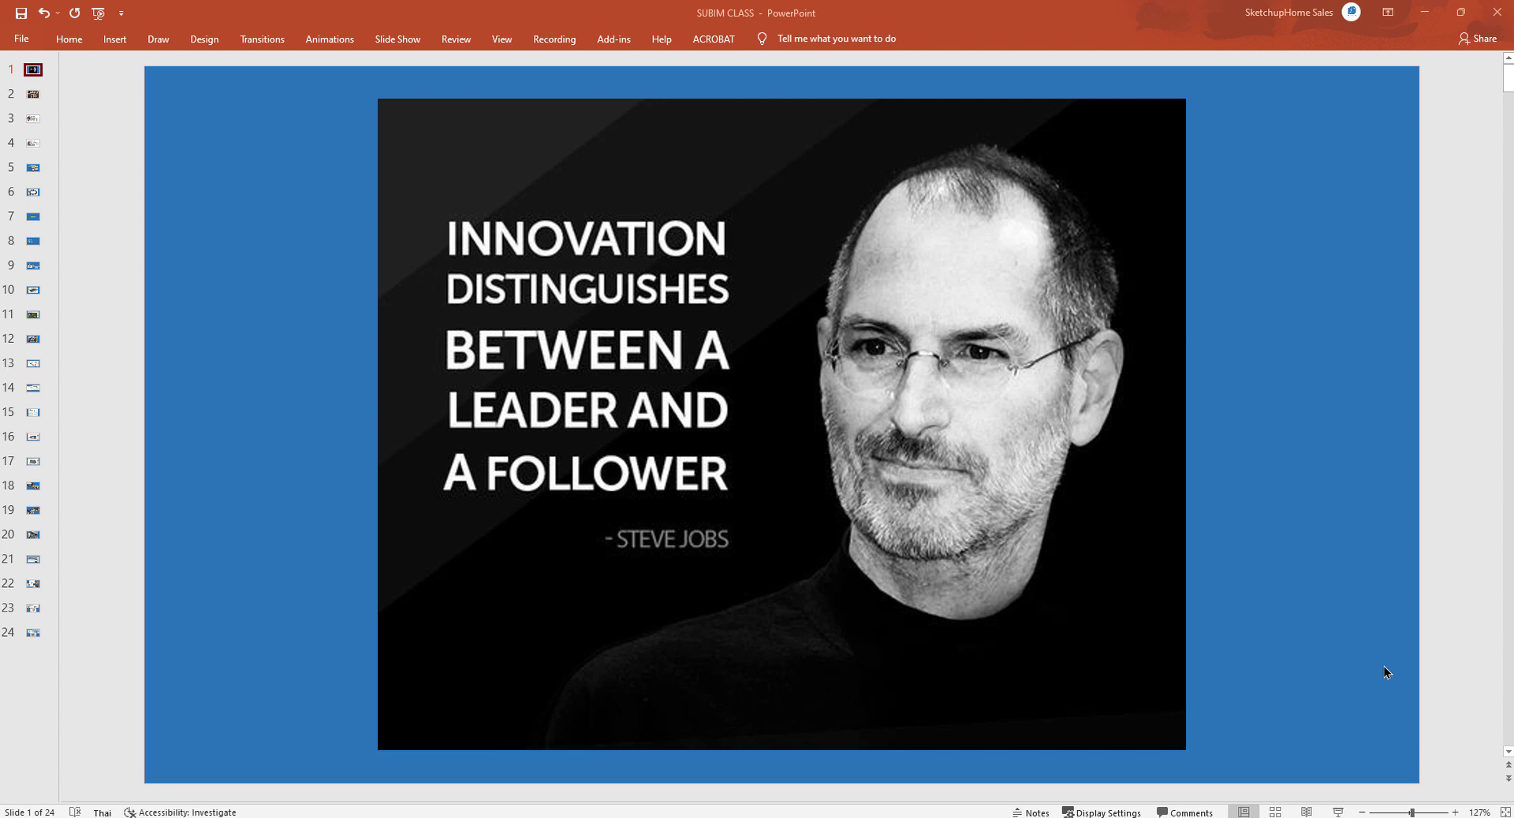
- Show slide 2, the full-slide TEAMWORK photo
click(34, 94)
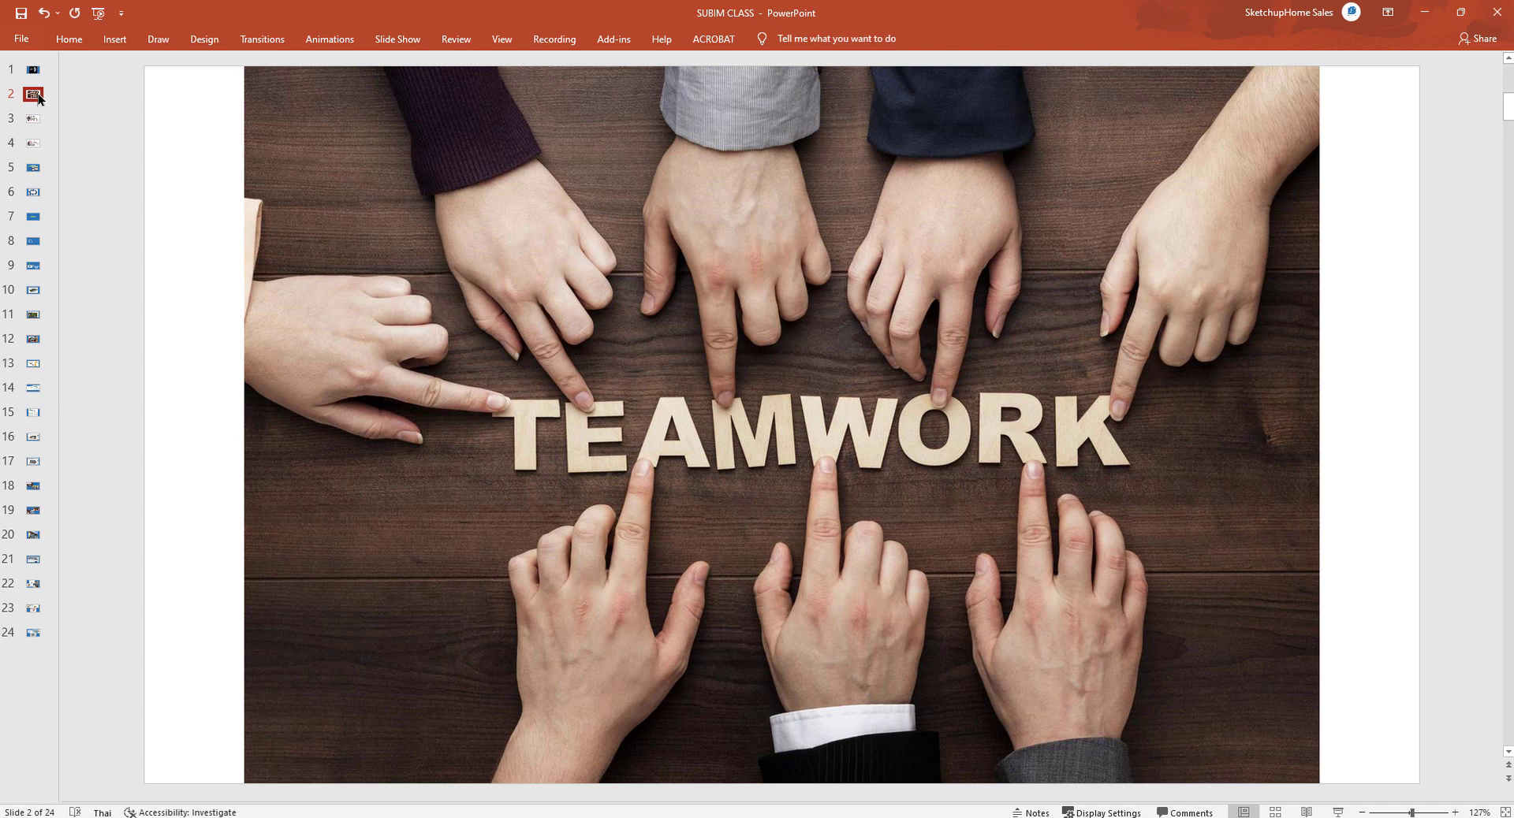
- Display slide 3, the SketchUp ZERO TO HERO slide with the knight and playlist screenshot
click(36, 118)
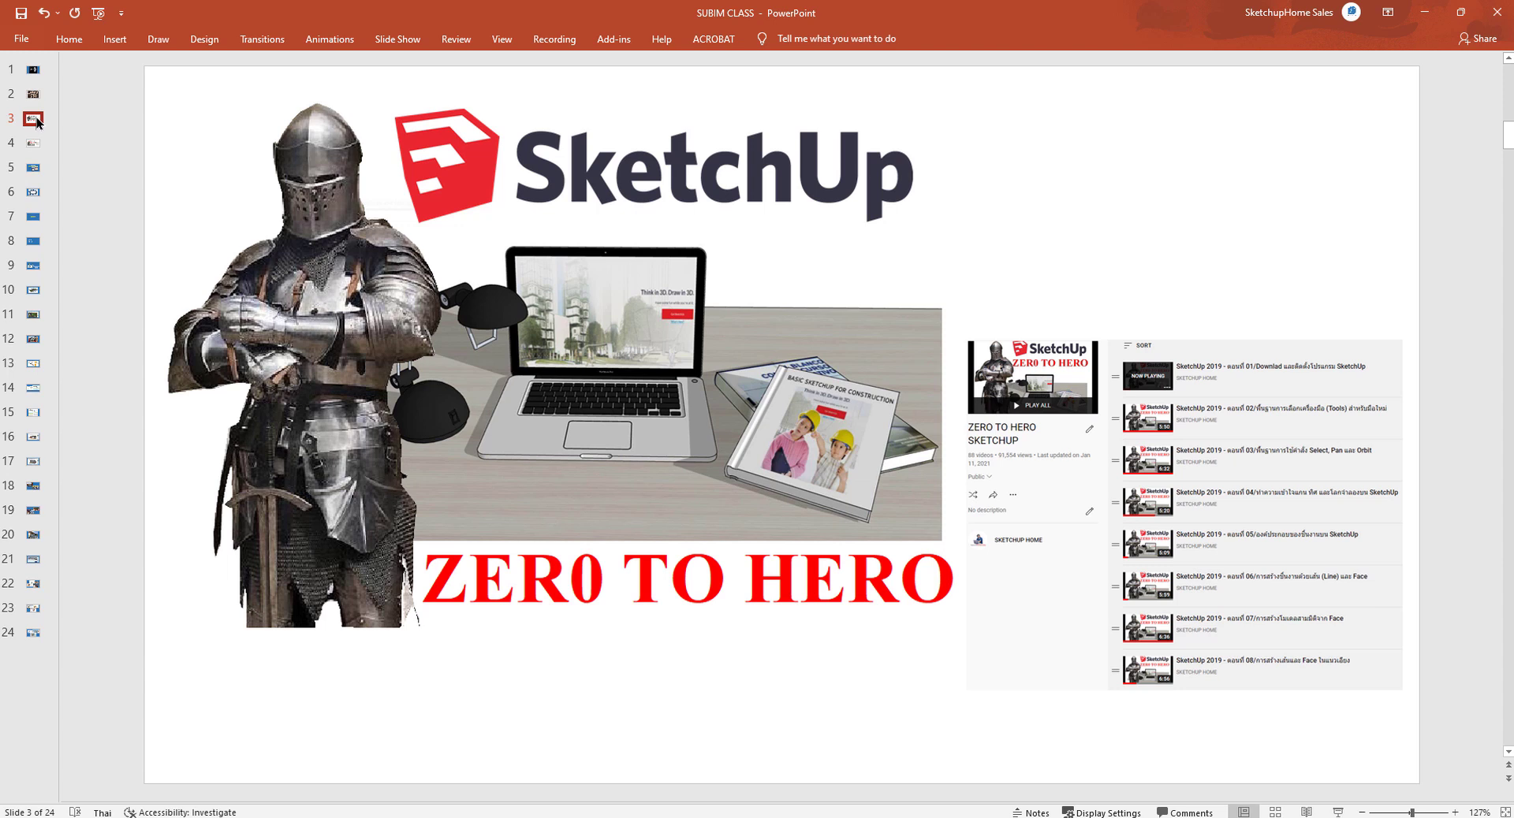
- Display slide 4, the LayOut ZERO TO HERO slide with the 88-episode playlist
click(33, 147)
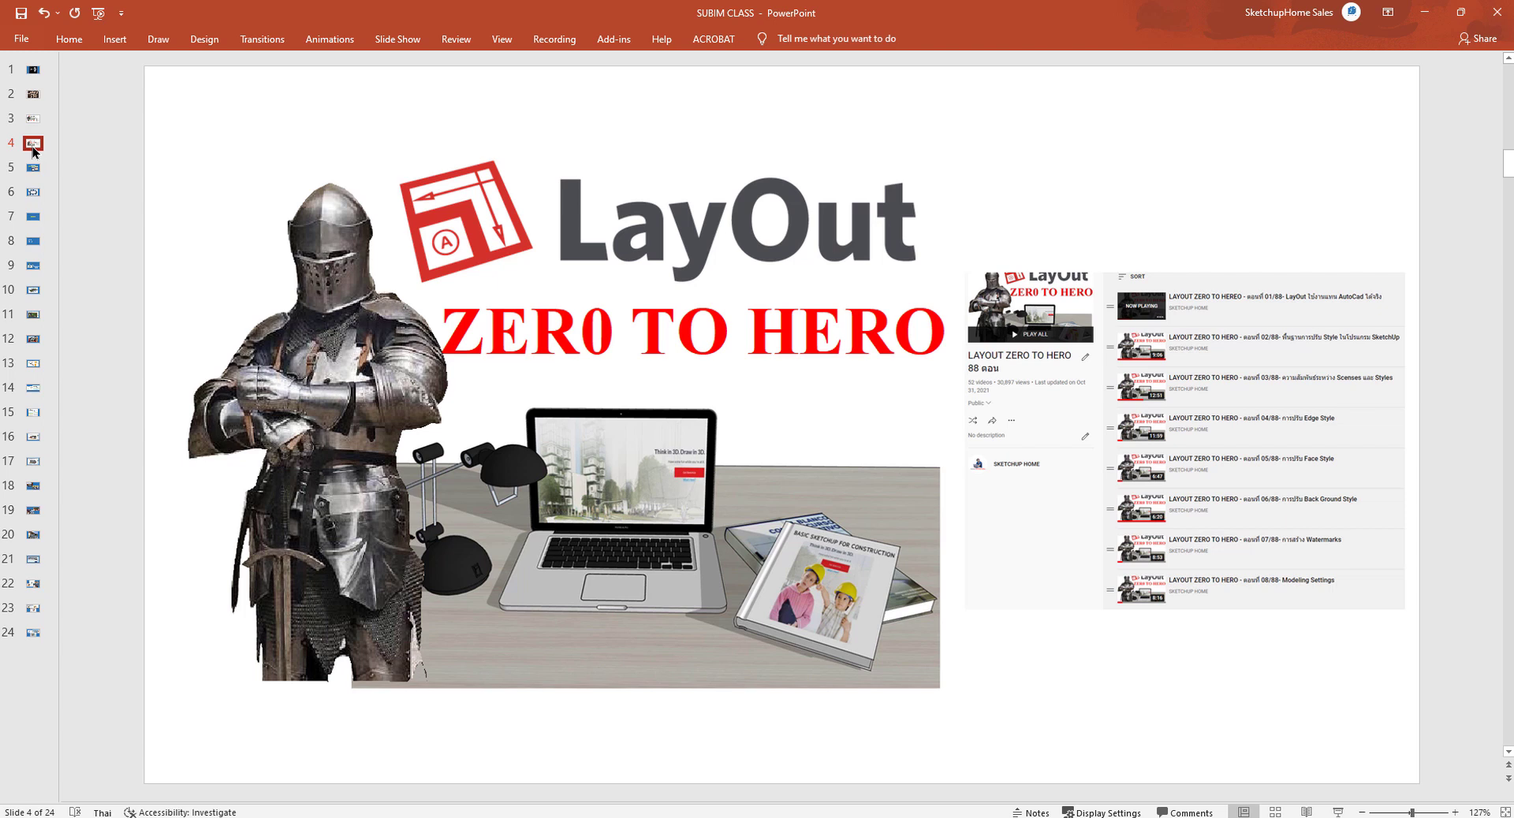
- Display slide 5, the SUBIM CLASS slide with SketchUpBimTool toolbar and login screenshots
click(32, 167)
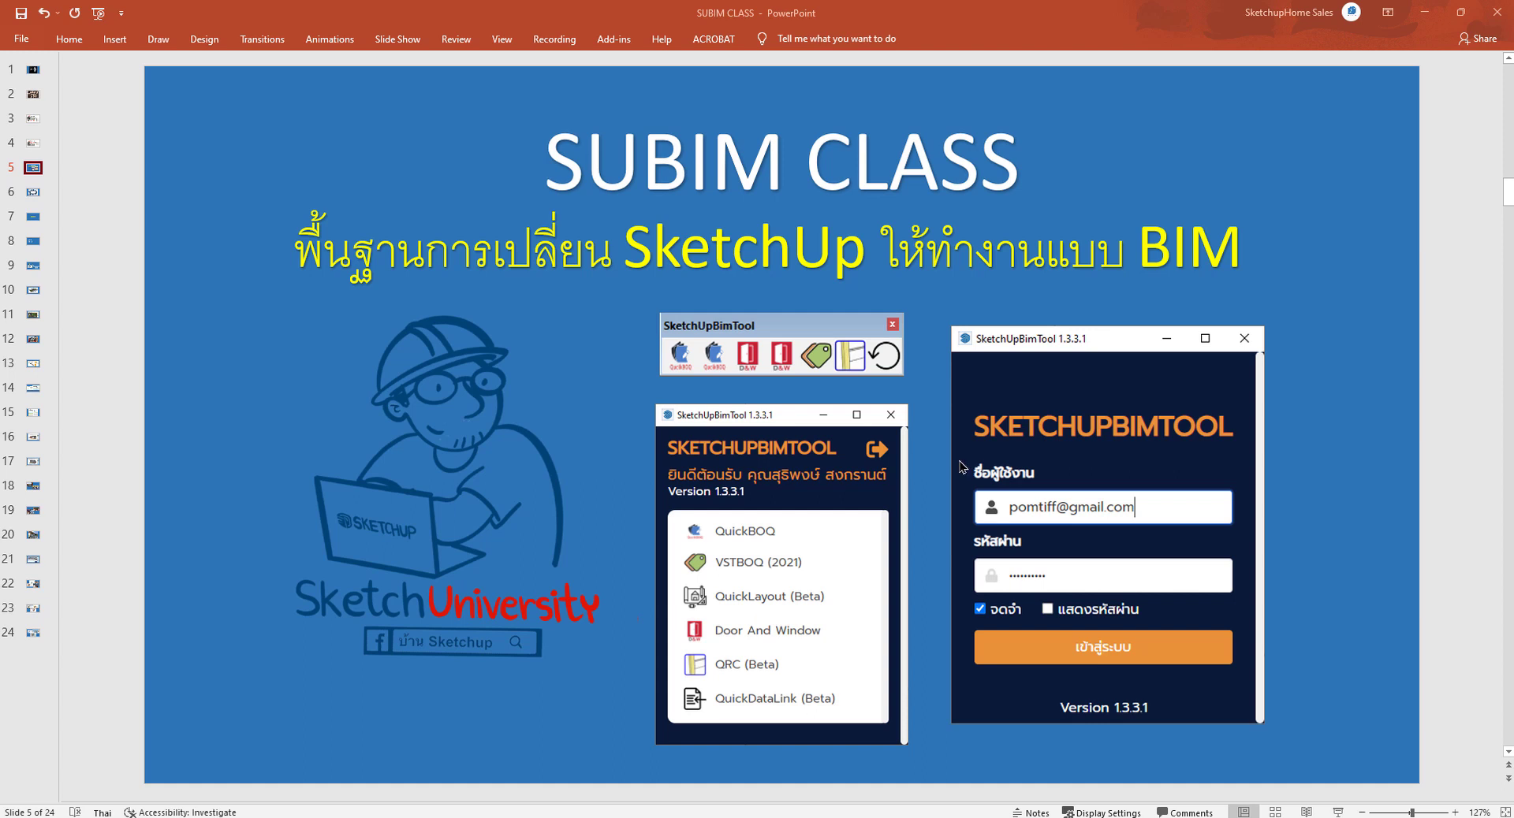
- Display slide 6, the BIM lifecycle diagram running from programming to demolition
click(31, 194)
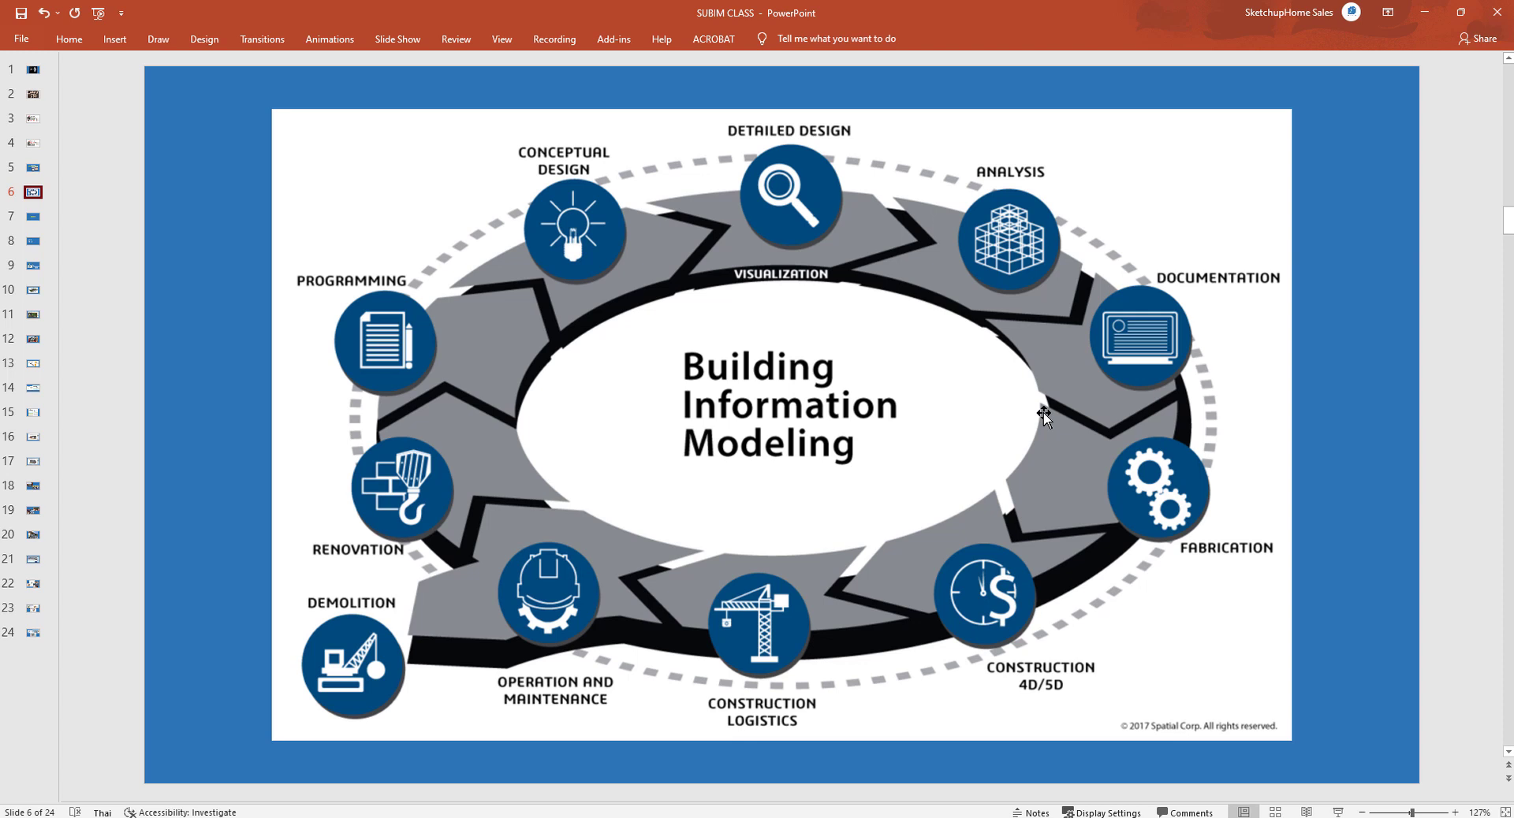
- Advance to slide 7, the BUILDING INFORMATION MODELING (BIM) title slide
click(1508, 755)
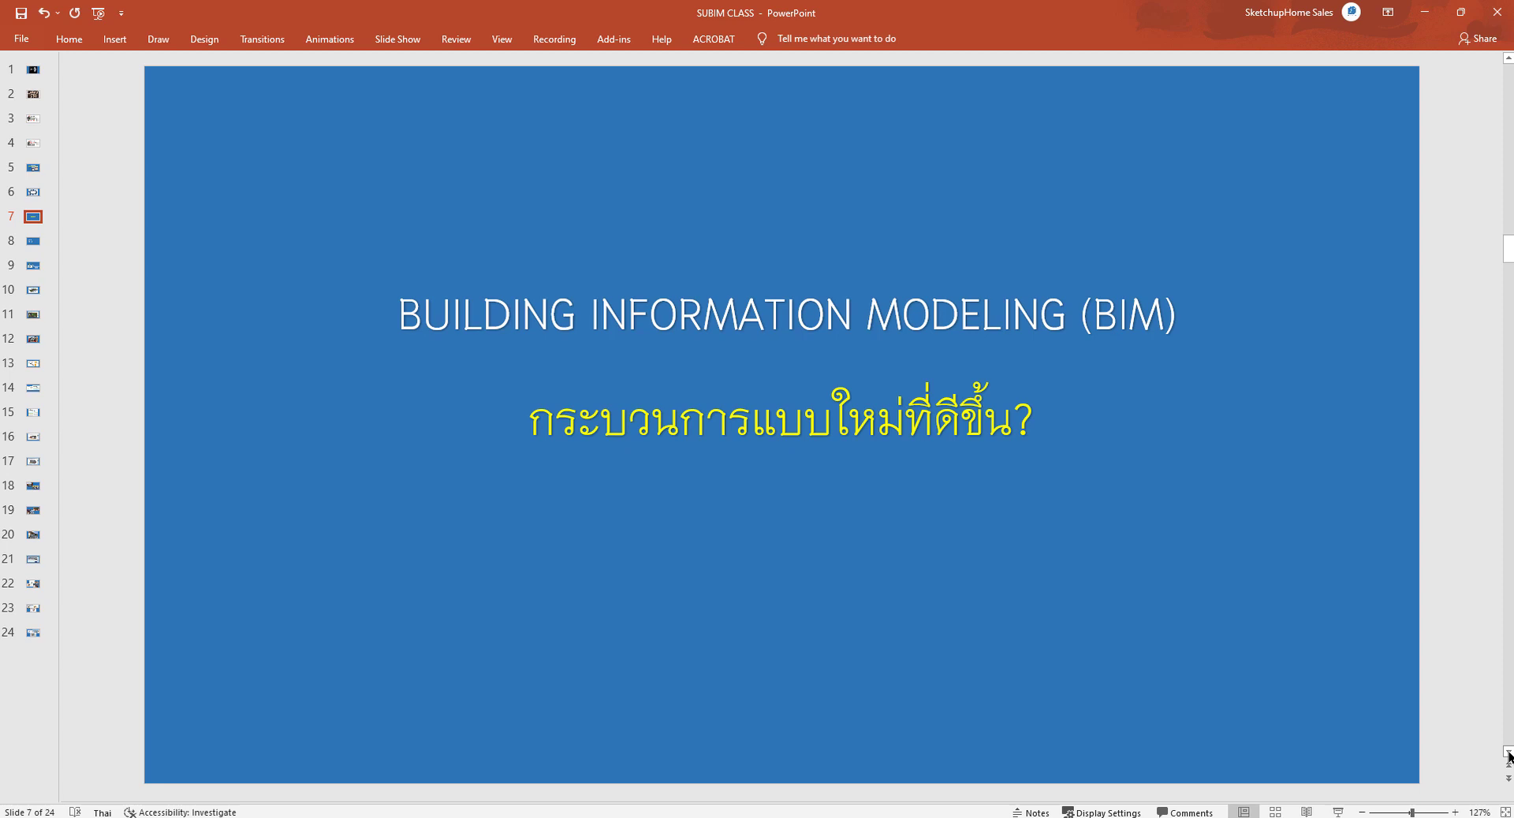
- Advance to slide 8, listing the four BIM points ending with the large Community
click(1508, 756)
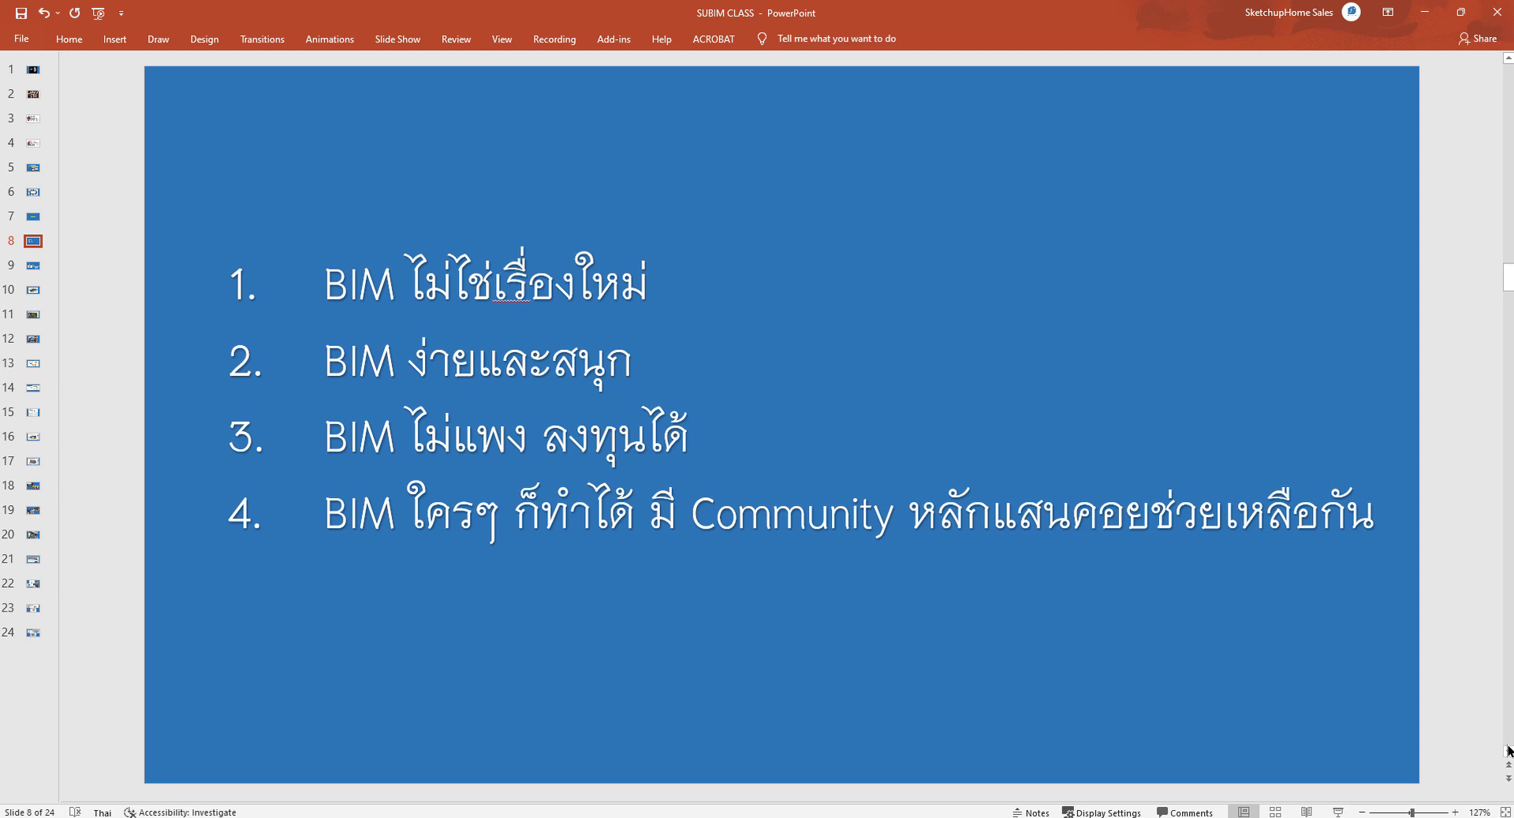
- Advance to slide 9's SketchUp-to-Excel BOQ workflow diagram and select its top-left tools label
click(1507, 751)
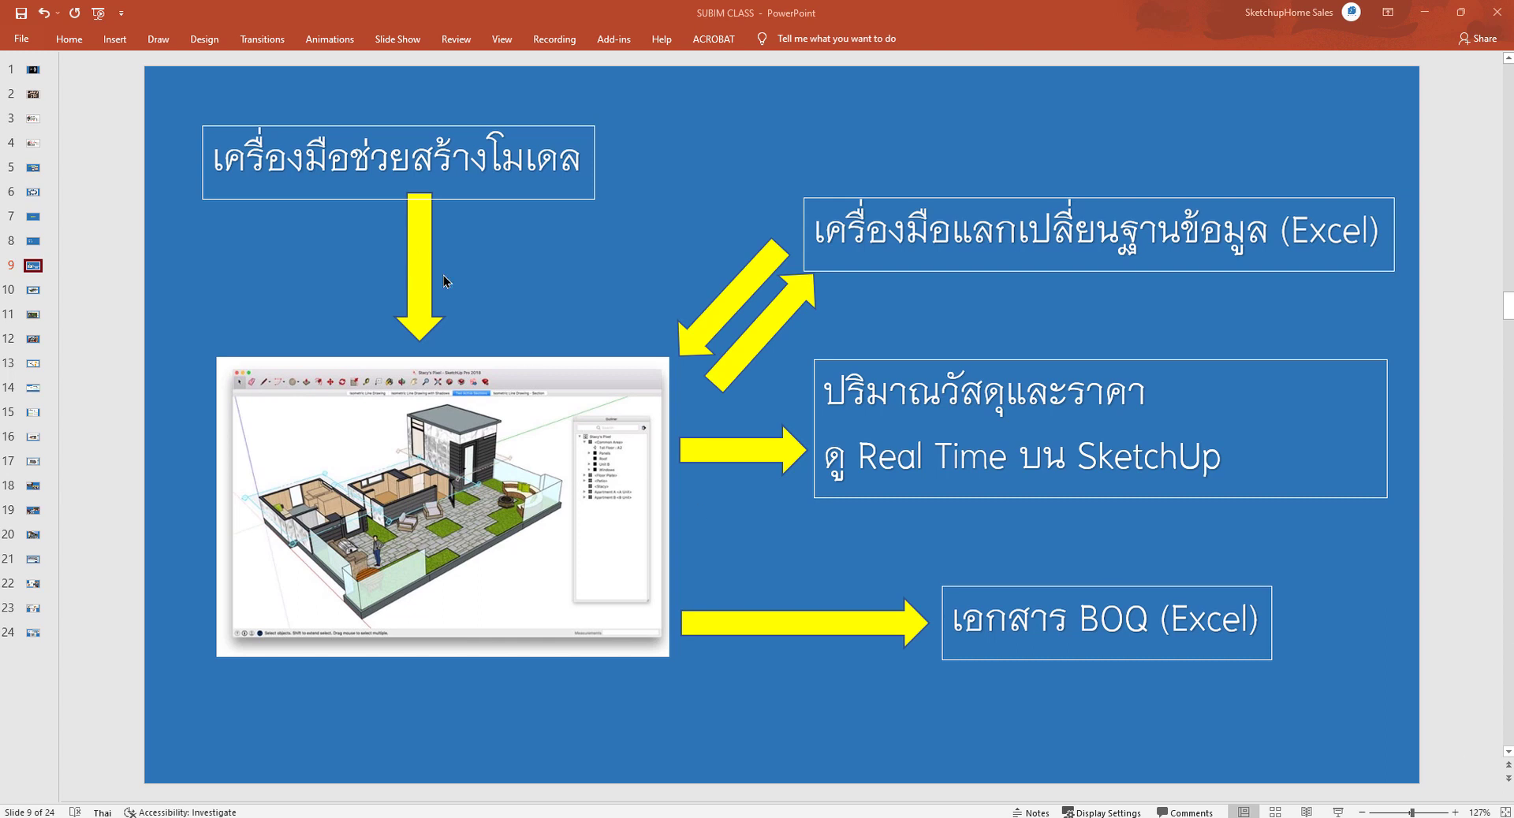
click(363, 195)
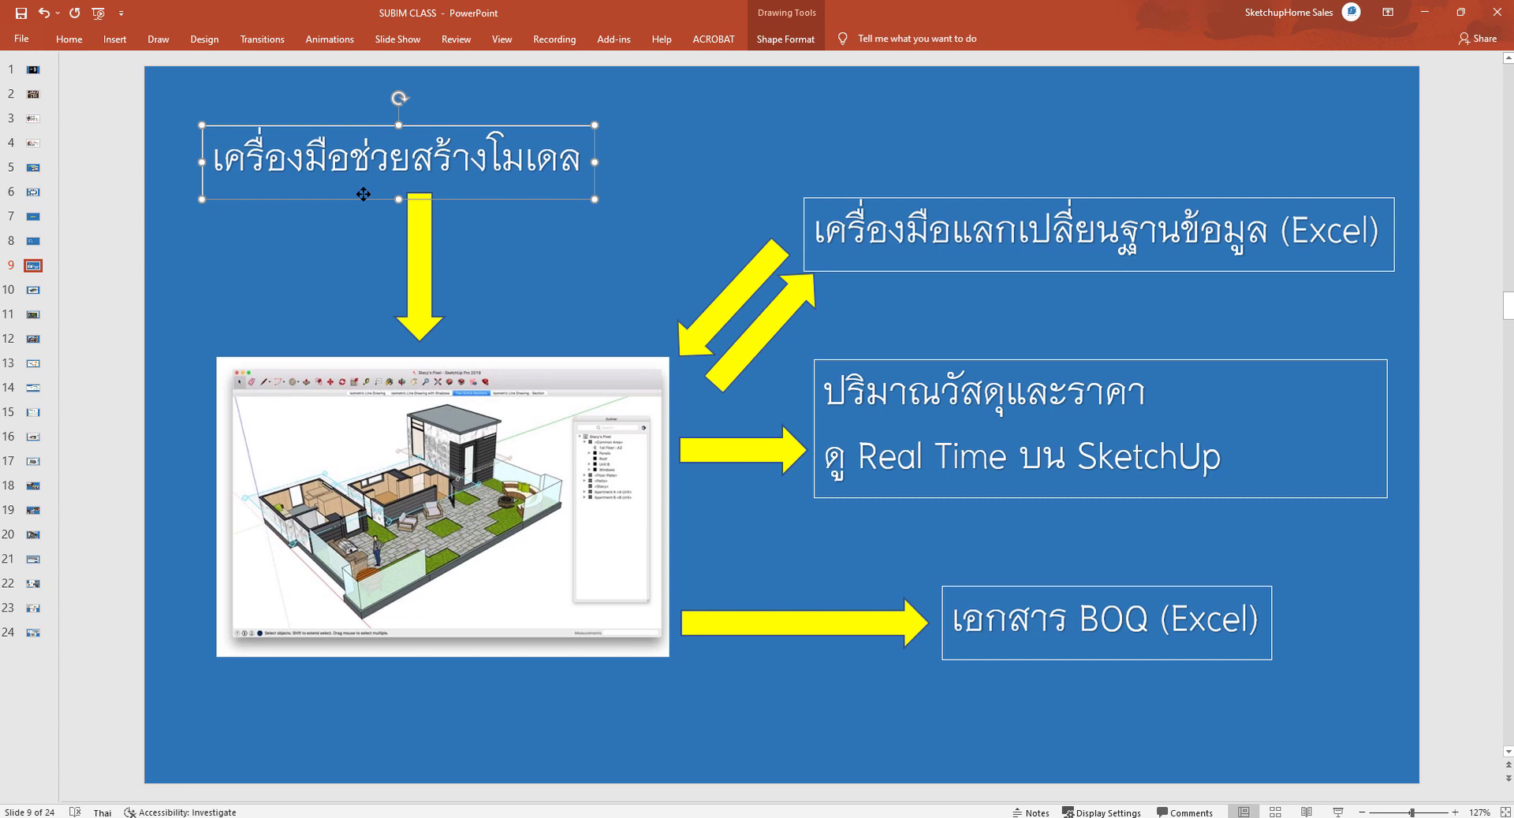
click(863, 269)
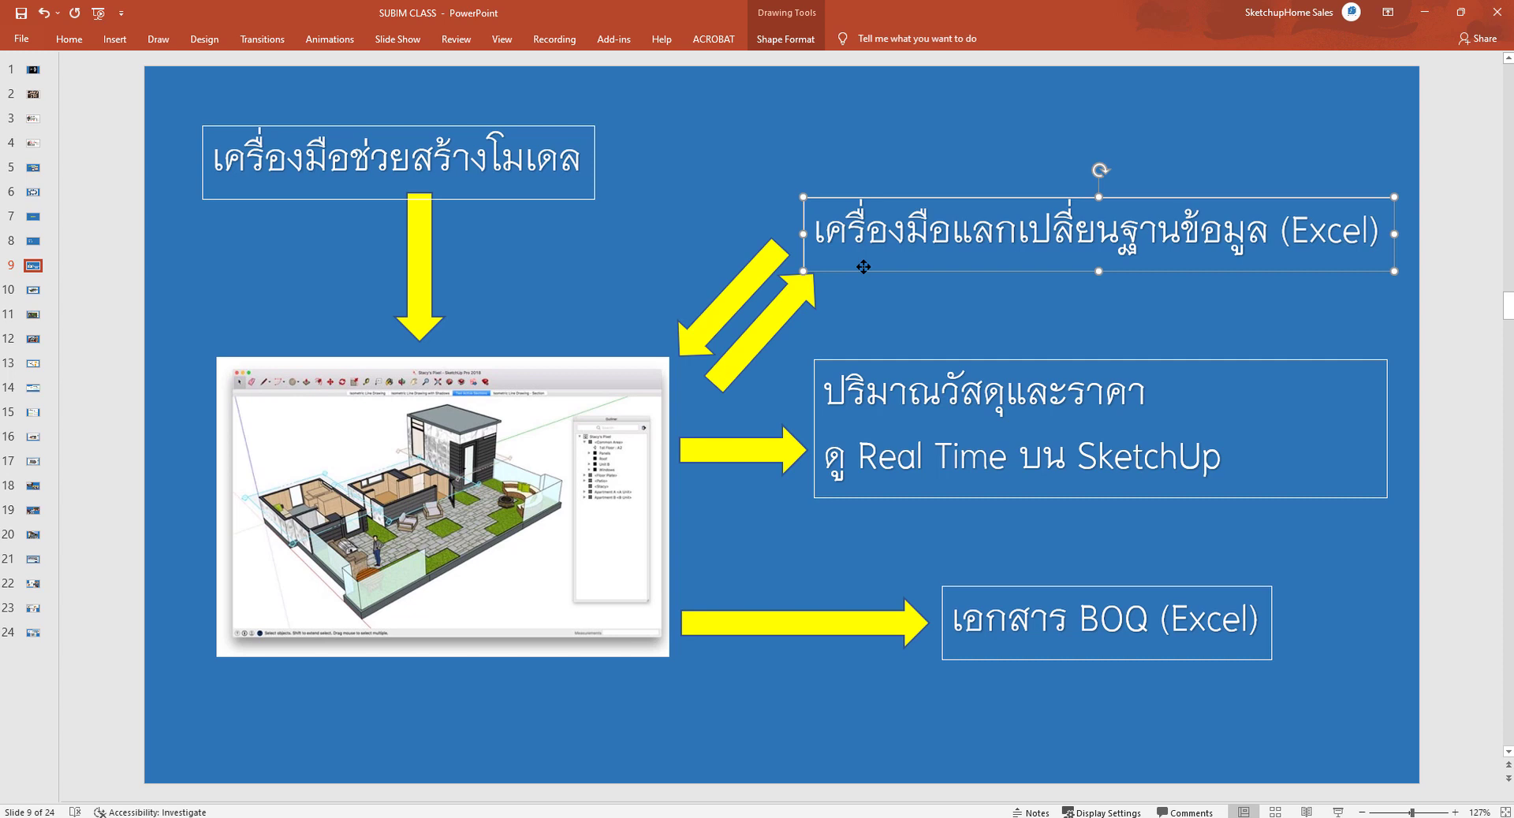
click(489, 195)
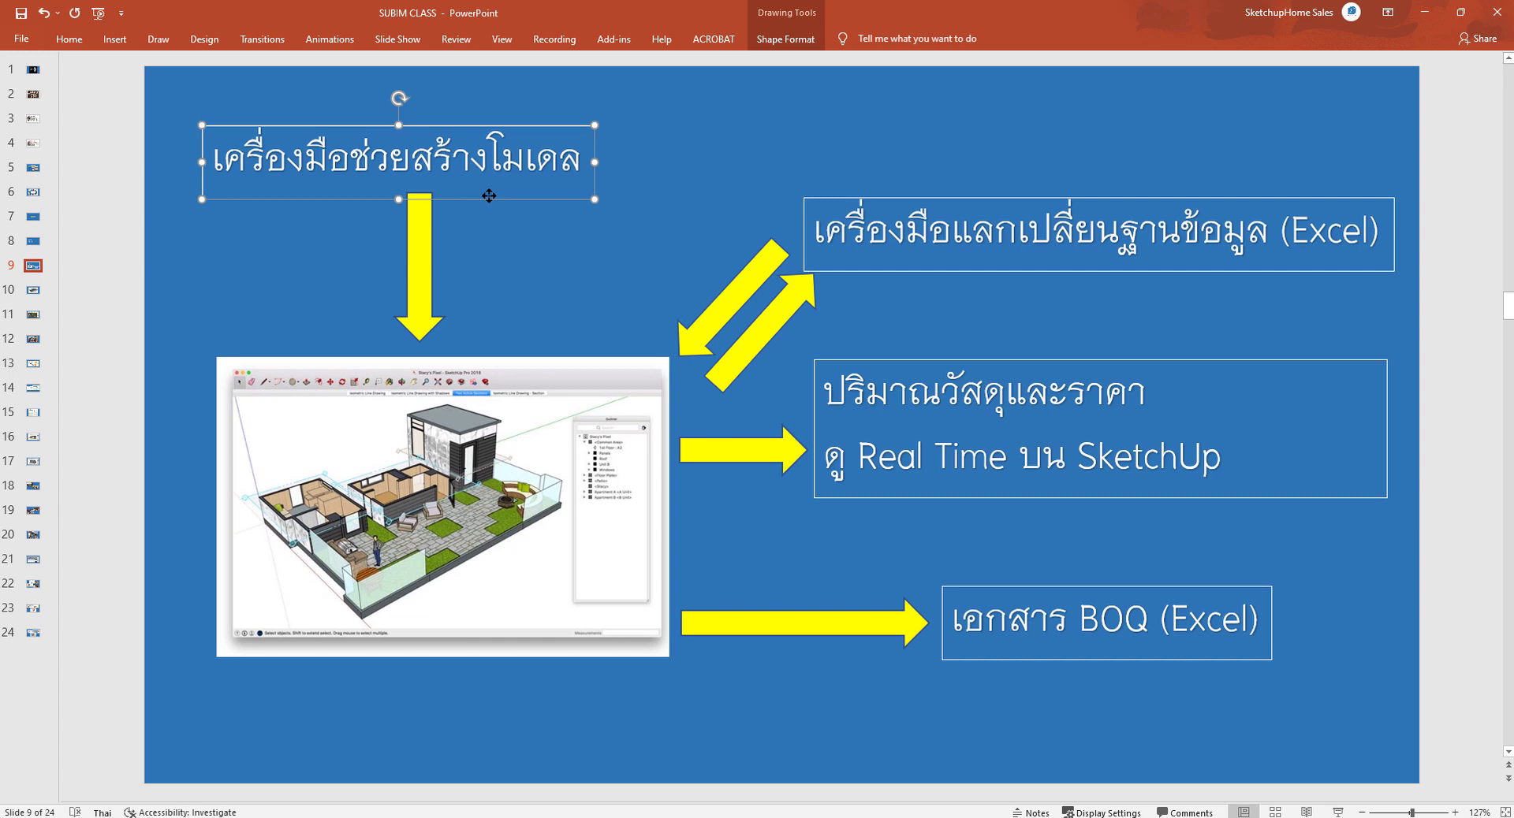
click(402, 439)
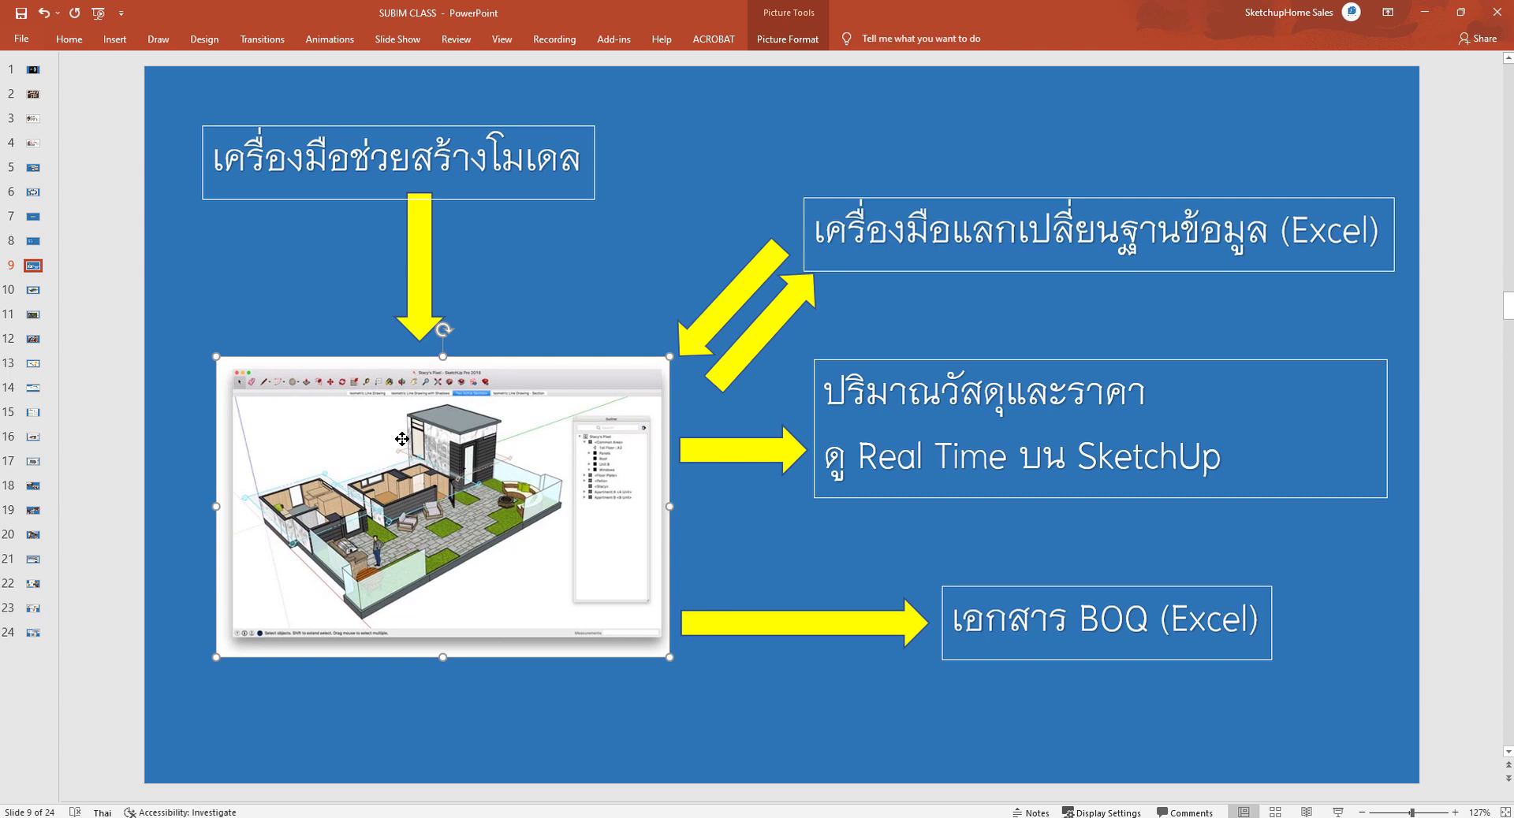
click(903, 493)
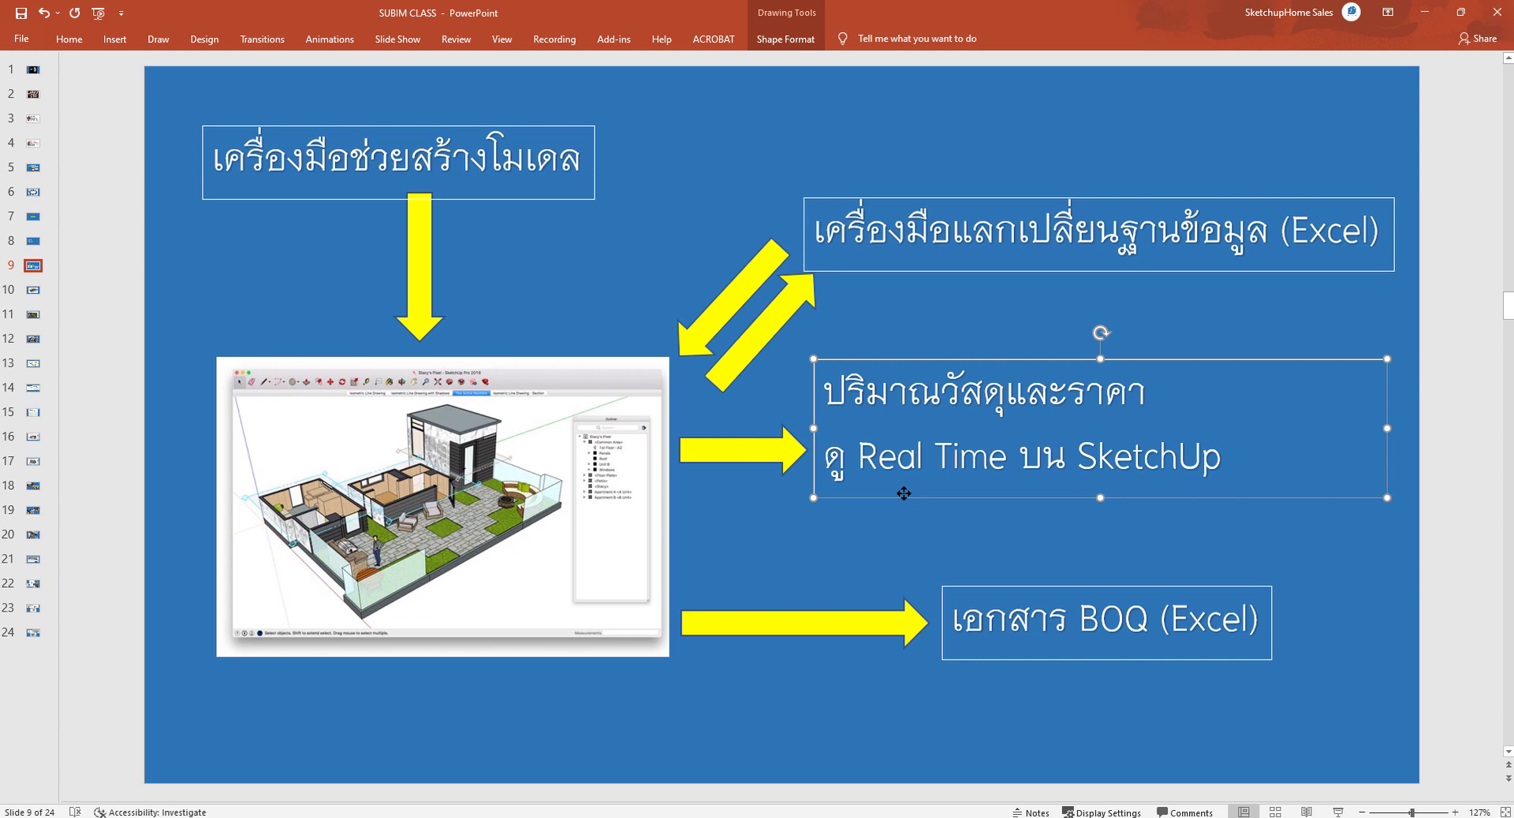
click(955, 658)
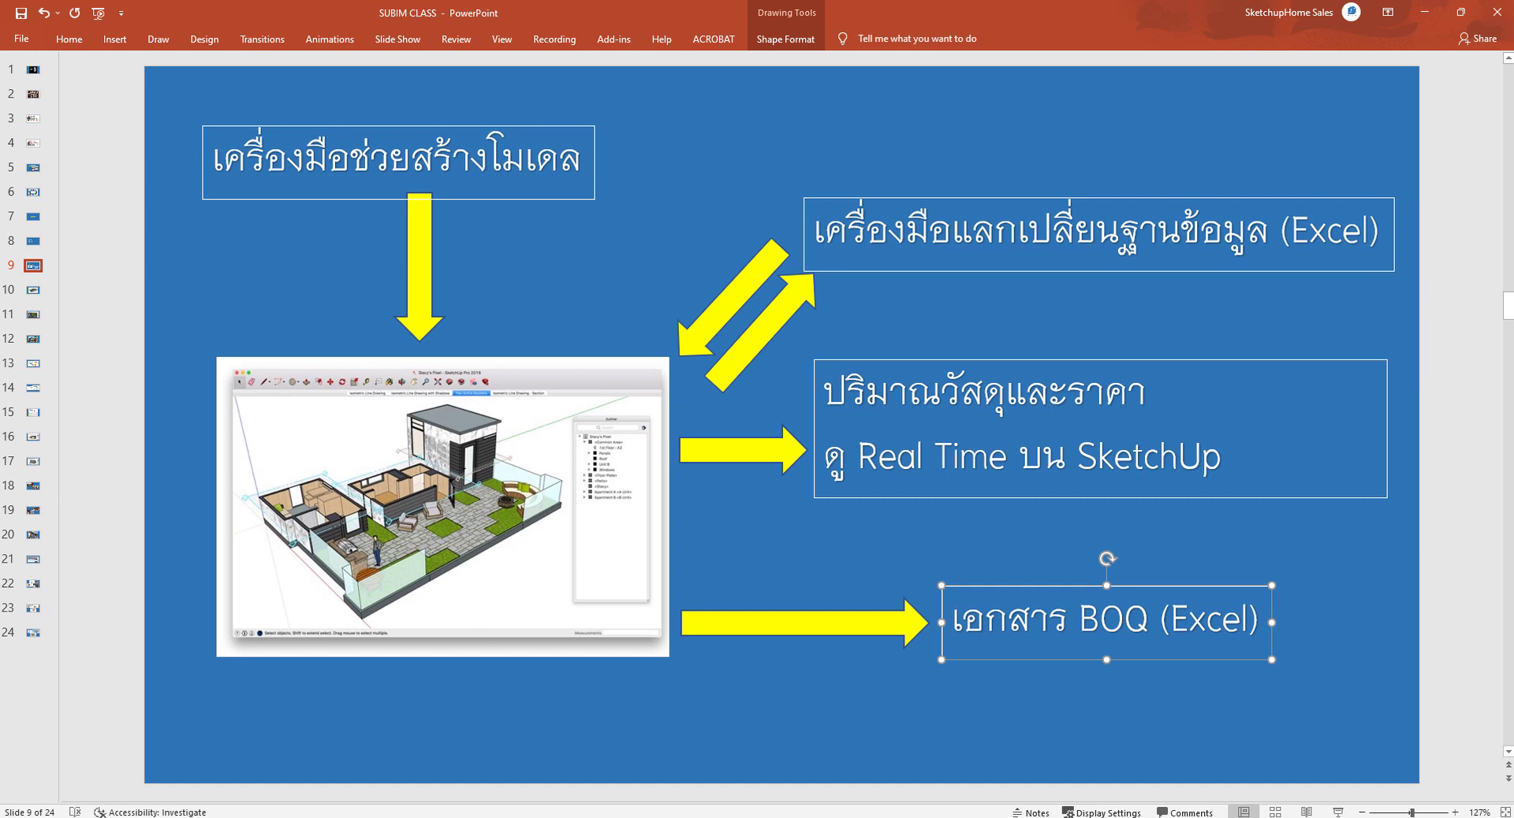
- Advance to slide 10, the rendered L-shaped house with pool and trees
click(1504, 751)
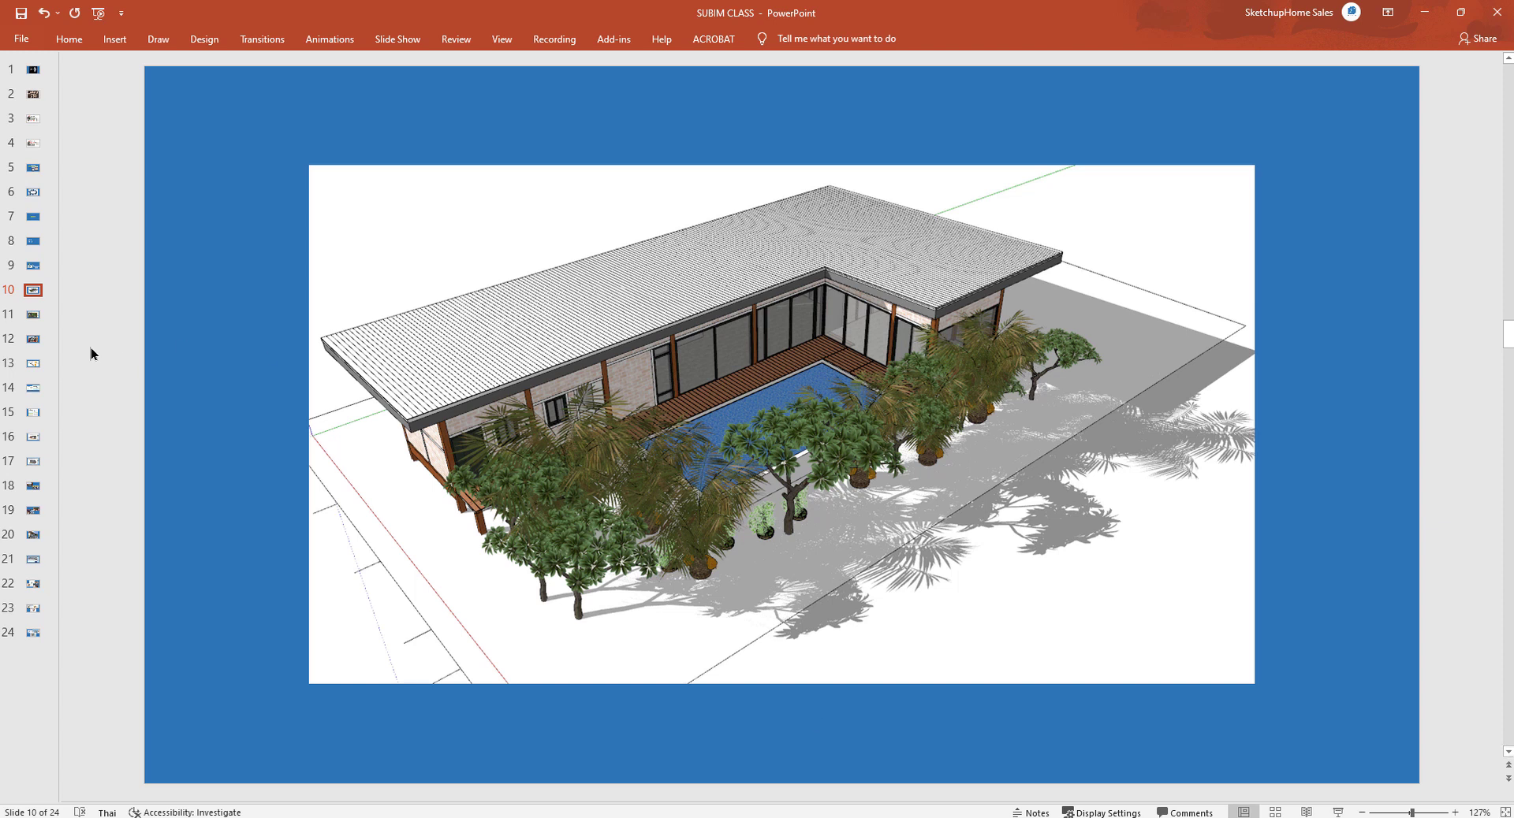
- Step through slide 11's SketchUp screenshot to slide 12, the team-with-laptop photo
click(34, 316)
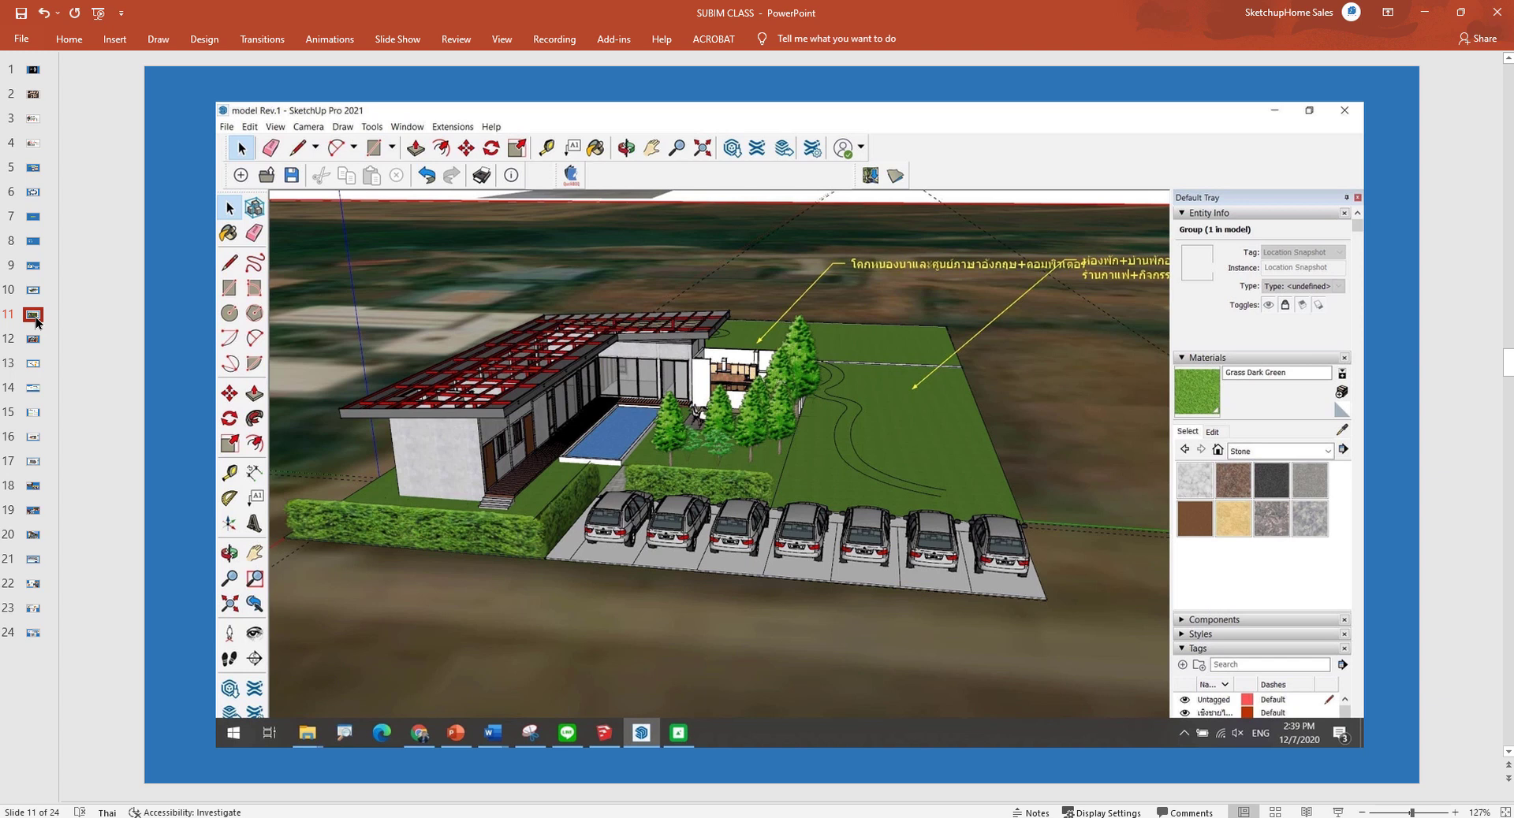
click(33, 340)
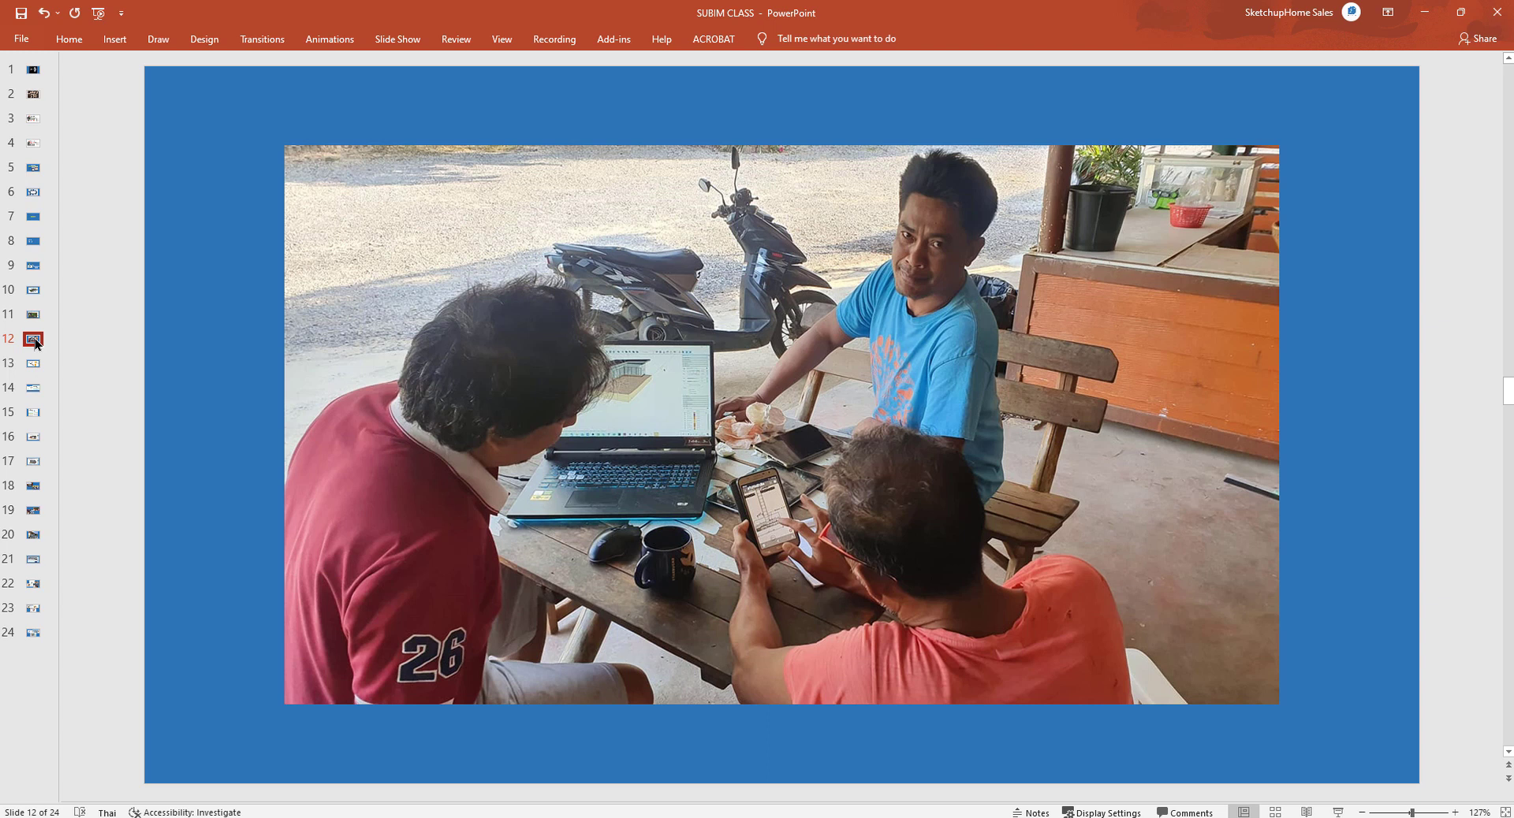
- Show slide 13 on SketchUp BIM tools, slide 14 on BOQ output, then slide 15
click(33, 365)
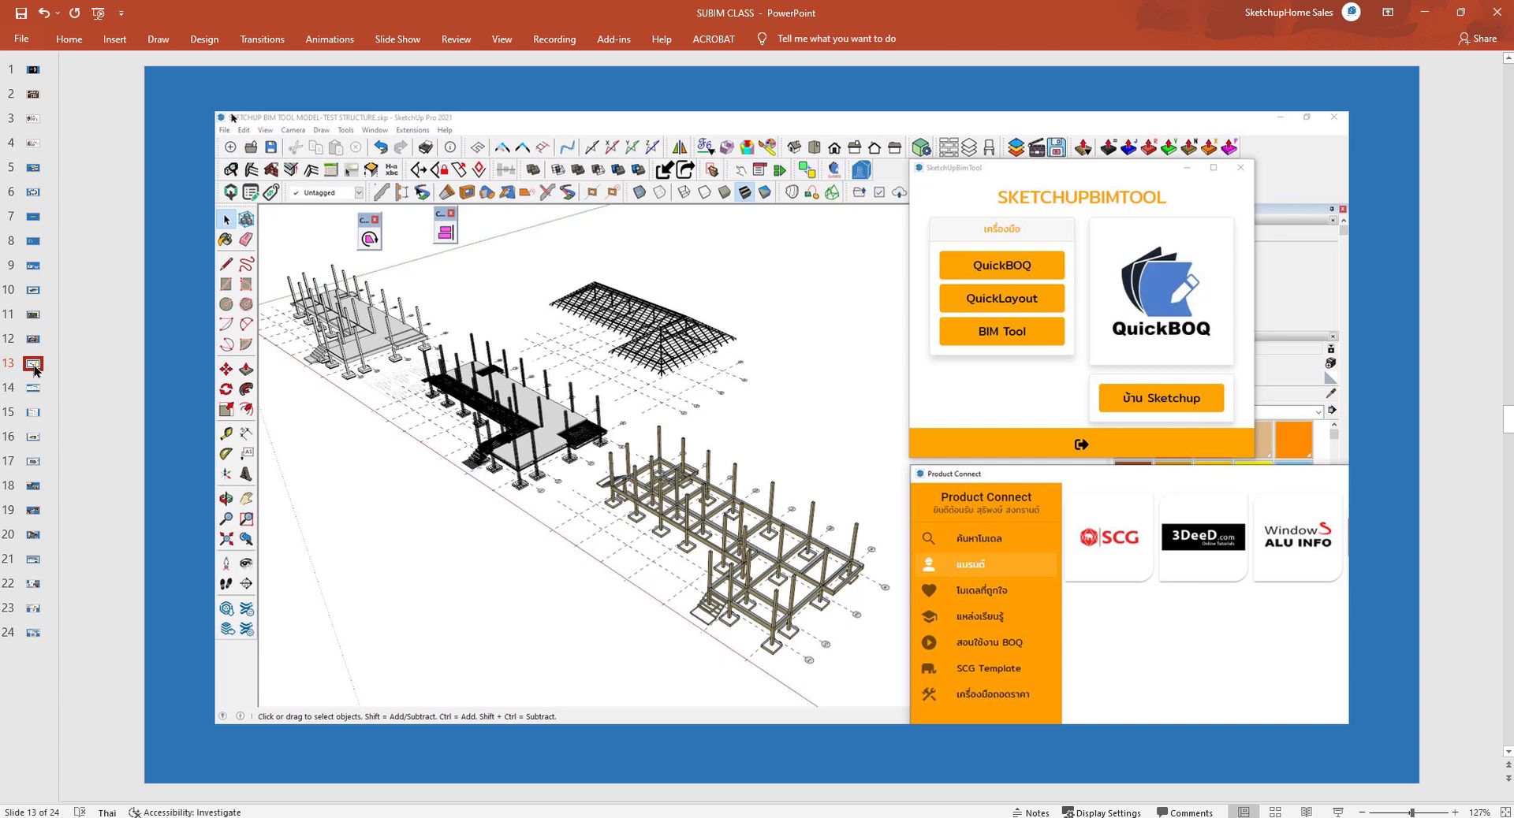
click(32, 389)
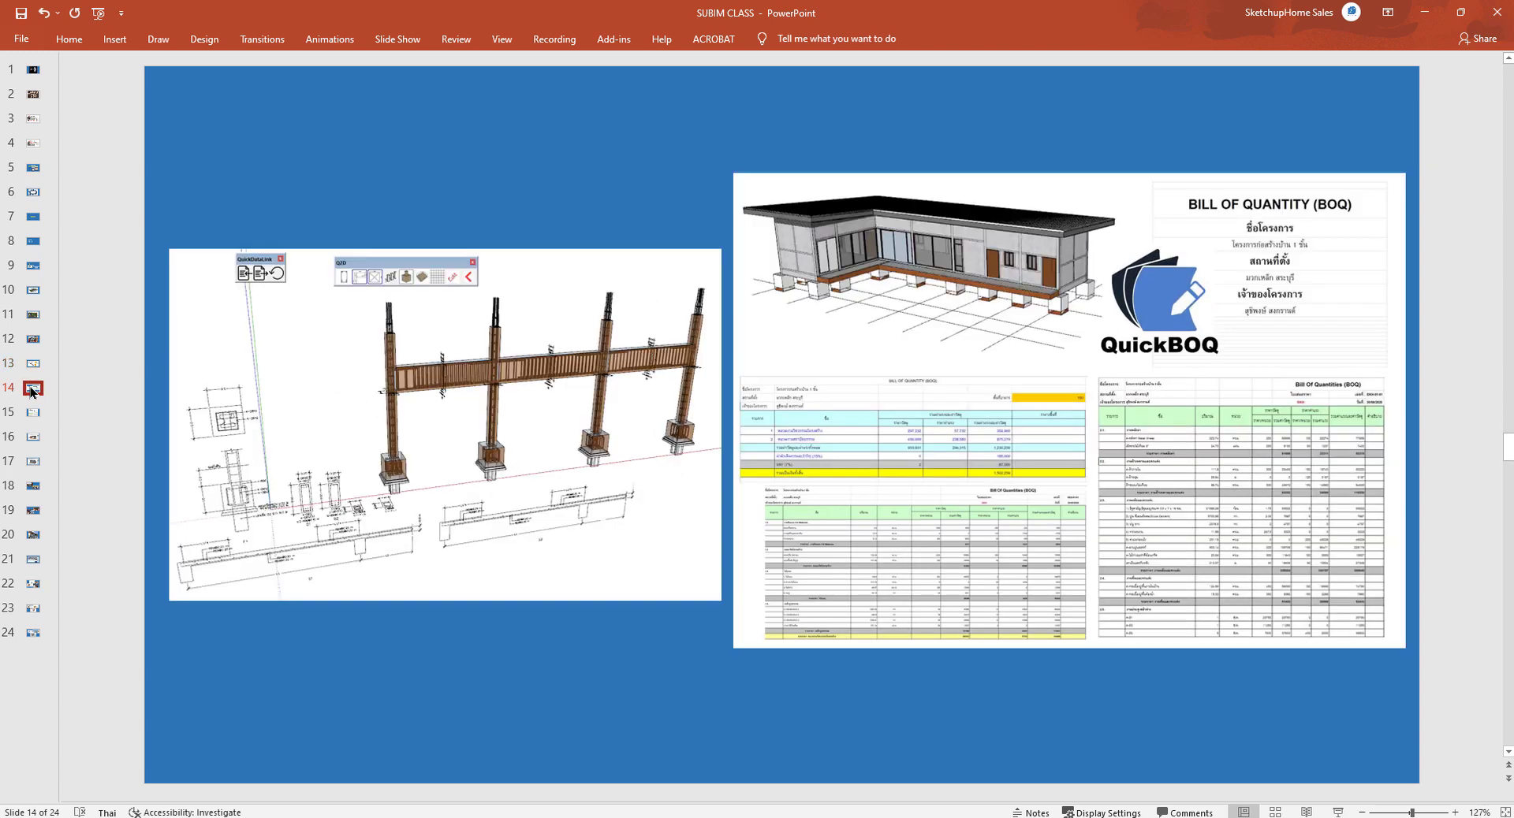
click(32, 413)
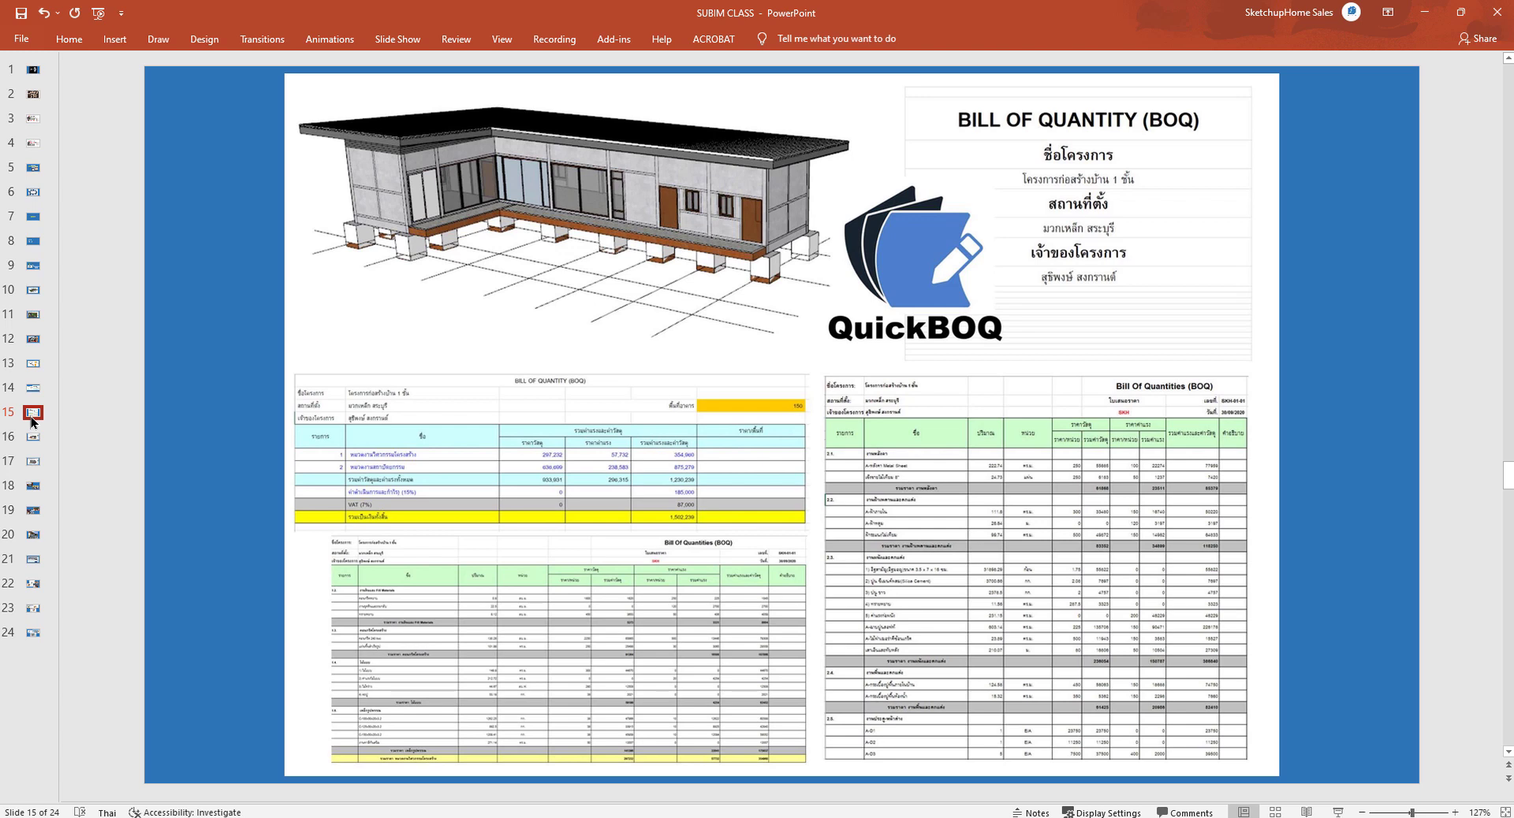
- Page through slides 16, 17 and 18 to slide 19's on-site plan-reading photos
click(29, 441)
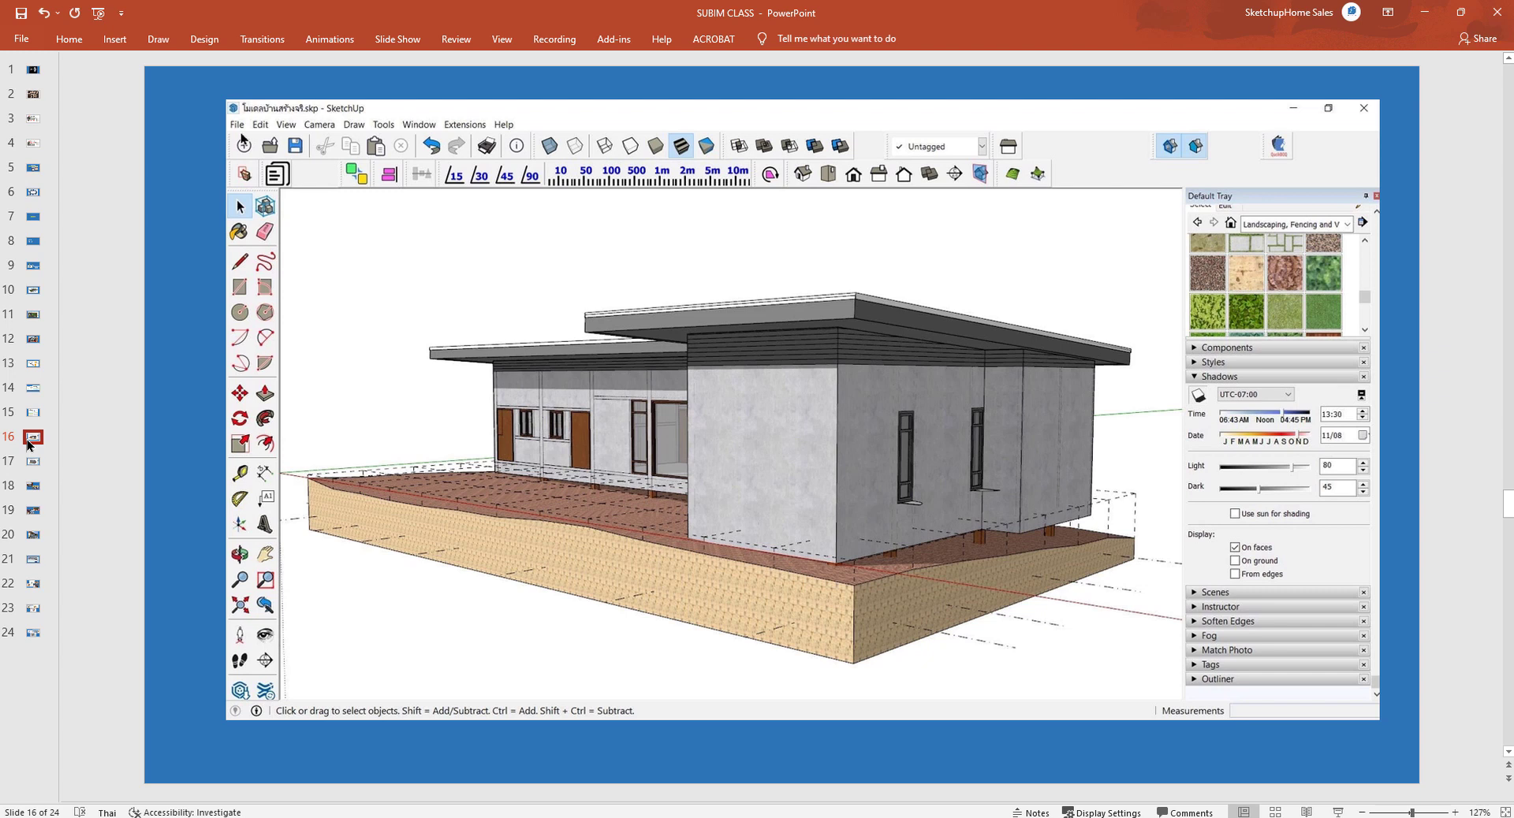
drag(29, 446, 33, 471)
click(33, 471)
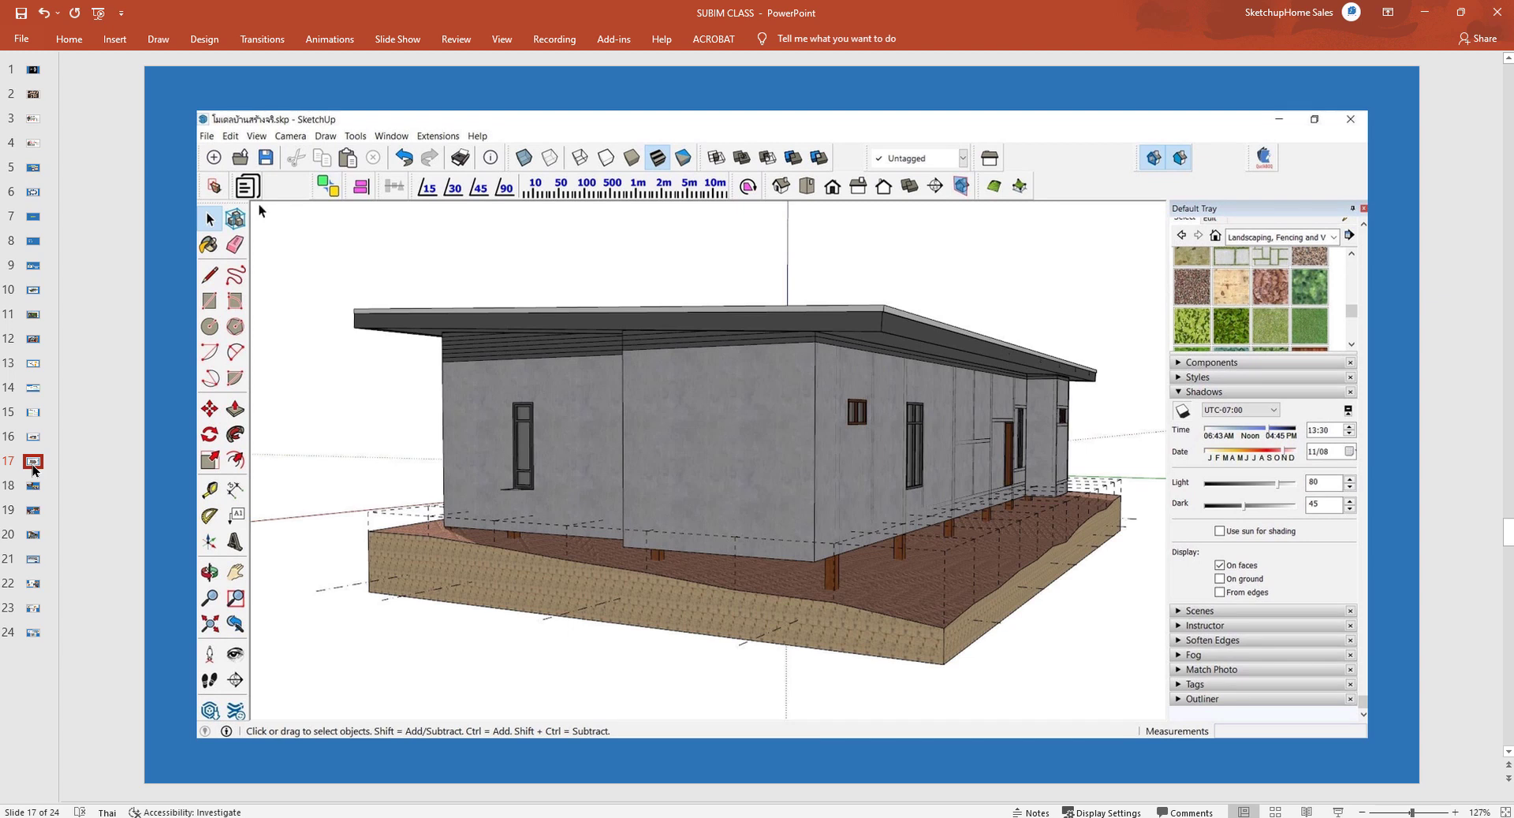
click(28, 489)
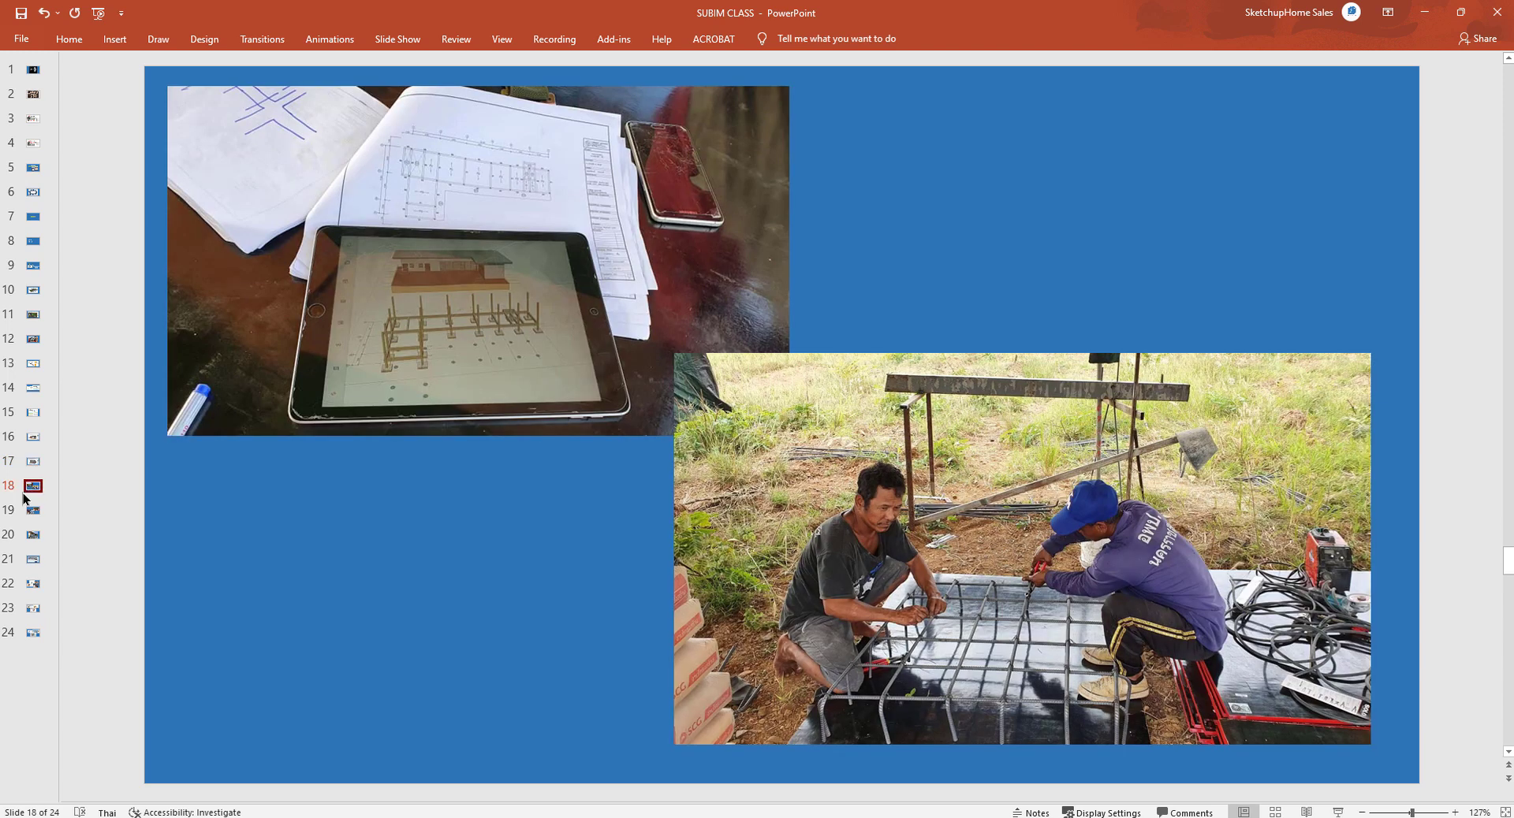
click(32, 512)
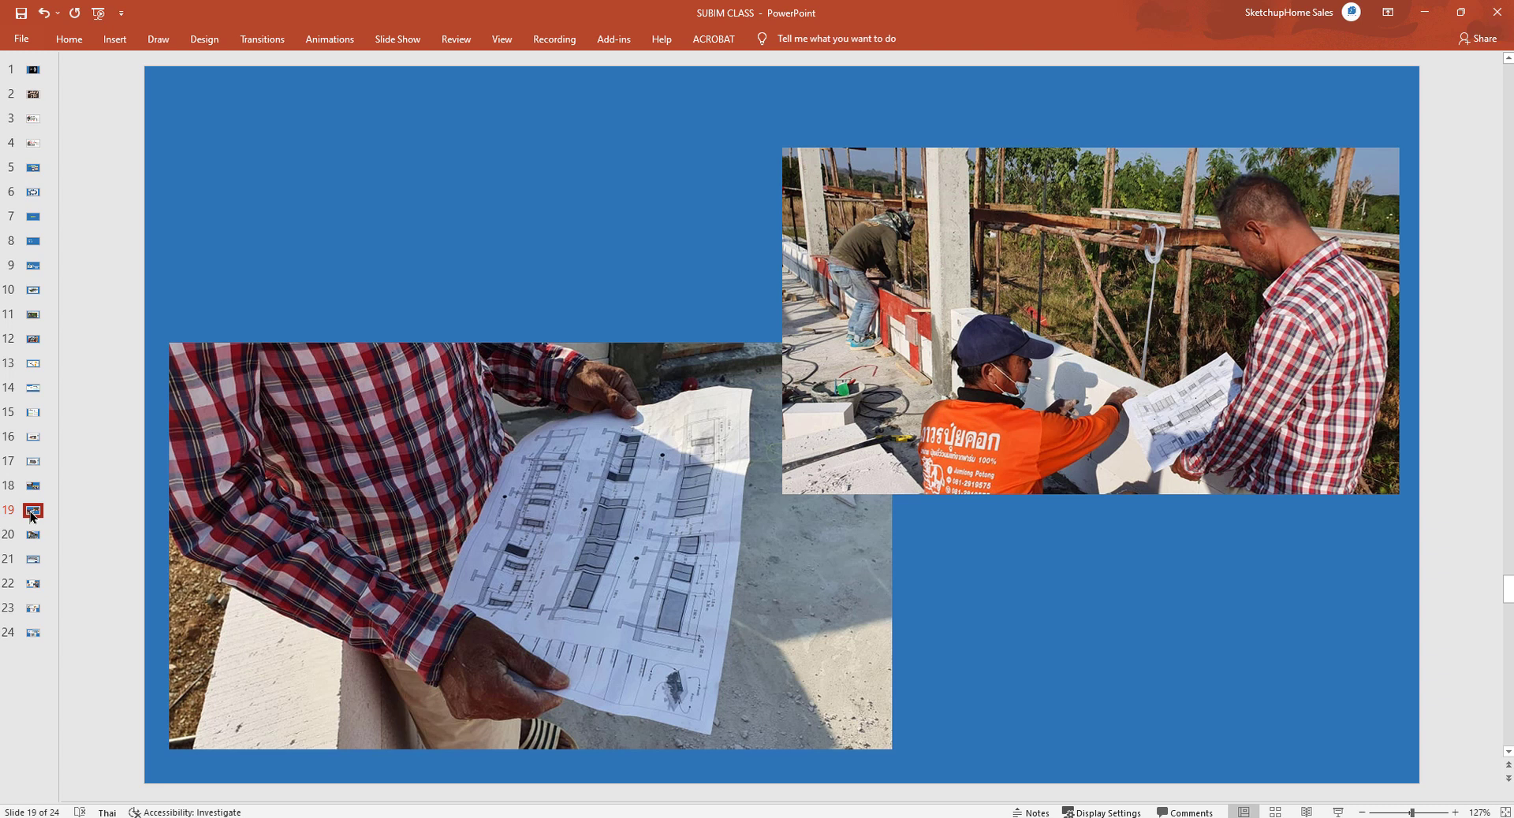
- Display slide 20, the group photo of masked workers on the house steps
drag(32, 517, 35, 538)
click(32, 540)
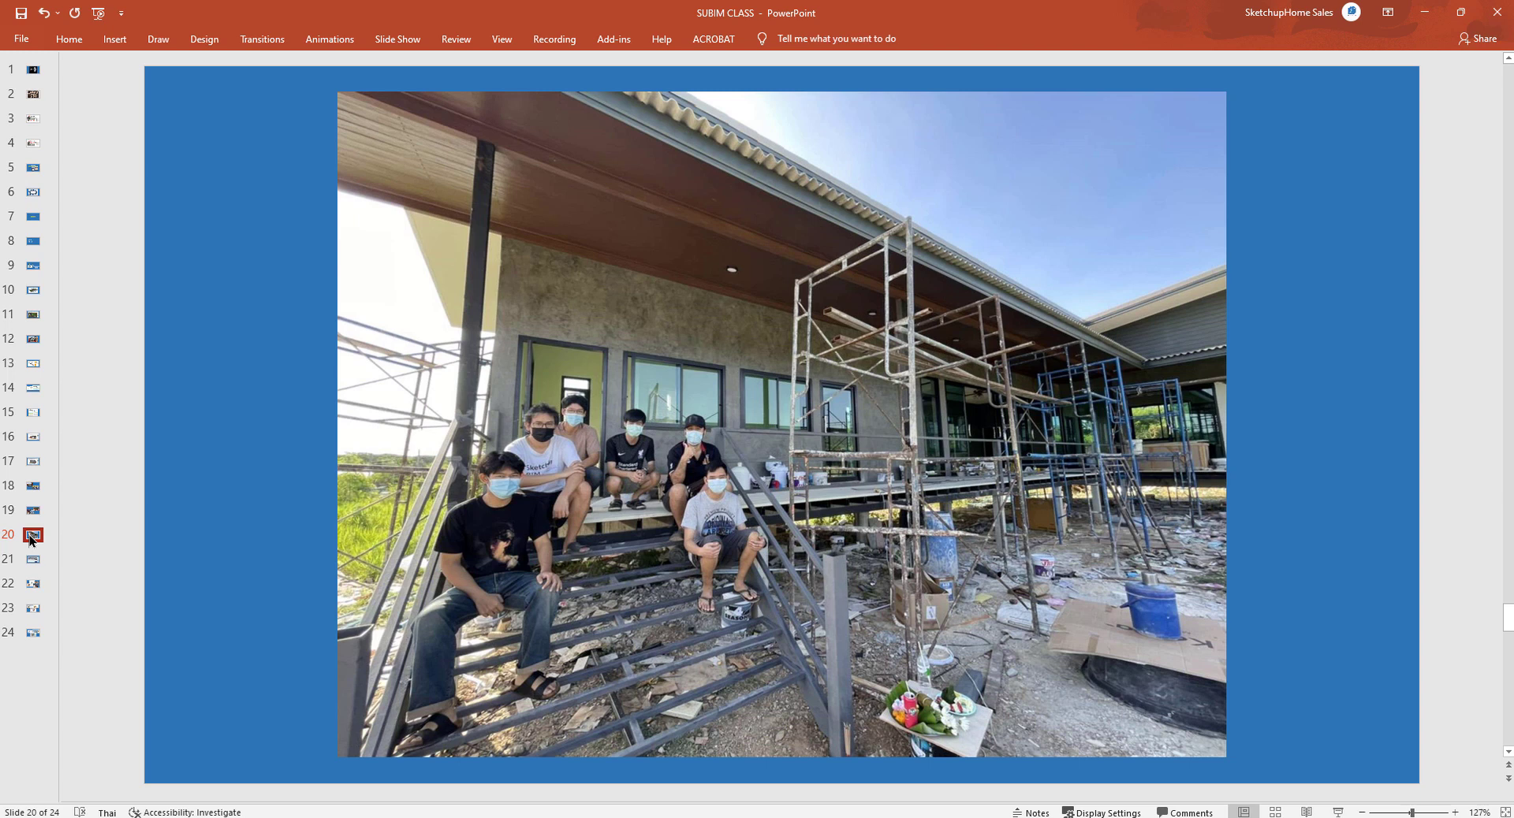
- Display slide 21, the SketchUp screenshot with SketchUpBimTool and QuickBOQ windows
click(31, 560)
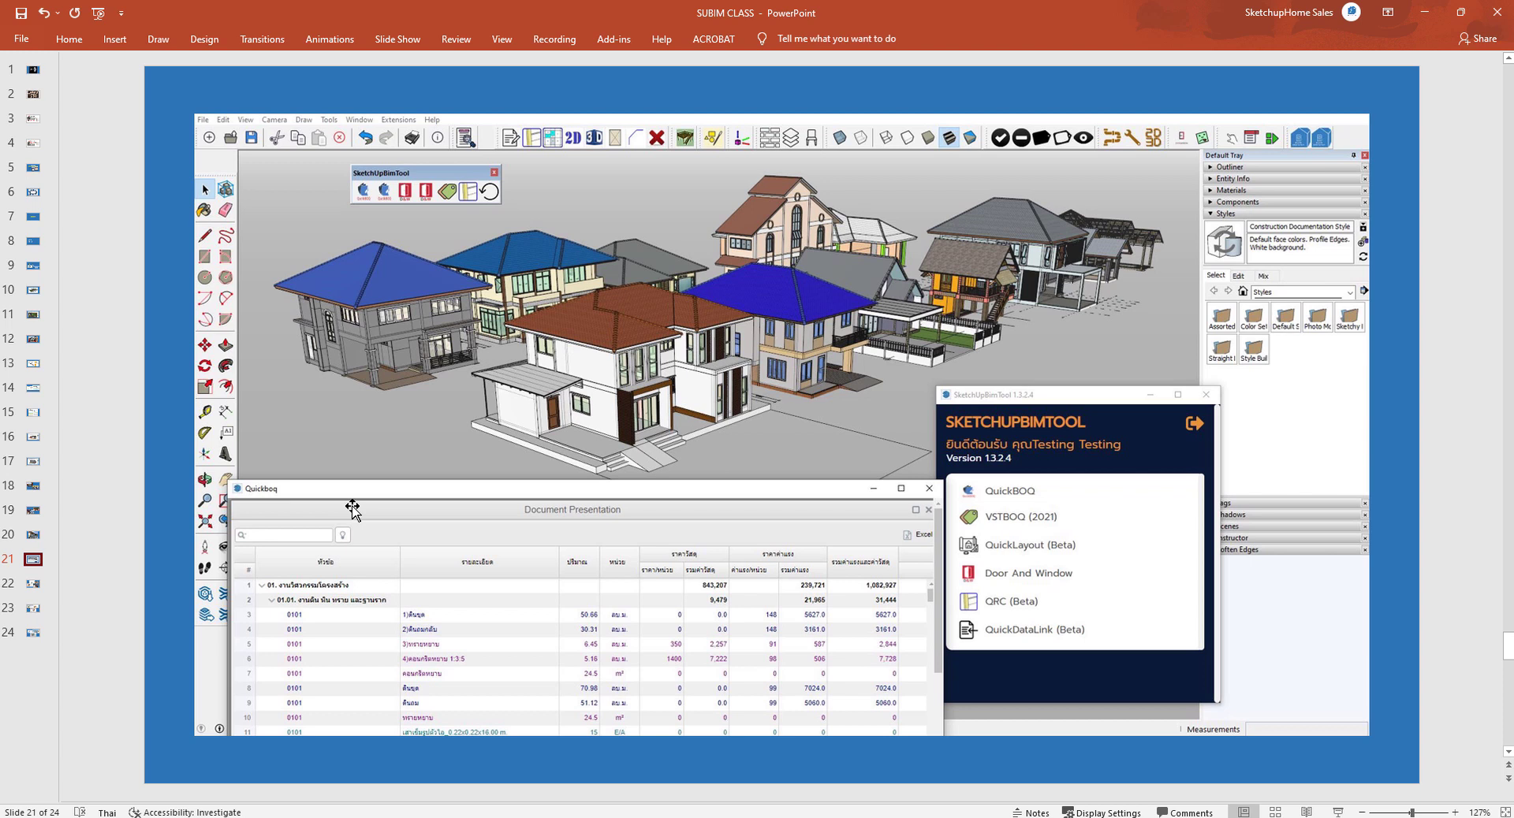
- Display slide 22, pairing rebar-model and QuickBoq screenshots with rebar and concrete site photos
click(33, 585)
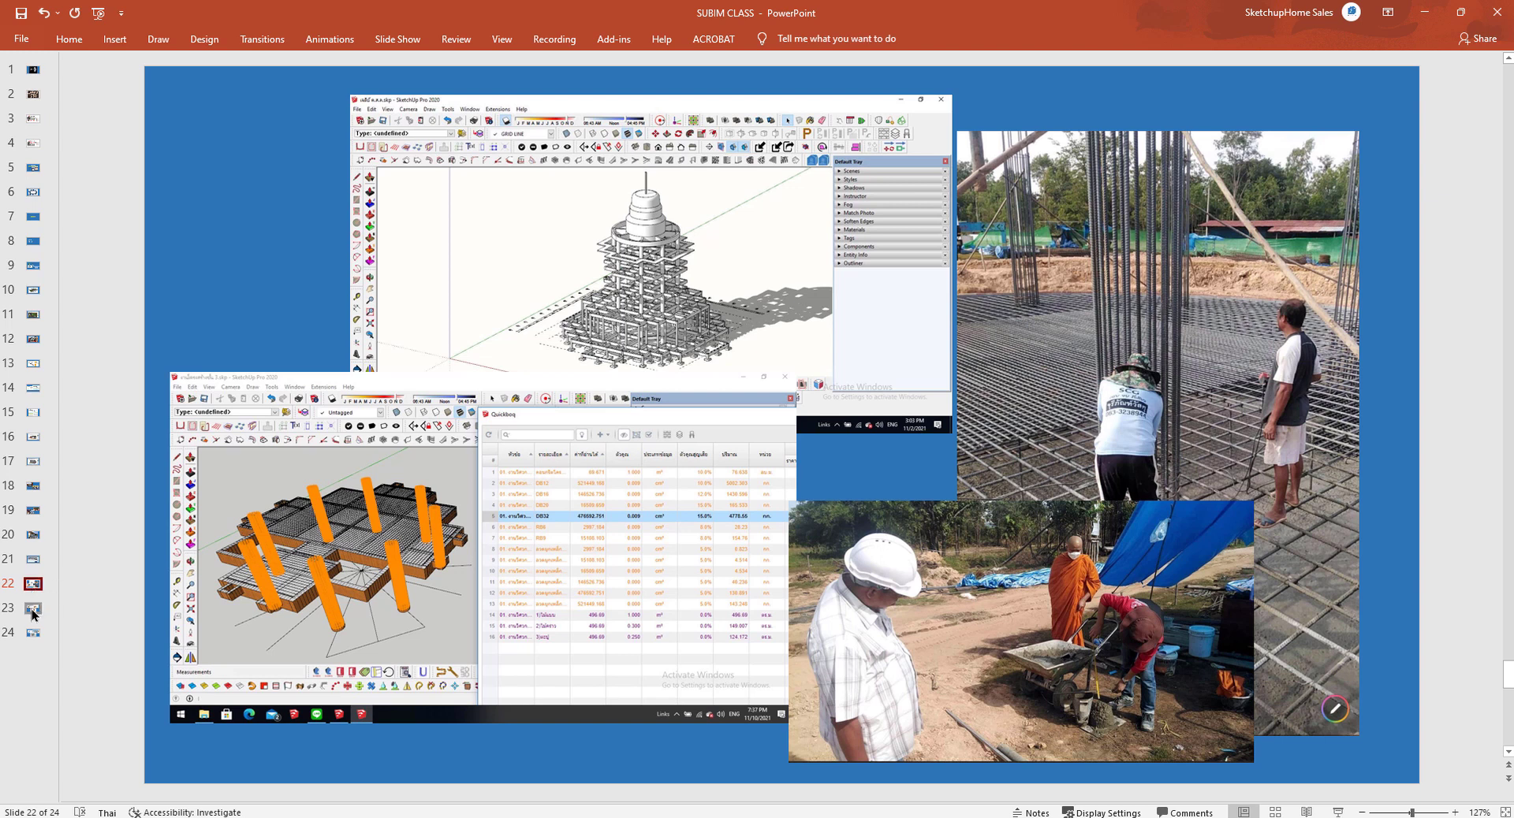
- Show slide 23, then slide 24, the last slide of the deck
click(32, 608)
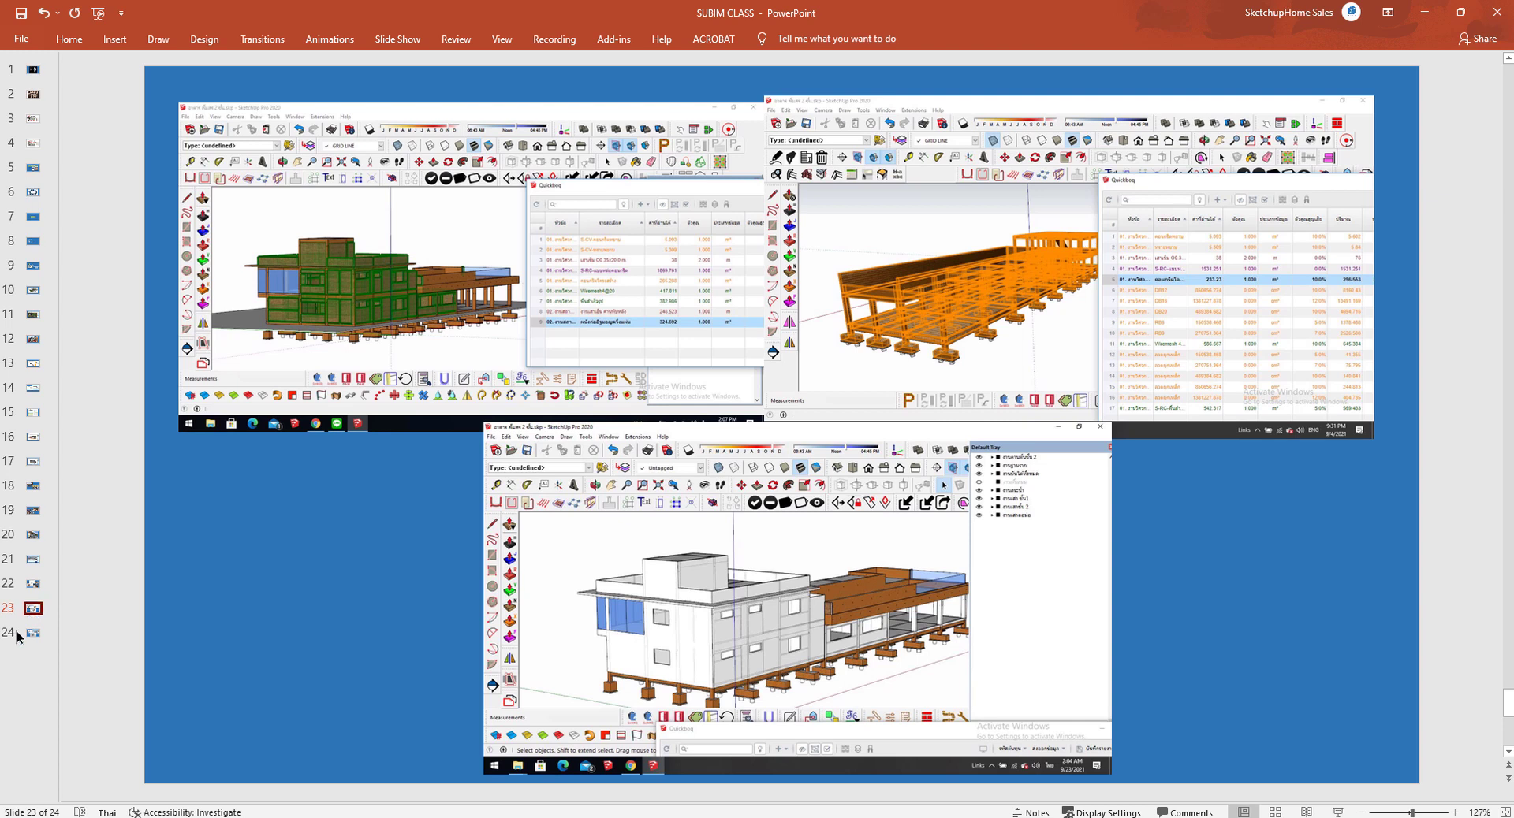
click(30, 634)
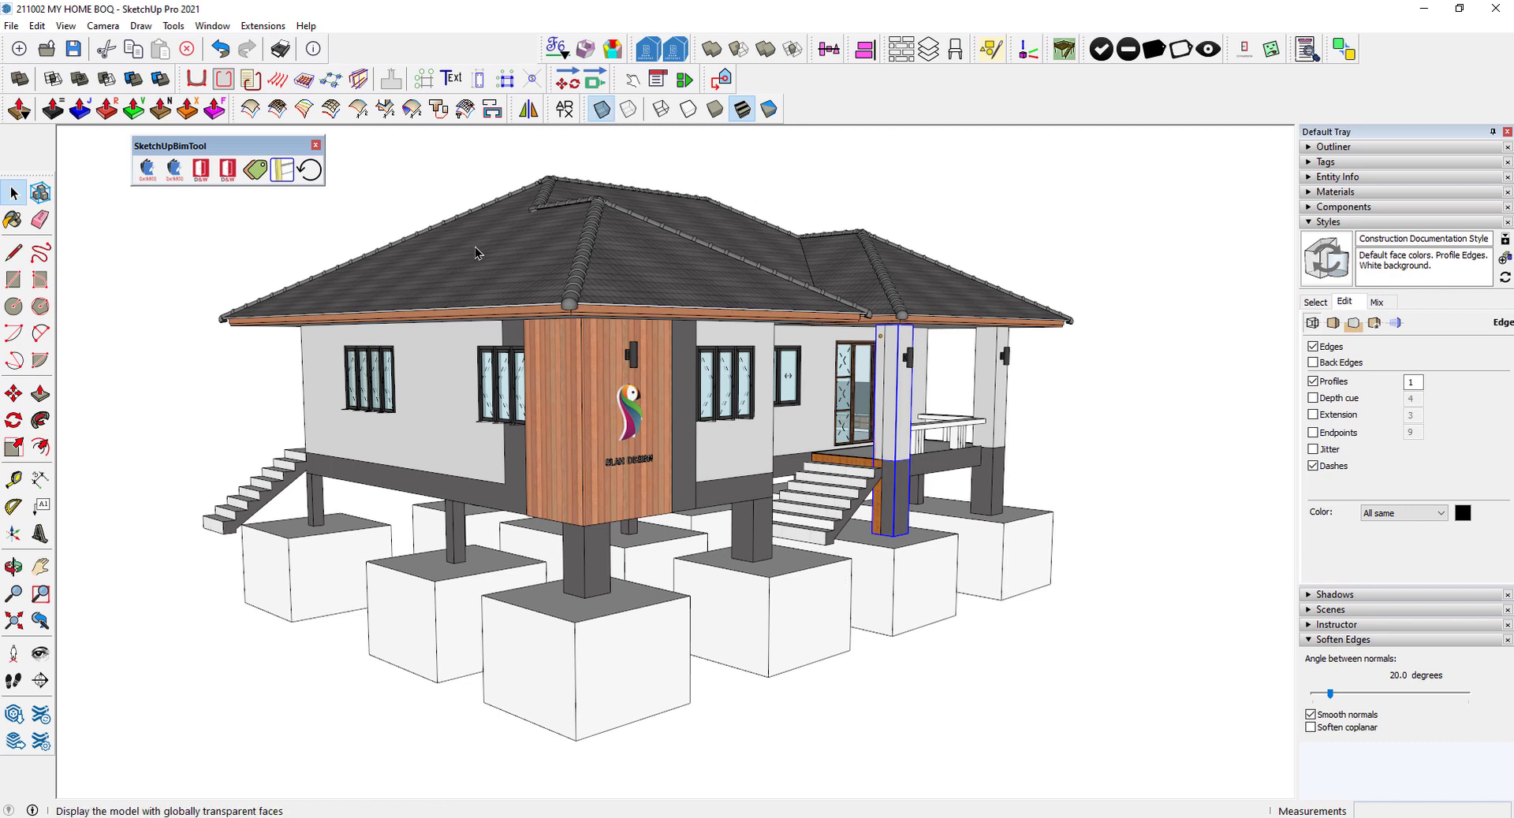
- Turn off X-ray so the raised house shows opaque textured faces, then frame the whole house
scroll(474, 248, up, 1)
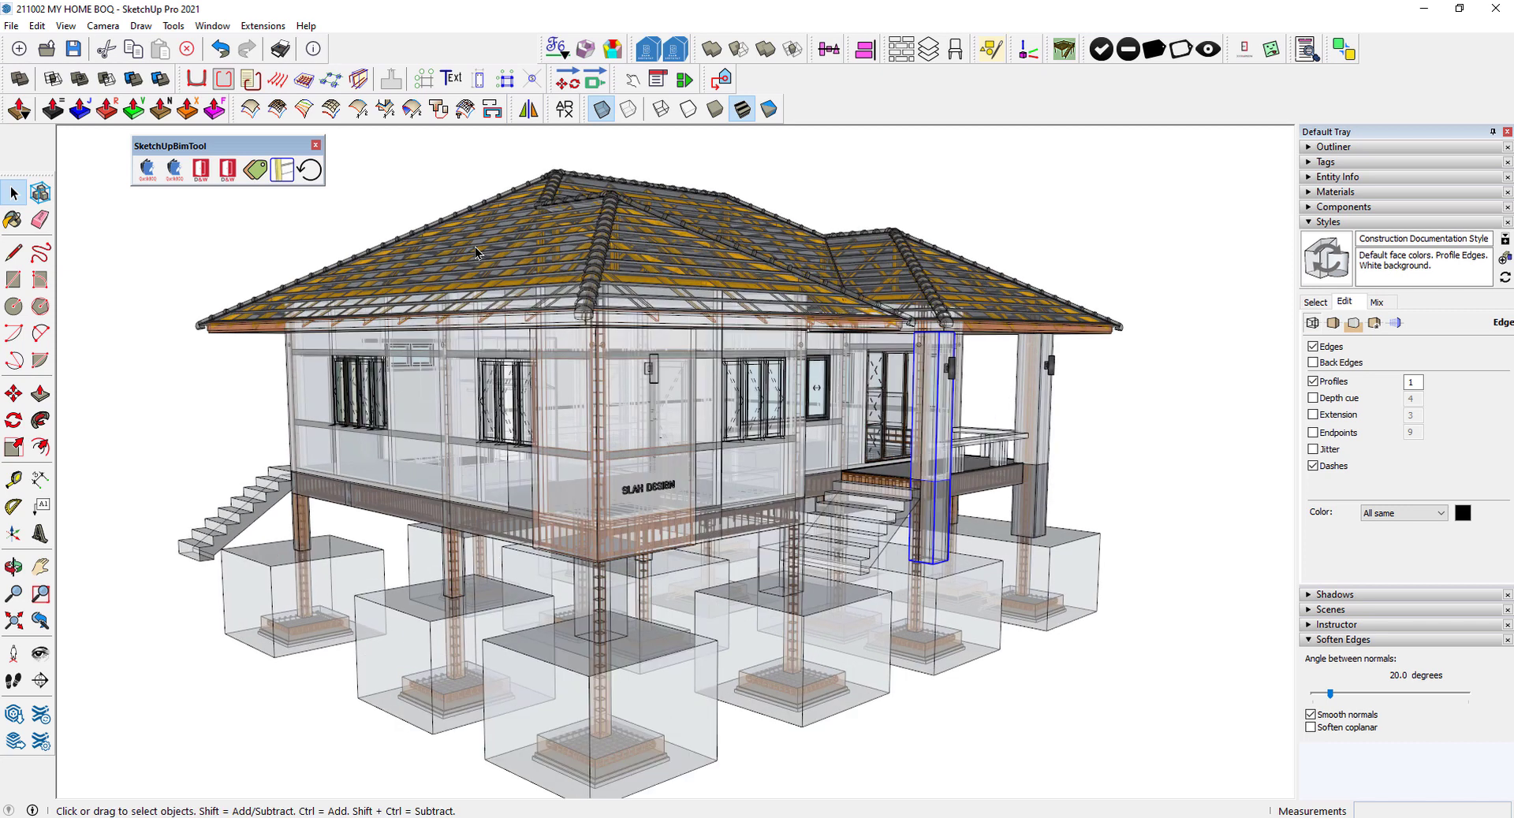
mouse_move(474, 248)
middle_down()
mouse_move(783, 389)
mouse_move(500, 387)
middle_up()
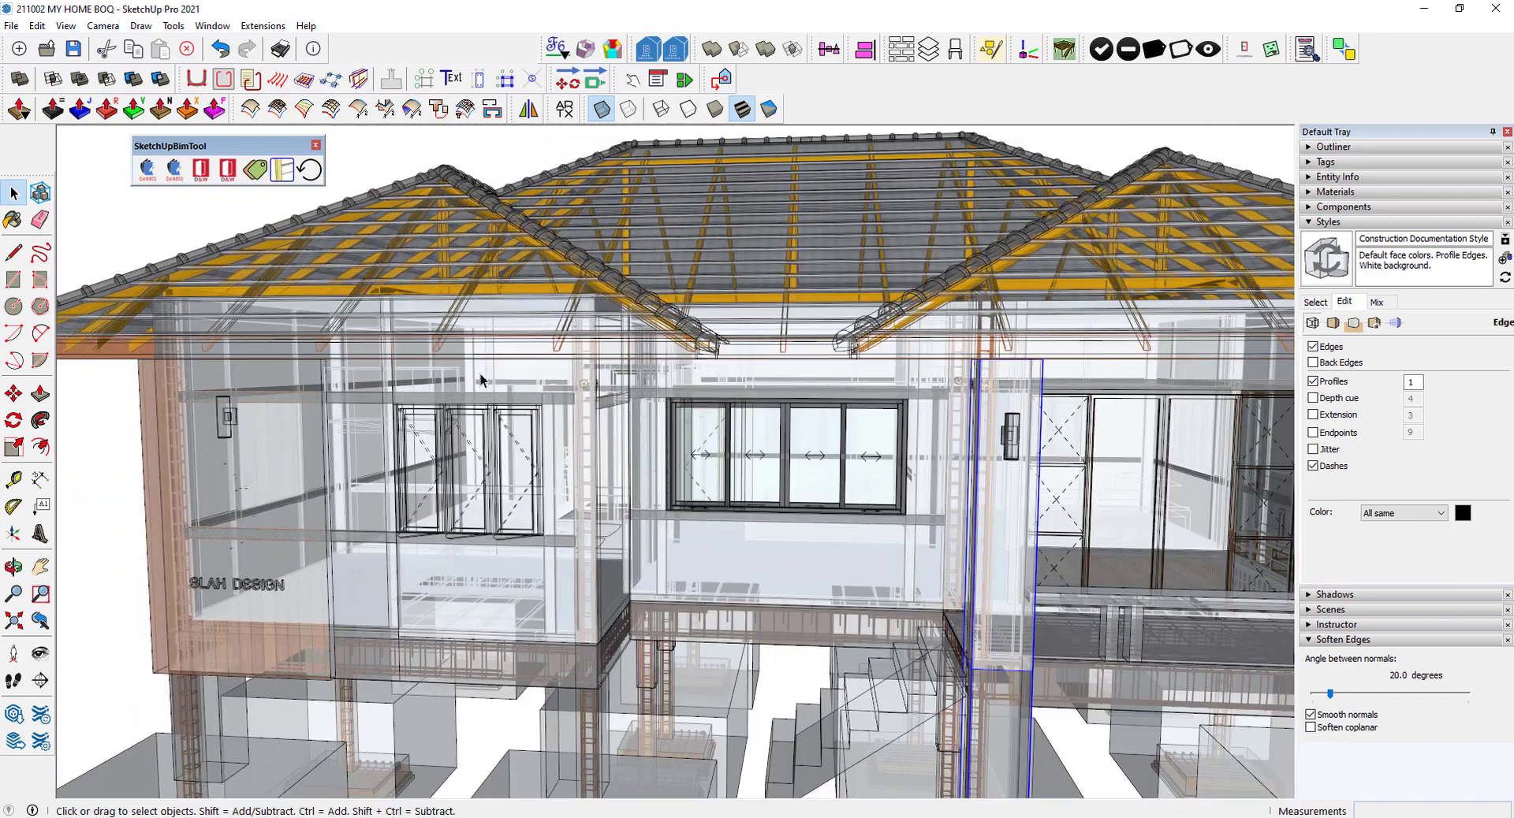
click(597, 114)
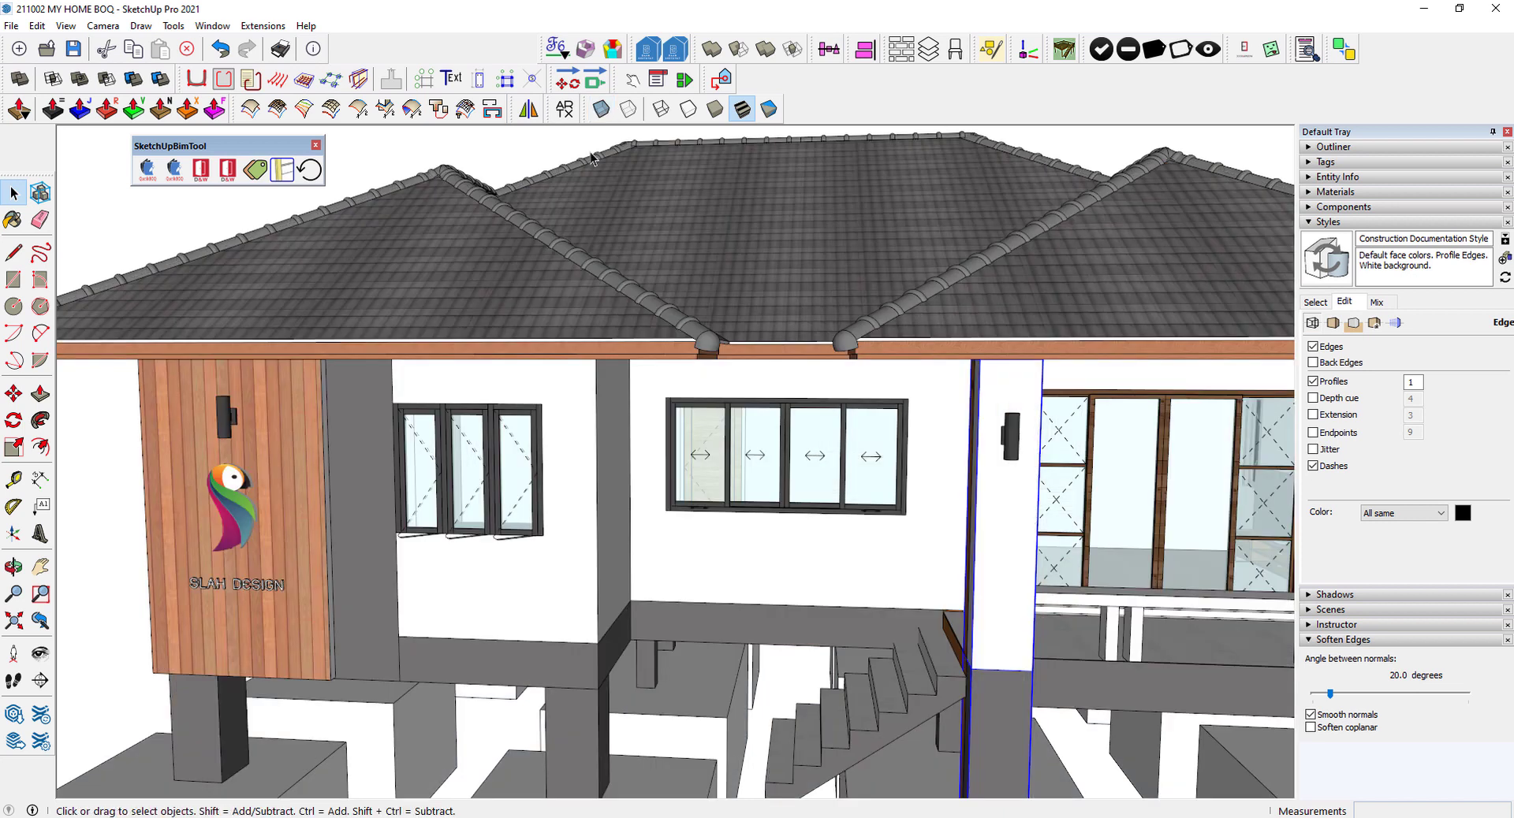
scroll(500, 365, down, 3)
scroll(500, 365, down, 3)
scroll(418, 407, down, 3)
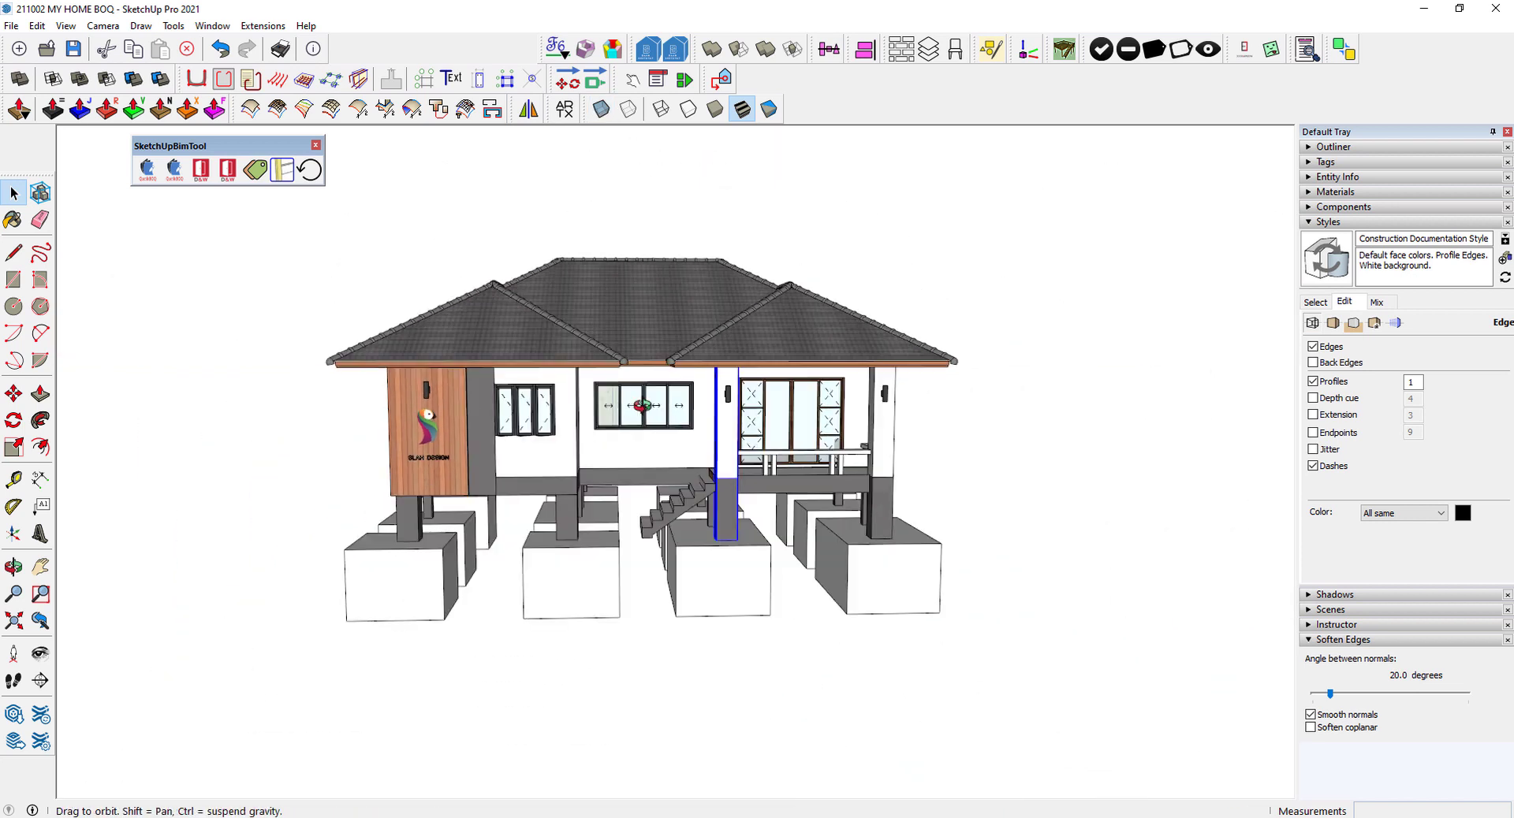
middle_drag(417, 406, 1033, 451)
click(1033, 451)
middle_drag(1011, 380, 905, 358)
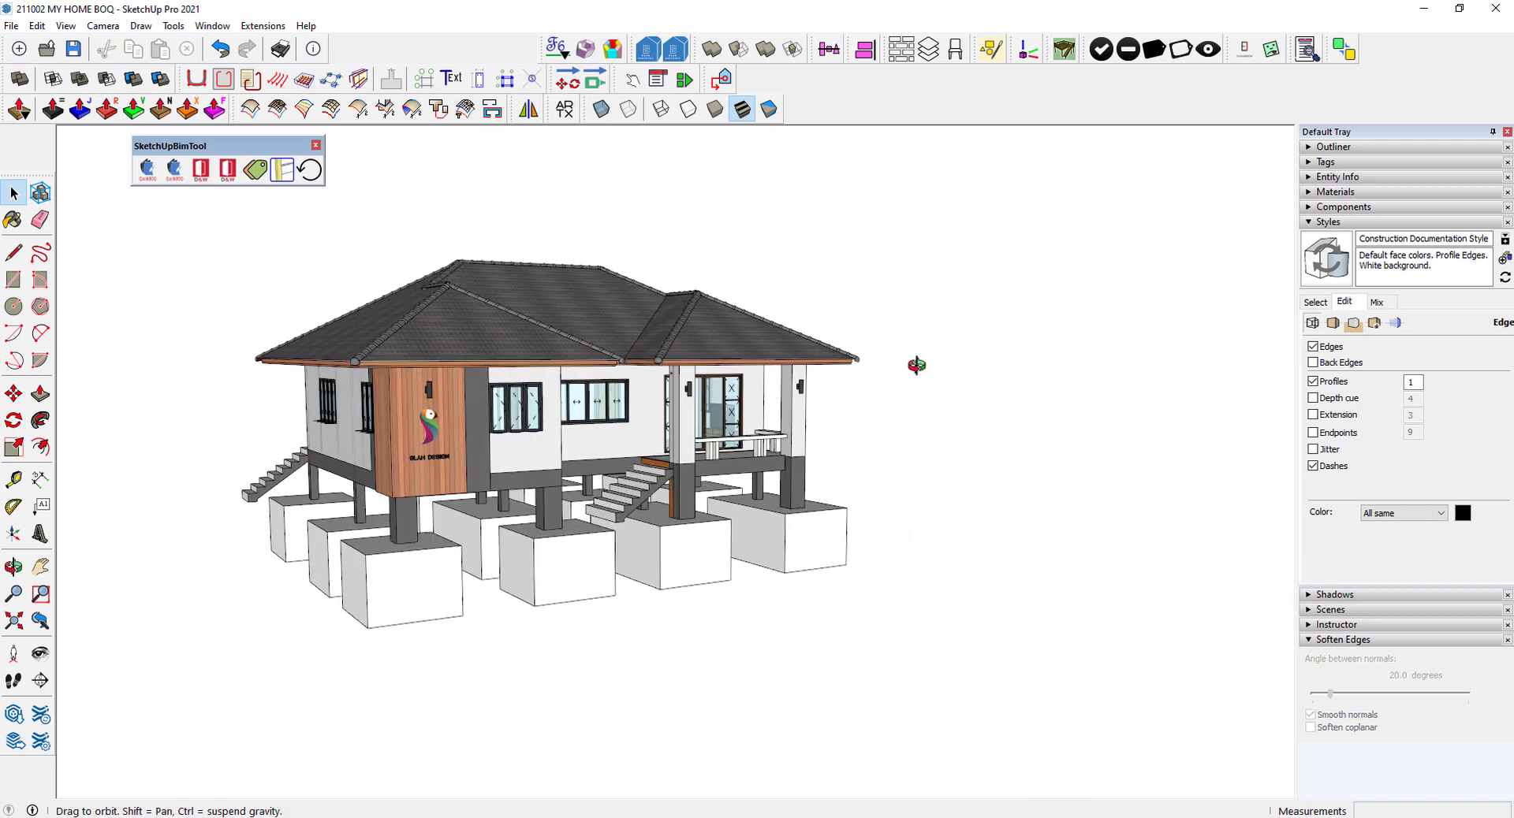
- Log in to SketchUpBimTool with the account e-mail and password, then reposition its window and toolbar
click(149, 172)
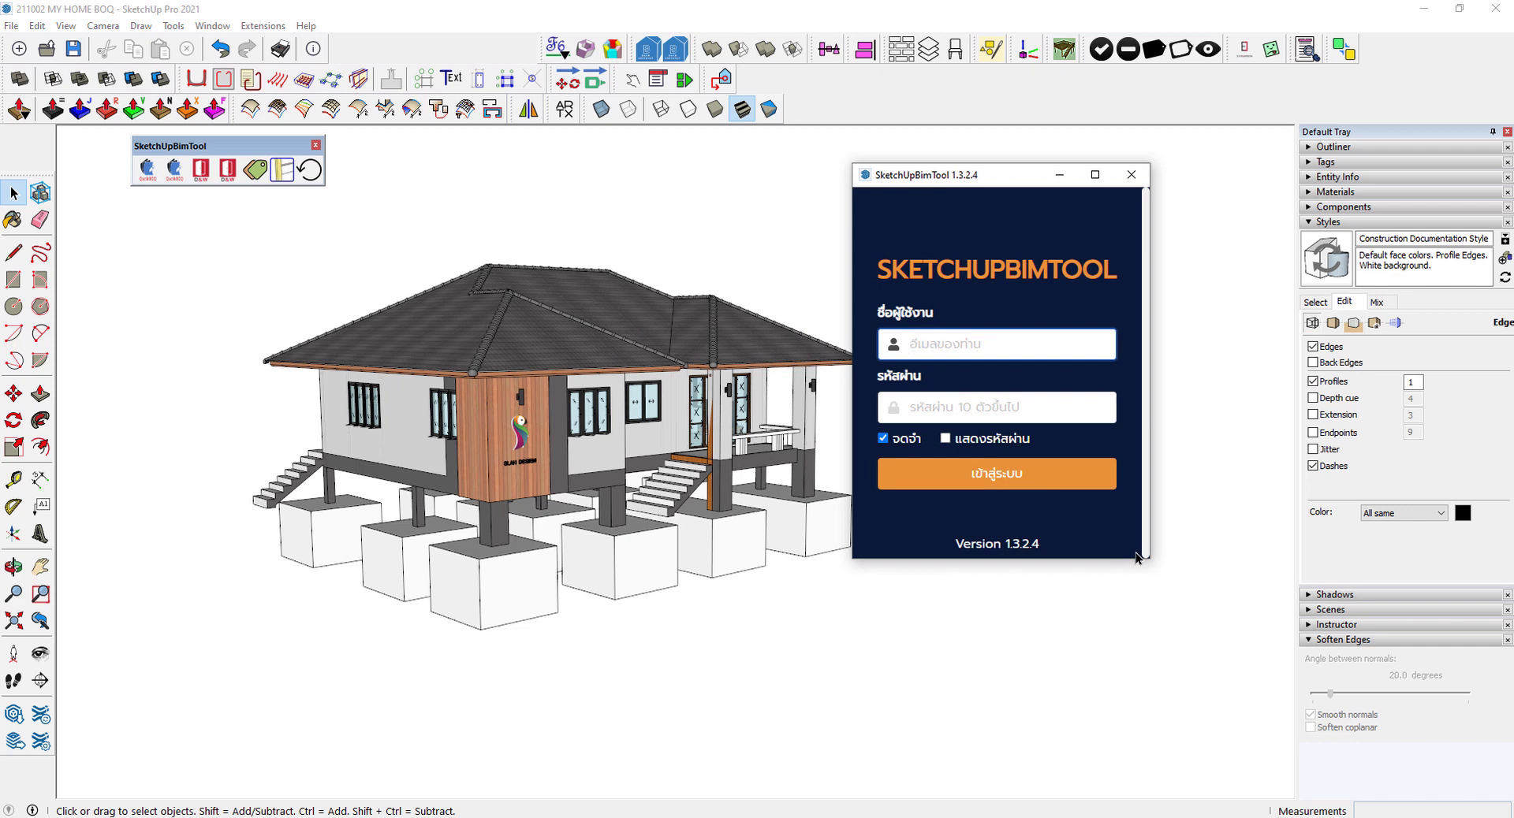
drag(1148, 557, 1207, 647)
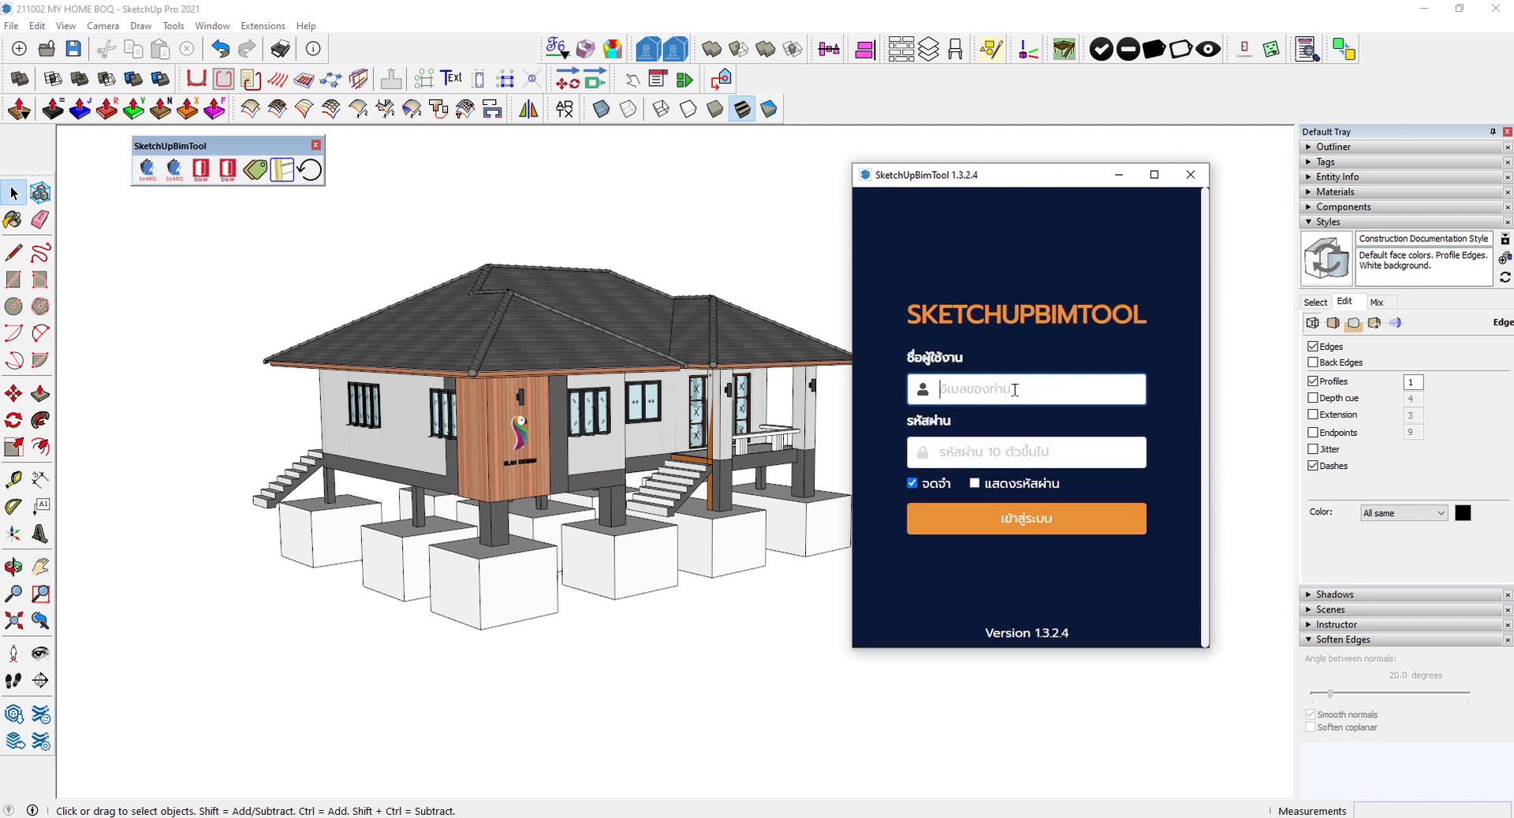
click(1039, 452)
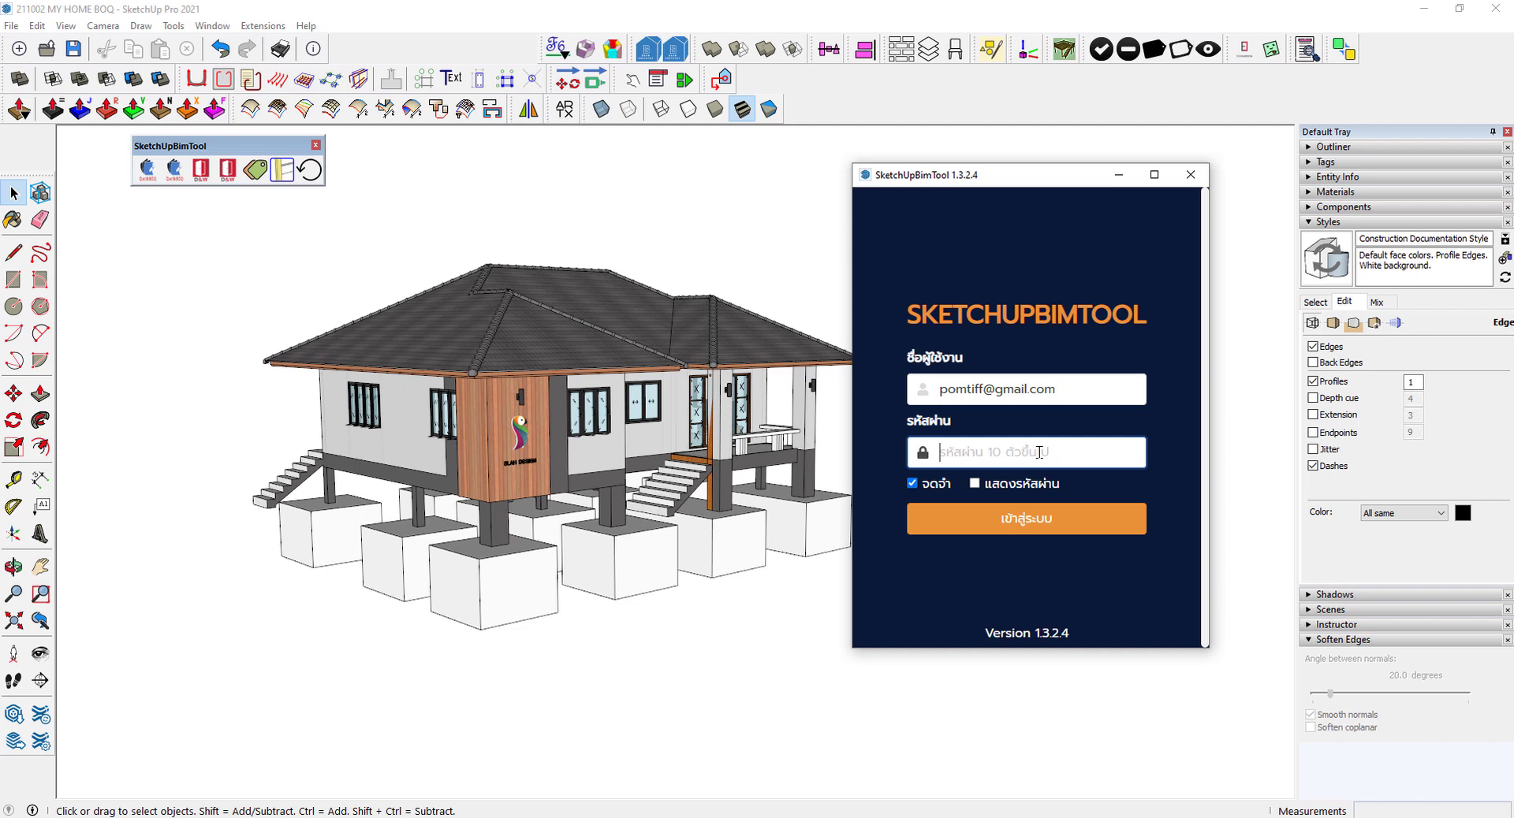
text(**********)
click(1045, 516)
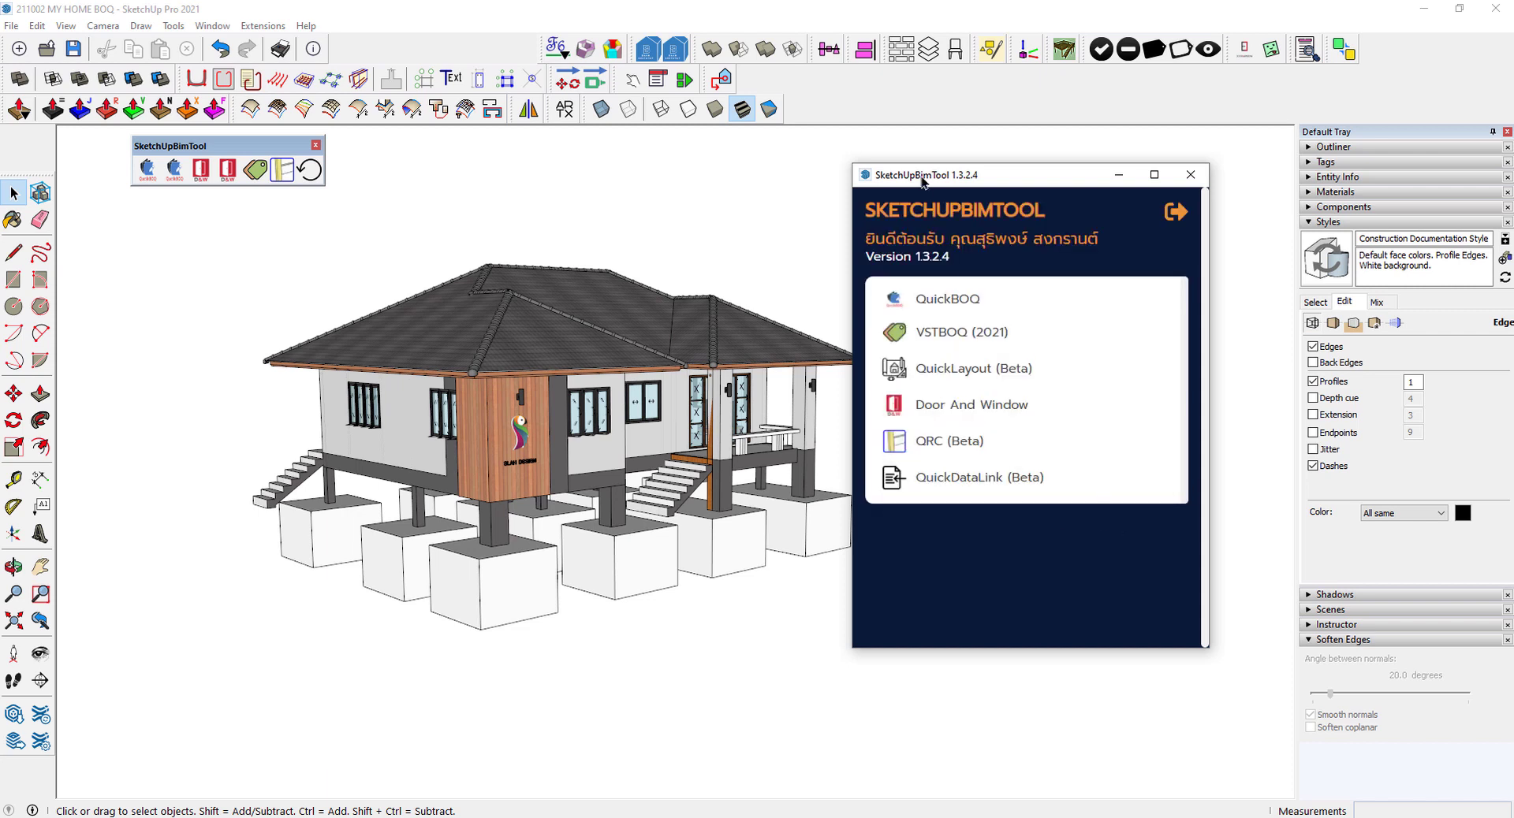
drag(922, 180, 995, 152)
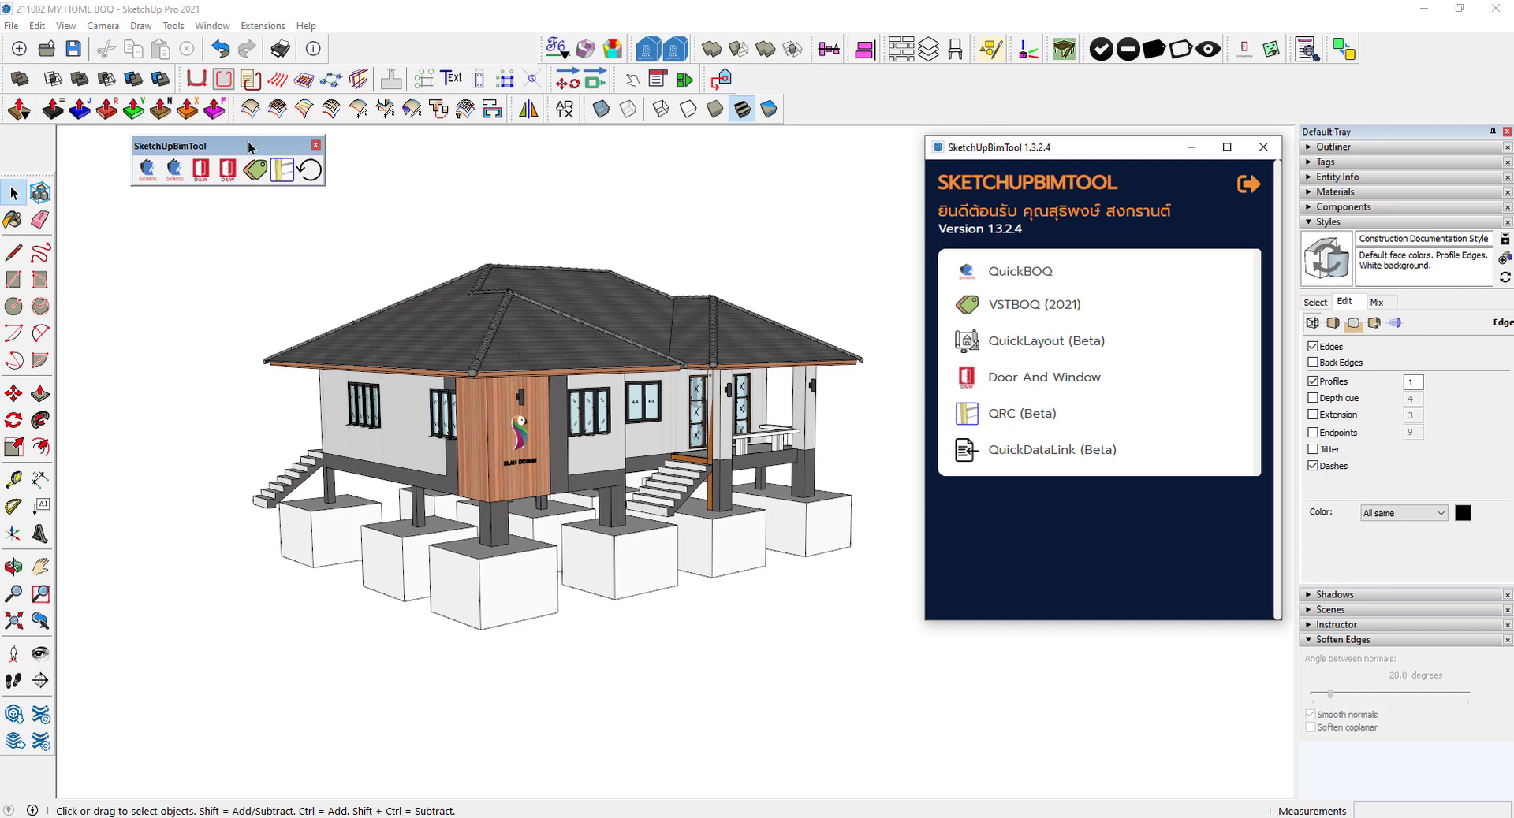
drag(249, 147, 805, 160)
- Open the Quickboq cost table, enlarge it, and autofit the description and category columns
click(729, 190)
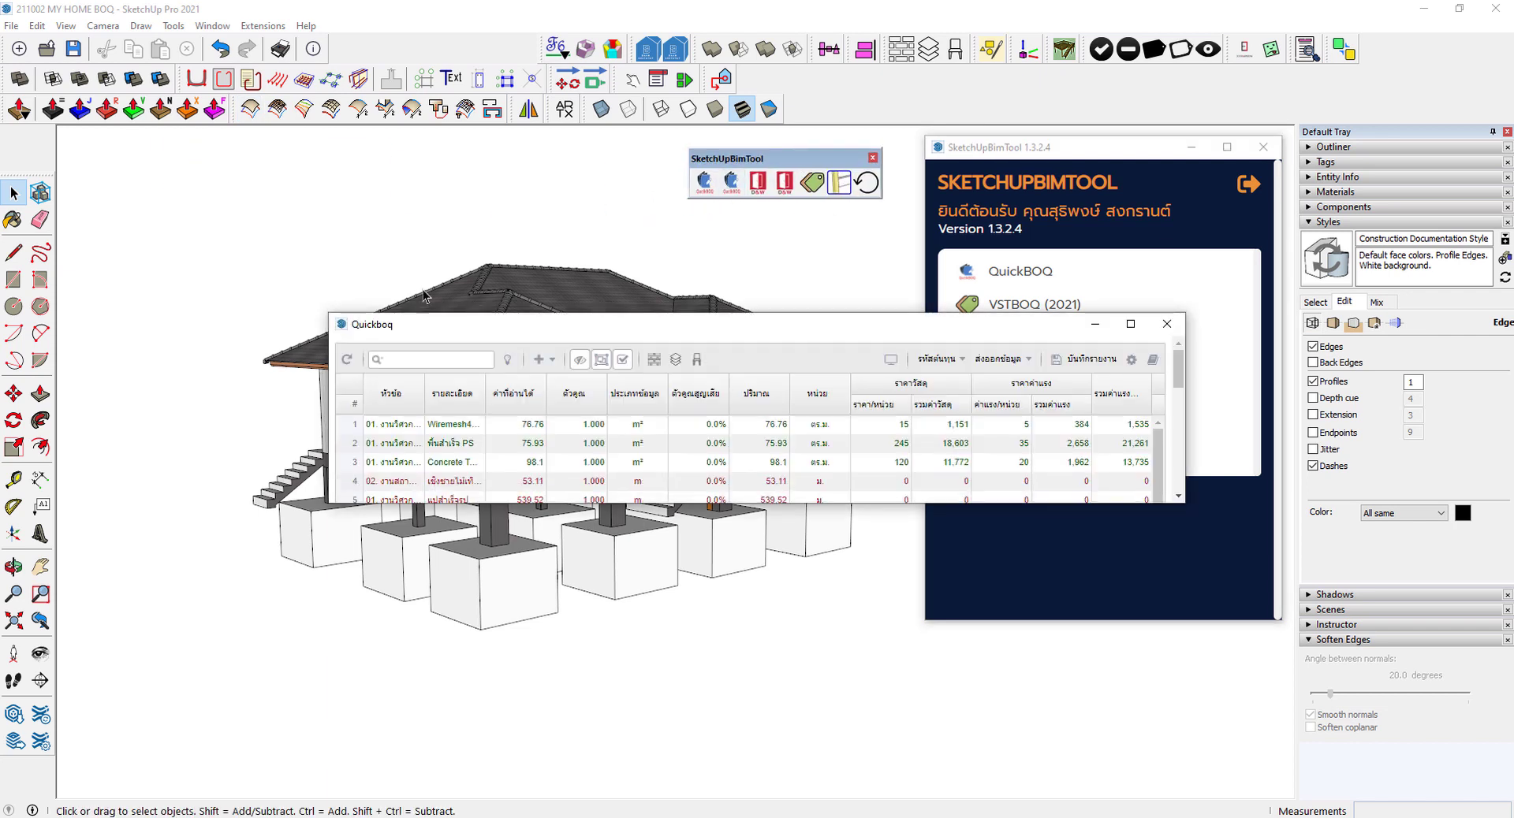
drag(329, 313, 307, 55)
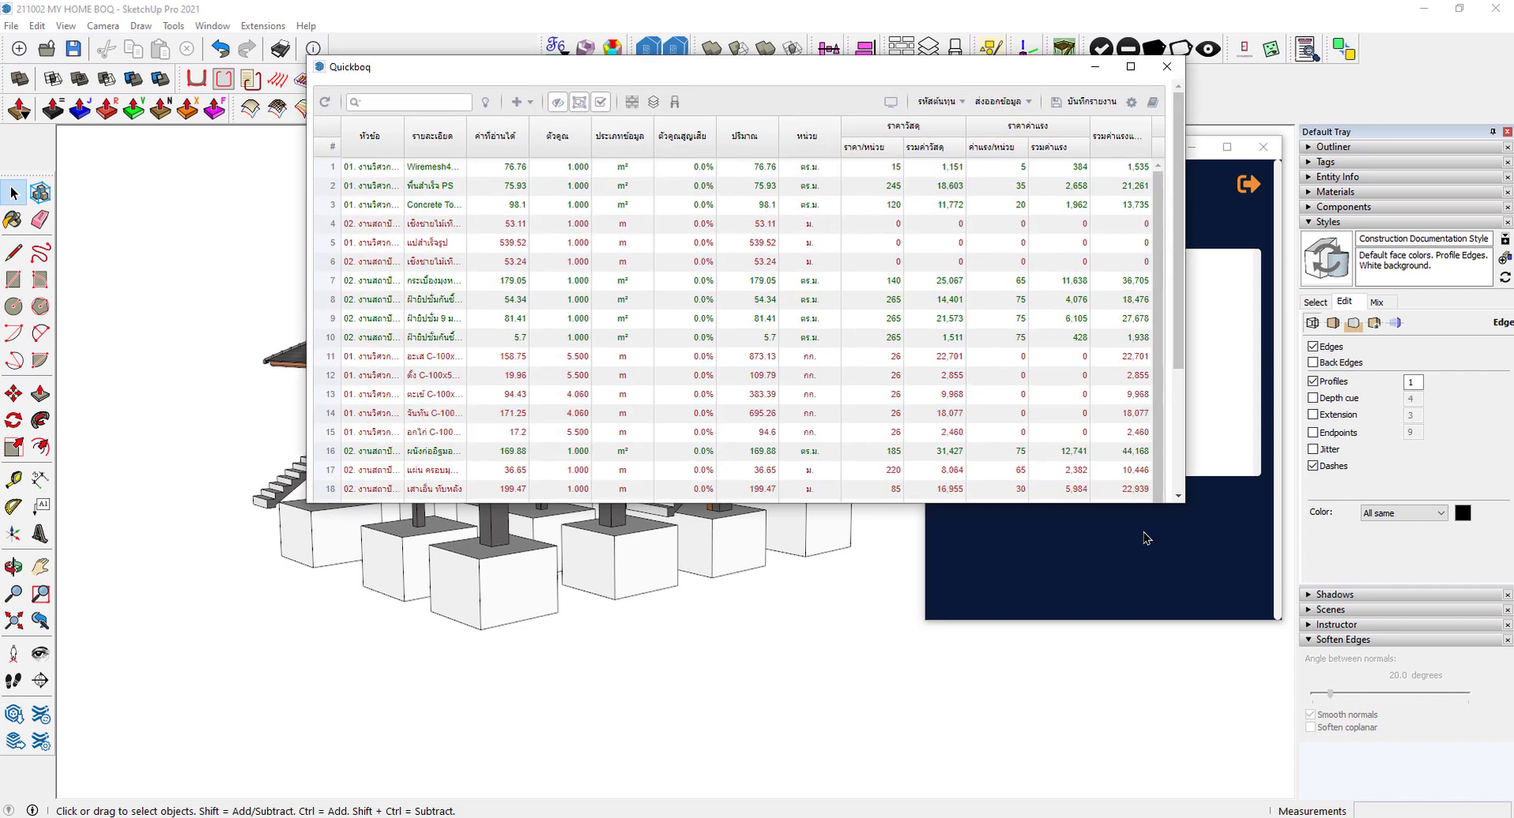
drag(1183, 502, 1363, 791)
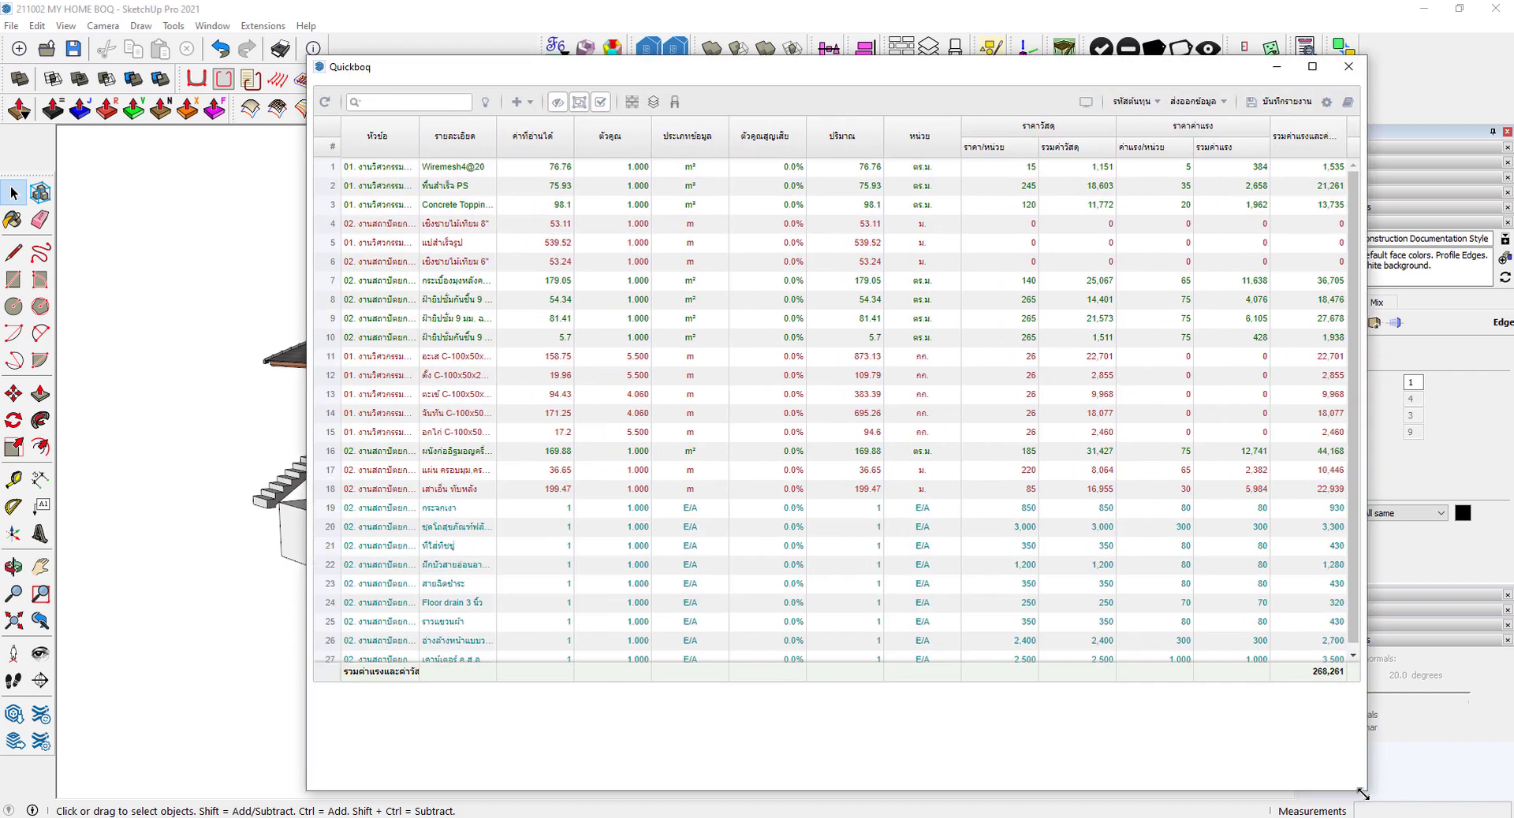
double_click(497, 136)
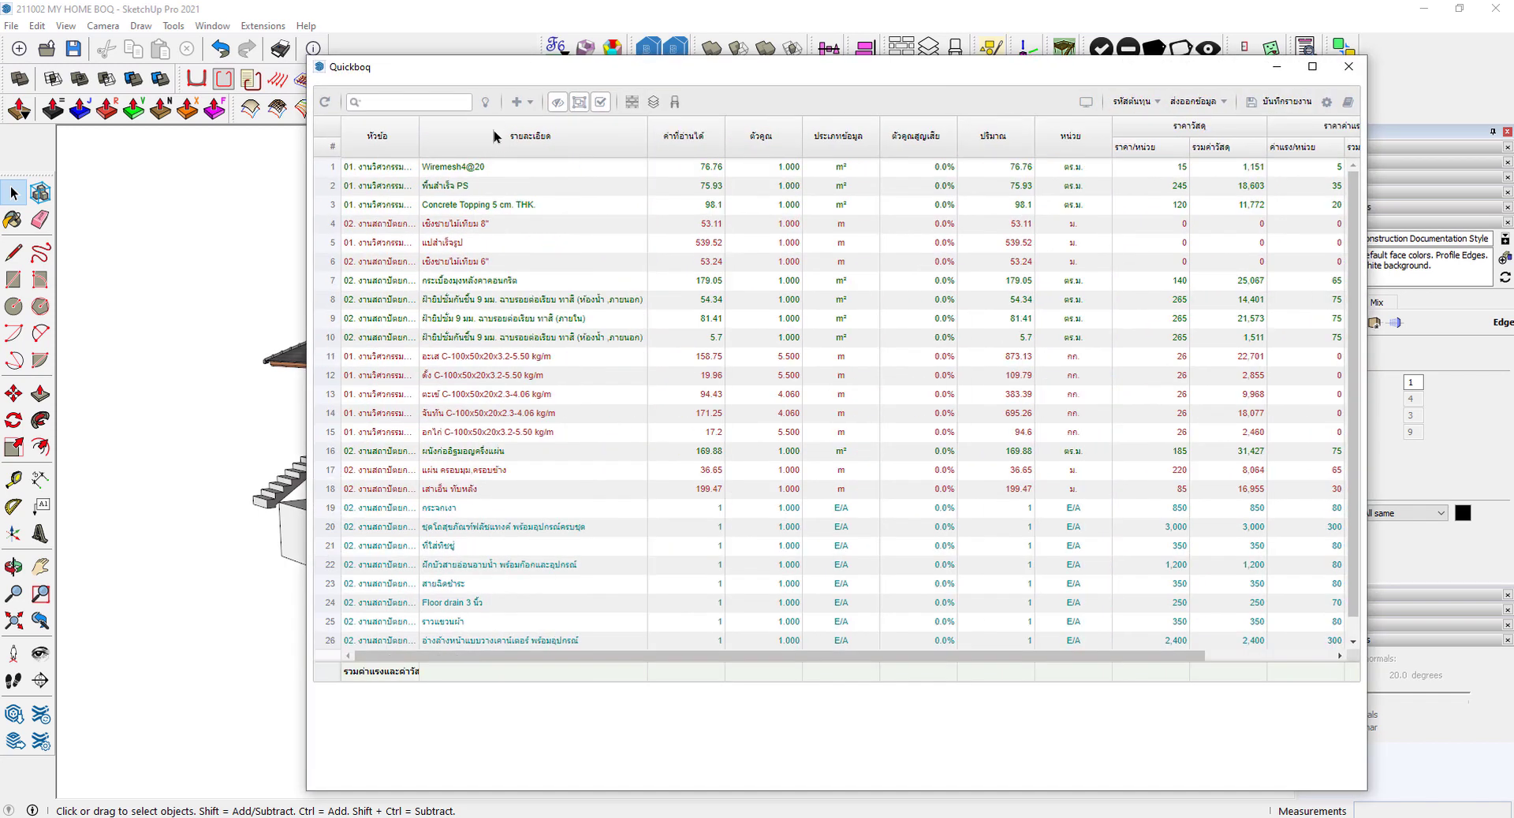
double_click(418, 136)
- Place the narrowed cost table beside the house and orbit and zoom the model into view
drag(491, 73, 730, 119)
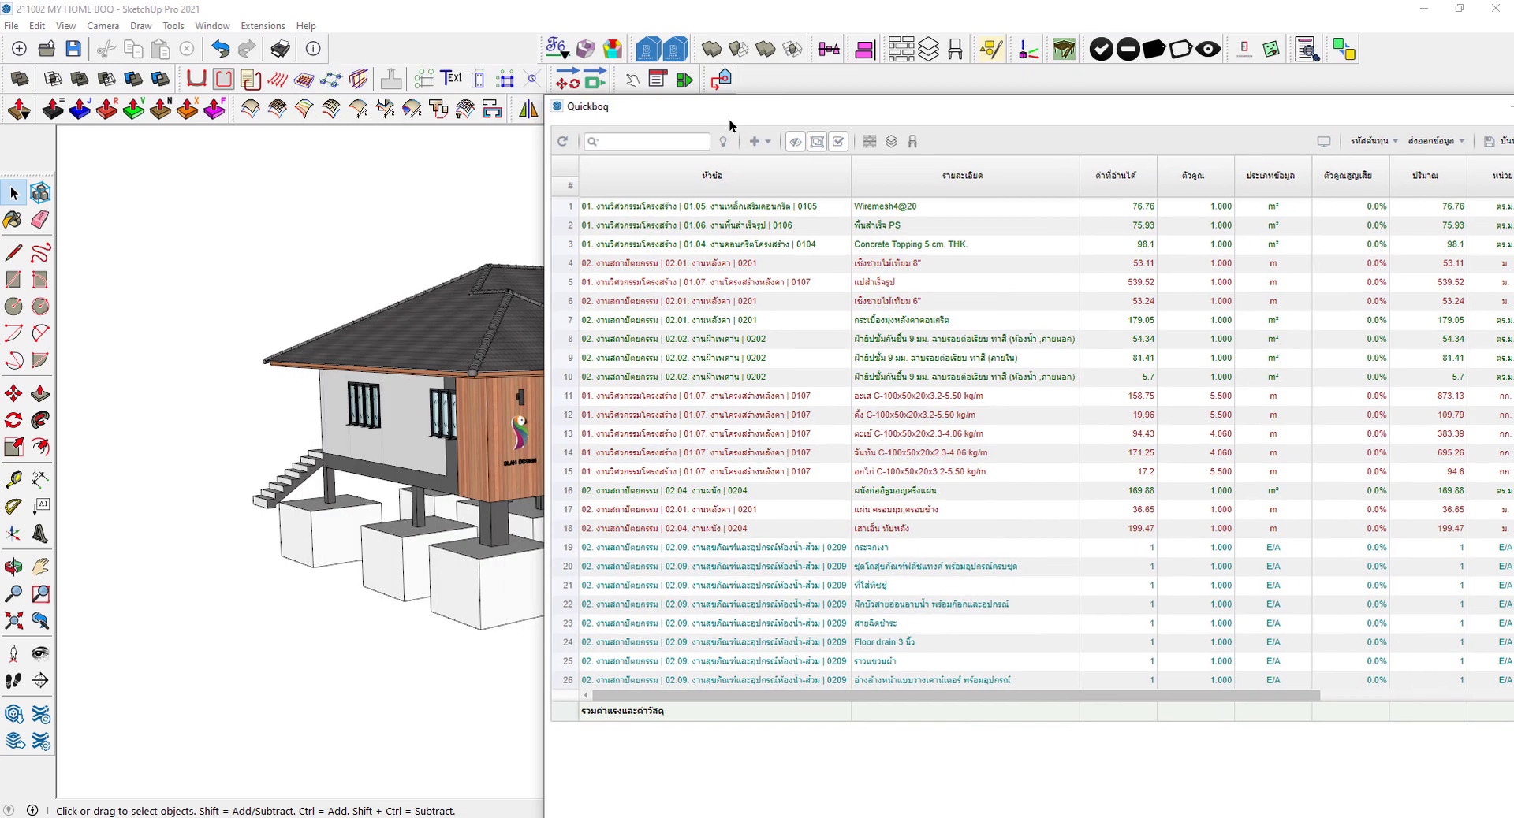
middle_drag(159, 441, 378, 378)
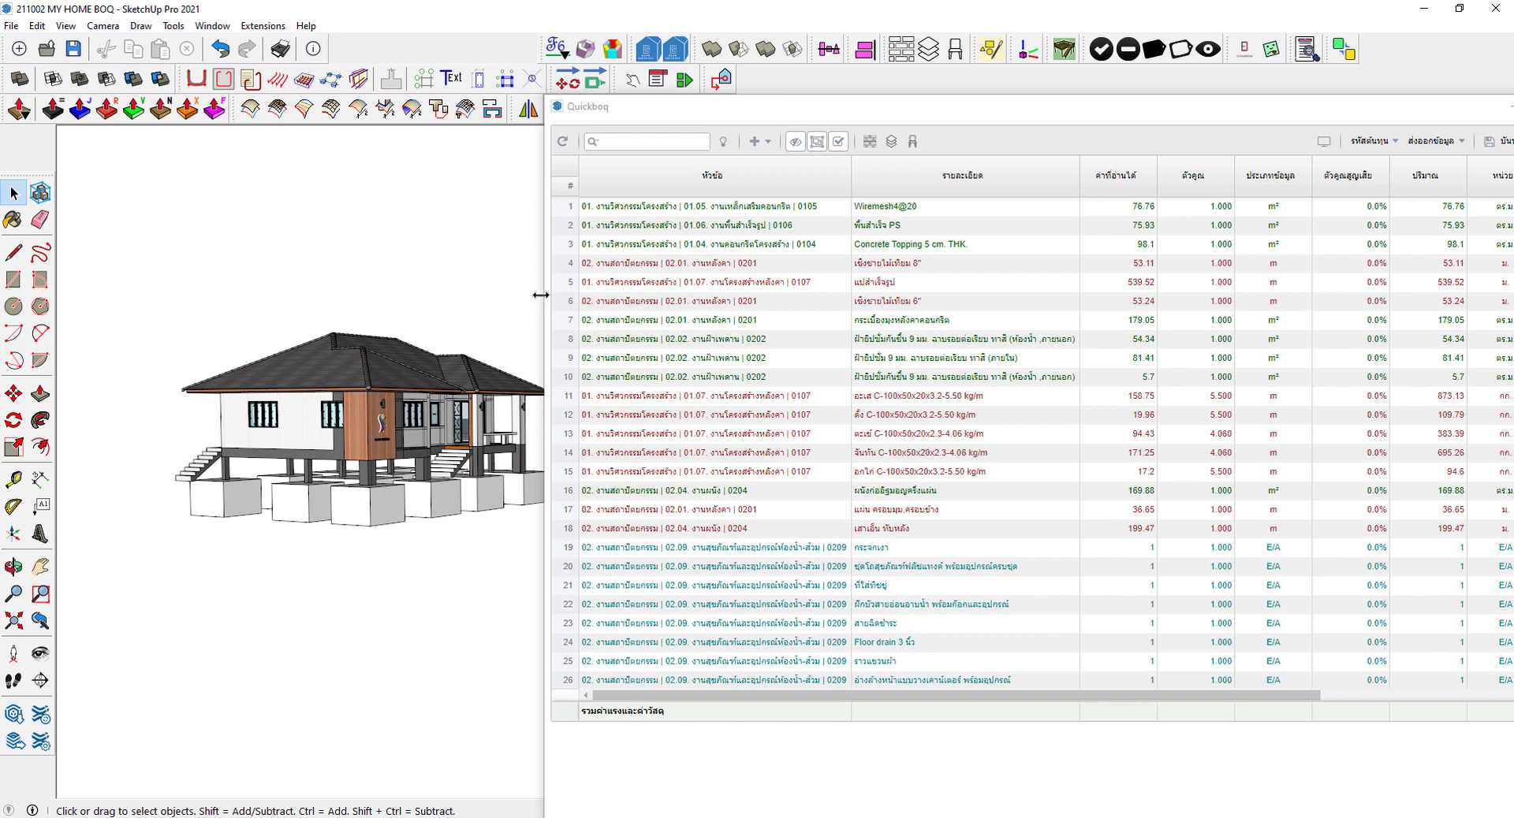
drag(540, 295, 689, 296)
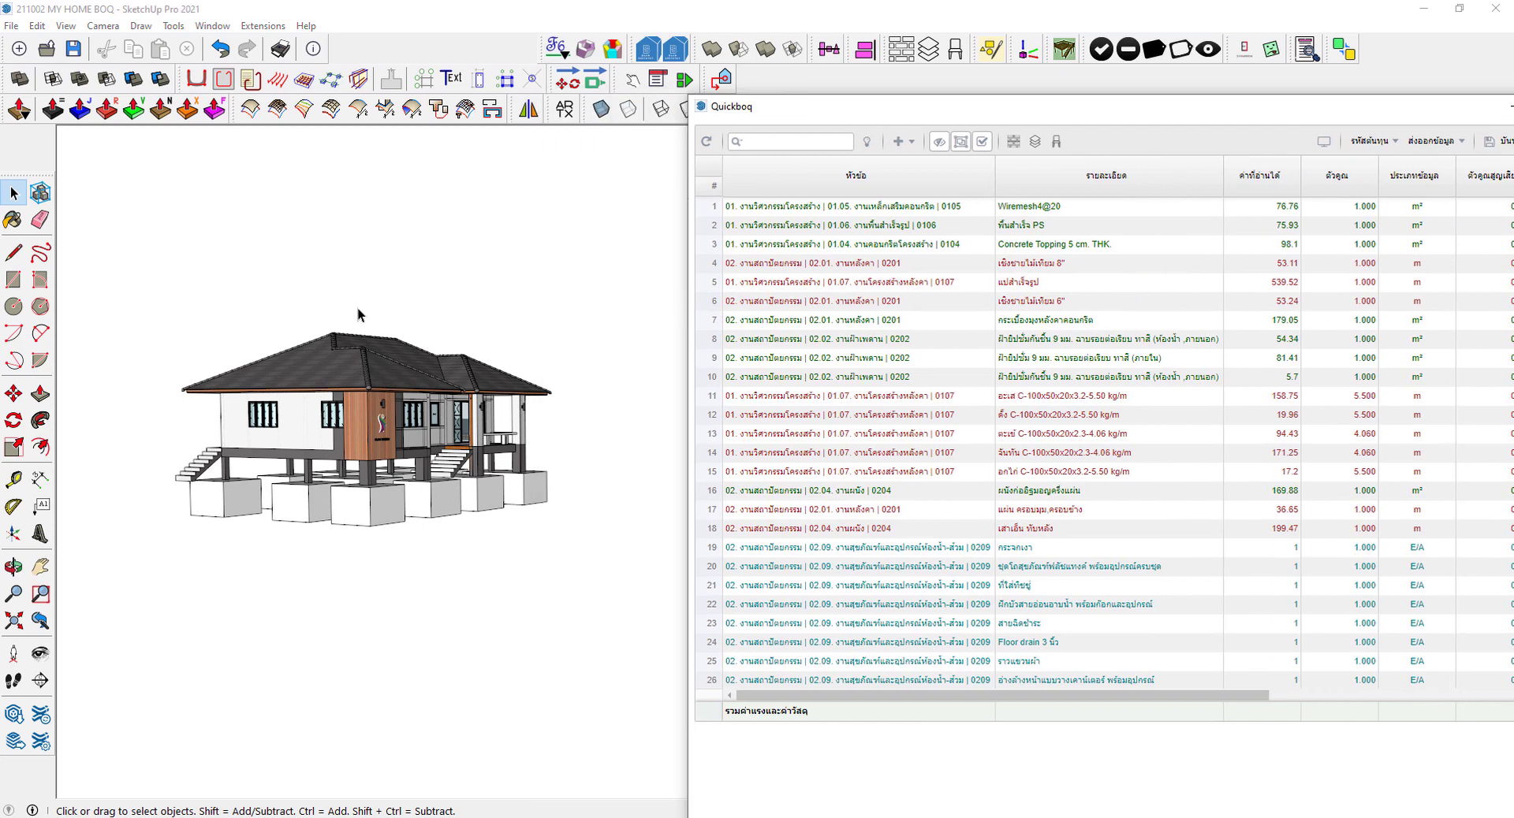
scroll(361, 331, up, 3)
scroll(378, 356, up, 2)
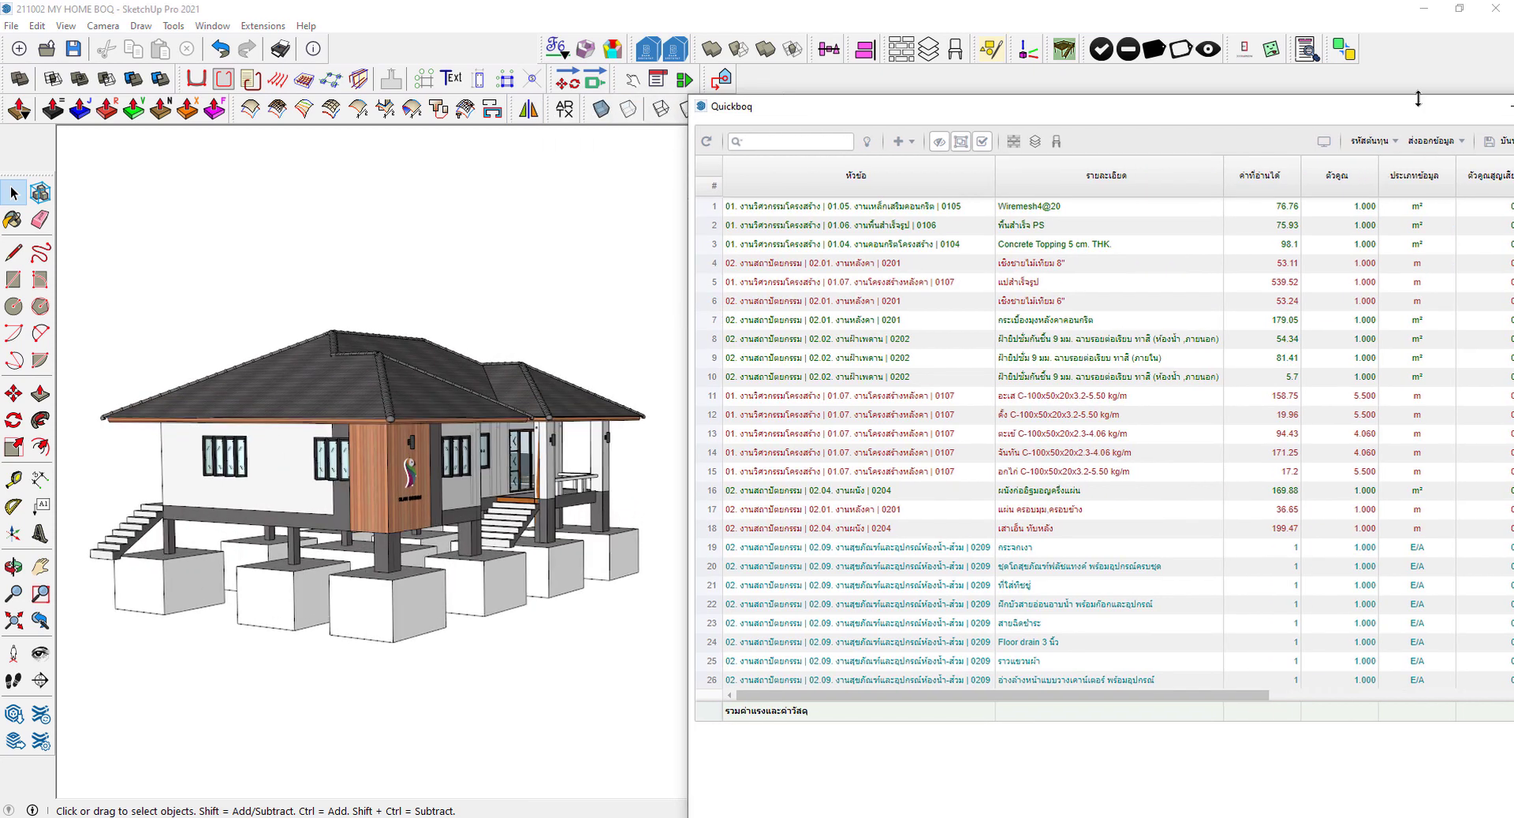
drag(1407, 111, 1387, 96)
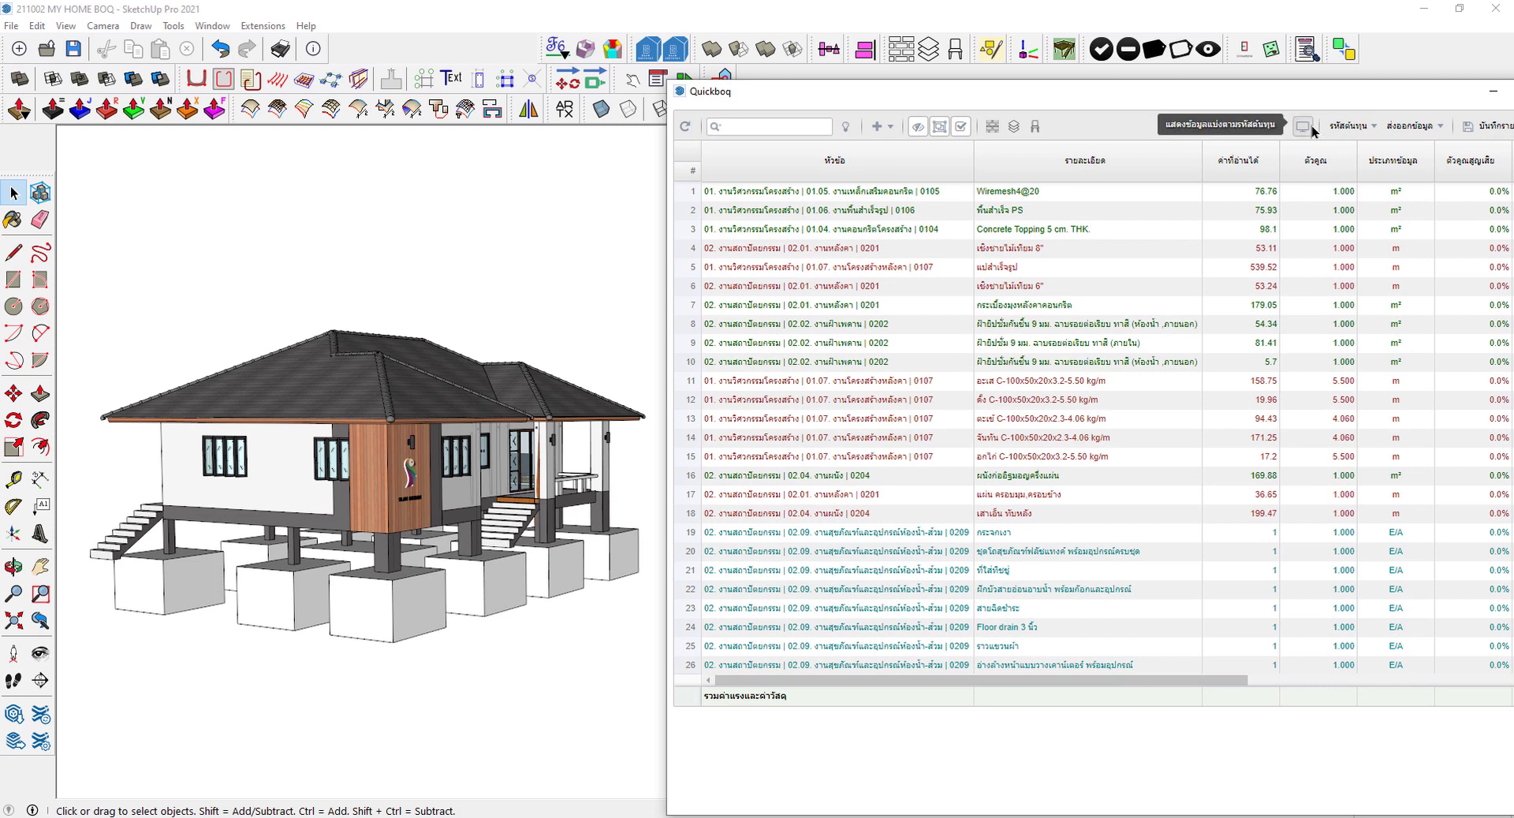
- Switch Quickboq to Document Presentation view and highlight the rafter, roof and hip members in rows 9–11
click(1312, 127)
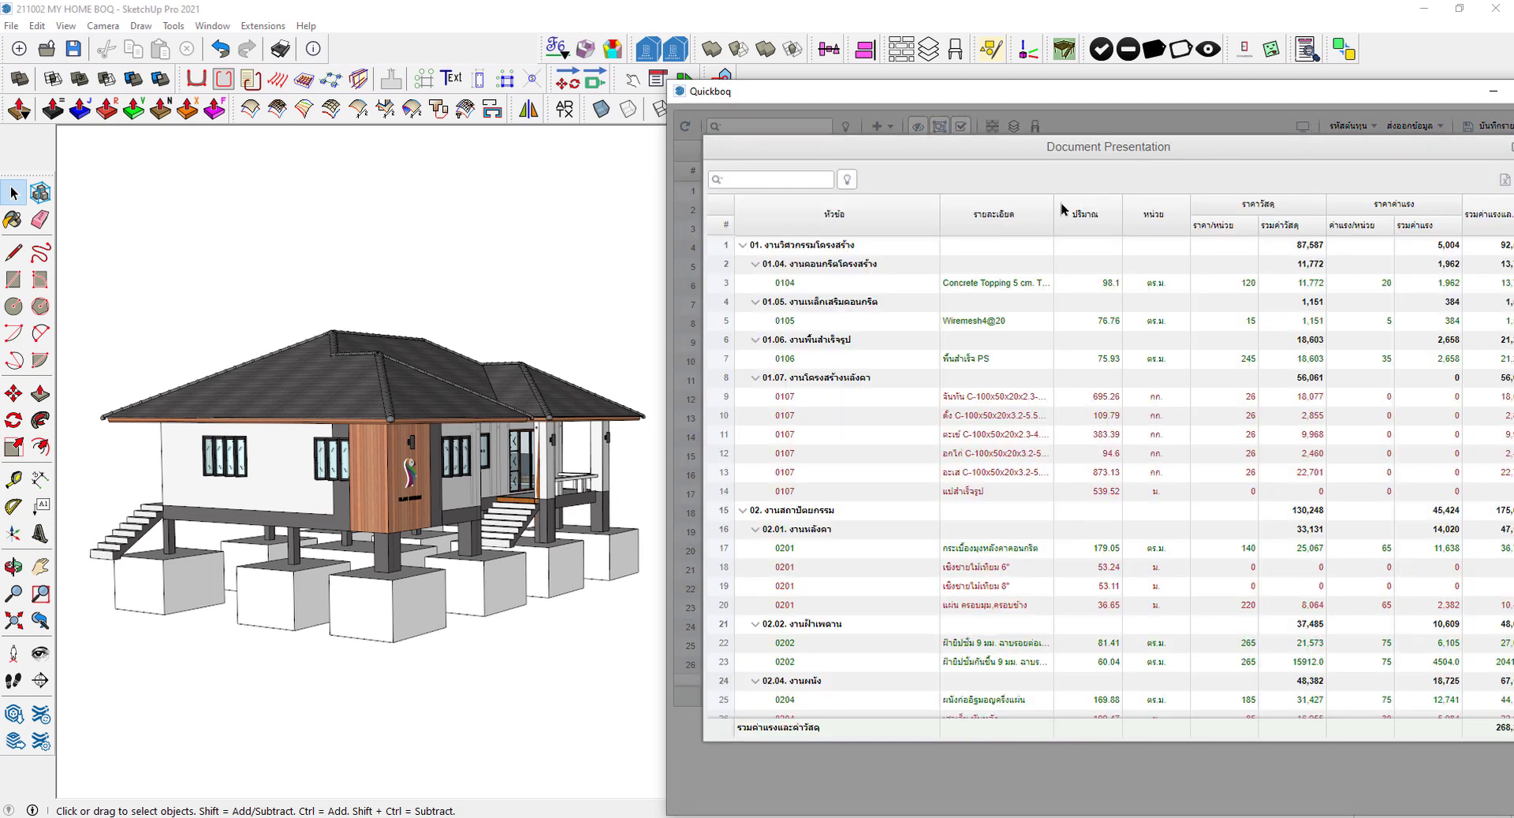
scroll(1033, 567, down, 1)
scroll(1044, 569, down, 1)
scroll(1044, 551, down, 1)
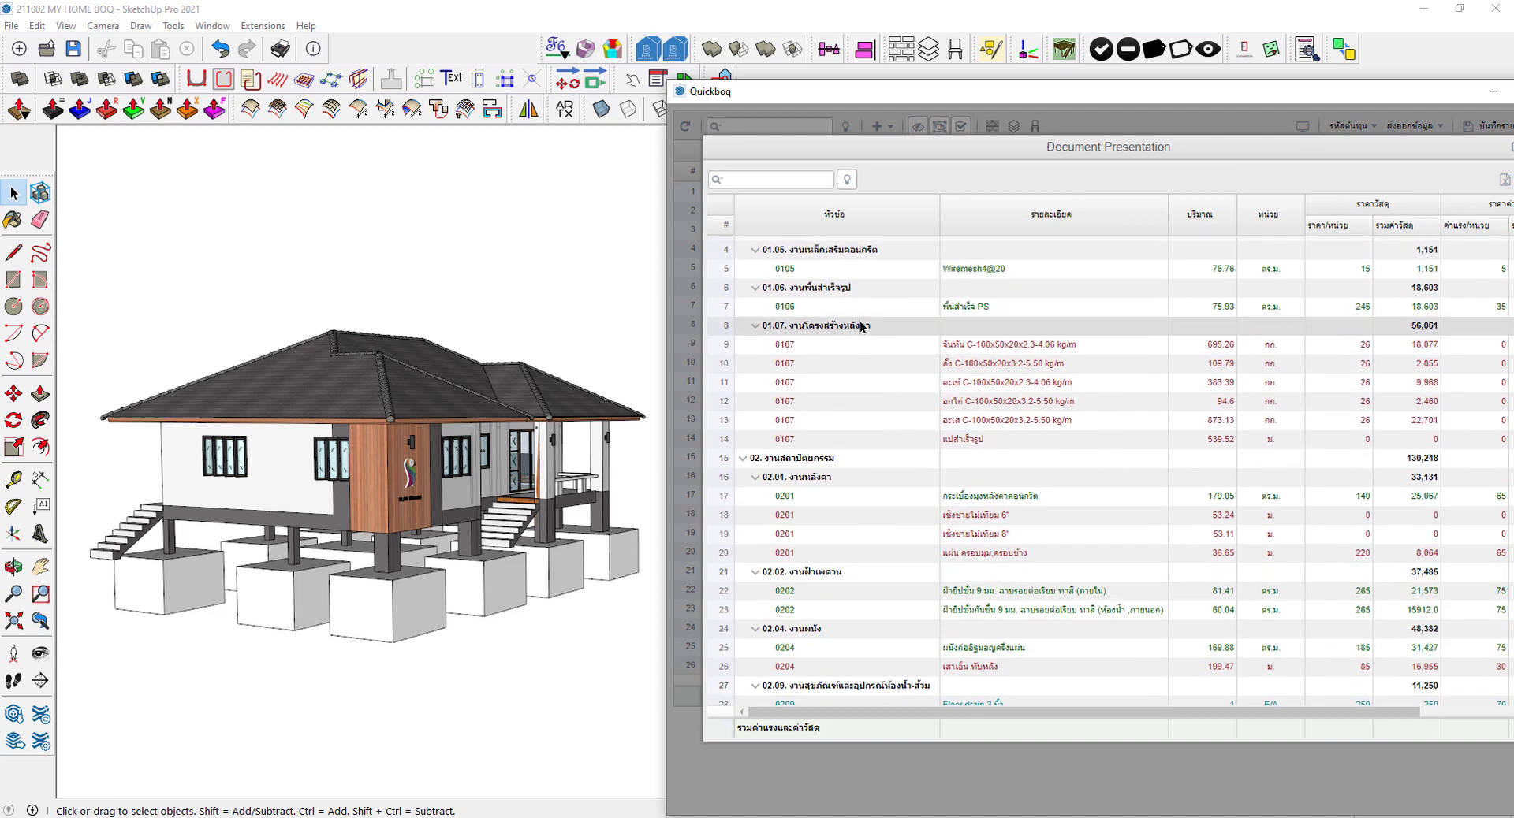
click(996, 347)
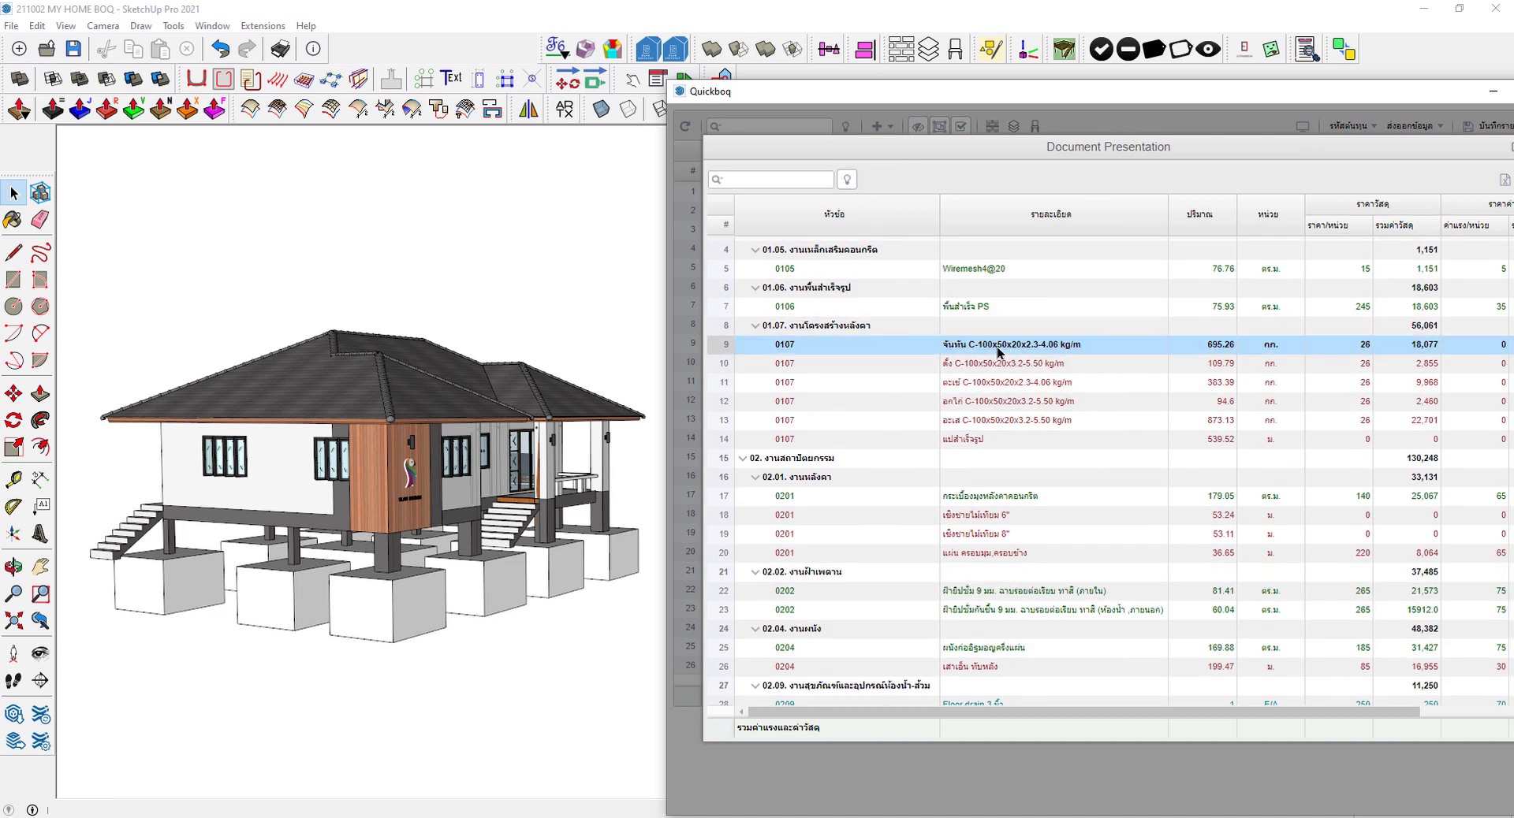
middle_drag(528, 577, 520, 581)
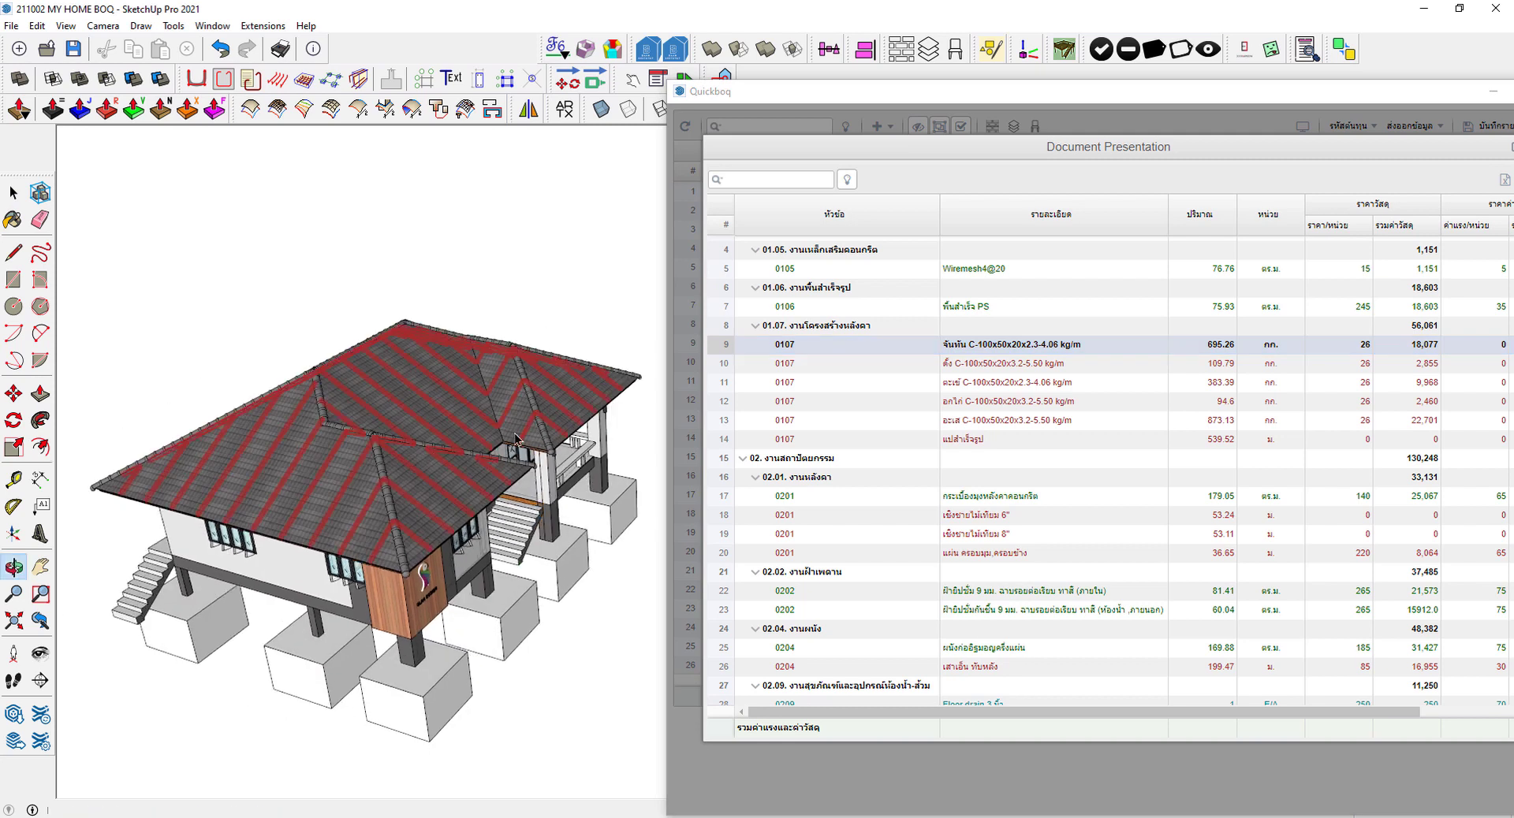
click(1019, 367)
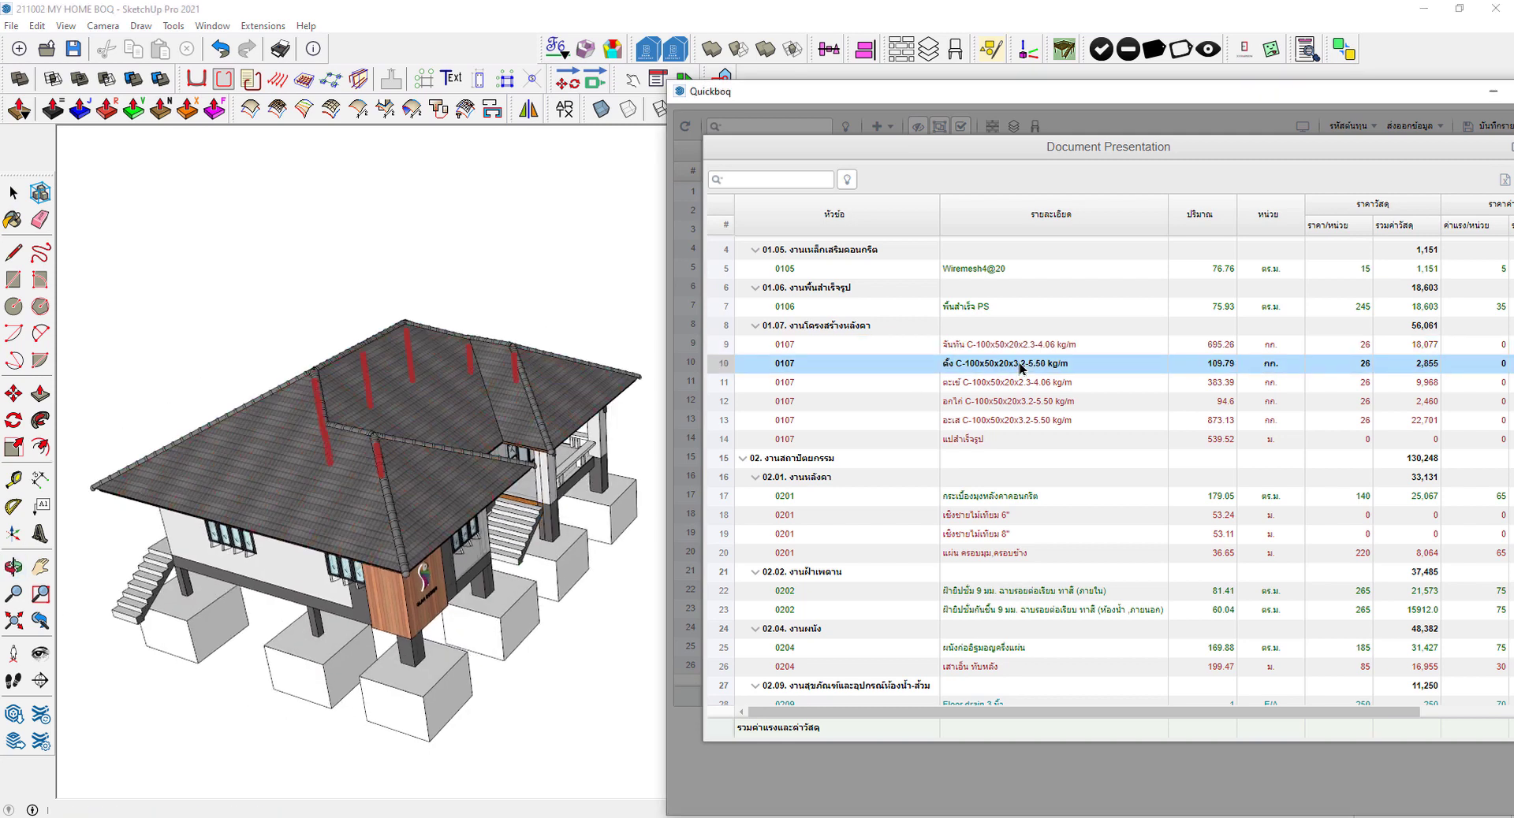
click(1011, 385)
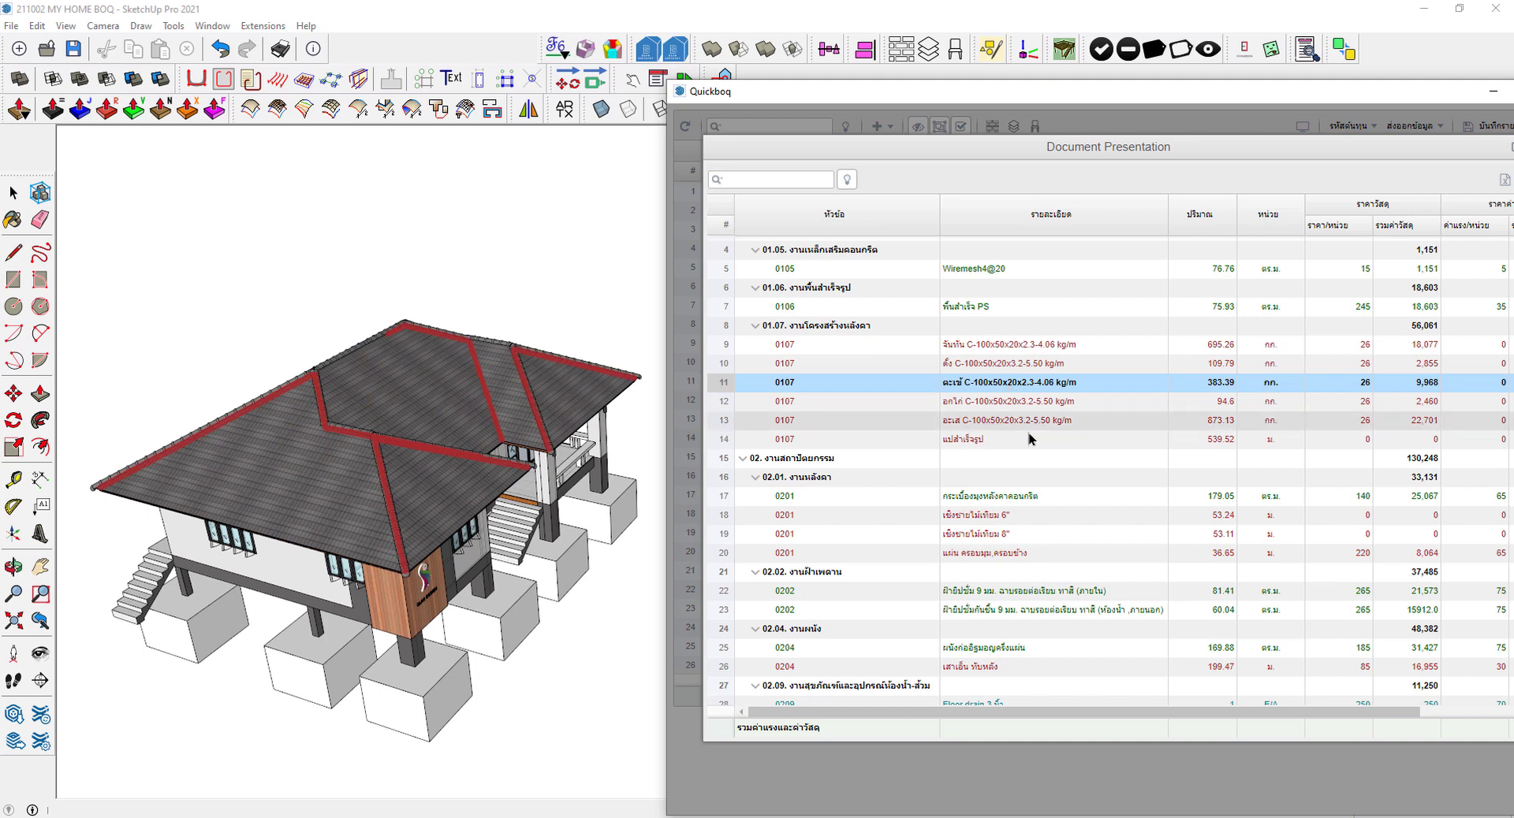
- Highlight rows 18, 19, 20, 26 and 31, from roof edge and cap items to the tissue holder
scroll(1031, 352, down, 1)
click(980, 462)
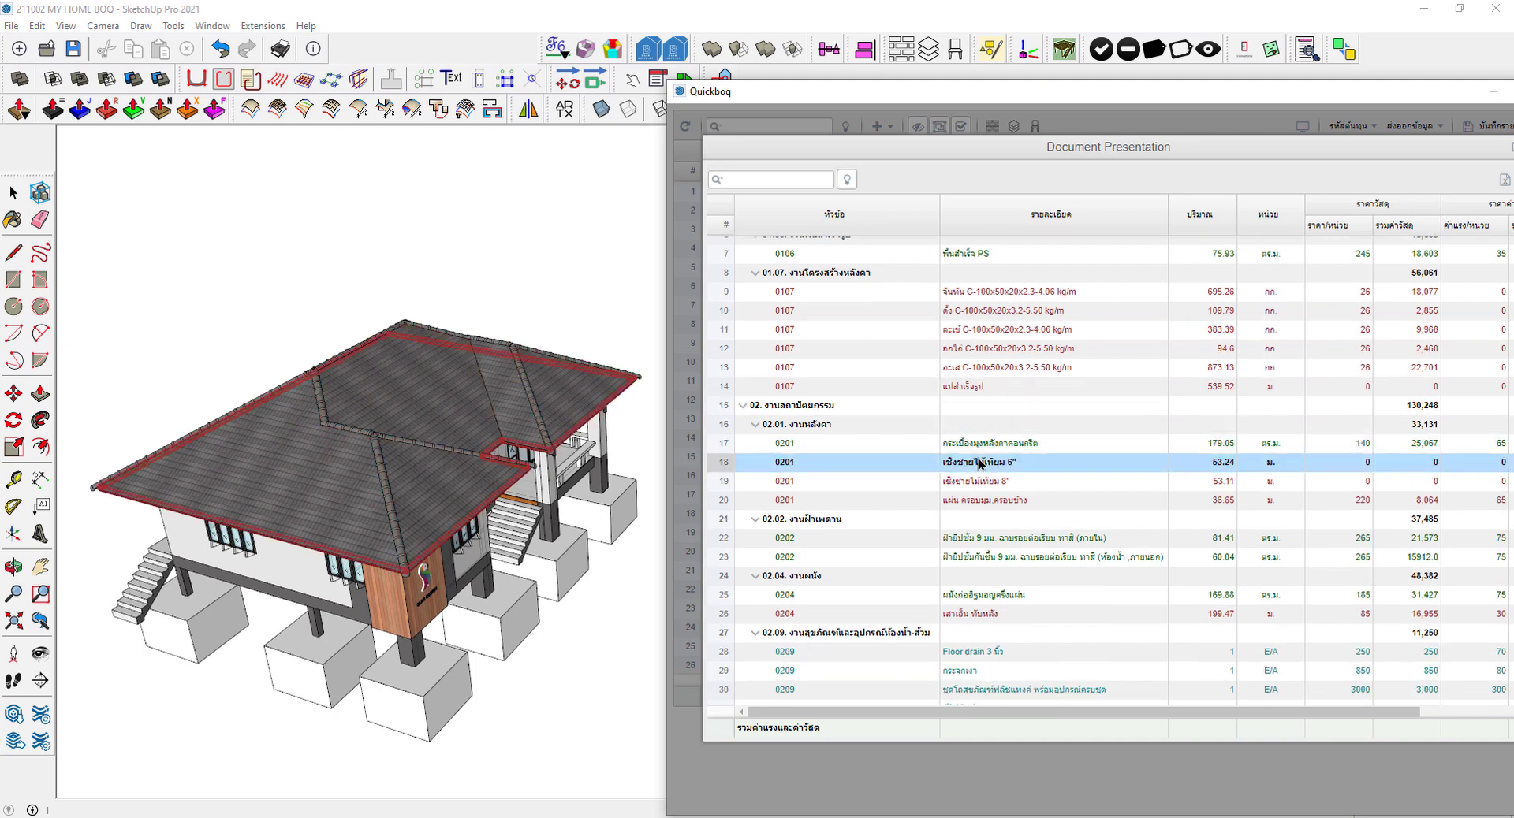
click(989, 481)
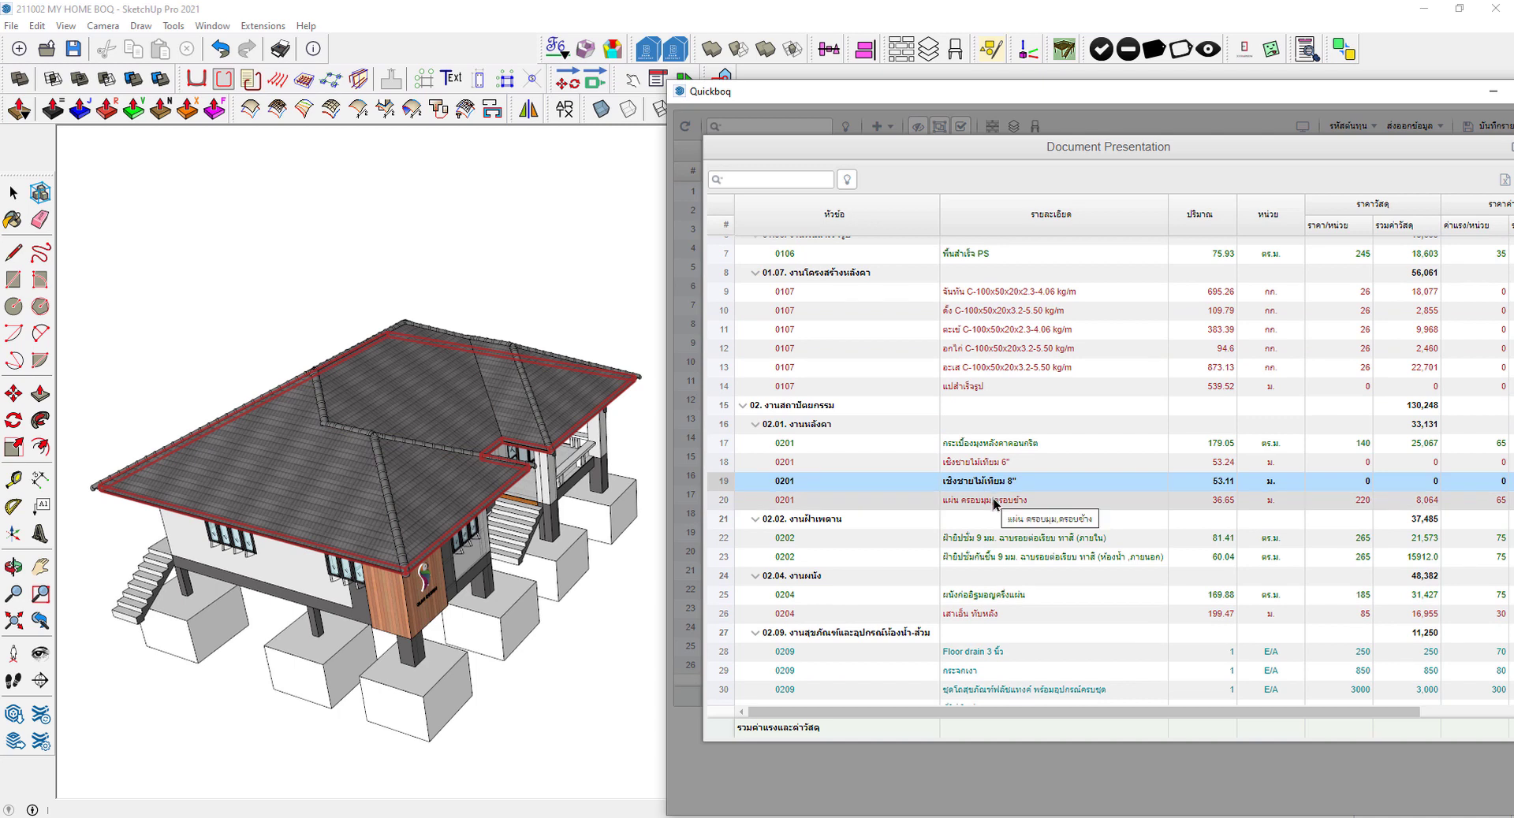
click(995, 504)
scroll(1005, 520, down, 2)
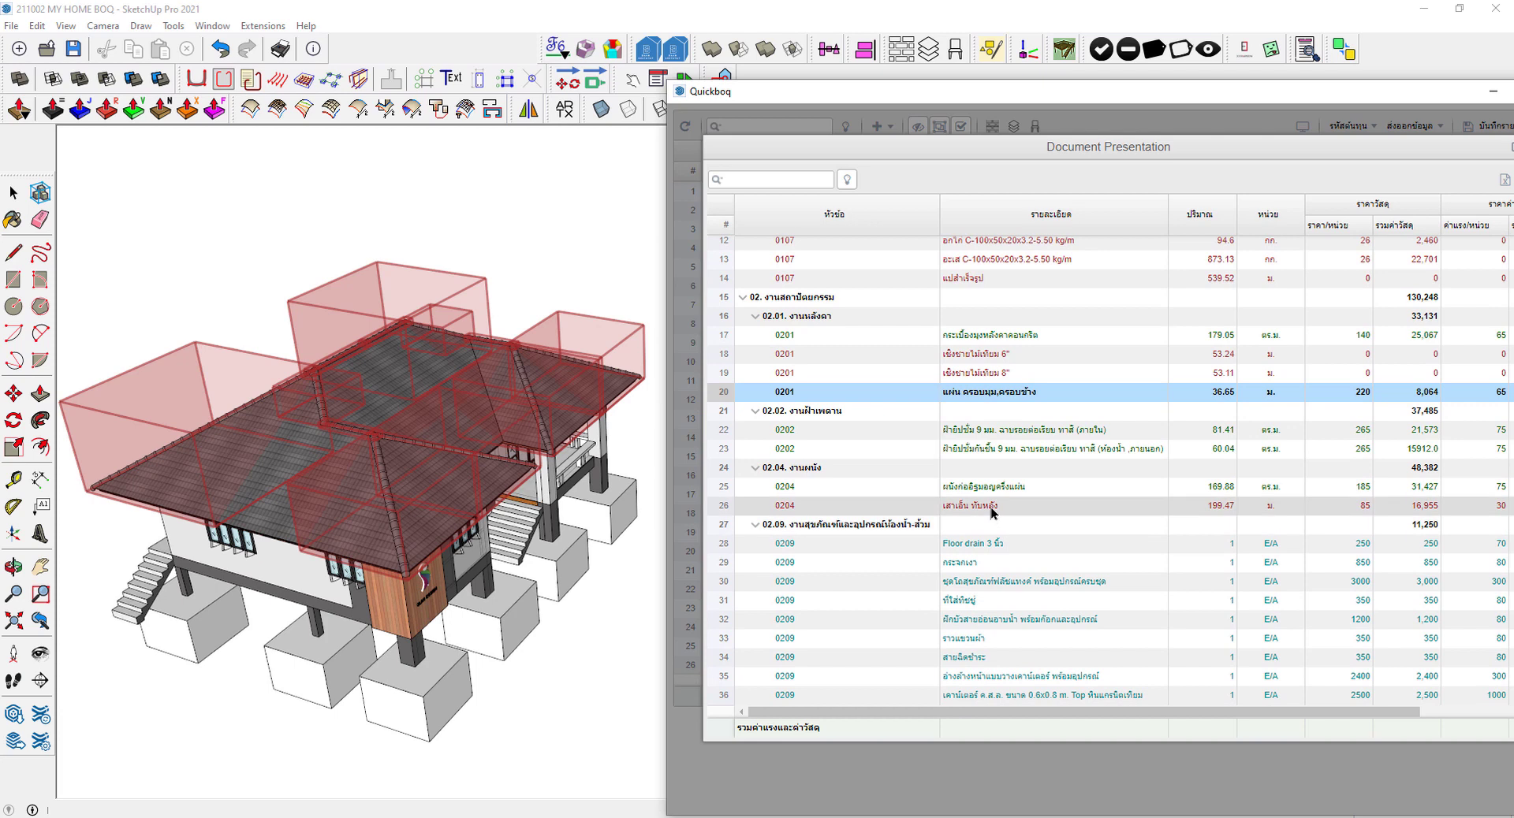
click(992, 509)
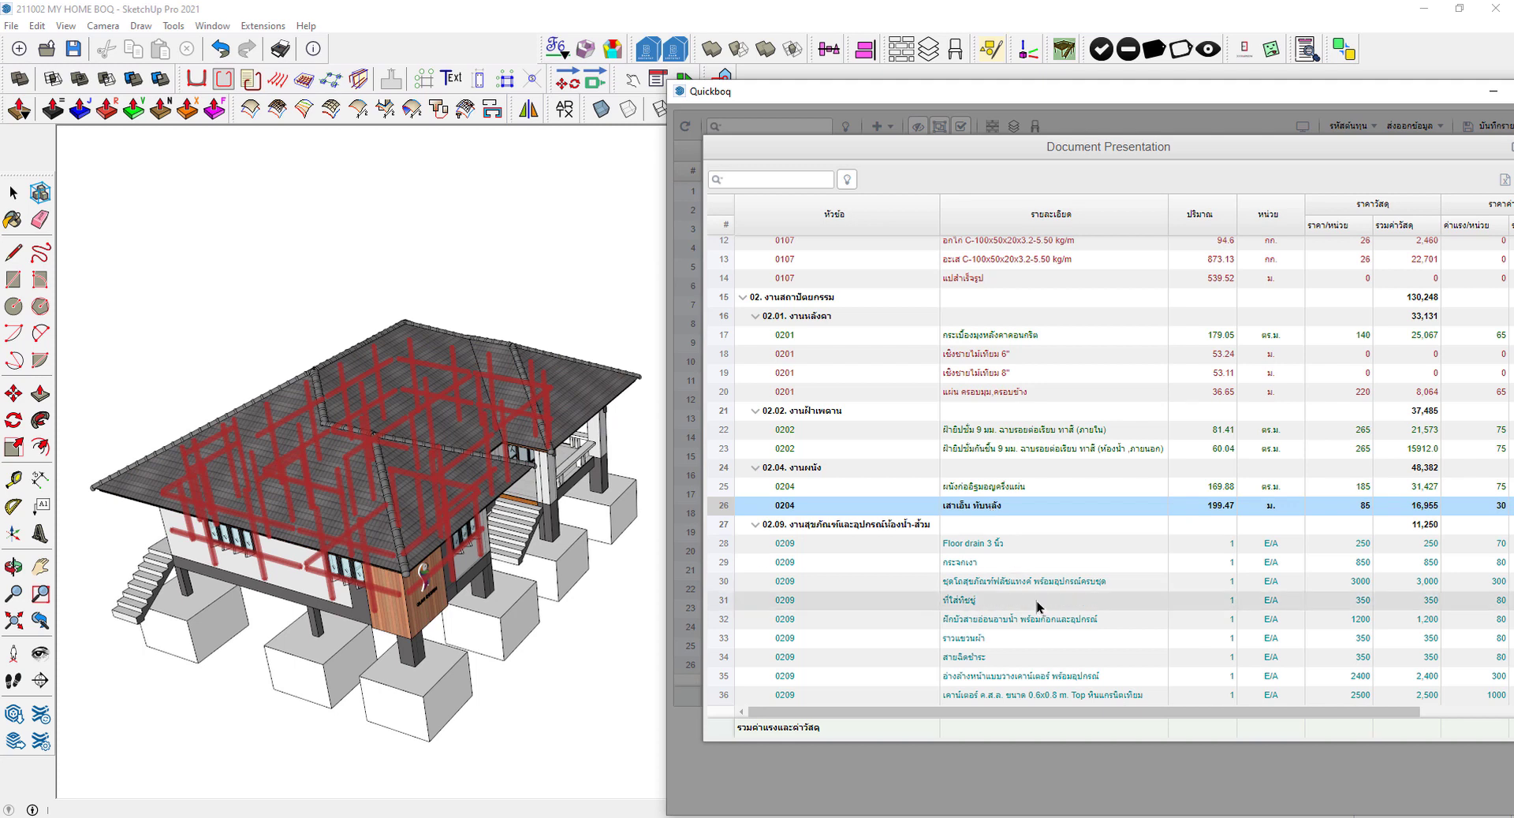
click(964, 601)
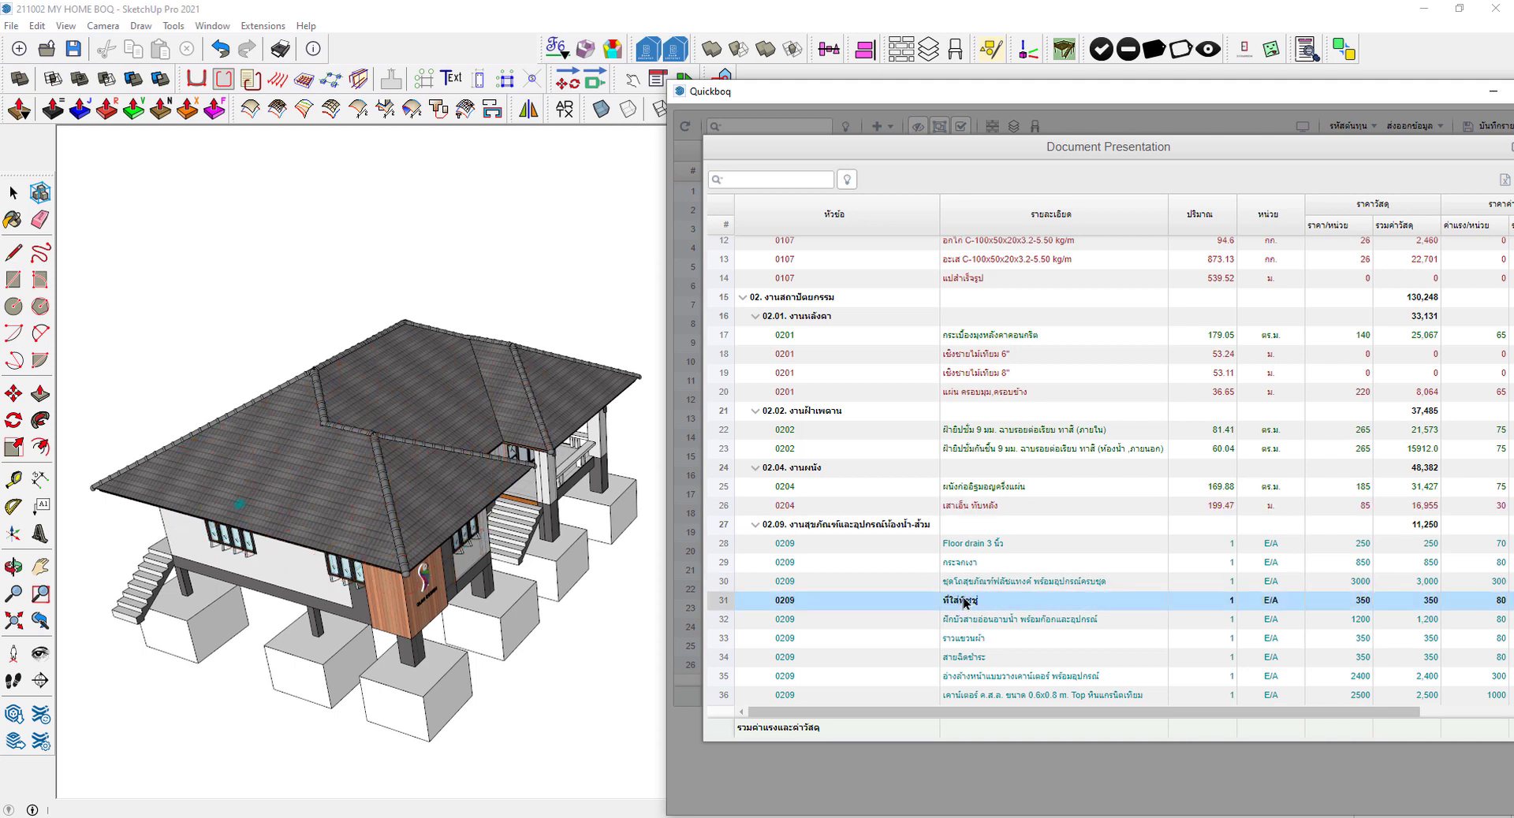
- Switch the house to wireframe and orbit and zoom out to see the whole model
middle_drag(441, 504, 339, 524)
scroll(339, 525, up, 3)
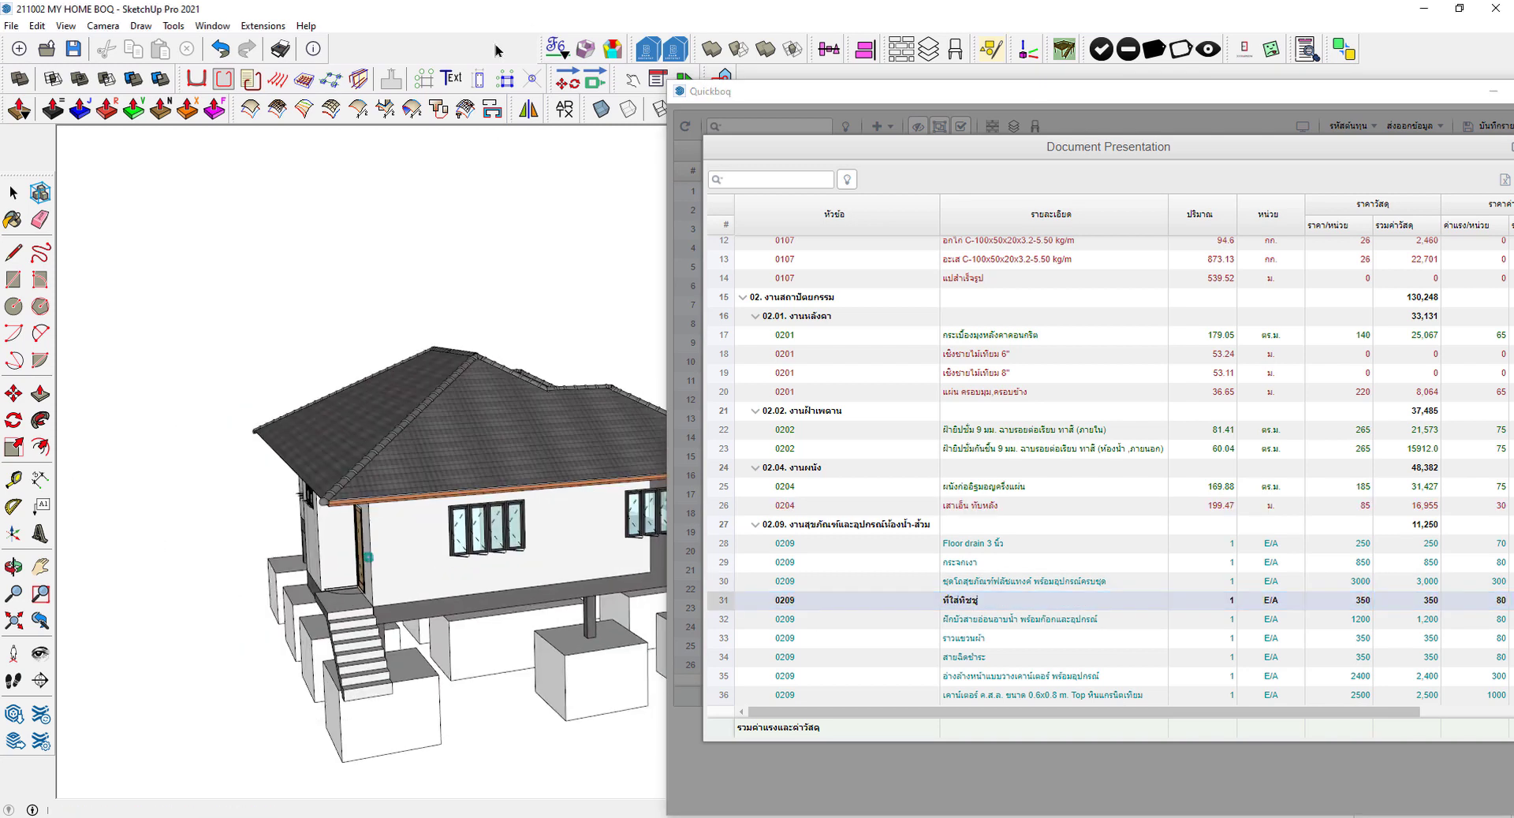
click(651, 114)
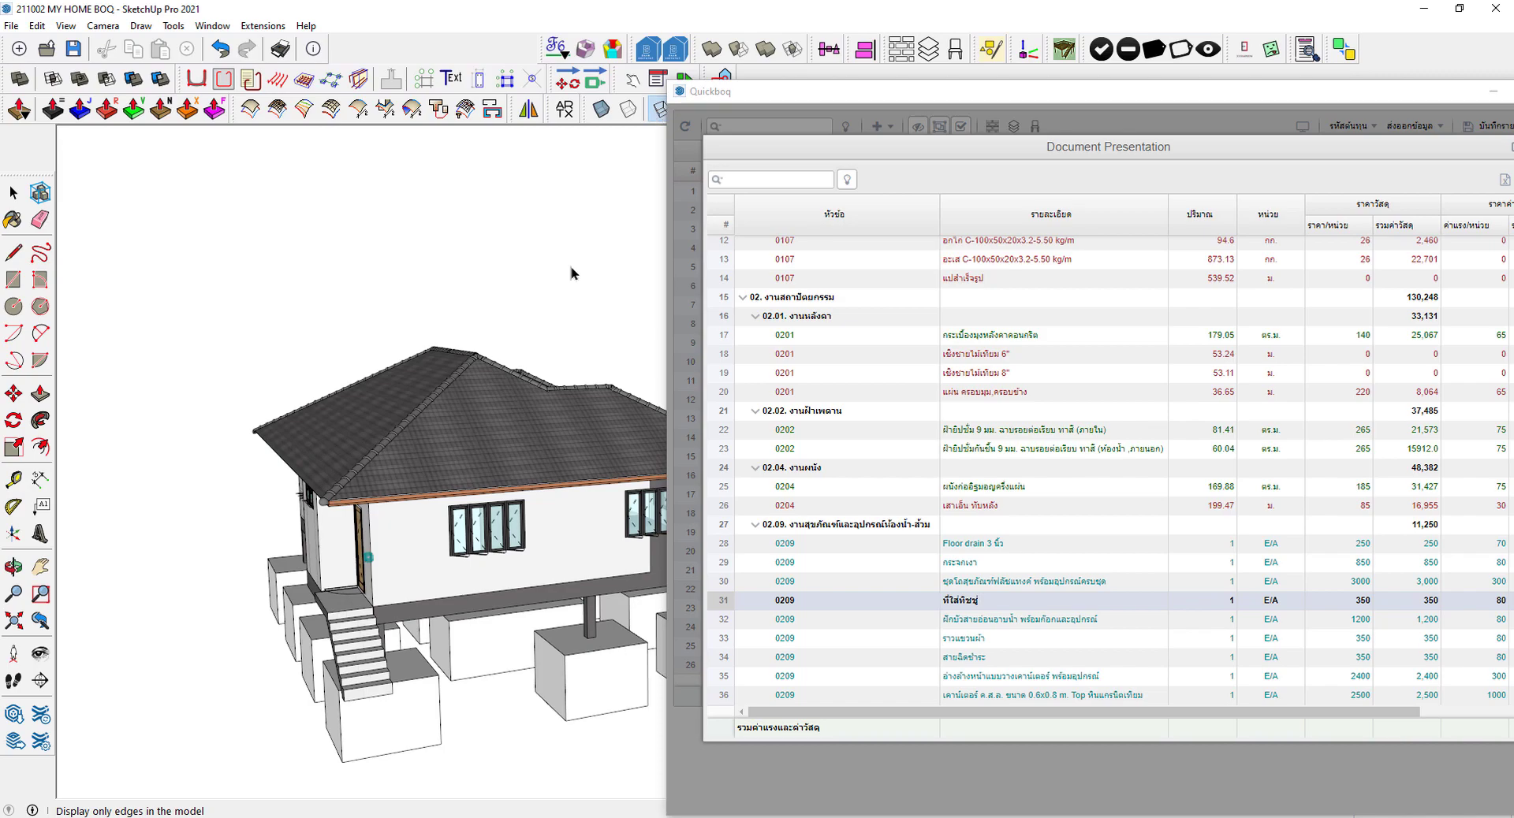
scroll(339, 552, up, 2)
scroll(339, 552, up, 2)
scroll(334, 561, up, 2)
scroll(335, 562, up, 2)
scroll(334, 562, up, 2)
scroll(334, 562, up, 1)
- Highlight the row 33 item, orbit to a three-quarter top view, and move Quickboq aside
click(956, 640)
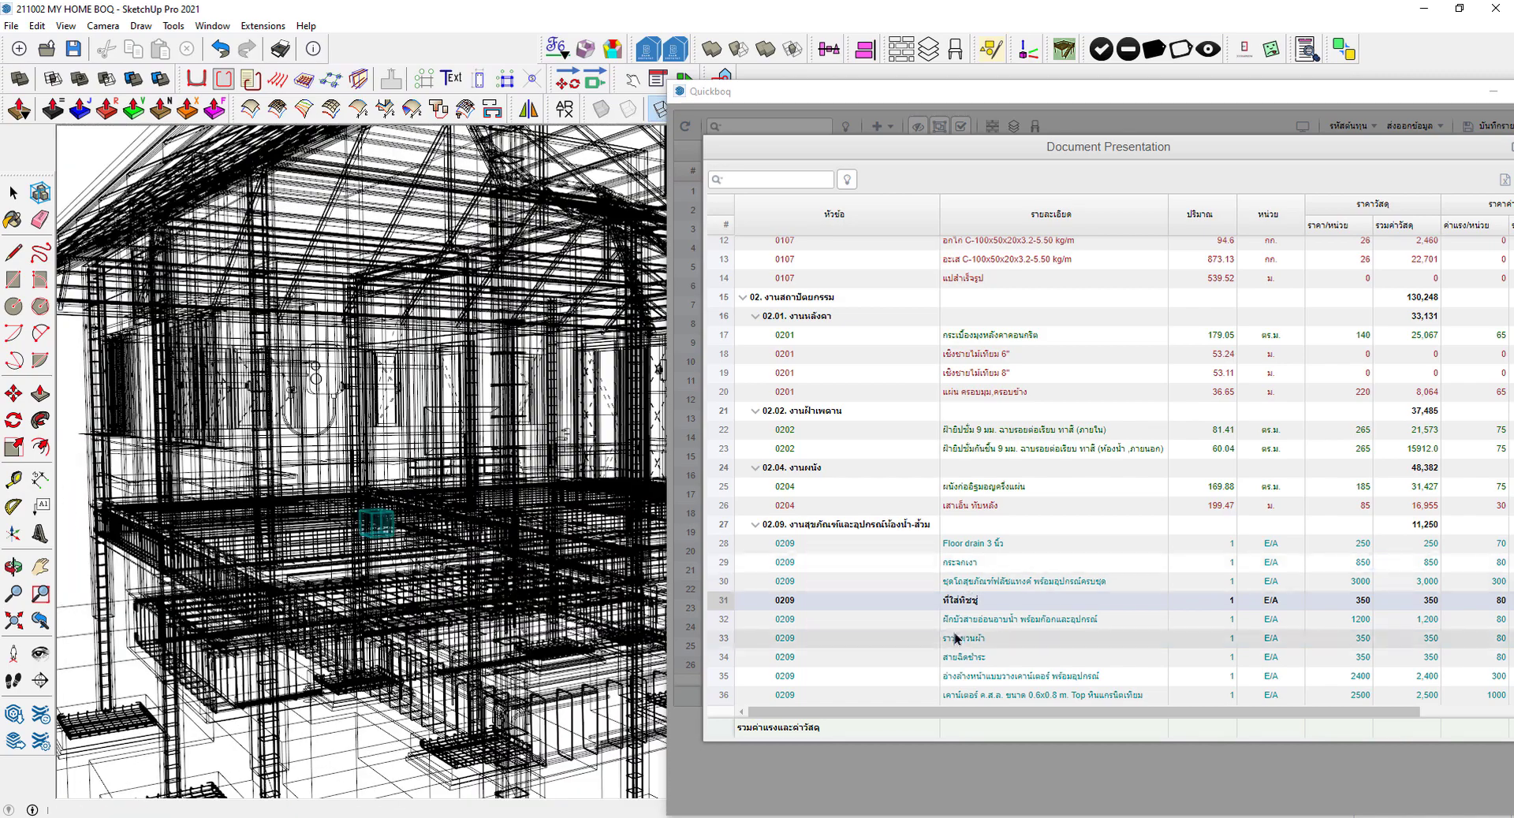
scroll(958, 640, up, 1)
scroll(982, 632, up, 3)
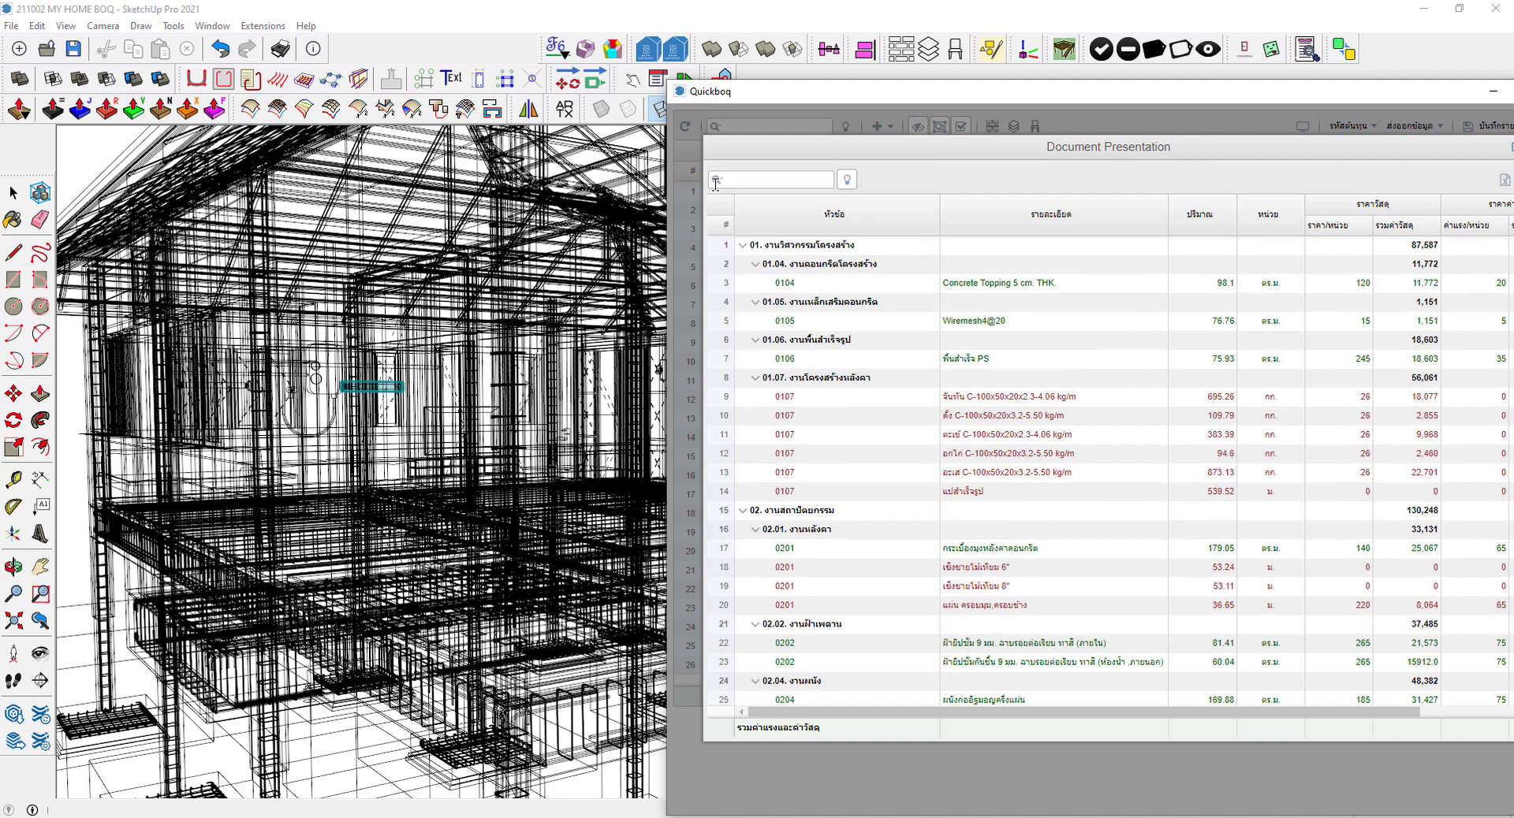
scroll(453, 406, down, 2)
scroll(394, 433, down, 2)
scroll(330, 450, down, 2)
middle_drag(329, 450, 626, 558)
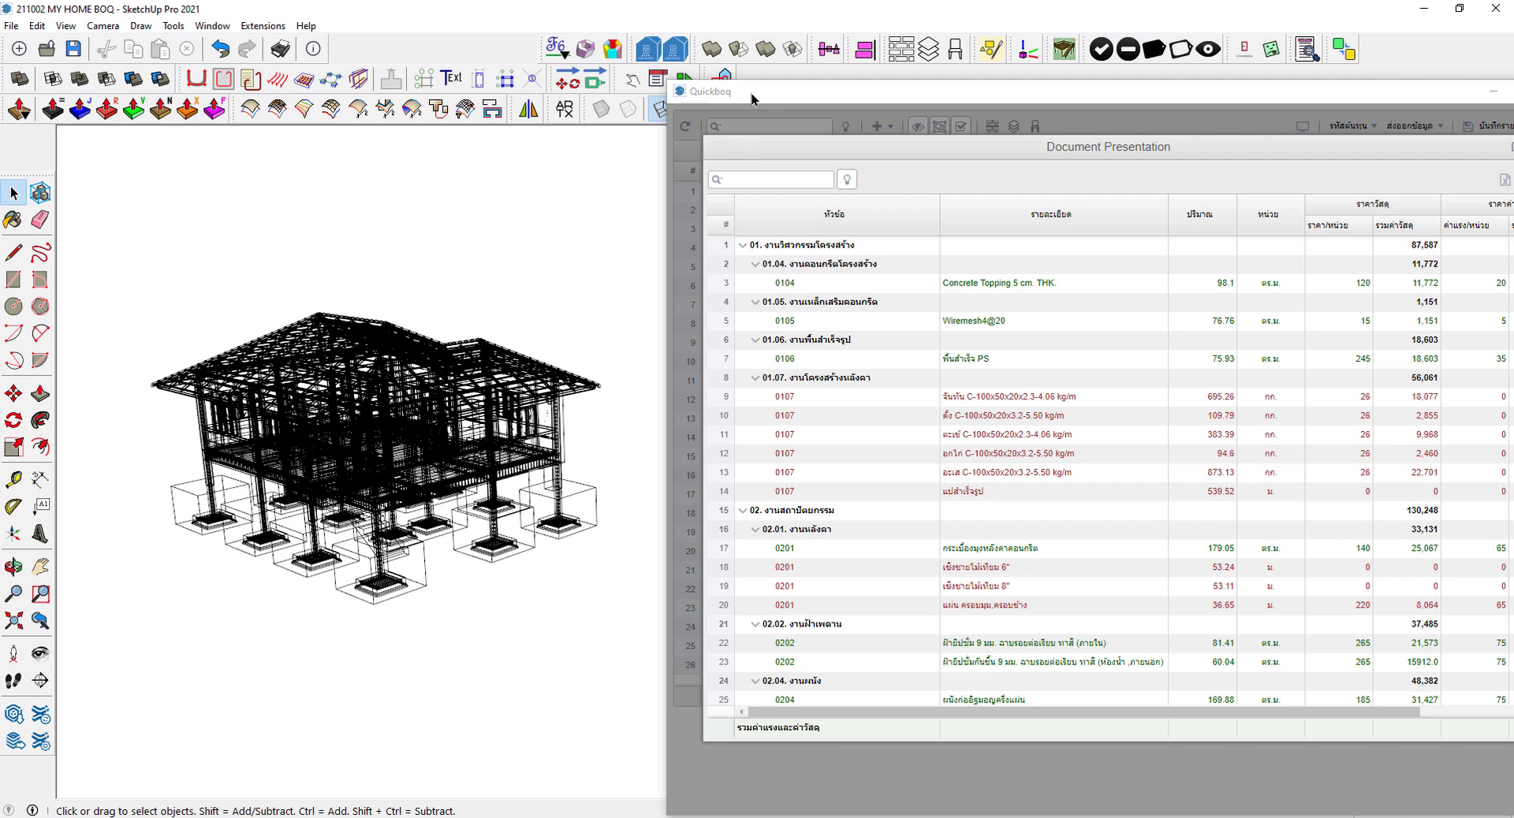
drag(751, 92, 740, 175)
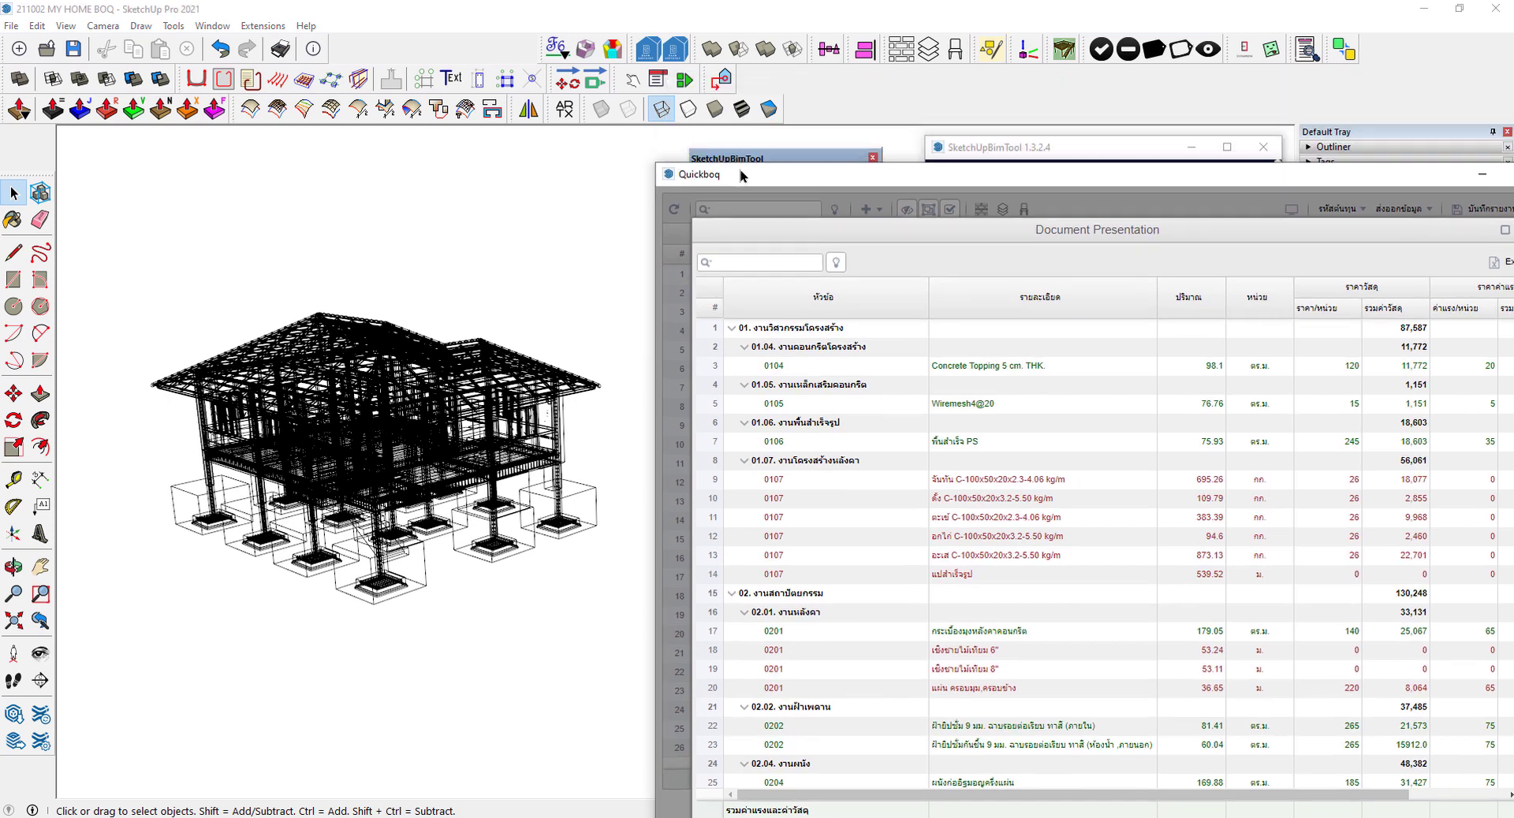
- Show the house as Shaded With Textures, reposition Quickboq, and close the Document Presentation
click(741, 110)
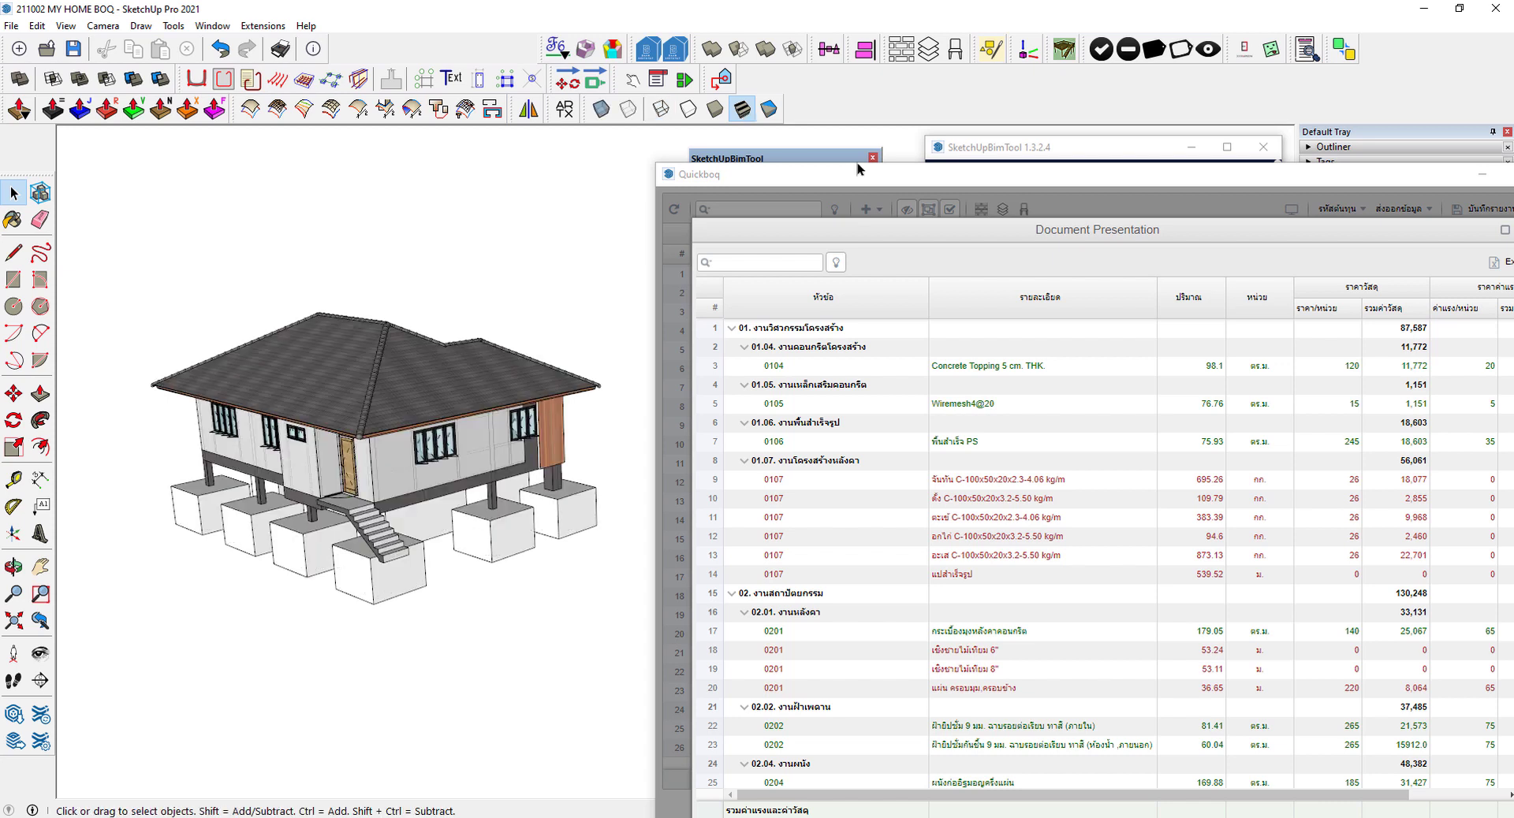
drag(910, 183, 618, 109)
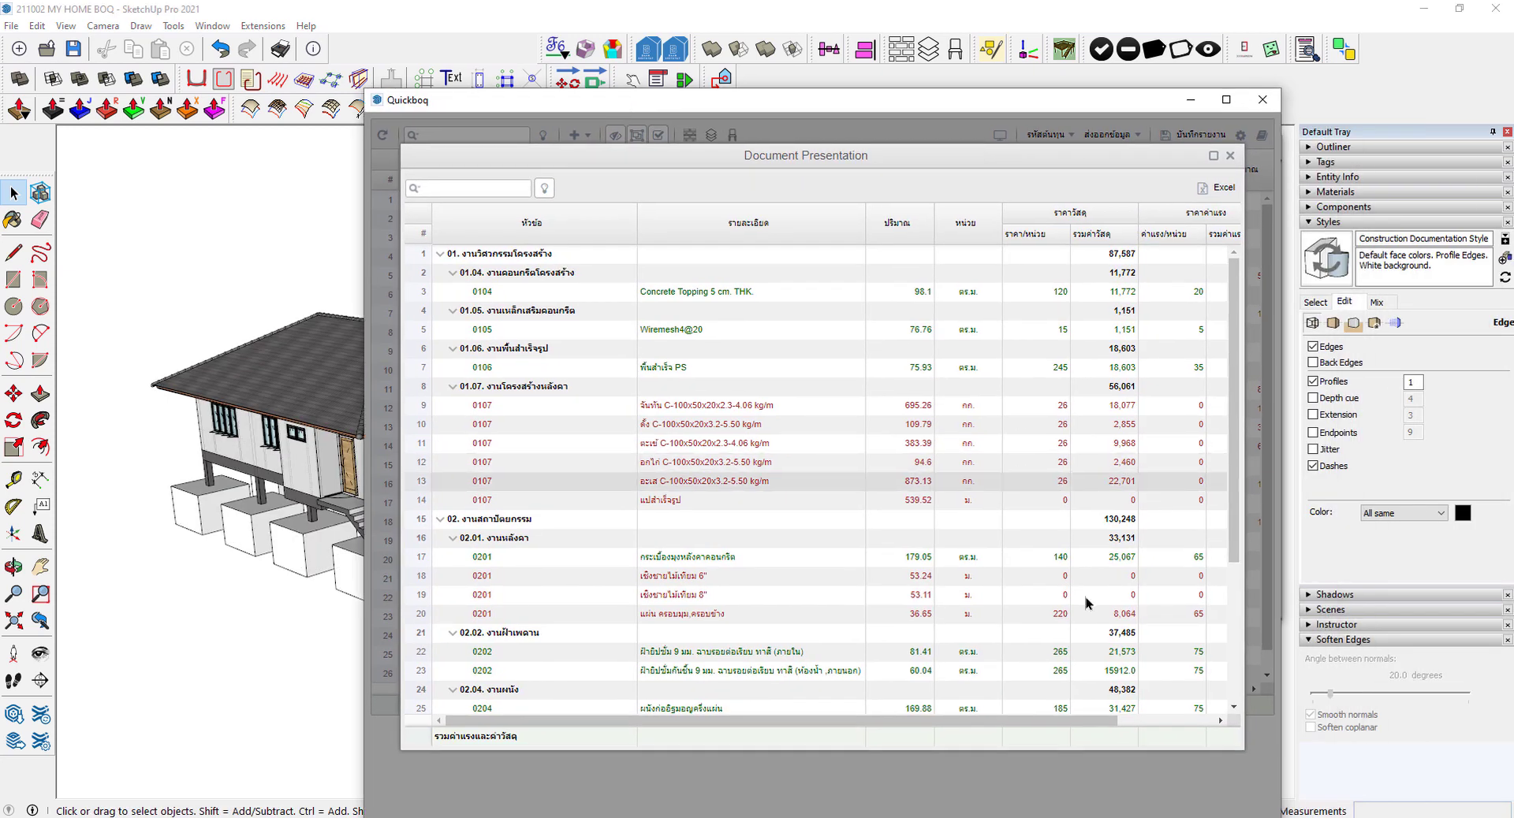
drag(1063, 724, 1238, 632)
scroll(1240, 512, down, 1)
click(1230, 156)
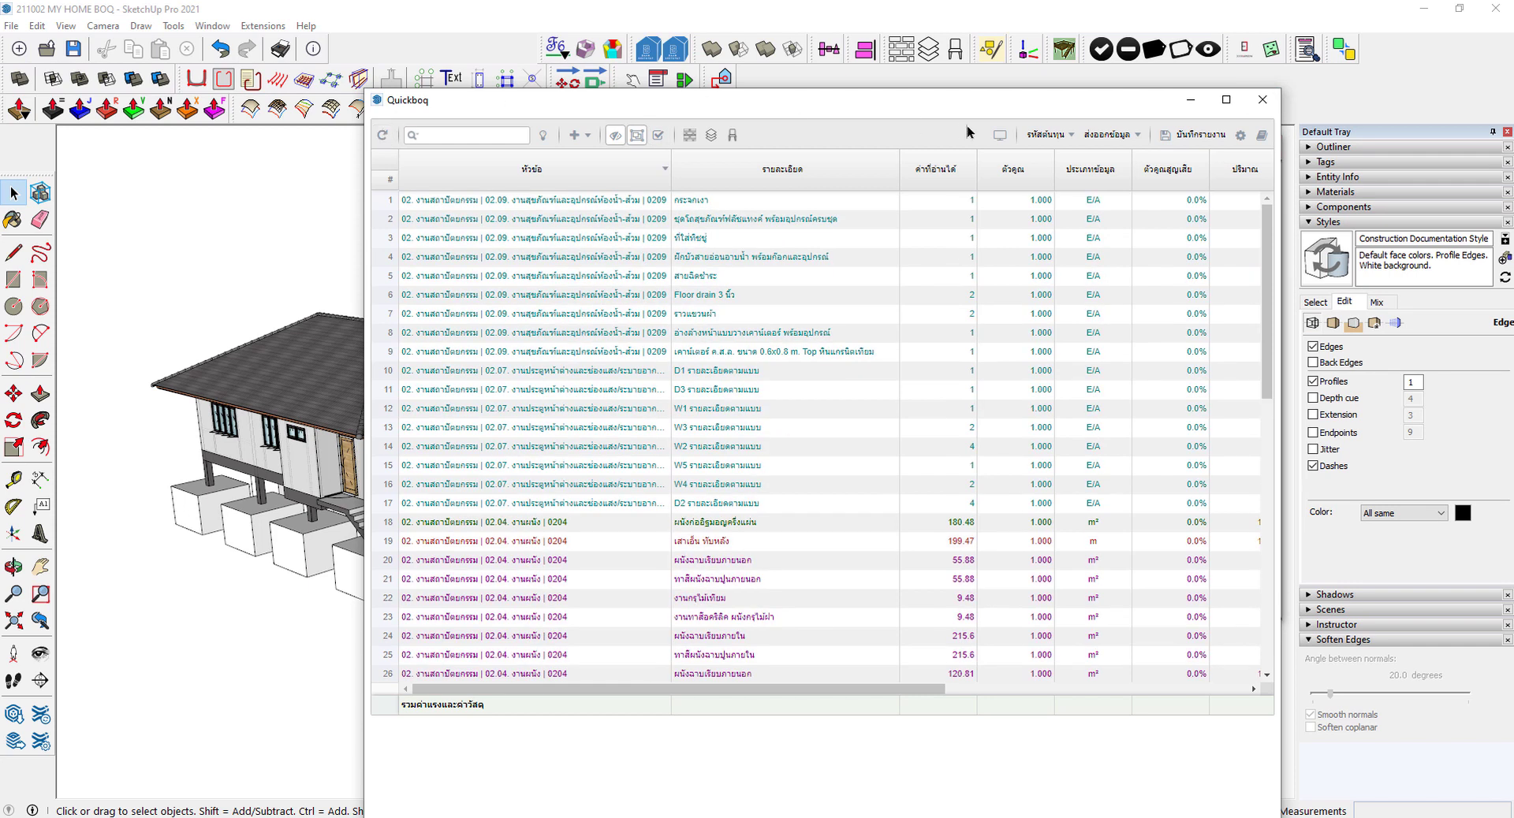
- Reopen the Quickboq Document Presentation, scroll through the BOQ table, and start the Excel export
click(1007, 145)
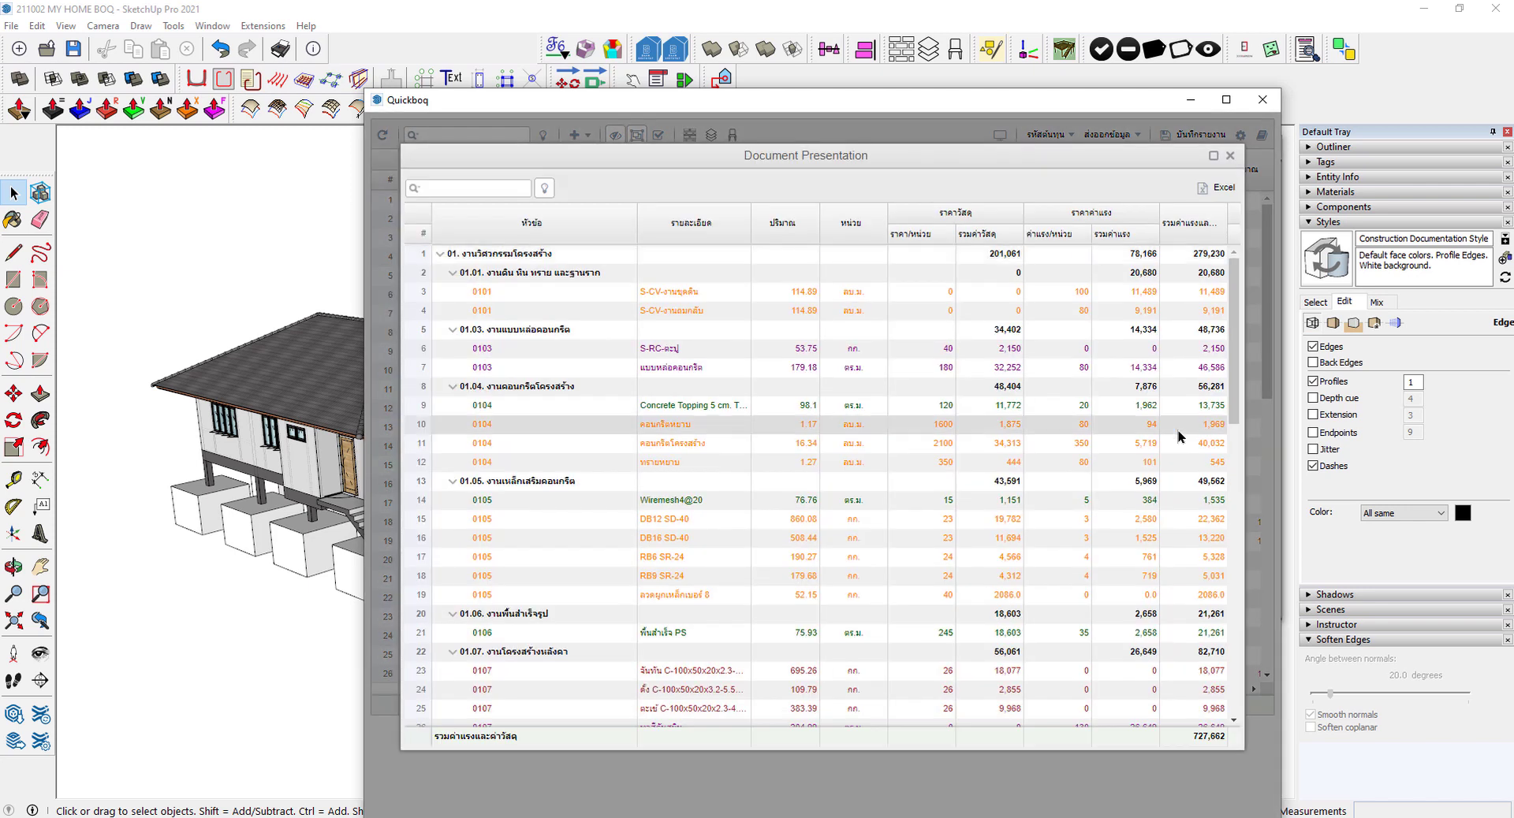
scroll(1178, 431, down, 5)
scroll(1205, 696, down, 4)
scroll(1204, 695, down, 6)
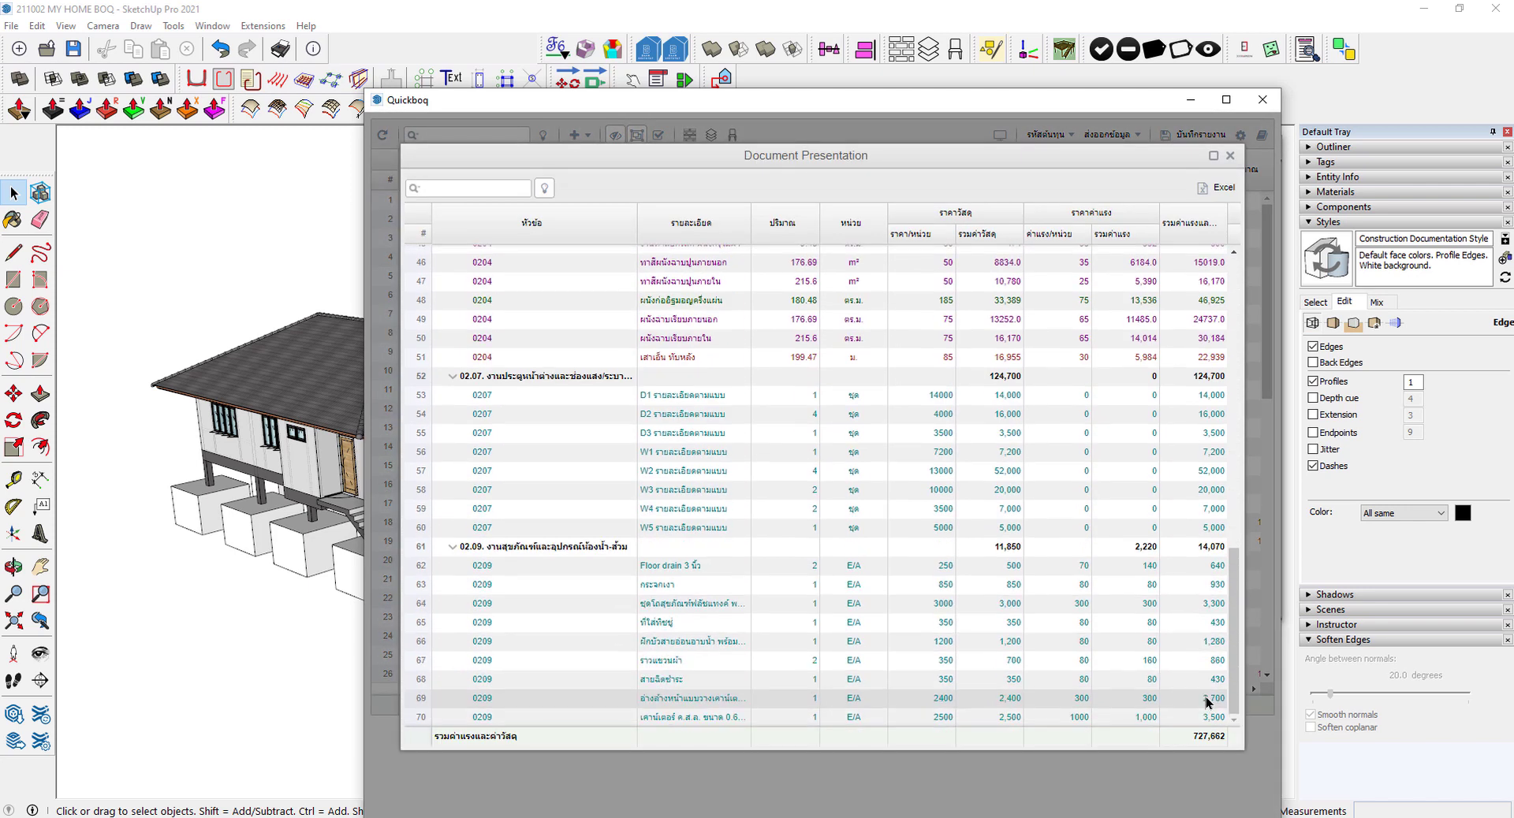
scroll(1206, 700, up, 3)
scroll(1206, 700, up, 6)
scroll(1206, 700, up, 6)
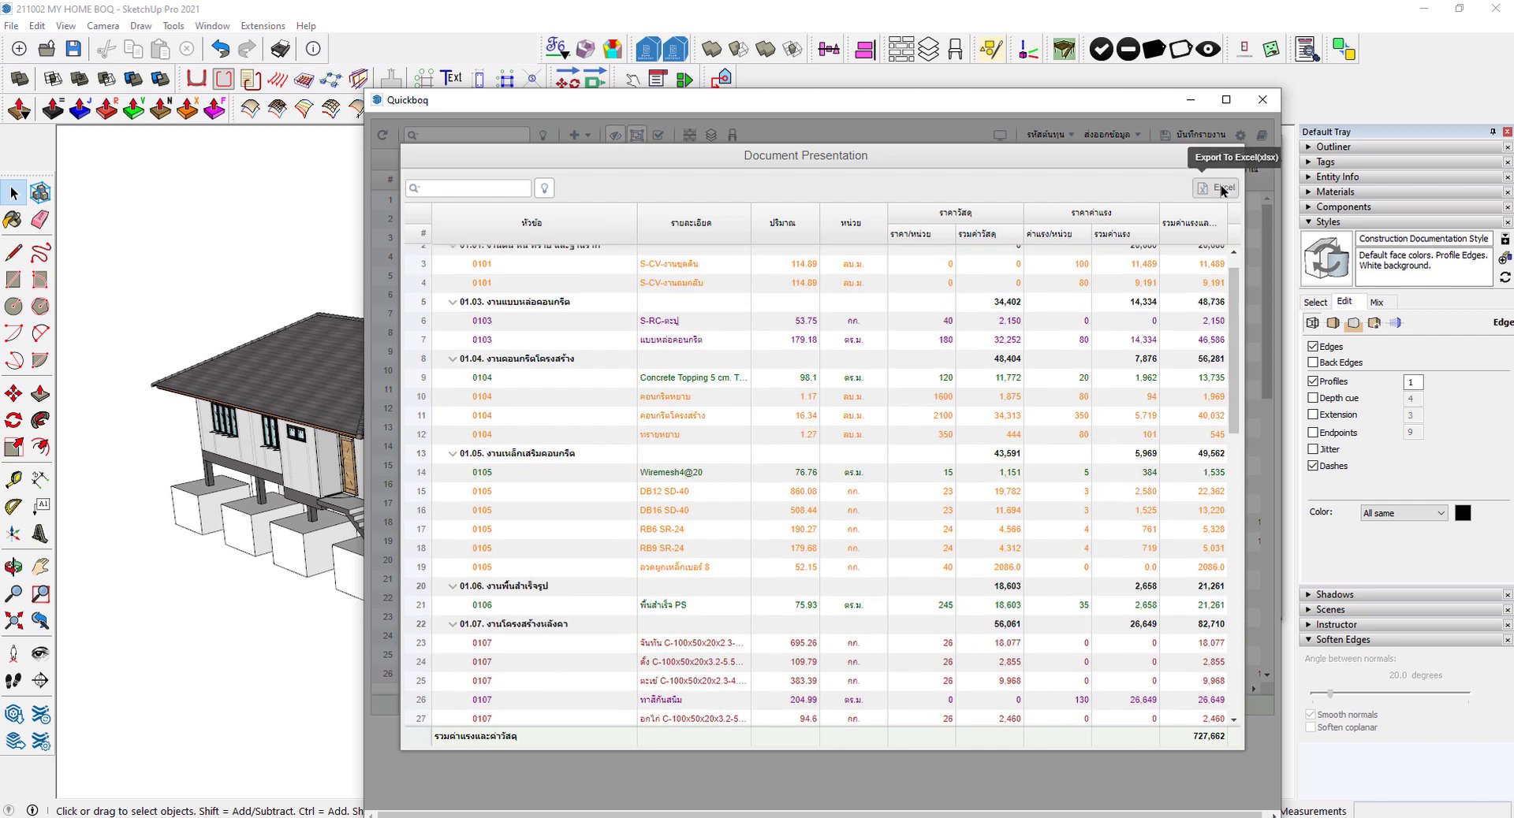
click(1222, 191)
- Choose a BOQ Report export template and set the report font to Browallia New
click(1222, 189)
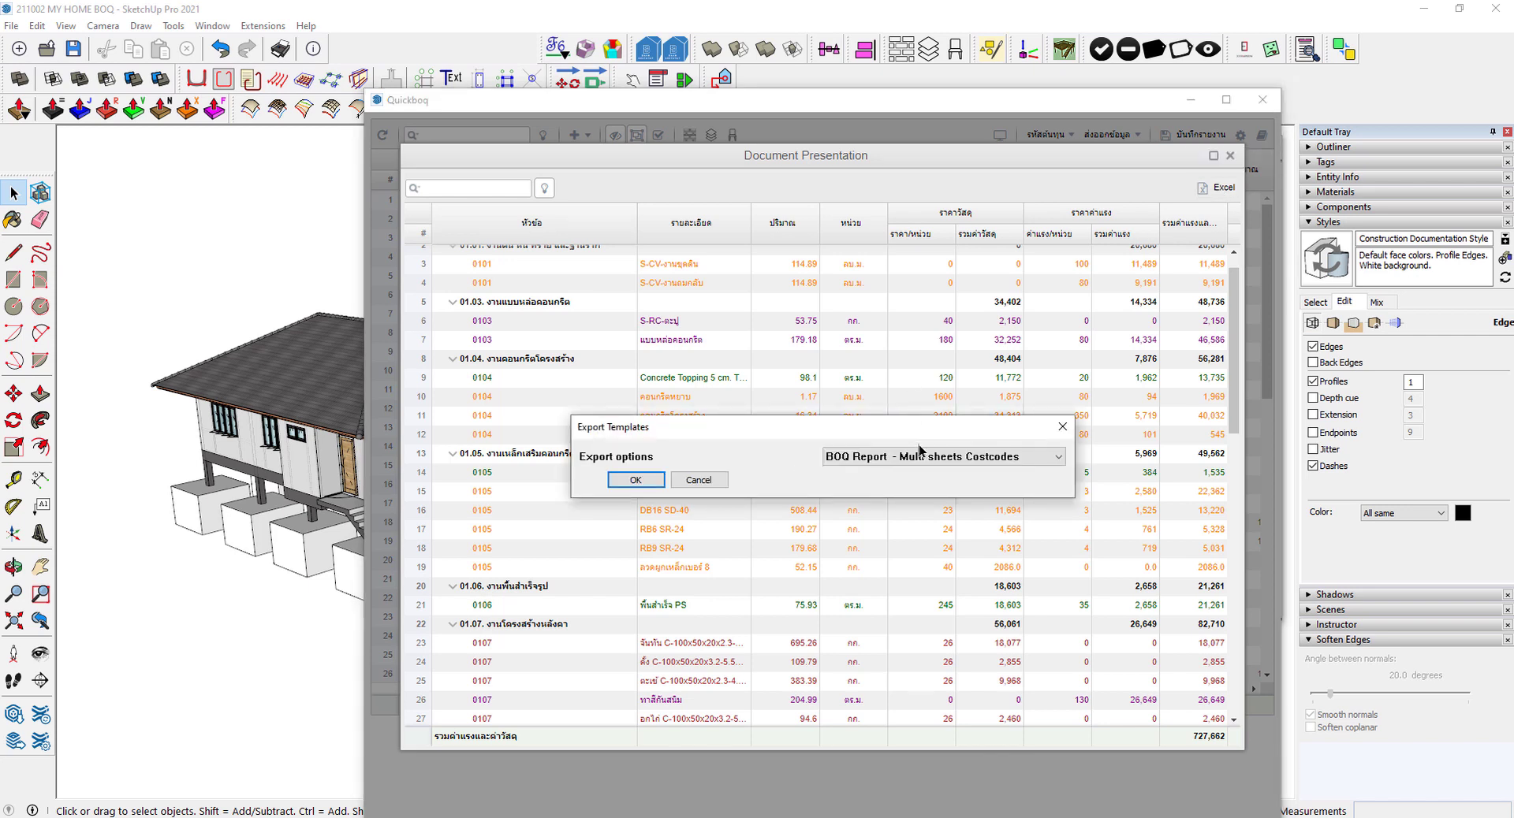
click(918, 449)
click(918, 511)
click(668, 489)
click(836, 522)
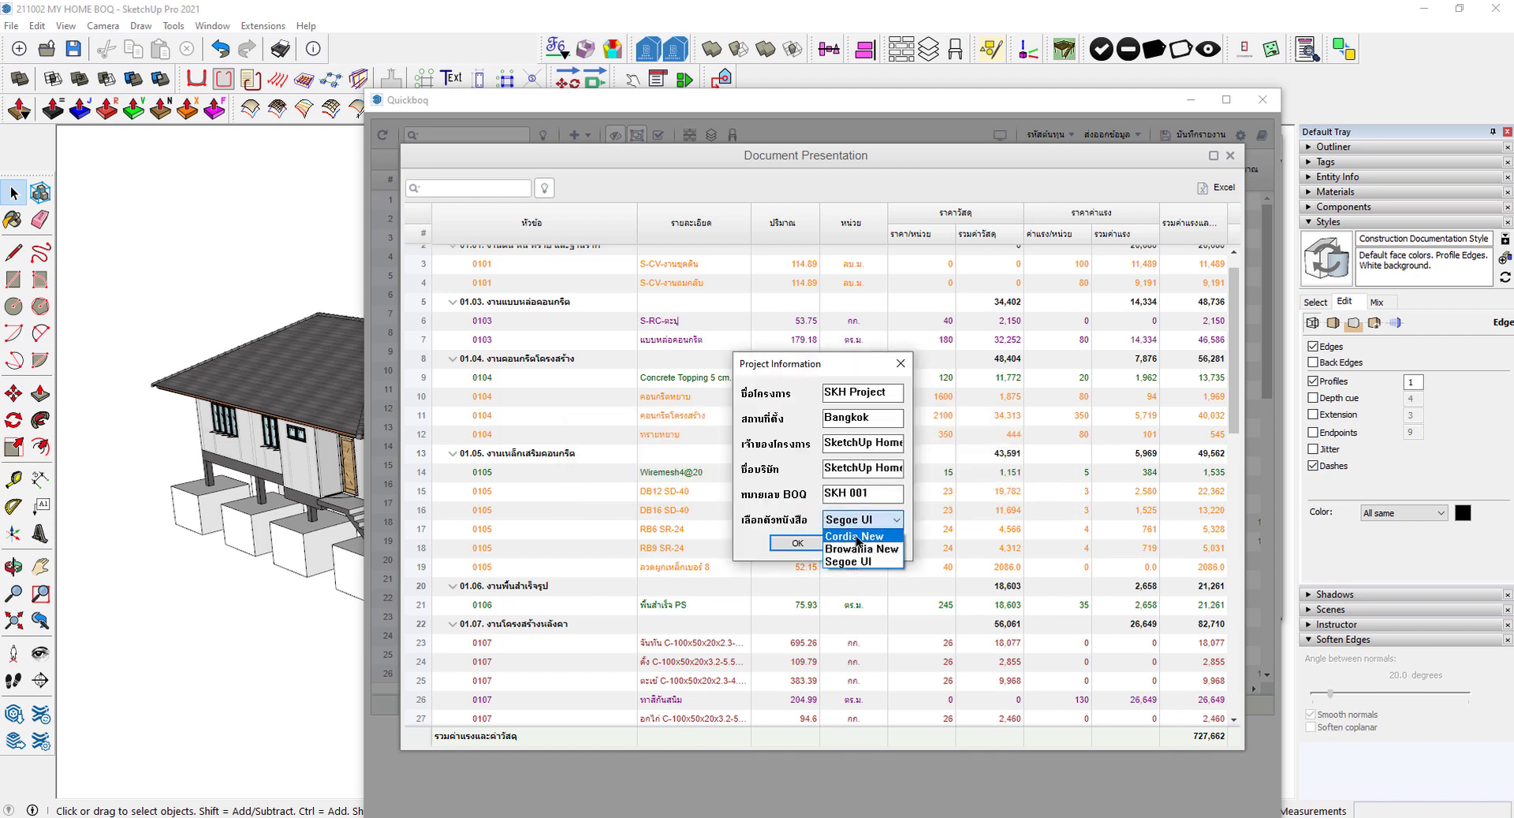
click(853, 551)
click(797, 543)
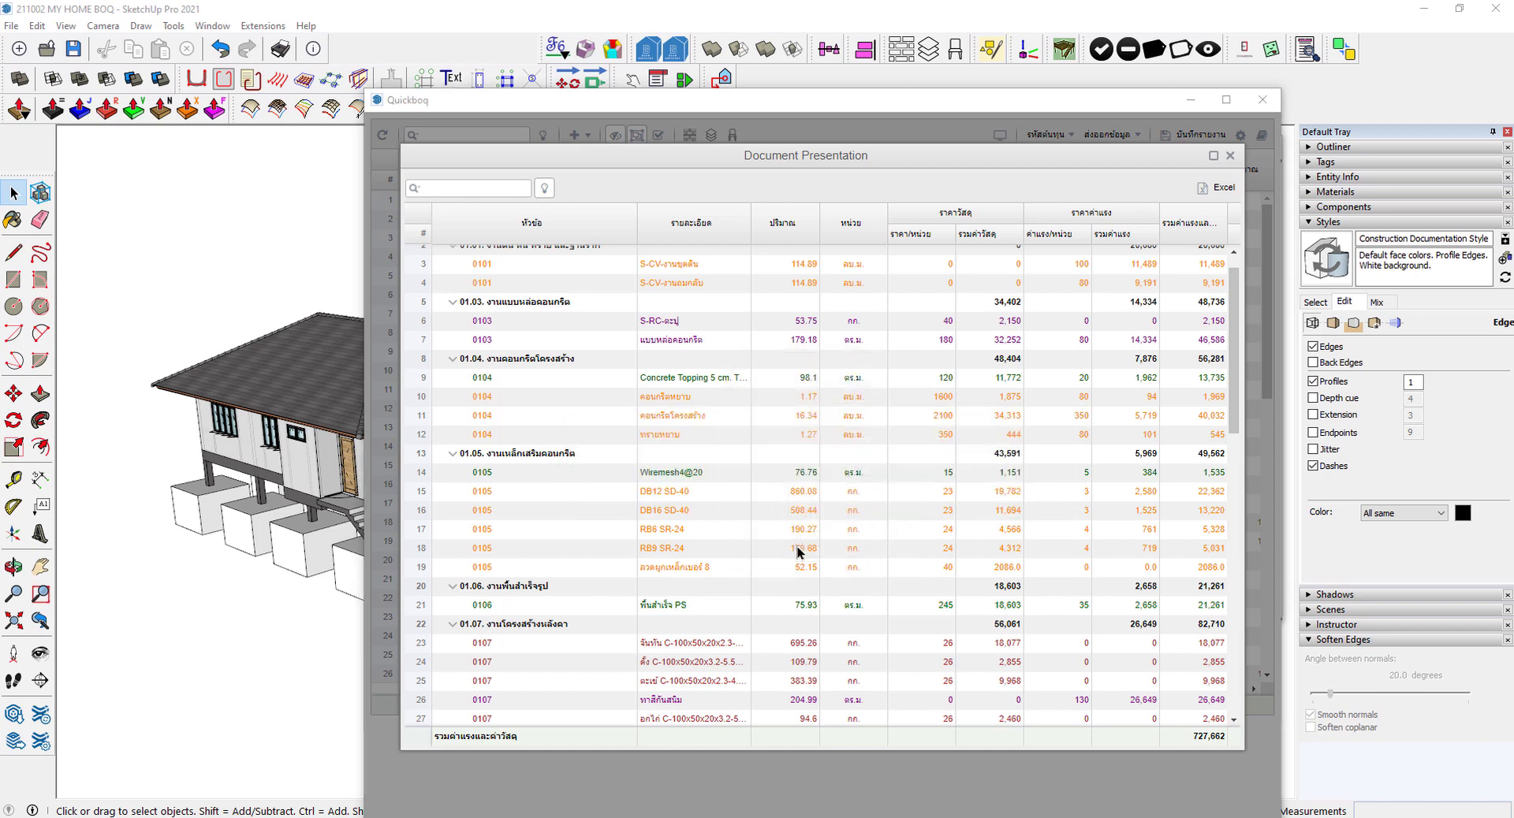
- Save the exported report to the Desktop as BOQ2
click(70, 310)
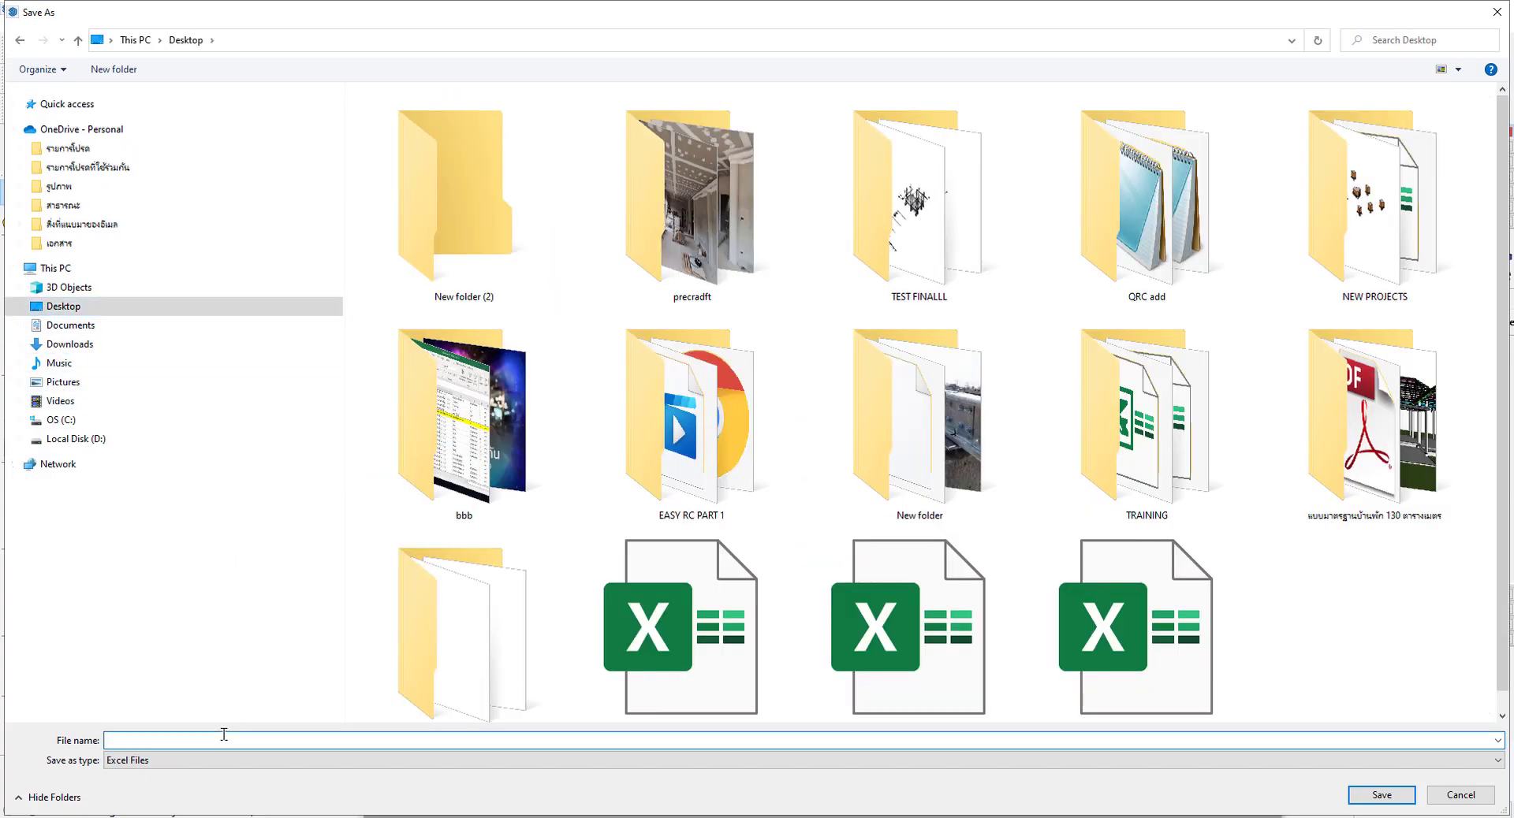
text(BOQ2)
key(Return)
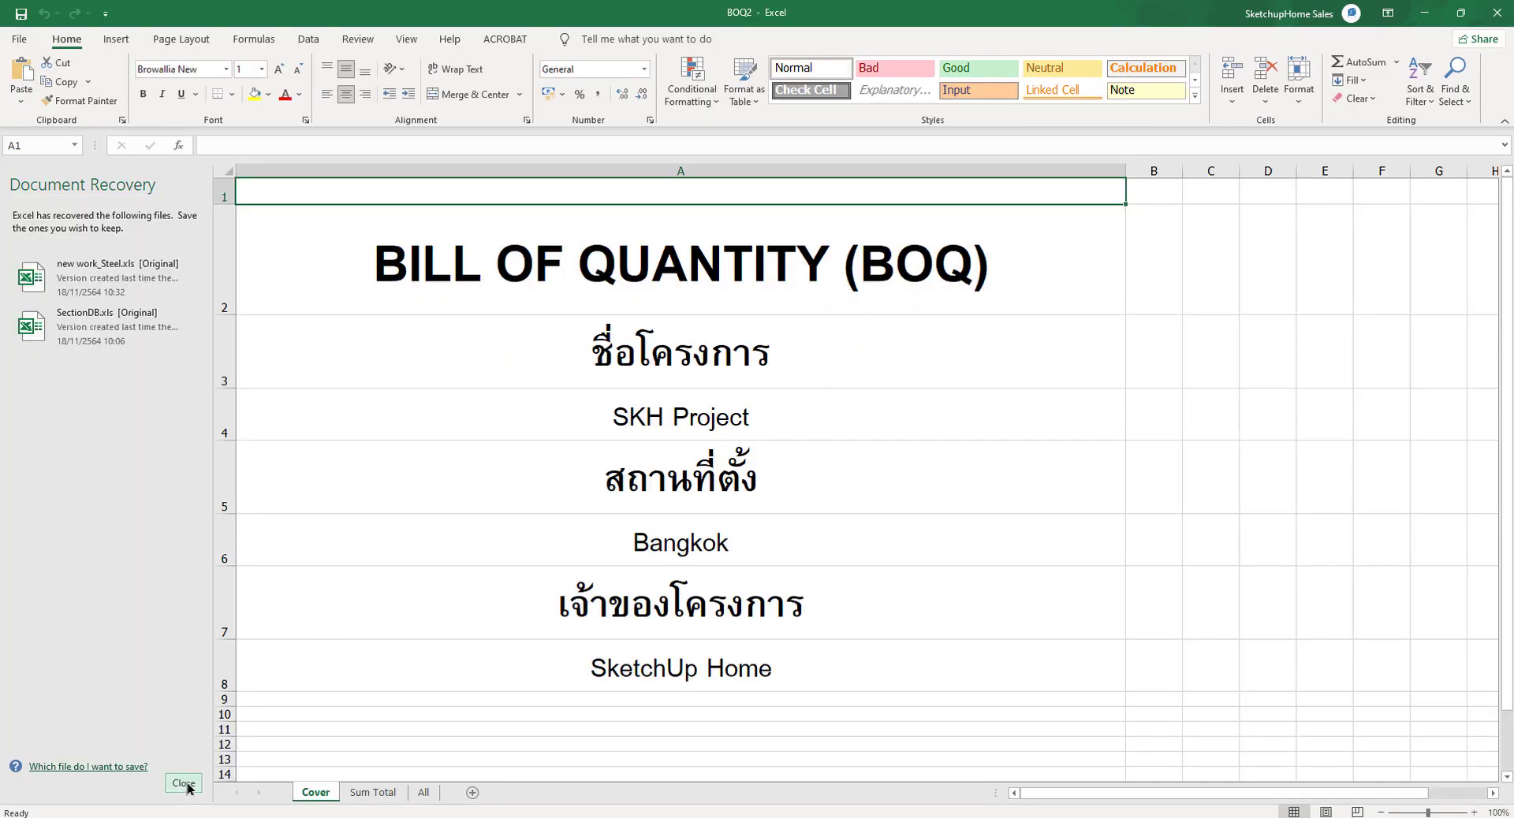
- Autofit the Sum Total sheet's columns and format its numbers as comma style with one decimal
click(185, 784)
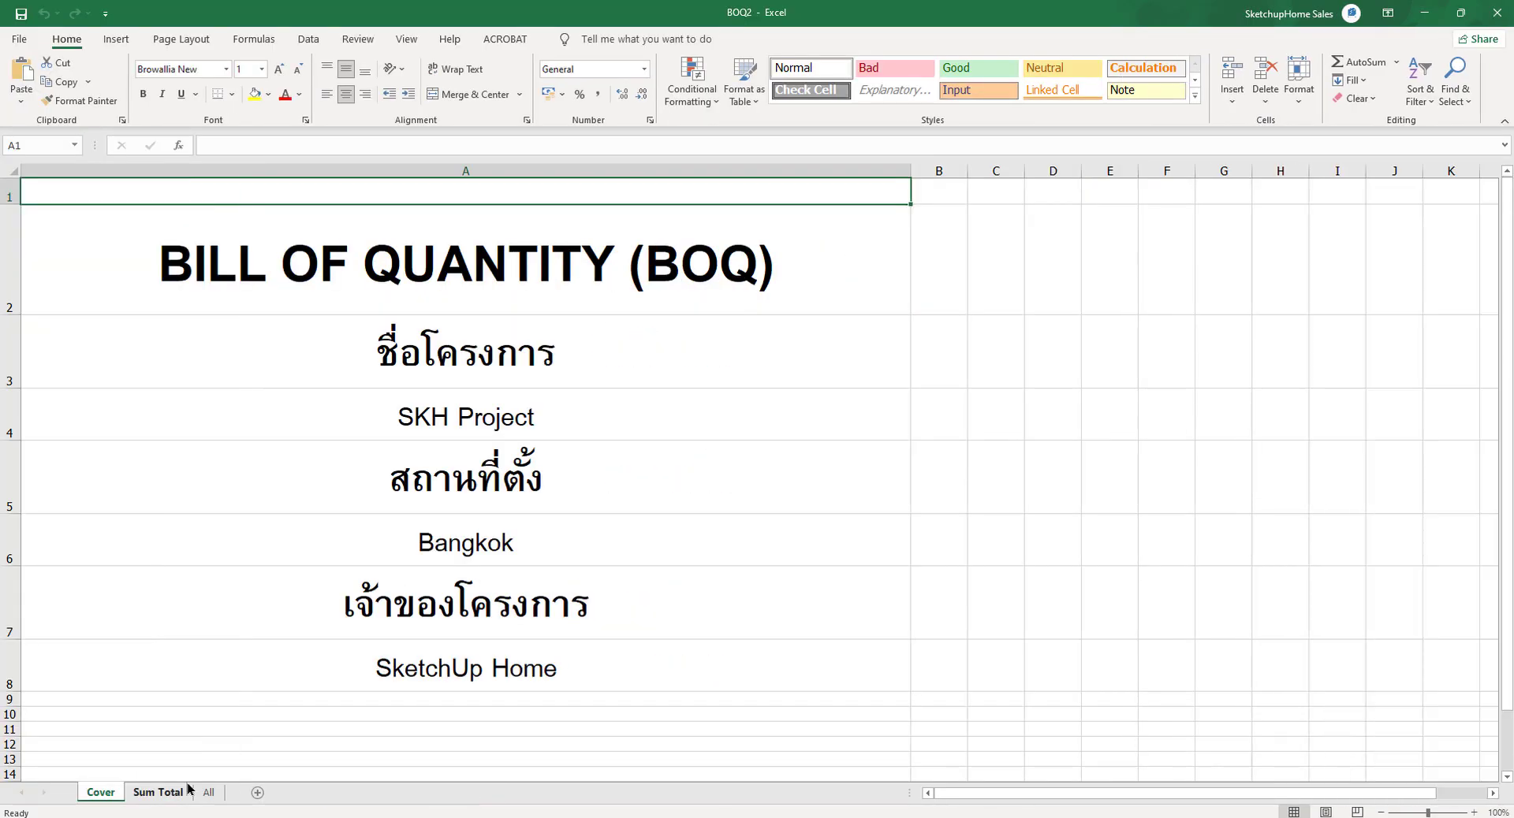
click(158, 793)
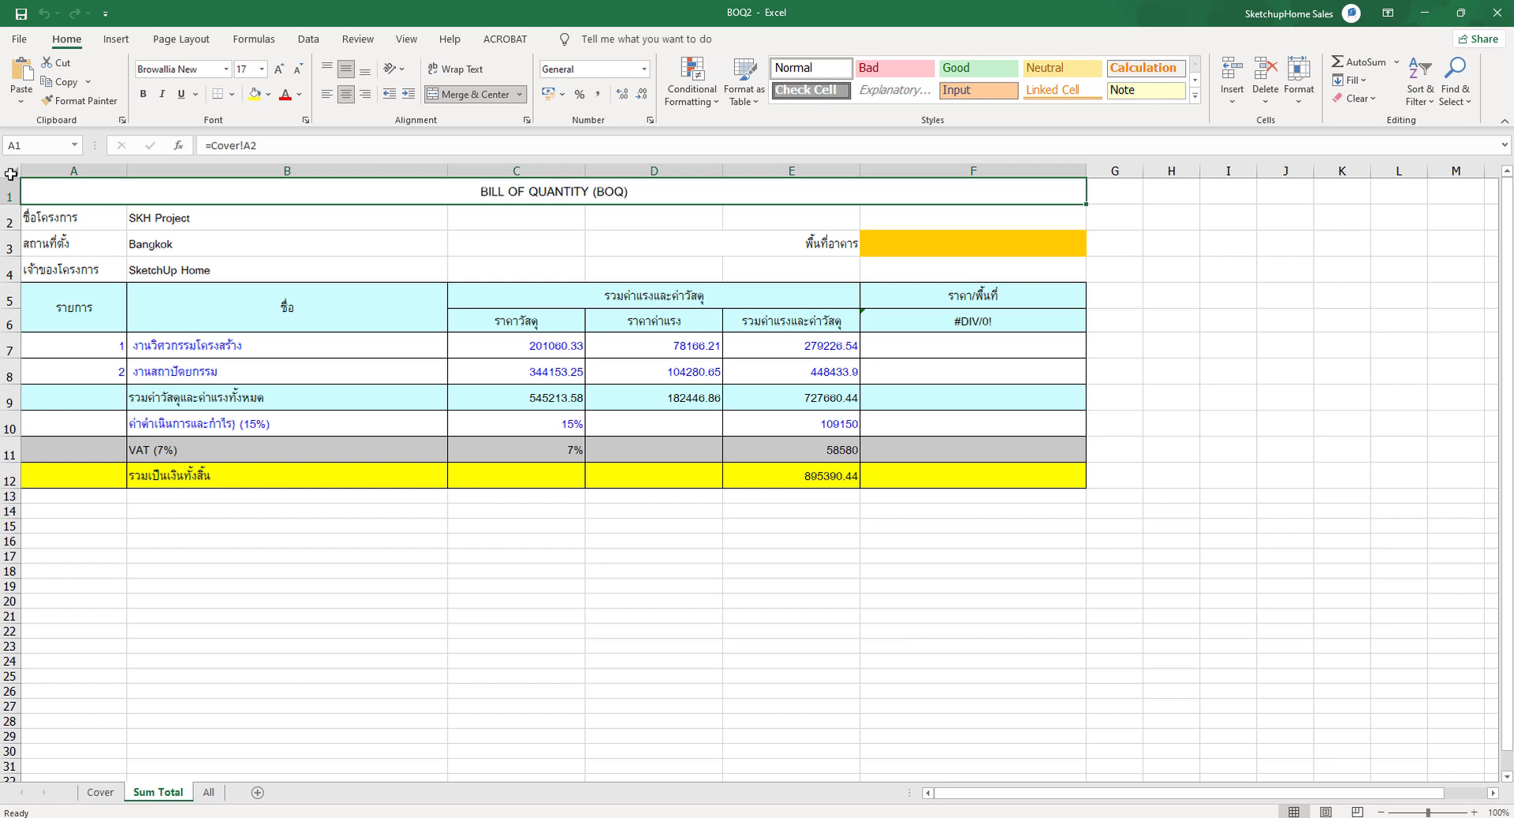
click(11, 172)
double_click(131, 172)
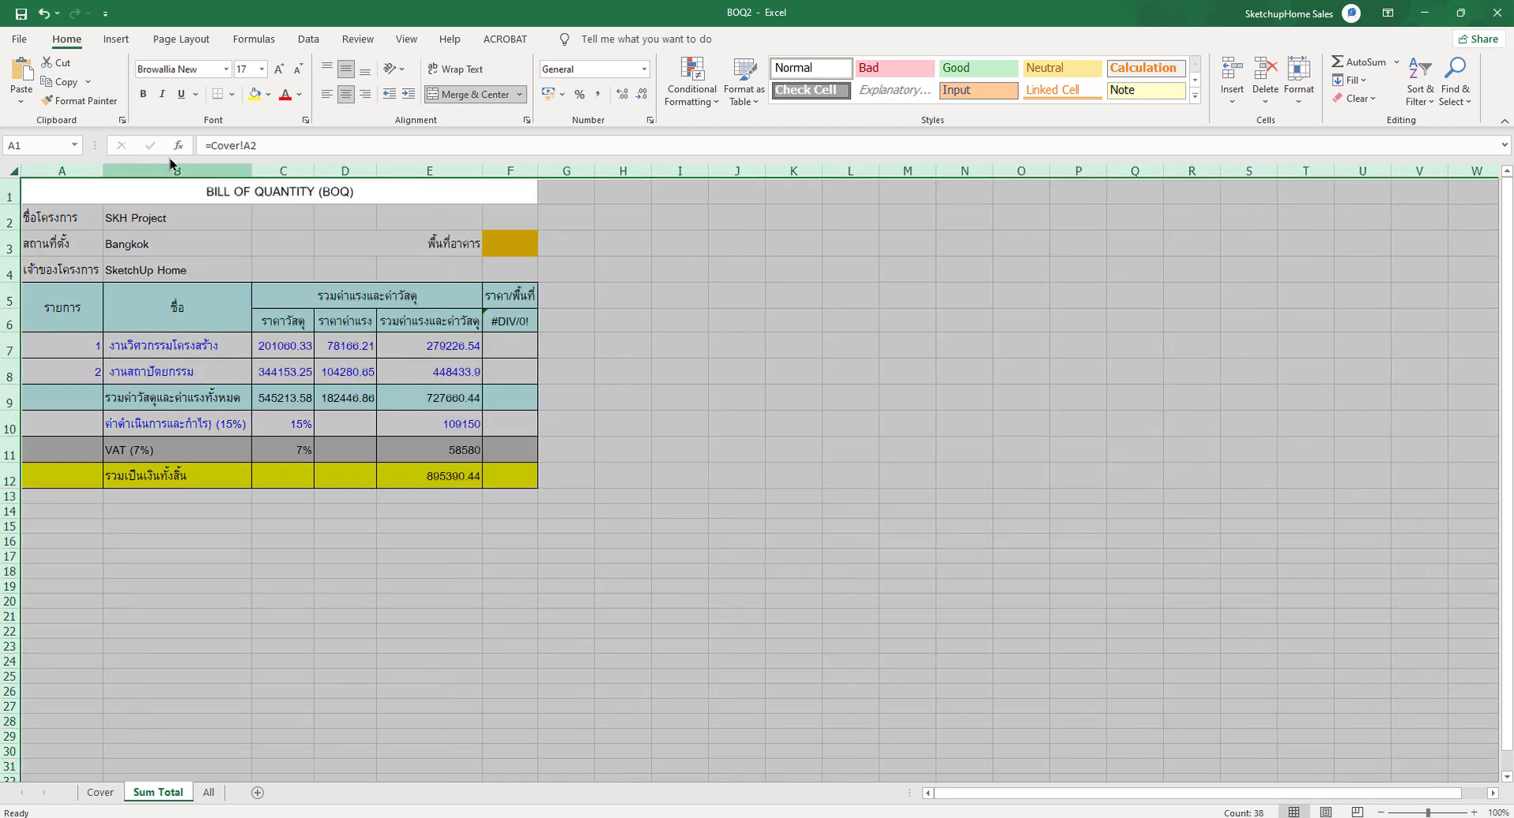
click(597, 94)
click(640, 94)
click(638, 95)
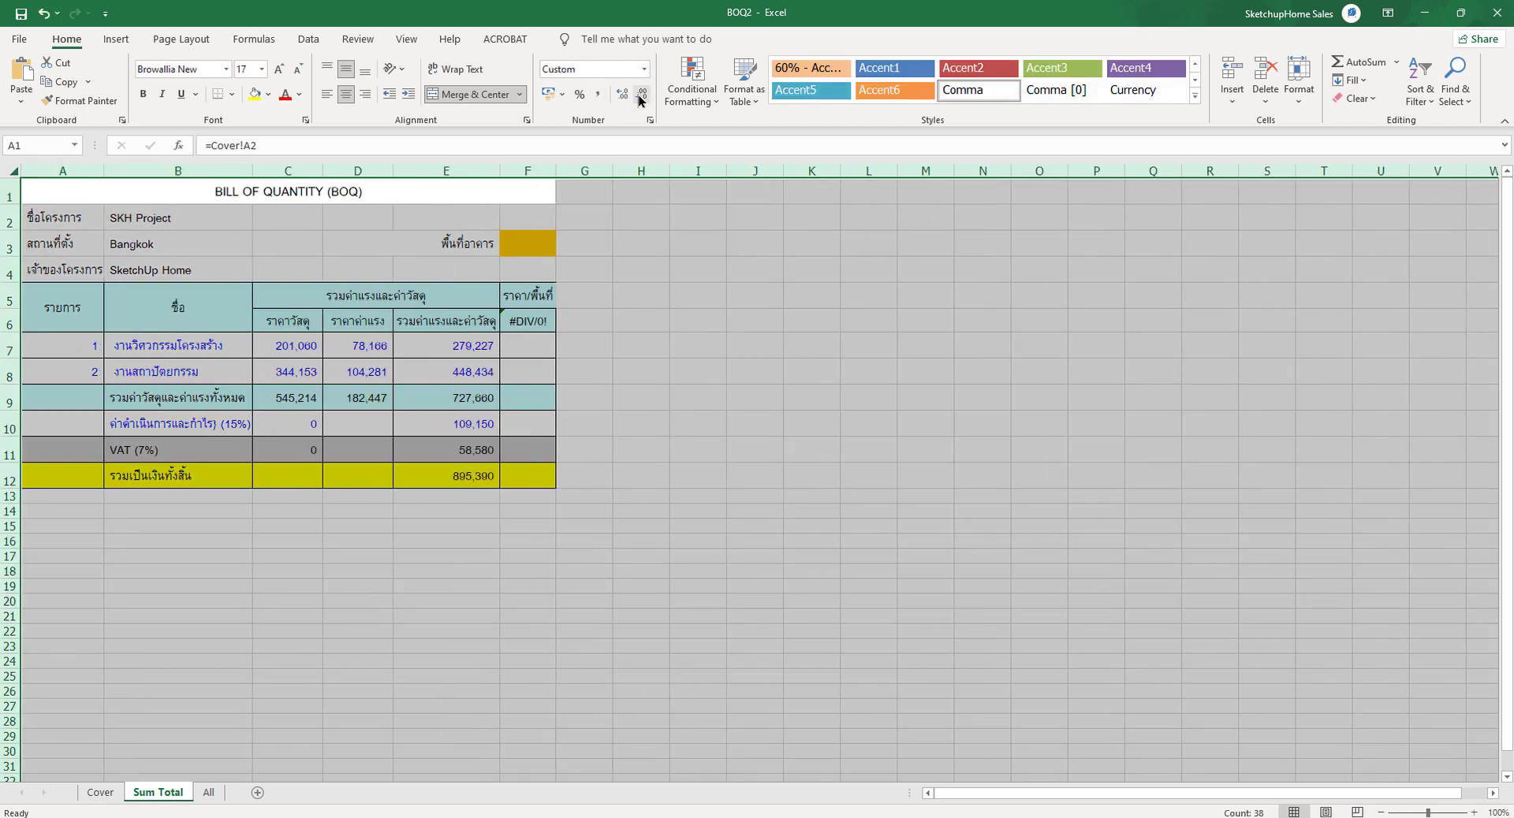
click(623, 95)
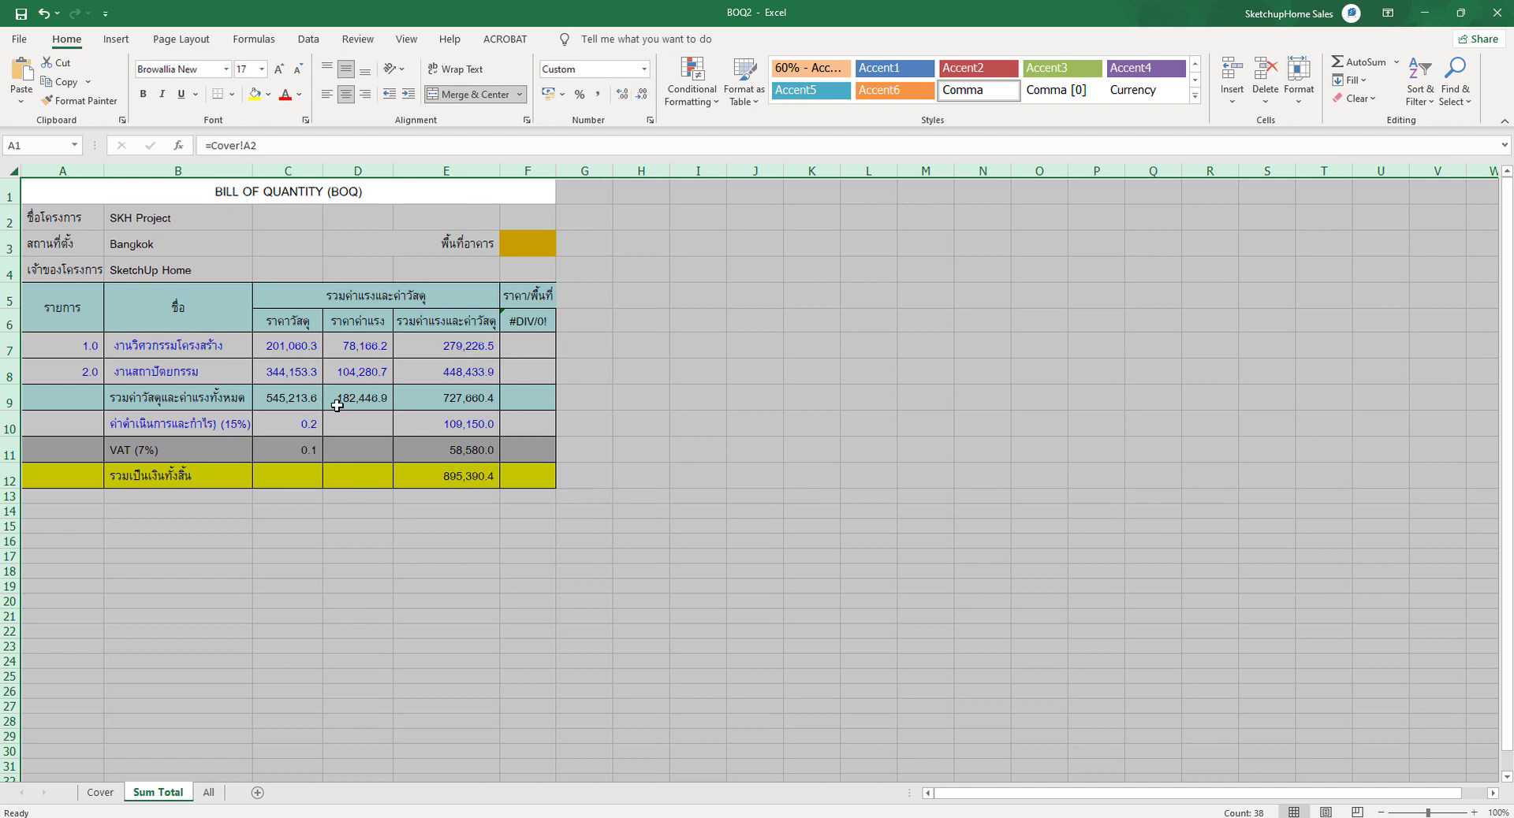
- Autofit the All sheet's columns and format its numbers as comma style with one decimal
click(208, 792)
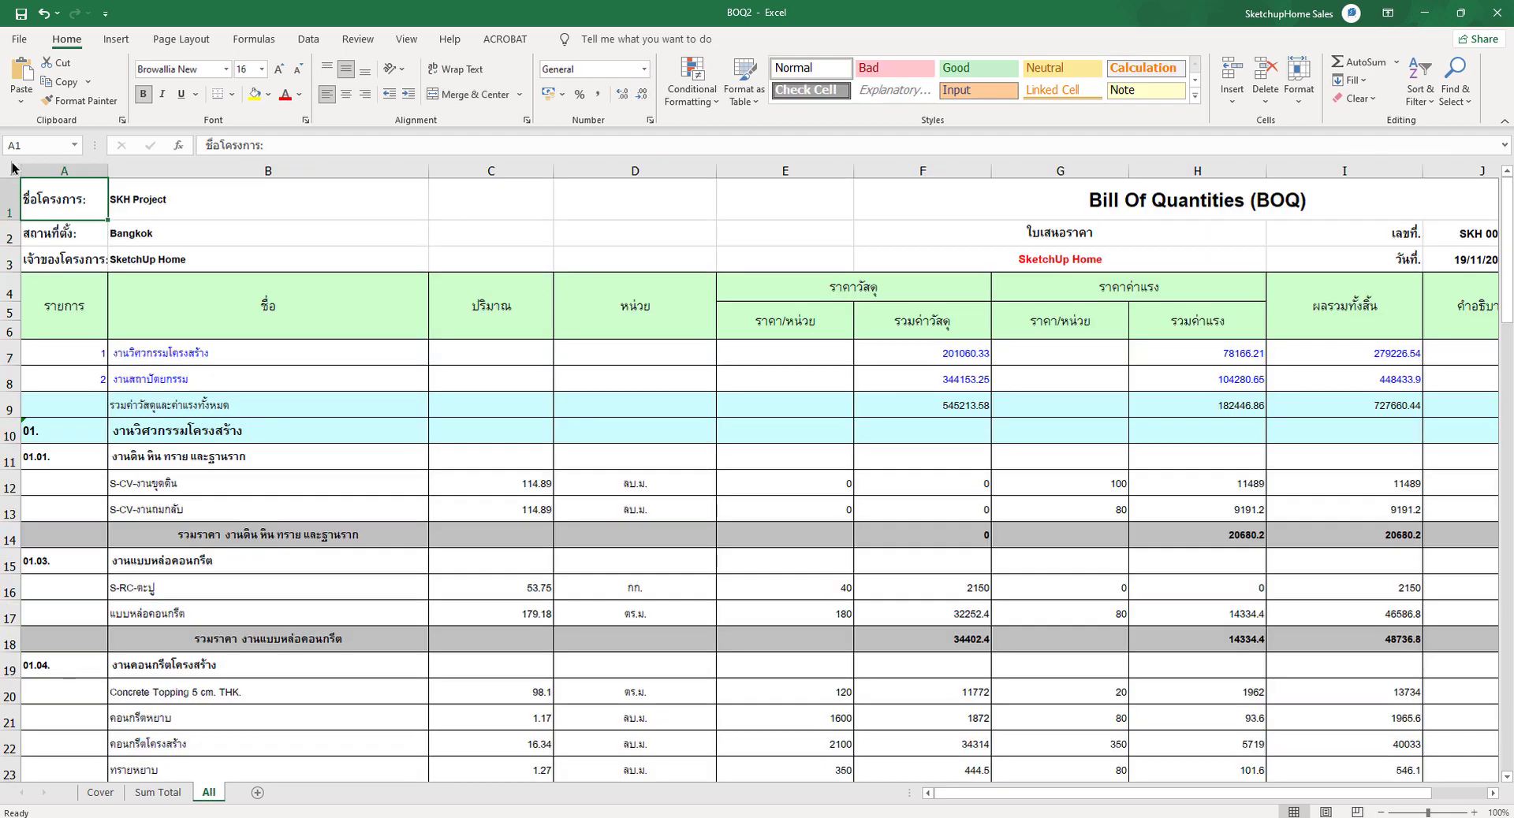
click(12, 169)
double_click(108, 170)
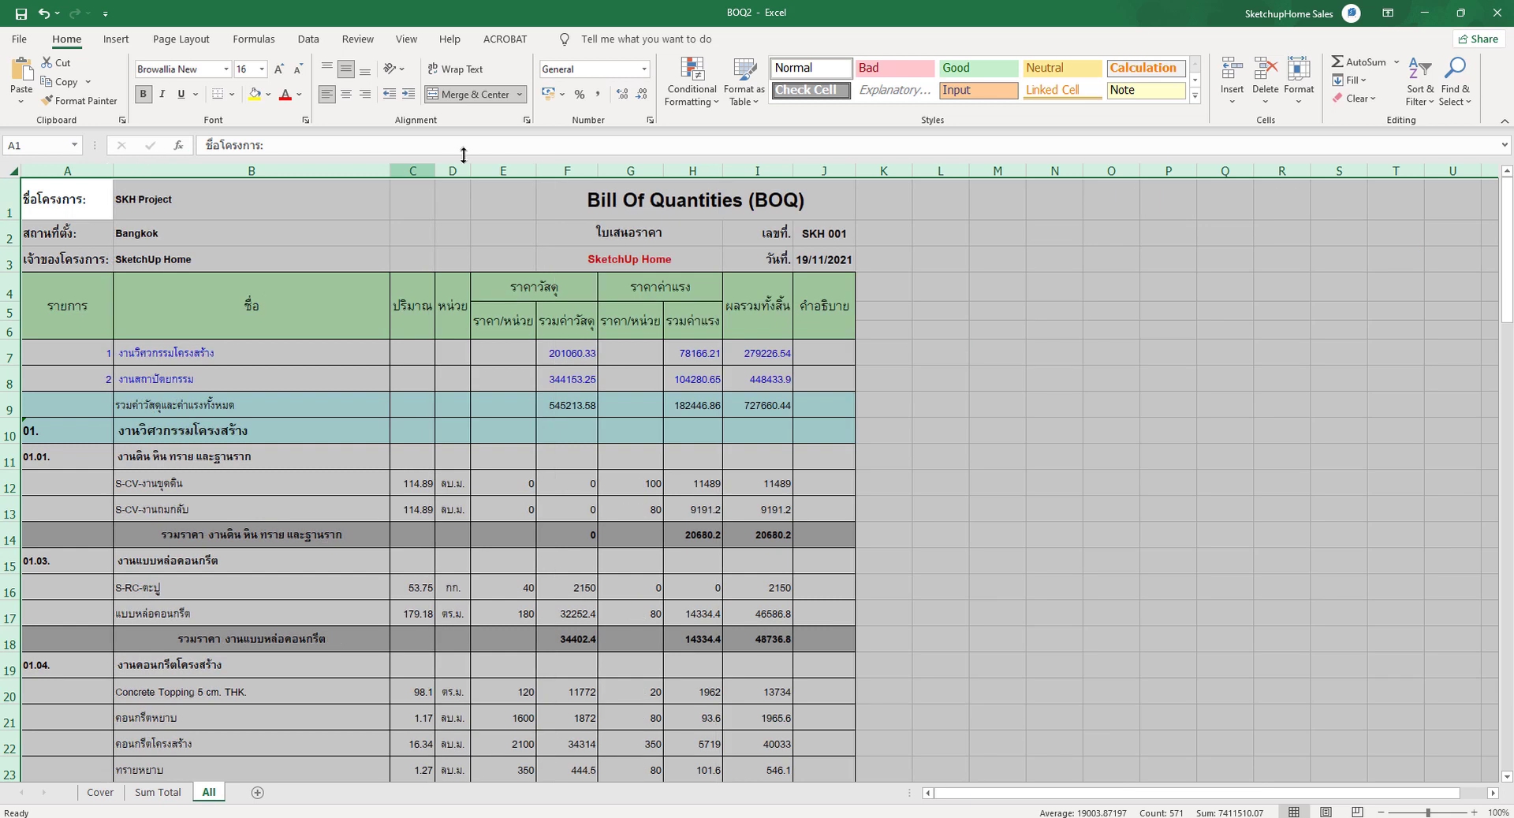
click(596, 95)
click(642, 95)
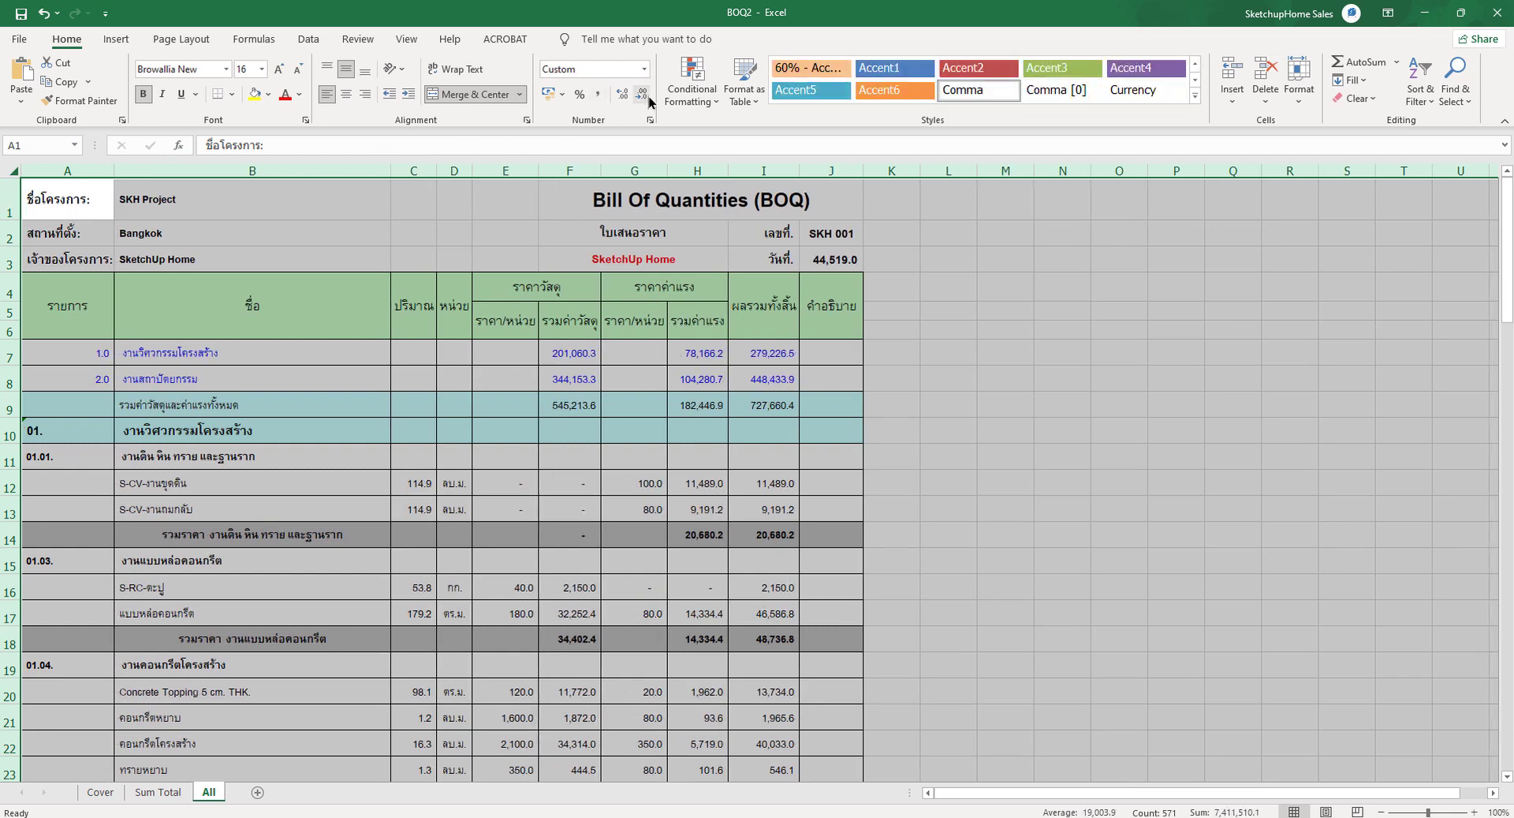
- Check the formulas in cells H12 and H17, then scroll to the sheet's bottom
click(704, 490)
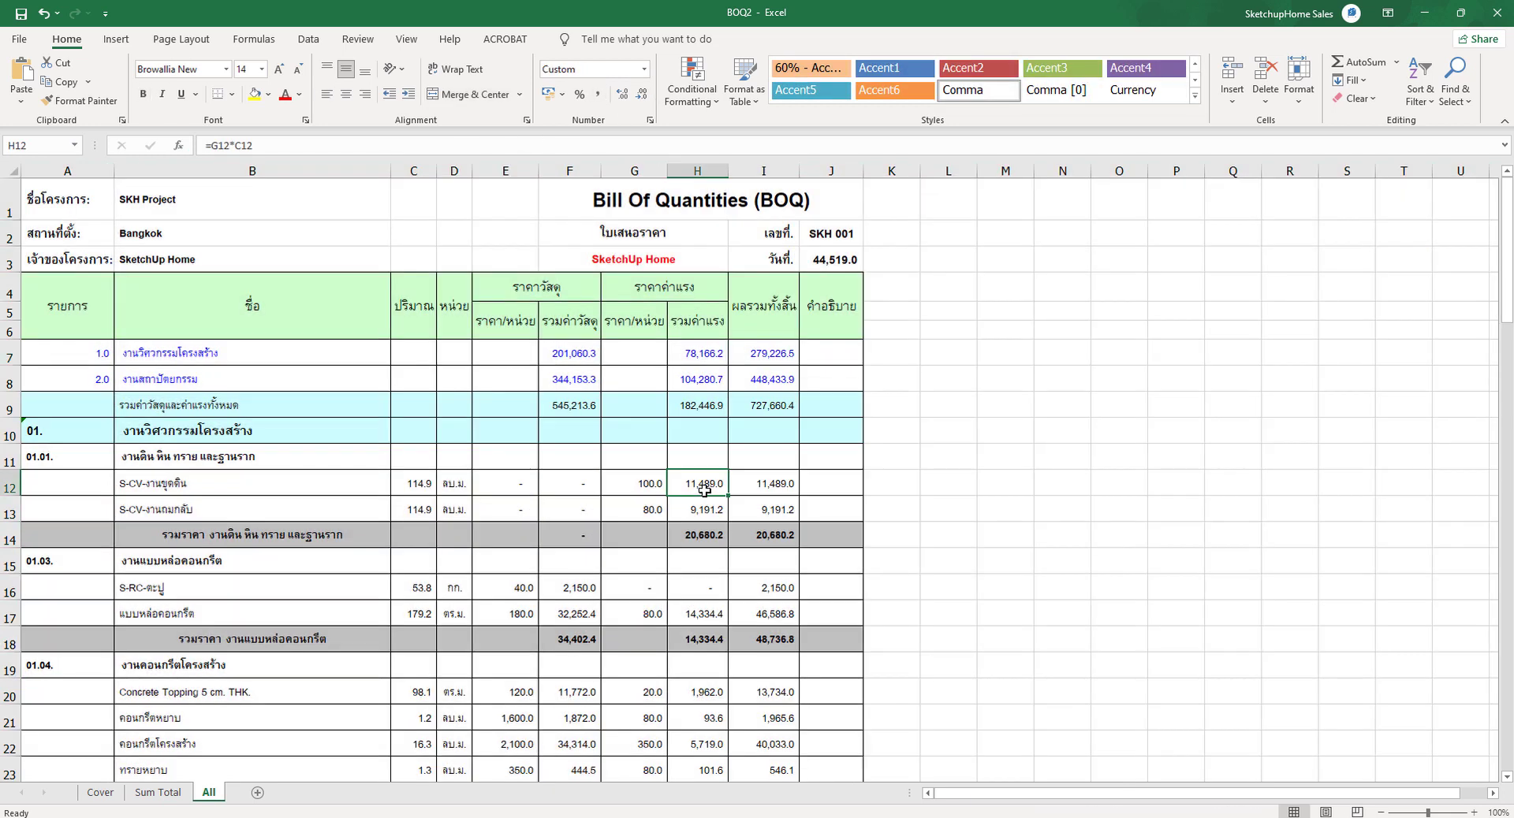
click(702, 619)
scroll(670, 619, down, 6)
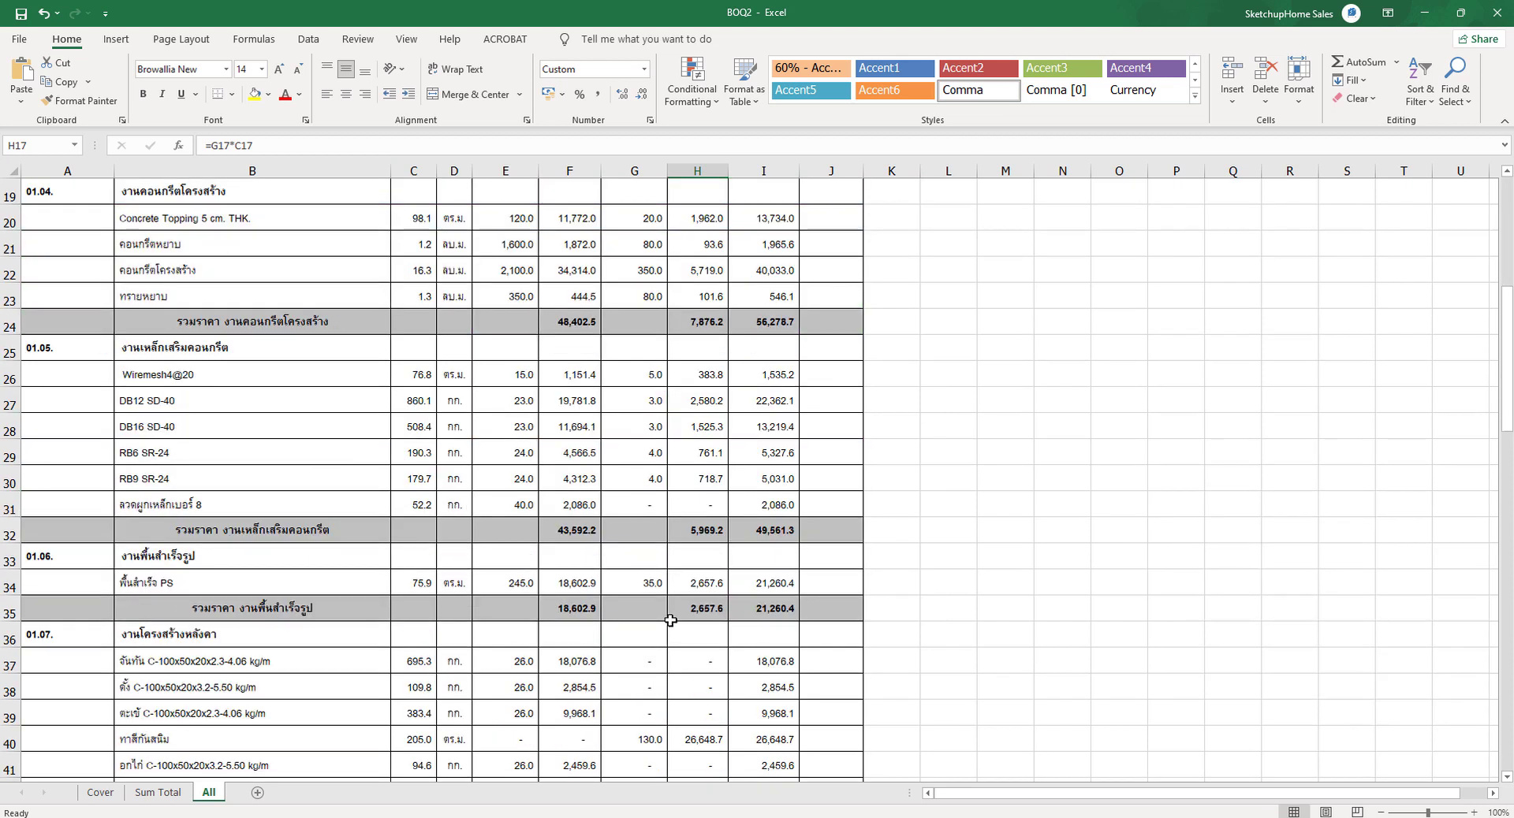
scroll(670, 619, down, 6)
scroll(670, 619, down, 6)
scroll(670, 623, down, 6)
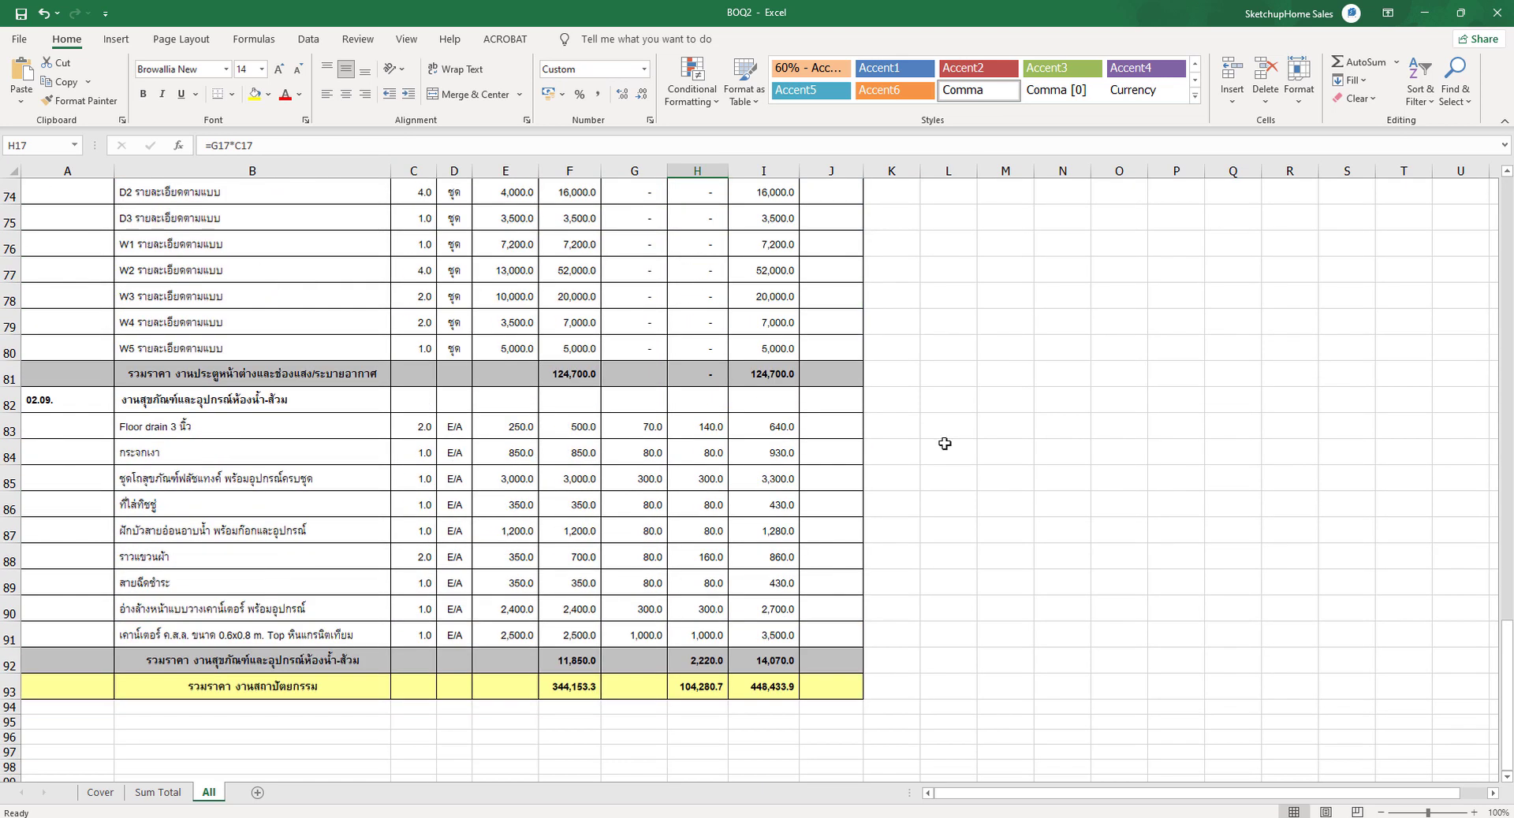
- Return to SketchUp, close the Document Presentation, and review the Quickboq table
click(1424, 15)
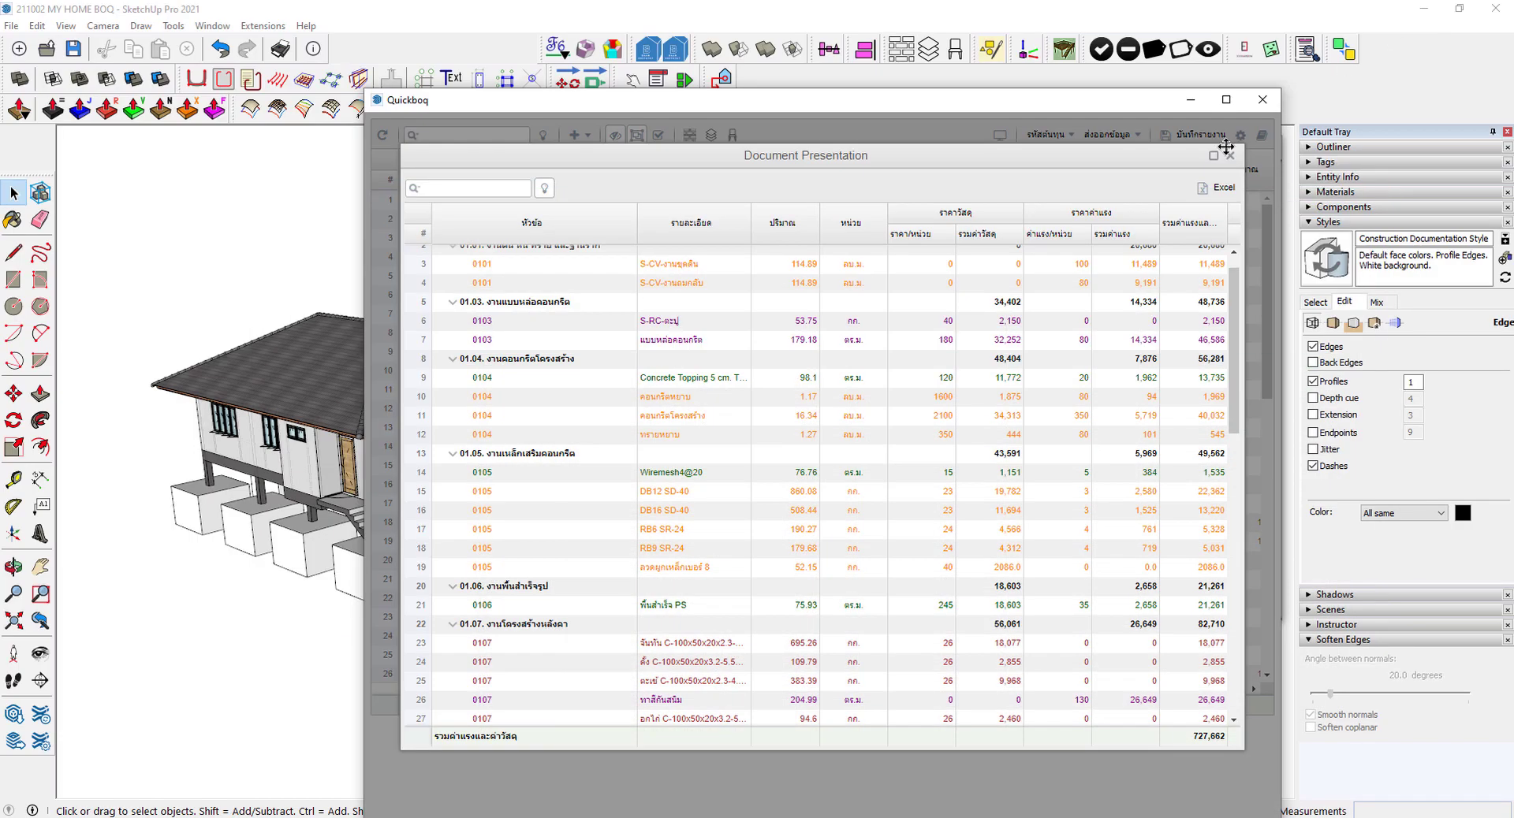
click(1228, 156)
scroll(956, 483, down, 4)
scroll(963, 496, down, 4)
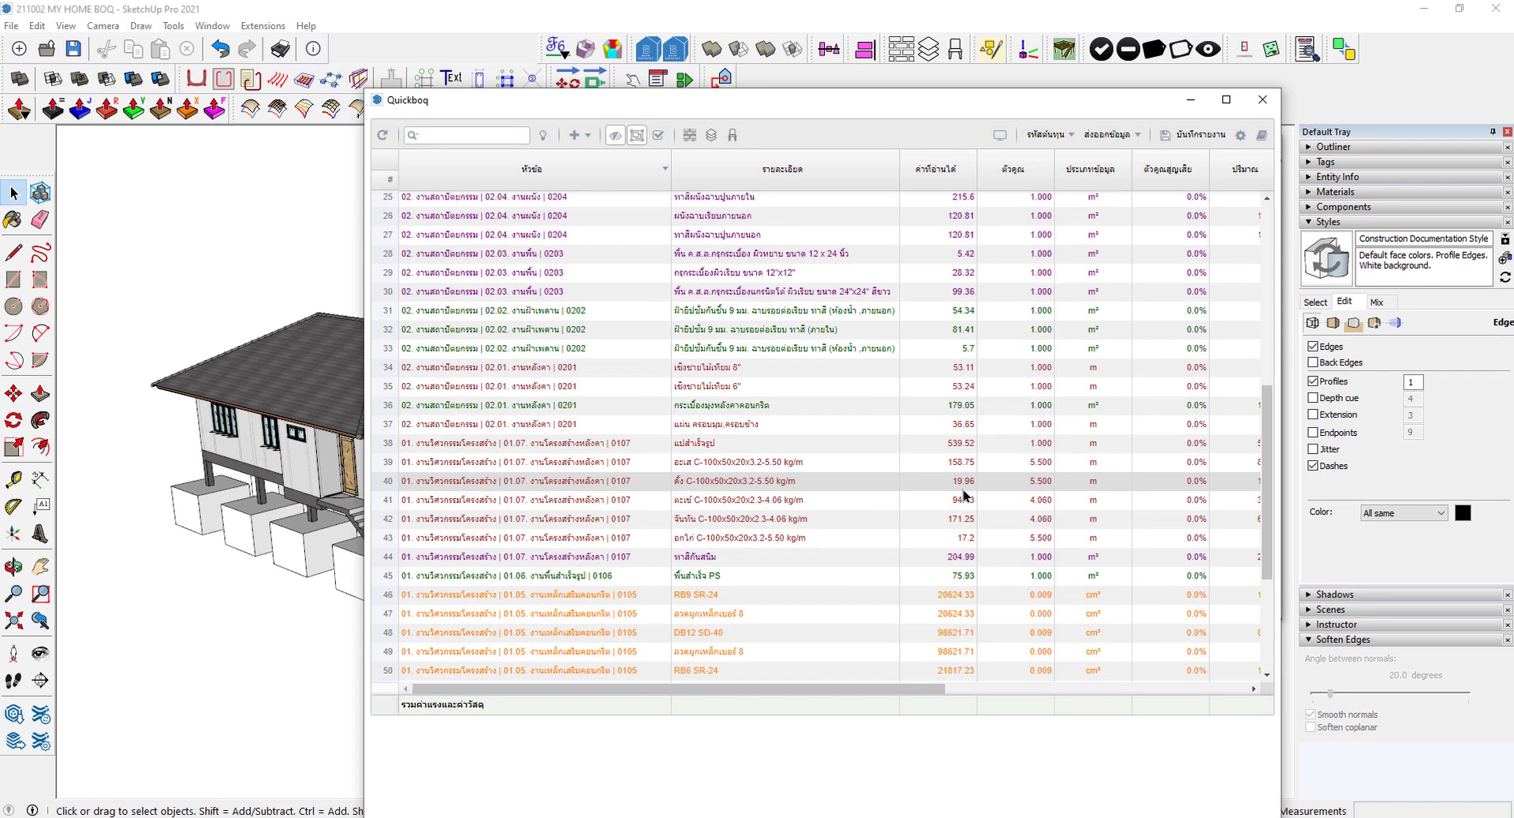
scroll(964, 495, down, 4)
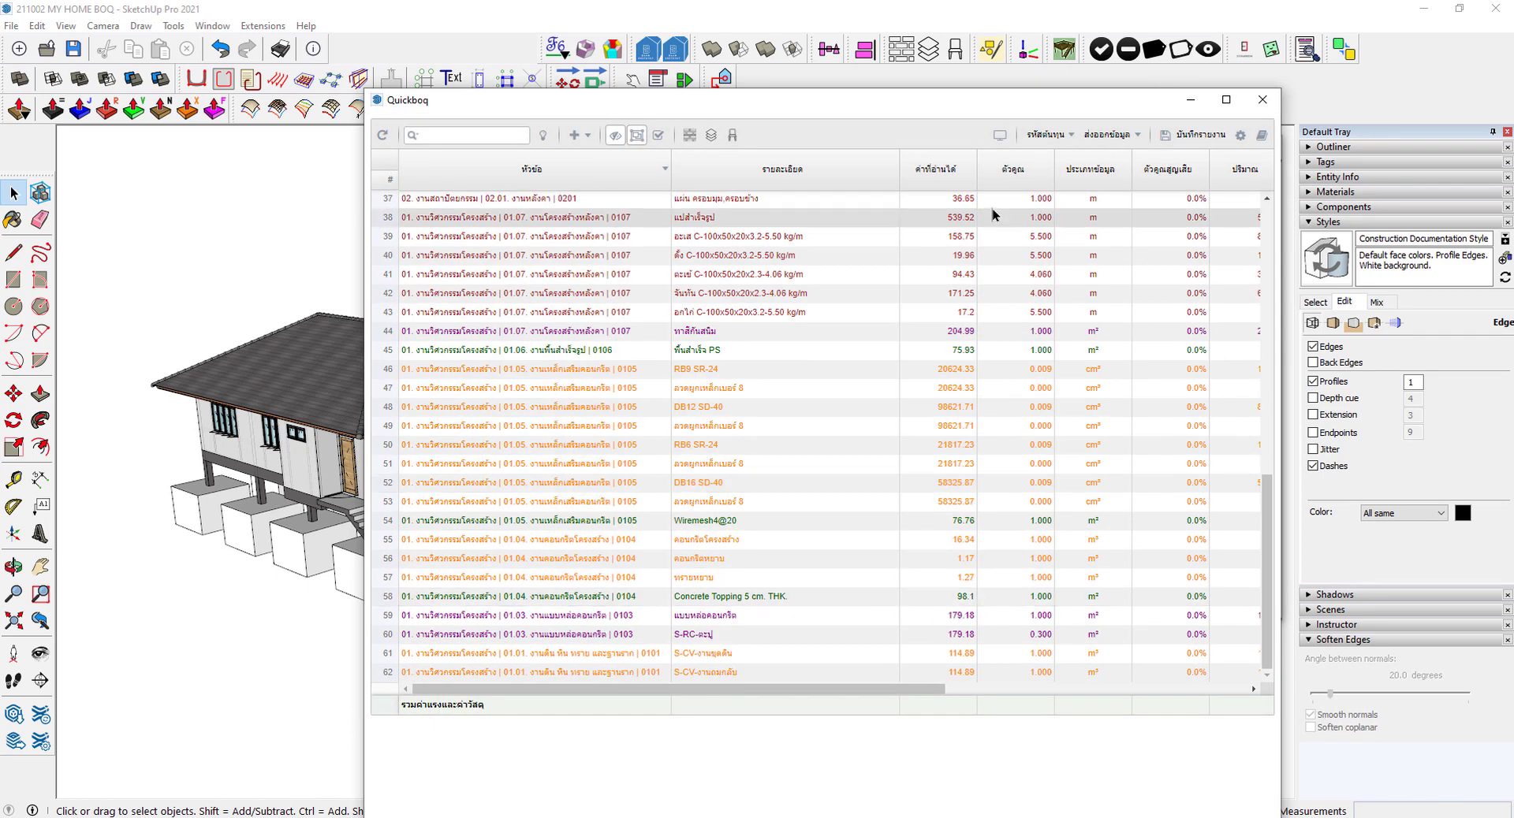
scroll(946, 354, up, 4)
scroll(907, 512, up, 4)
scroll(853, 631, up, 4)
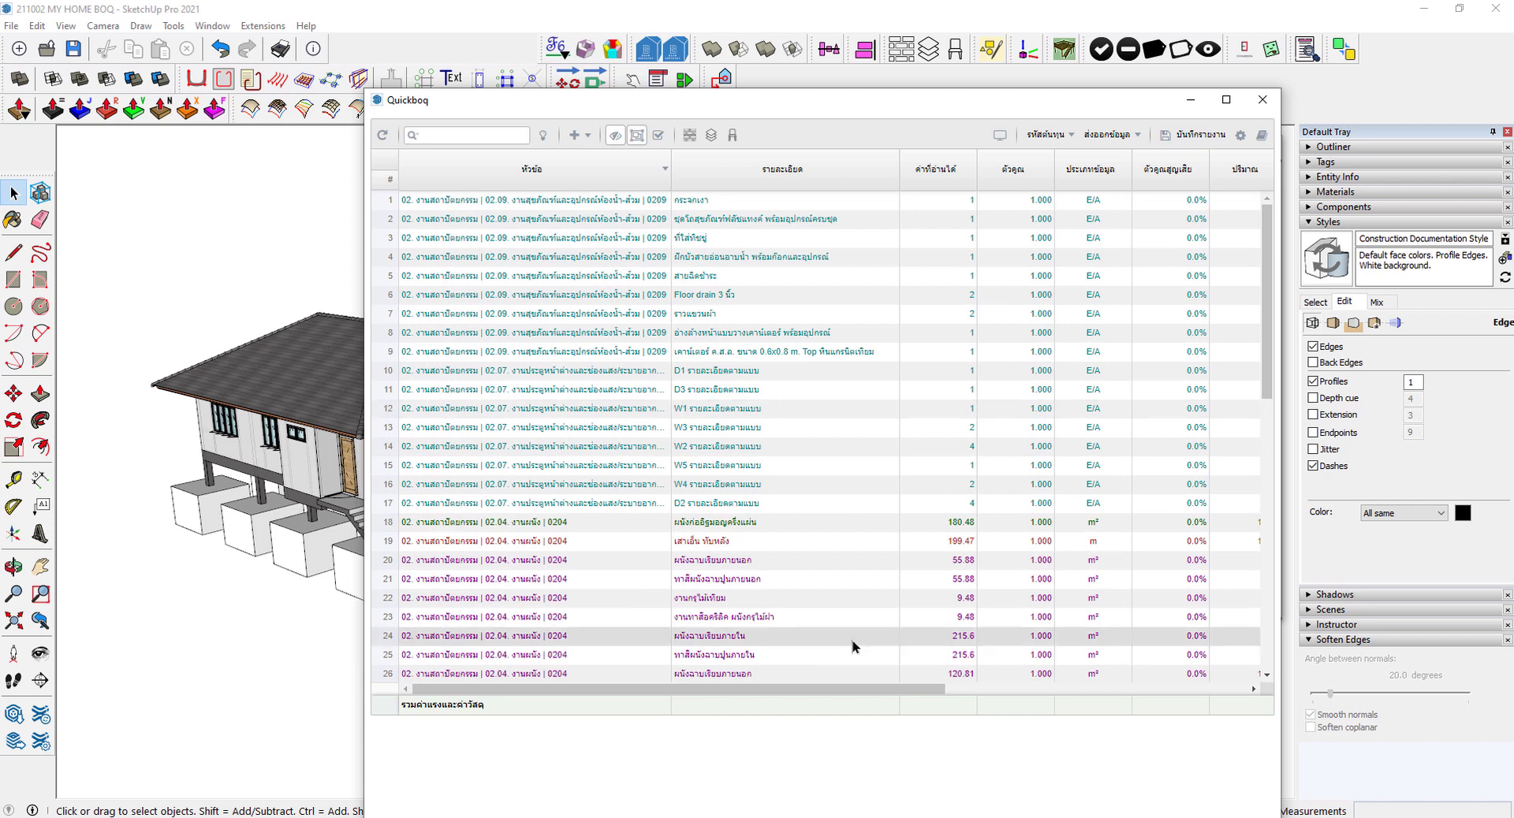
drag(851, 688, 1161, 688)
scroll(1227, 579, down, 3)
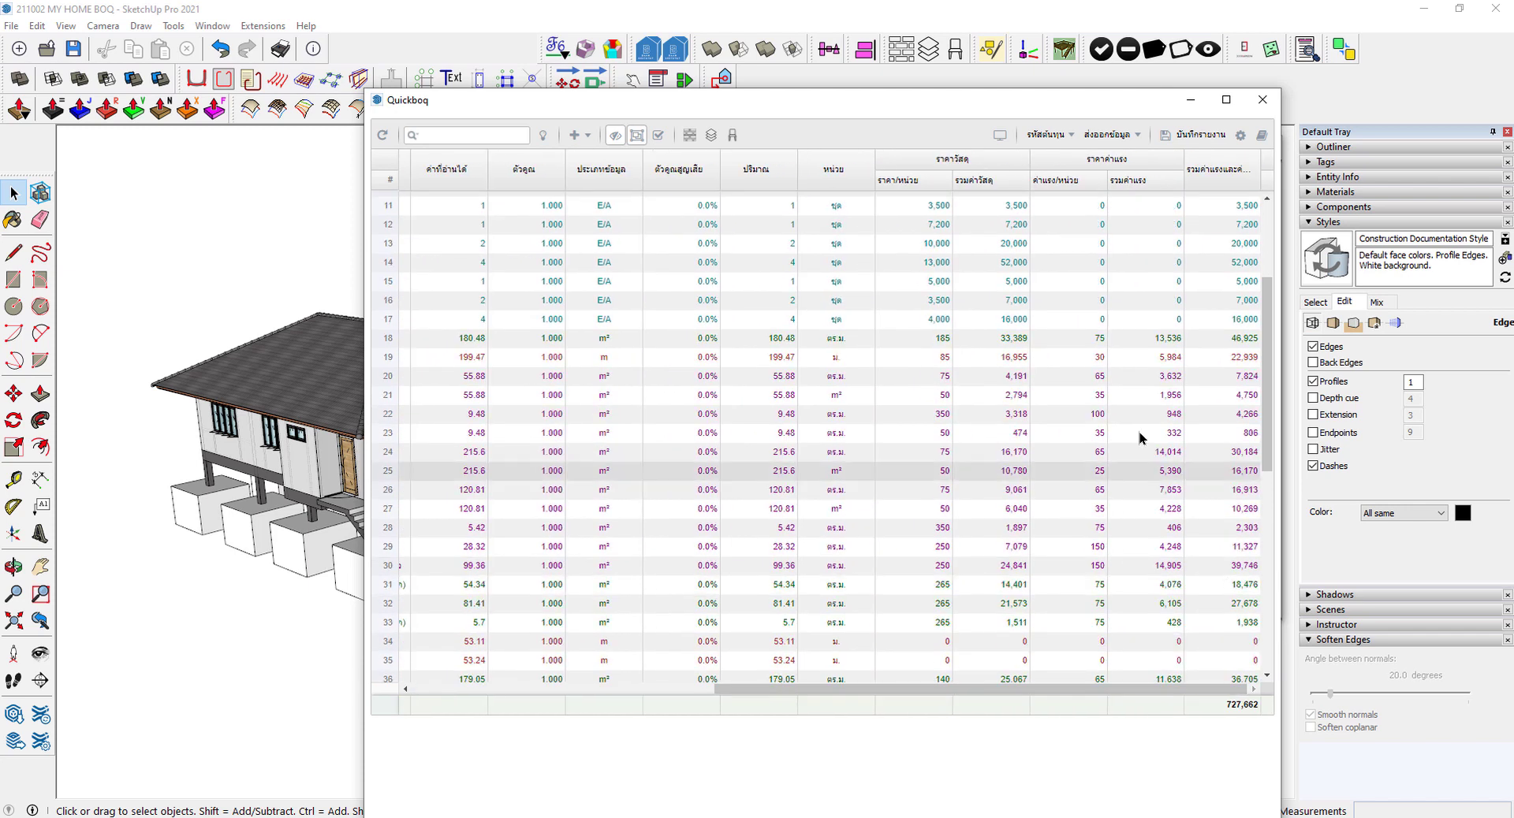
- Minimize the Quickboq window and open QuickDataLink (Beta) in SketchUpBimTool
click(1197, 106)
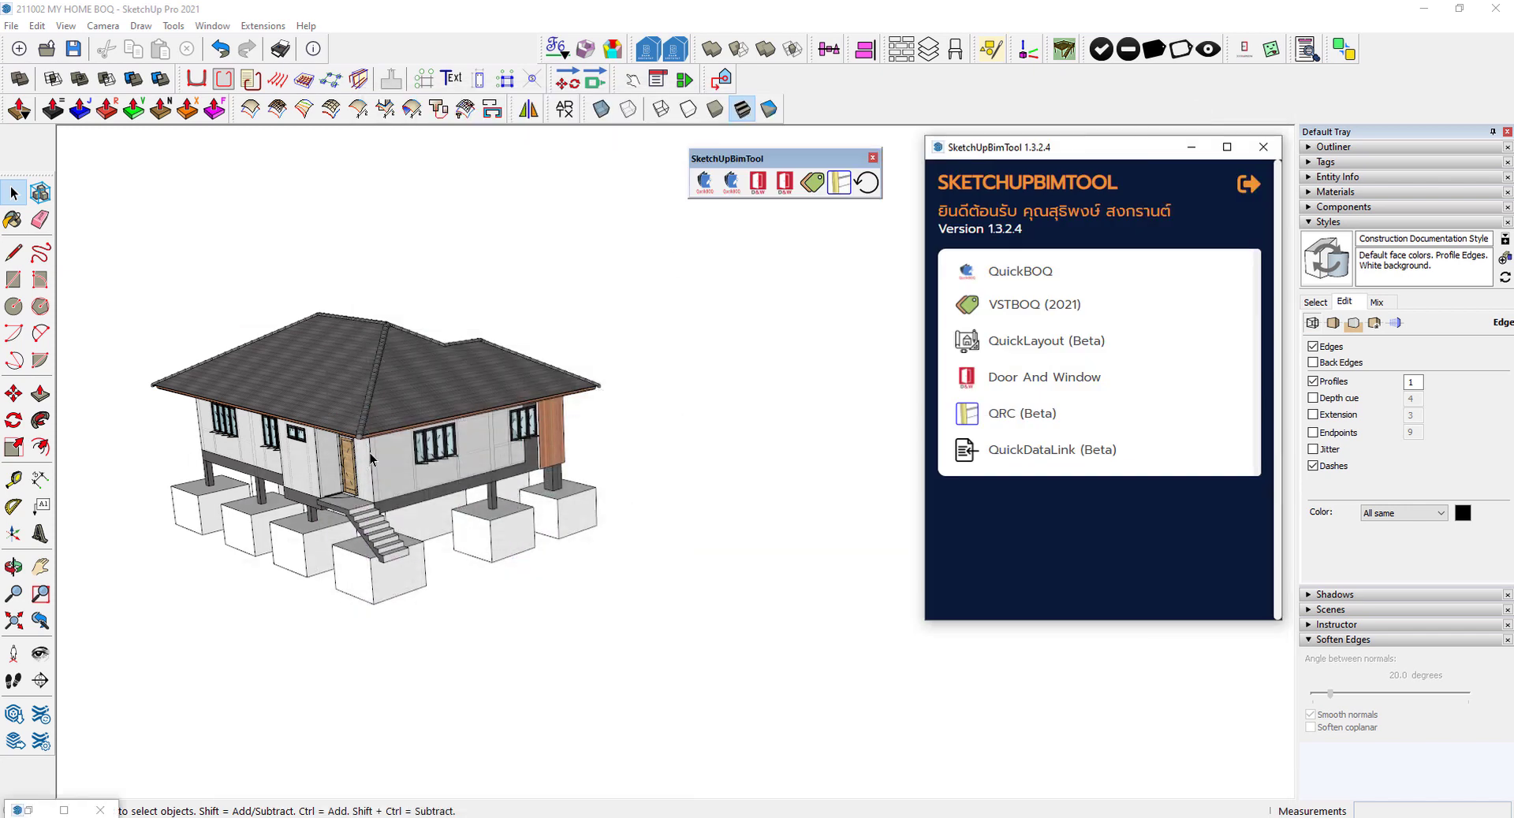
scroll(347, 443, up, 2)
scroll(348, 443, up, 3)
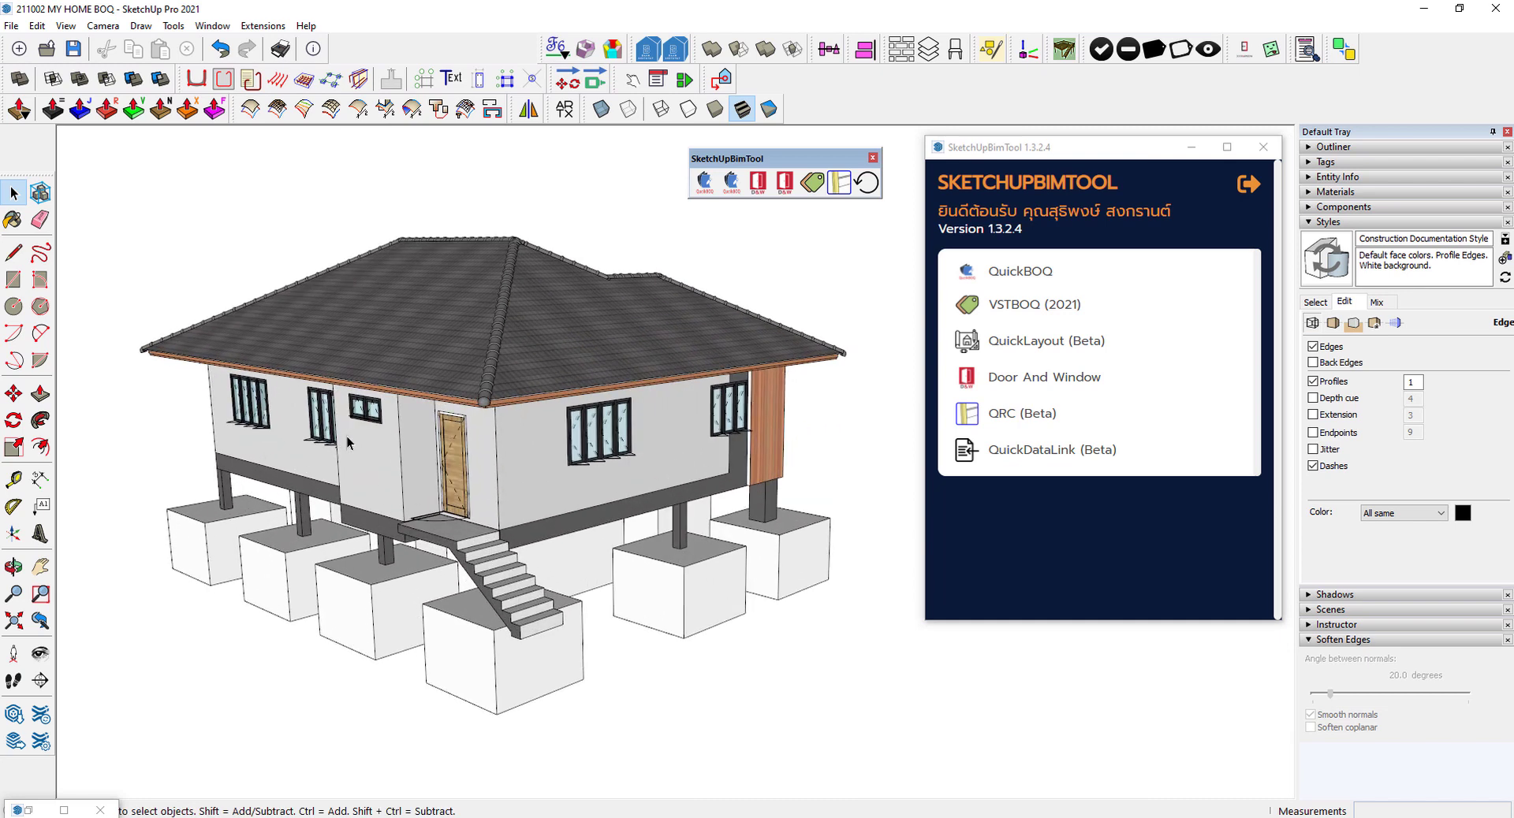
scroll(348, 443, up, 1)
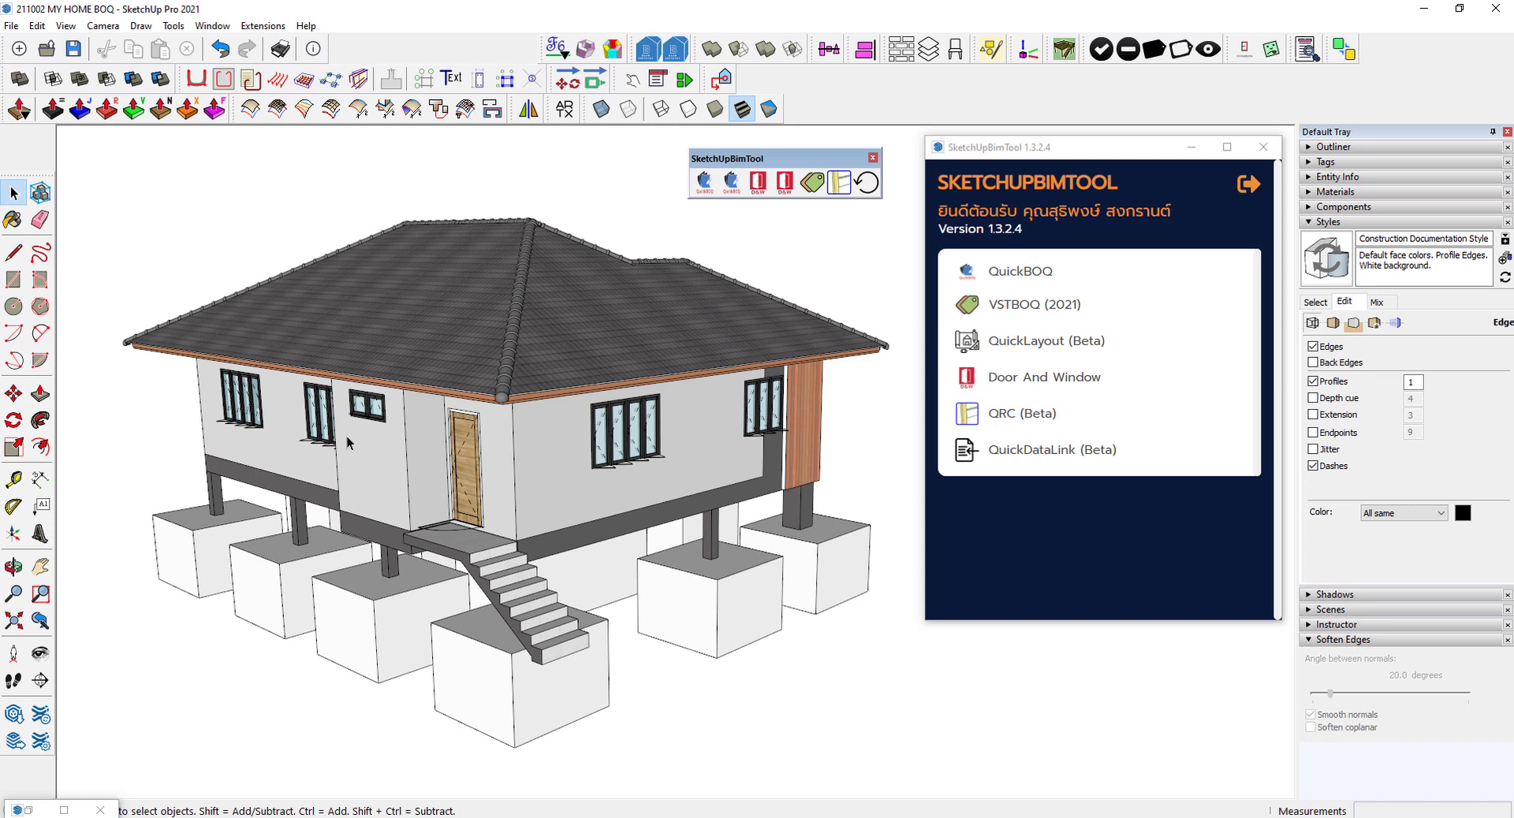
click(1020, 452)
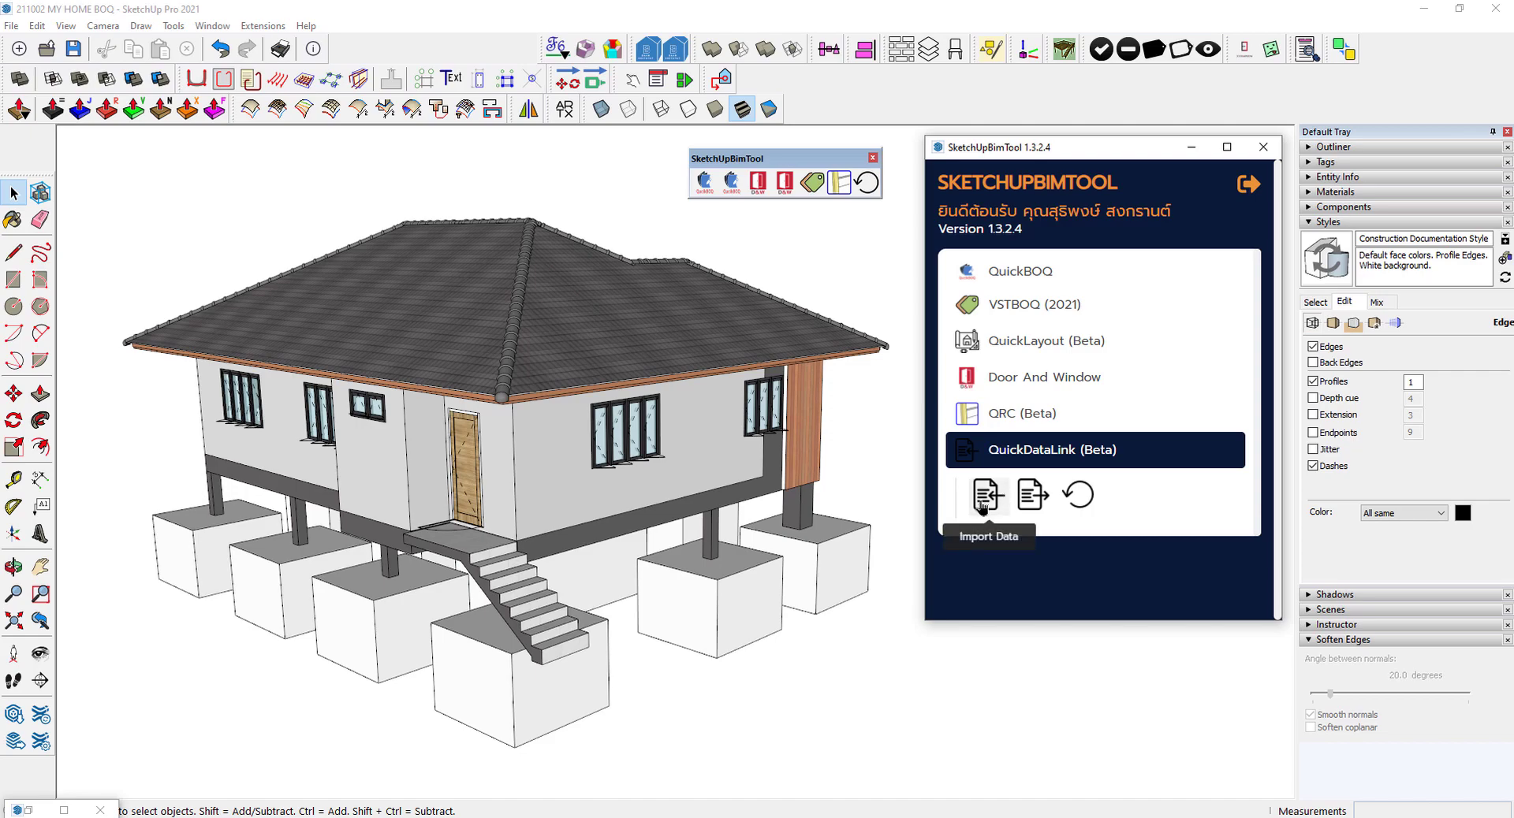
- Attempt to import an Excel file named LINK from the Desktop
click(981, 504)
click(60, 308)
click(274, 768)
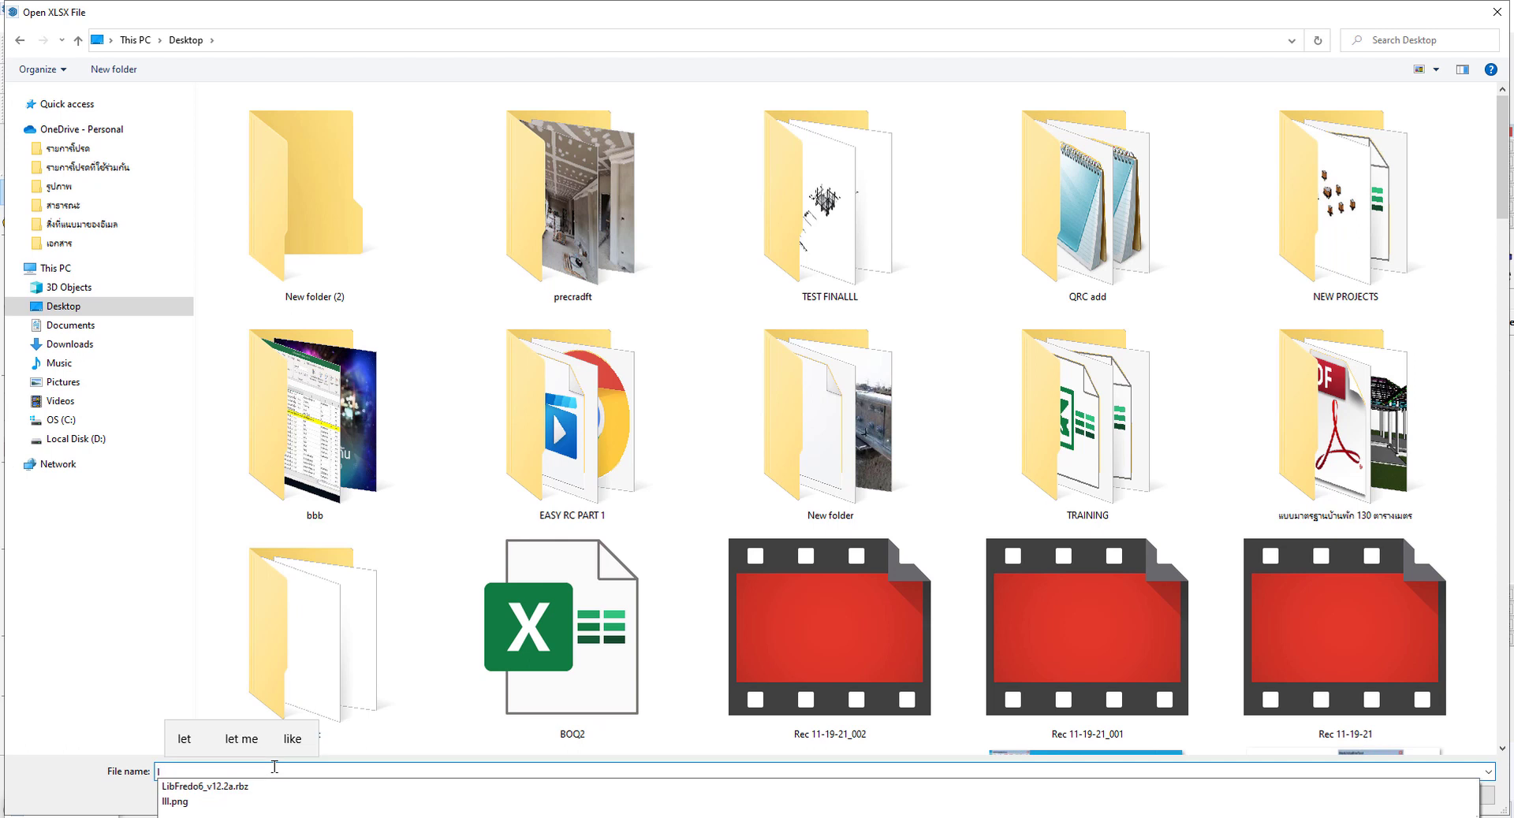
text(LiNK)
key(Return)
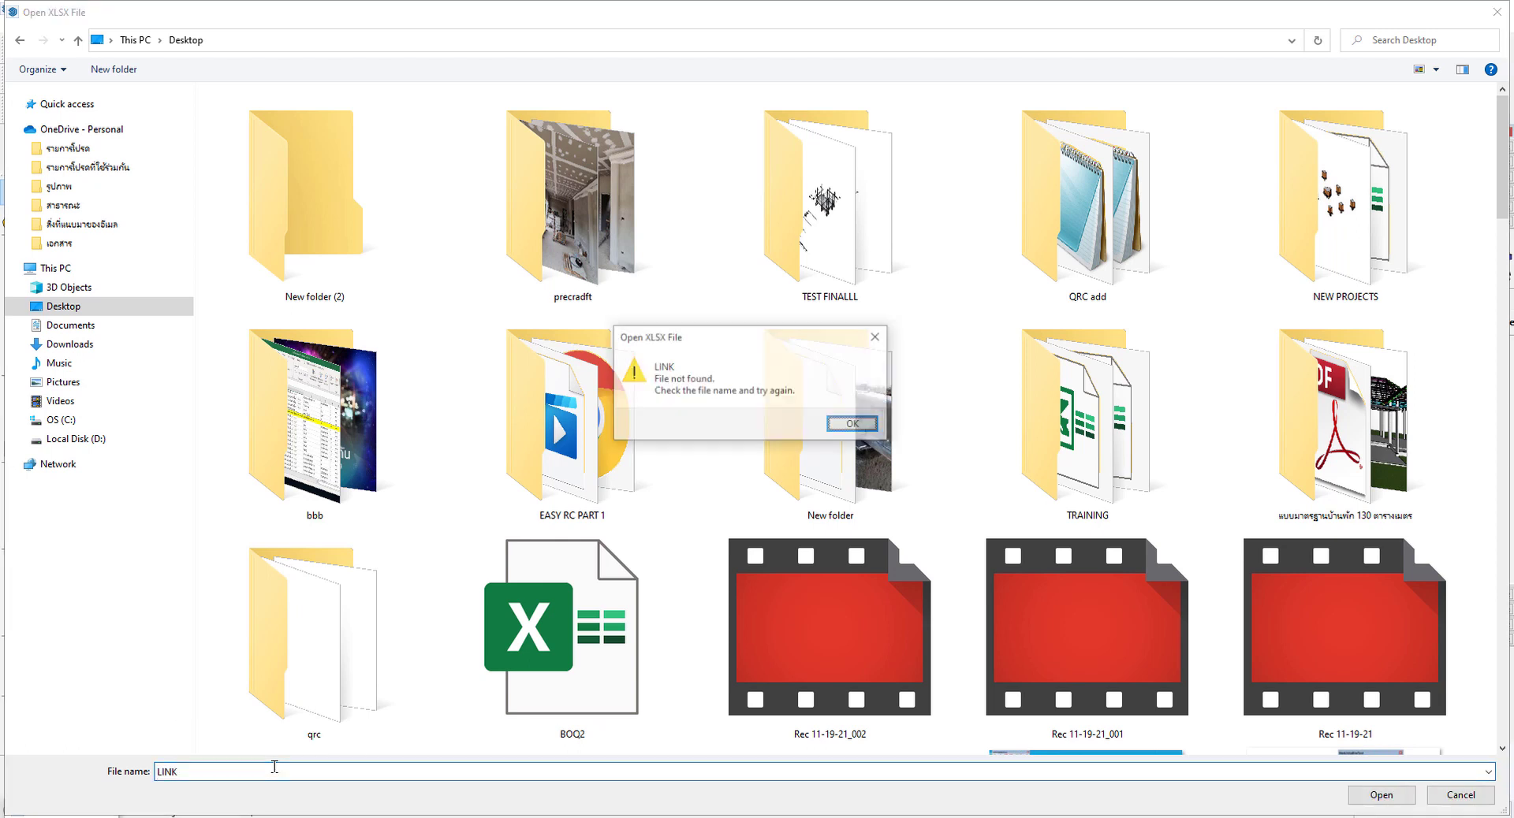
- Dismiss the load errors, cancel the import, and open Export Data's Type options
click(852, 425)
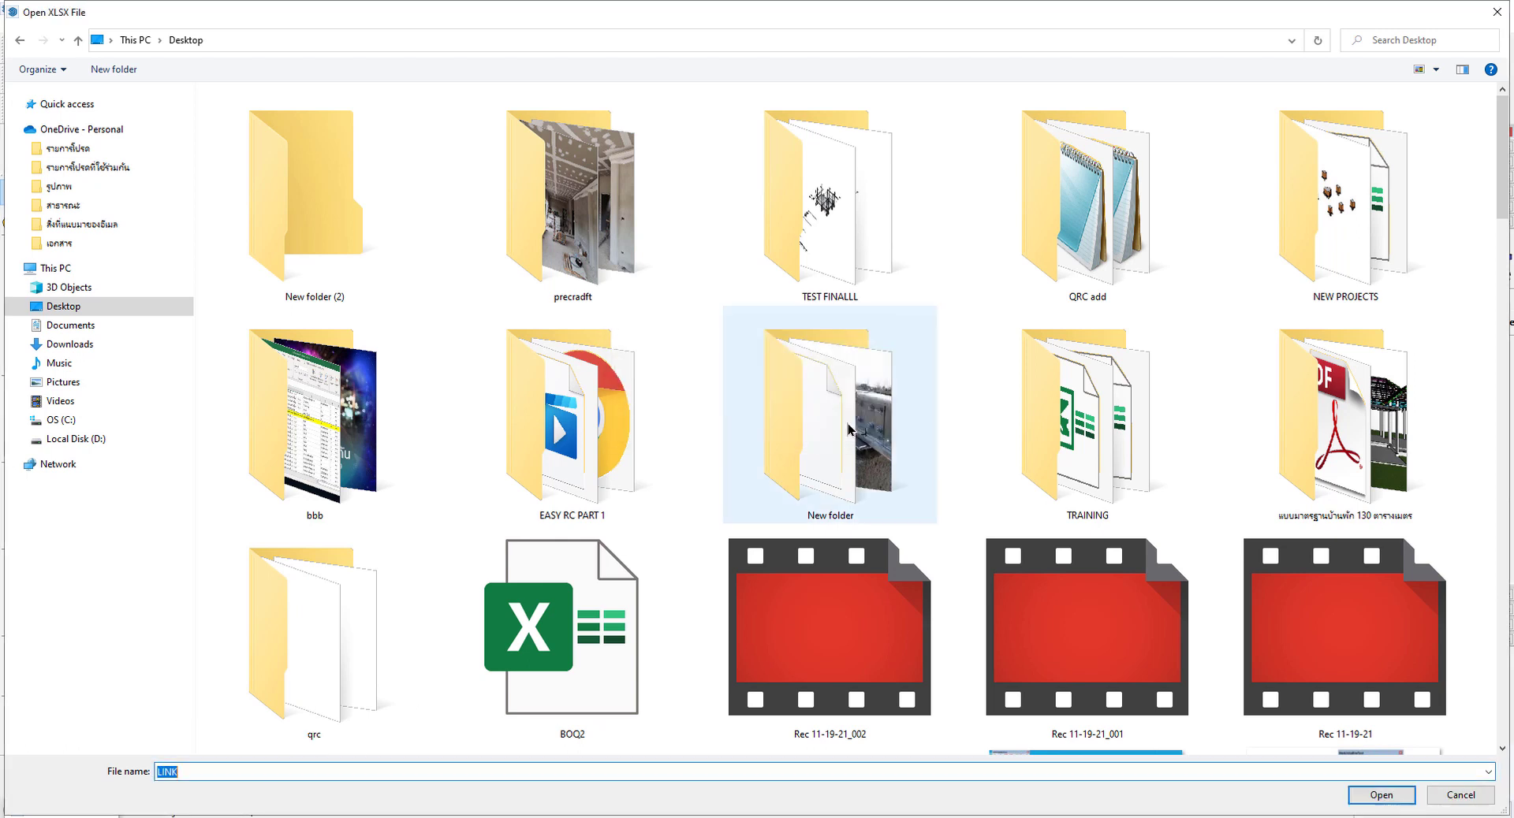
click(1462, 795)
click(1130, 421)
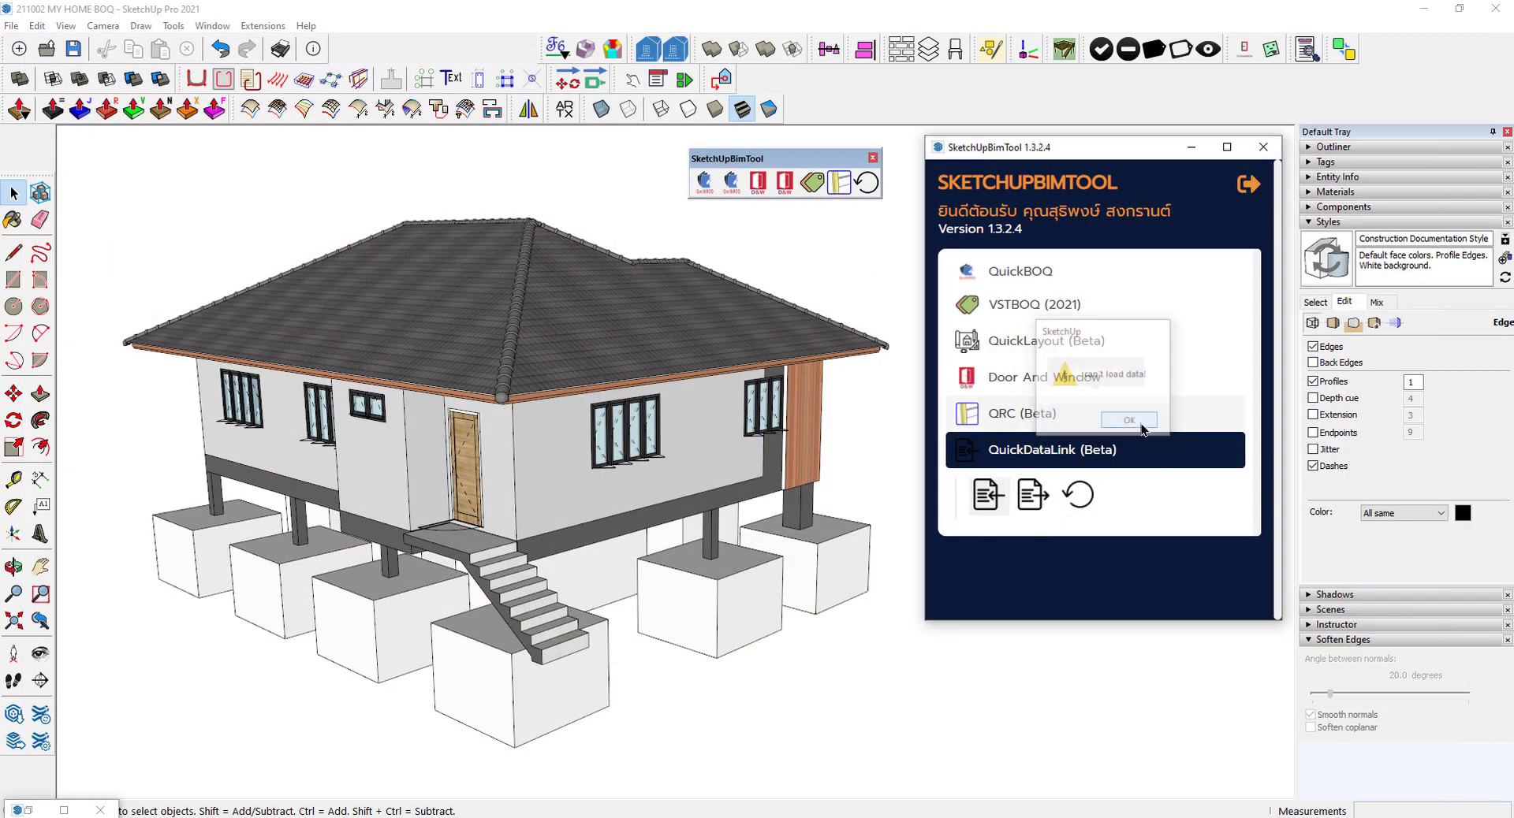
click(1029, 497)
click(1156, 376)
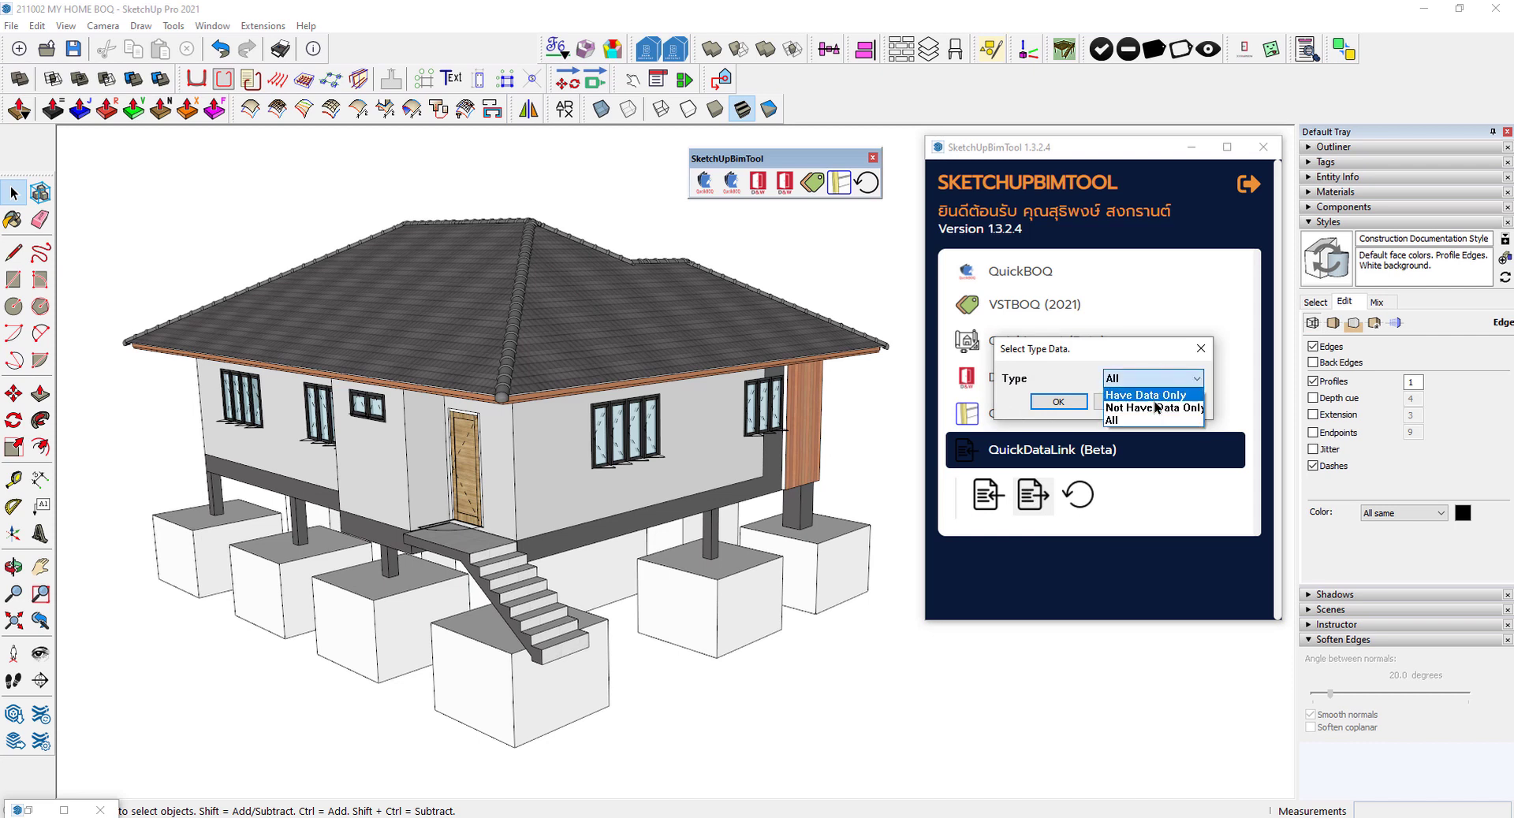
- Export only items with data and enlarge the export window to show more rows
click(1153, 396)
click(1069, 404)
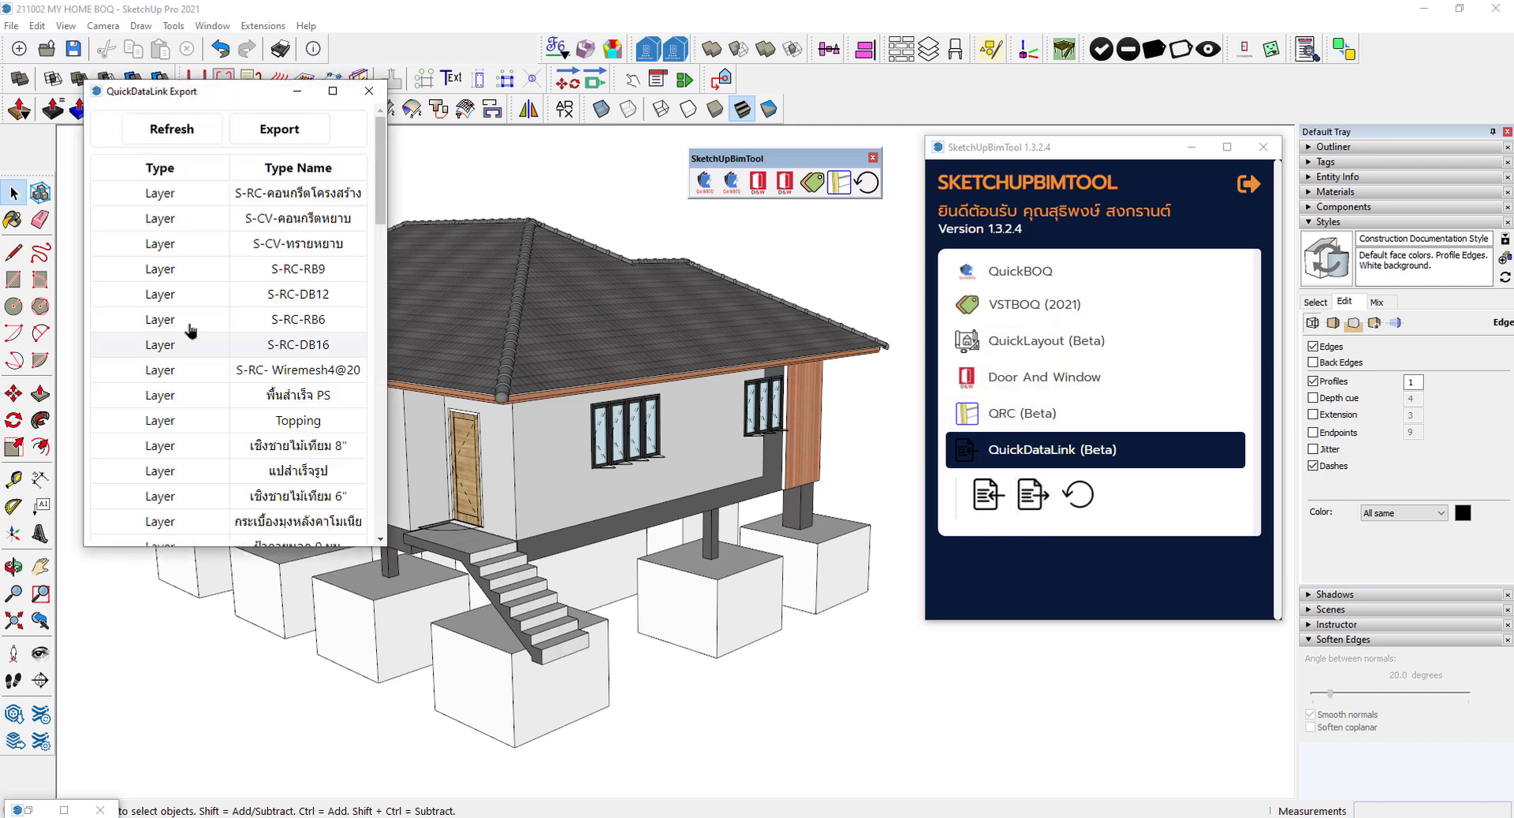
drag(381, 544, 873, 775)
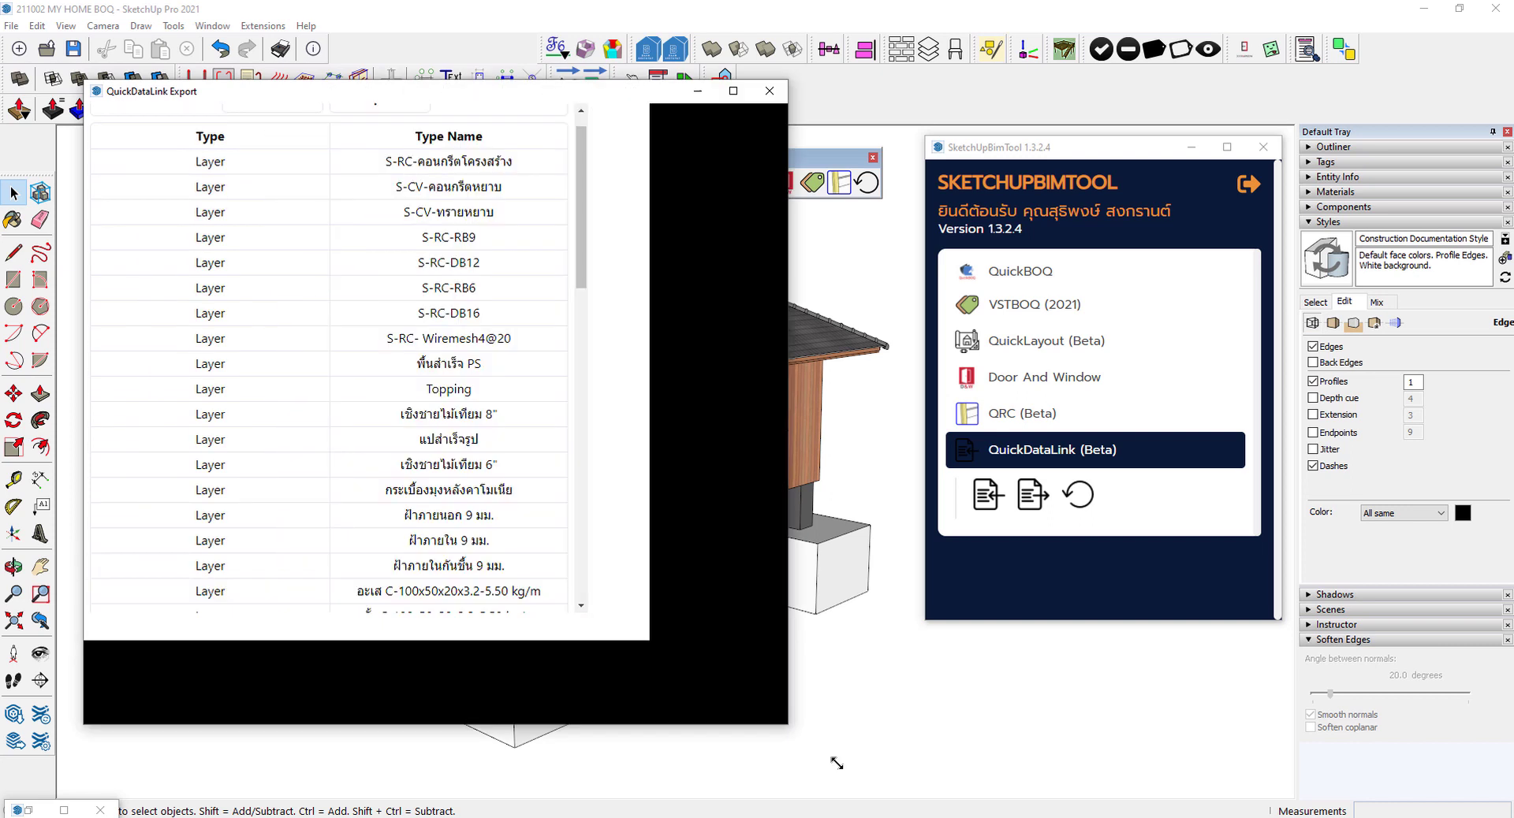
scroll(696, 300, up, 1)
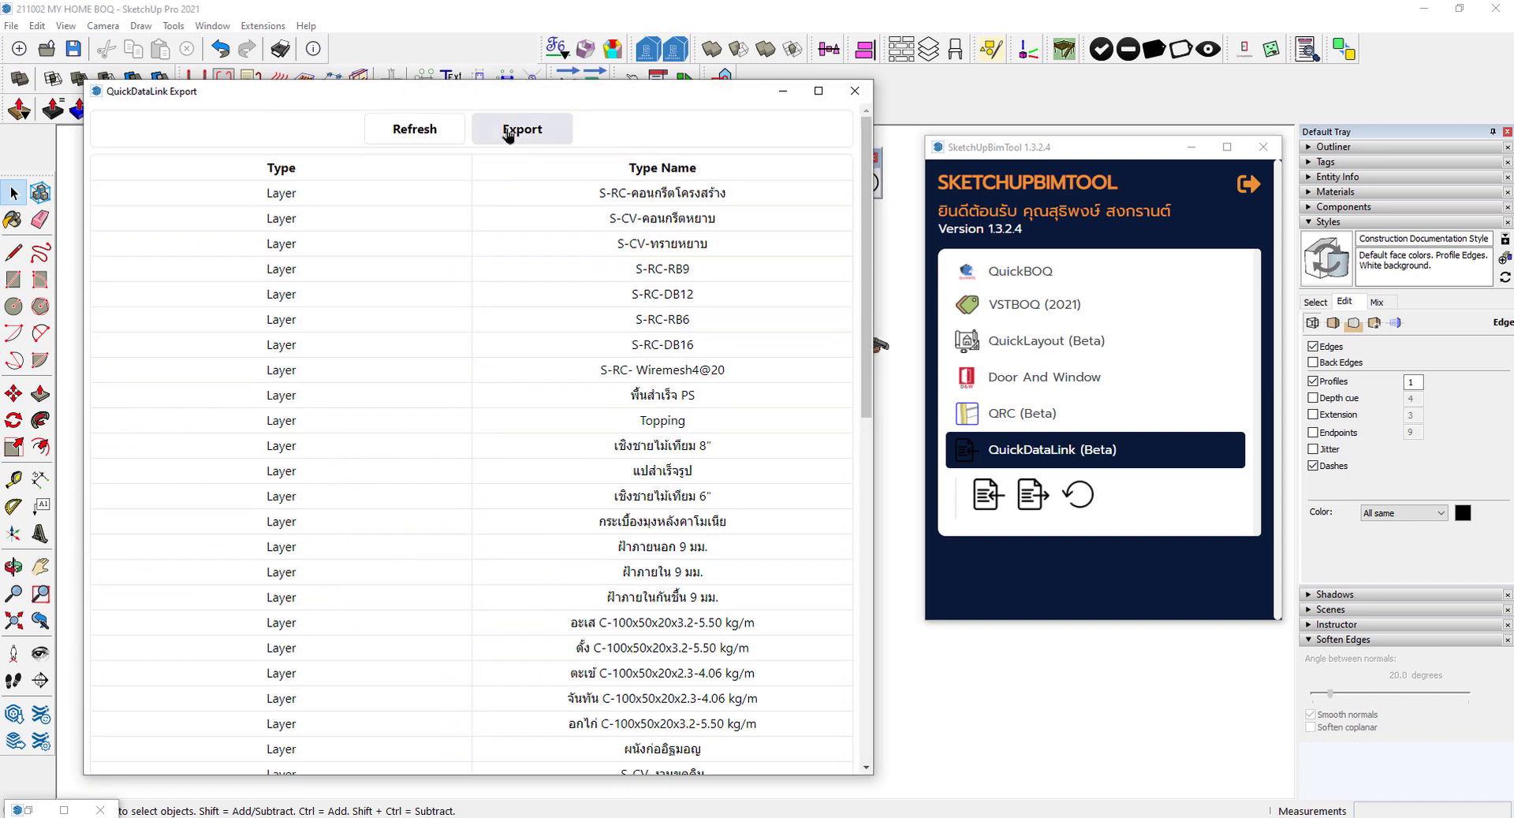
- Export the layer list to a file named LINK DATA
click(513, 134)
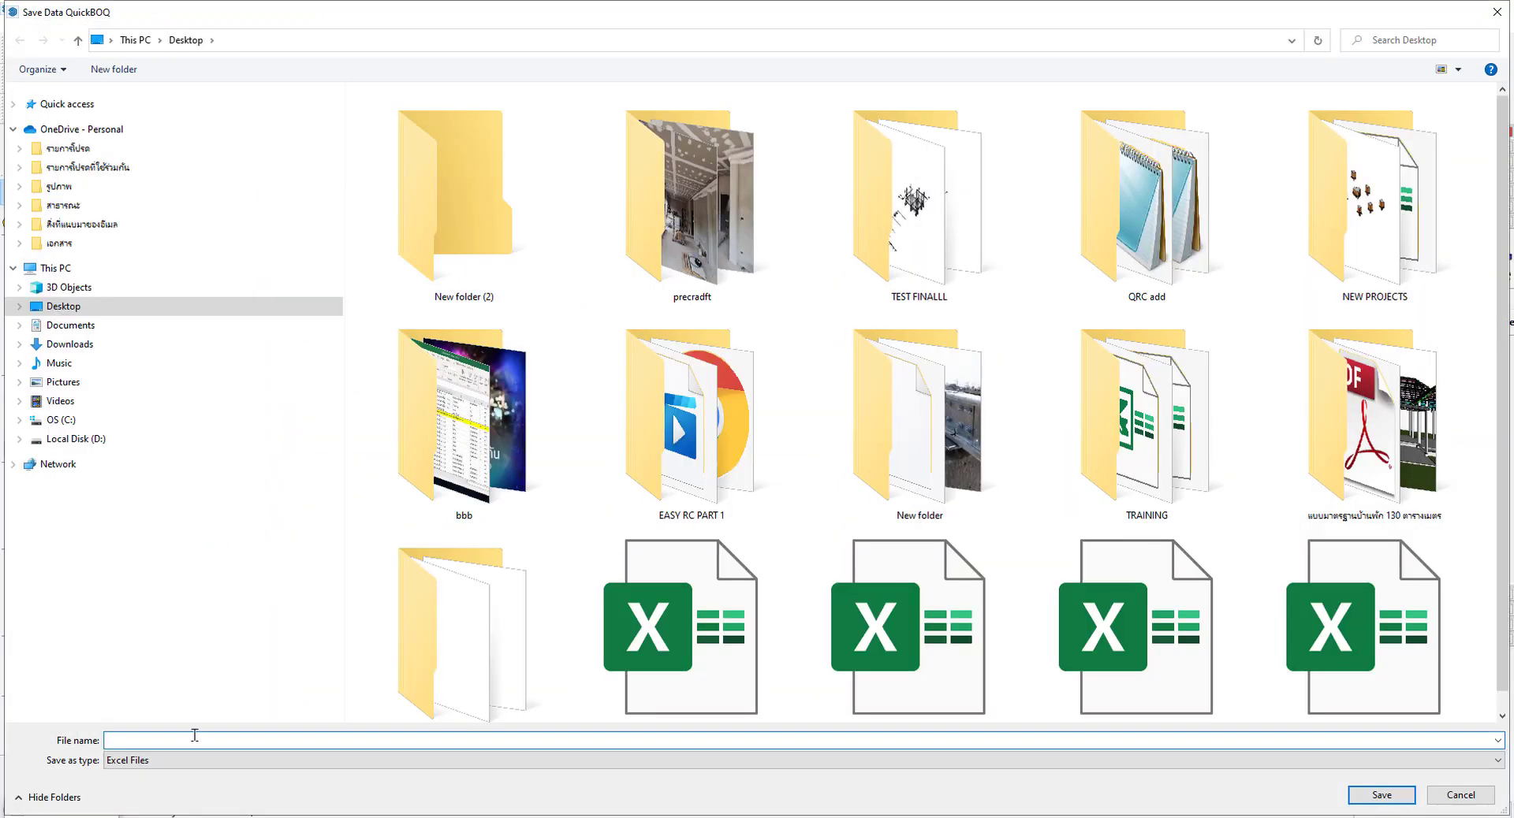
text(LI)
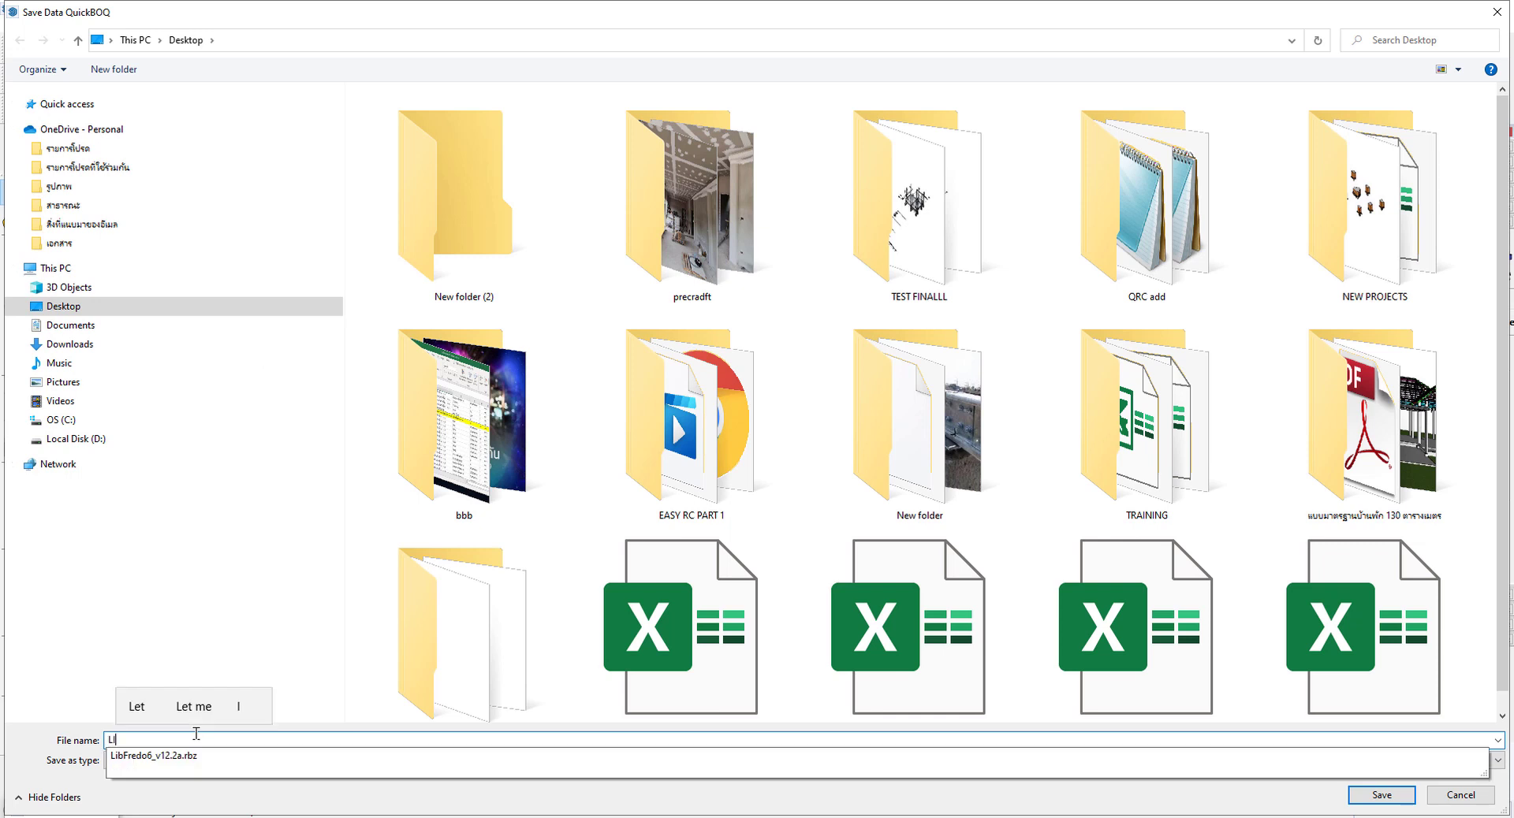
text(NK DATA)
key(Return)
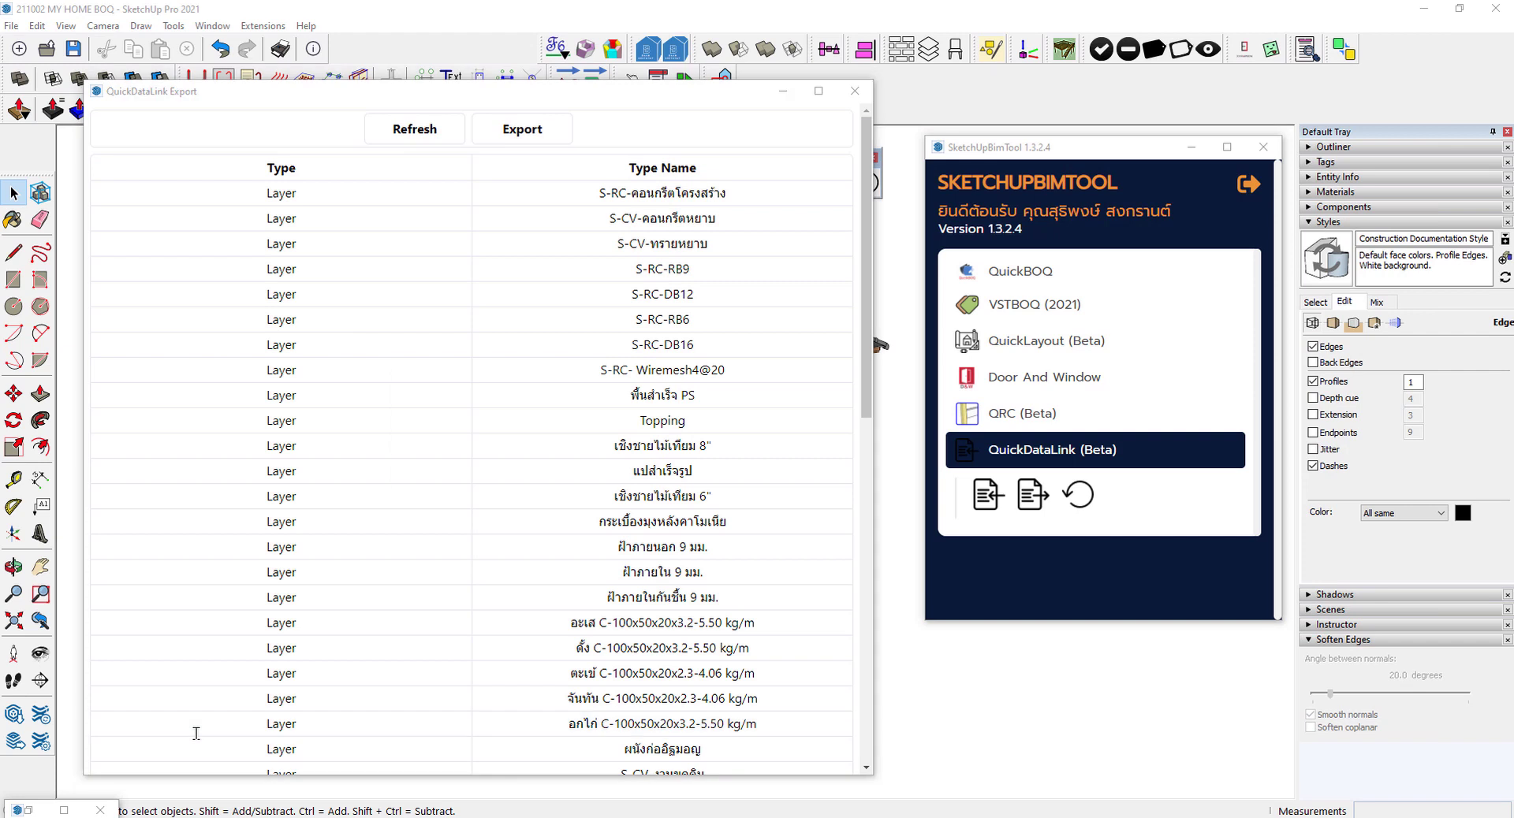
click(513, 472)
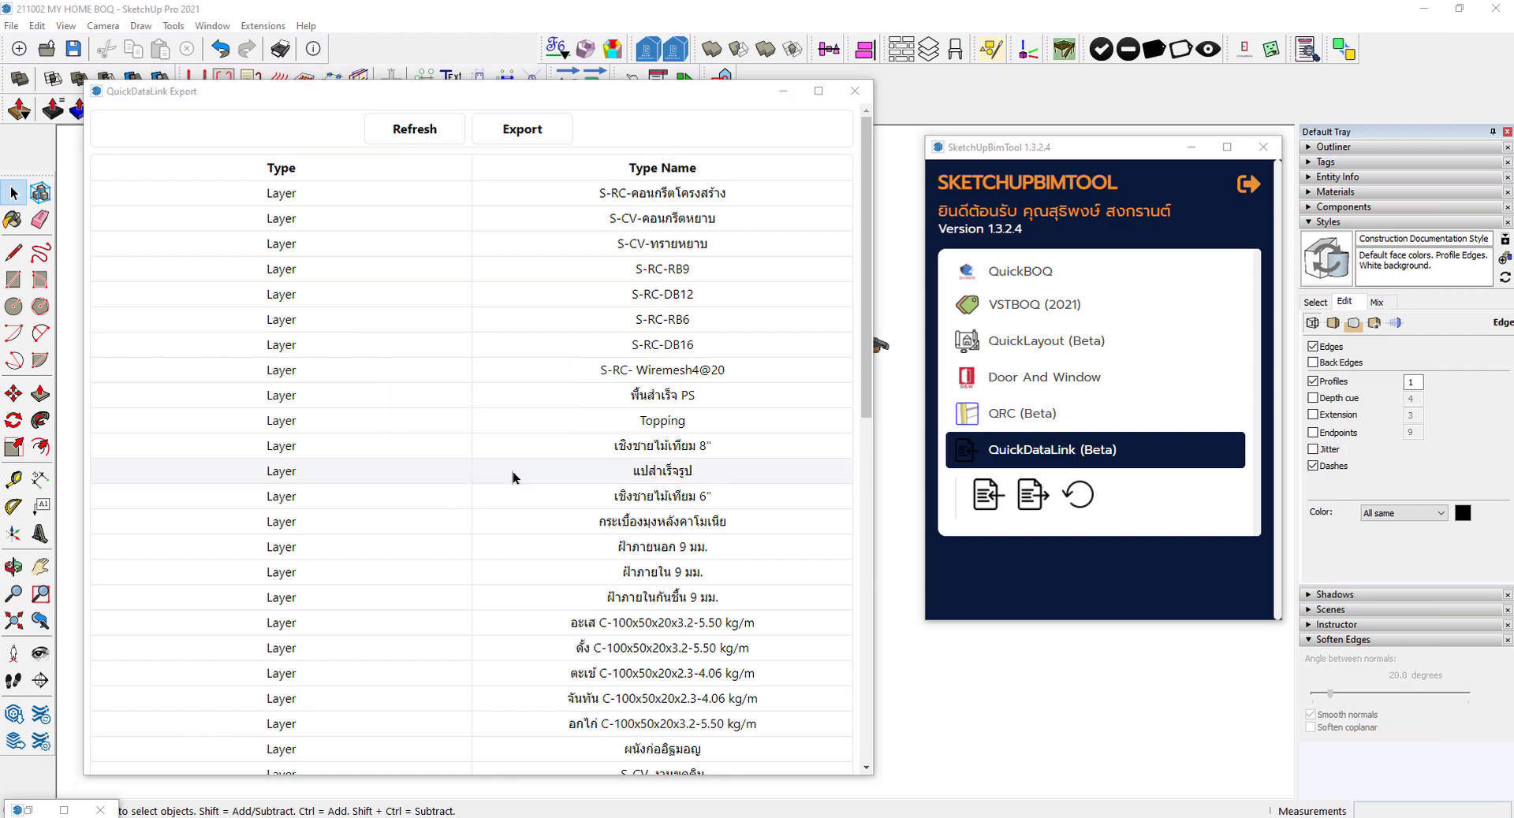
drag(646, 103, 1057, 280)
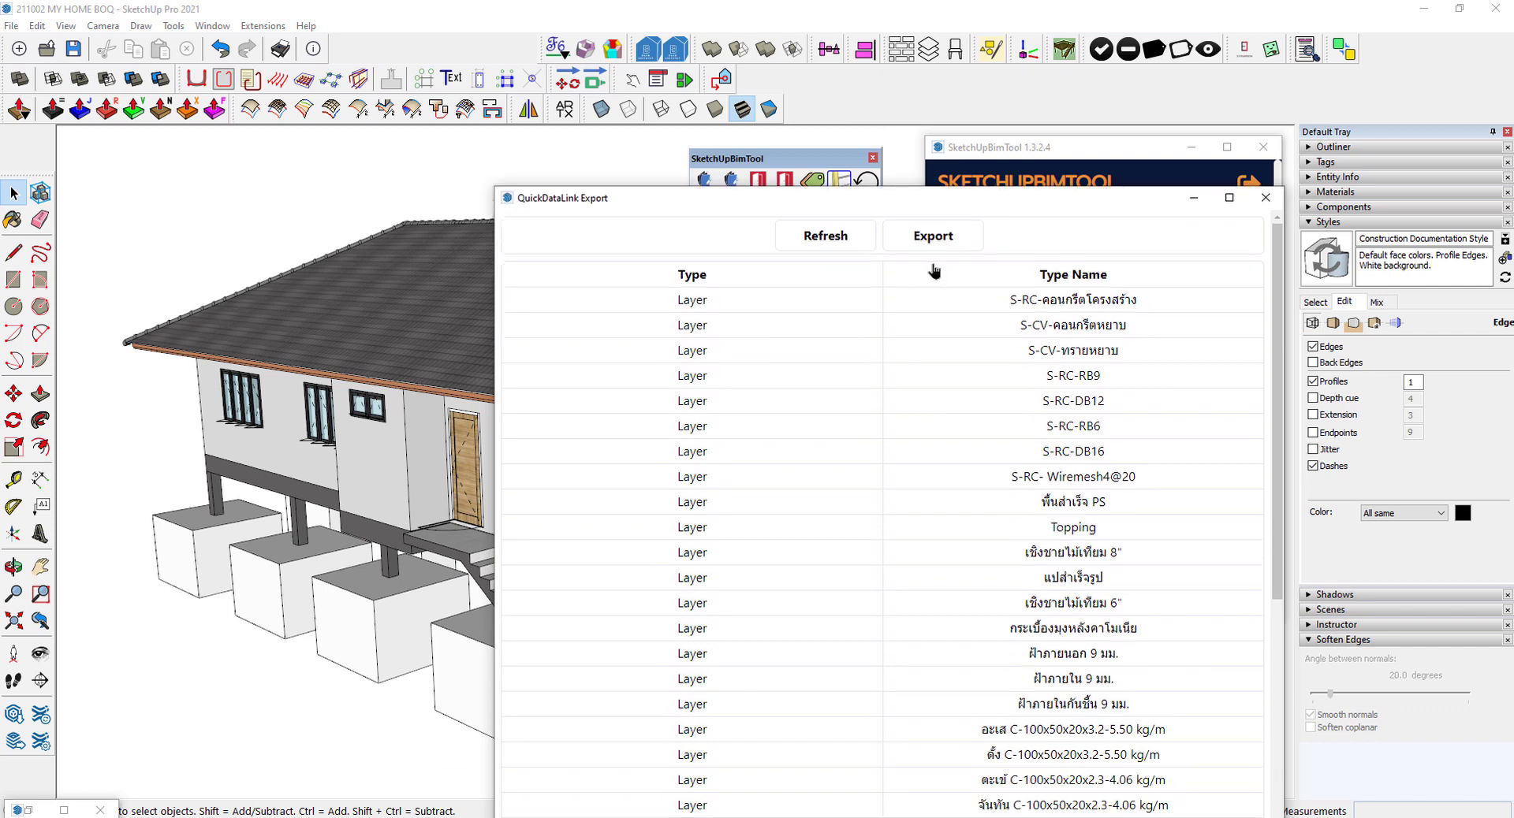
- Open the LINK DATA workbook from the Desktop in Excel
key(super+e)
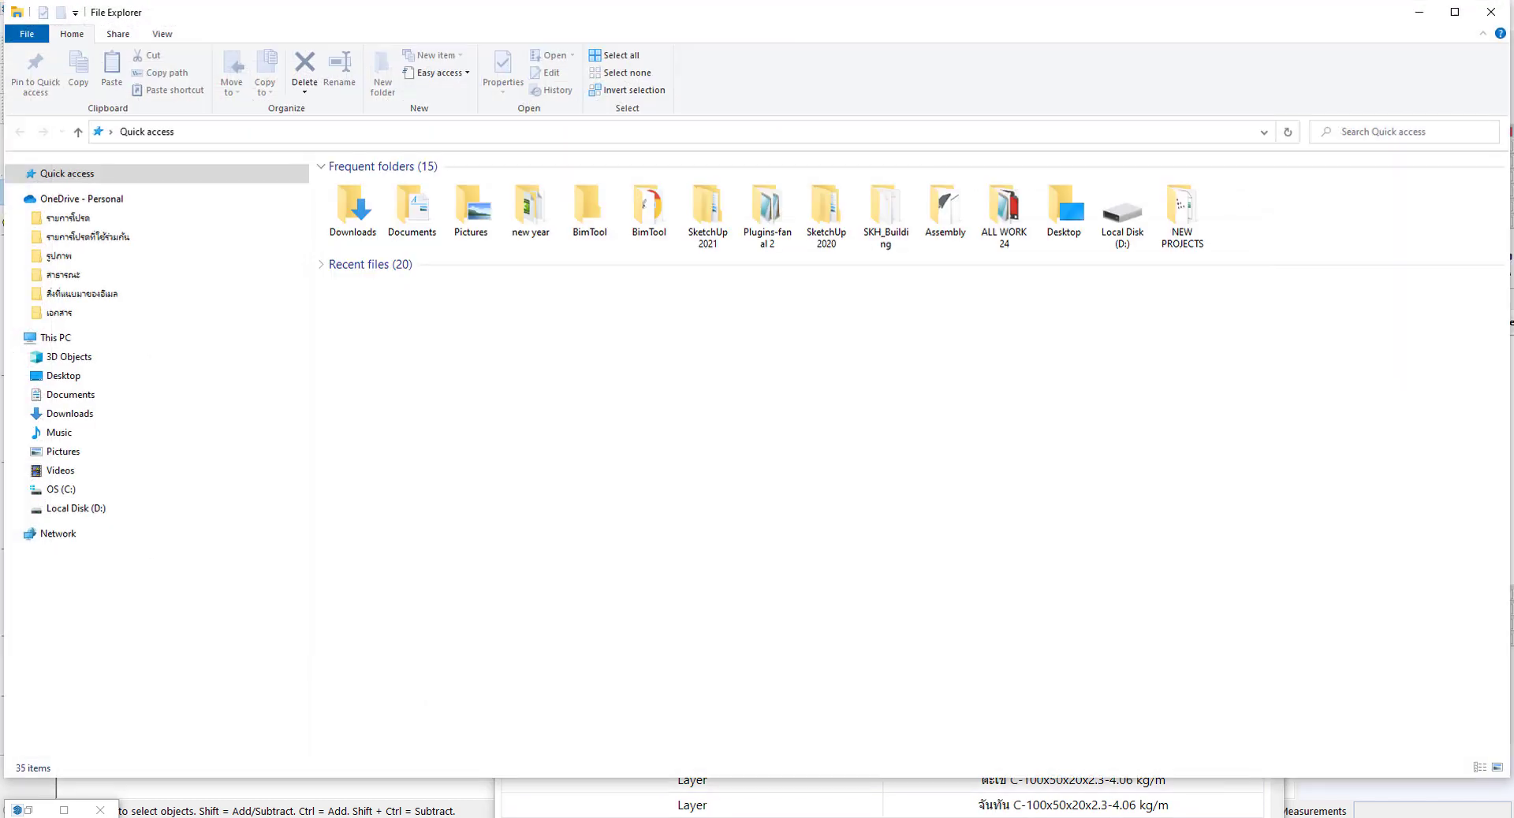
click(60, 376)
scroll(906, 470, down, 5)
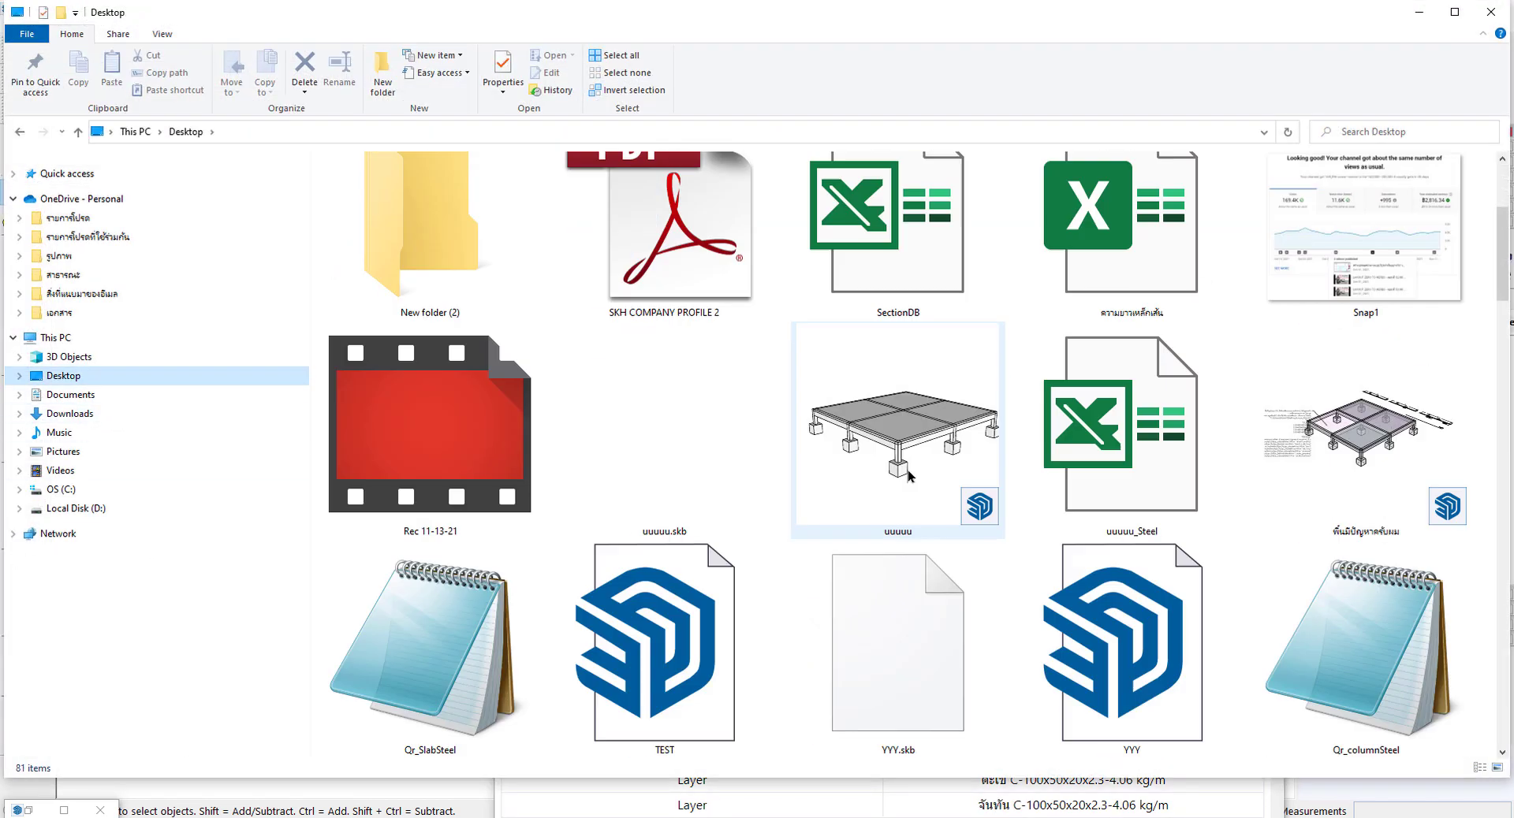
scroll(907, 470, down, 5)
scroll(906, 470, down, 5)
scroll(906, 470, down, 5)
scroll(907, 473, down, 2)
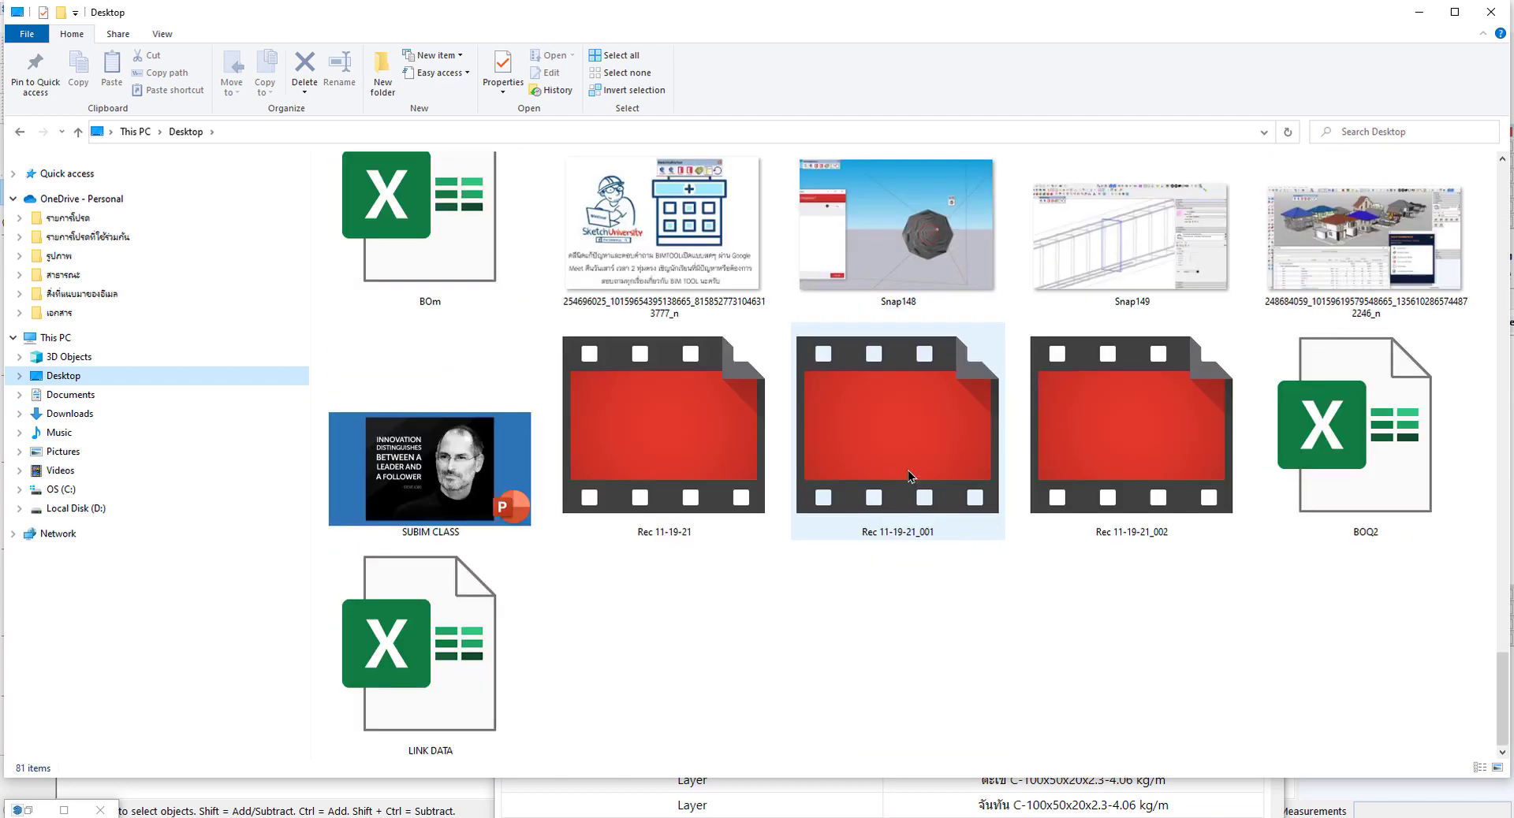
double_click(461, 662)
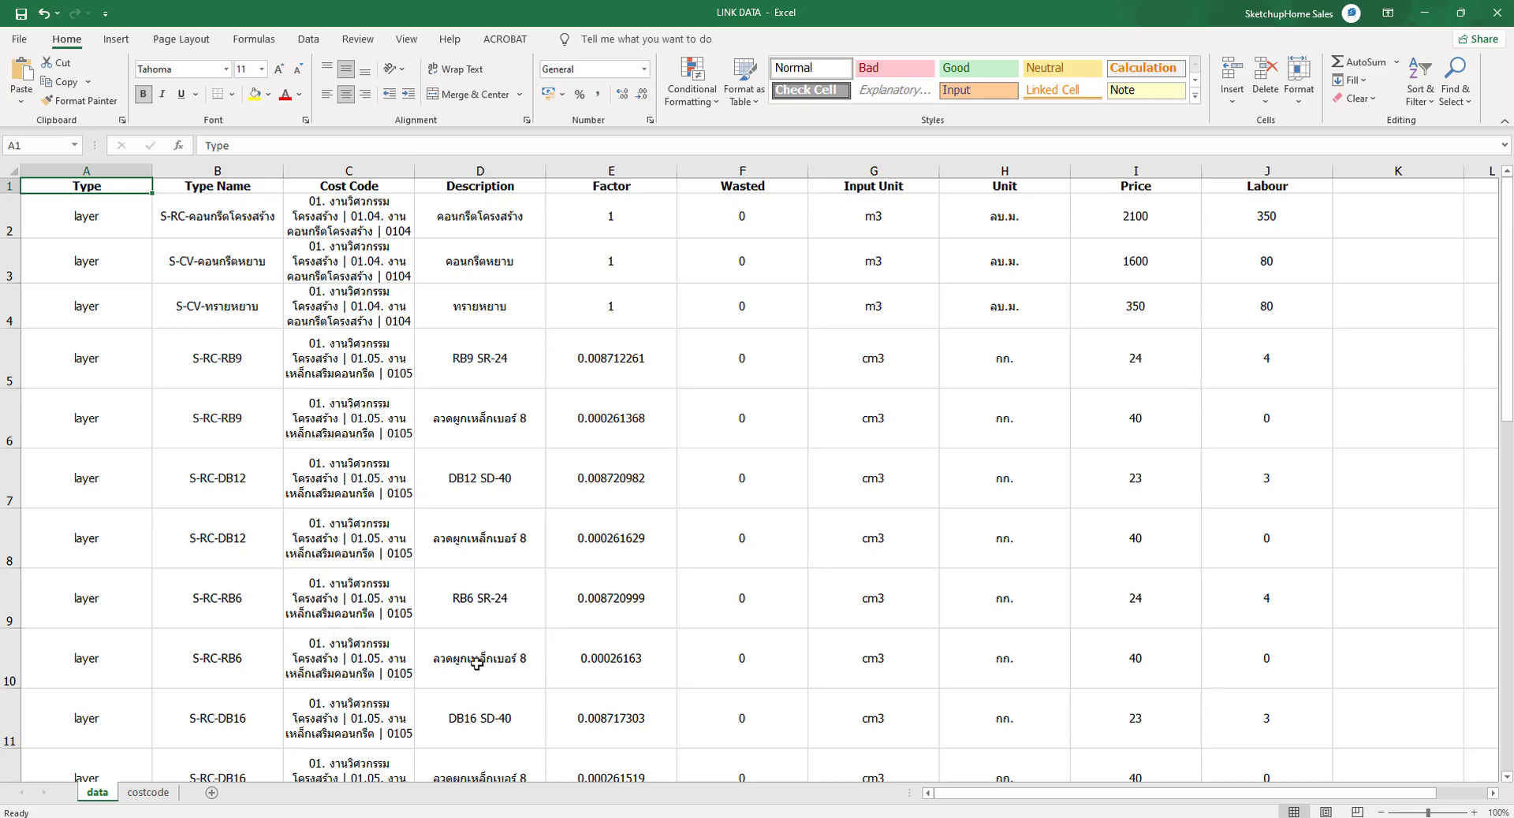
- Autofit all column widths on the LINK DATA data sheet
click(537, 496)
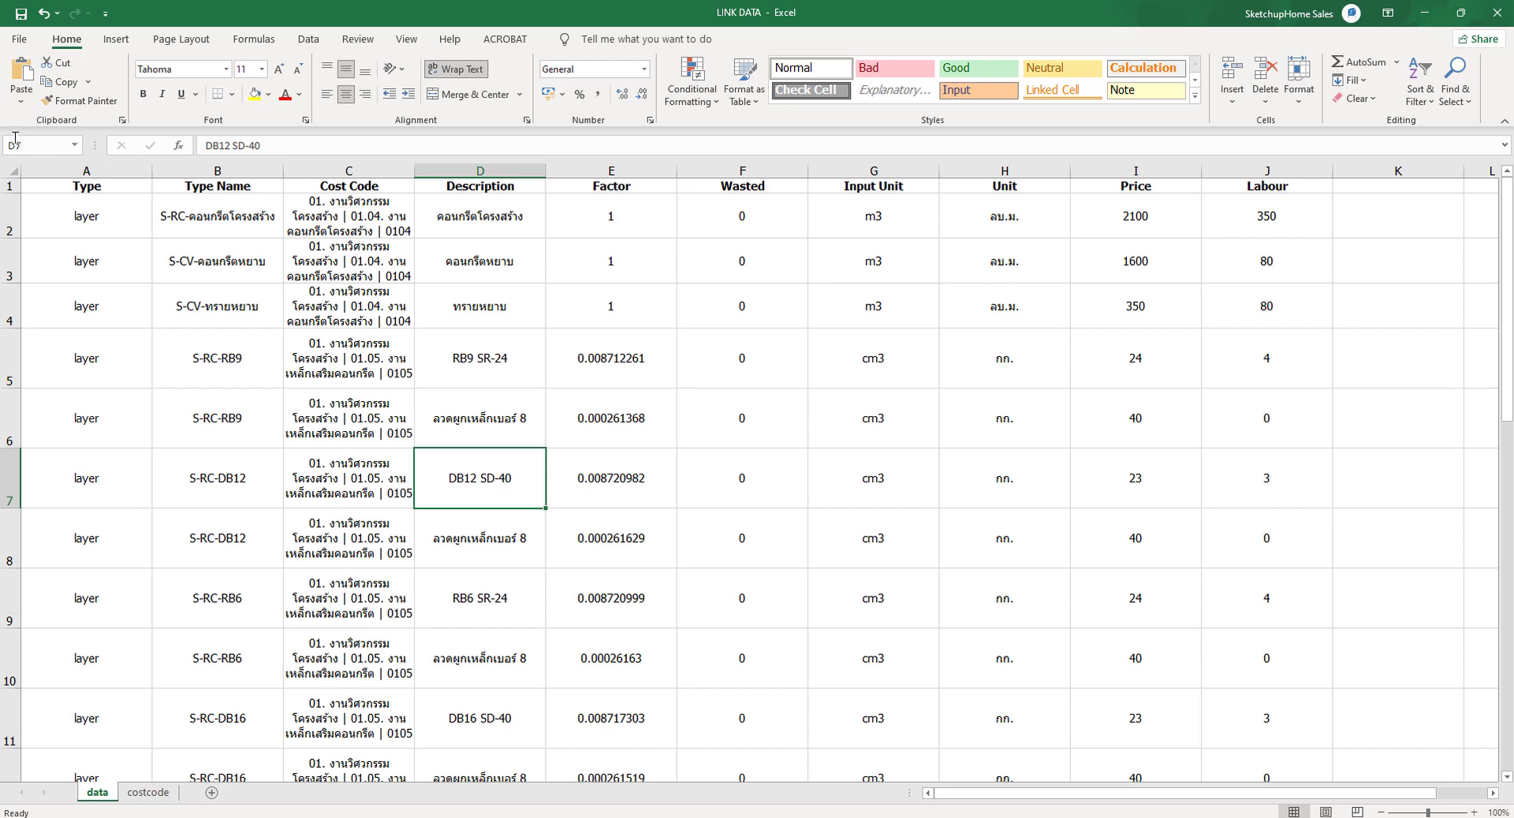
click(10, 167)
double_click(153, 169)
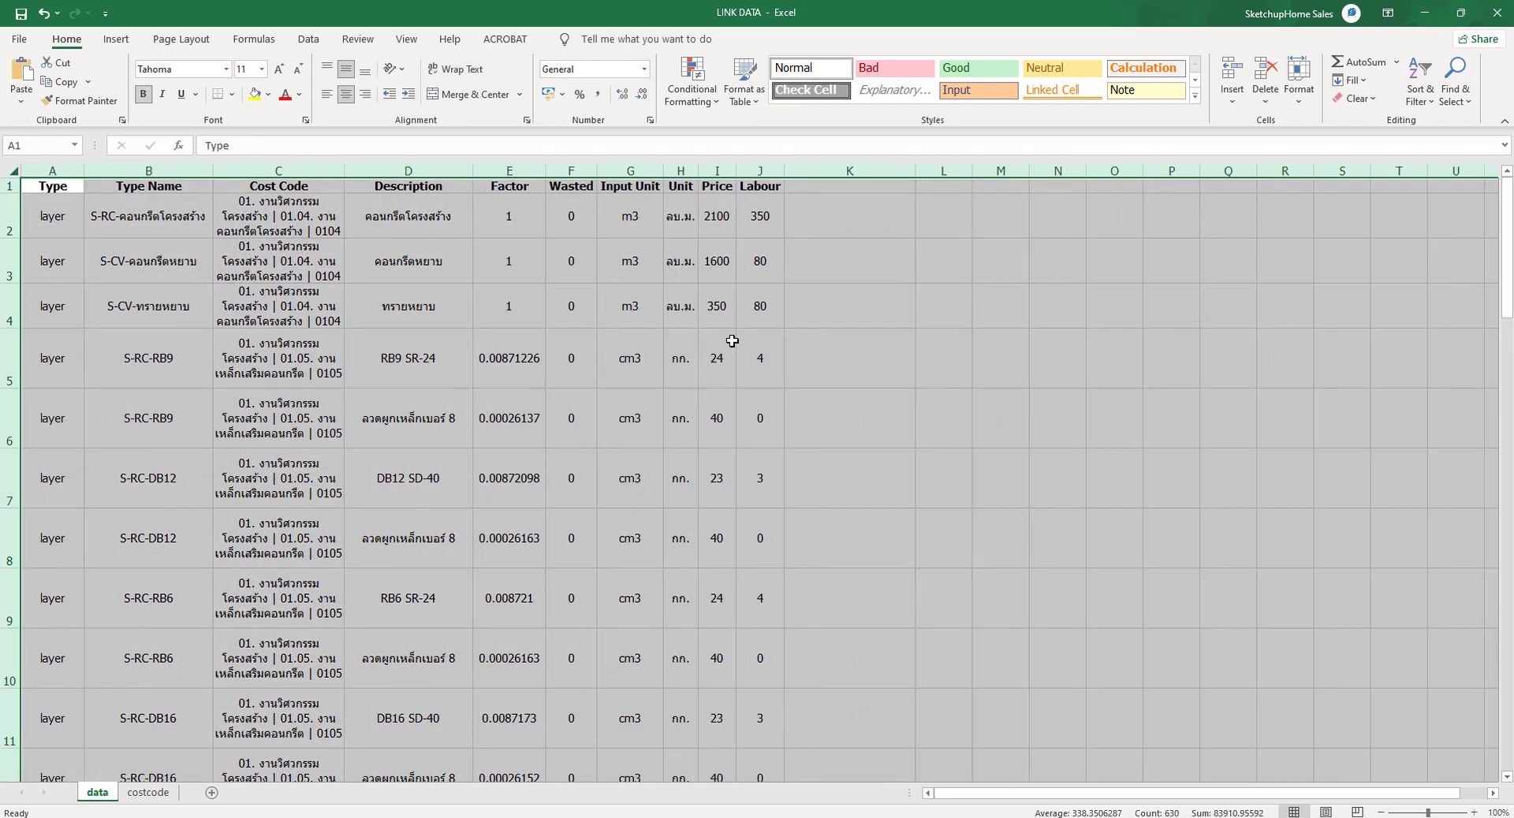
click(685, 381)
- Change the first two prices from 2100 to 2500 and from 1600 to 2000
click(726, 218)
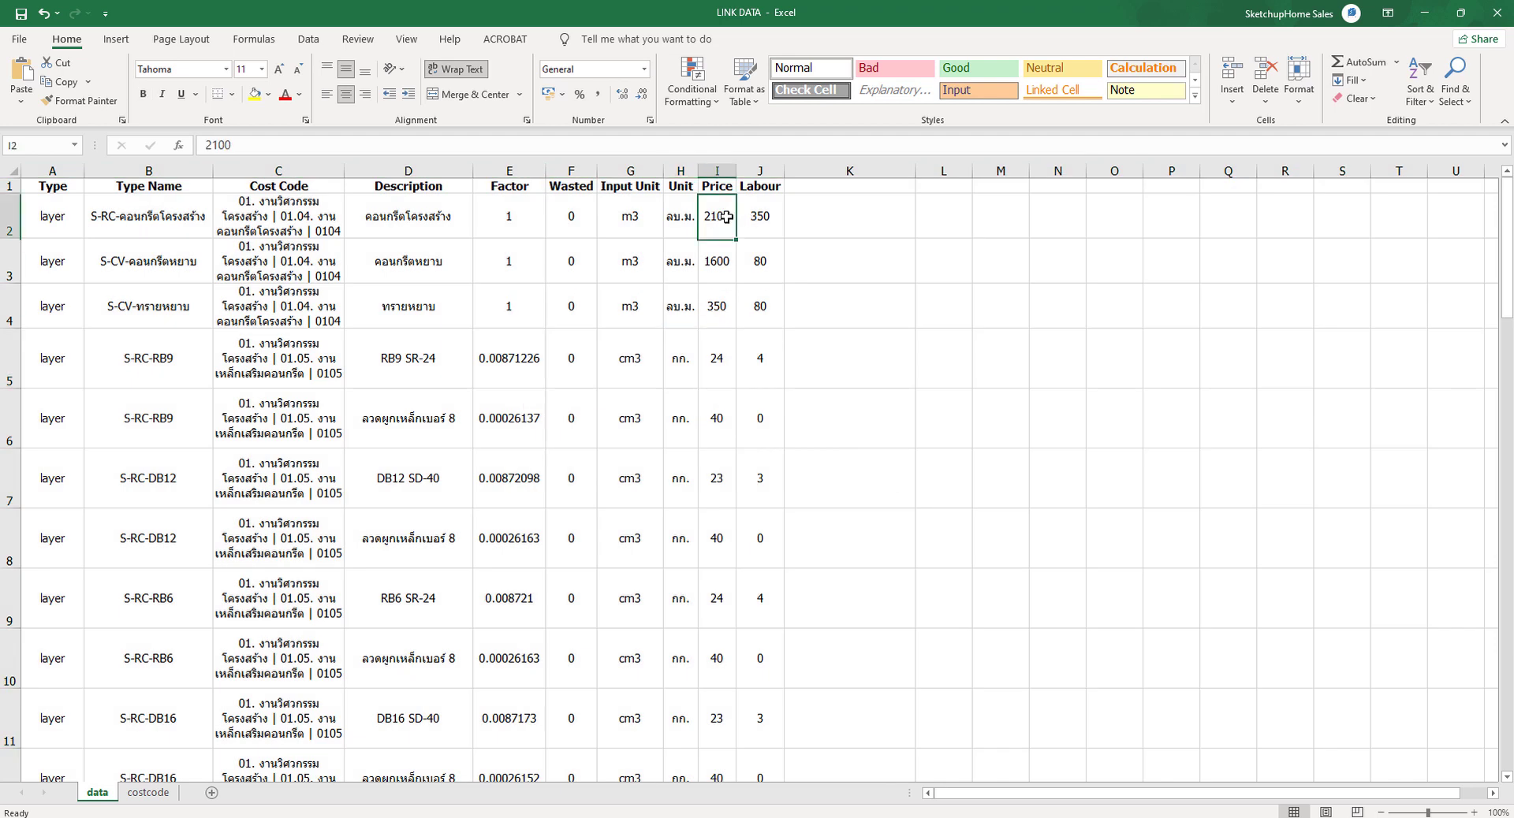
text(25)
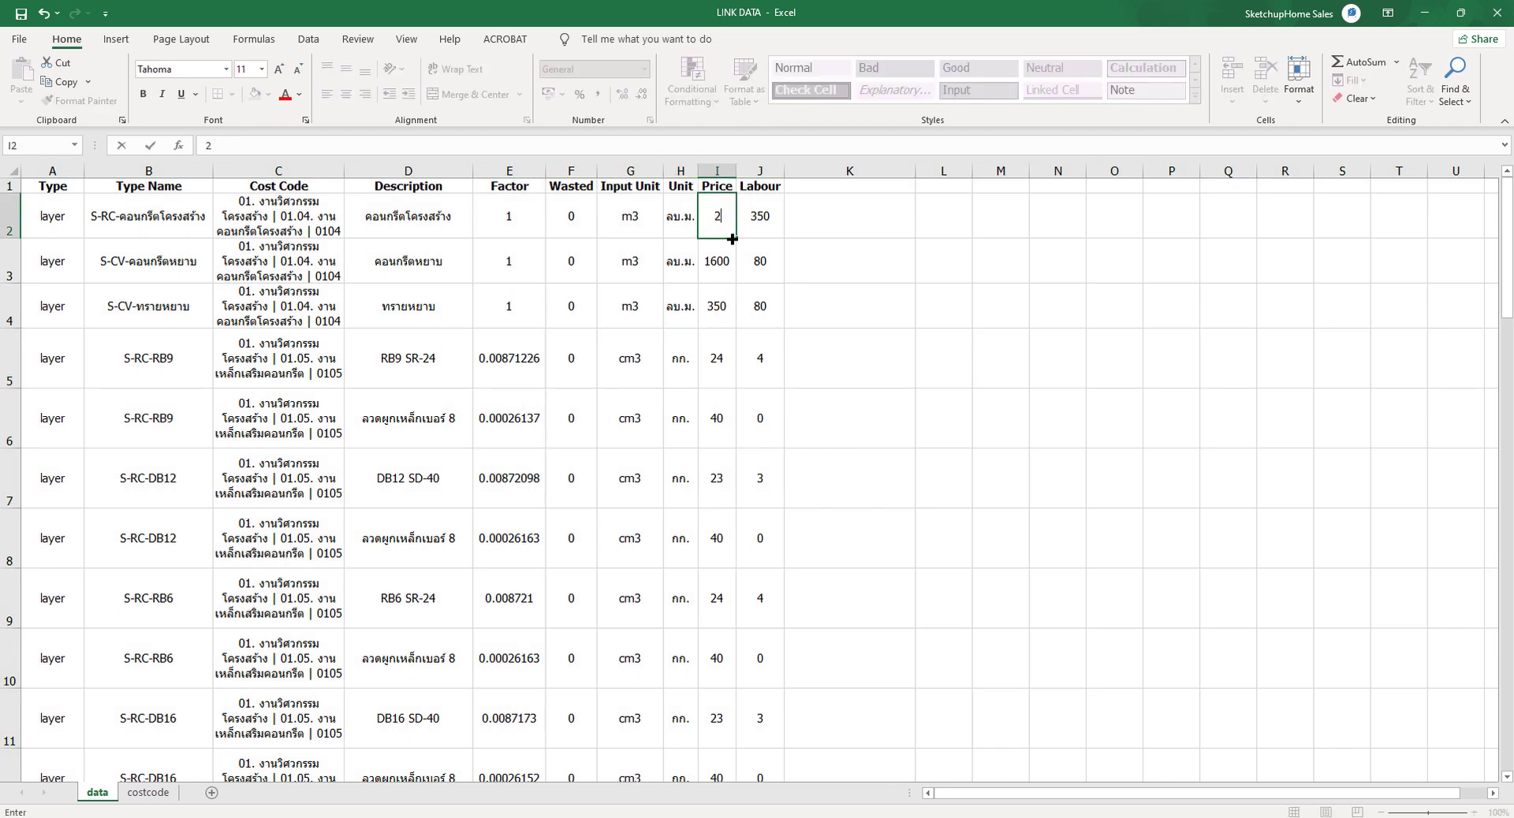
text(00)
click(822, 272)
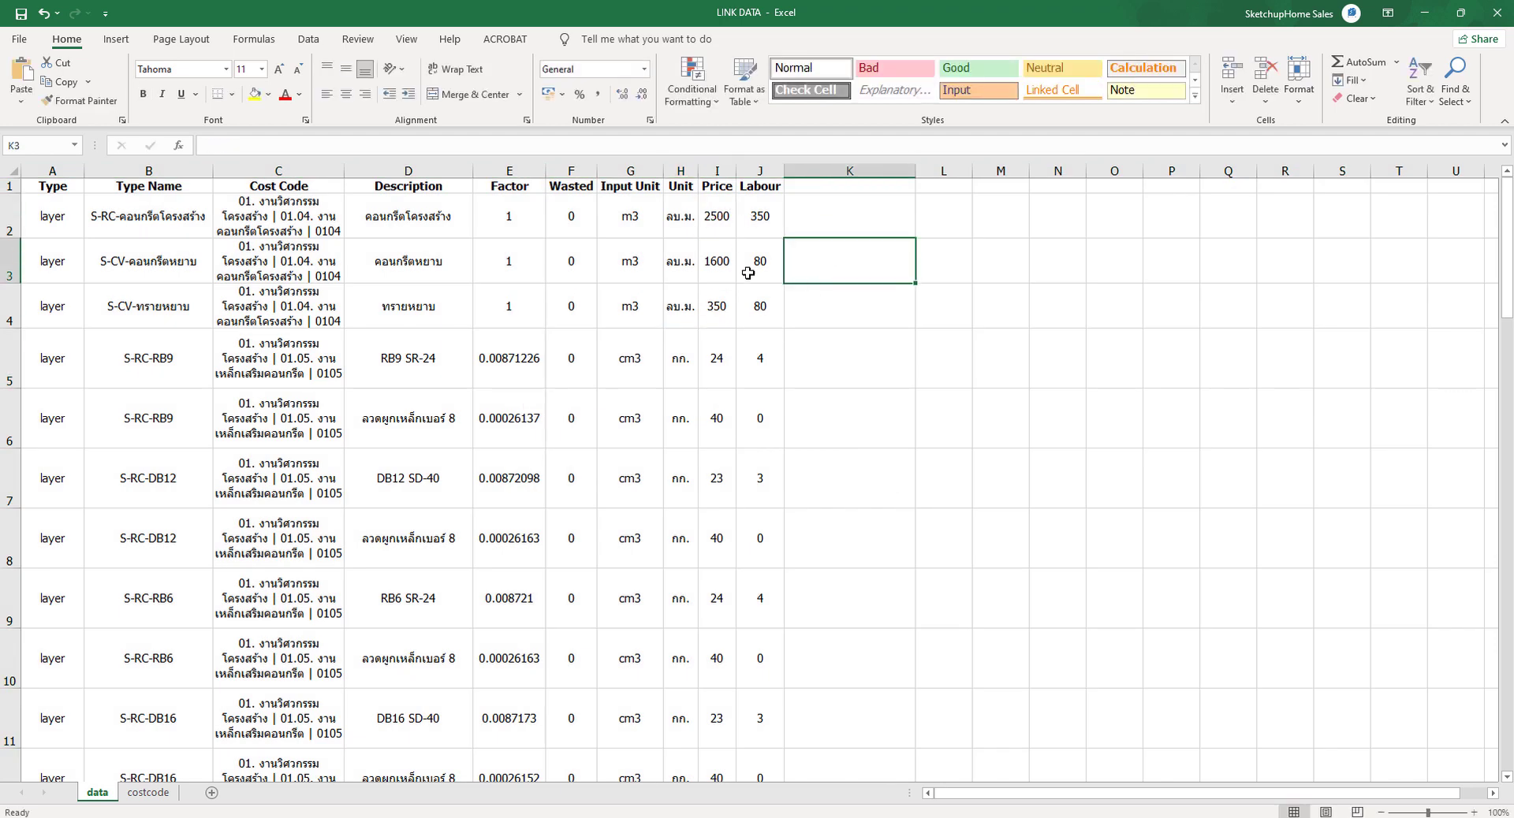
click(706, 268)
text(1)
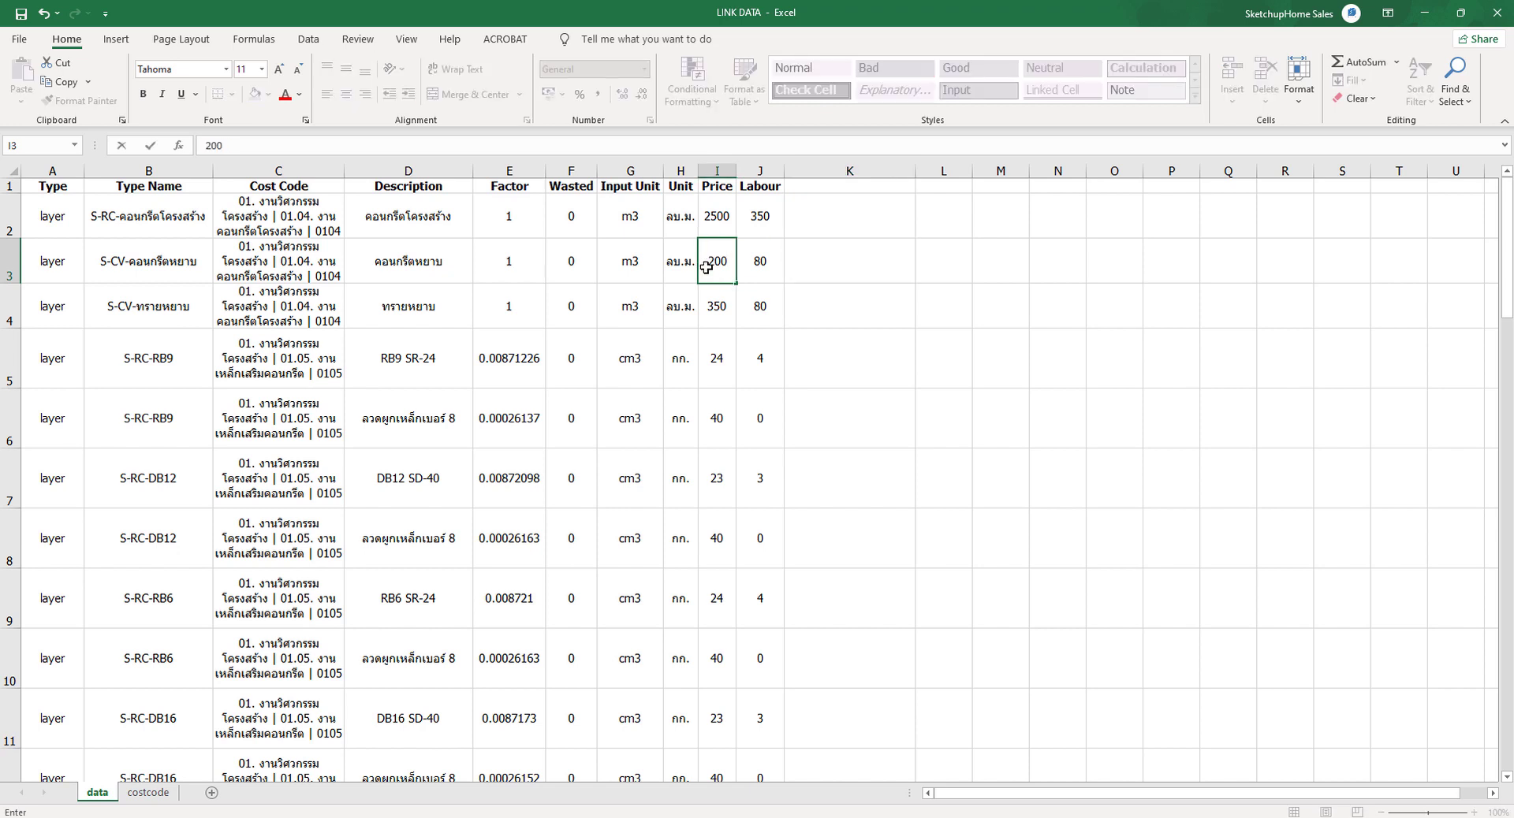
text(0)
key(Return)
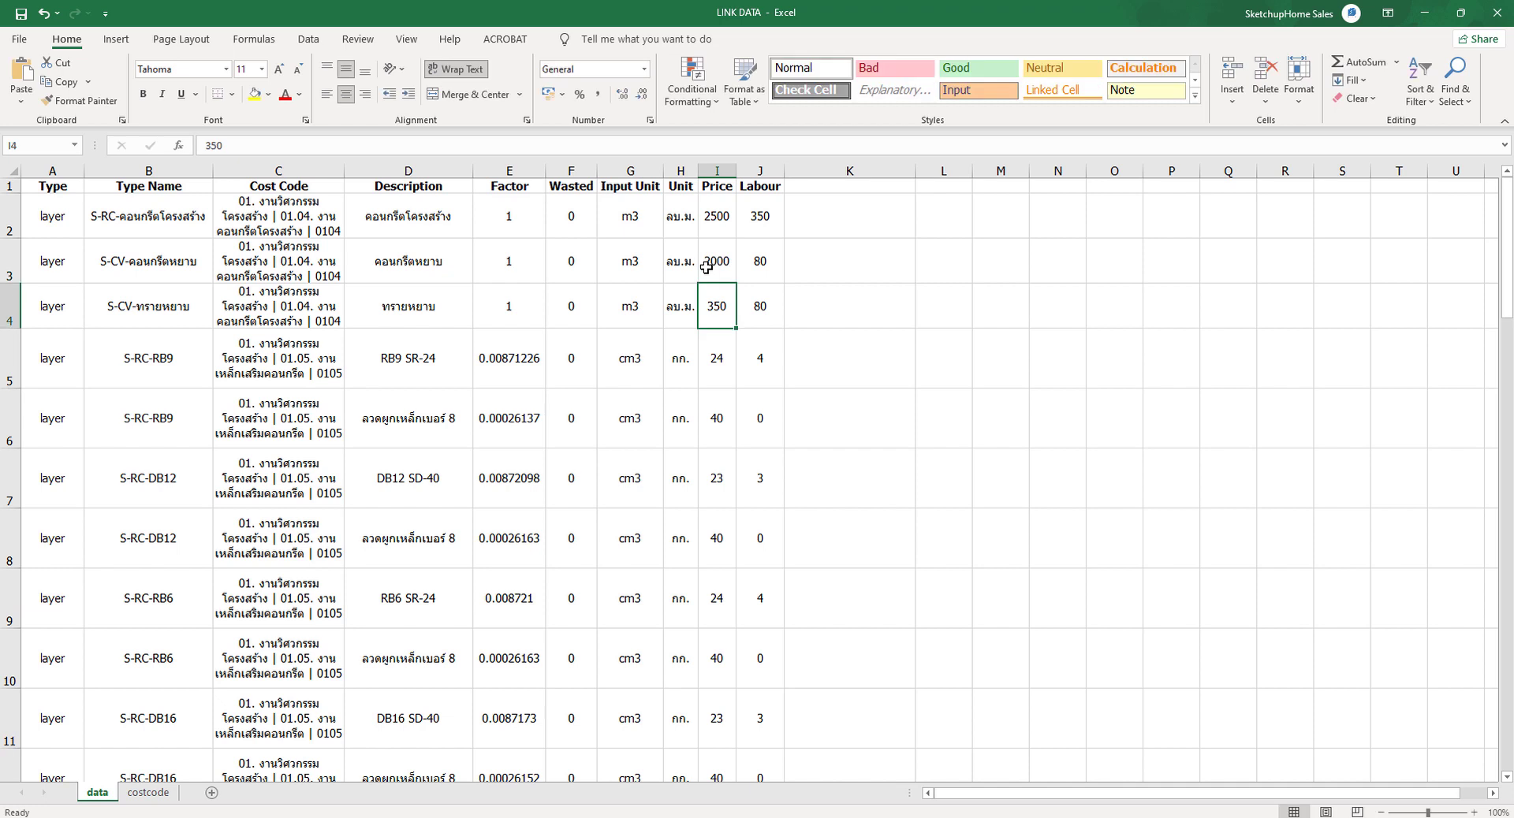
- Set the first three Wasted values to 10
click(573, 219)
text(10)
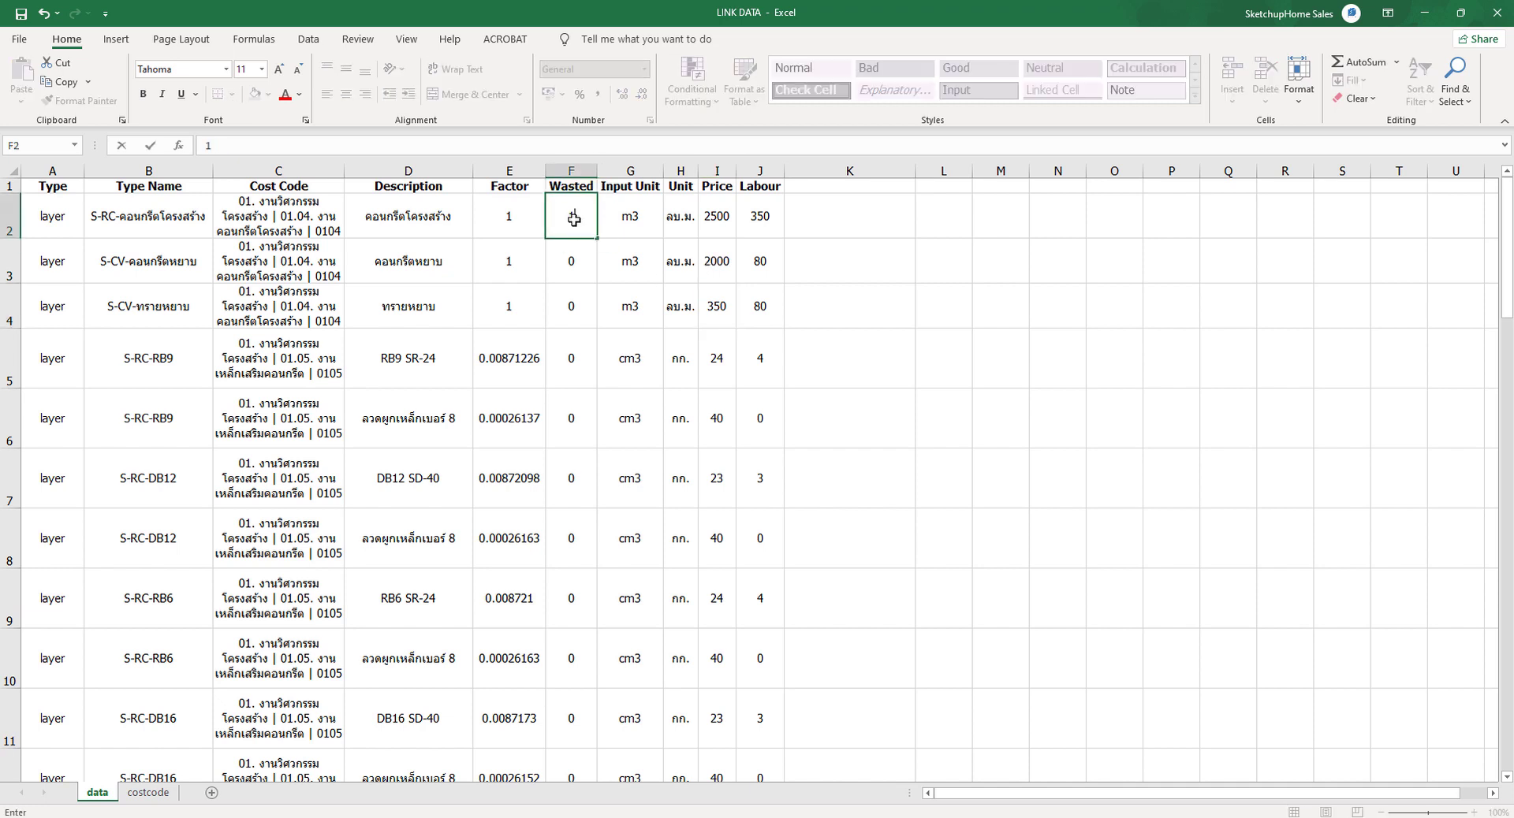
click(573, 256)
text(10)
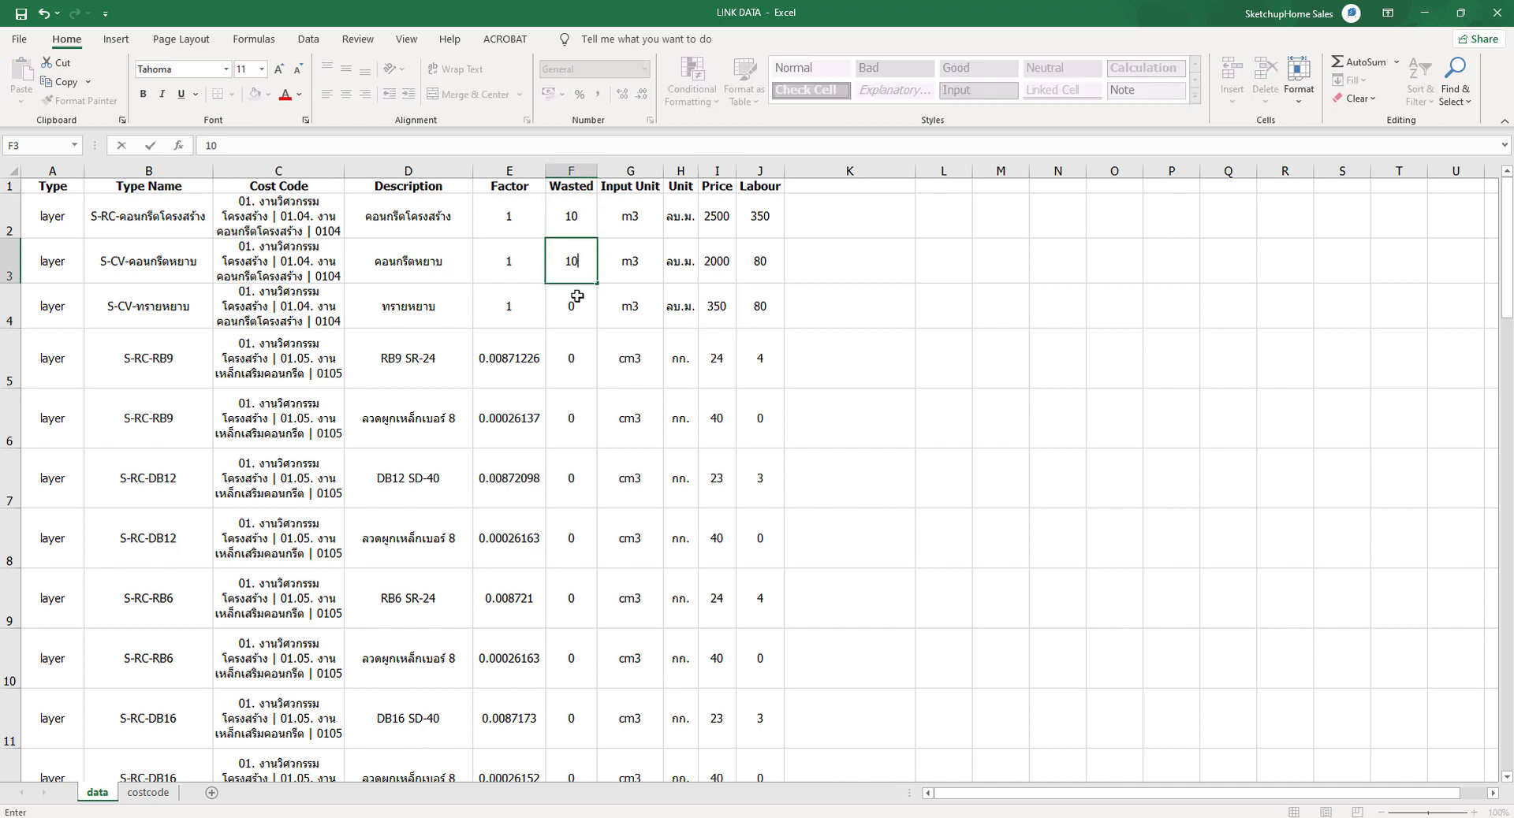
click(579, 303)
text(10)
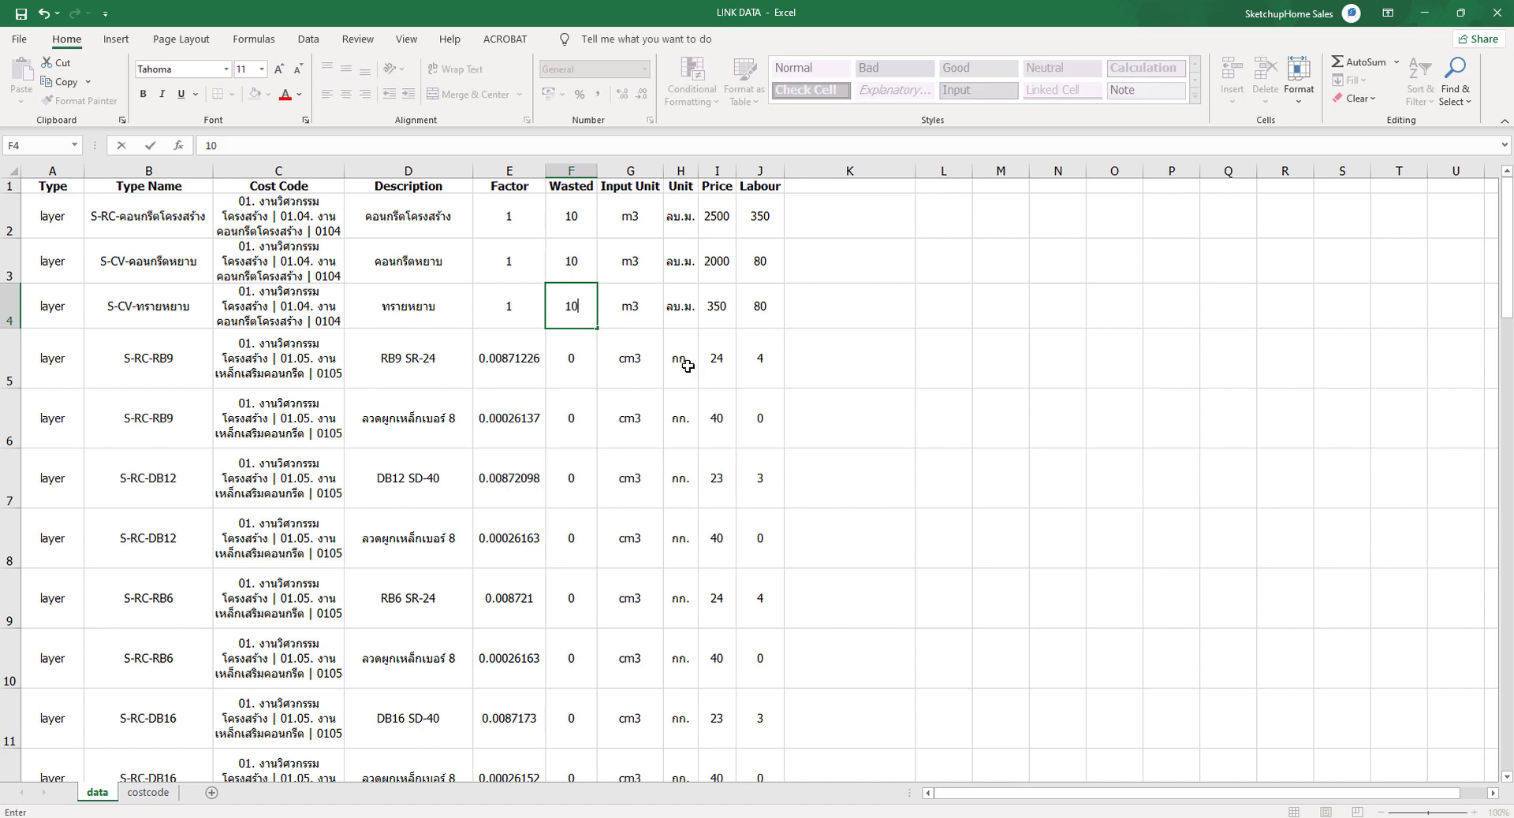
click(722, 369)
- Change the row 57 price from 250 to 1000
scroll(656, 481, down, 2)
scroll(656, 481, down, 2)
scroll(656, 481, down, 2)
scroll(655, 481, down, 1)
scroll(656, 481, down, 1)
scroll(656, 481, down, 1)
scroll(656, 480, down, 1)
scroll(656, 481, down, 1)
scroll(655, 481, down, 2)
scroll(656, 480, down, 1)
scroll(656, 481, down, 2)
scroll(656, 481, down, 1)
scroll(656, 481, down, 1)
scroll(656, 481, down, 1)
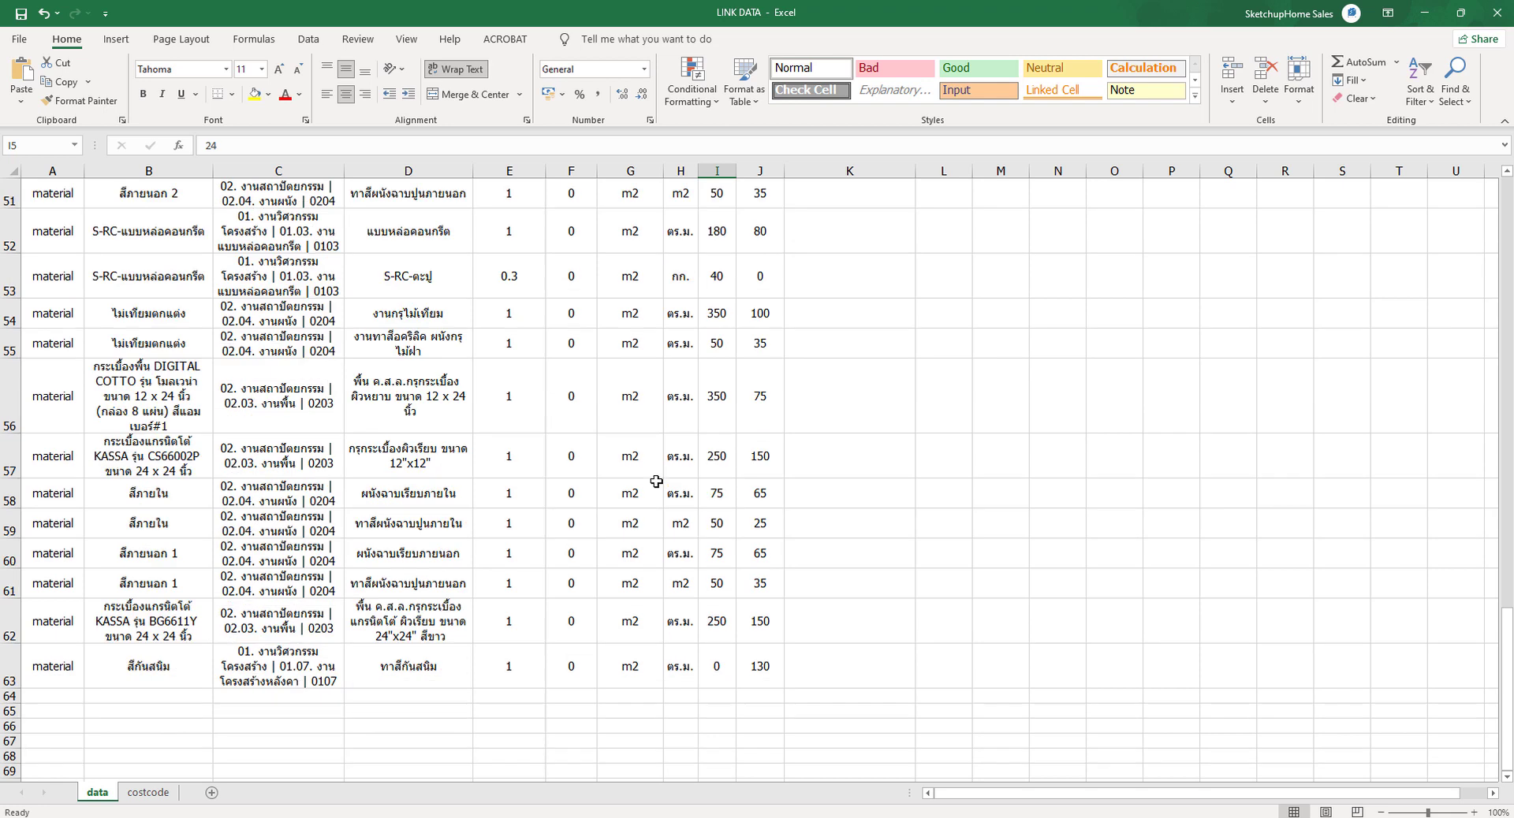
click(720, 458)
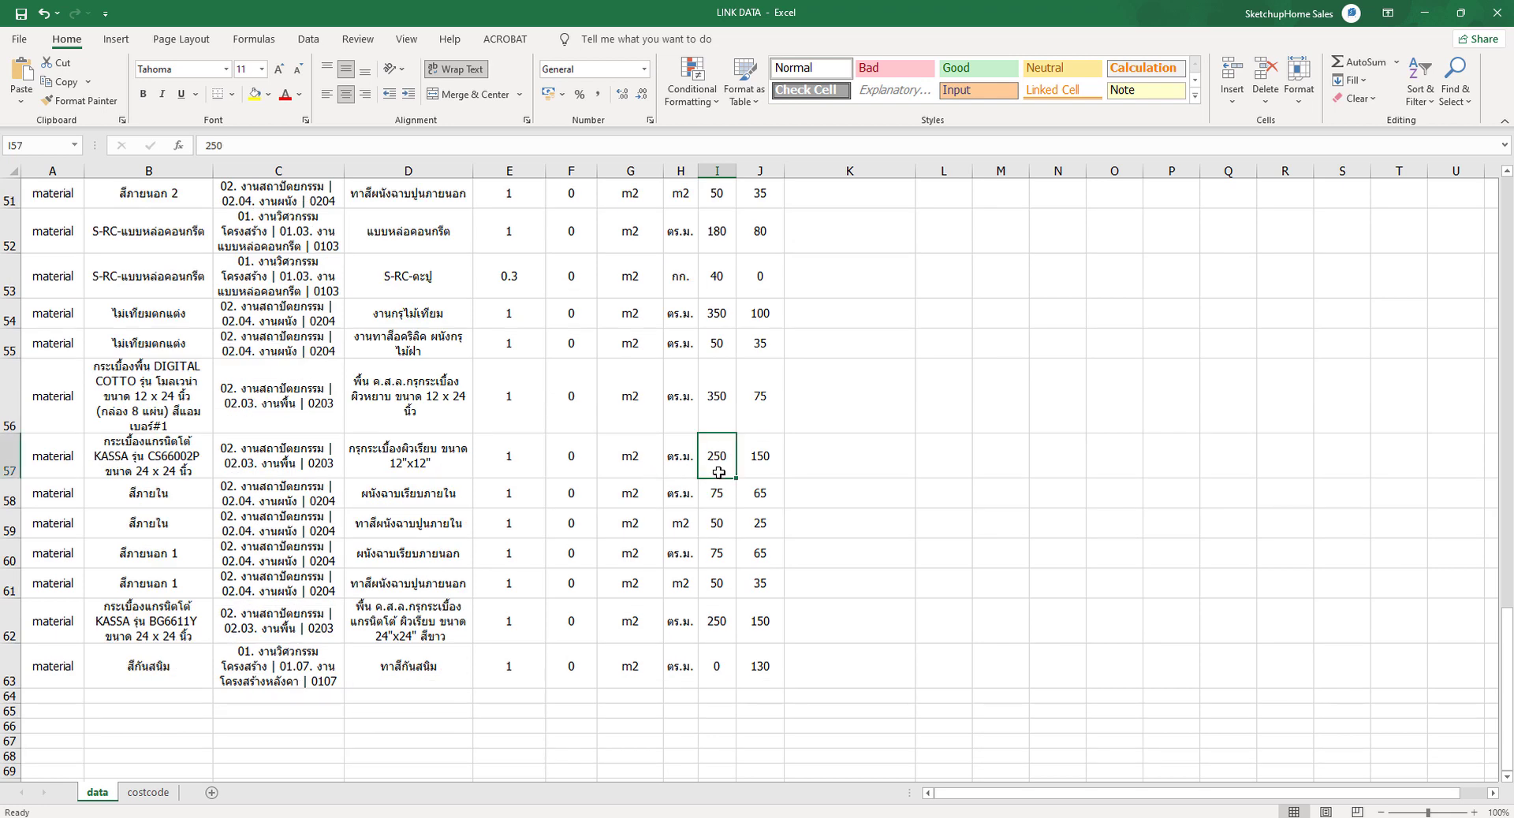
text(10)
click(848, 482)
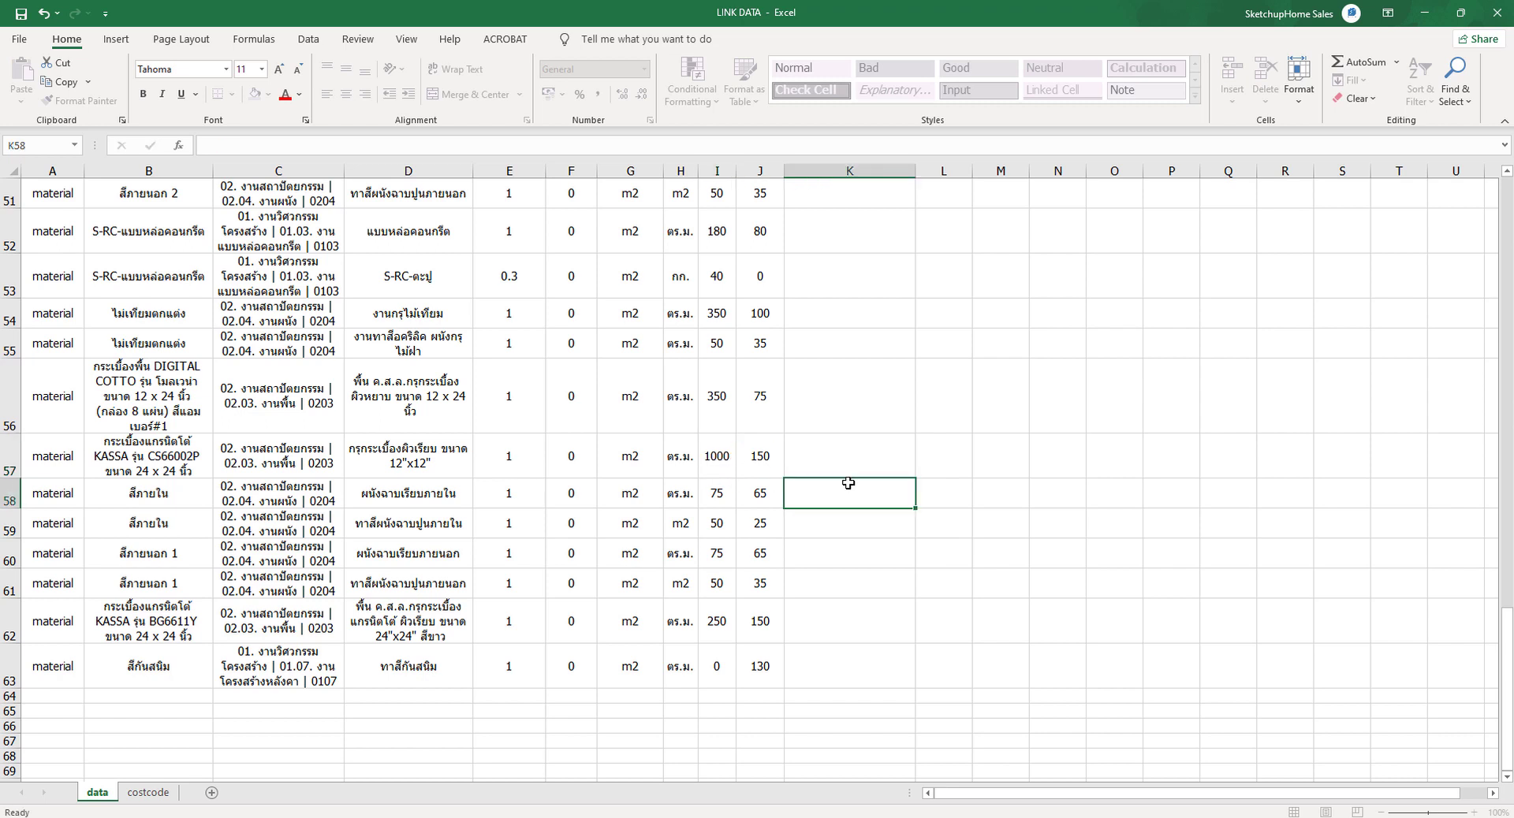
- Enter 1200 as the BG6611Y price in cell I62
click(711, 620)
text(1200)
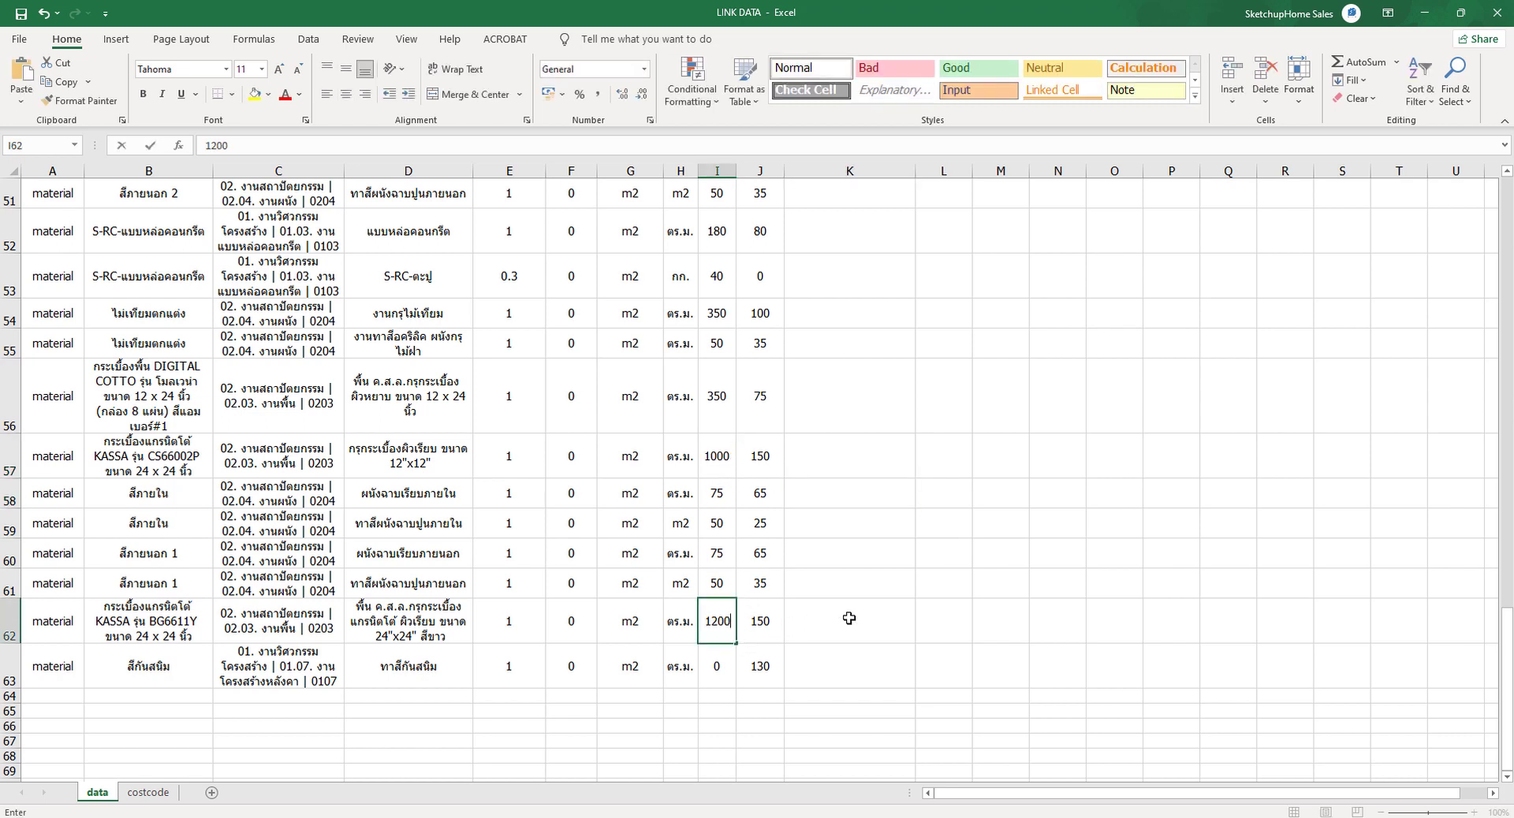
click(848, 618)
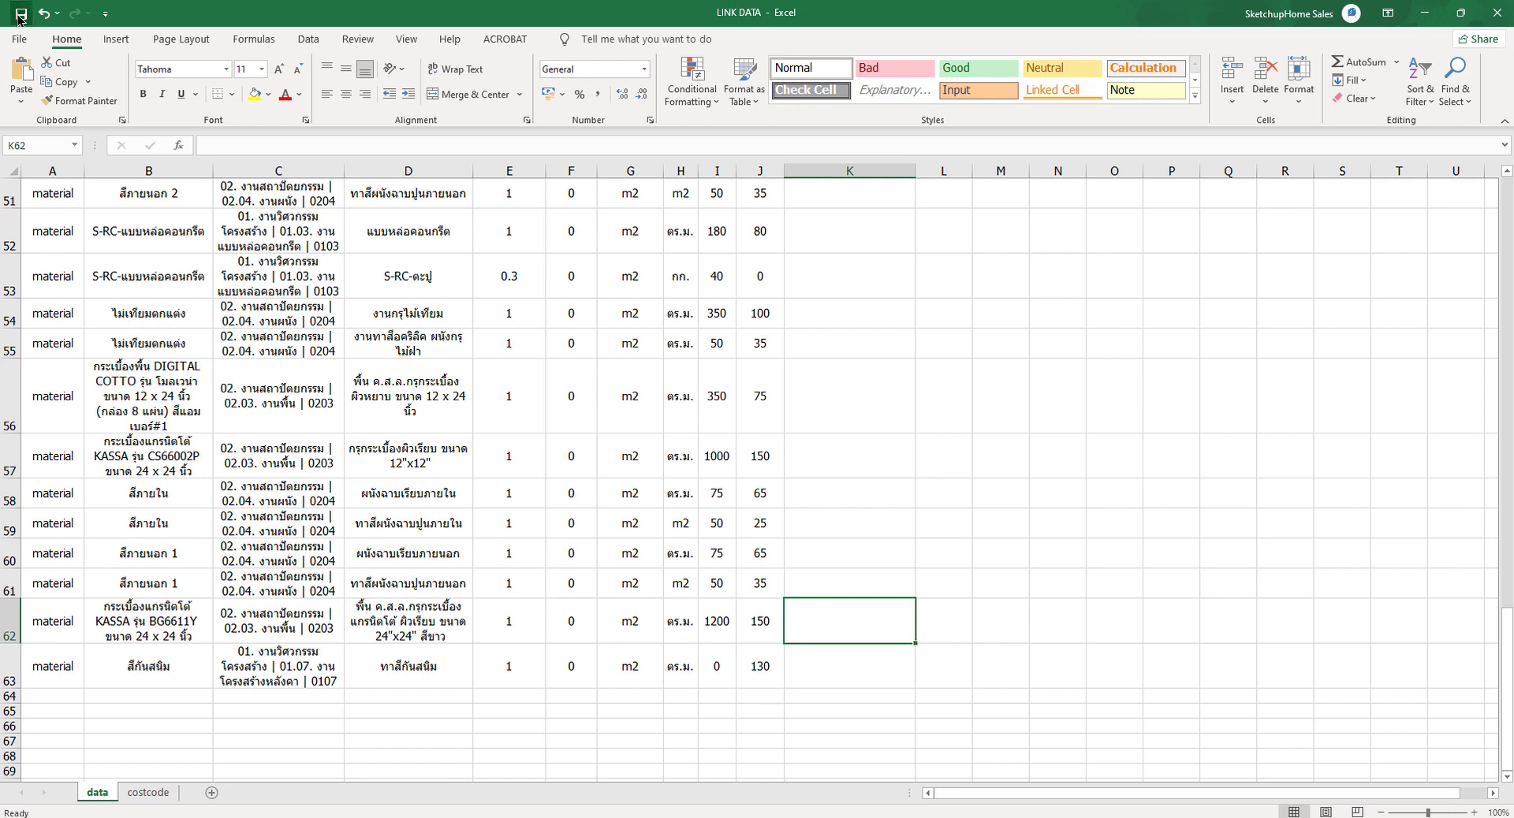
- Minimize Excel and File Explorer, then close the QuickDataLink Export window
click(1424, 13)
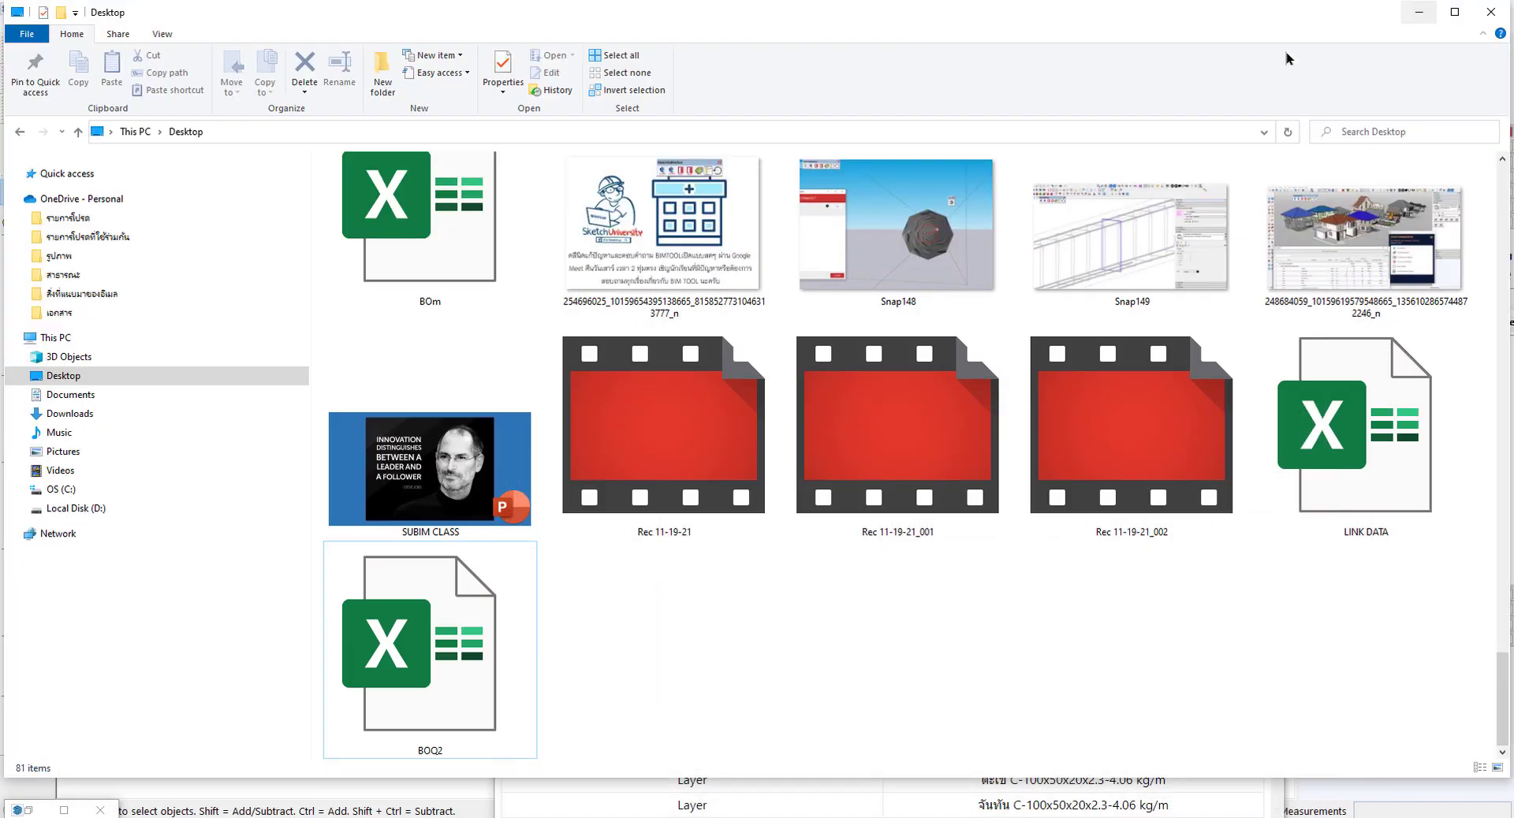
click(1417, 13)
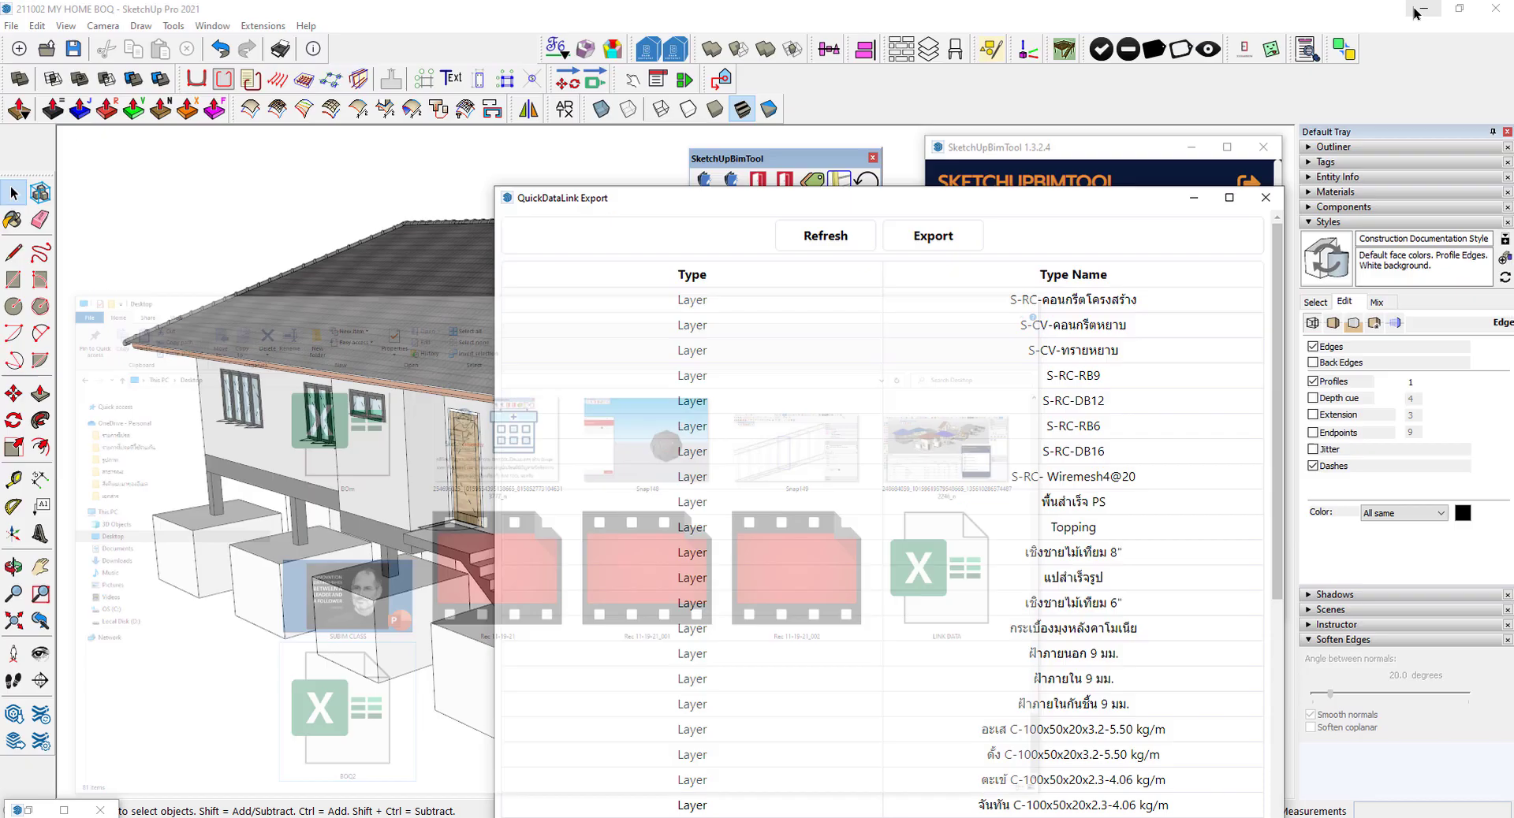
click(1264, 198)
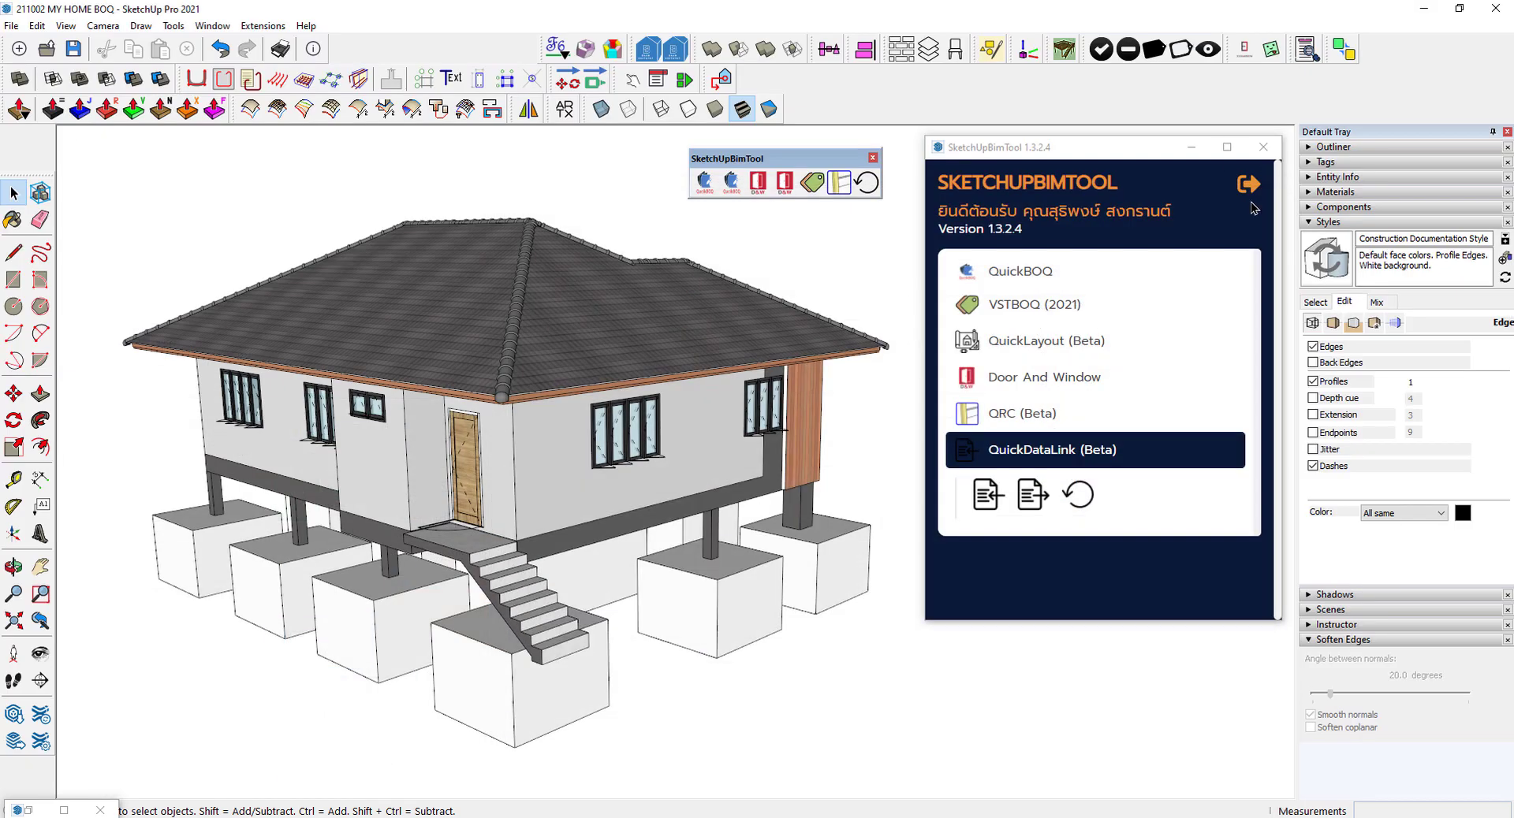
- Import the edited LINK DATA workbook through SketchUpBimTool and confirm the completion message
click(978, 503)
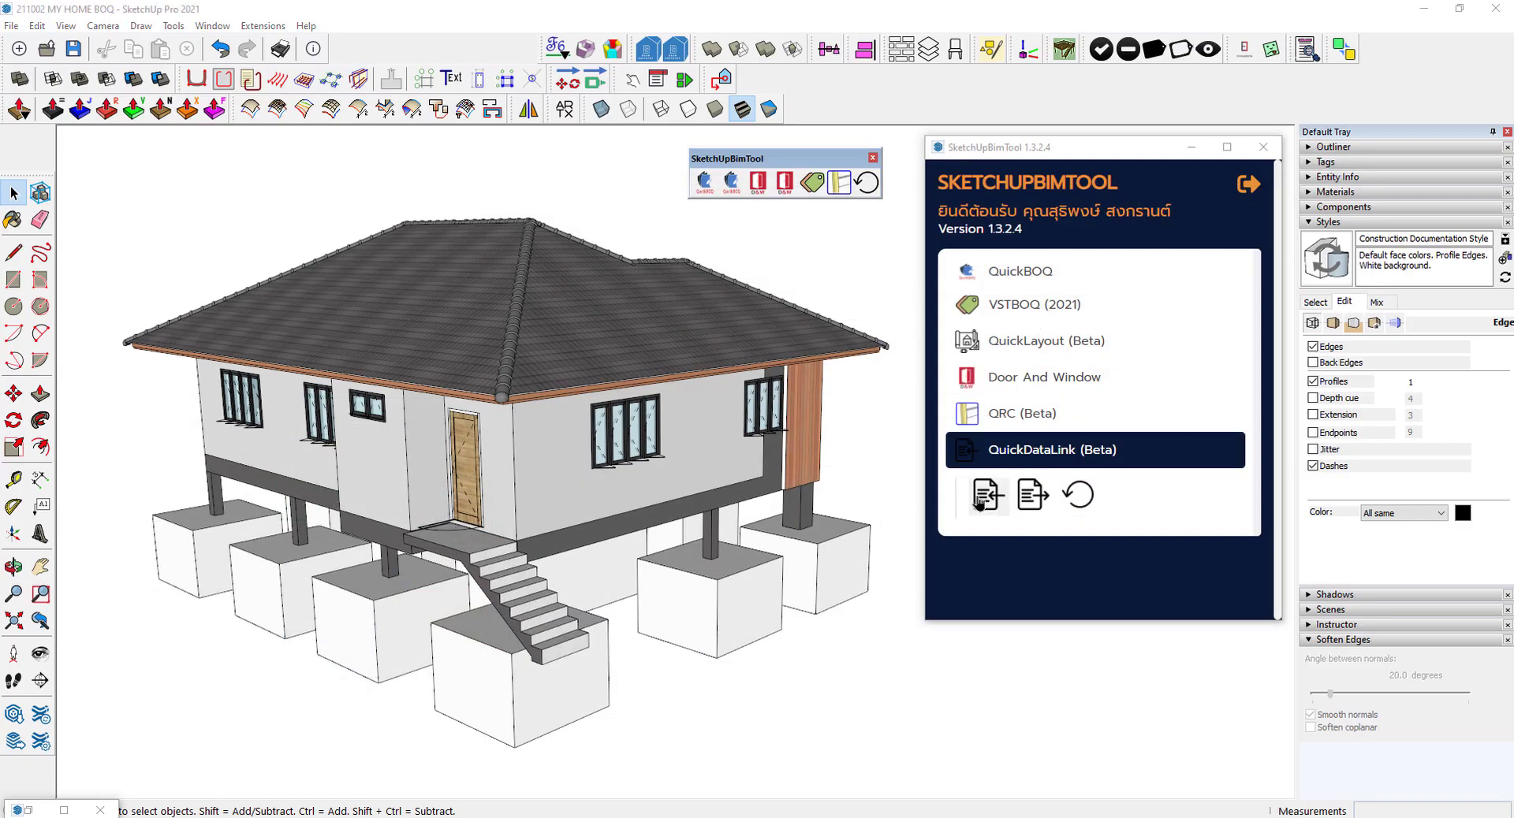
scroll(678, 503, down, 3)
scroll(680, 503, down, 3)
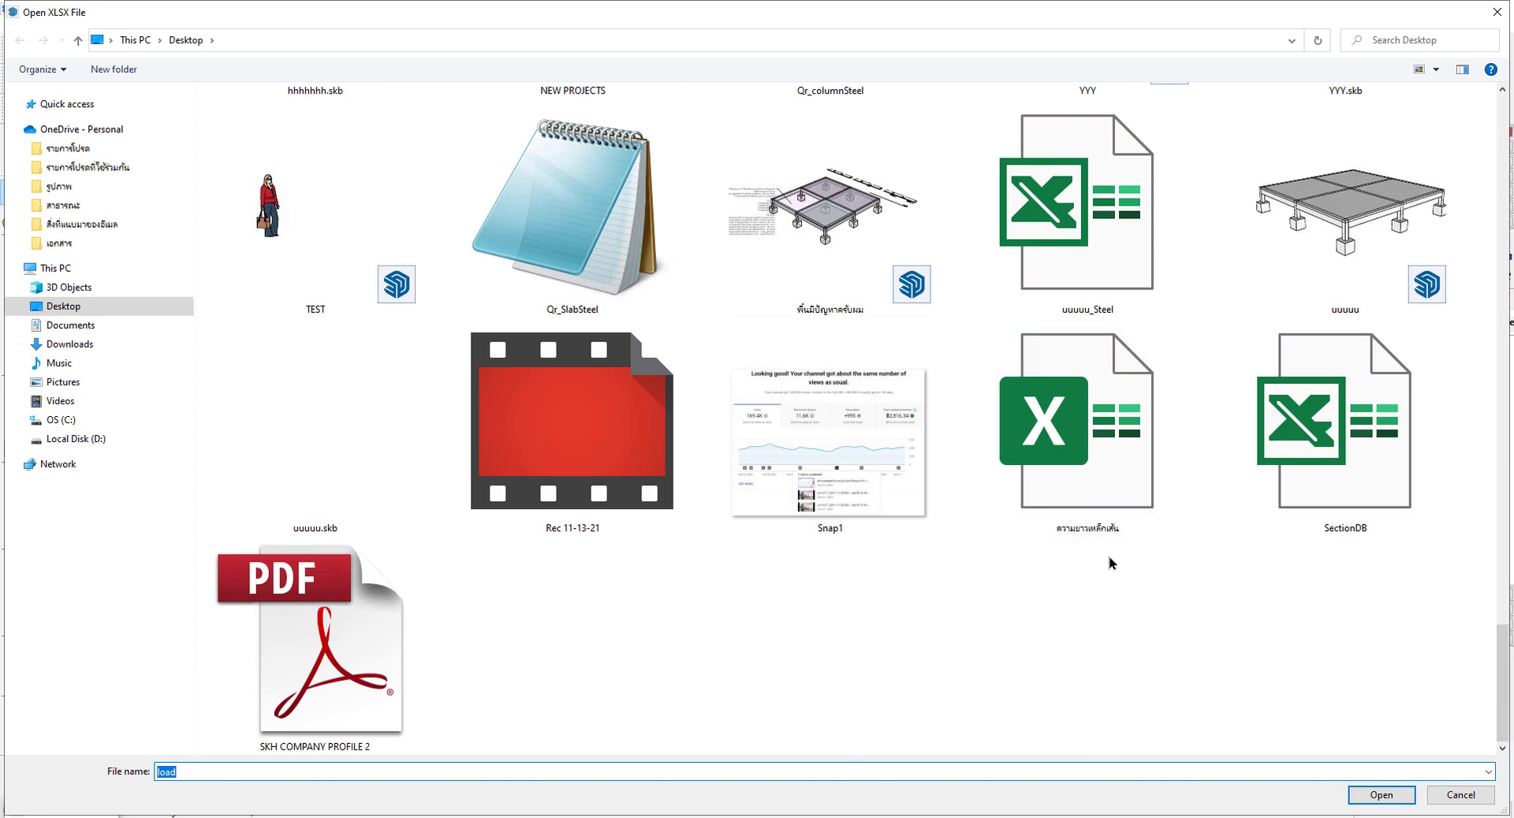
scroll(1116, 536, up, 3)
scroll(1116, 537, up, 3)
scroll(1116, 540, up, 3)
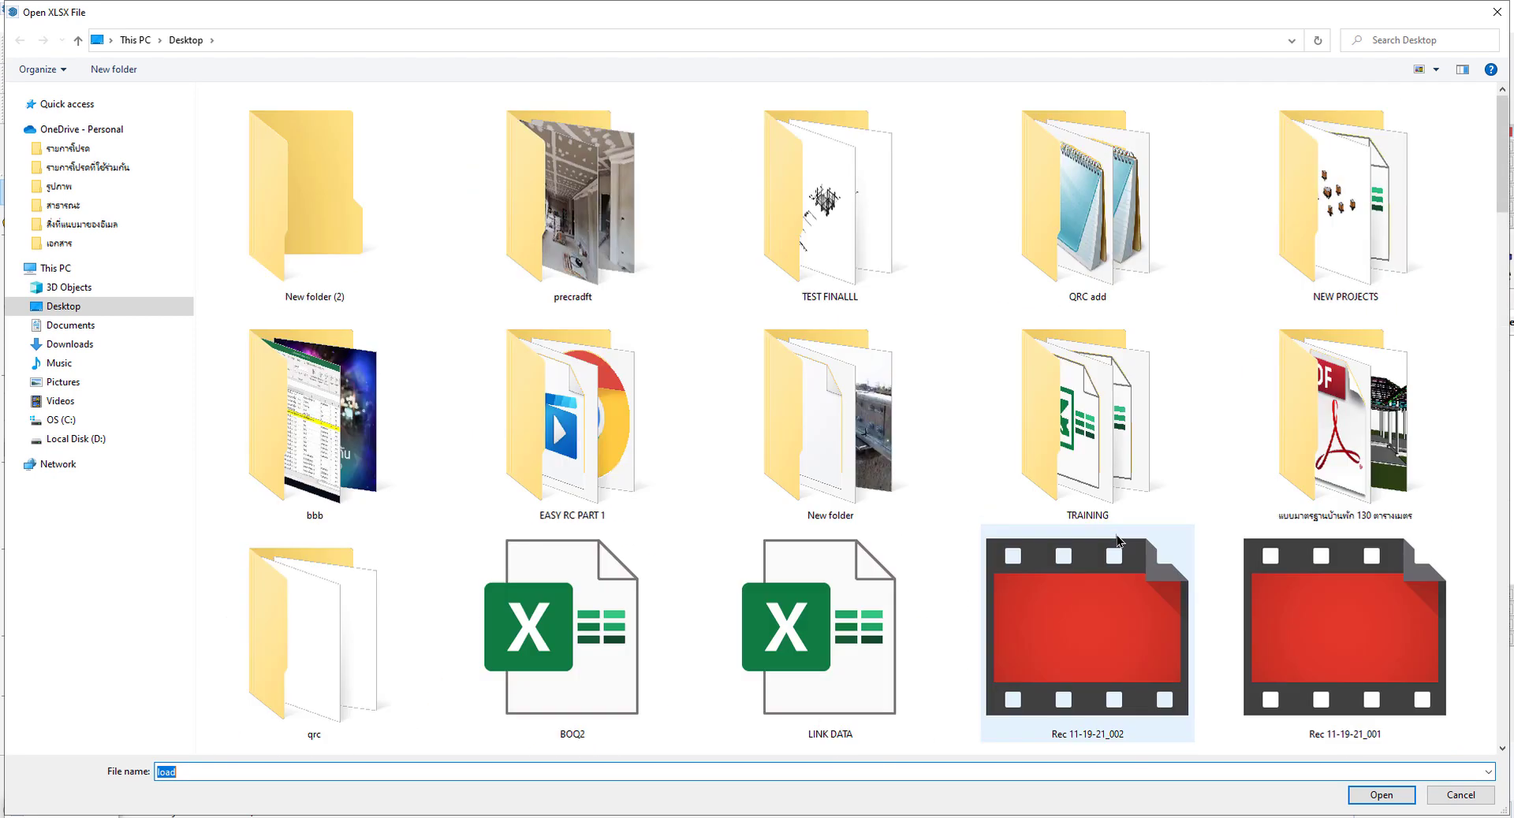
scroll(1116, 540, down, 2)
double_click(823, 429)
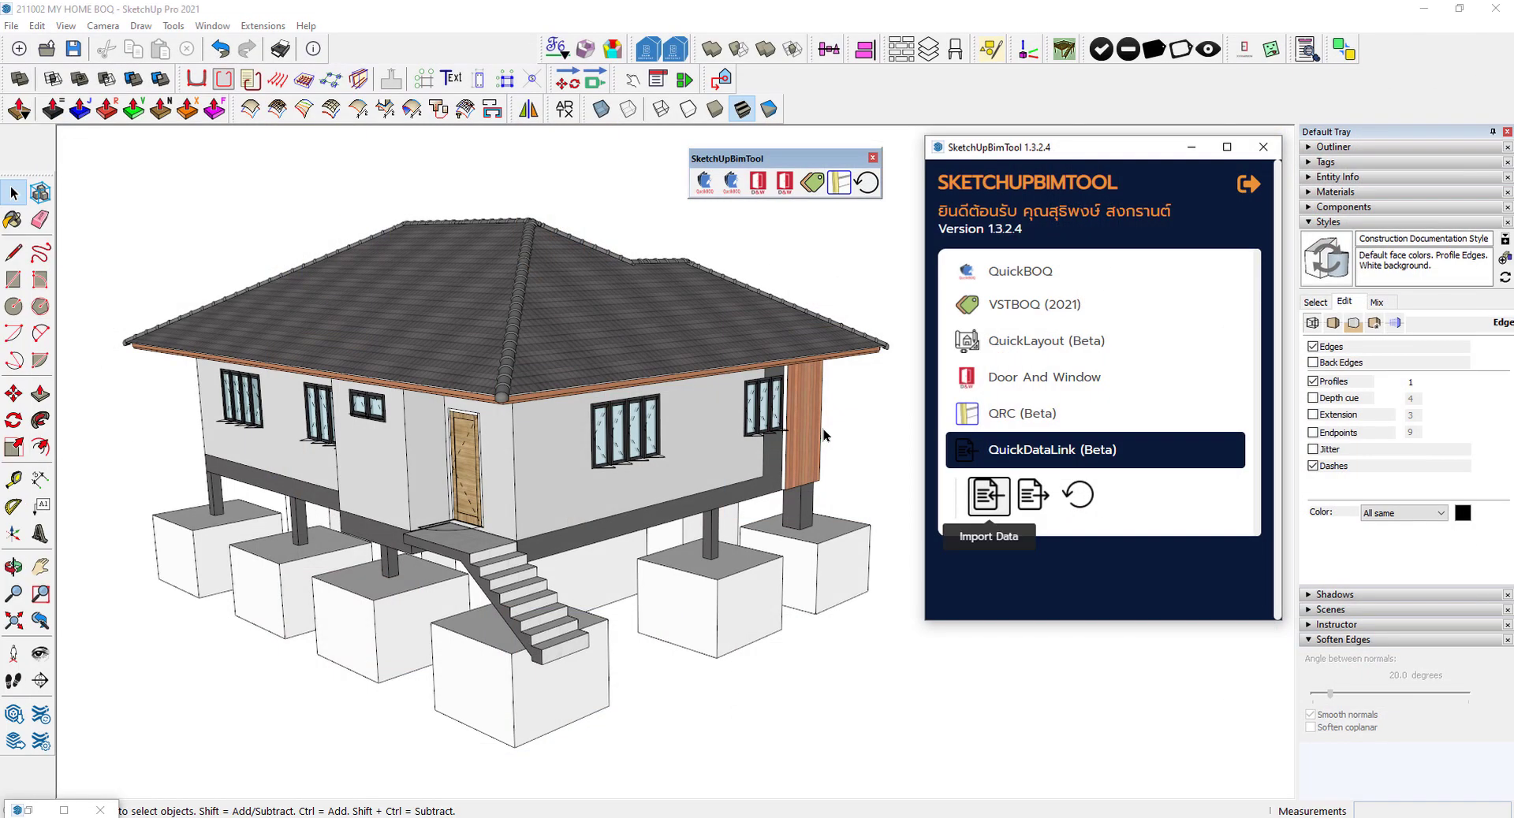
click(1120, 424)
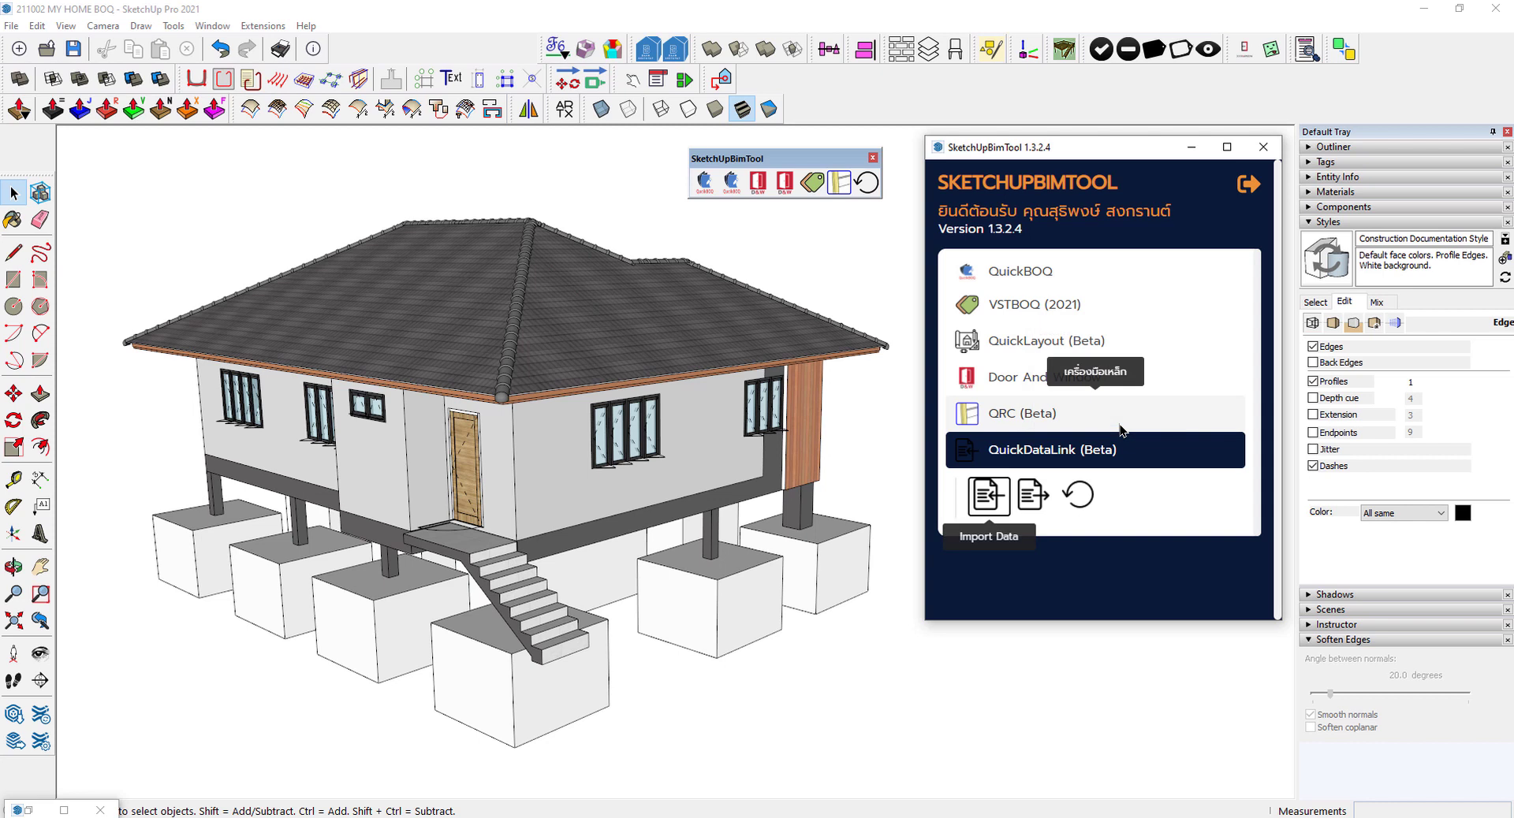
- Refresh the QuickBoq table to a 855,256 grand total and show the Excel xlsx export templates
click(730, 185)
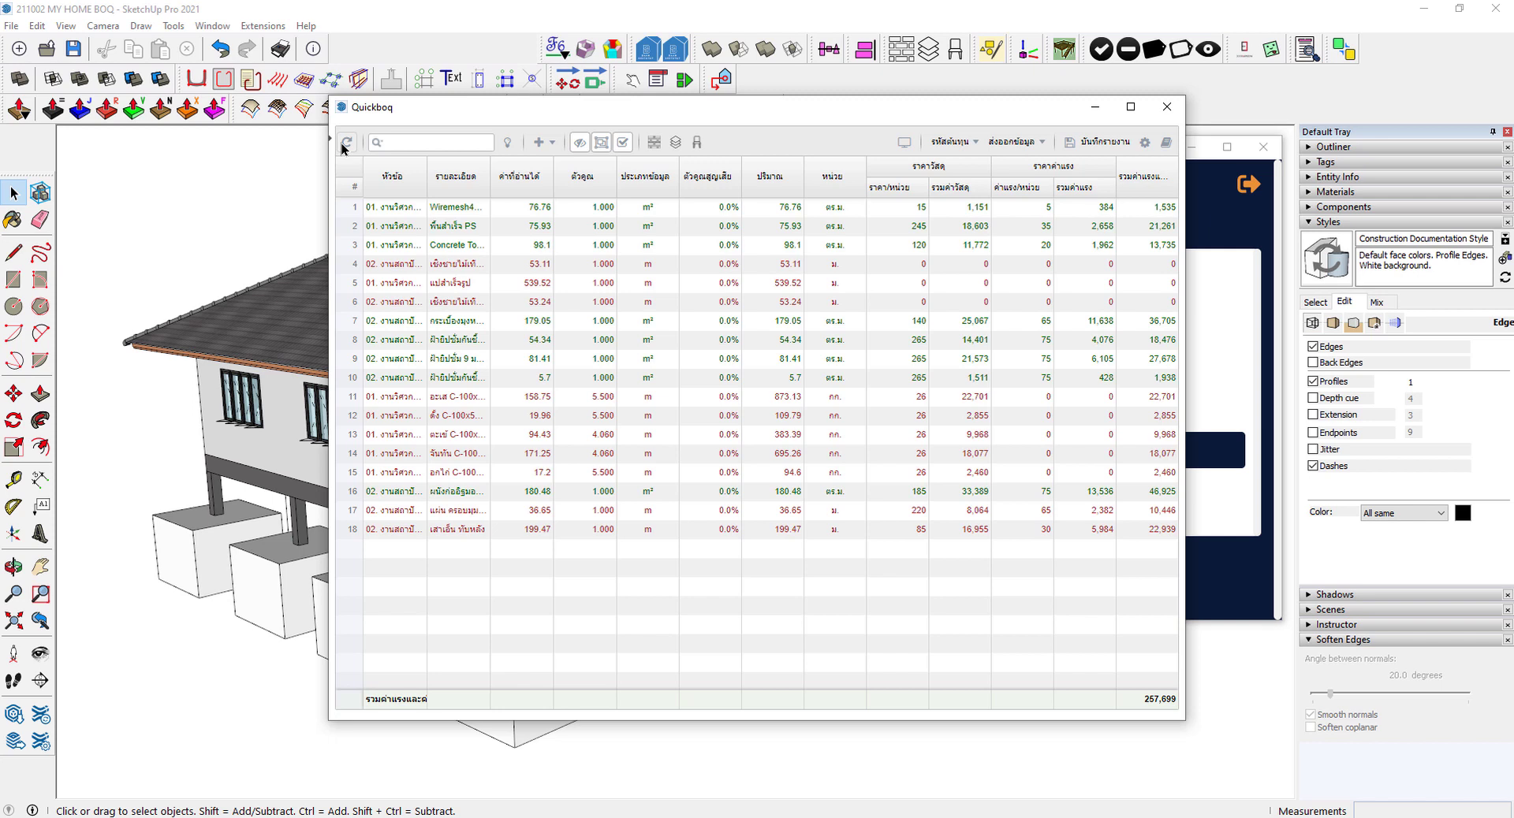
click(344, 145)
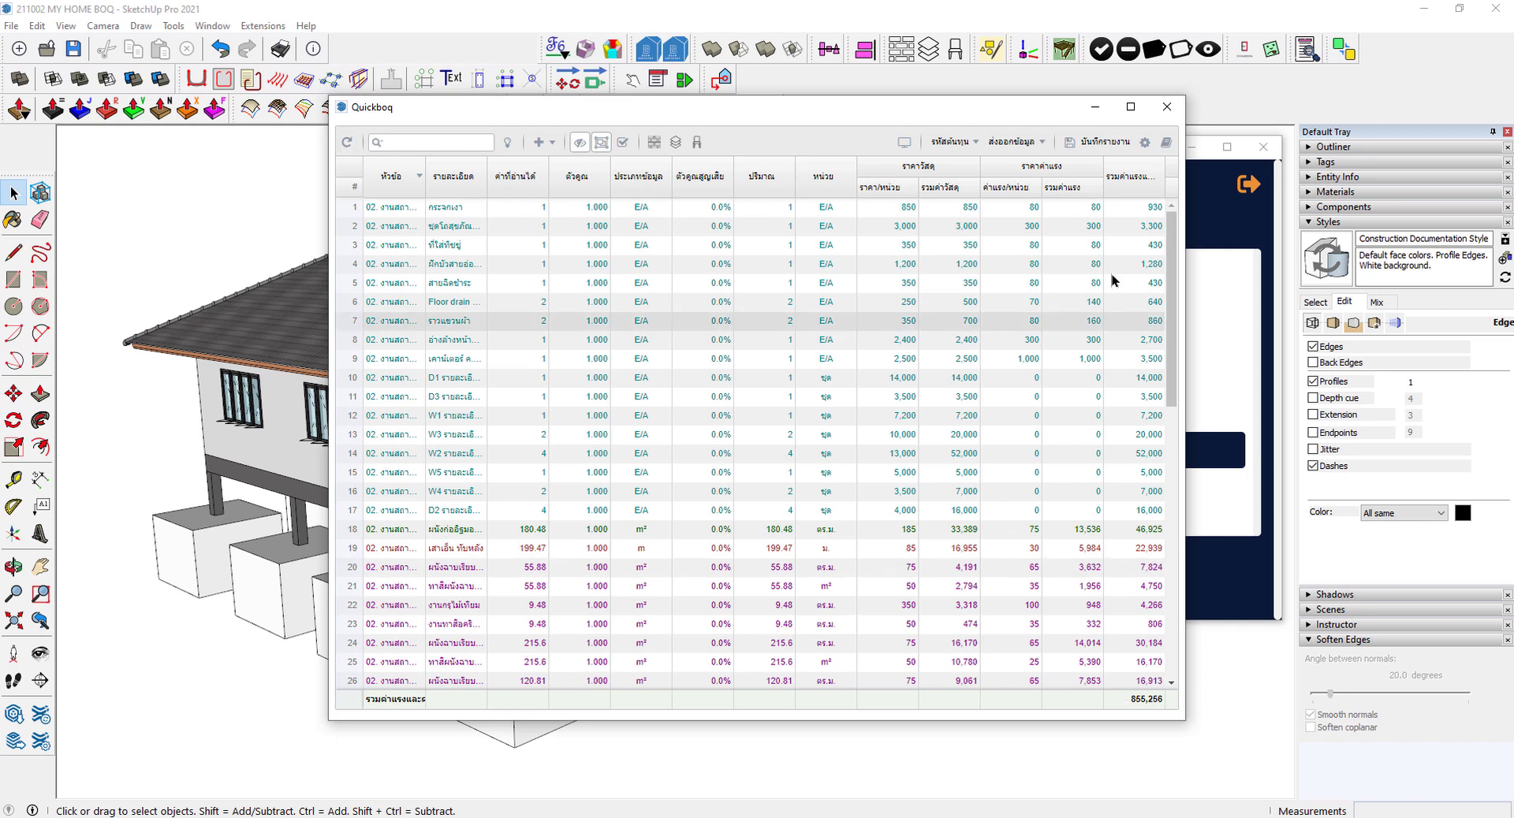
click(905, 142)
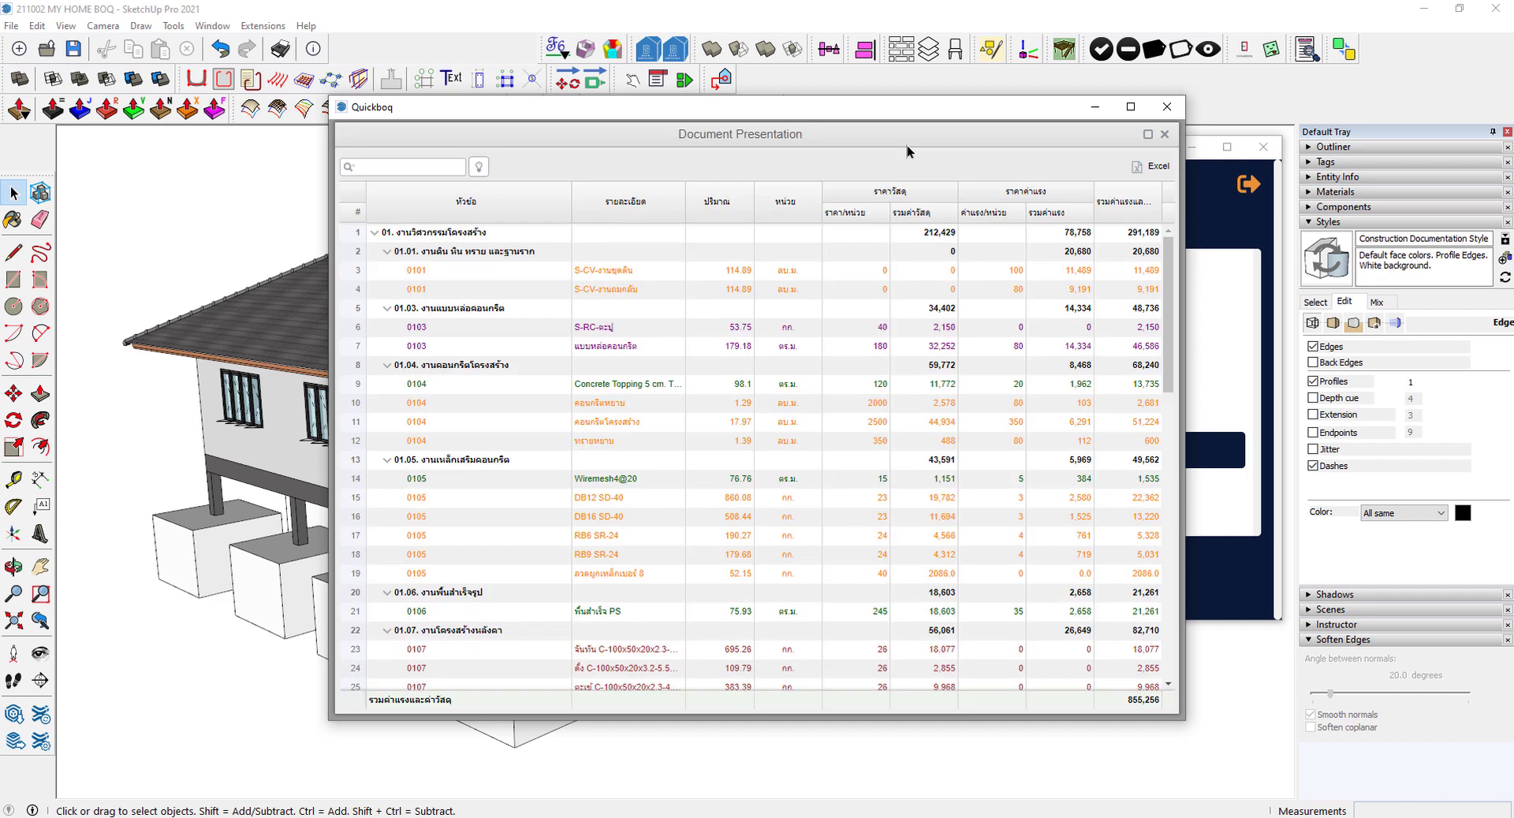
click(1157, 166)
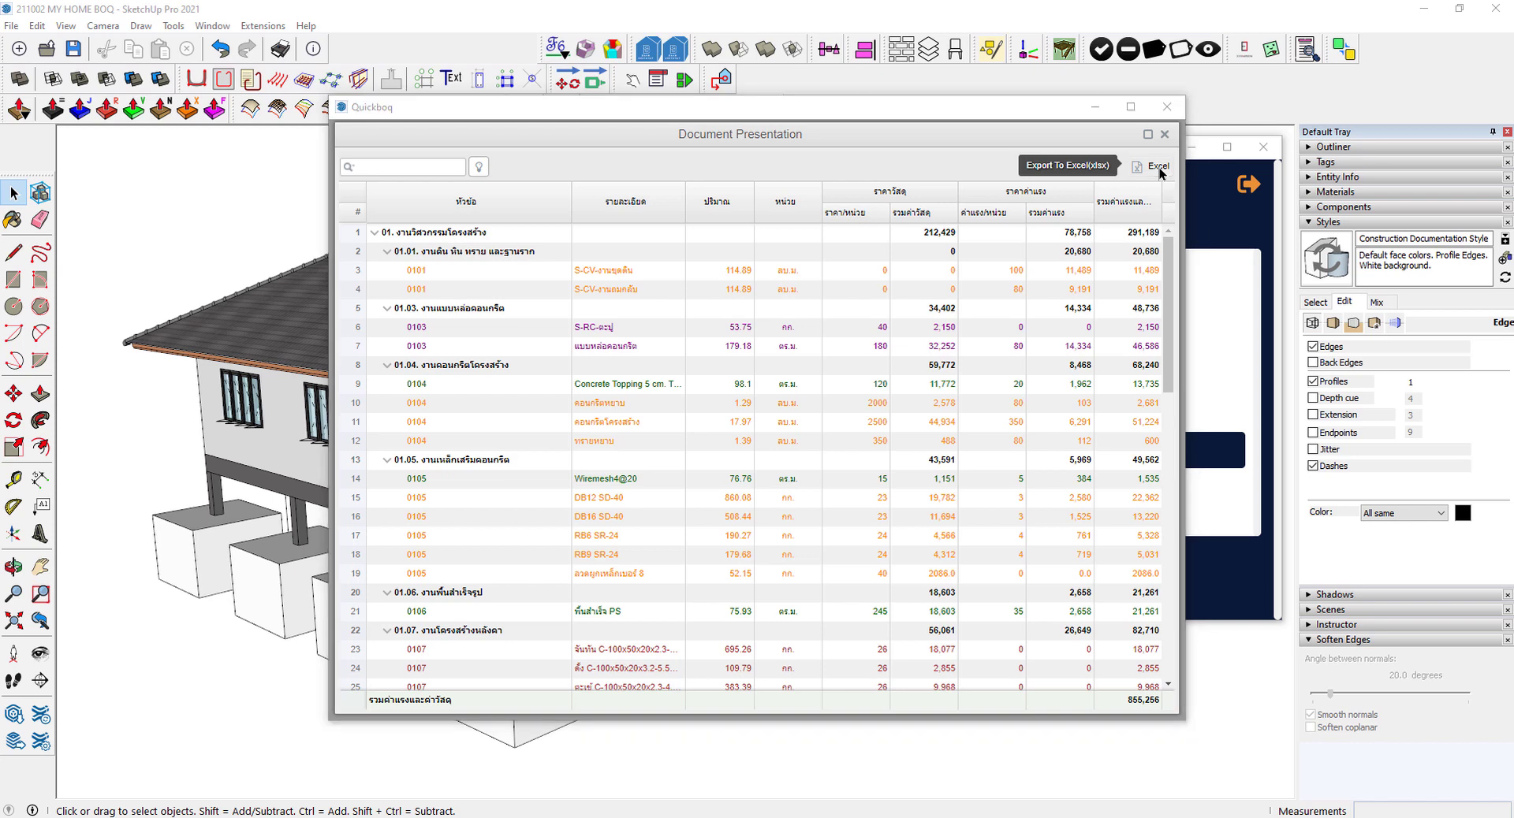
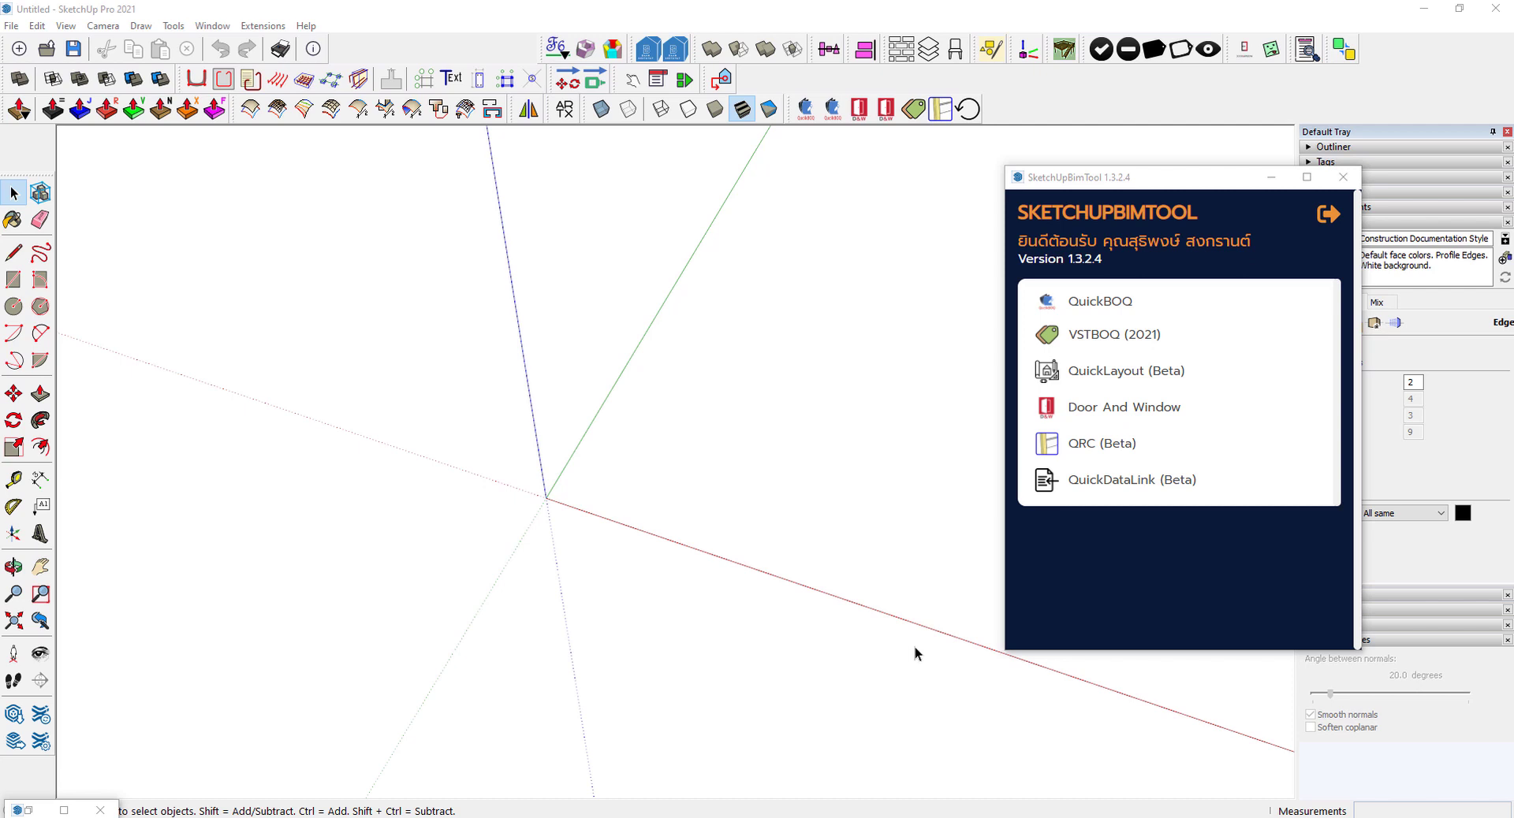
- Open the 3D Warehouse browser and search for บ้าน (house)
mouse_move(752, 659)
middle_down()
mouse_move(757, 615)
mouse_move(656, 541)
mouse_move(640, 590)
mouse_move(633, 499)
middle_up()
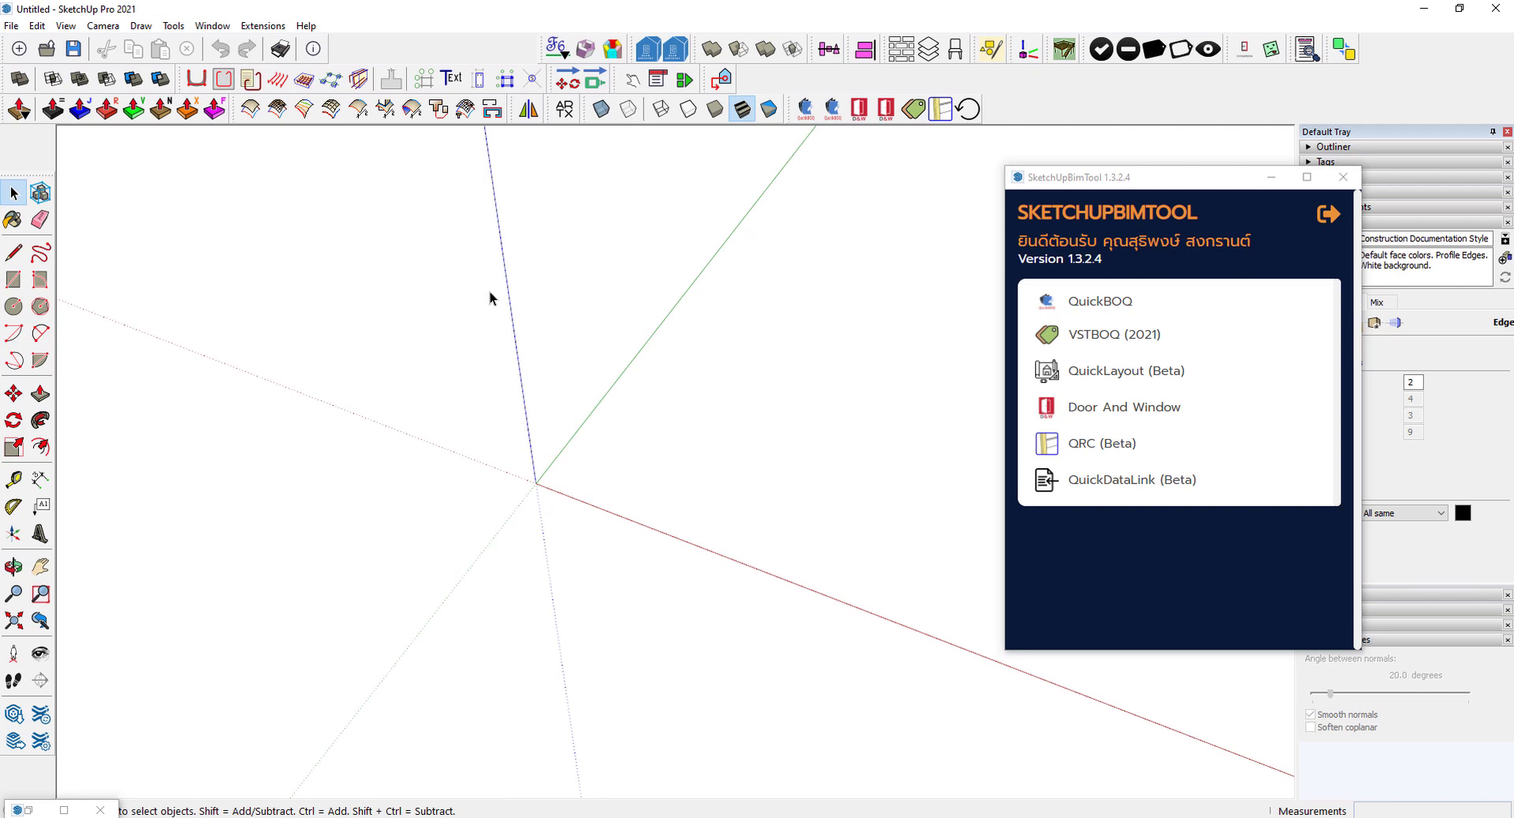
click(222, 31)
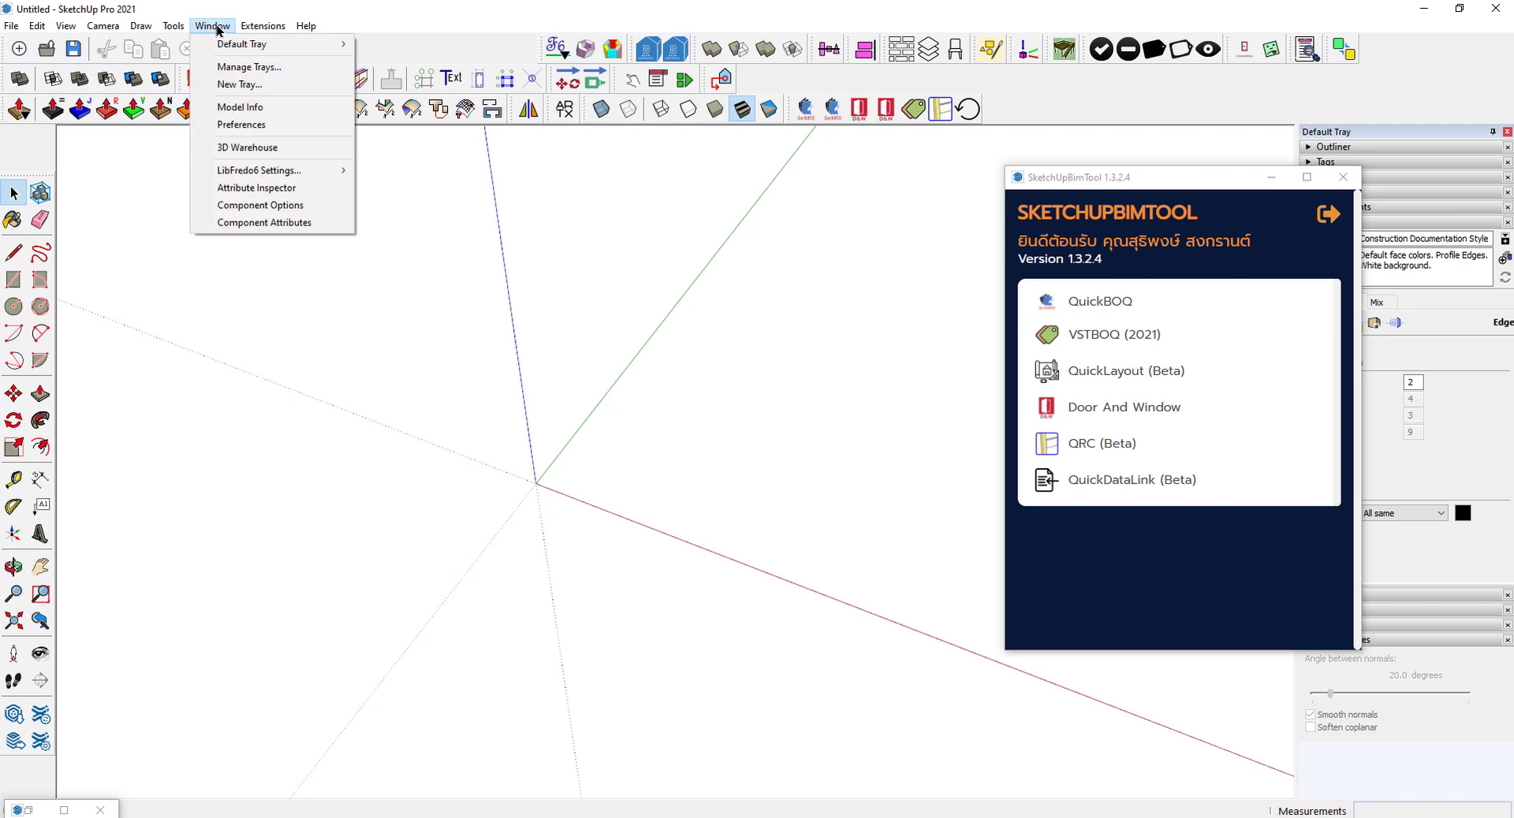
click(273, 147)
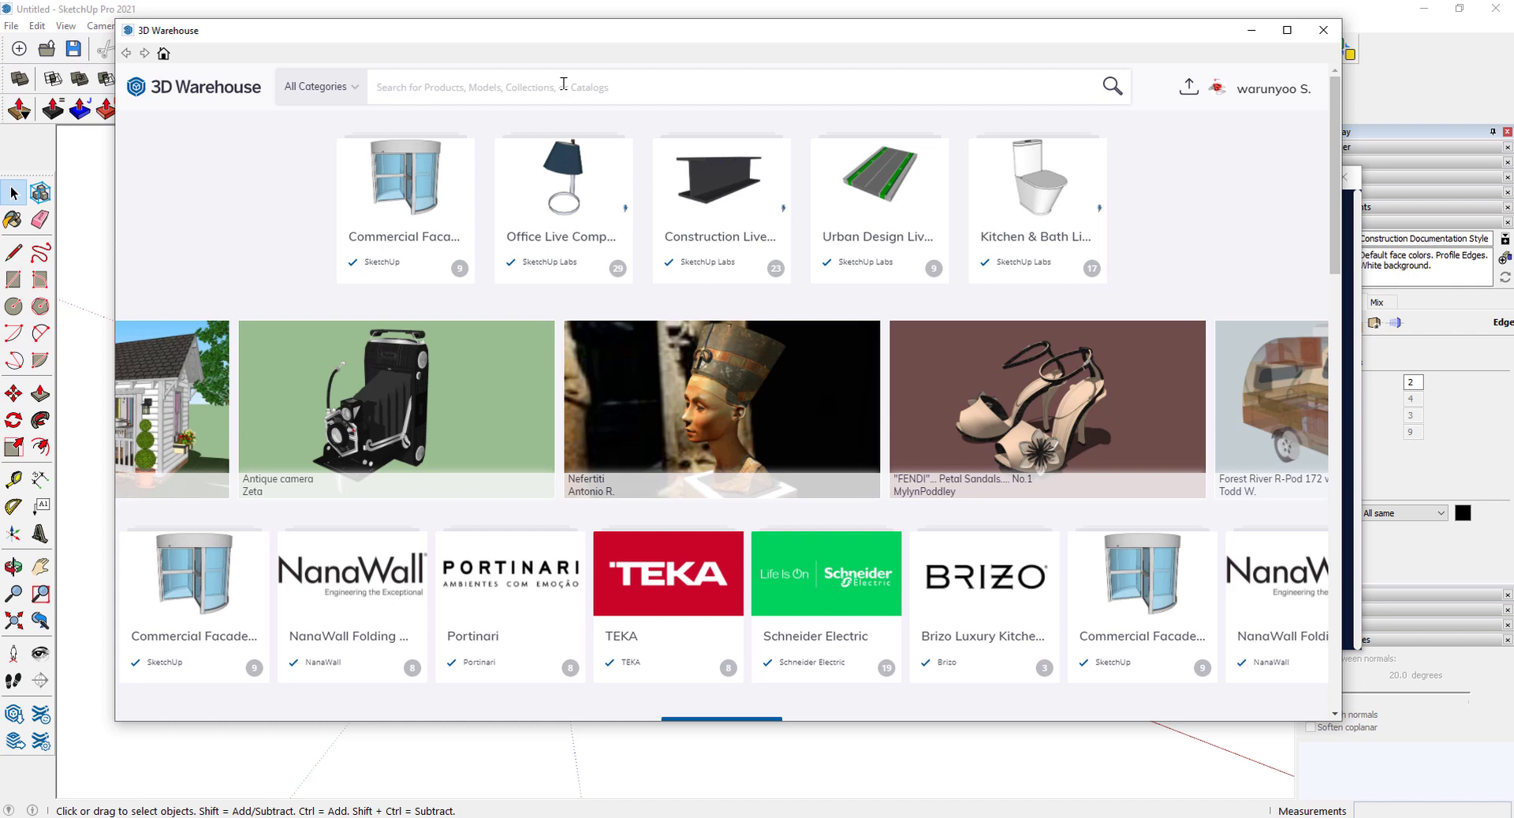
click(563, 83)
text(บ้าน)
key(Return)
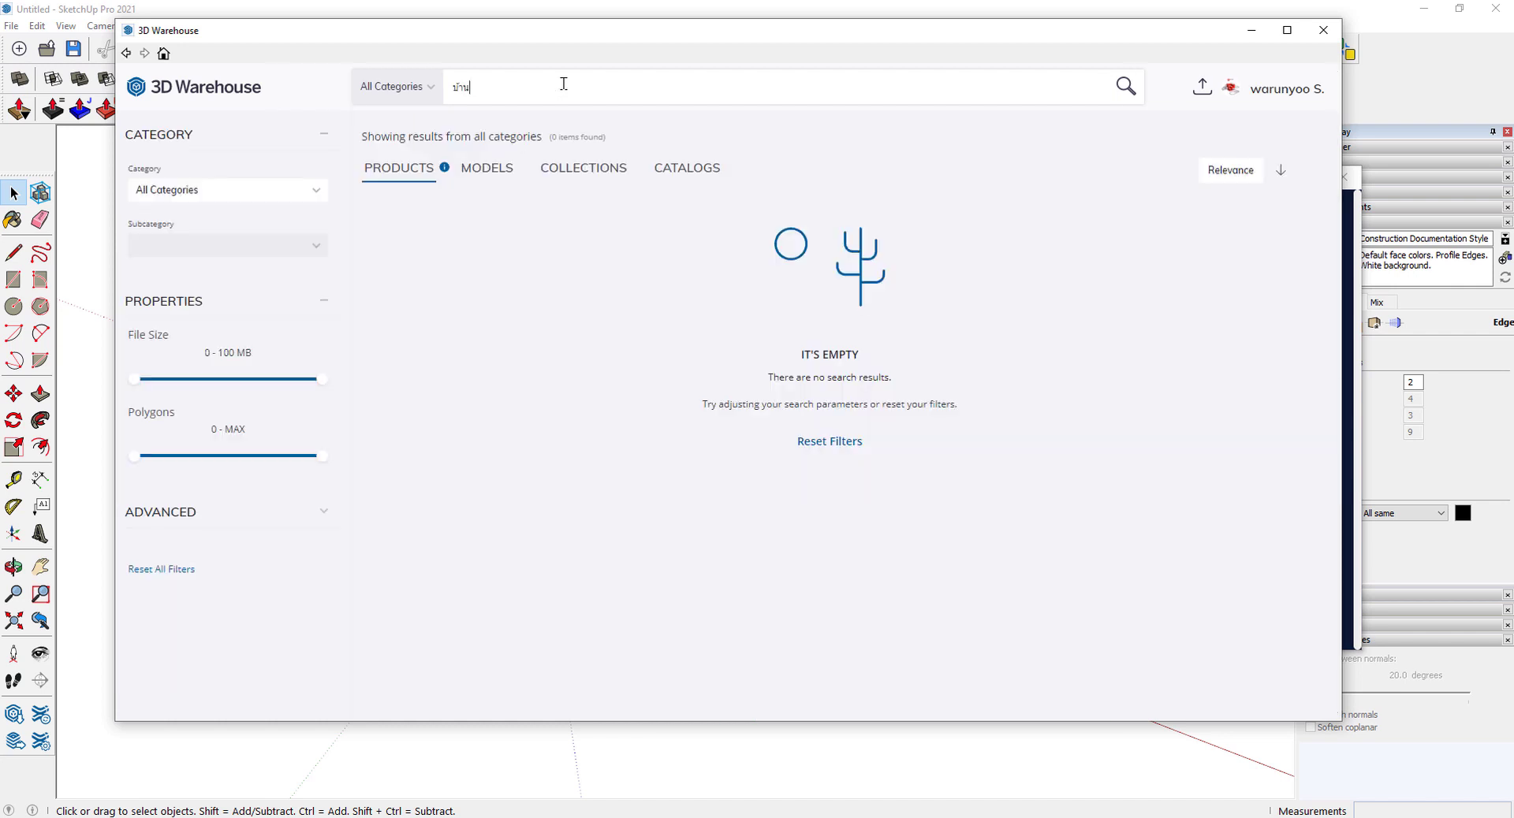
- Pick a house from the Models results, then download and load it into this model
click(487, 178)
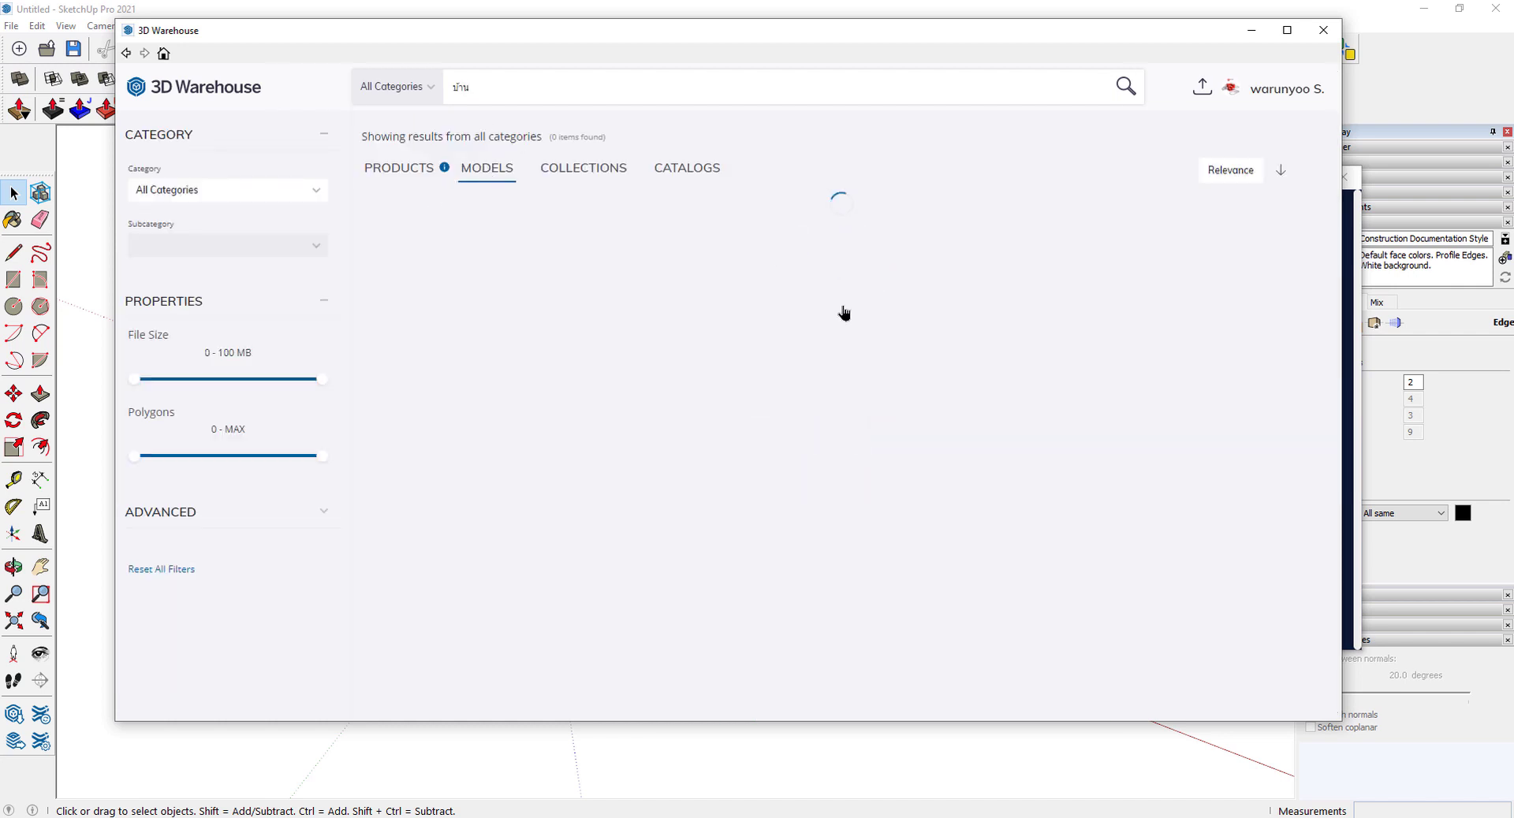
scroll(958, 456, down, 2)
scroll(958, 456, down, 3)
scroll(958, 456, down, 2)
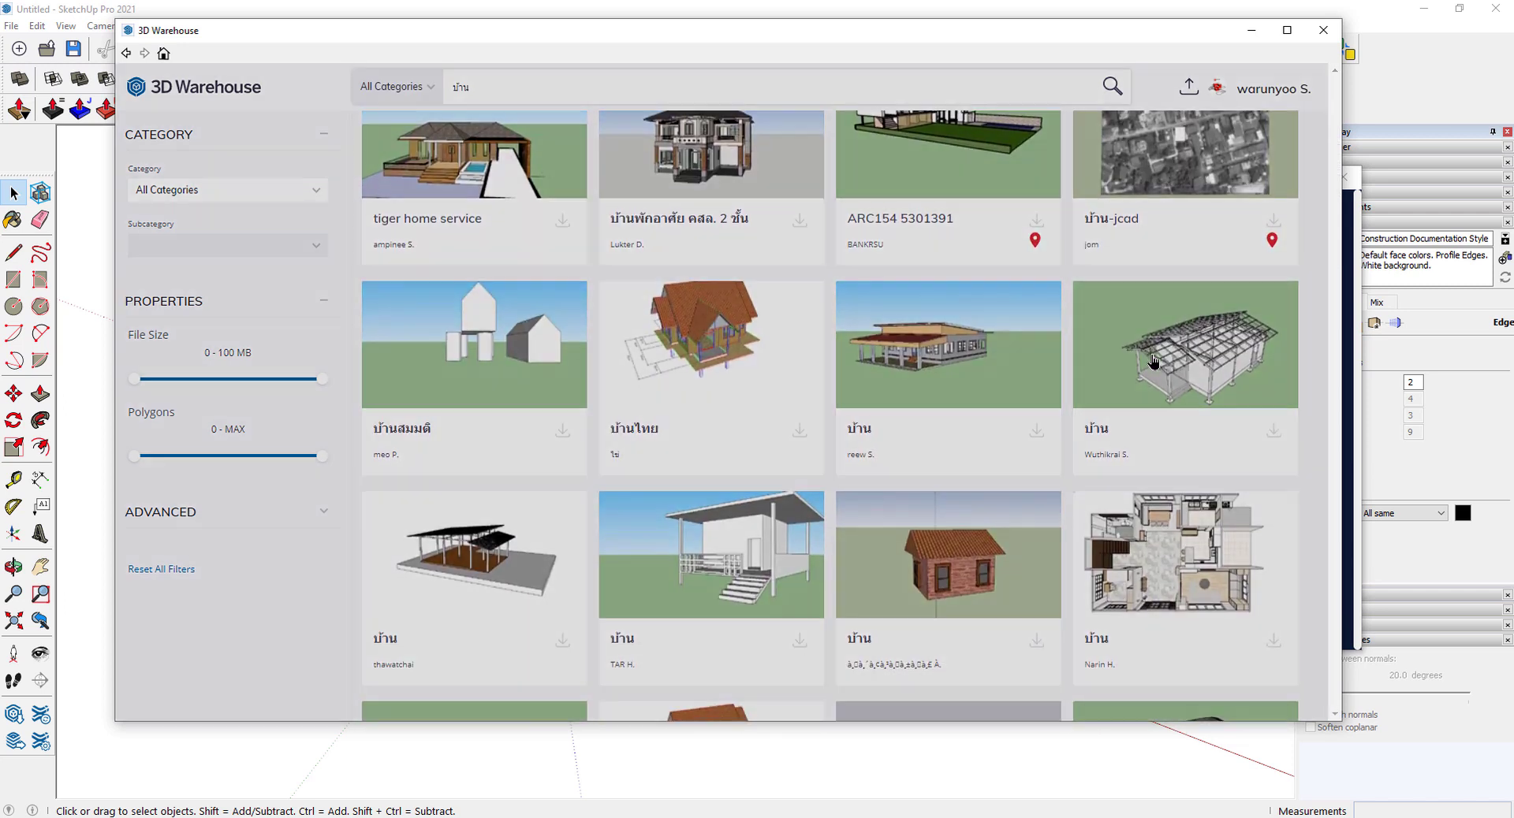
click(1153, 361)
click(850, 408)
click(684, 414)
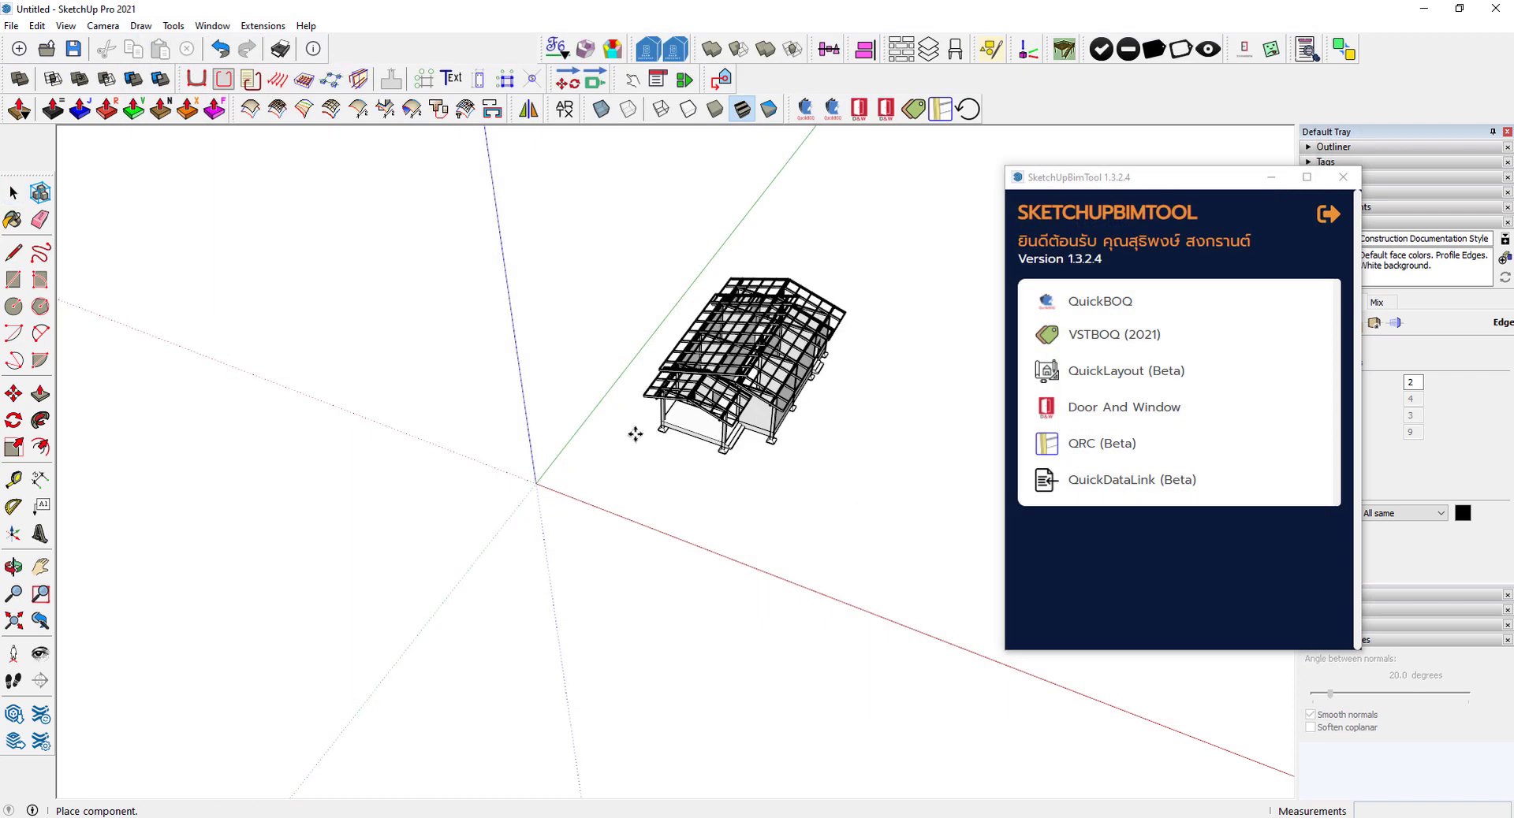
- Place the downloaded house in the scene and explode it into its parts
click(599, 401)
scroll(585, 493, up, 2)
scroll(651, 418, up, 5)
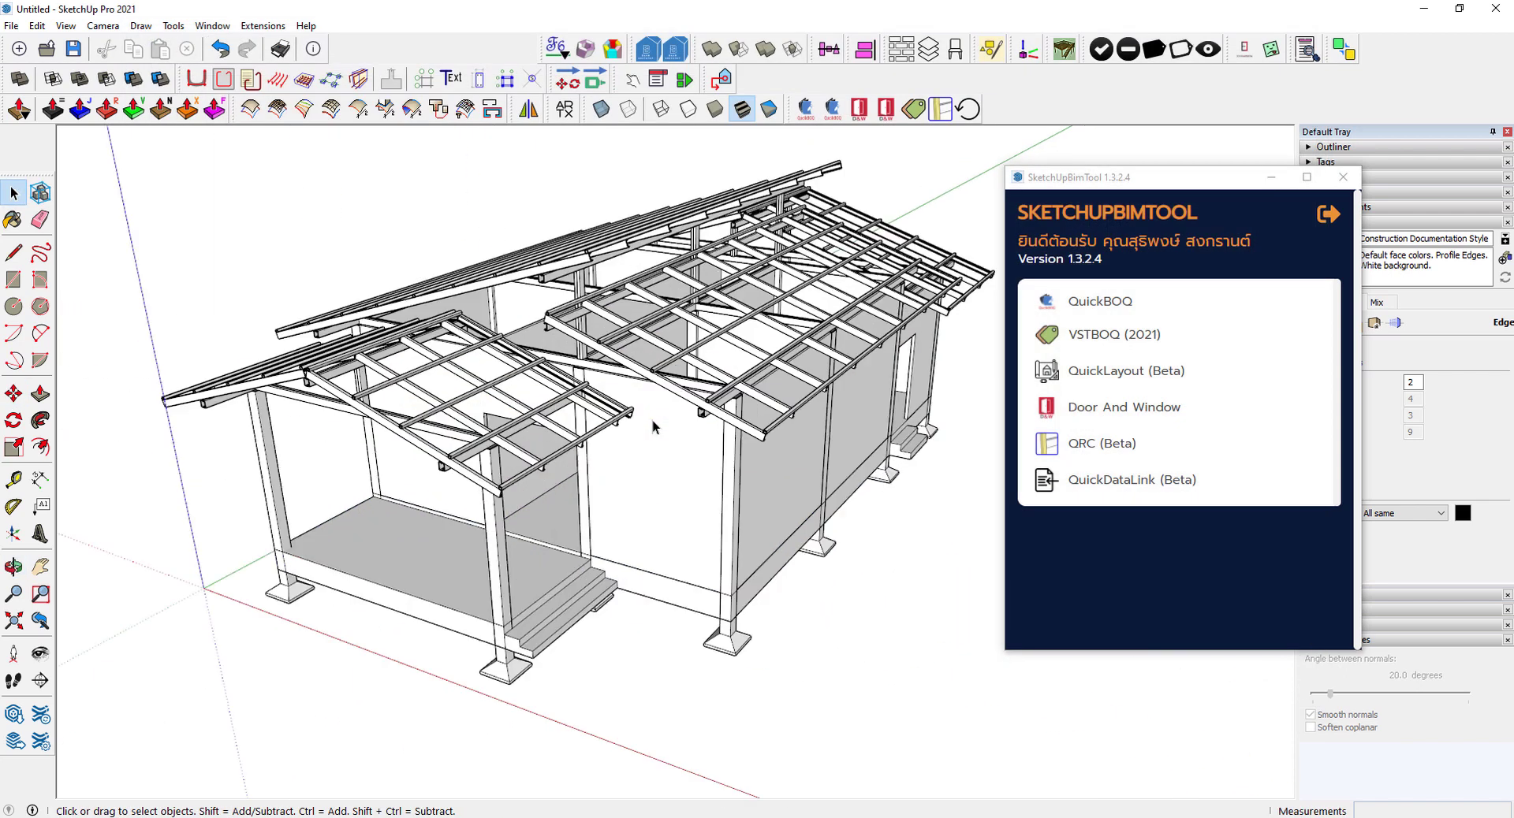
right_click(651, 419)
click(698, 274)
scroll(670, 394, down, 3)
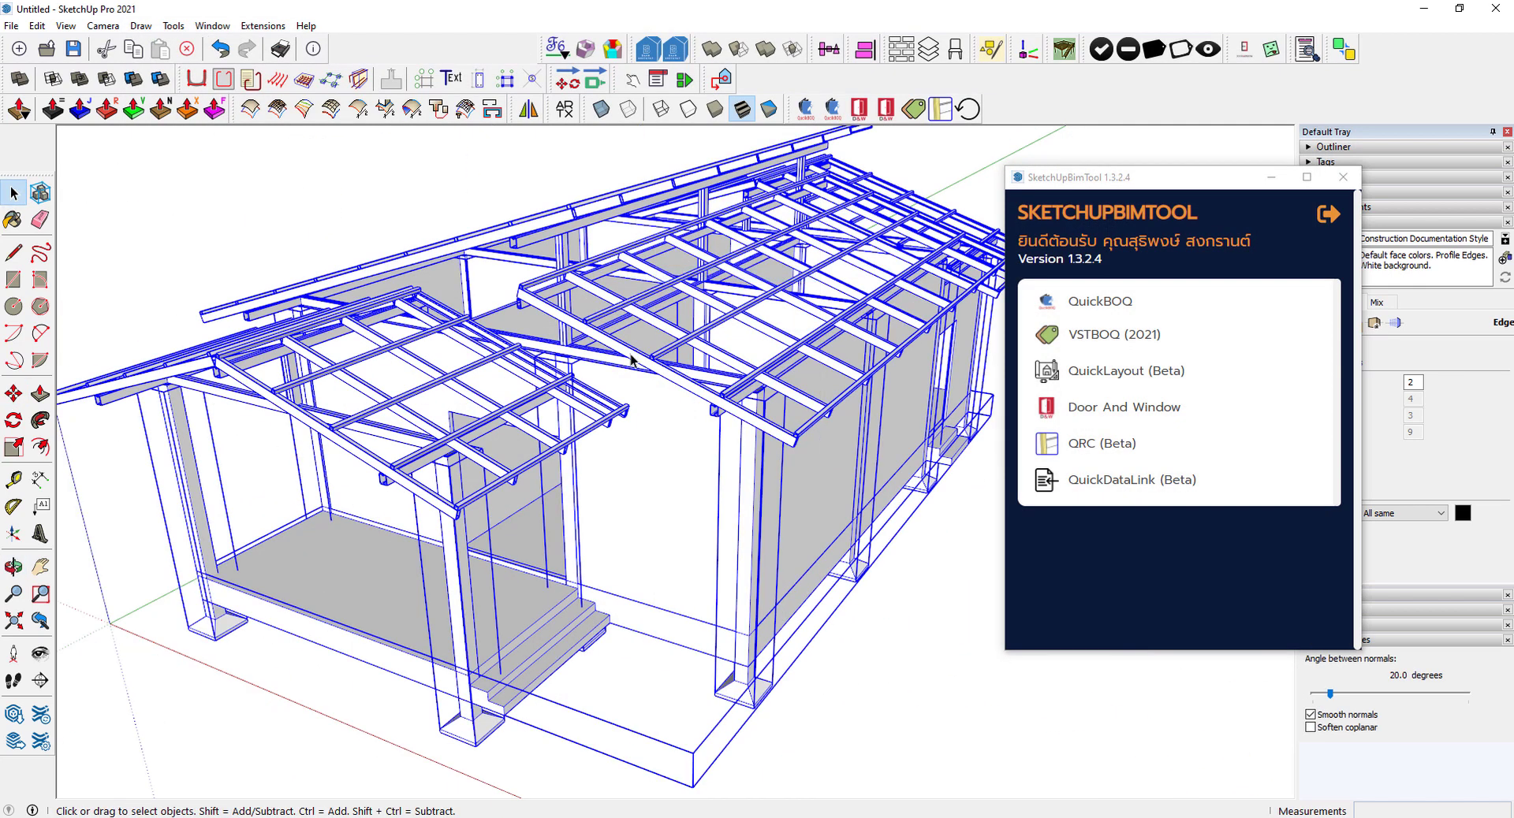
scroll(654, 410, down, 4)
scroll(570, 438, up, 3)
- Show the Entity Info of a C125x50x3.2mm roof beam
click(570, 439)
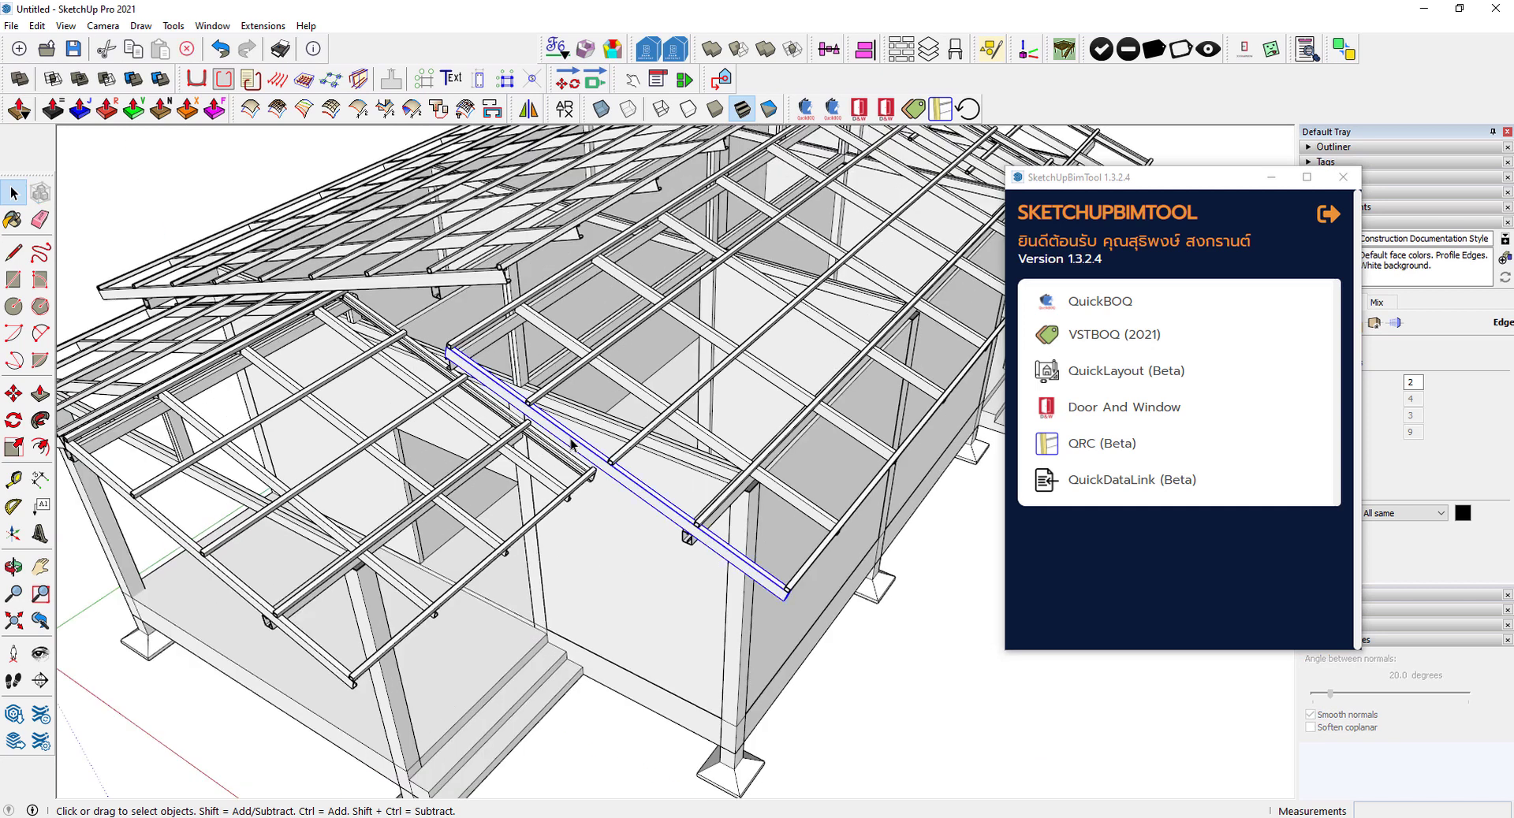
scroll(571, 402, up, 2)
right_click(565, 410)
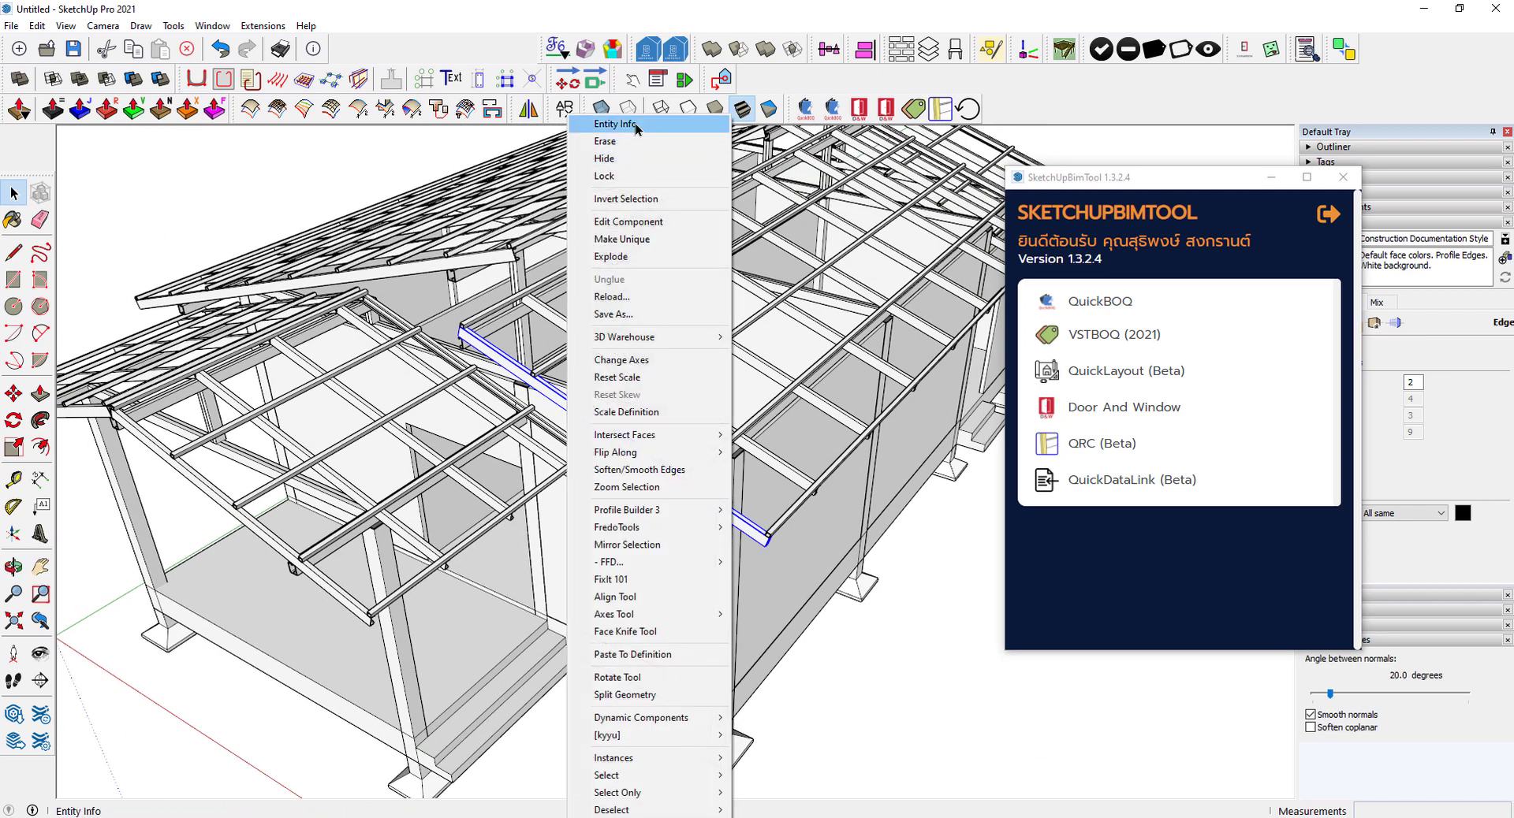
click(607, 125)
- Move the SketchUpBimTool window aside, select another roof beam, and float the toolbar over the model
drag(1136, 181, 1149, 354)
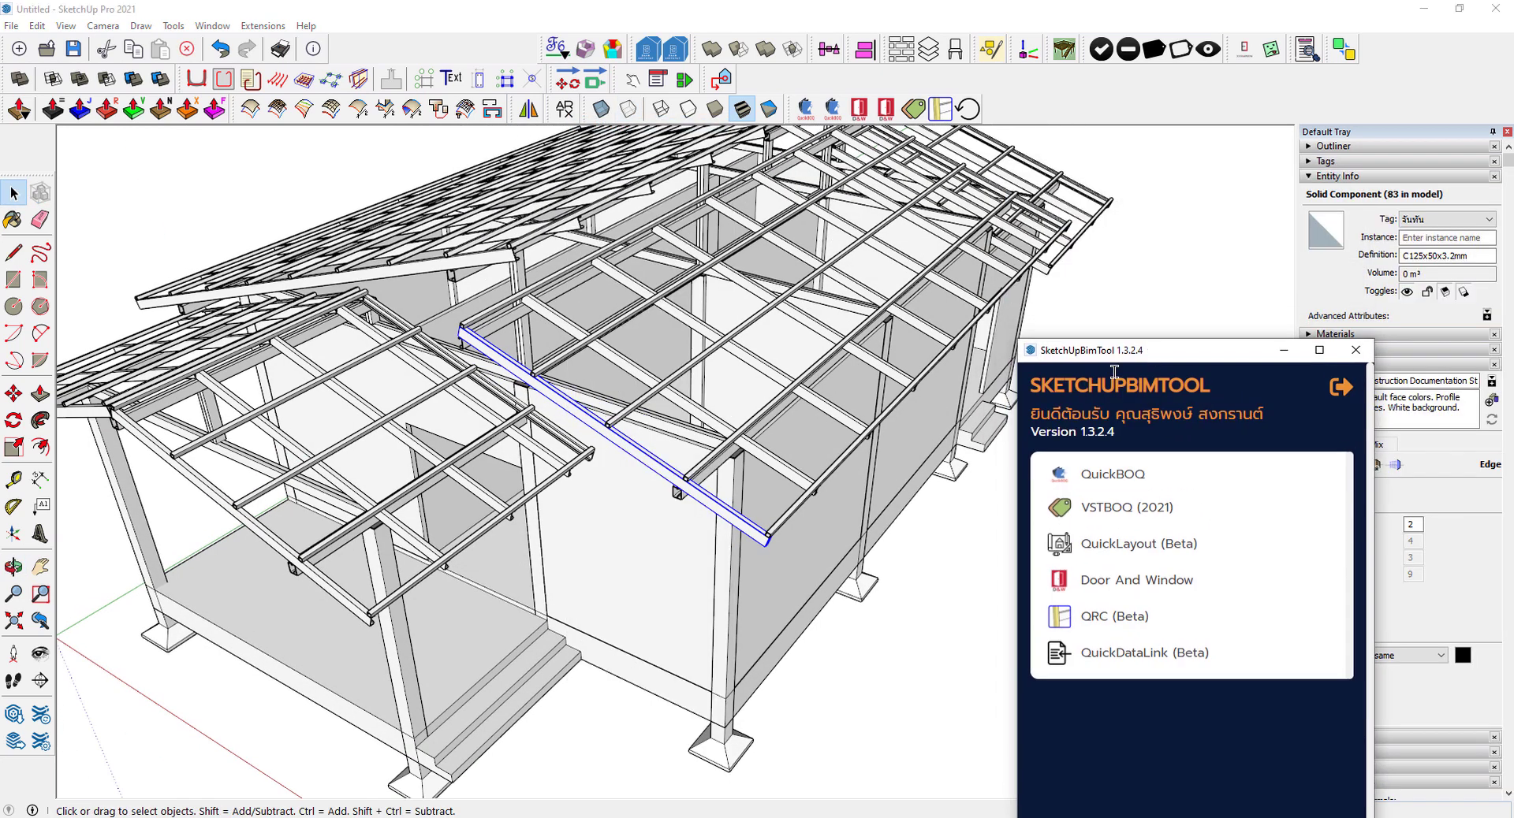
click(804, 322)
scroll(804, 322, down, 3)
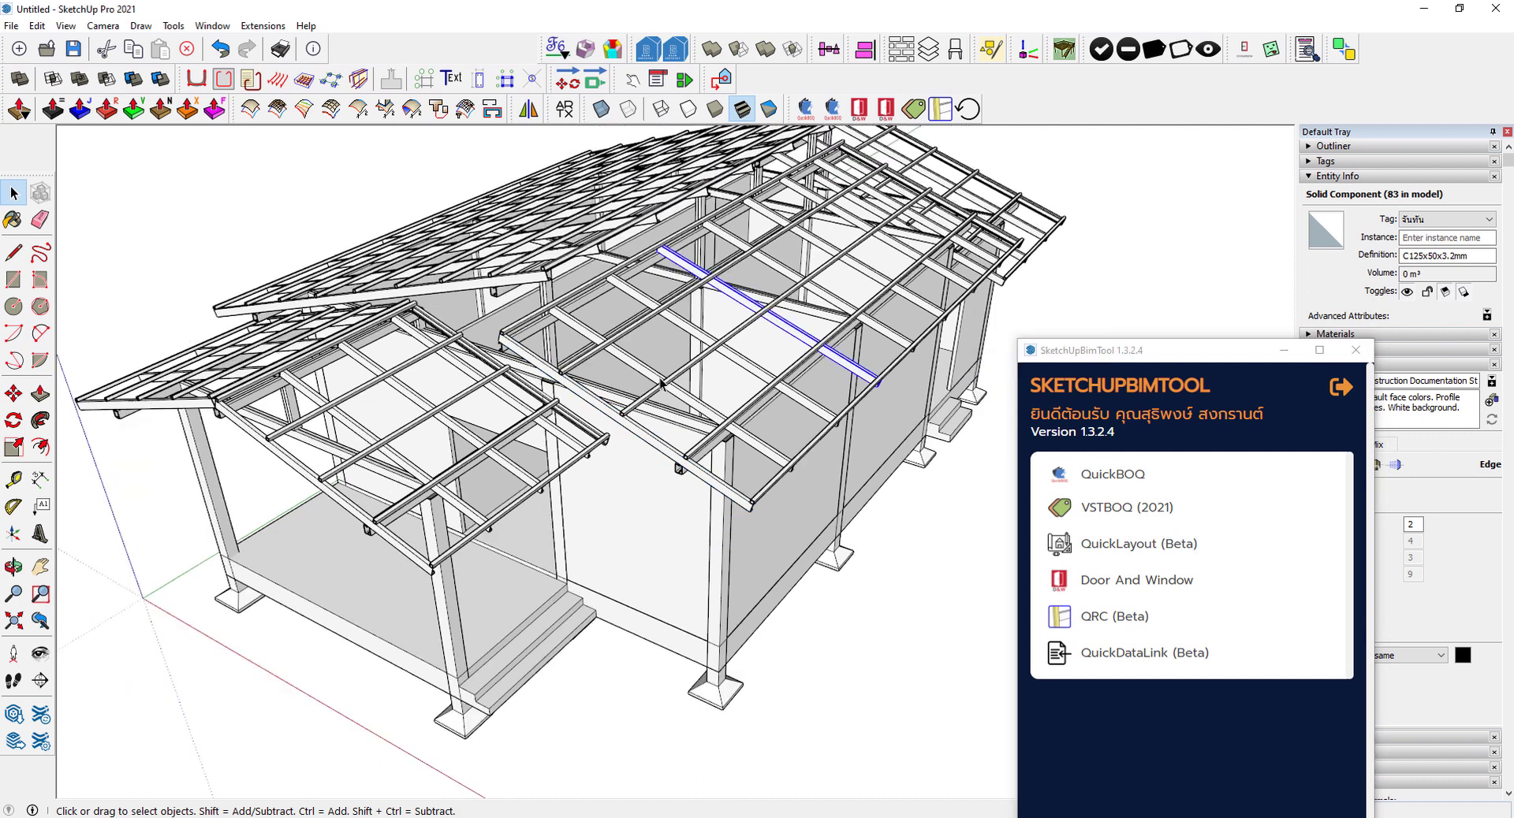
scroll(709, 323, down, 2)
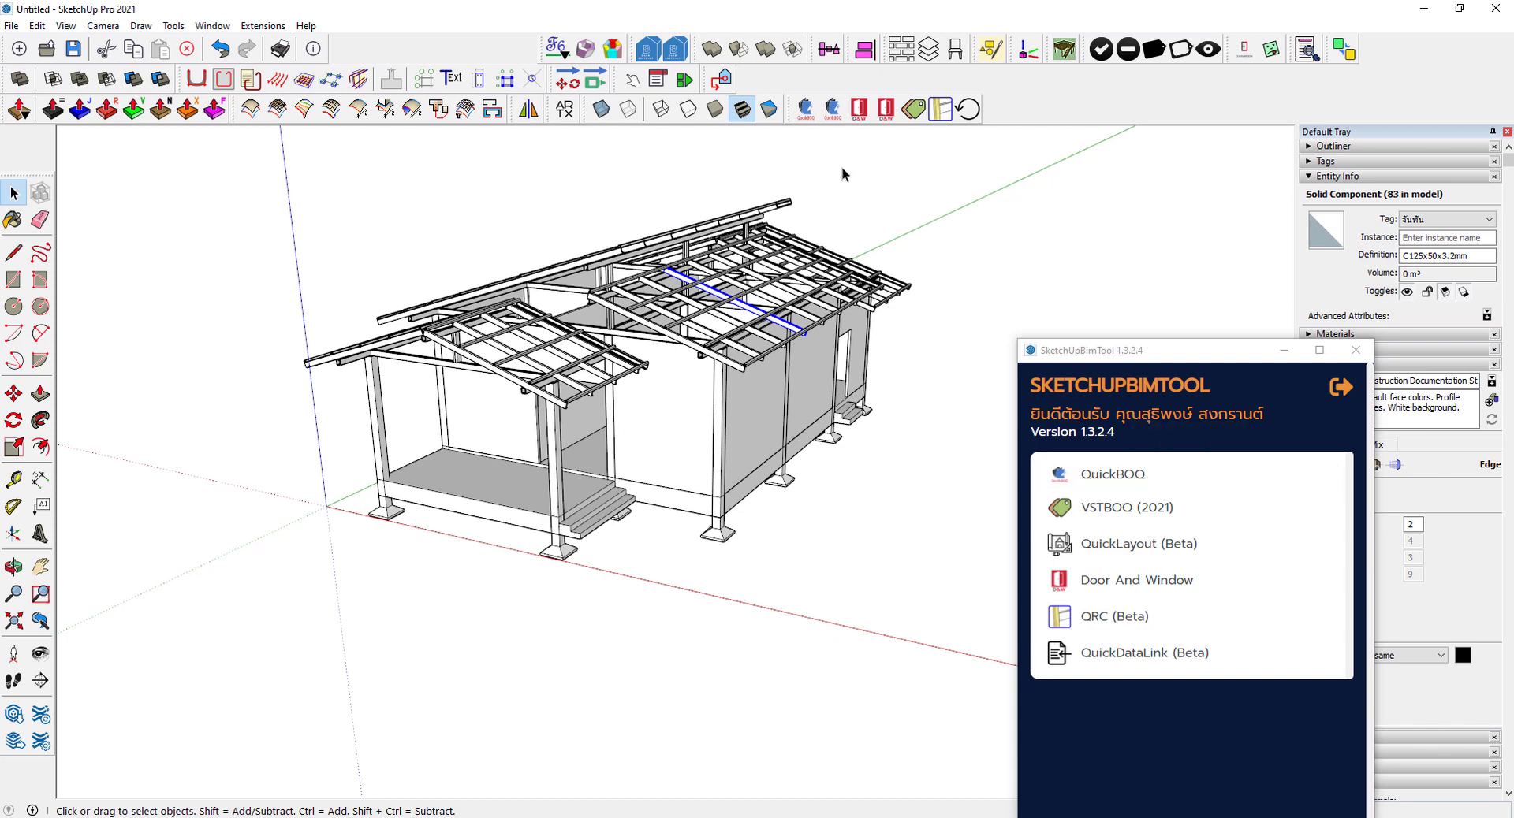
drag(795, 109, 968, 222)
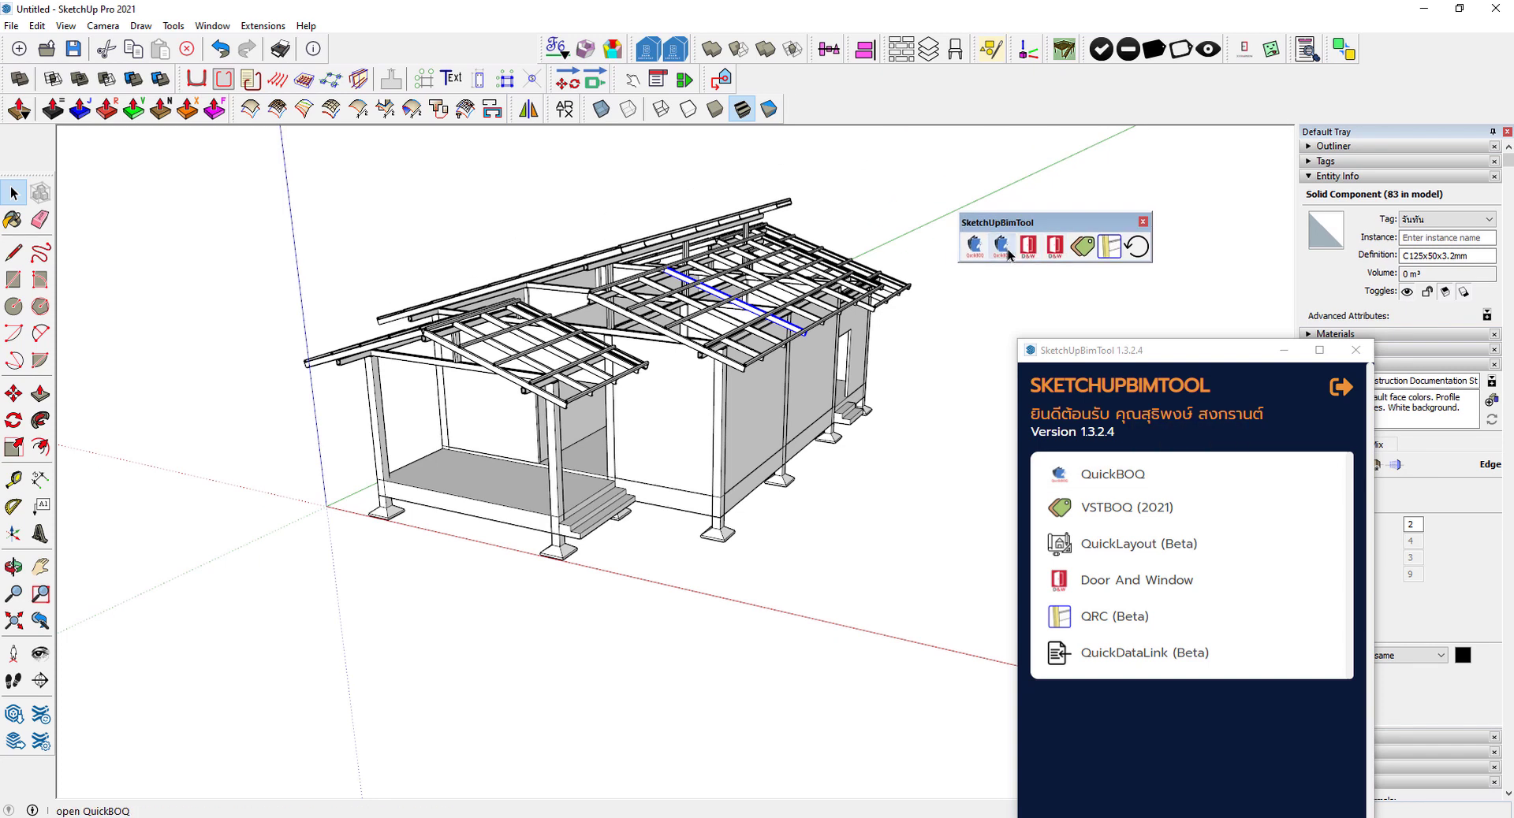
- Open the QuickBOQ table, widen its window, and place it below the model
click(1105, 475)
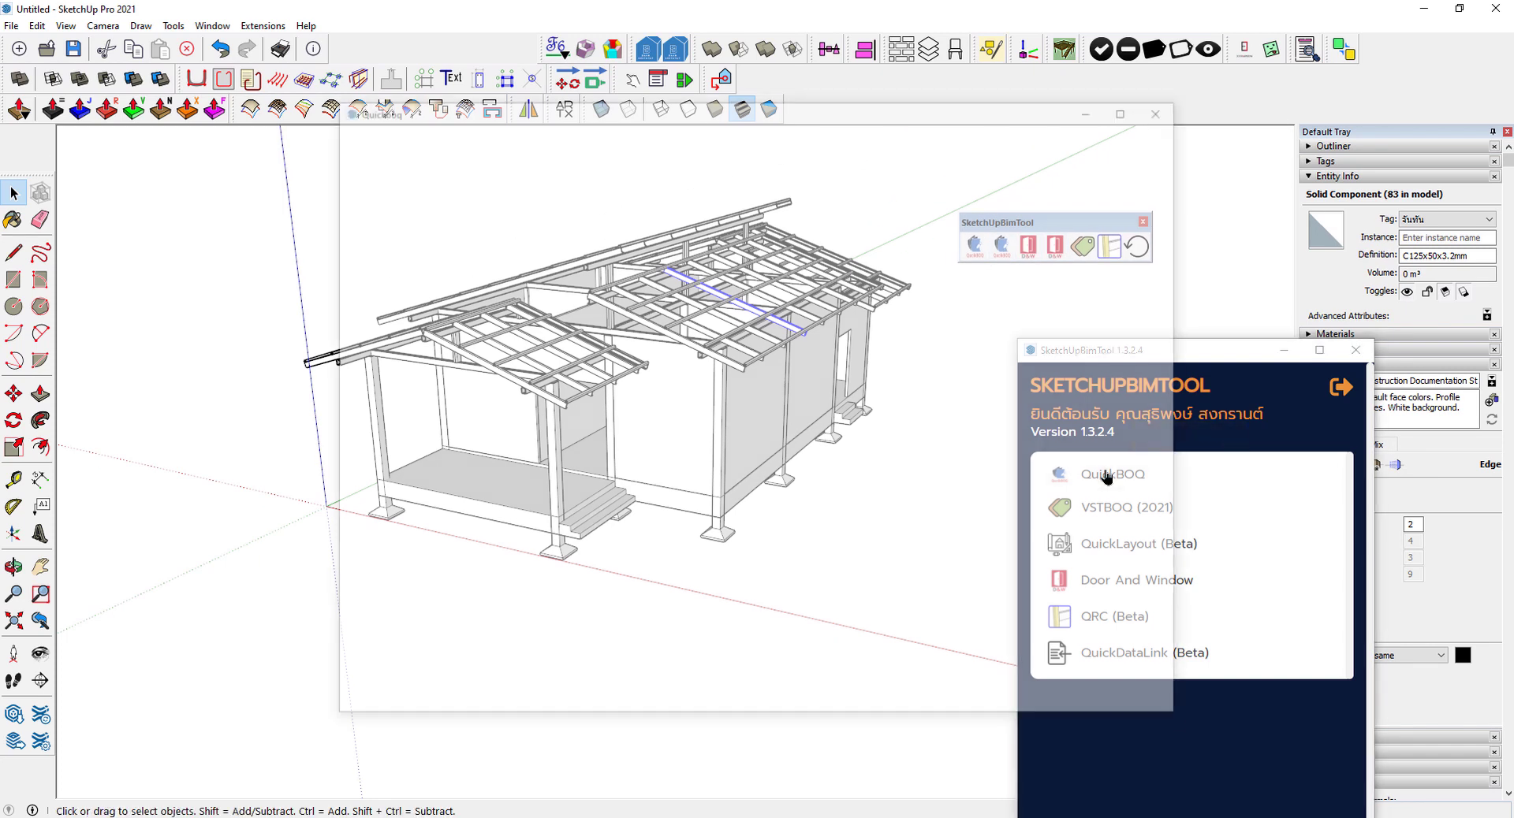
drag(1186, 426, 1355, 440)
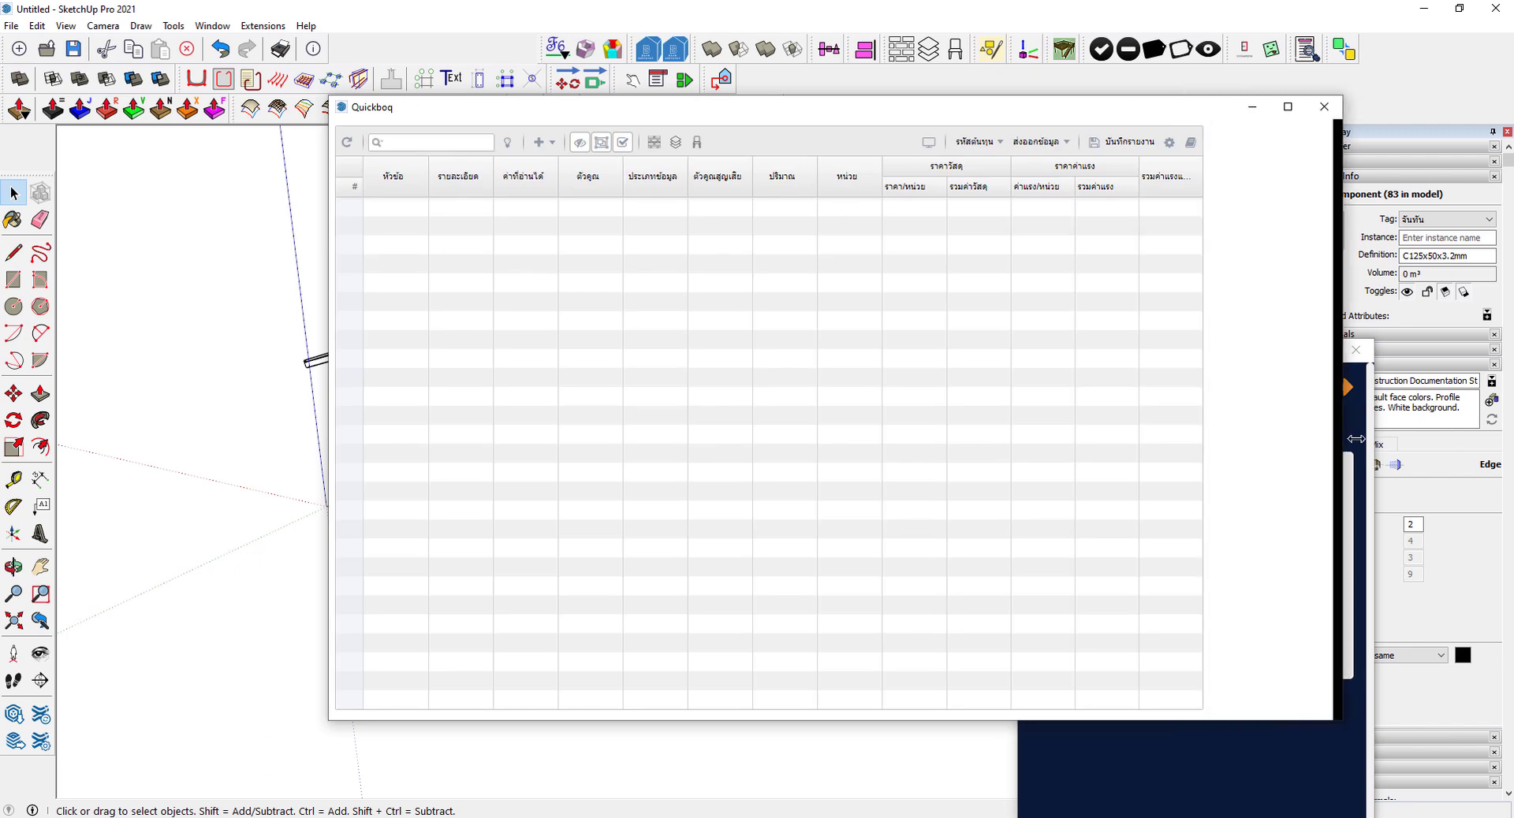
drag(838, 118, 901, 451)
scroll(644, 343, up, 3)
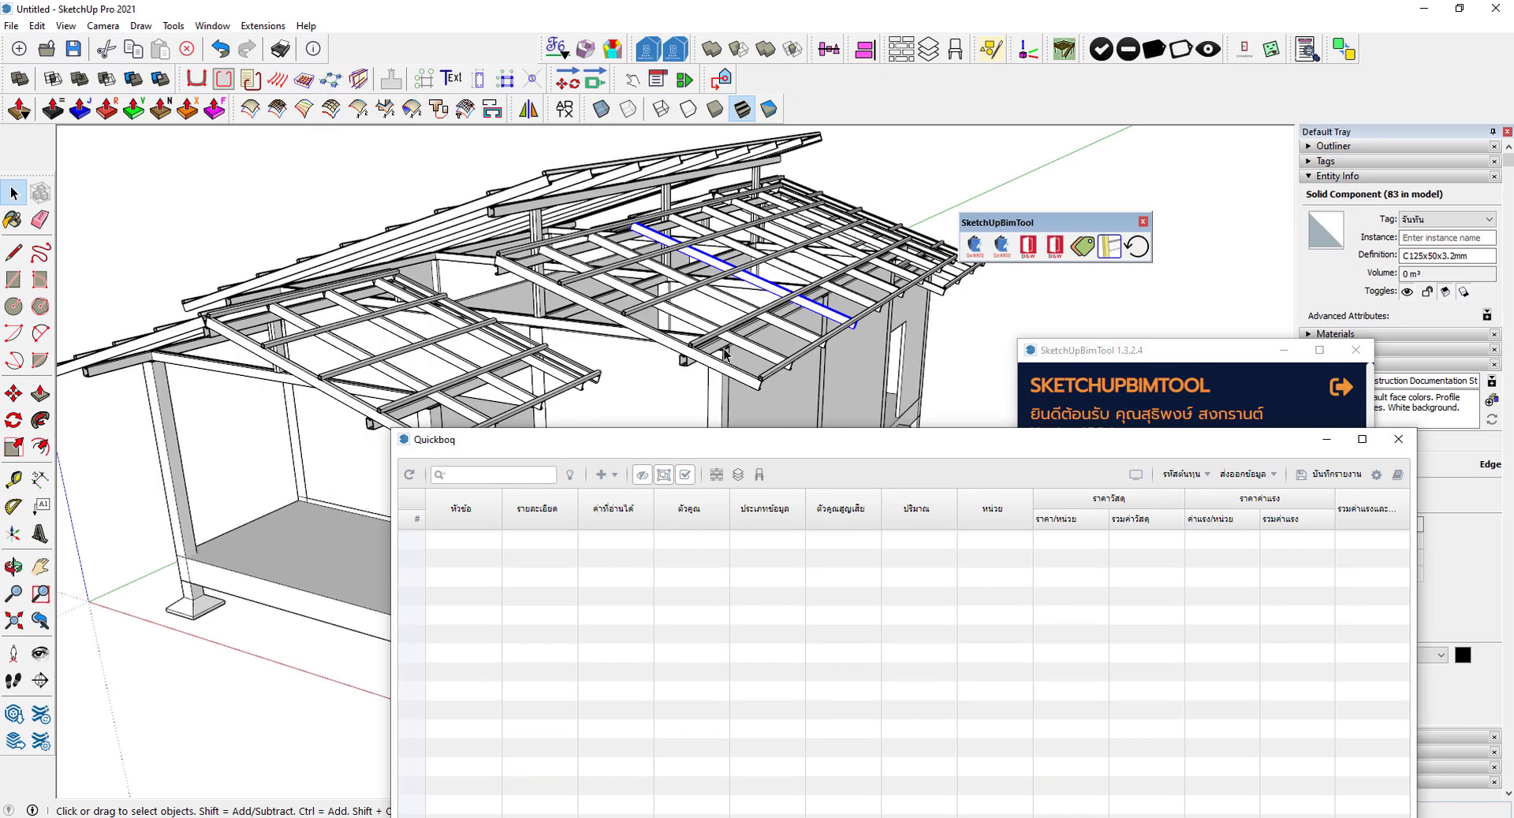
scroll(644, 343, up, 3)
- Add the selected roof beam with its C125x50x3.2mm definition to the QuickBOQ report
click(644, 343)
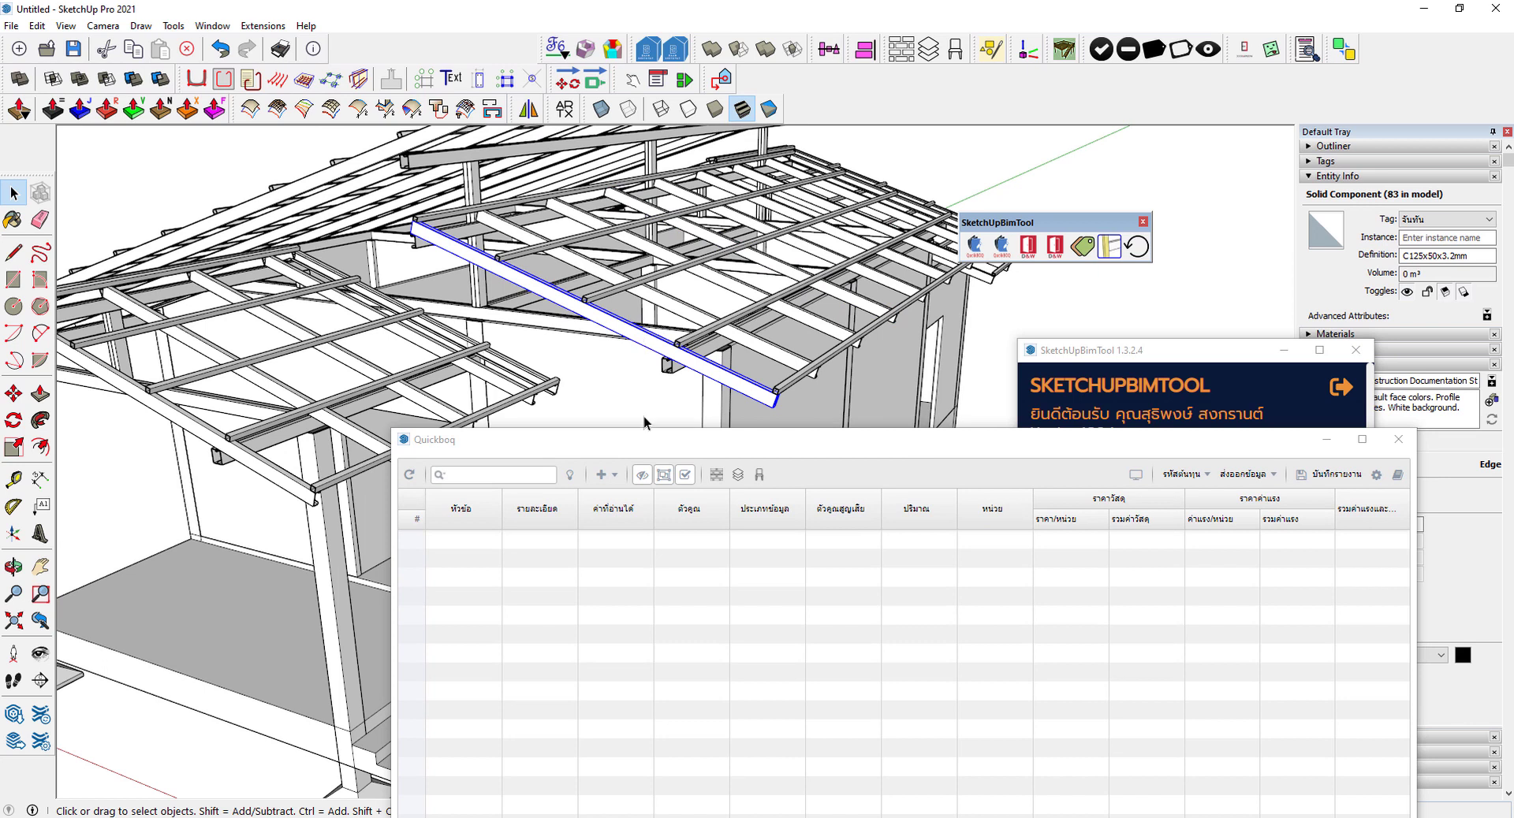
click(614, 476)
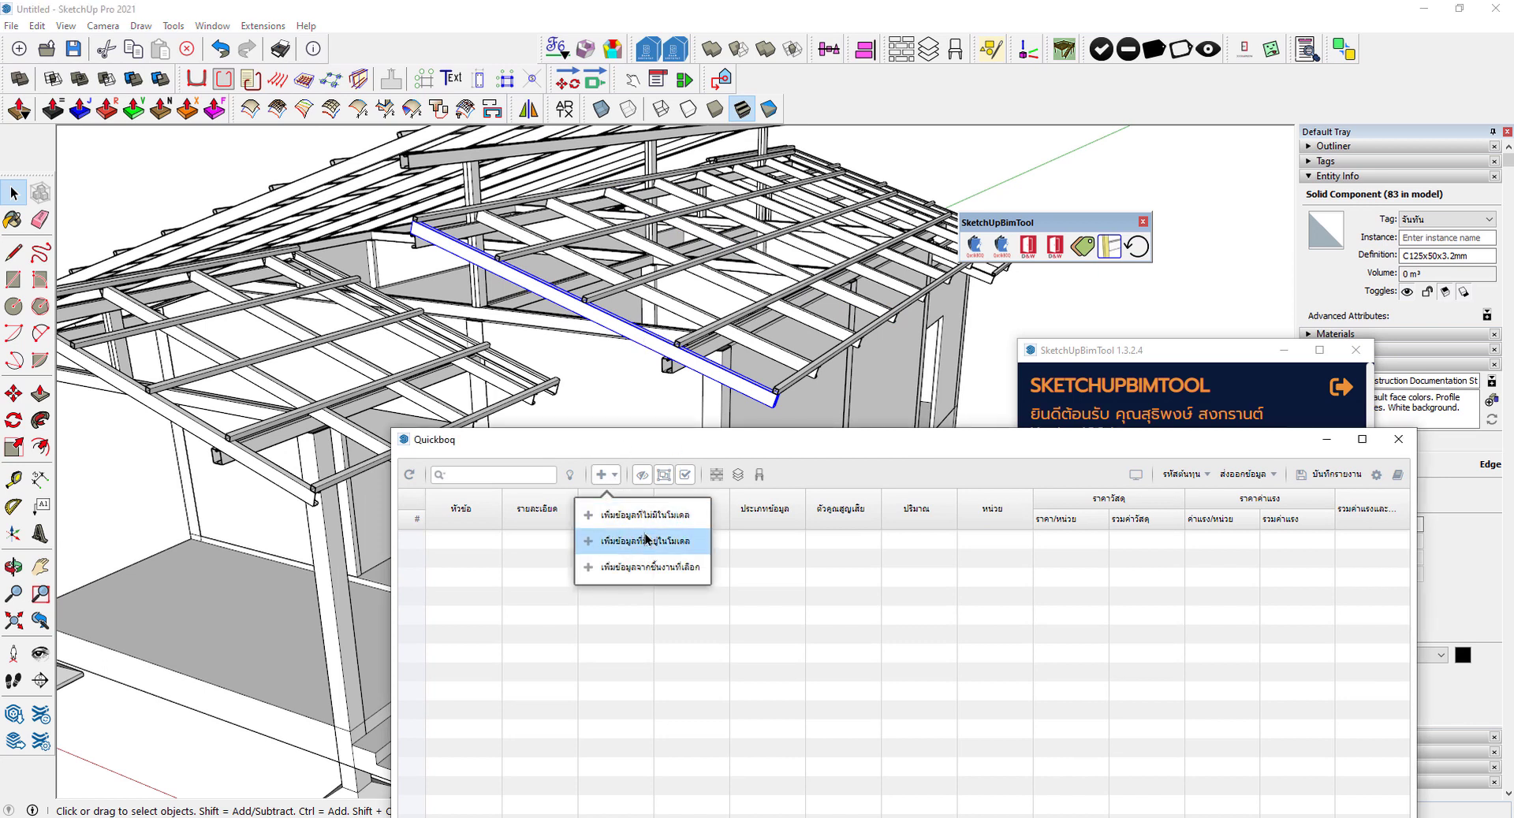
click(649, 568)
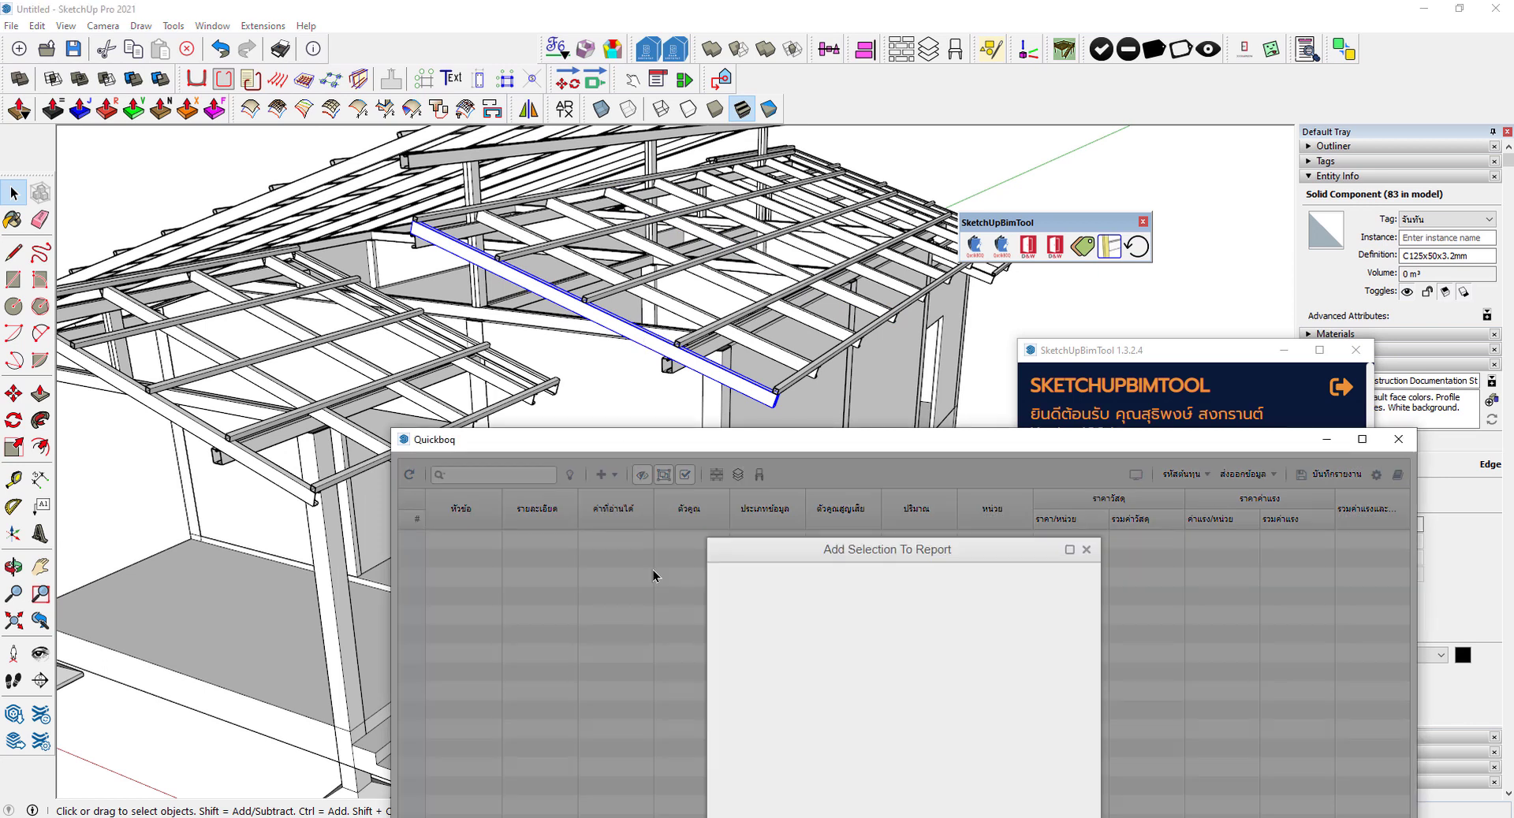
drag(894, 451, 889, 267)
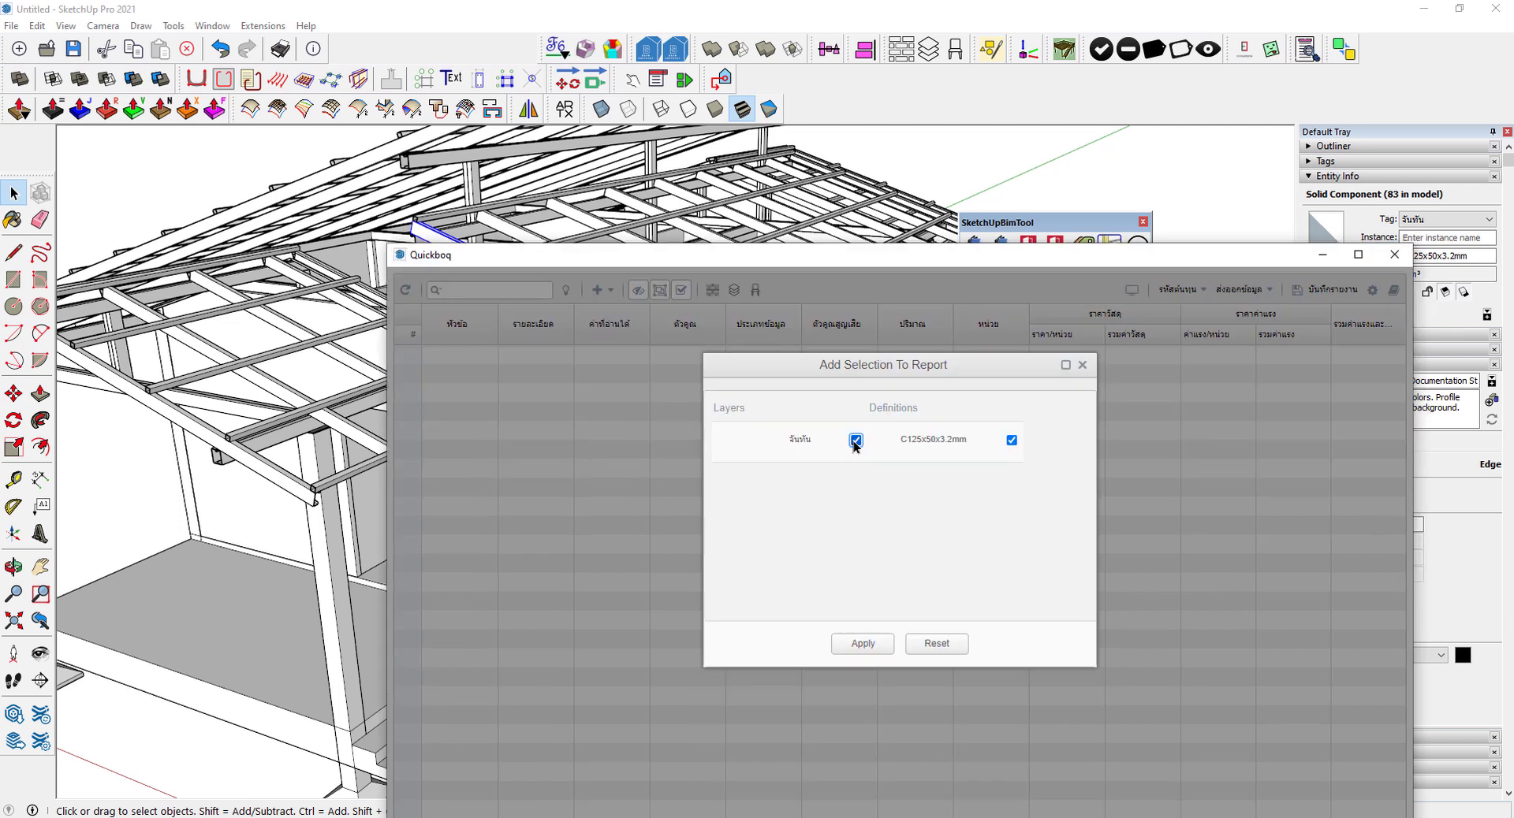
click(1009, 440)
click(860, 645)
- Change the new row's data type from Volume to Length in m
click(773, 355)
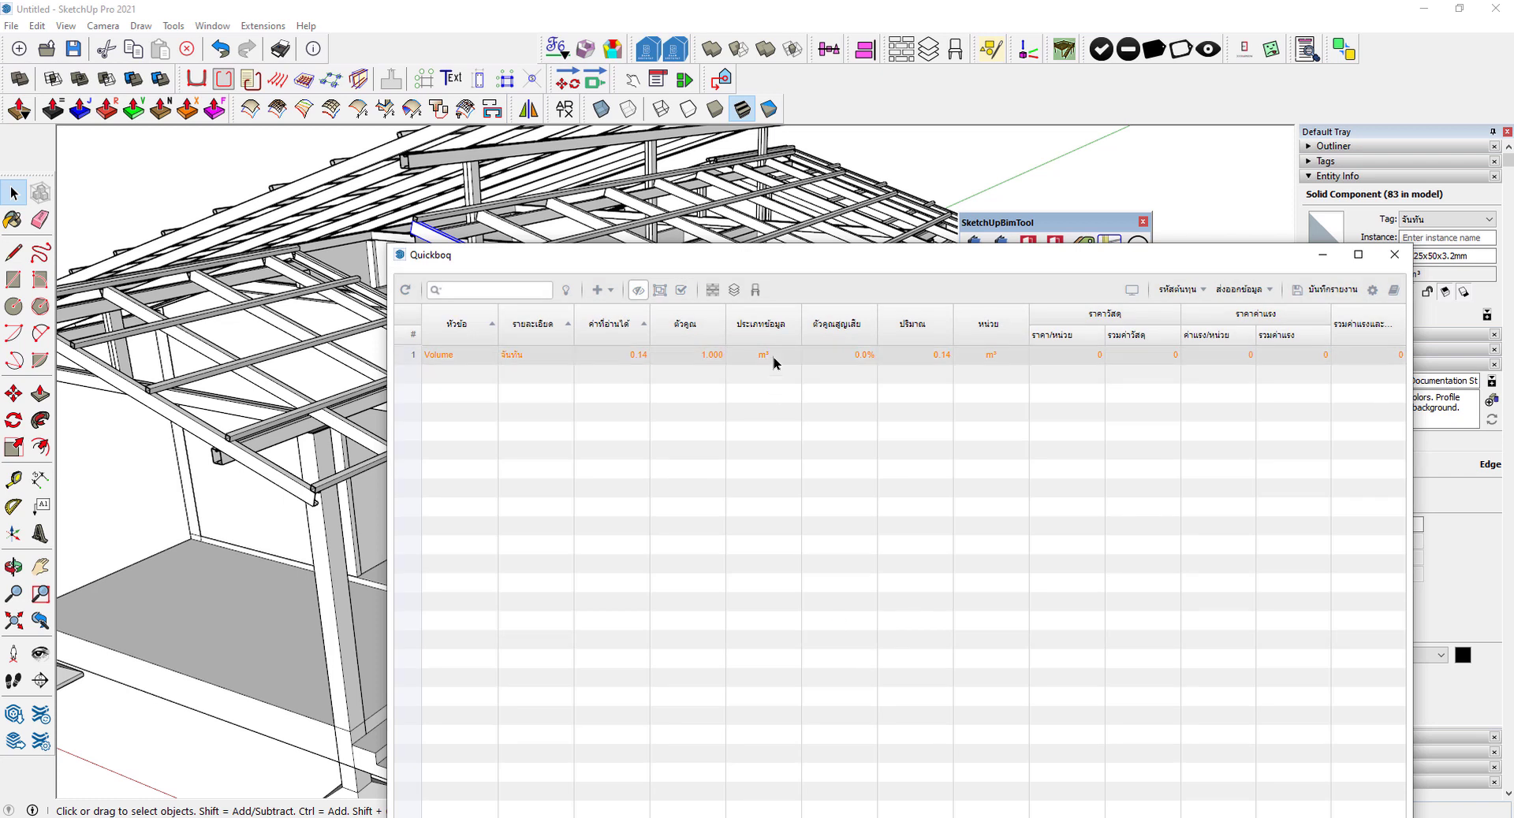
text(ท)
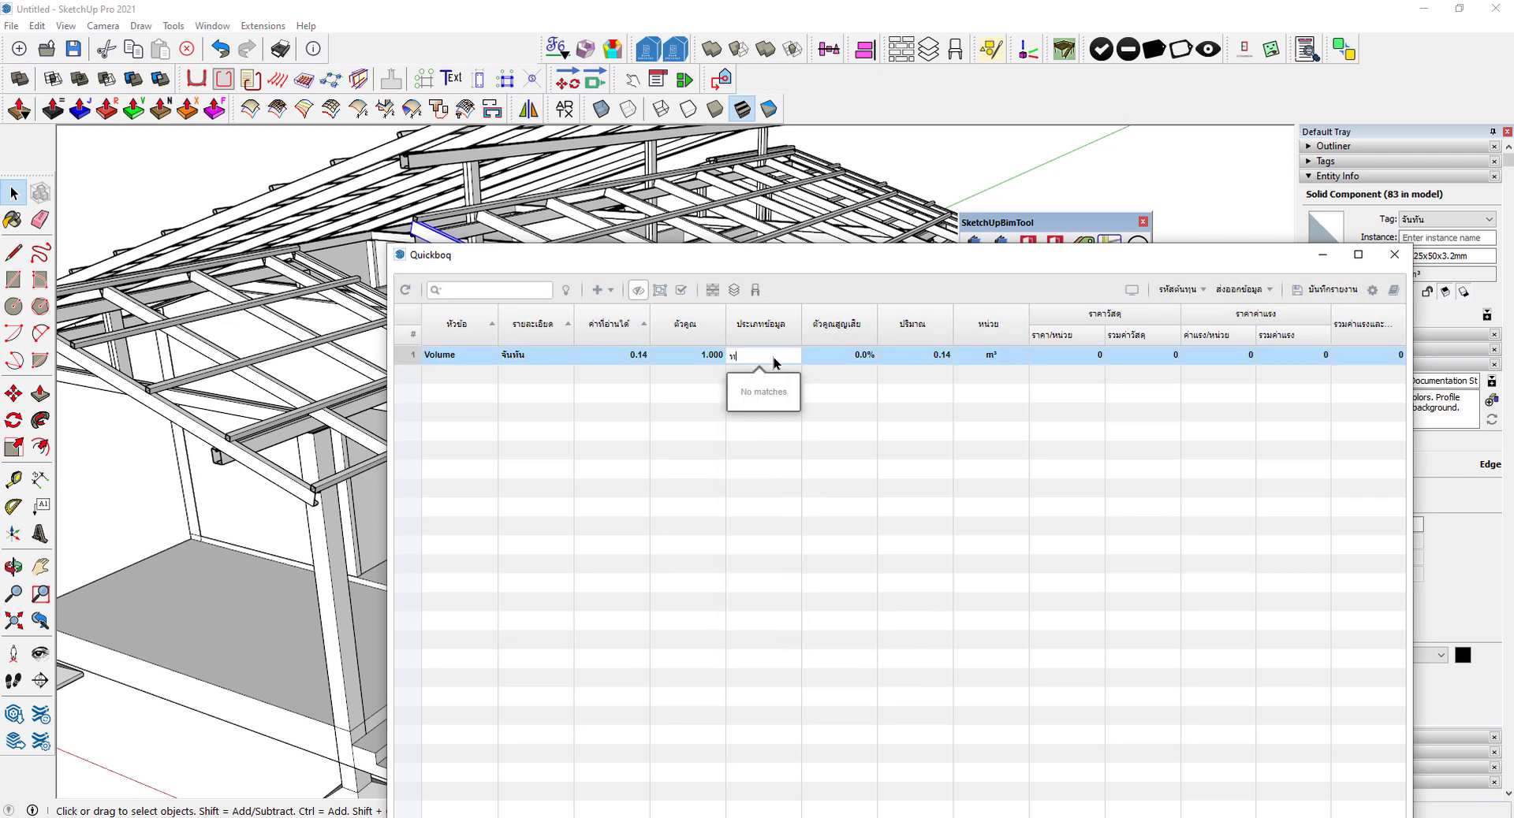
key(BackSpace)
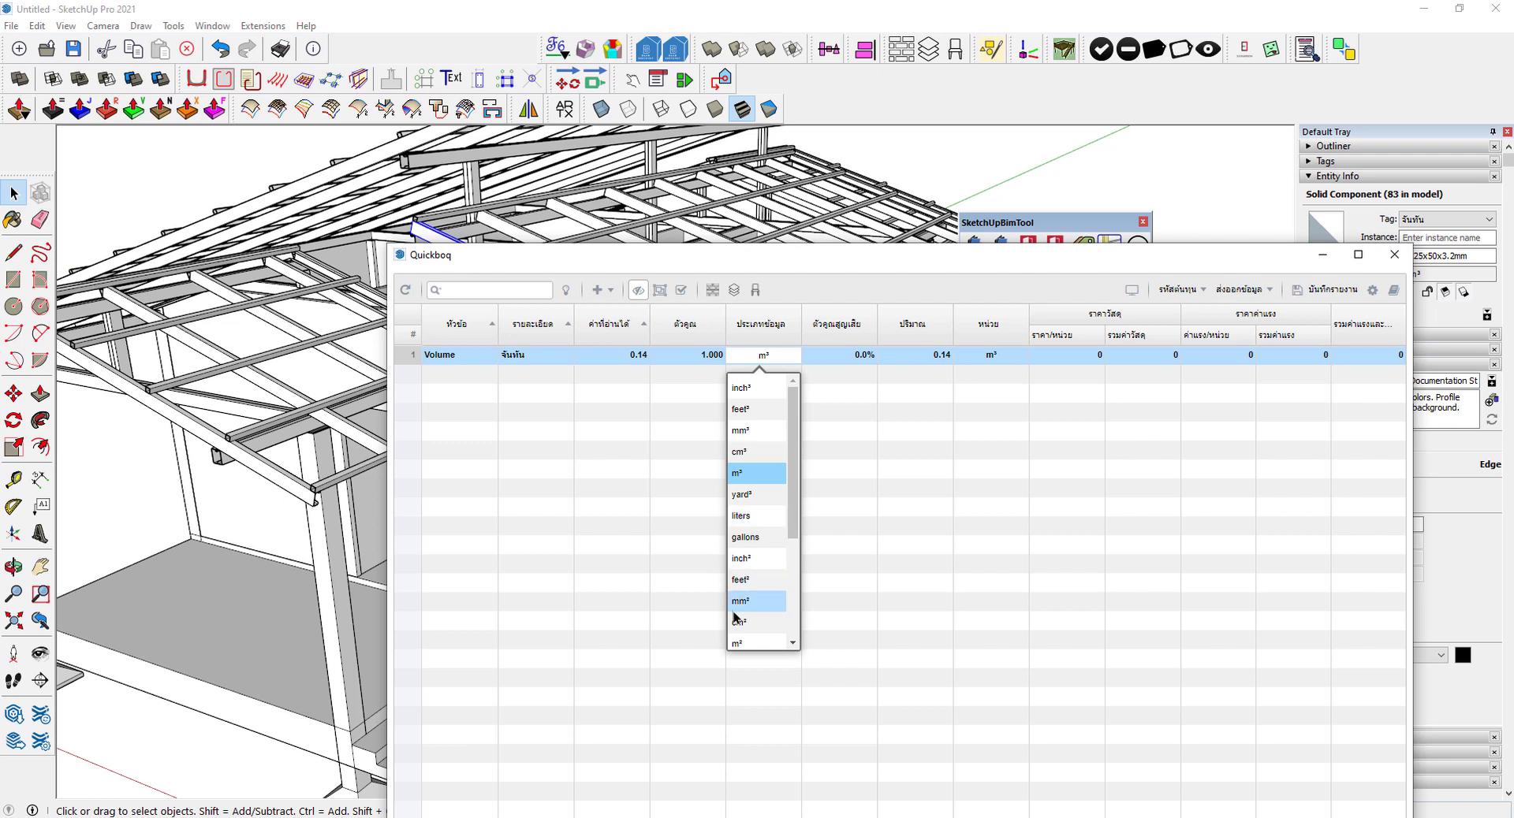
scroll(745, 619, down, 2)
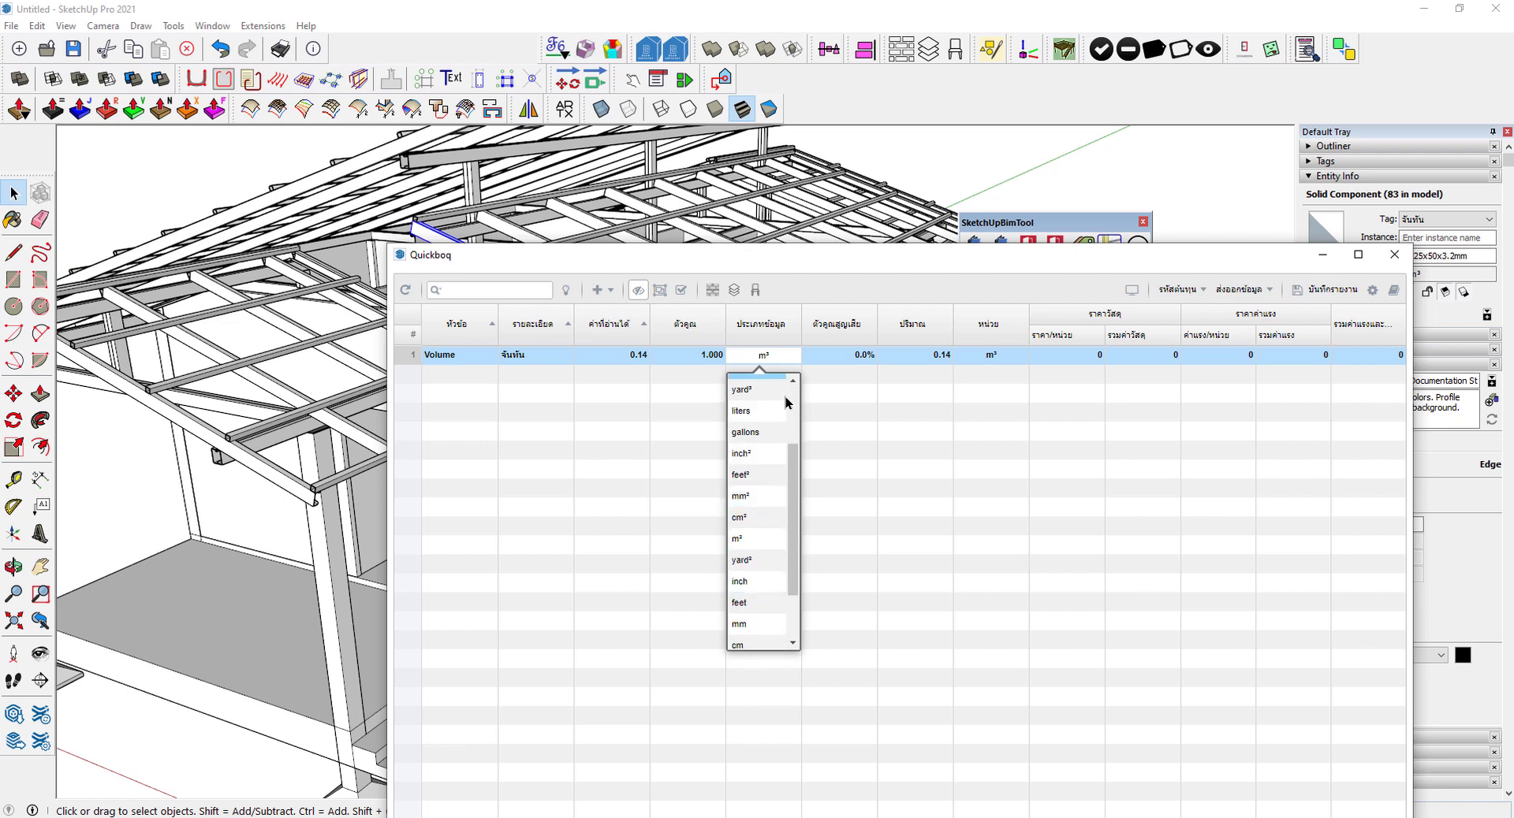
click(746, 494)
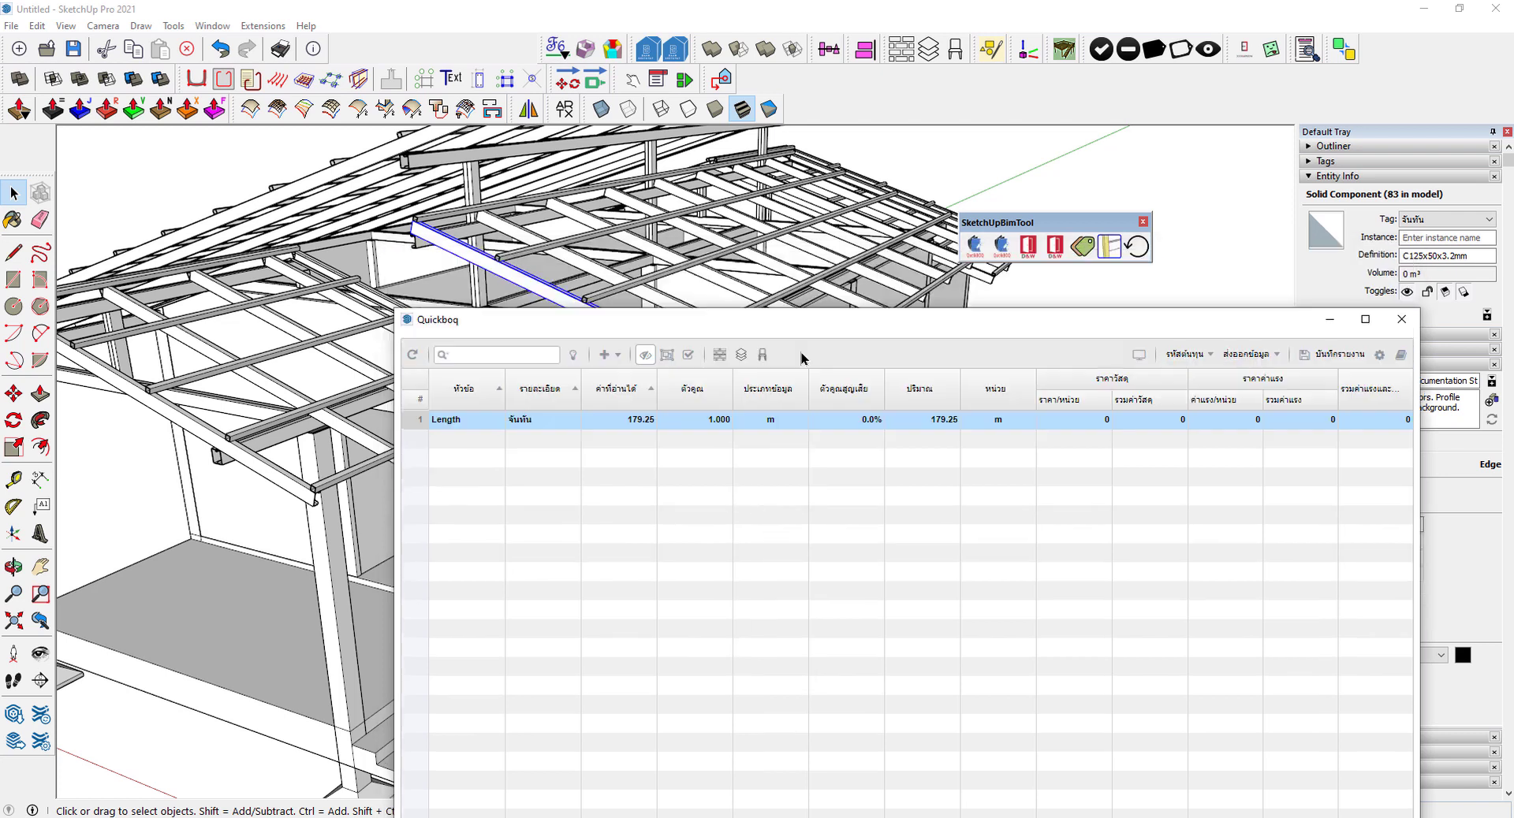
drag(787, 273, 802, 533)
scroll(679, 329, down, 6)
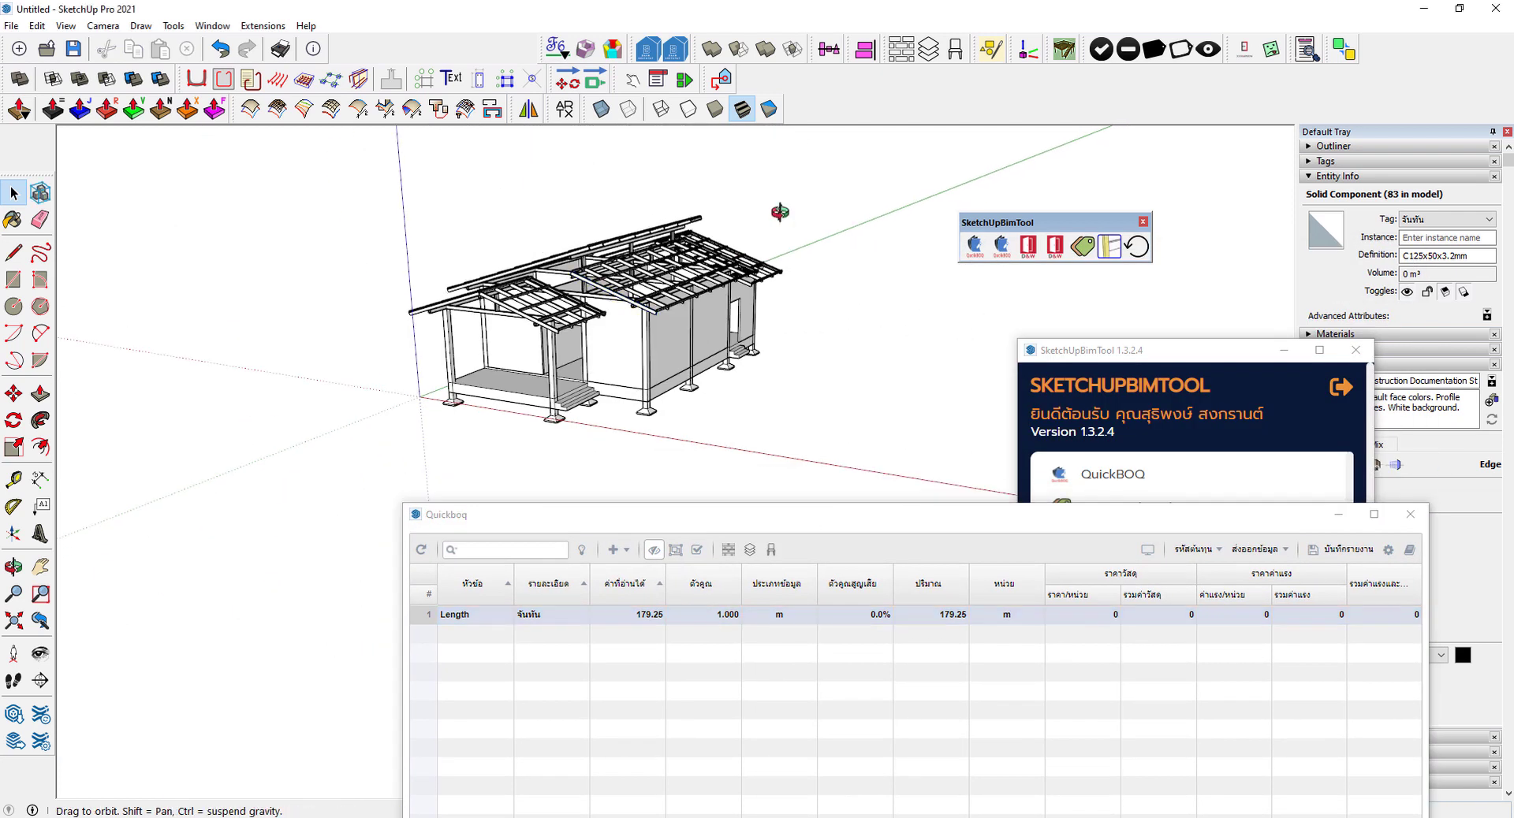
- Refresh the table to a 179.25 m Length total and highlight the reported roof members
middle_drag(777, 203, 860, 240)
click(861, 239)
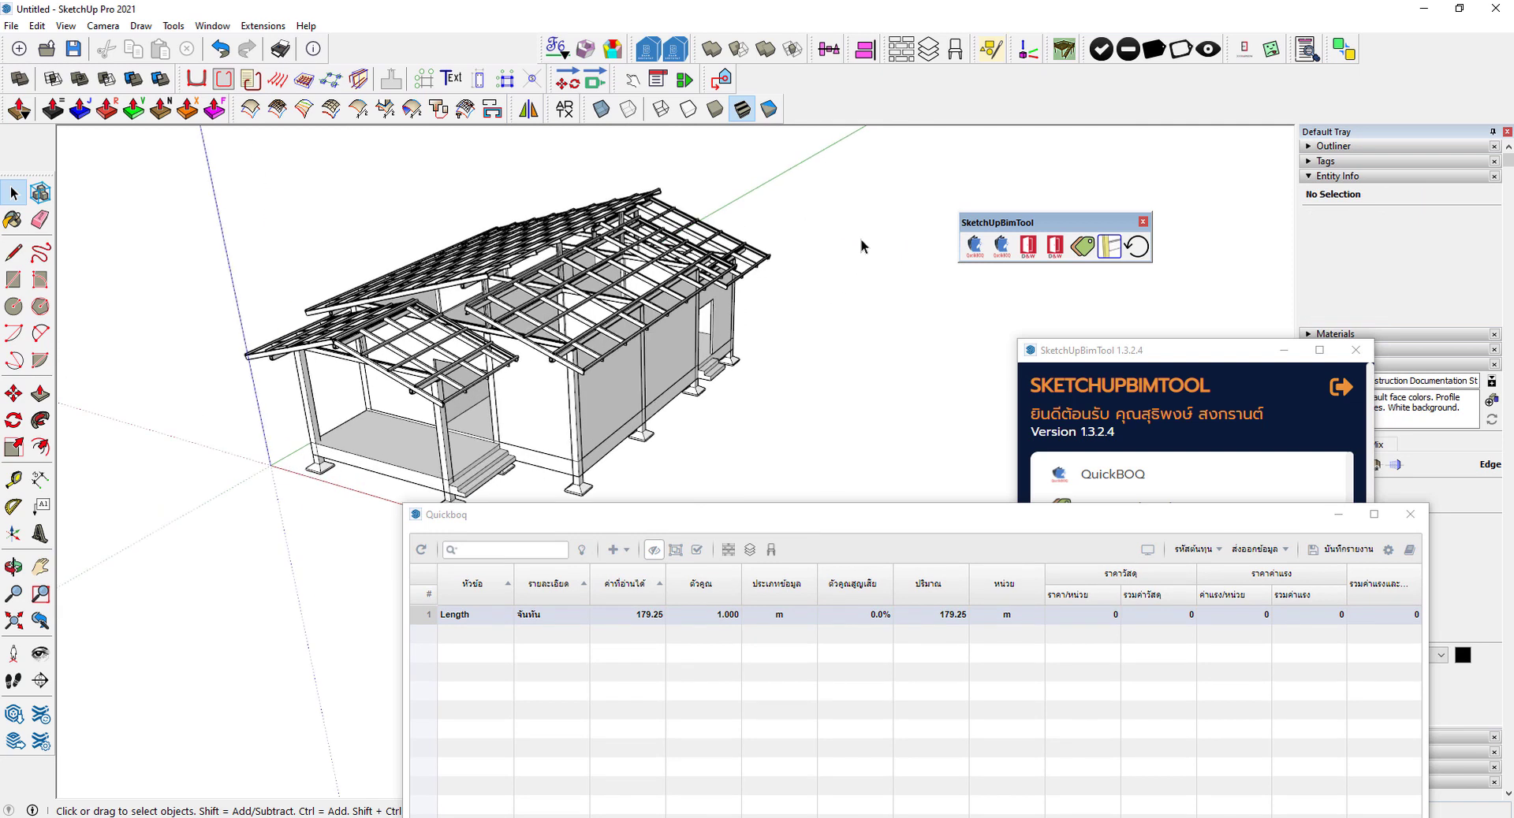
click(421, 552)
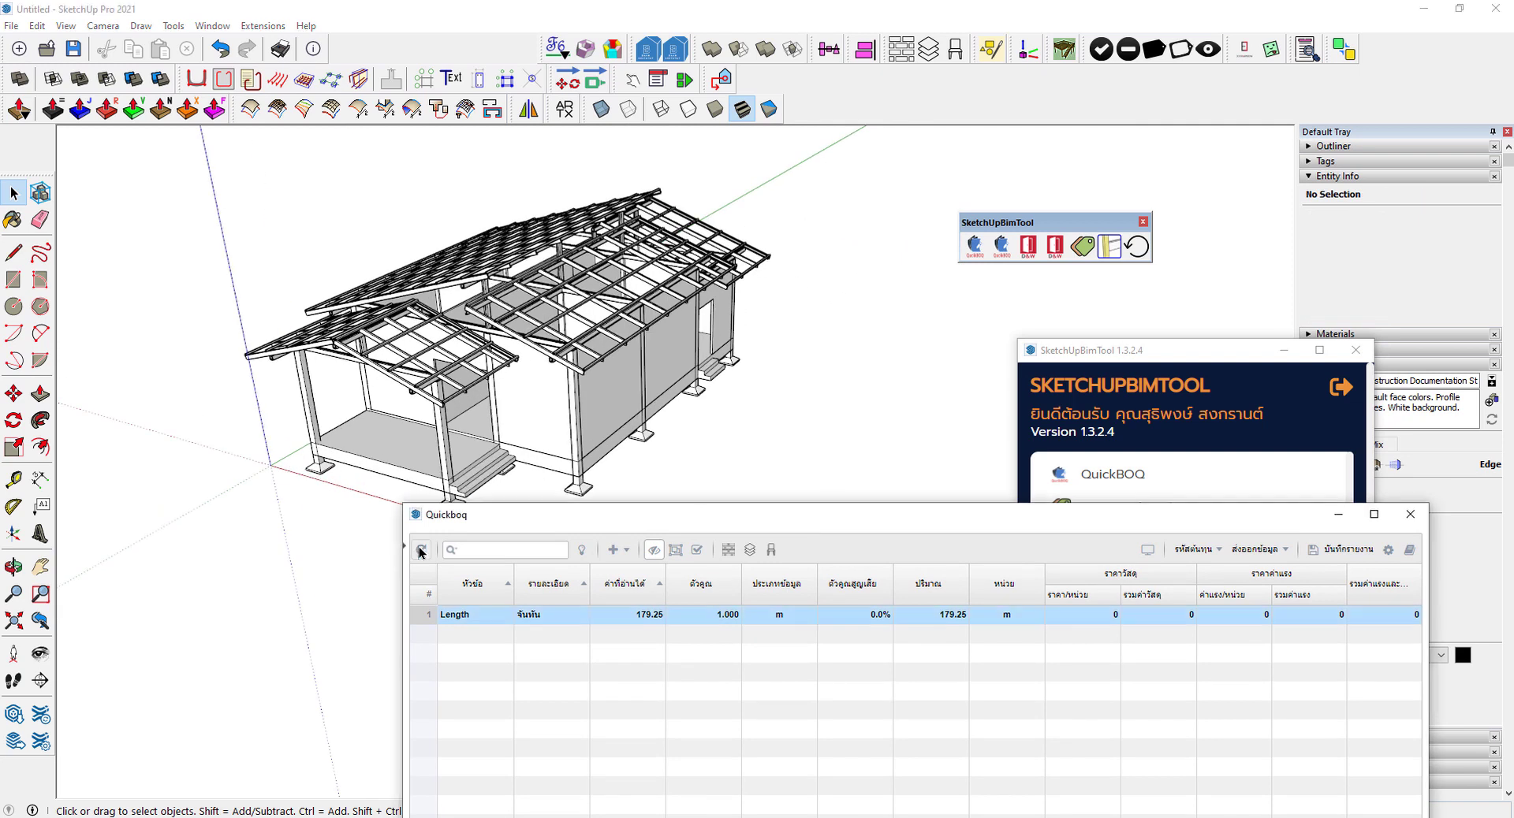
click(582, 550)
middle_drag(560, 489, 501, 438)
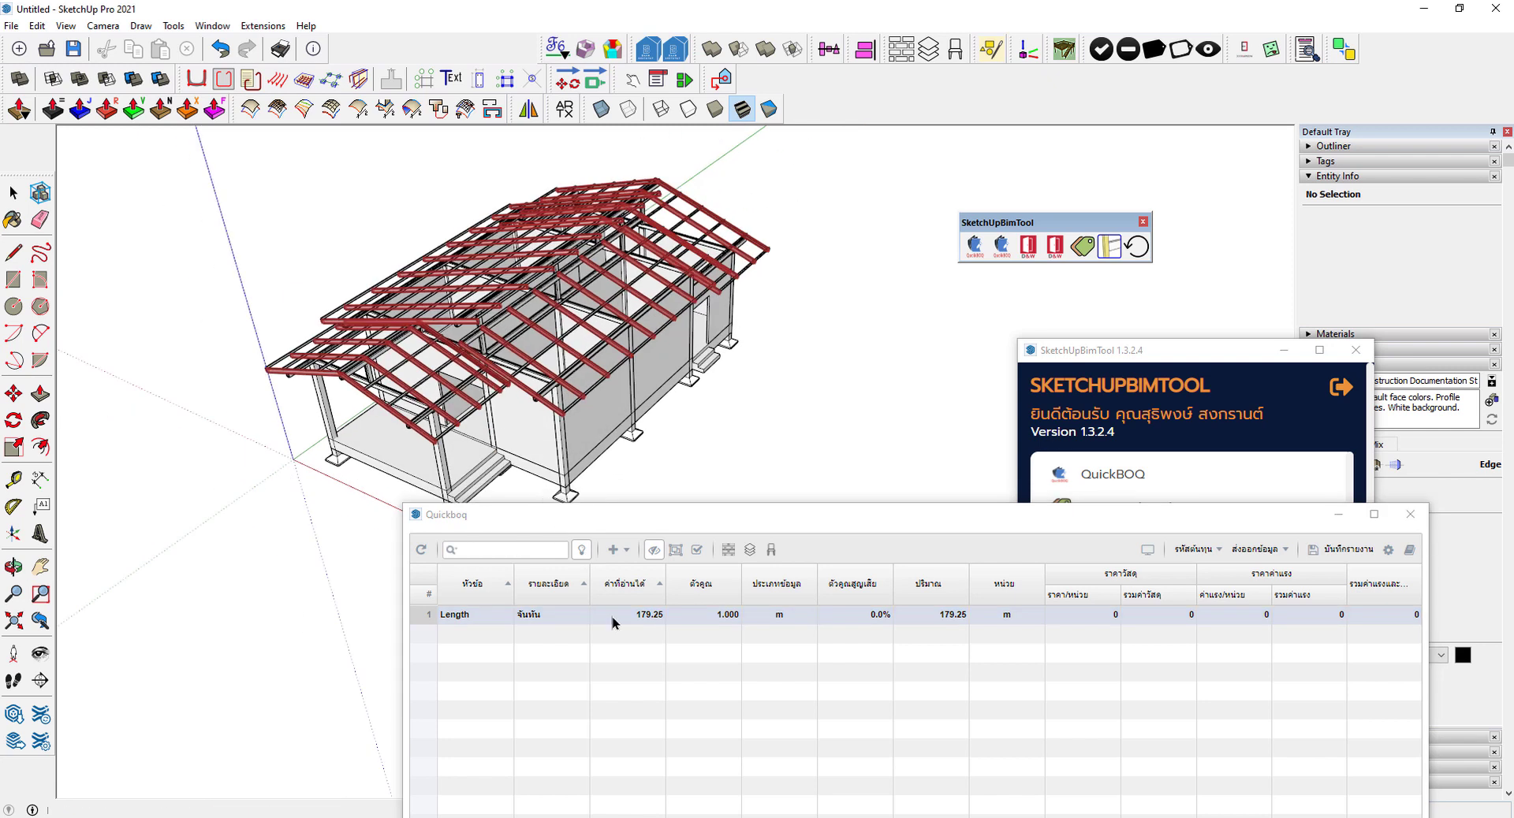
- Deselect the red-highlighted roof members and open the Quickboq add-items menu
drag(636, 523, 479, 552)
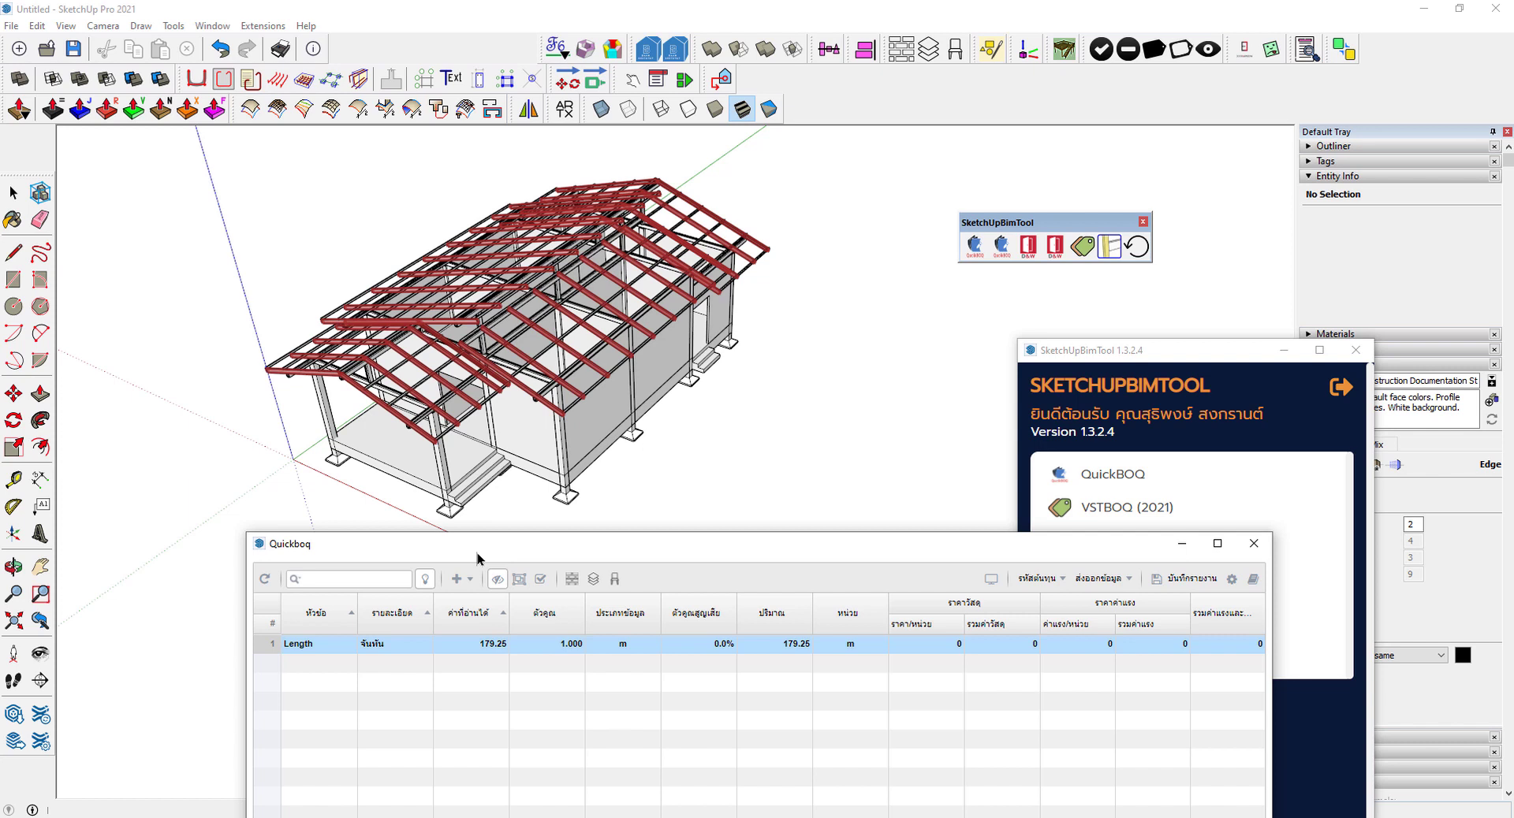
scroll(585, 443, up, 2)
scroll(590, 379, up, 2)
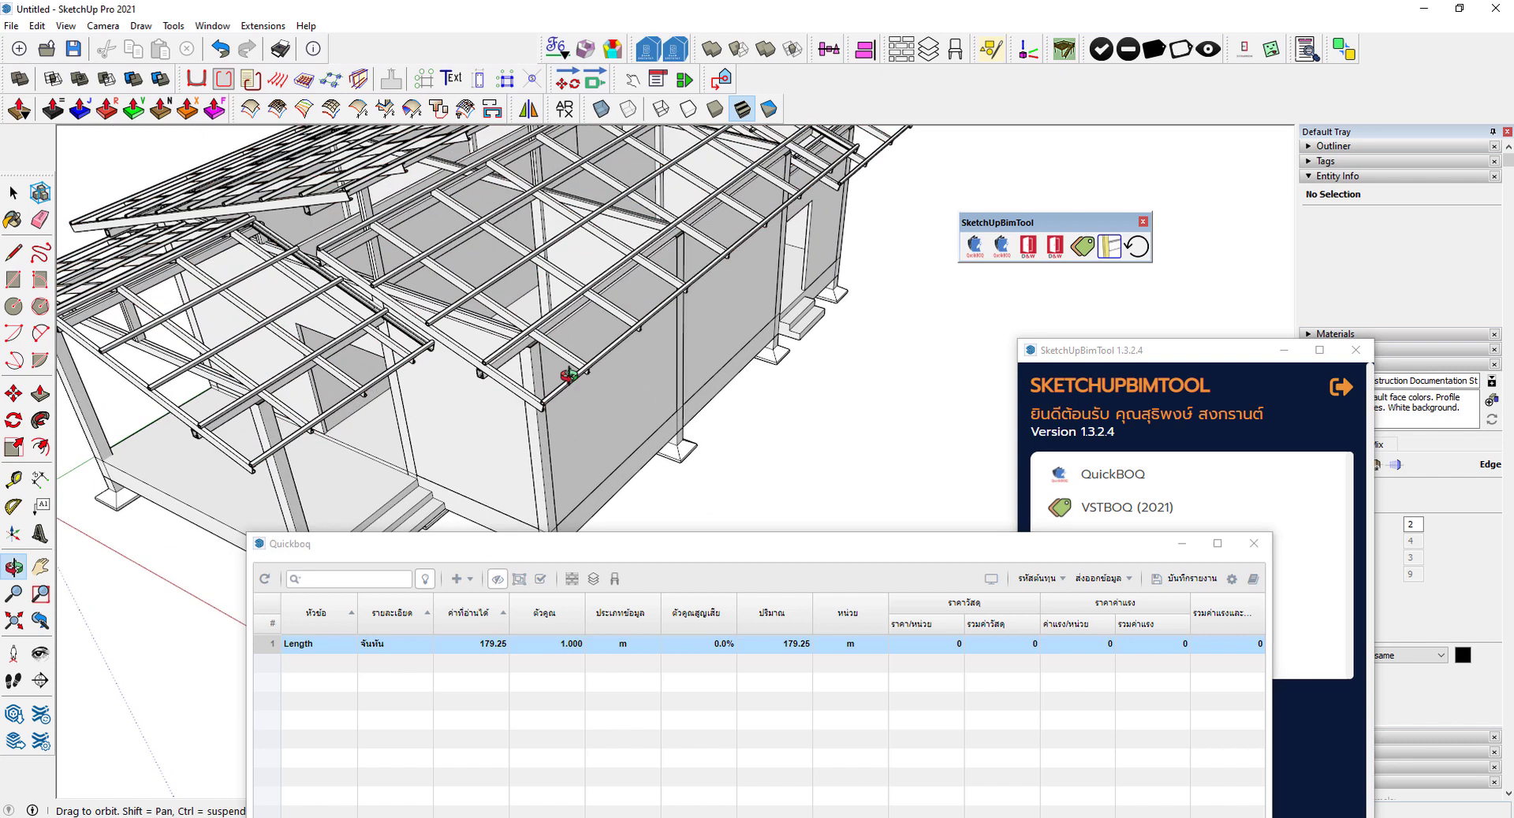
scroll(592, 342, up, 1)
click(783, 426)
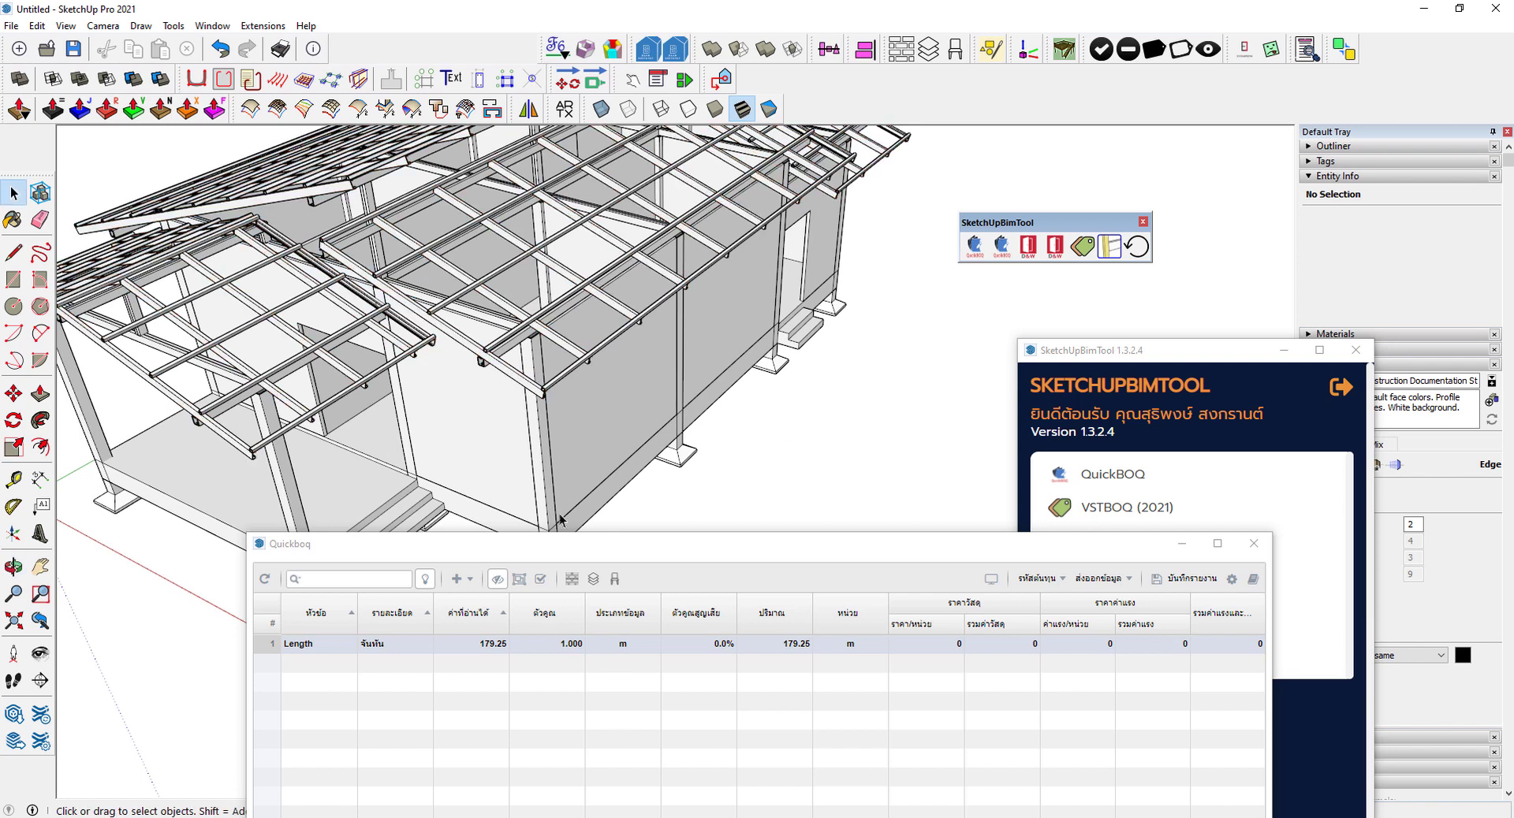
click(465, 583)
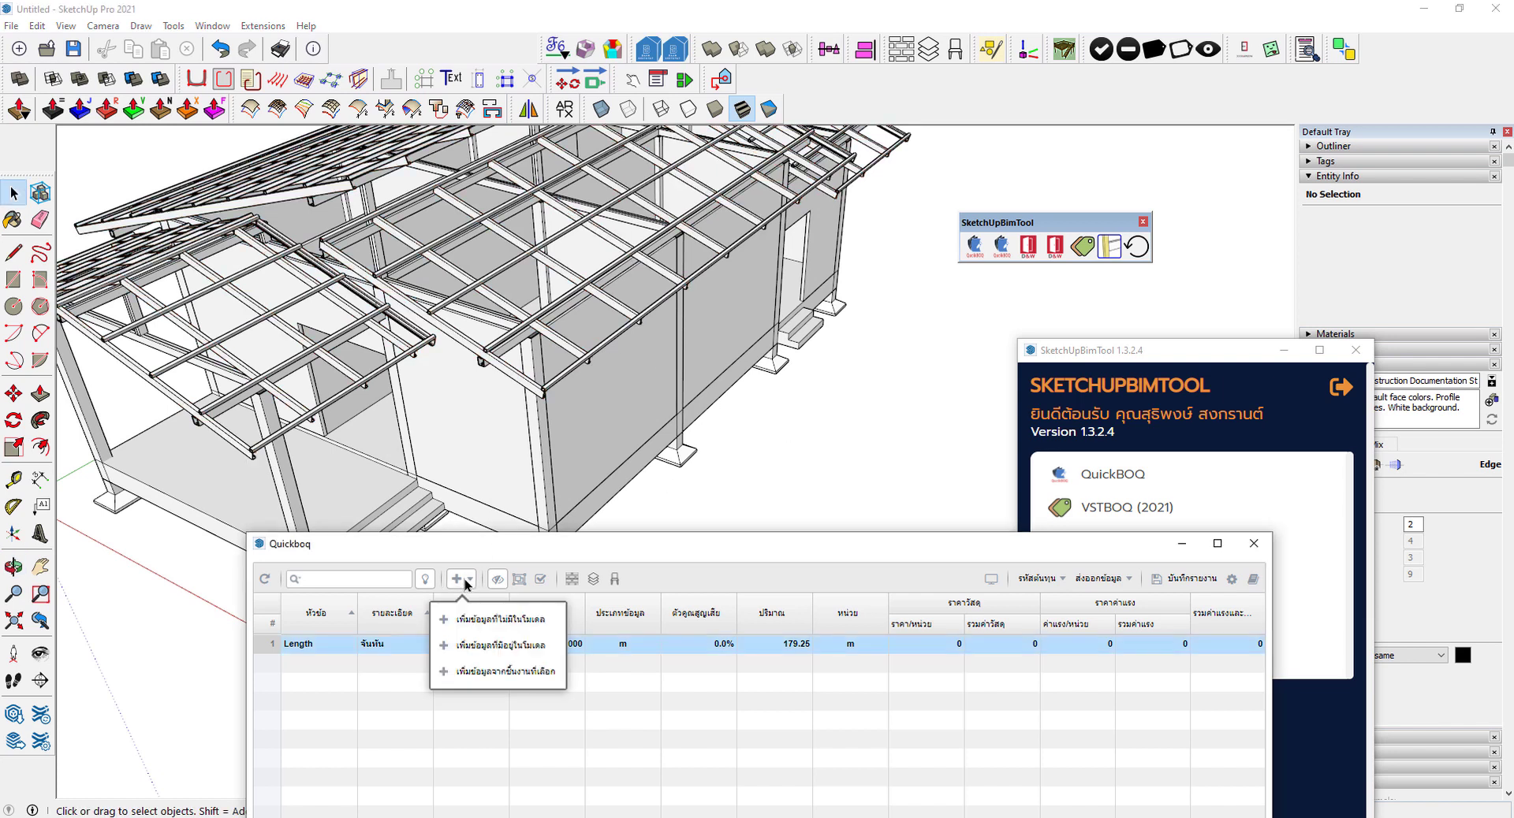
- Under Add Model Elements, pick the แป, อกไก, อะเส, ตั้ง tags and one more framing tag
click(503, 646)
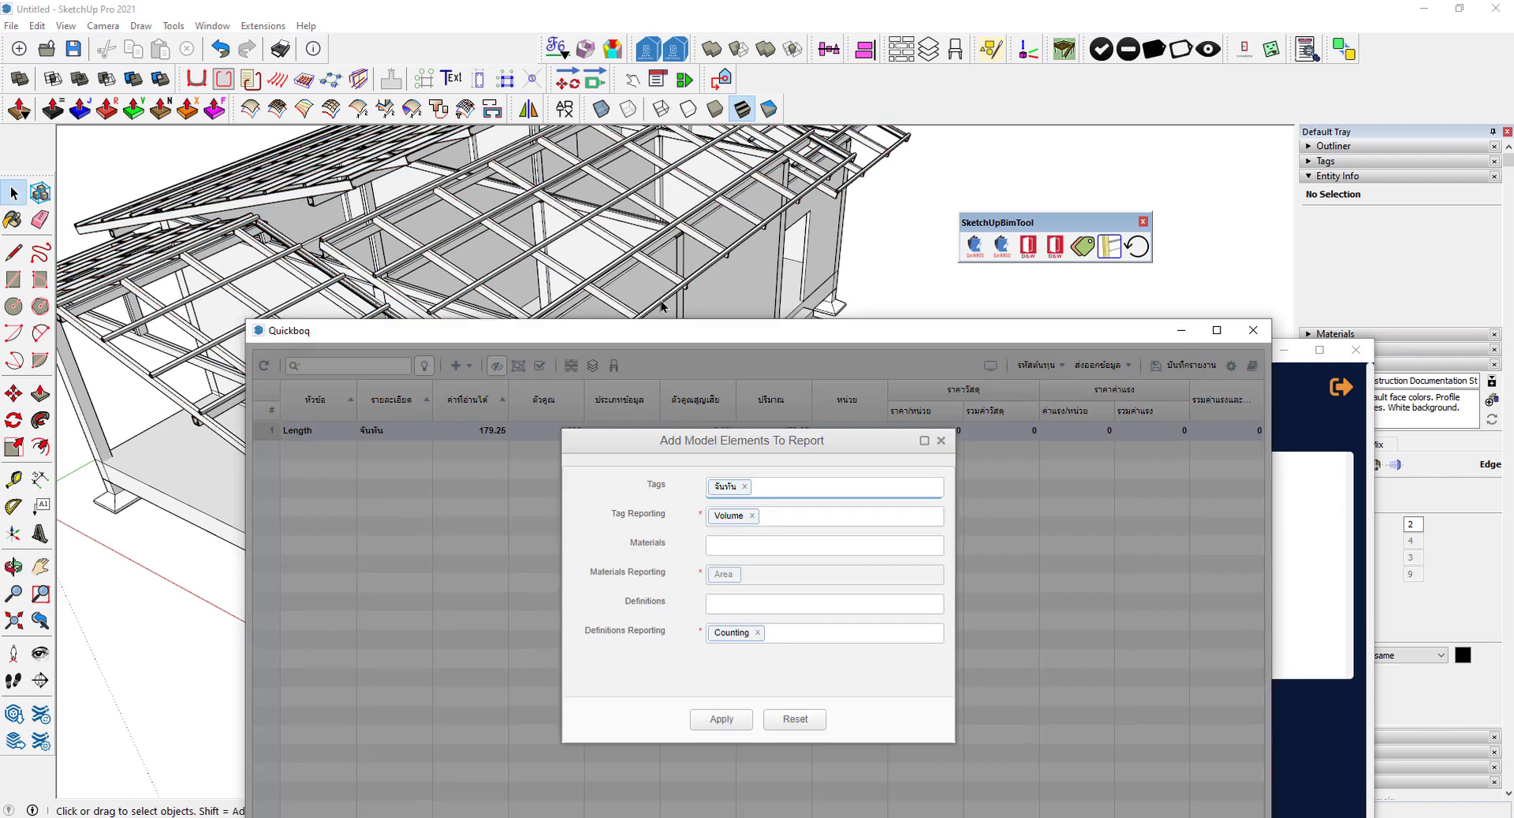
click(798, 375)
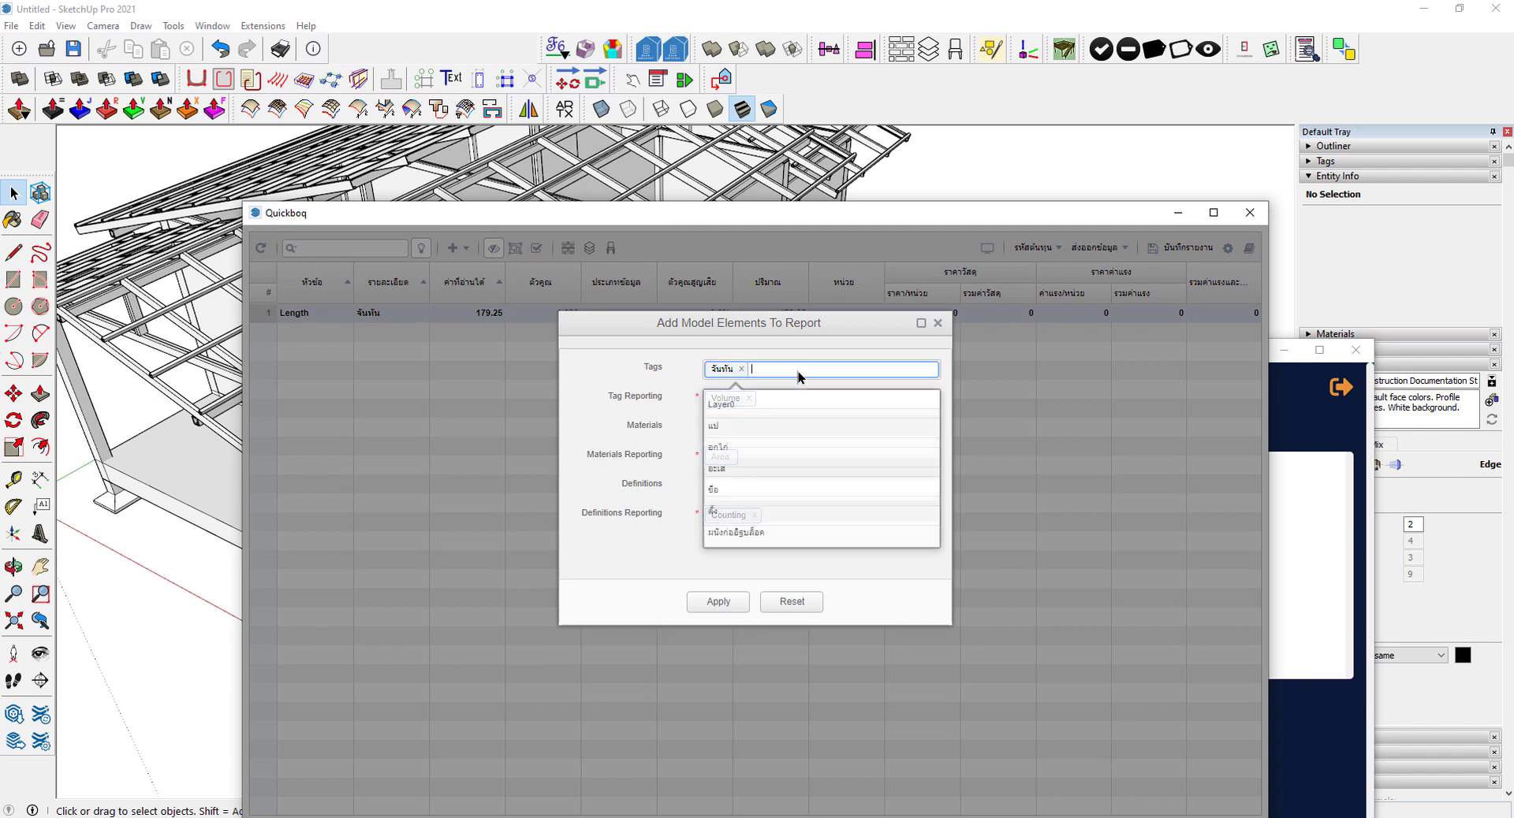
click(780, 427)
click(839, 371)
click(788, 426)
click(858, 378)
click(814, 432)
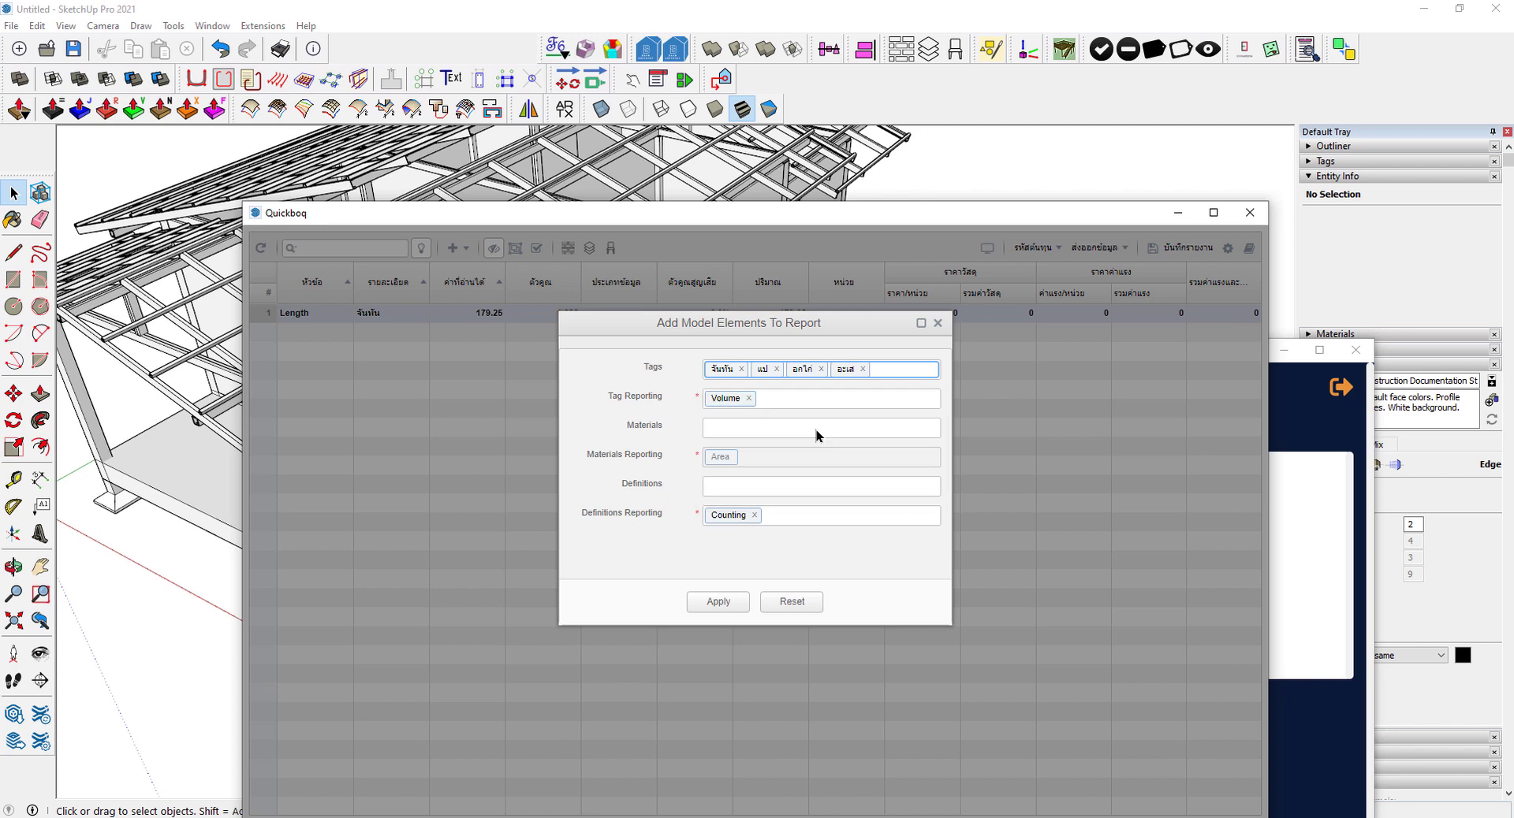
click(893, 376)
click(816, 427)
click(857, 385)
click(780, 423)
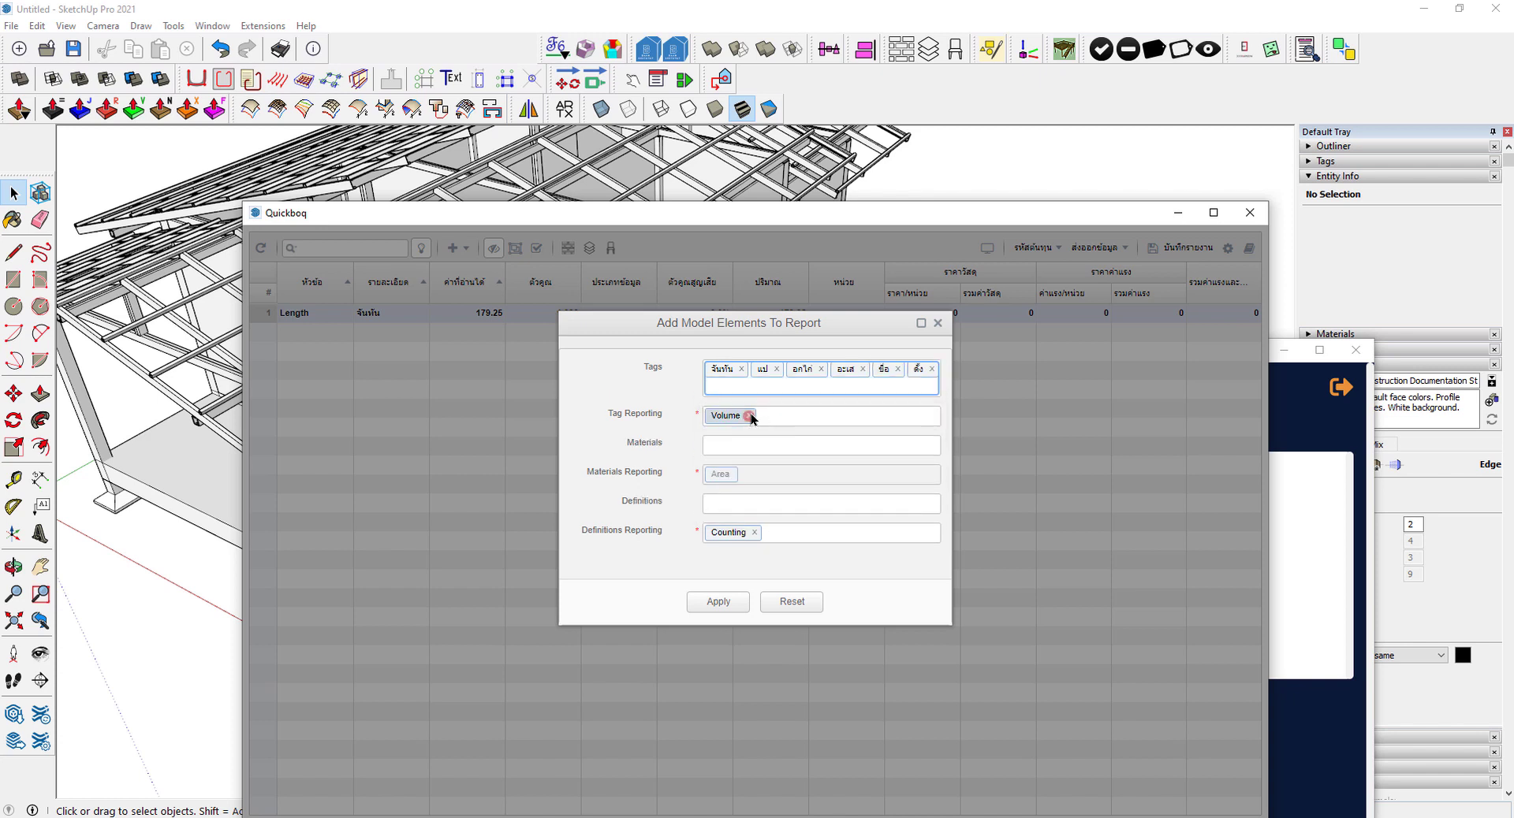
- Measure the chosen tags by Length, apply, and highlight the ตั้ง members
click(745, 419)
click(744, 494)
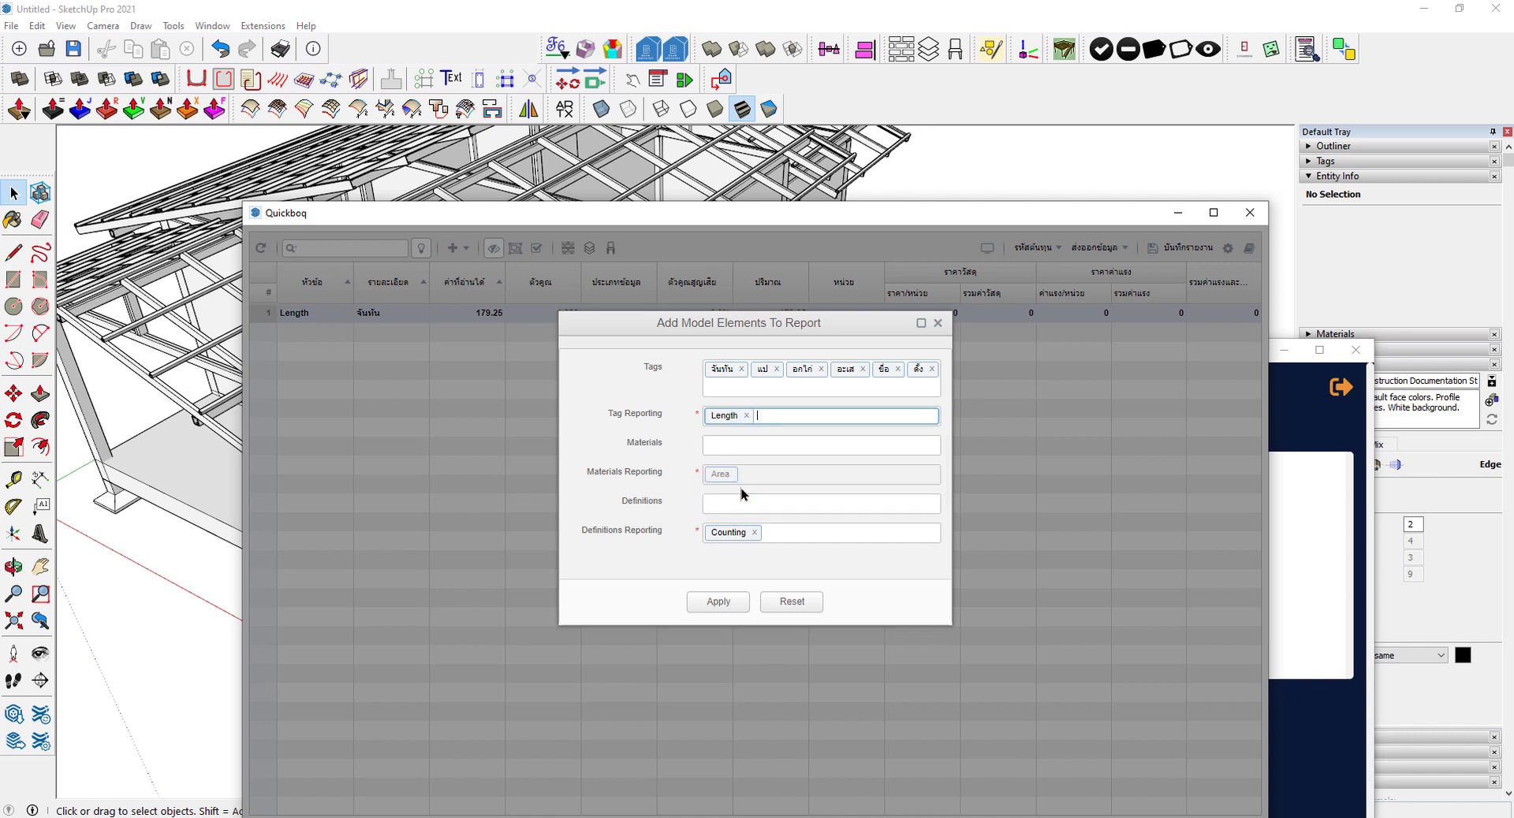
click(718, 599)
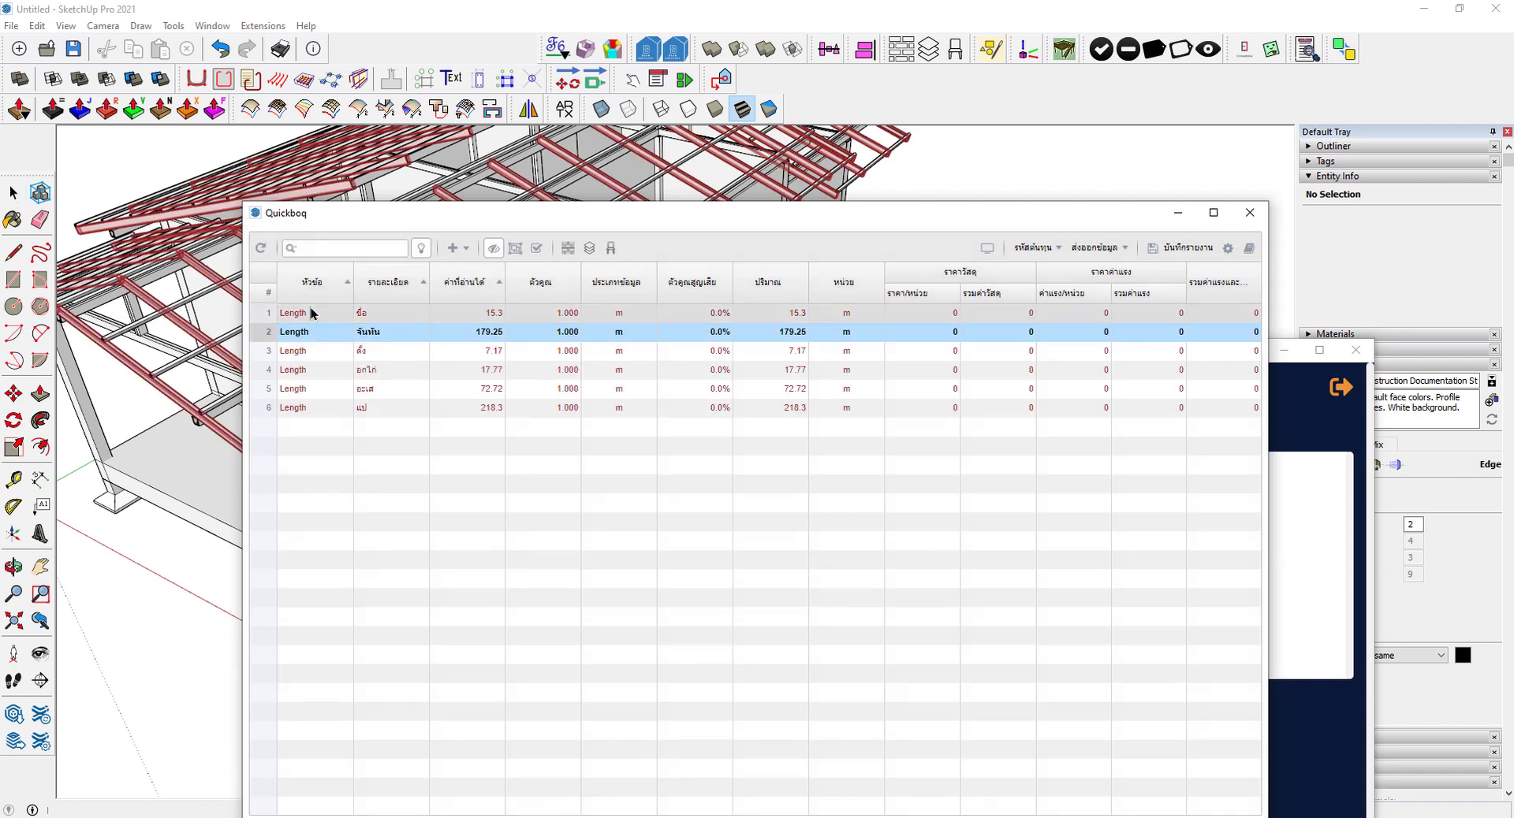
click(263, 249)
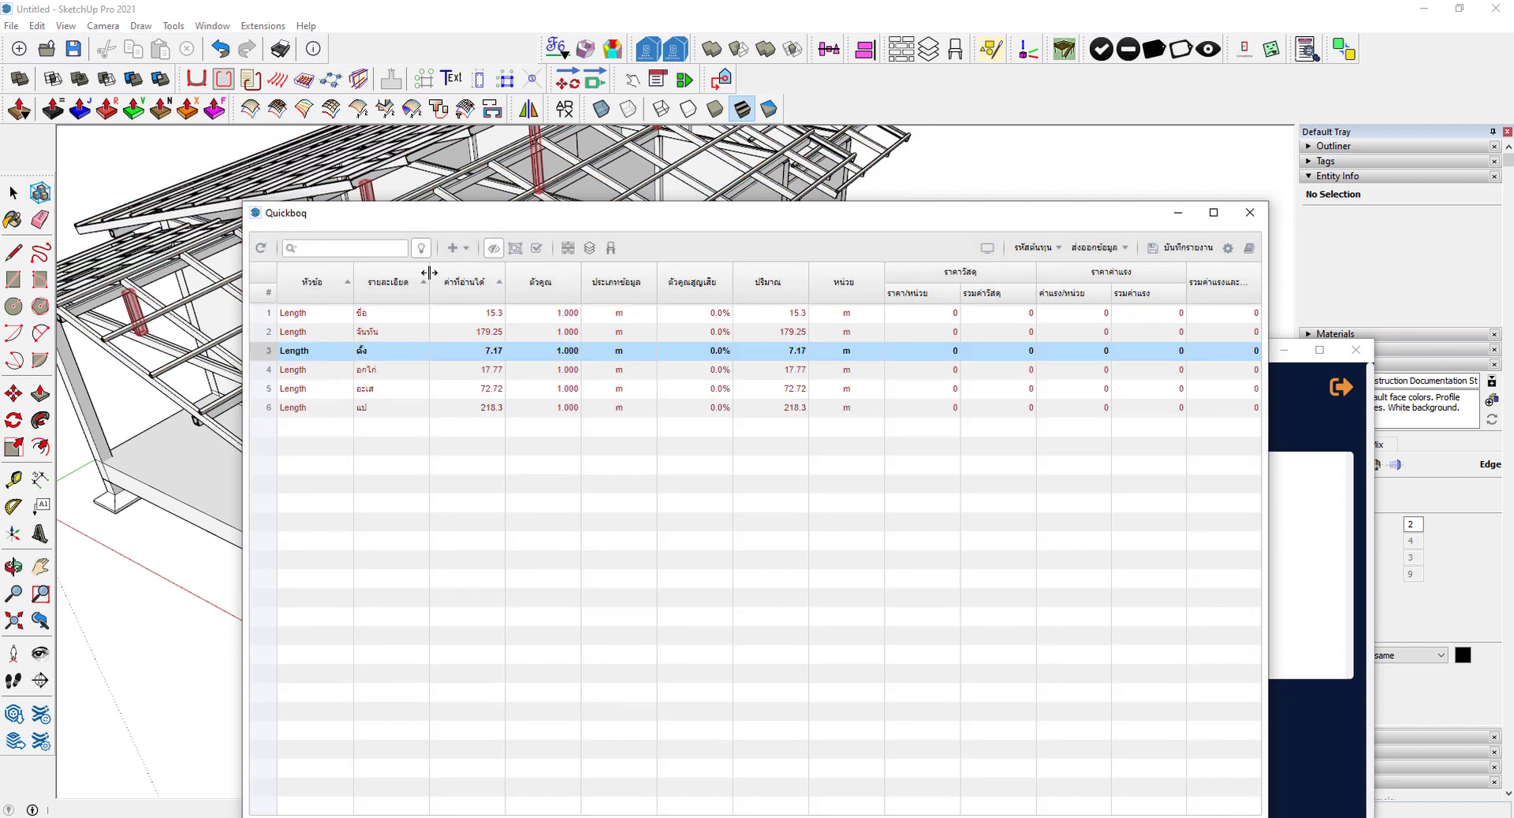
drag(540, 219, 626, 545)
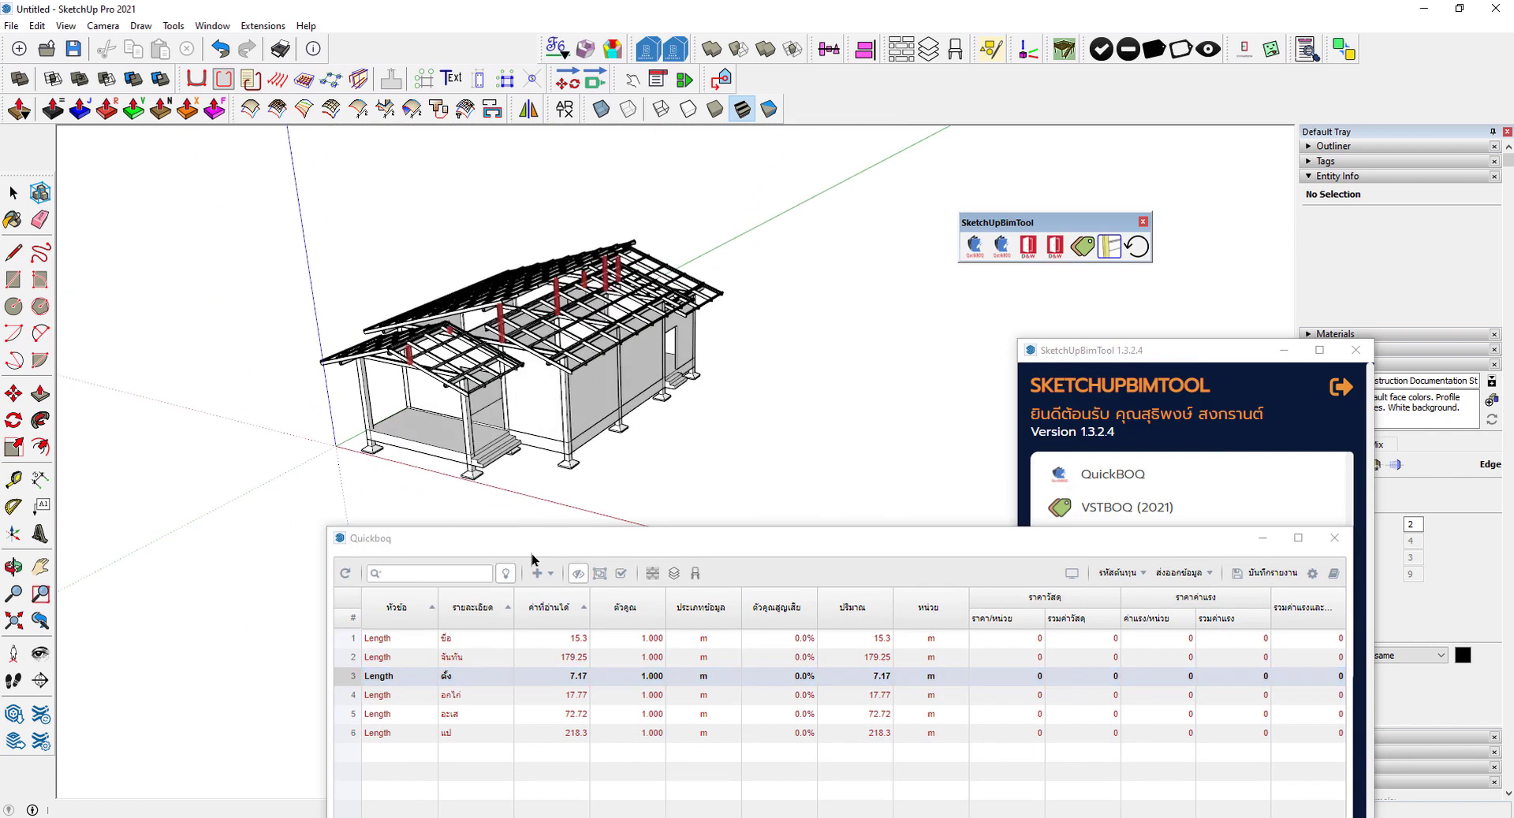
- Highlight each new row's members in turn, from the 15.3 m row to the แป purlins
click(561, 637)
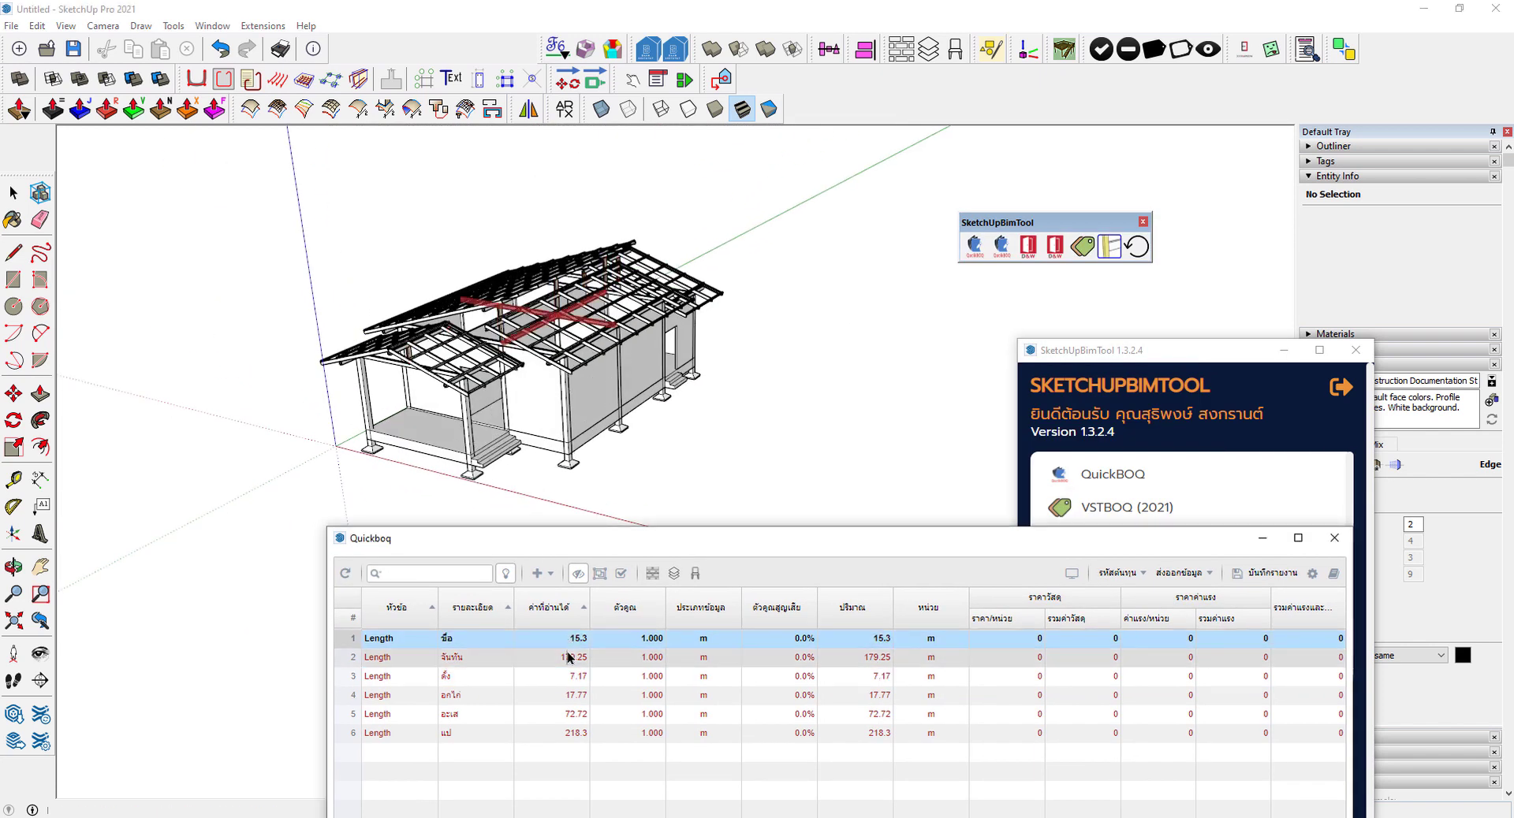
click(569, 657)
click(571, 677)
click(572, 695)
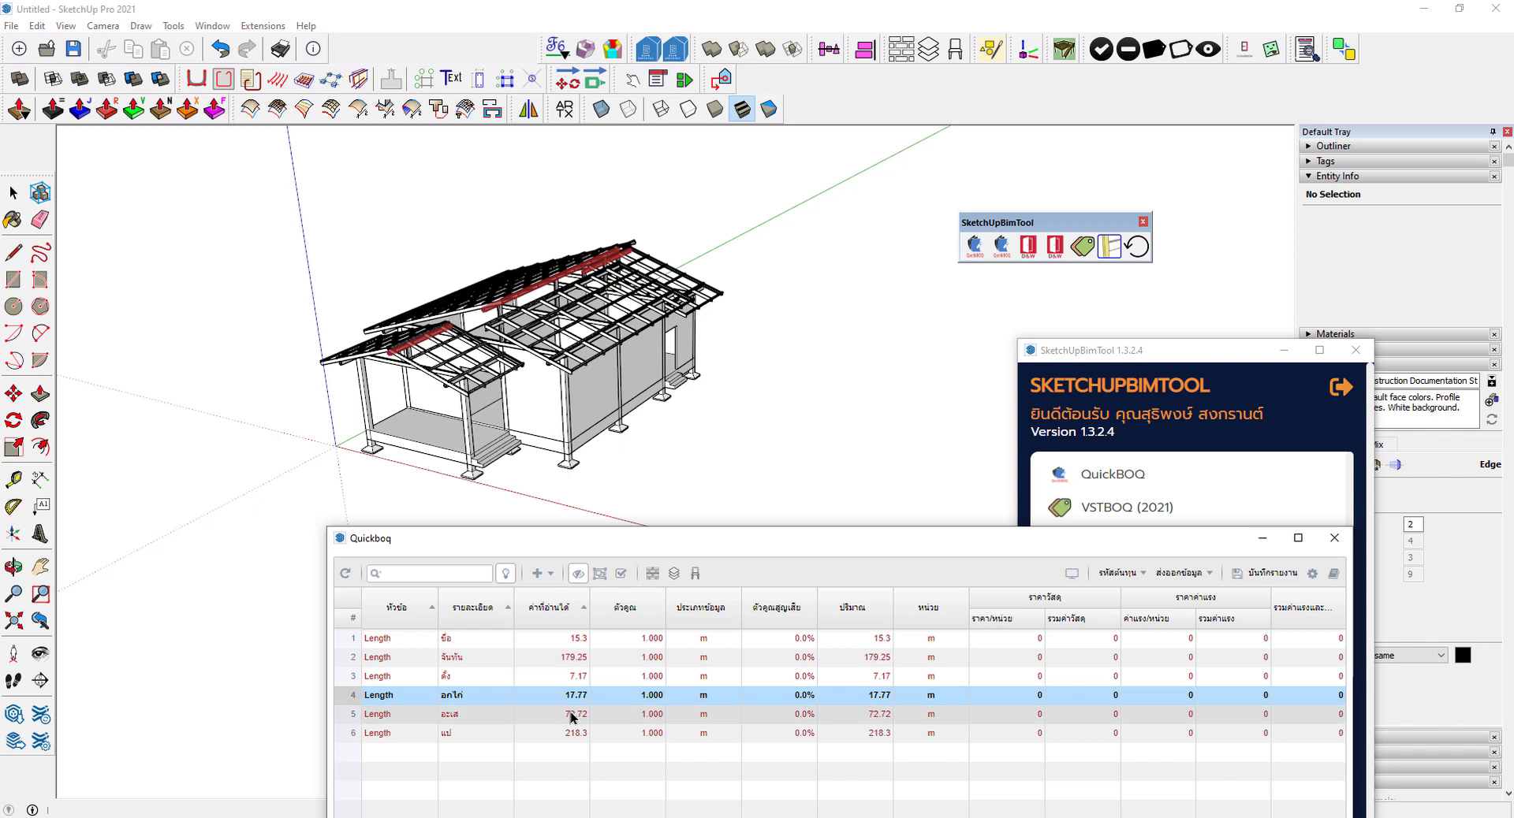
click(573, 714)
click(576, 733)
- Orbit to face the block wall, select it, and open the add-items menu
scroll(586, 398, up, 3)
middle_drag(586, 398, 632, 453)
drag(635, 541, 618, 485)
middle_drag(618, 486, 686, 412)
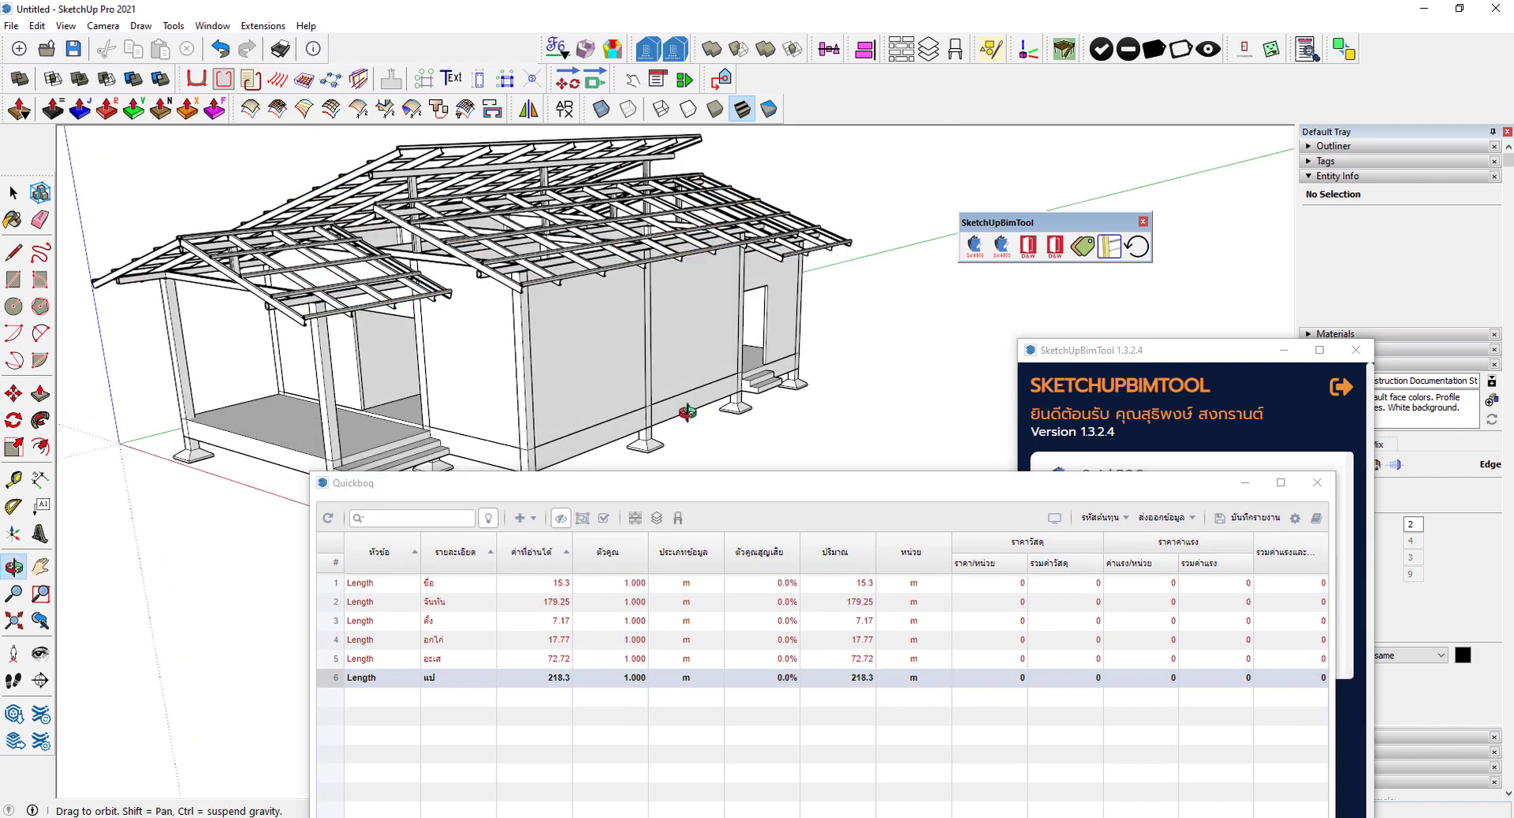
click(598, 366)
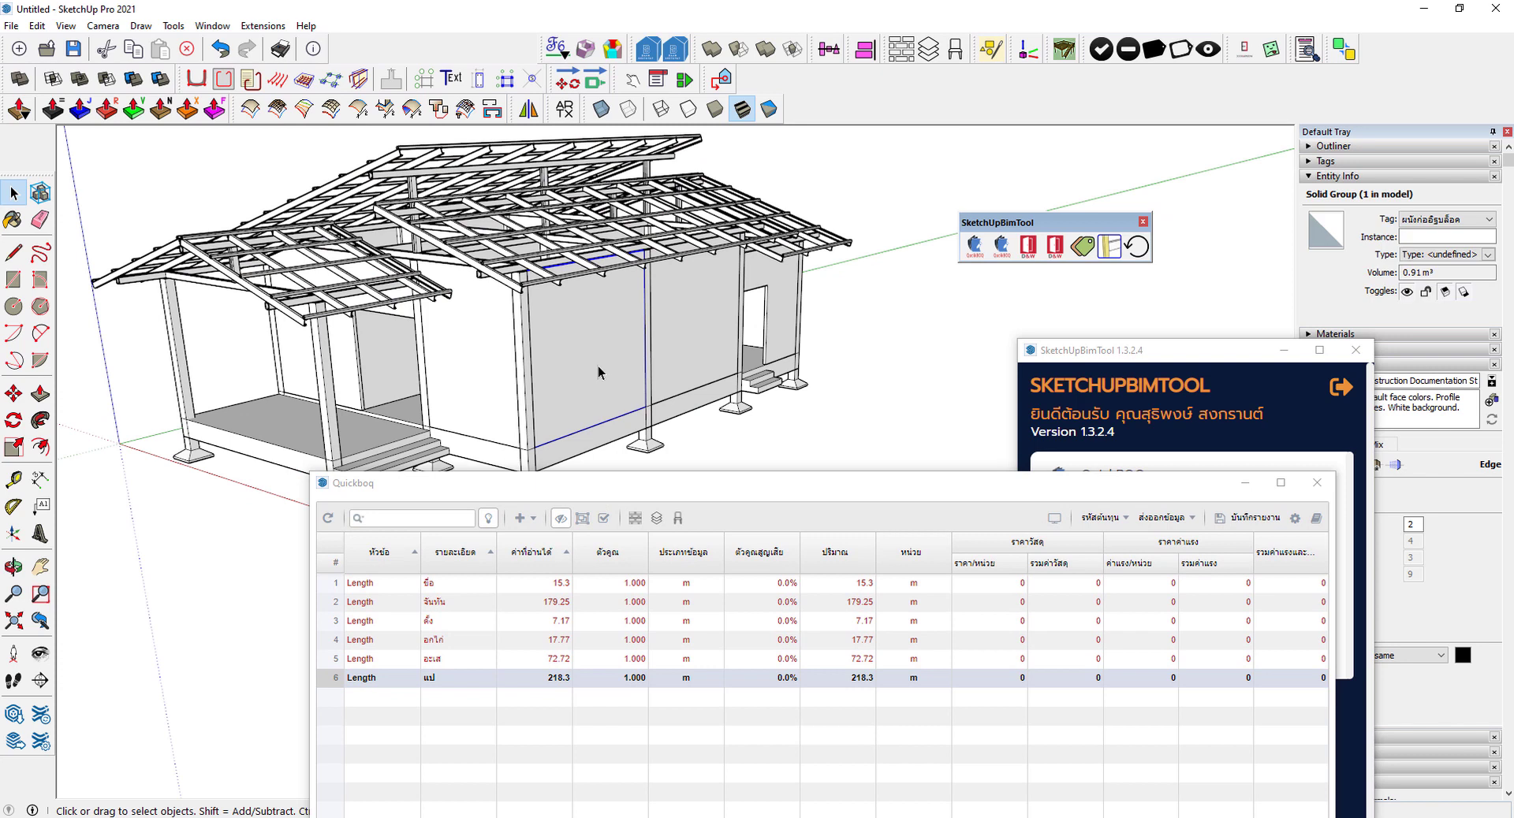
scroll(597, 366, down, 2)
click(534, 518)
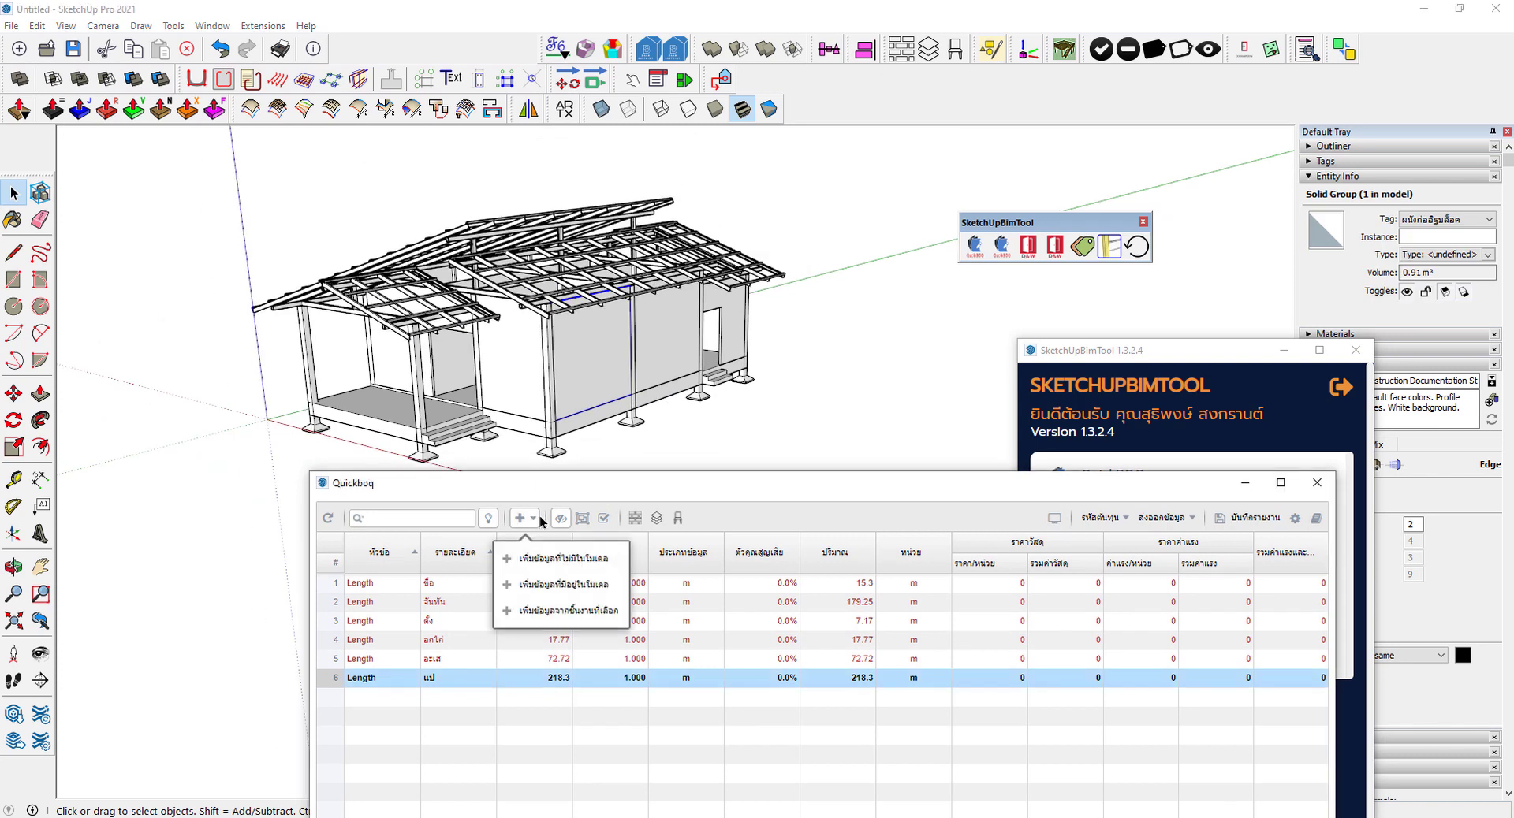
- Add the selected block wall to the report with Group#14 unticked, keeping only the wall tag
click(567, 611)
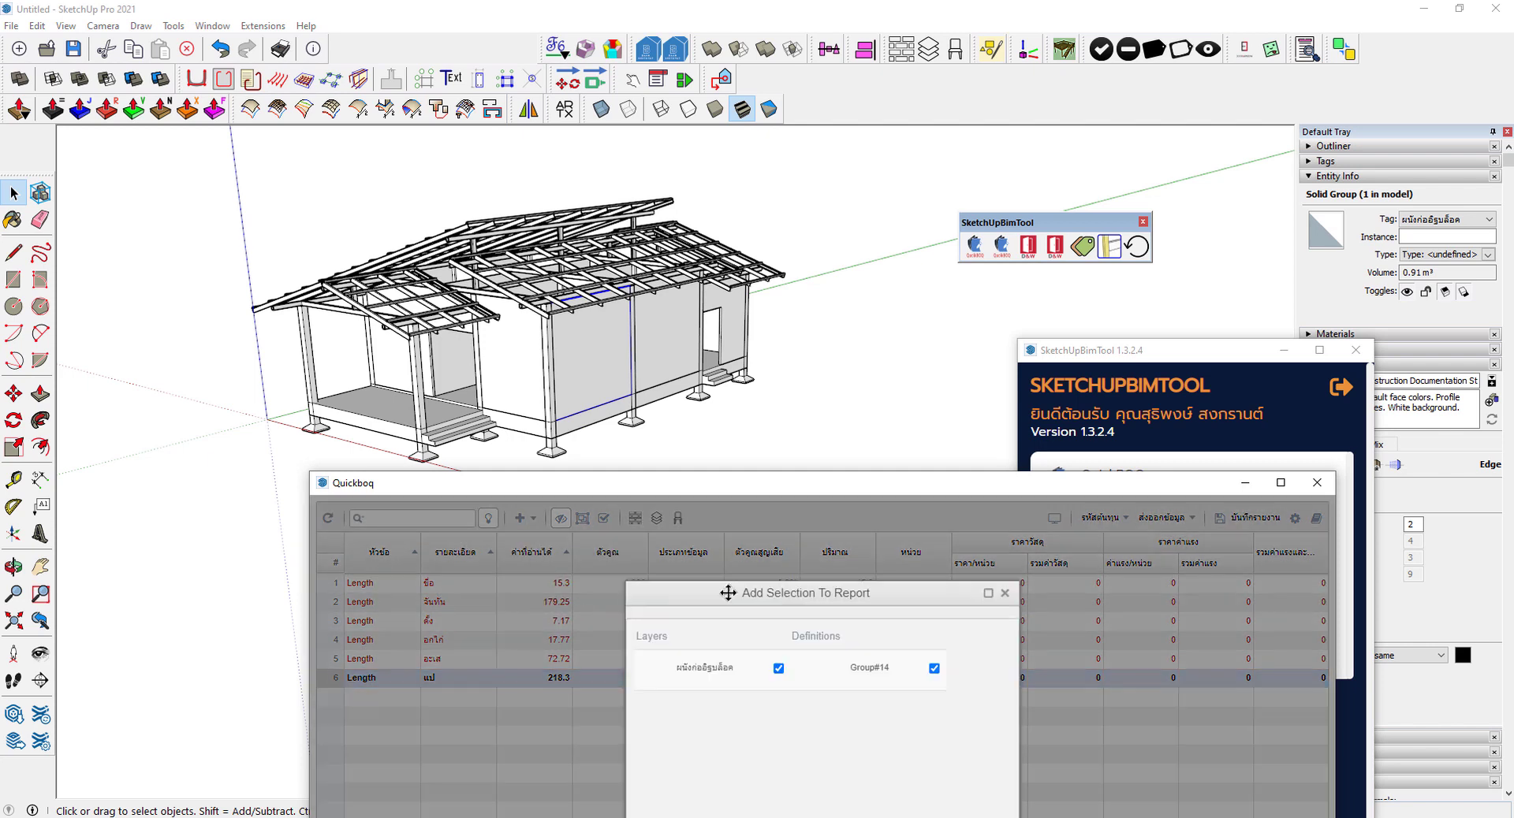
click(934, 667)
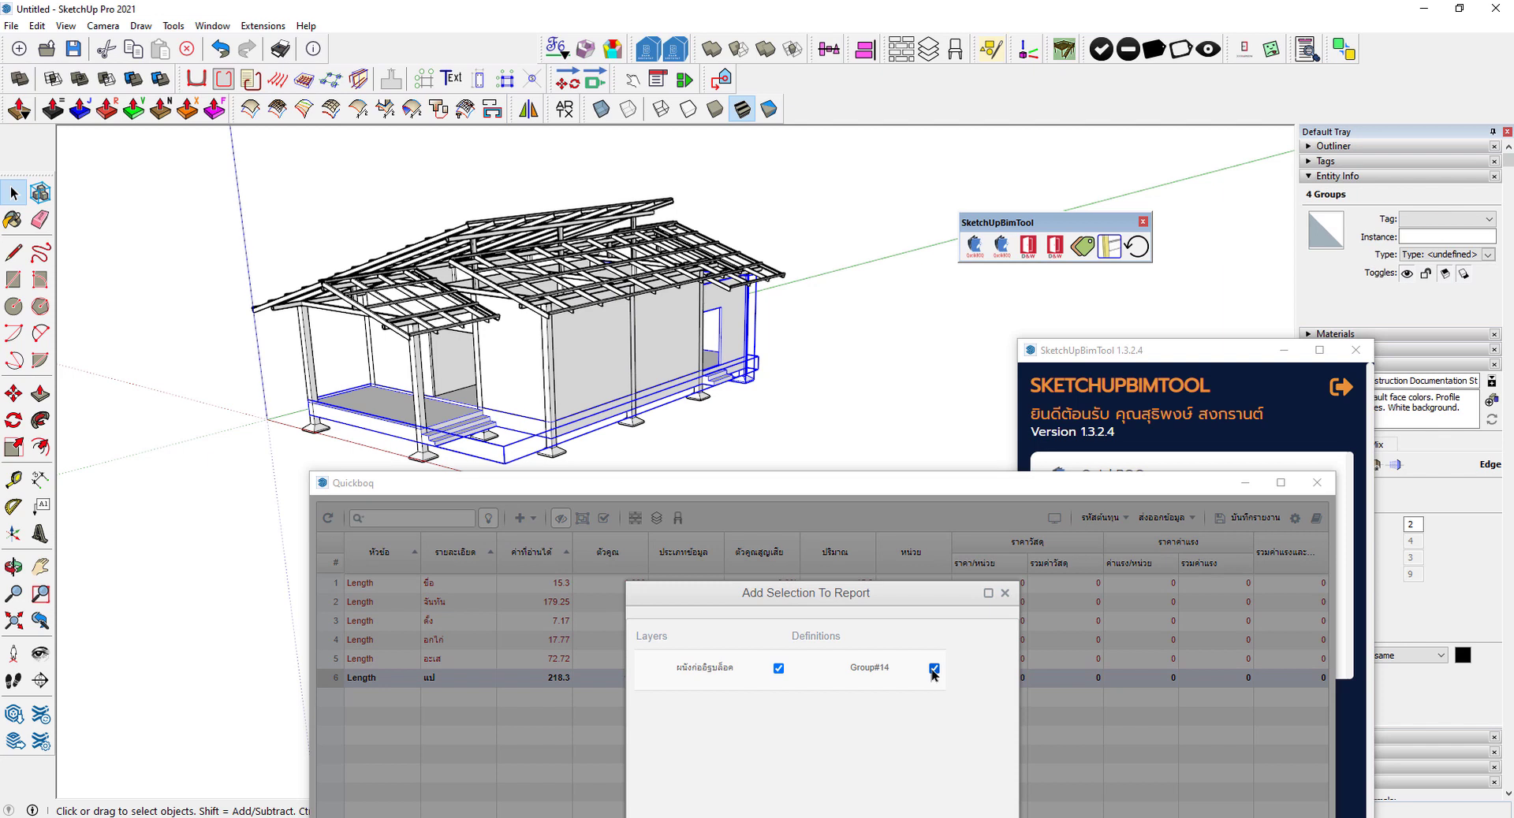
drag(830, 474, 801, 197)
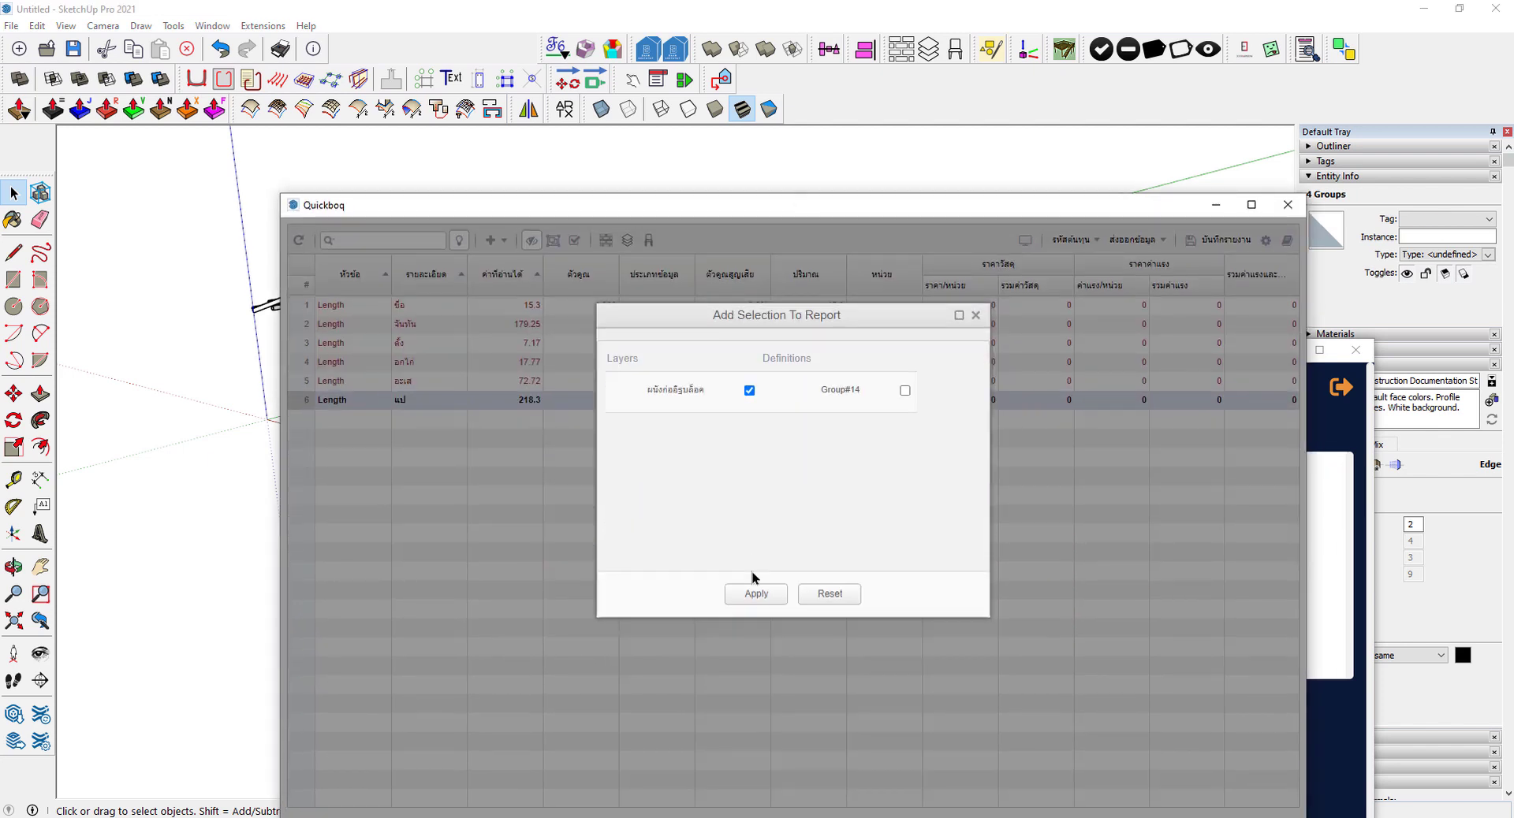
click(752, 591)
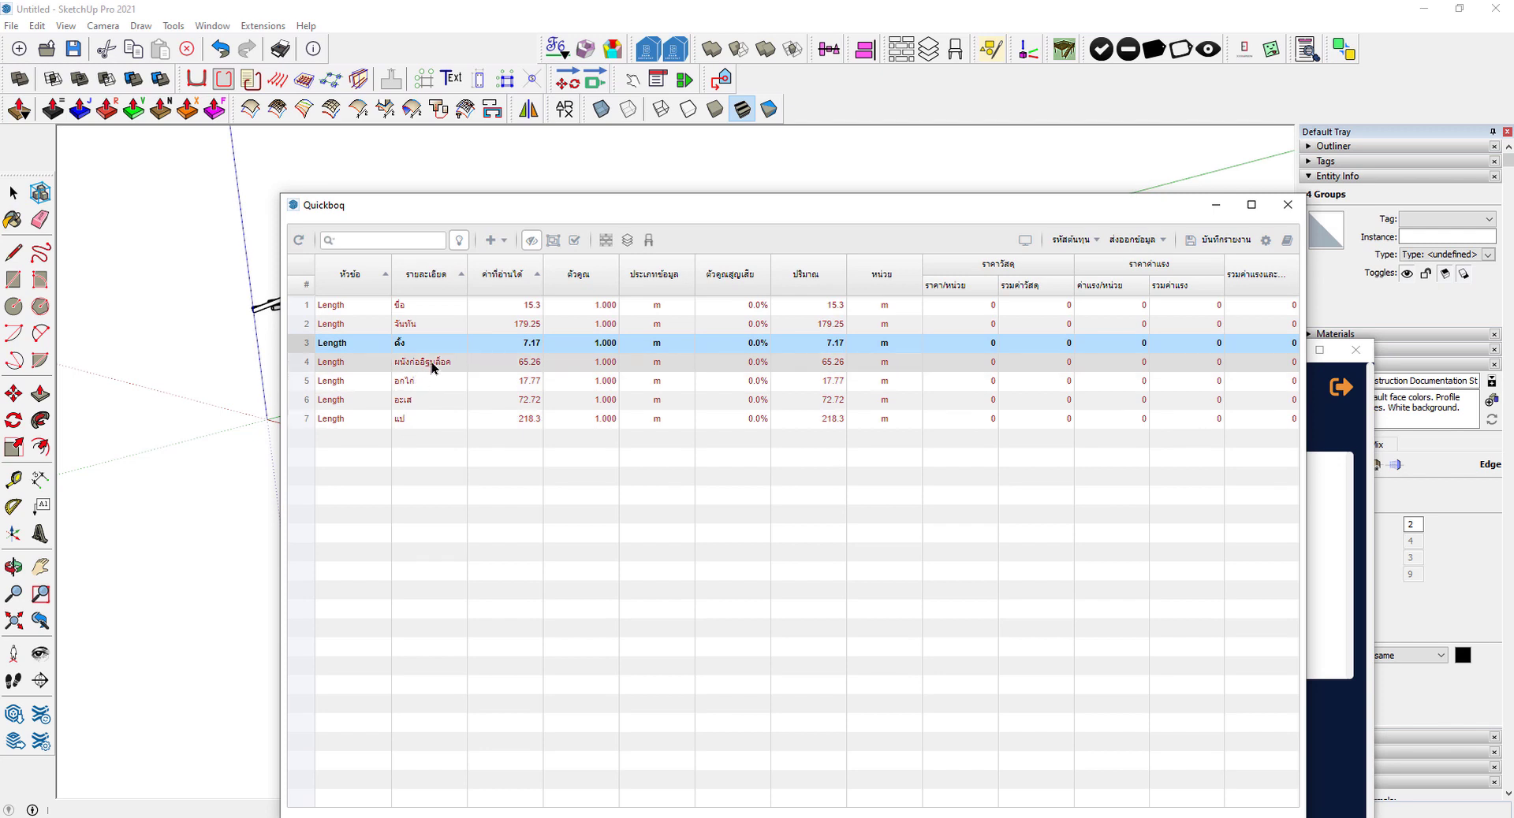
- Set the block-wall row's unit to m², giving 197.01 m²
click(680, 369)
click(680, 362)
text(m)
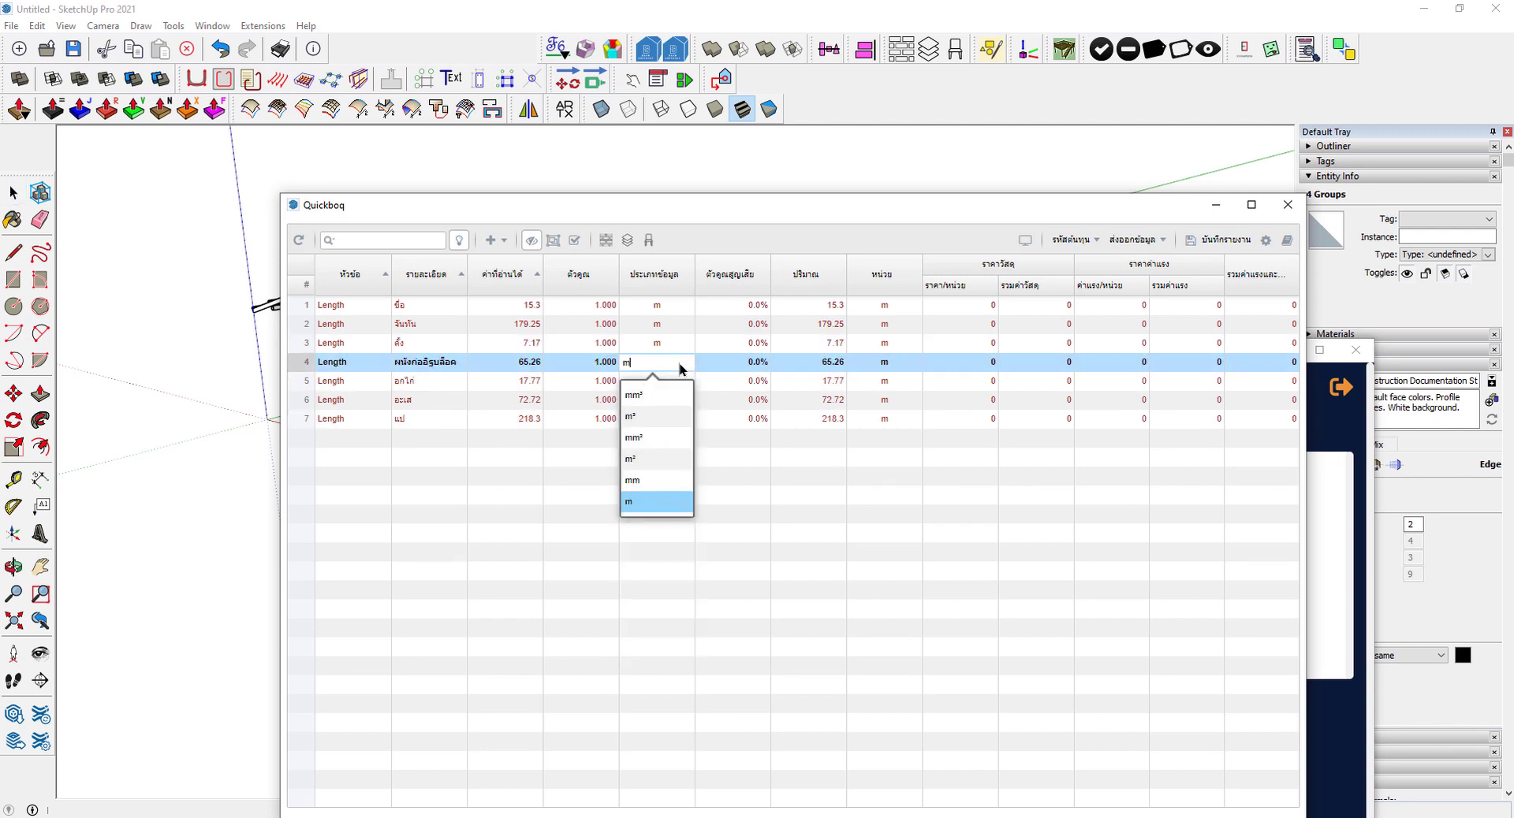
click(643, 458)
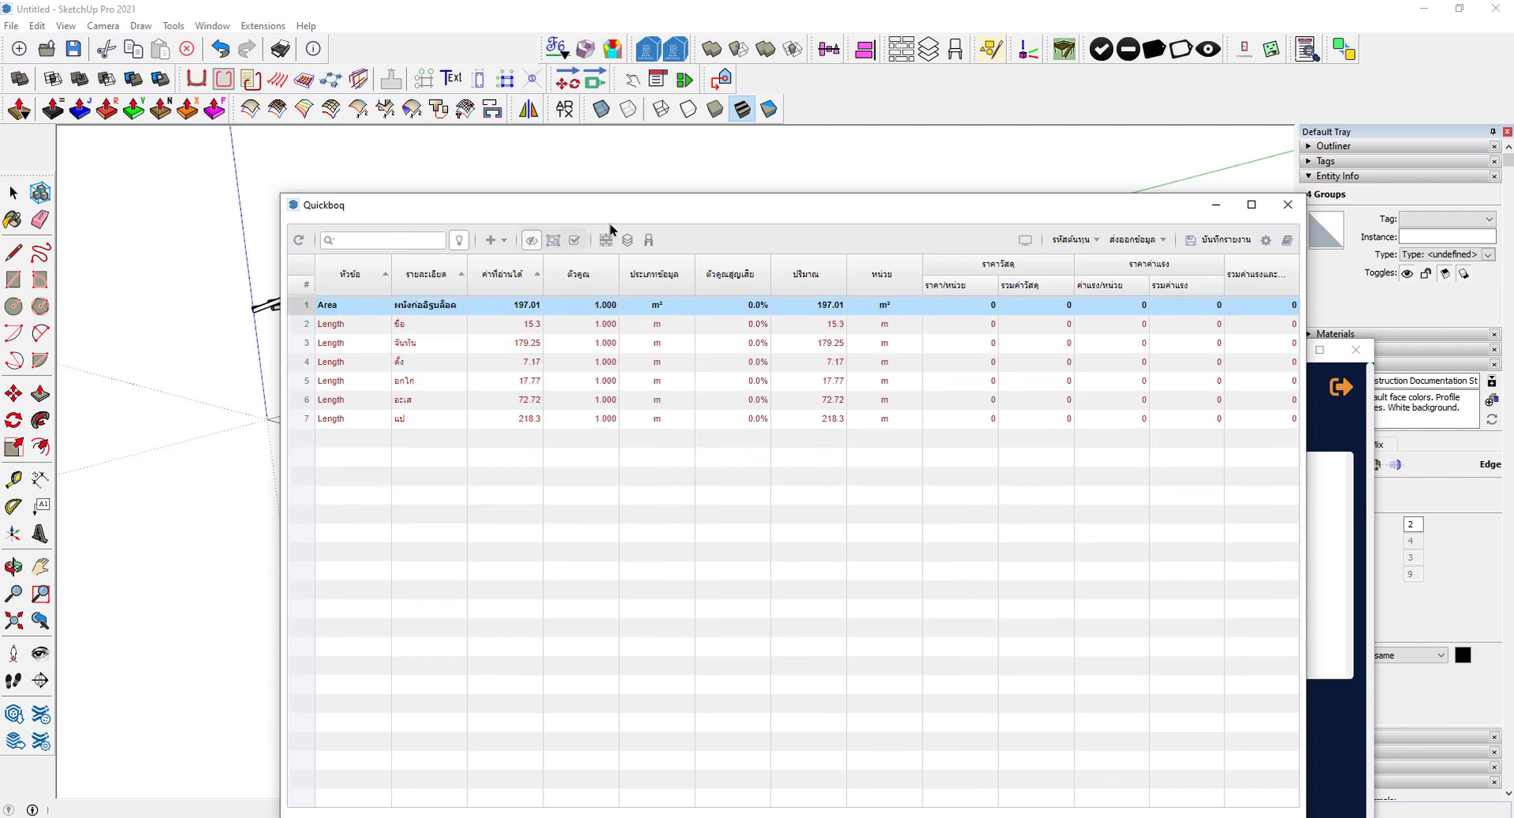
drag(622, 206, 686, 479)
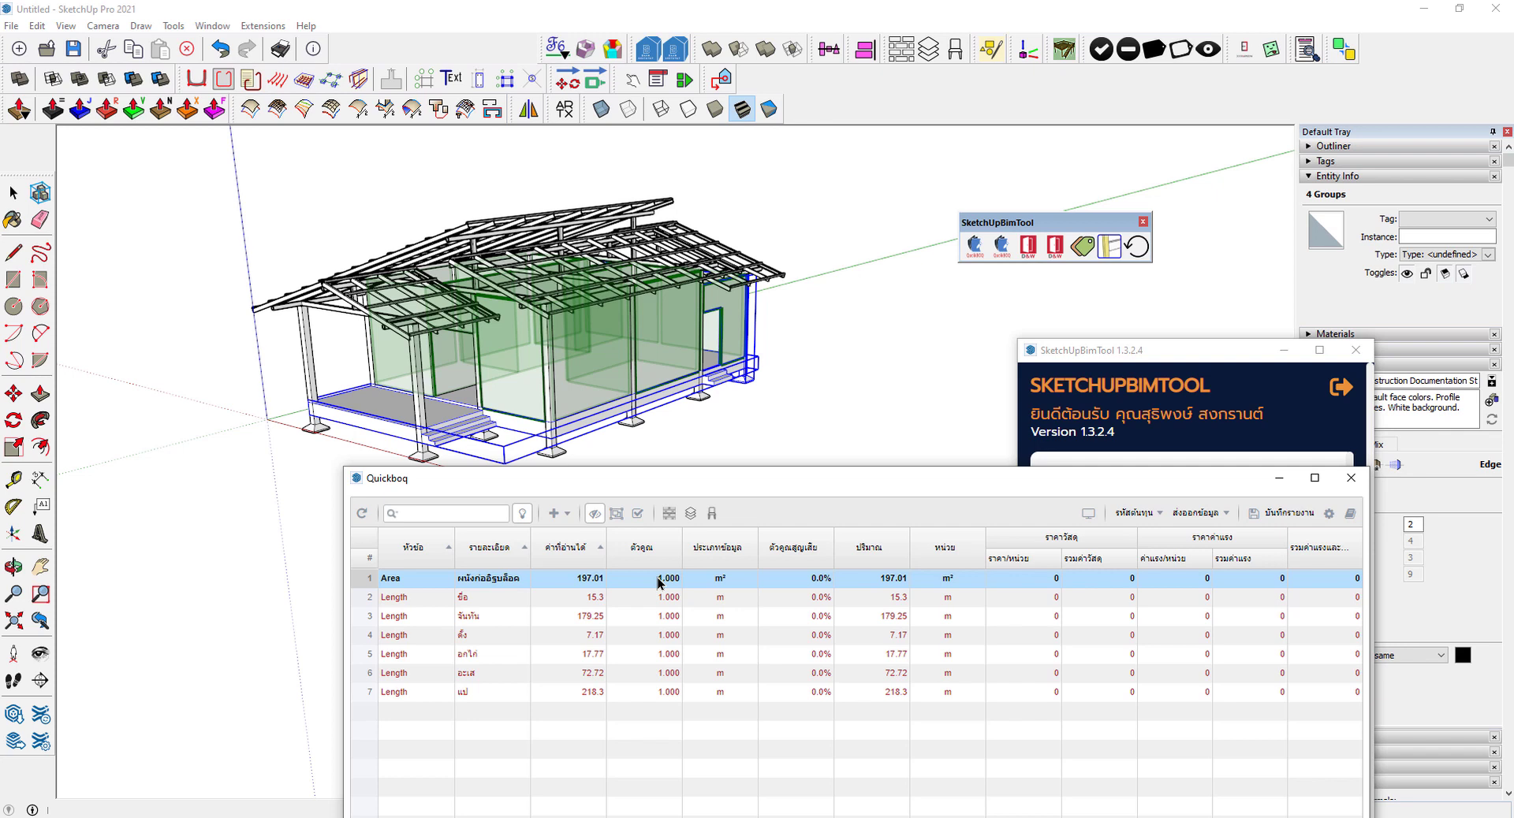
- Reopen the SketchUpBimTool menu listing QuickBOQ, VSTBOQ, QuickLayout, Door And Window, and QuickDataLink
mouse_move(743, 483)
mouse_down()
mouse_move(686, 309)
mouse_move(710, 278)
mouse_move(709, 439)
mouse_up()
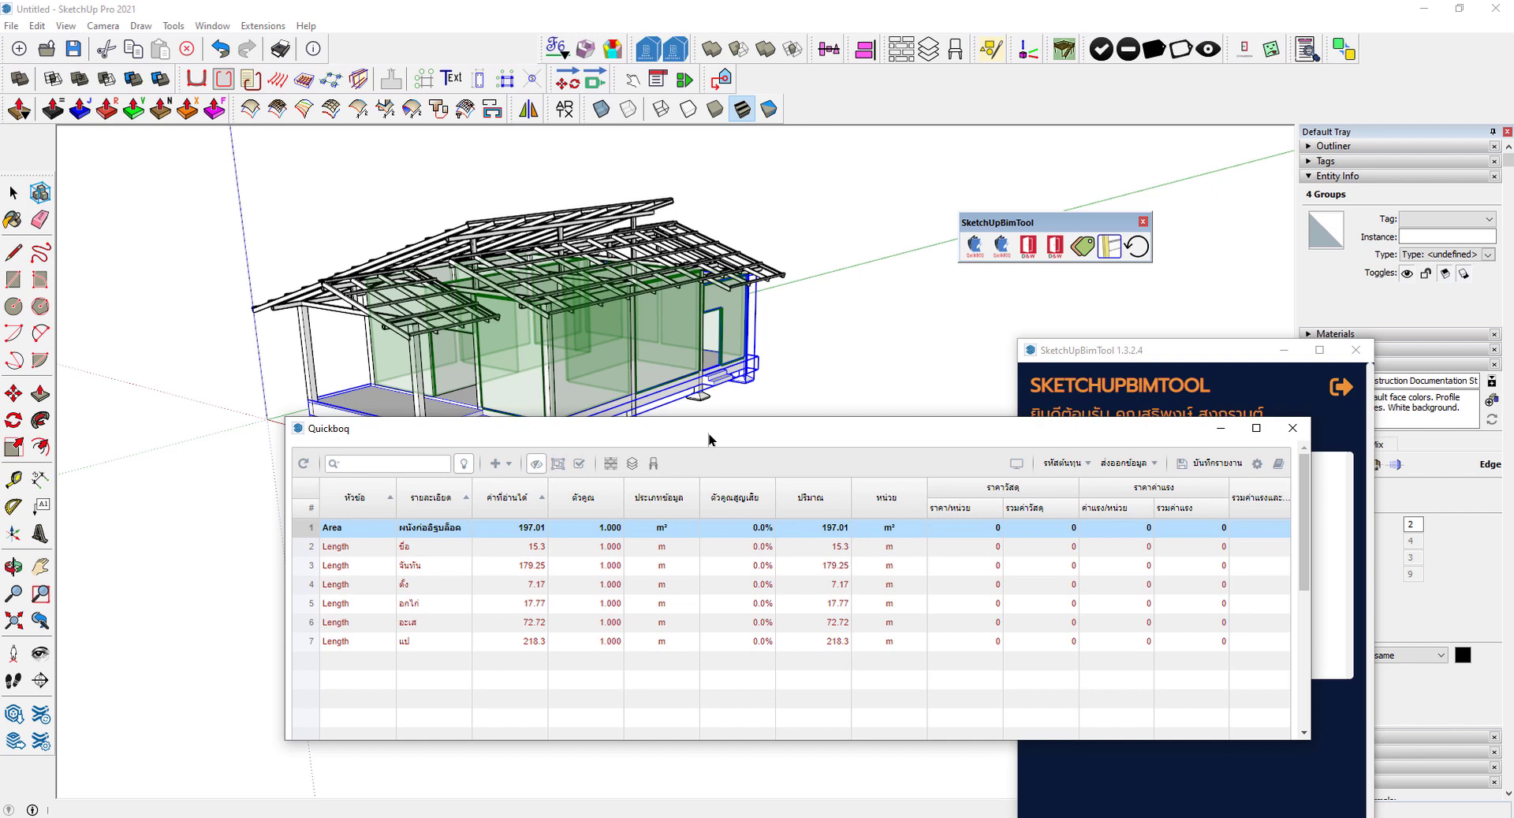
click(976, 249)
mouse_move(823, 435)
mouse_down()
mouse_move(582, 405)
mouse_move(585, 490)
mouse_up()
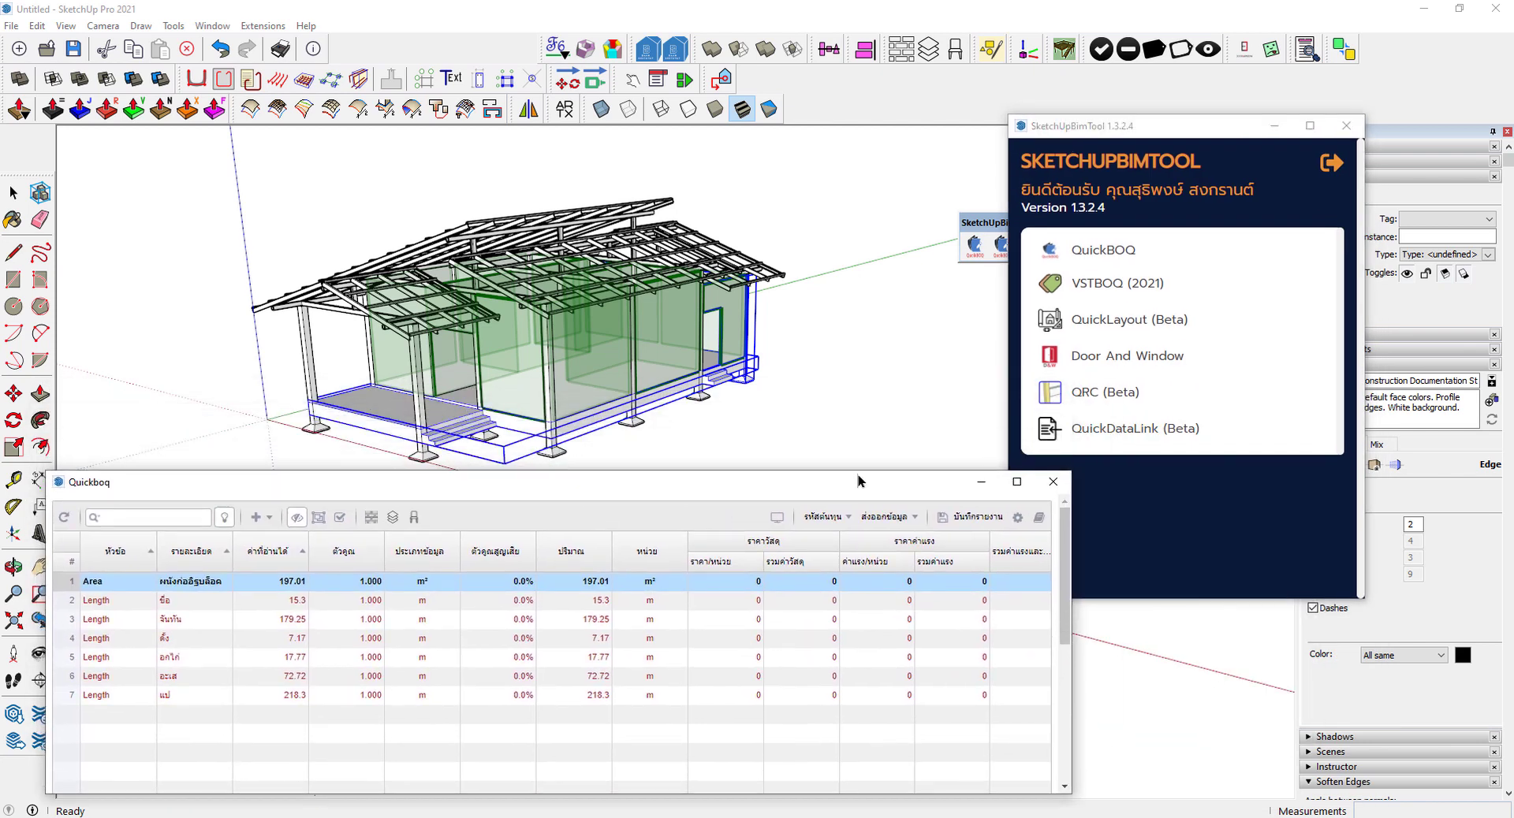
- Start a QuickDataLink export limited to items that have data
click(1098, 442)
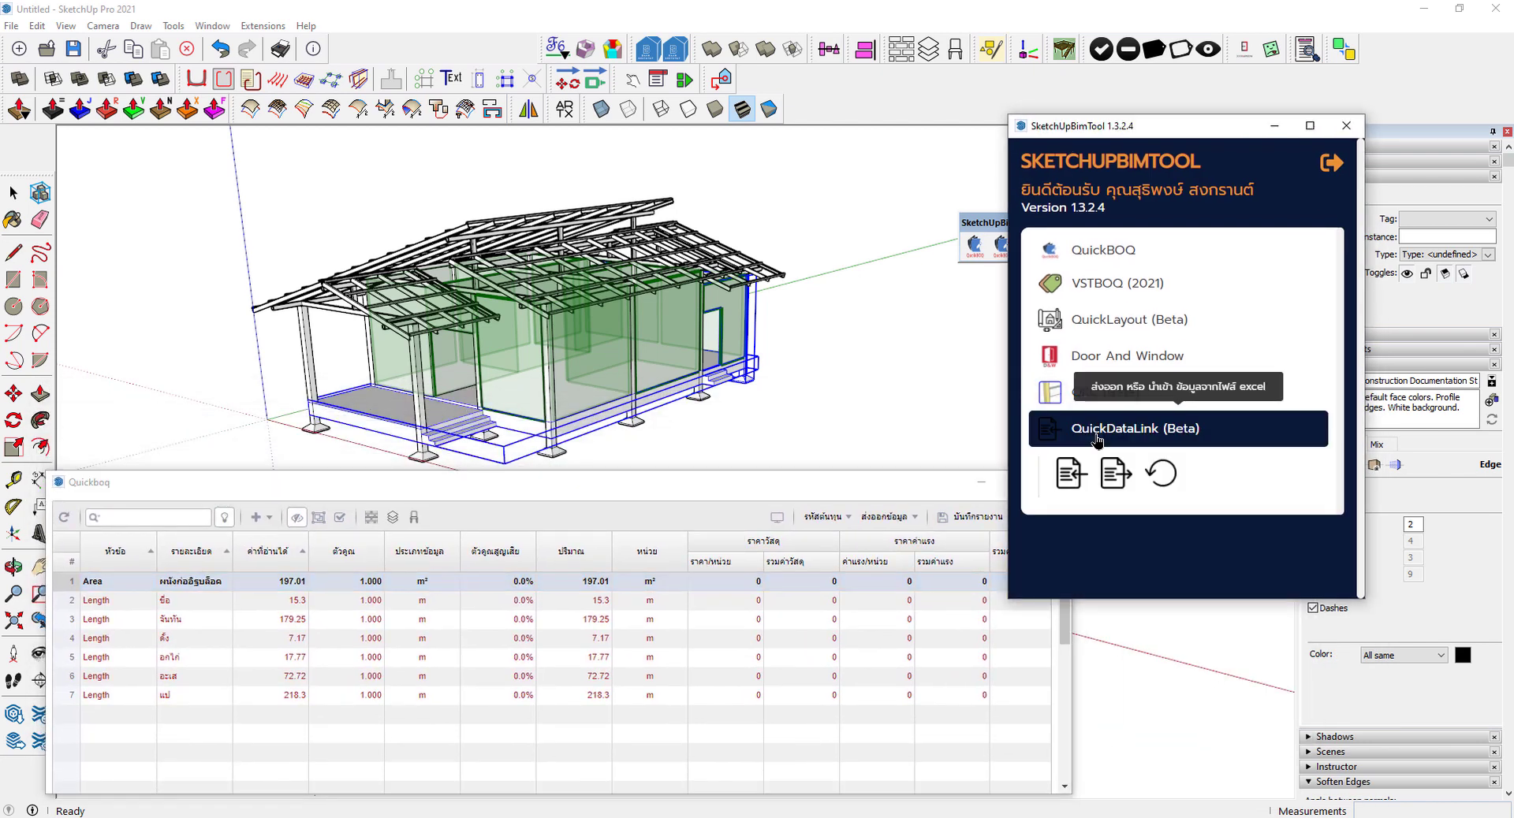
click(1116, 477)
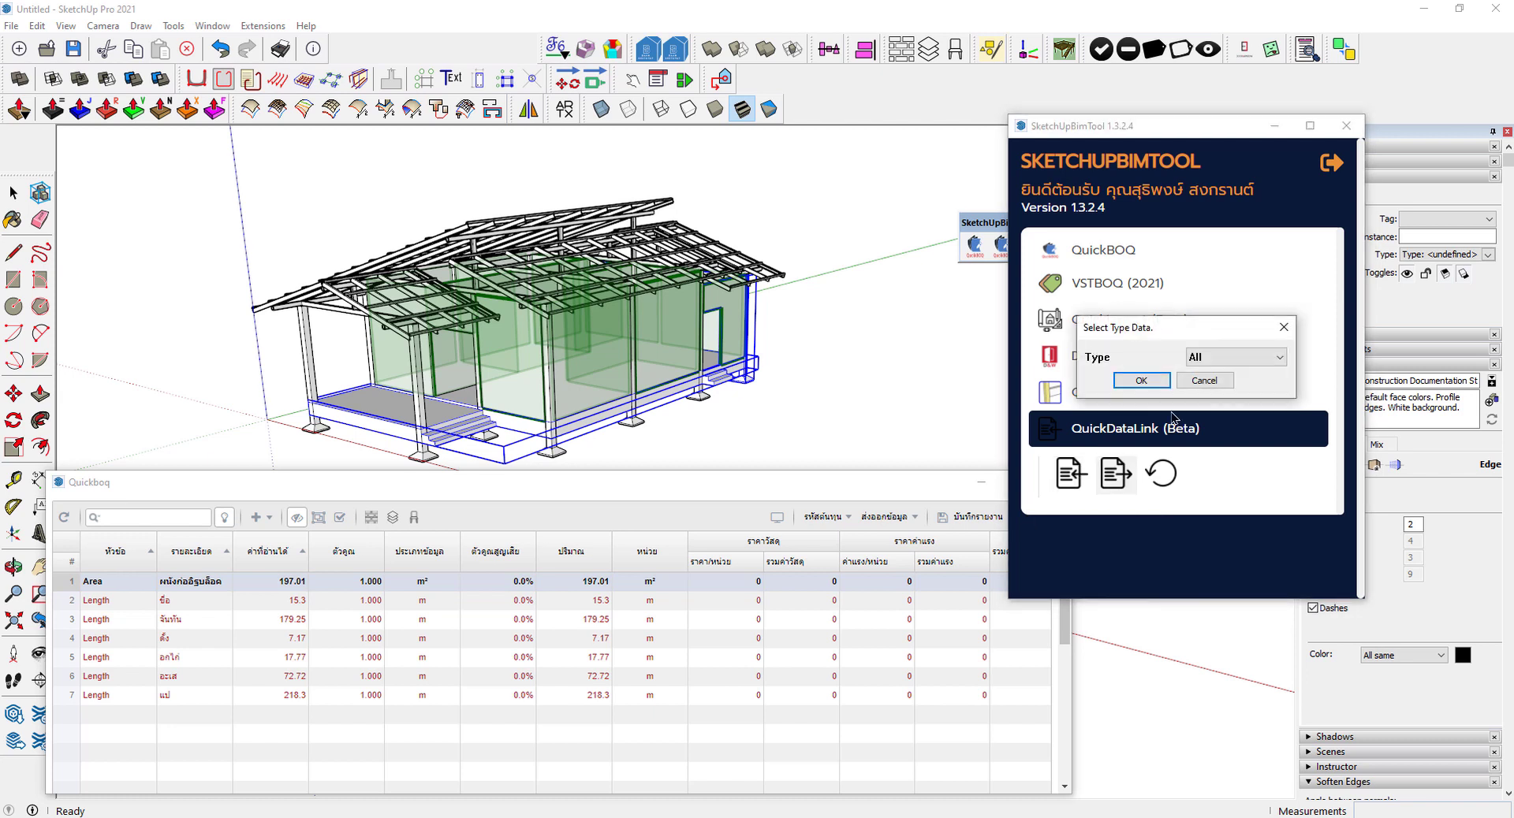
click(1210, 361)
click(1210, 361)
click(1210, 361)
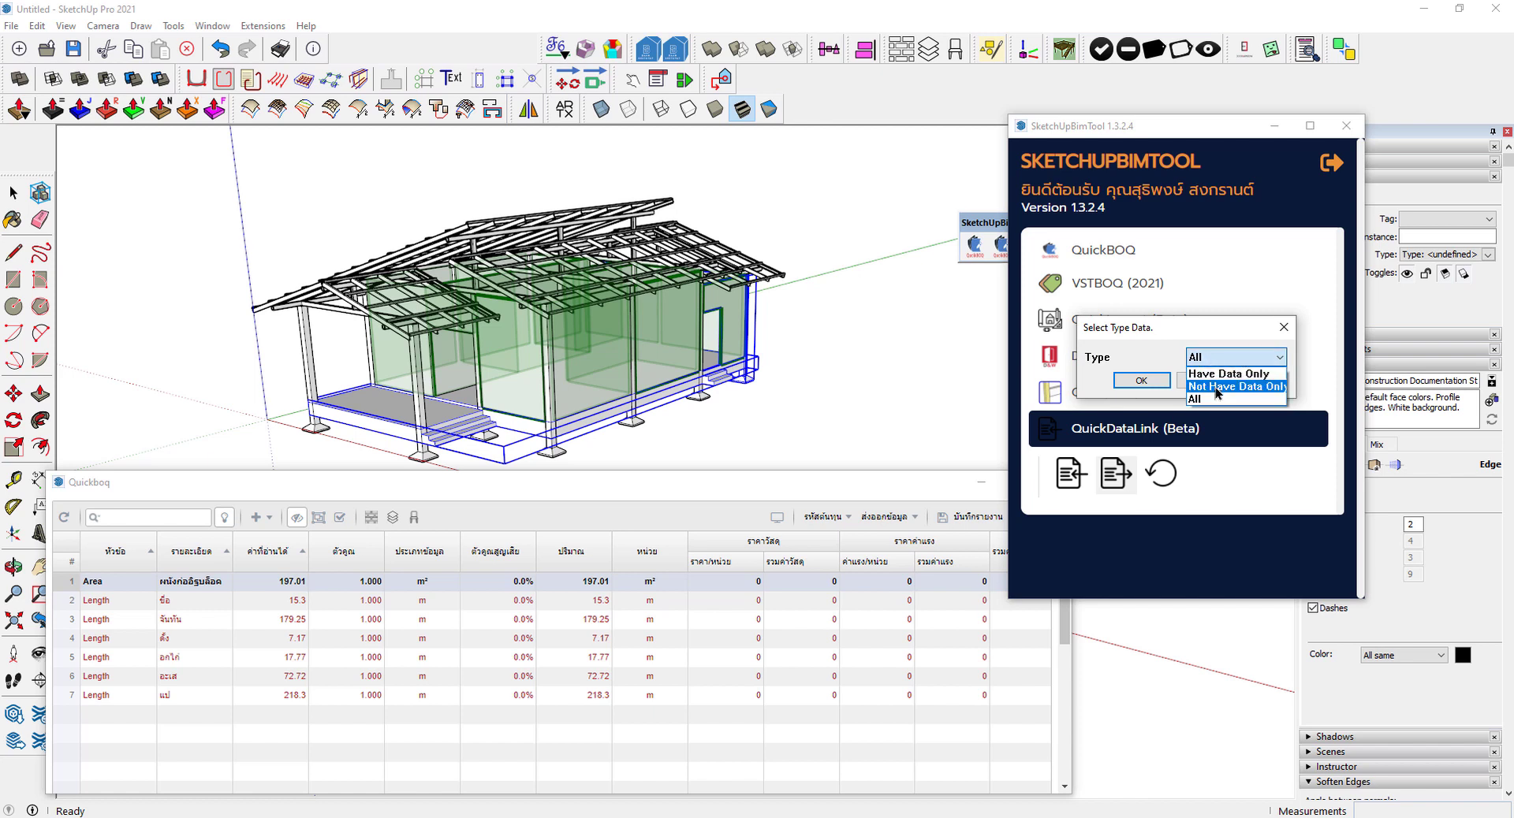
click(1211, 380)
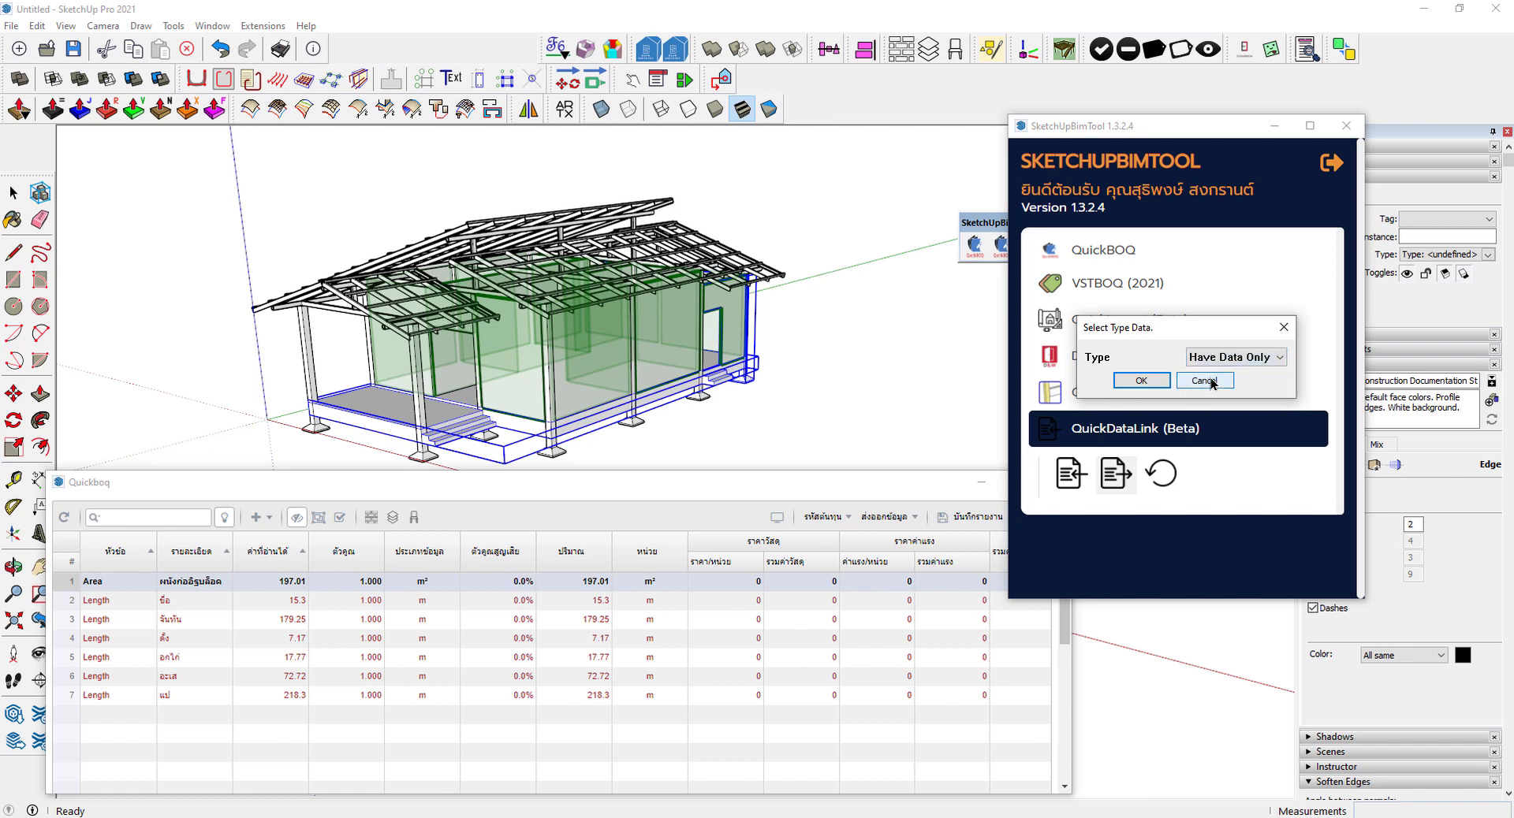
click(1141, 381)
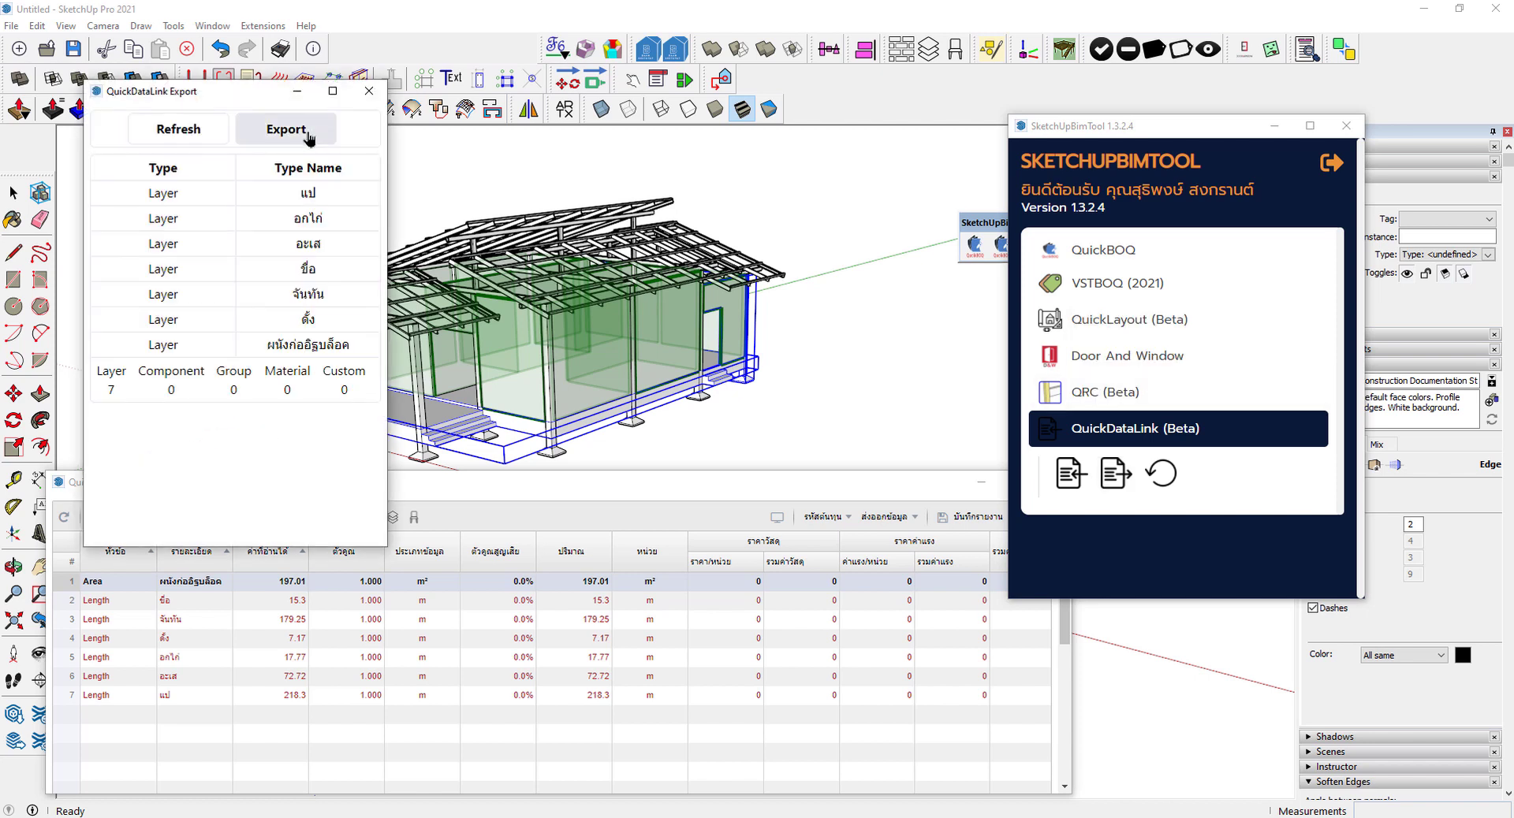
- Export the seven layers to an Excel file named datalink and acknowledge the success message
click(309, 138)
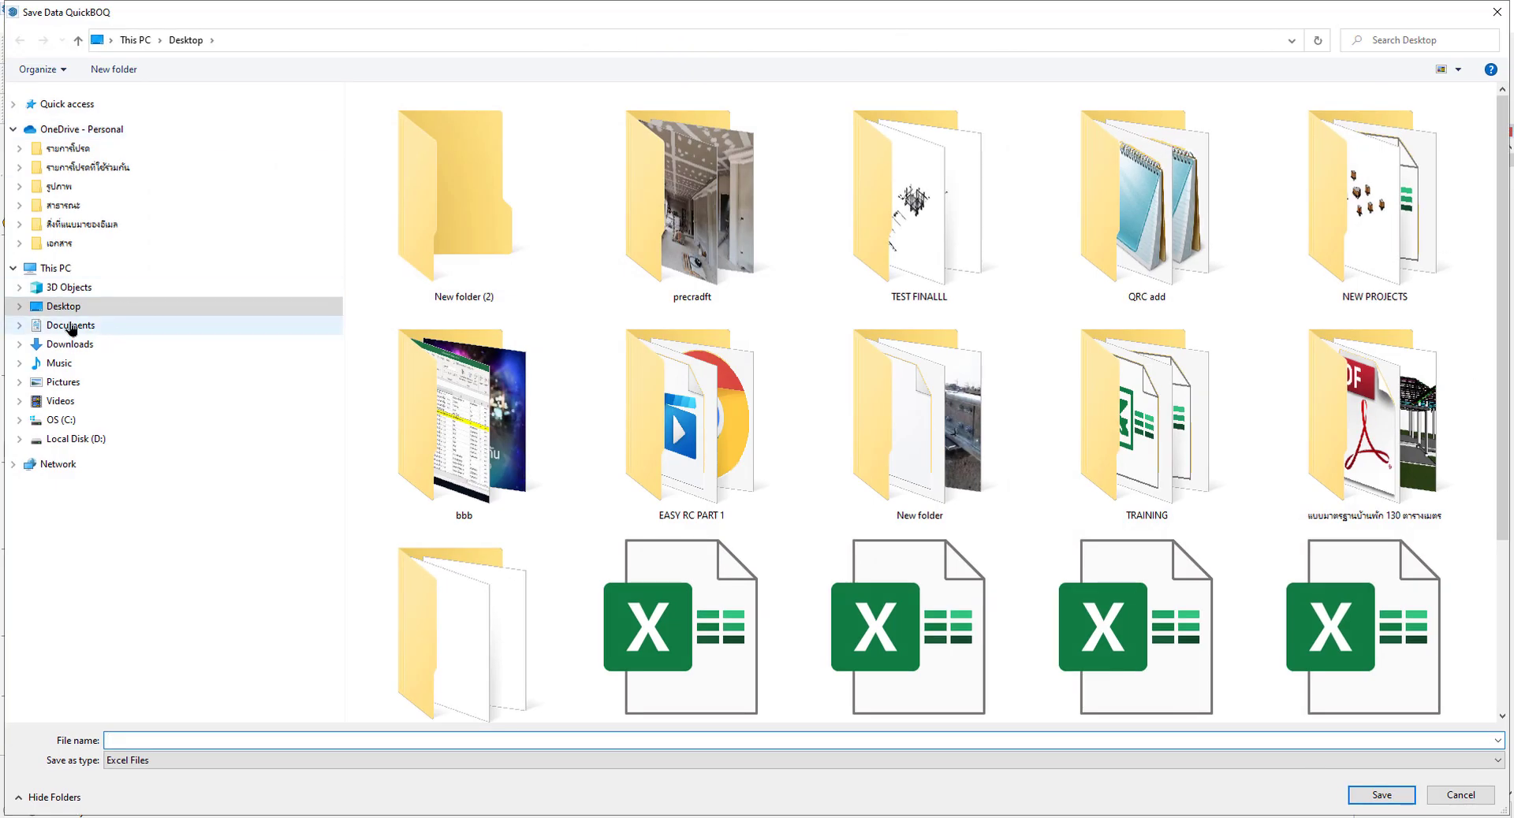
click(306, 741)
text(da)
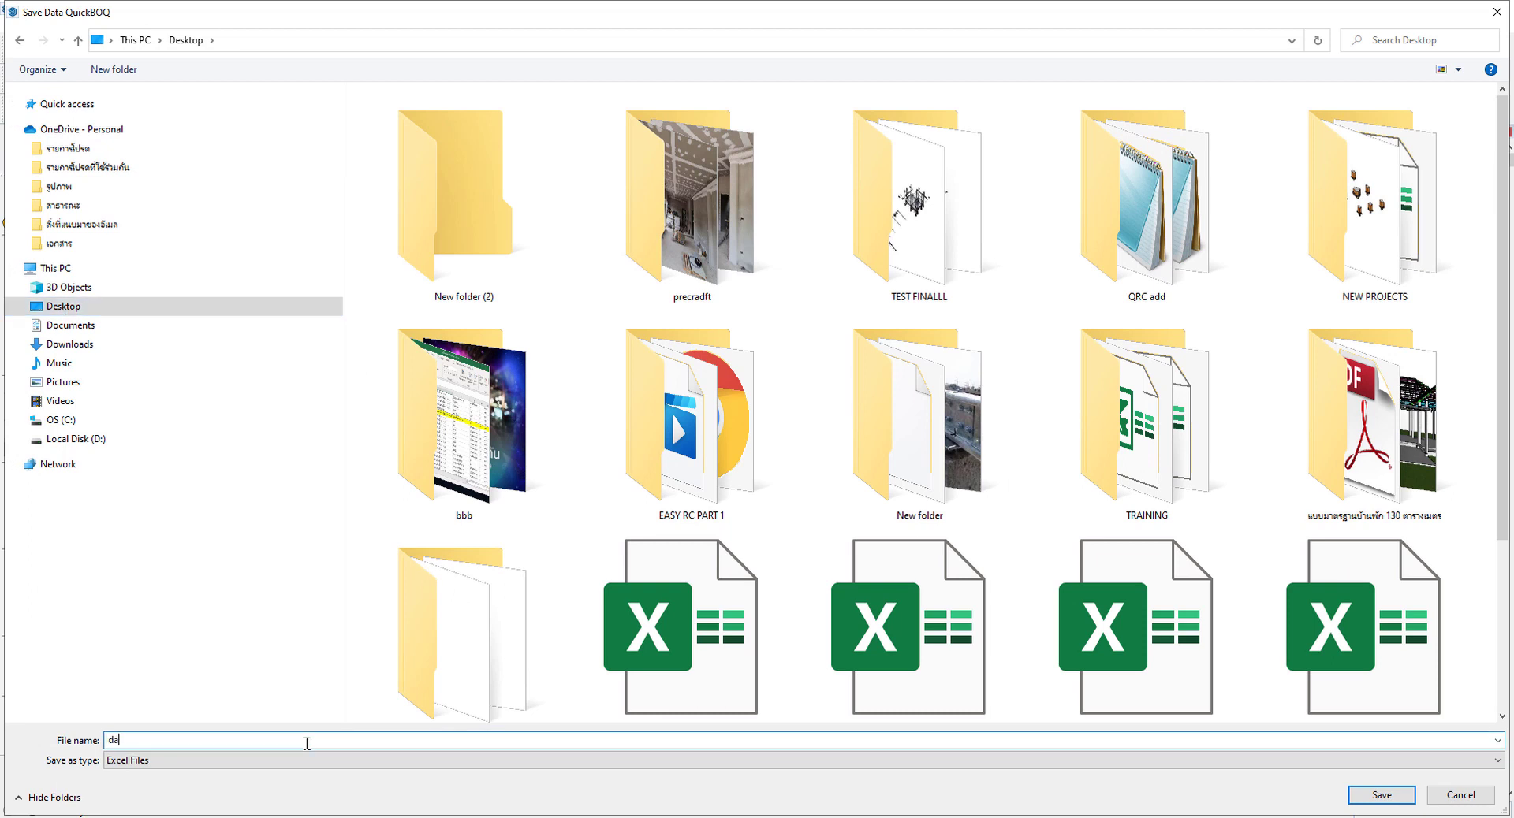
text(talin)
key(Return)
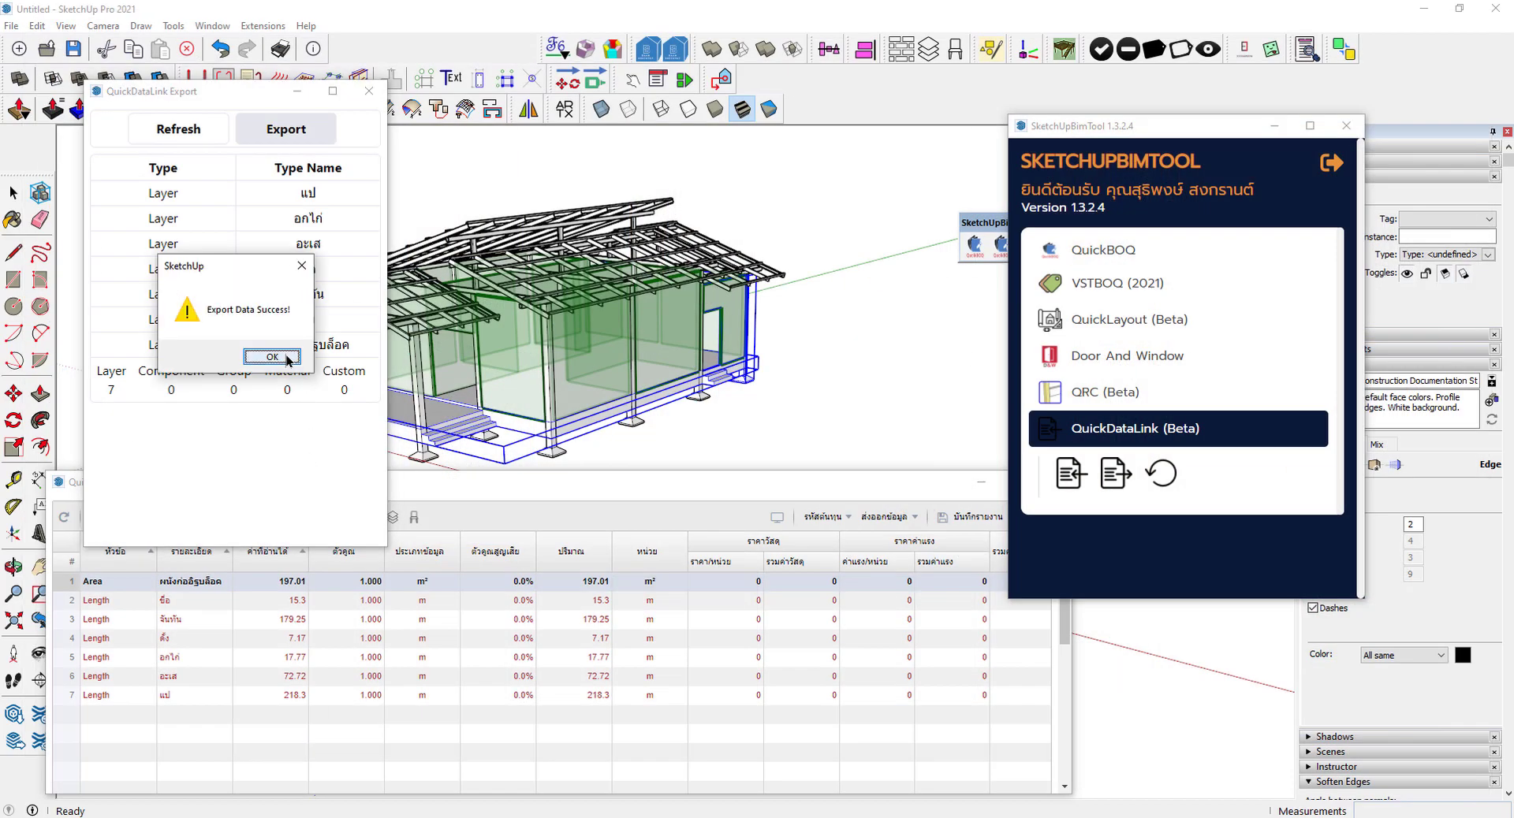
click(284, 358)
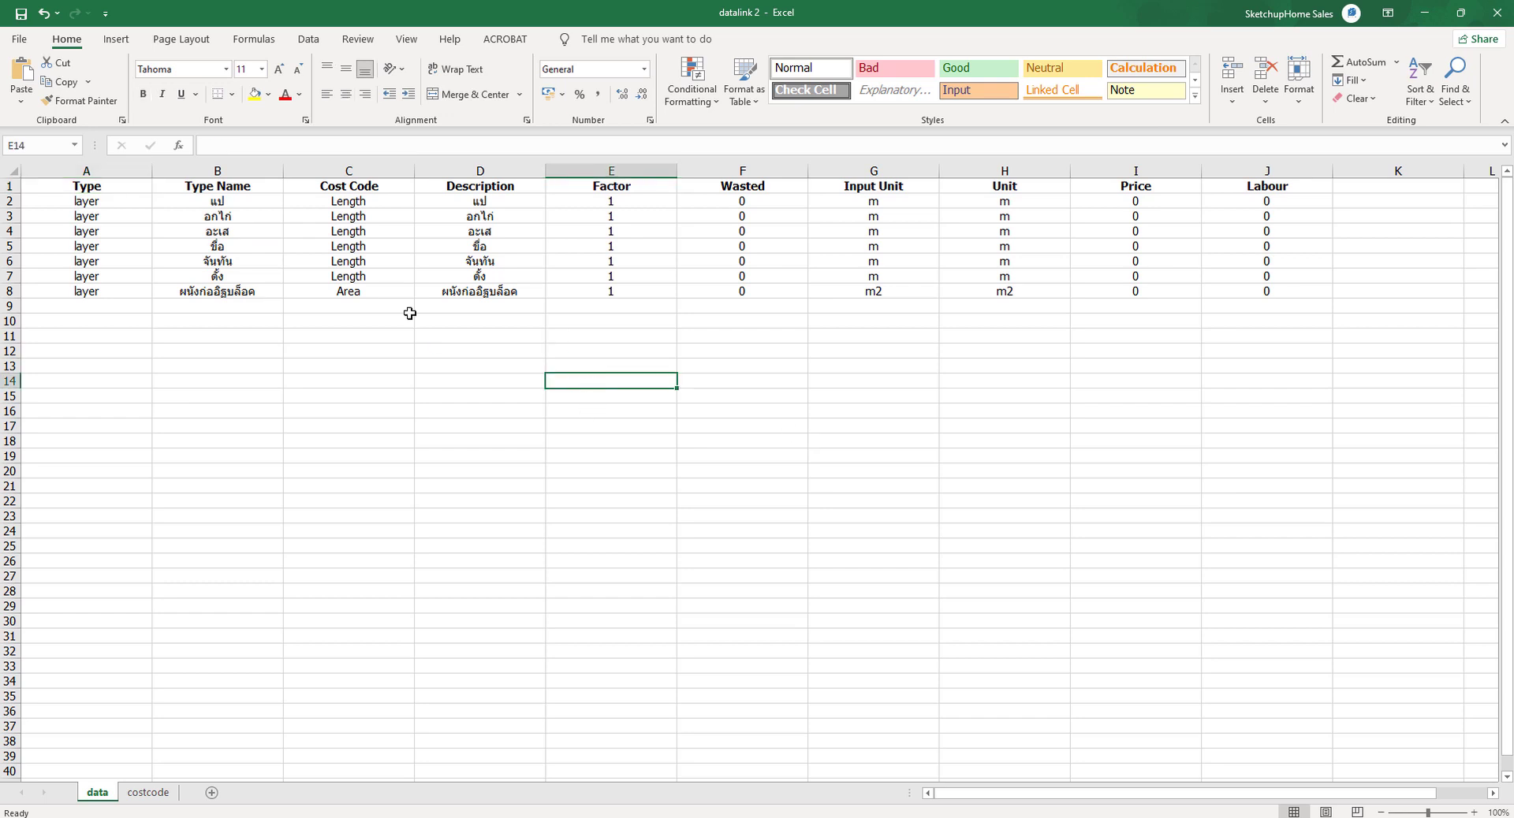
- Narrow columns A and B of the datalink sheet
drag(153, 171, 133, 170)
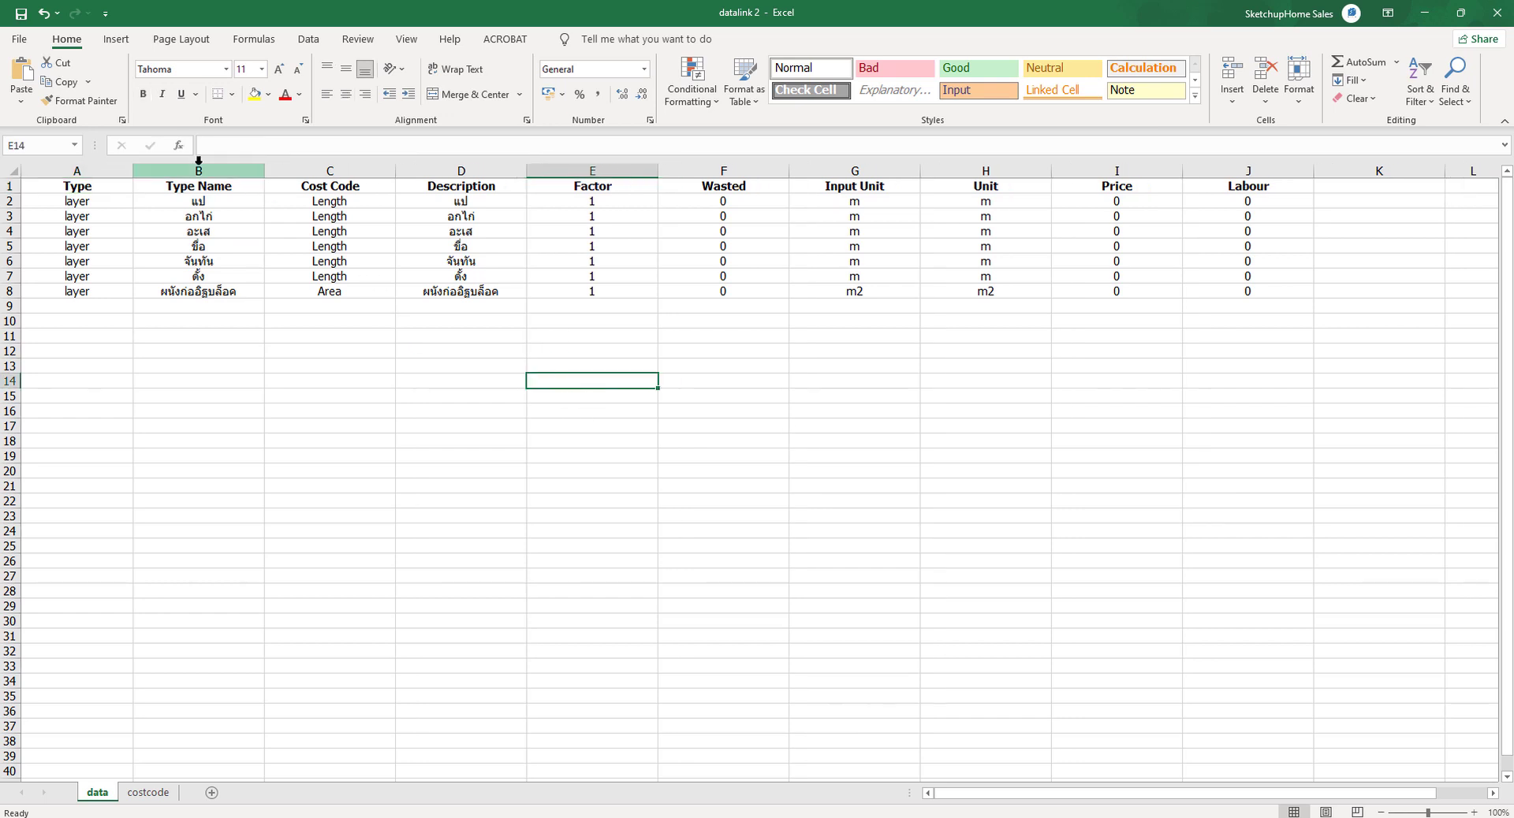
drag(265, 170, 254, 170)
click(147, 792)
click(89, 791)
click(345, 471)
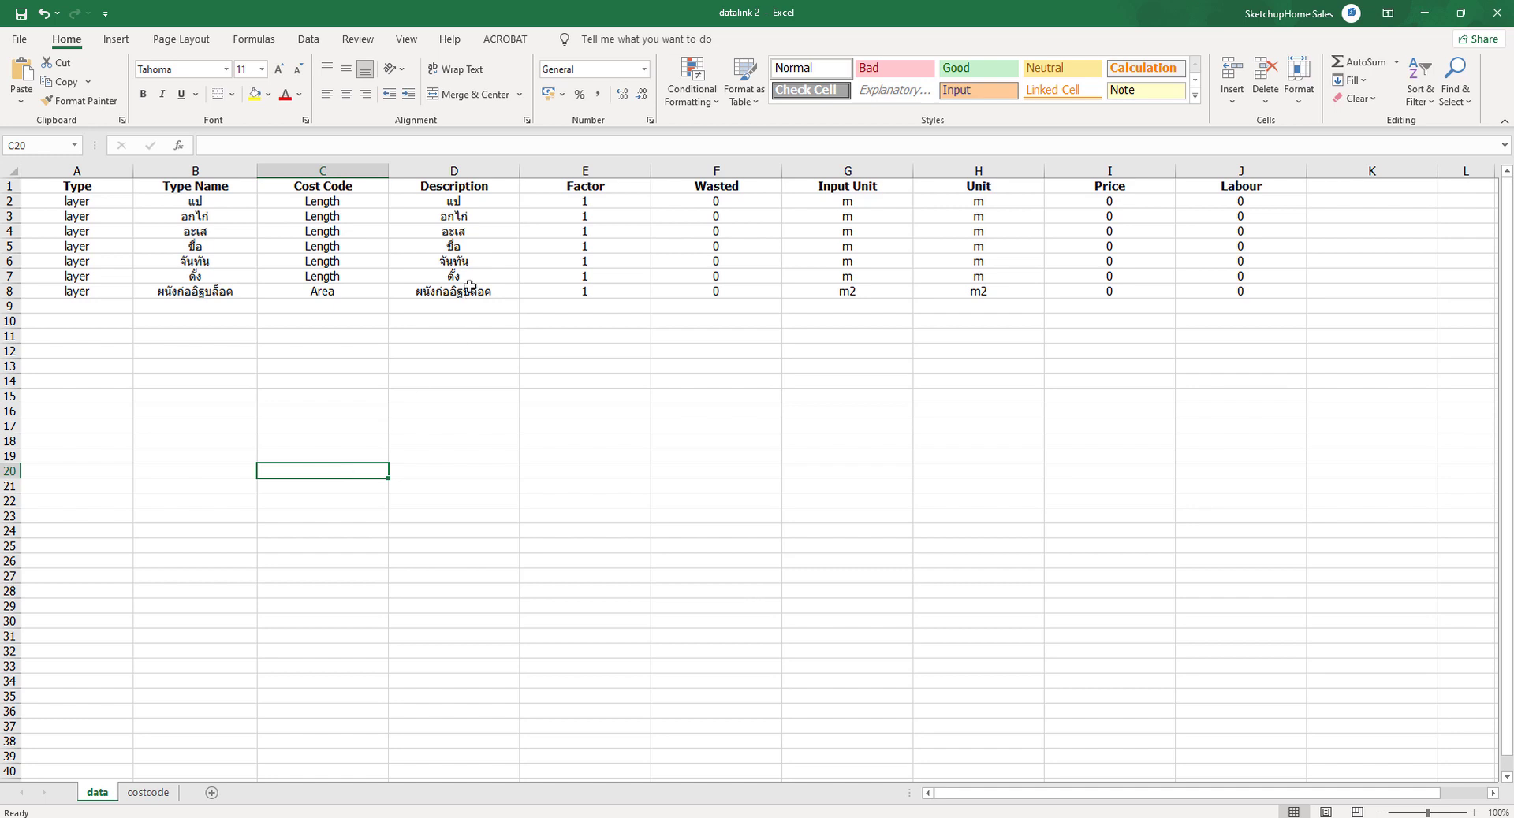
- Change the D2 description to แปสำเร็จรูป SCG
click(487, 204)
double_click(485, 202)
text(ส)
text(ำเร็)
text(จด)
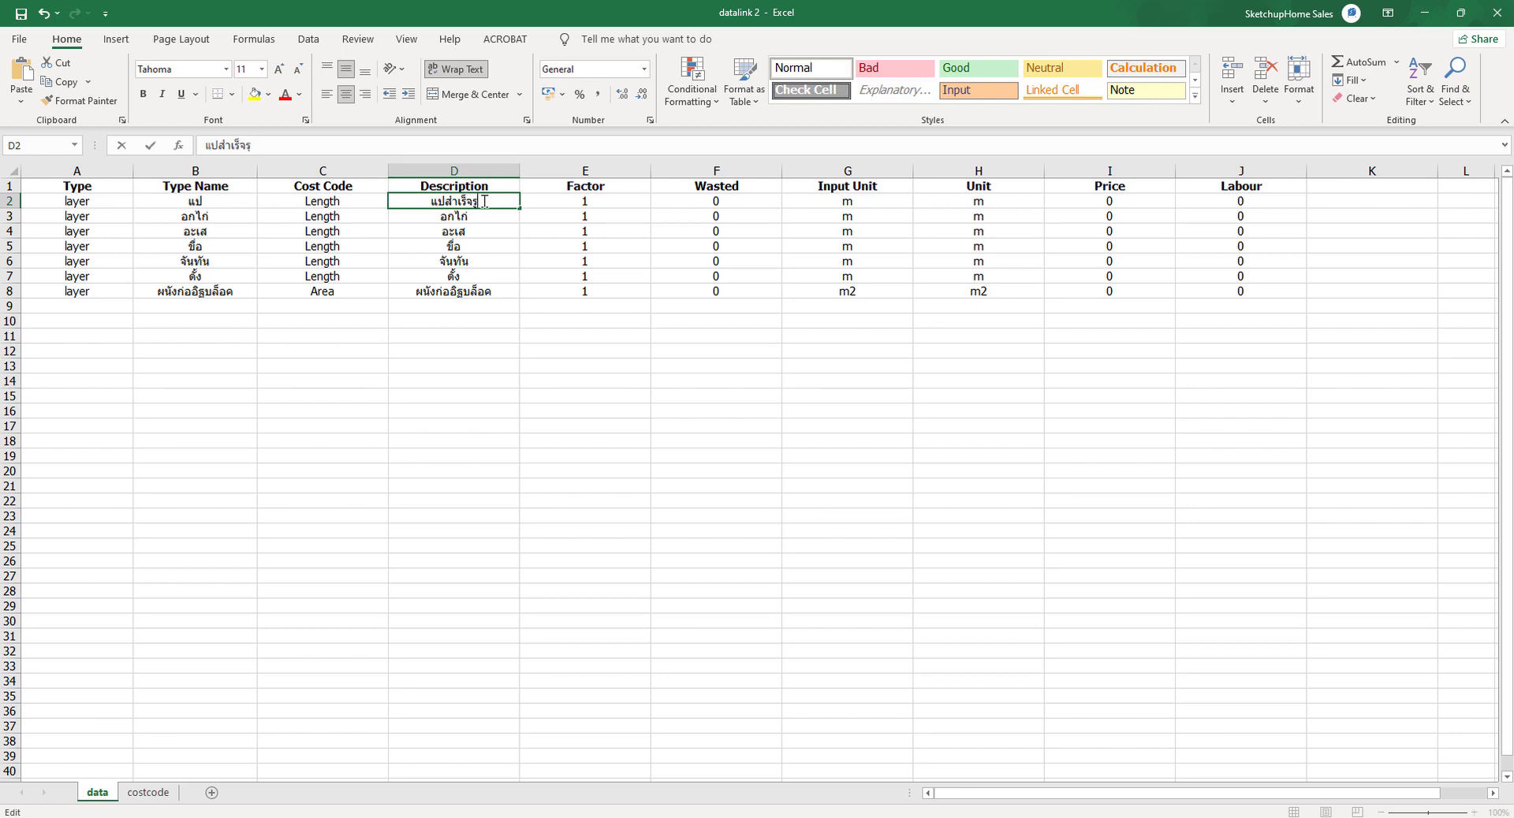
text( SCG)
click(494, 237)
- Replace the D3 description with C-125x50x20x3.2
click(489, 217)
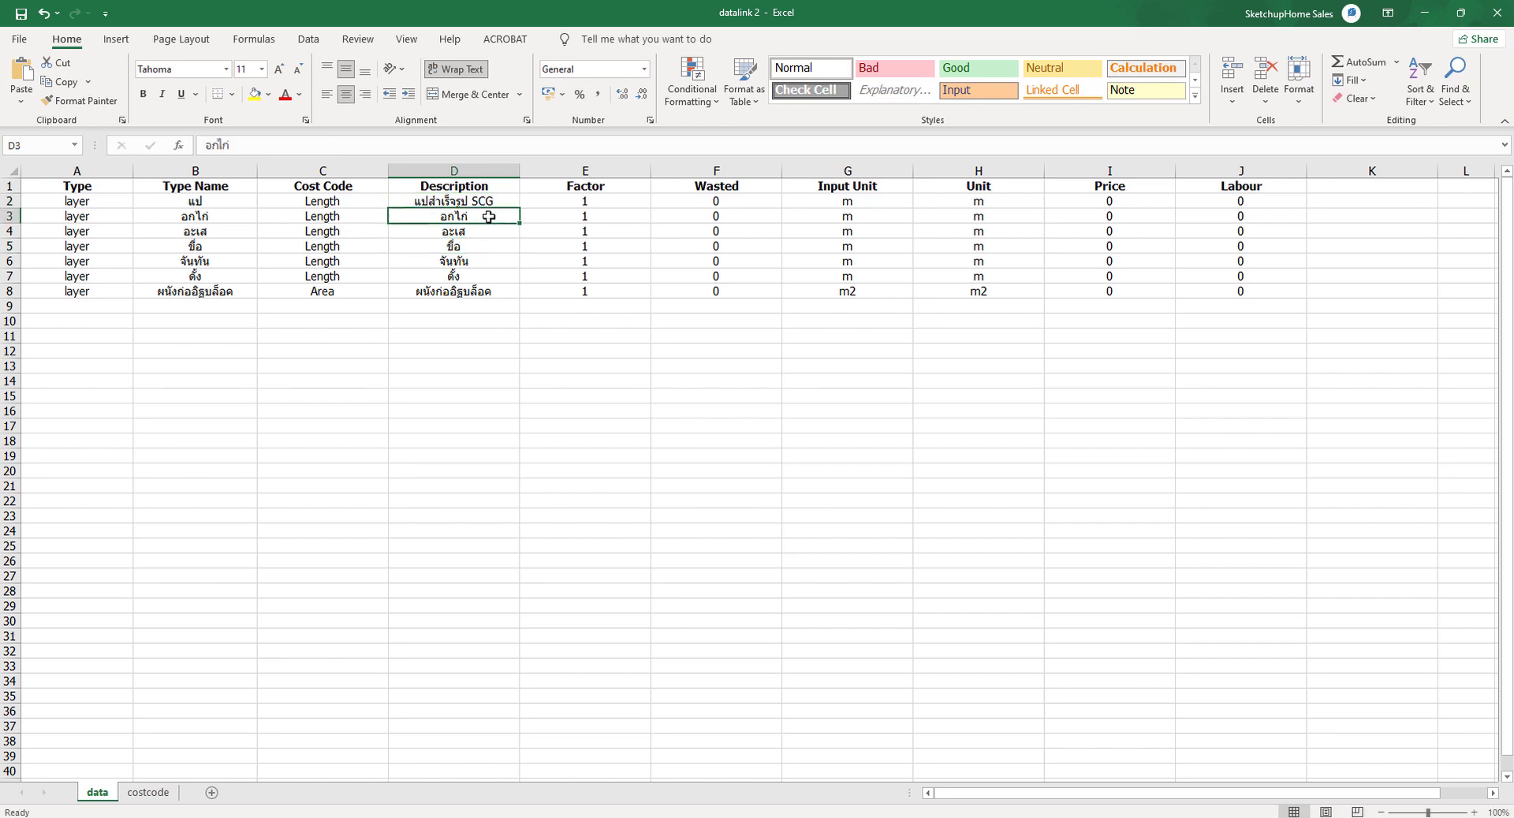
key(BackSpace)
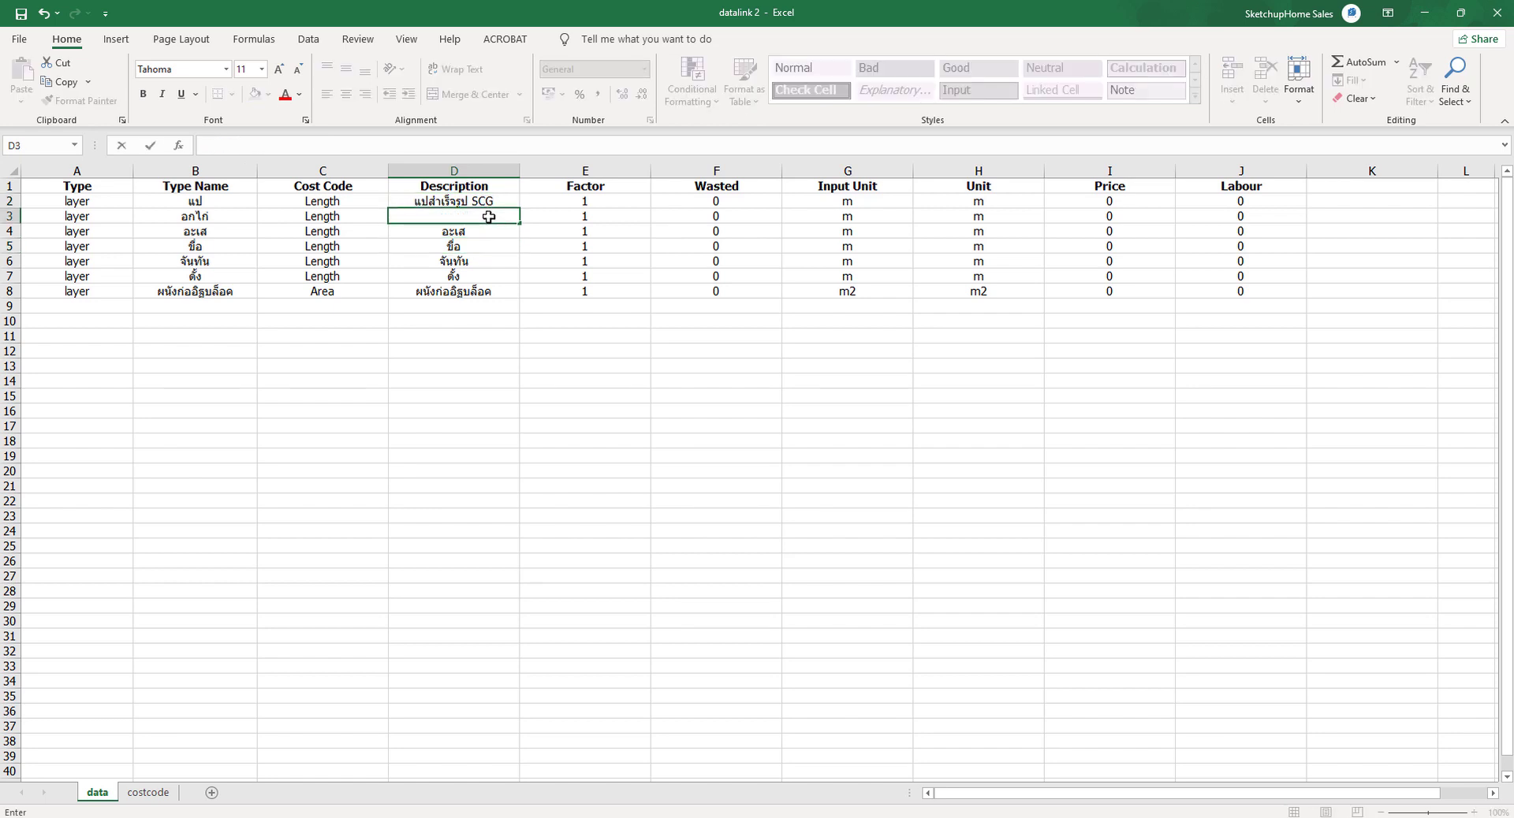
text(C-125x50x20x3.2)
- Enter C-125x50x20x3.2 in D3 and a Factor of 2 in E3
click(610, 306)
click(596, 221)
text(2)
click(599, 292)
- Fill D3's channel size into D4 and D5, correcting the auto-incremented endings back to 3.2
click(494, 216)
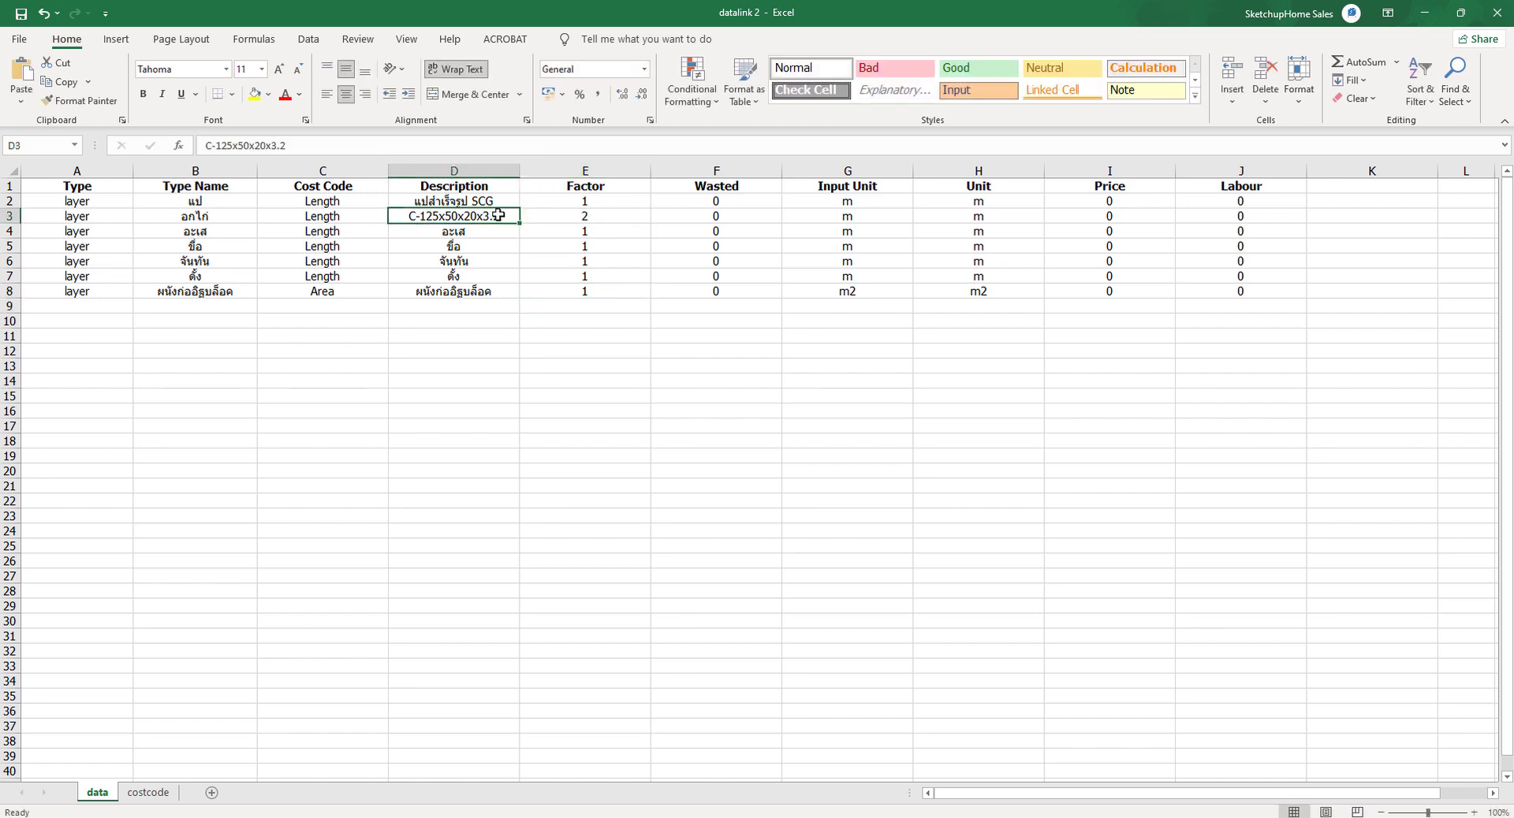
drag(518, 226, 517, 254)
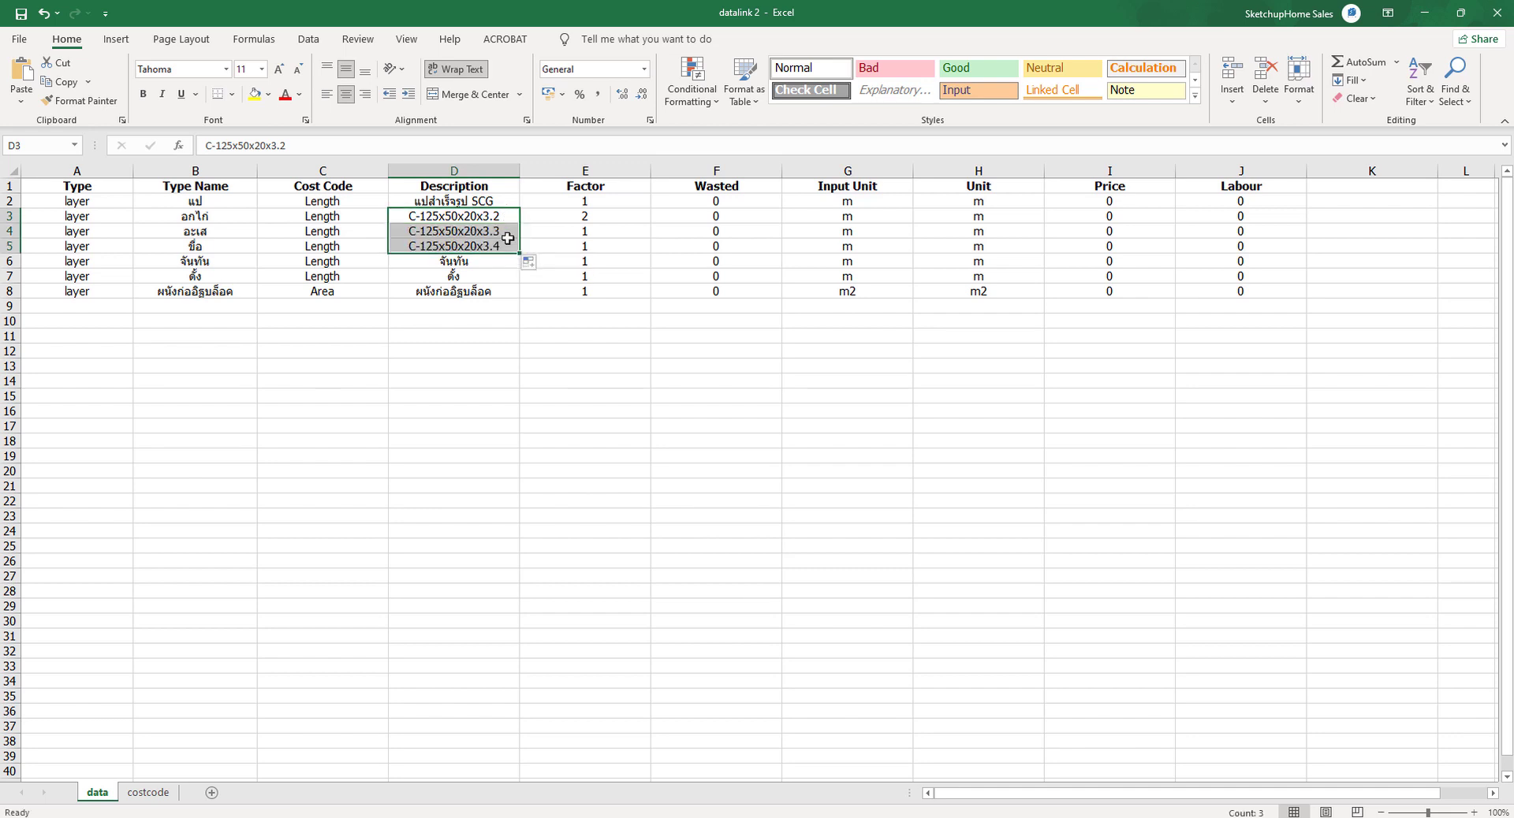
click(508, 238)
key(F2)
key(BackSpace)
text(2)
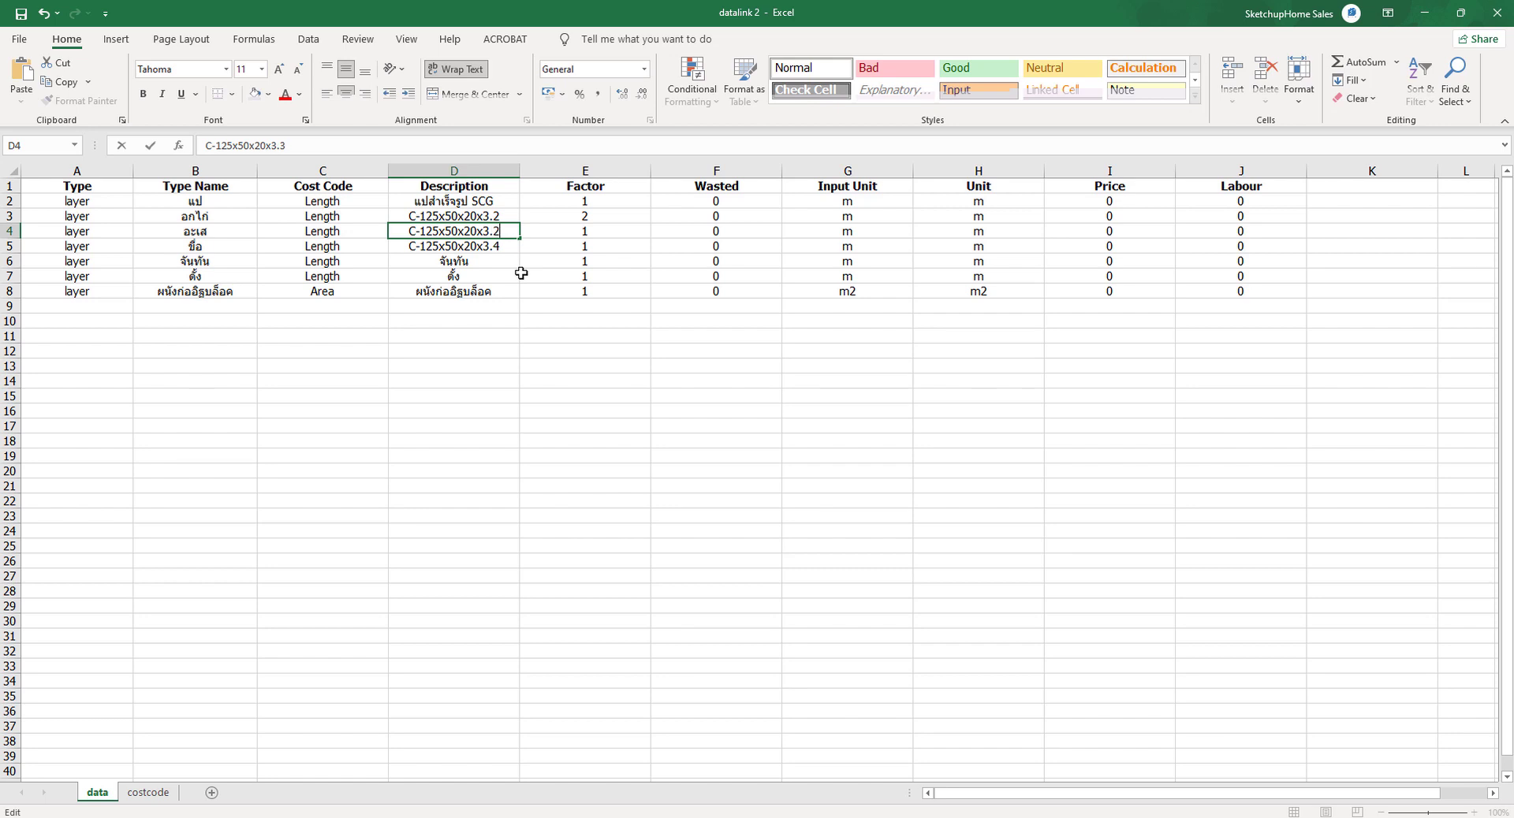
click(473, 321)
click(508, 246)
key(F2)
key(BackSpace)
text(2)
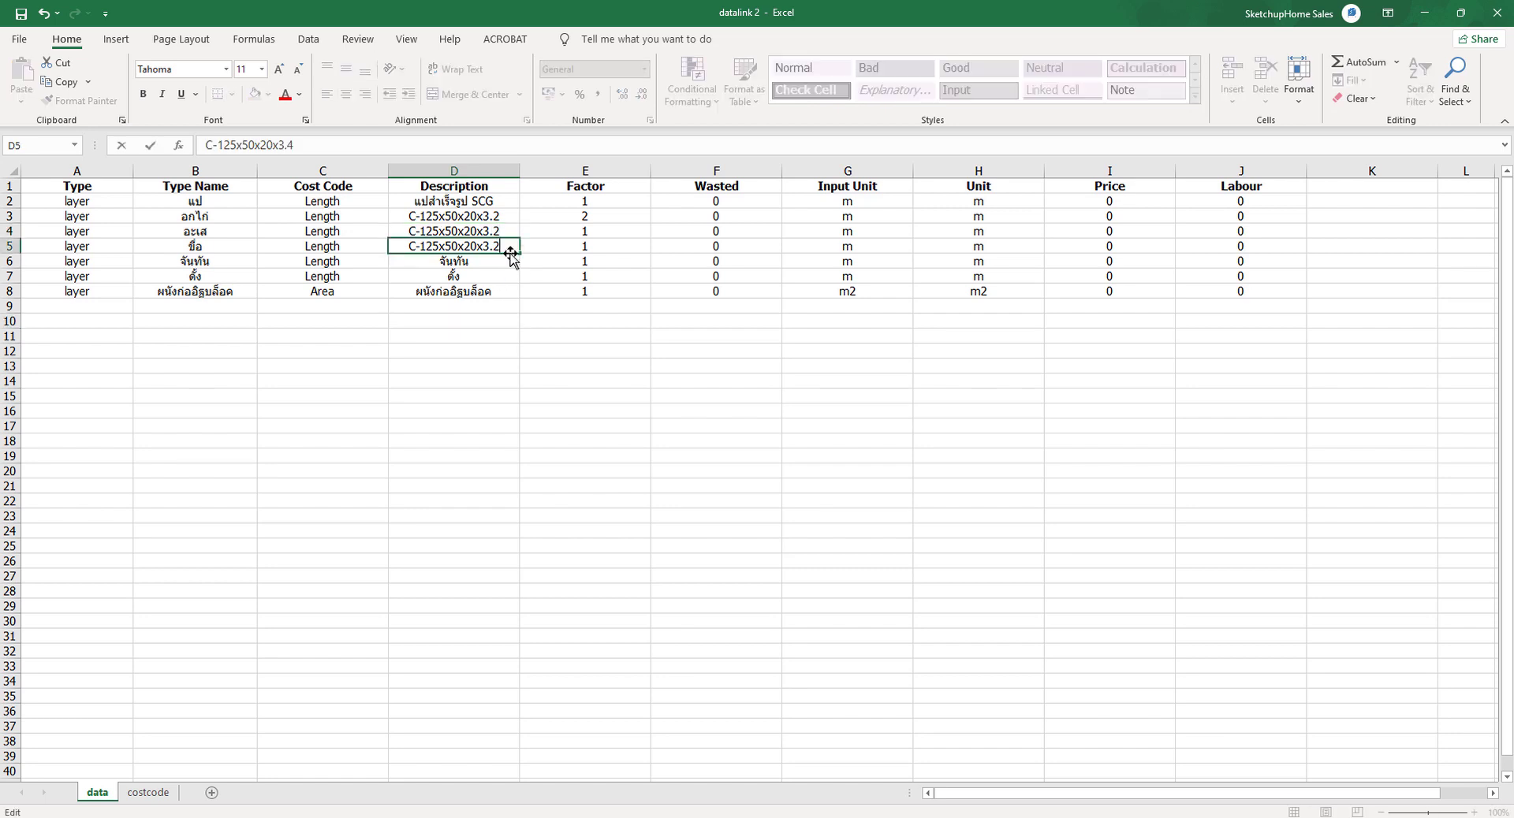
- Give rows 4 and 5 a Factor of 2 in E4 and E5
click(599, 236)
text(2)
key(Return)
text(2)
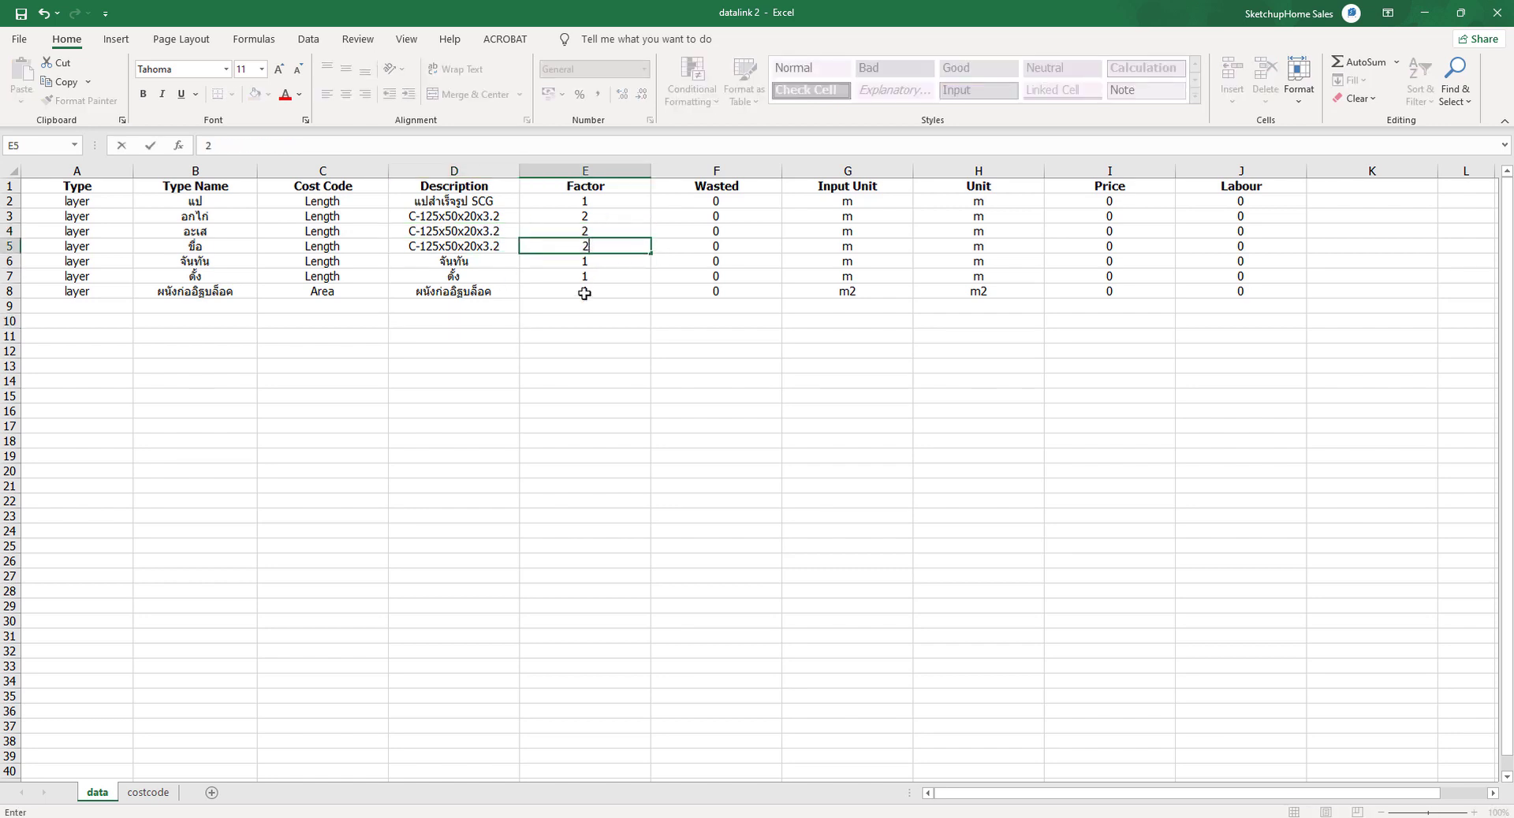
click(585, 293)
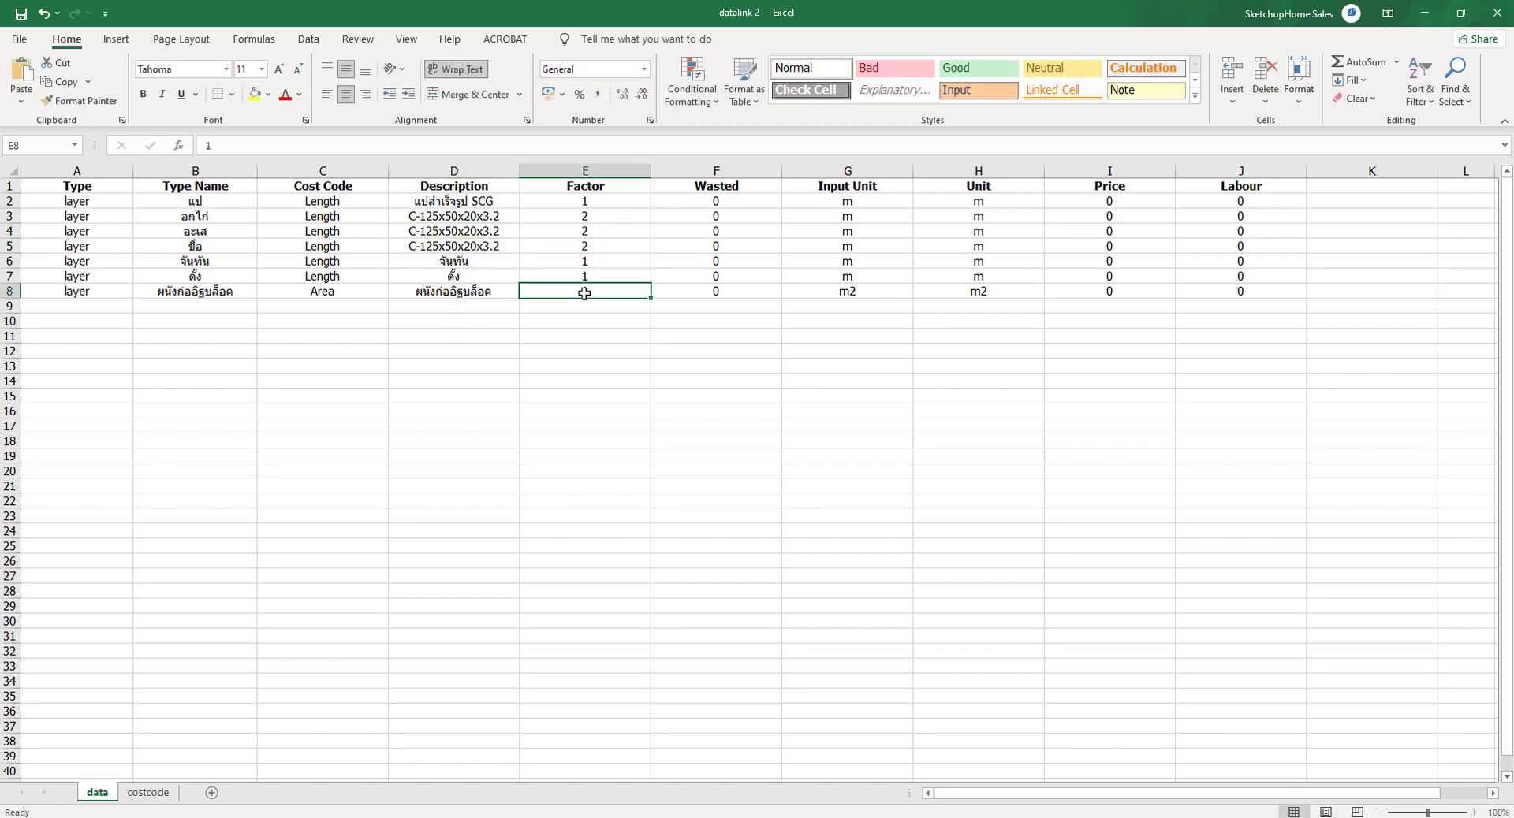
- Change the D6 description to C-100x50x20.3.2
double_click(484, 261)
drag(488, 262, 397, 256)
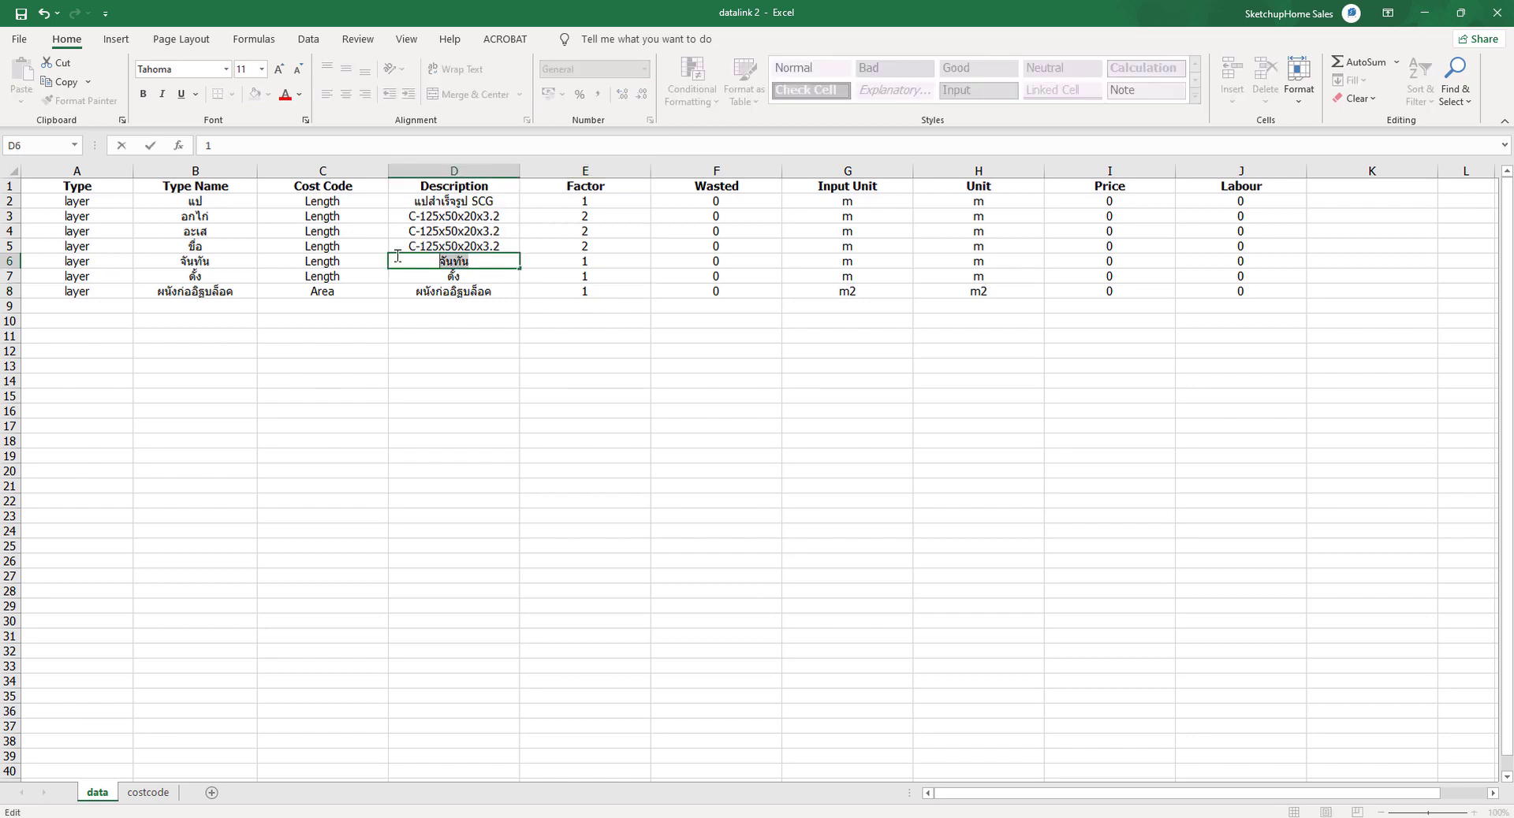
text(C-125x50x20x3.2)
text(100x50x20.)
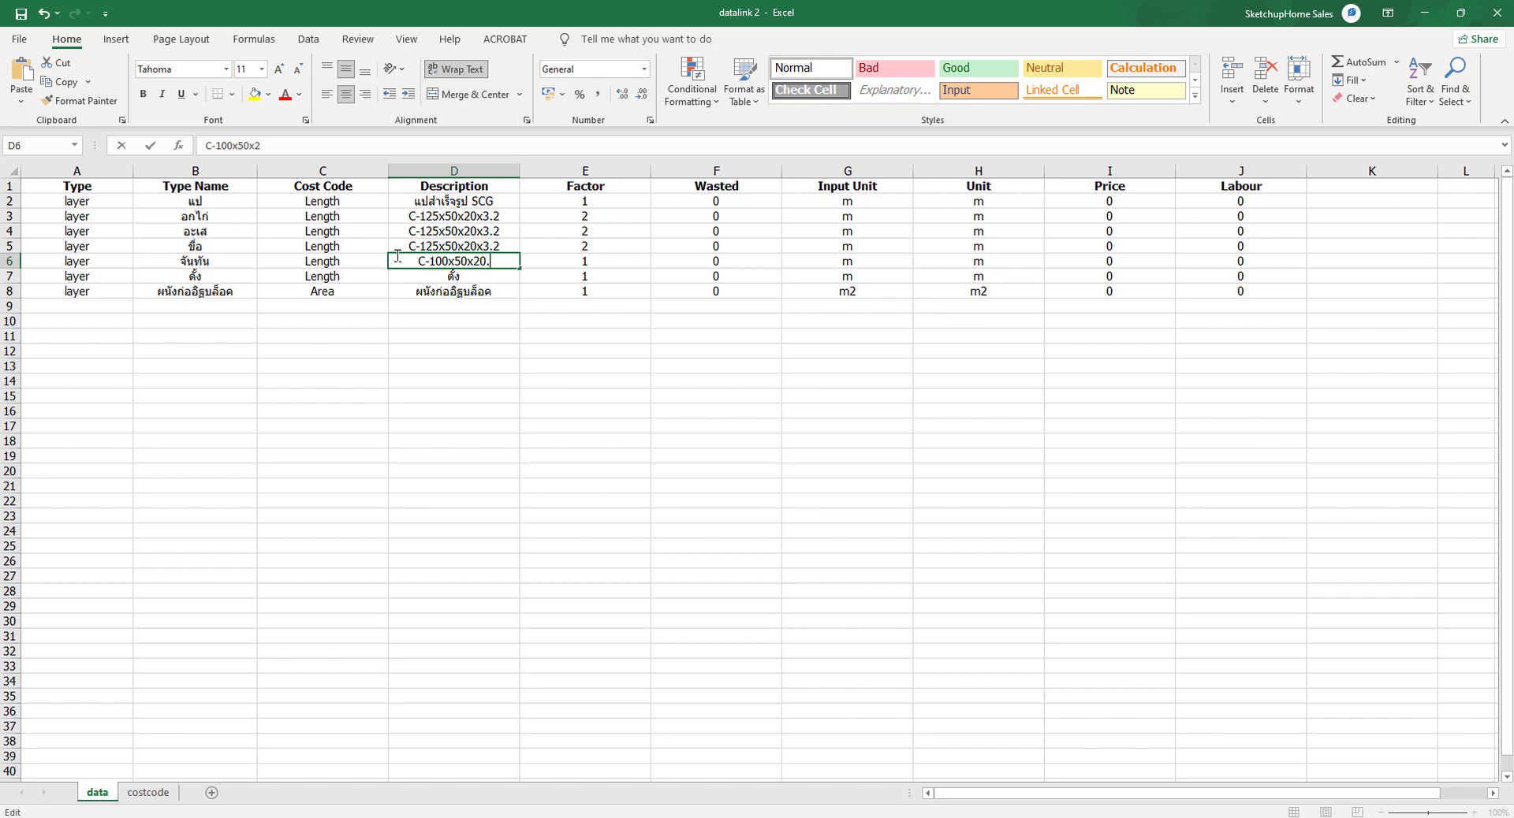
text(3.2)
click(583, 394)
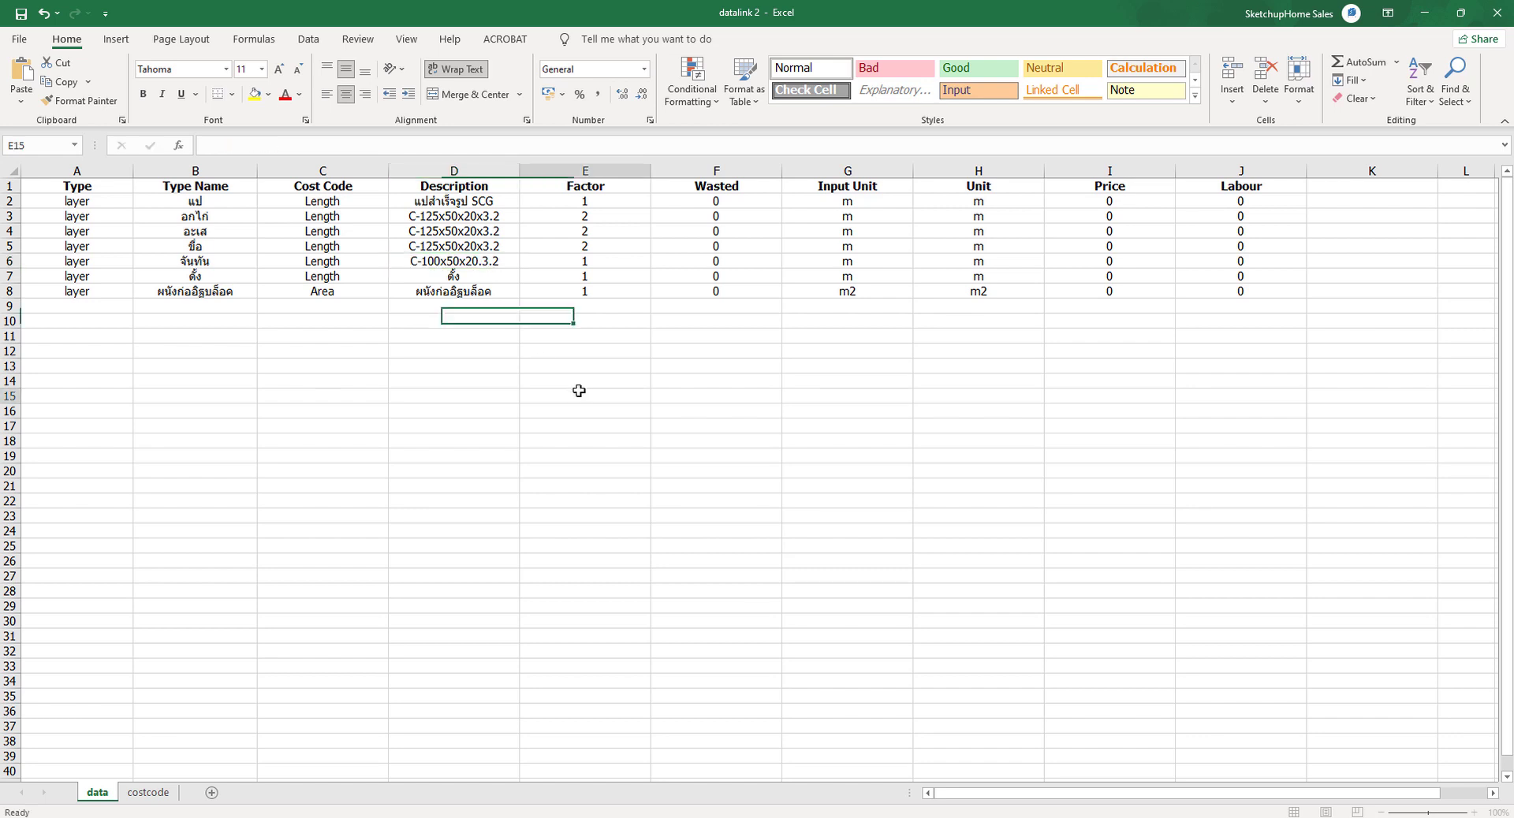
- Copy C-125x50x20x3.2 from D5 into D7 and set E7's Factor to 2
click(483, 247)
key(ctrl+c)
click(478, 279)
key(ctrl+v)
click(587, 275)
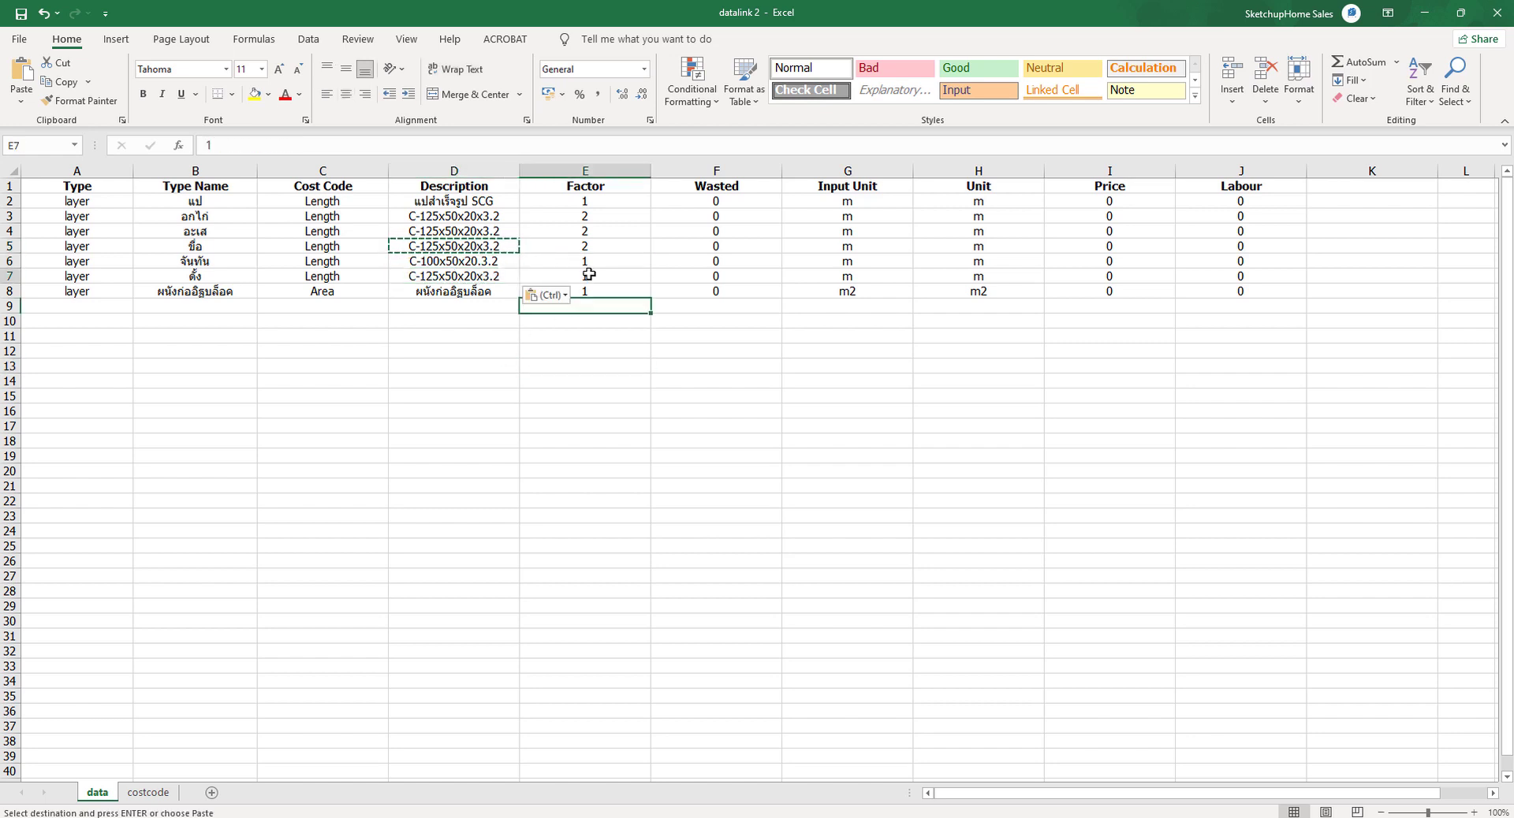
text(1)
key(BackSpace)
text(2)
click(562, 366)
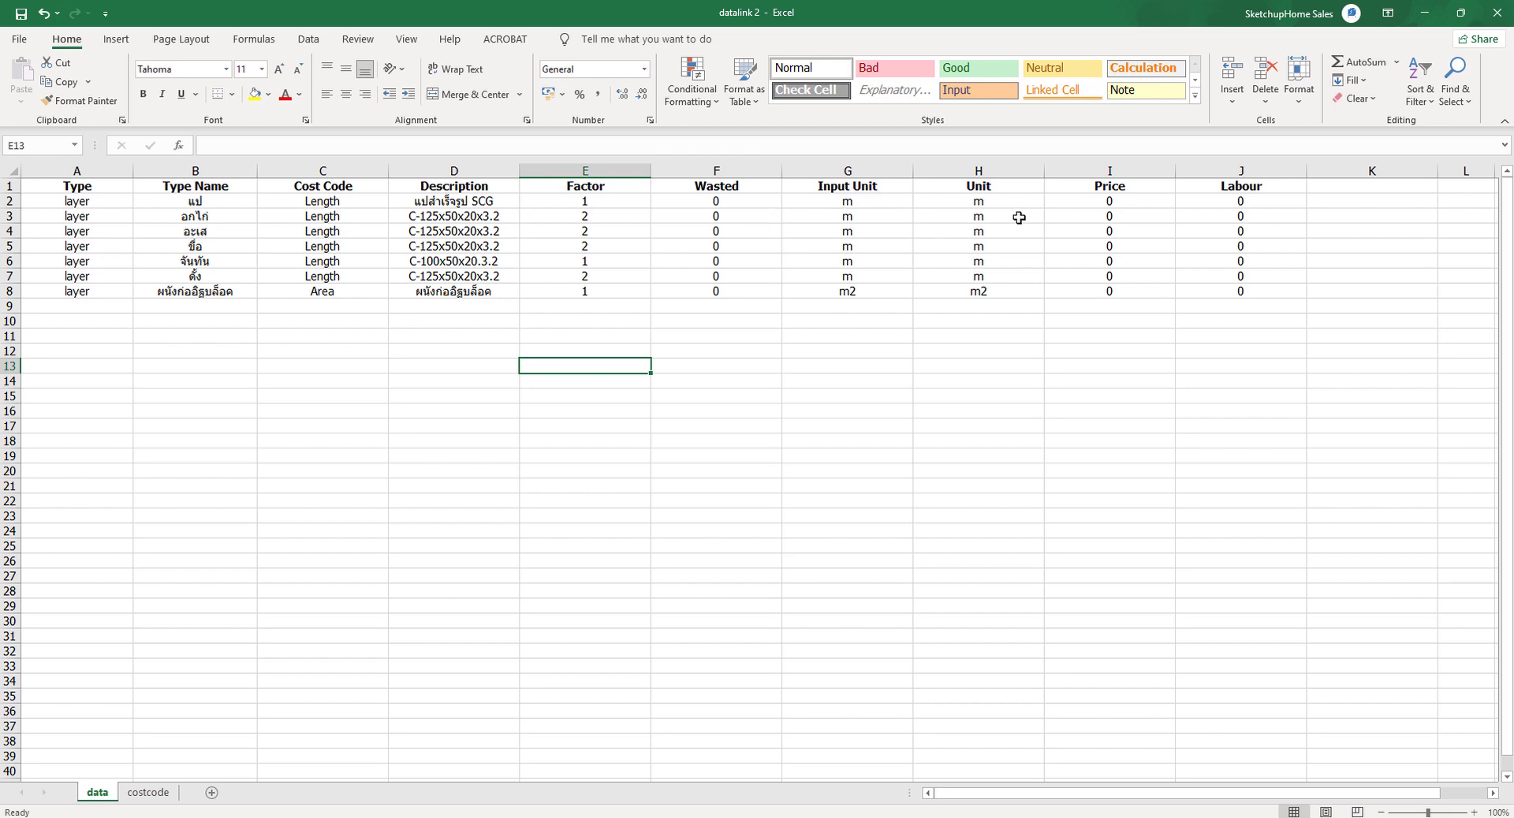
- Enter prices of 30 in I2 and 220 in I3
click(1110, 204)
text(3)
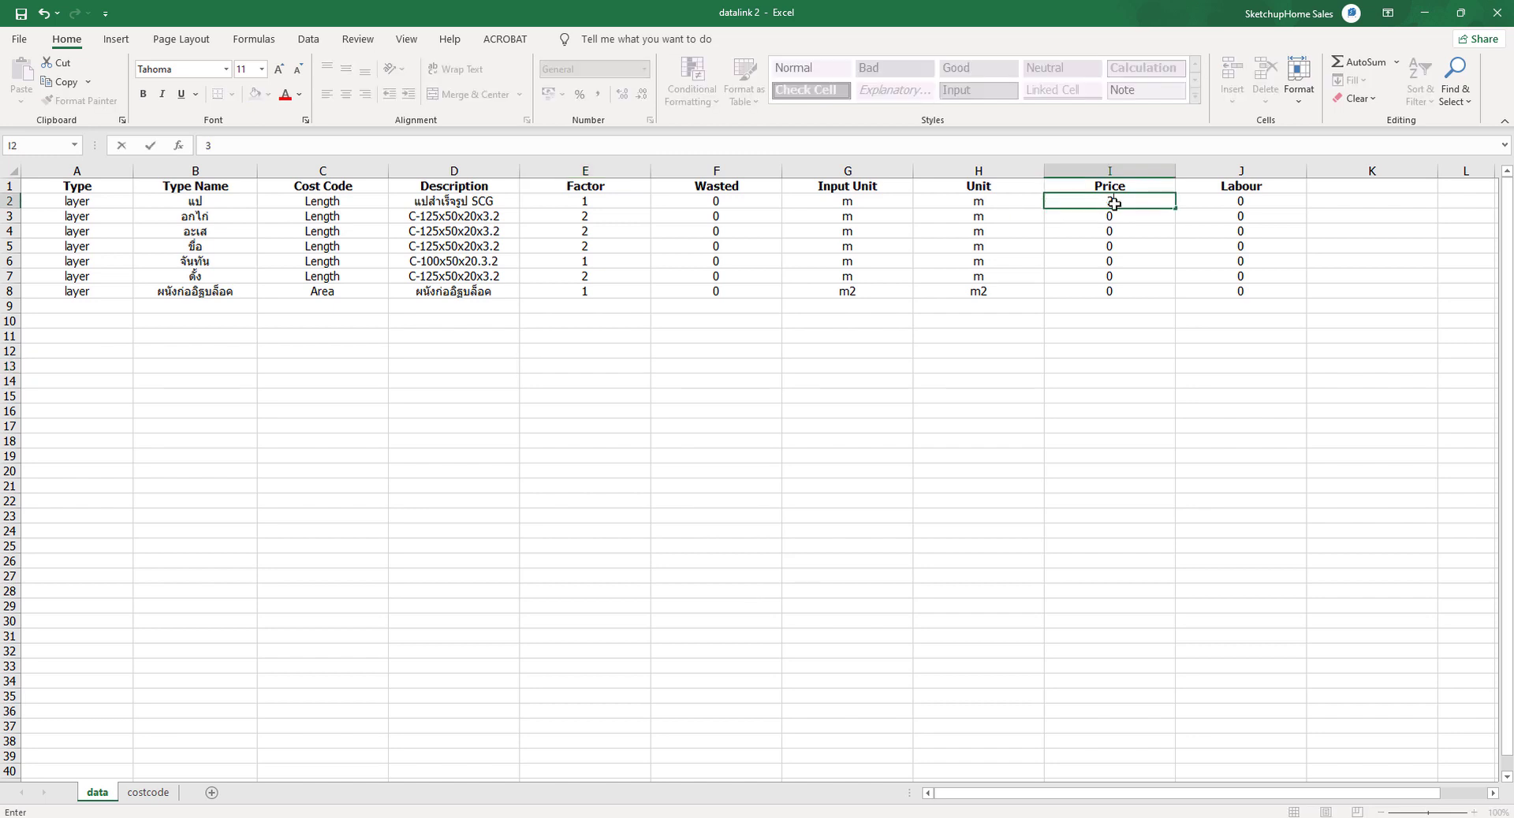
text(0)
key(Return)
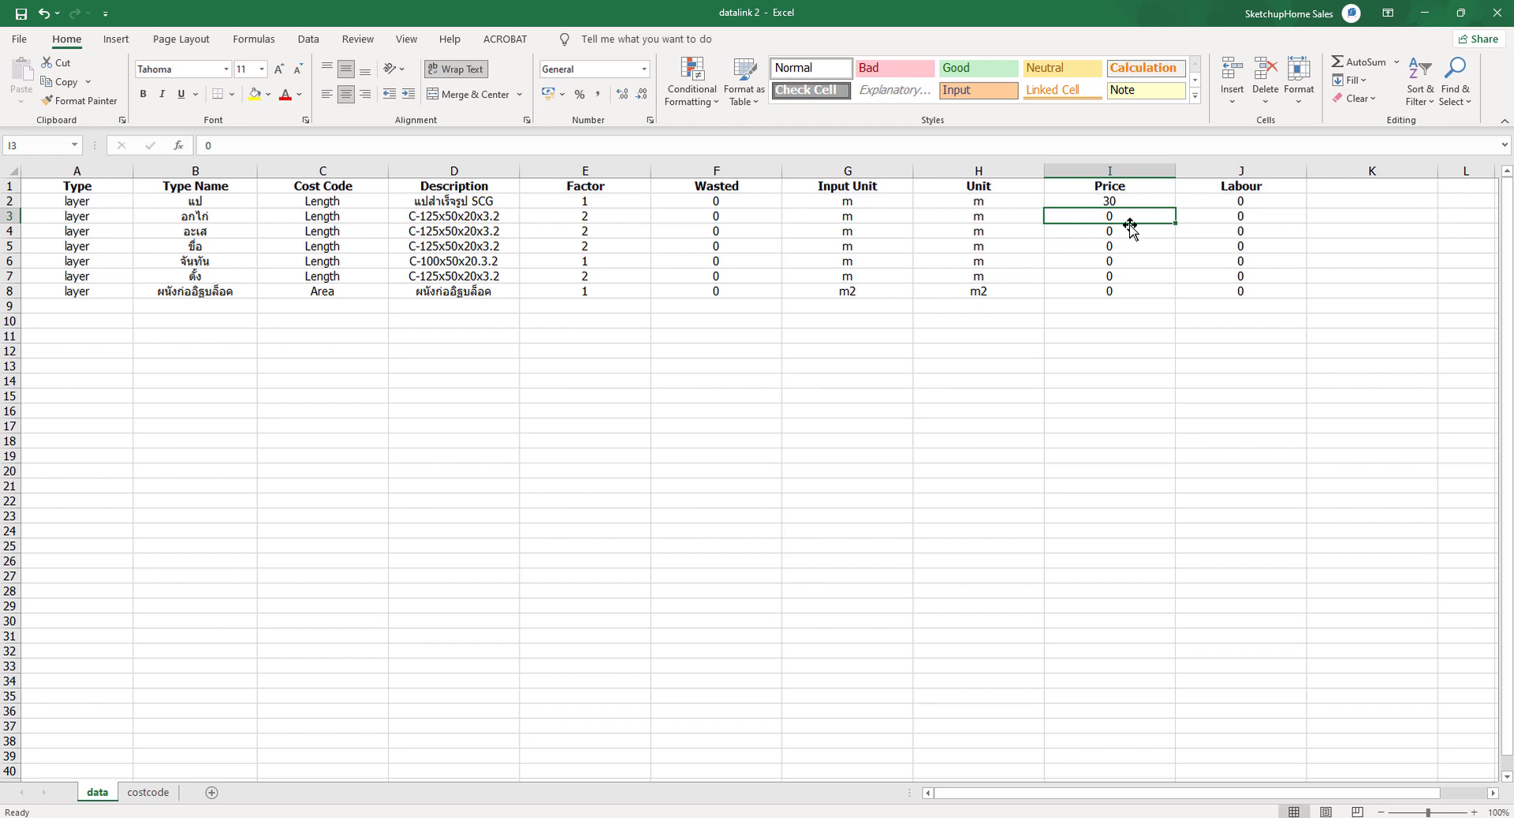
text(100)
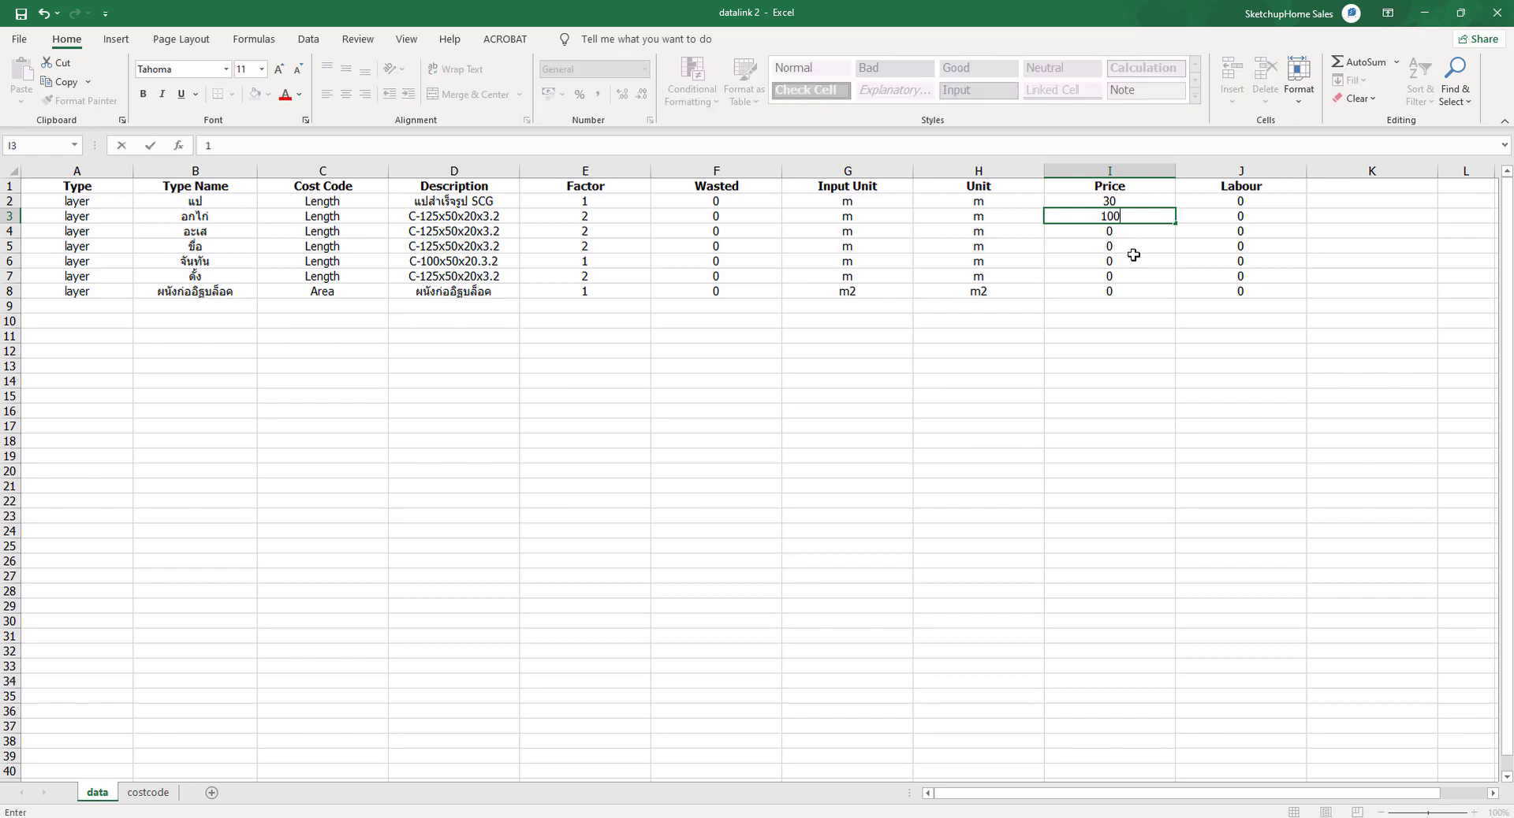
drag(1128, 215, 1080, 217)
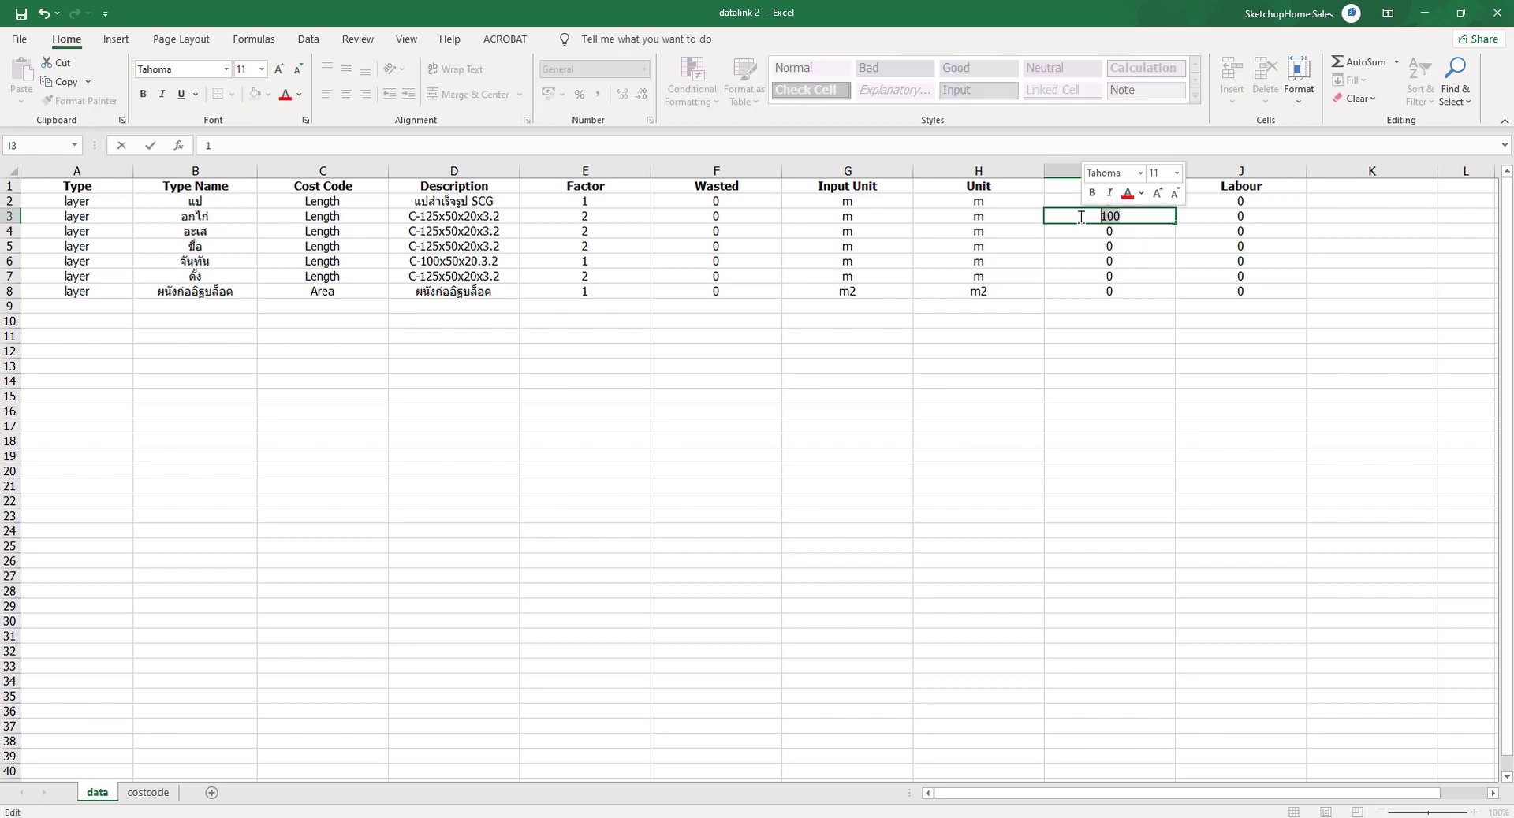
text(220)
click(1108, 251)
- Fill the 220 price down to I7, then set I6's price to 150
click(1124, 235)
click(1130, 215)
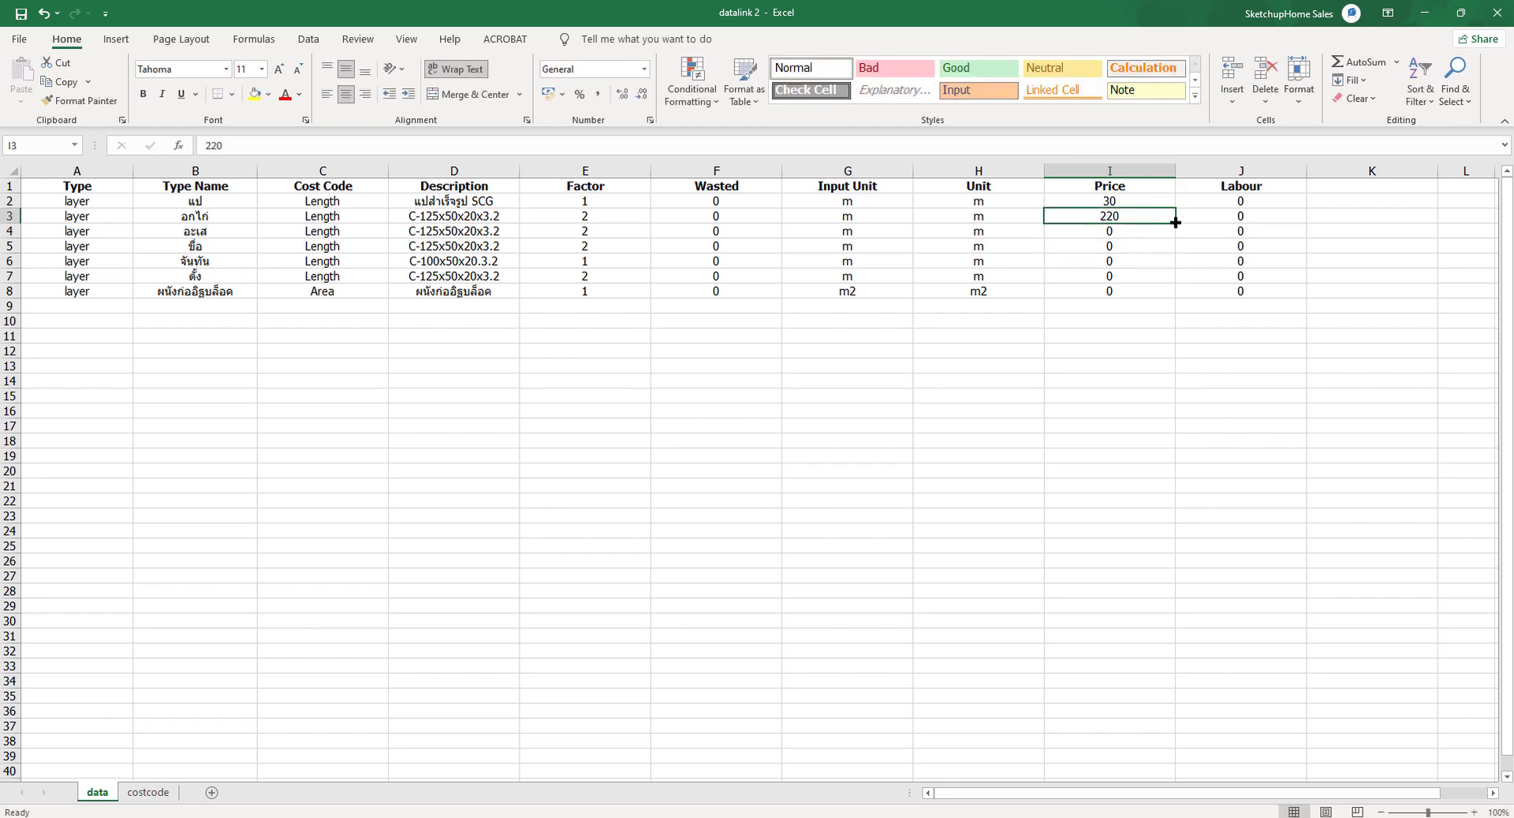
drag(1177, 225, 1177, 287)
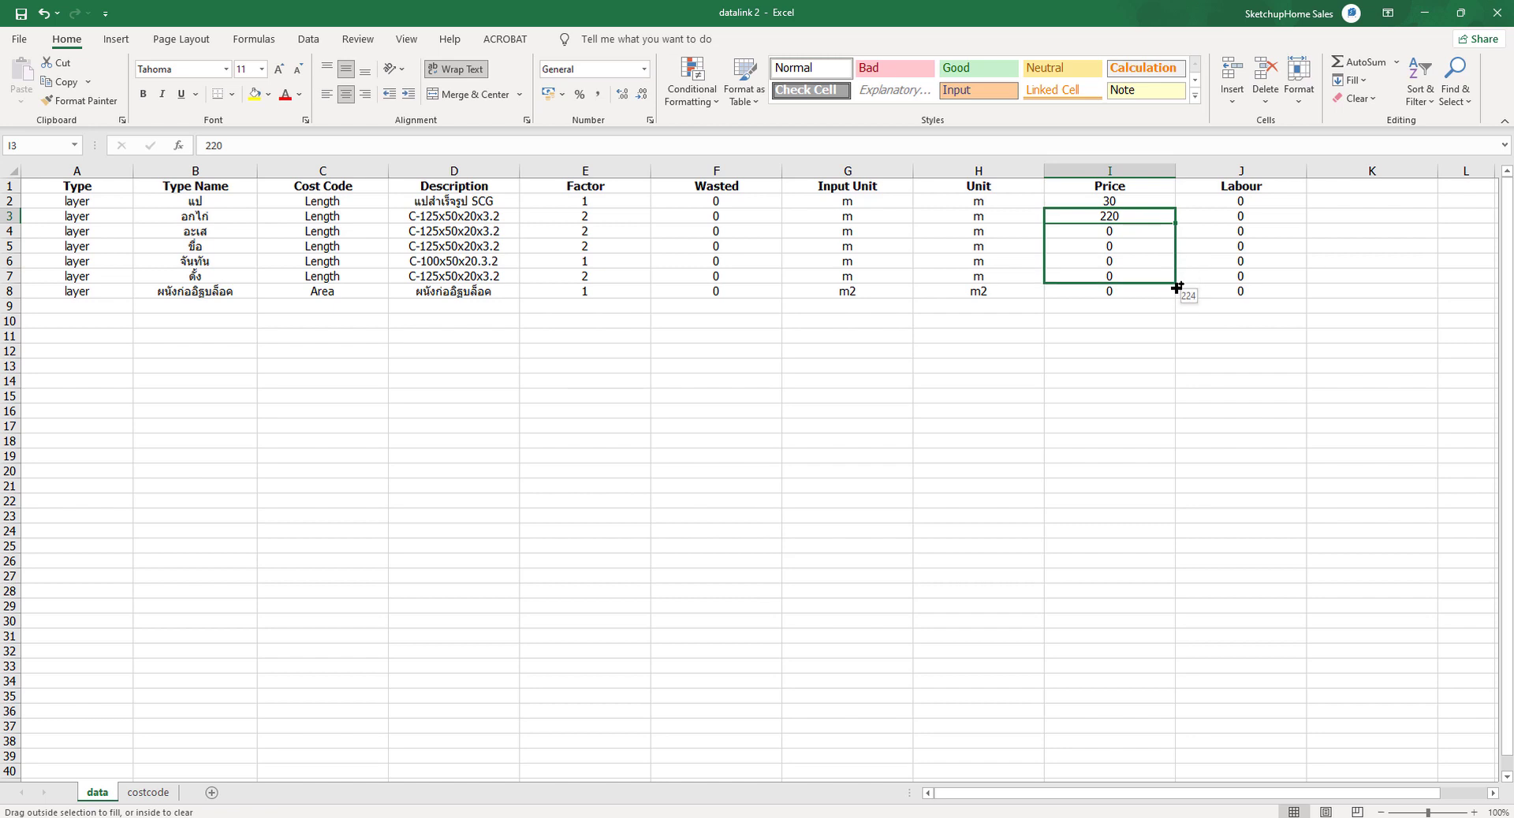
click(1124, 216)
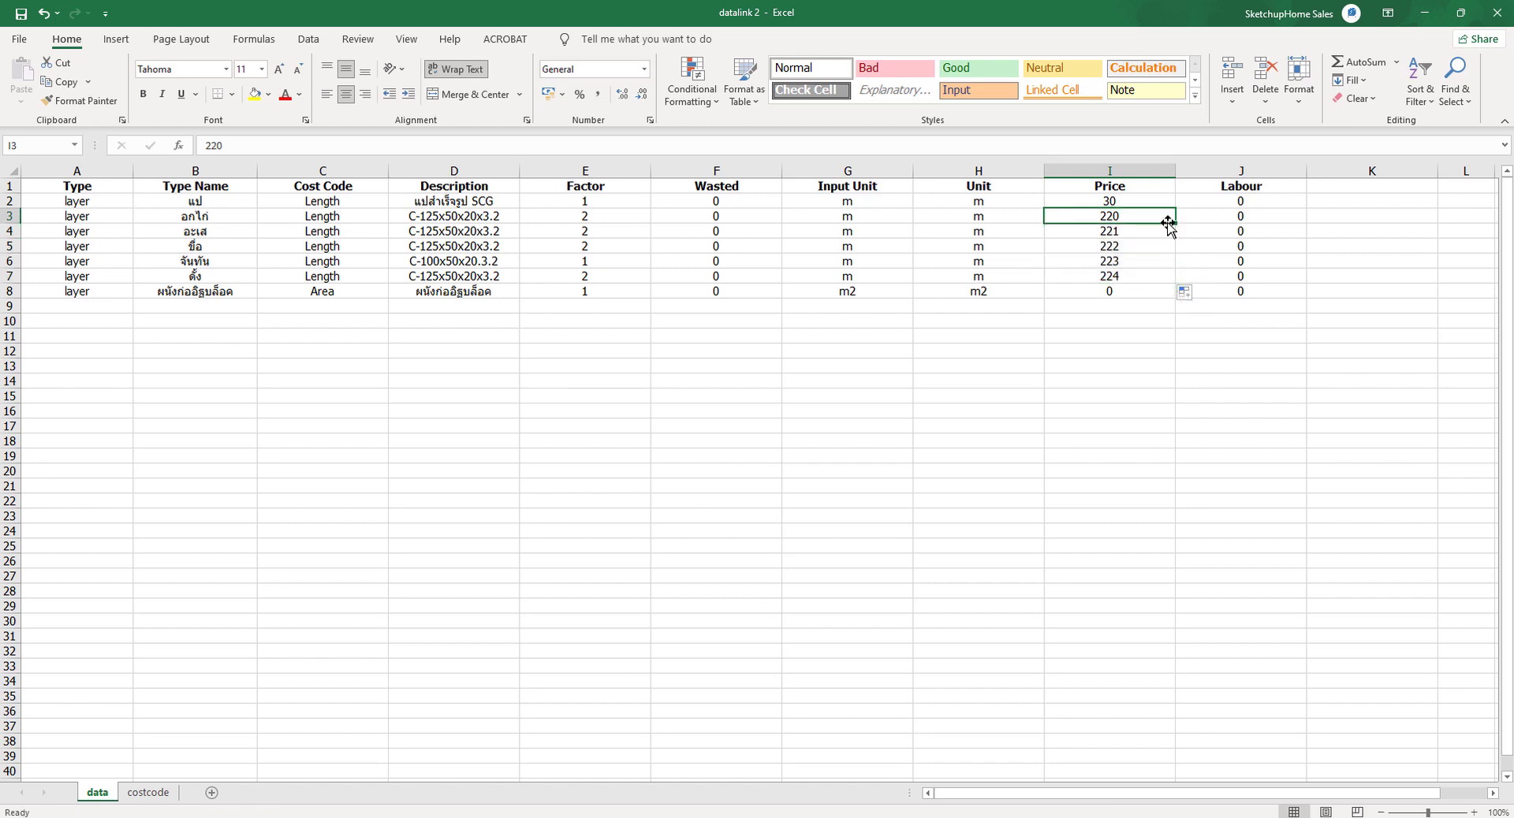
drag(1173, 225, 1175, 287)
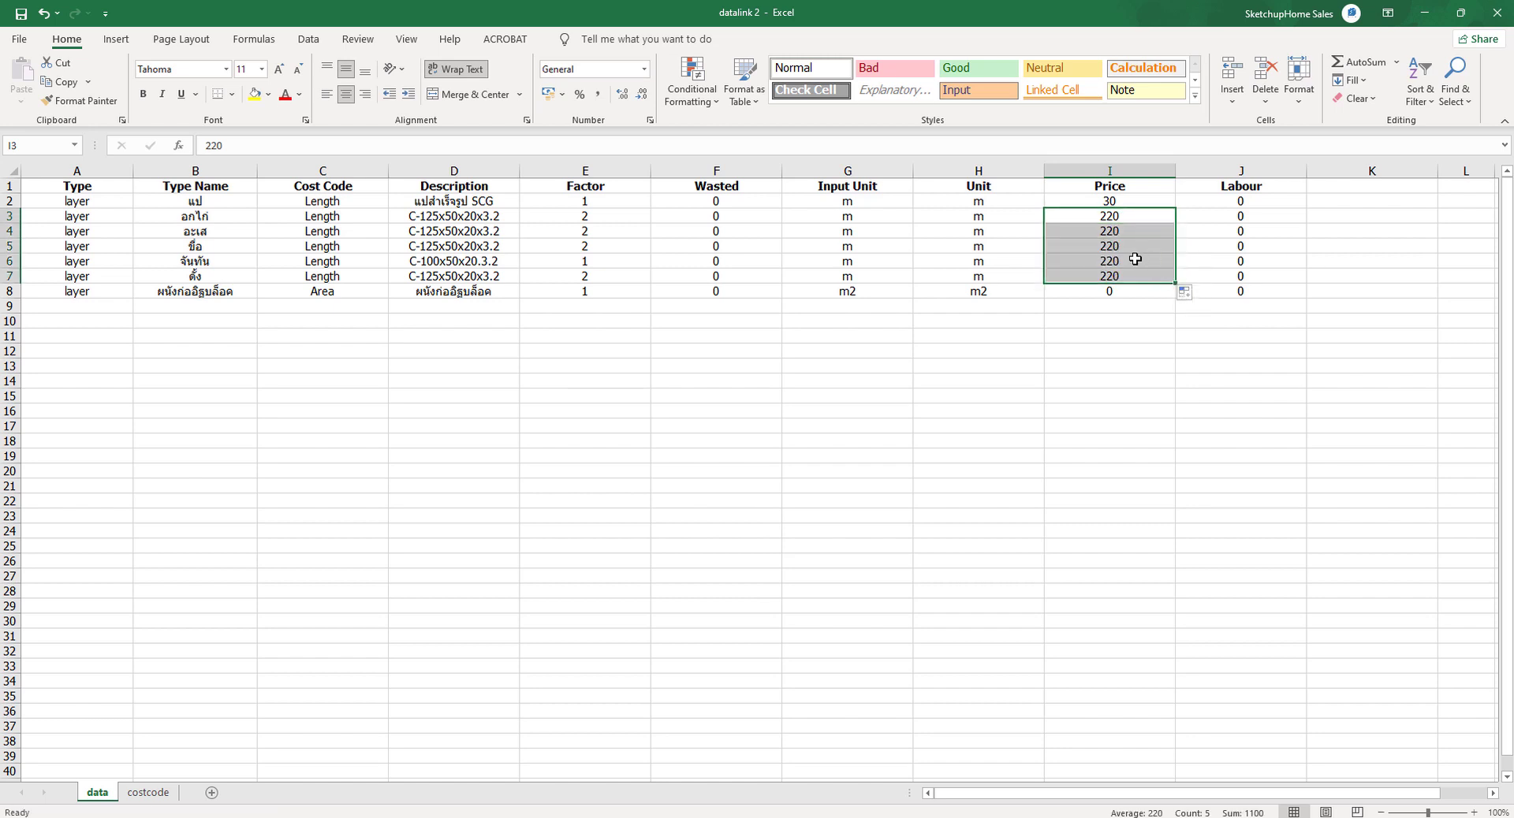
click(1136, 259)
text(150)
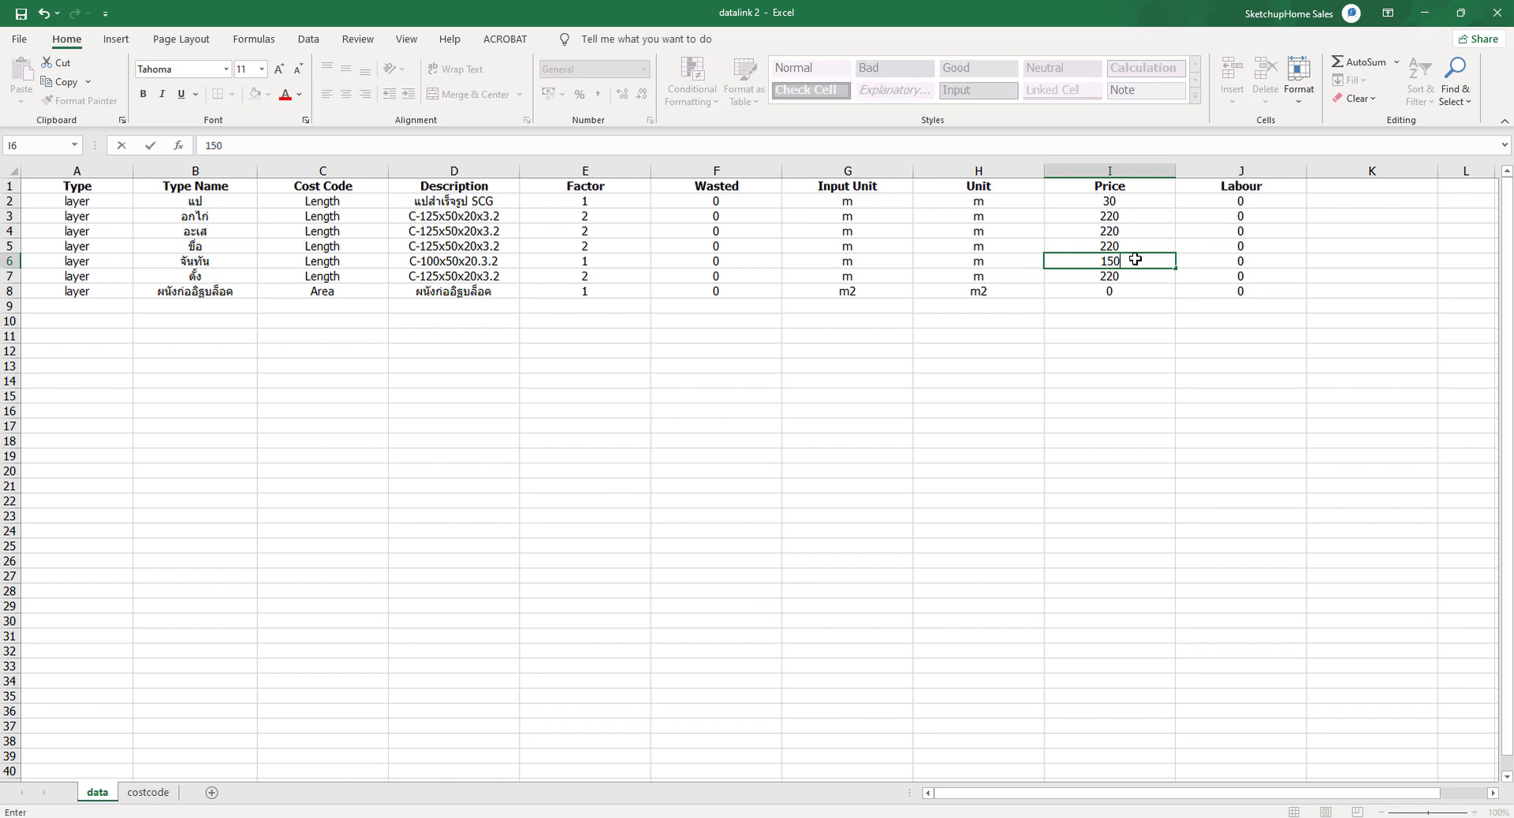
click(1119, 355)
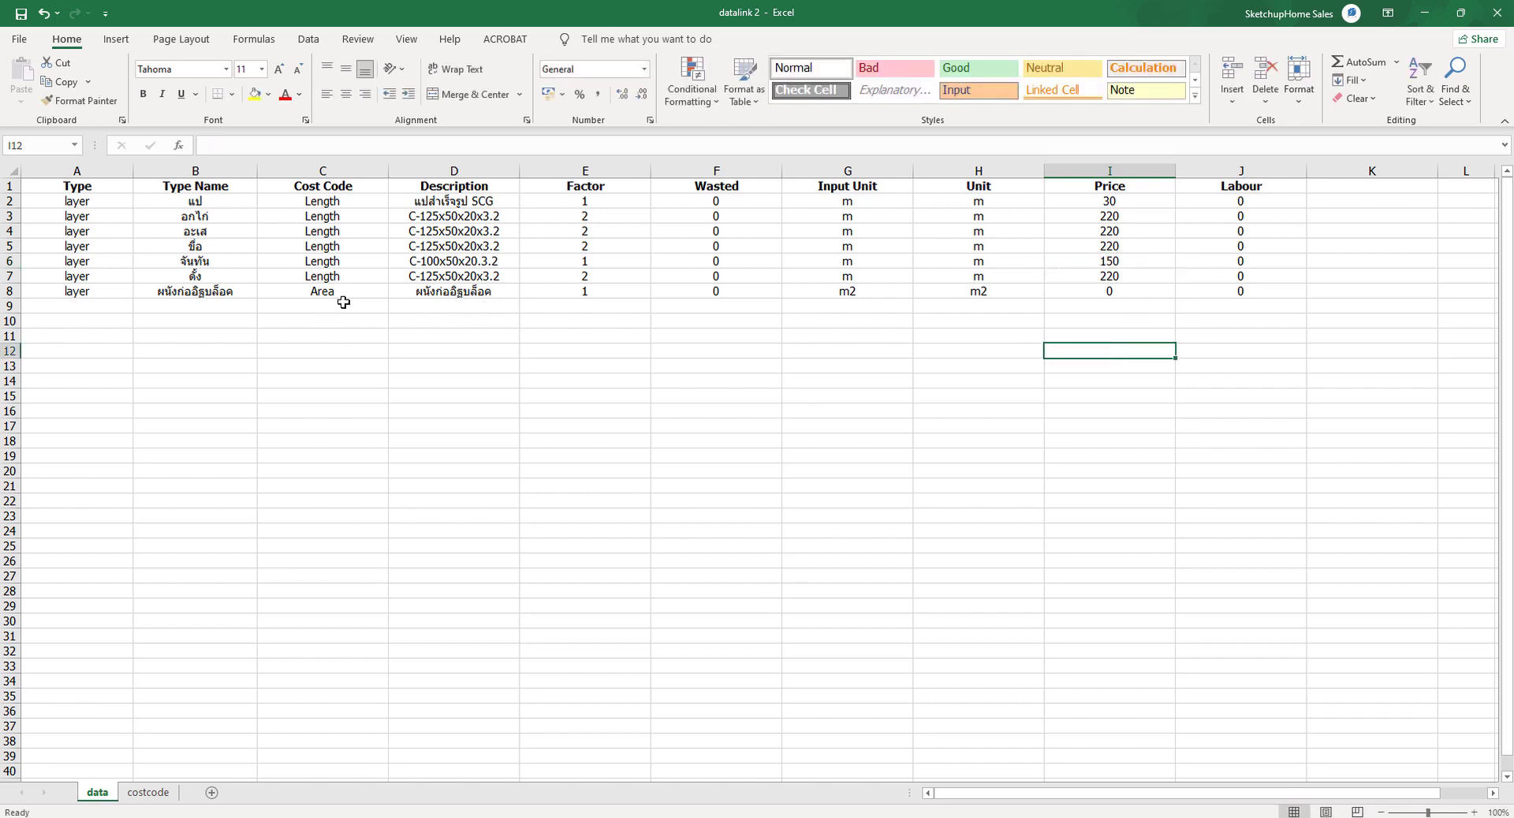
- Try ม. in Input Unit G2:G7, then cancel and undo back to m
click(865, 200)
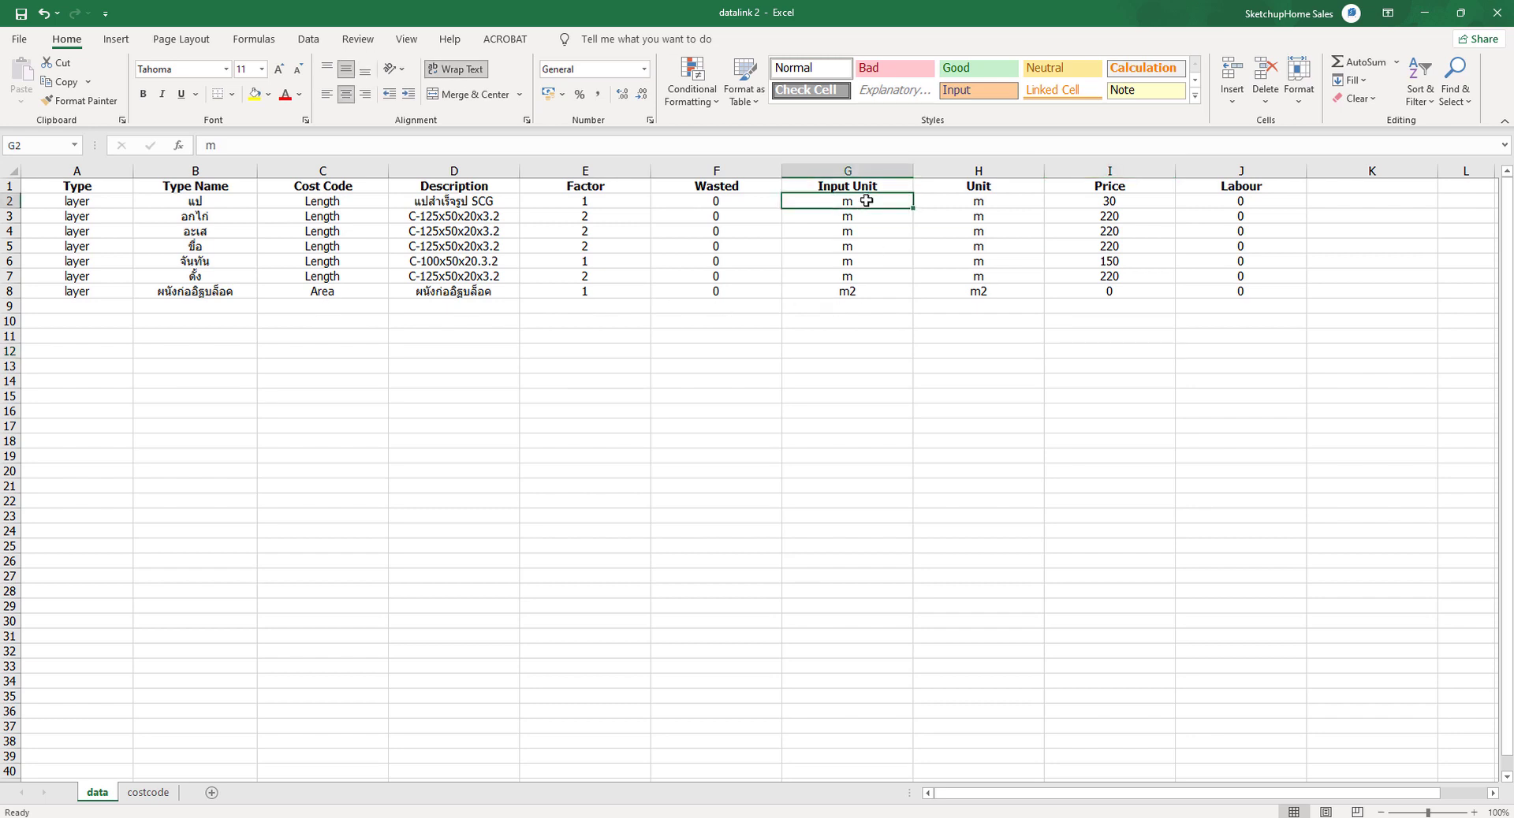
text(ม.)
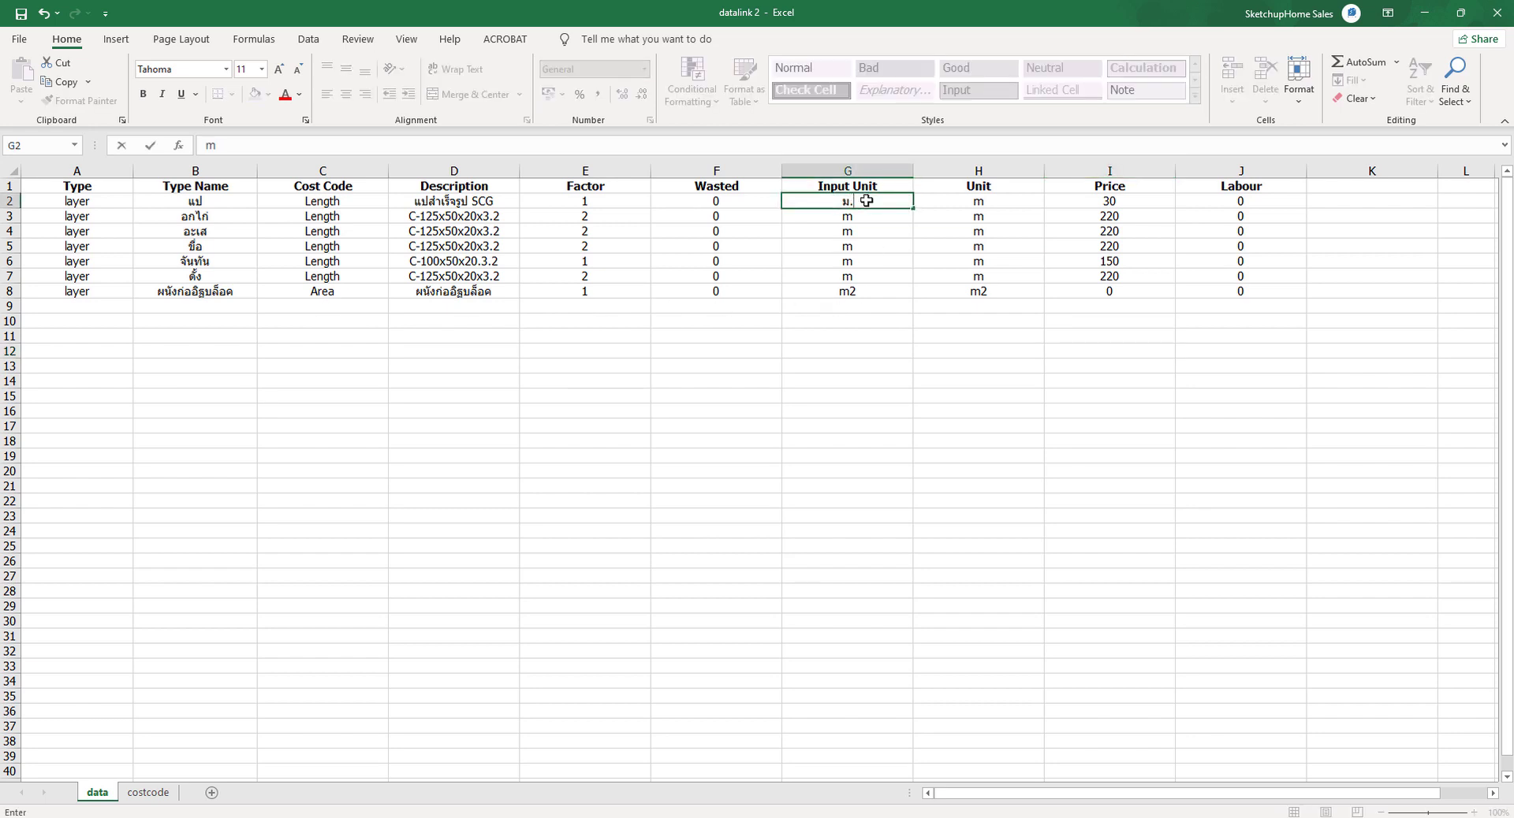
key(Return)
click(872, 291)
click(886, 201)
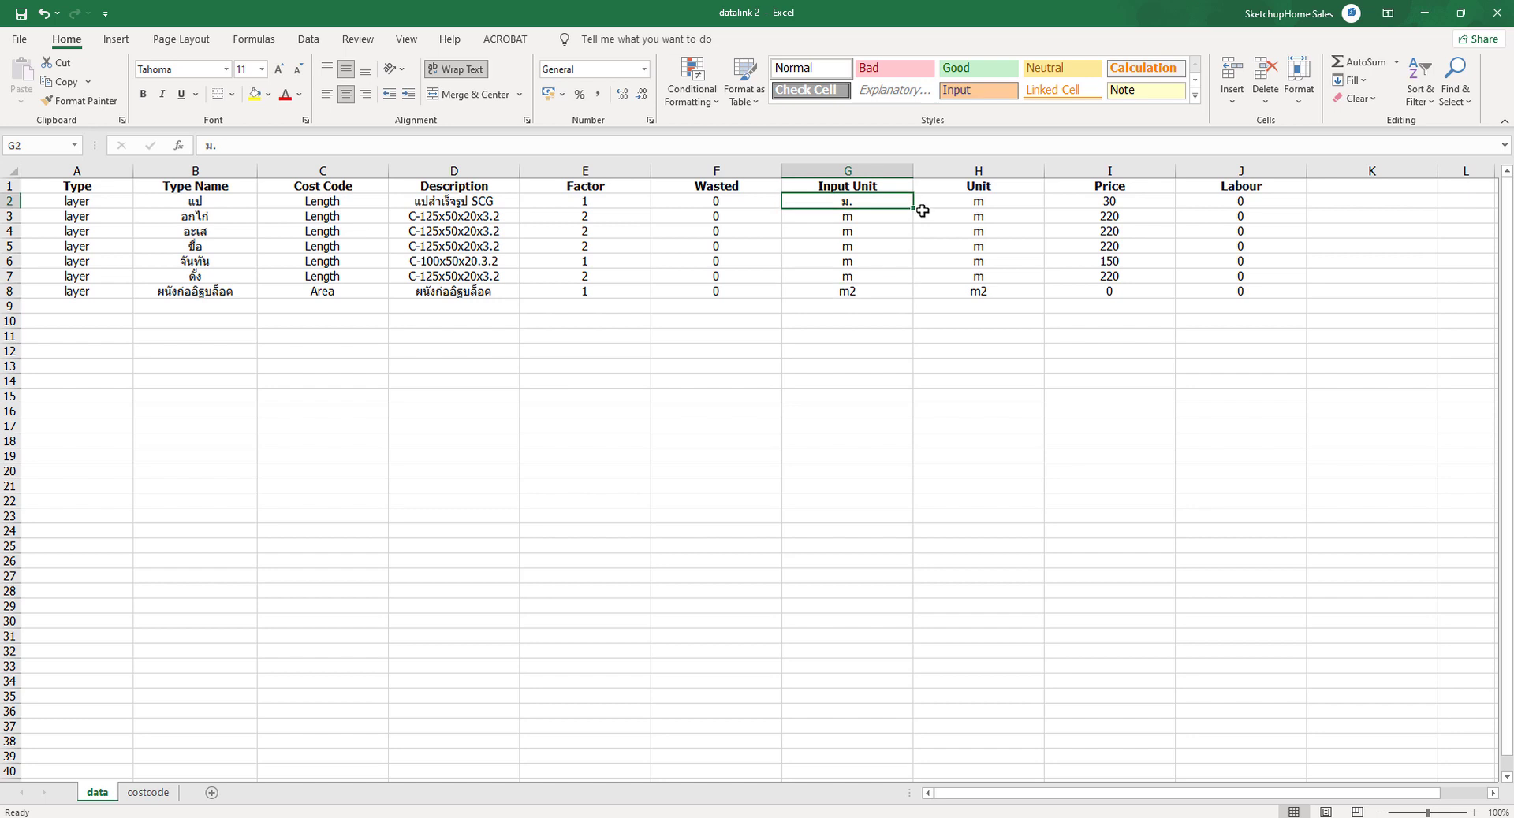
drag(912, 209, 912, 277)
click(879, 291)
text(ตร.ม.)
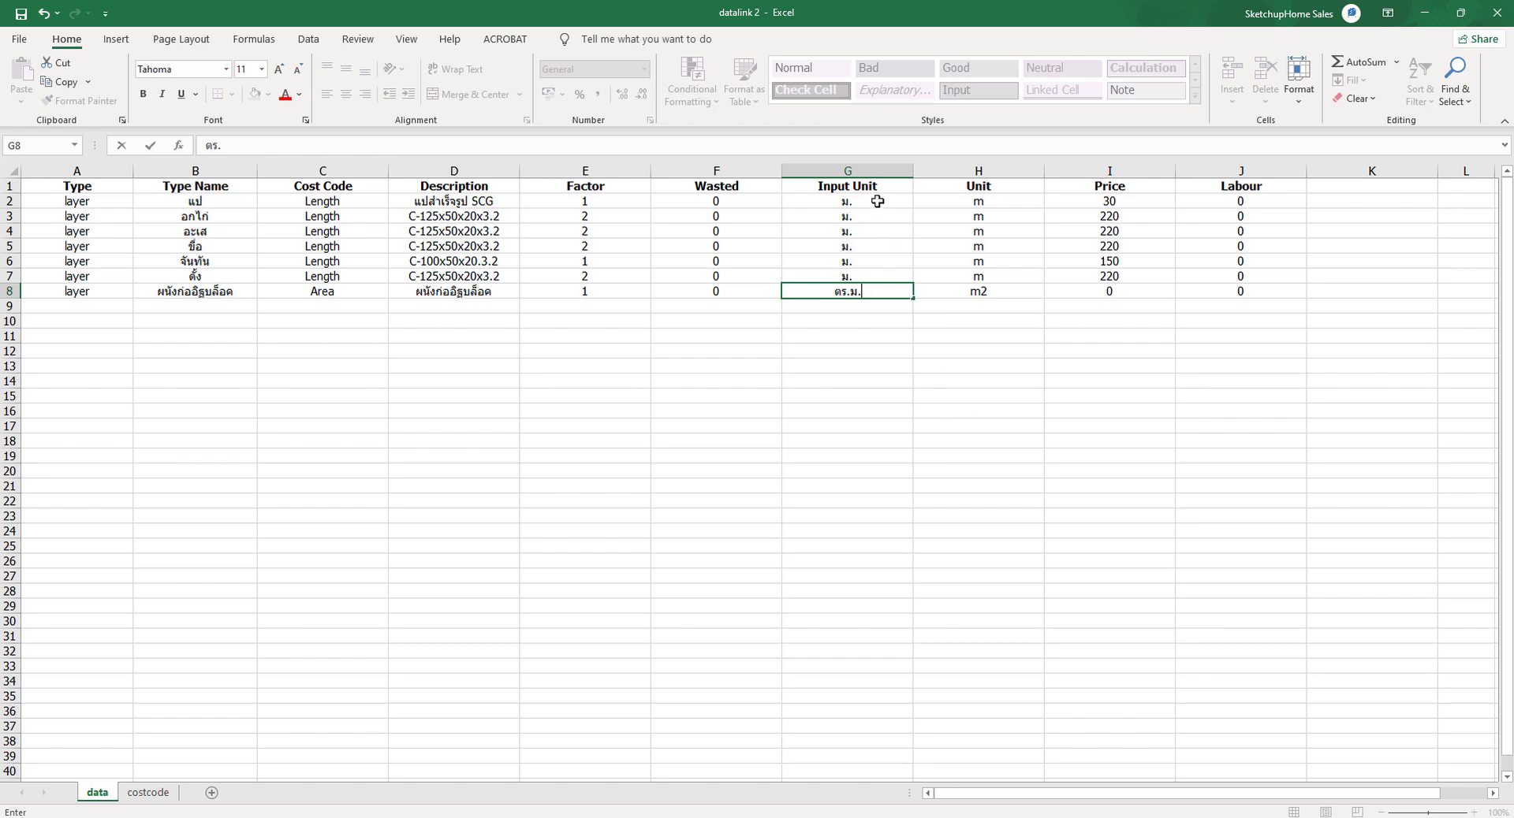
key(Escape)
key(ctrl+z)
key(ctrl+z)
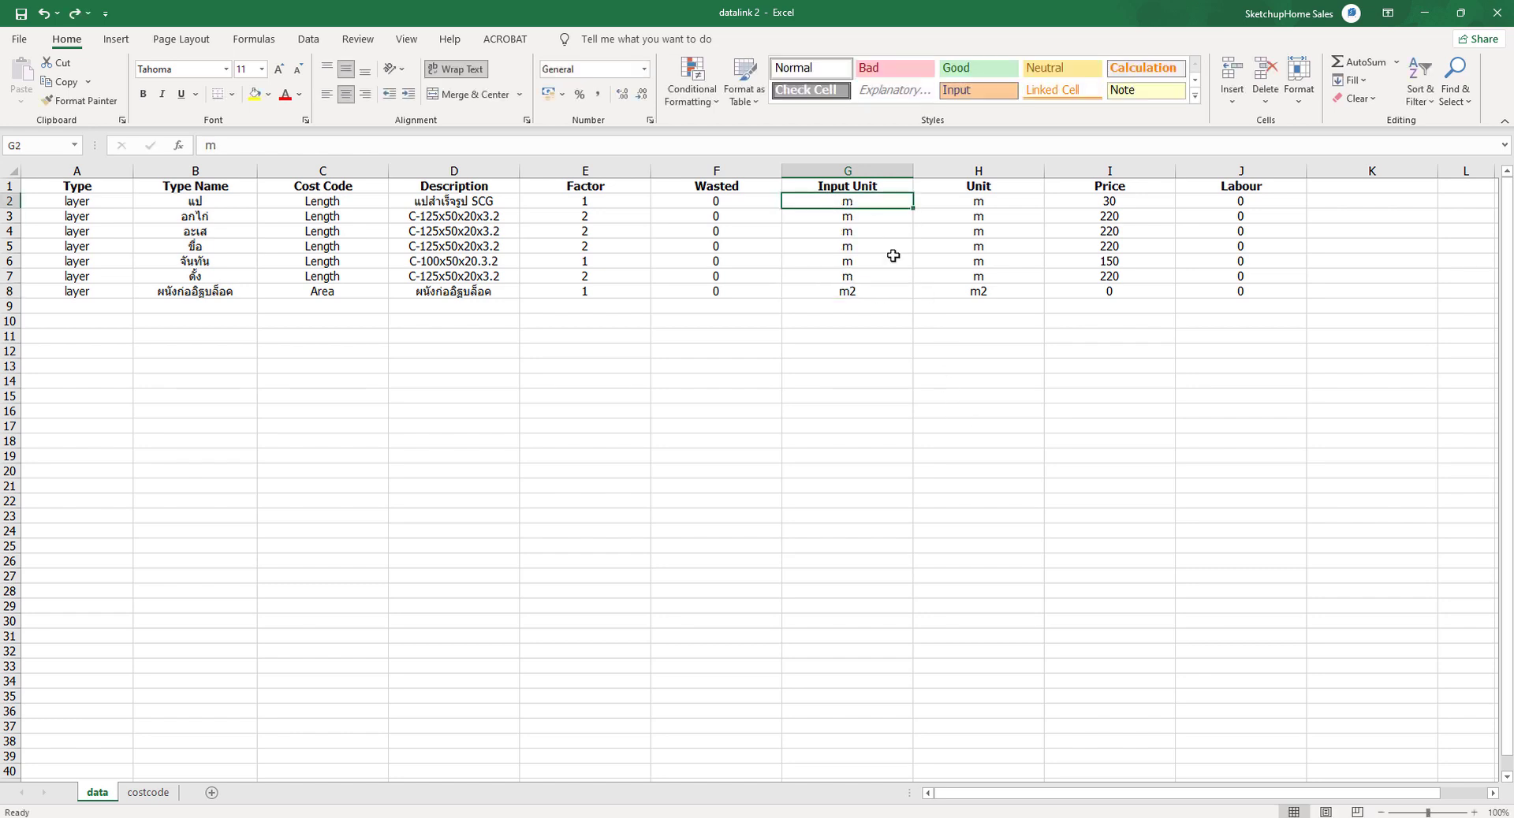
- Set the Unit column to ม. for H2:H7 and ตร.ม. for the Area row H8
click(988, 204)
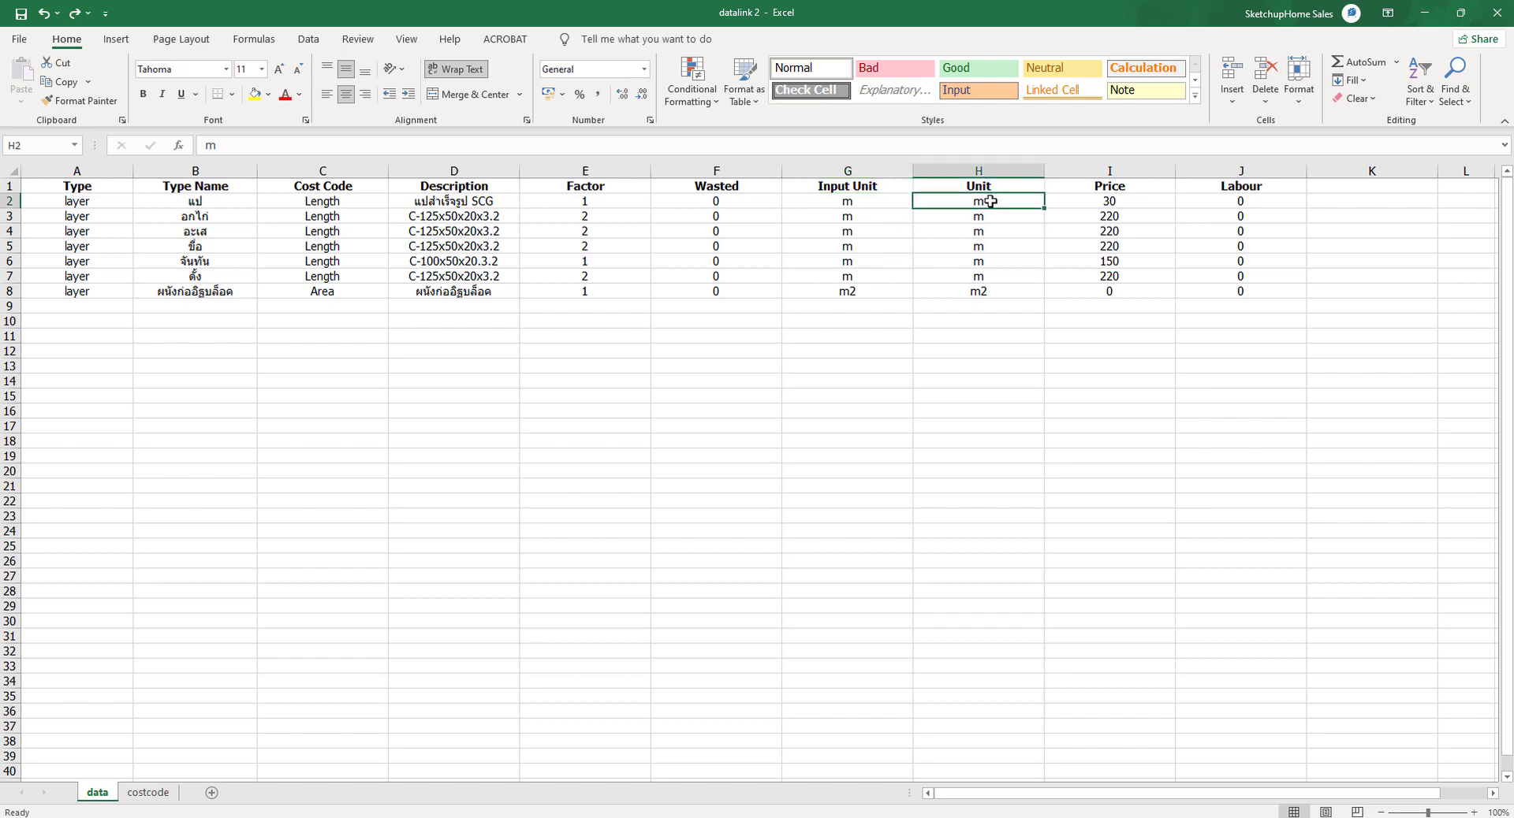
text(ม.)
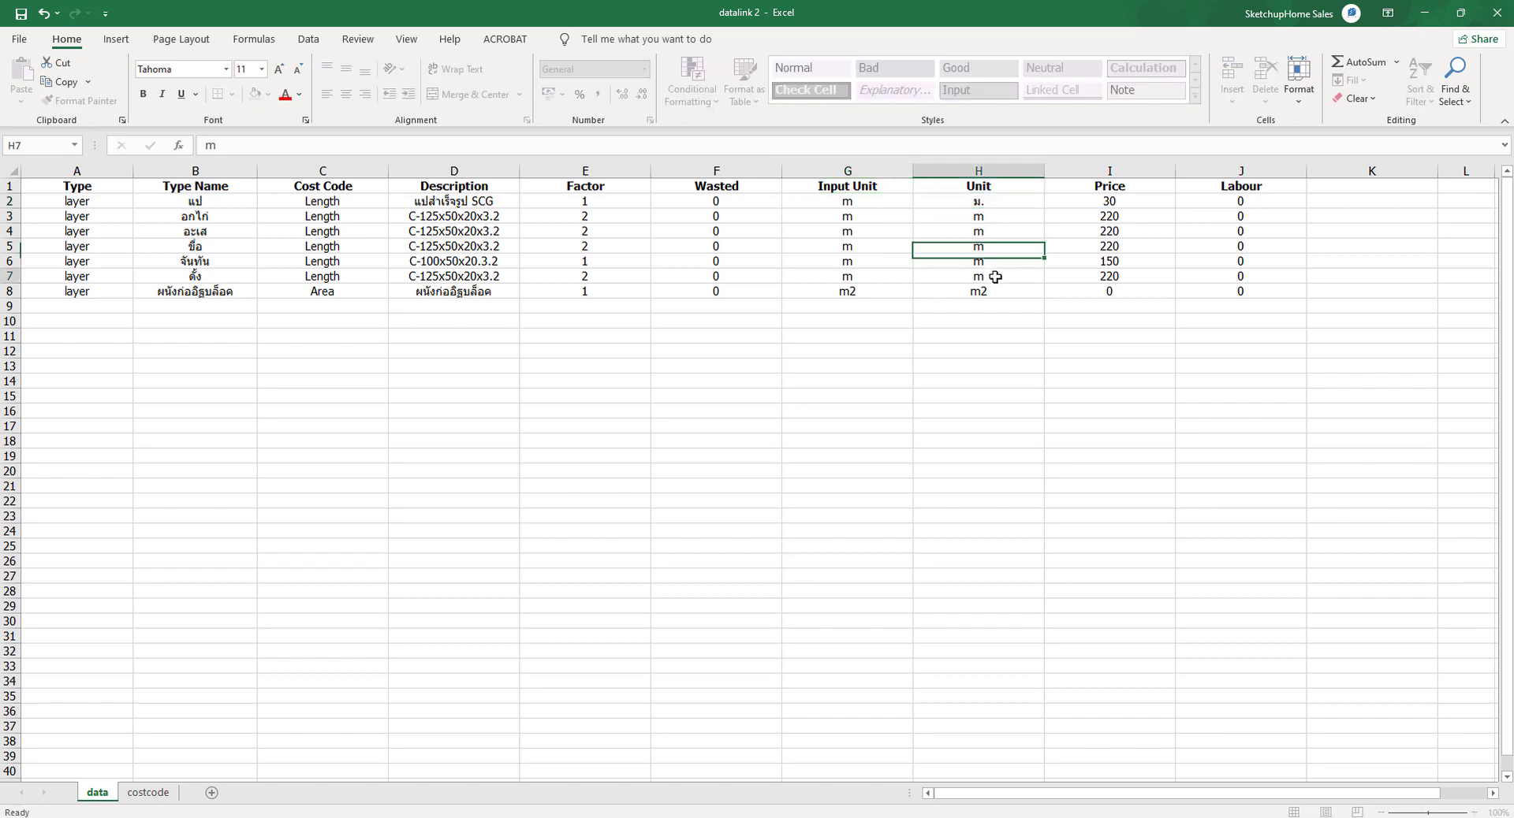
key(Return)
key(Up)
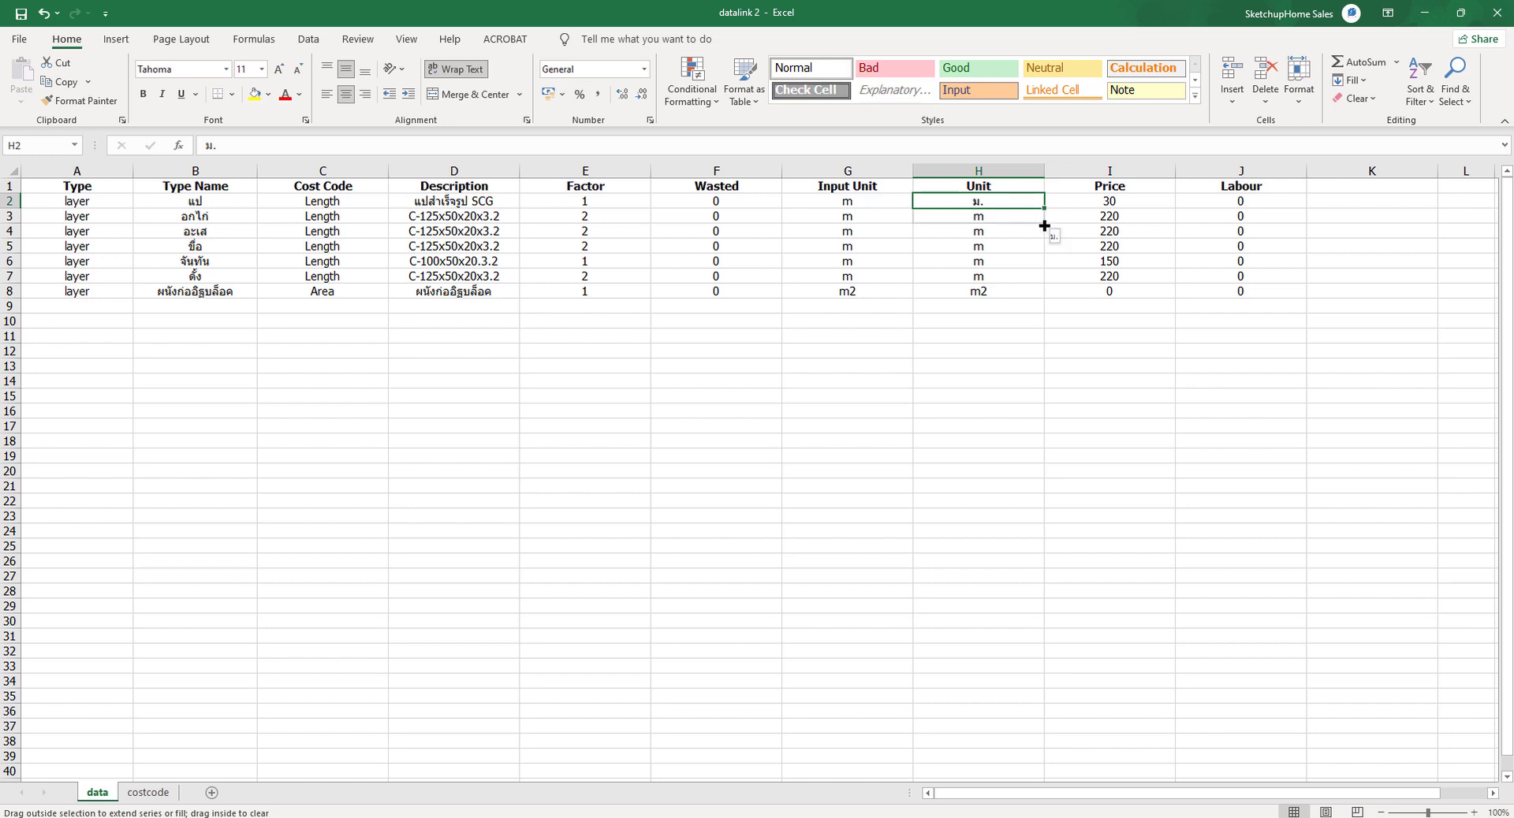
drag(1048, 211, 1029, 288)
click(1008, 295)
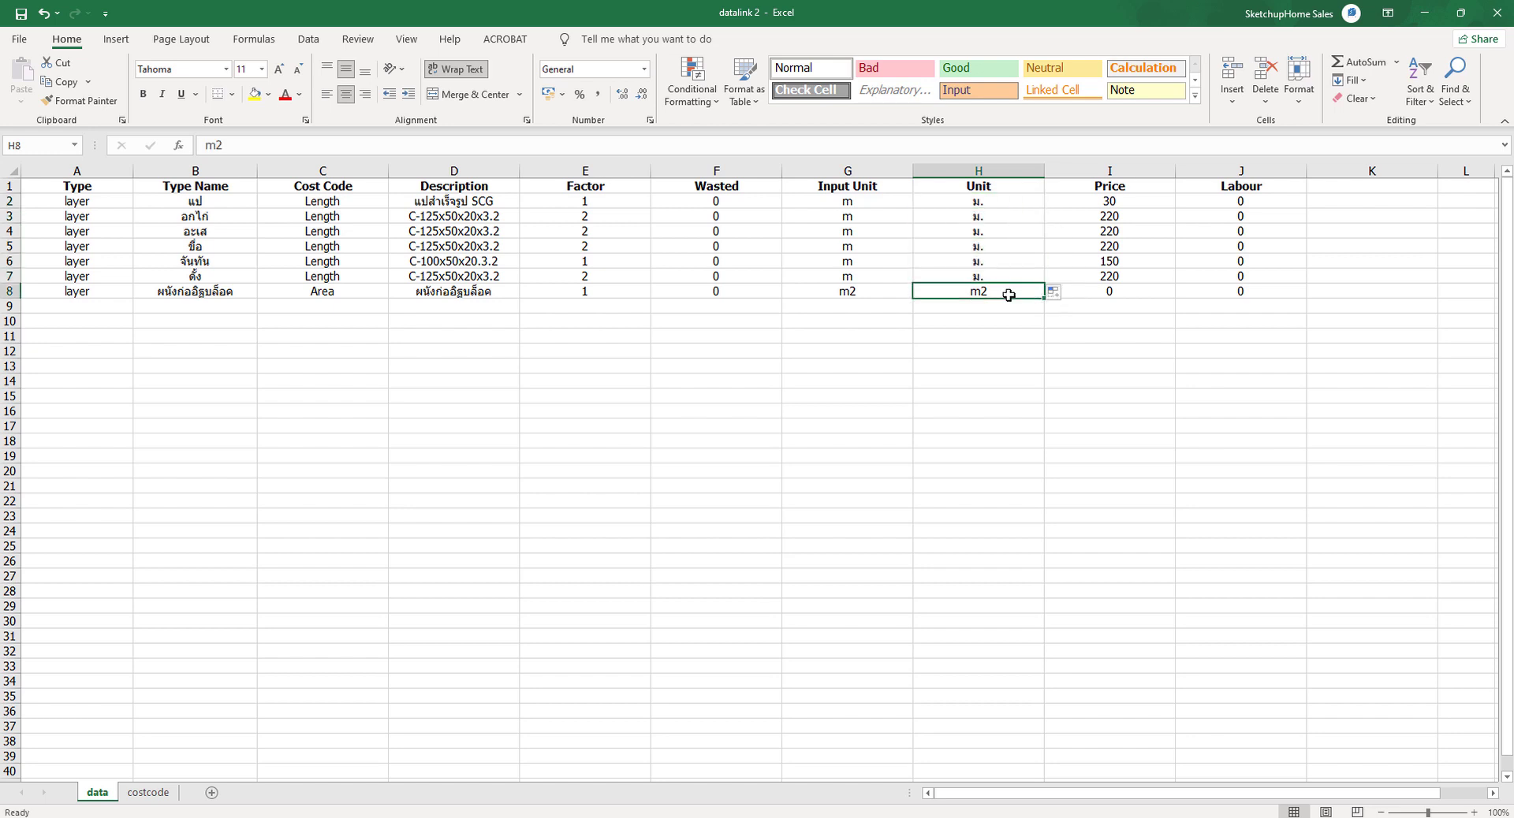
text(9)
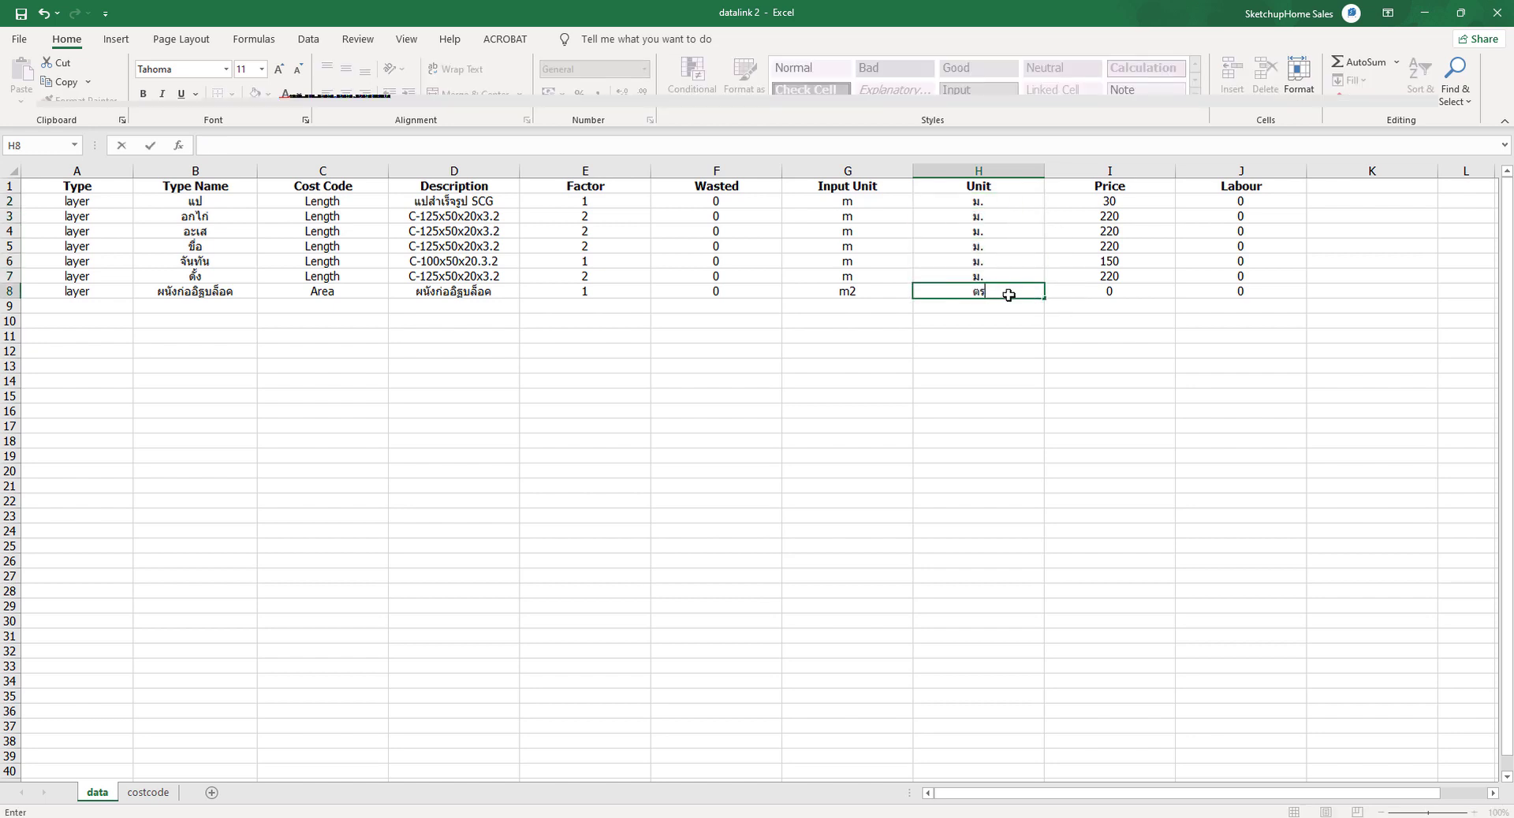
text(.ม.)
click(1091, 392)
- Enter a price of 300 for the Area row in I8
click(1108, 295)
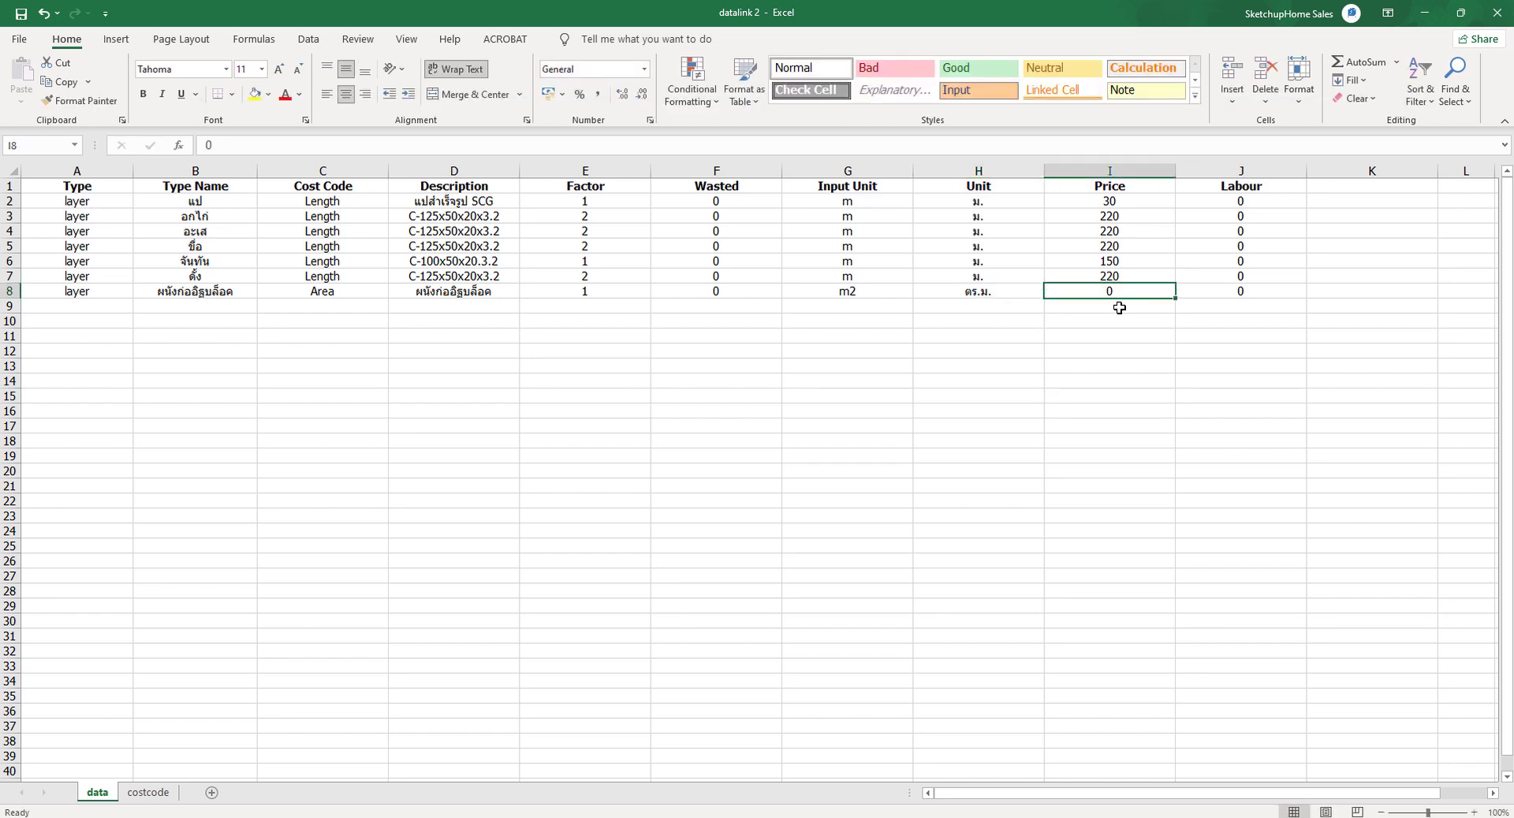
text(ภ)
key(BackSpace)
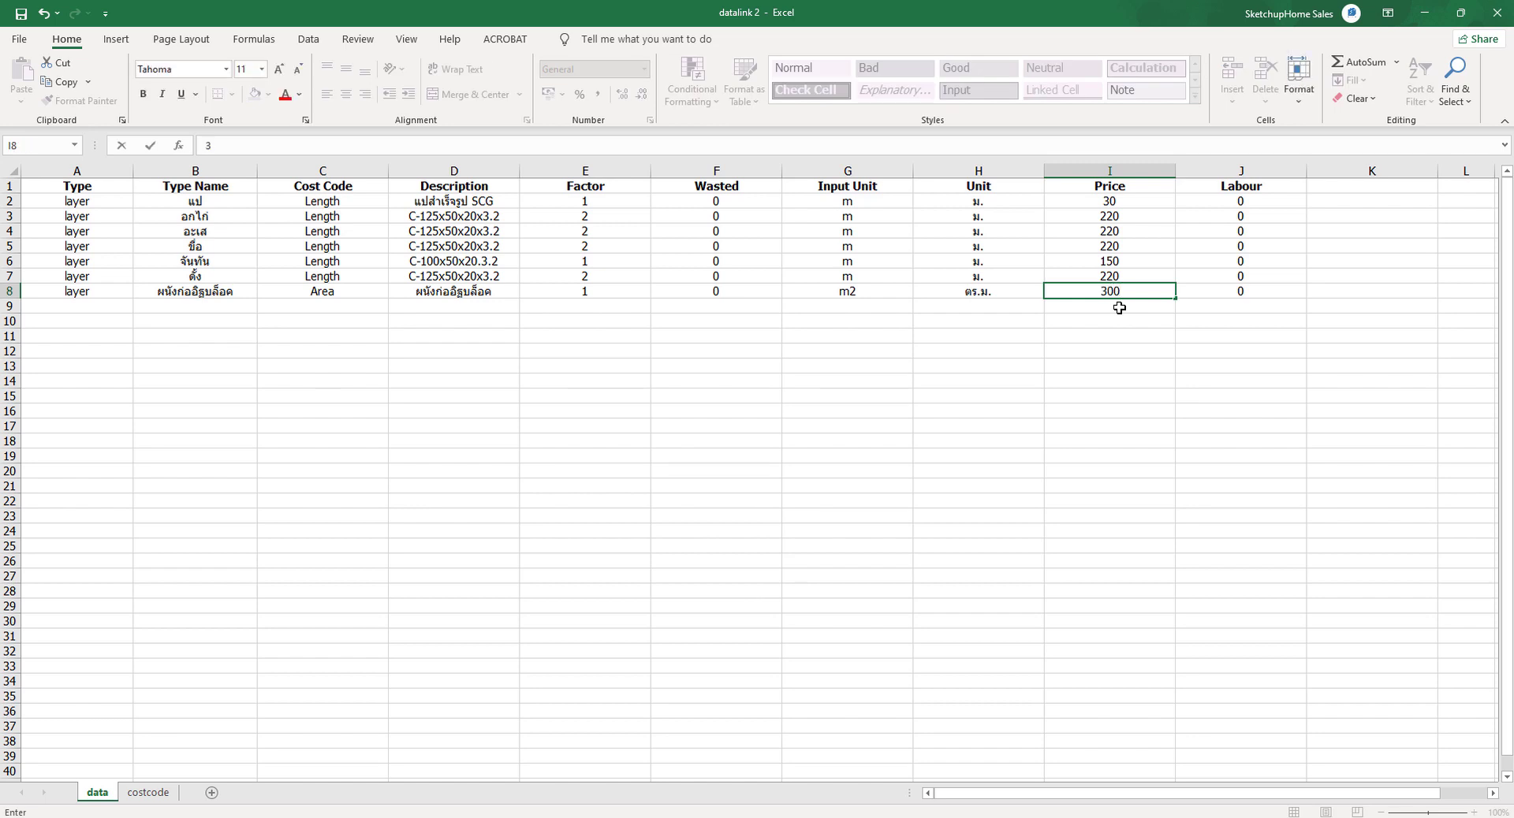
click(1192, 355)
click(1232, 293)
- Set the Area row's labour in J8 to 500, replacing the earlier 450
text(450)
click(1264, 367)
click(1257, 291)
text(500)
click(1258, 356)
- Enter labour 20 in J2 and fill it down through J7
click(1272, 205)
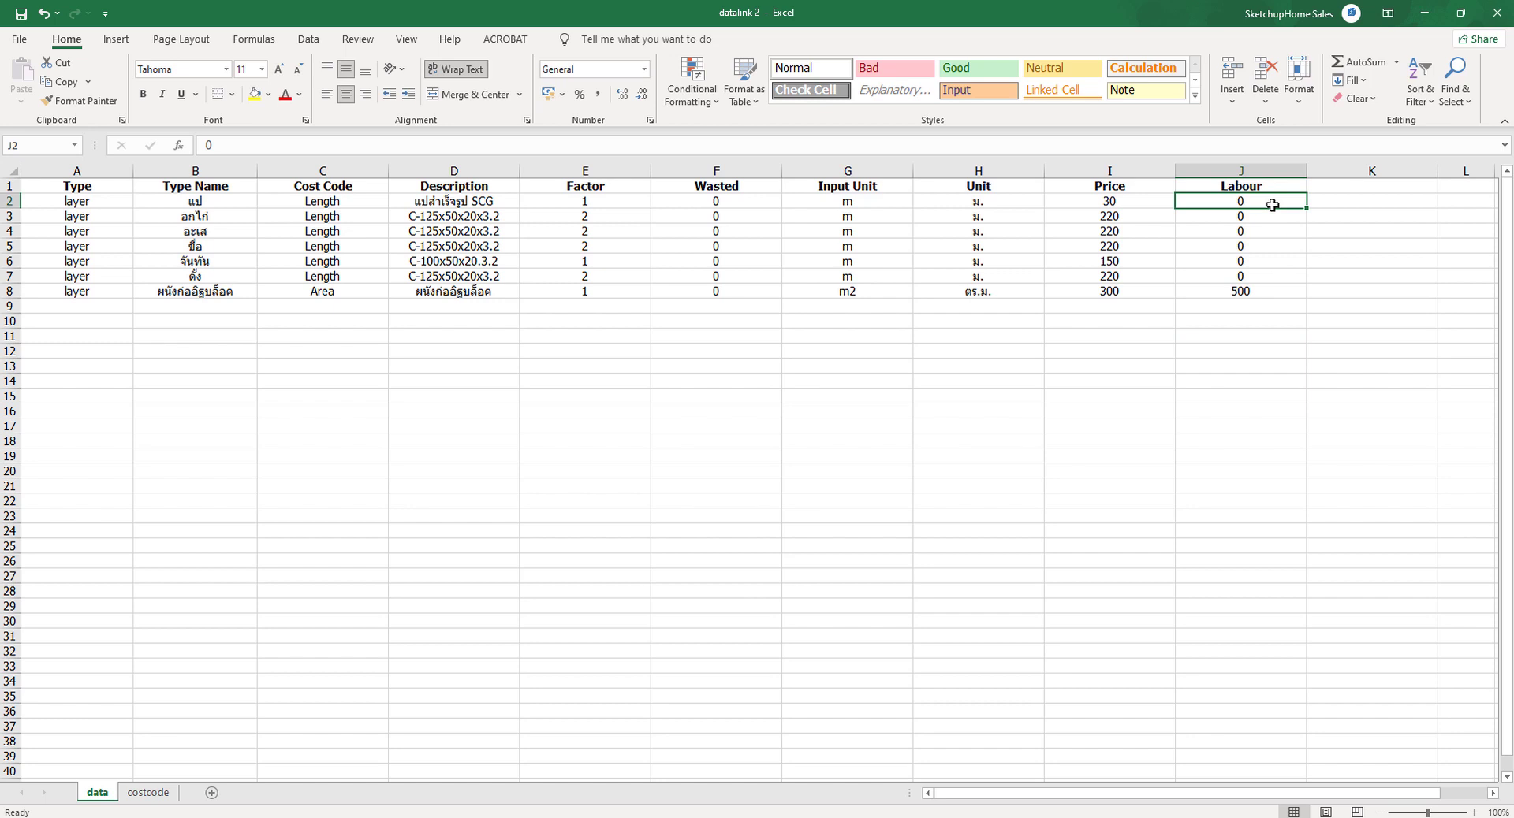
text(20)
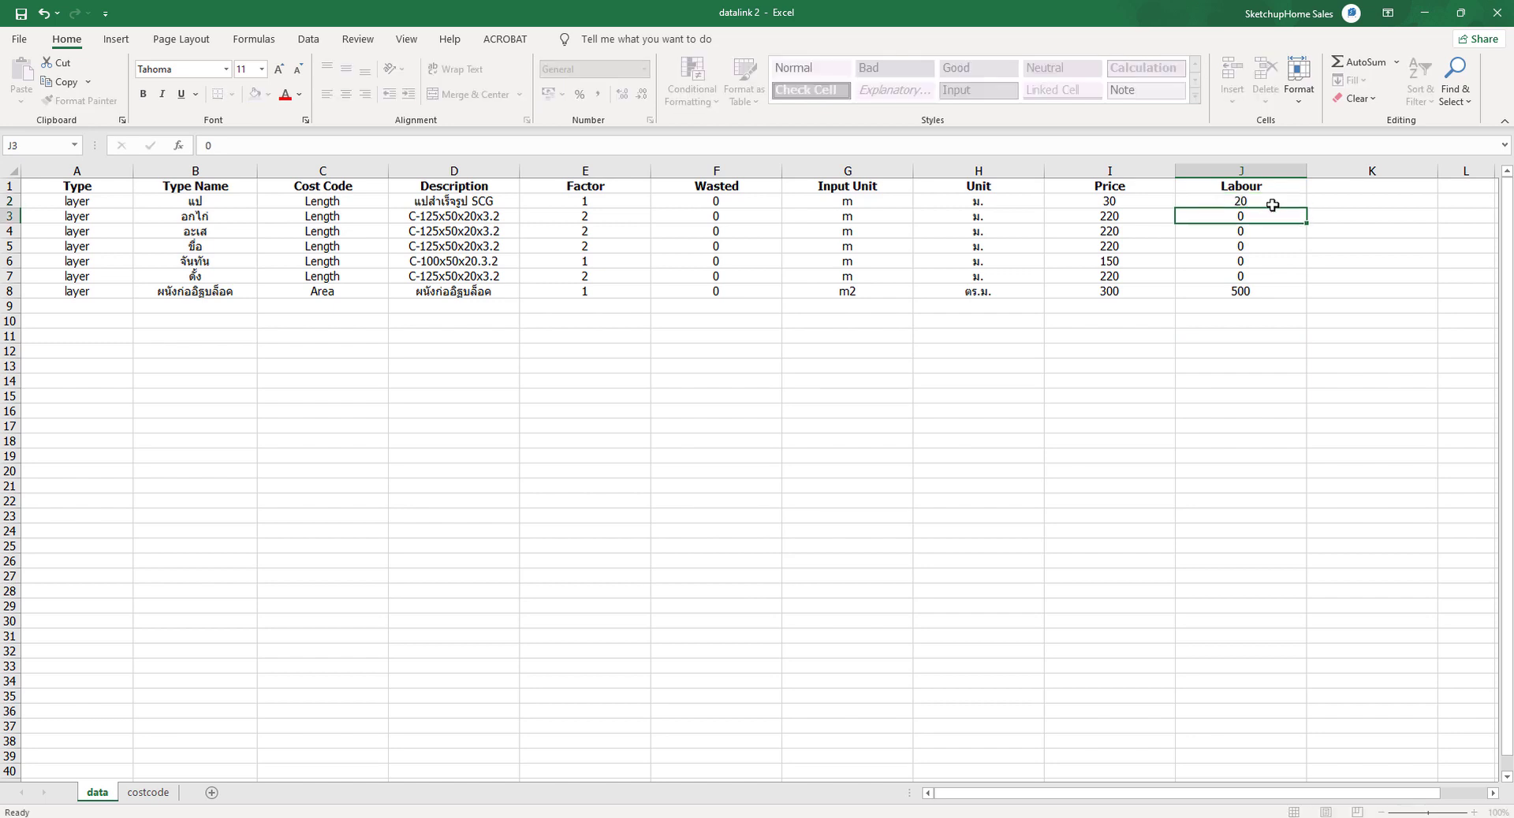
key(Return)
click(1272, 200)
drag(1308, 210, 1299, 284)
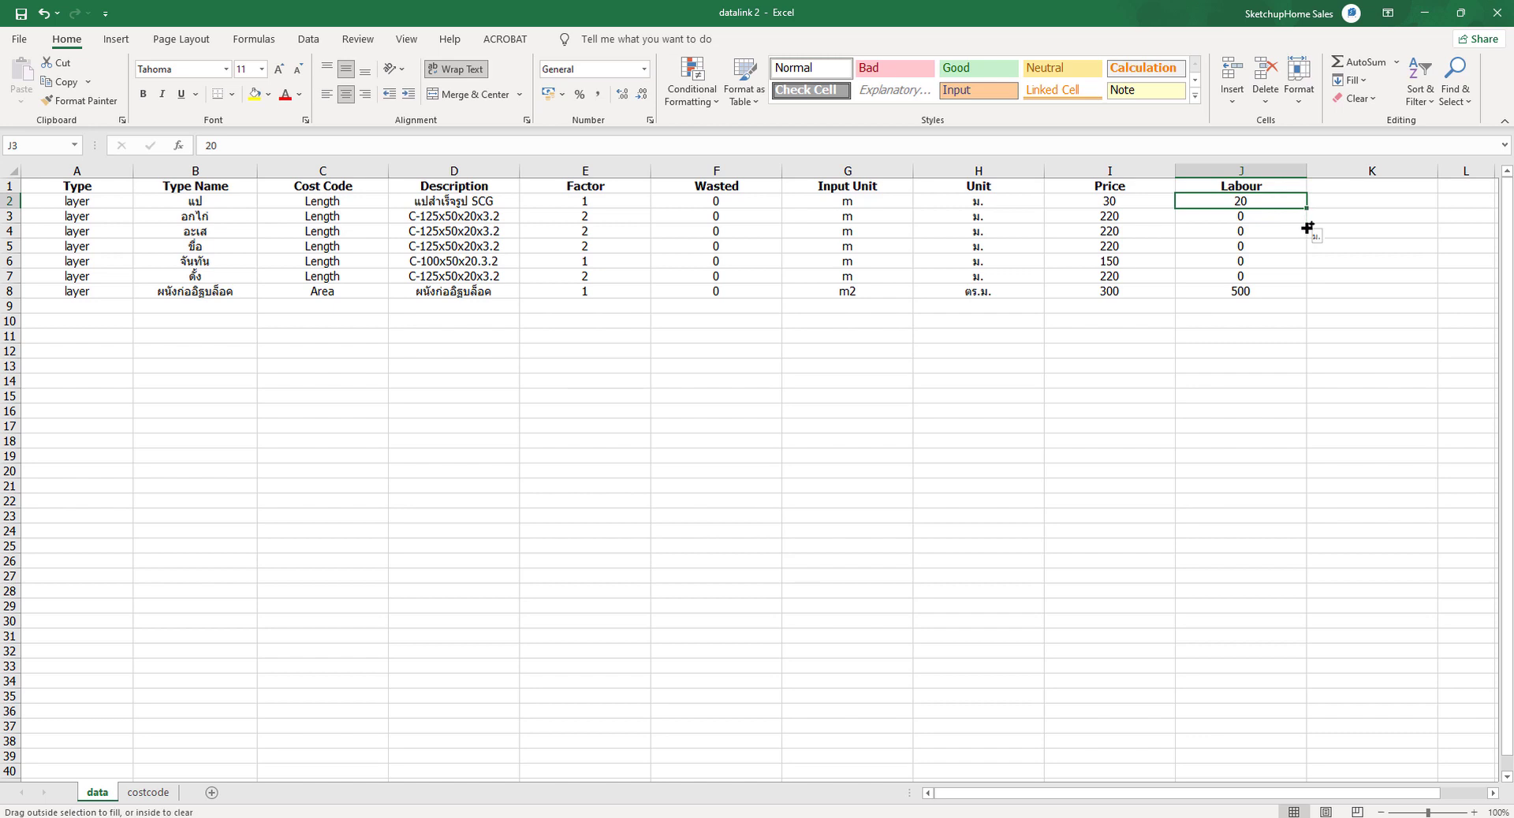
click(1272, 336)
click(1271, 199)
drag(1308, 211, 1304, 283)
click(1228, 405)
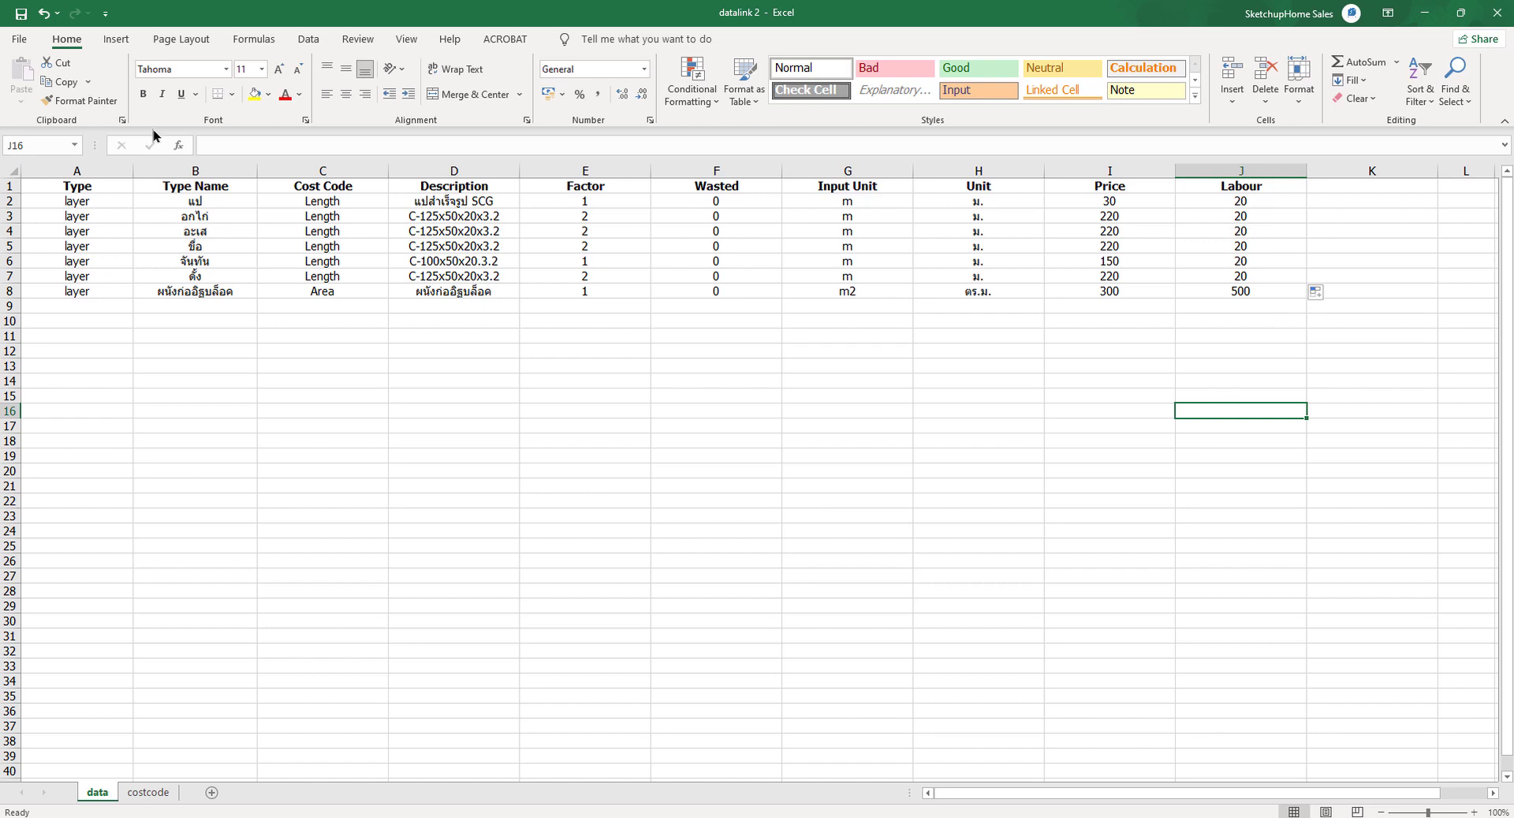
- Save the workbook and switch back to SketchUp
click(20, 13)
key(alt+Tab)
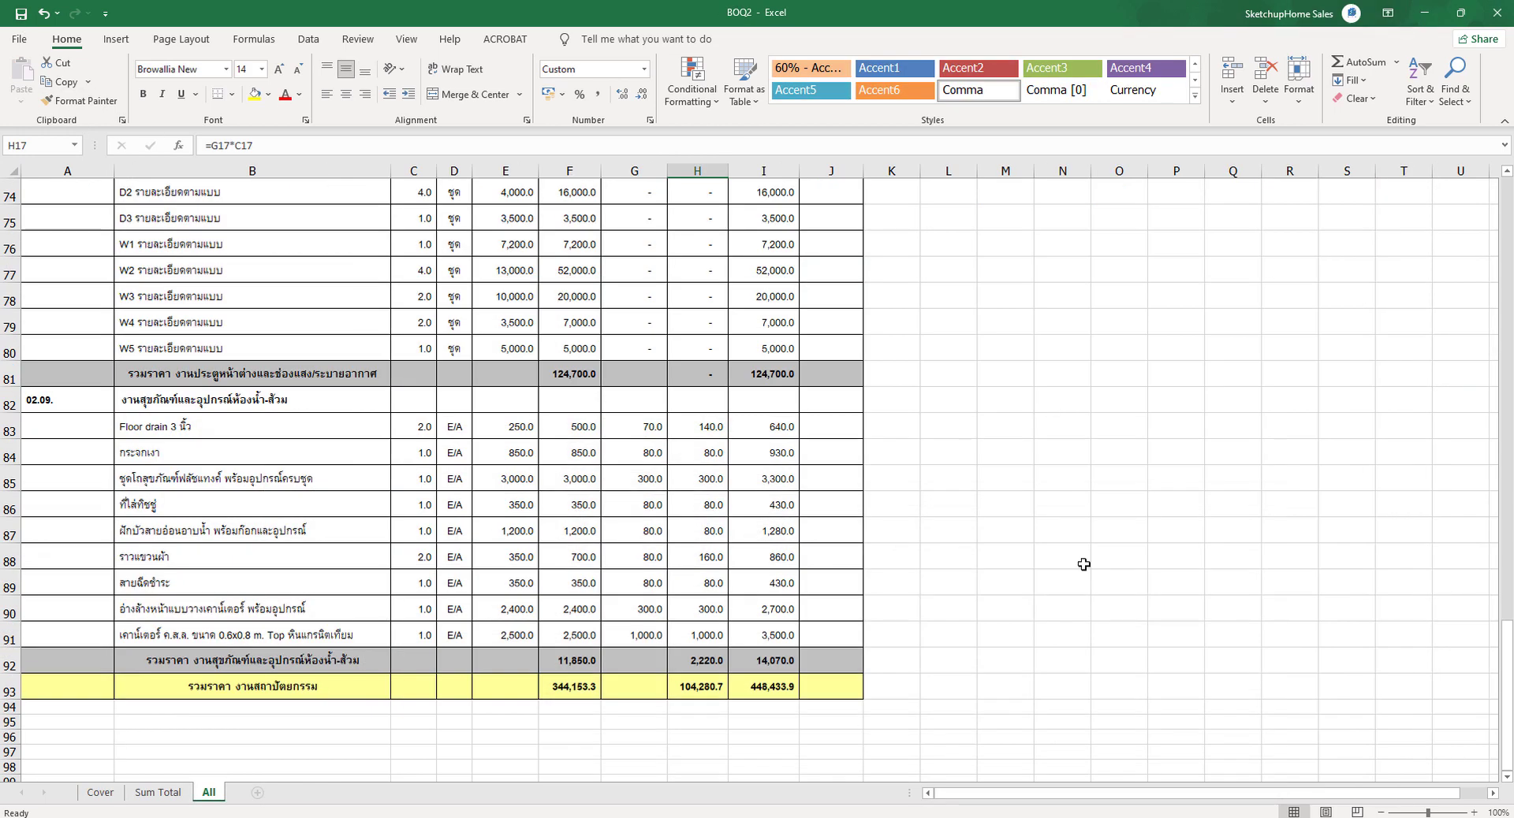
key(alt+Tab)
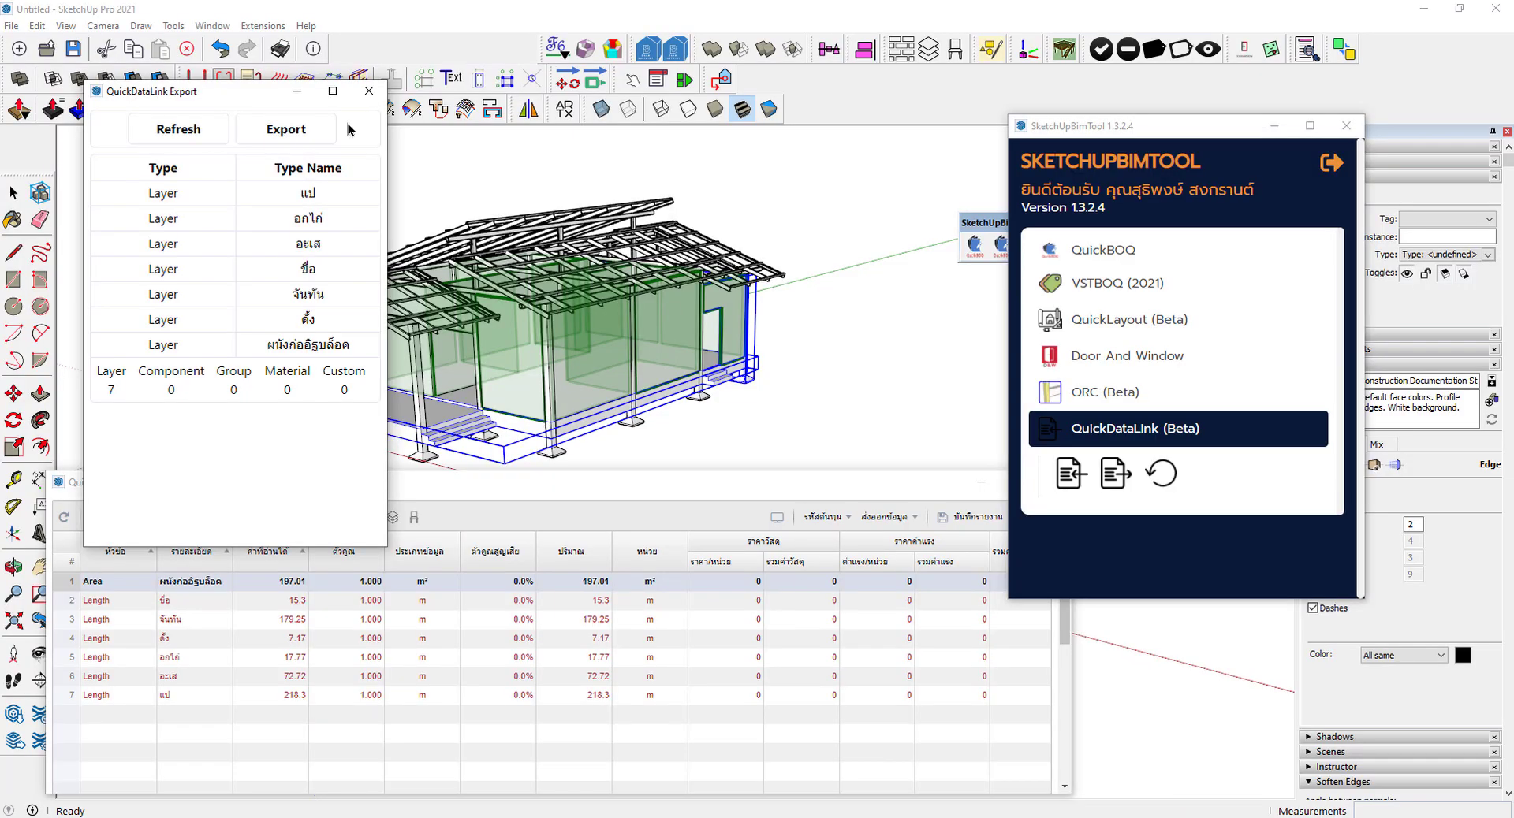
- Close the QuickDataLink export and data-link table windows
click(368, 91)
drag(967, 479, 801, 397)
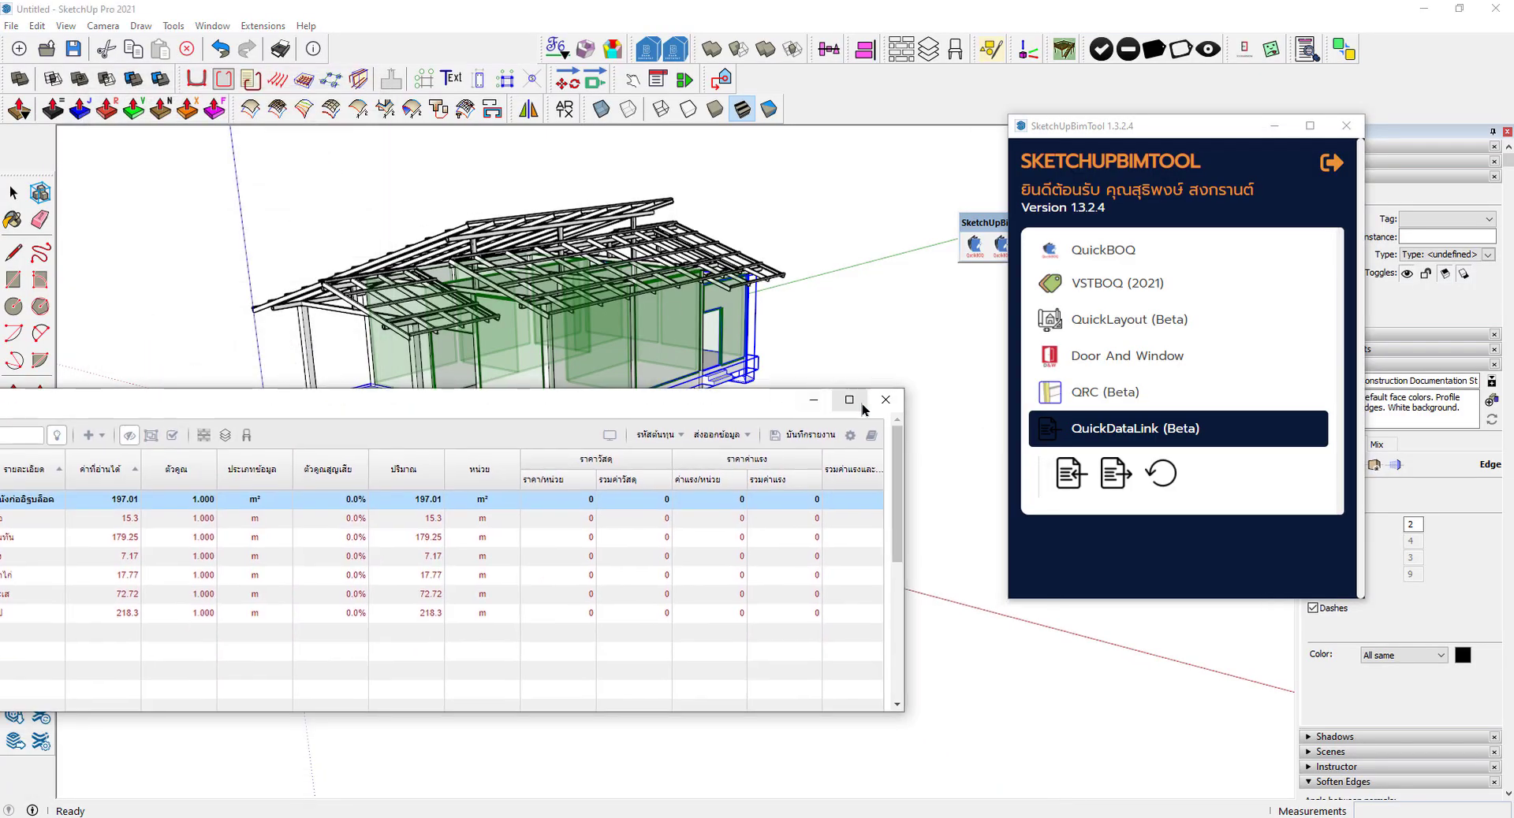
click(885, 400)
- Import the datalink 2 workbook from the Desktop and dismiss the warning
click(1064, 471)
scroll(629, 567, down, 5)
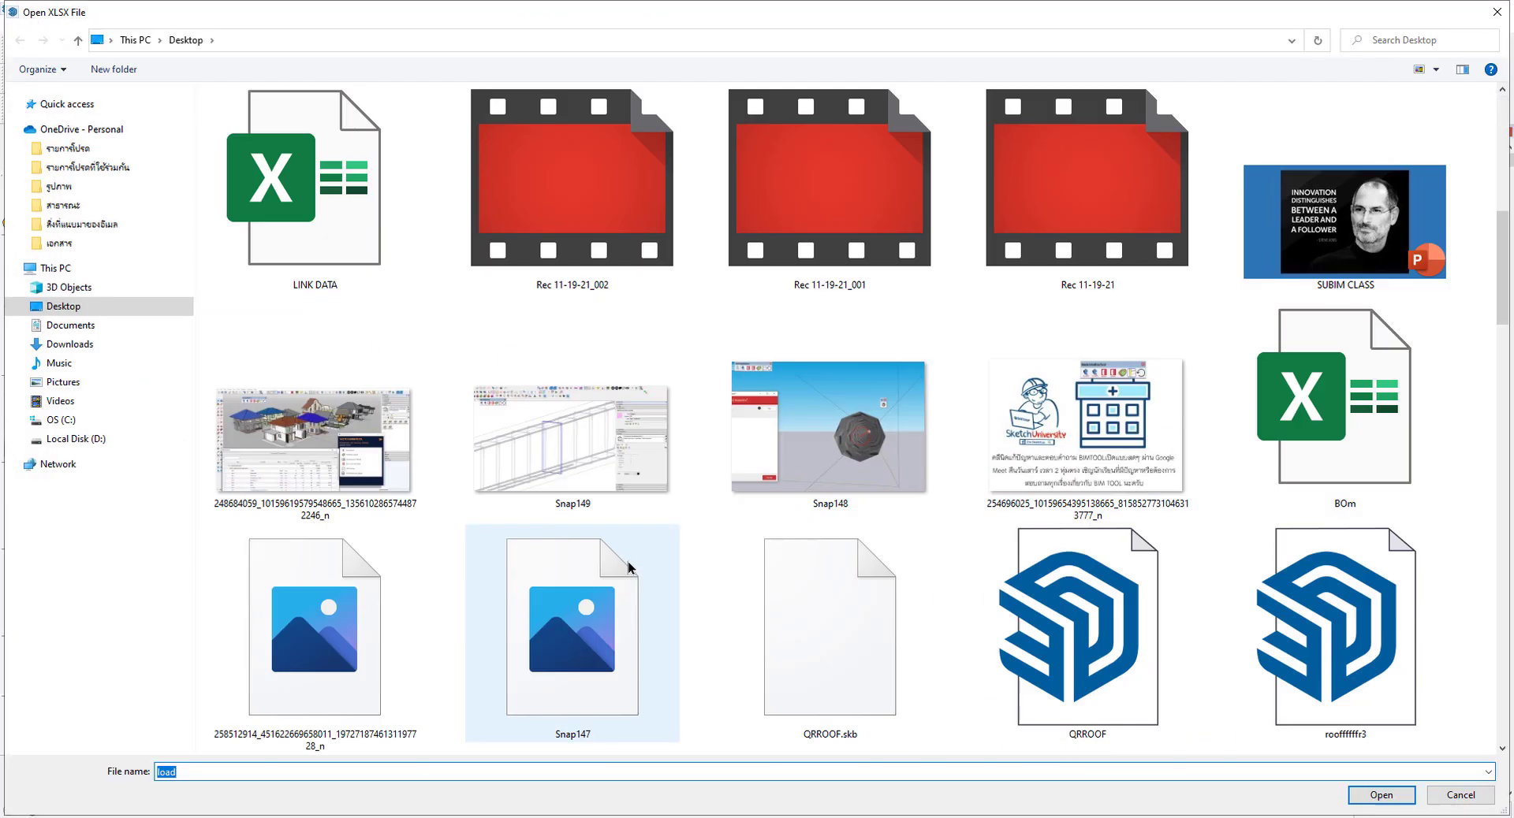
scroll(629, 567, down, 3)
scroll(629, 567, up, 1)
scroll(629, 566, up, 2)
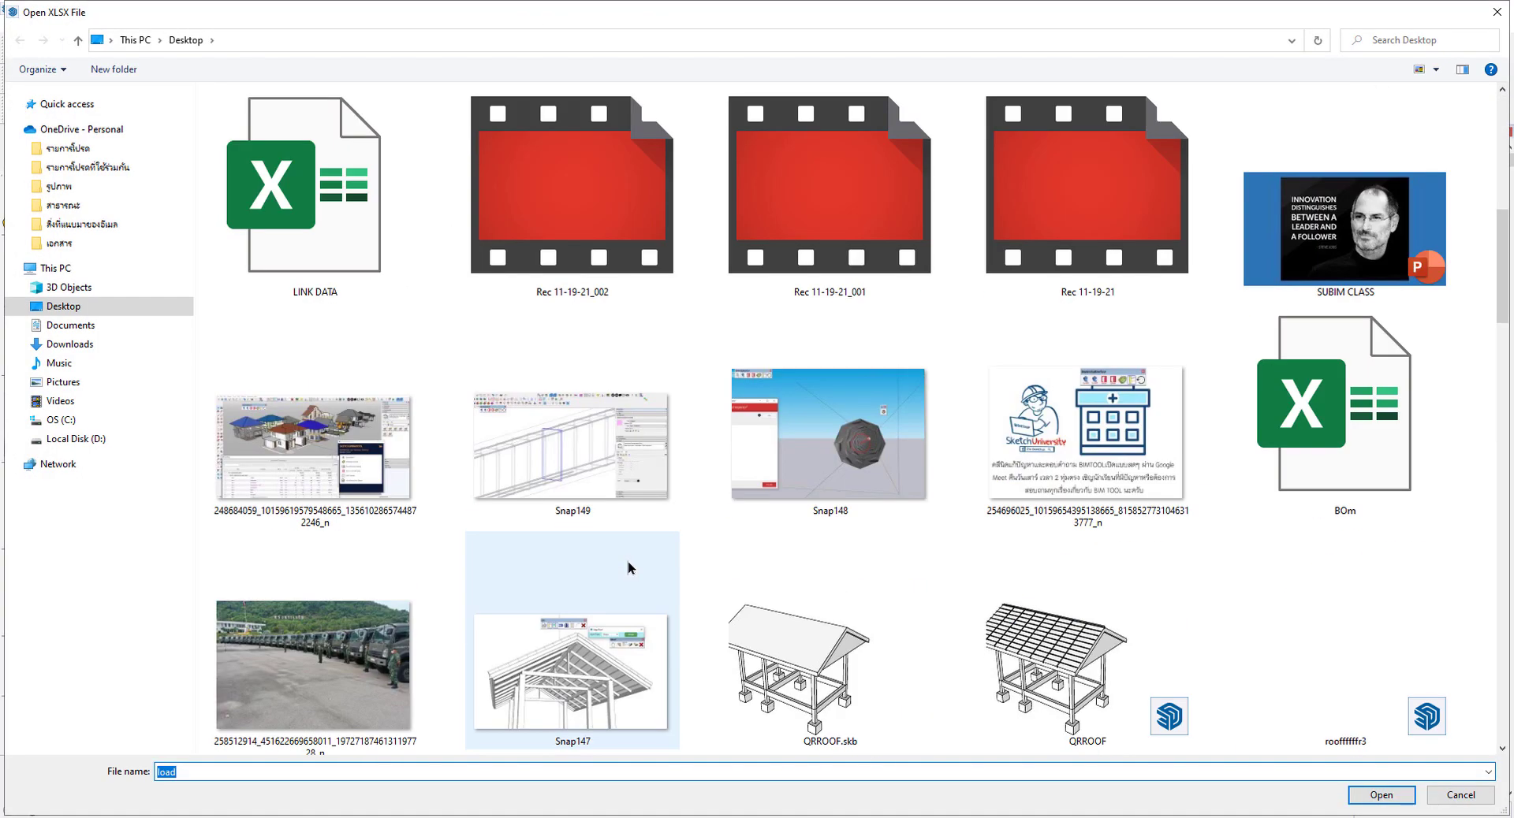
scroll(629, 567, up, 1)
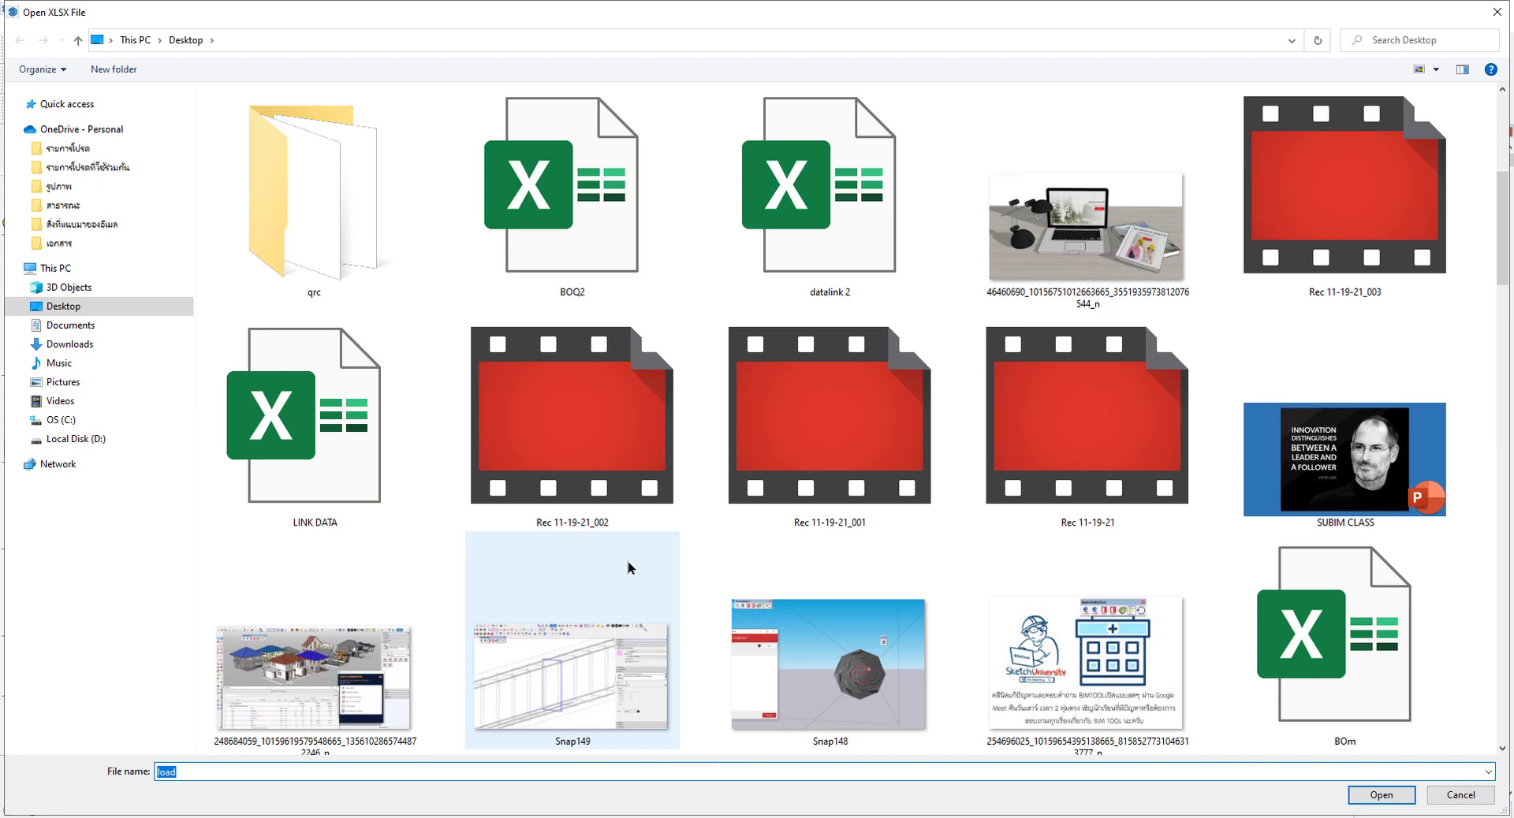
scroll(629, 567, up, 2)
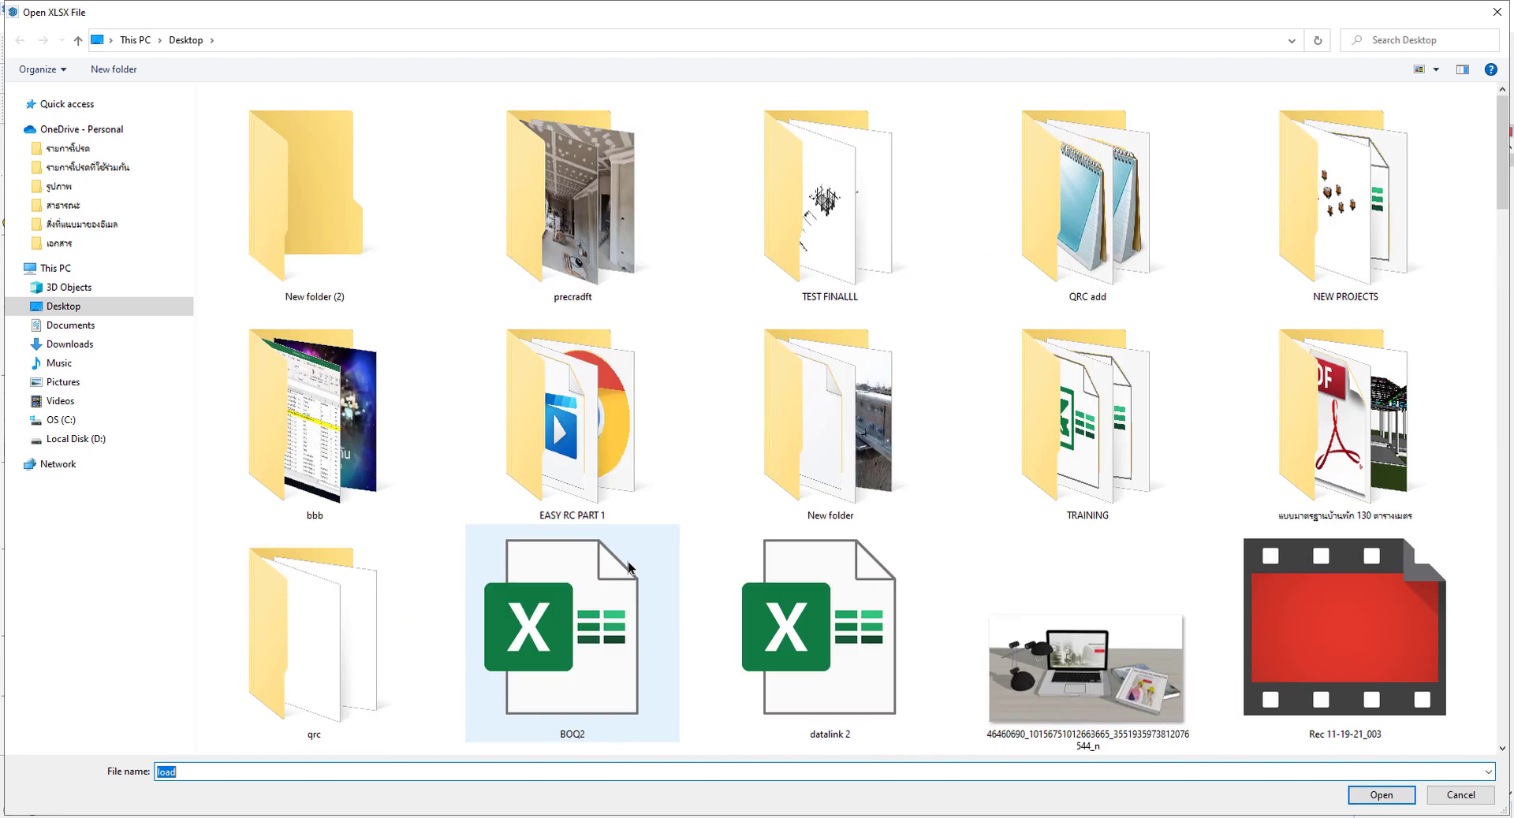
double_click(791, 603)
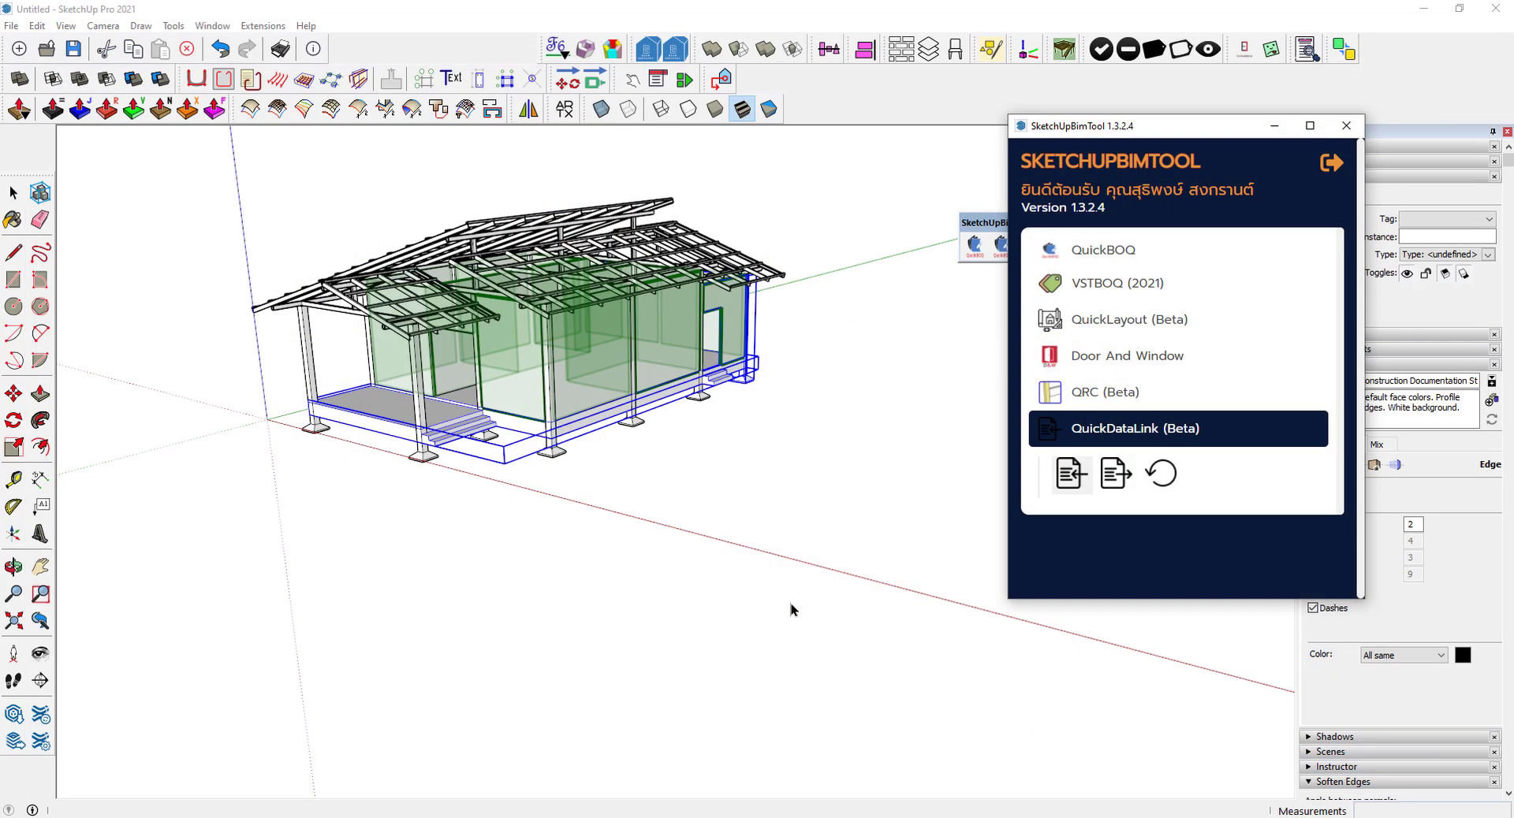
click(1219, 402)
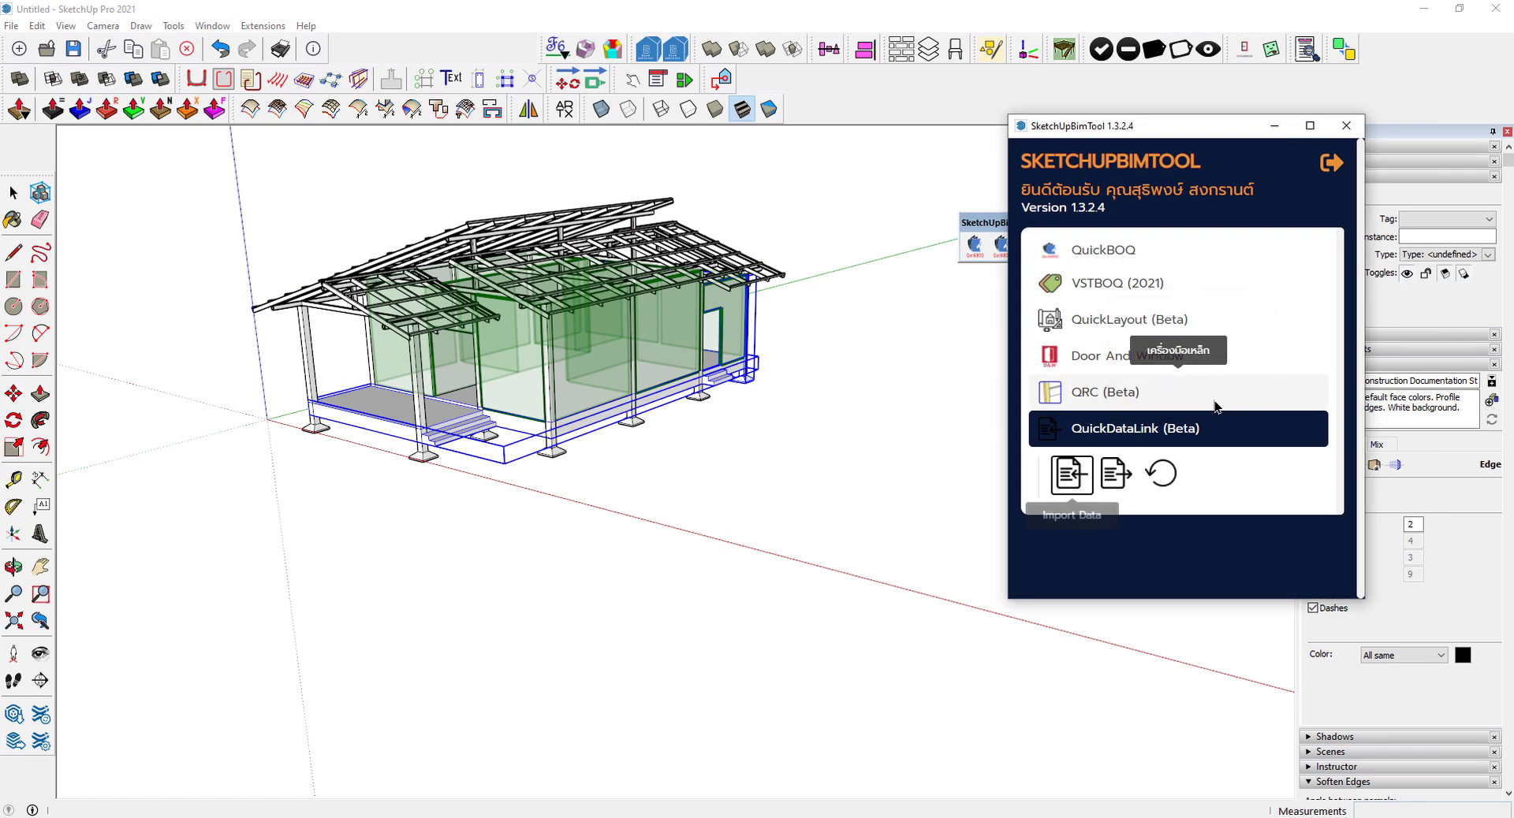
- Open the Quickboq cost table and refresh it with the imported prices and labour
click(1274, 125)
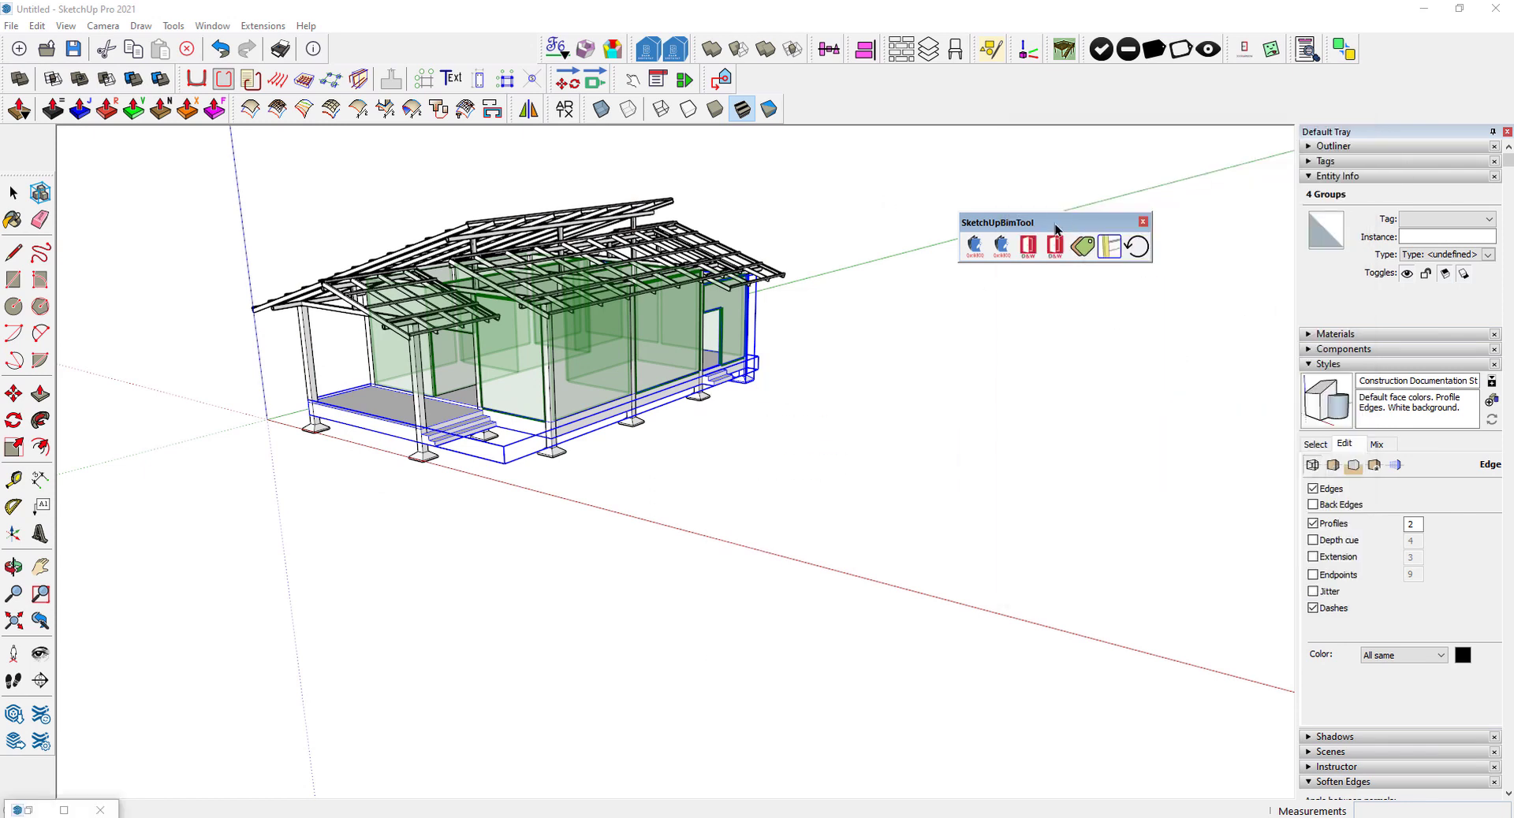
click(1002, 246)
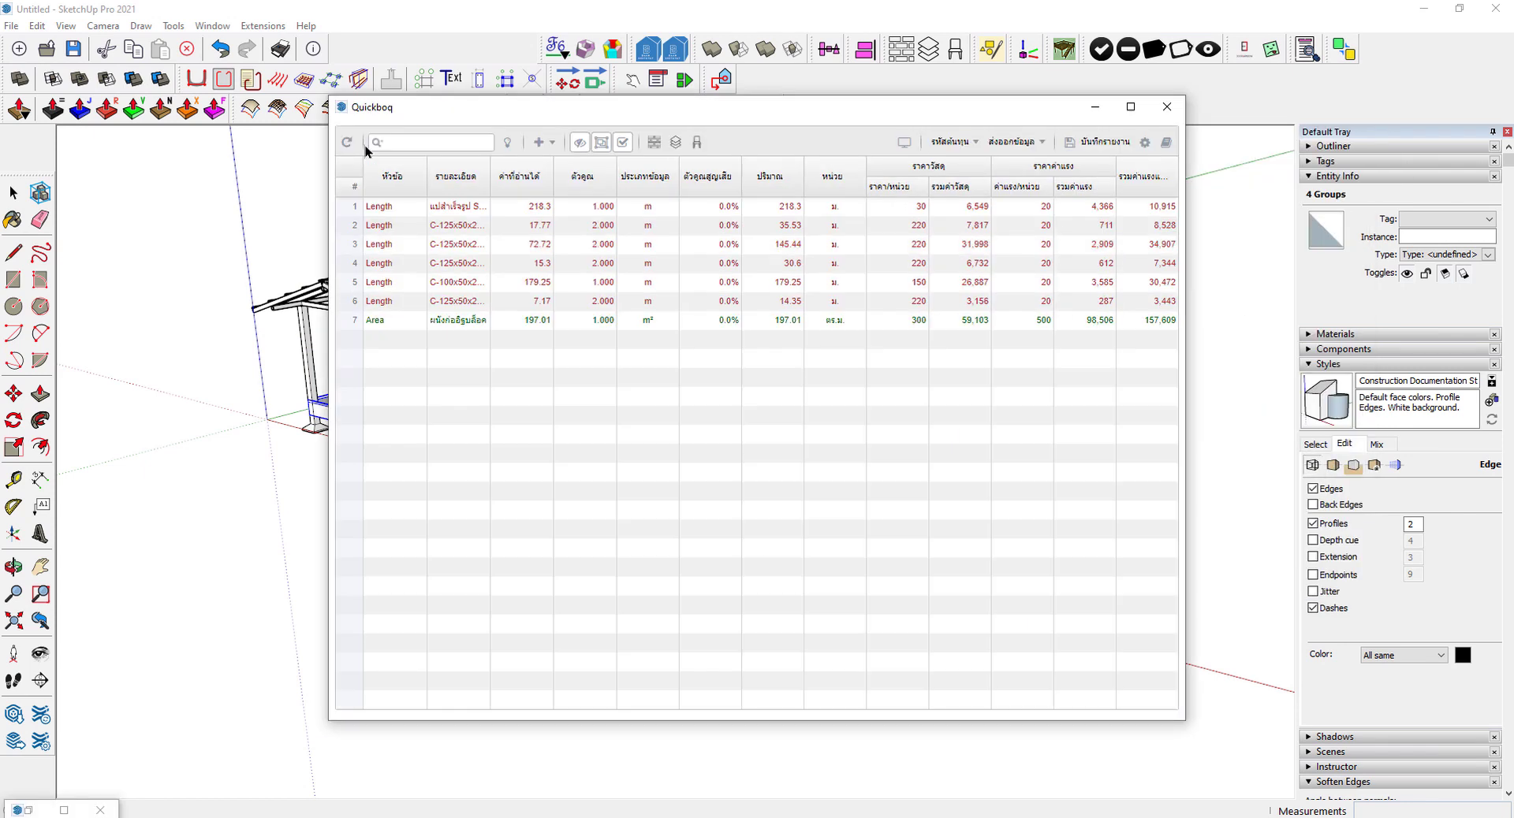
click(348, 144)
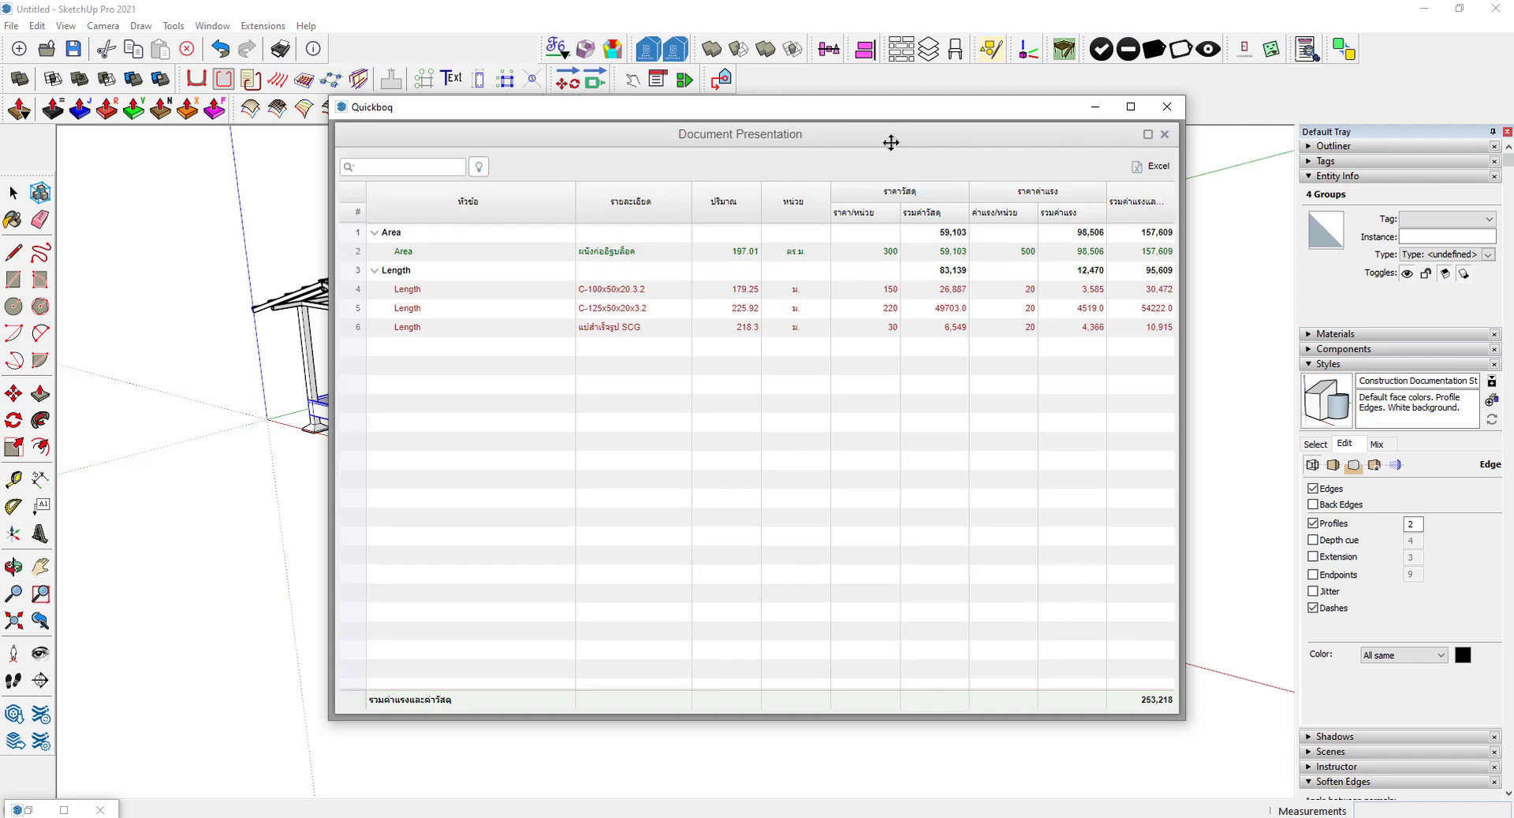
mouse_move(676, 95)
mouse_down()
mouse_move(695, 97)
mouse_move(689, 441)
mouse_move(983, 325)
mouse_up()
- Highlight the C-100x50x20.3.2, C-125x50x20x3.2 and แปสำเร็จรูป SCG members, then return to the full table
scroll(399, 536, down, 2)
scroll(400, 536, down, 2)
middle_drag(390, 551, 470, 309)
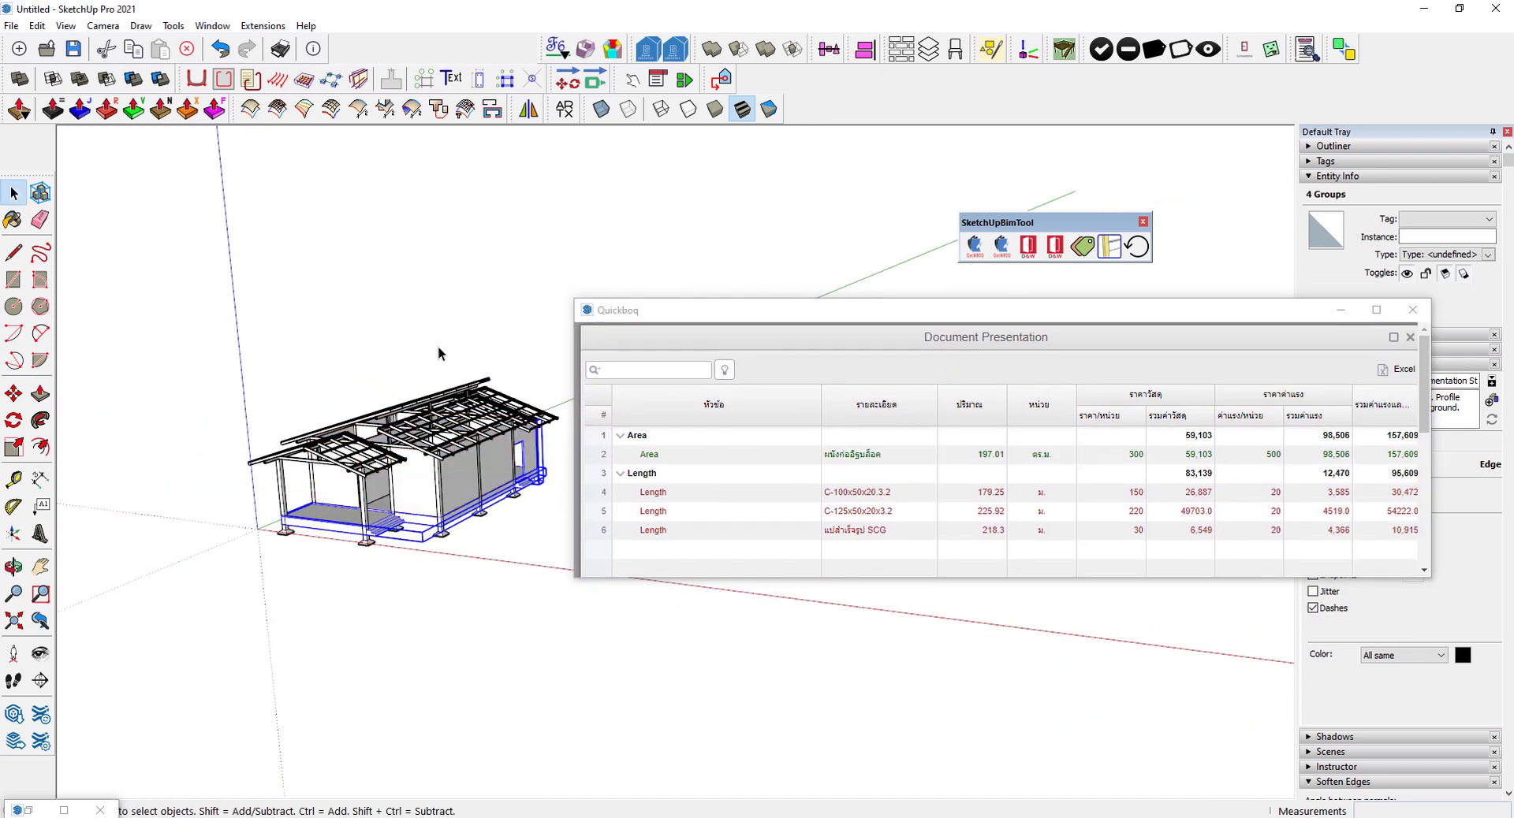
scroll(439, 347, up, 3)
click(854, 494)
middle_drag(426, 409, 325, 544)
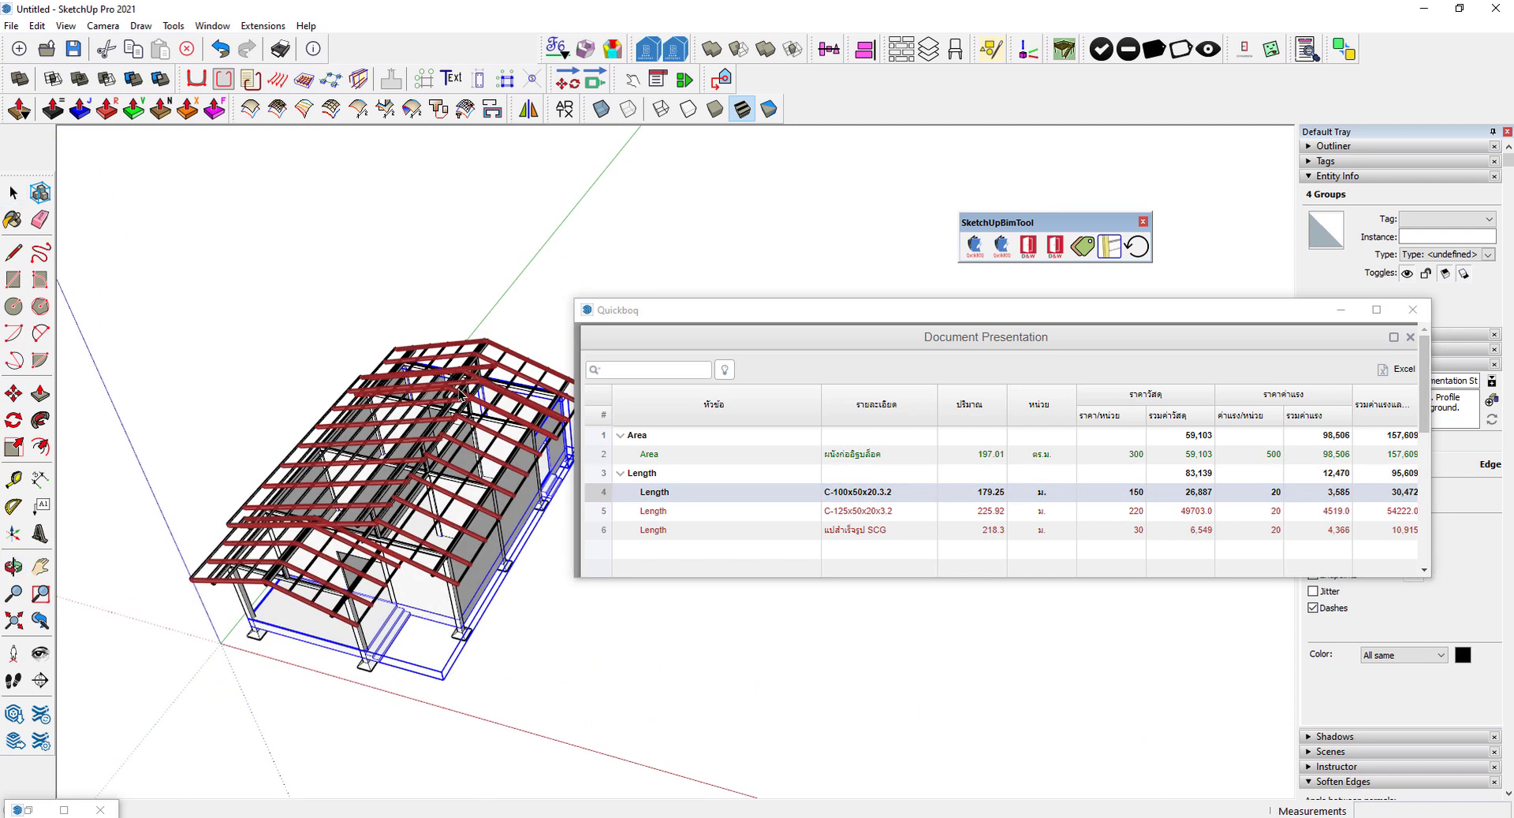
click(871, 512)
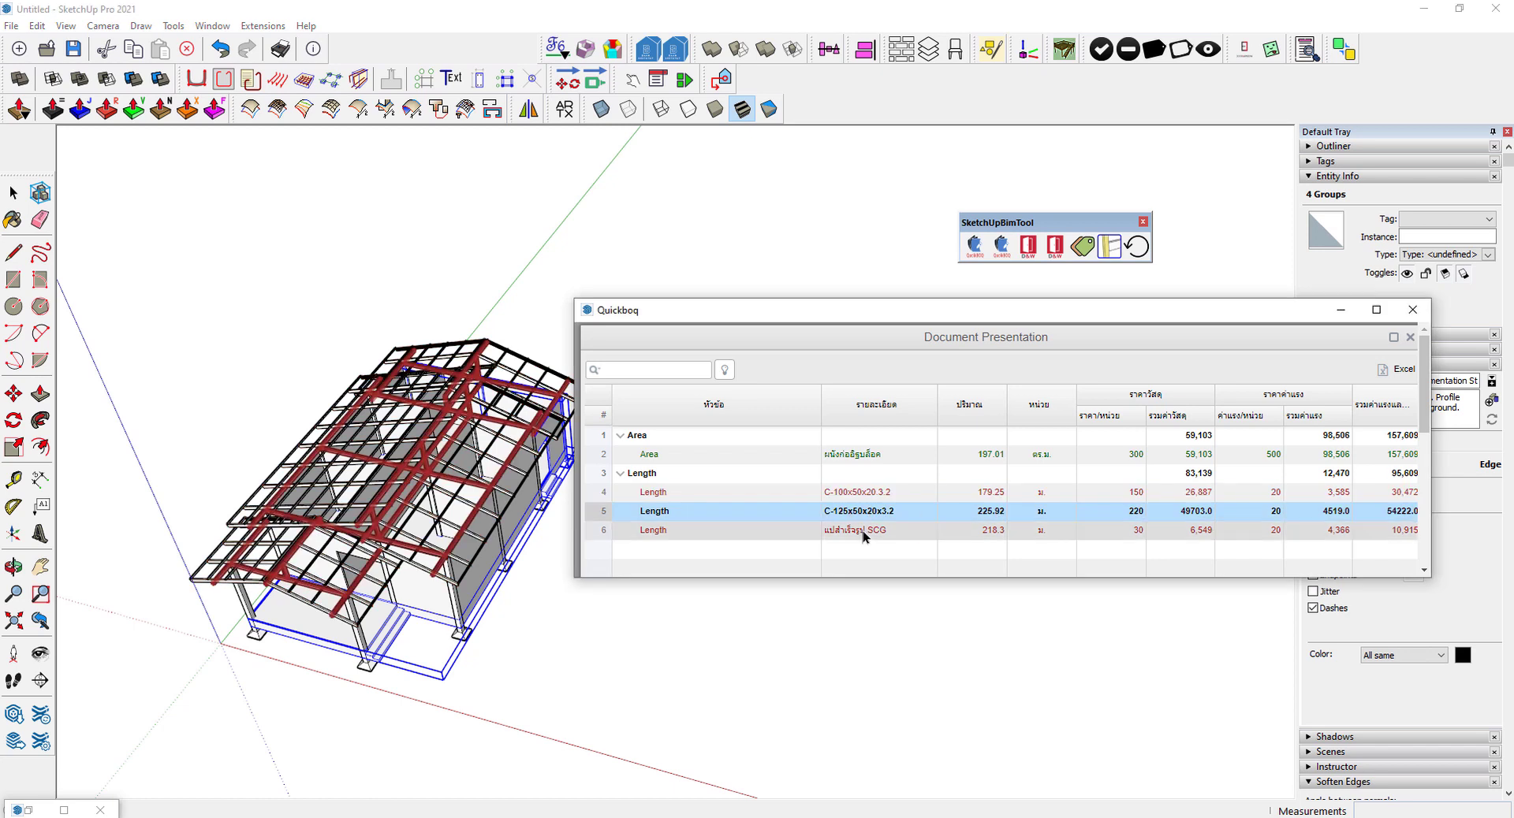
click(863, 531)
middle_drag(520, 370, 433, 341)
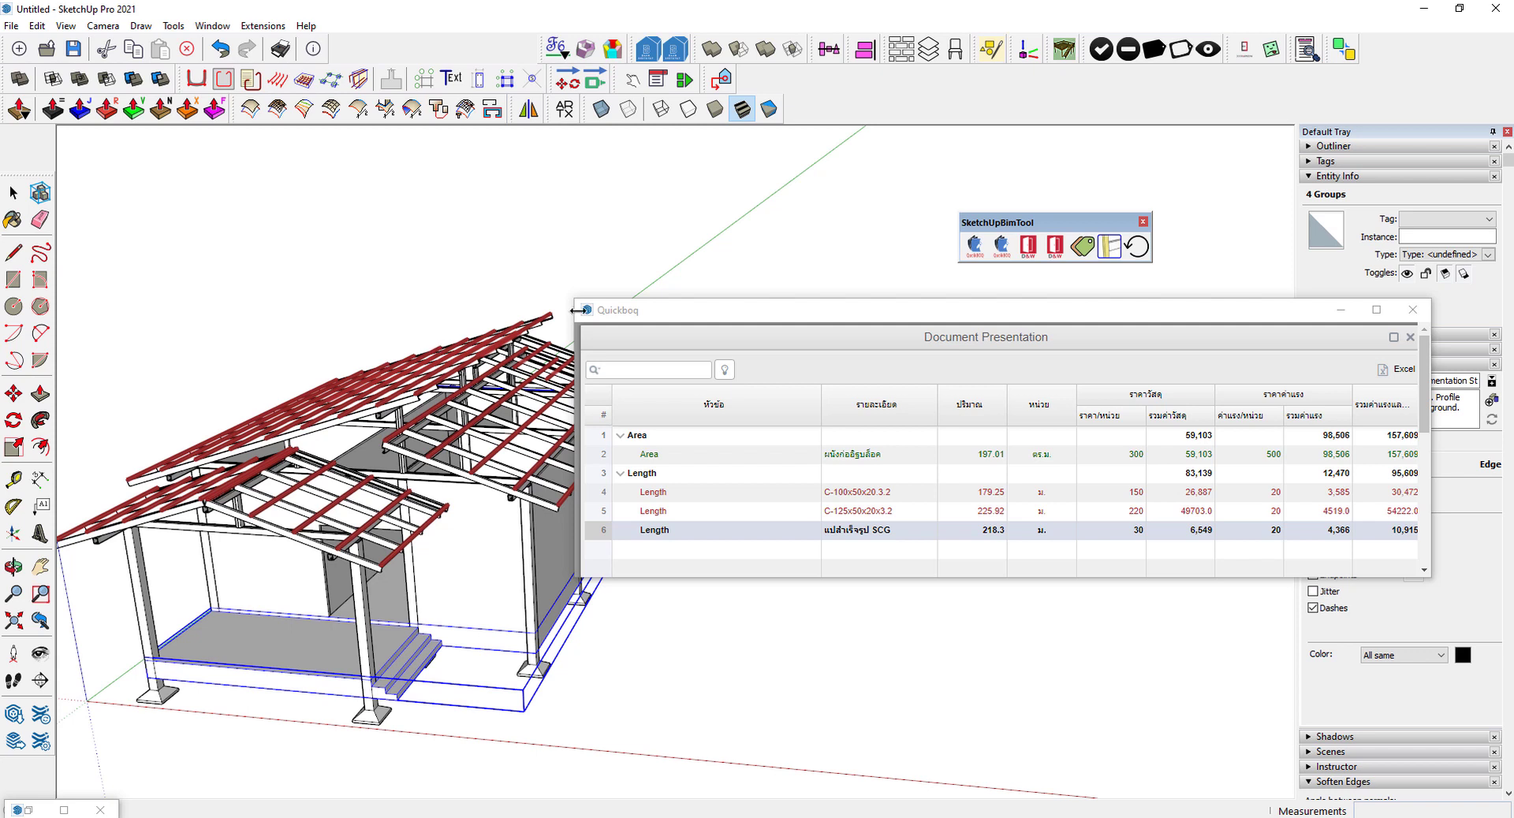
click(989, 251)
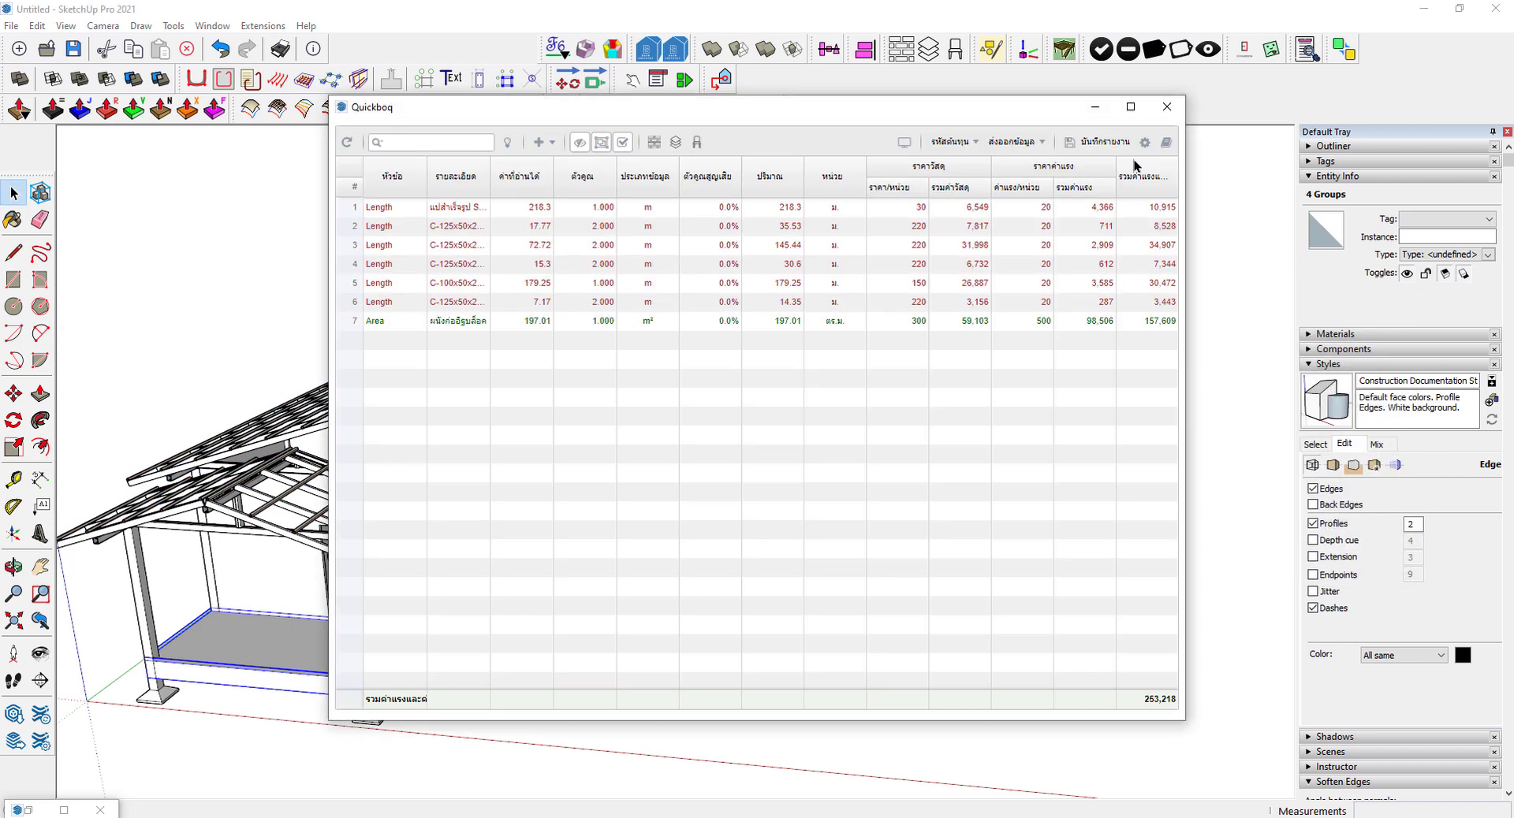
- Close the cost table and reopen the BimTool panel with VSTBOQ tools expanded and enlarged
click(1170, 111)
click(977, 246)
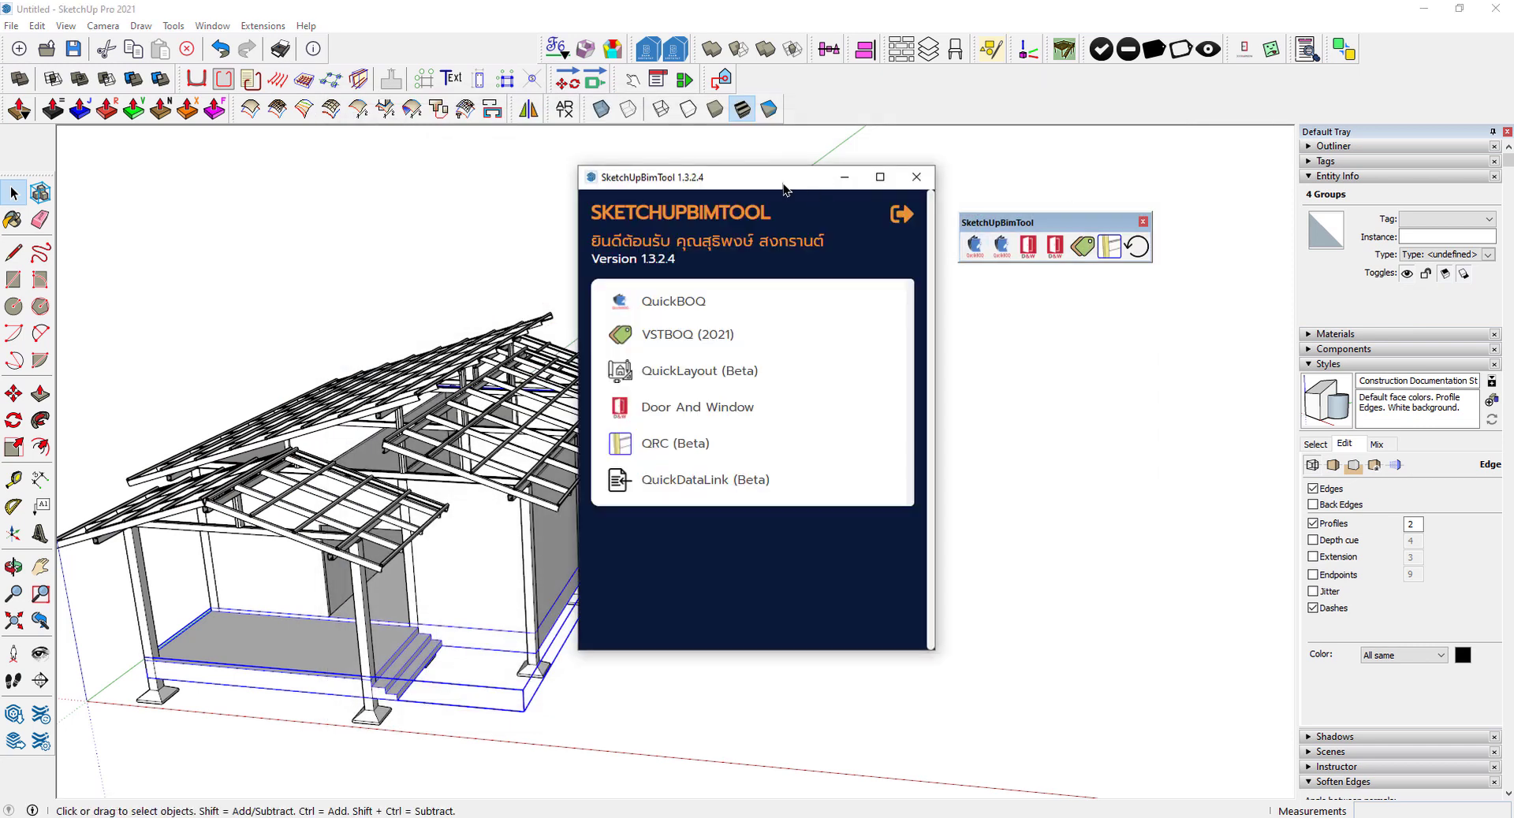
click(877, 315)
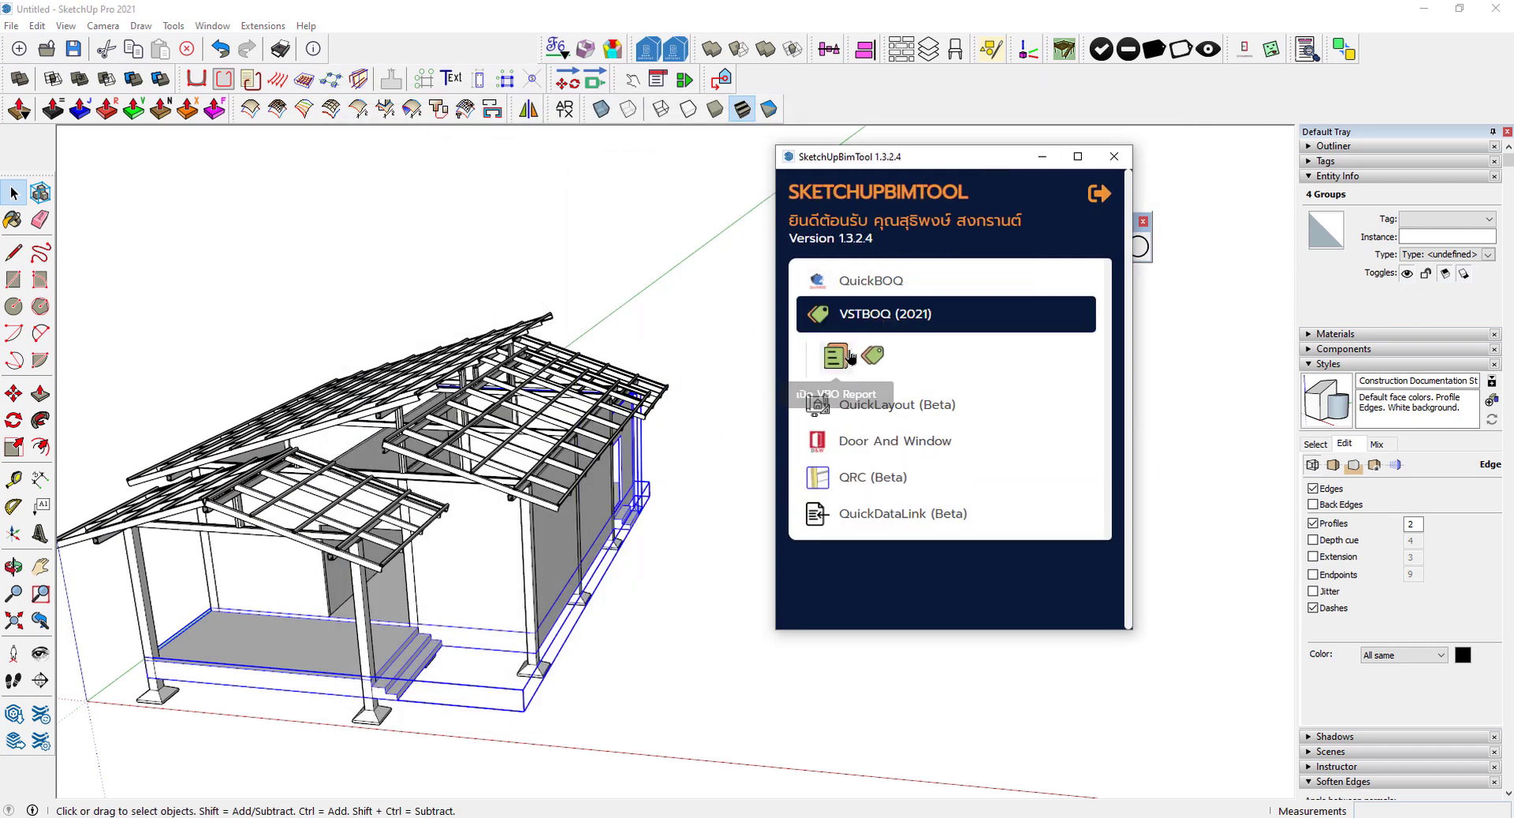
mouse_move(1130, 628)
mouse_down()
mouse_move(1441, 758)
mouse_move(1376, 741)
mouse_up()
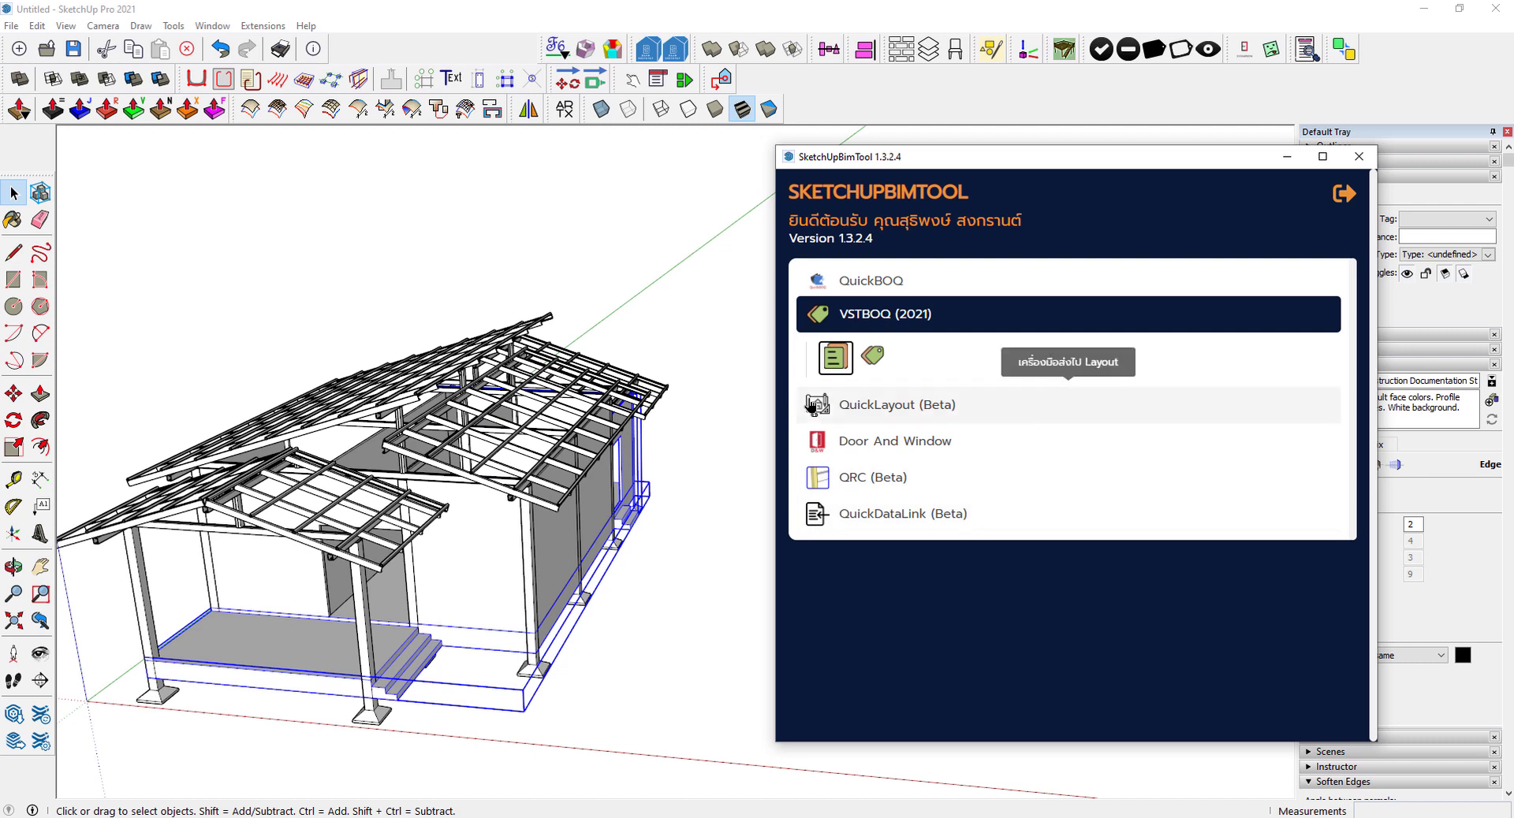
scroll(670, 378, down, 3)
click(646, 304)
- Narrow and reposition the BimTool window, move its toolbar to the upper left, and orbit the house
drag(1039, 160, 958, 239)
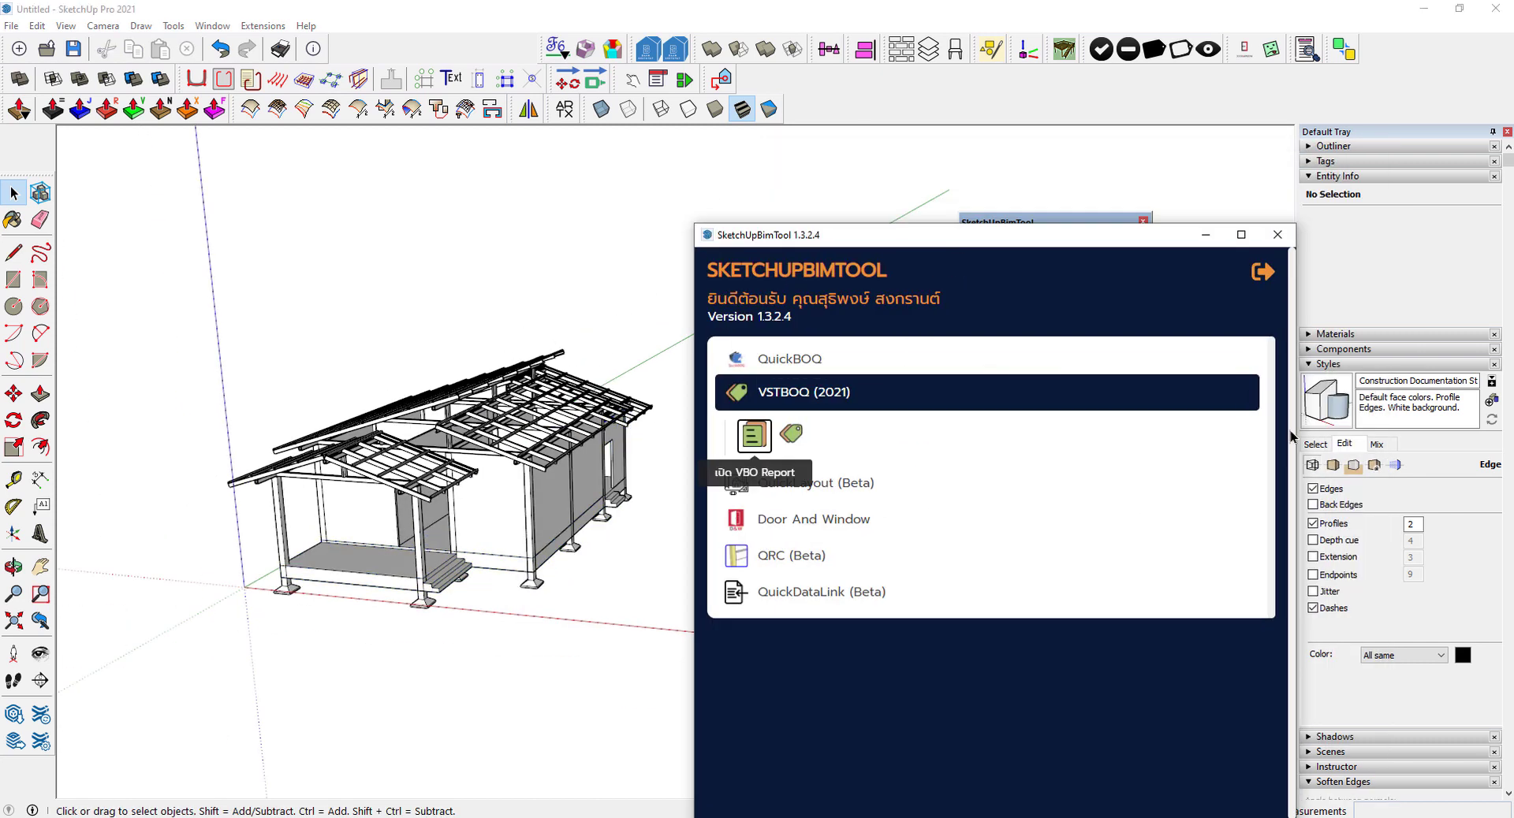
drag(1295, 447, 1054, 244)
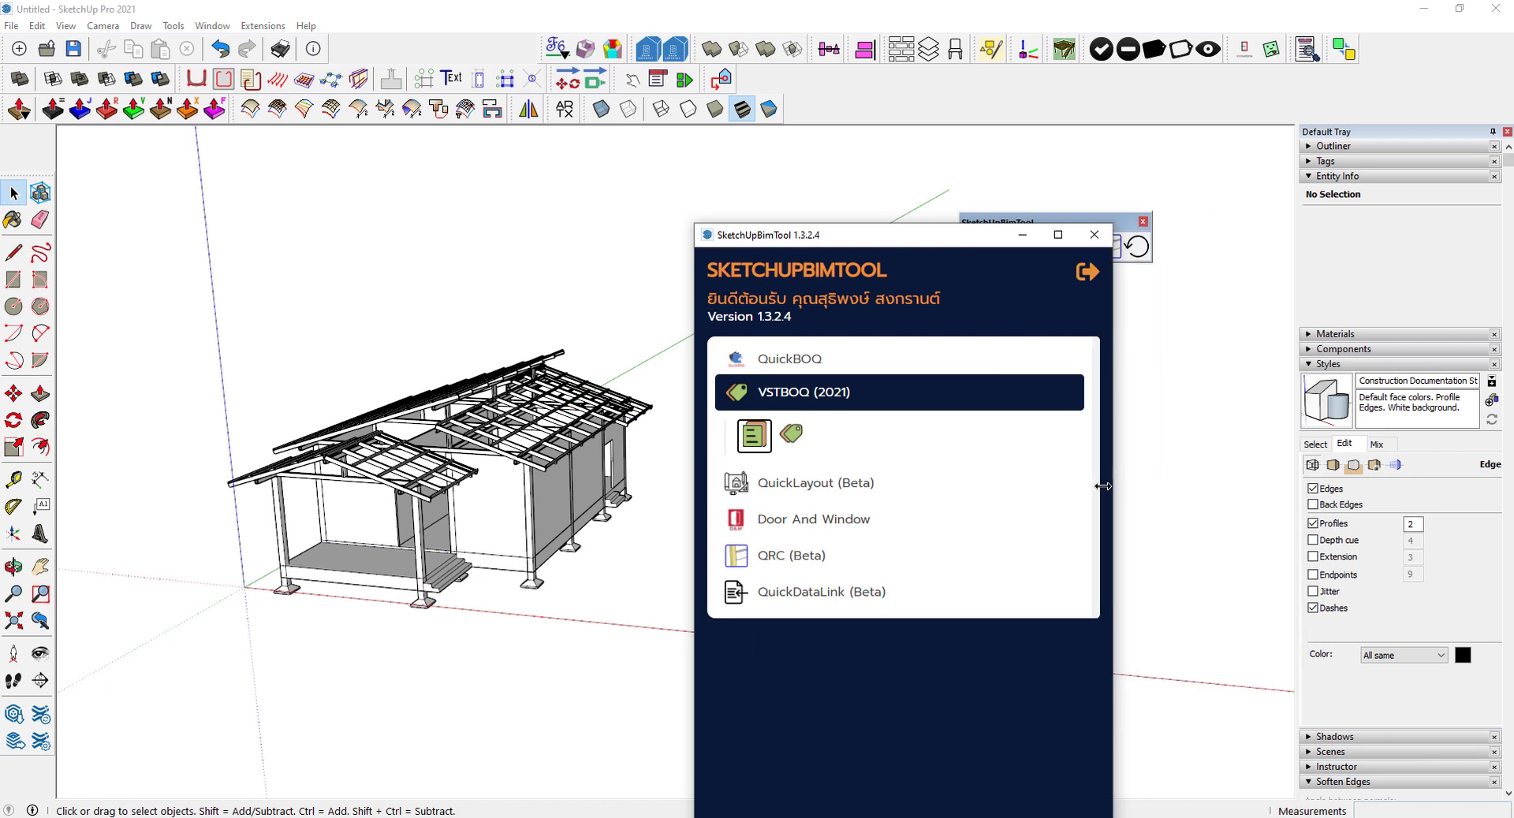
drag(891, 237, 946, 311)
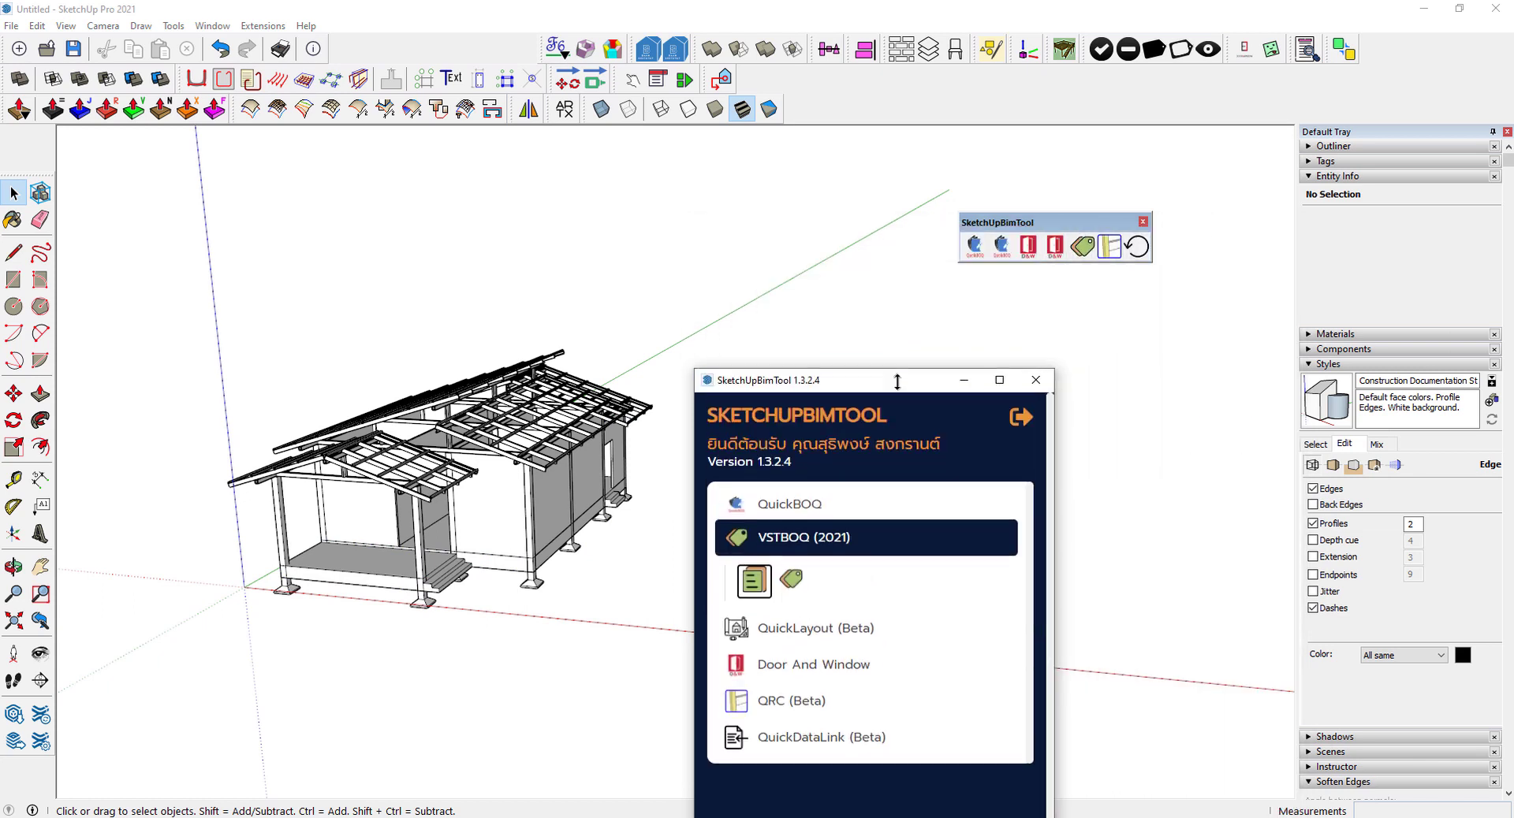
drag(1027, 224, 365, 158)
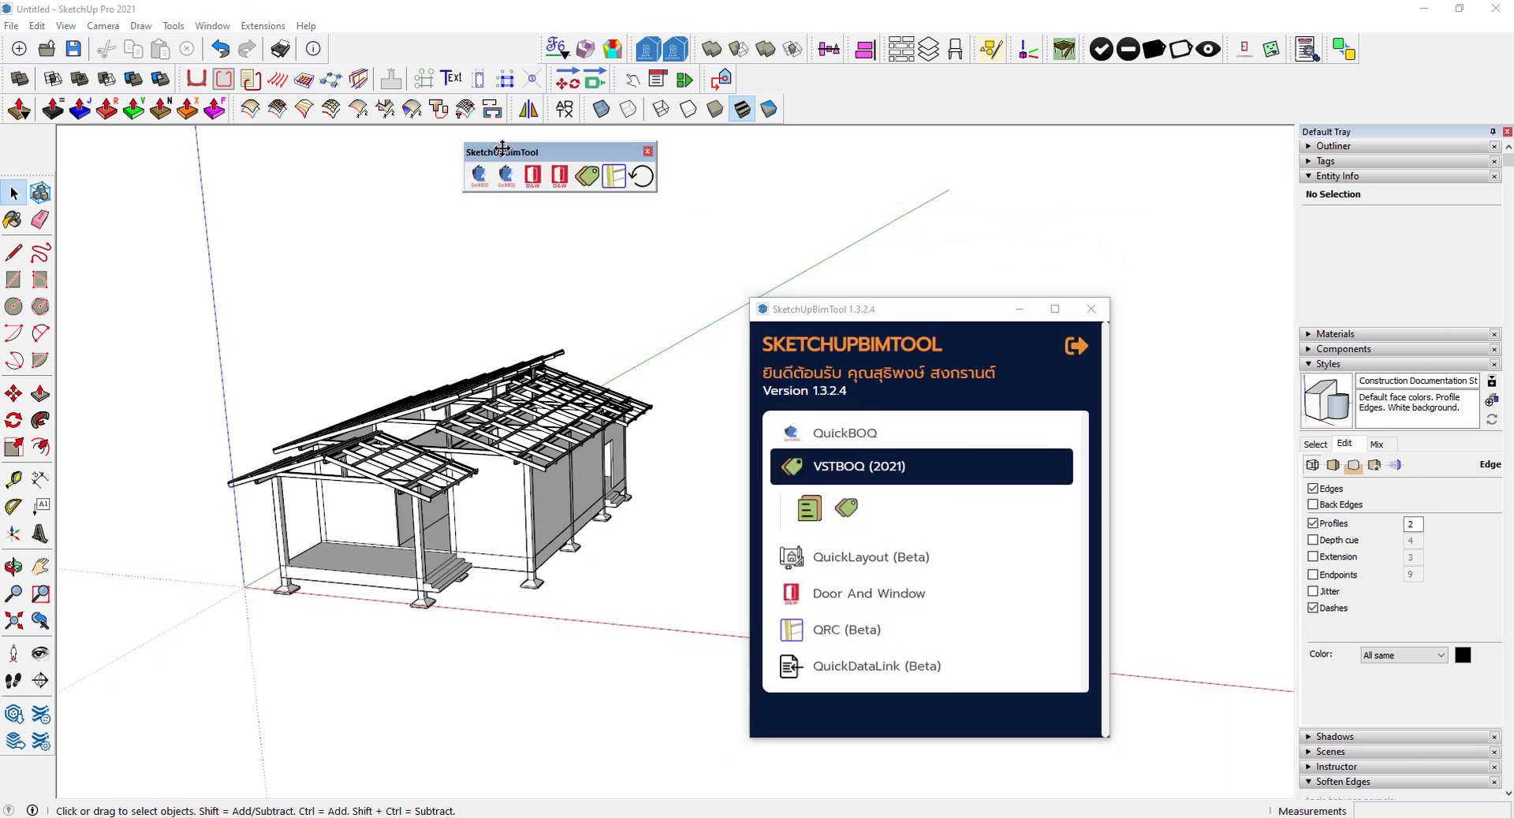
drag(880, 309, 963, 199)
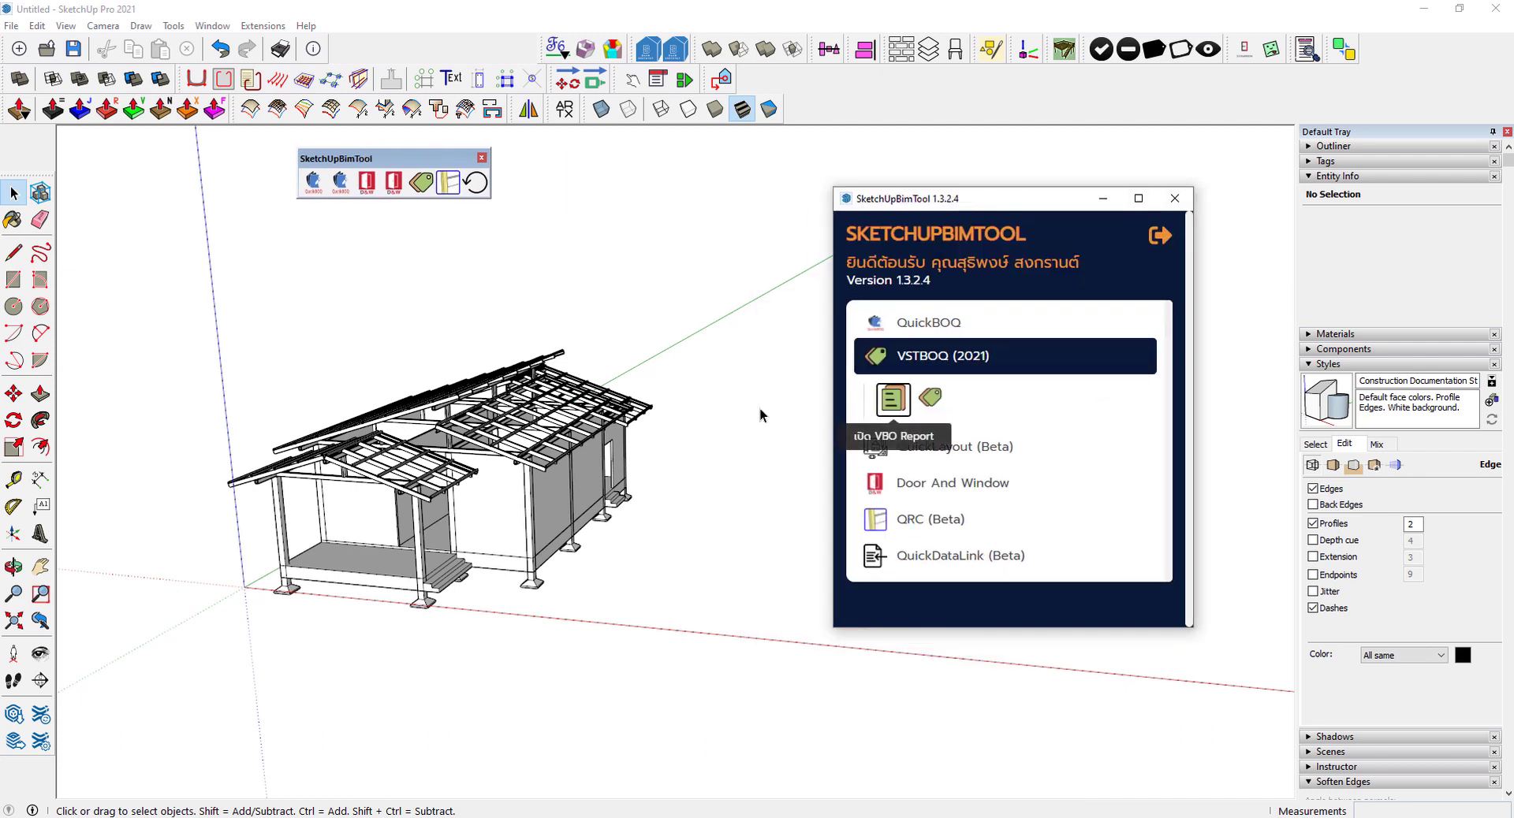
middle_drag(760, 408, 710, 442)
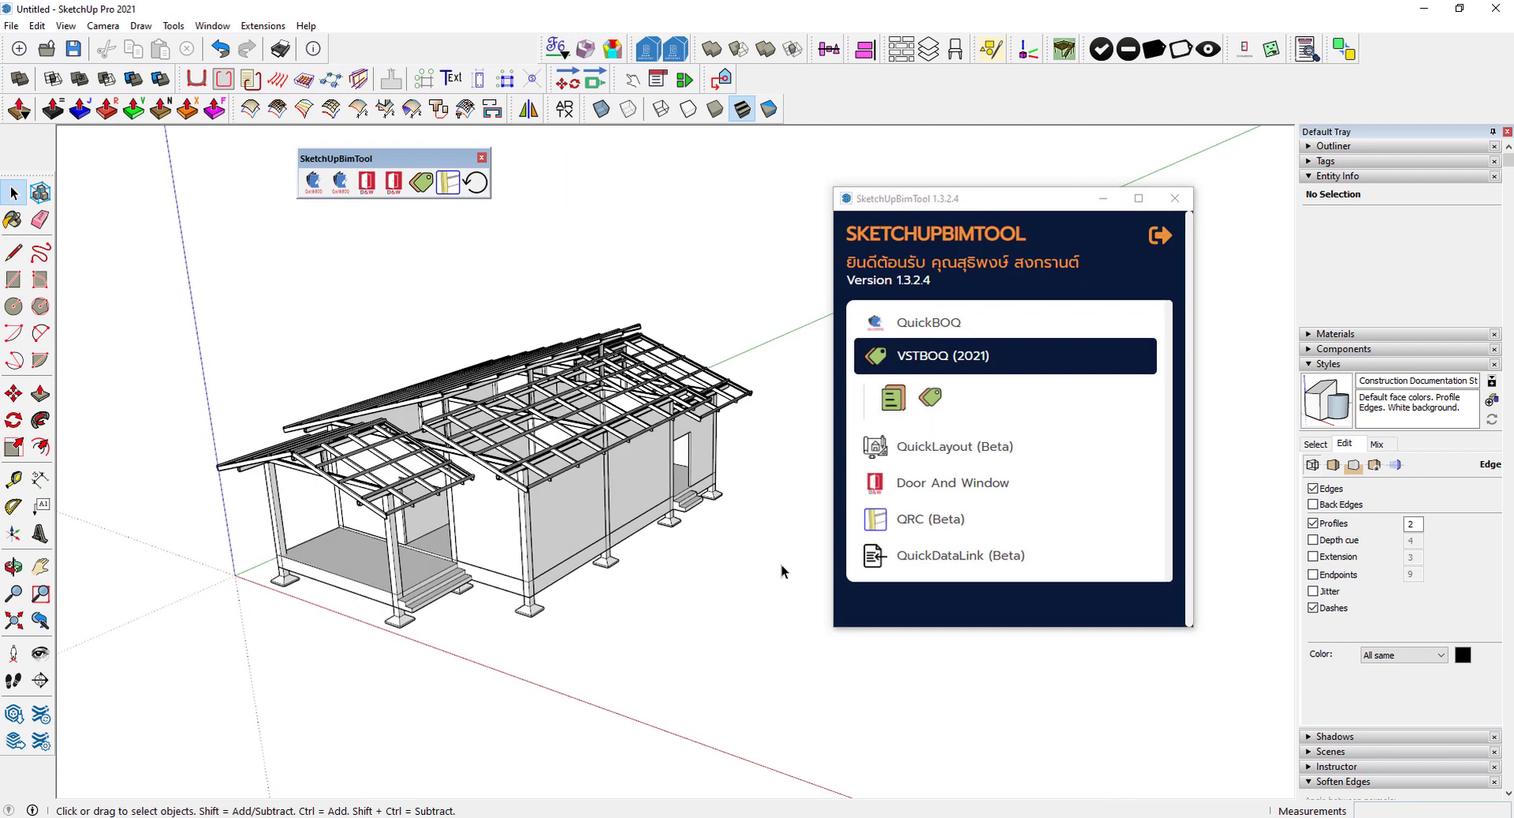
middle_drag(785, 571, 615, 521)
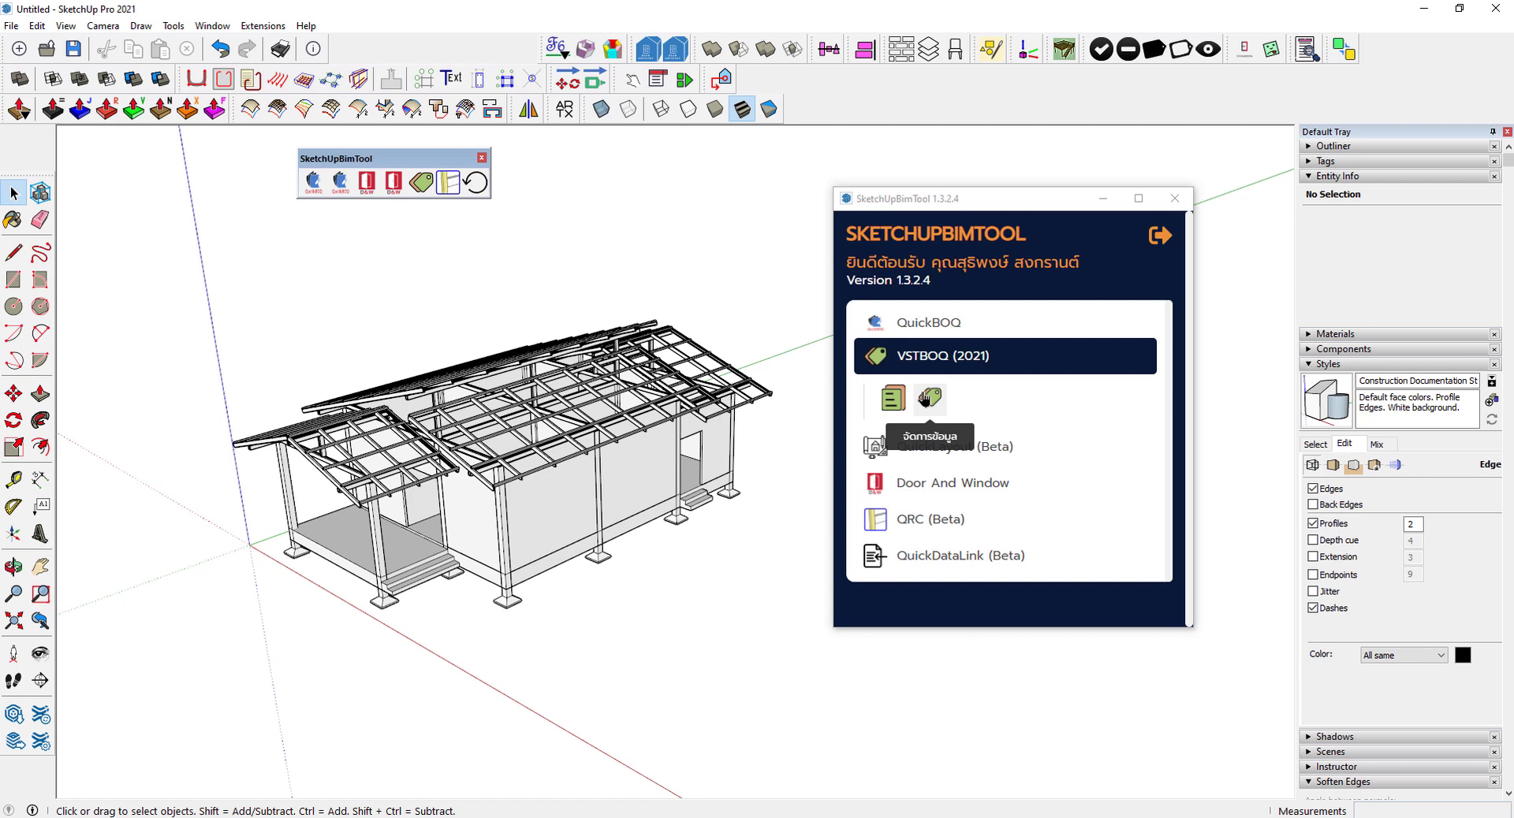
- Expand the QuickLayout (Beta) options in the BimTool window
click(909, 460)
click(909, 459)
middle_drag(599, 473, 537, 462)
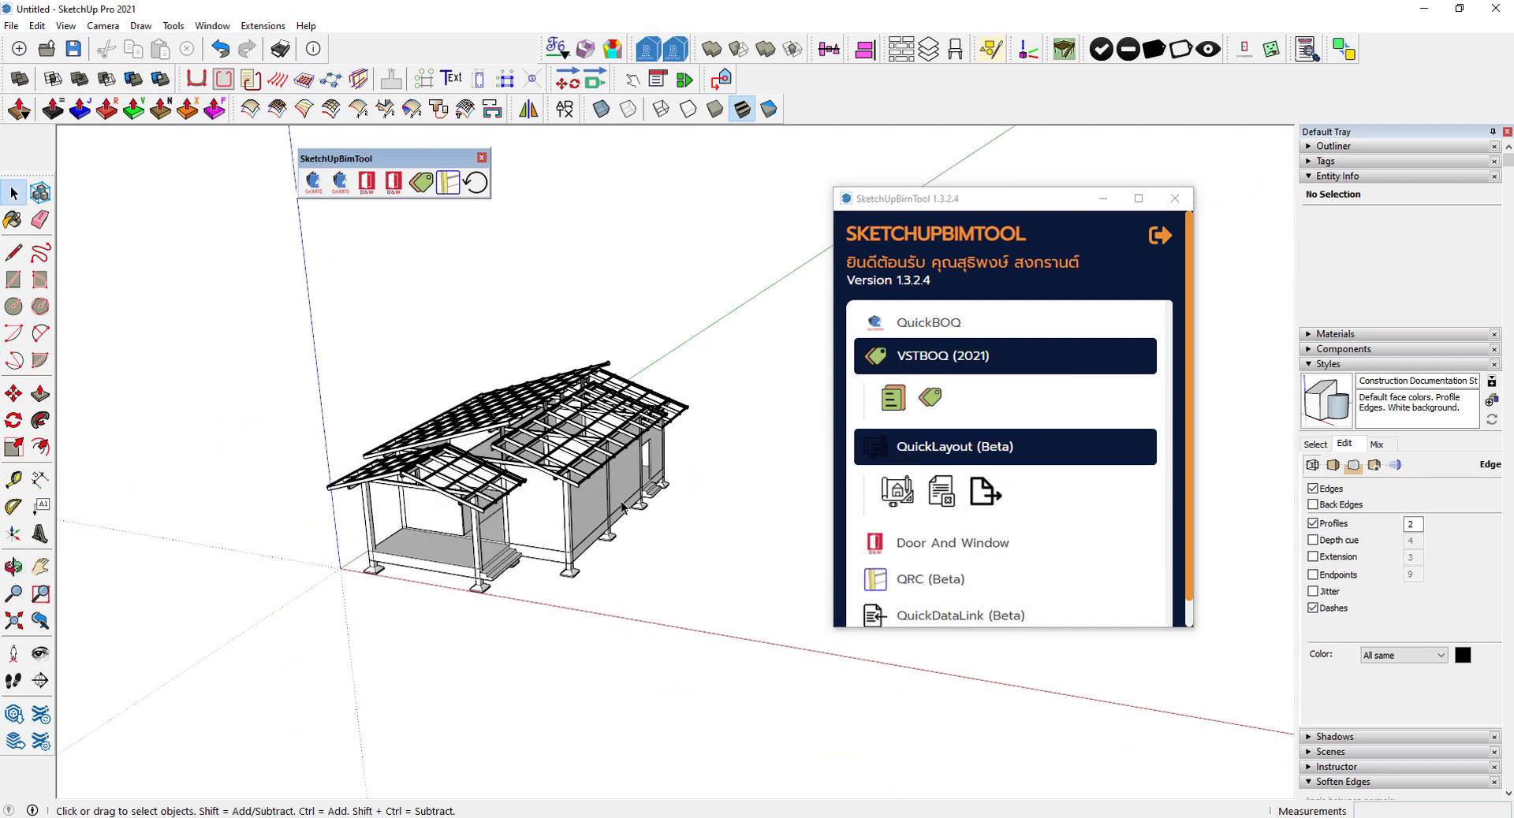
- Save the model as bbbbbbb on the Desktop
click(11, 25)
click(47, 119)
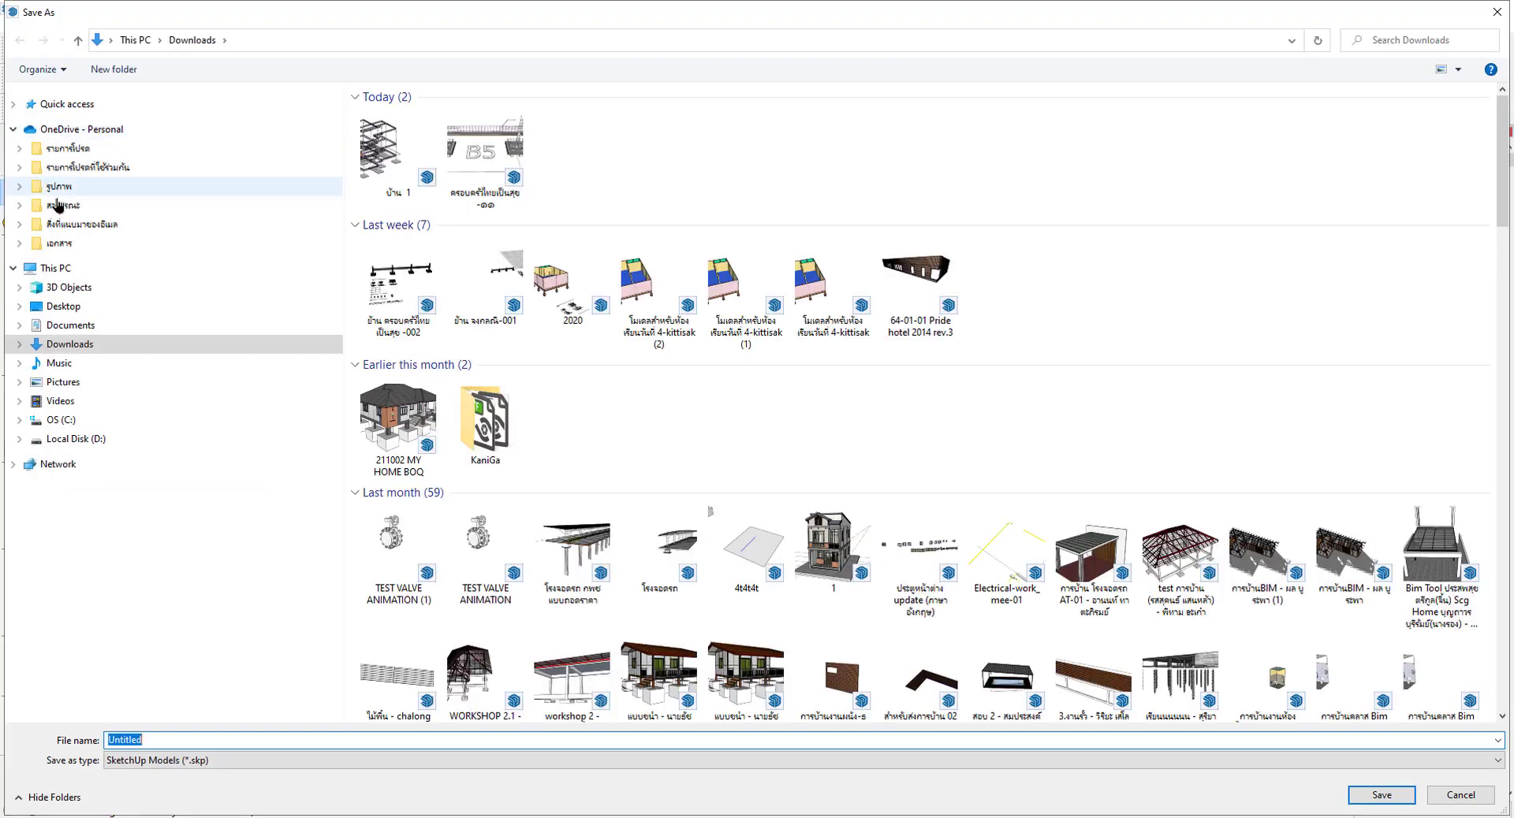
click(63, 310)
text(bbbbbbb)
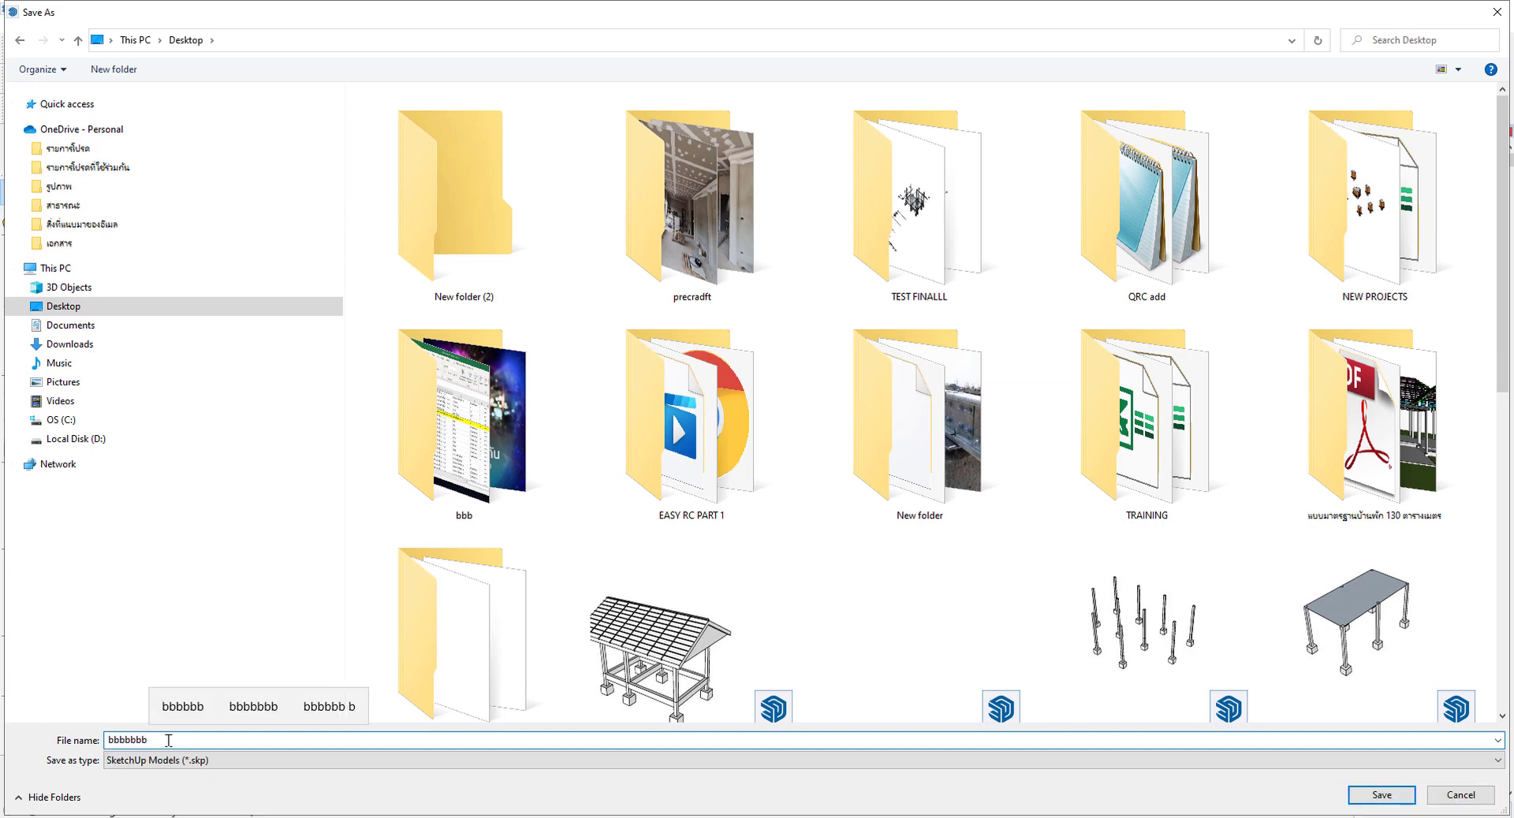
key(Return)
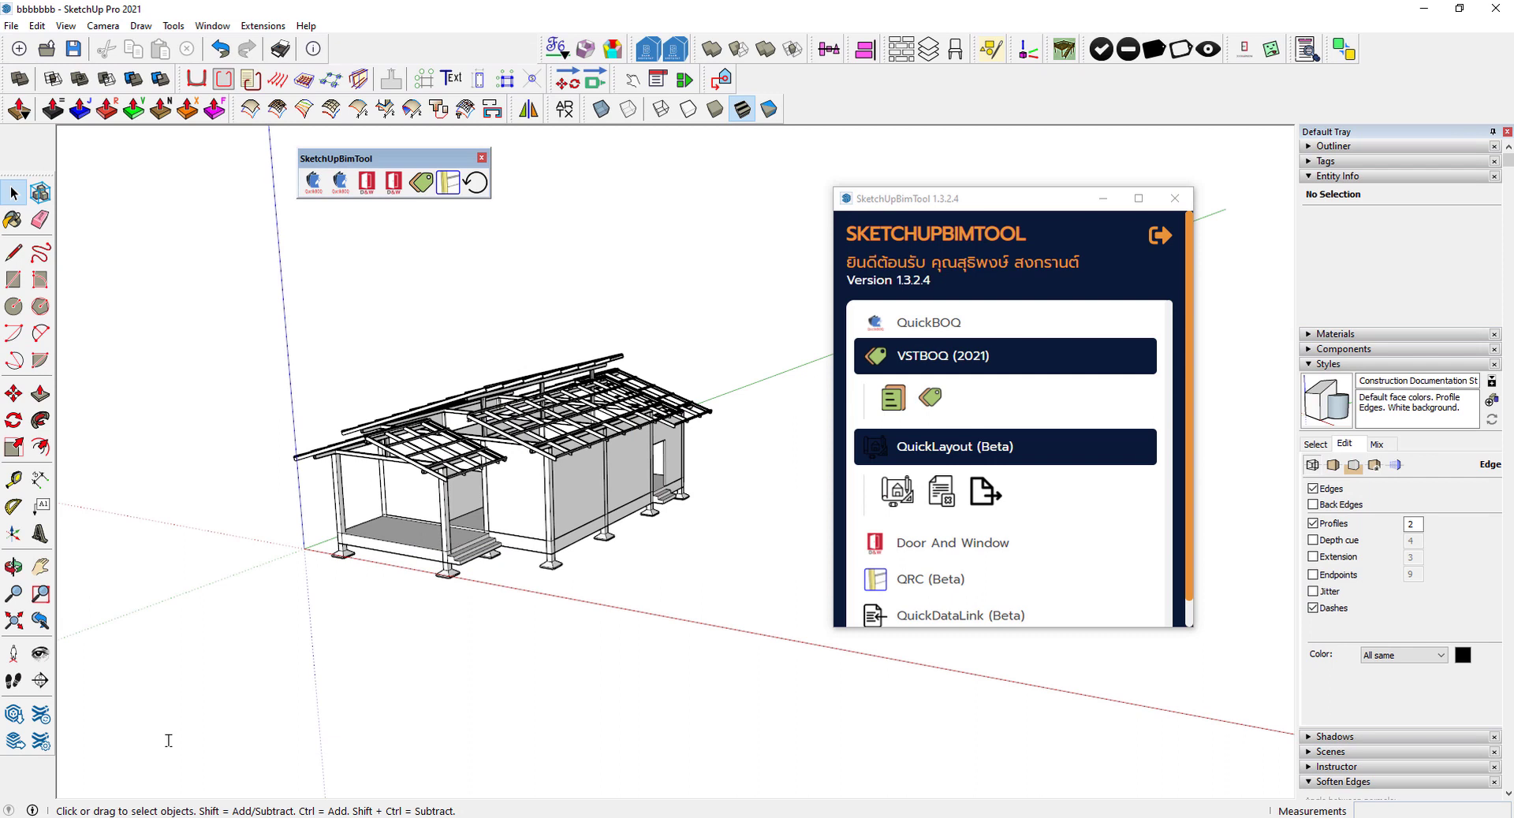
- Generate the LayOut construction drawing set and page forward through its first sheets
click(894, 496)
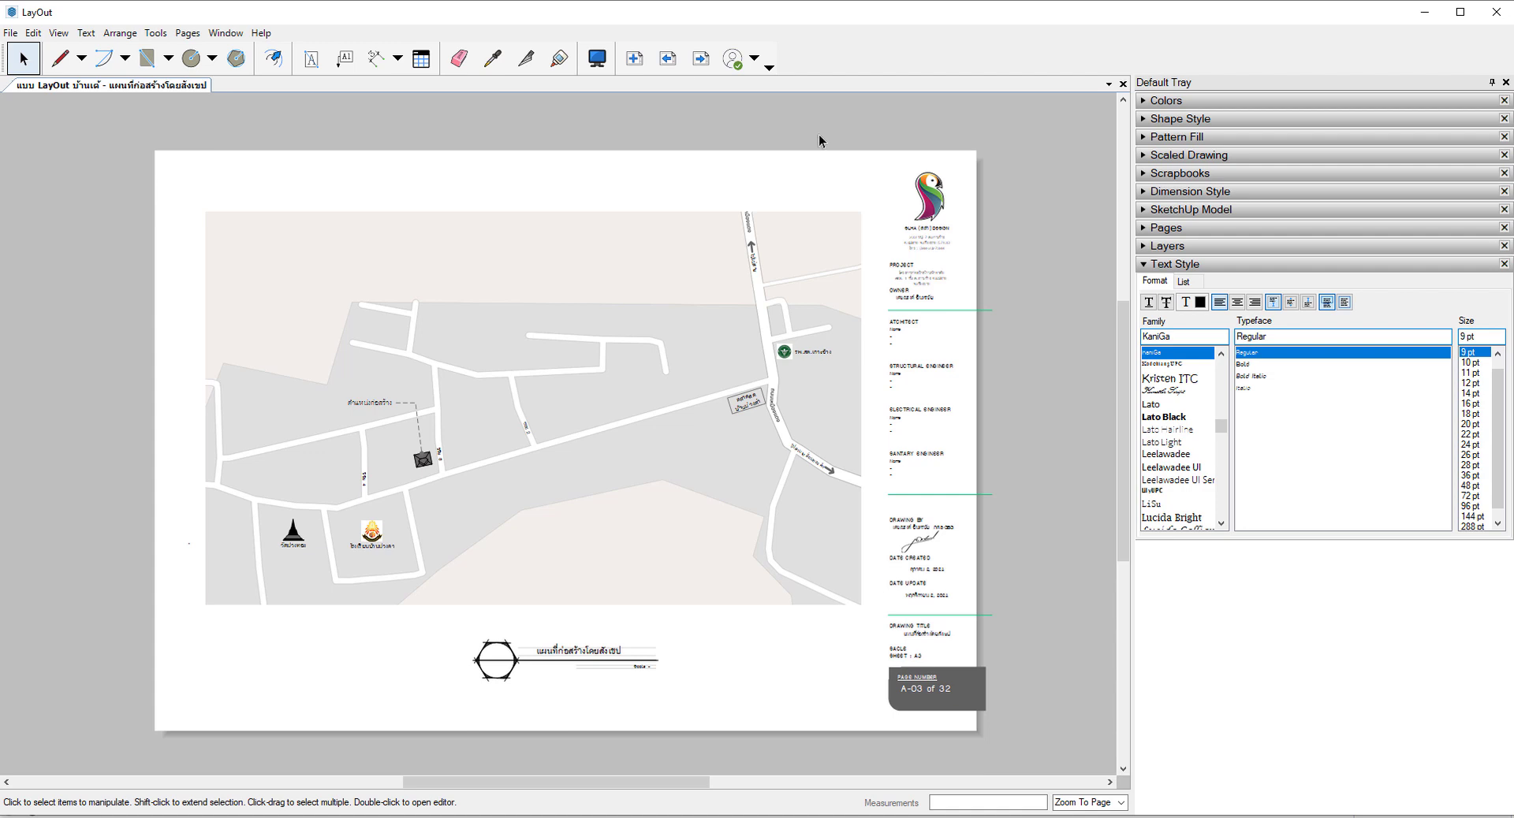
click(666, 65)
click(698, 66)
click(698, 66)
click(697, 66)
click(698, 66)
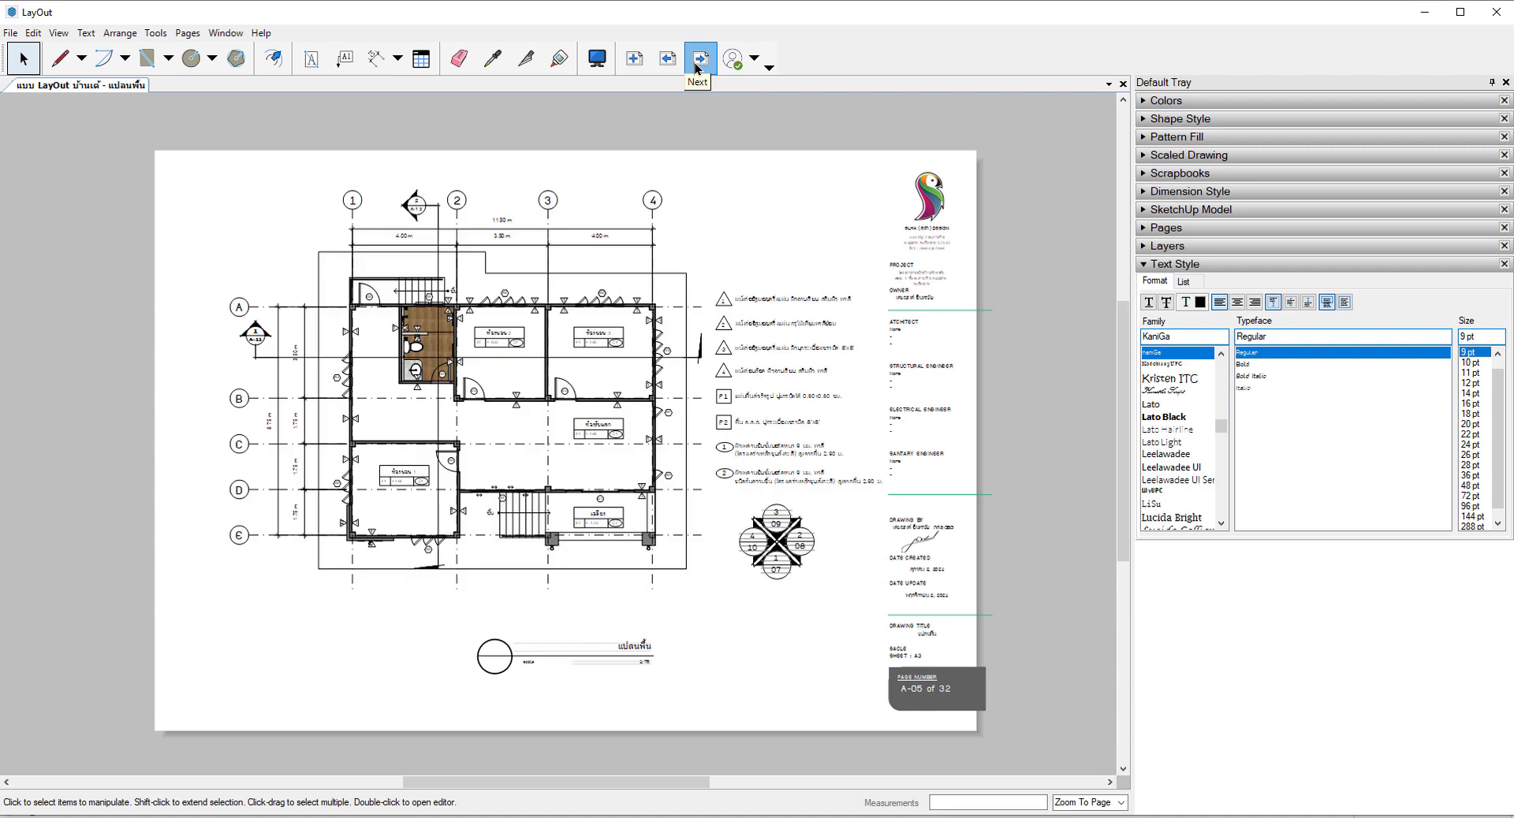
- Page back through the sheets to the Cover Page
click(698, 66)
click(668, 66)
click(669, 66)
click(667, 66)
click(667, 66)
click(667, 66)
click(666, 64)
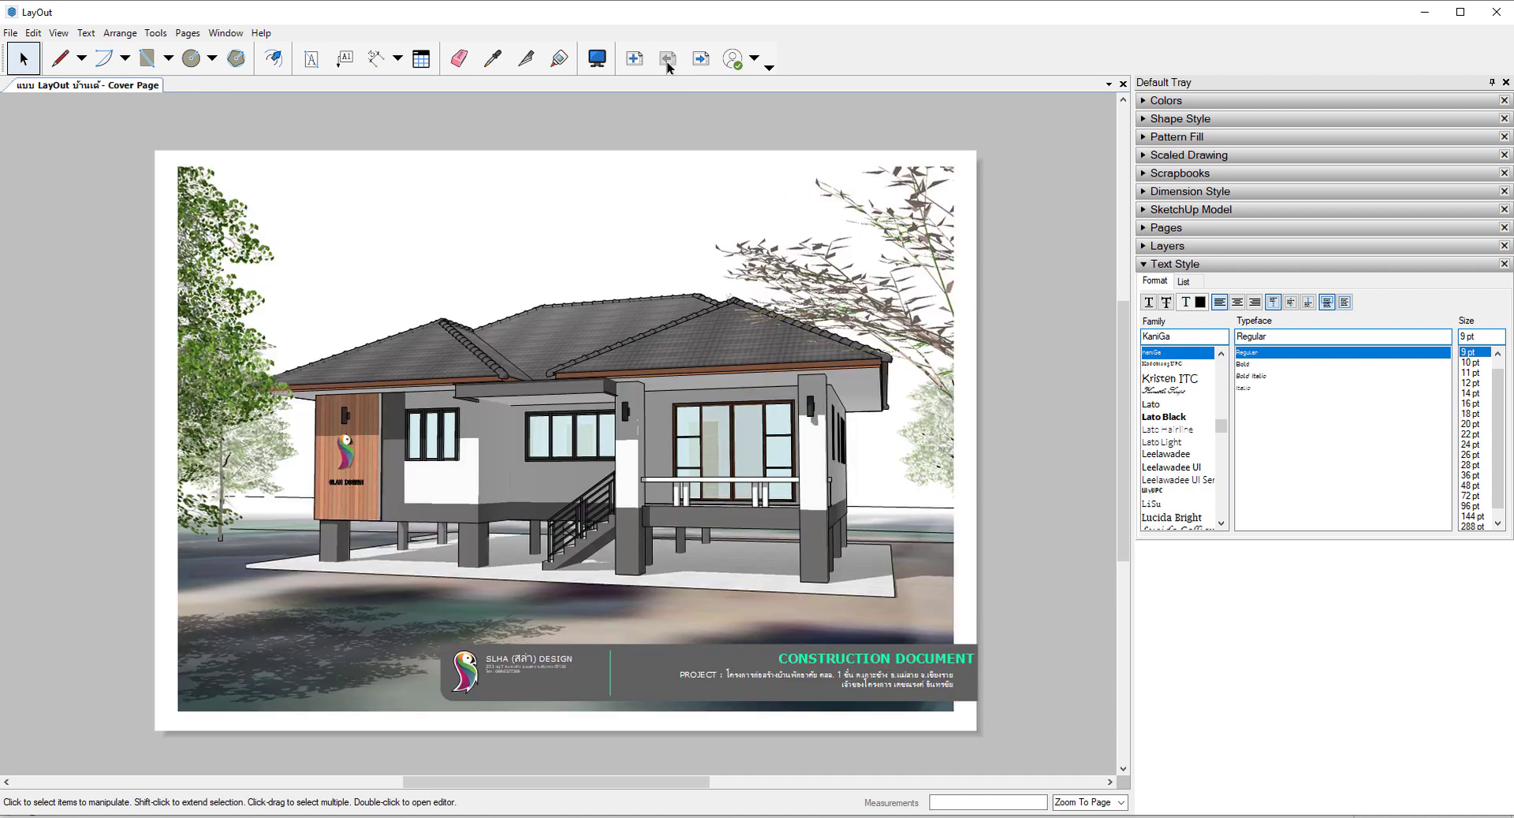
- Page forward from A-01 through the site, roof and elevation sheets to A-10, then close LayOut
click(697, 63)
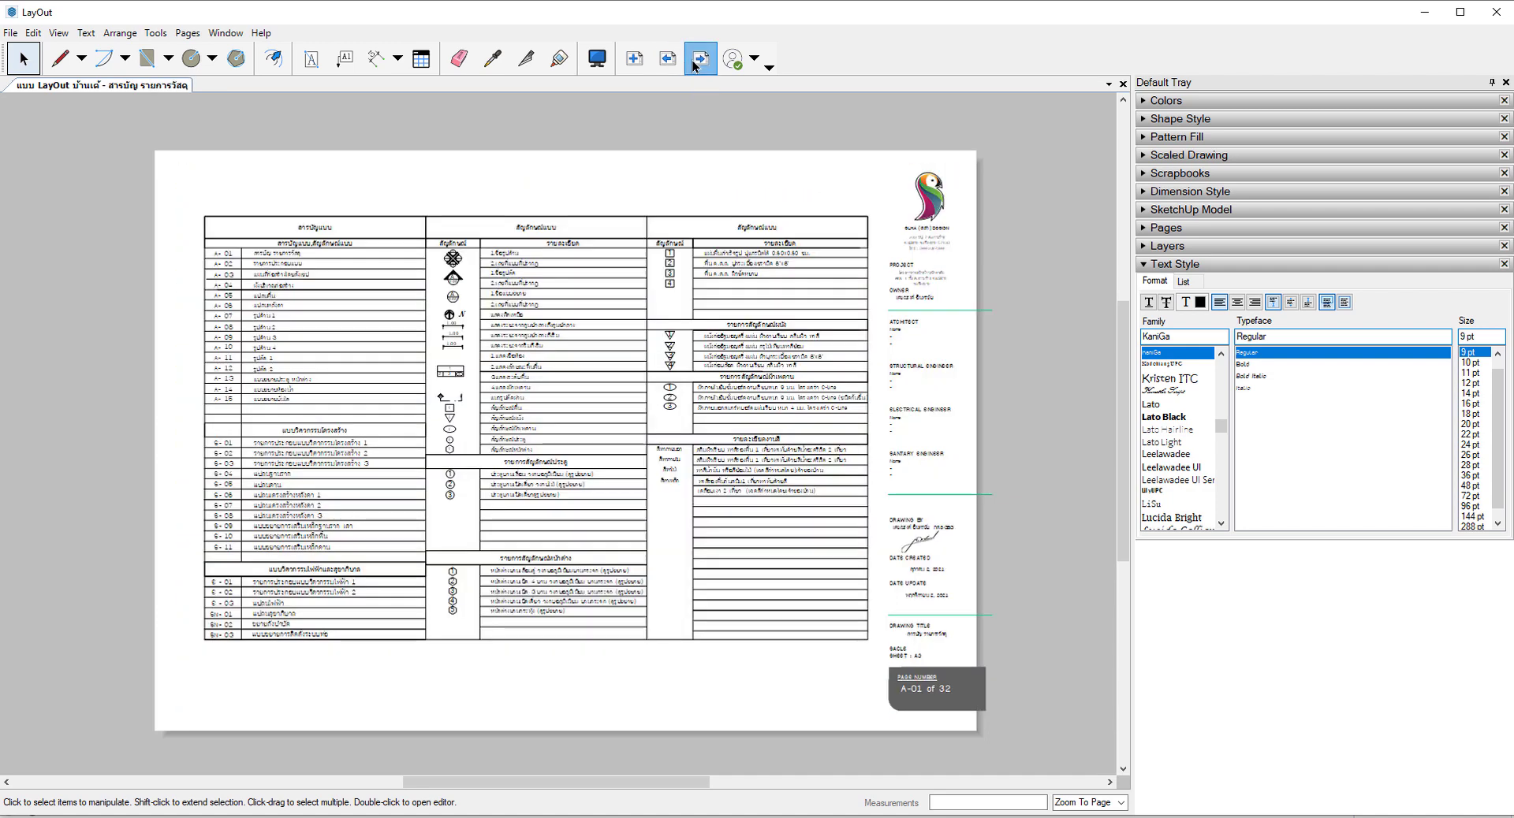
click(697, 63)
click(697, 63)
click(697, 63)
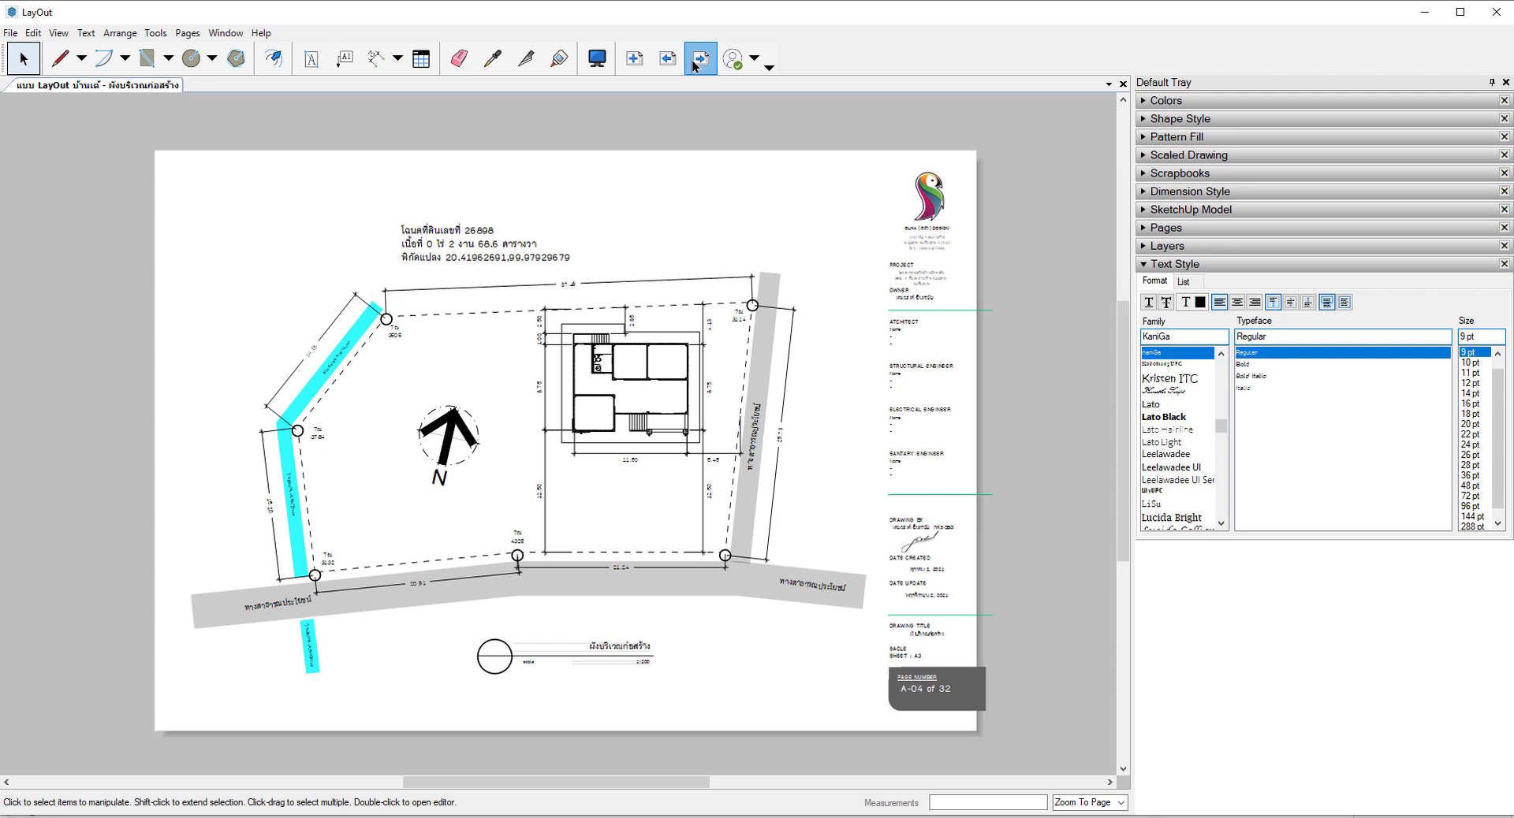
click(697, 63)
click(697, 63)
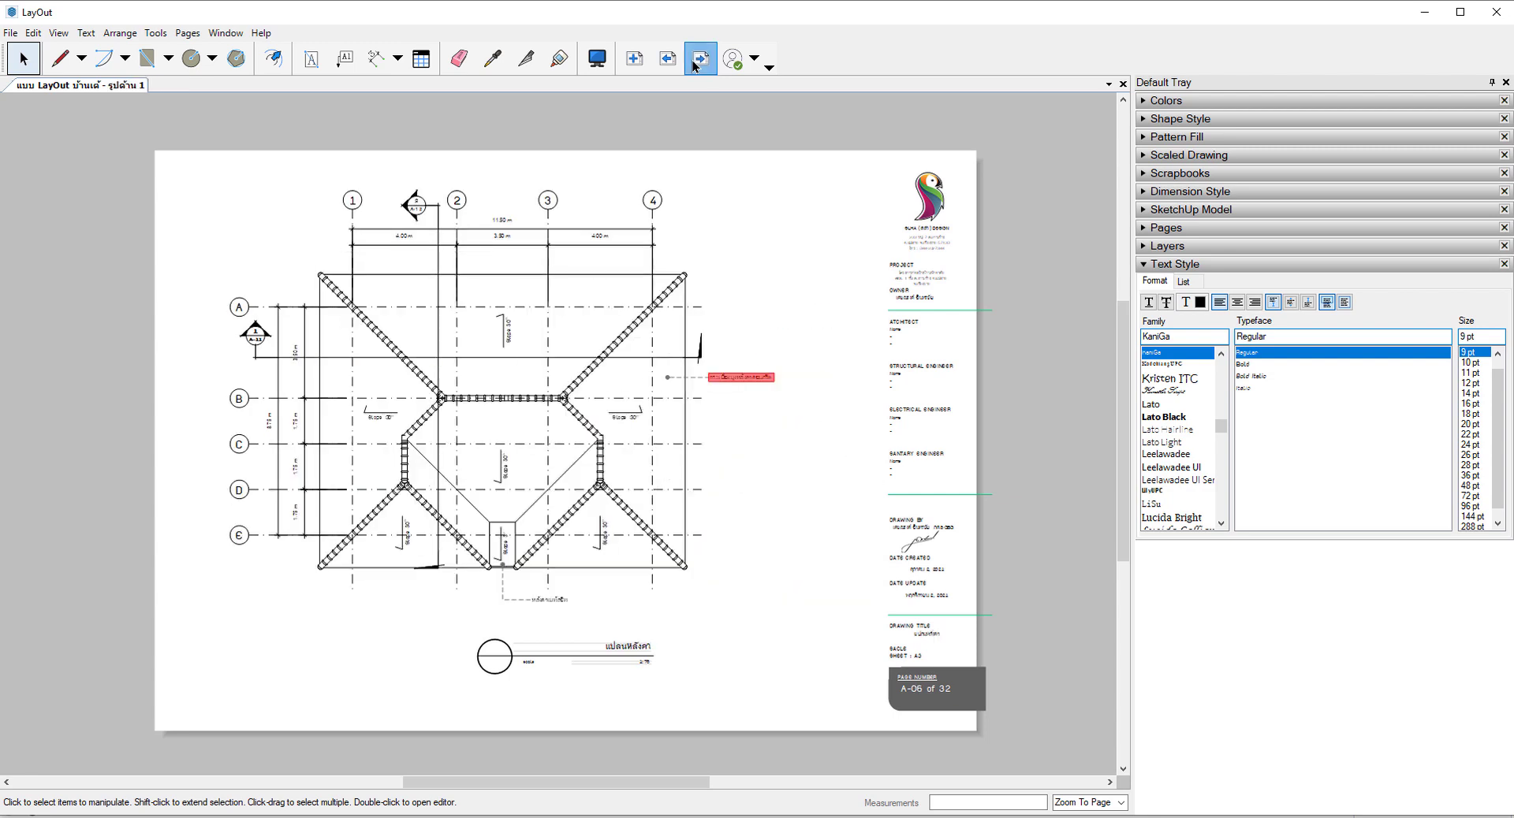
click(694, 64)
click(695, 63)
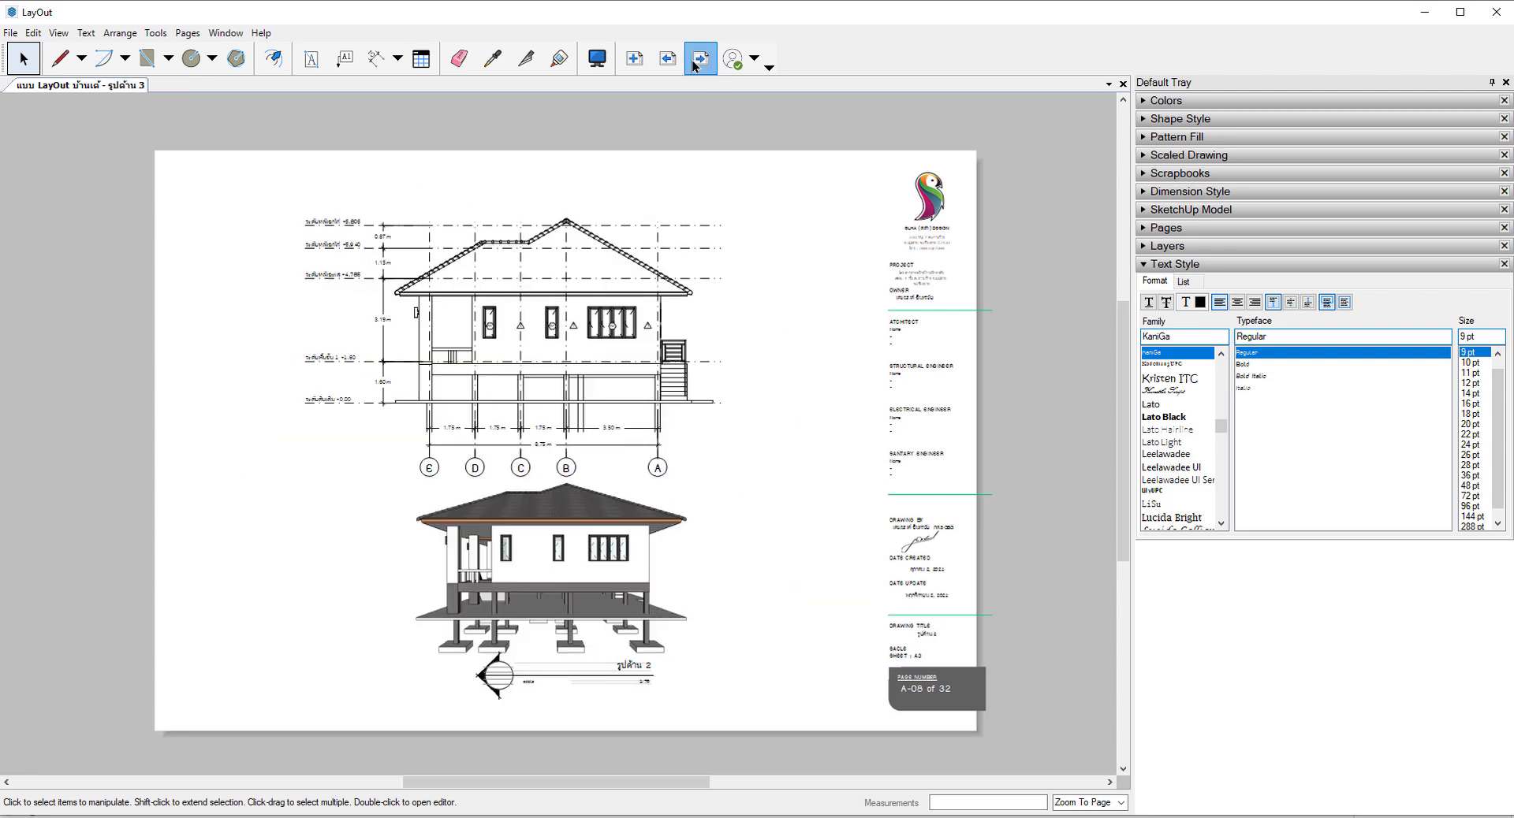
click(694, 63)
click(694, 63)
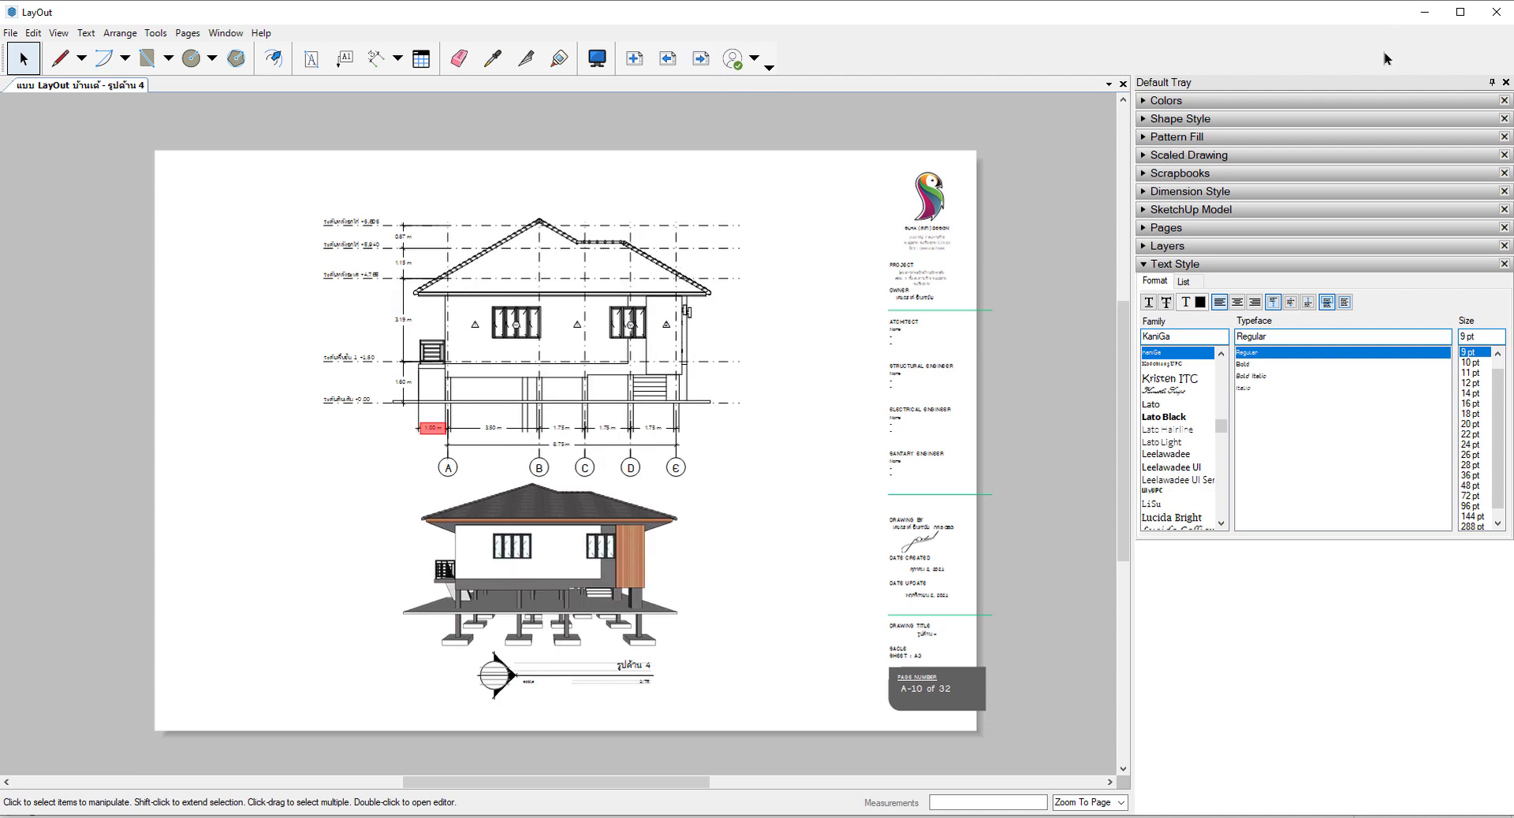
click(1495, 12)
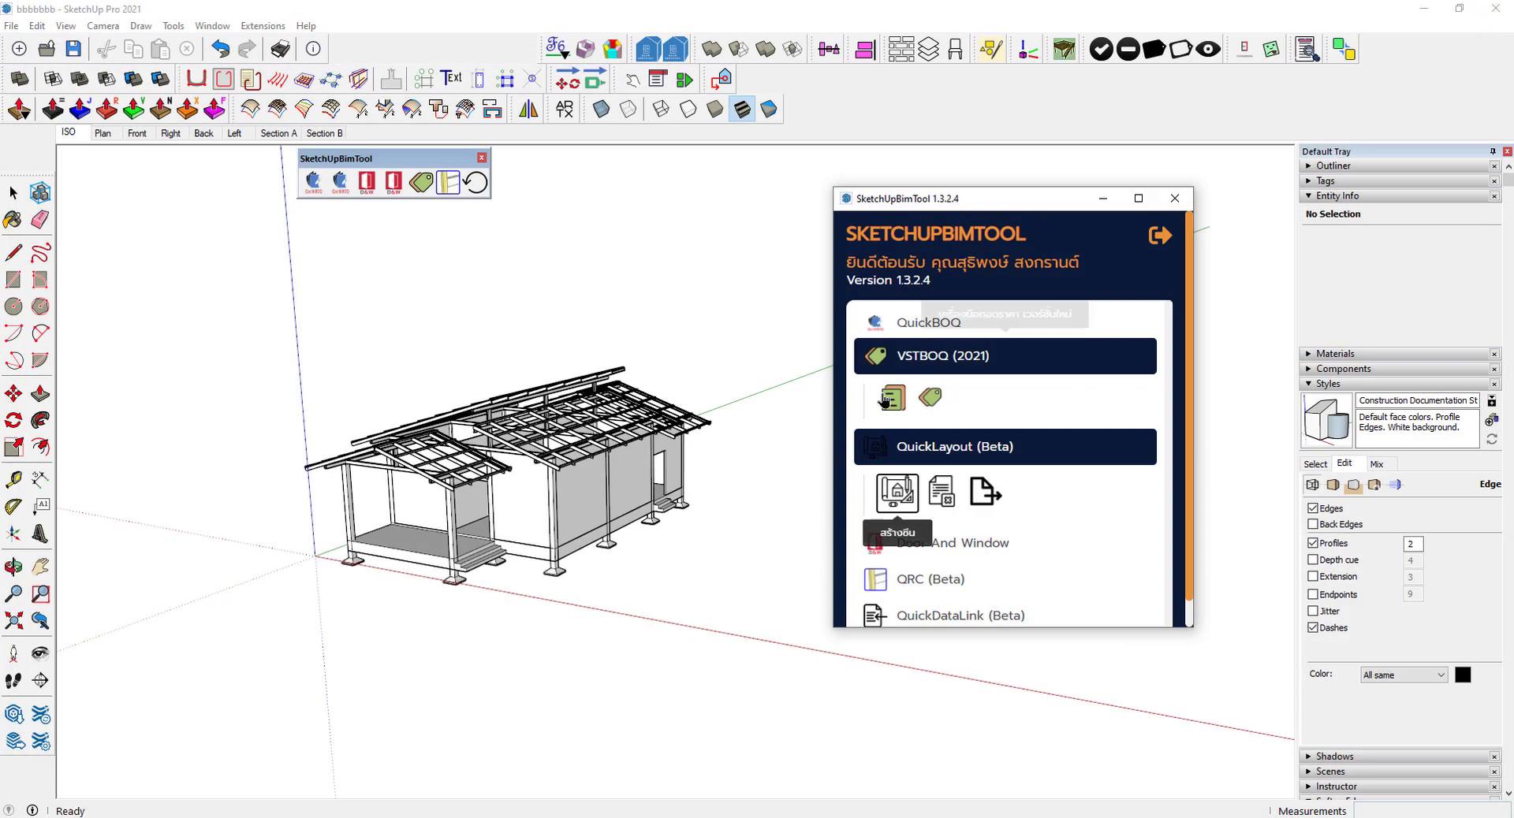
- Step through the Plan, Front, Right, Back, Section A and Section B scenes
click(102, 134)
click(137, 133)
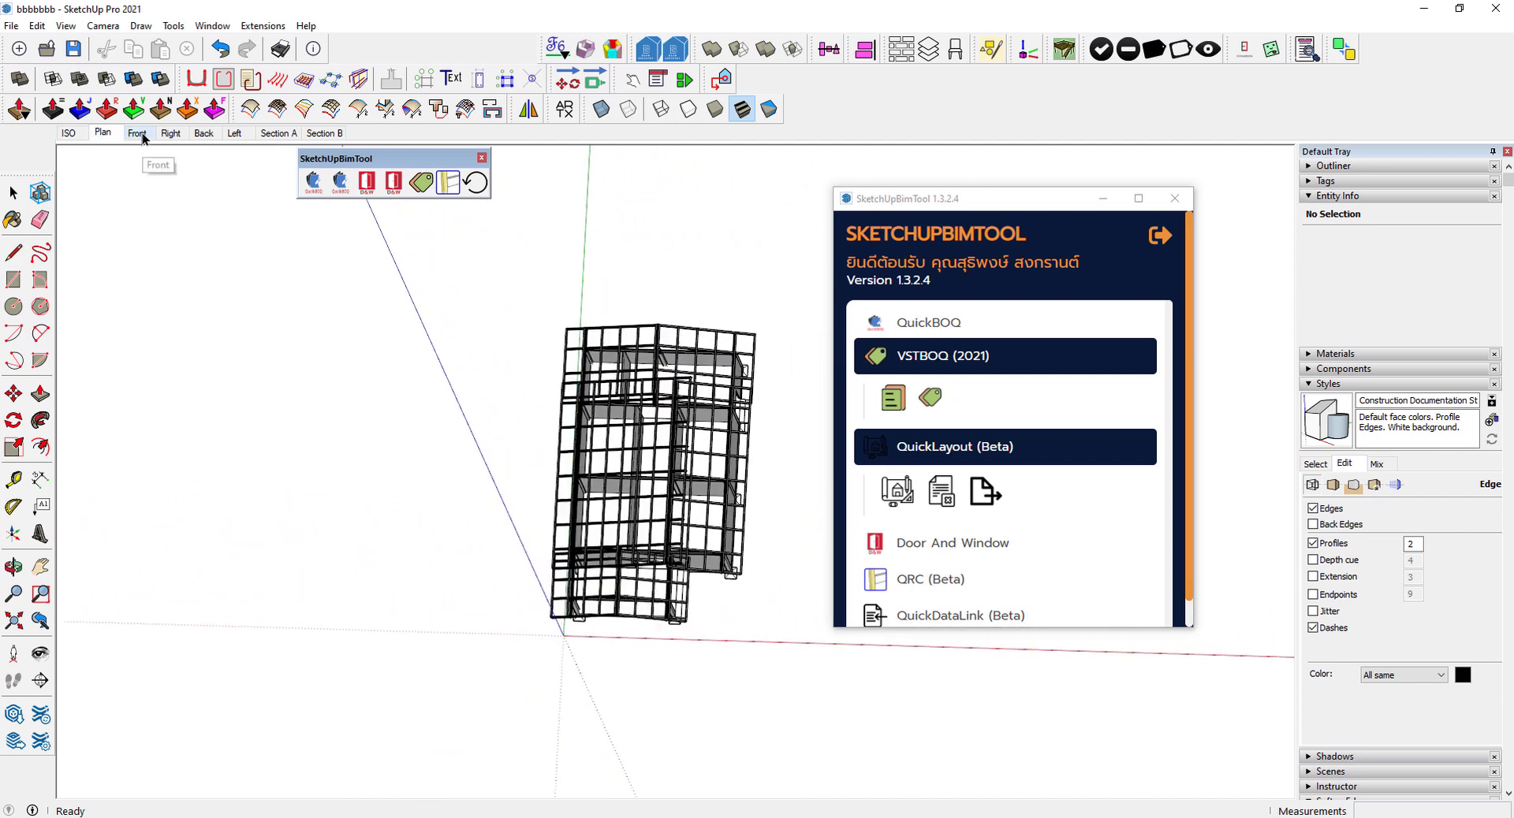
click(171, 133)
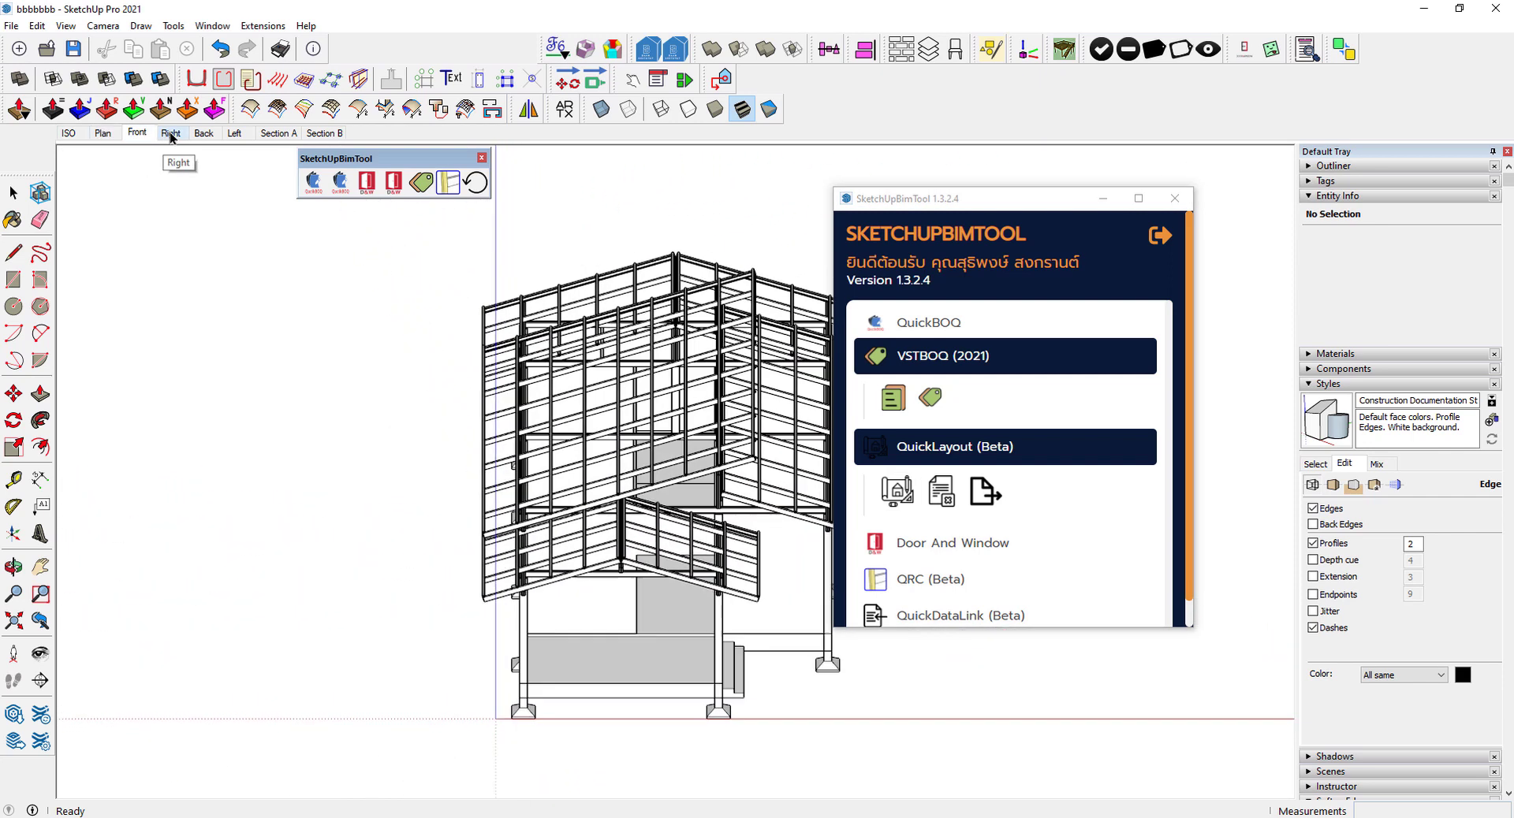
click(208, 136)
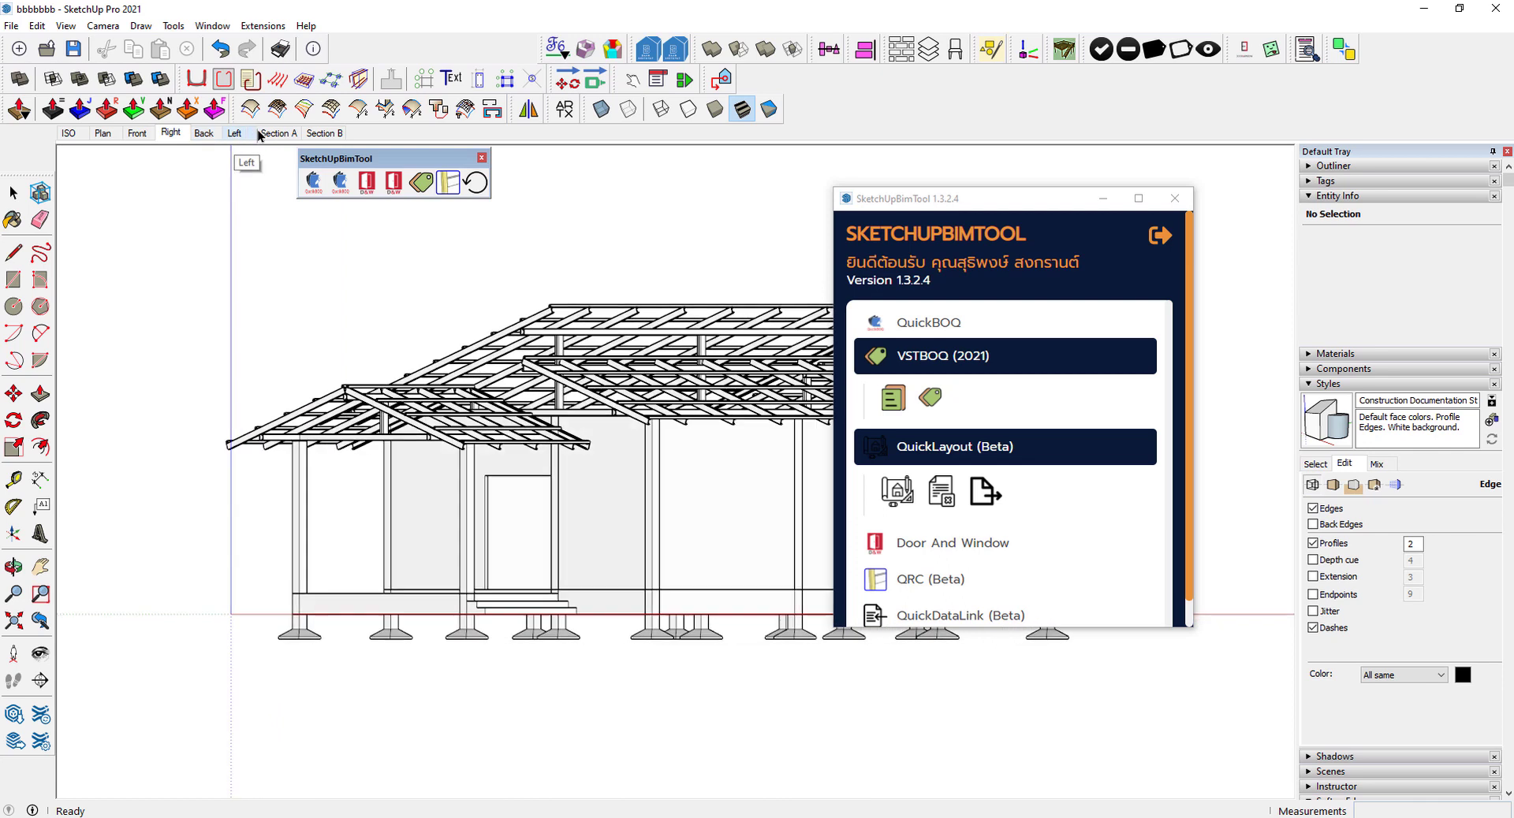
click(272, 136)
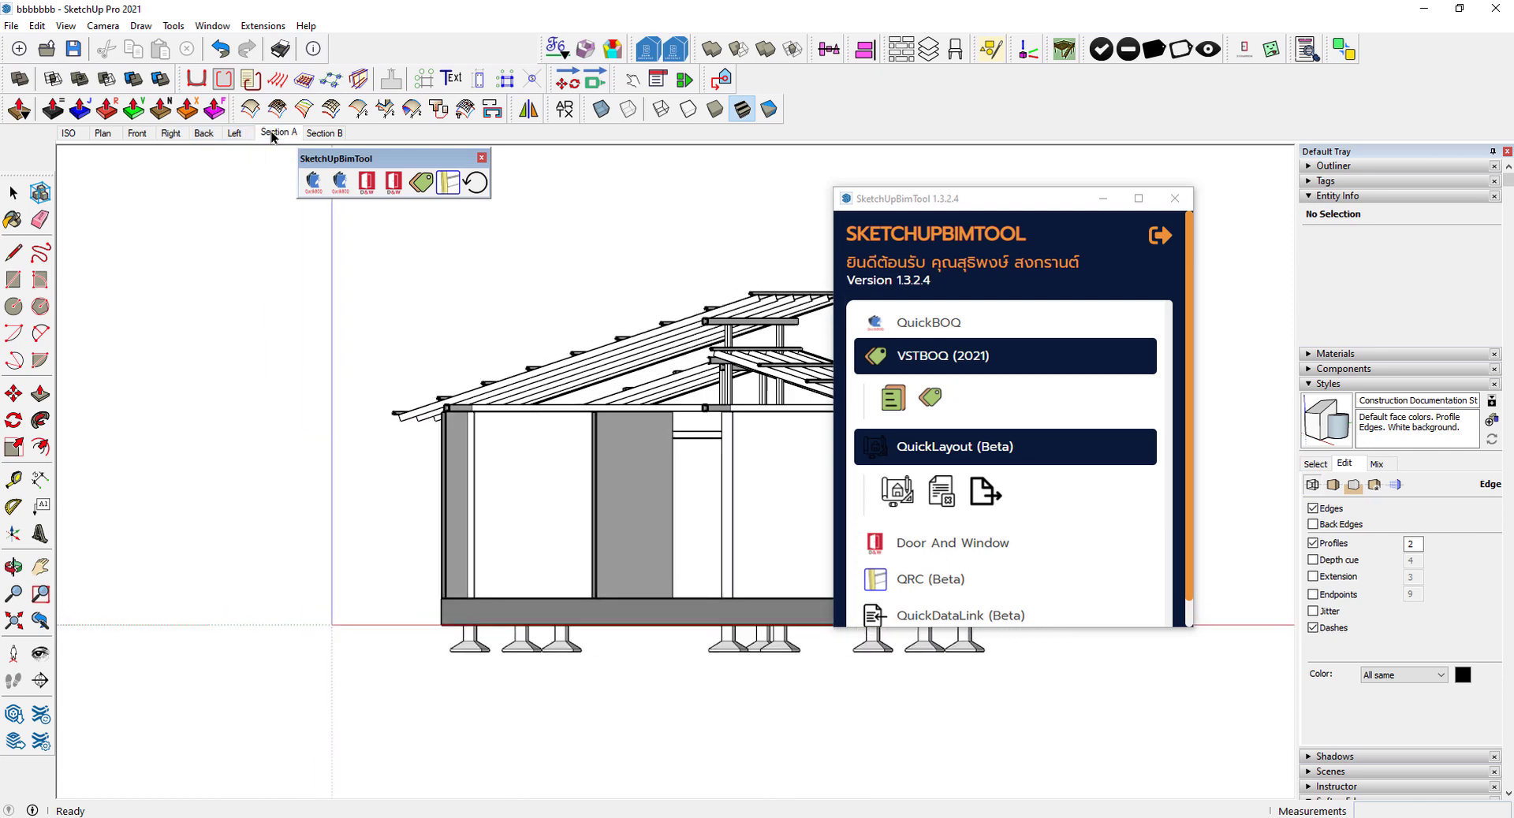
click(325, 134)
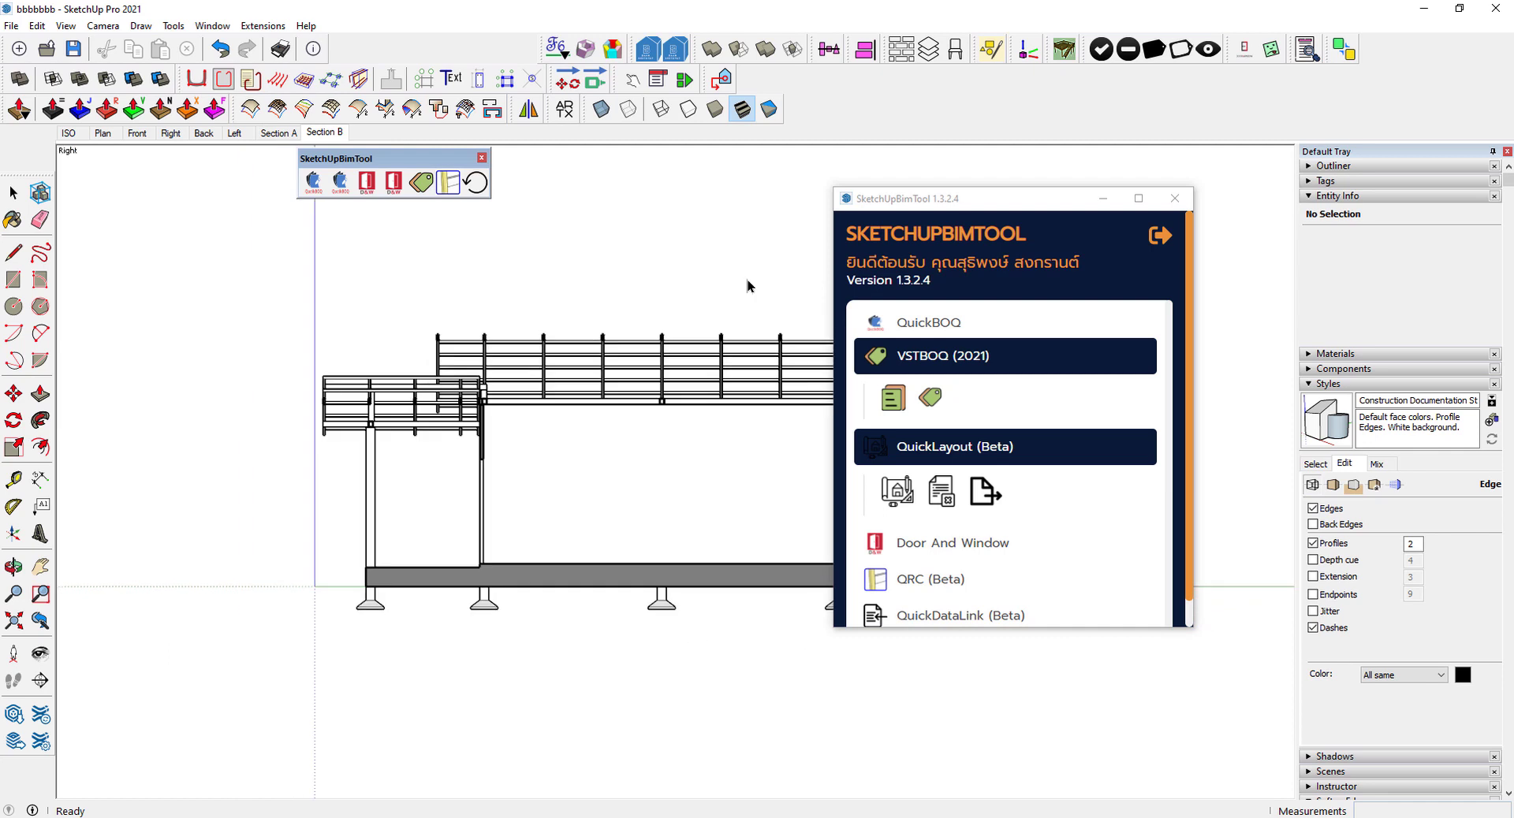
- Export the scenes to LayOut on A3 paper at 1:75 scale and save the new file
click(986, 495)
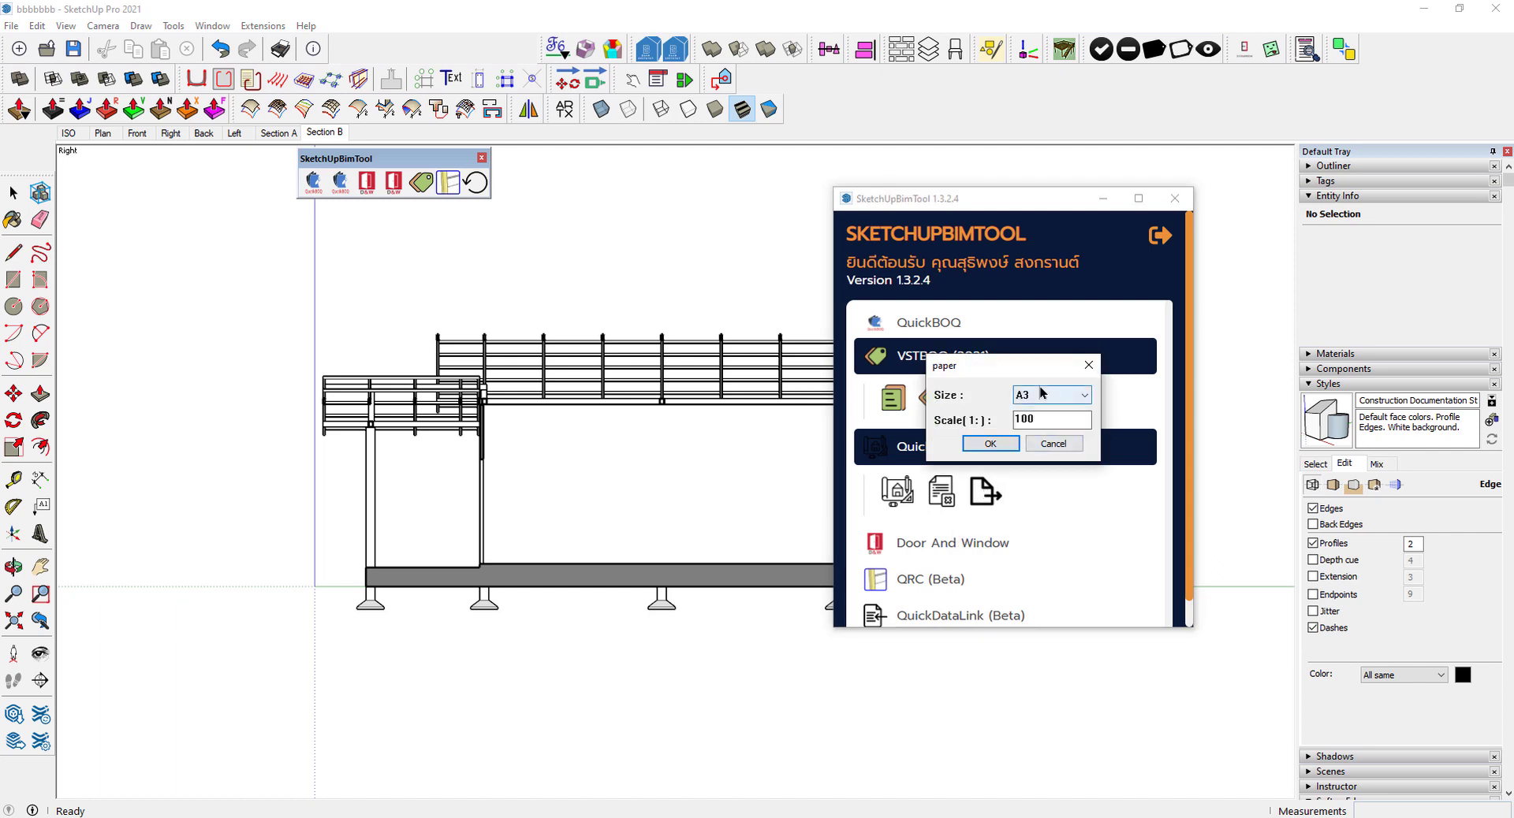
drag(1034, 418, 980, 421)
text(75)
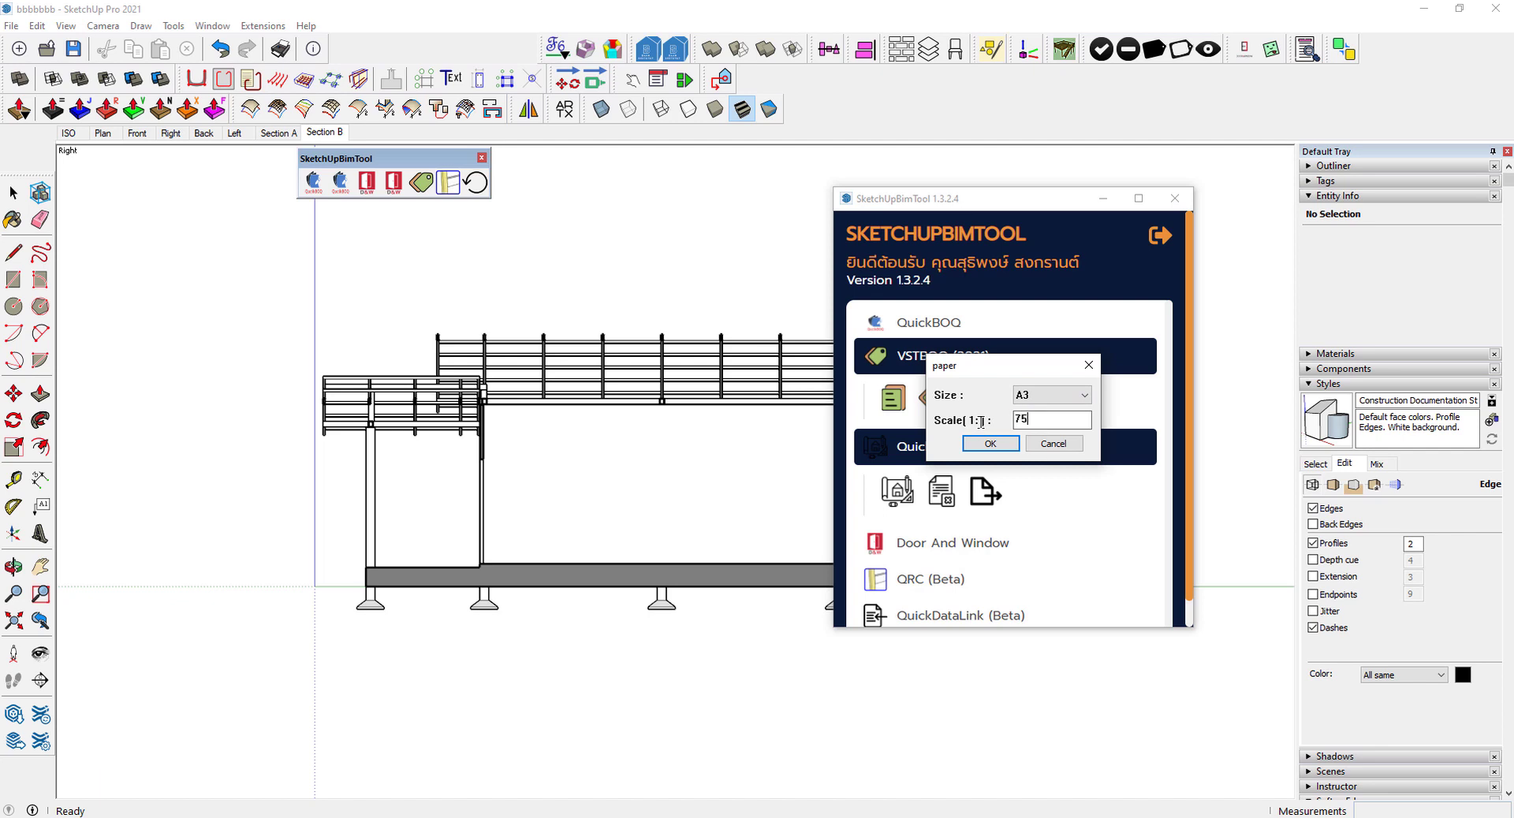
click(985, 443)
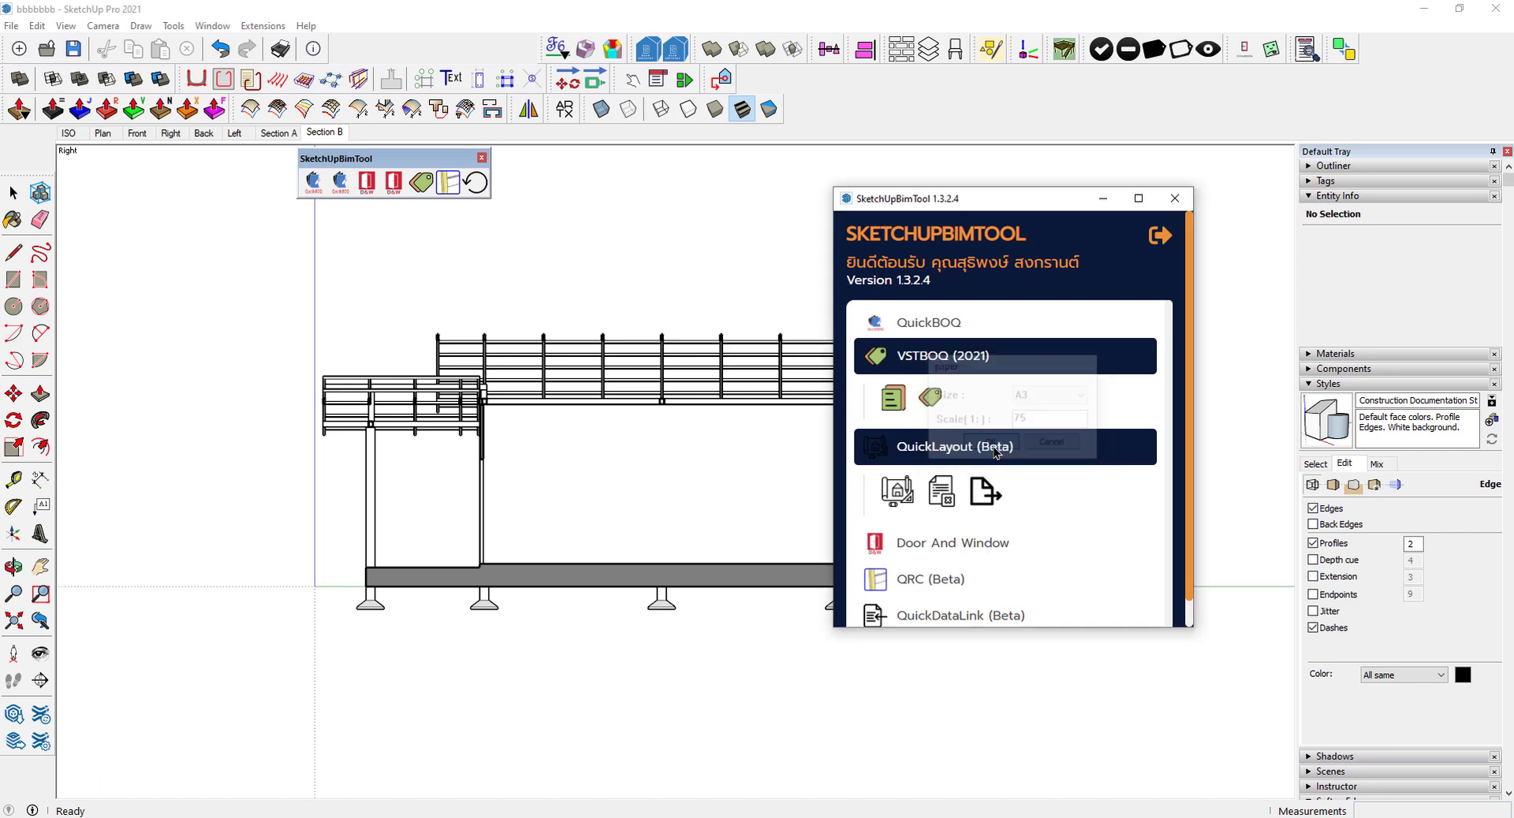
text(mmmbbbbbbbbbb)
key(Return)
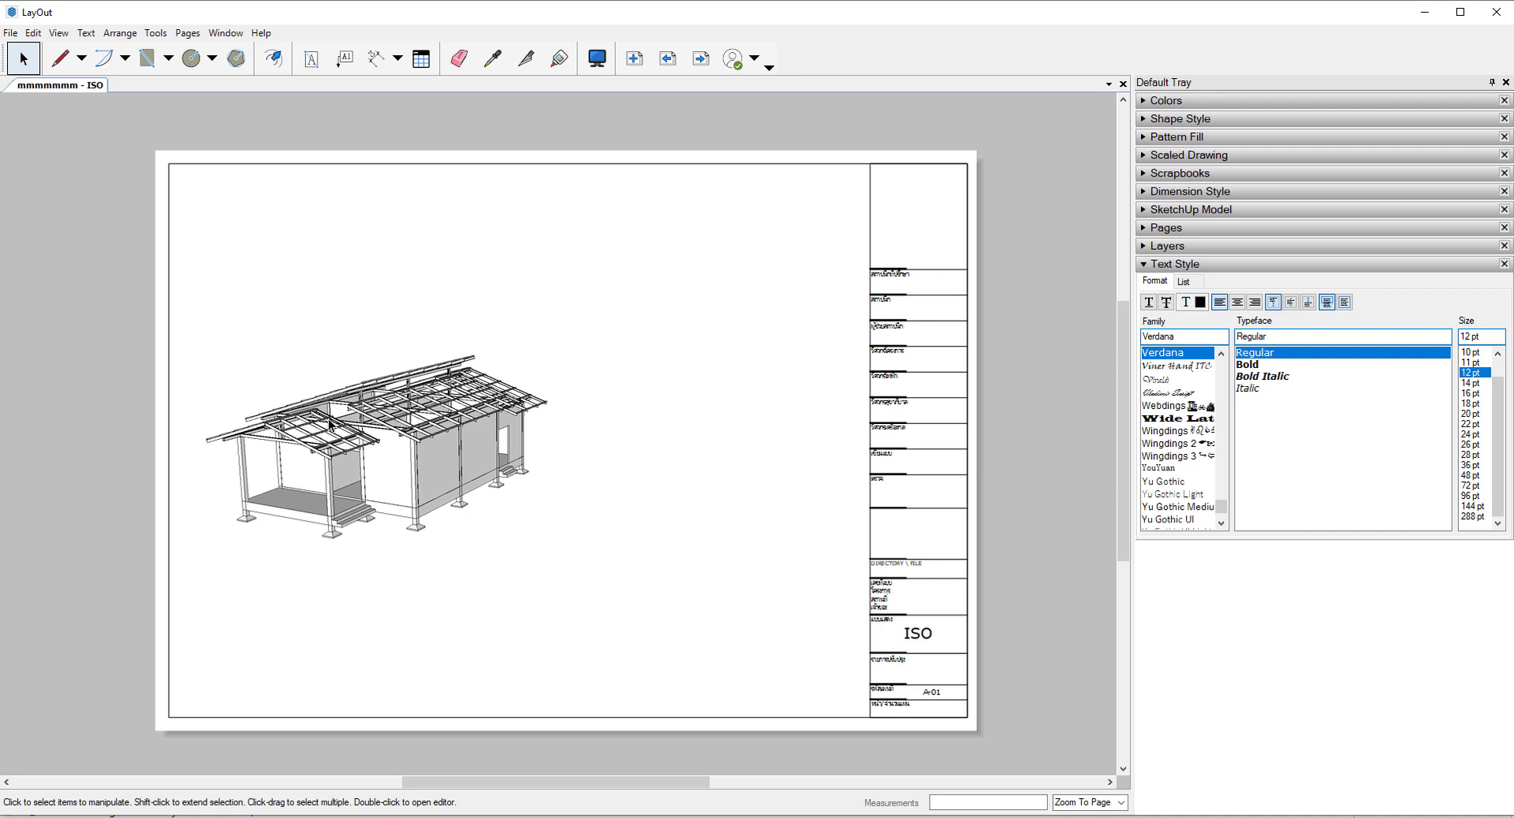
- Orbit and zoom the house inside the ISO viewport, then exit the model edit
click(370, 447)
double_click(383, 472)
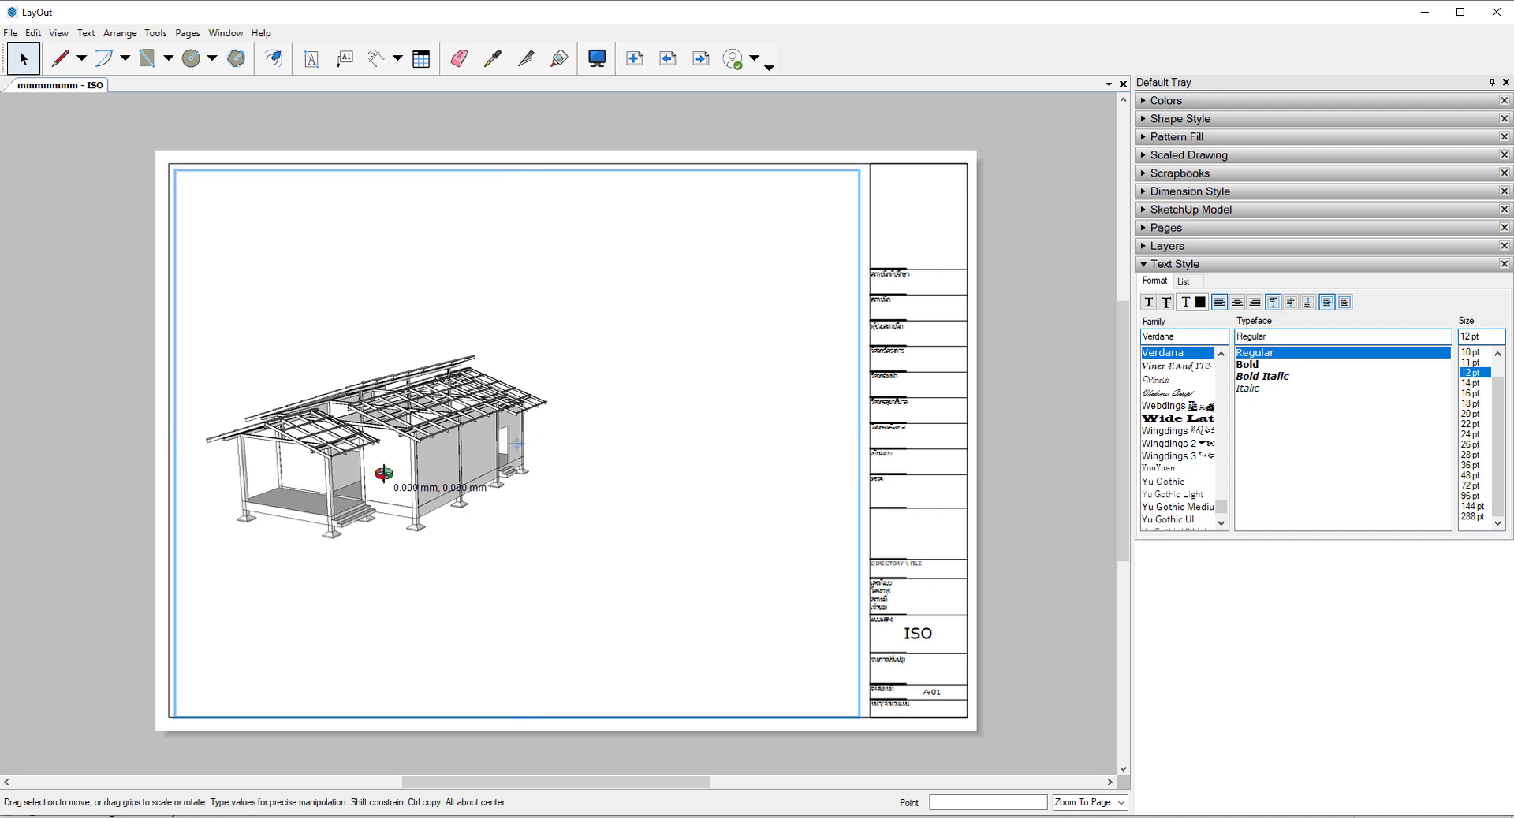
drag(625, 439, 461, 451)
scroll(441, 455, up, 3)
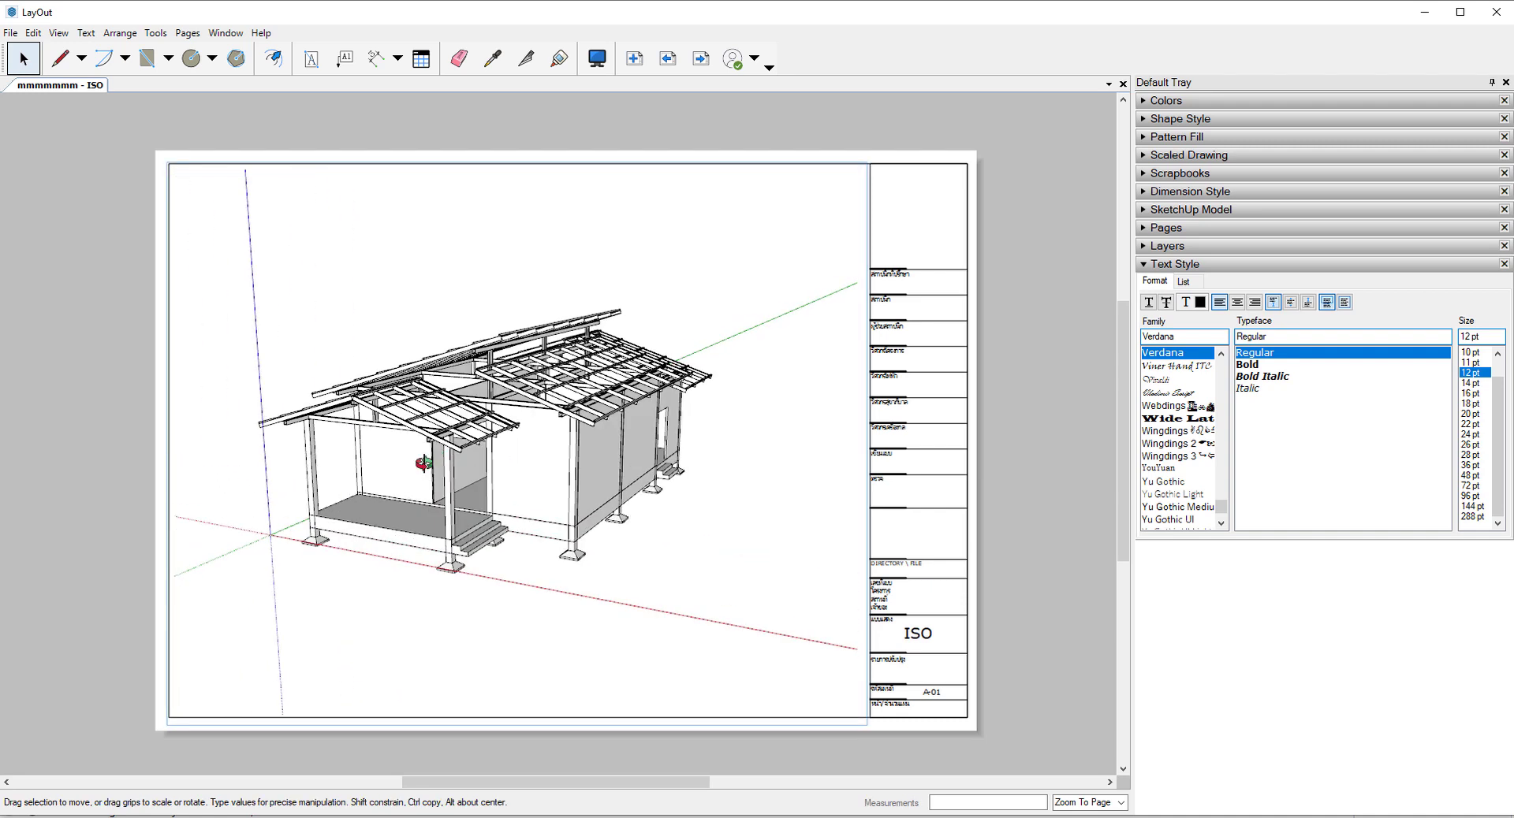
scroll(423, 464, up, 2)
key(Escape)
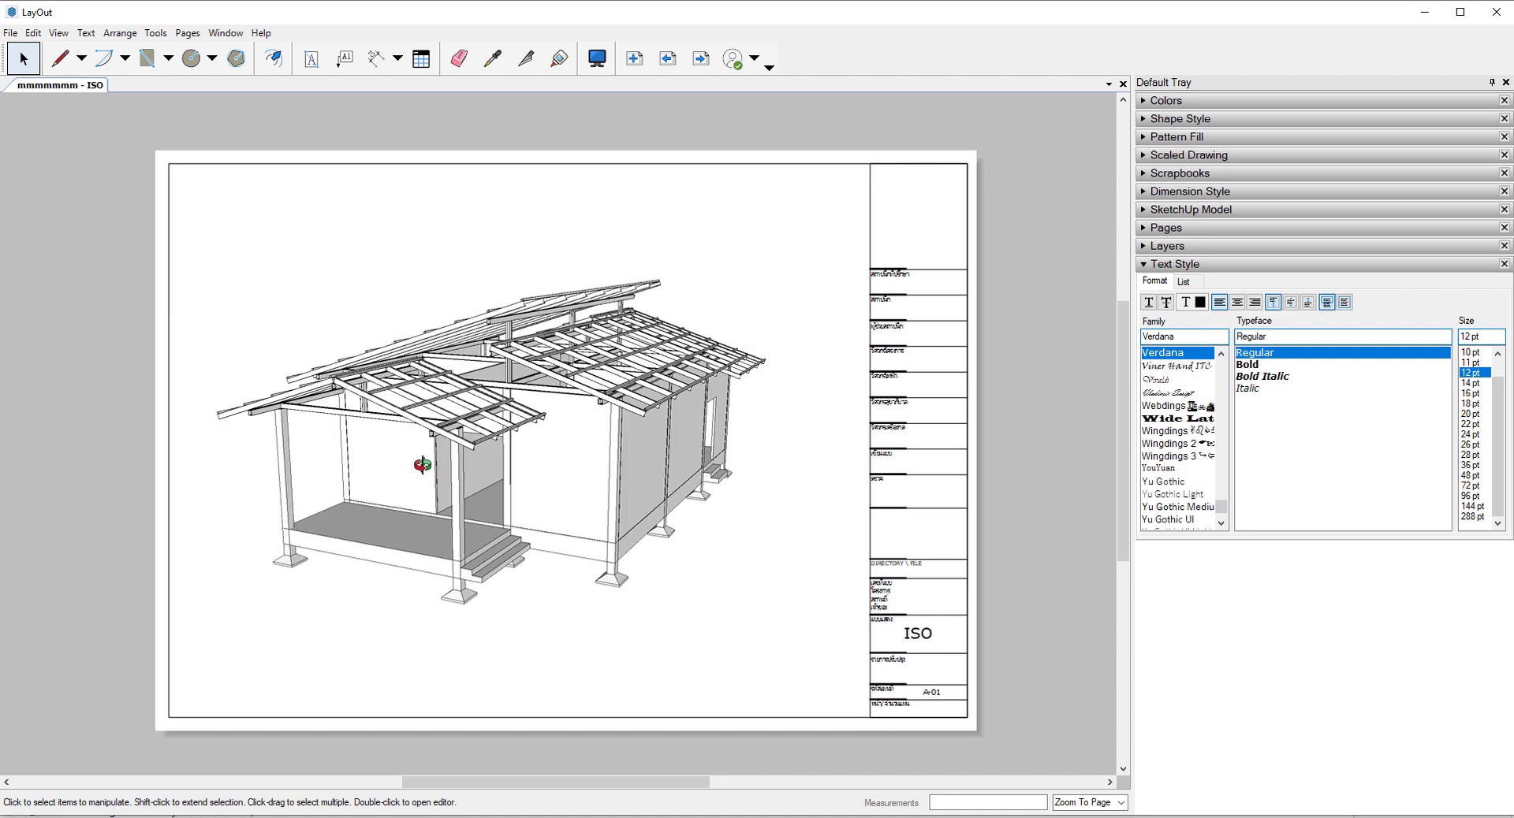
- Open the Pages list, inspect the COVER sheet index table, then go to the ISO page
click(1160, 229)
click(1204, 314)
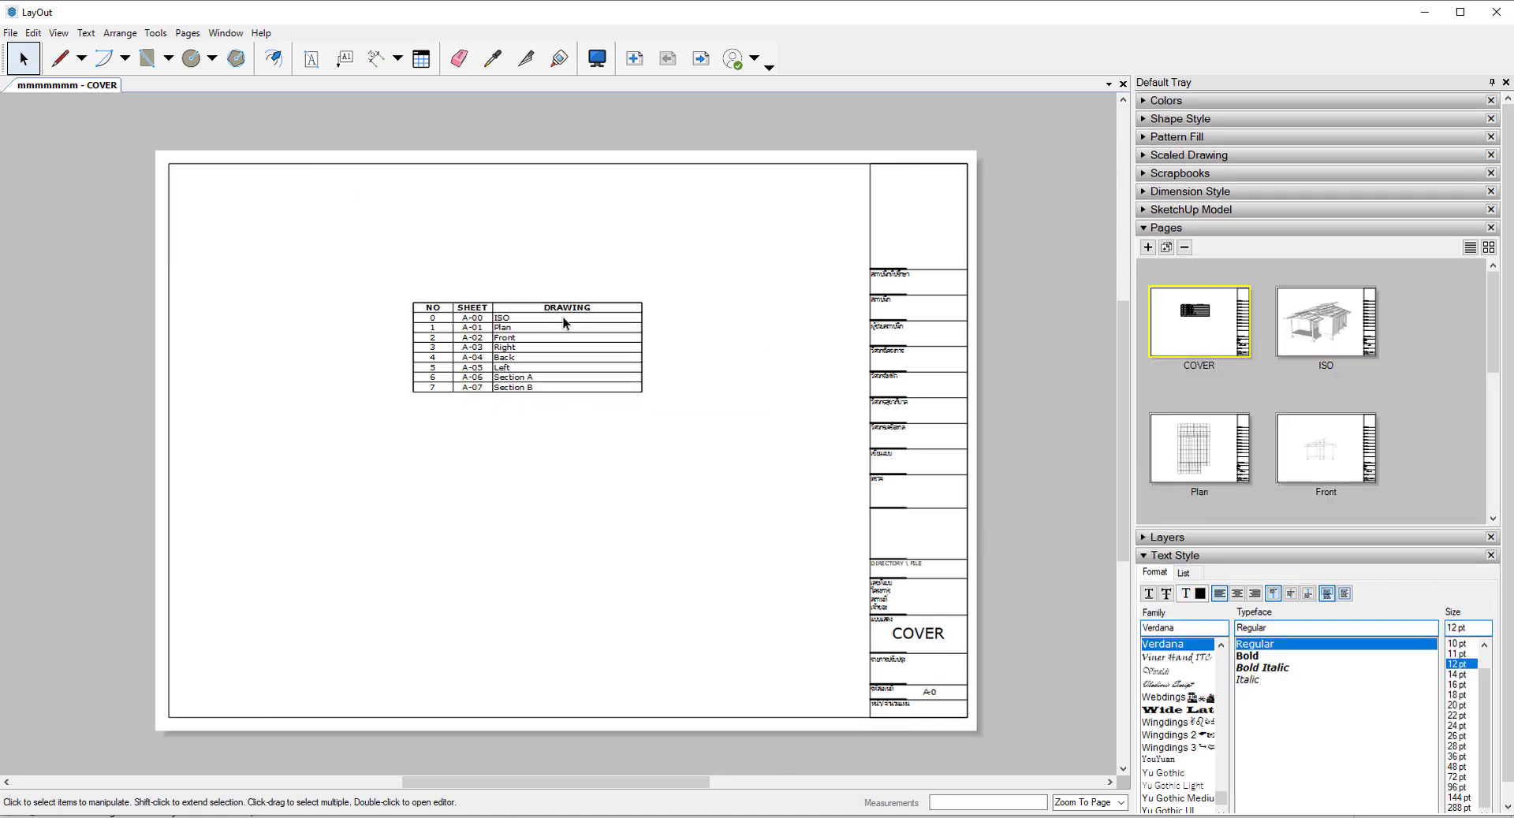
scroll(542, 347, up, 1)
click(525, 372)
scroll(525, 372, up, 2)
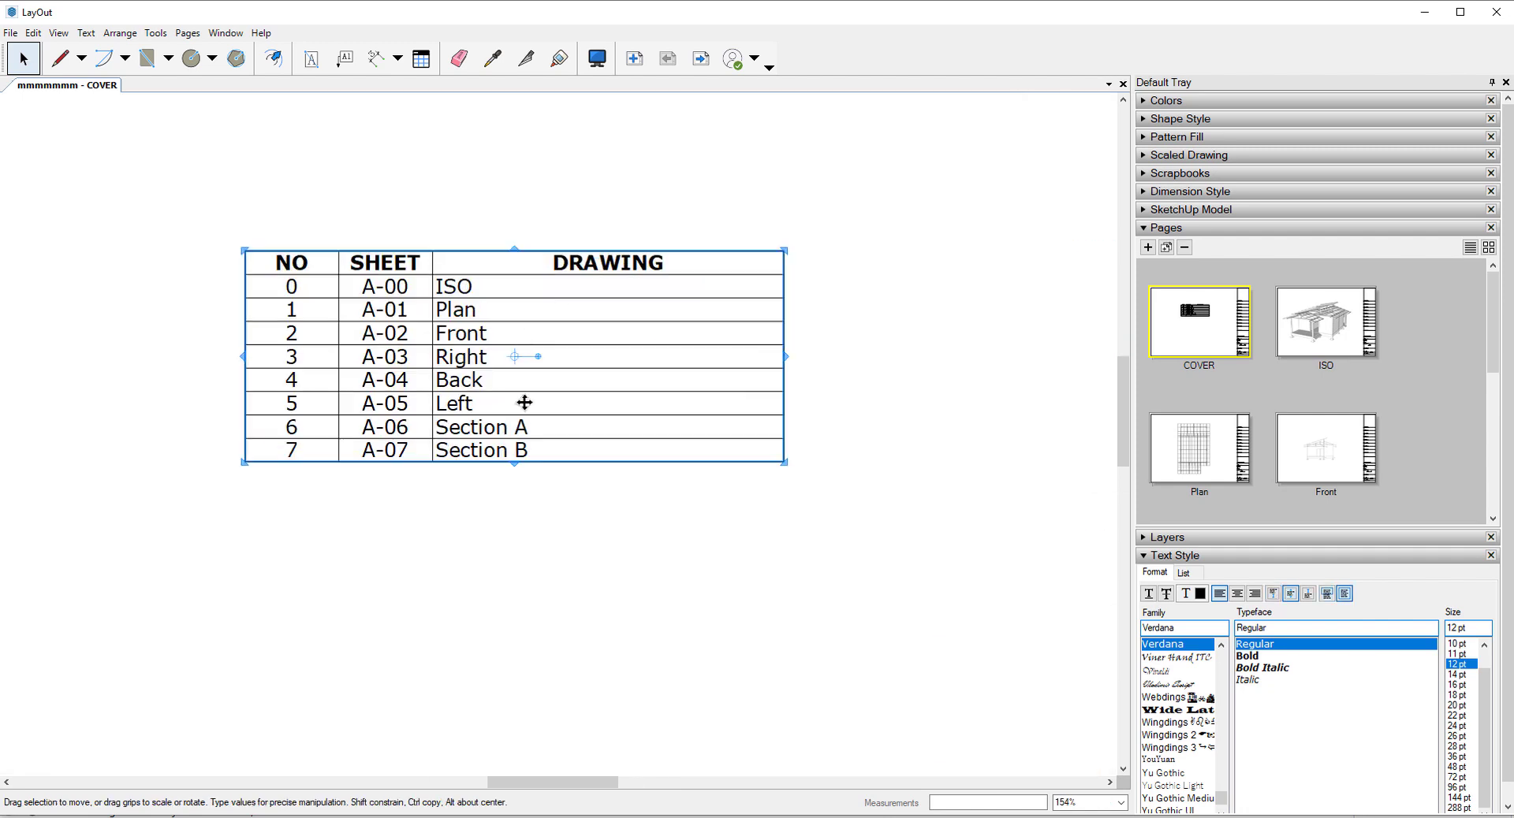
scroll(455, 390, down, 3)
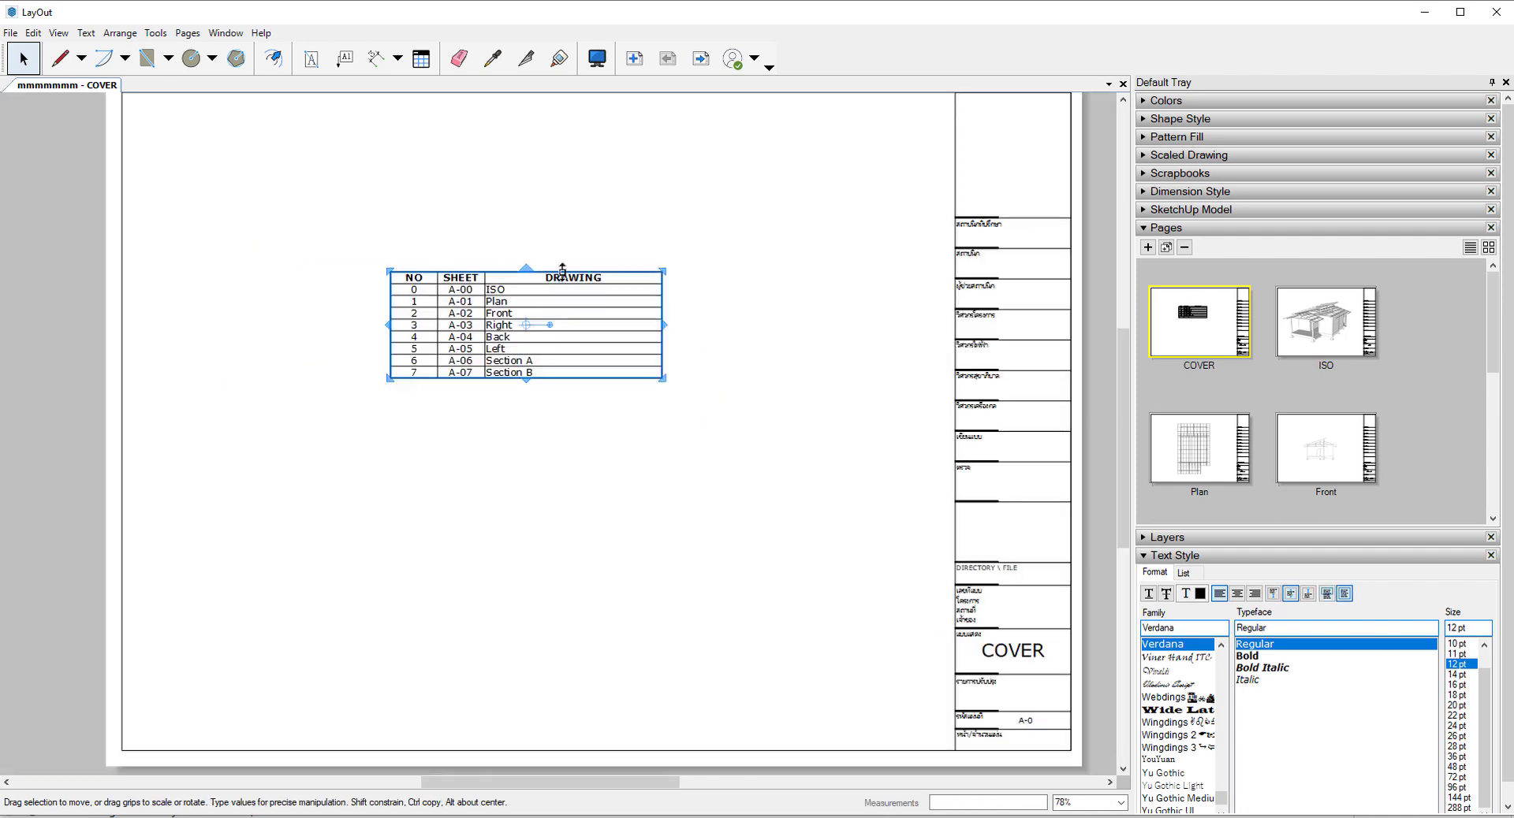
scroll(541, 328, up, 2)
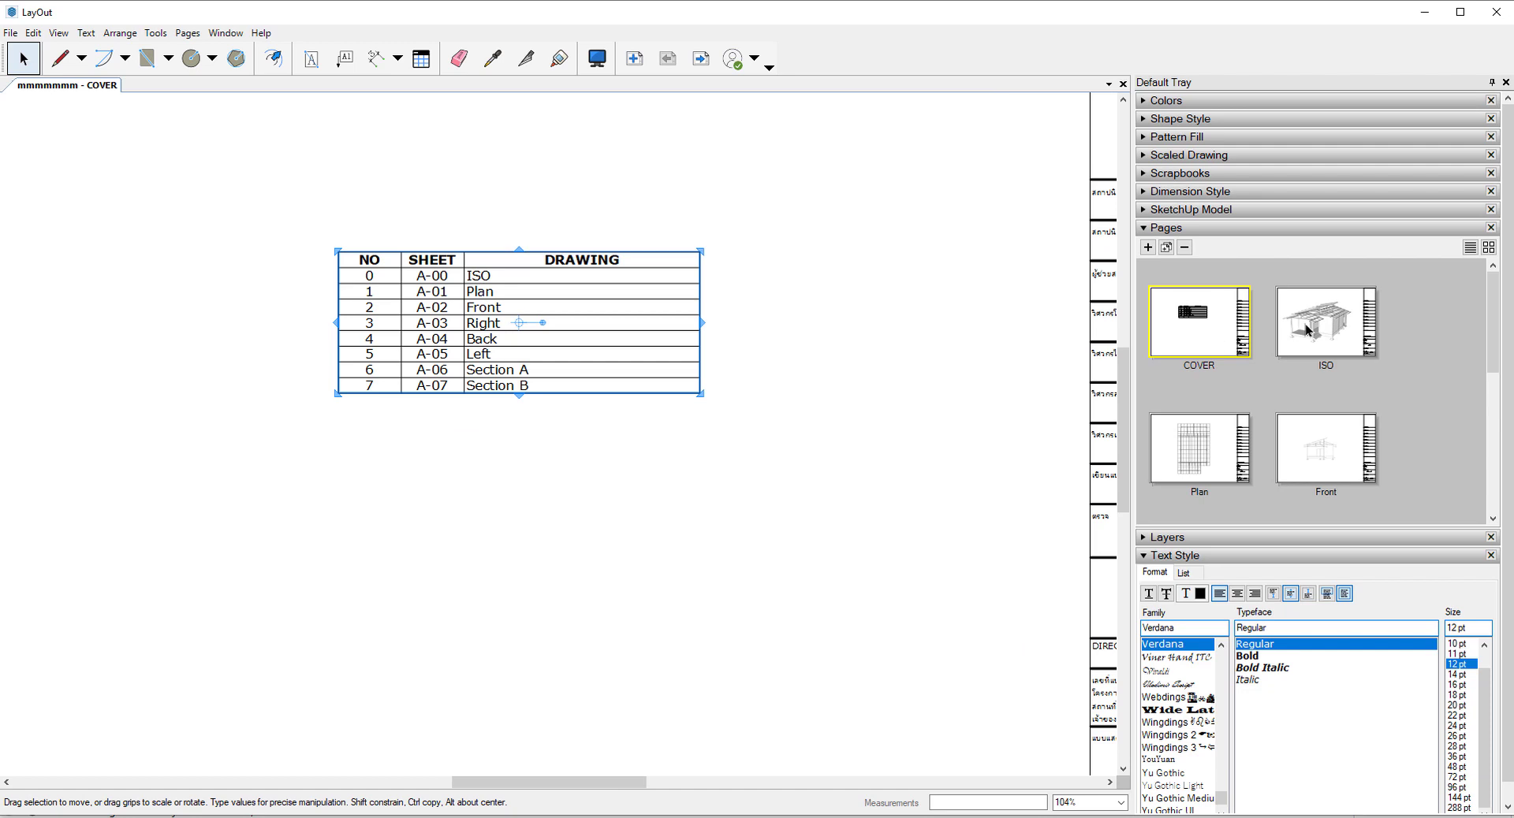
click(1304, 329)
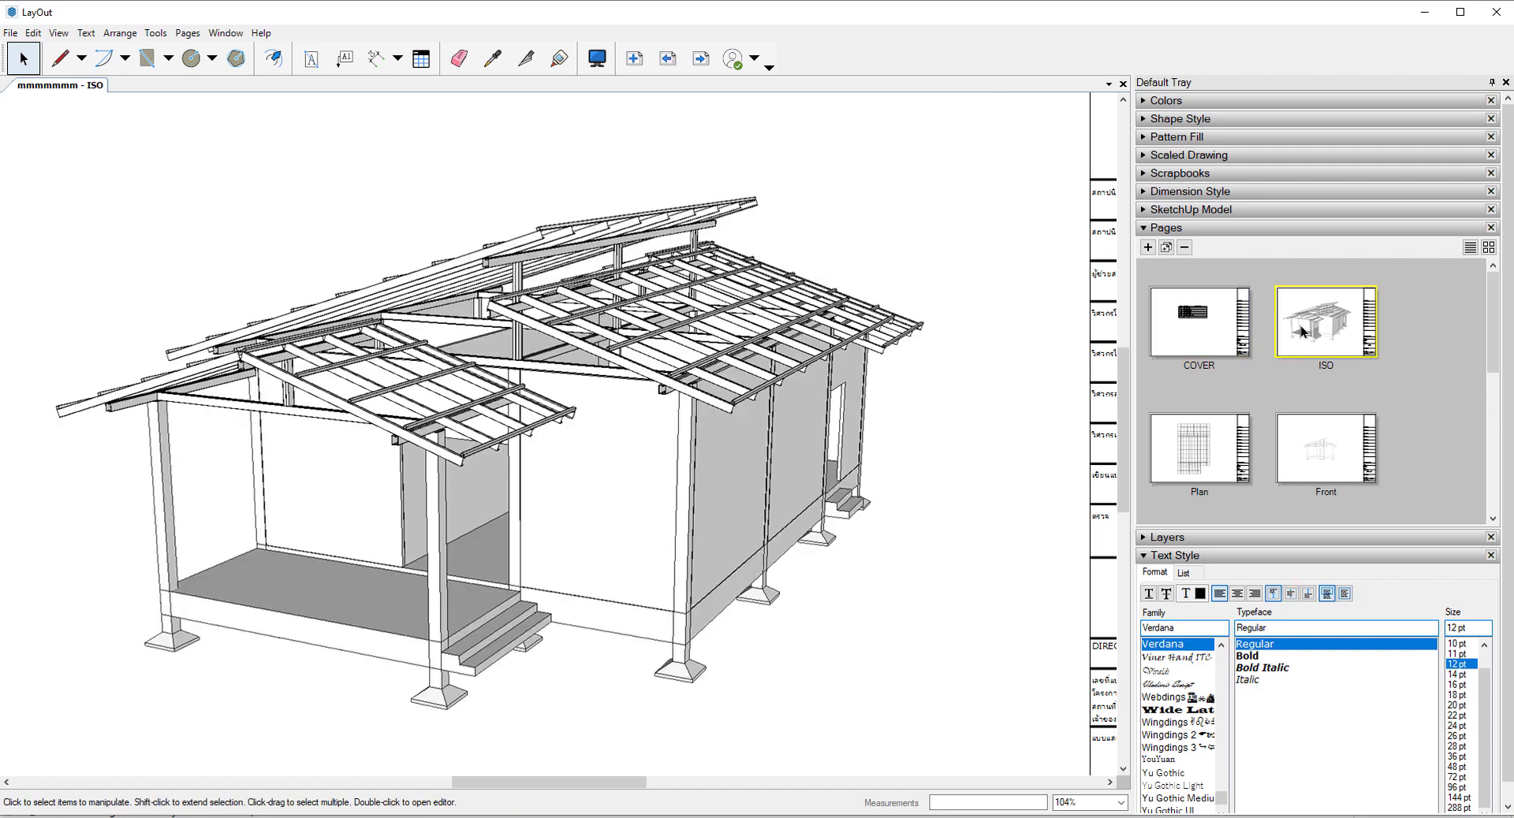
- Pick an action from the ISO viewport's context menu, then move to the Plan page
right_click(666, 384)
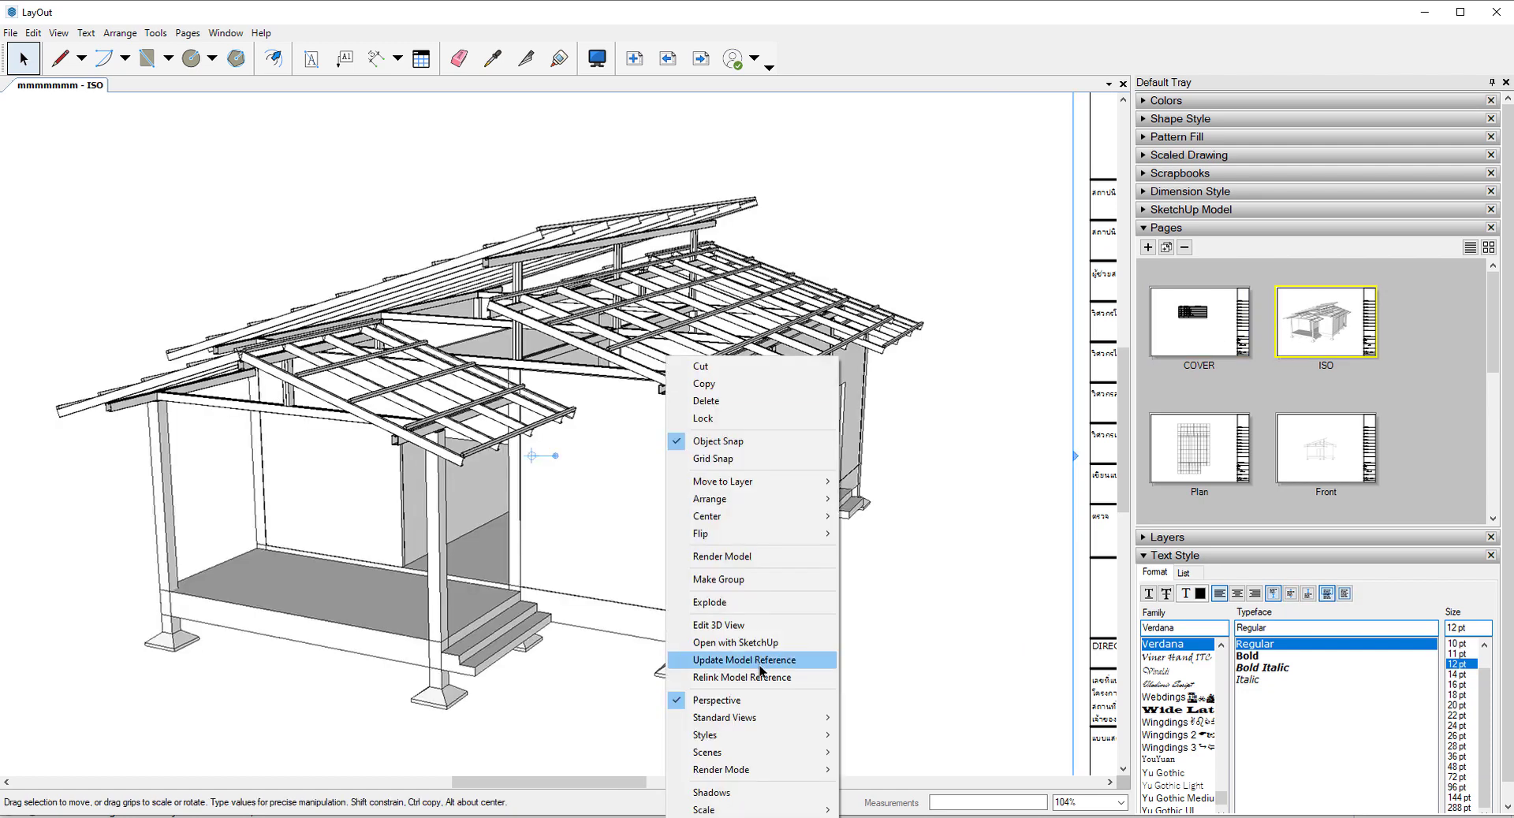
mouse_move(725, 718)
click(861, 723)
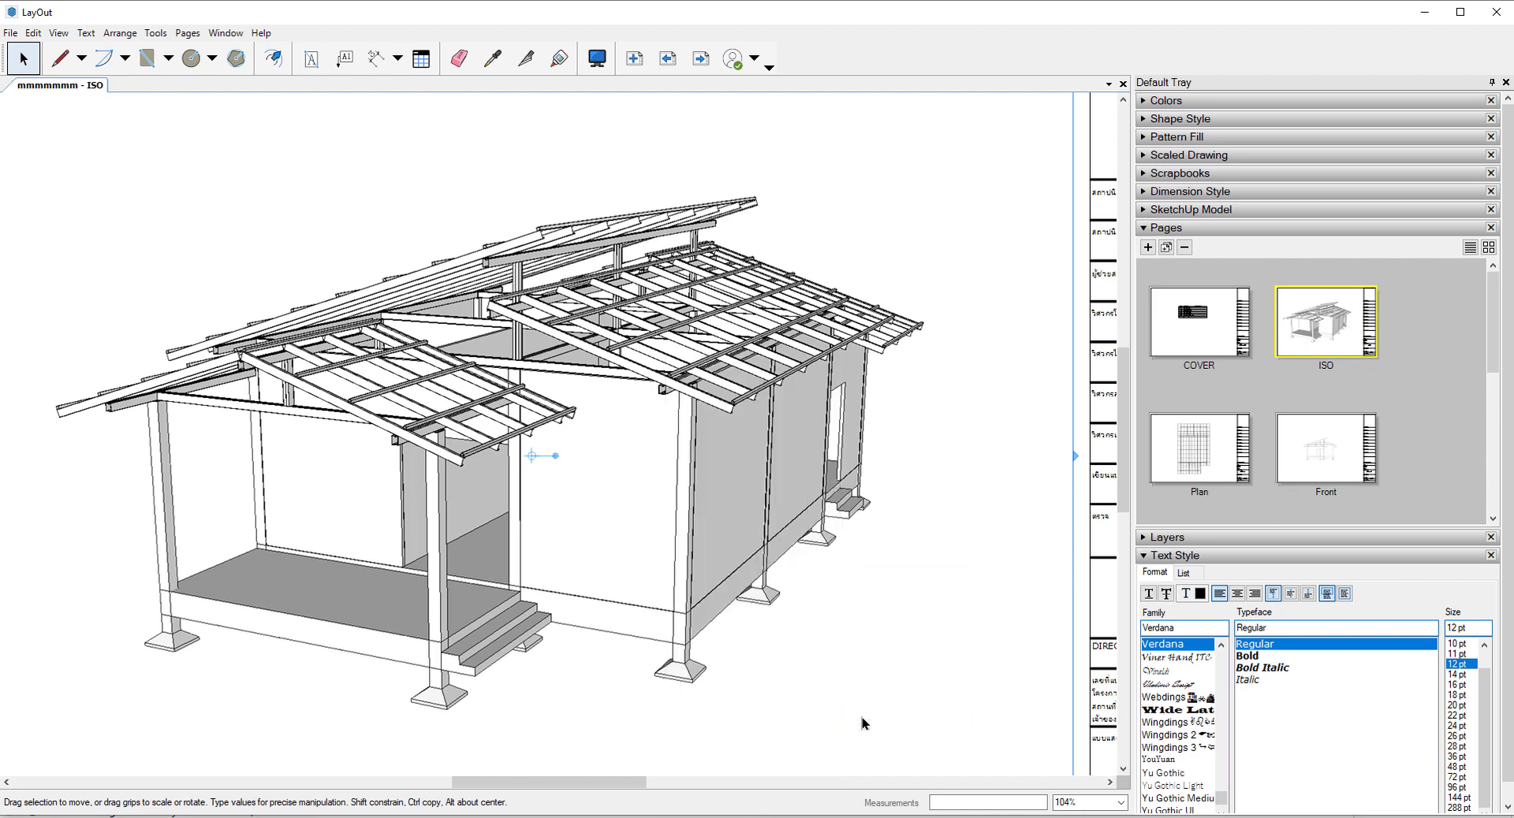
scroll(767, 426, down, 2)
scroll(767, 426, down, 1)
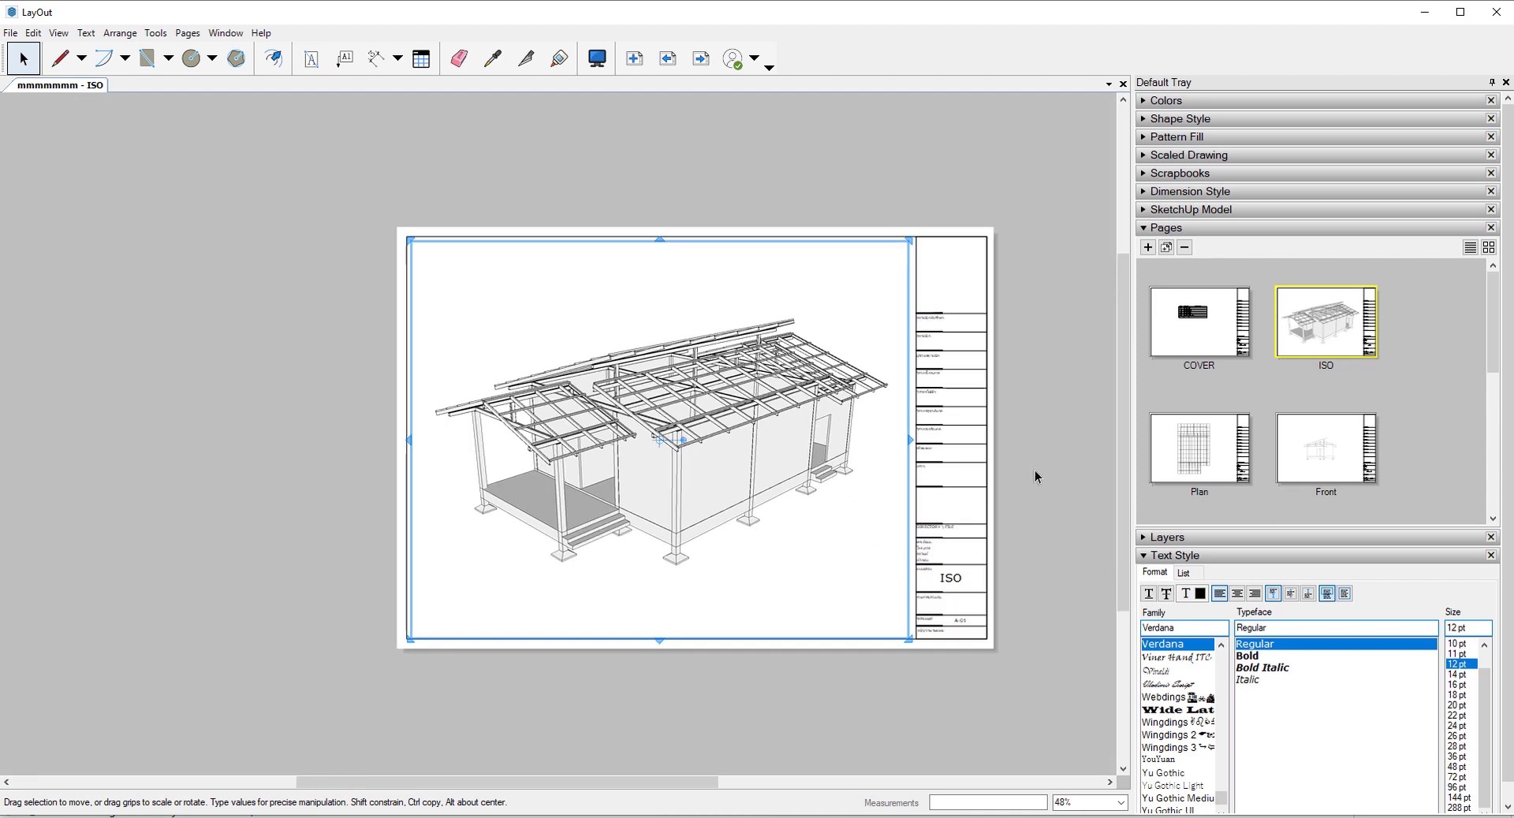
click(1206, 454)
scroll(1348, 442, down, 1)
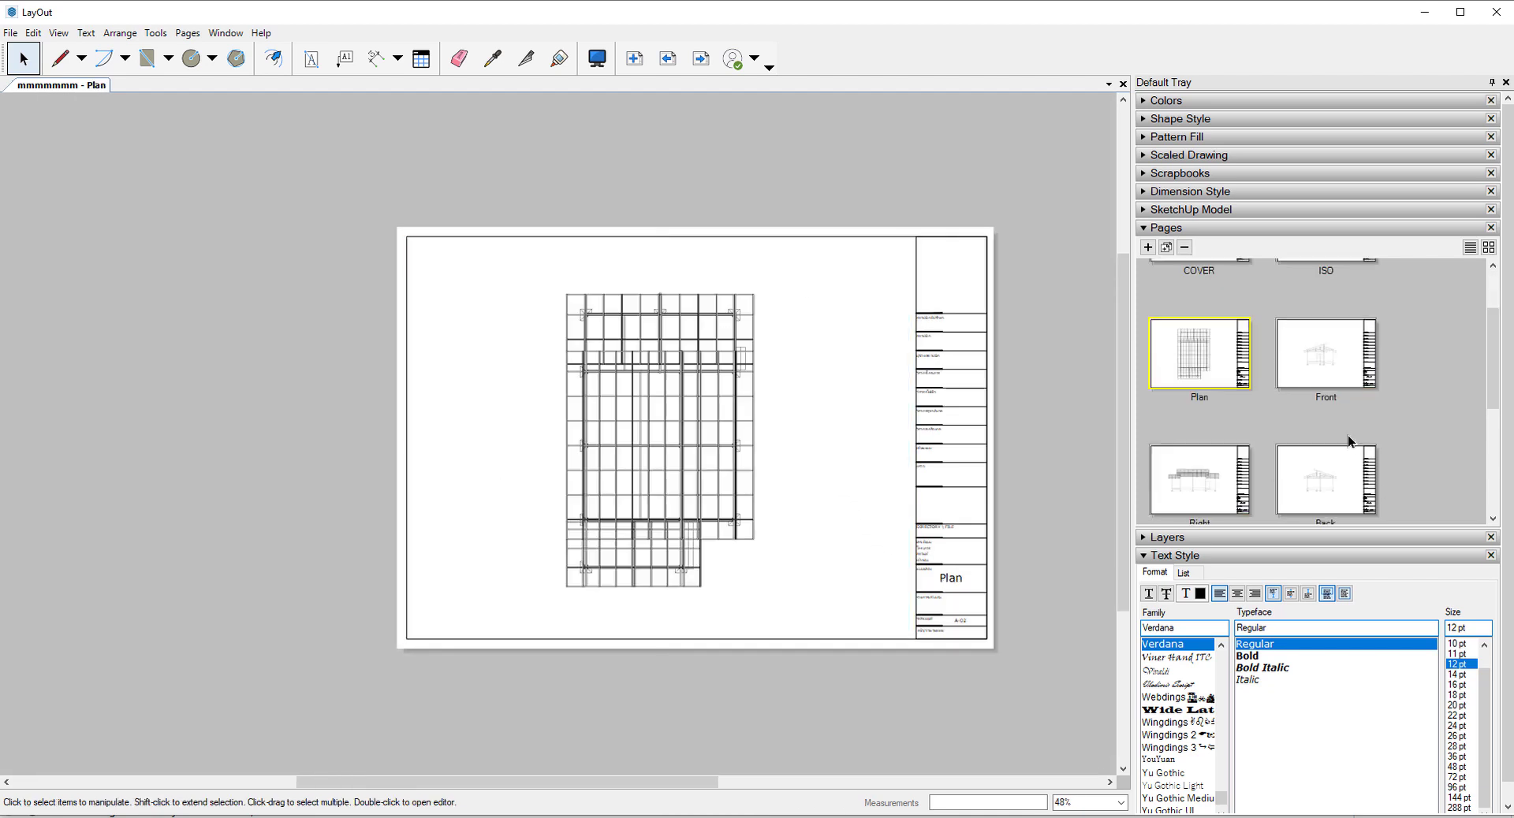
scroll(1348, 439, up, 1)
scroll(1347, 430, up, 1)
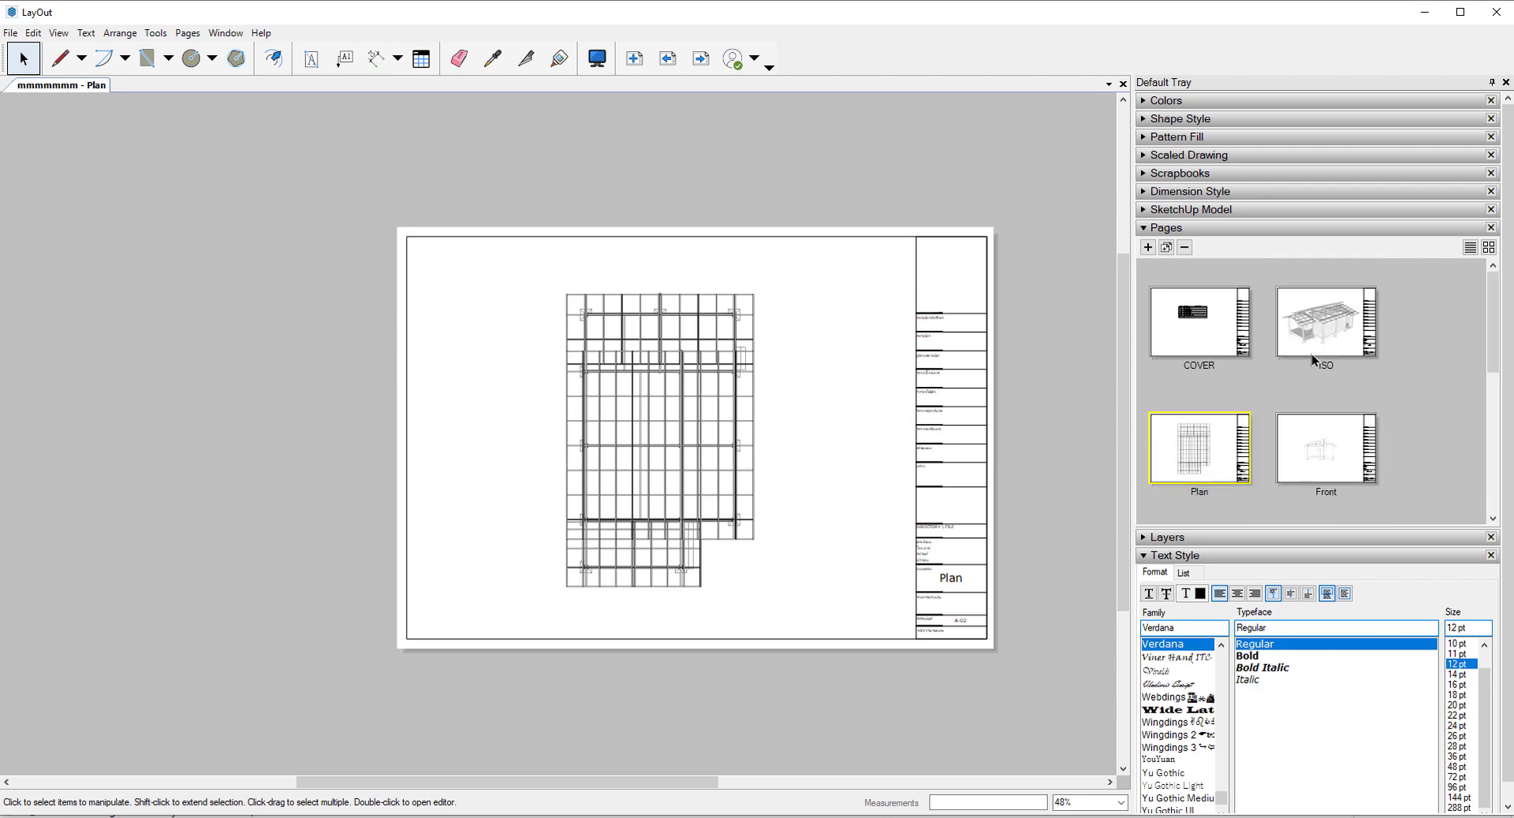
scroll(1311, 355, down, 3)
- View the Left, Section A, Section B, COVER and ISO pages in turn
click(1206, 330)
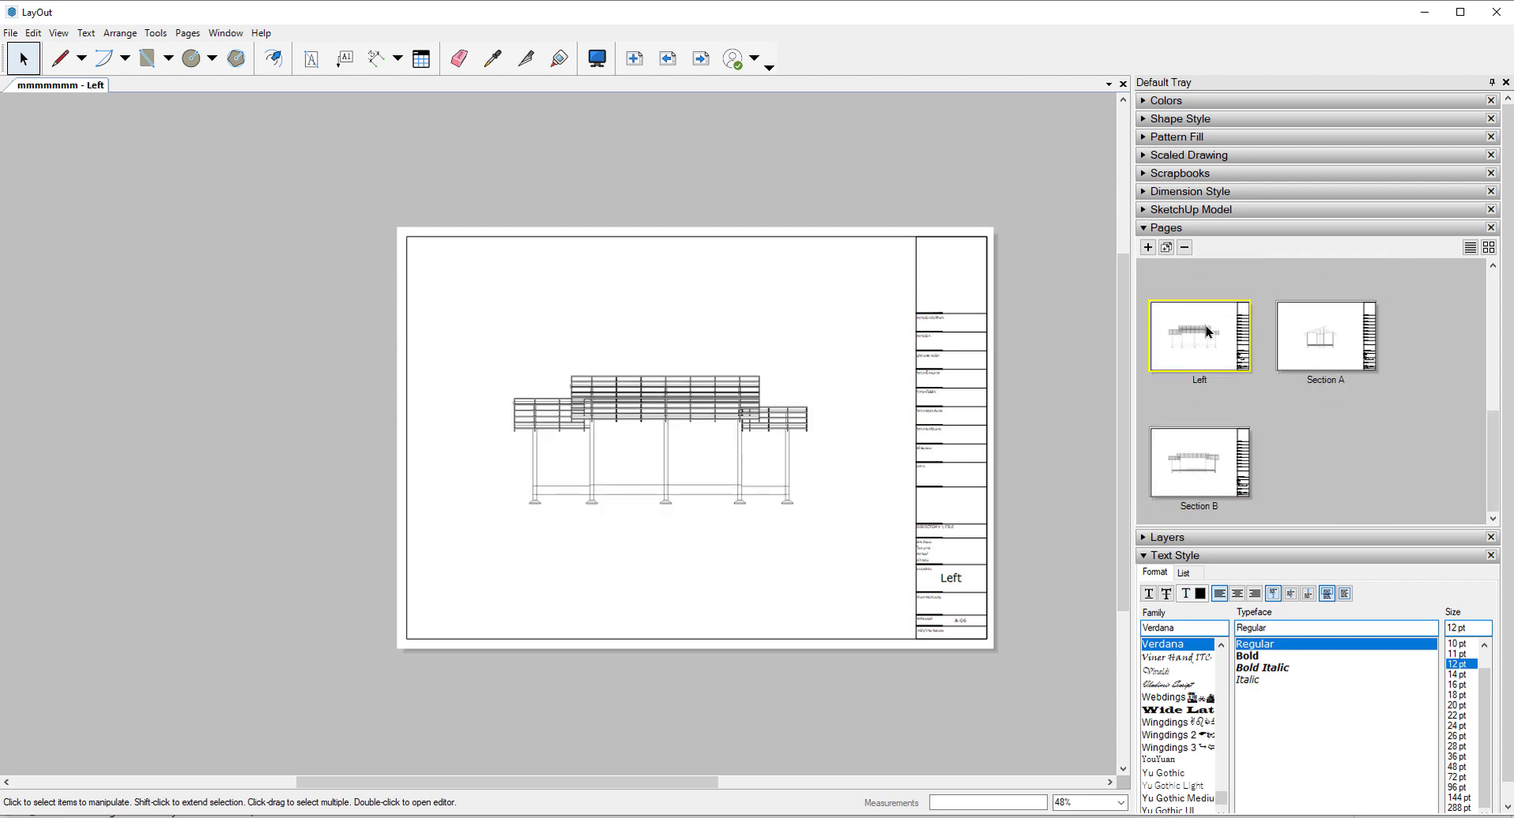
click(1334, 335)
click(1185, 449)
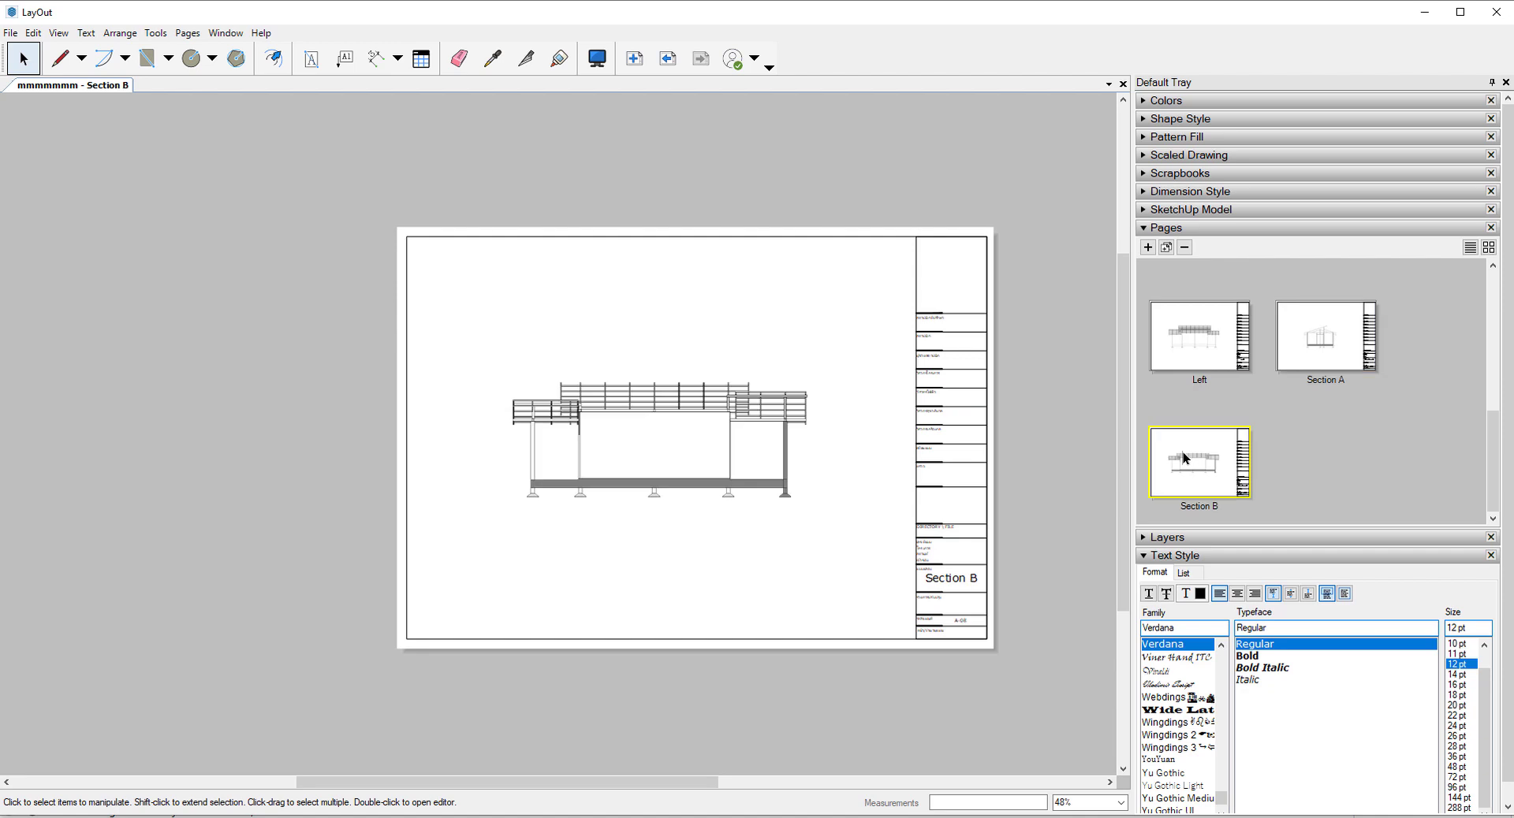
scroll(1183, 454, up, 3)
click(1213, 320)
click(1308, 332)
- View the Plan, Front, Right and Back pages, ending by selecting the Left elevation drawing
click(1189, 455)
click(1293, 446)
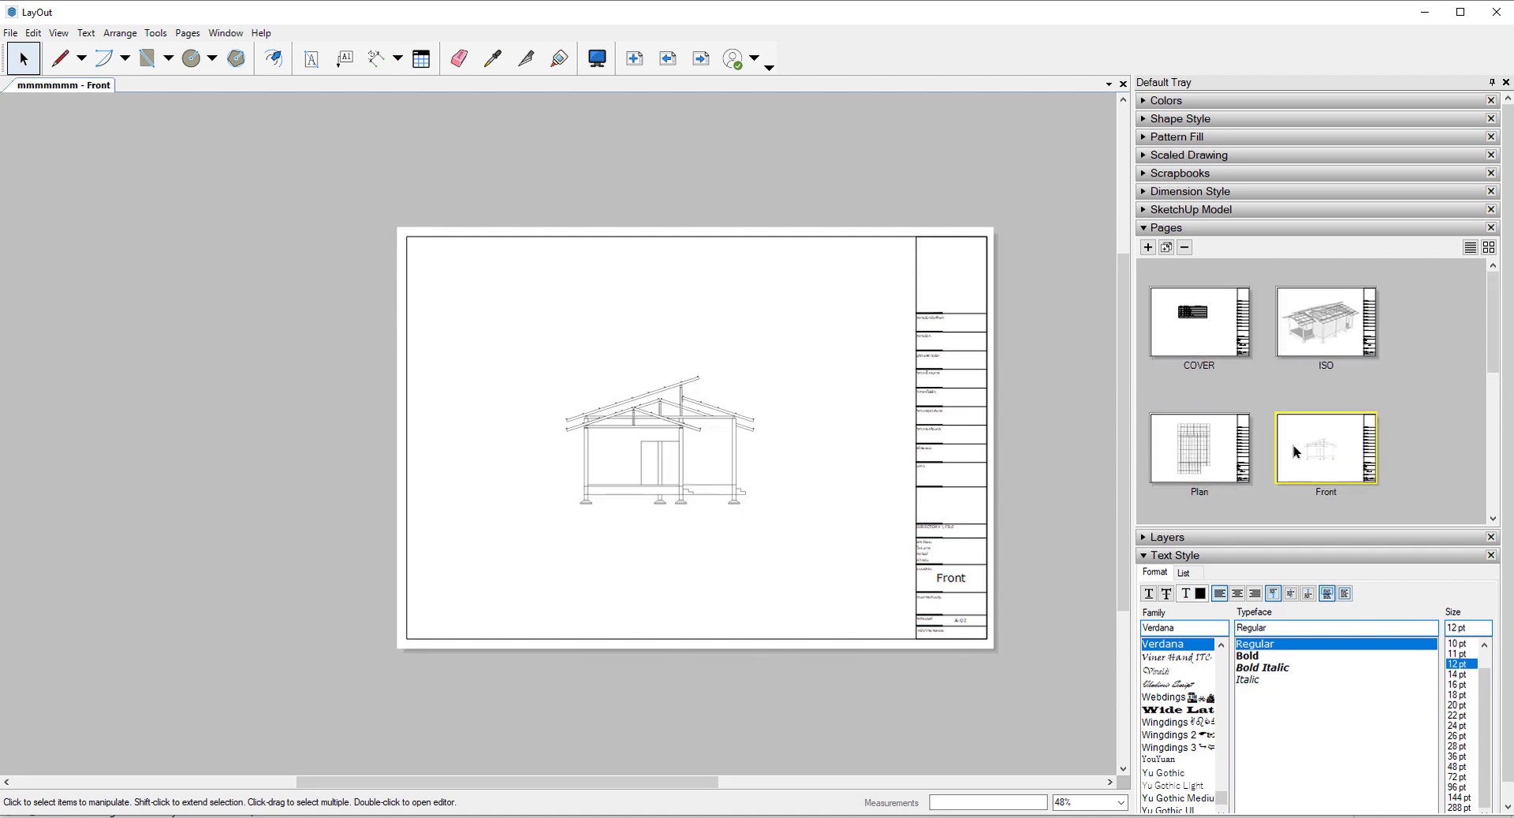
scroll(1293, 448, down, 3)
click(1206, 393)
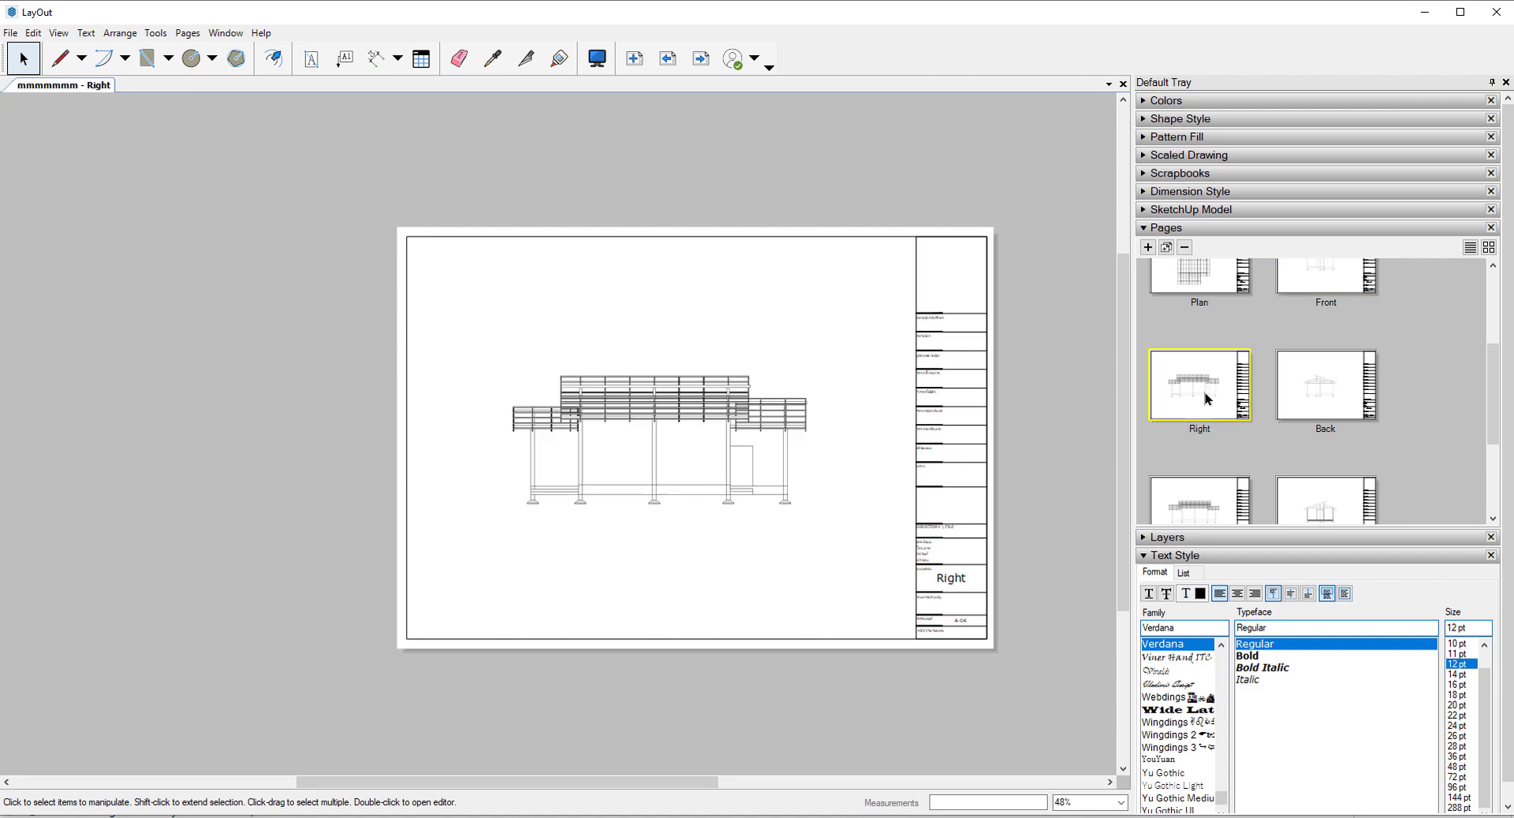
click(1308, 383)
click(1192, 497)
click(738, 440)
scroll(738, 439, up, 2)
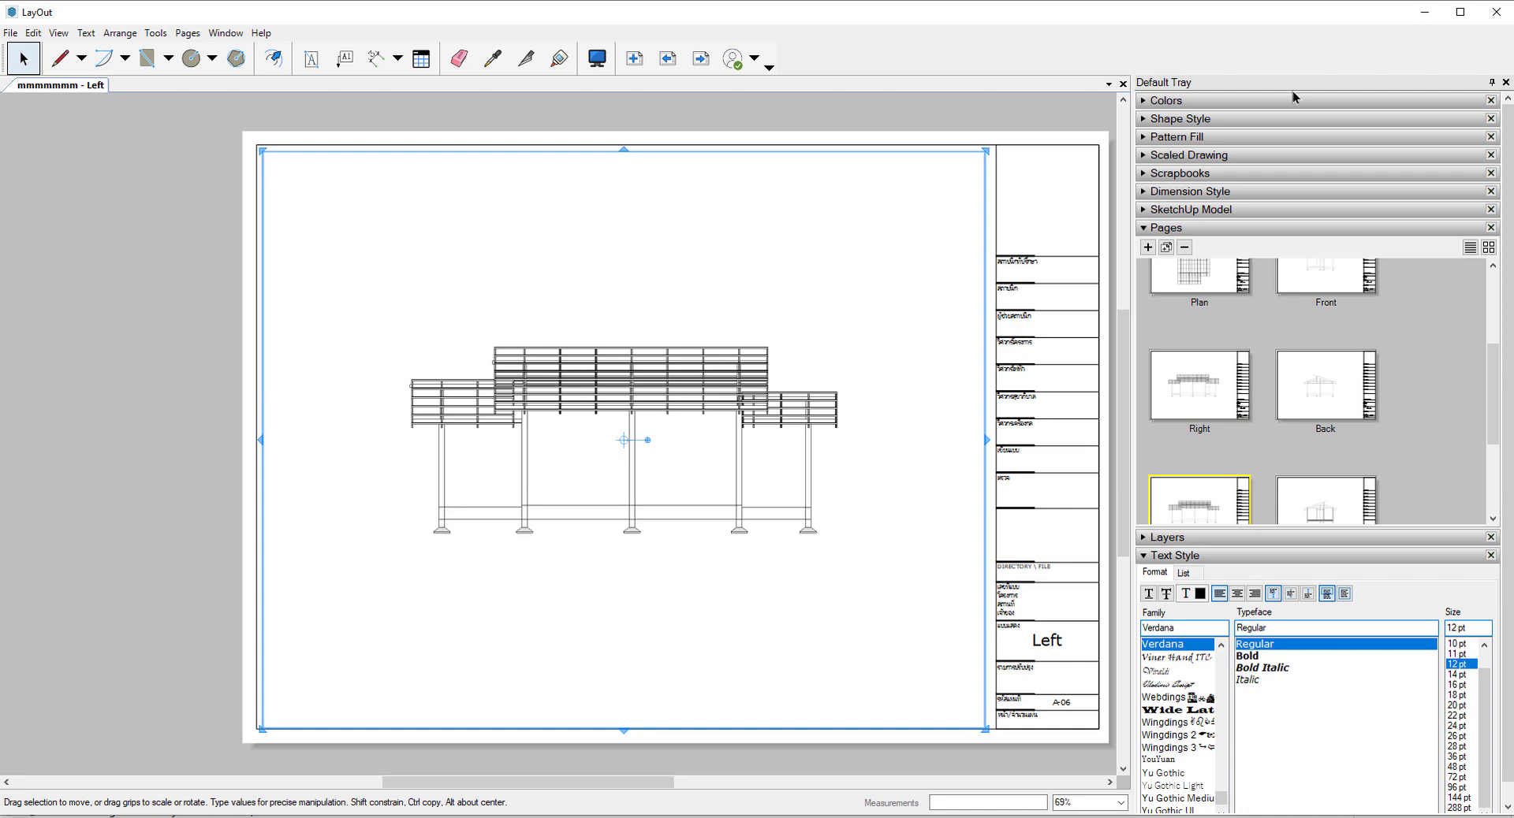
- Return to SketchUp, reopen and move the SketchUpBimTool window aside, and start a new model
click(1424, 11)
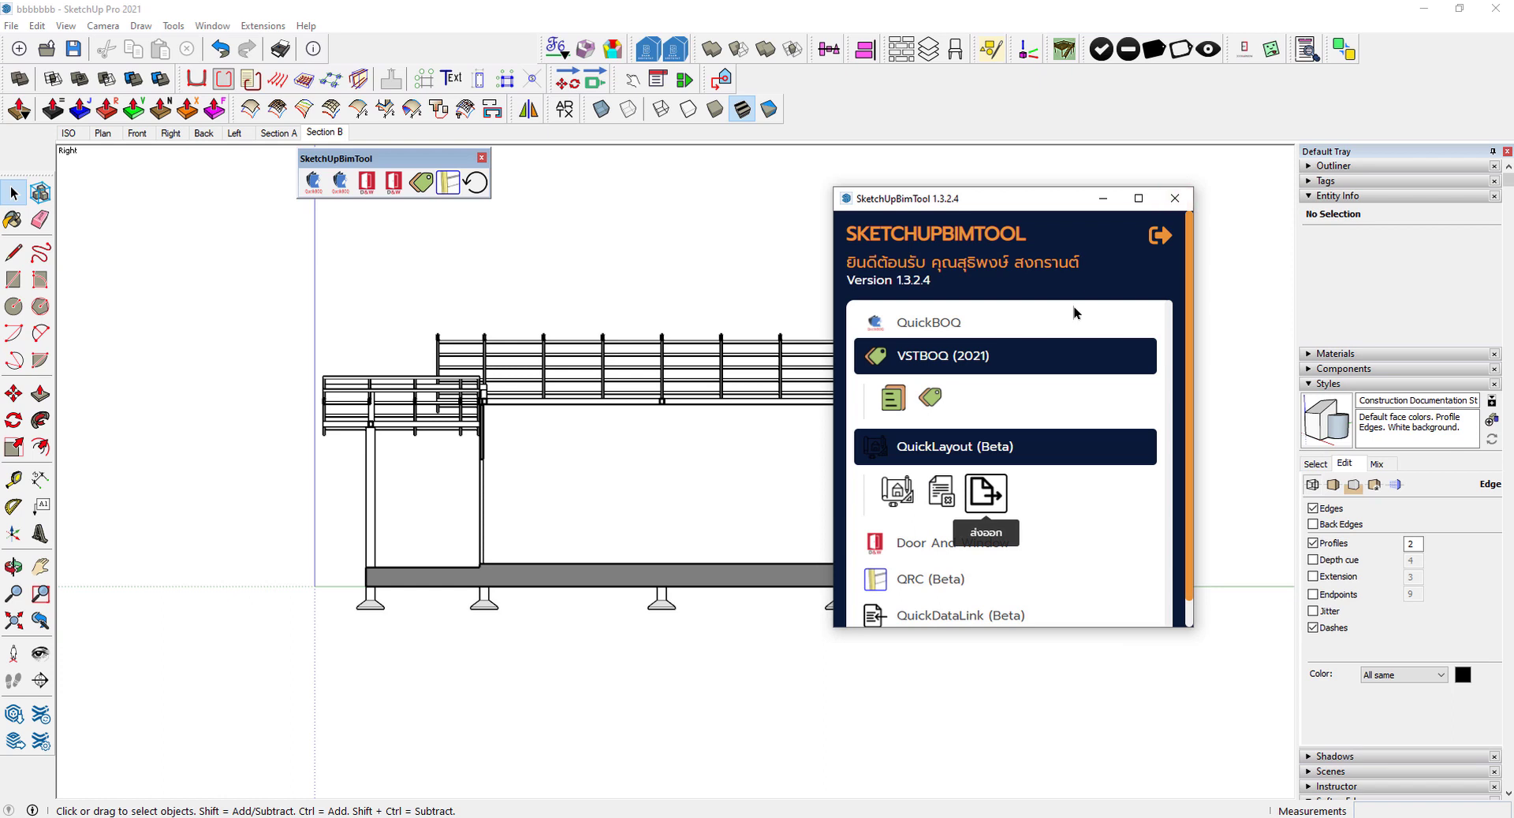
click(1174, 201)
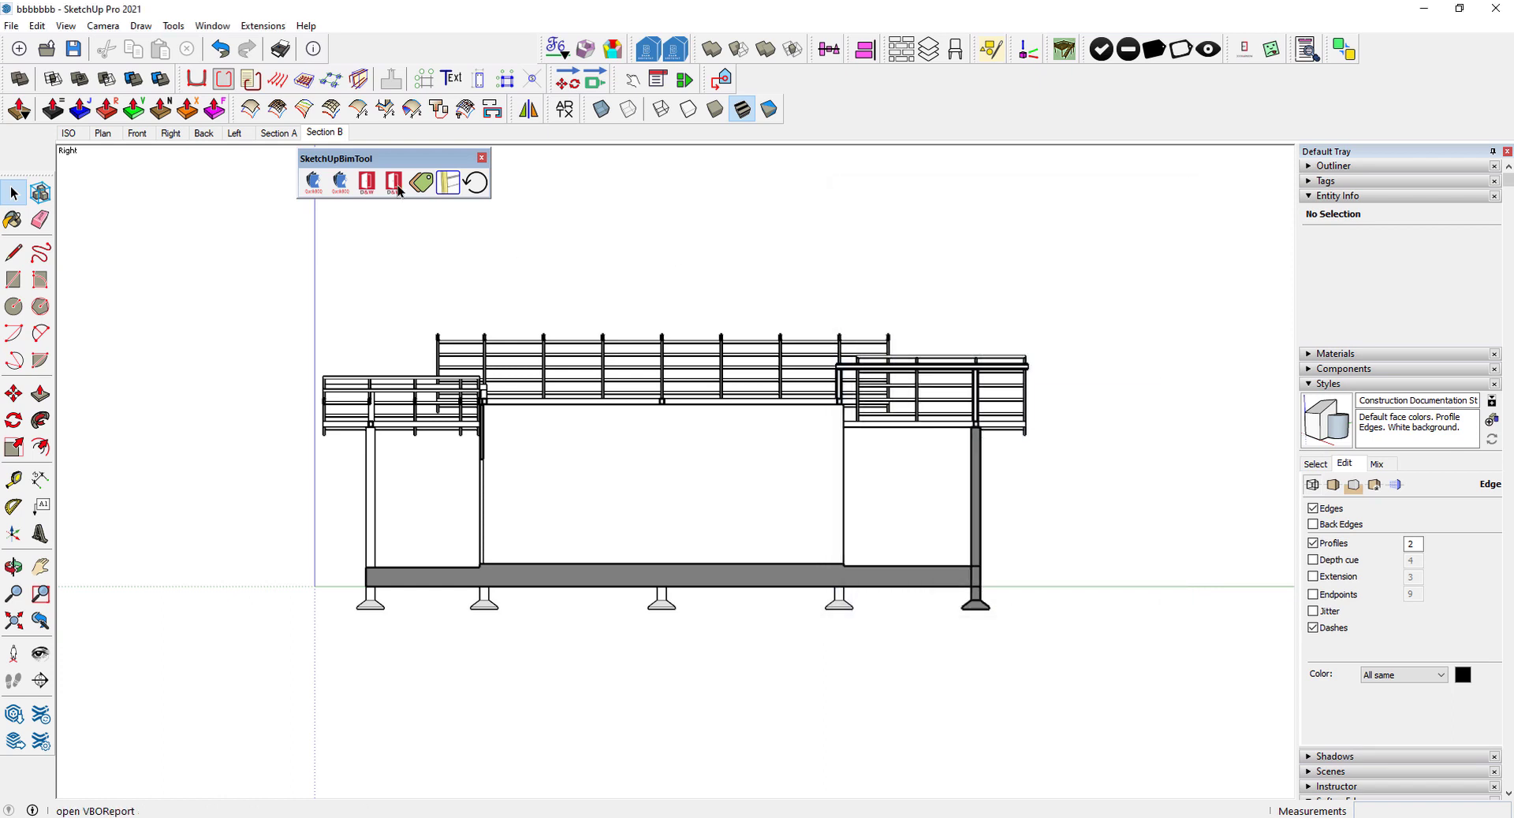
click(313, 182)
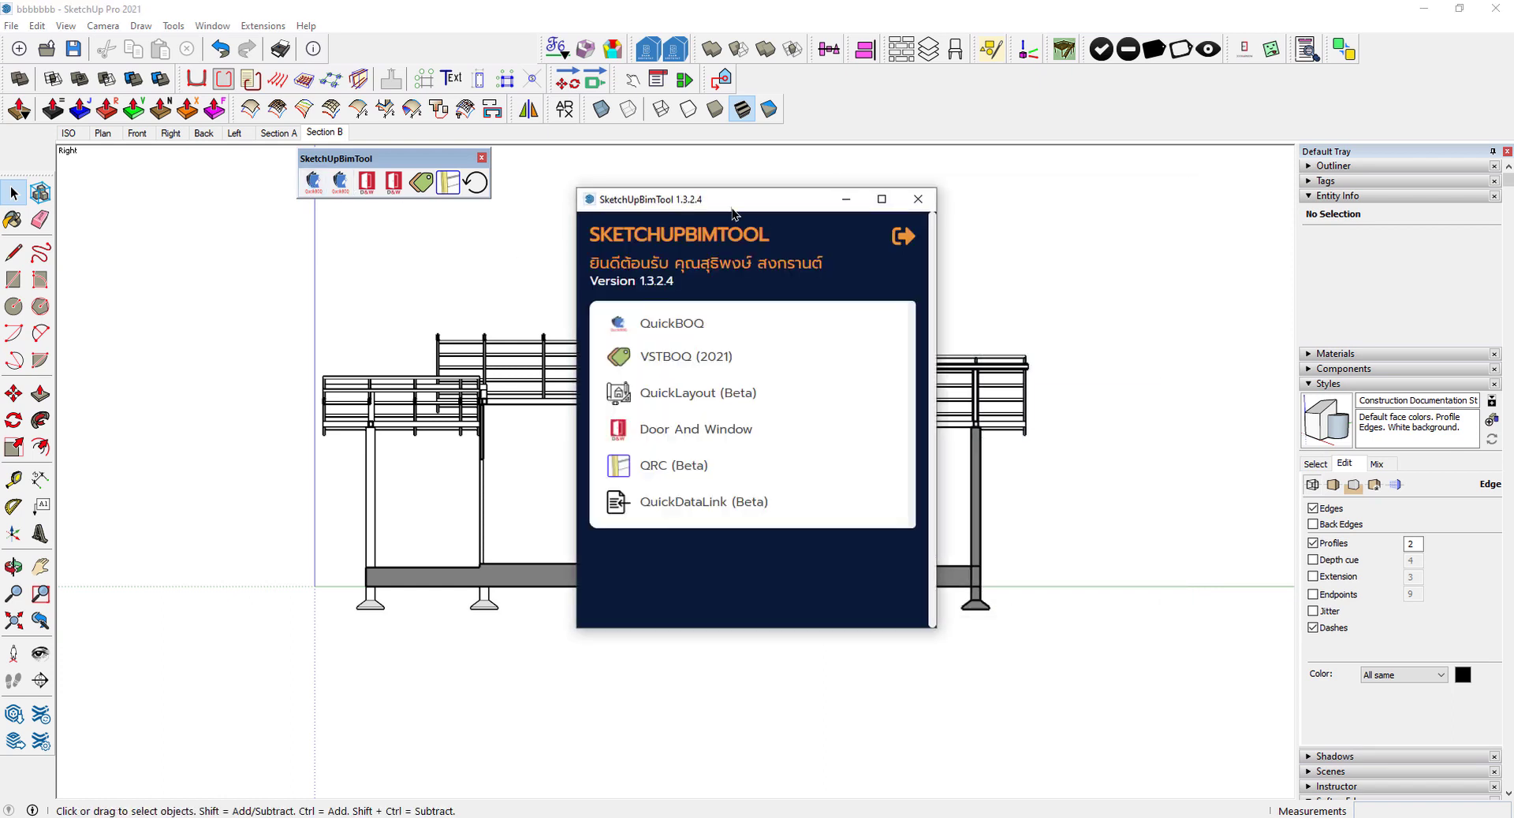
drag(737, 199, 1106, 193)
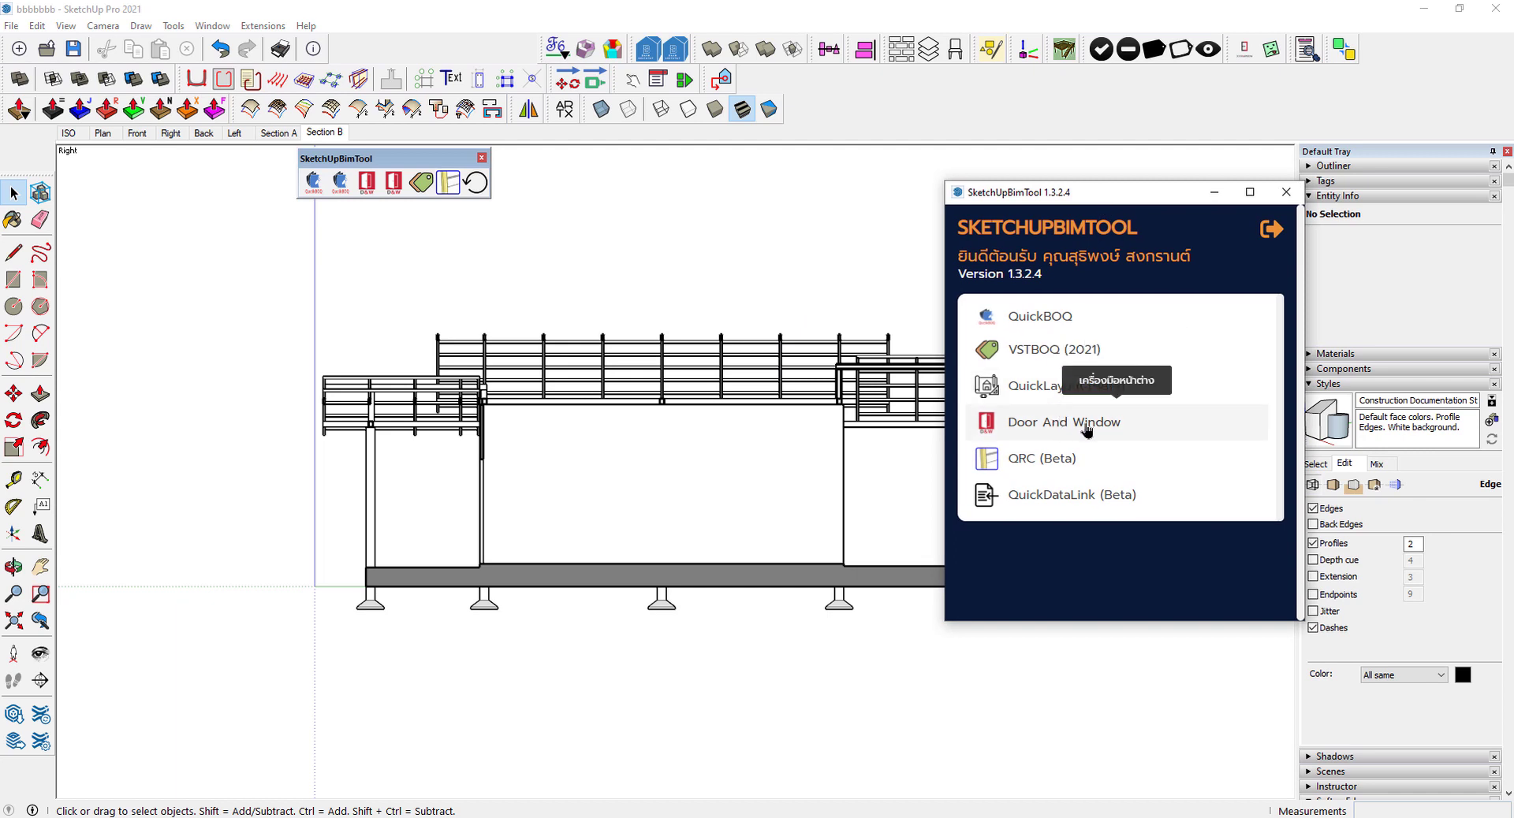
click(1086, 430)
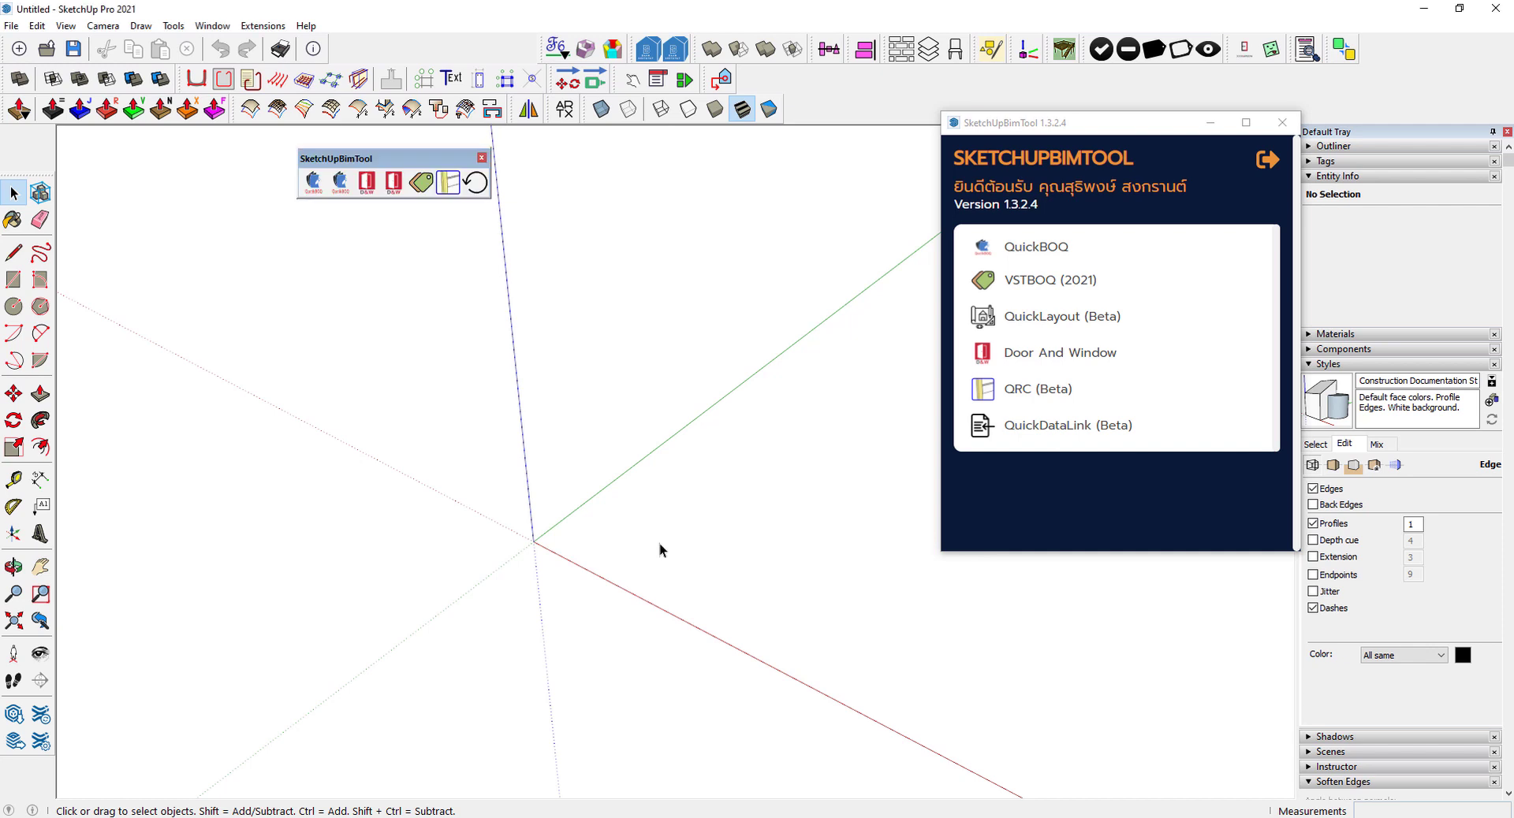
- Draw a 5 m floor rectangle at the origin and select its face
key(r)
click(533, 541)
text(5)
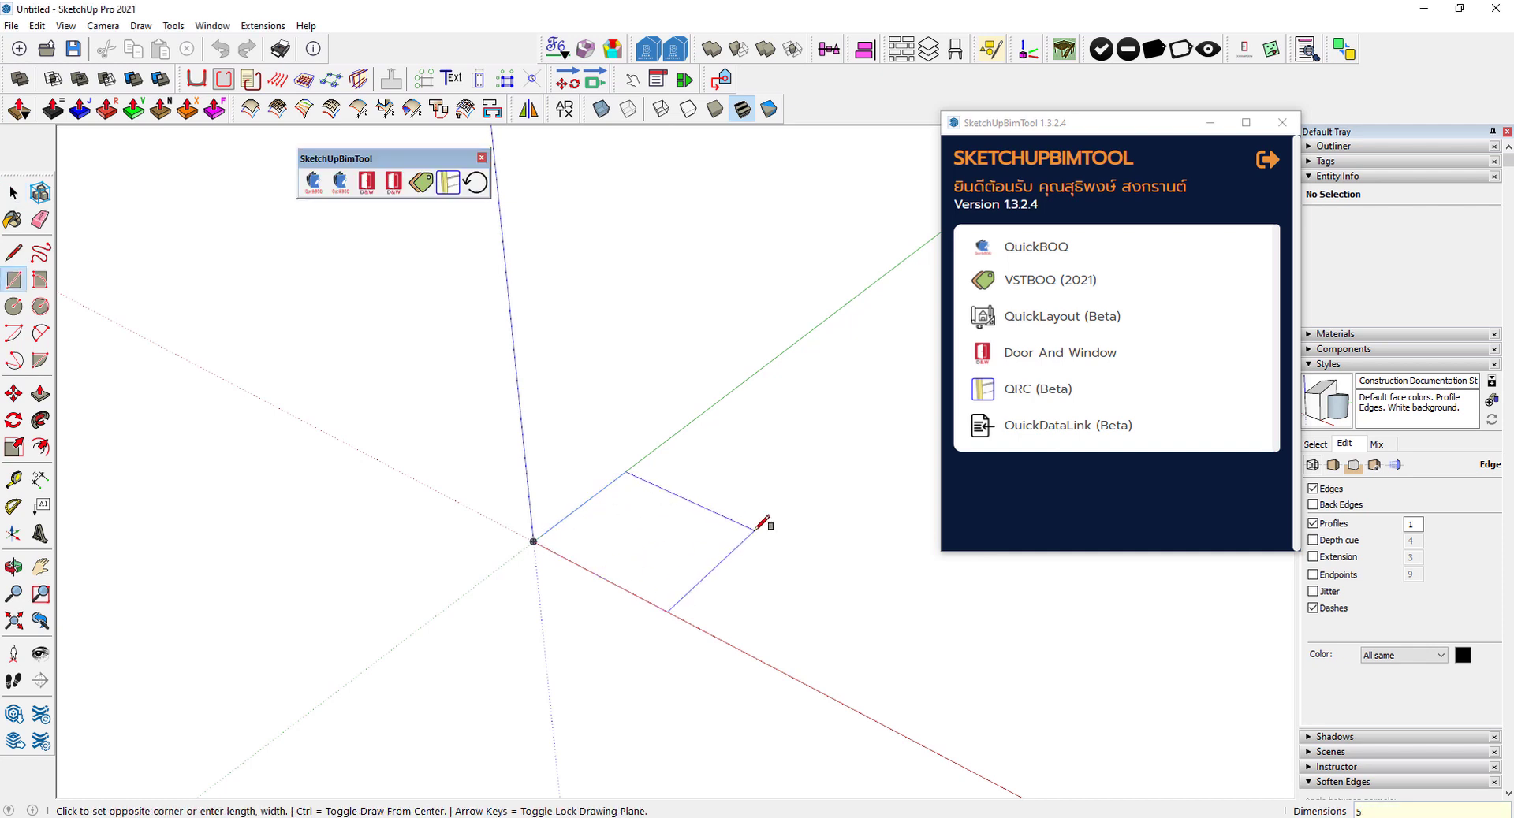
key(Return)
key(space)
scroll(498, 555, up, 1)
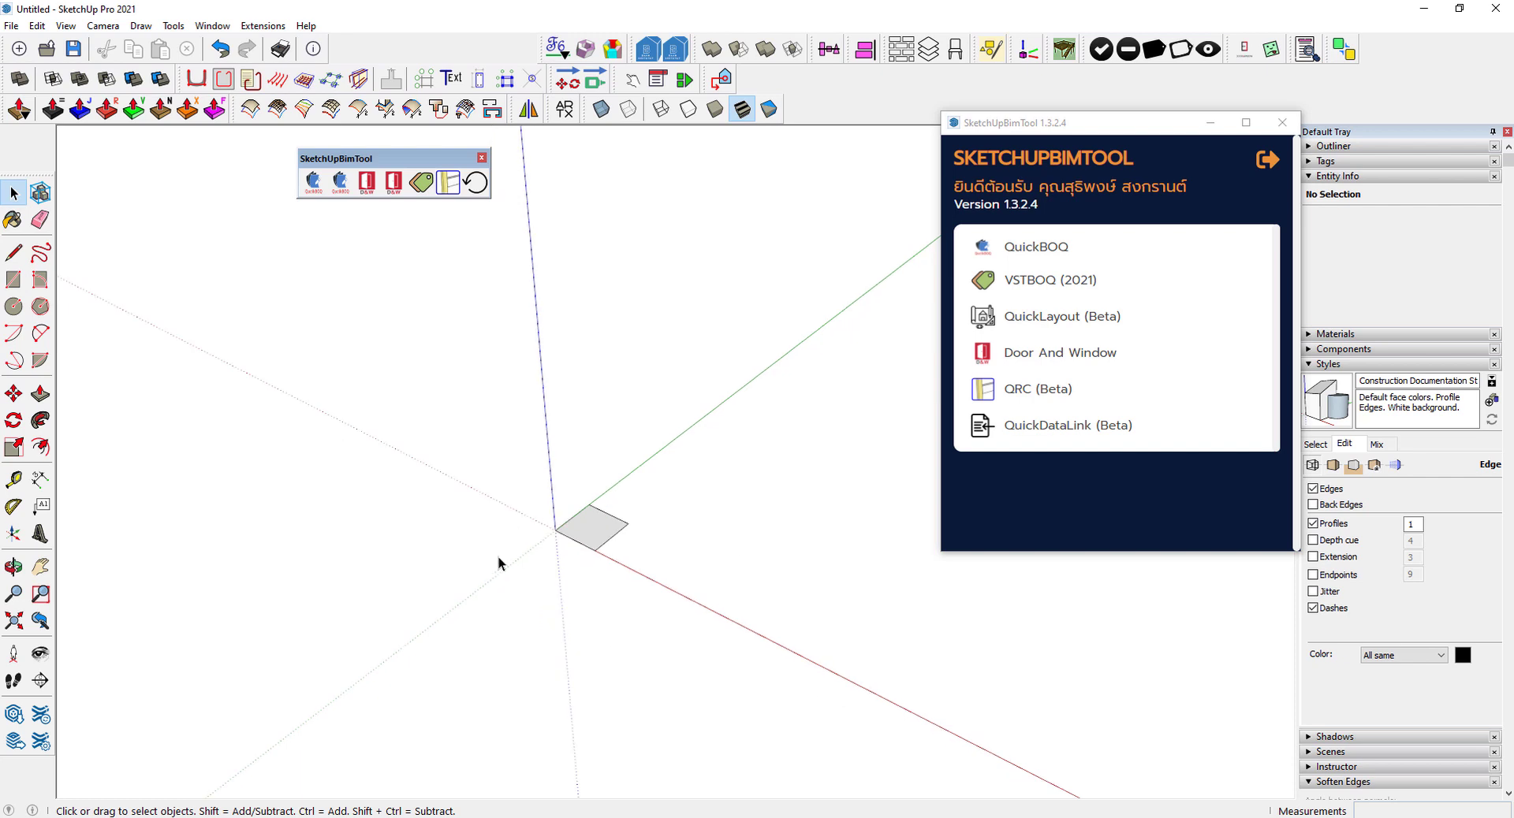
scroll(659, 517, up, 3)
scroll(659, 517, up, 1)
click(660, 525)
scroll(659, 524, up, 2)
- Offset the floor face's edges inward by 7 cm
key(f)
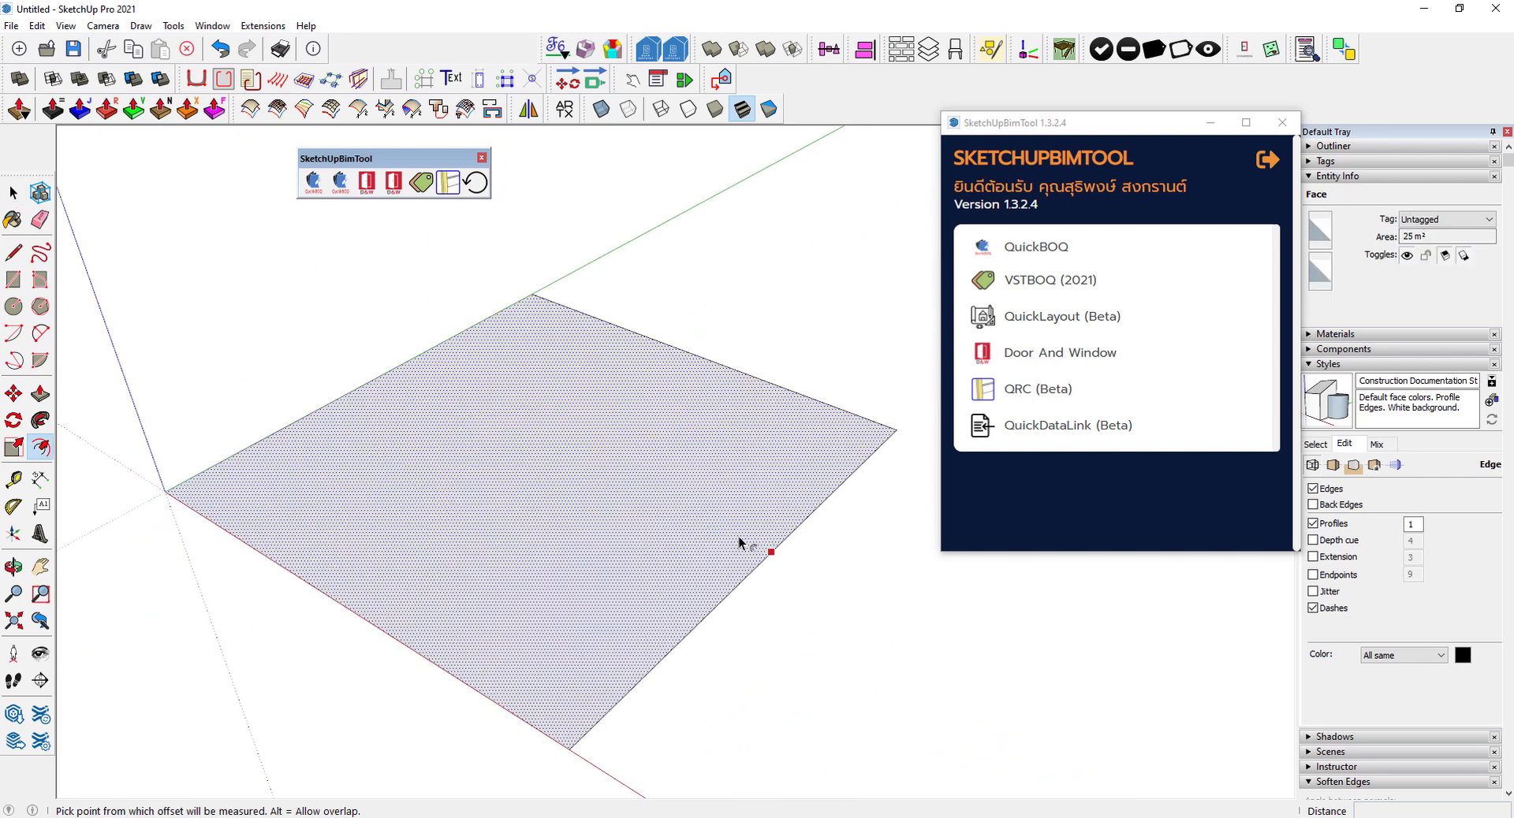
click(769, 554)
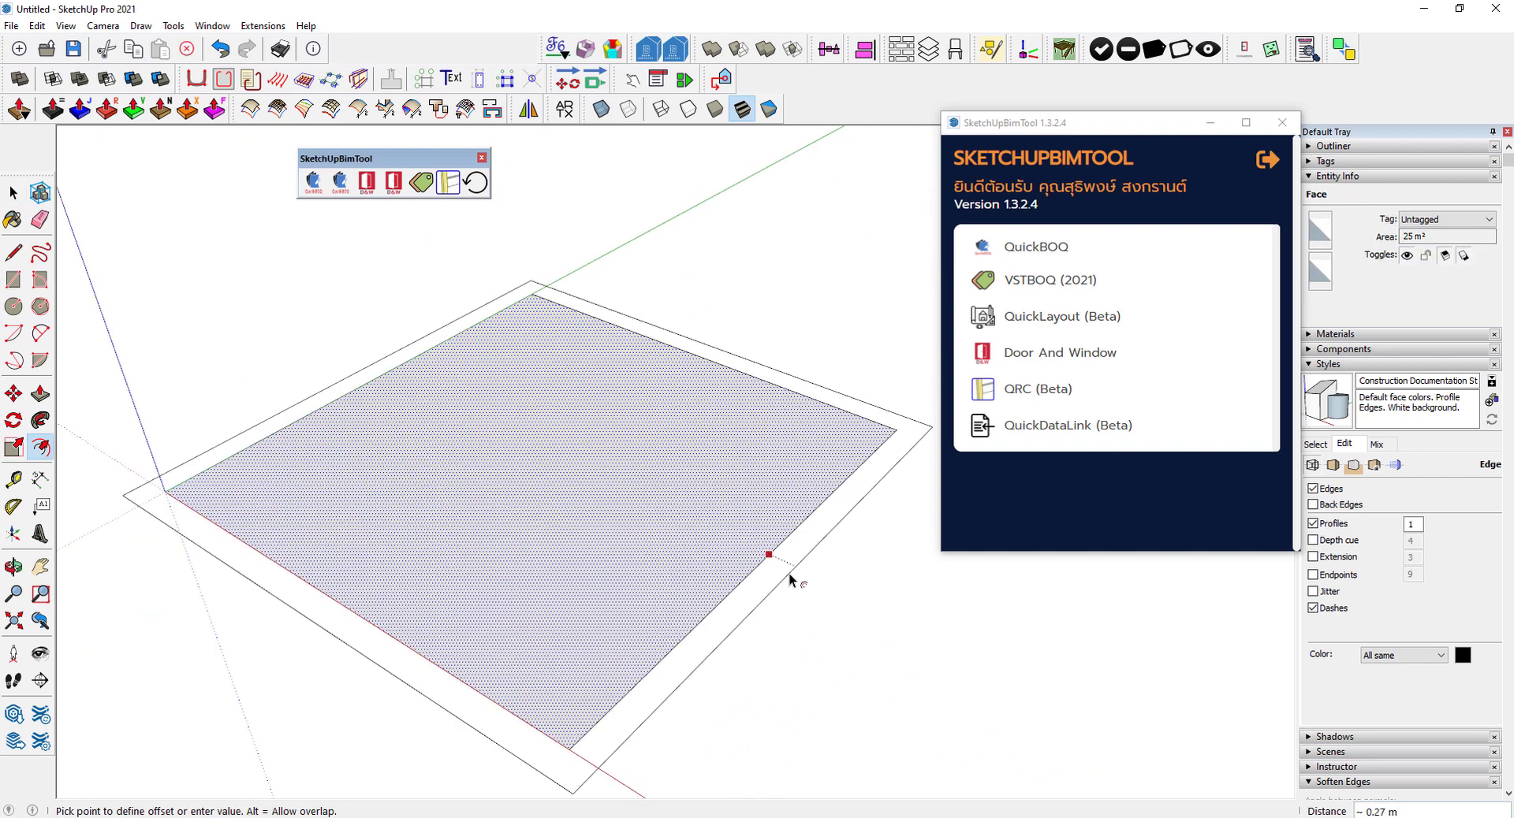
text(7cm)
key(Return)
key(space)
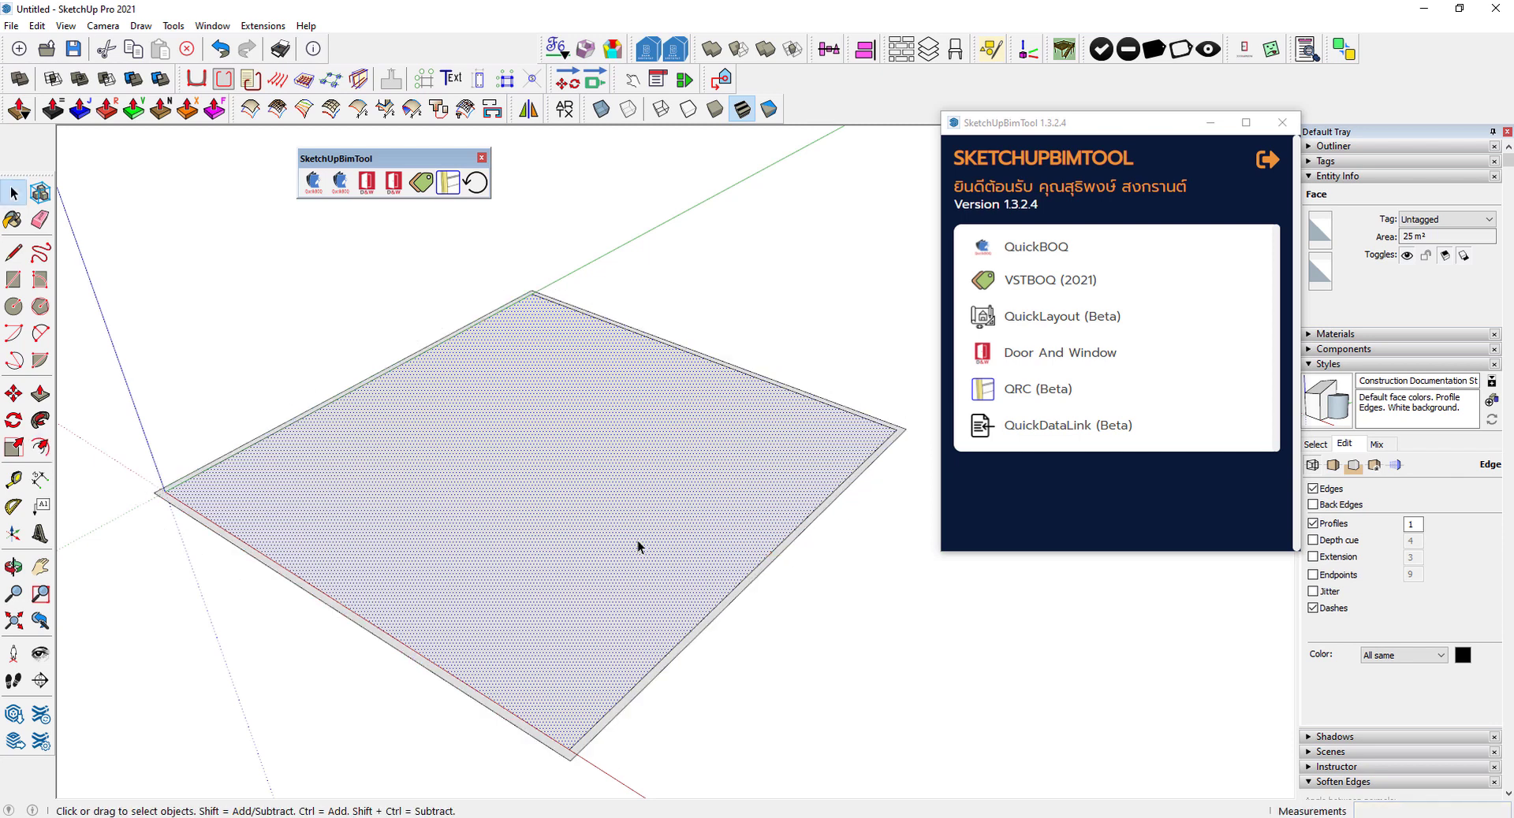
key(Escape)
- Push/Pull the border strip up 3 m into walls
key(p)
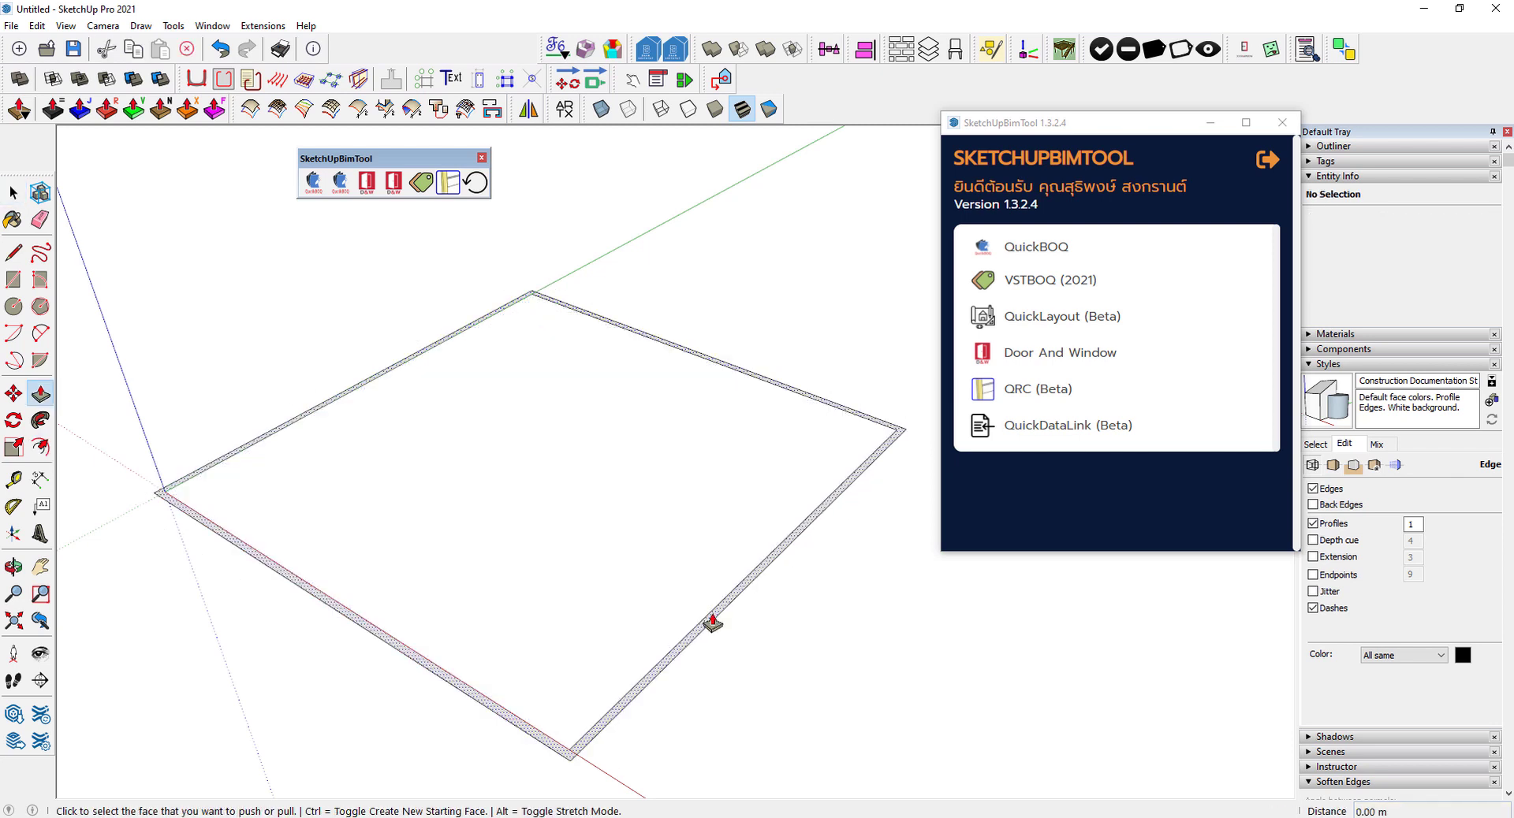
click(712, 609)
text(3)
key(Return)
key(space)
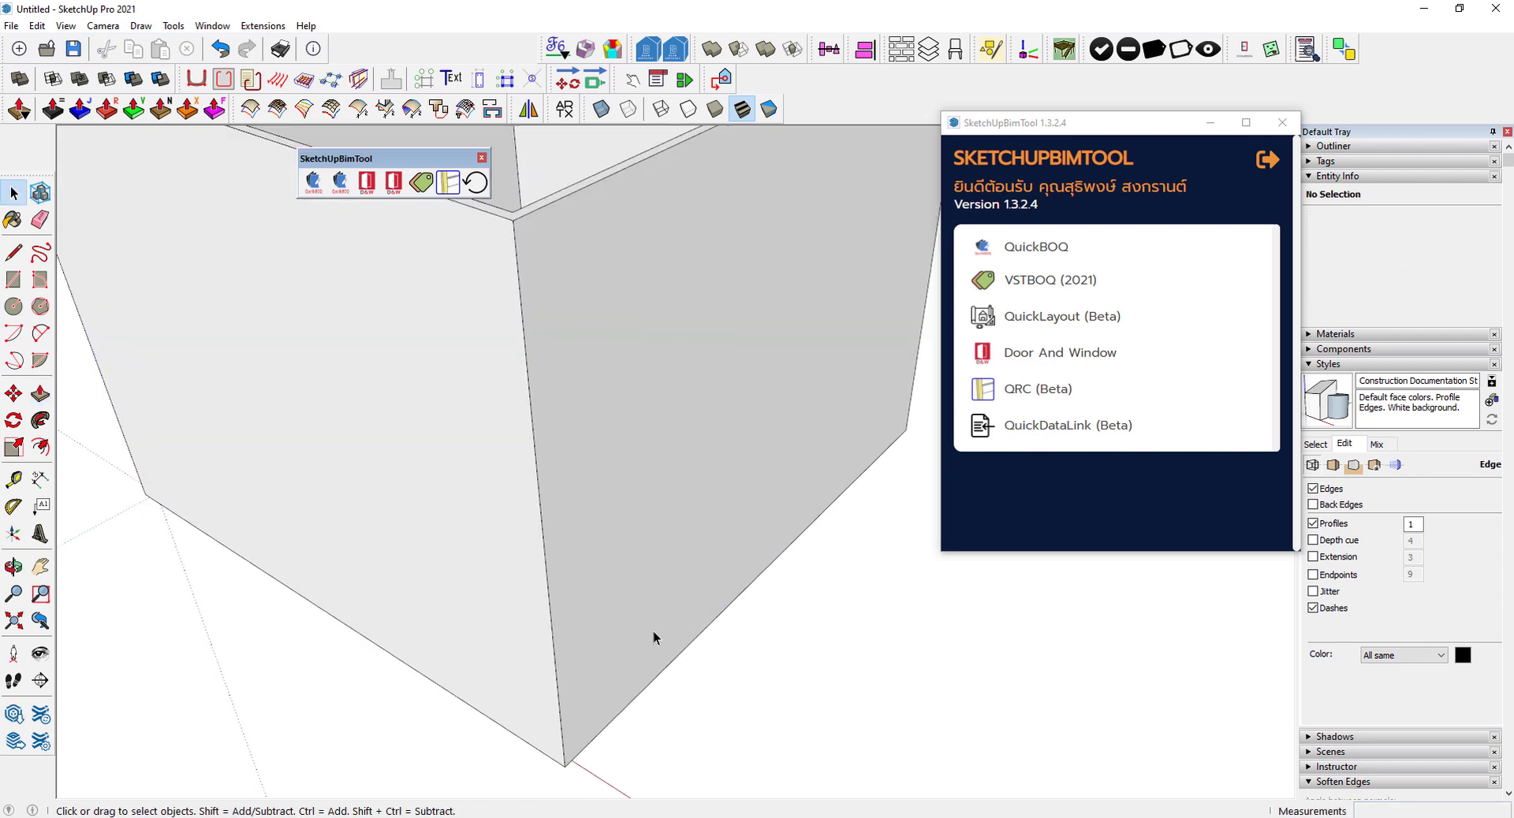
- Select the walled box, orbit to look down into it, then clear the selection
triple_click(644, 554)
scroll(645, 553, down, 5)
scroll(717, 575, down, 2)
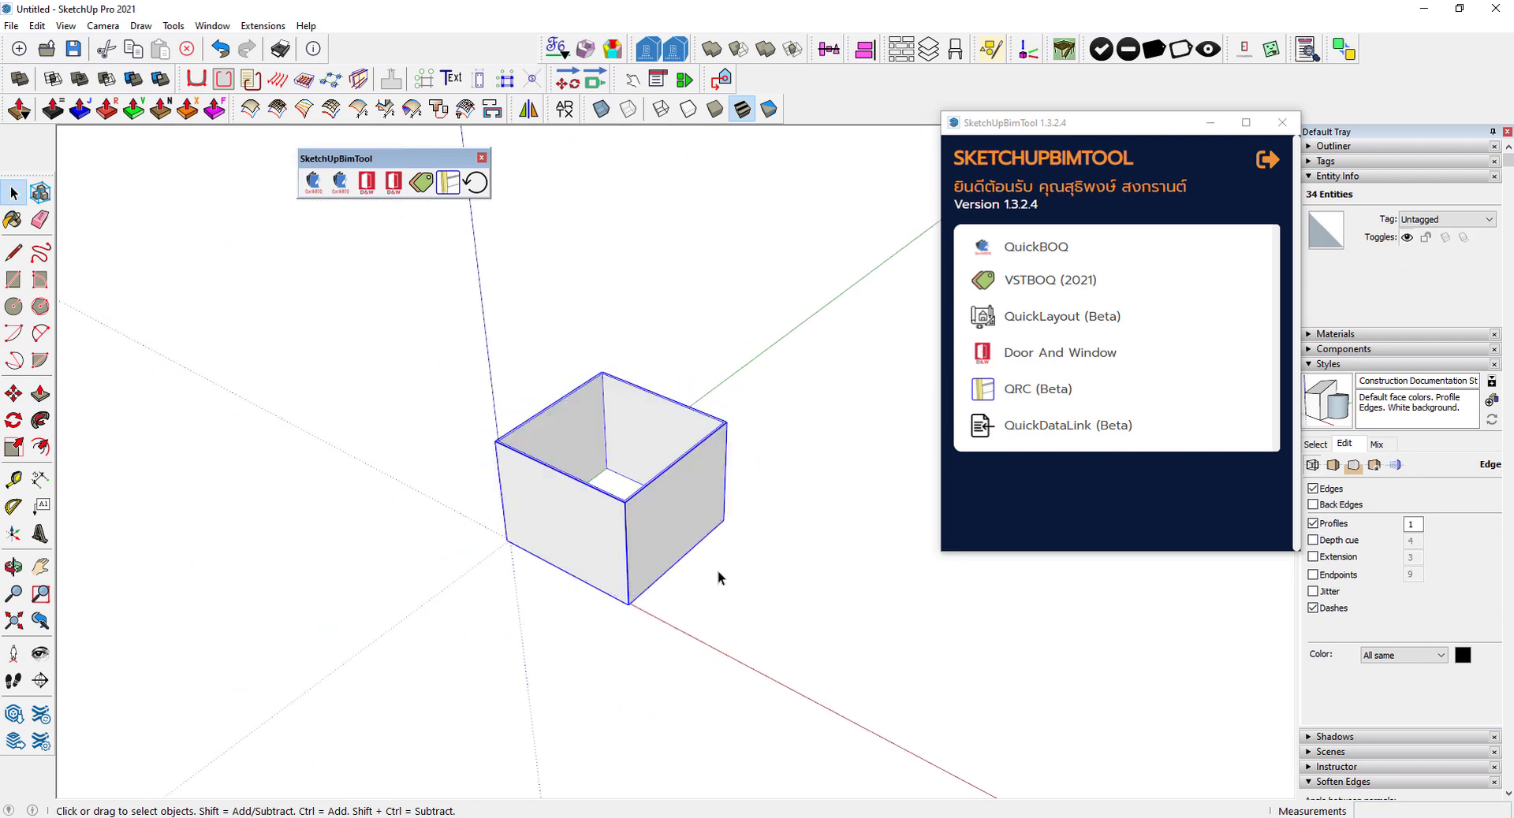
middle_drag(716, 575, 646, 651)
click(645, 651)
scroll(455, 463, up, 3)
scroll(456, 451, up, 3)
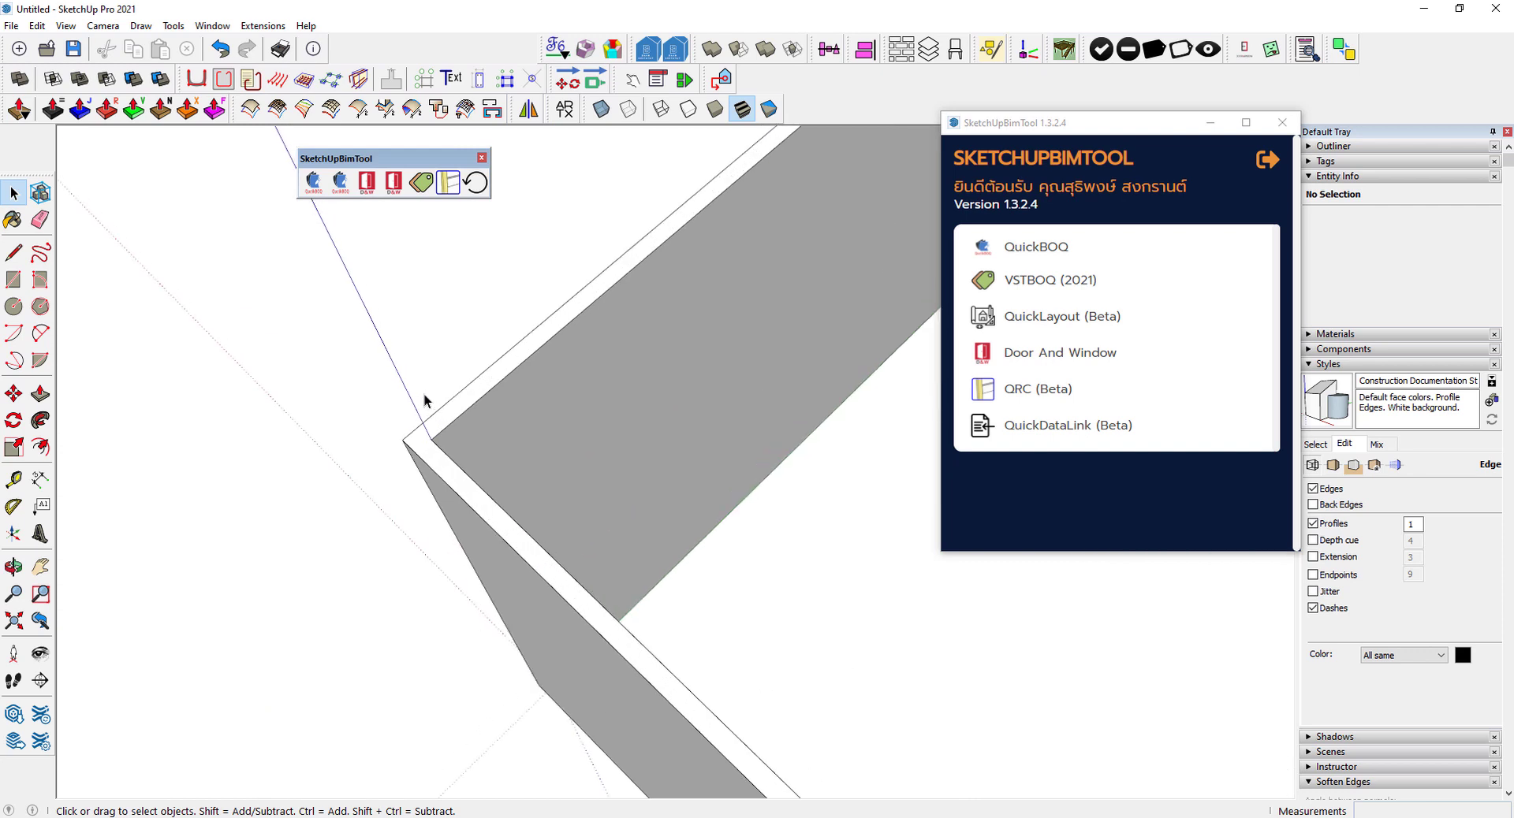
- Draw a rectangle across the box top from corner to corner and select it
key(r)
click(413, 433)
scroll(416, 433, down, 2)
scroll(625, 406, down, 2)
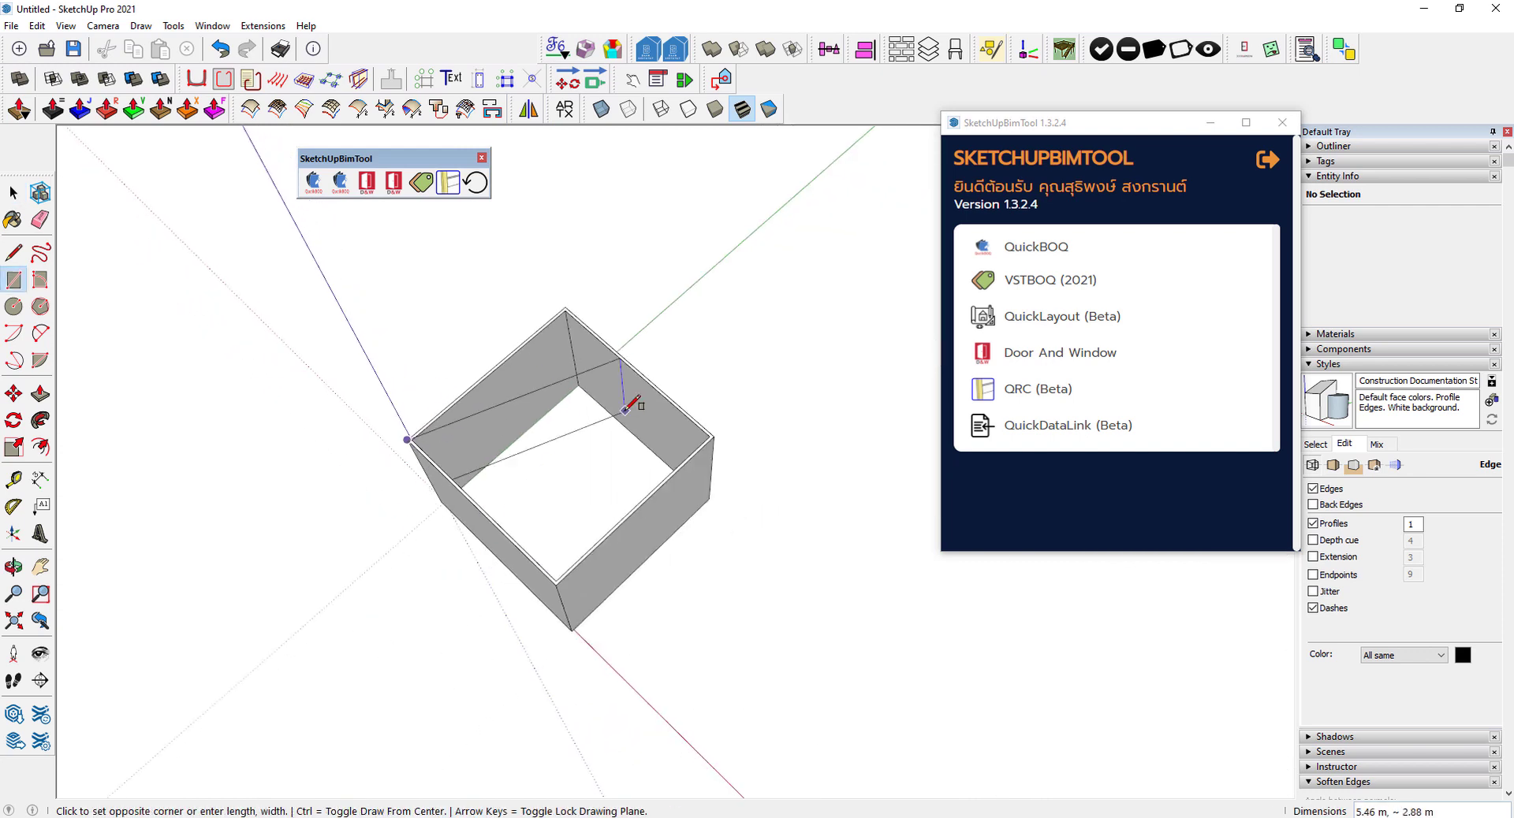
scroll(720, 423, up, 3)
scroll(828, 442, up, 2)
click(838, 520)
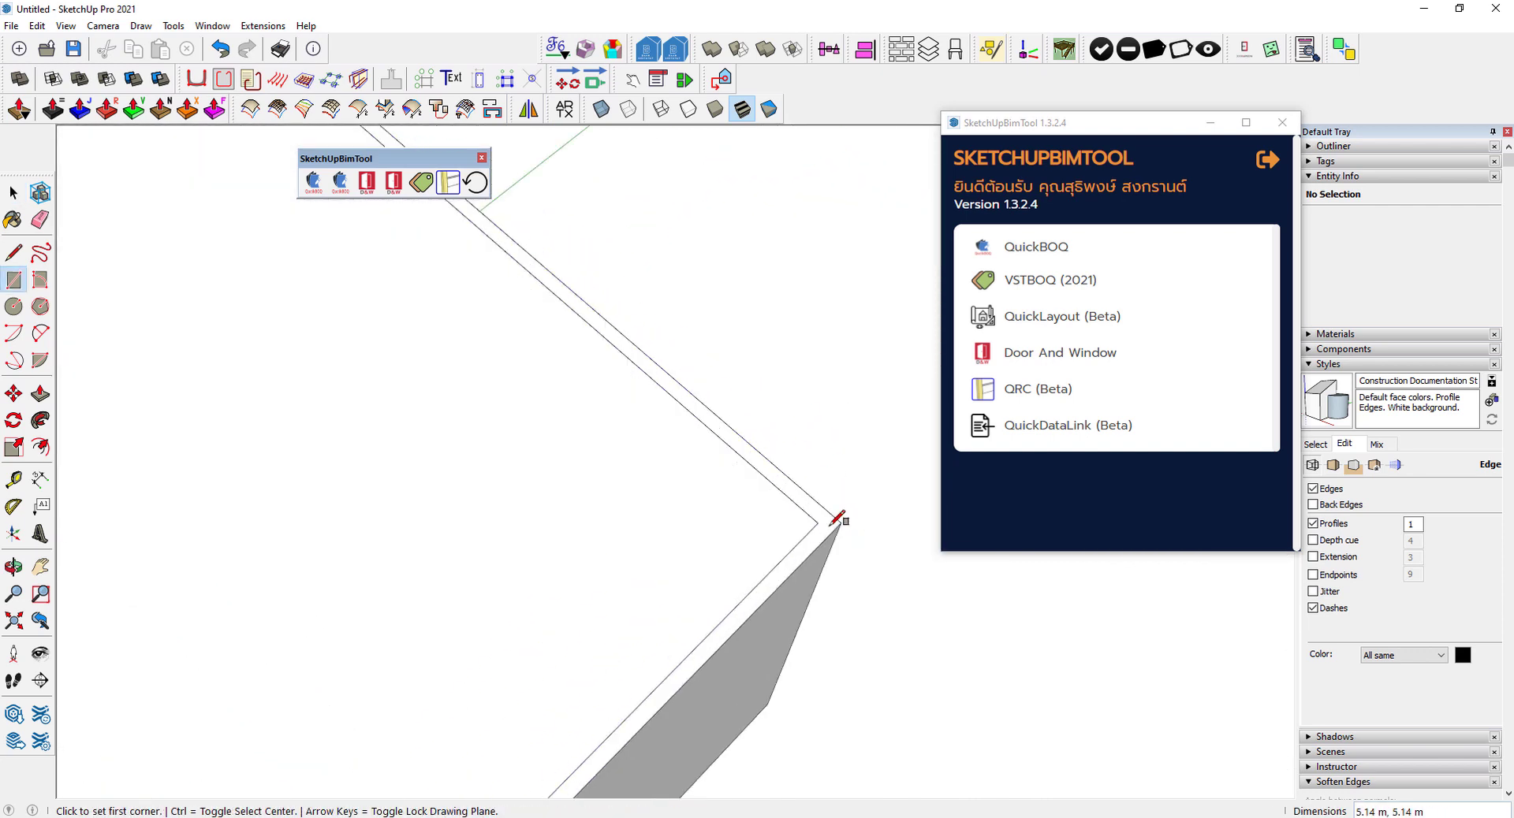
key(space)
click(774, 506)
- Offset the new rectangle's edges inward by 1 m
key(f)
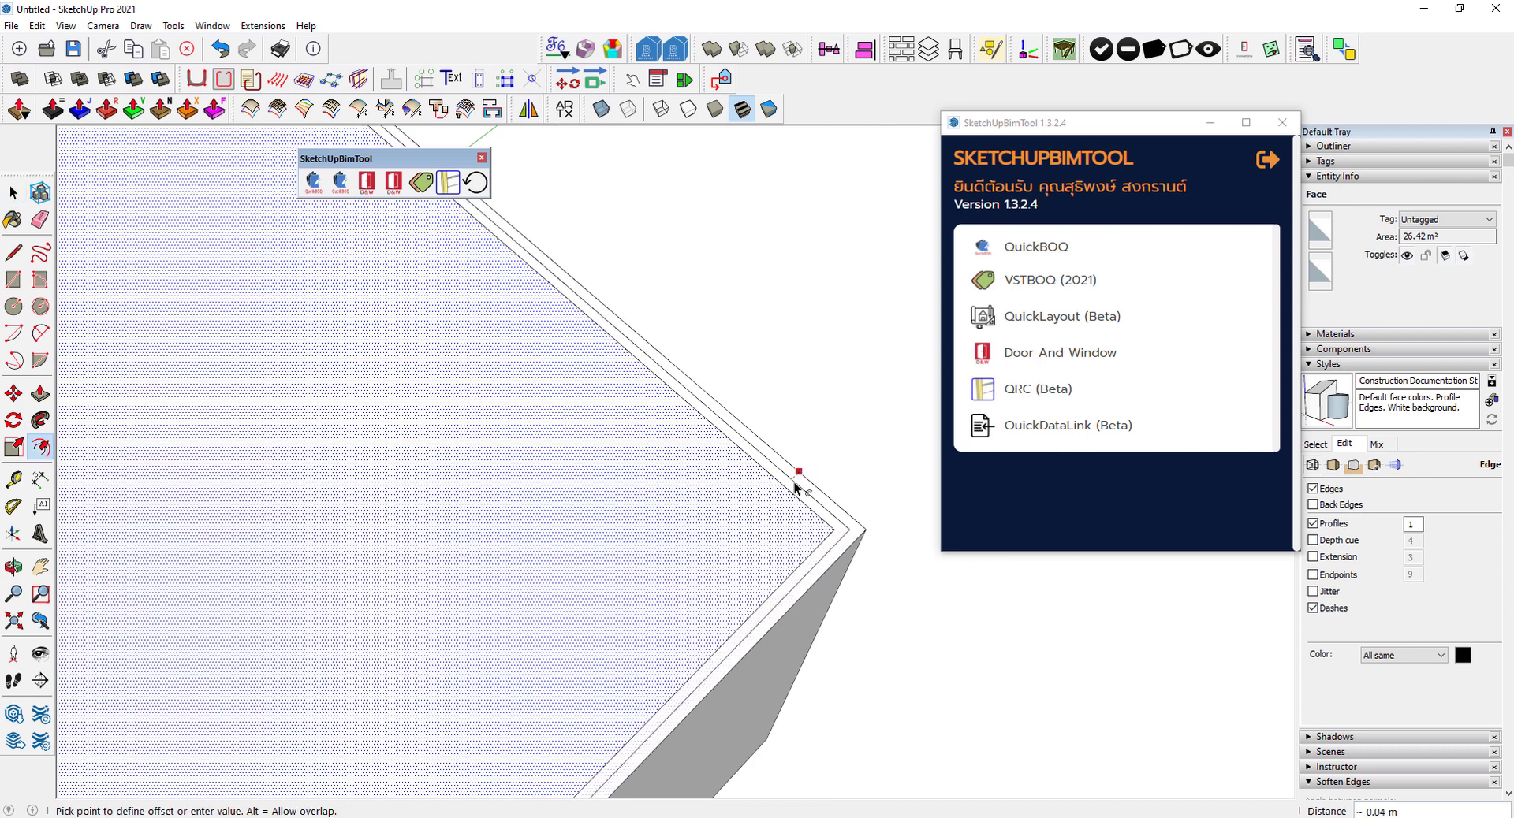
click(792, 489)
click(798, 471)
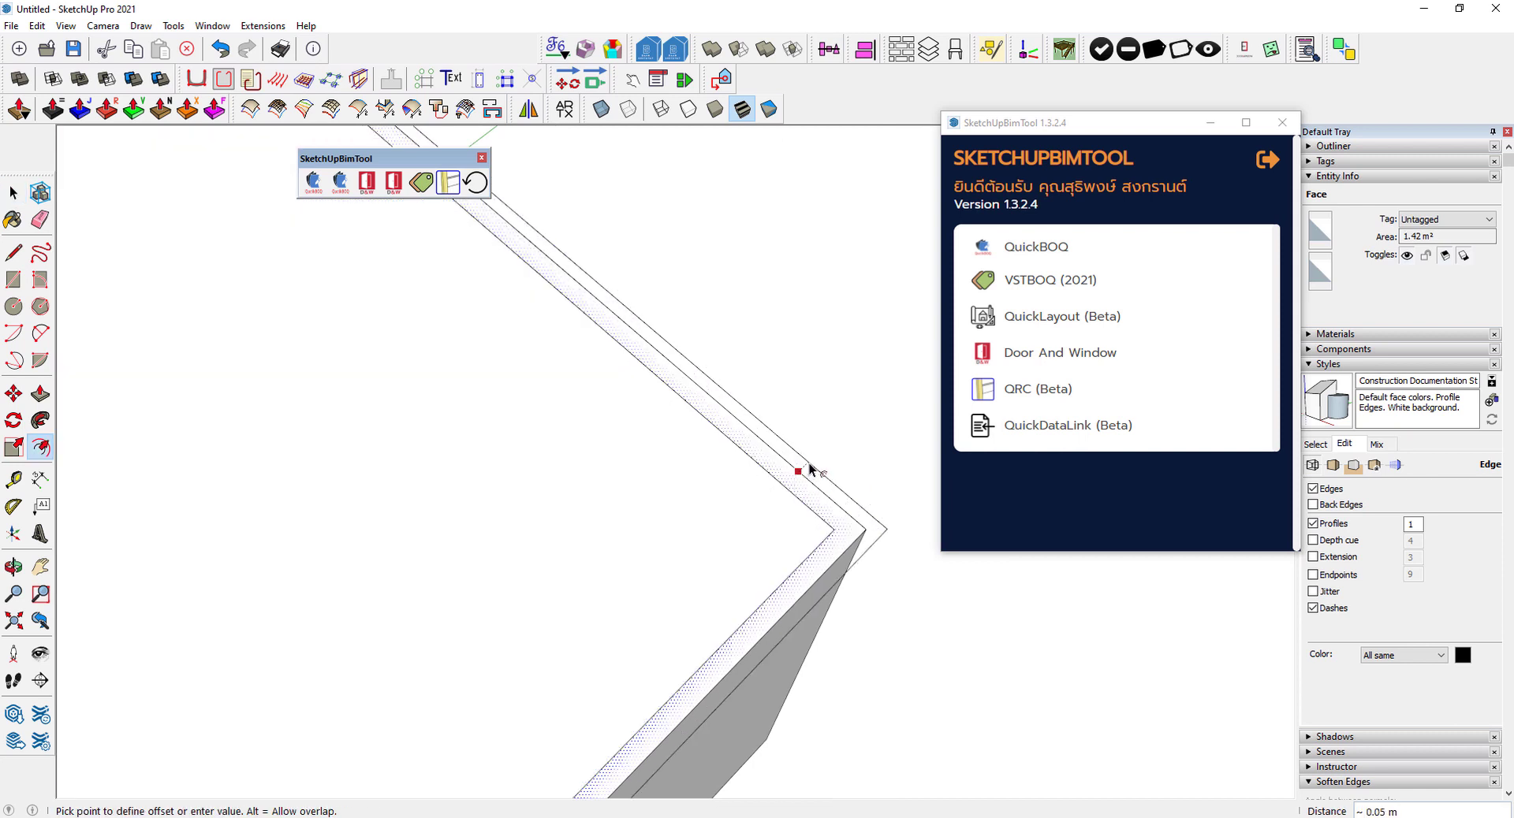
text(1.5cm)
key(Return)
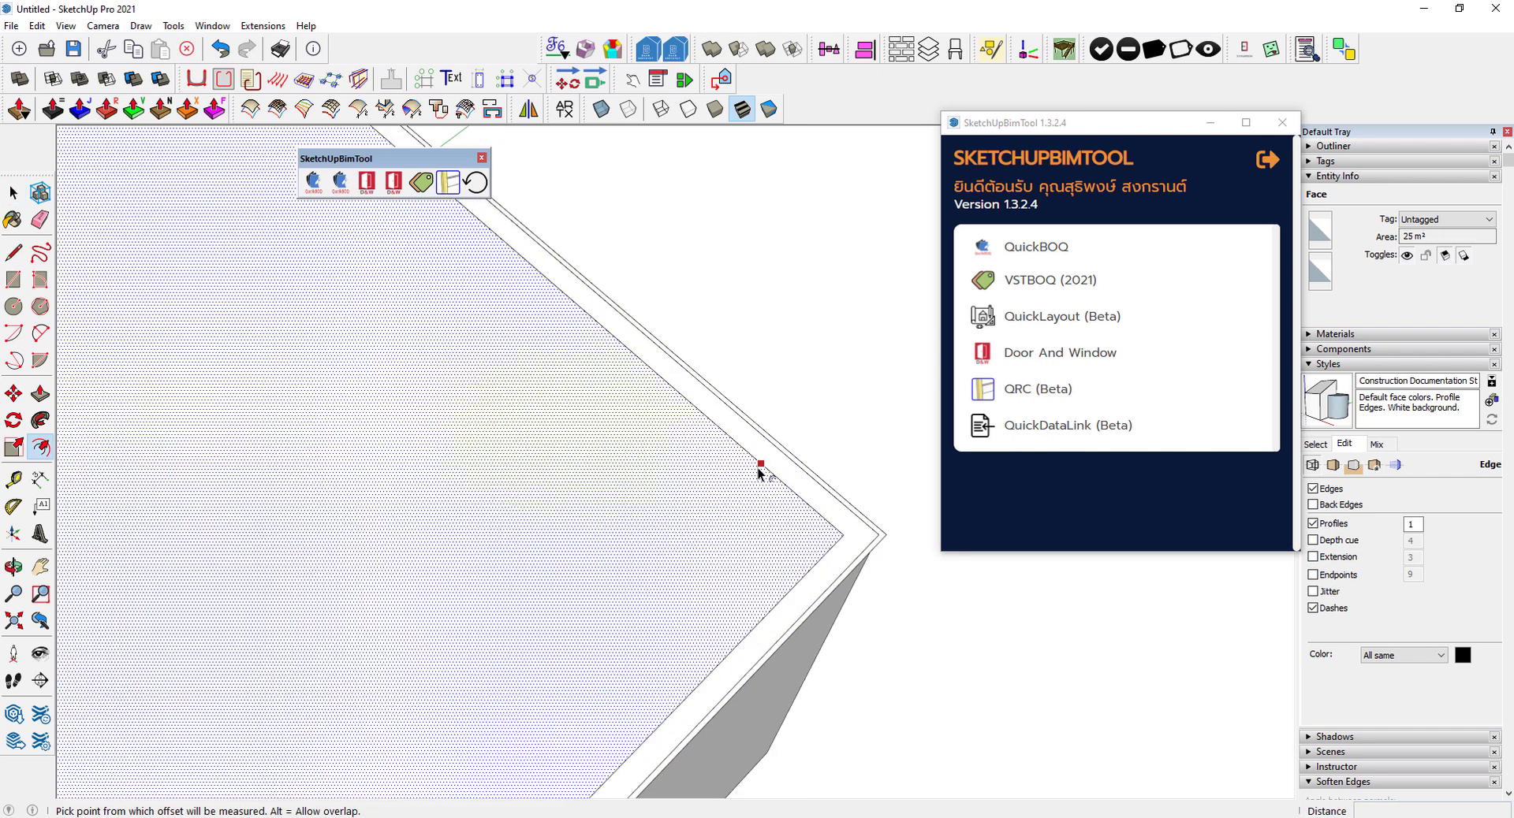
click(758, 470)
text(1.)
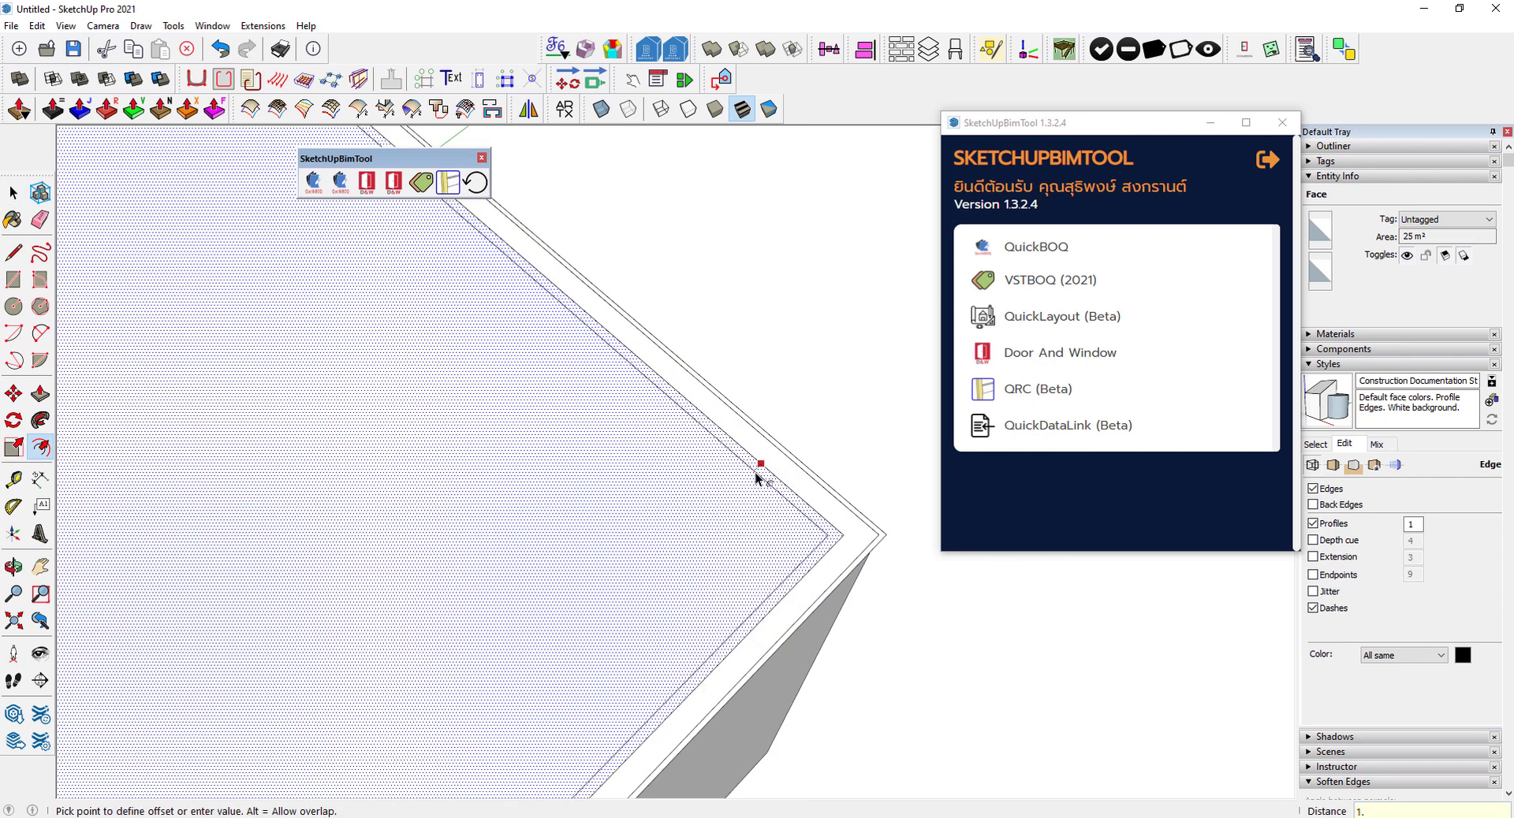
text(m)
key(Return)
key(space)
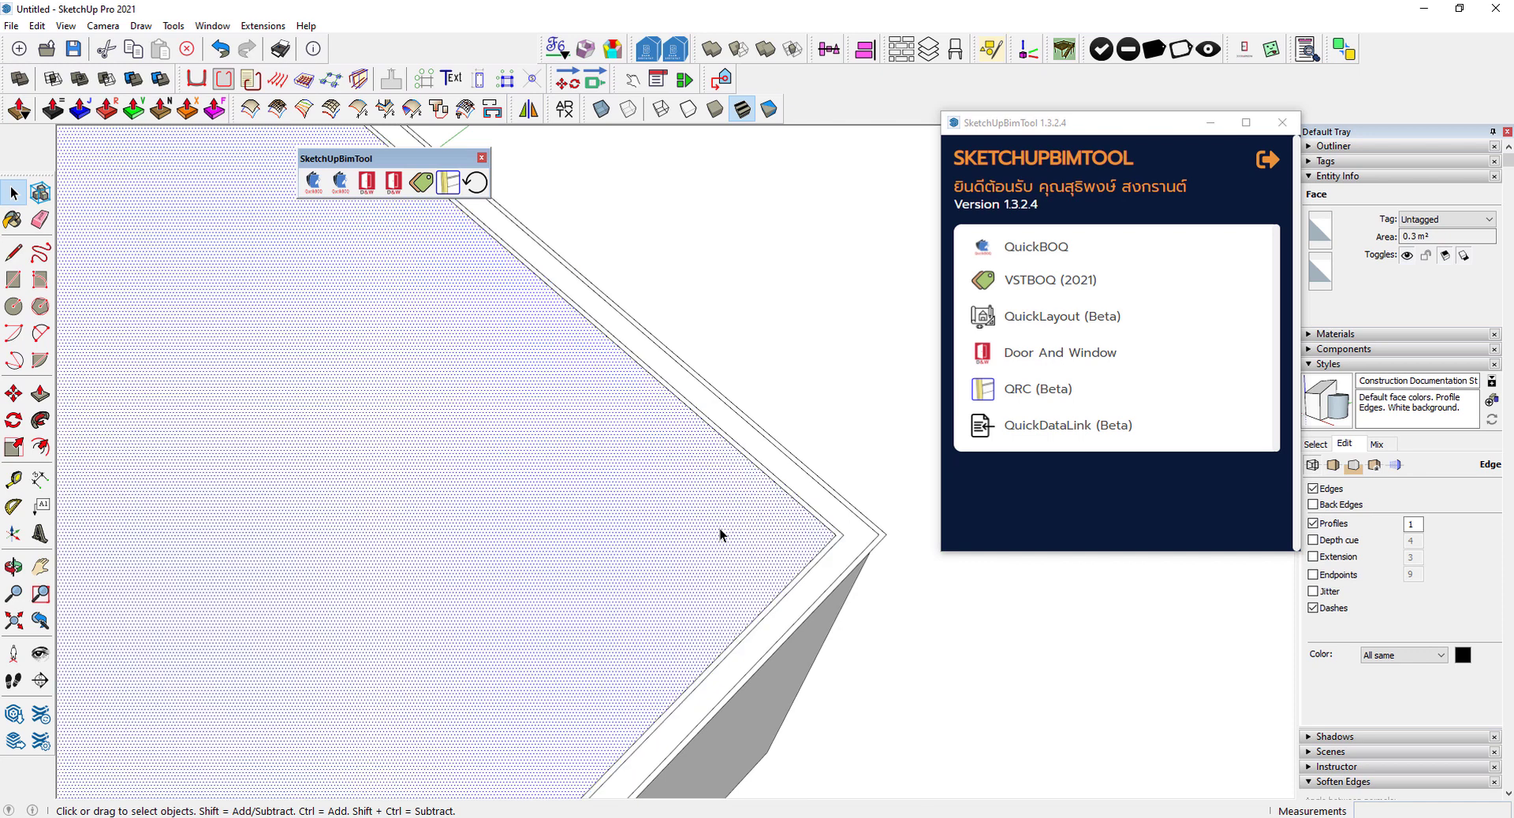
- Push/Pull the thin edge strip up 4 m into walls
scroll(817, 508, up, 2)
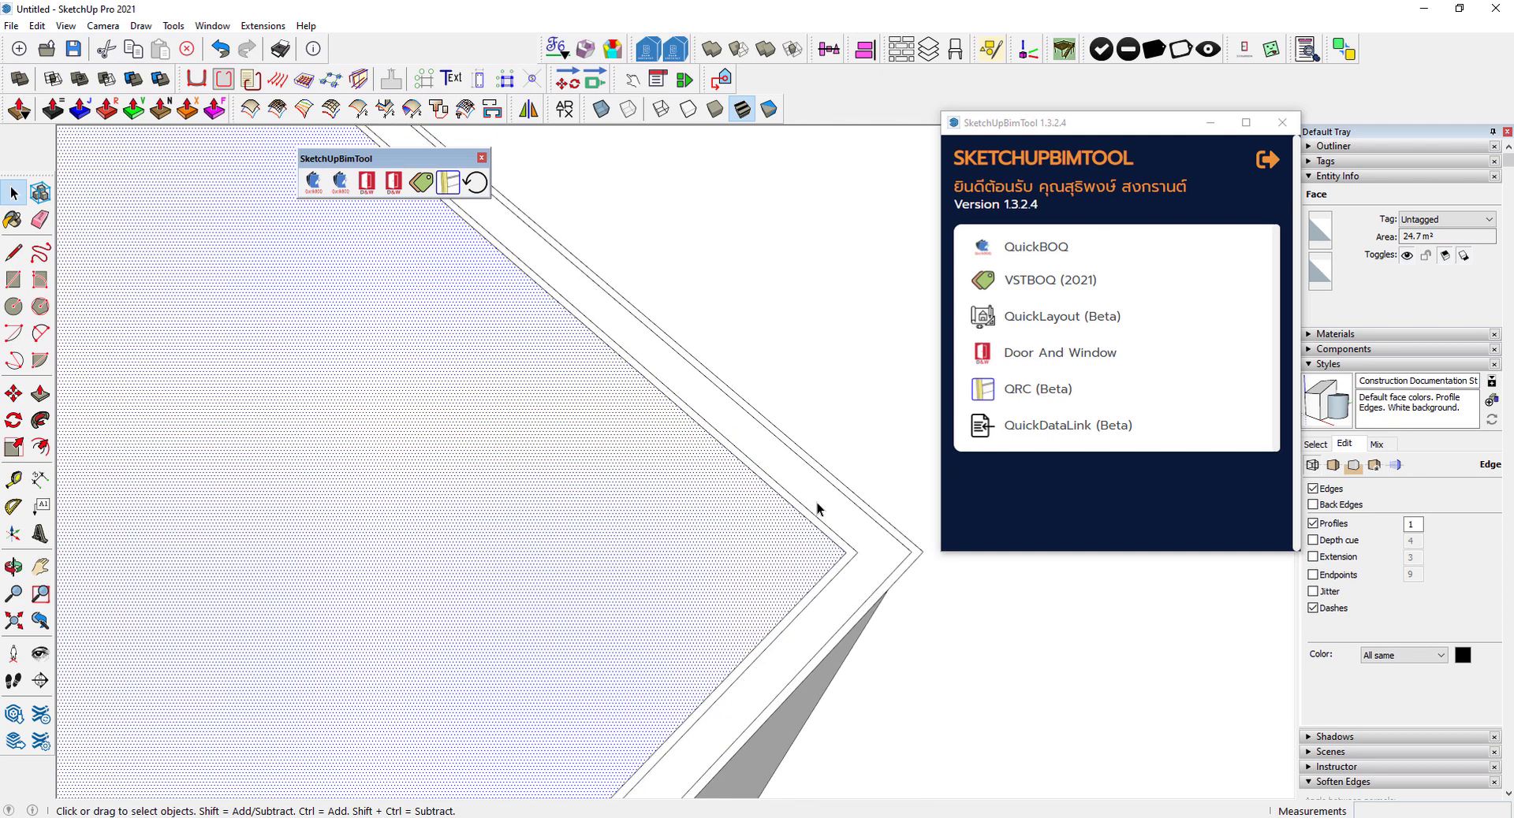
click(816, 509)
key(p)
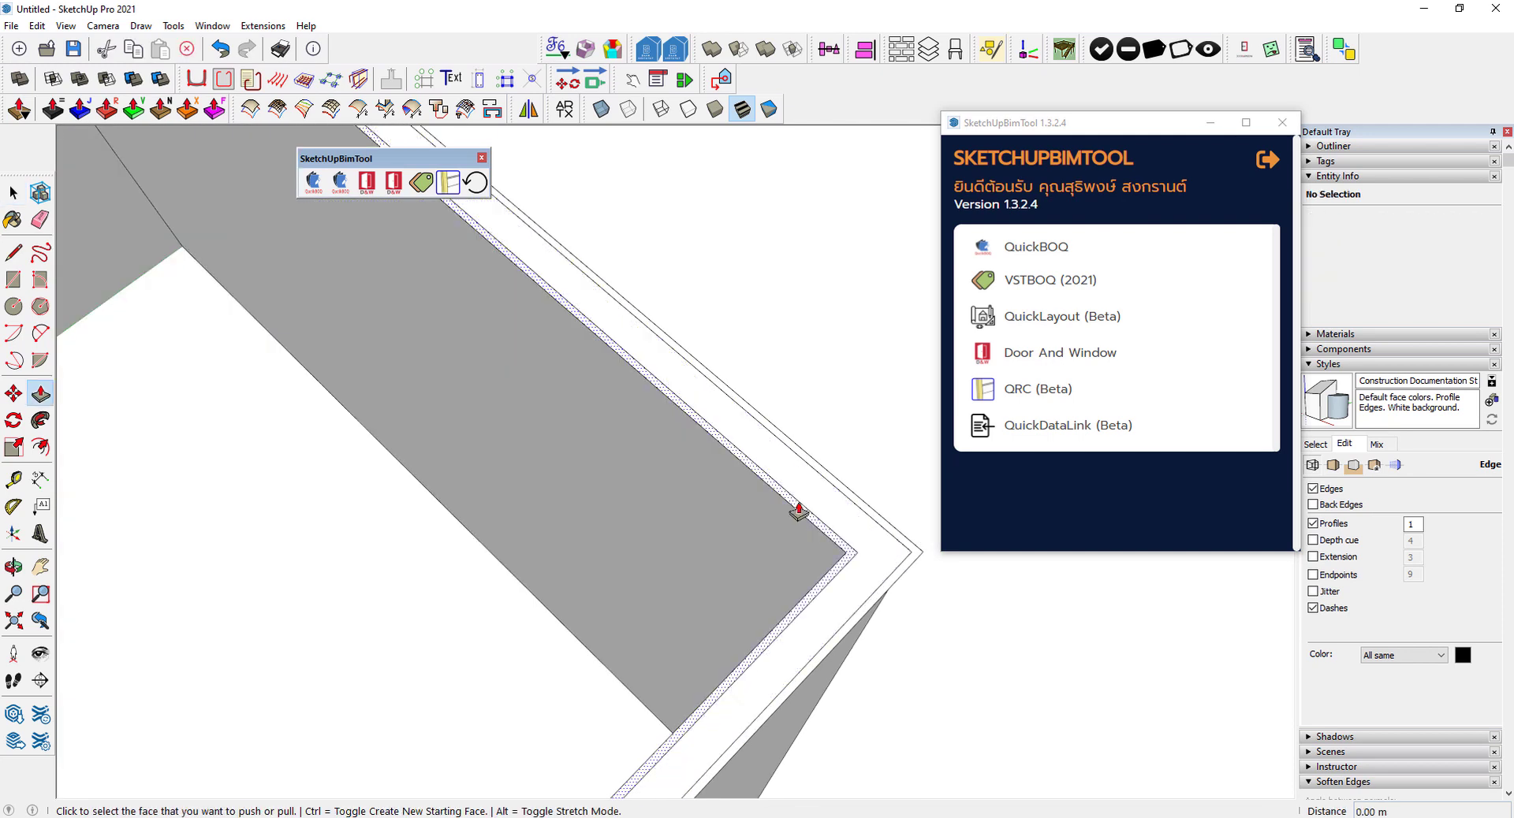
click(798, 510)
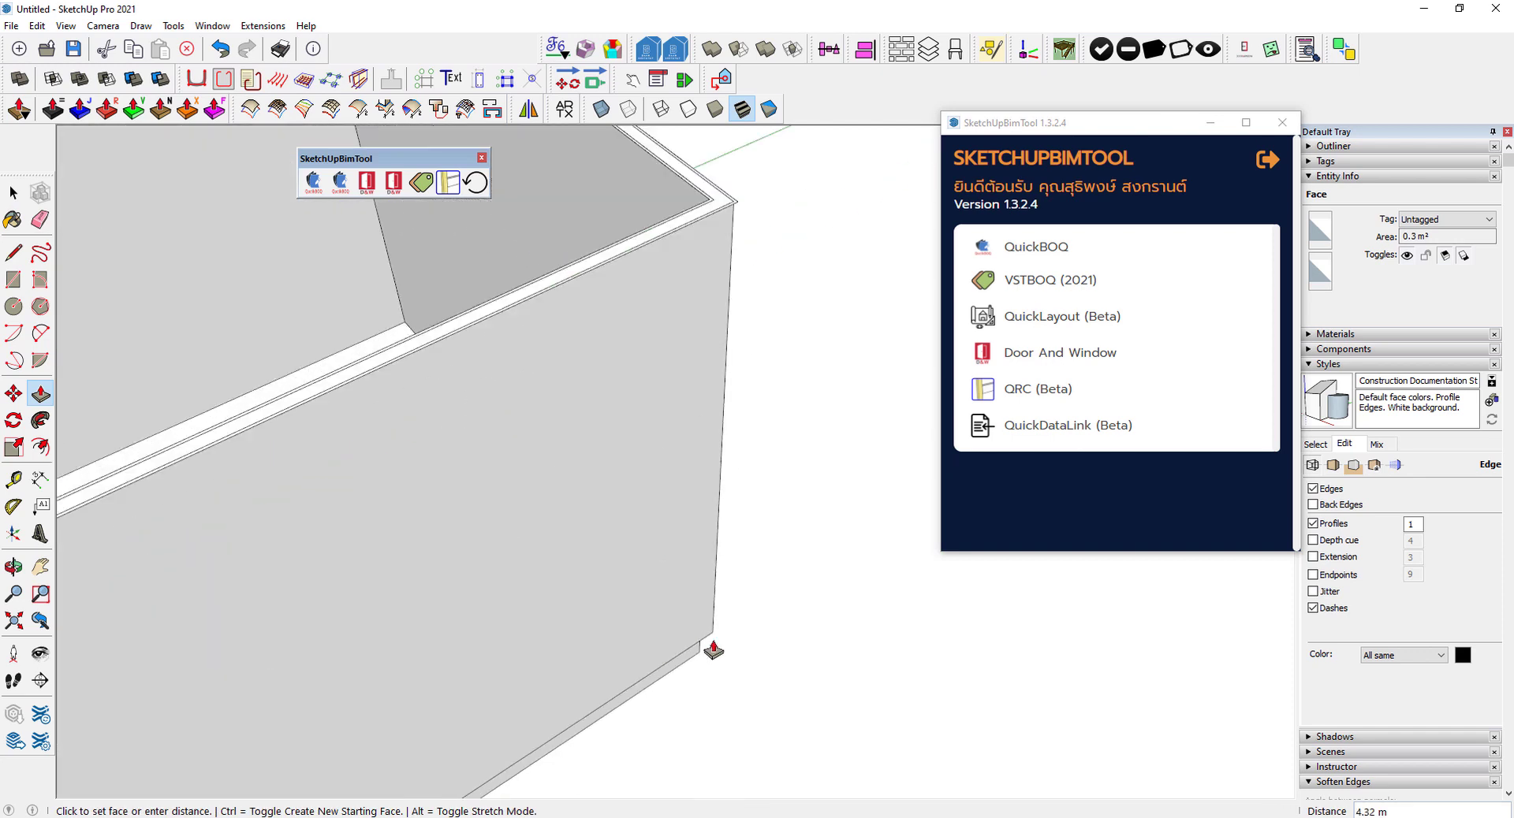
text(4)
key(Return)
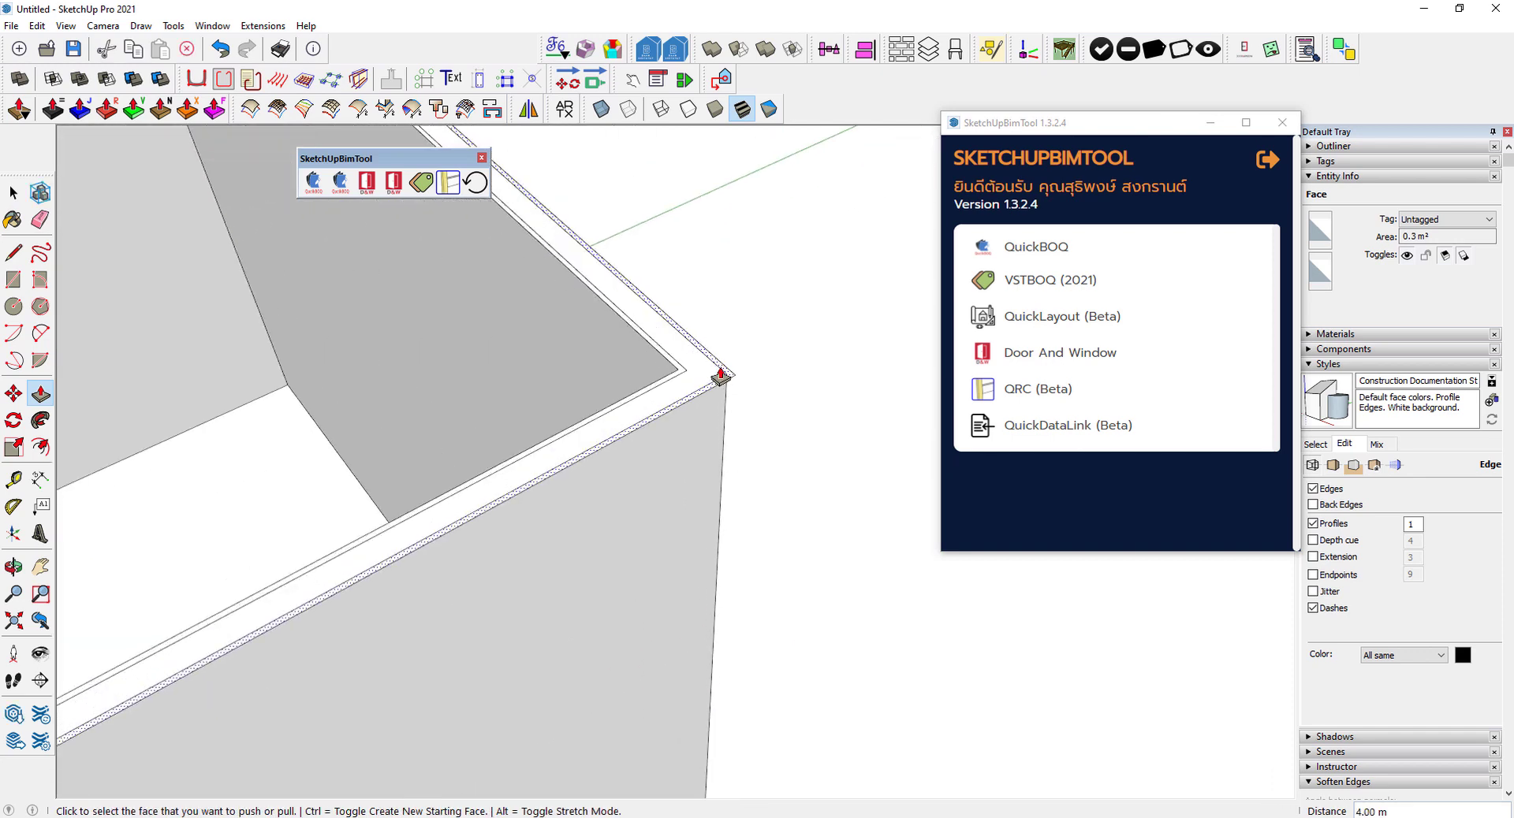
key(space)
- Select all the wall faces and edges and group them with Ctrl+G
click(628, 374)
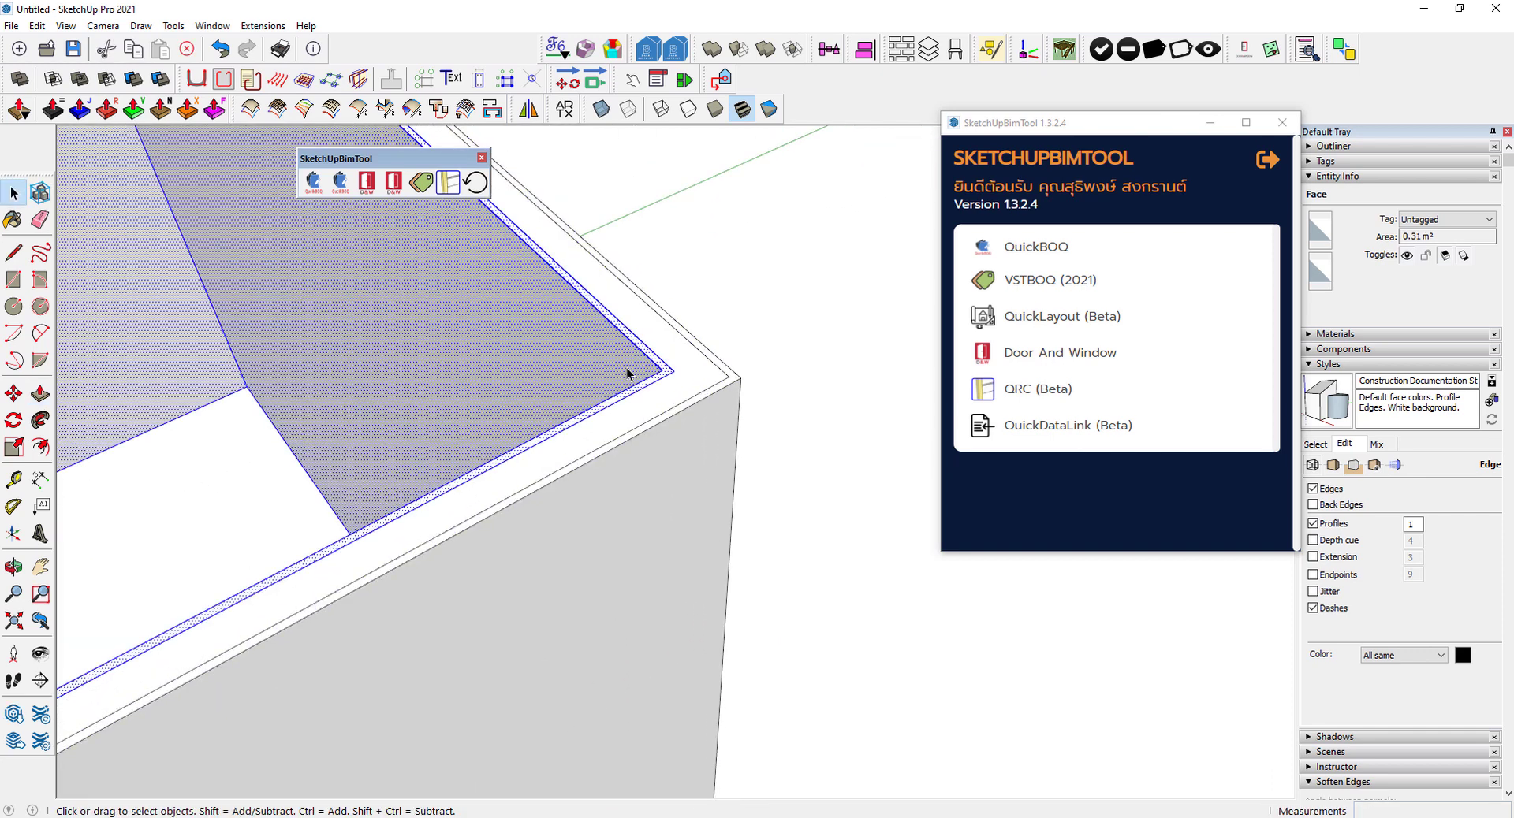
double_click(724, 410)
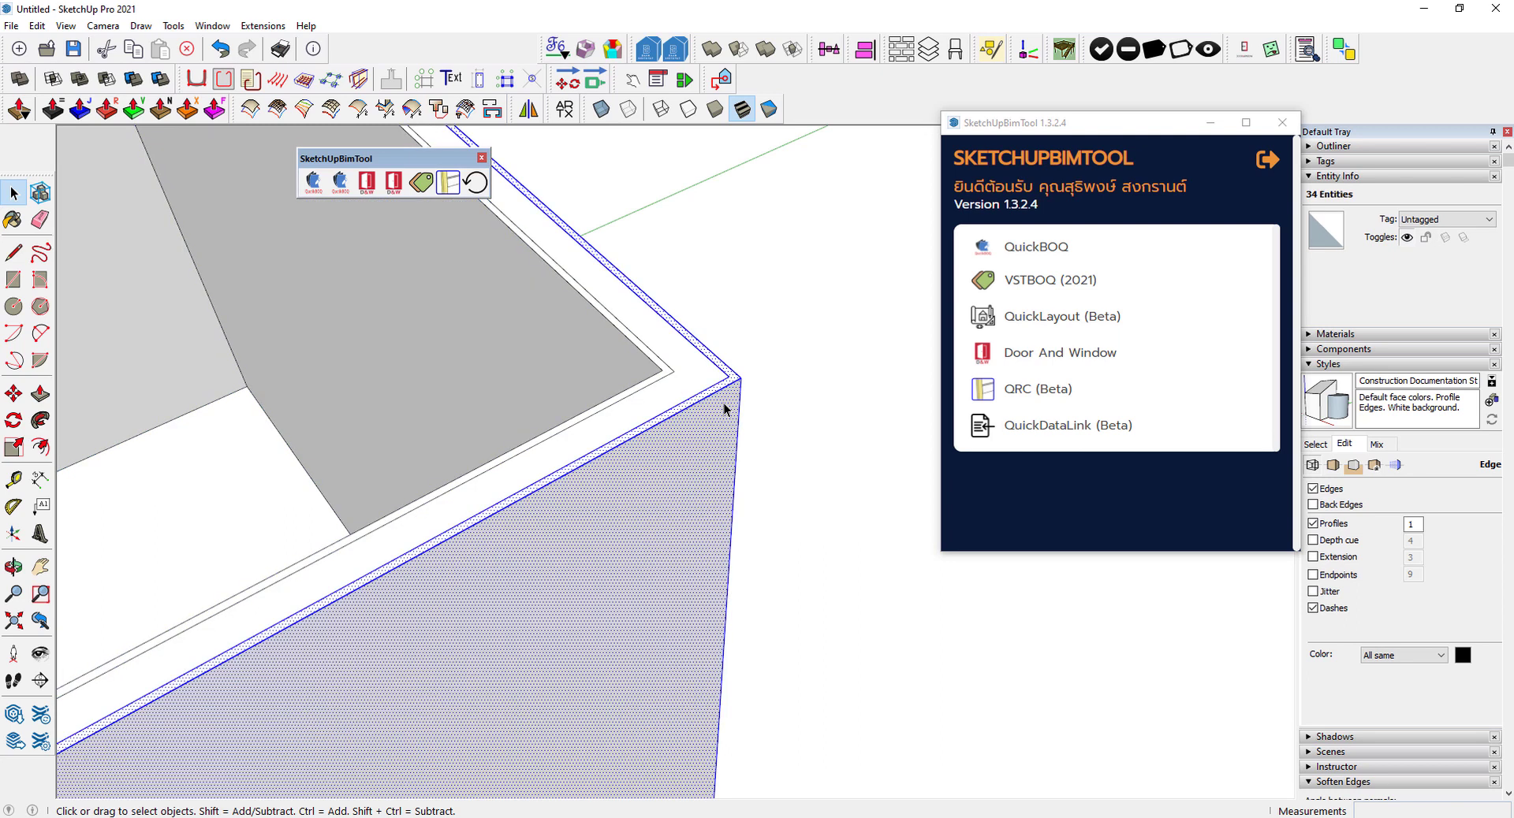
scroll(683, 471, down, 2)
key(ctrl+g)
scroll(664, 480, down, 3)
scroll(679, 446, up, 5)
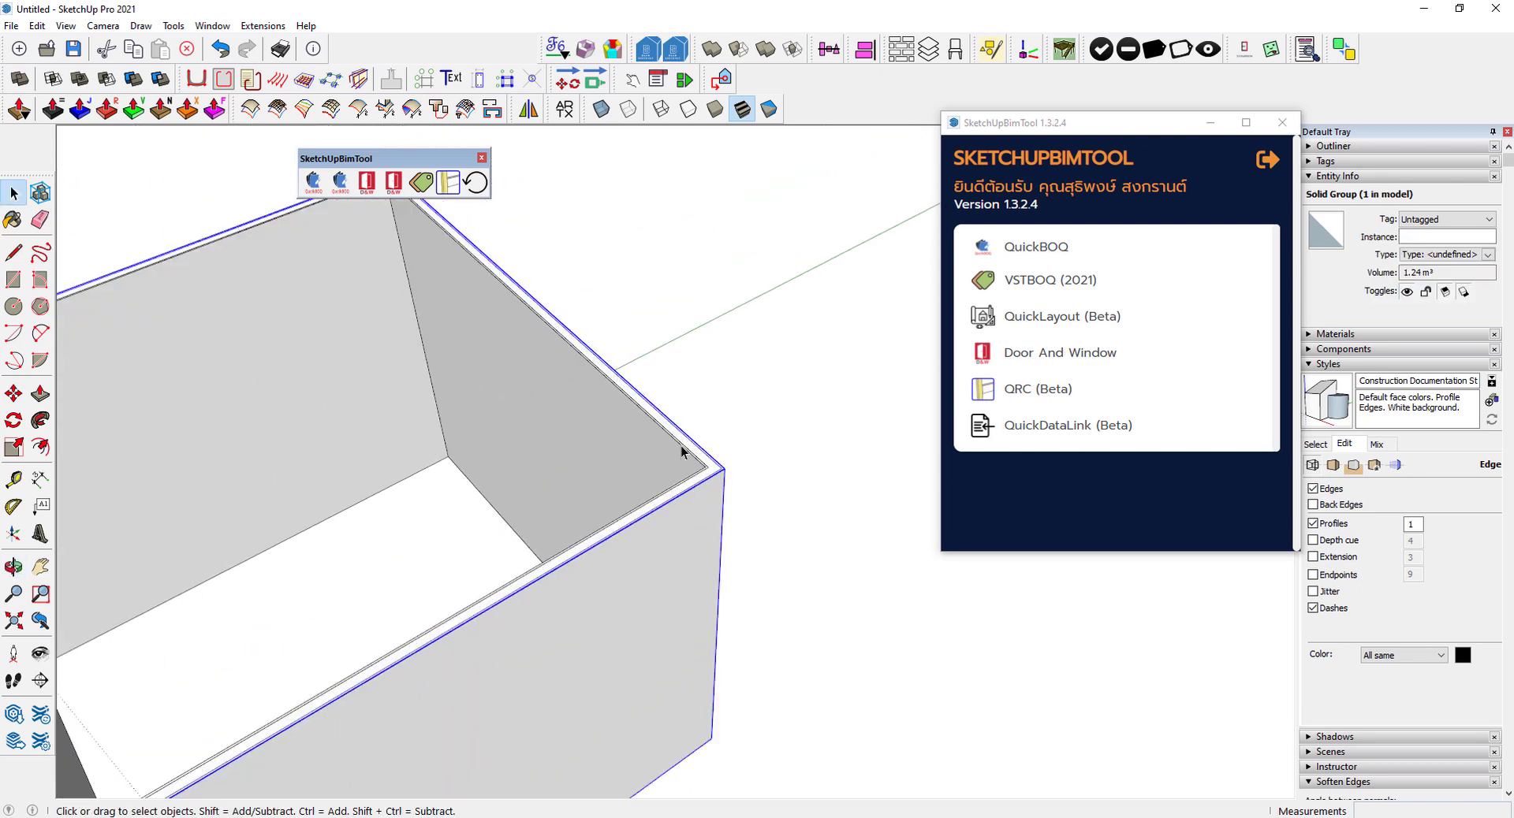
scroll(682, 451, up, 2)
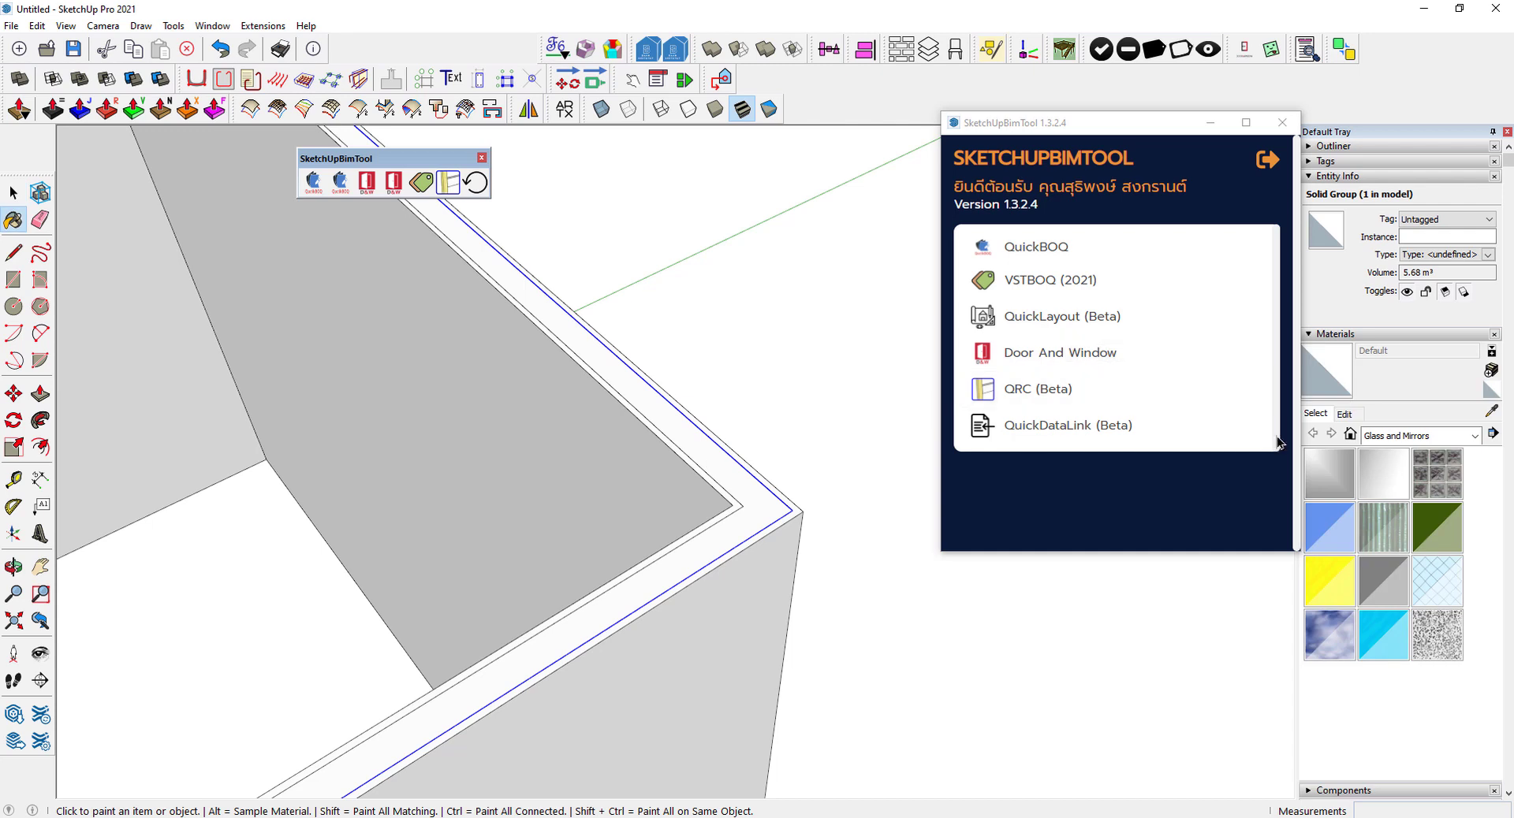
- Paint the wall group with Brick Antique 01 from the Brick, Cladding and Siding materials
click(1432, 439)
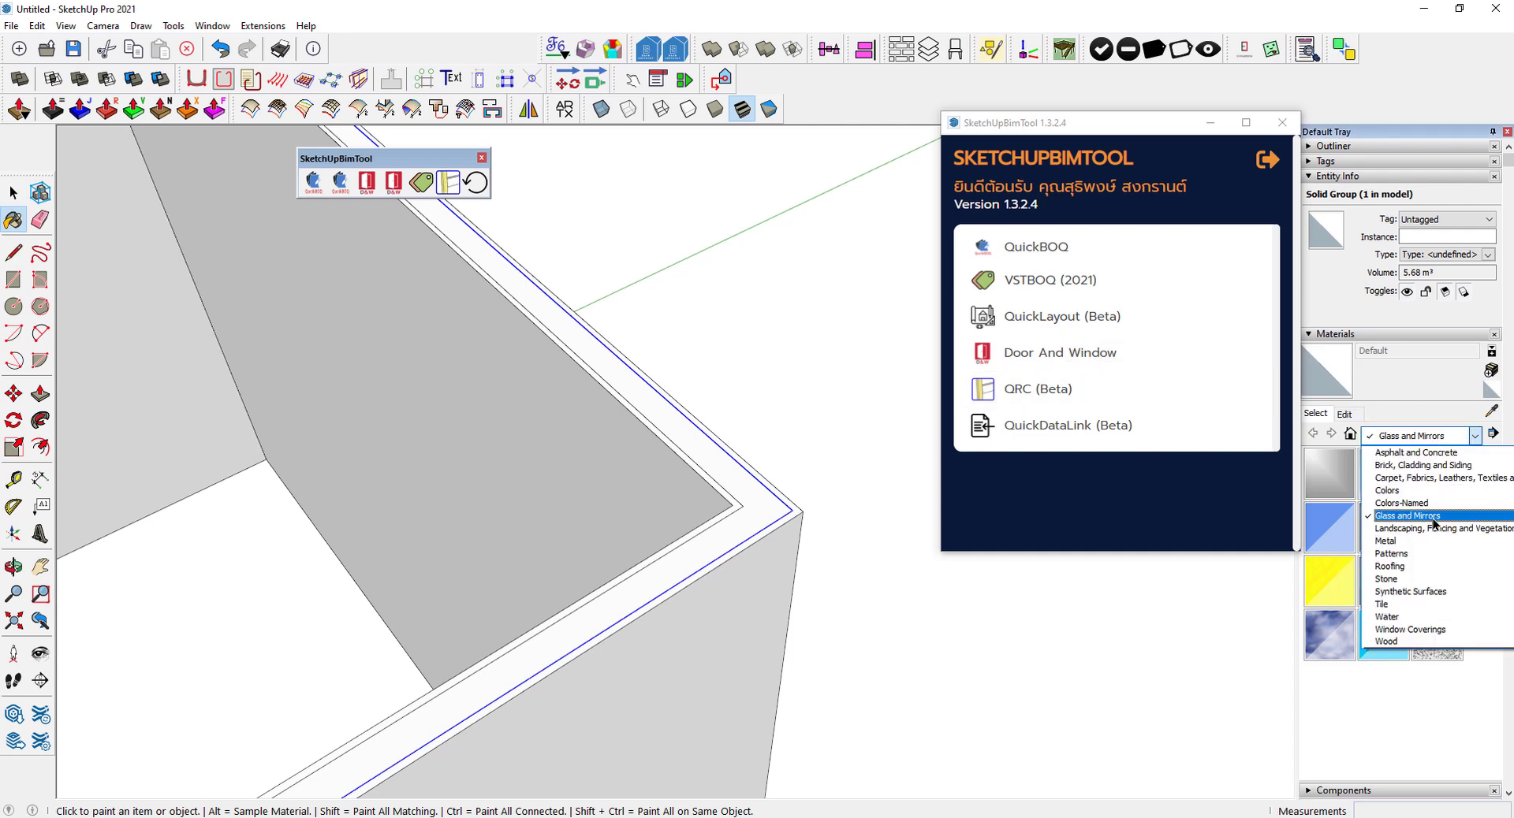
click(1424, 466)
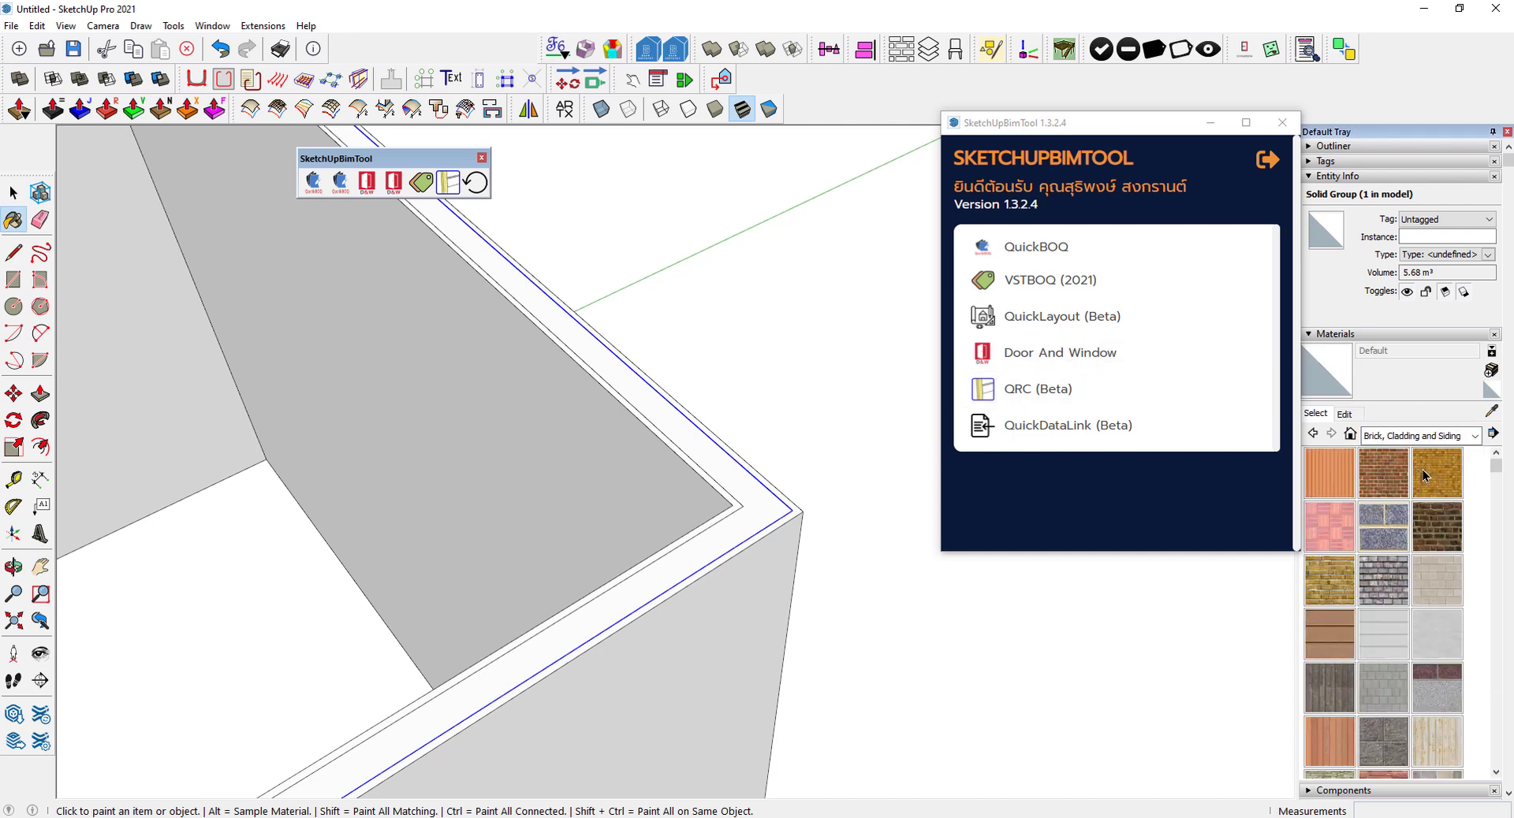
click(1386, 484)
click(725, 461)
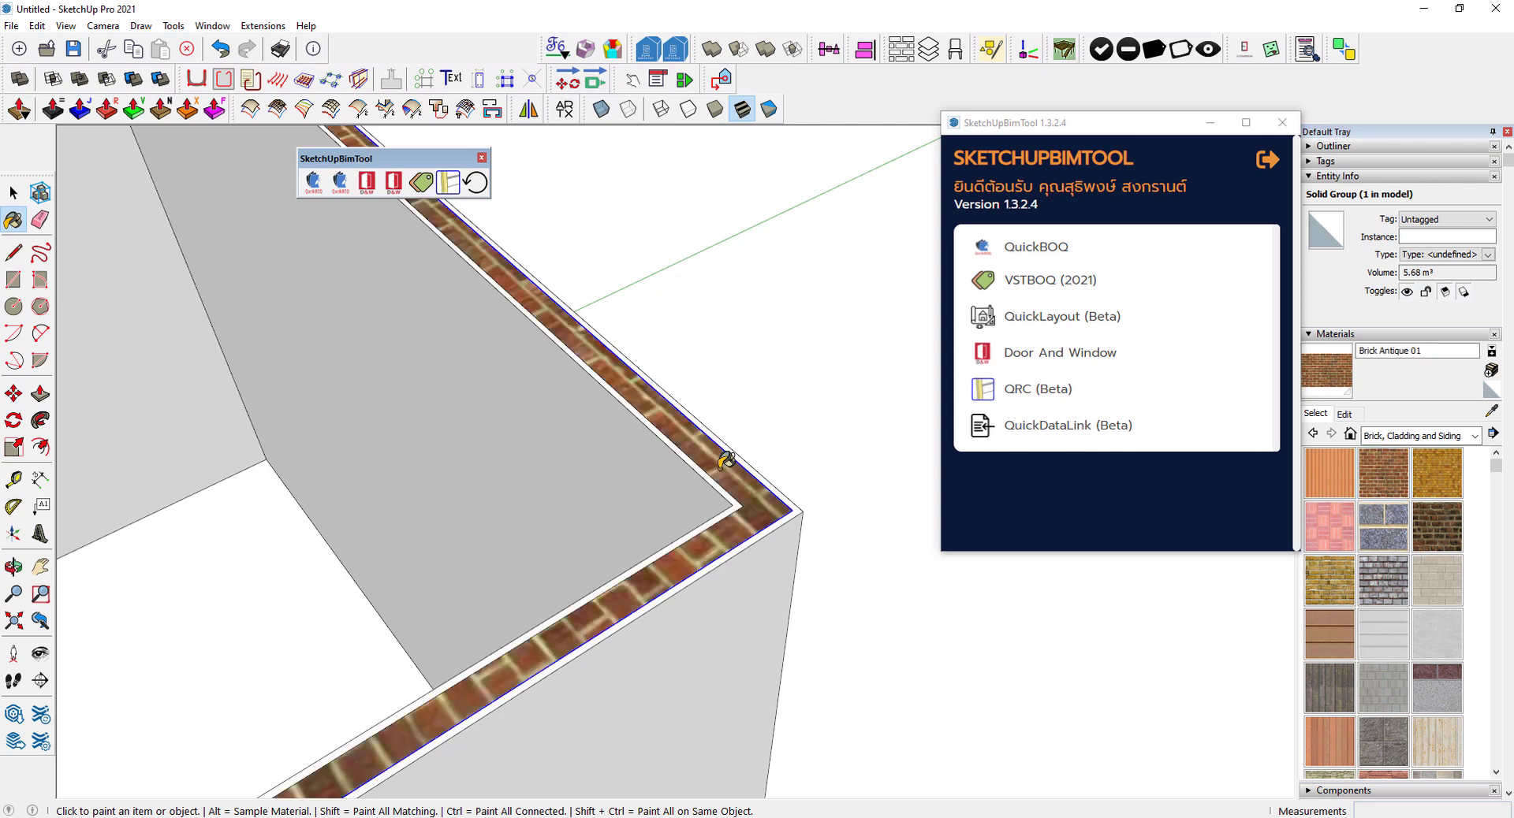
key(space)
- Select the wall group and orbit out to view the whole box from lower down
scroll(803, 424, down, 3)
scroll(684, 424, up, 3)
click(683, 419)
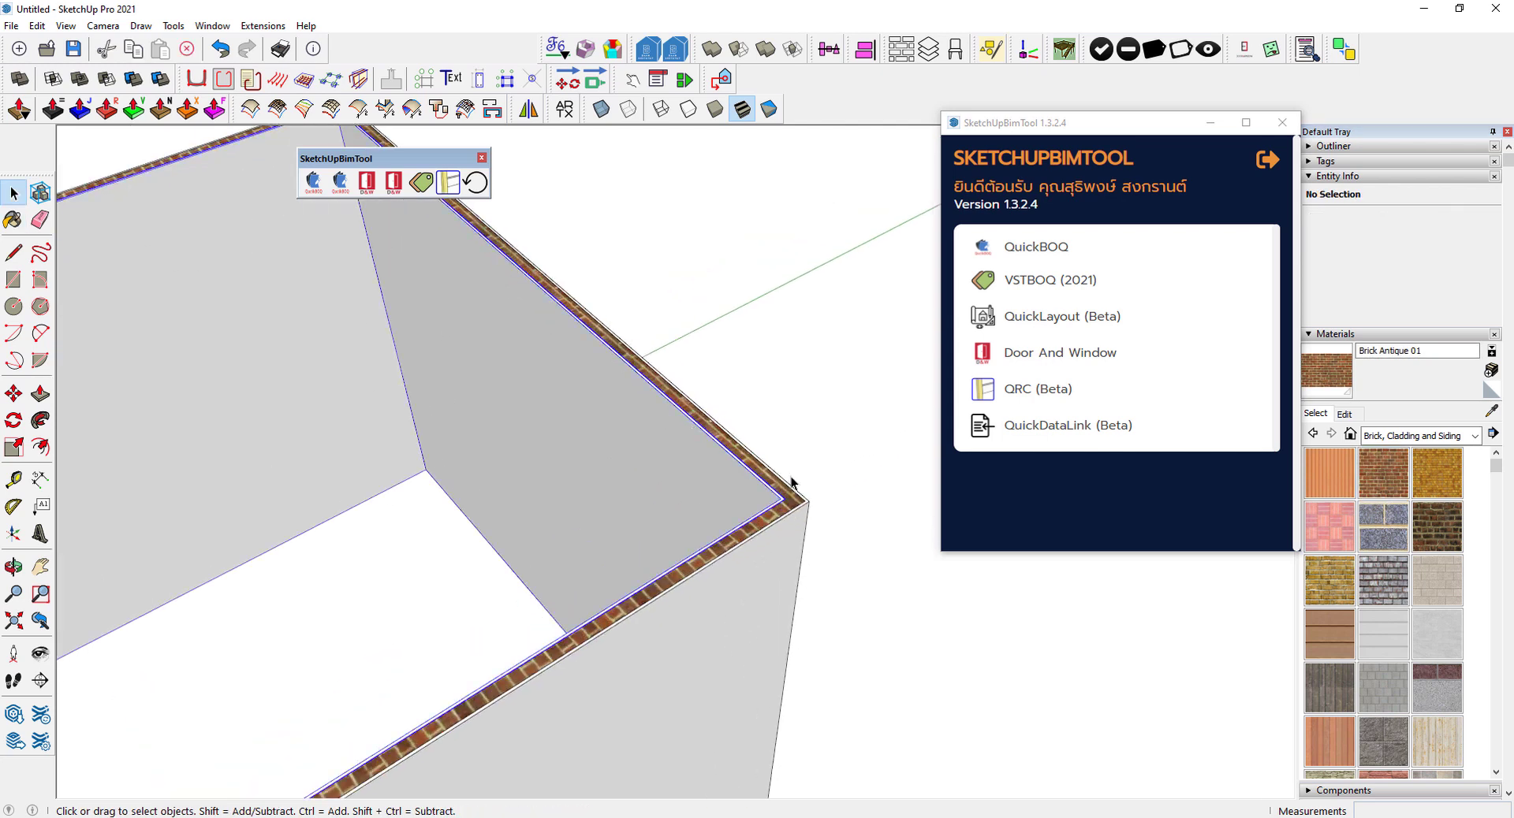
scroll(824, 443, down, 5)
middle_drag(672, 477, 696, 531)
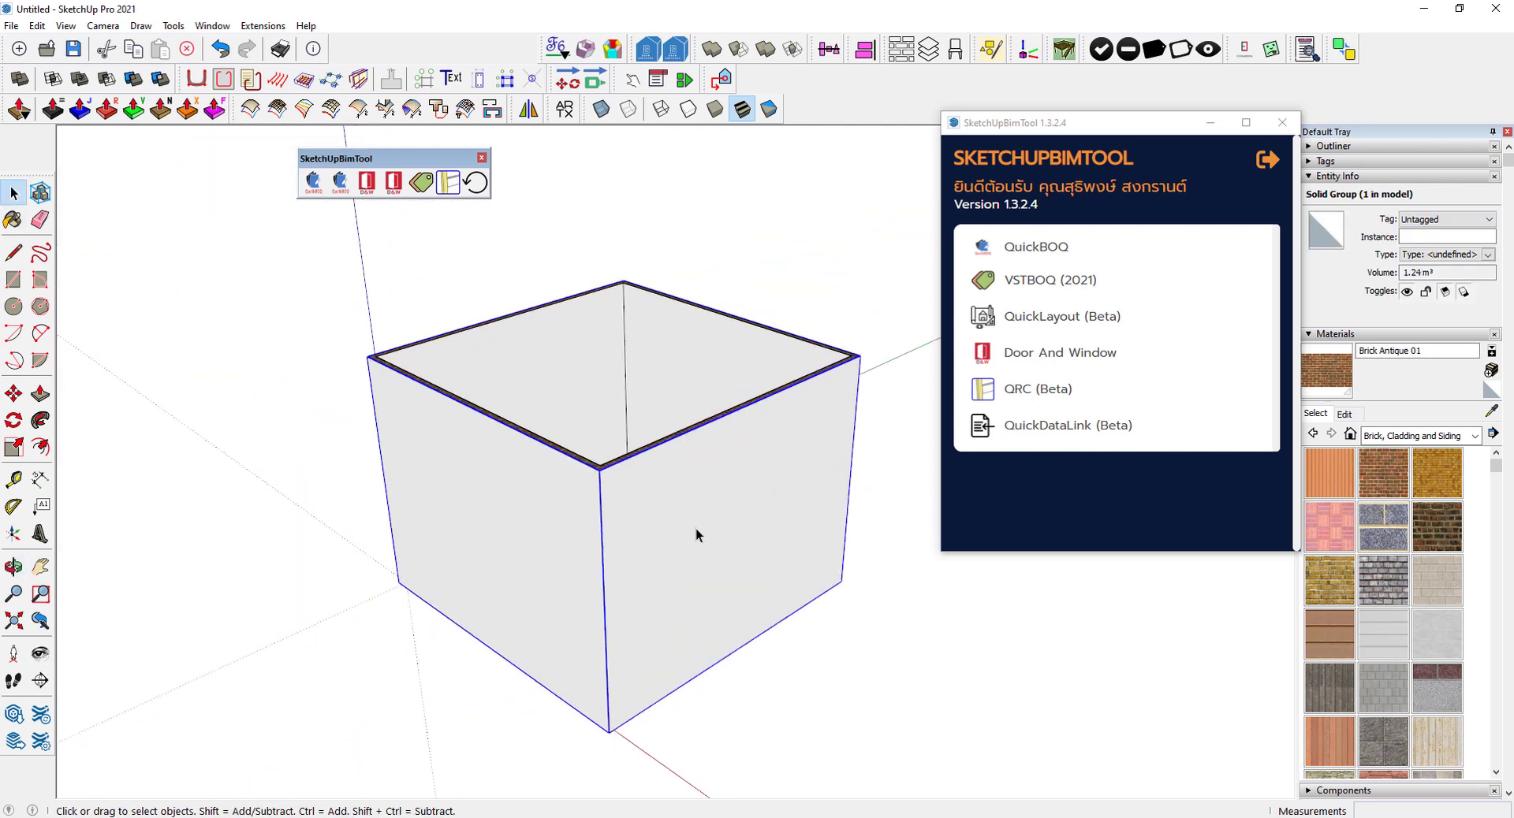
scroll(696, 532, up, 1)
scroll(696, 535, up, 2)
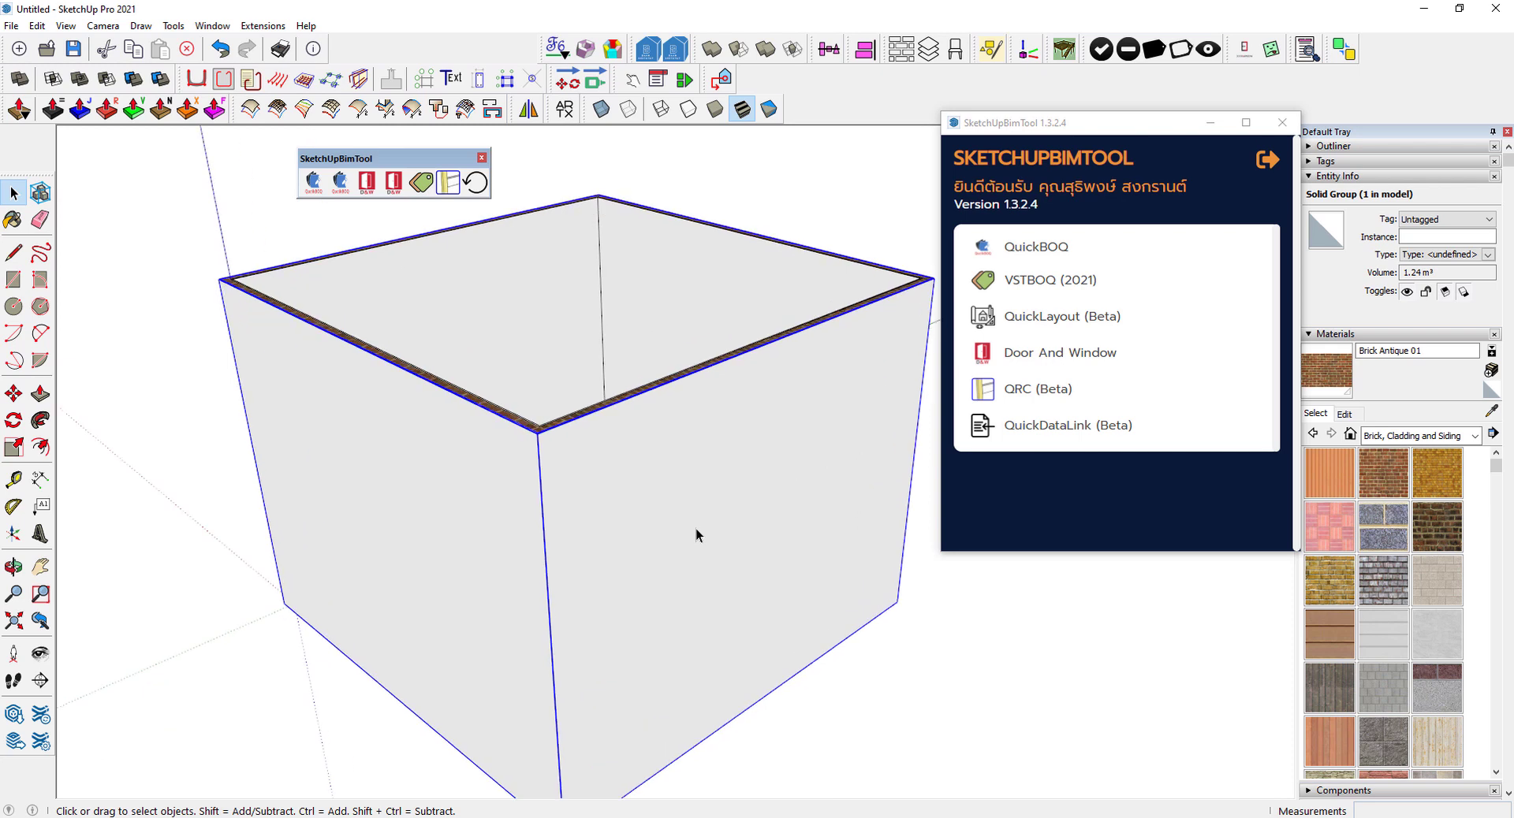
scroll(639, 471, down, 2)
scroll(689, 561, up, 2)
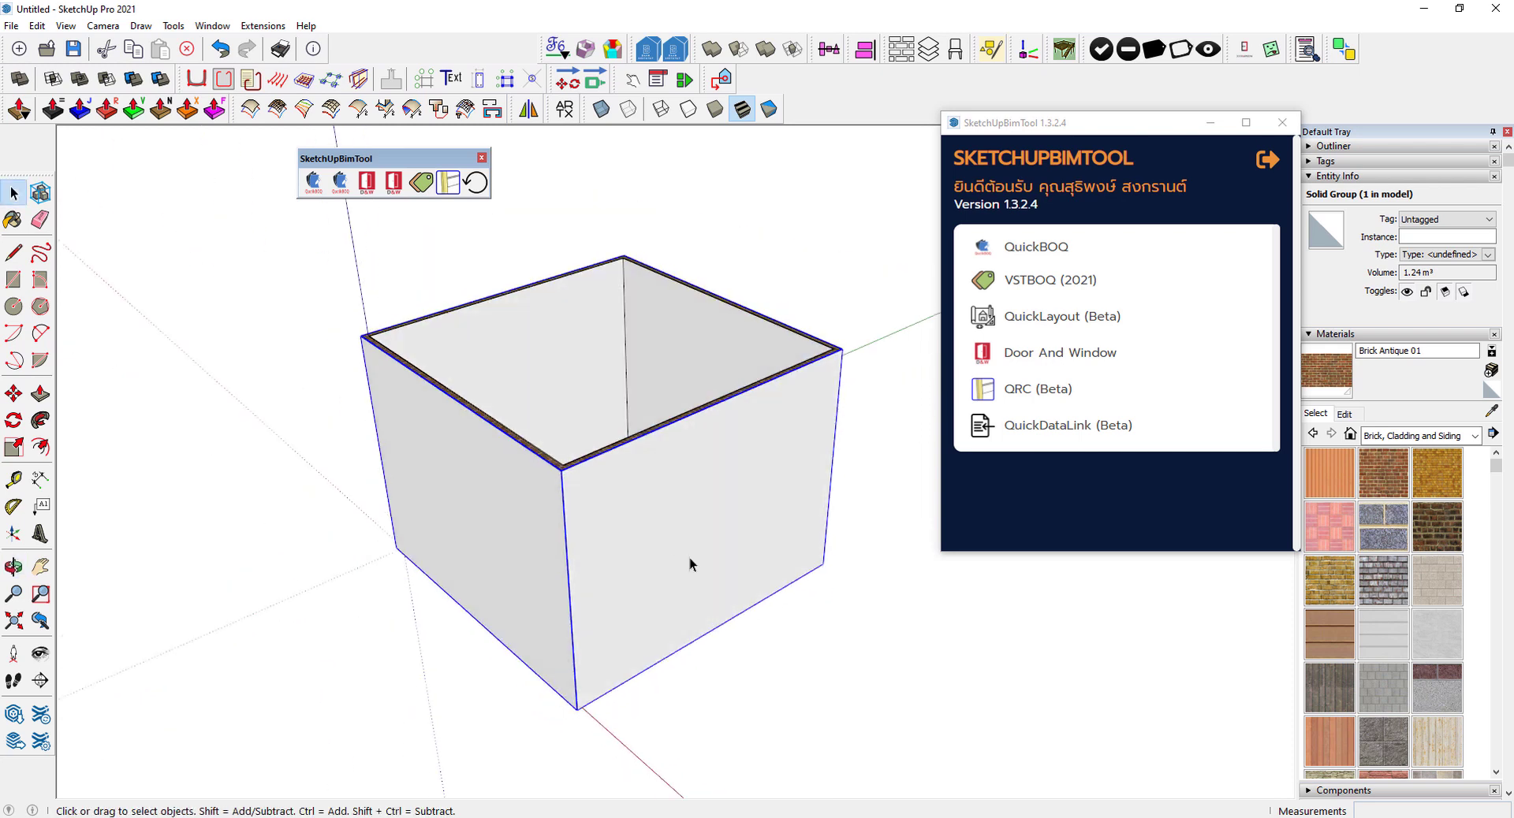
scroll(721, 536, up, 2)
click(1033, 366)
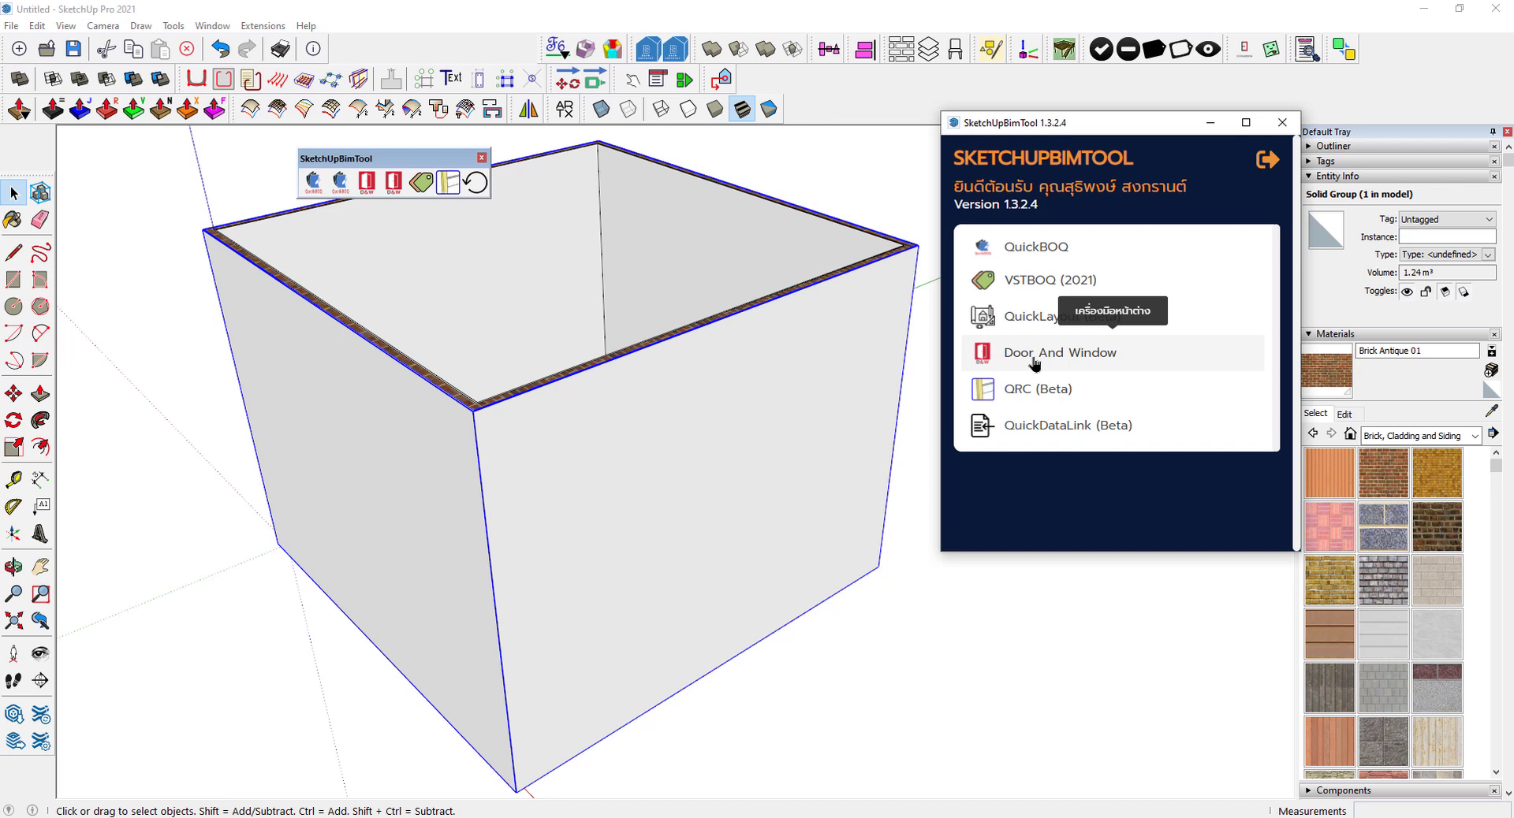
- Place the Door_sliding_2_01 door from the SketchUpBimTool door catalogue onto the front wall
click(1034, 361)
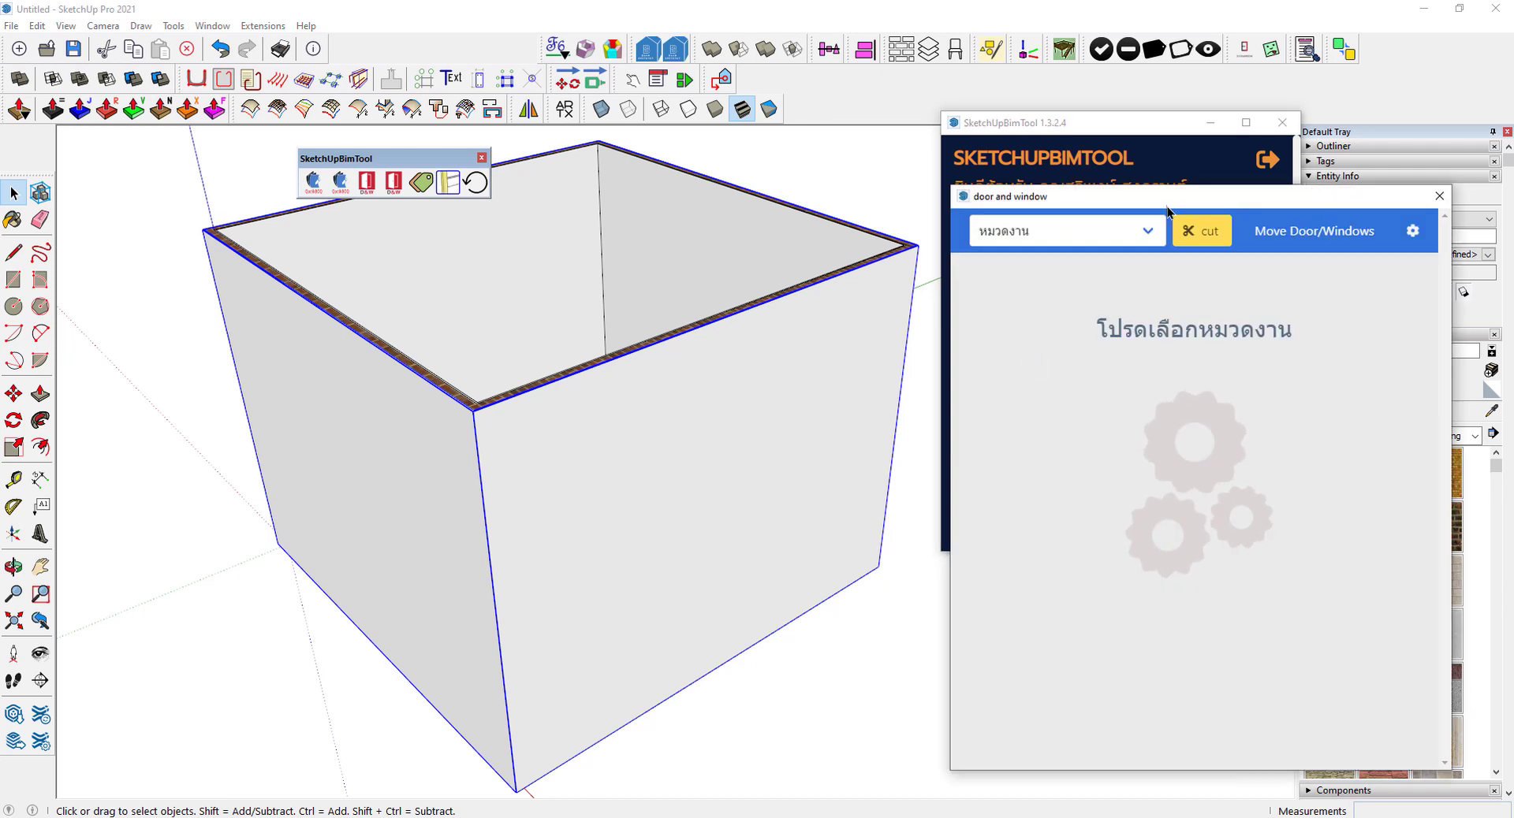
click(1136, 235)
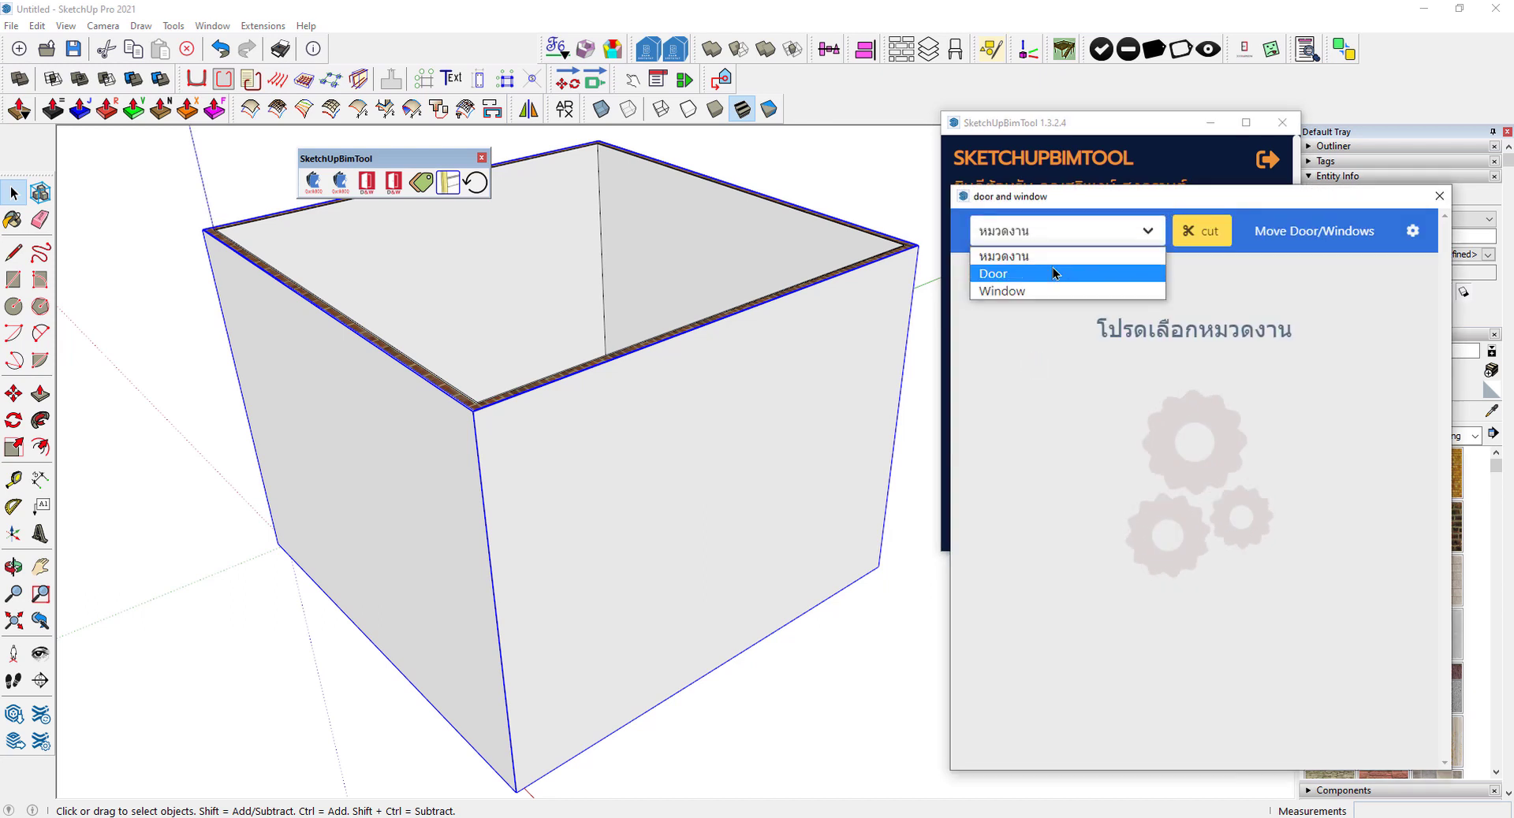
click(1050, 271)
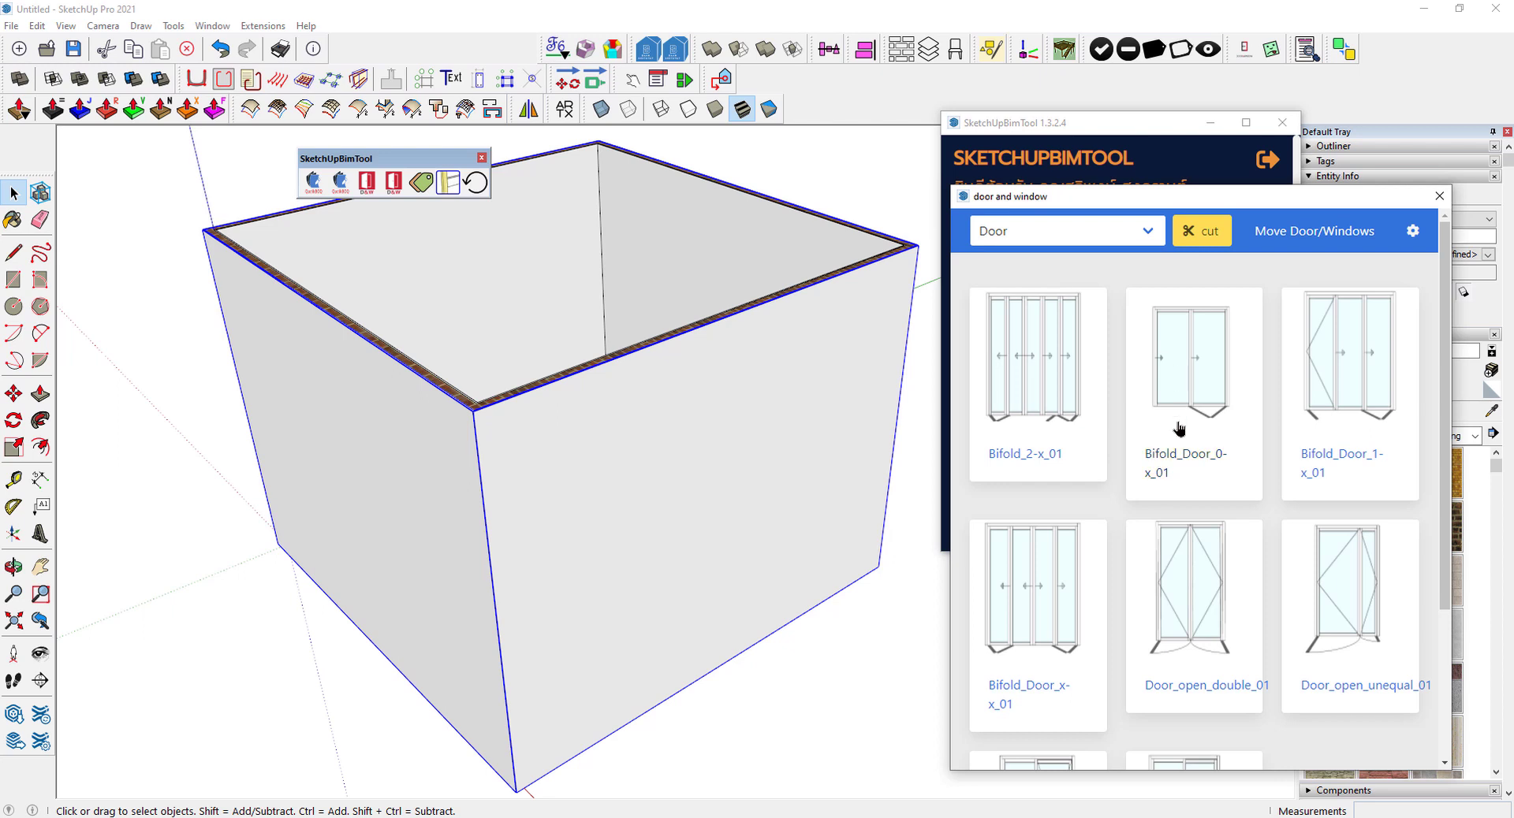
scroll(1179, 428, down, 2)
scroll(1179, 429, down, 2)
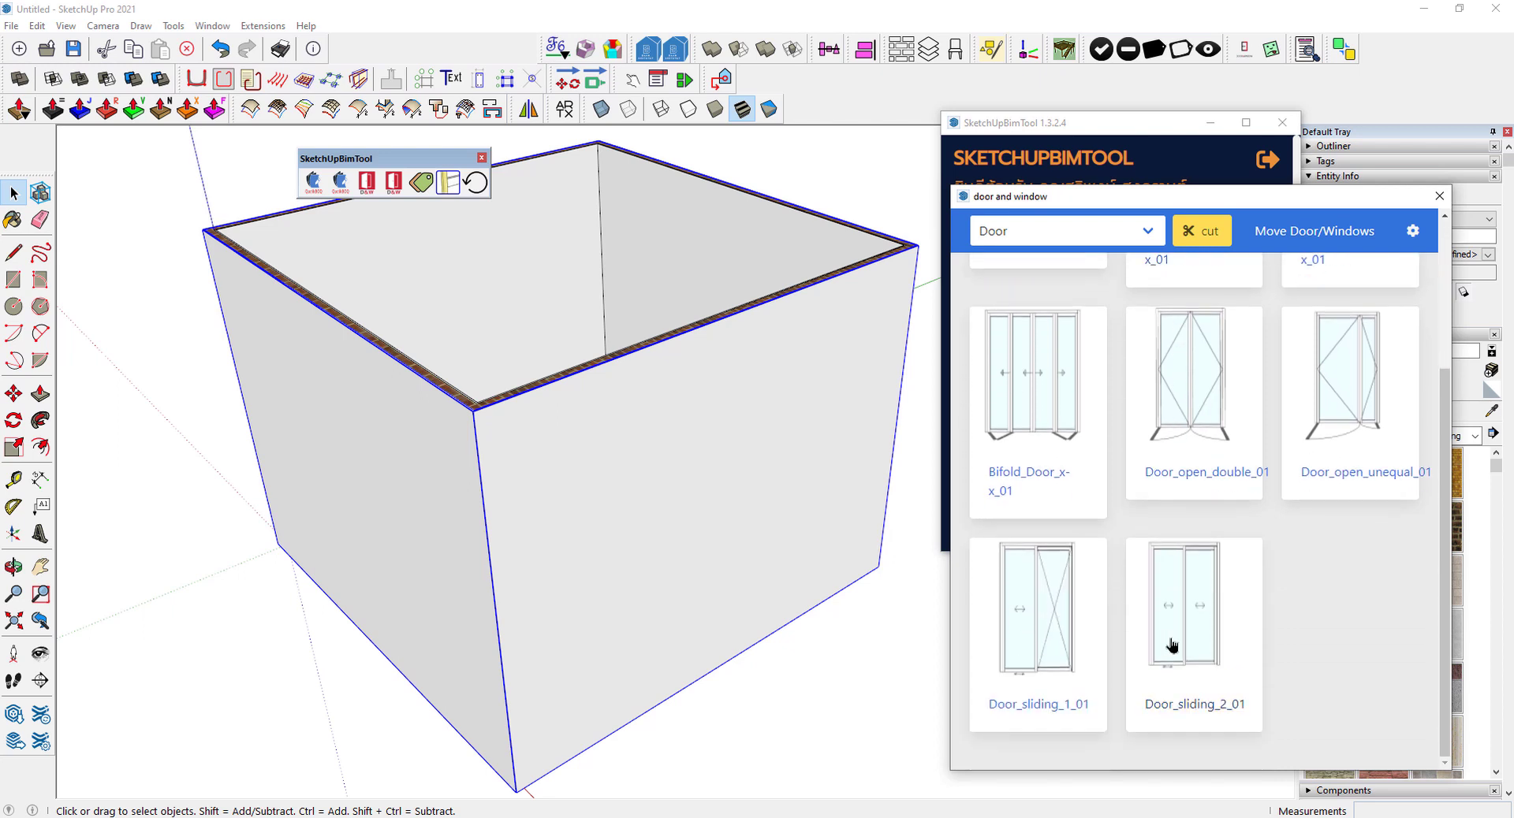
mouse_move(405, 641)
middle_down()
mouse_move(624, 496)
mouse_move(506, 725)
middle_up()
click(495, 632)
scroll(497, 631, up, 3)
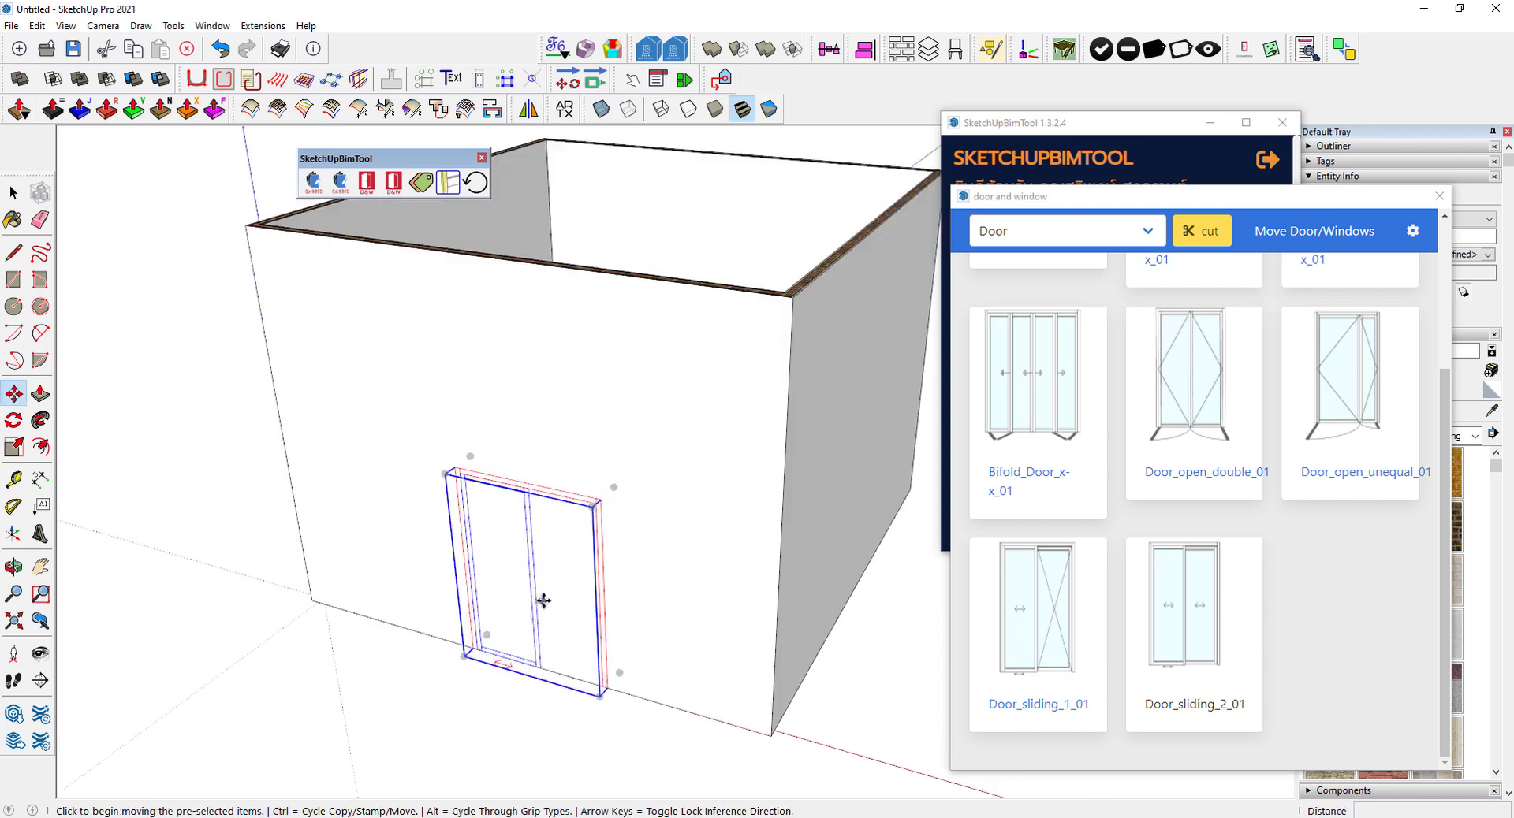
- Set the door width to 2 m, cut its opening through the wall, and view it head-on
right_click(531, 539)
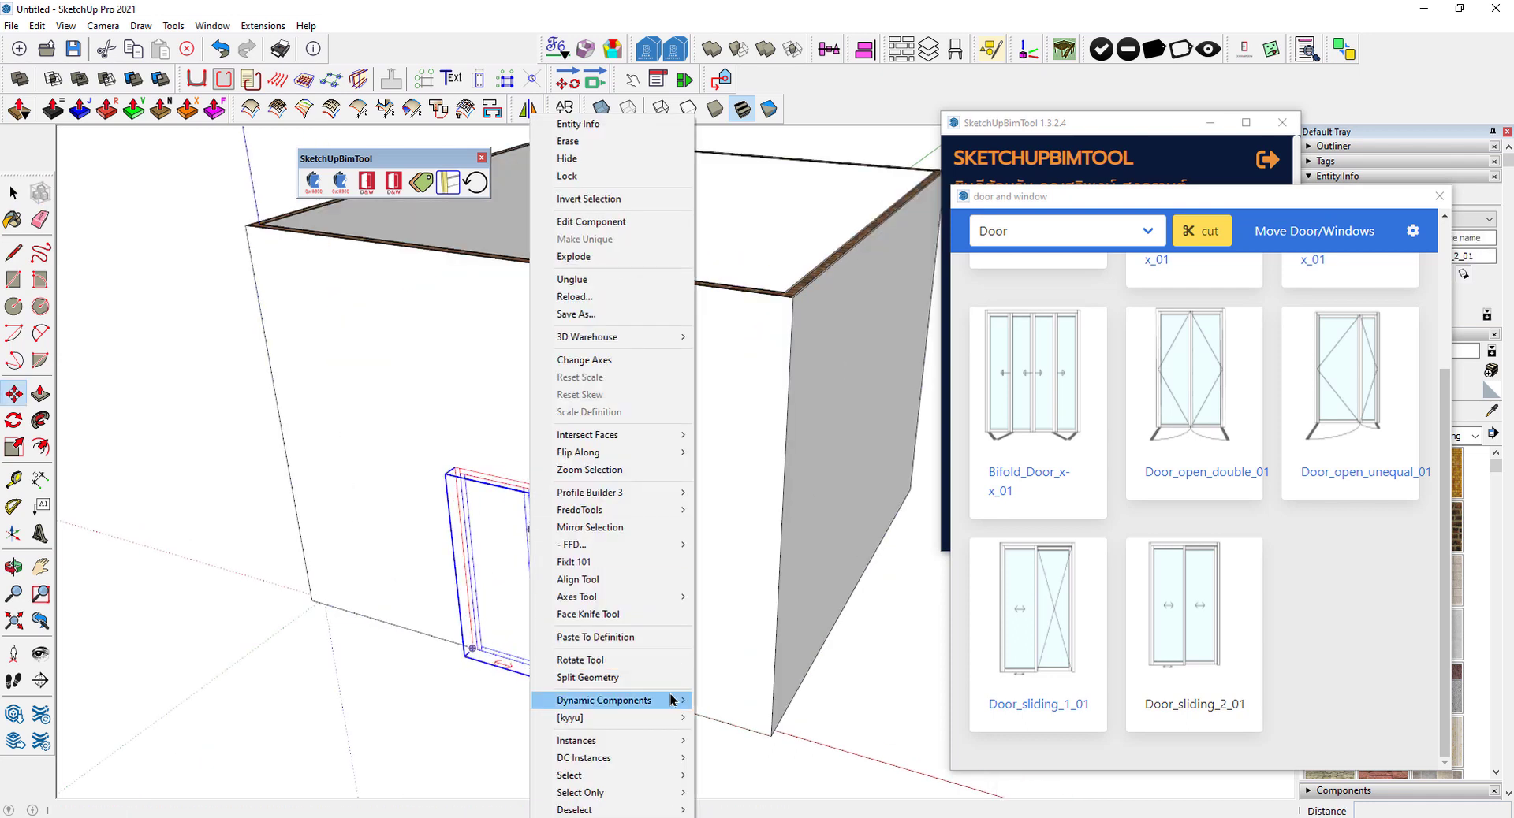
click(735, 700)
text(2)
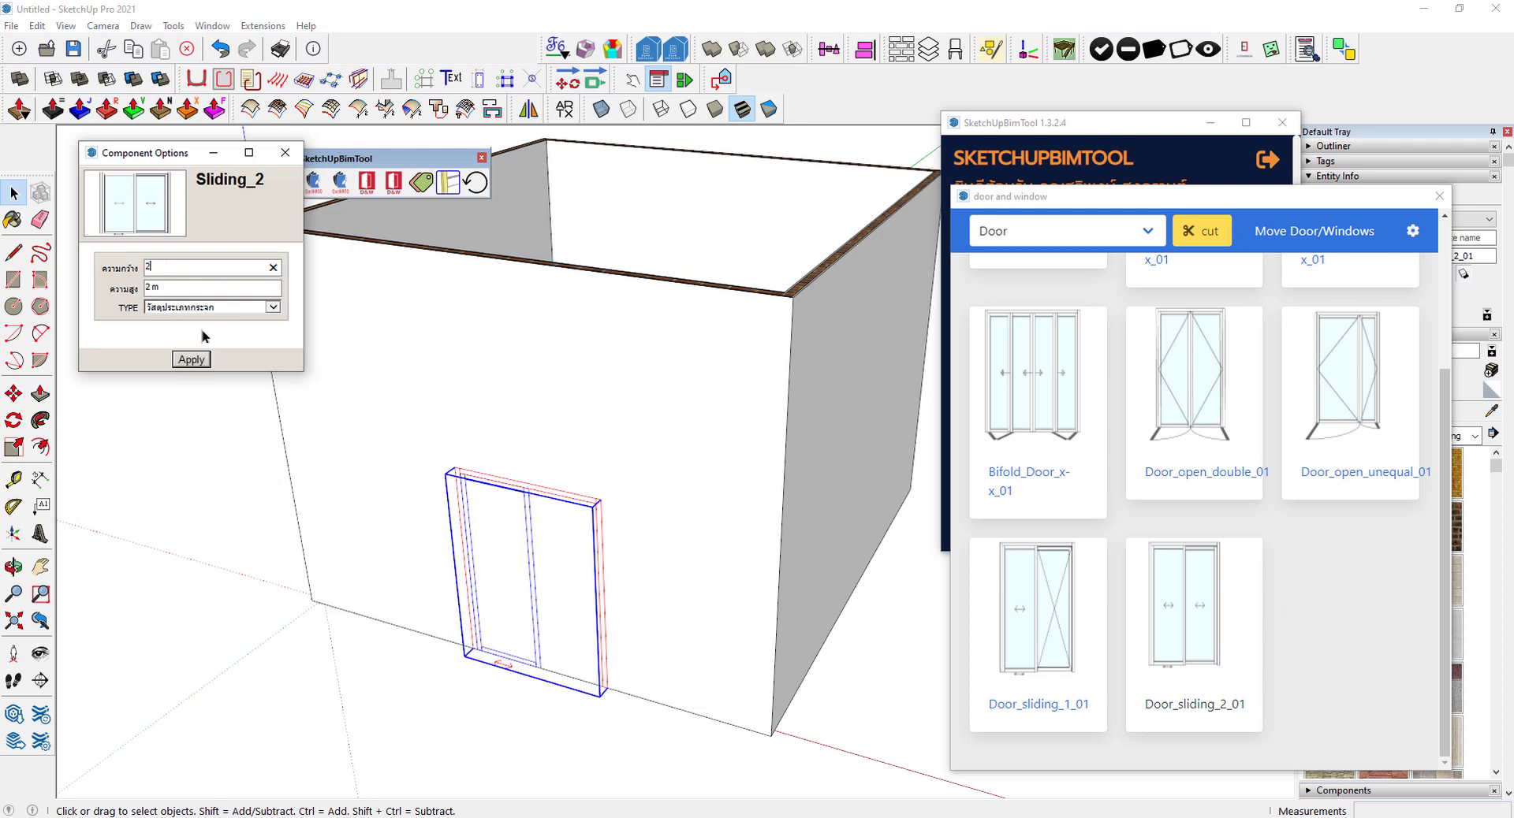
click(192, 361)
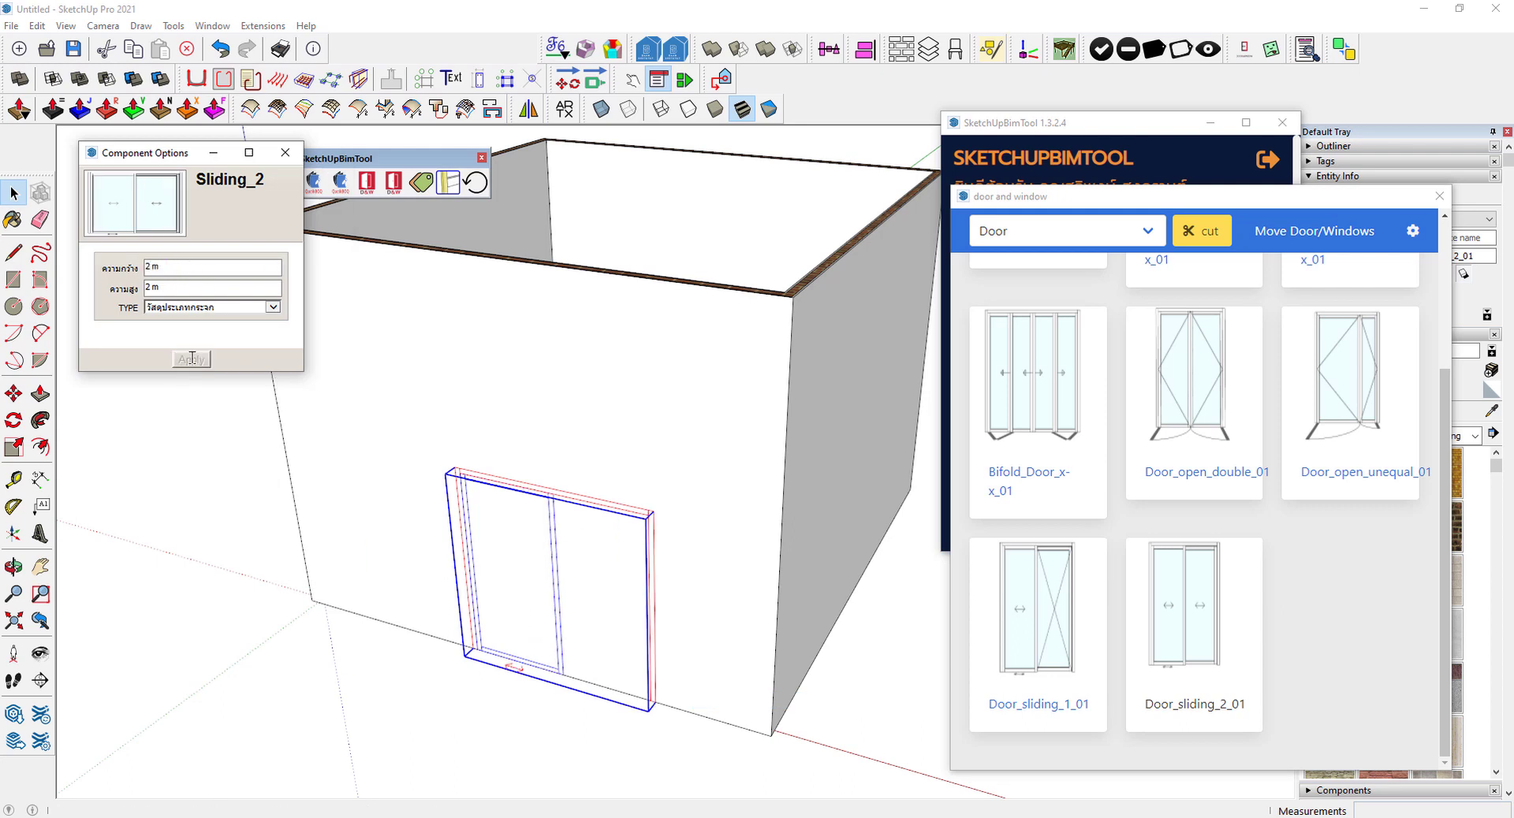
click(1195, 243)
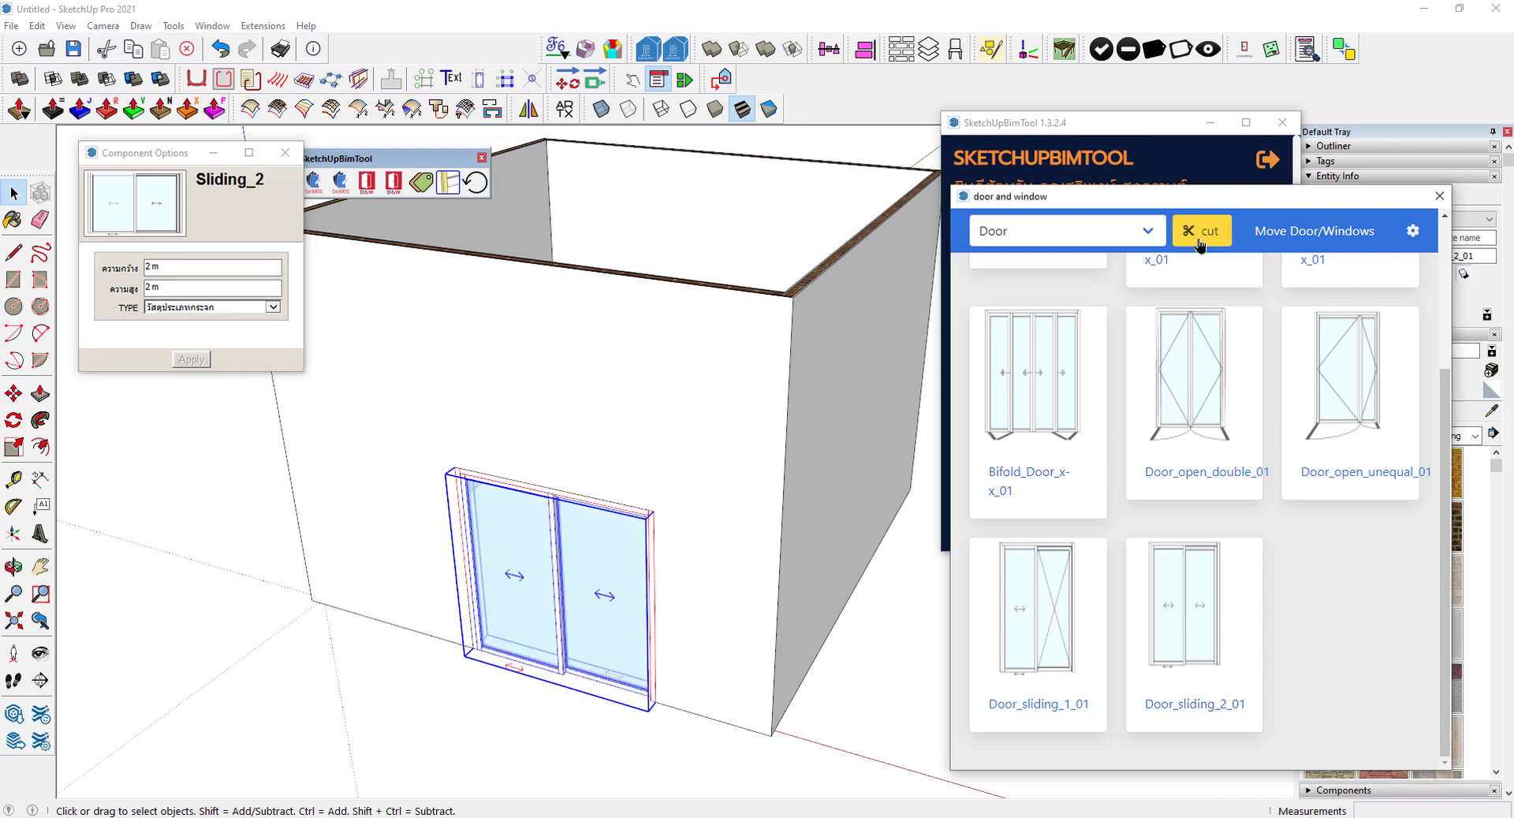
middle_drag(773, 441, 639, 335)
scroll(642, 569, down, 3)
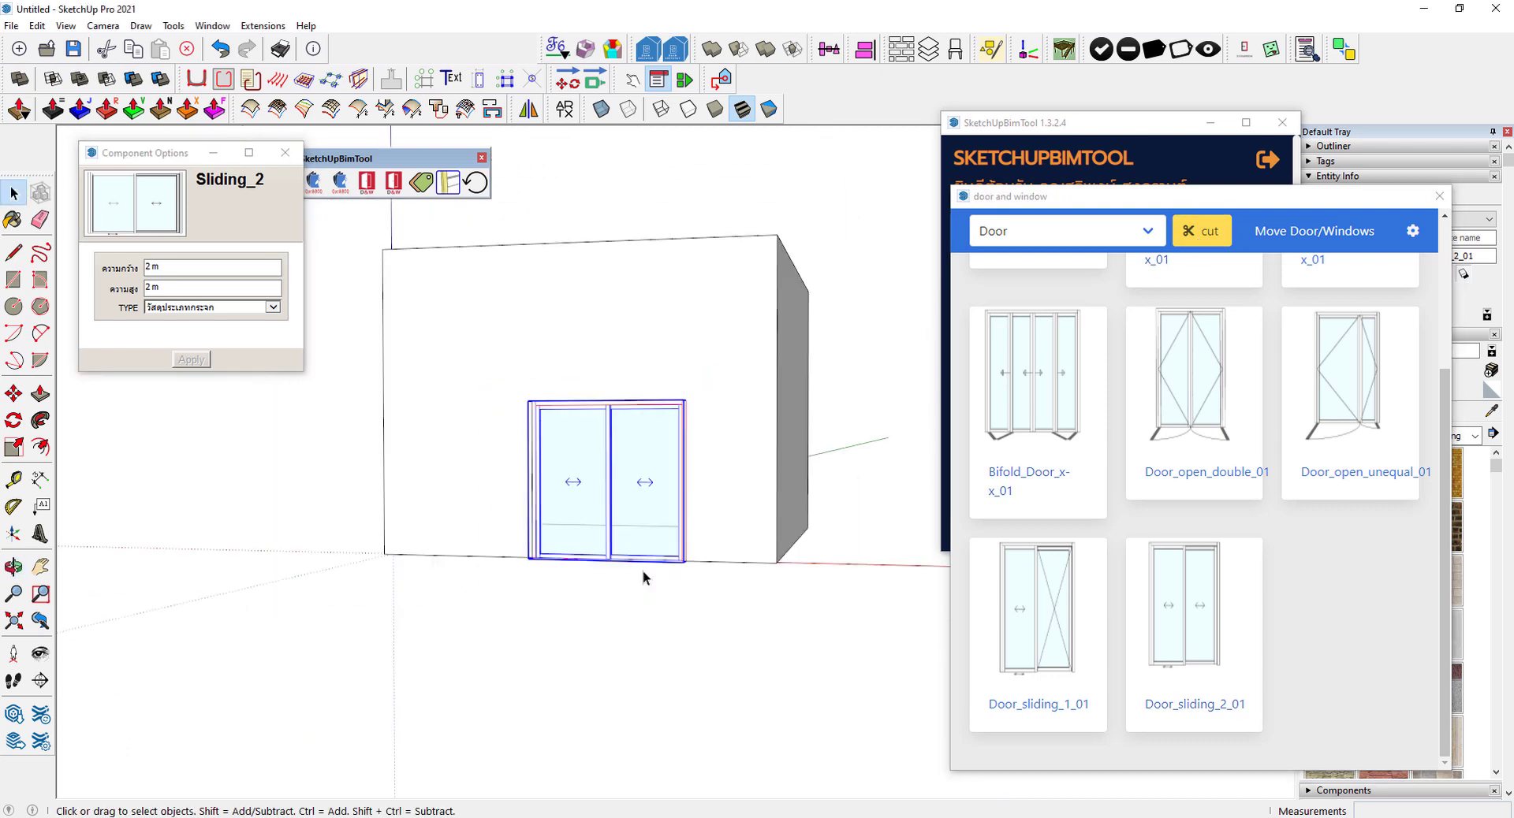
middle_drag(642, 569, 440, 724)
click(440, 724)
scroll(505, 505, up, 3)
middle_drag(505, 505, 584, 419)
scroll(584, 419, down, 3)
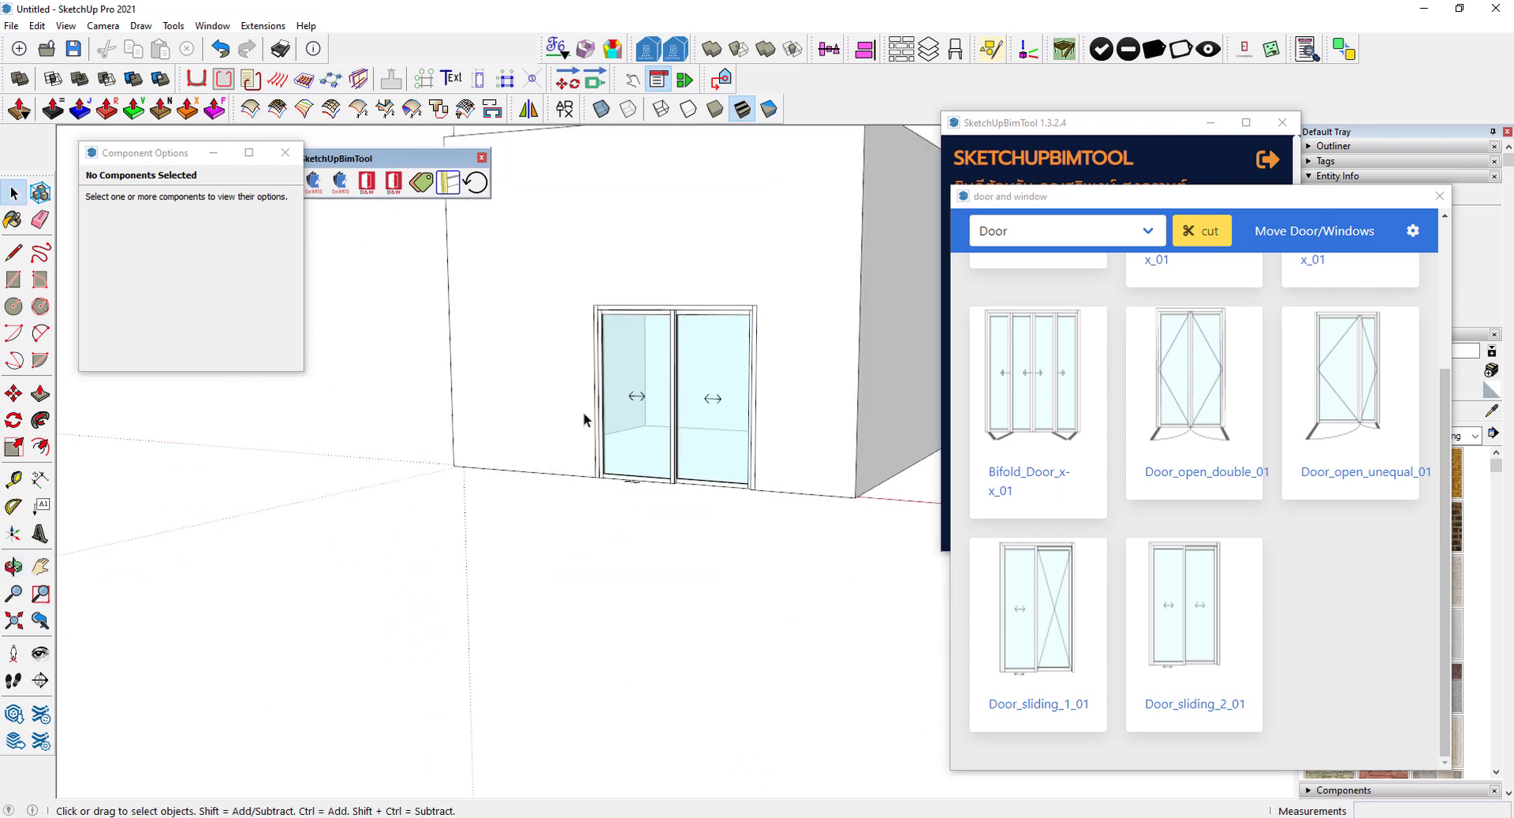
- Place a Window_sliding_glass_01 window from the Window category on the side wall
click(1054, 239)
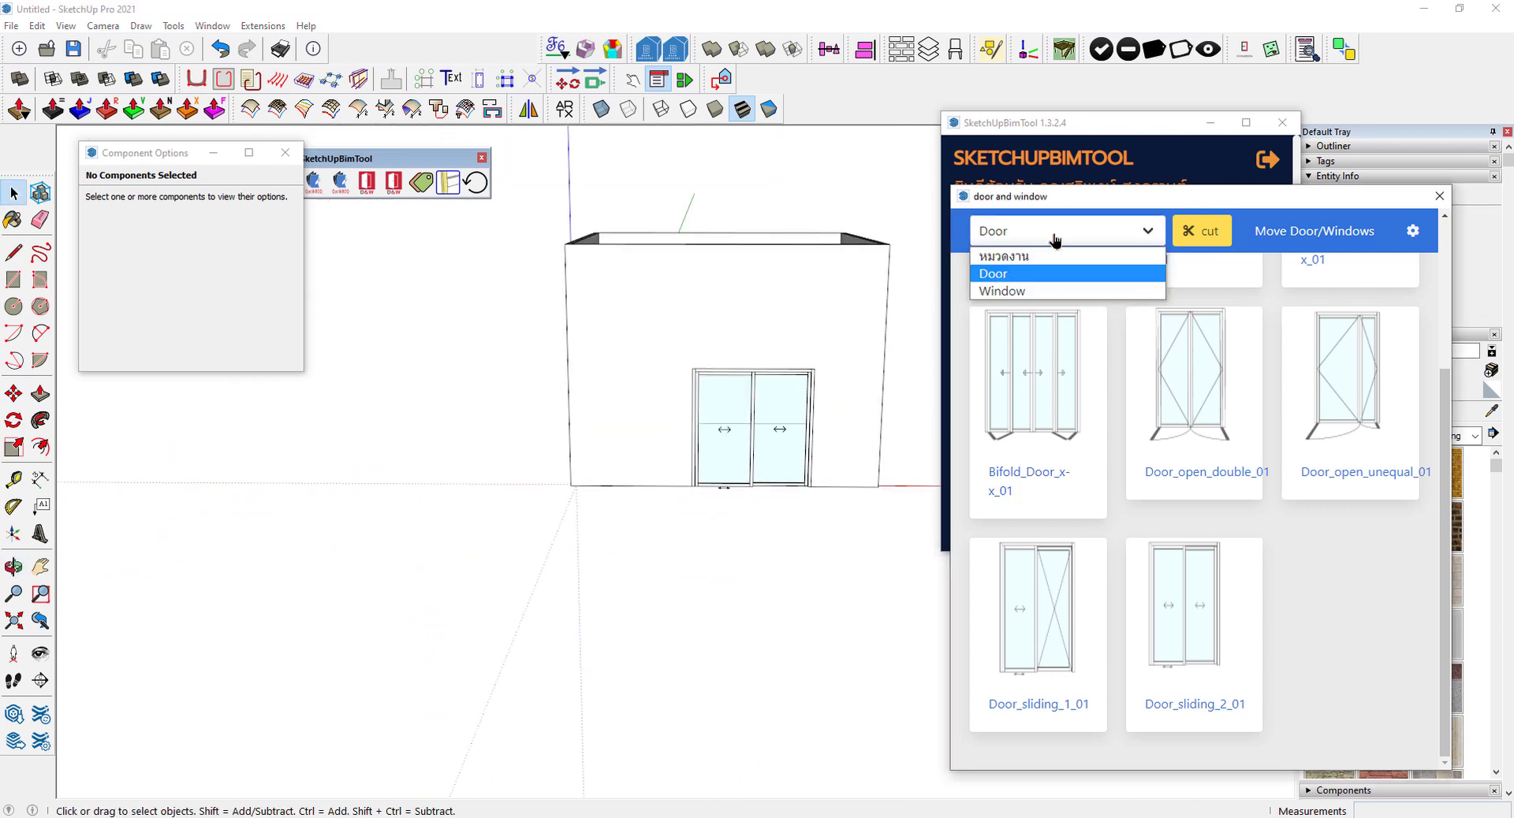
click(1046, 294)
scroll(1175, 447, down, 3)
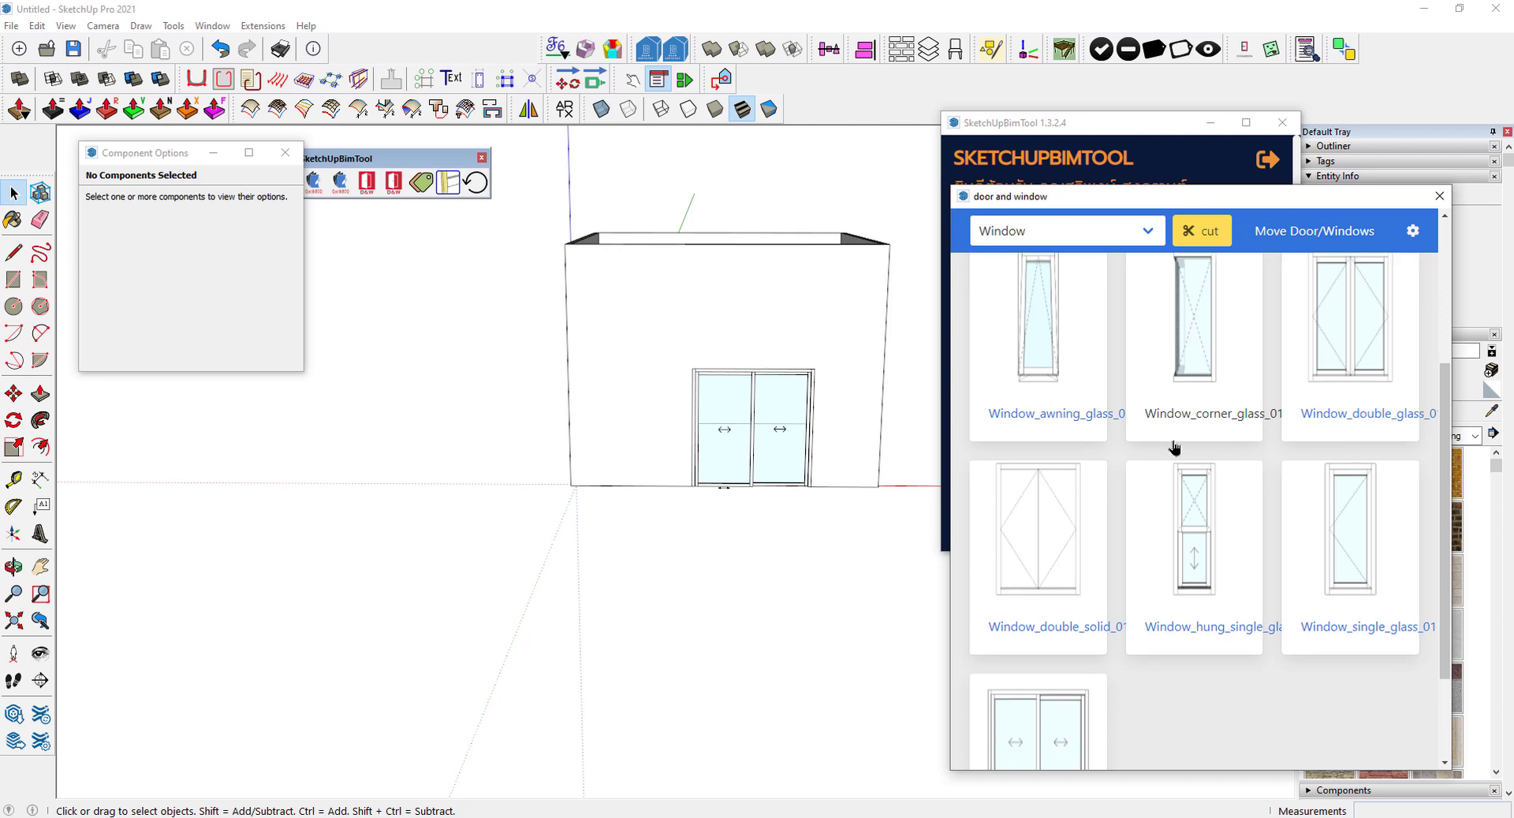
click(1045, 611)
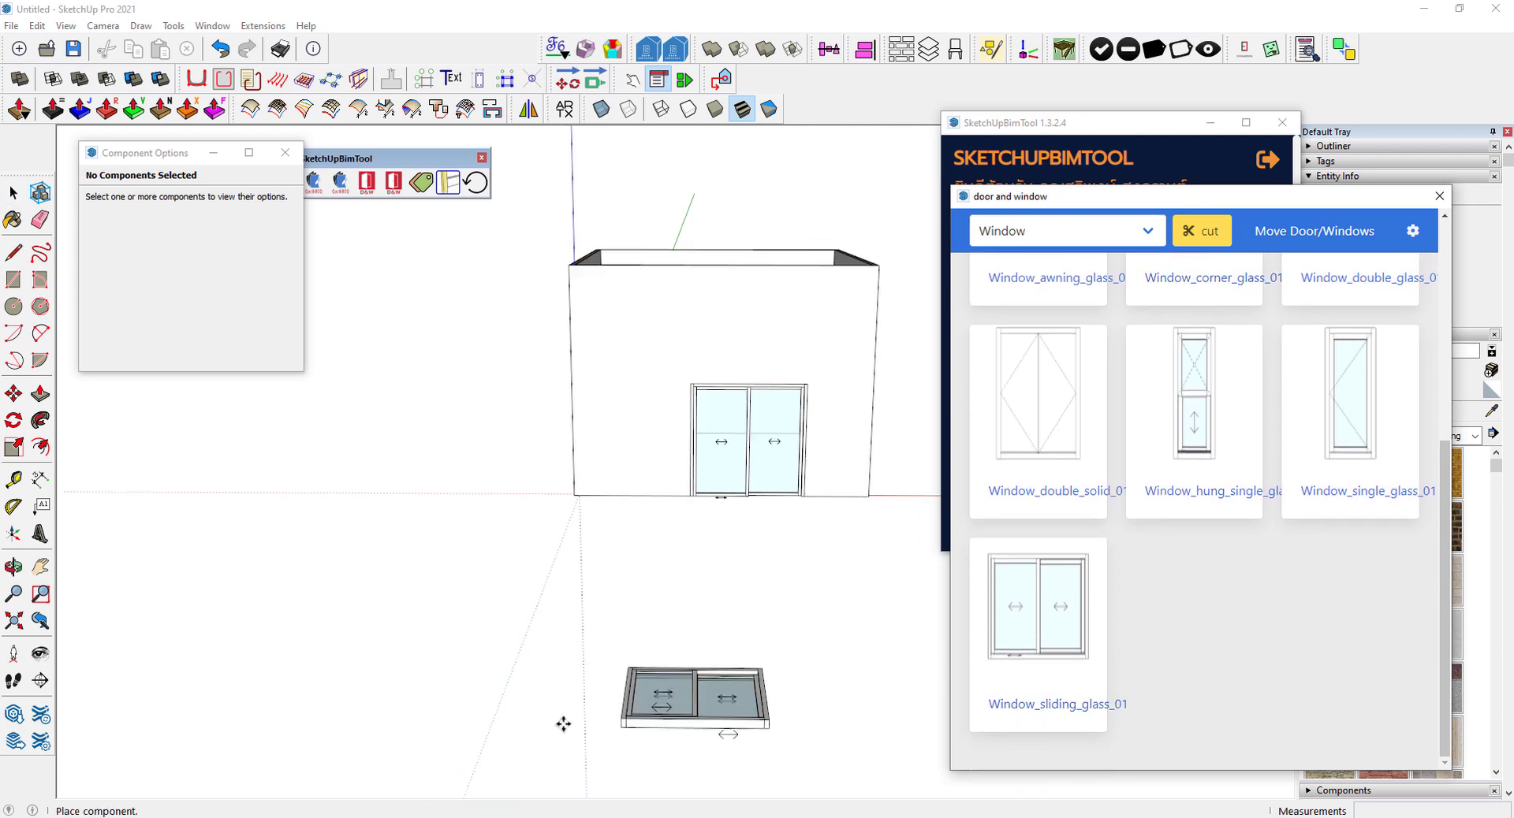
middle_drag(565, 719, 253, 710)
scroll(642, 500, up, 3)
click(599, 526)
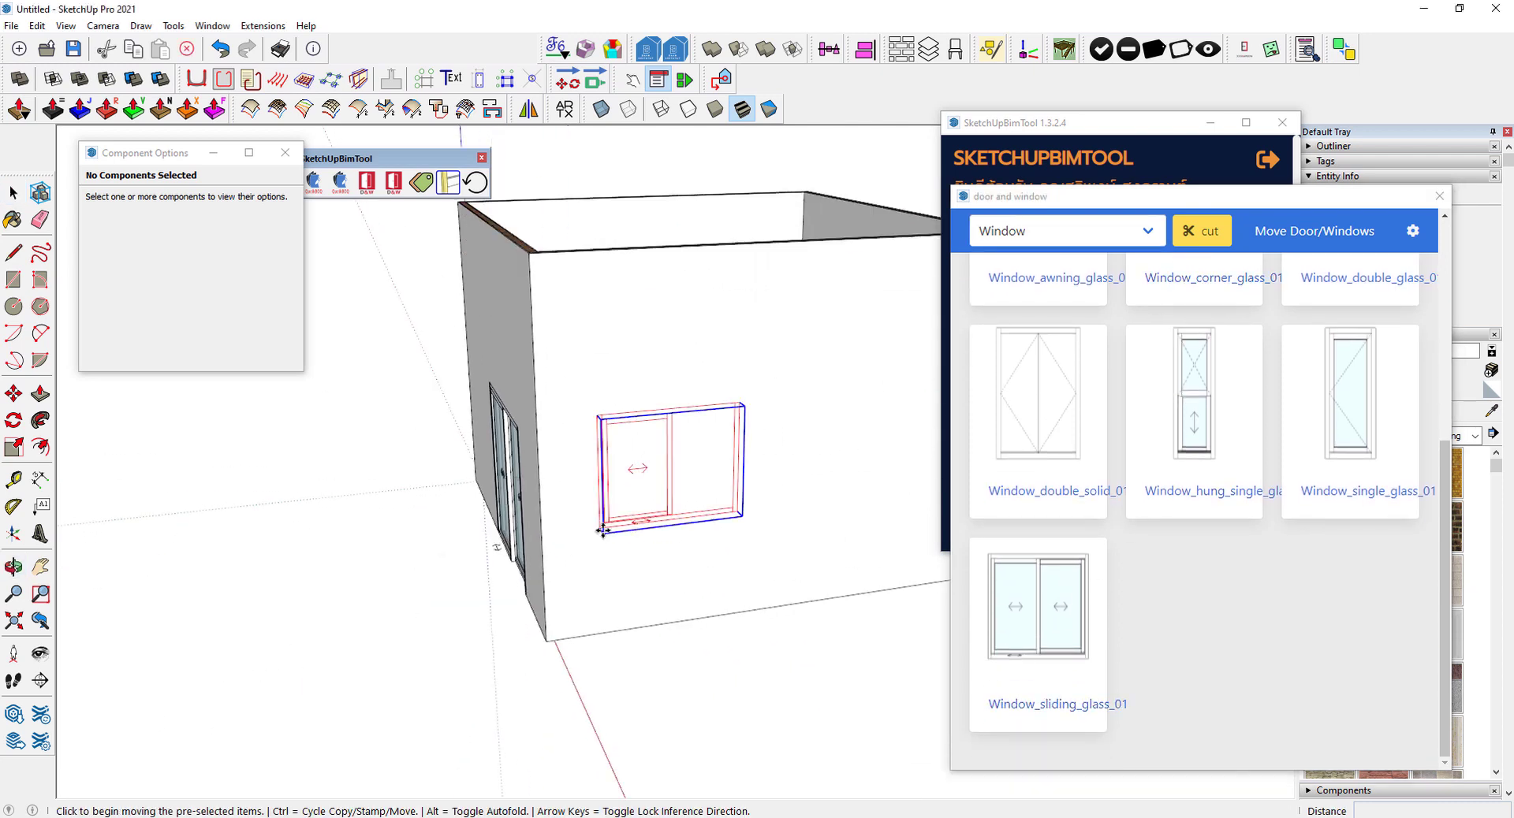
- Copy the window 2.31 m to the right and cut both window openings into the wall
middle_drag(599, 527, 581, 561)
scroll(582, 561, down, 2)
ctrl+click(581, 561)
click(735, 581)
click(1204, 238)
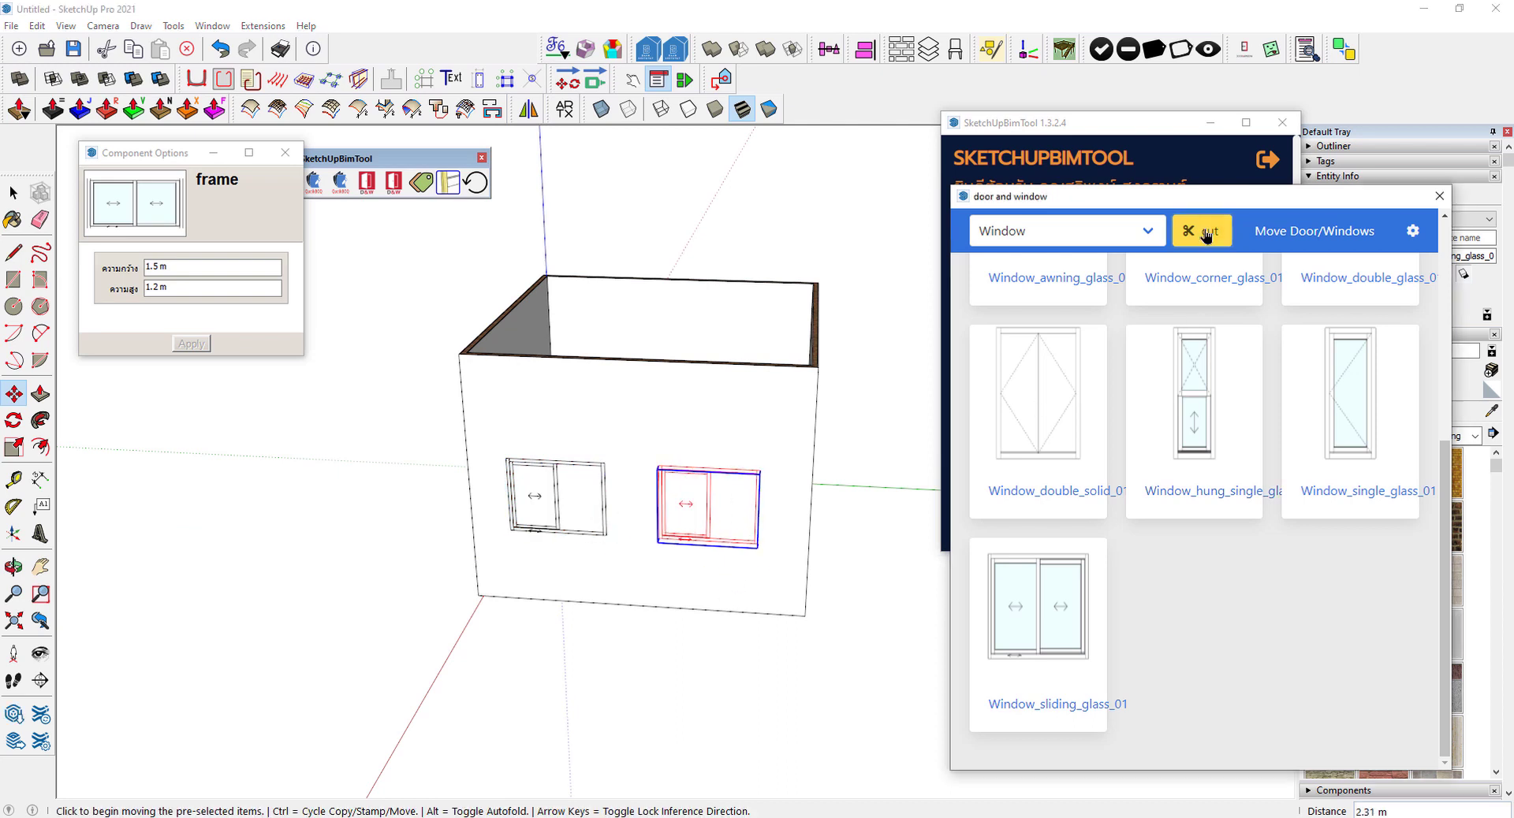
scroll(631, 485, up, 3)
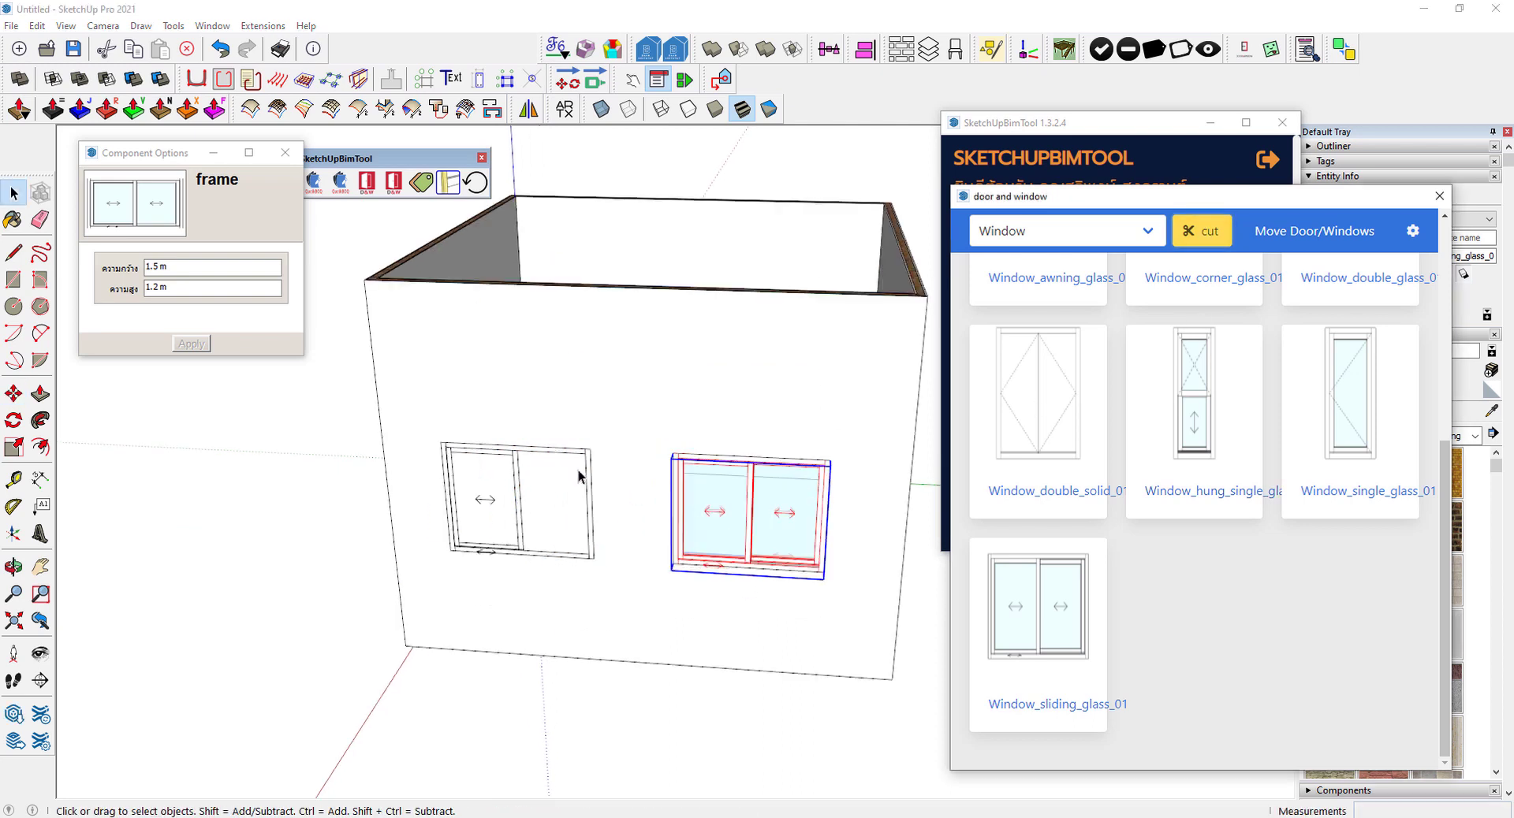
click(1193, 239)
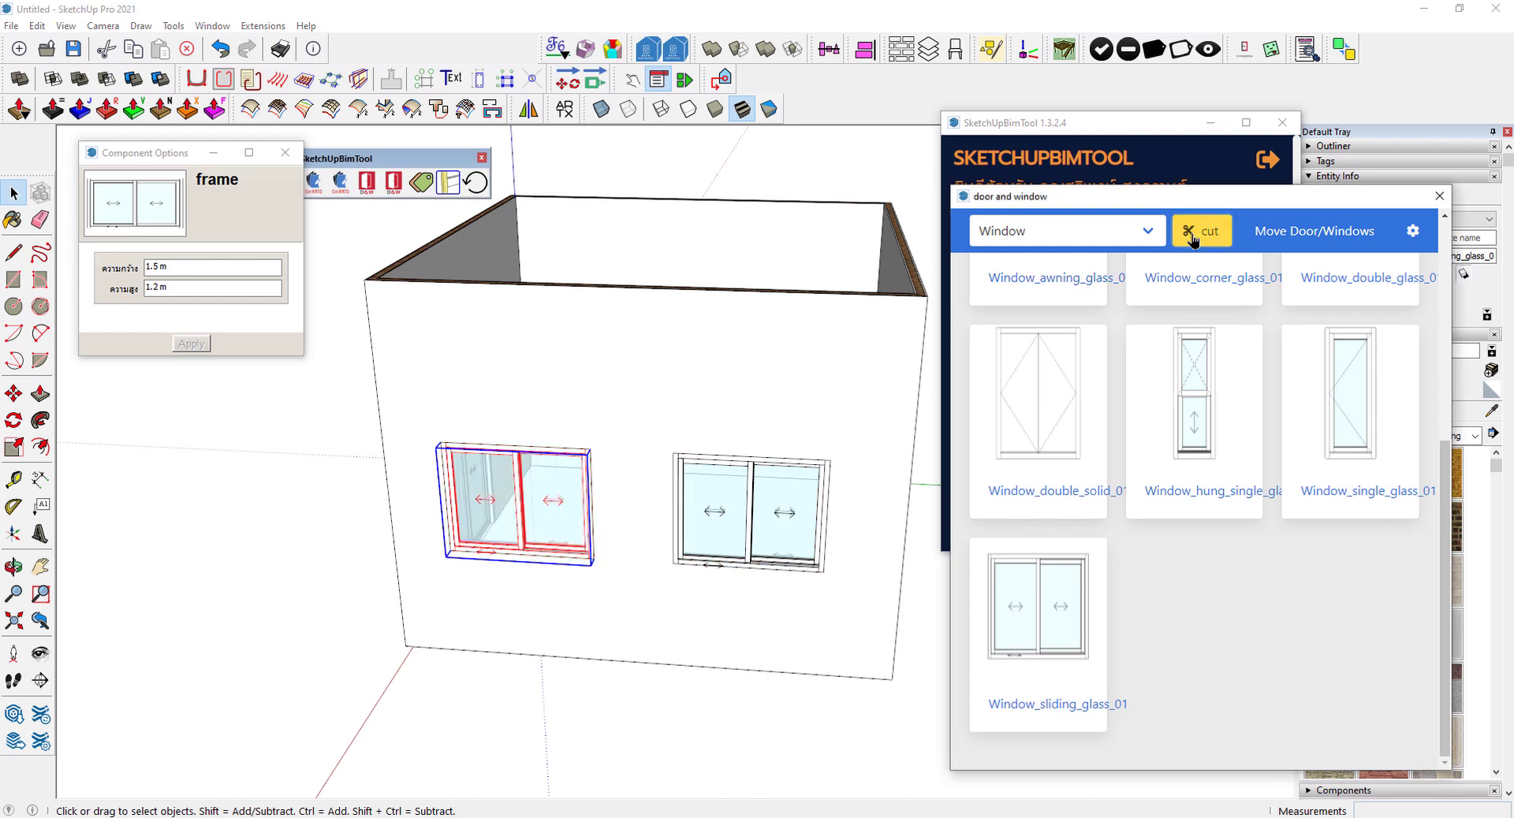
mouse_move(789, 512)
middle_down()
mouse_move(632, 637)
mouse_move(667, 601)
middle_up()
click(684, 649)
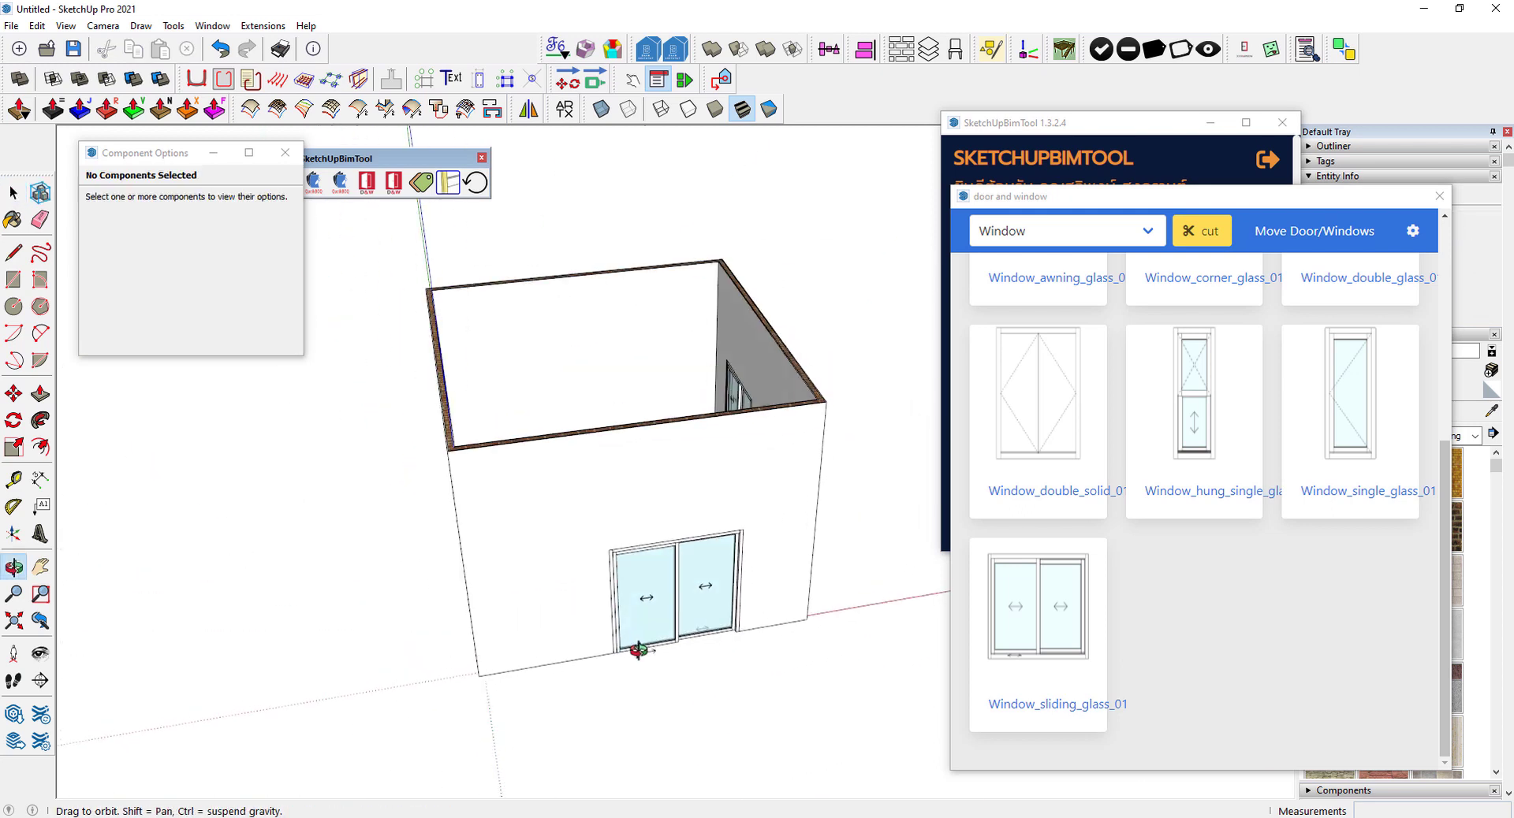
- Select all five parts of the sliding door and unlock them
scroll(666, 601, up, 2)
click(631, 508)
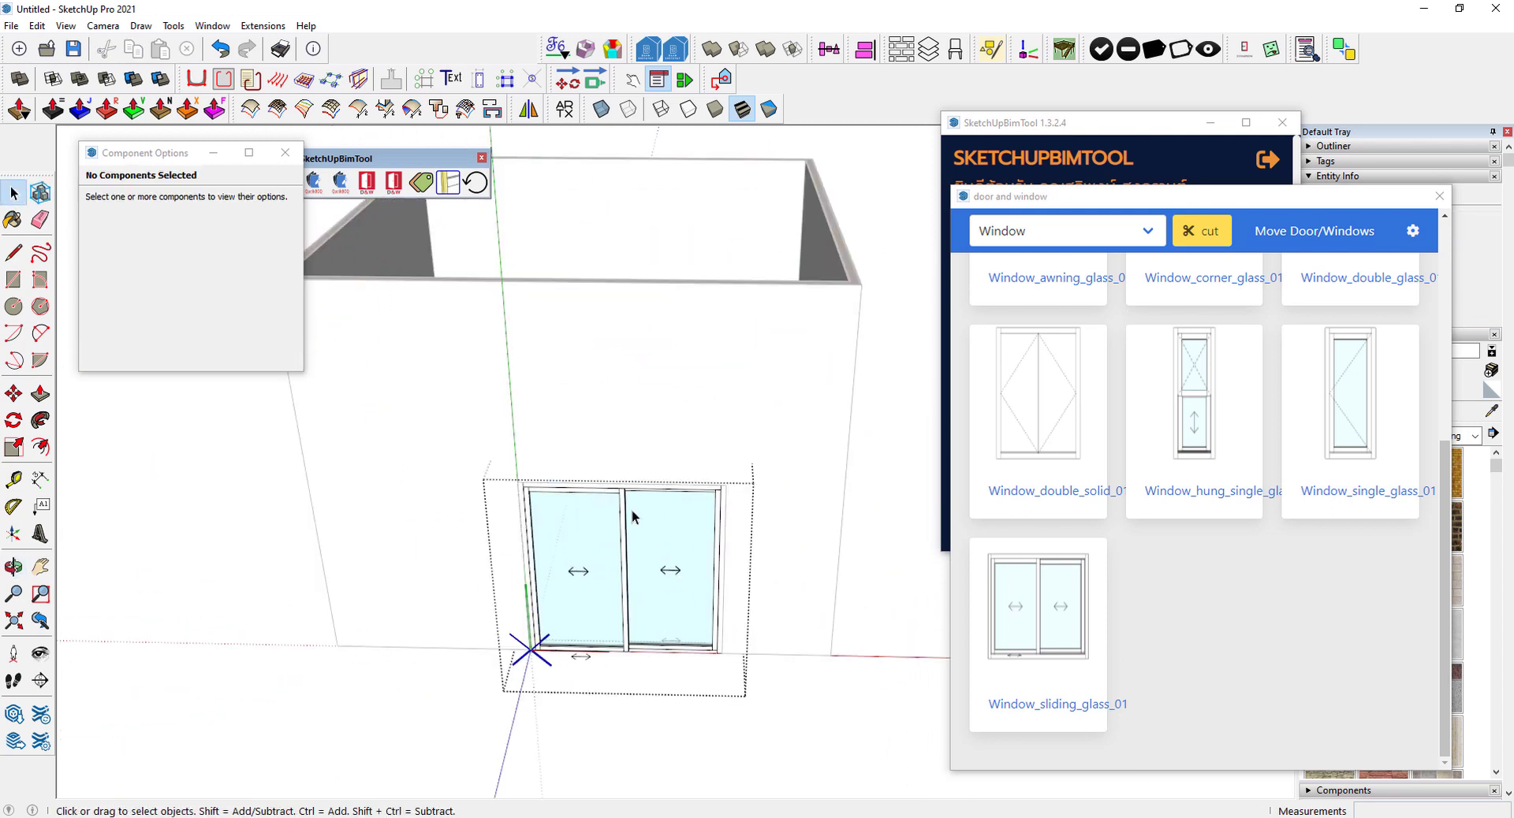
right_click(705, 567)
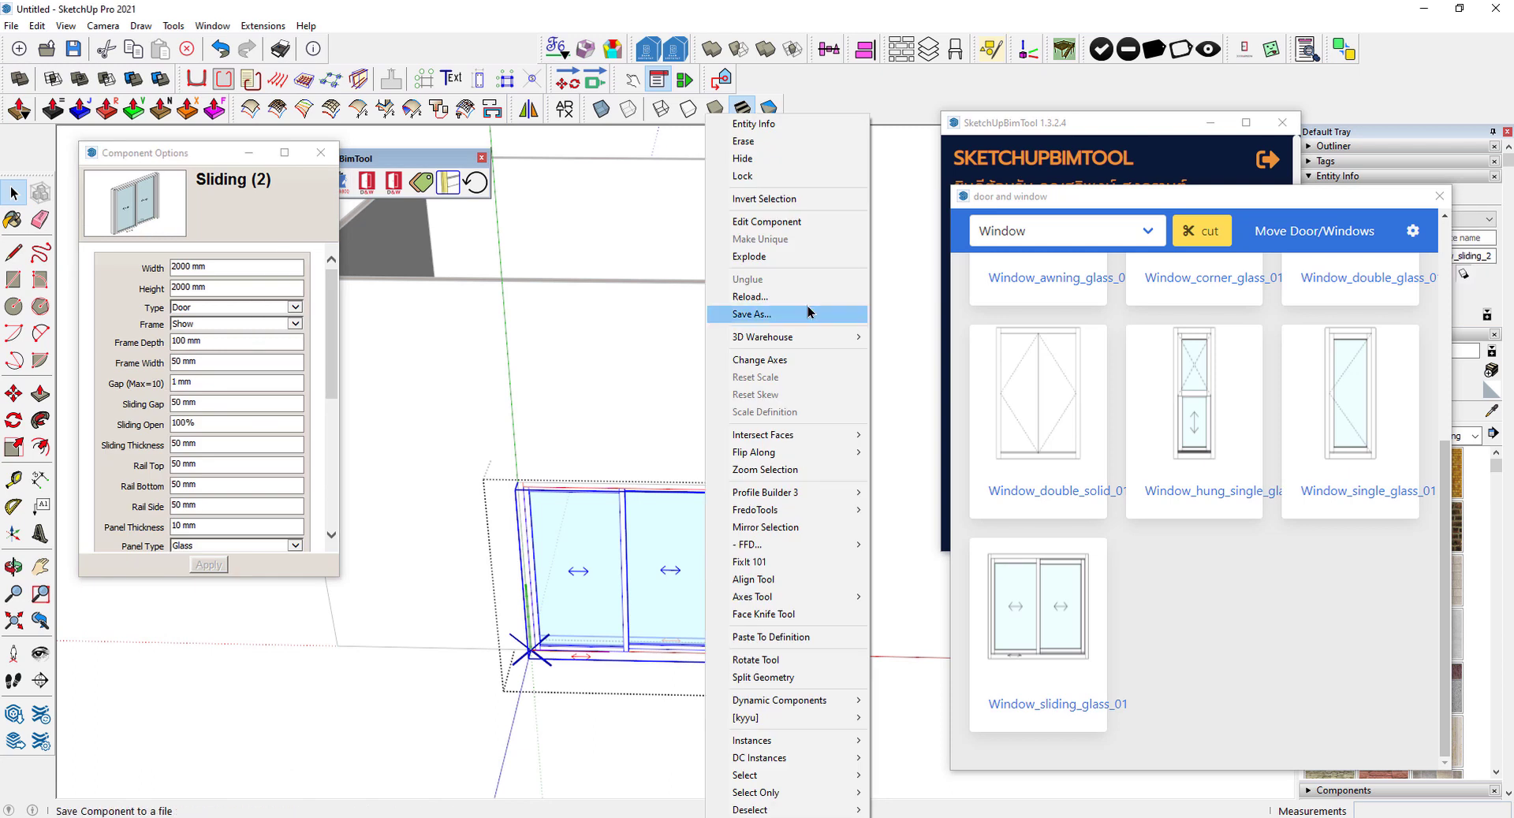
click(640, 510)
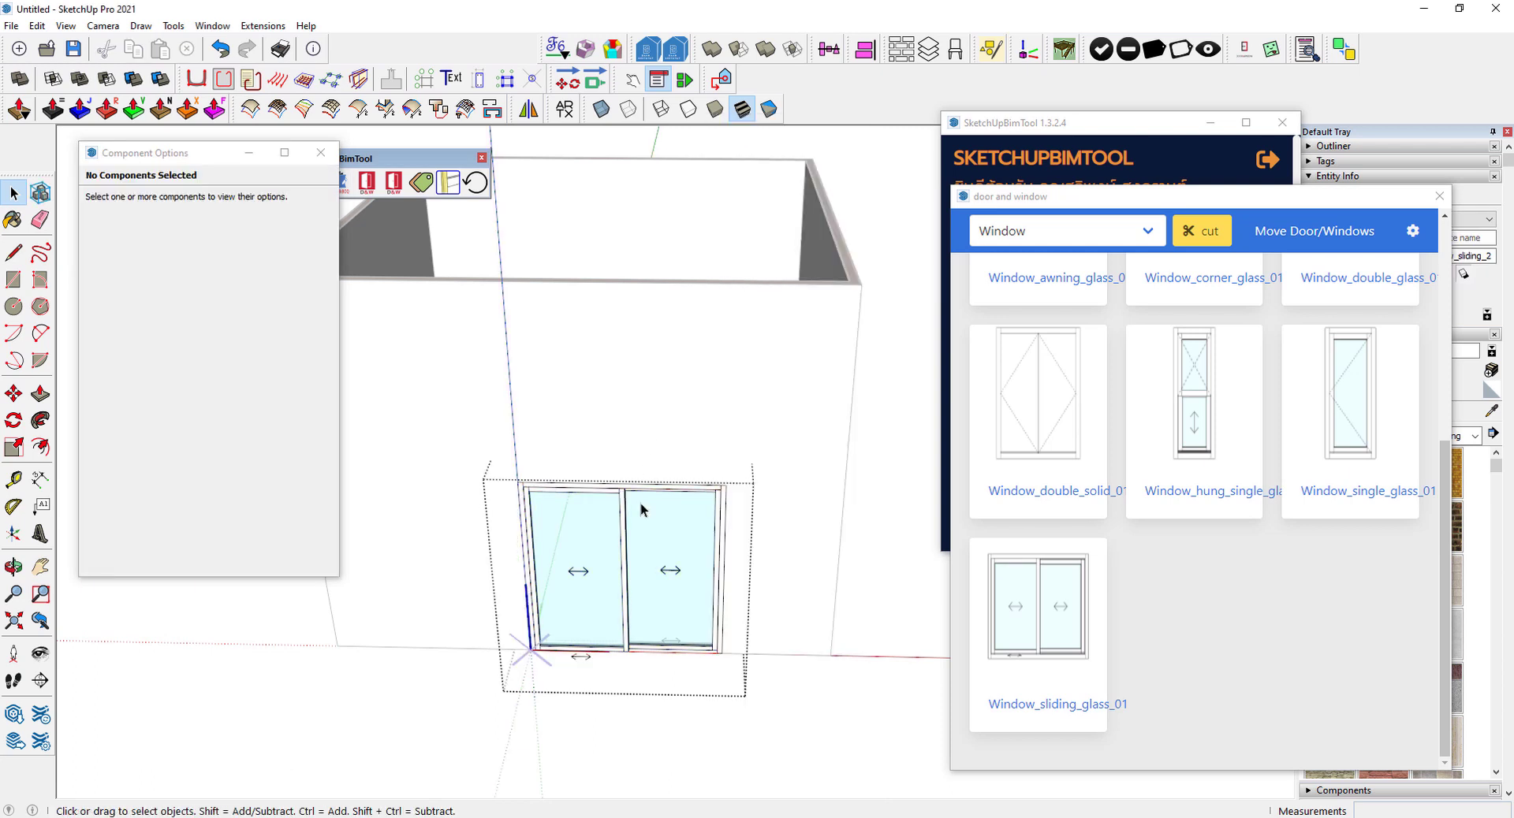
drag(496, 405, 899, 790)
right_click(692, 544)
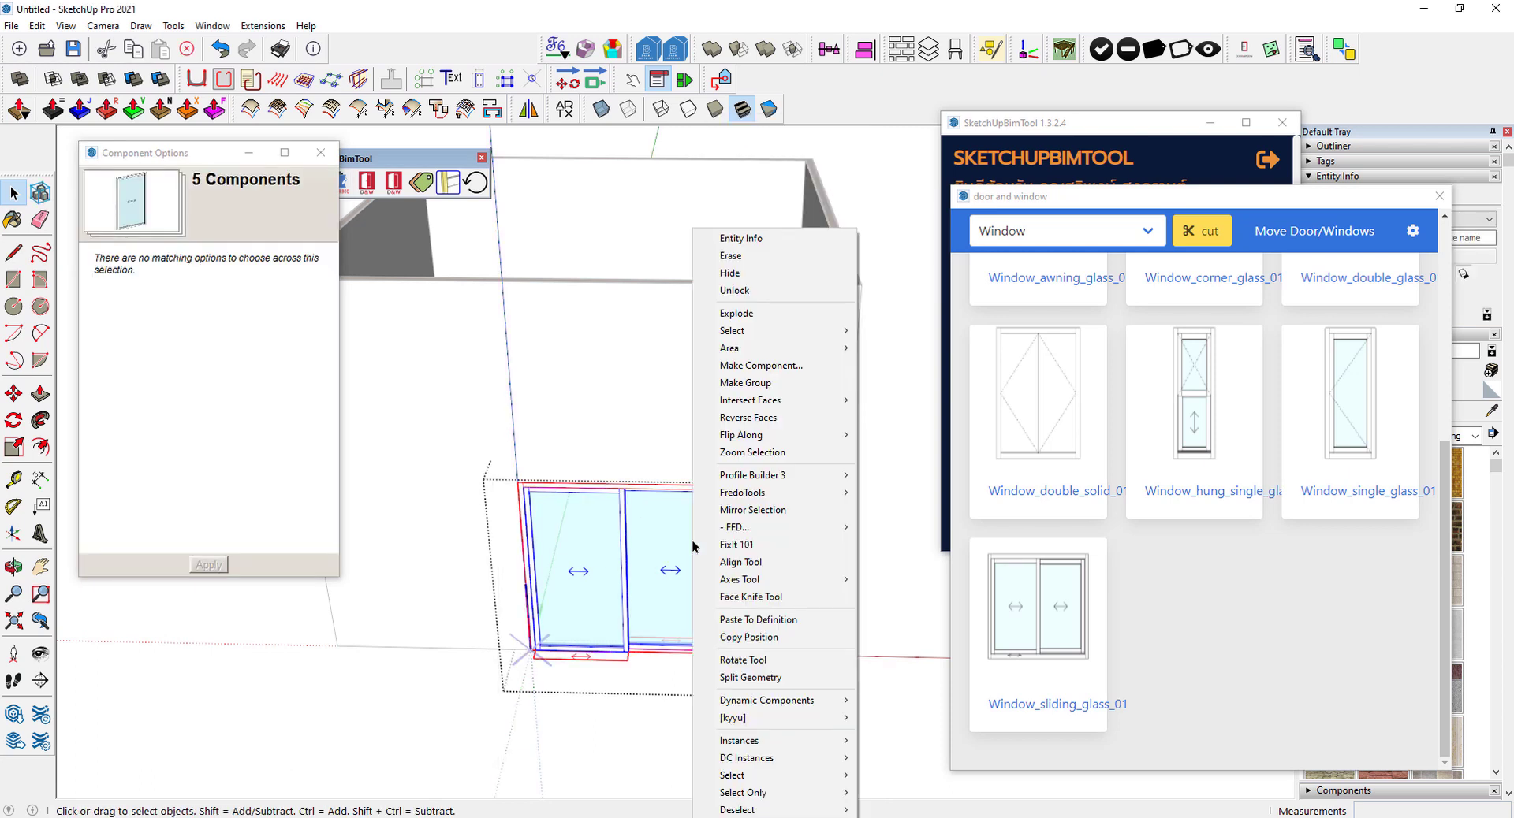
click(781, 290)
click(653, 740)
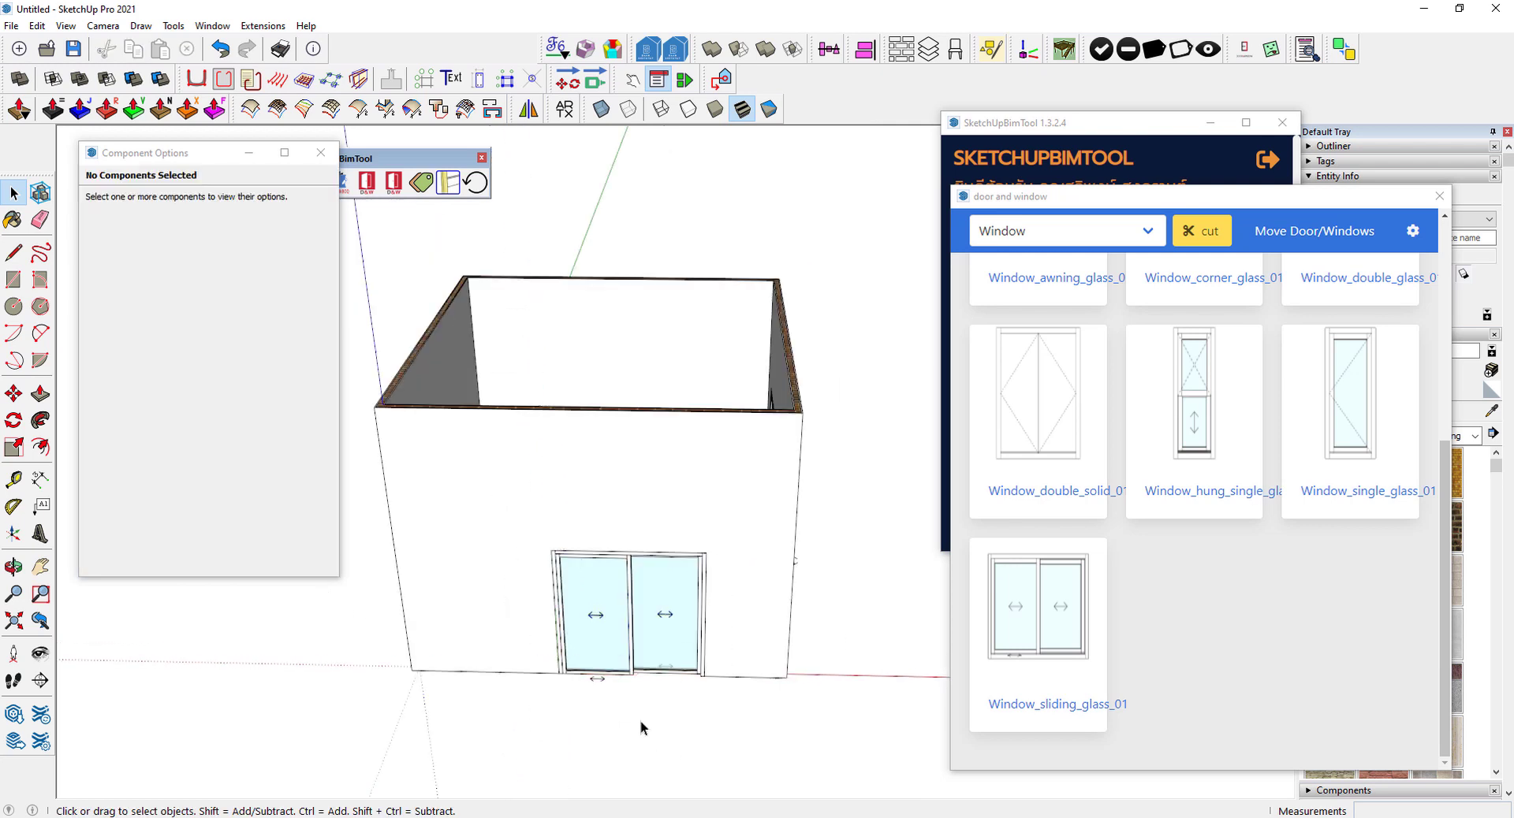
- Try moving the Sliding_2 door, then undo the move to restore its position
middle_drag(653, 740, 715, 763)
scroll(674, 662, up, 3)
click(674, 662)
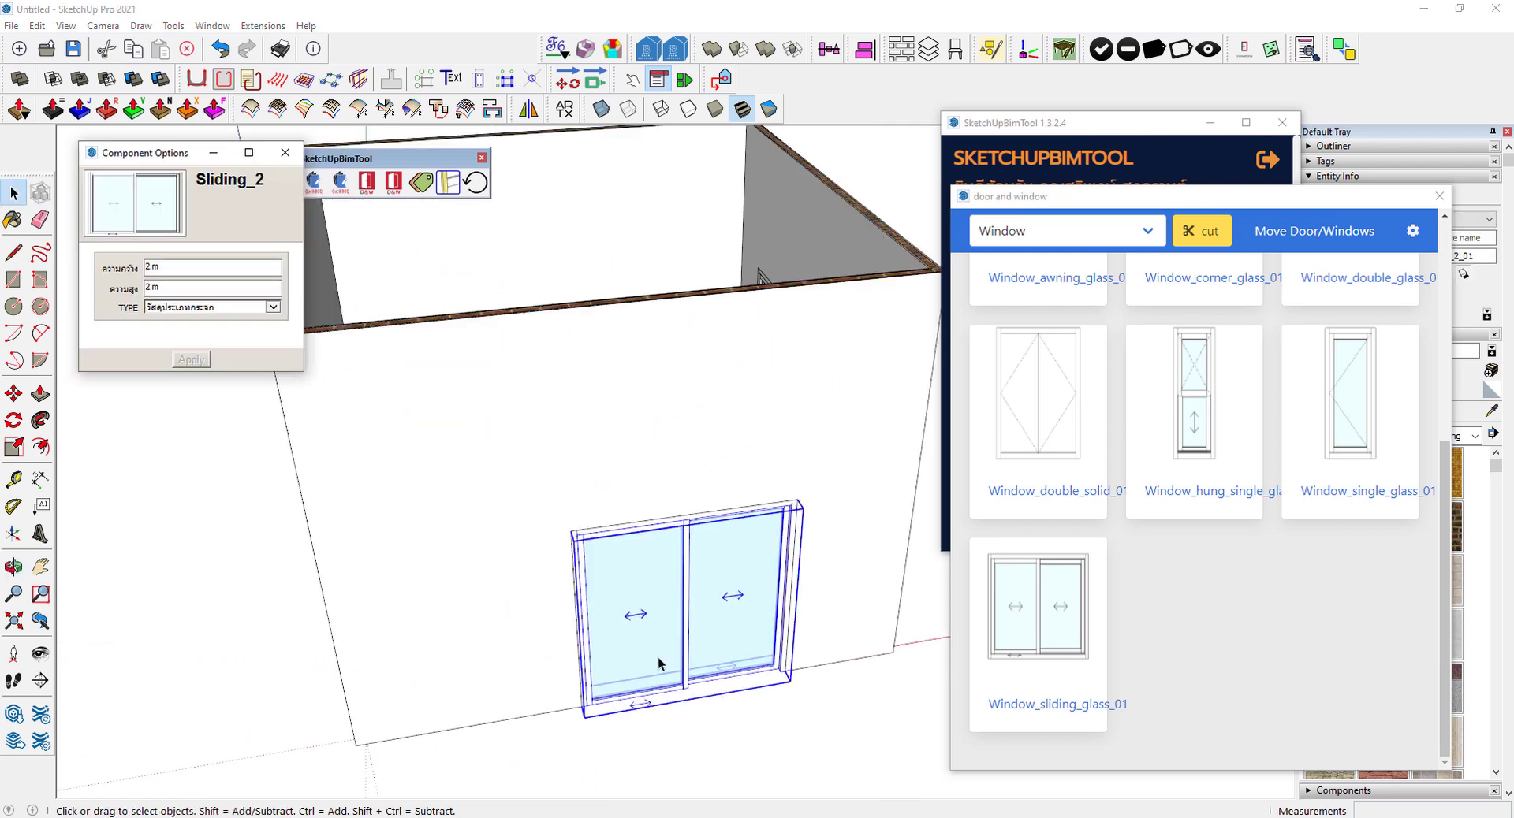
middle_drag(631, 670, 655, 664)
key(m)
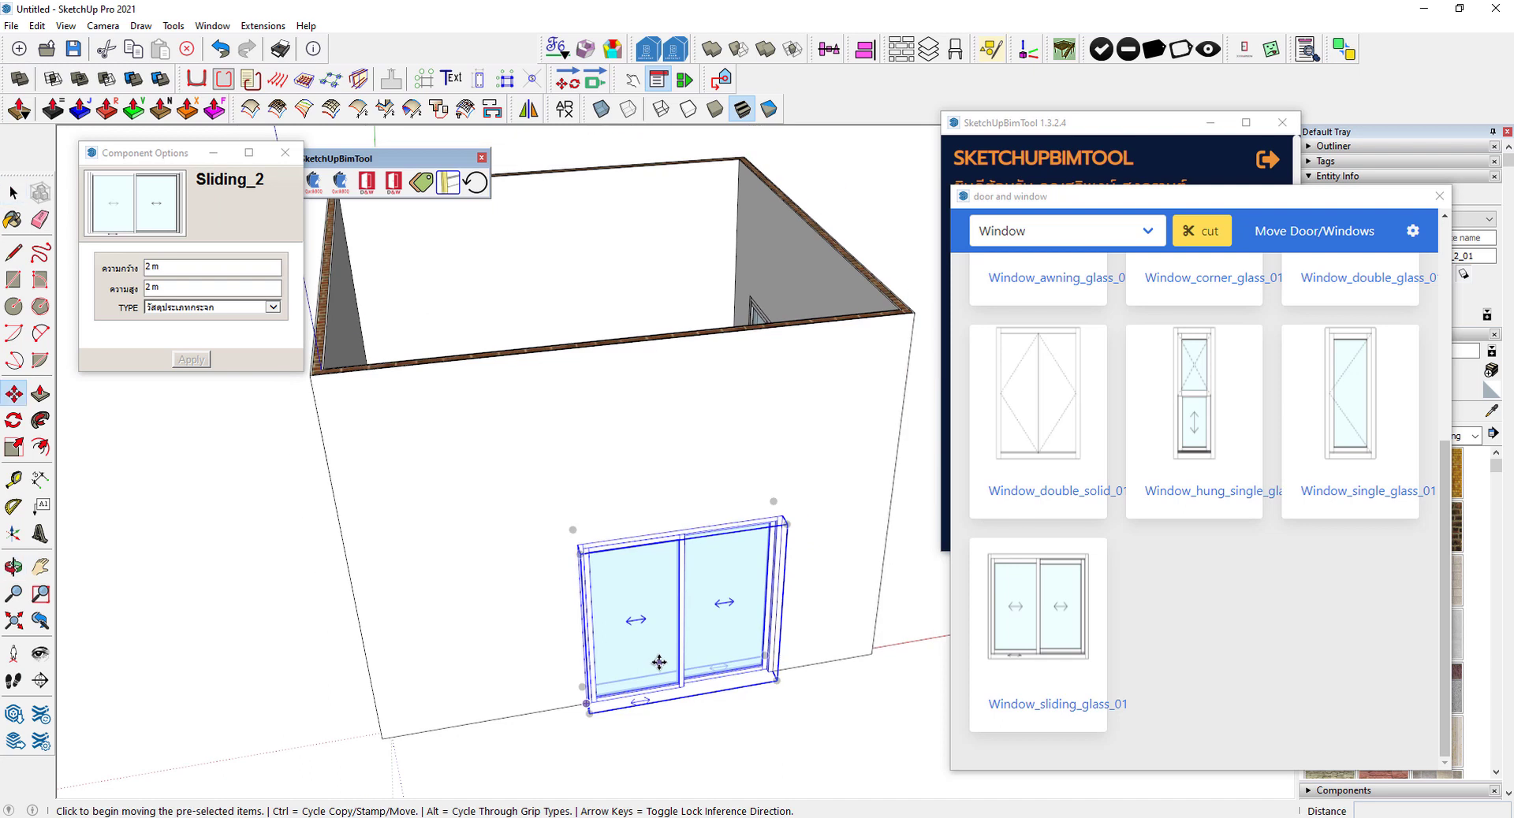
click(659, 663)
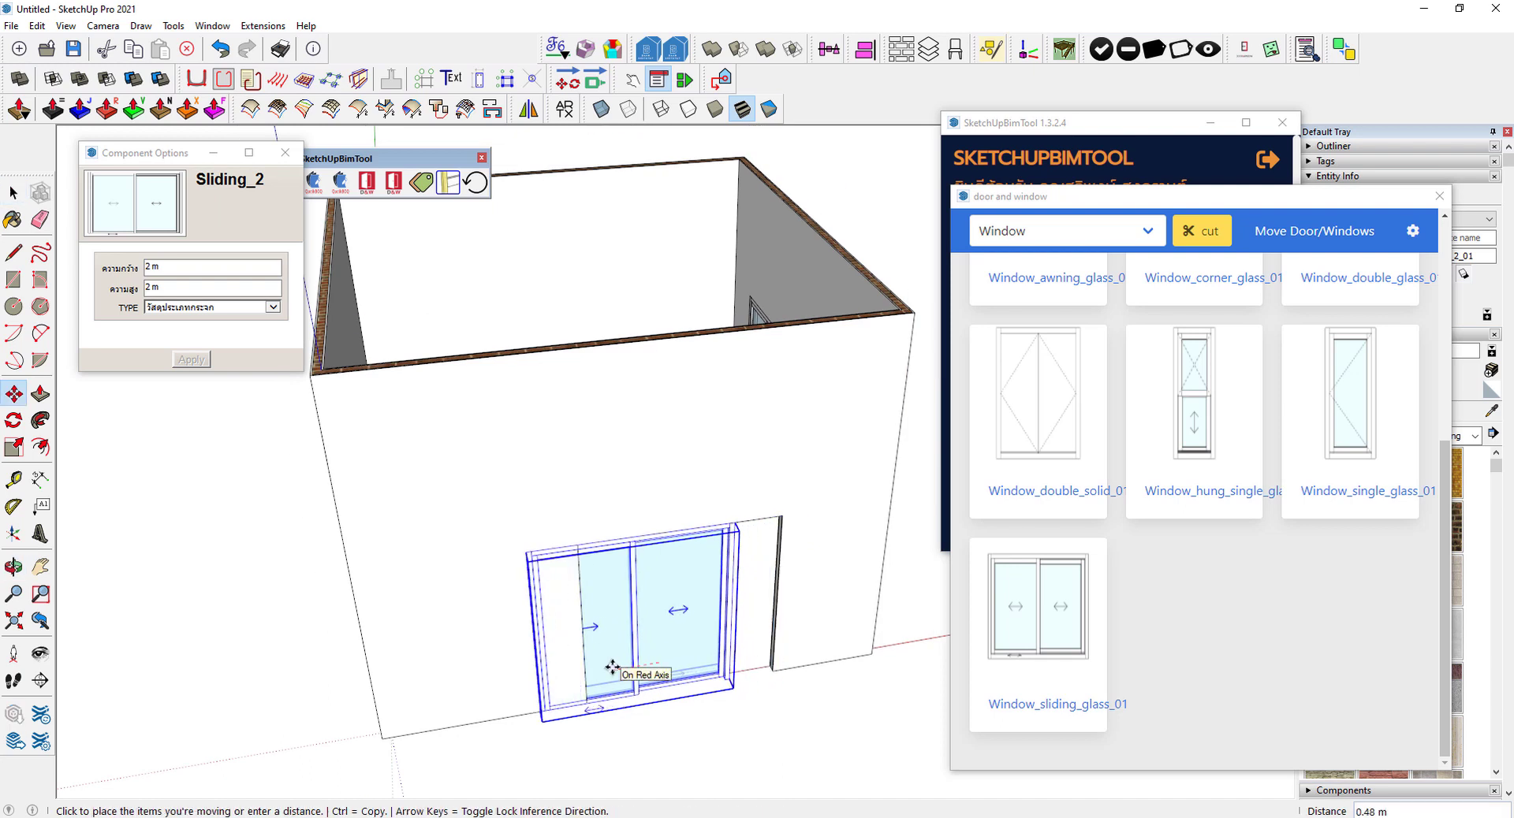
key(ctrl+z)
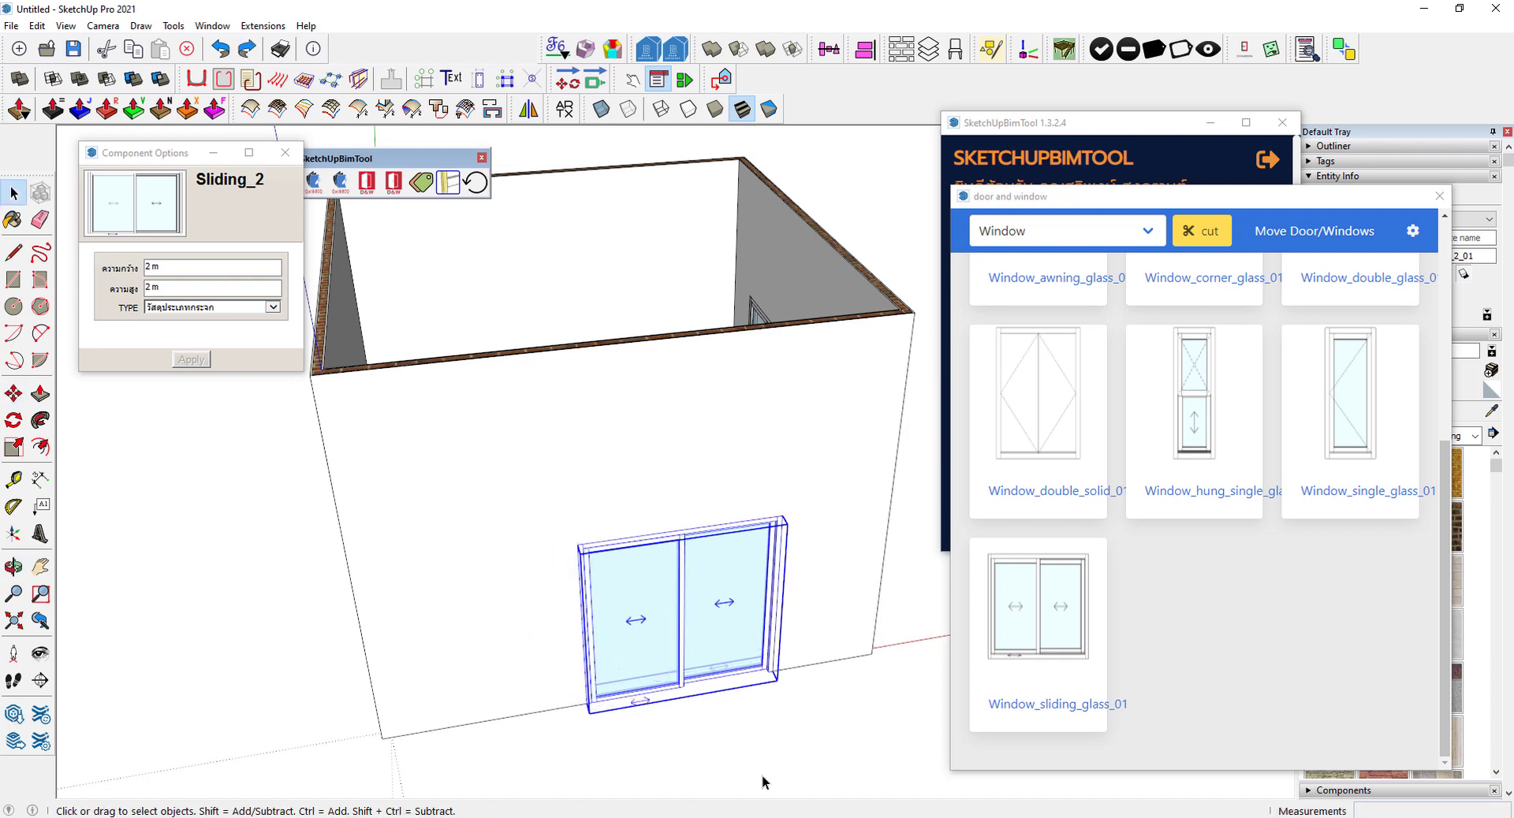
click(762, 782)
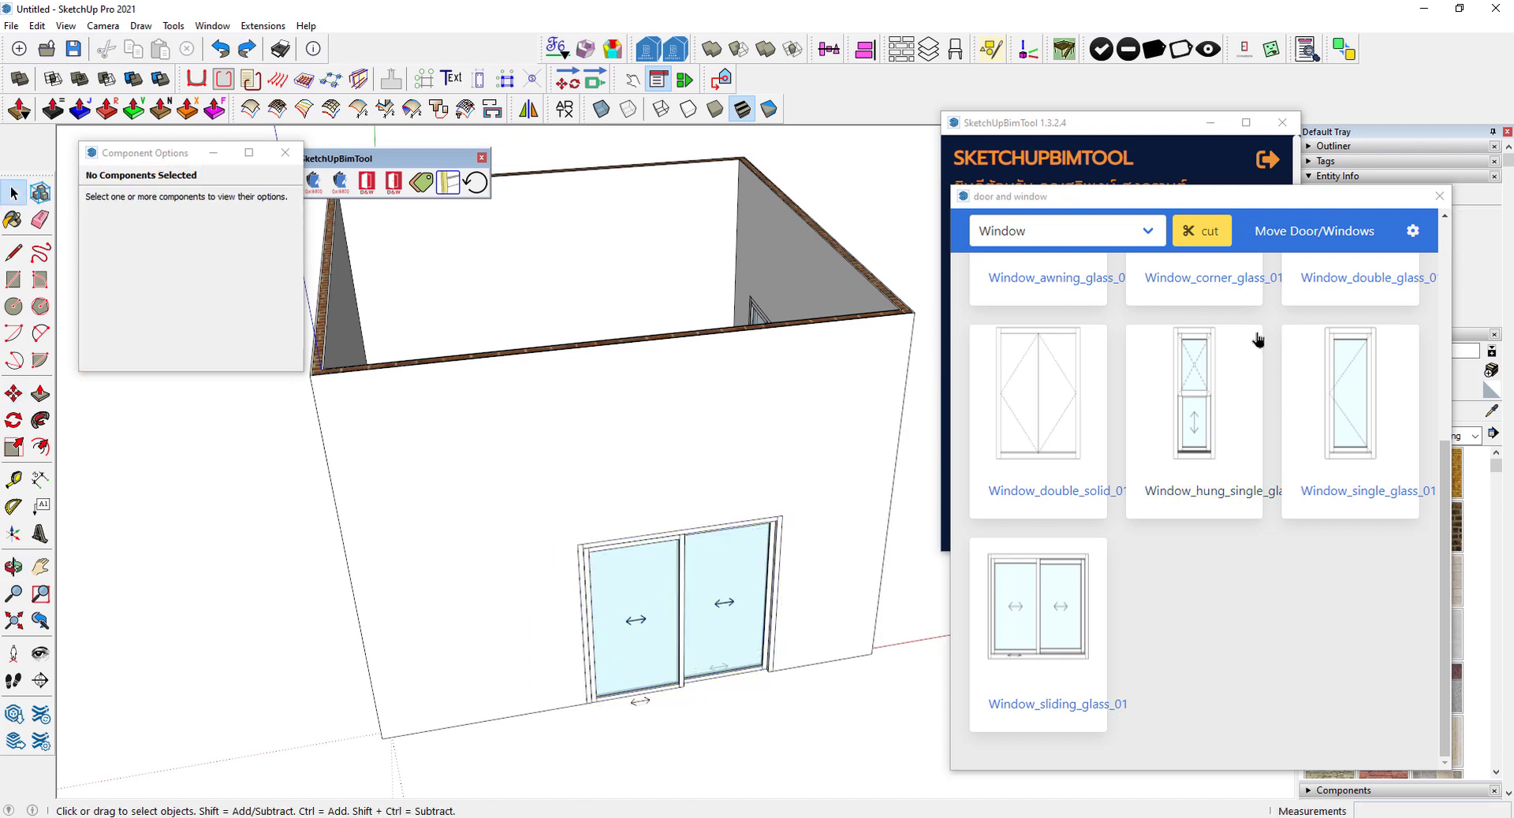
- Stretch the door's side regions using the Stretch by Area tool
click(1293, 232)
mouse_move(526, 520)
mouse_down()
mouse_move(713, 714)
mouse_move(760, 733)
mouse_up()
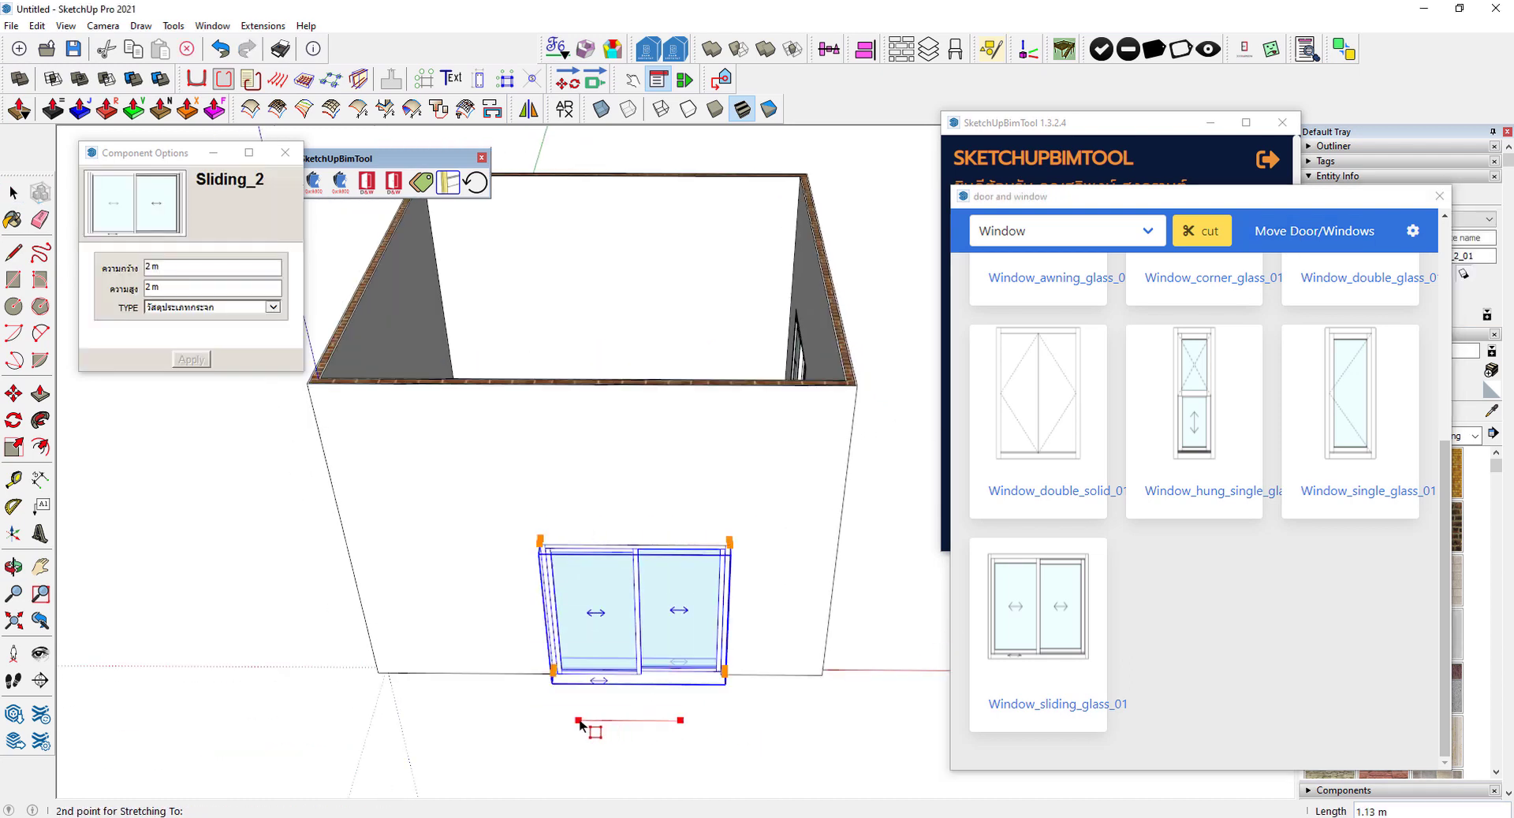
click(581, 723)
mouse_move(591, 727)
middle_down()
mouse_move(602, 750)
mouse_move(454, 573)
middle_up()
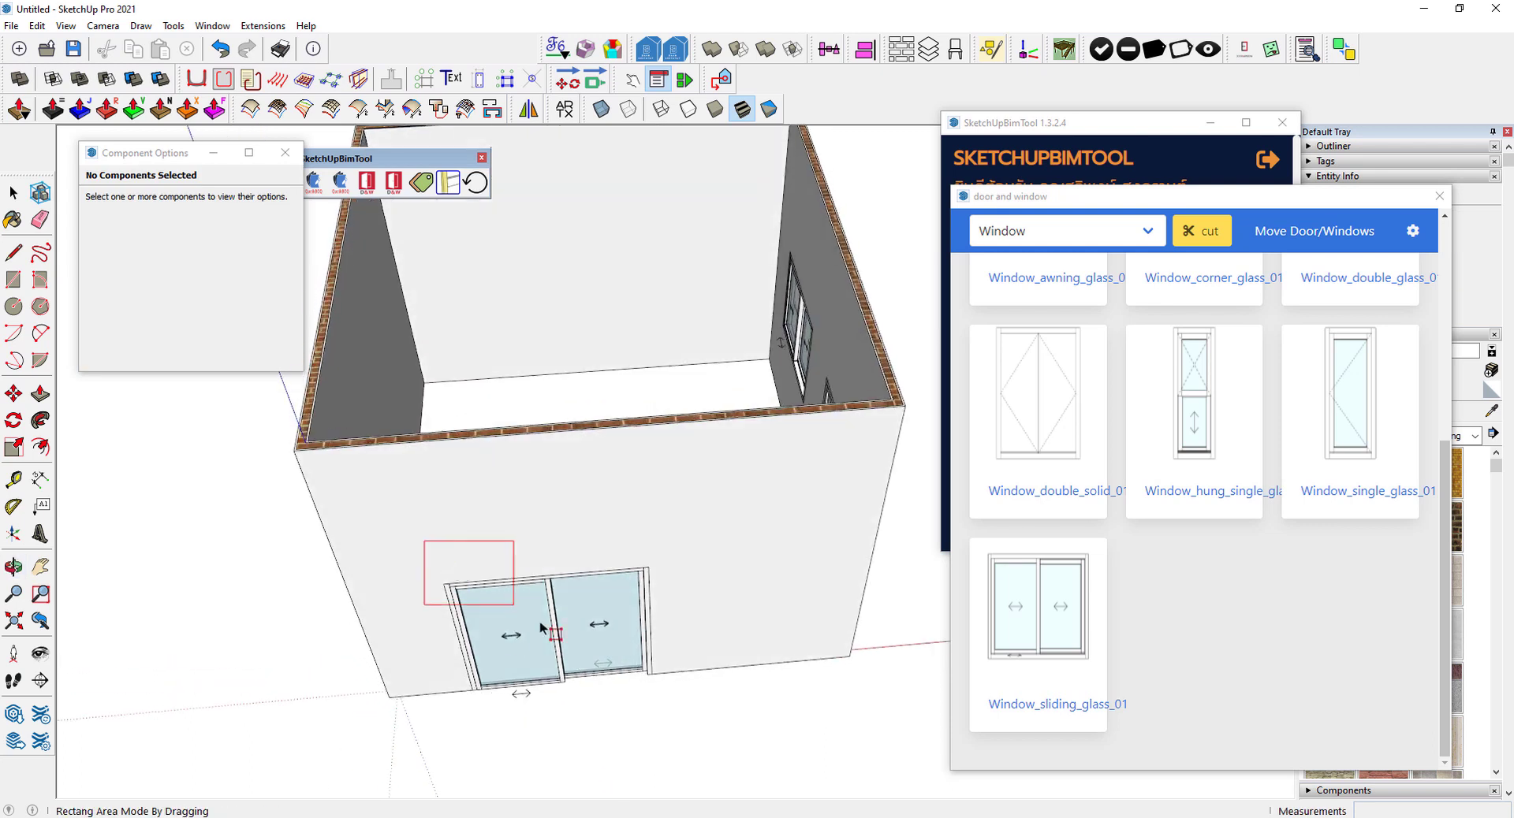
drag(541, 626, 686, 720)
click(591, 717)
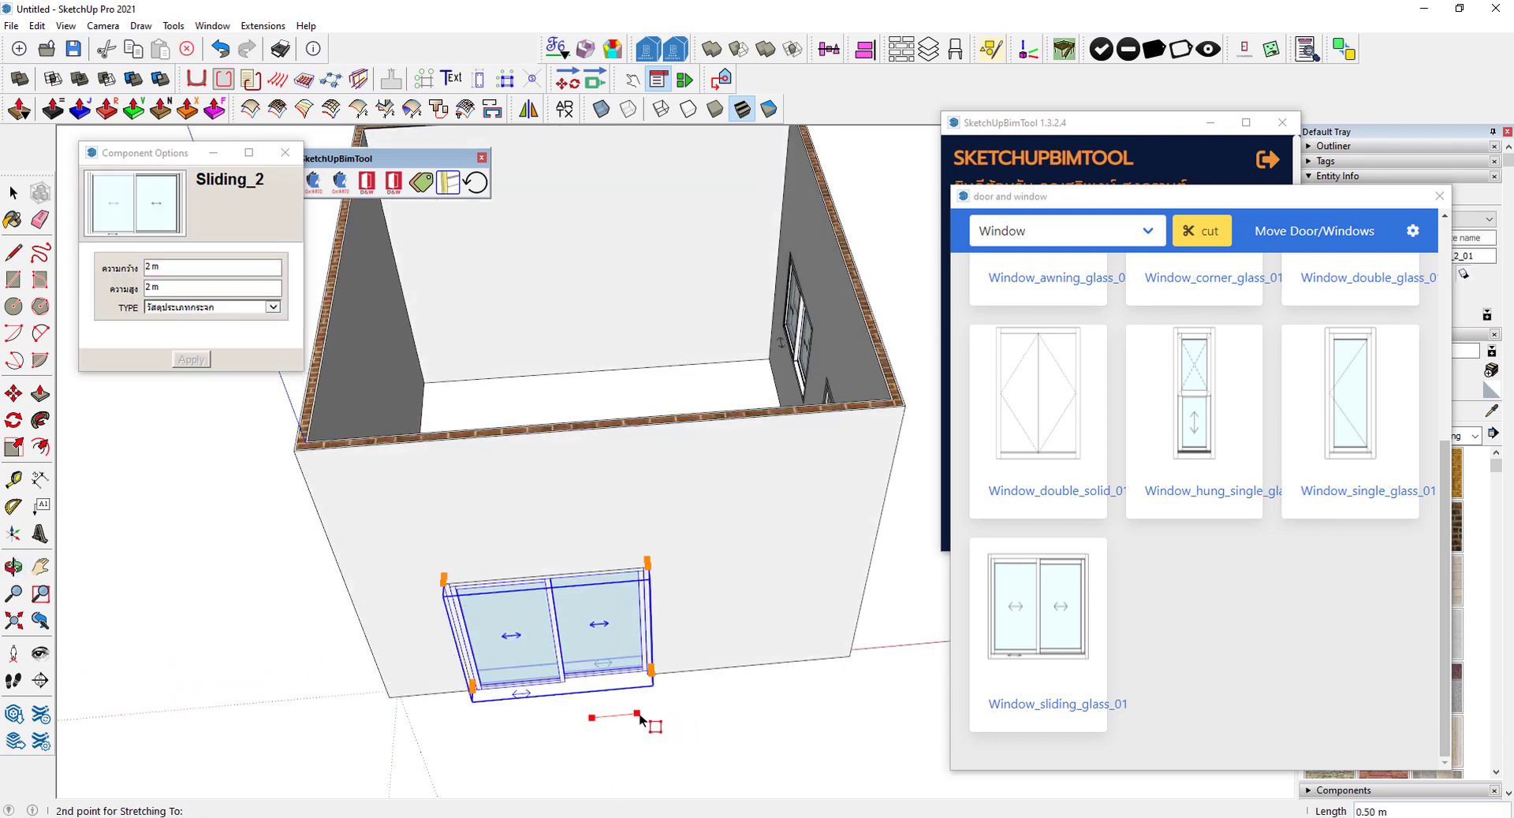
click(685, 718)
mouse_move(685, 718)
middle_down()
mouse_move(574, 524)
mouse_move(834, 422)
mouse_move(655, 530)
mouse_move(477, 344)
middle_up()
drag(540, 597, 541, 600)
click(541, 622)
click(473, 624)
mouse_move(473, 625)
middle_down()
mouse_move(504, 635)
mouse_move(513, 547)
middle_up()
- Stretch the door's top parts from a higher viewing angle
scroll(618, 594, up, 3)
scroll(618, 601, up, 3)
mouse_move(618, 601)
middle_down()
mouse_move(594, 748)
mouse_move(547, 527)
mouse_move(510, 464)
mouse_move(610, 402)
middle_up()
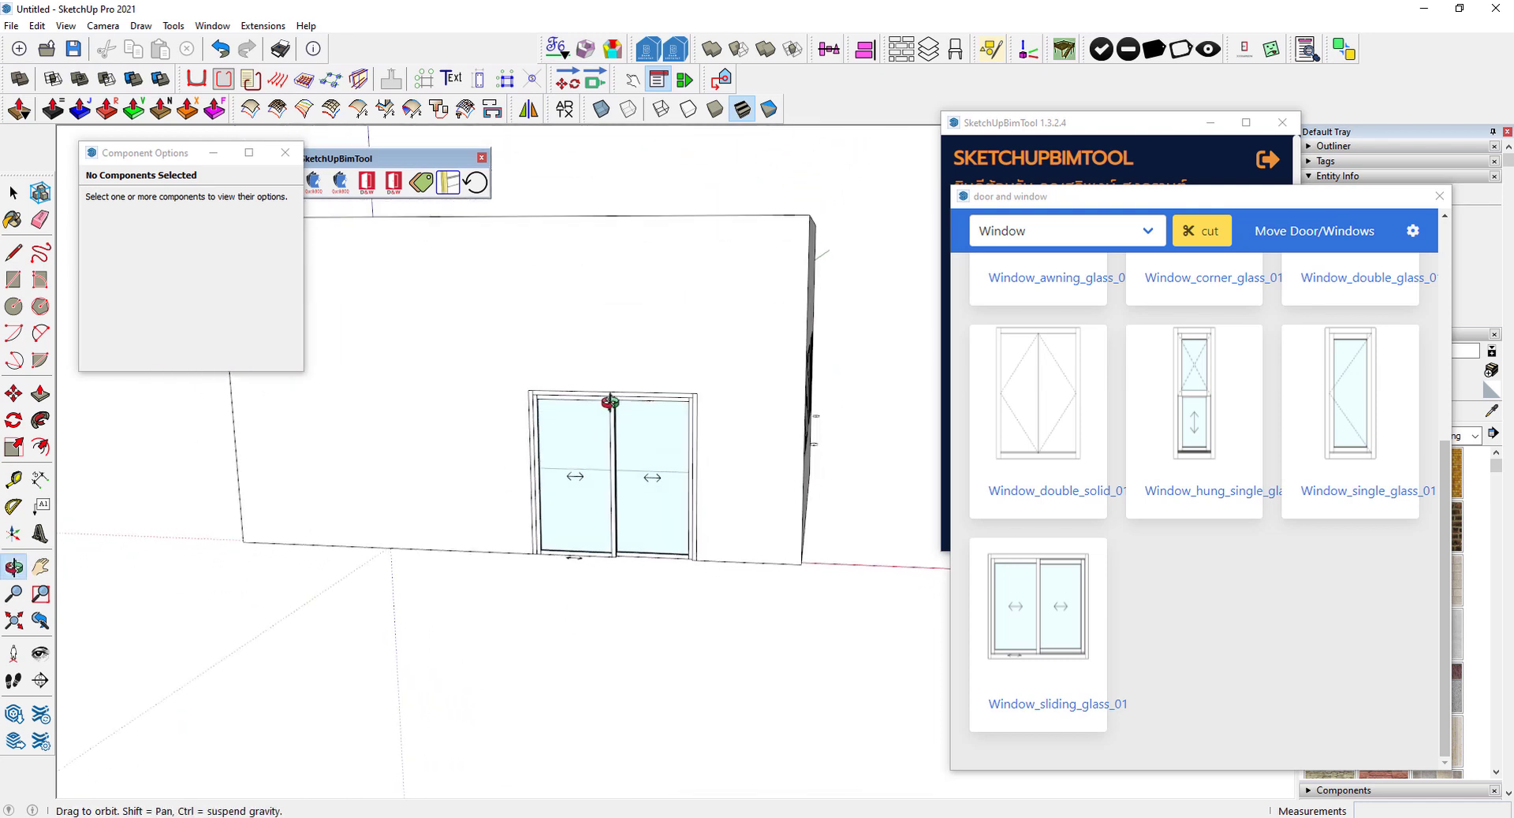
drag(498, 367, 721, 439)
click(721, 427)
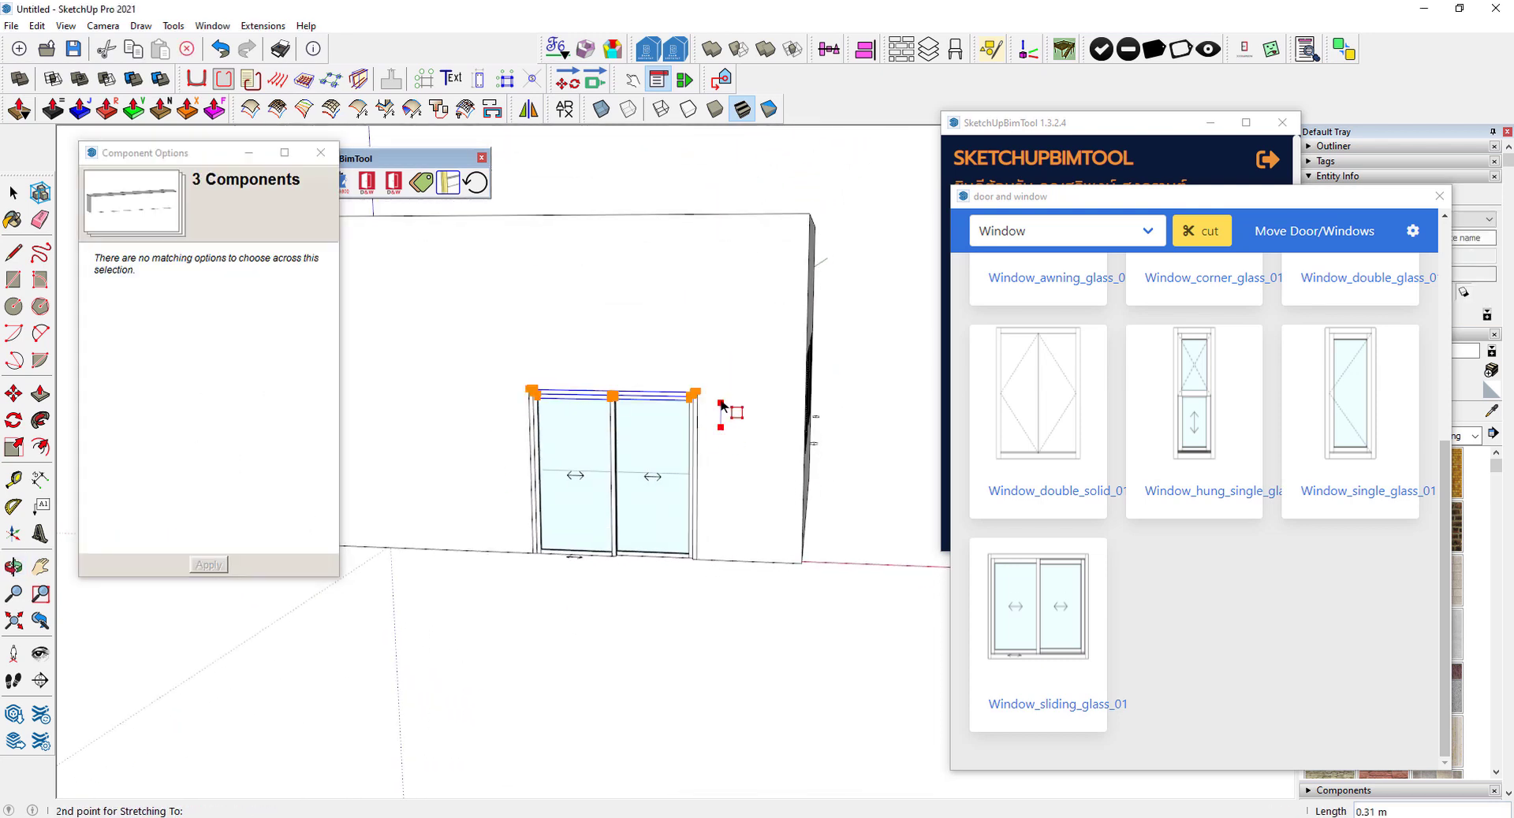
click(720, 405)
scroll(723, 420, down, 3)
middle_drag(724, 419, 673, 467)
scroll(656, 579, up, 2)
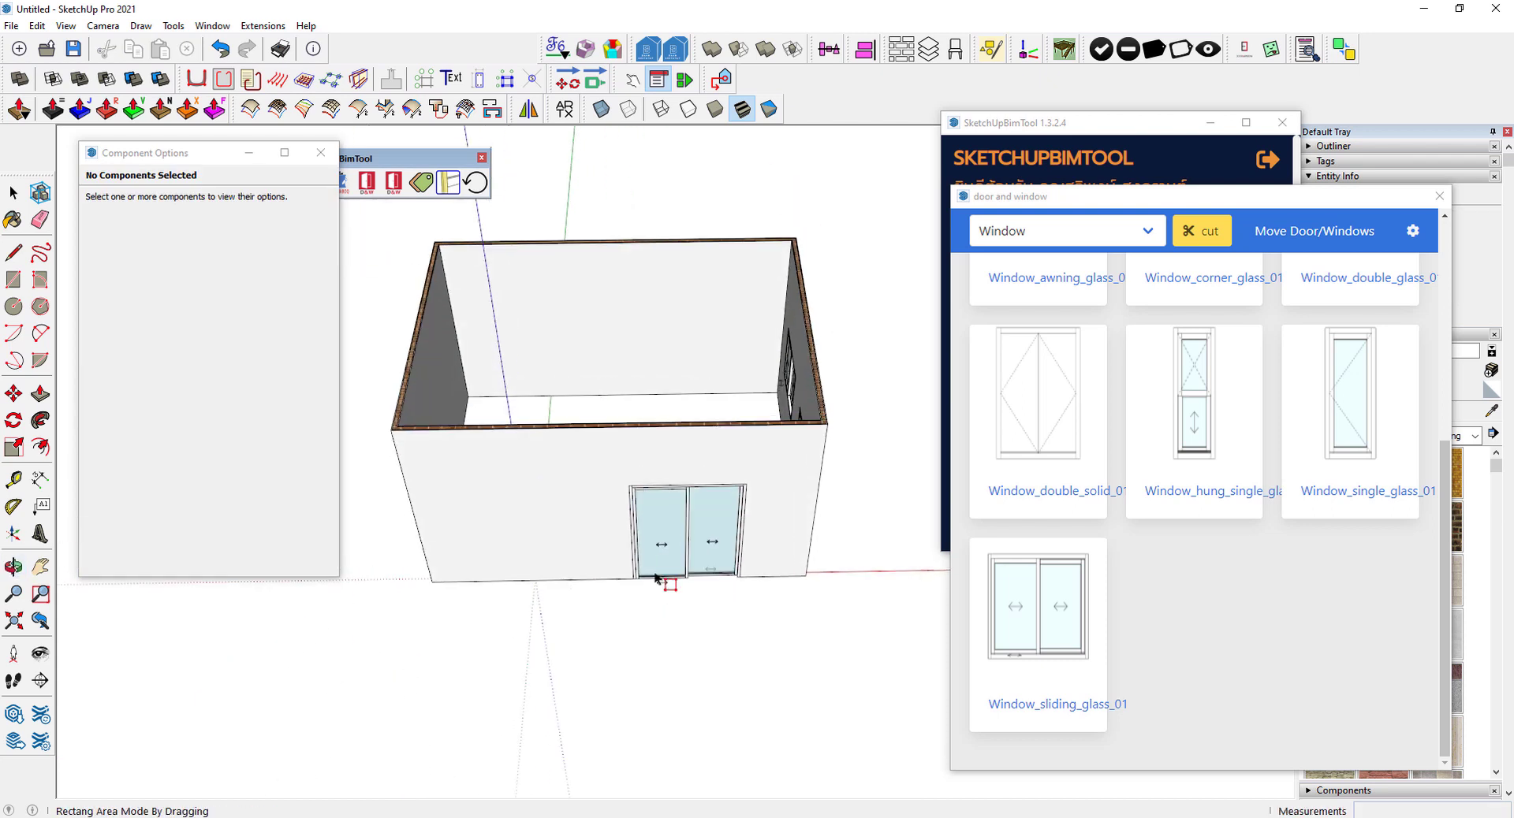
- Stretch the door's left side wider to the left, then orbit toward the empty ground
drag(648, 623, 662, 626)
click(594, 628)
click(588, 636)
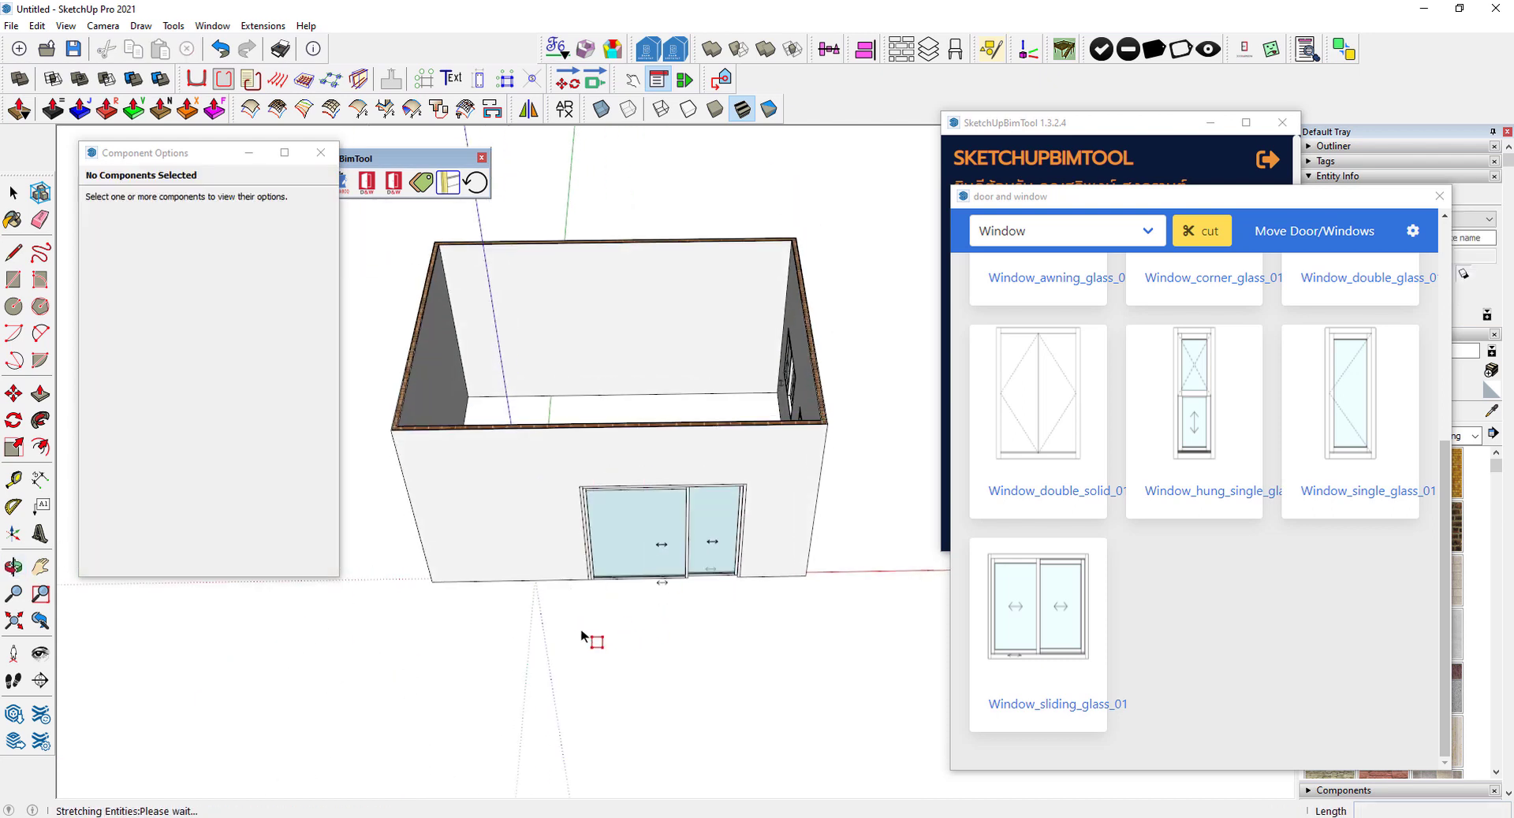
middle_drag(588, 635, 482, 490)
key(space)
mouse_move(689, 449)
middle_down()
mouse_move(495, 420)
mouse_move(525, 525)
middle_up()
scroll(657, 550, up, 2)
middle_drag(657, 547, 659, 530)
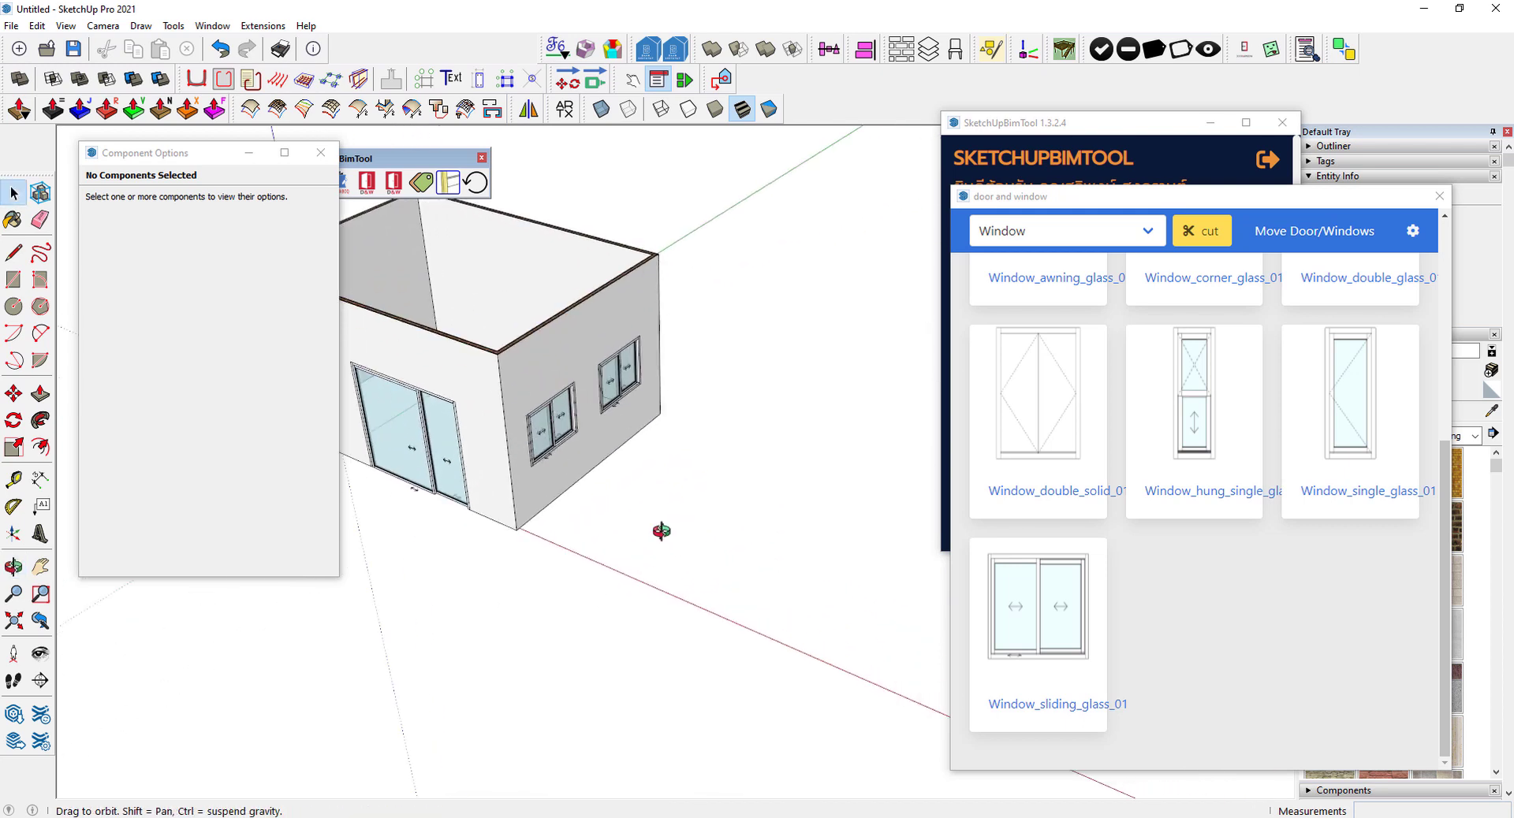
key(r)
scroll(596, 550, up, 2)
- Draw a rectangle on the ground, offset an inner outline, and delete the inner face to leave a ring
click(581, 557)
click(696, 541)
scroll(690, 544, up, 2)
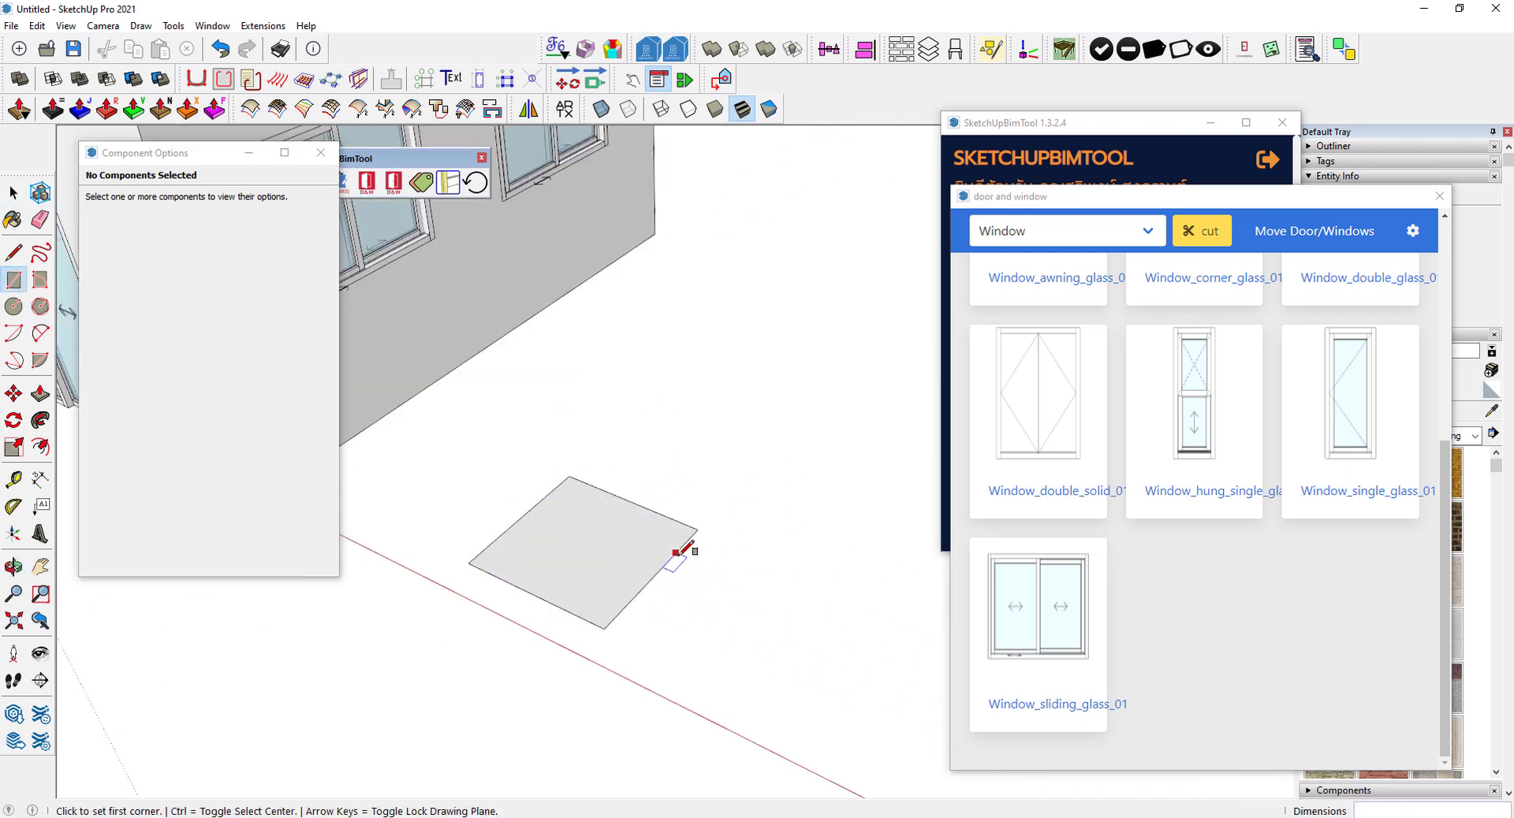
key(space)
scroll(670, 551, up, 2)
key(f)
click(680, 555)
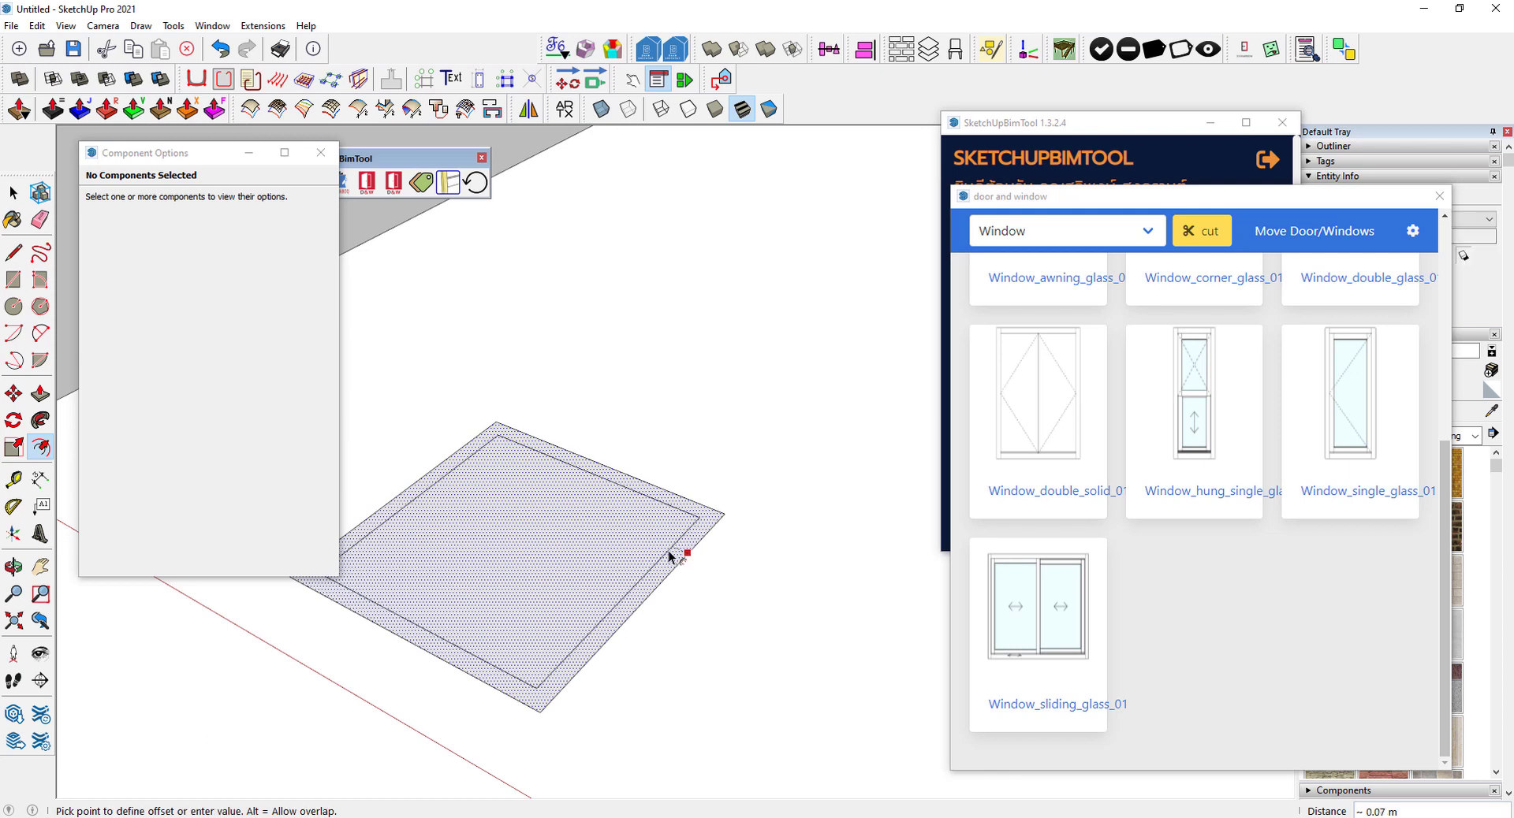
click(675, 551)
key(space)
key(ctrl+t)
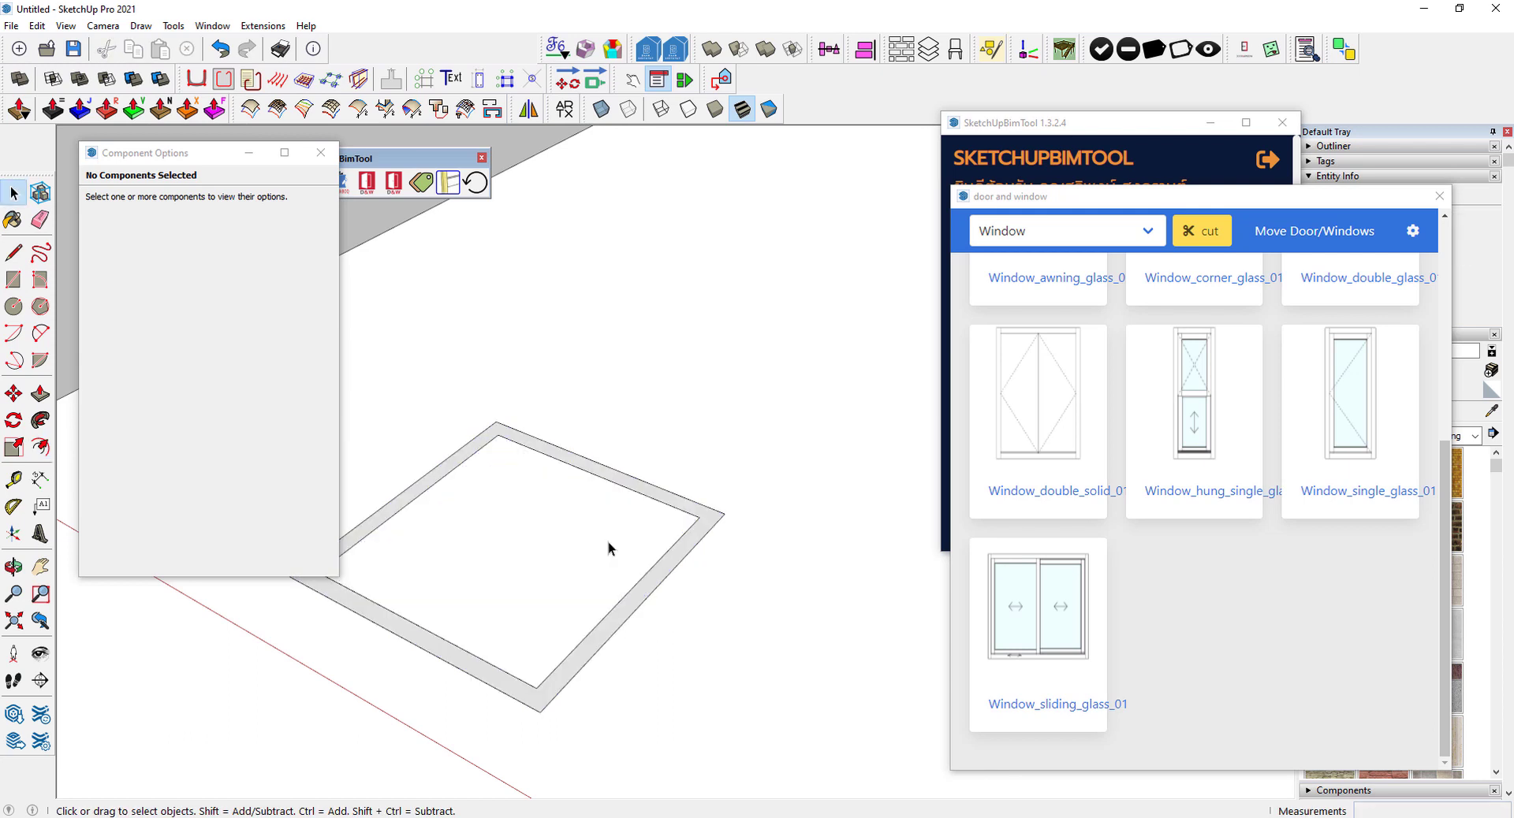
- Extrude the ring 0.1 m high into a square frame
key(p)
click(686, 544)
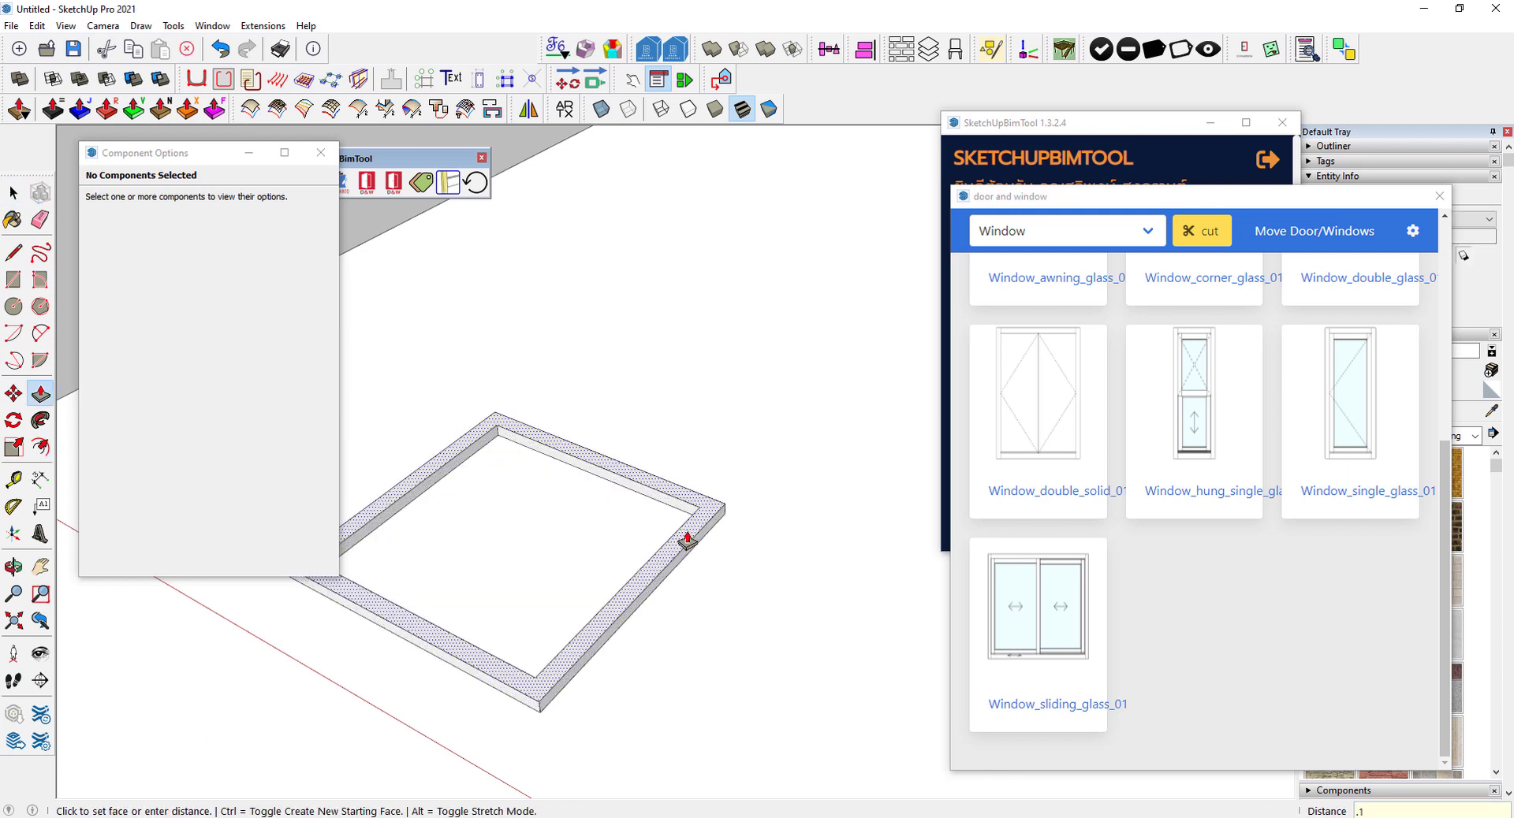
key(Return)
key(space)
- Select the whole extruded frame and make it a group
triple_click(687, 556)
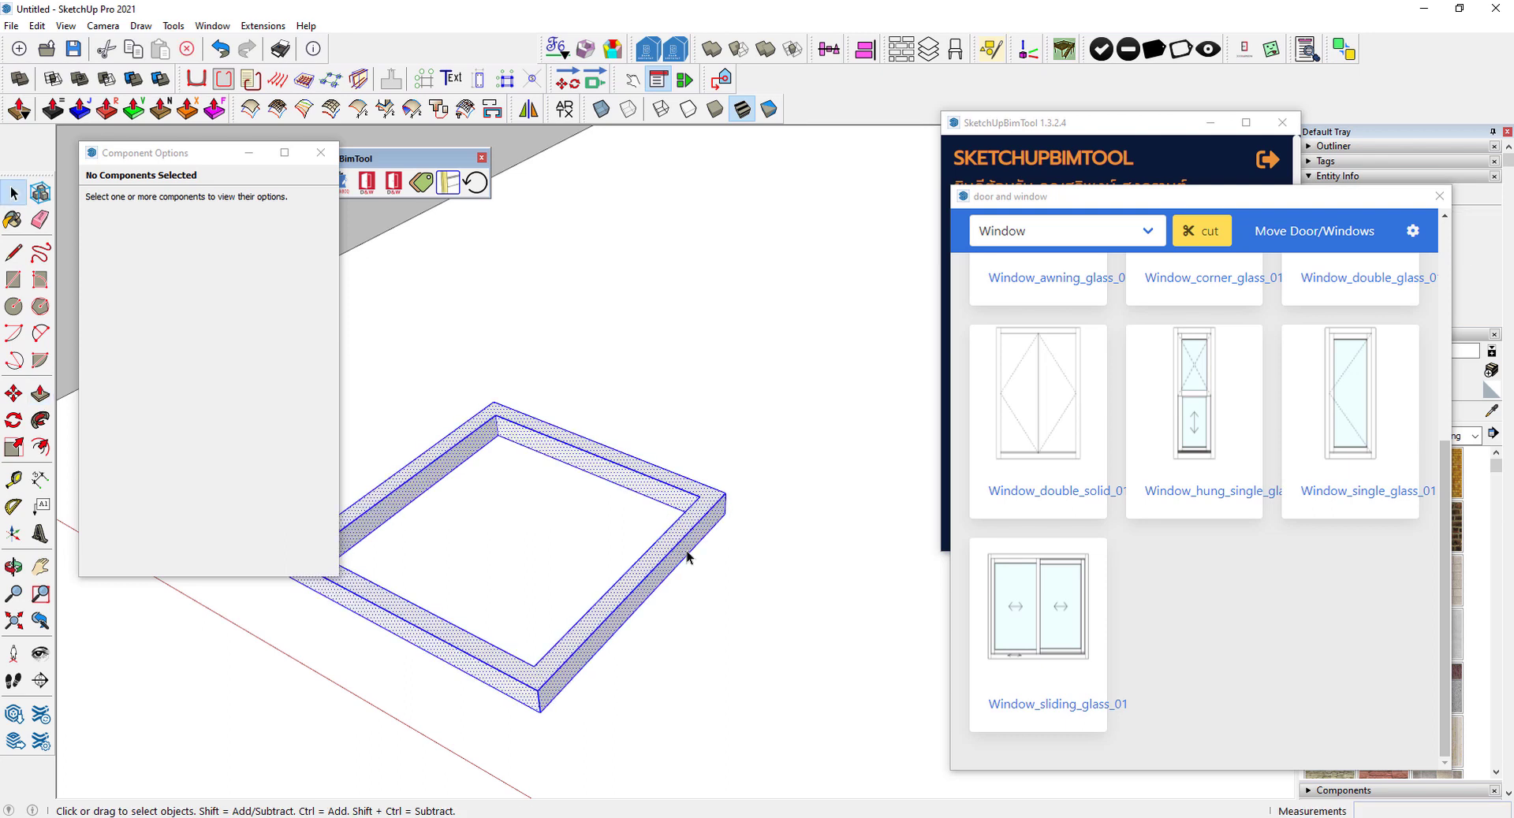
right_click(687, 556)
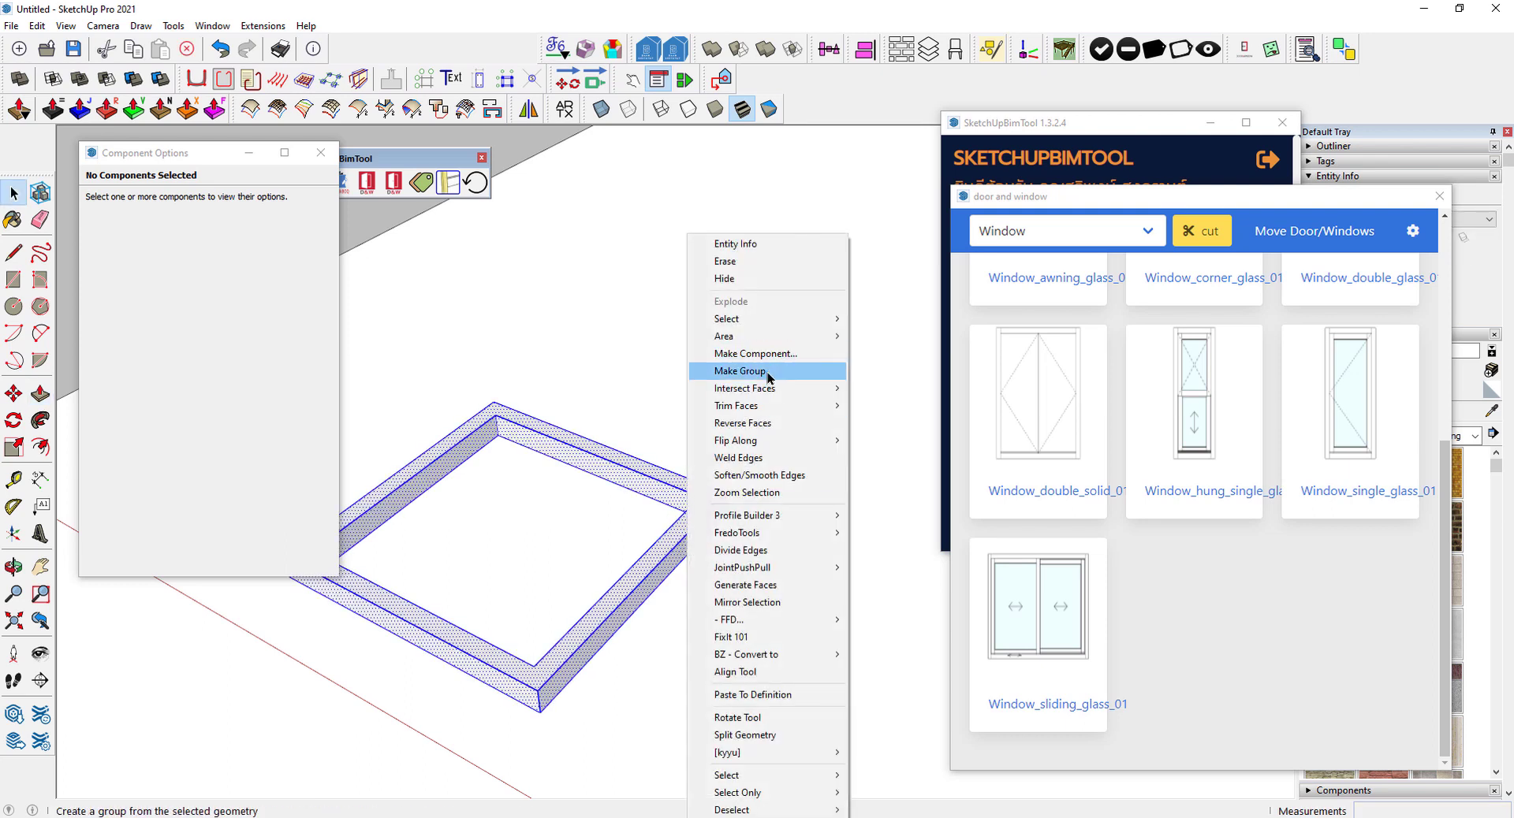
click(767, 370)
scroll(709, 516, down, 3)
scroll(709, 514, up, 2)
- Start a component named D1 from the frame group with its axes at the frame corner
right_click(709, 514)
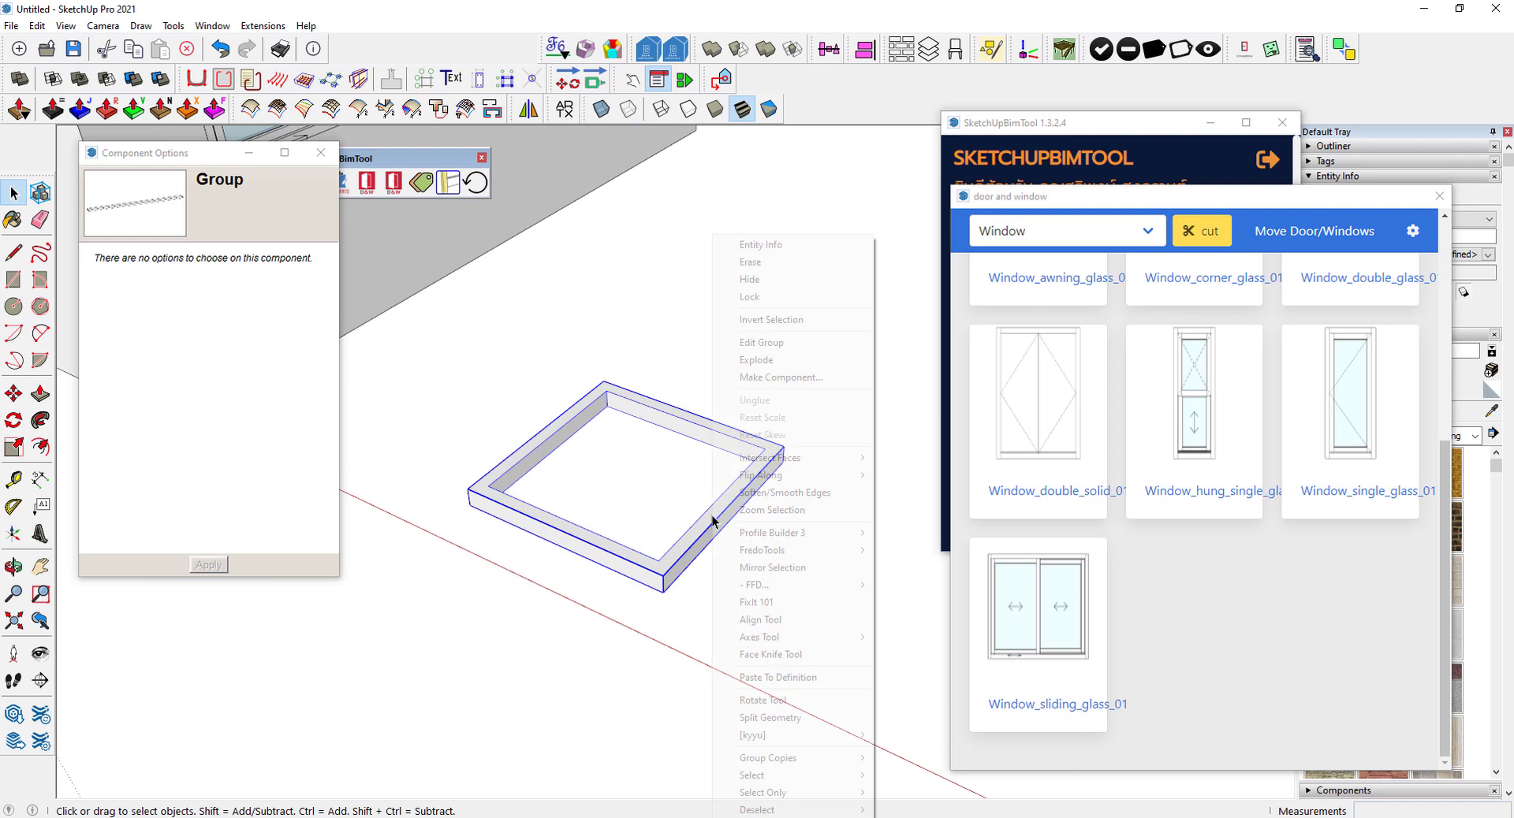
click(793, 374)
text(D1)
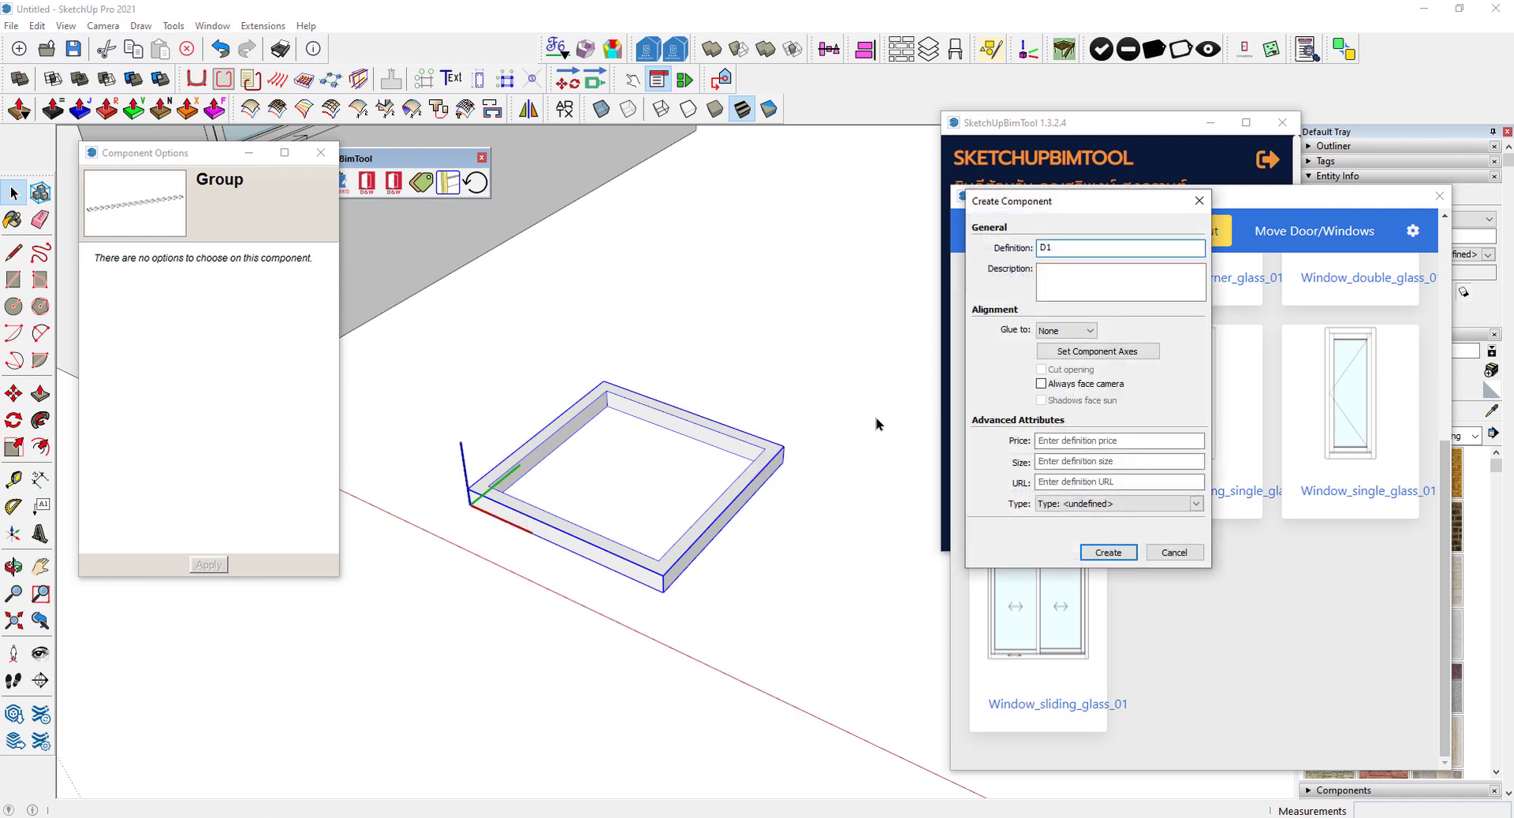
click(1136, 351)
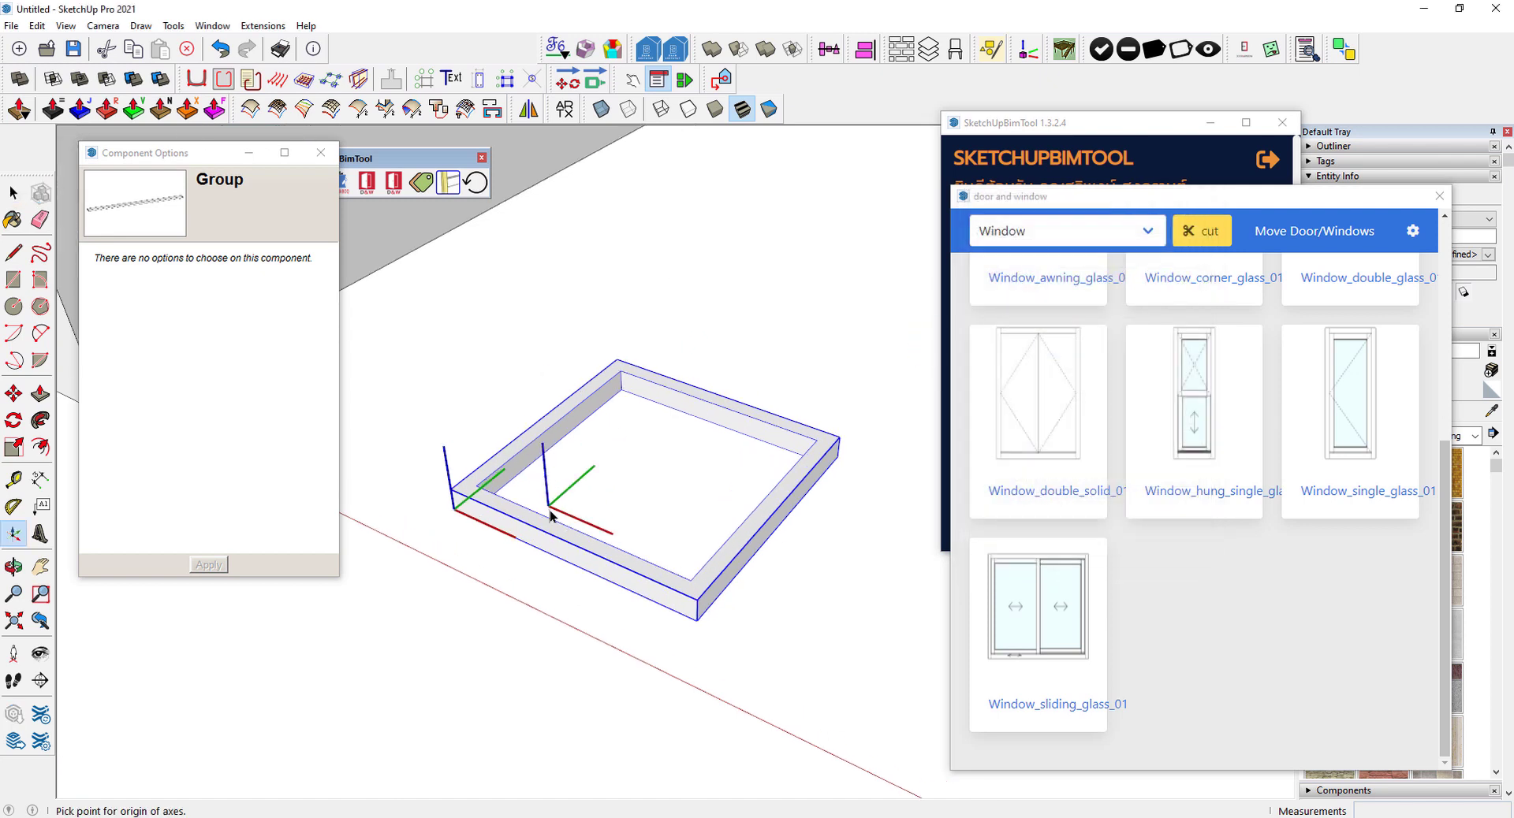
click(566, 541)
click(631, 555)
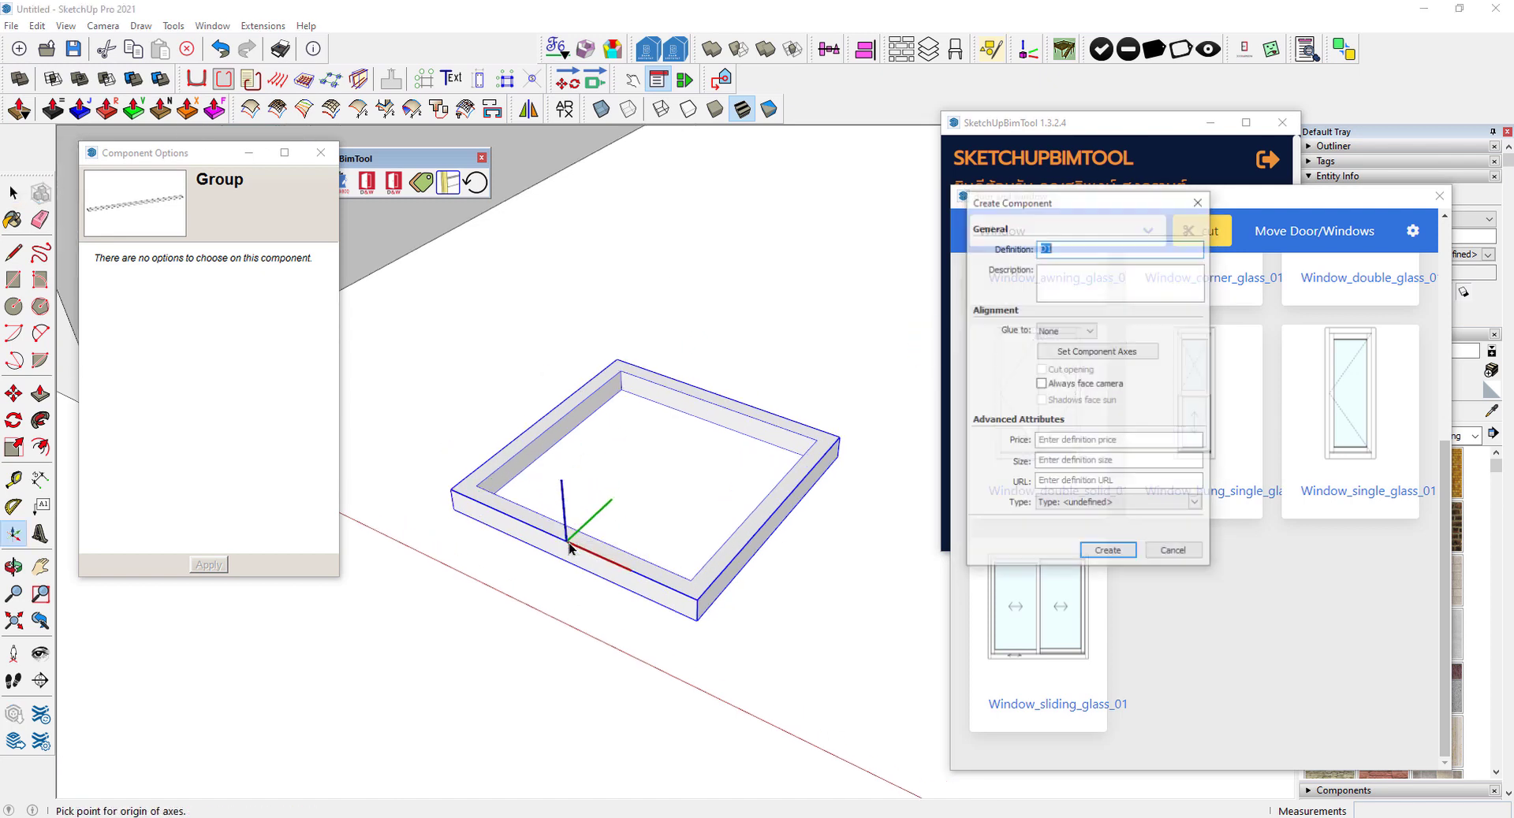
- Set the component to glue to any surface and create the D1 component
click(1073, 334)
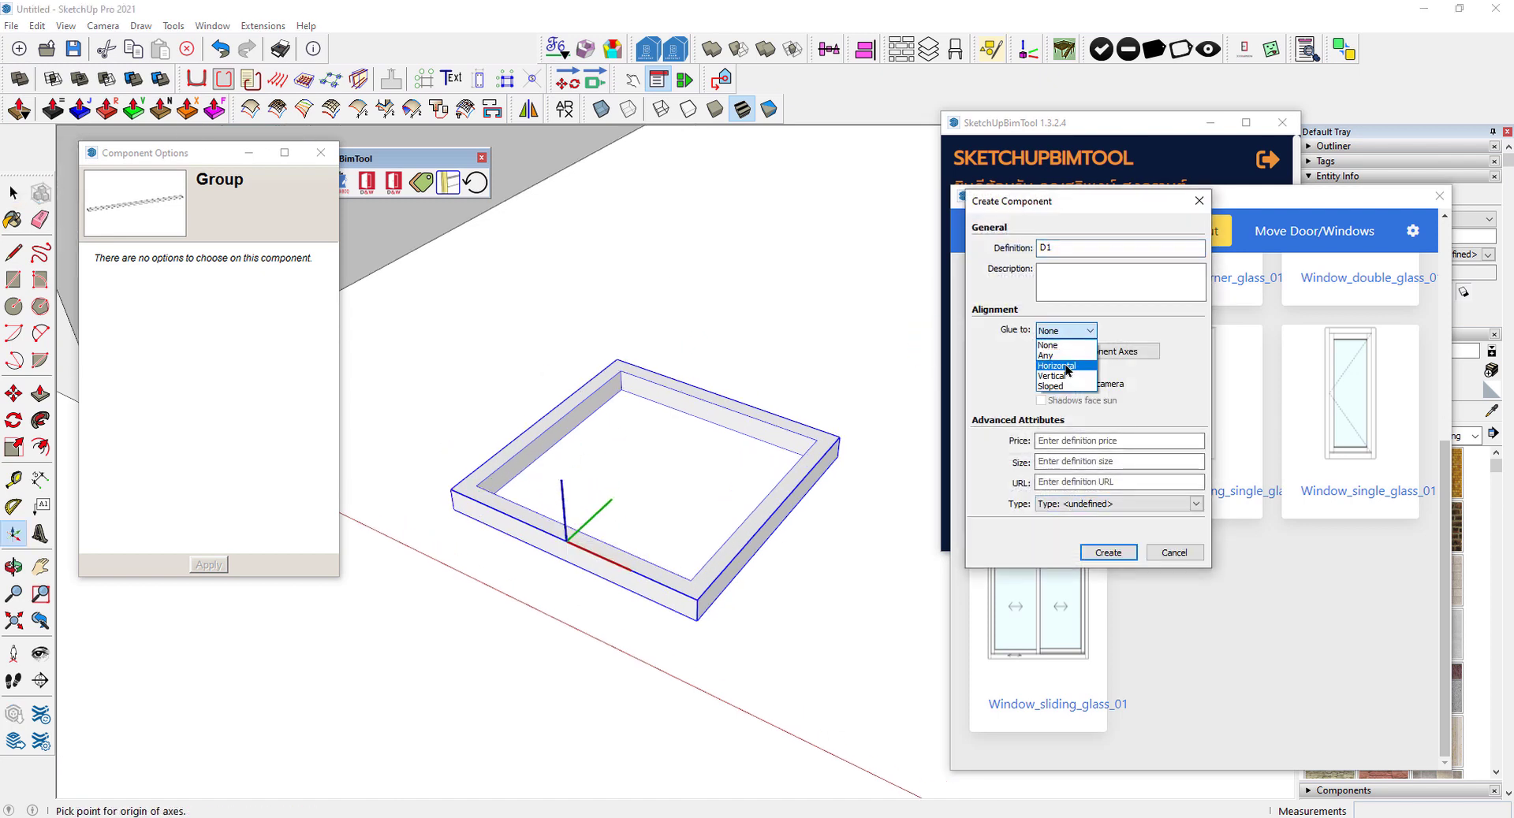
click(1053, 366)
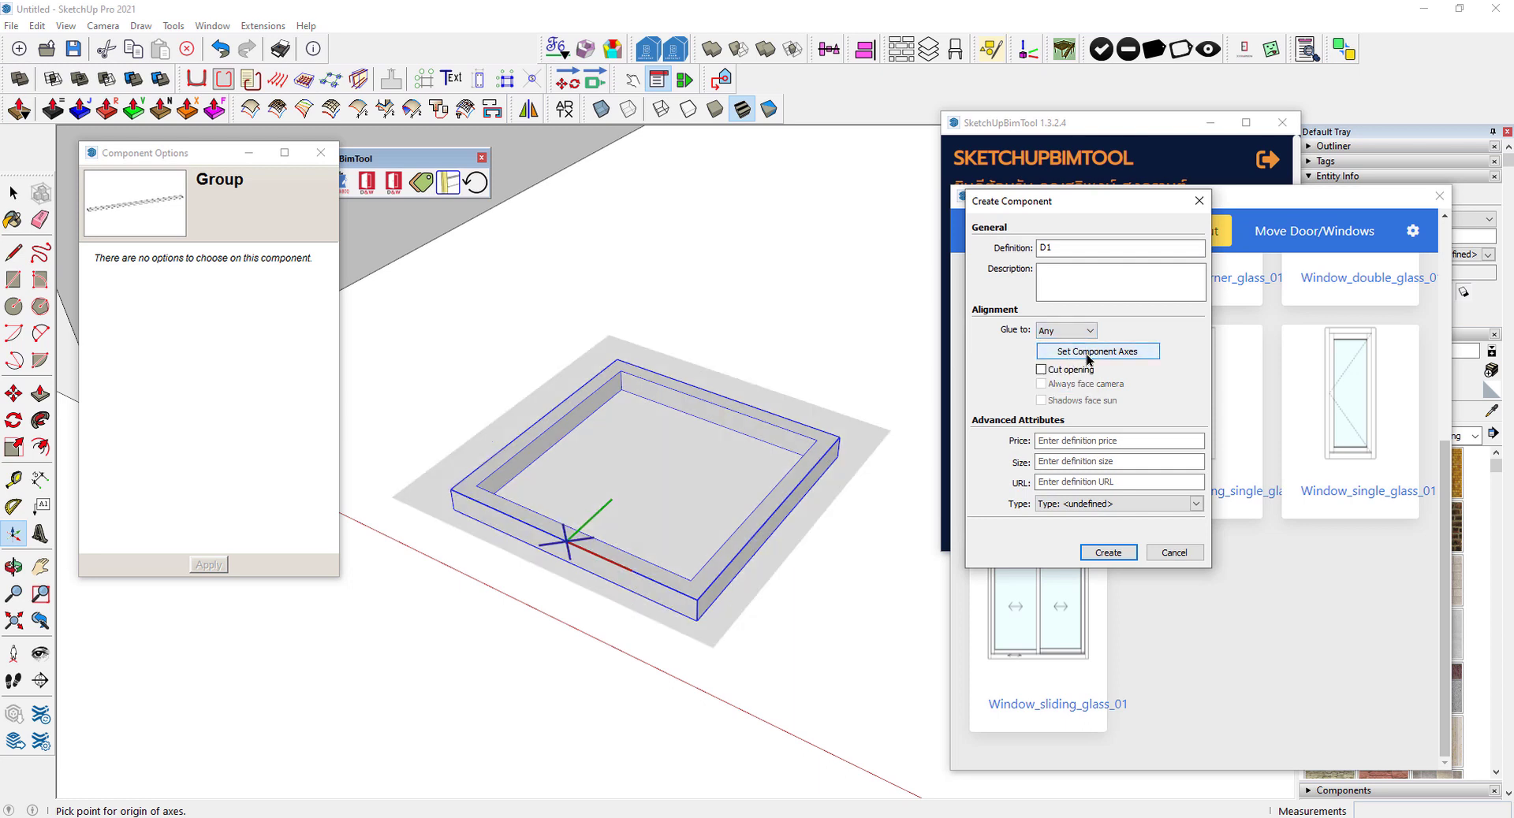
key(Return)
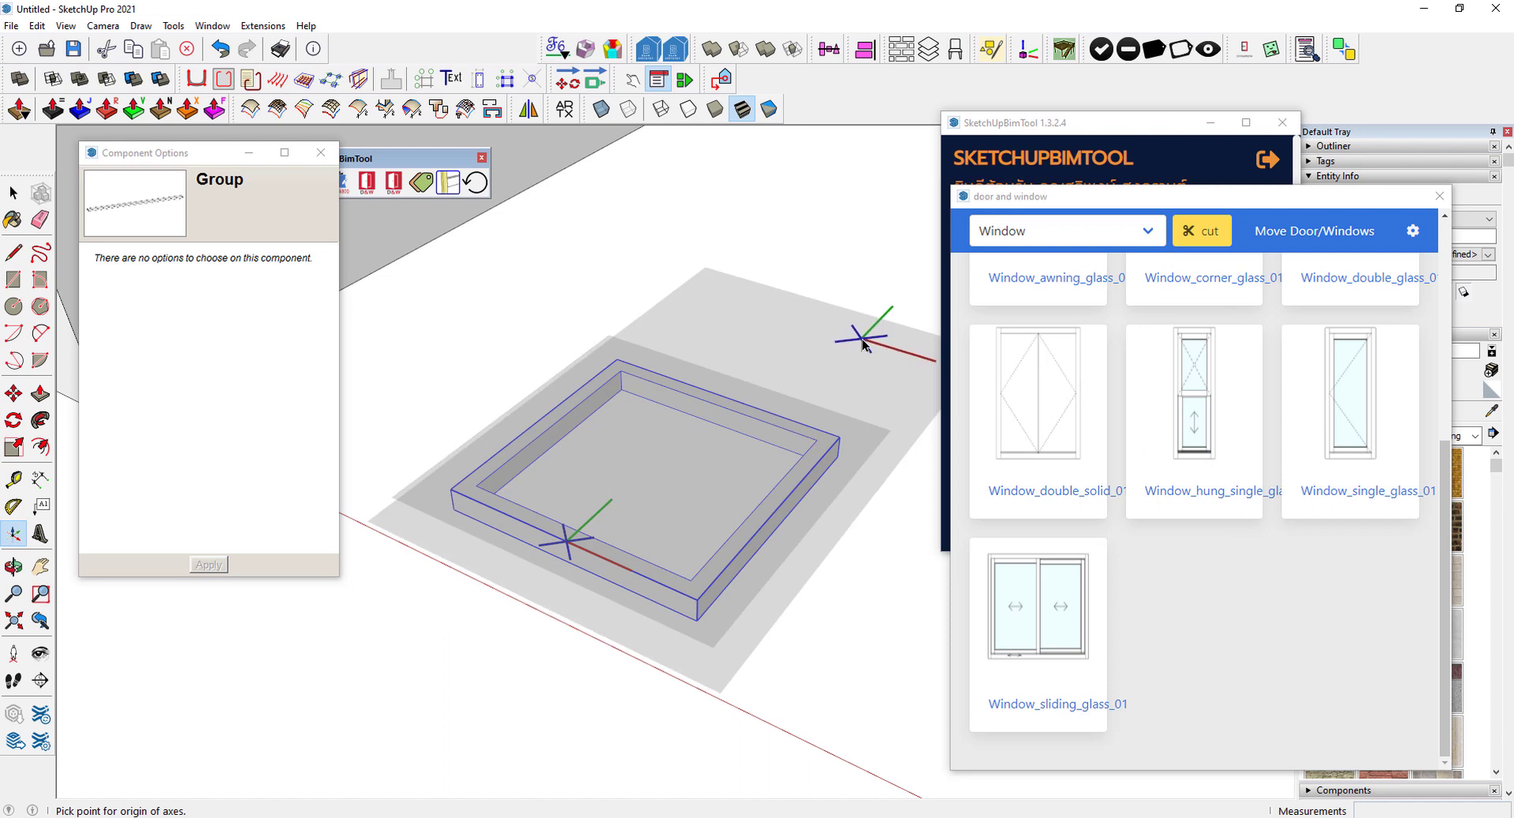
click(845, 358)
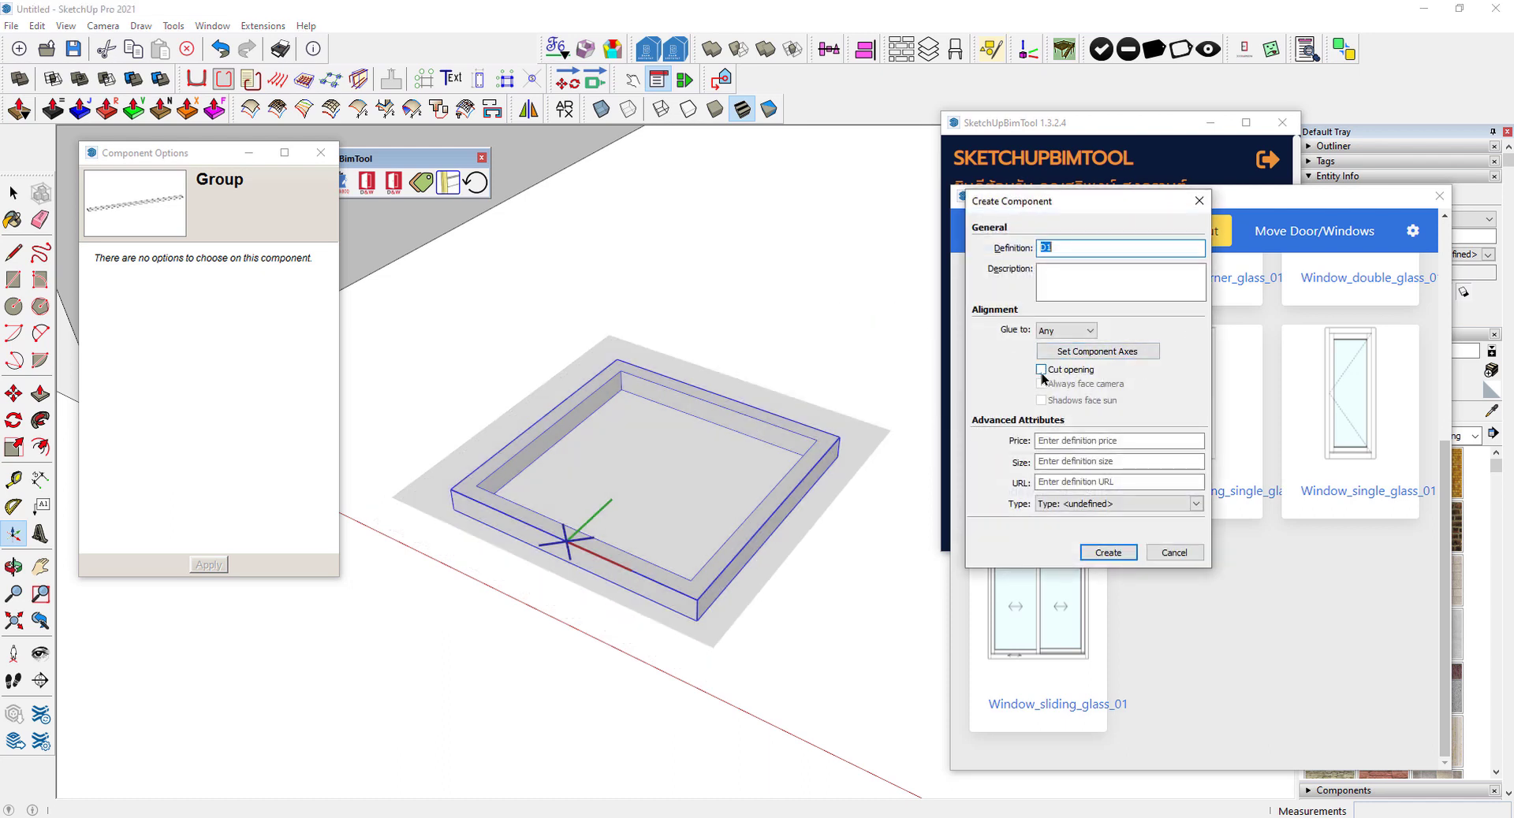
click(1101, 553)
scroll(785, 557, down, 2)
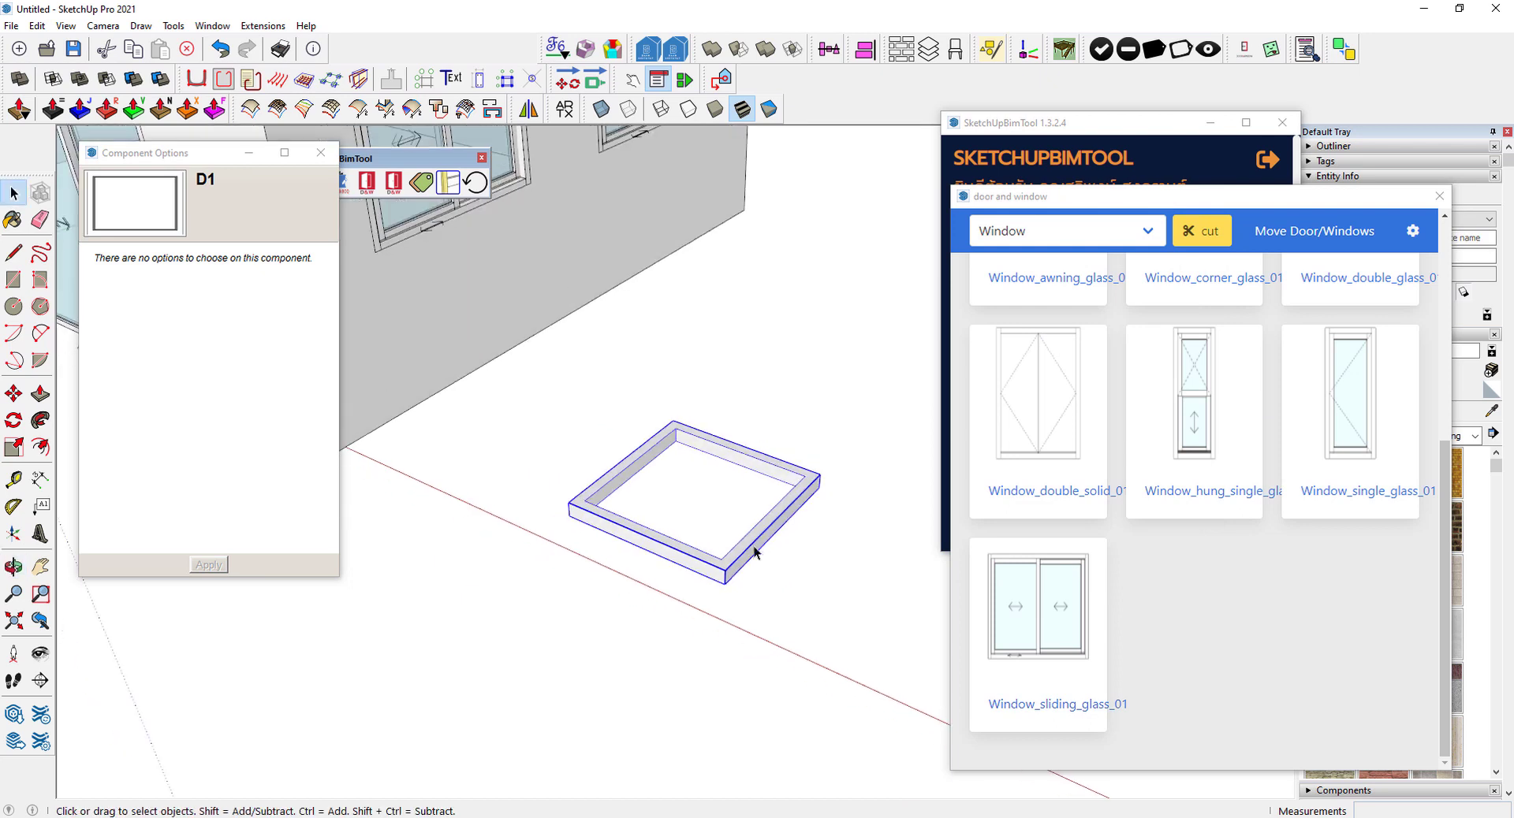
- Enter the D1 component and group all of the frame's geometry
double_click(755, 552)
scroll(733, 520, up, 2)
scroll(710, 496, up, 1)
triple_click(625, 456)
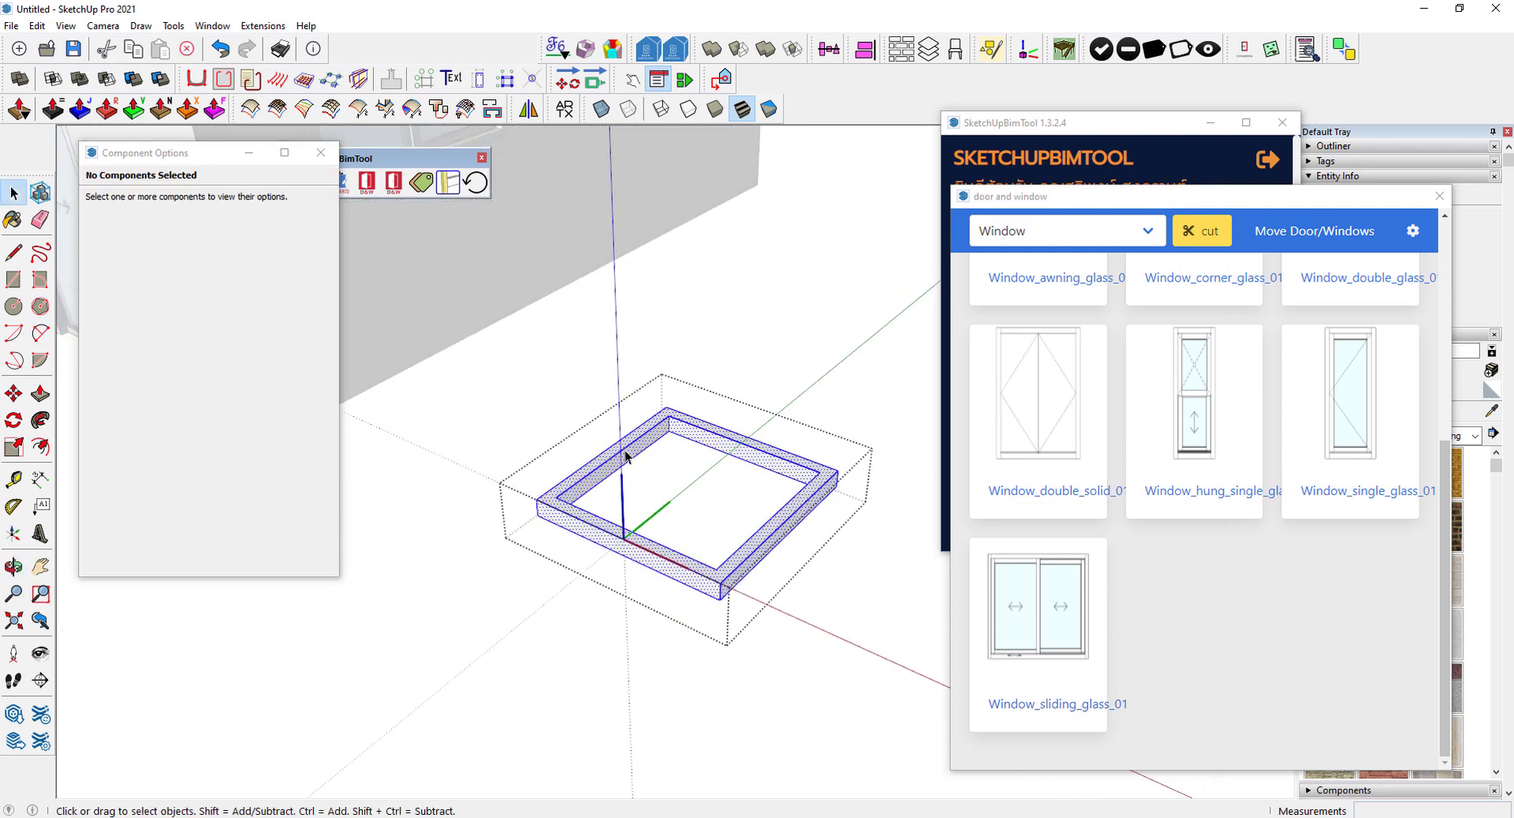
key(ctrl+g)
- Draw a rectangle covering the top of the frame
scroll(611, 497, up, 1)
scroll(551, 485, up, 1)
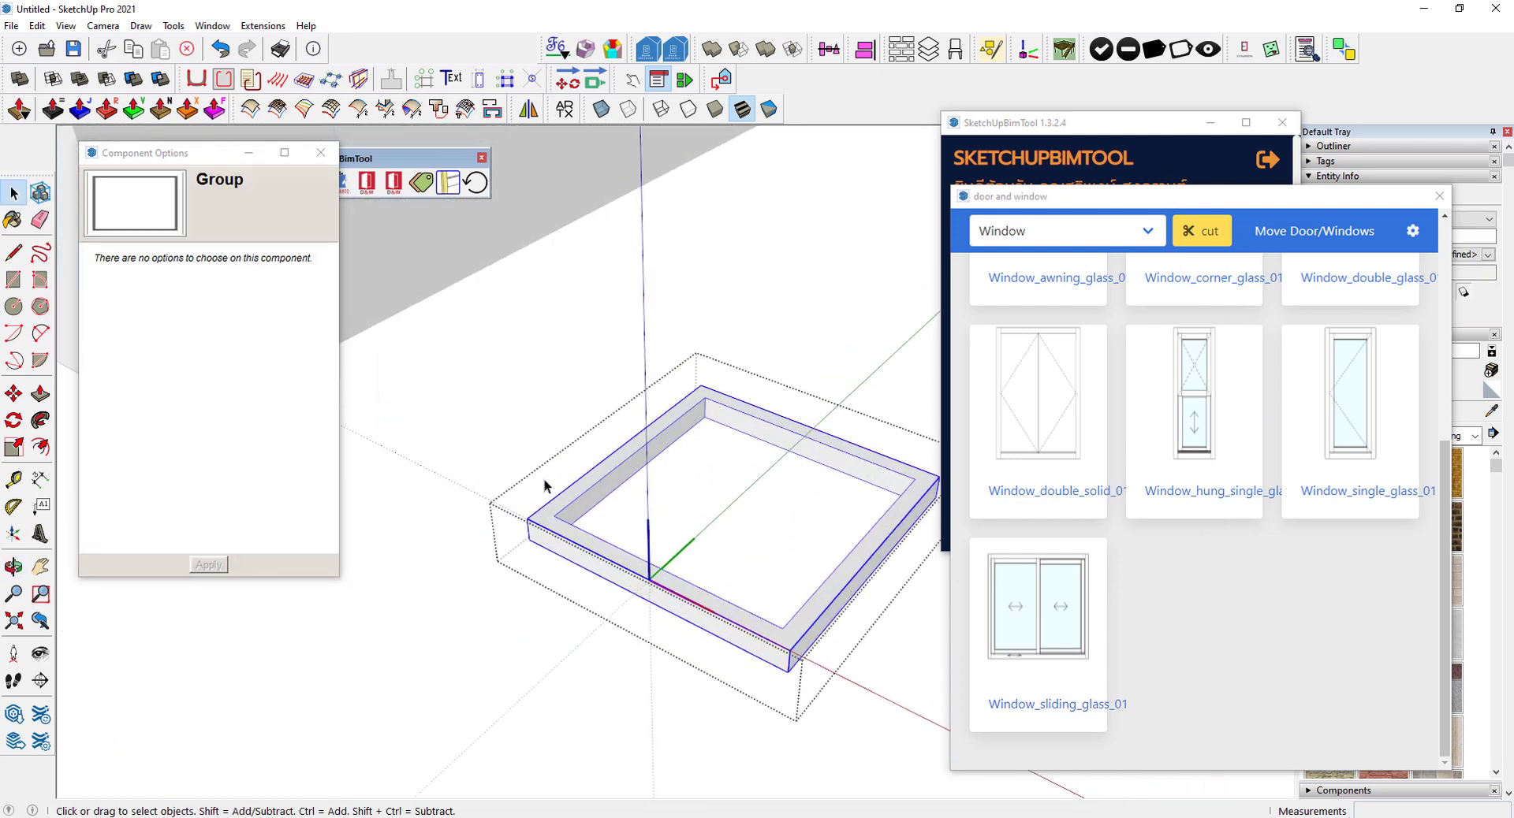
key(r)
click(528, 512)
scroll(528, 512, down, 1)
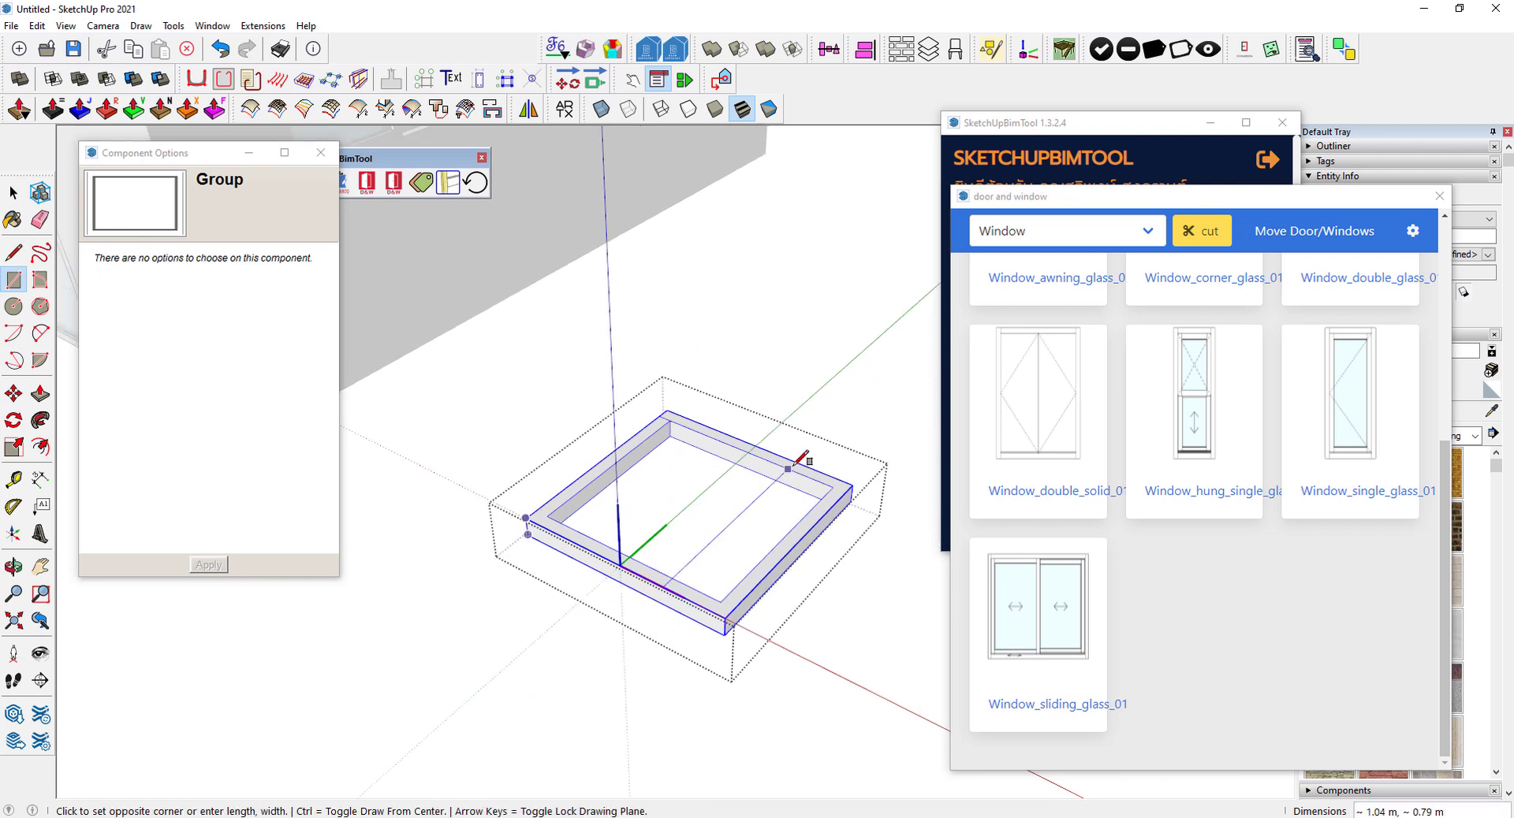
click(816, 477)
- Lift the rectangle 0.32 m above the frame and delete its face, keeping the edges
key(space)
click(722, 481)
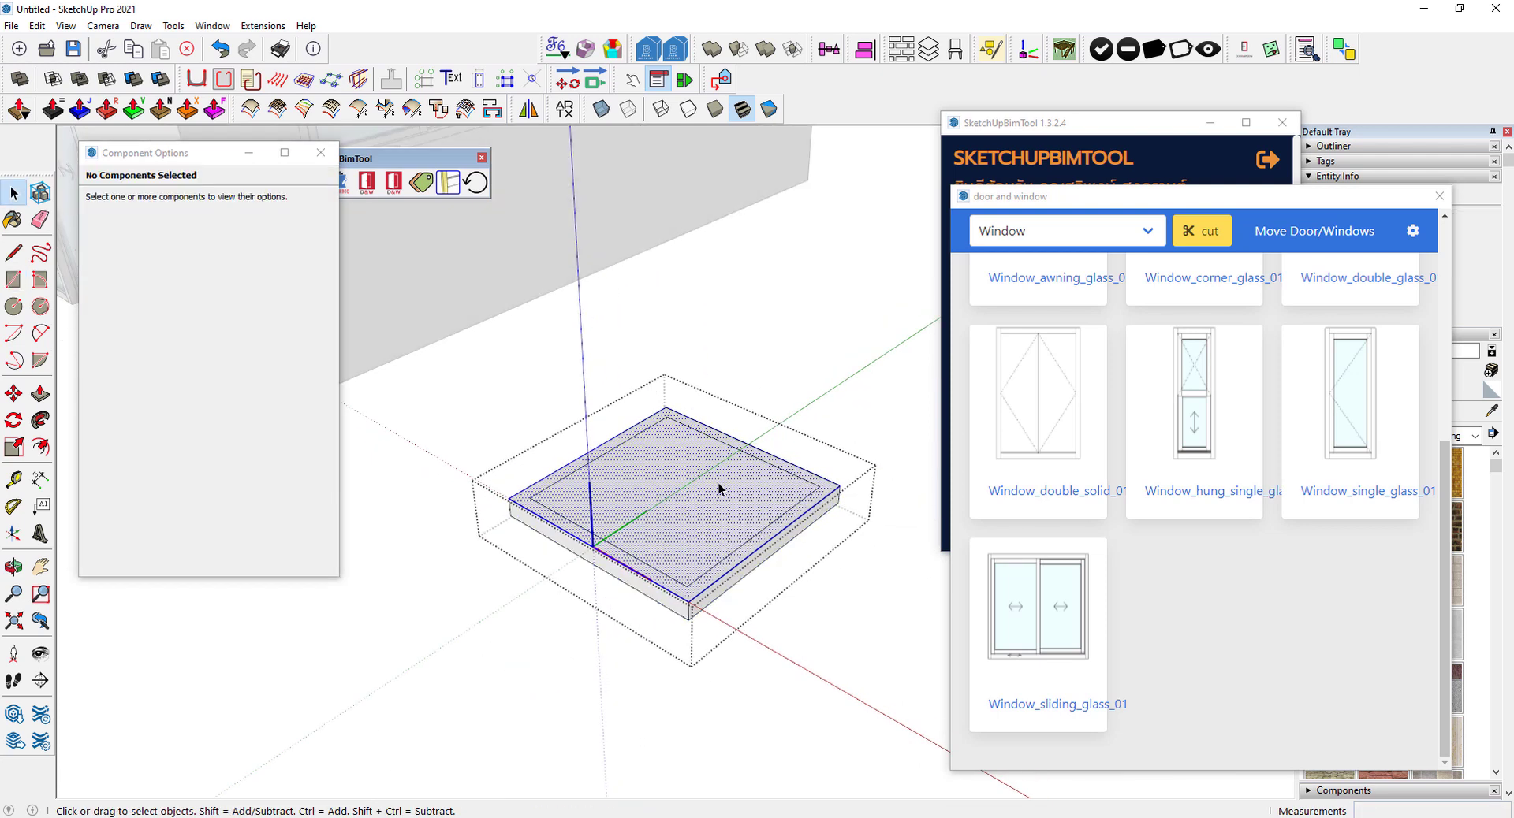
key(m)
click(718, 482)
click(715, 426)
key(space)
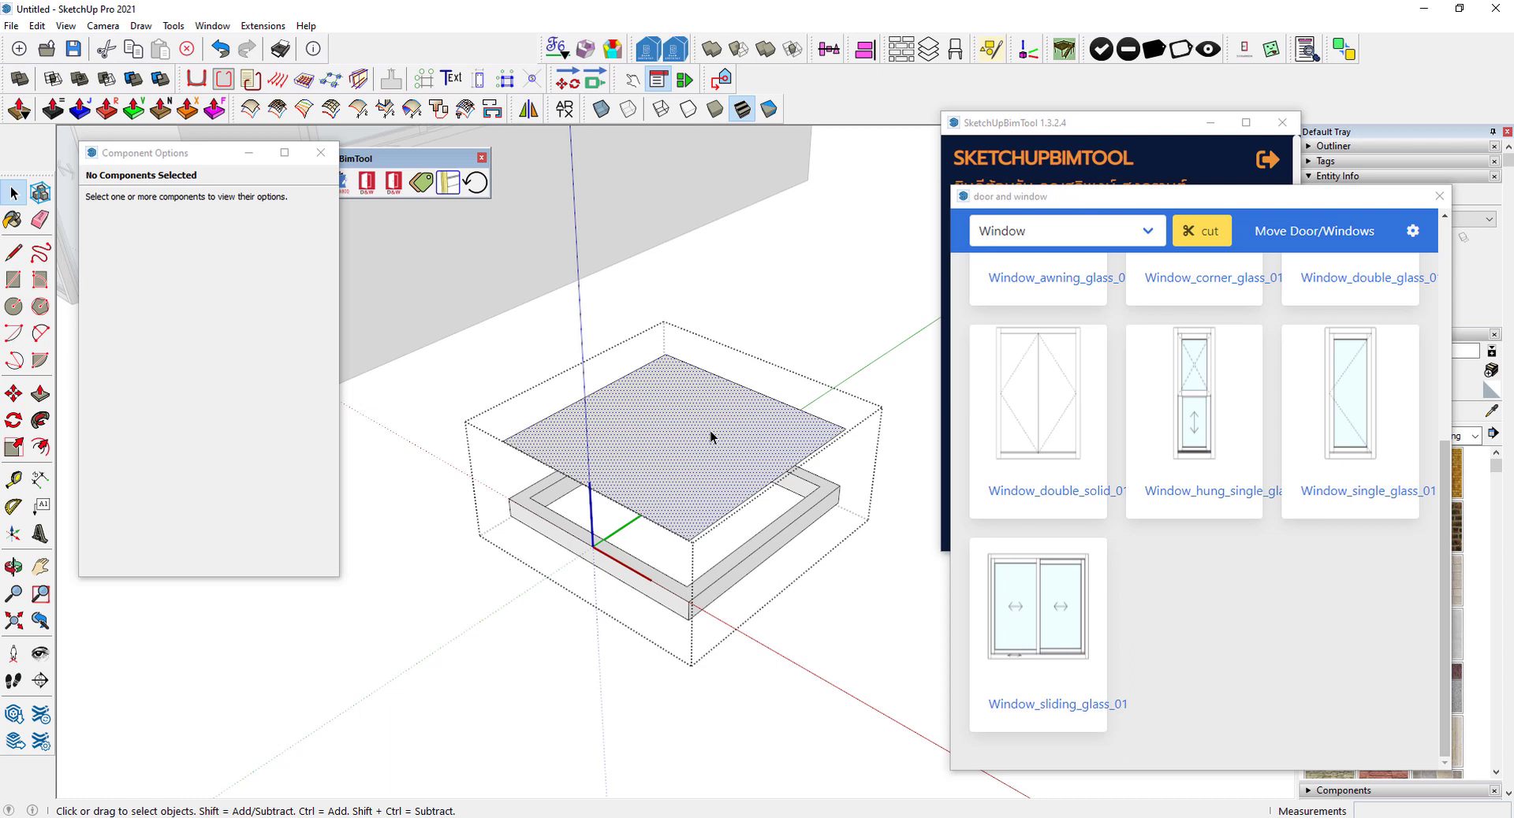
key(Delete)
- Group the rectangle's four edges and name the group Cut in Entity Info
triple_click(739, 386)
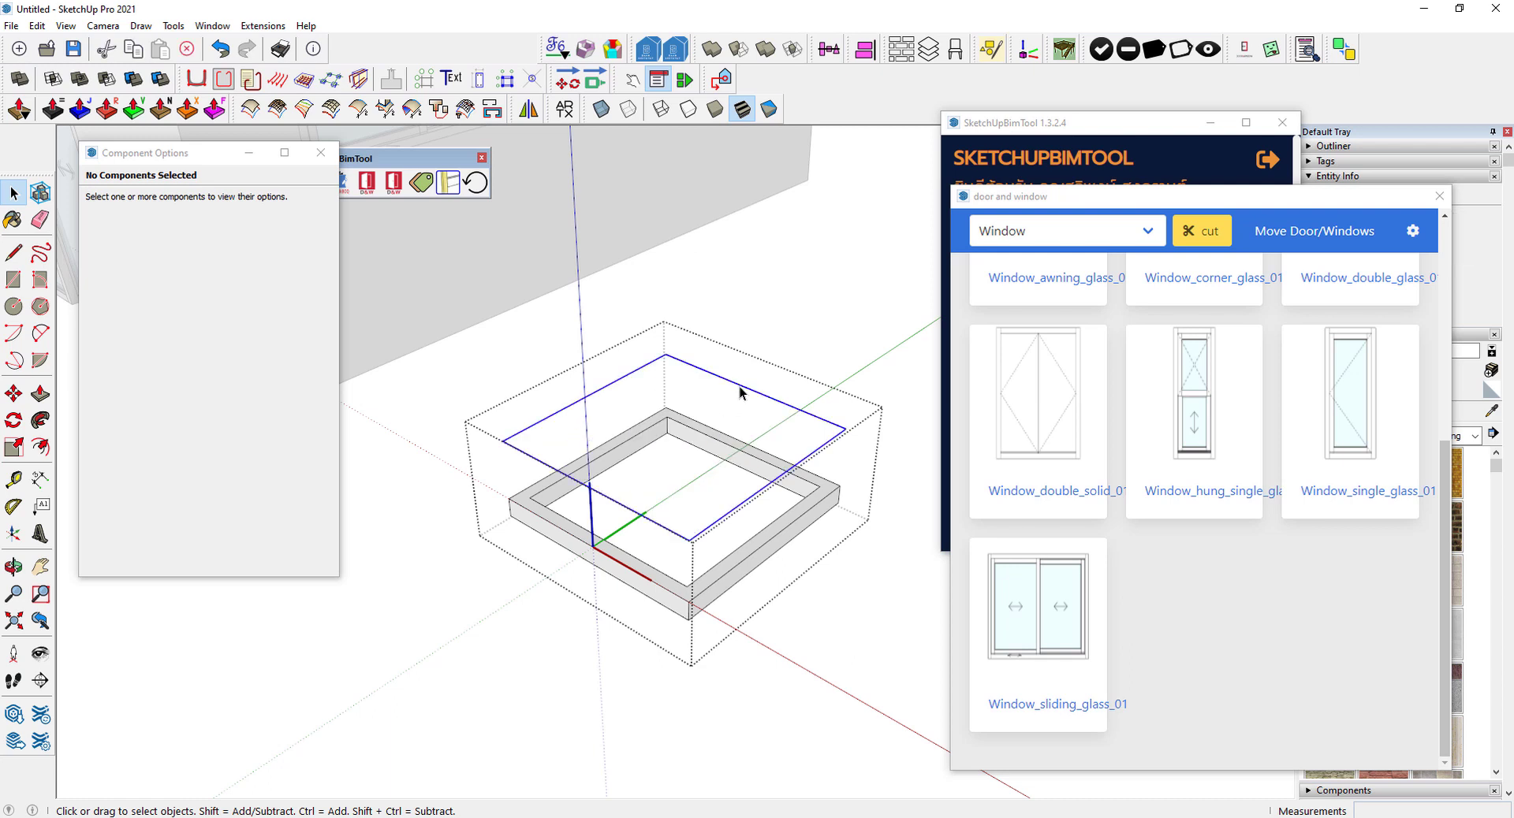
right_click(739, 386)
click(801, 405)
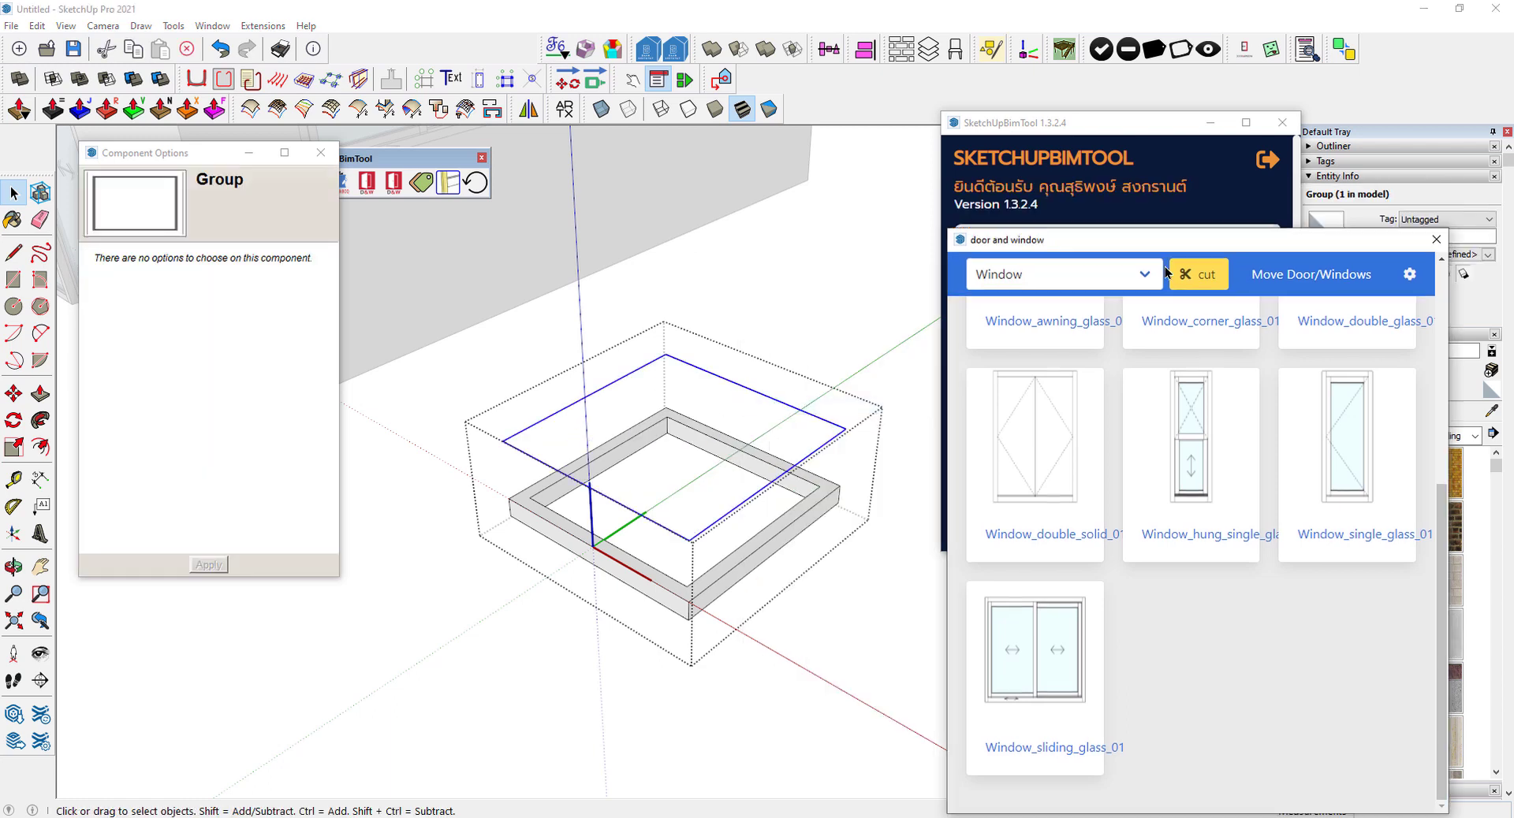
click(1447, 237)
text(ut)
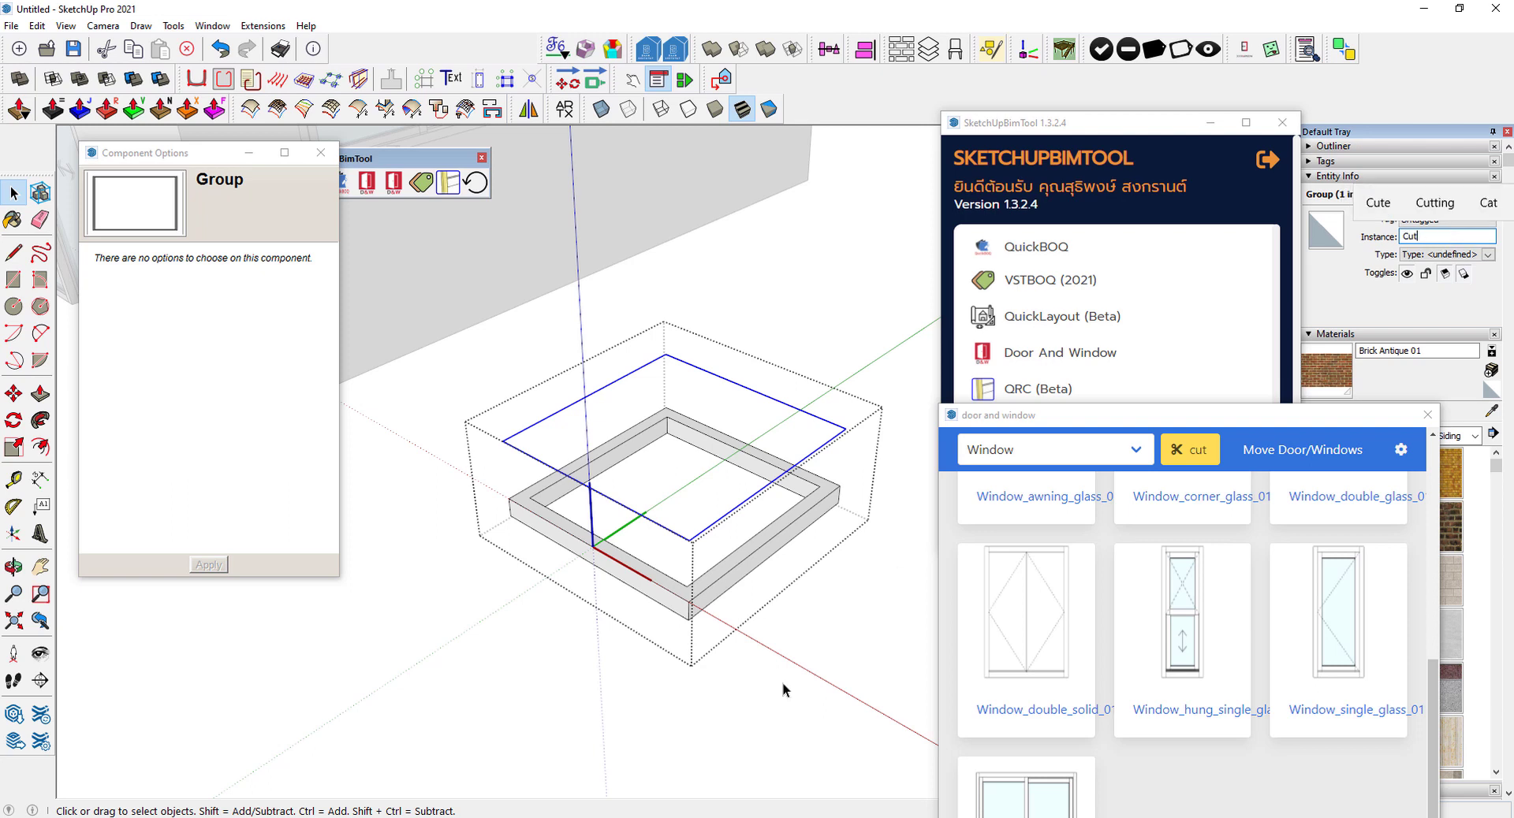
key(Return)
- Move the Cut group down onto the frame corner and clear the selection
scroll(838, 440, up, 2)
key(m)
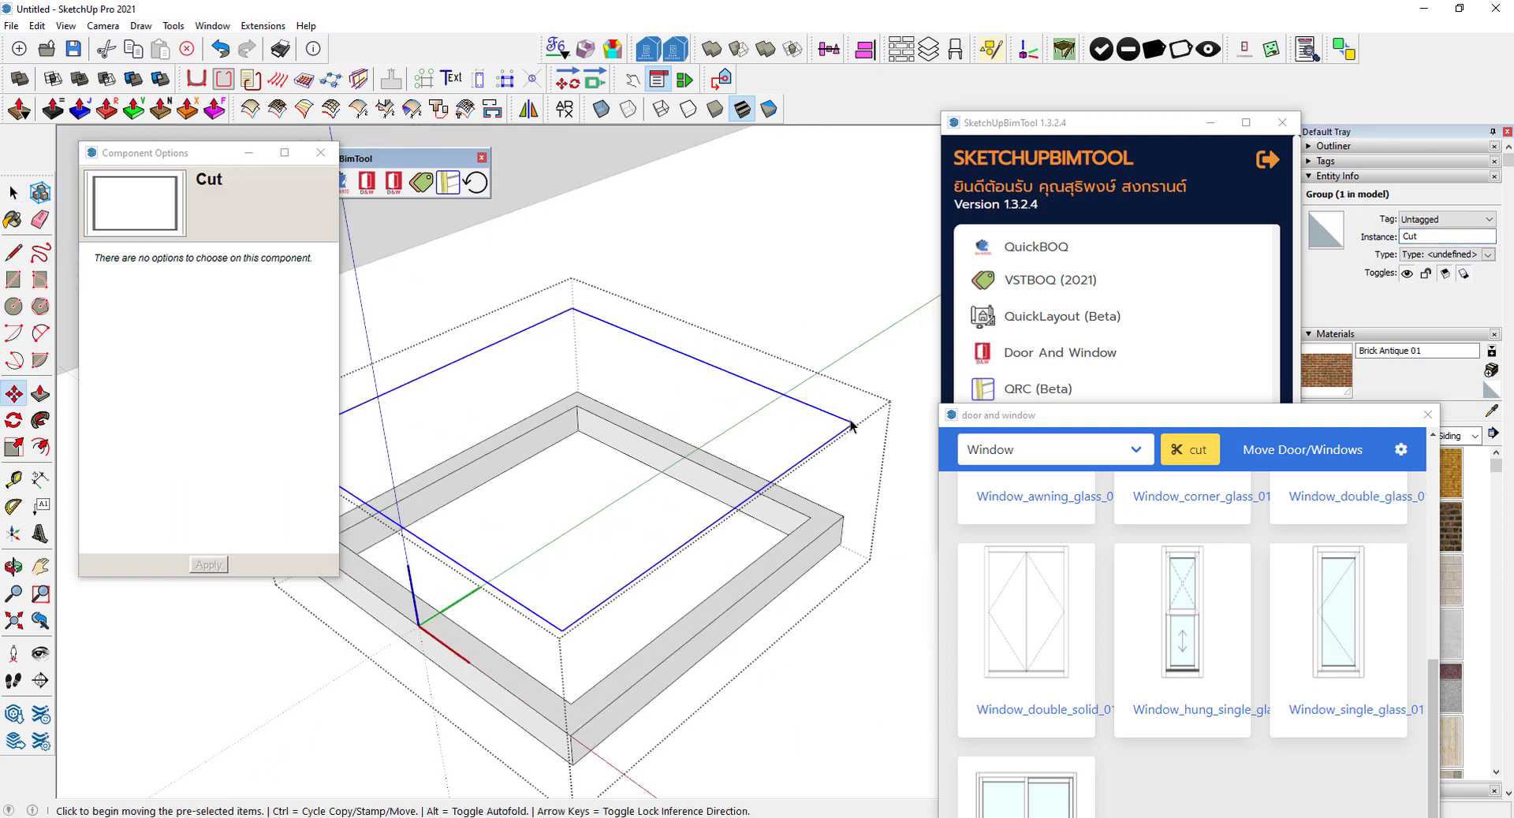
click(854, 426)
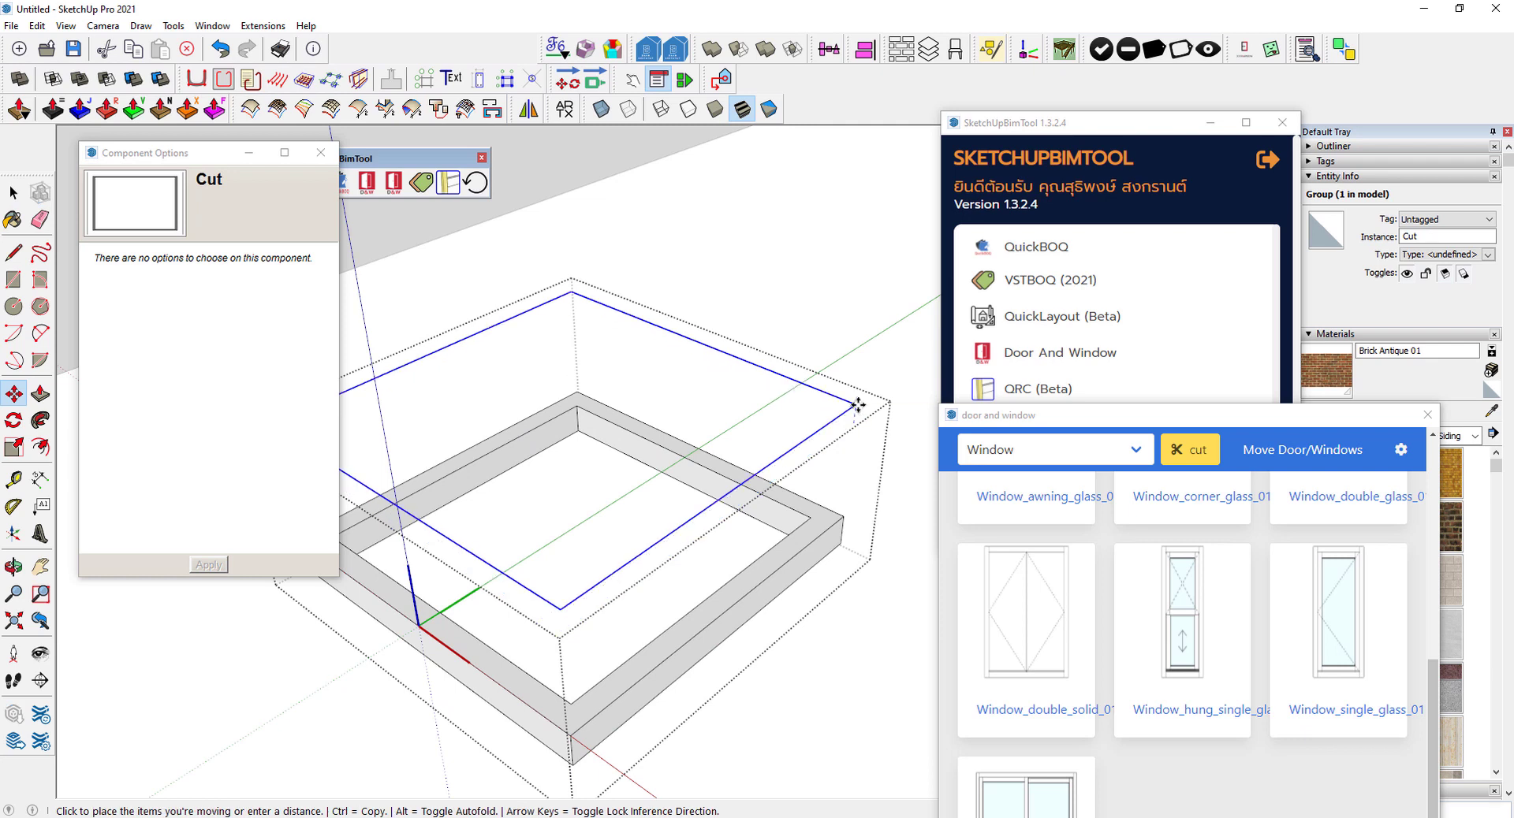
click(841, 533)
scroll(841, 534, down, 3)
key(space)
scroll(750, 520, down, 2)
click(750, 520)
- Hide the Cut group and close the SketchUpBimTool window
scroll(749, 552, up, 3)
scroll(749, 558, up, 1)
right_click(749, 559)
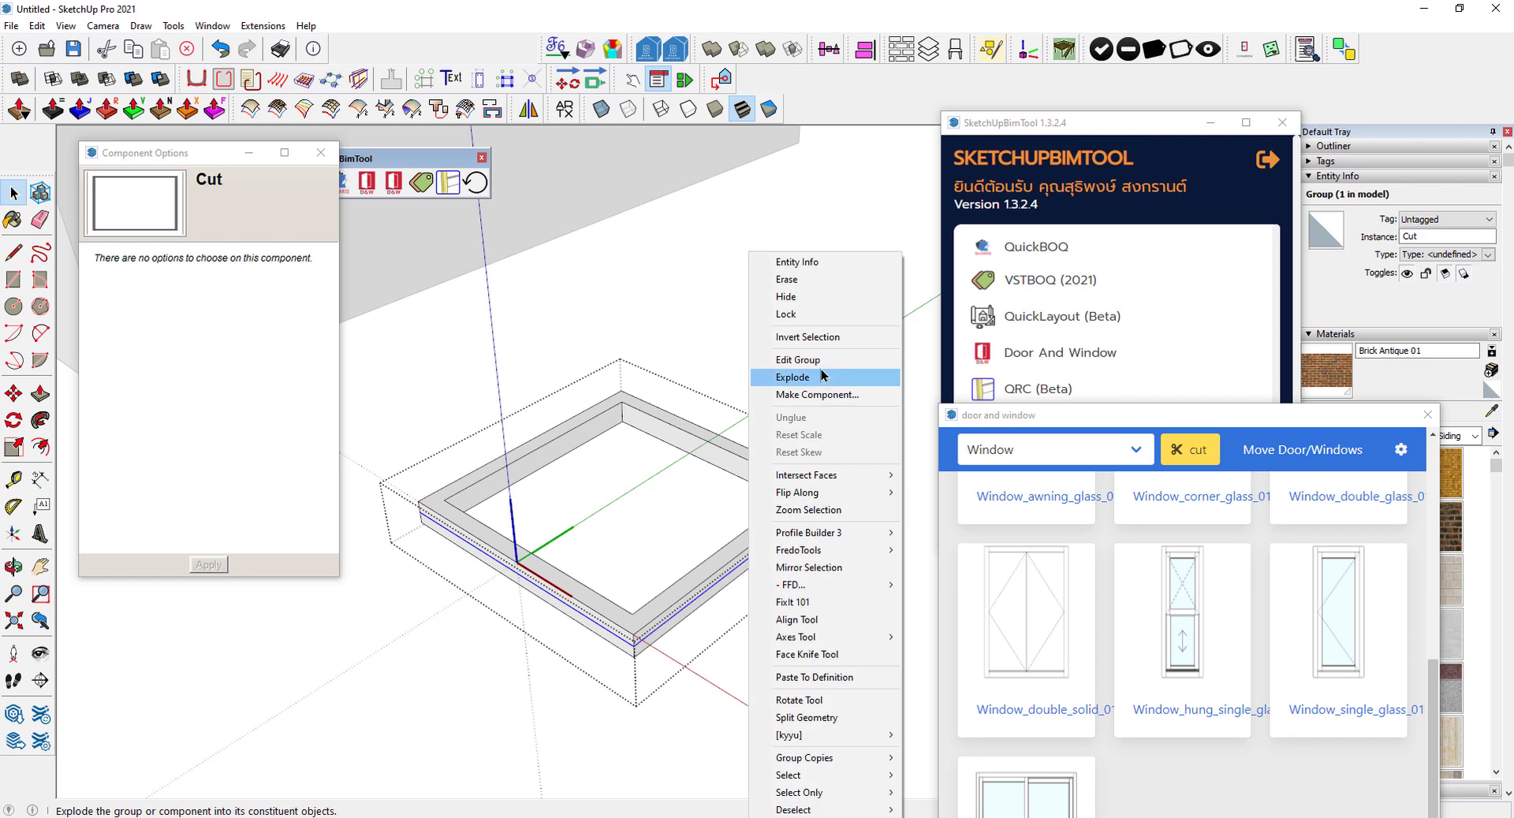
click(820, 298)
scroll(722, 554, down, 2)
scroll(721, 554, down, 3)
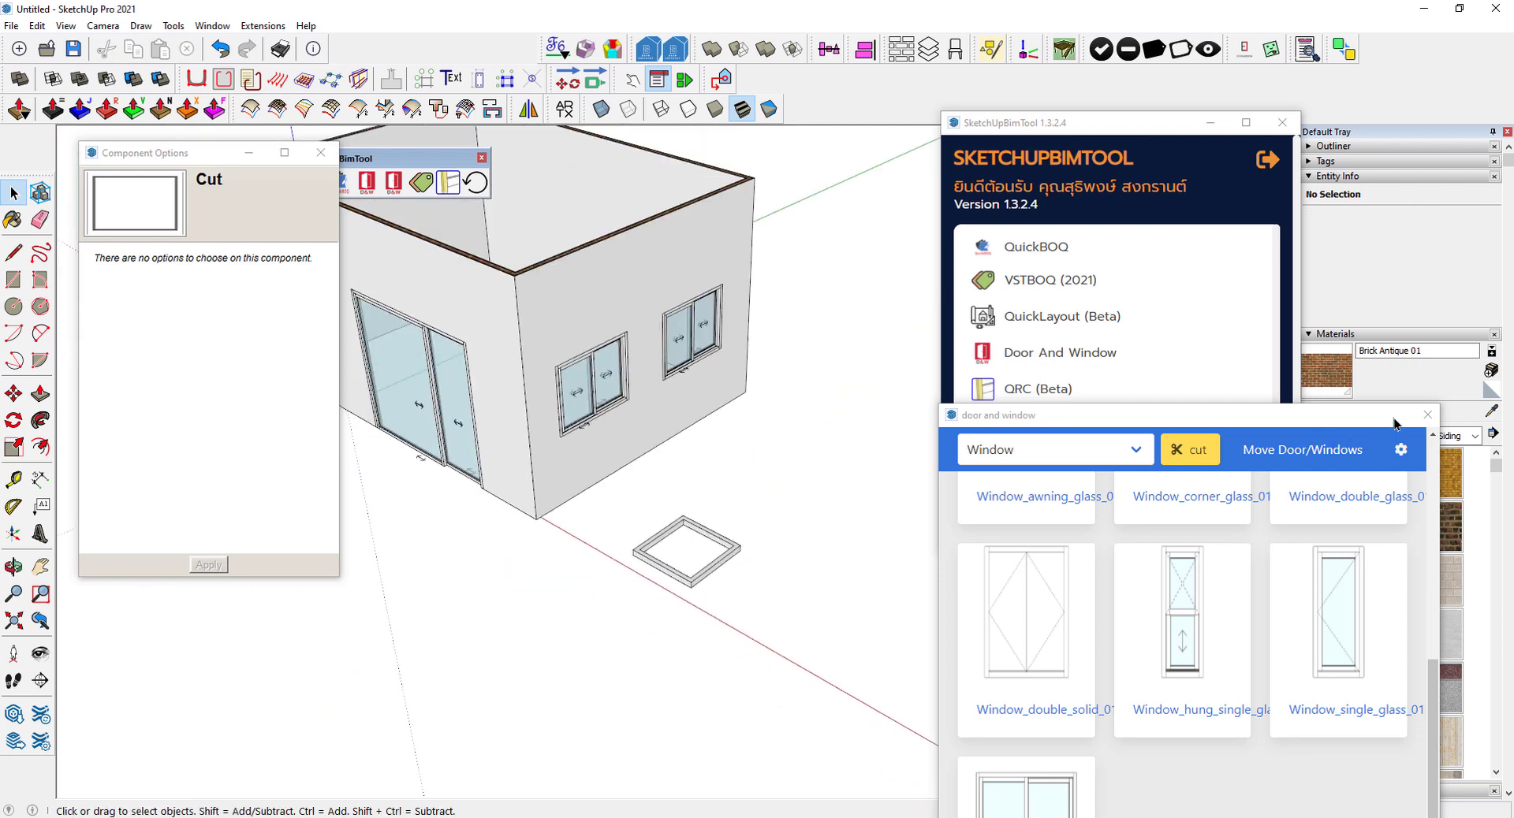
click(1282, 123)
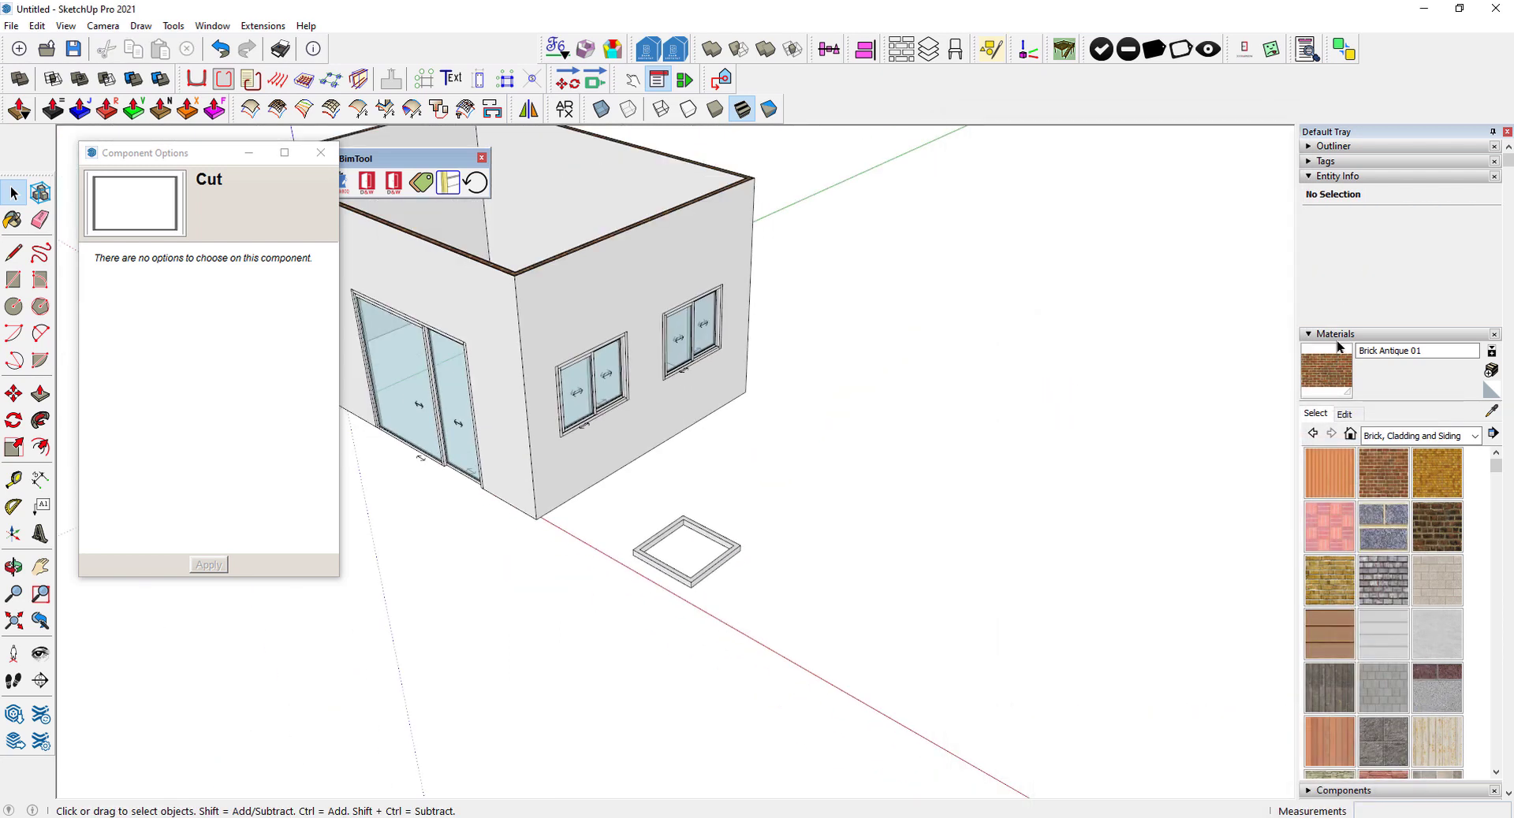
- Place the D1 component from the Components tray onto the box's blank wall
click(1321, 179)
click(1332, 193)
click(1334, 206)
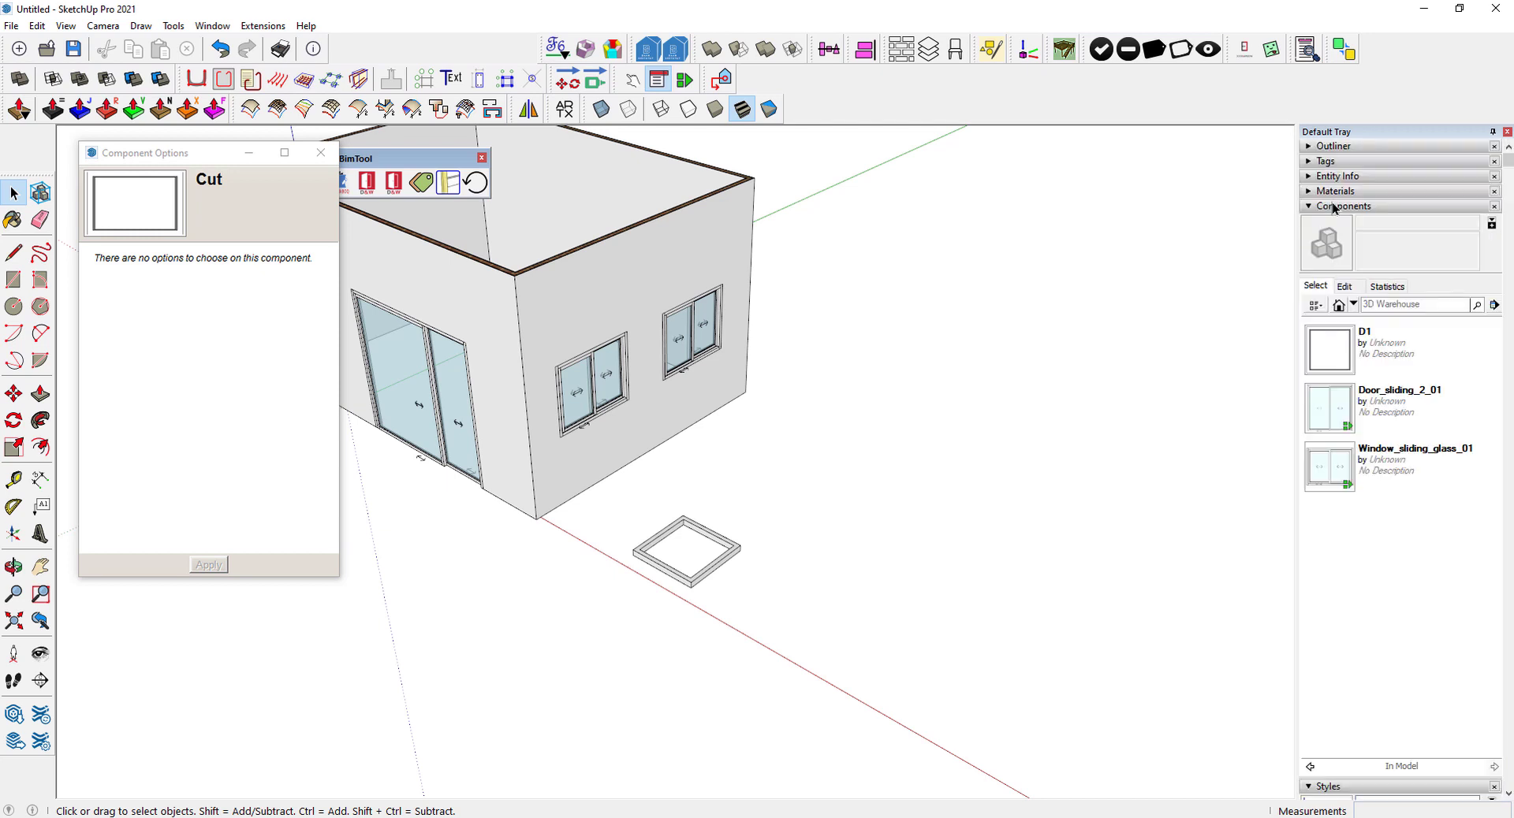
click(1328, 349)
middle_drag(773, 507, 552, 438)
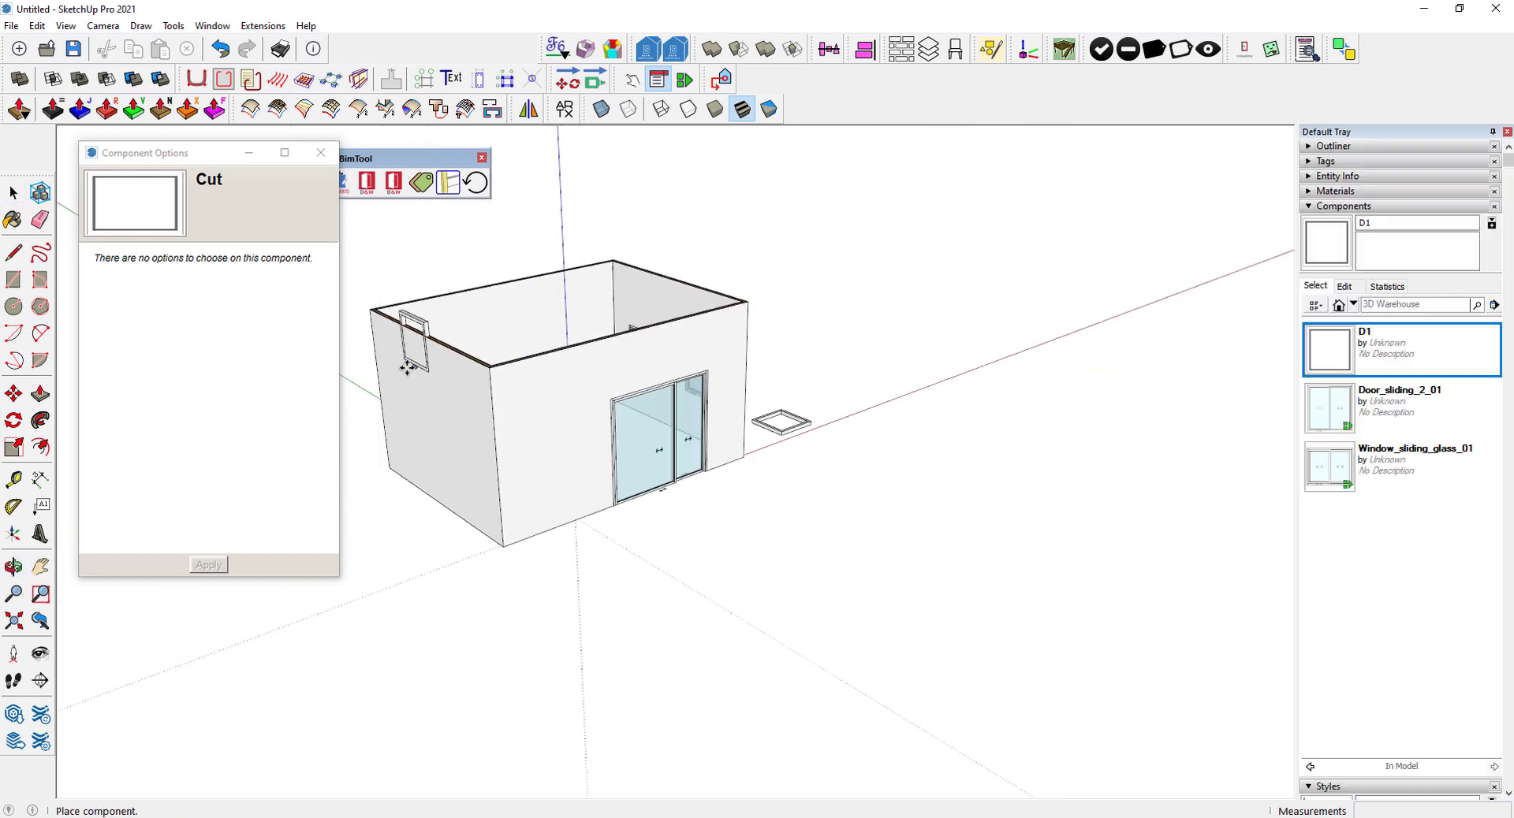
click(566, 478)
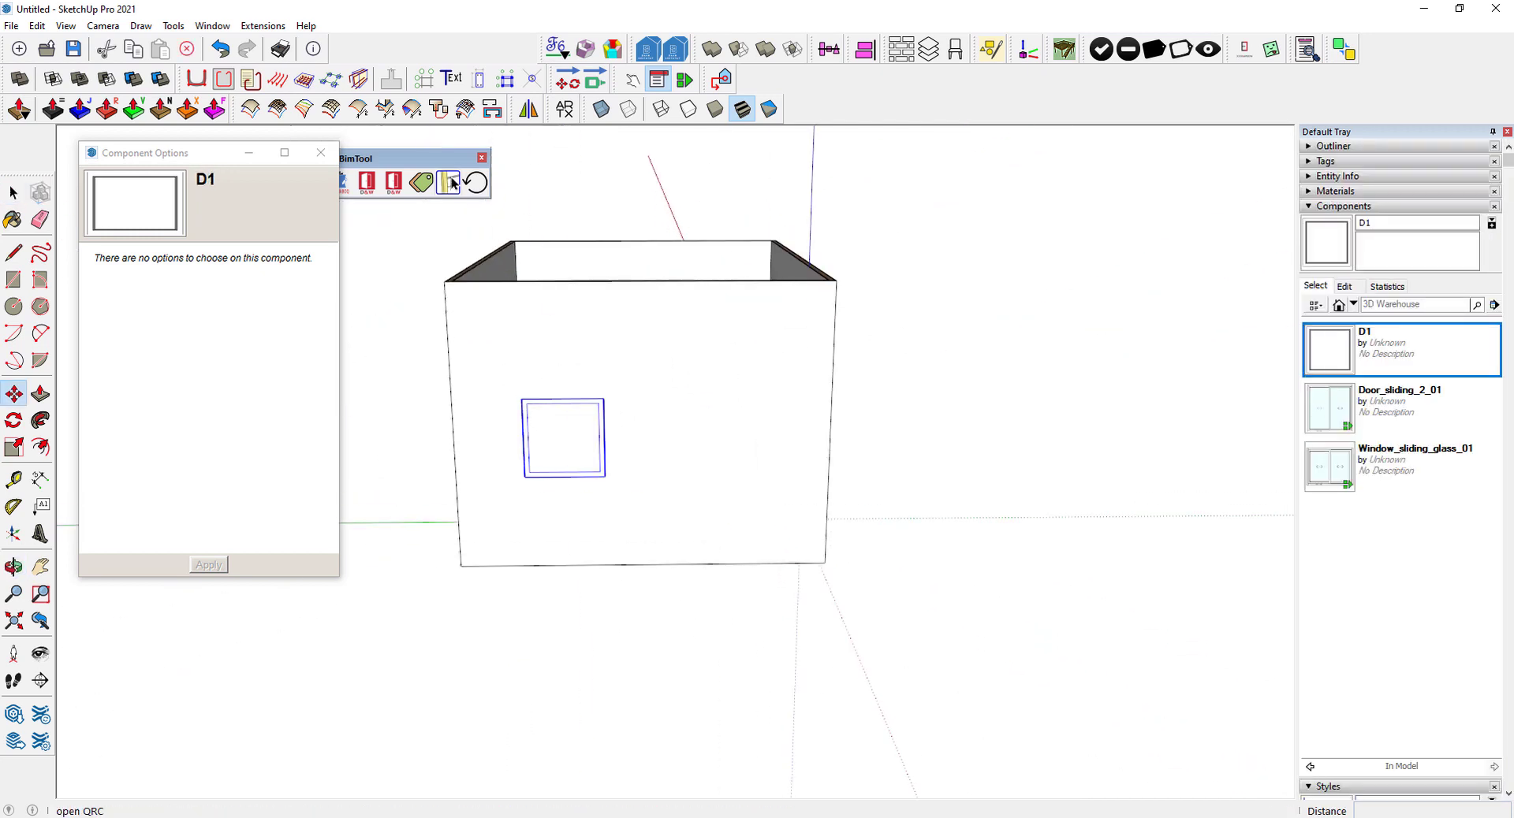
- Cut the D1 opening through the wall with BimTool and orbit to check it
mouse_move(438, 154)
mouse_down()
mouse_move(933, 152)
mouse_move(1044, 172)
mouse_up()
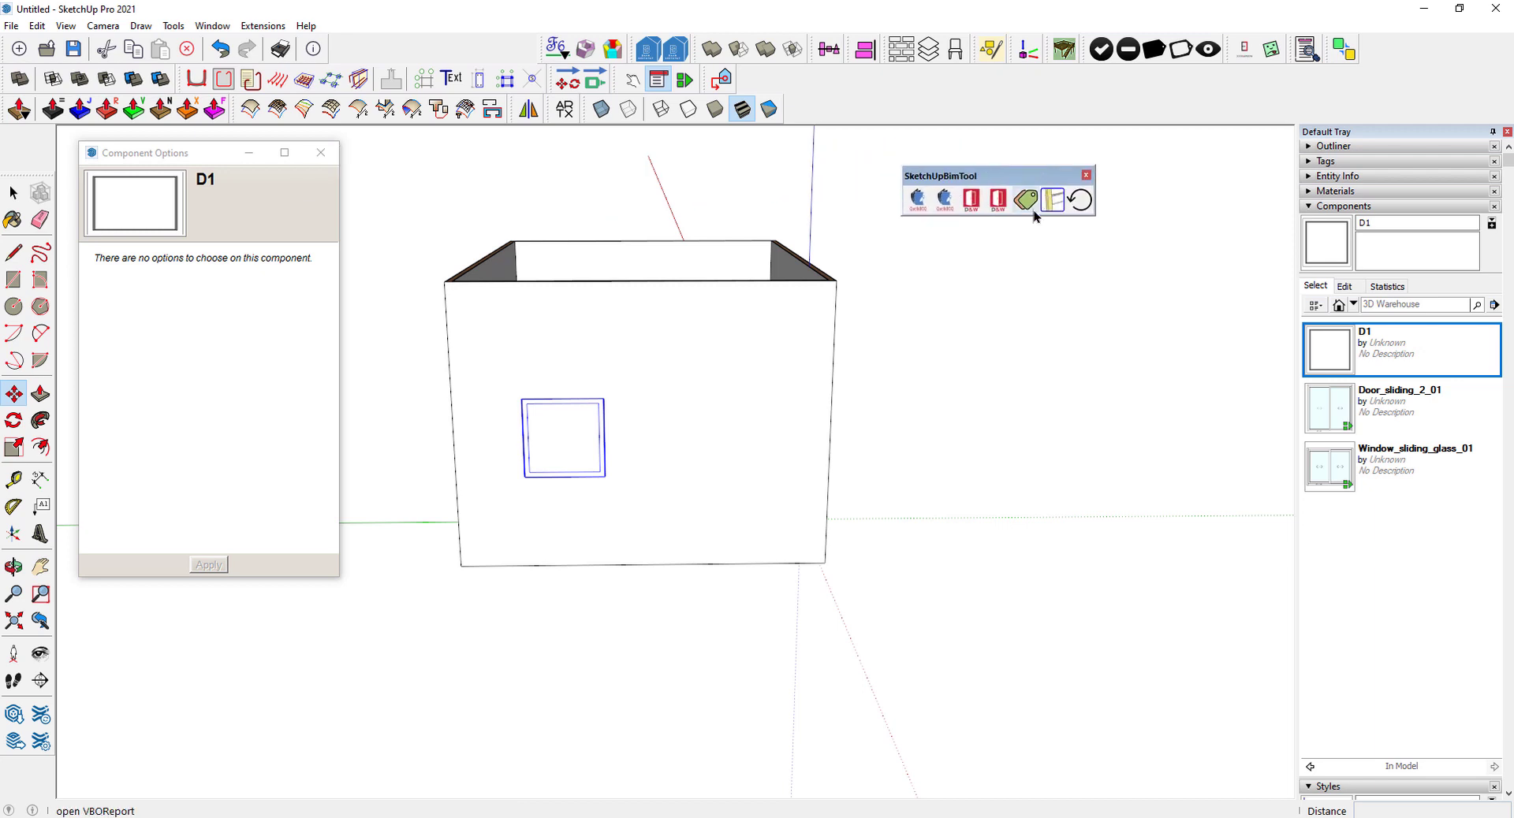
click(997, 201)
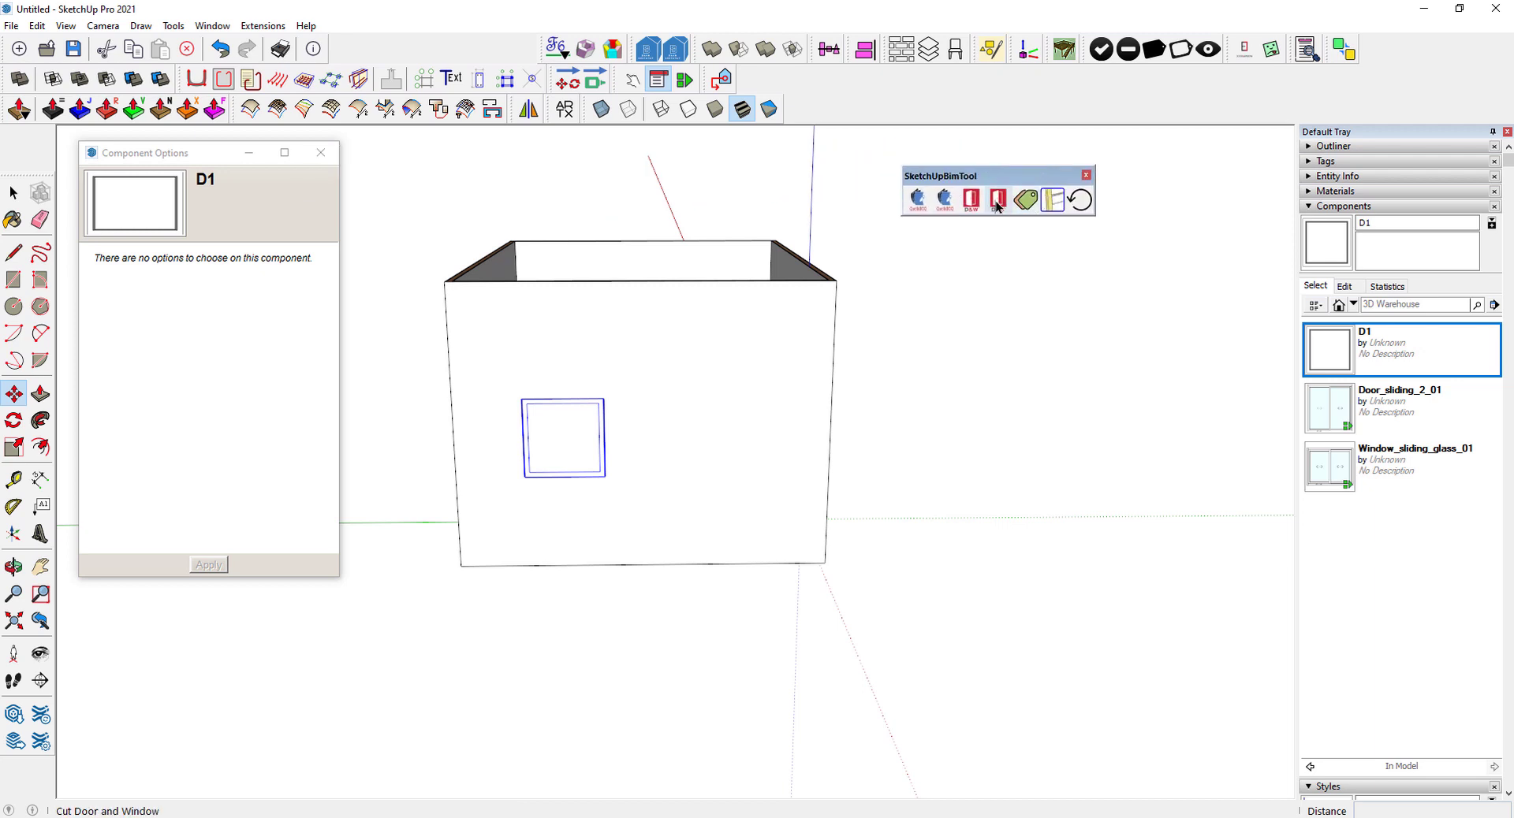
middle_drag(797, 411, 891, 522)
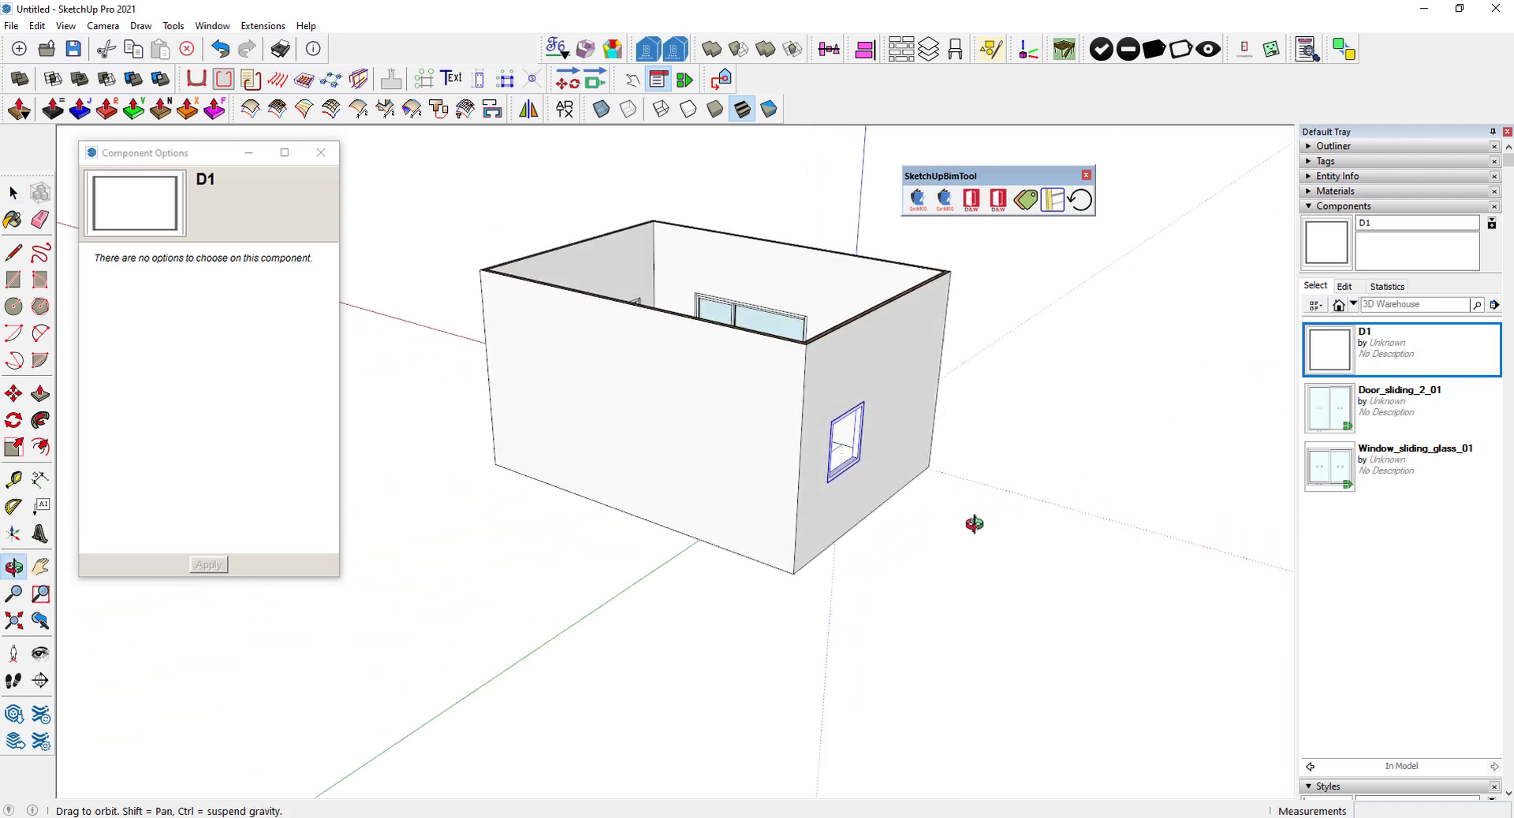
scroll(891, 522, up, 3)
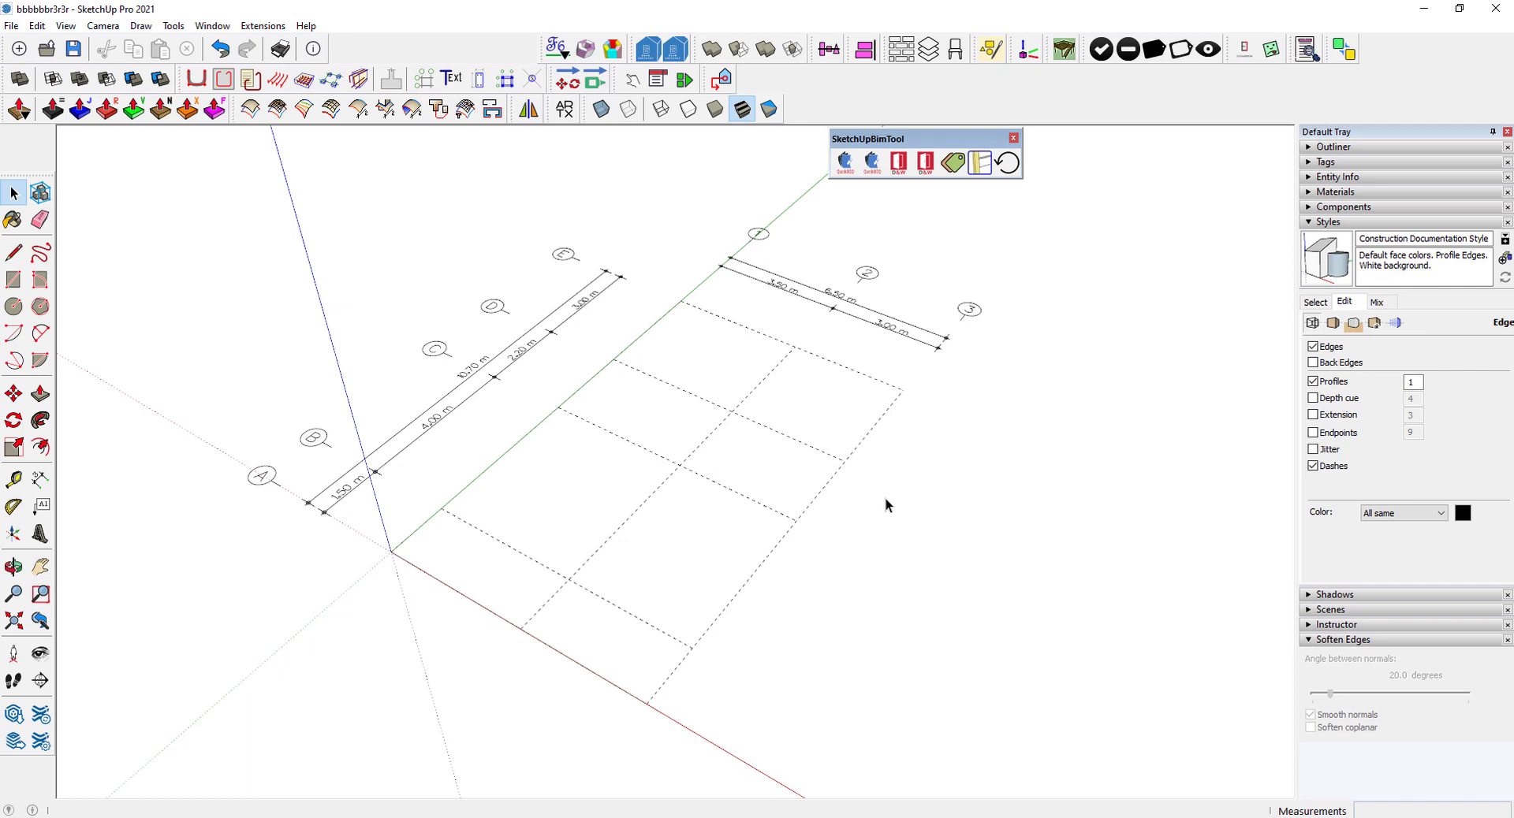
- Launch the SketchUpBimTool 1.3.2.4 main window and drag it to the right
click(844, 163)
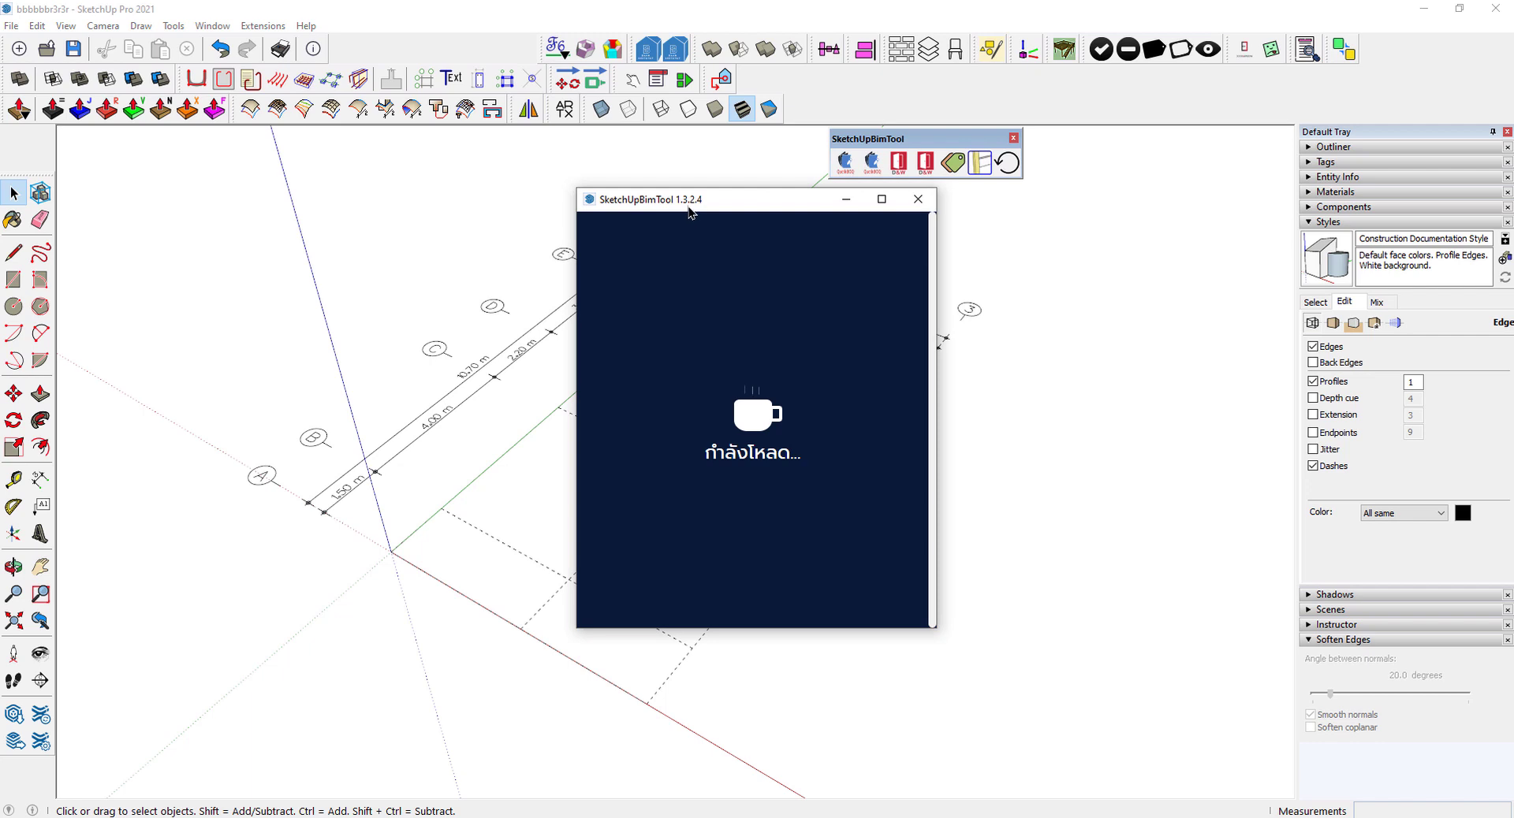
drag(686, 219, 1142, 231)
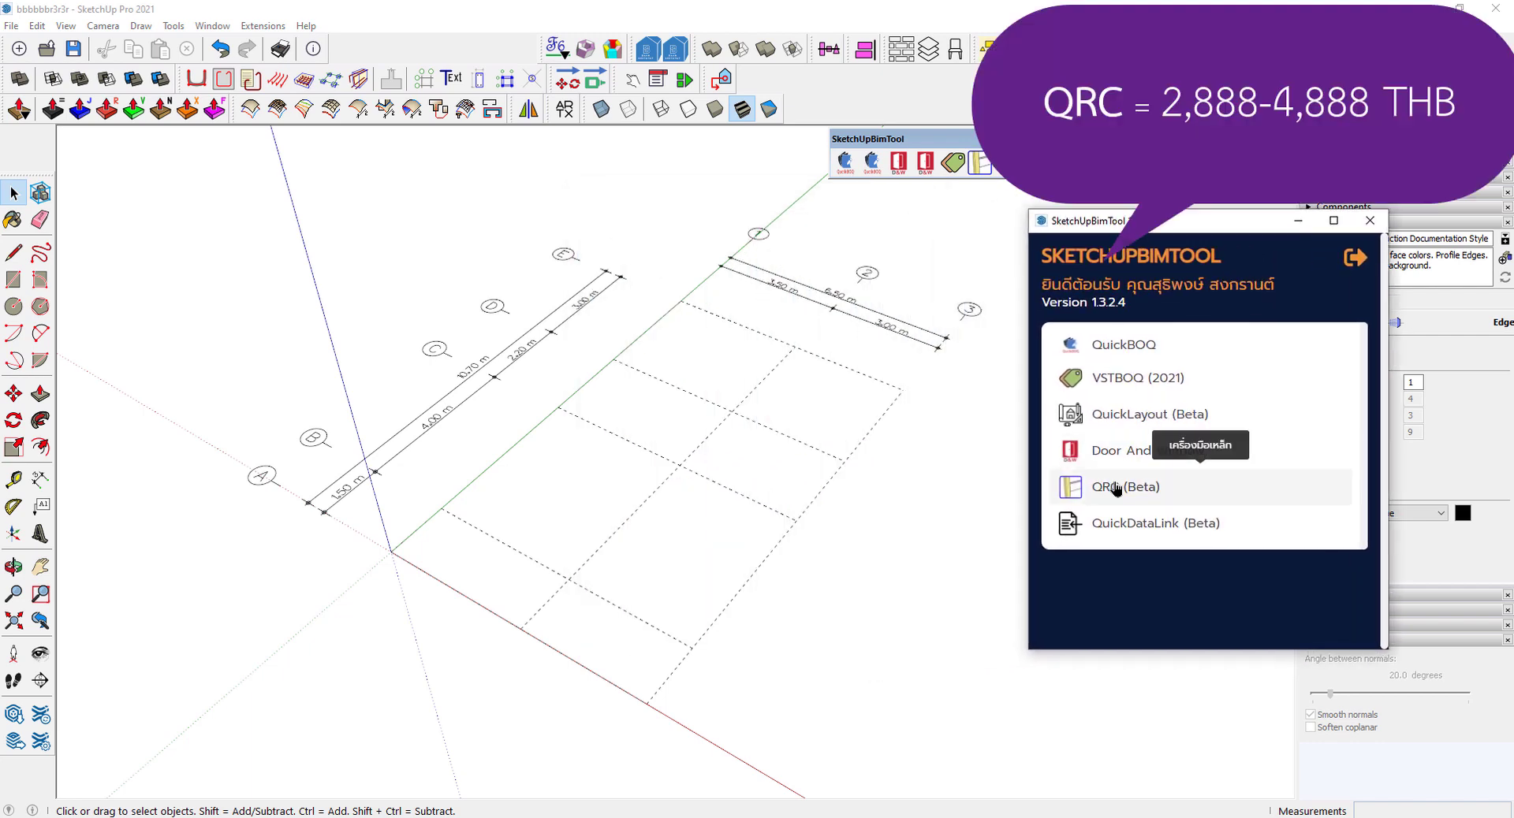
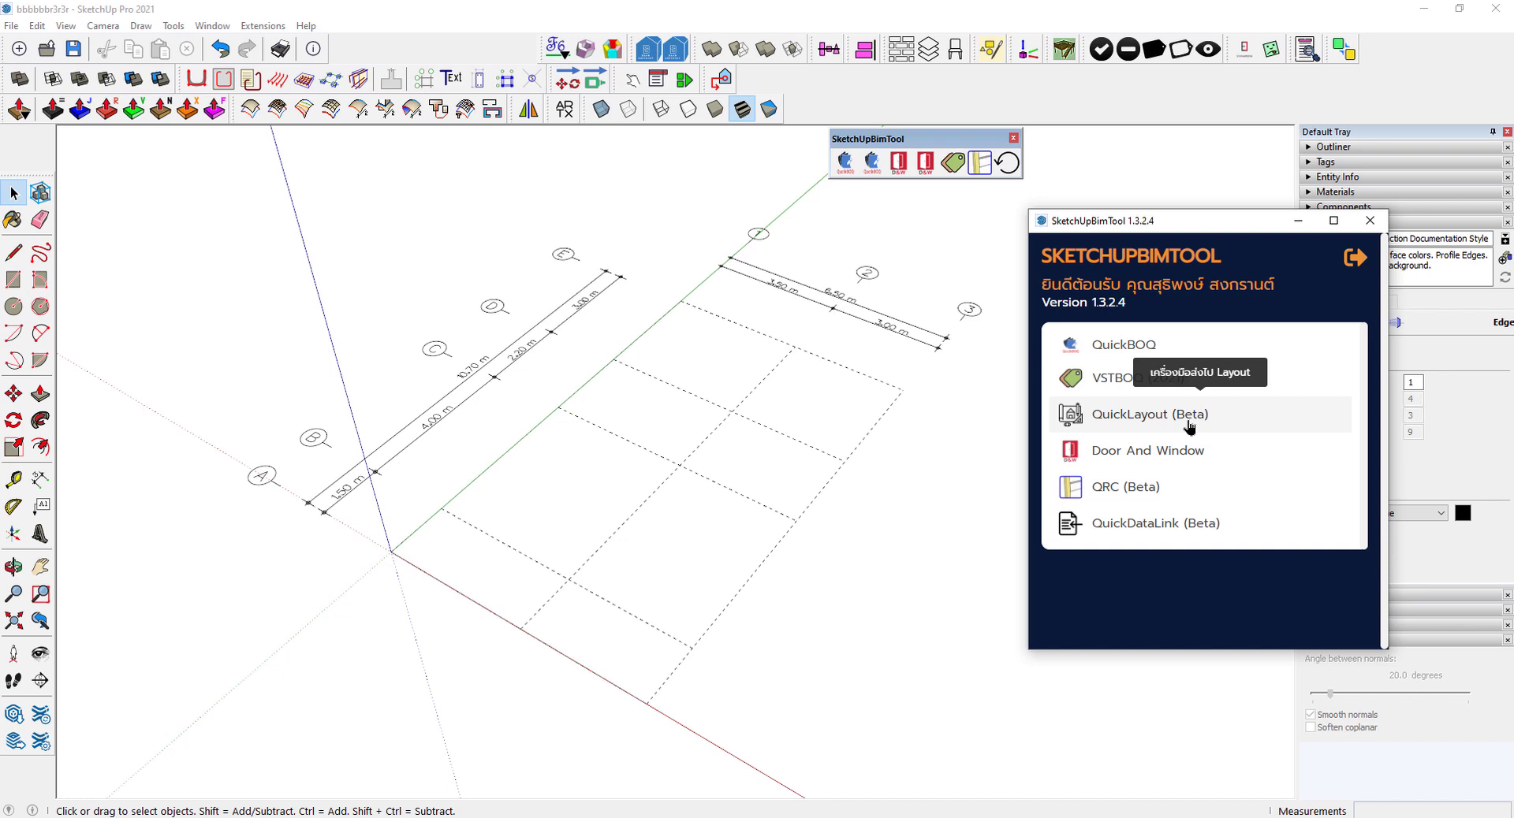
- Expand QRC (Beta) in SketchUpBimTool and show its tools as a floating toolbar
click(1122, 497)
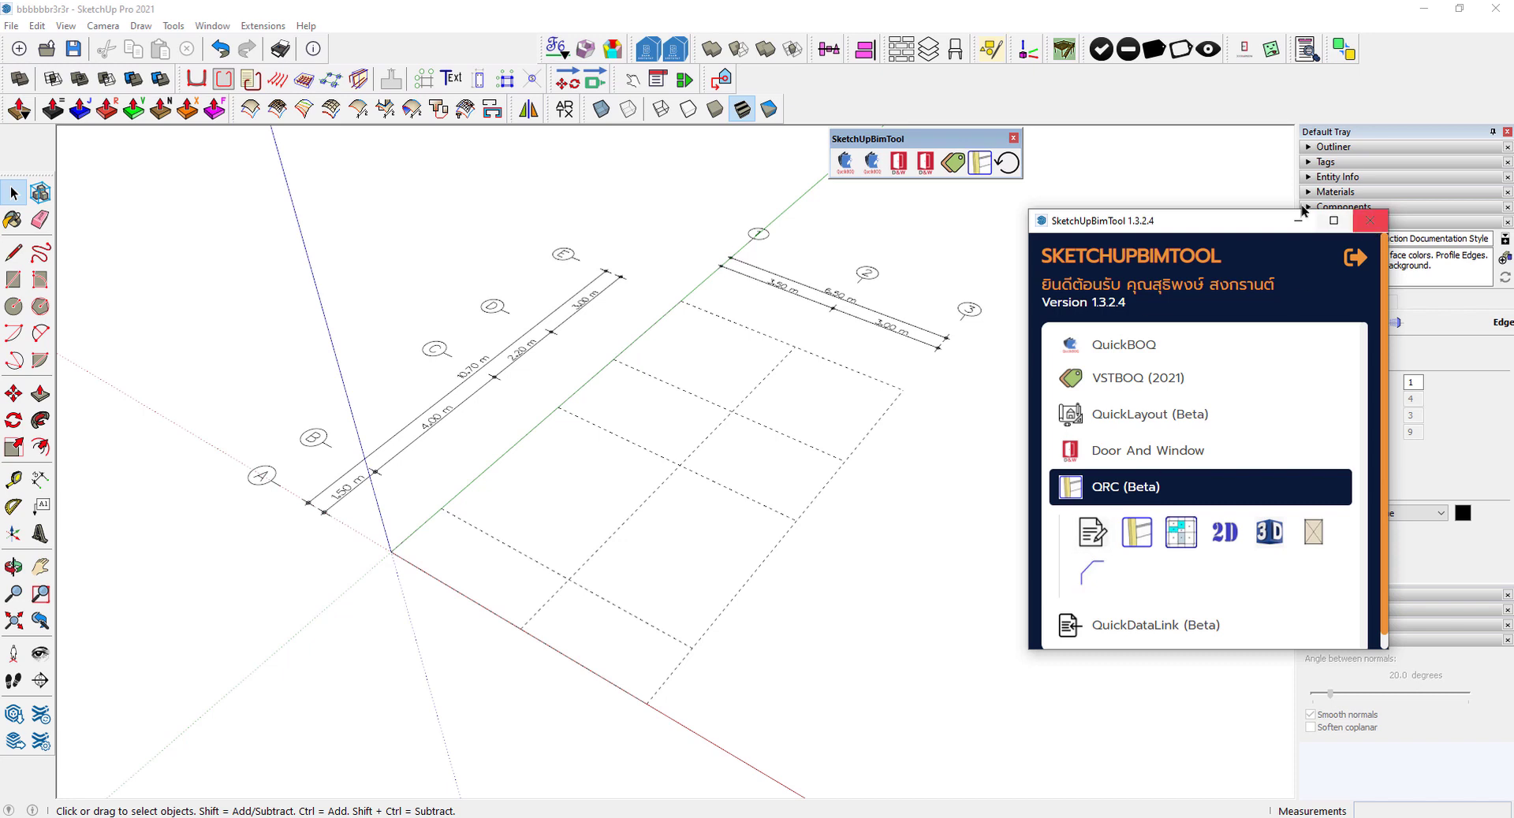
click(1369, 223)
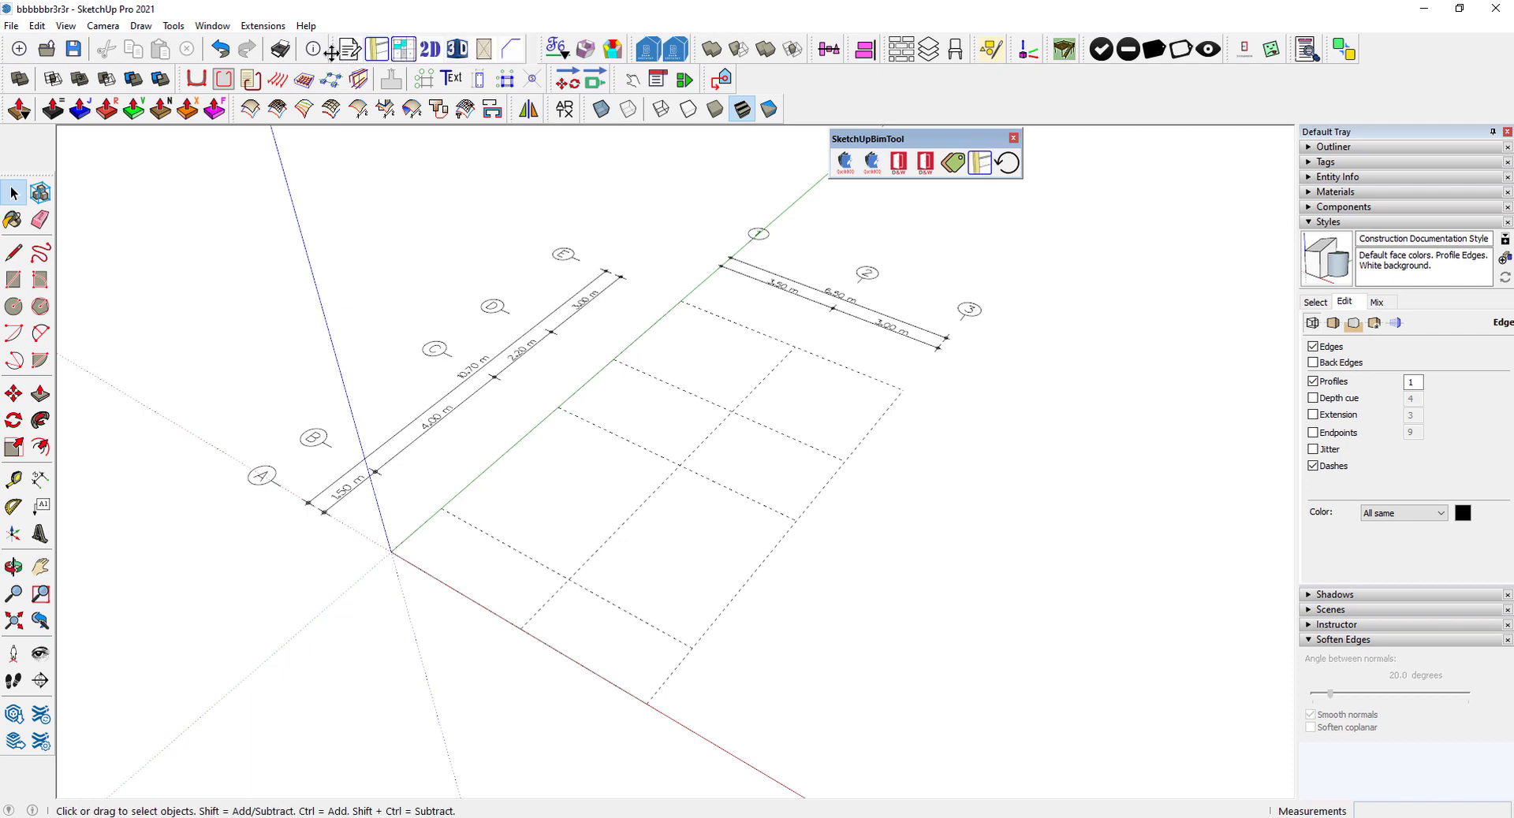
click(980, 163)
- Close the BOQ2 workbook in Excel without saving
click(865, 213)
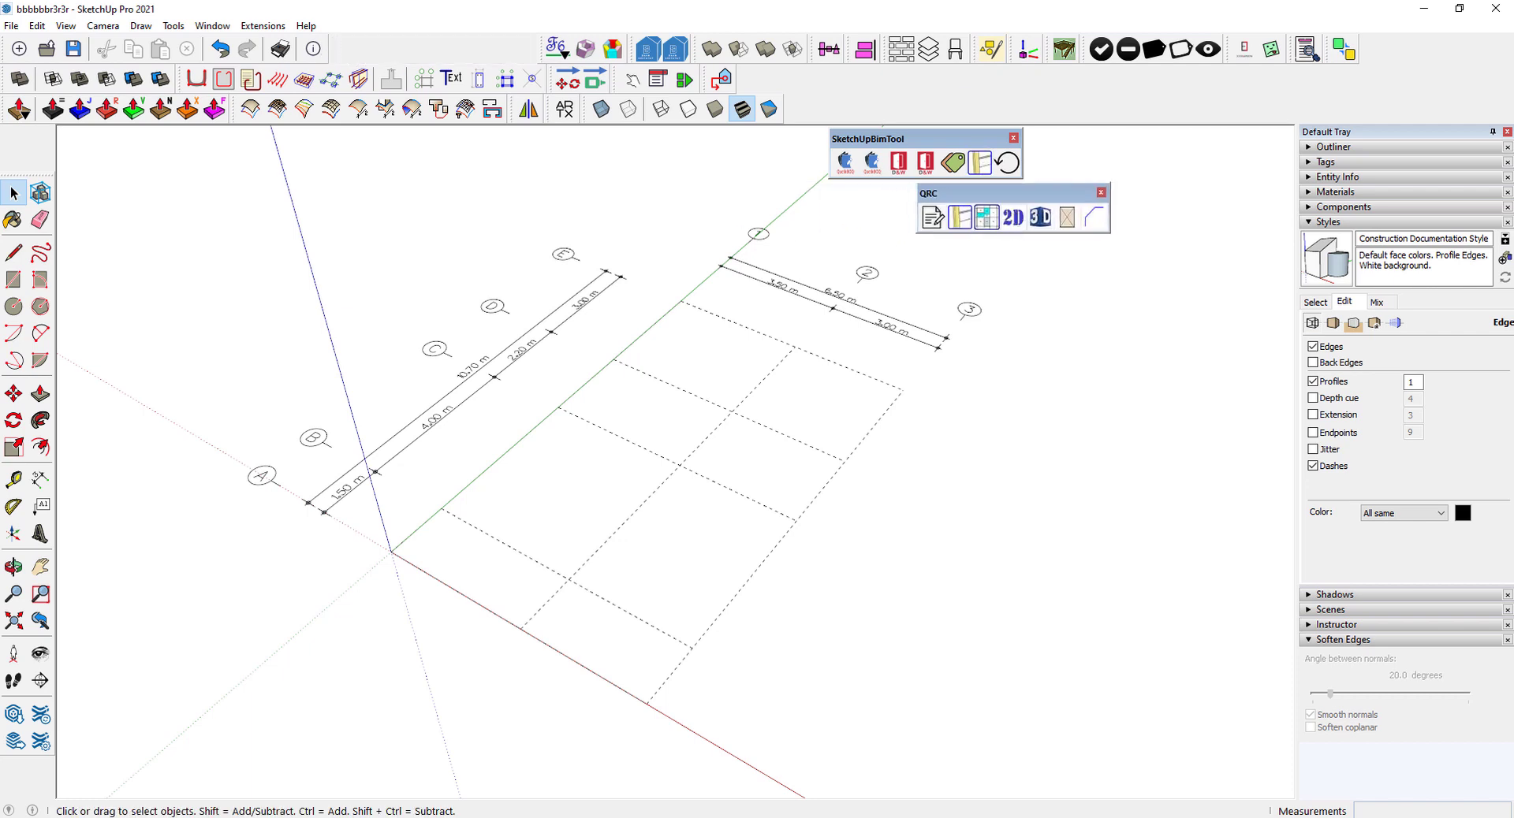
click(962, 729)
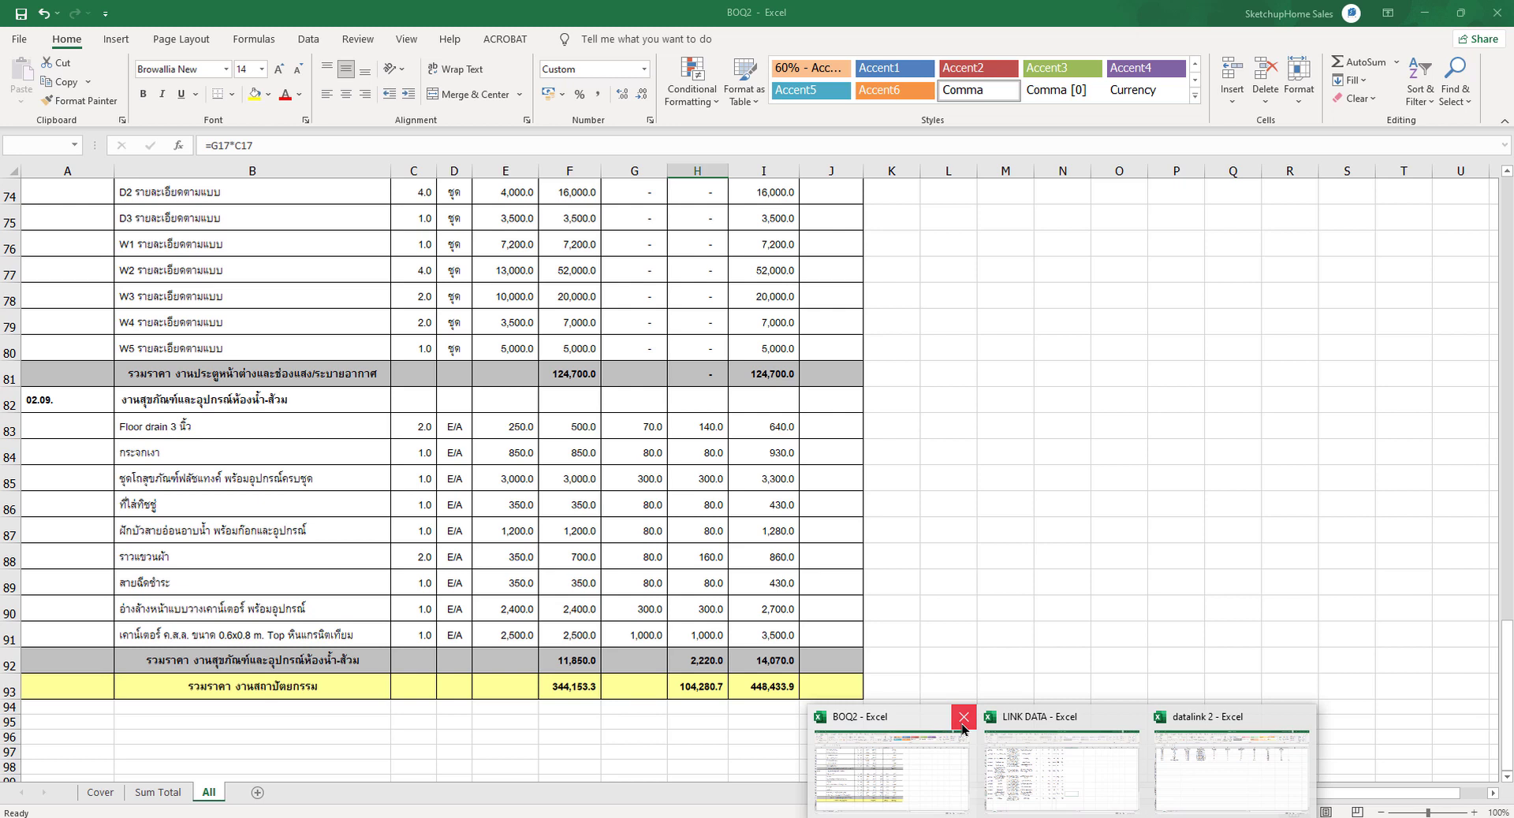
click(759, 449)
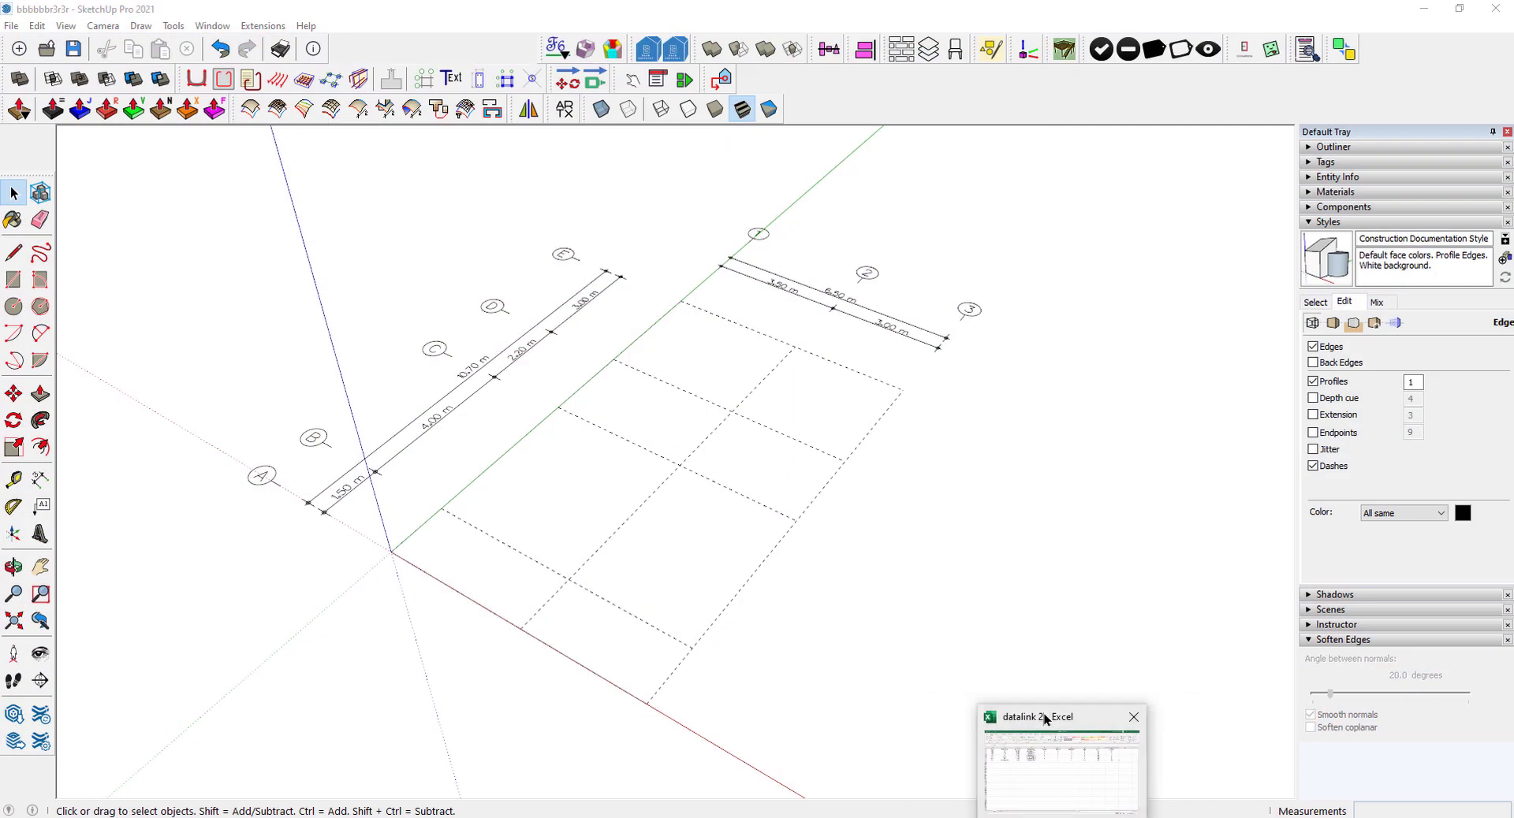
- Return to the SketchUp model and launch the QRC Set Steel settings workbook
click(1043, 713)
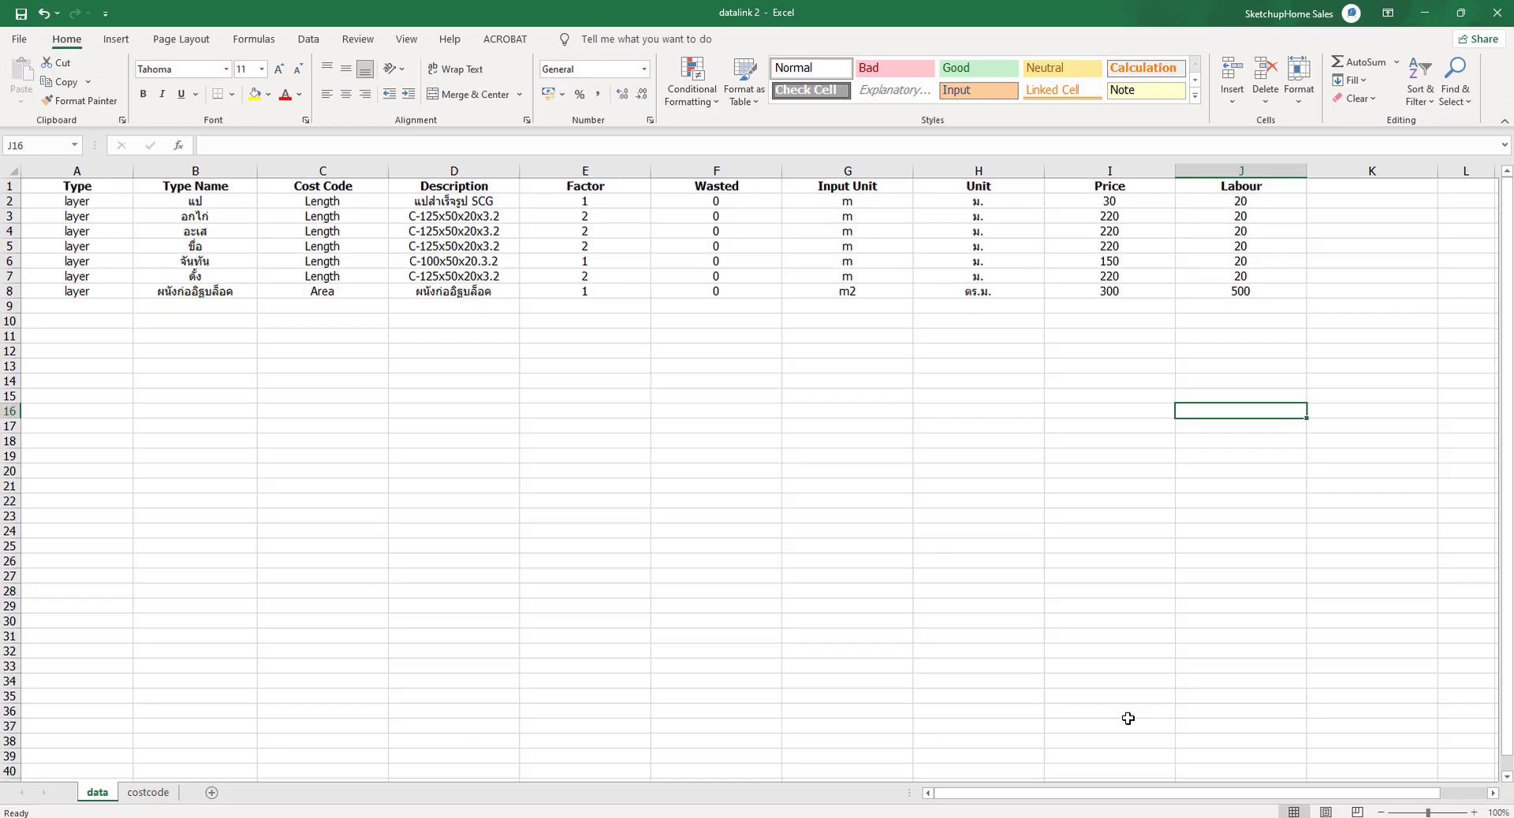
click(1496, 12)
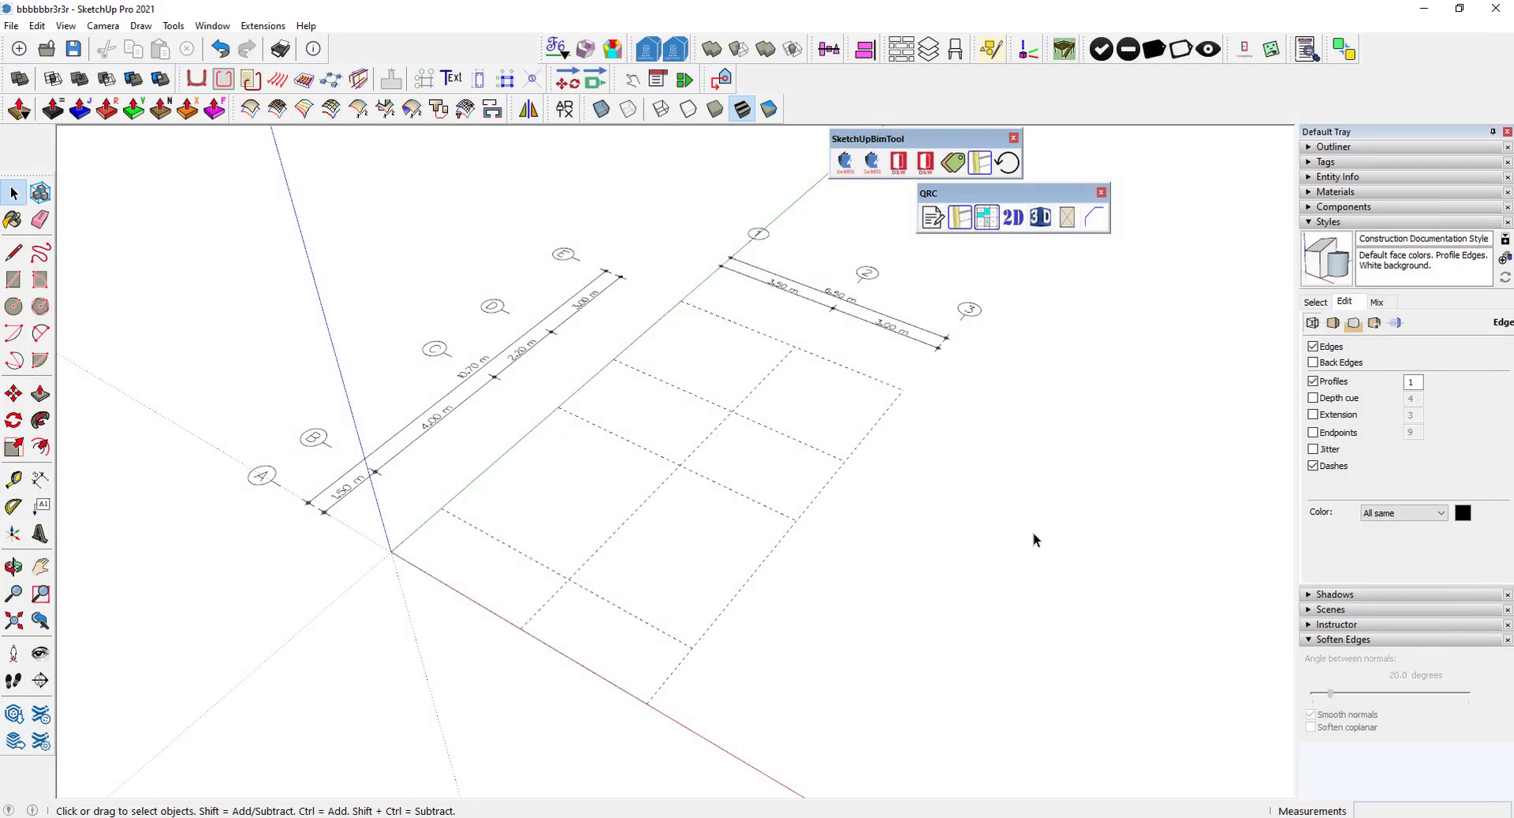
click(935, 222)
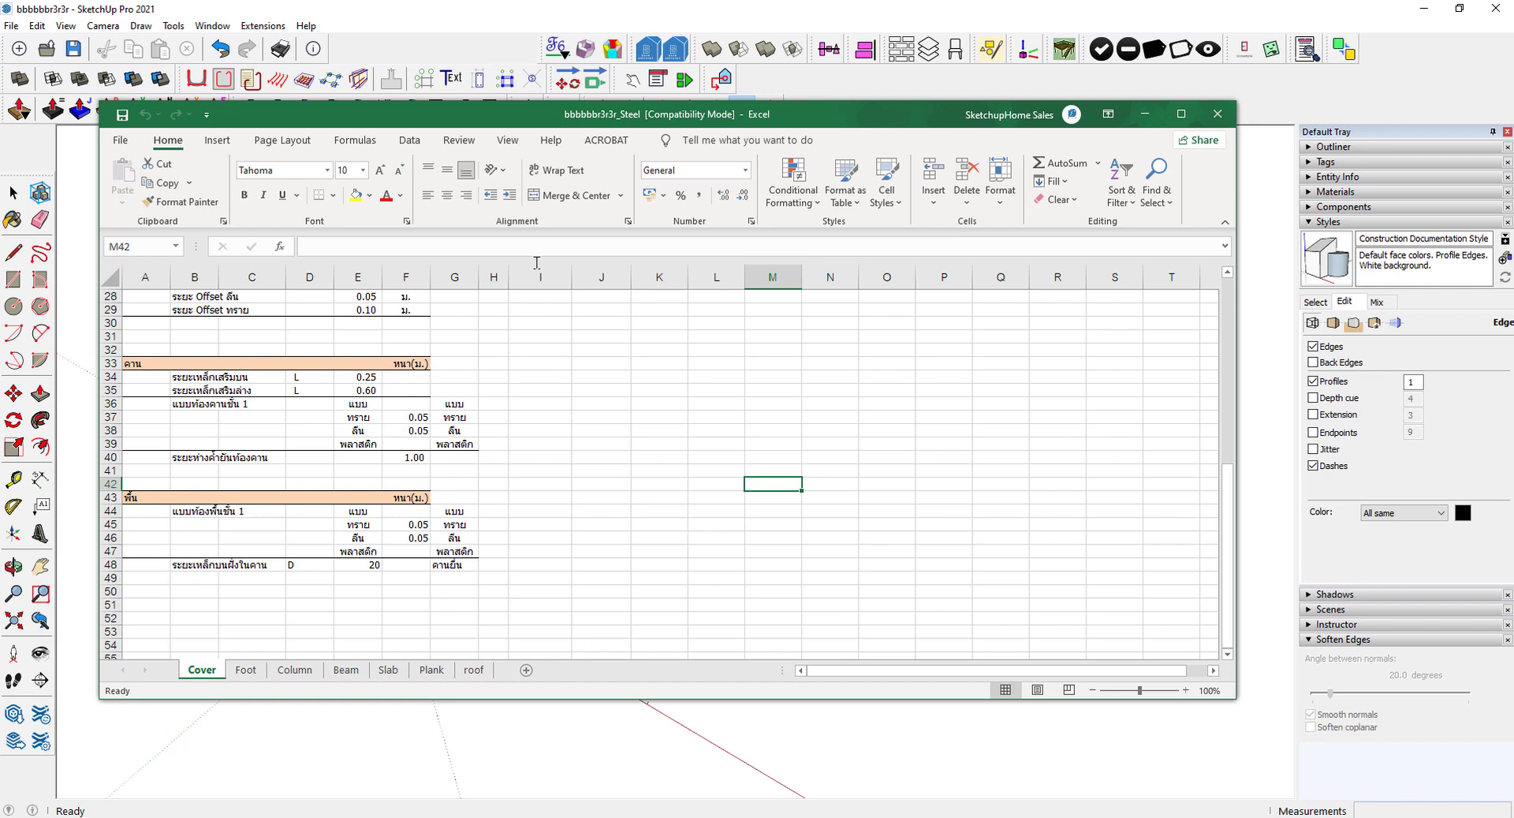
- Change the footing concrete cover in Cover sheet cell E3 from 7.5 to 5
click(245, 670)
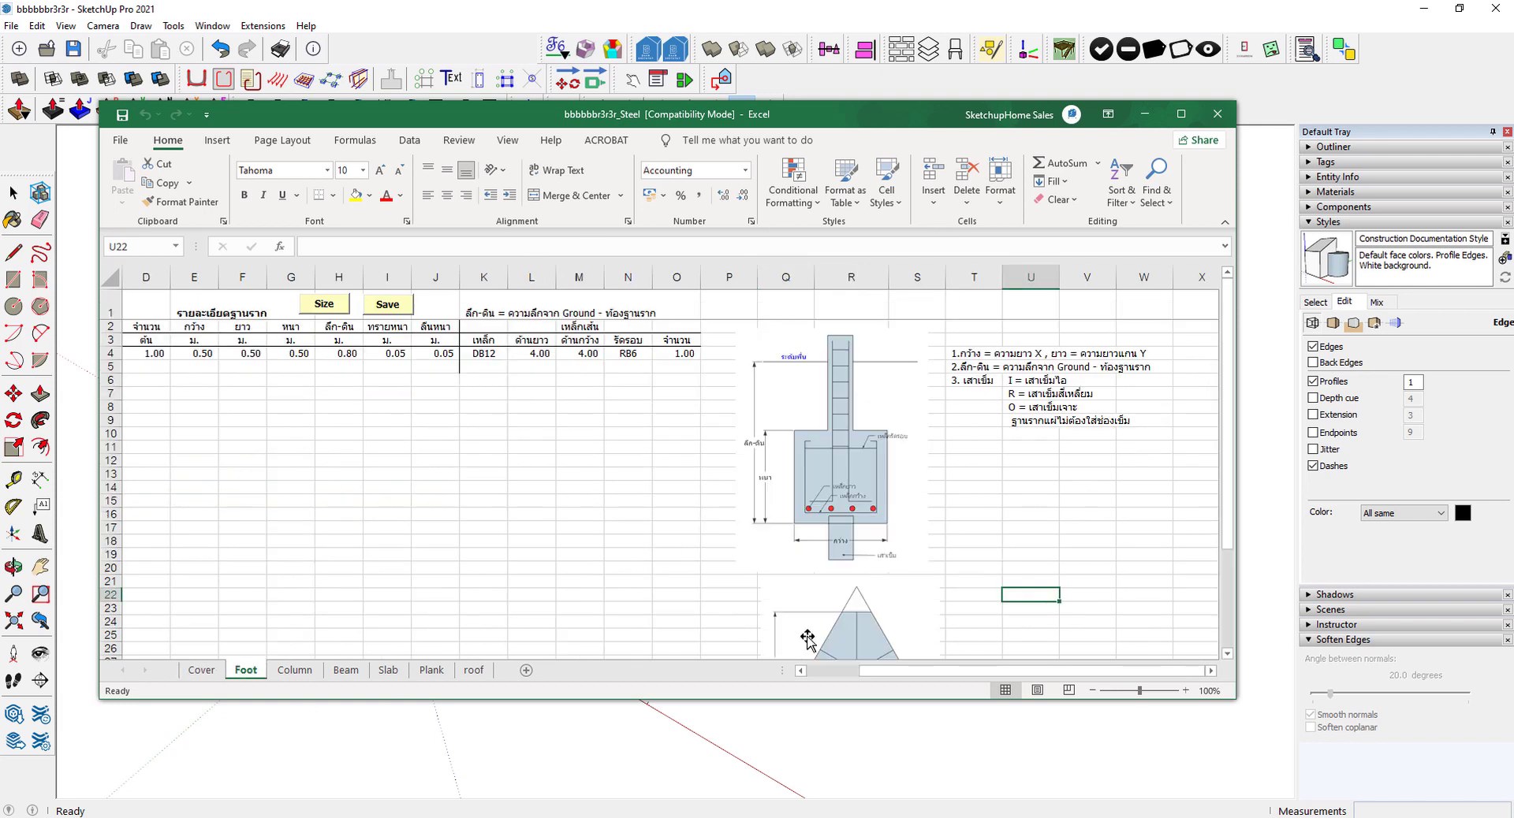
drag(914, 671, 764, 672)
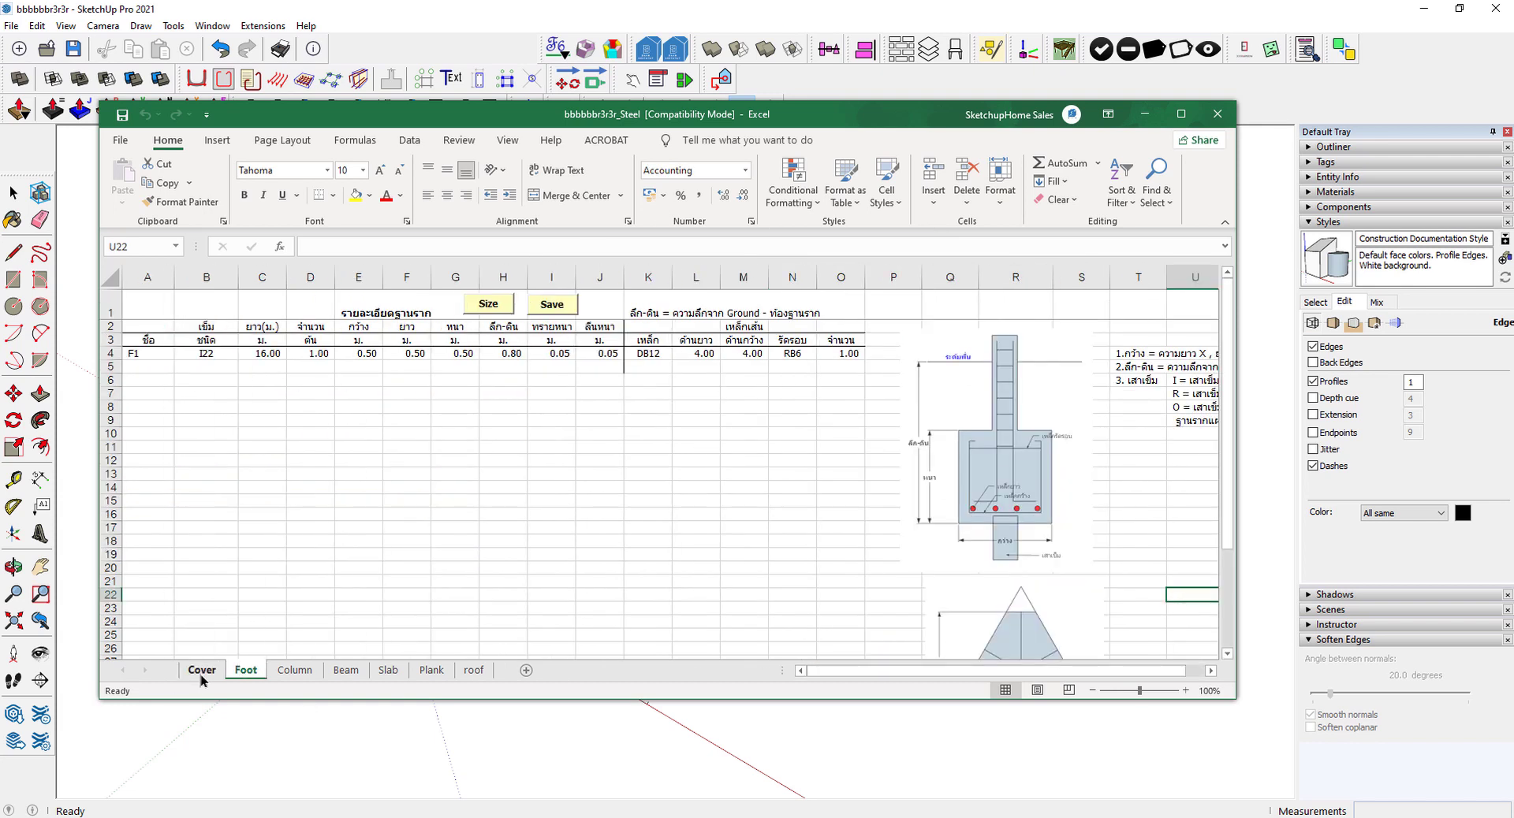
click(202, 670)
scroll(307, 475, up, 5)
scroll(308, 475, up, 3)
click(375, 323)
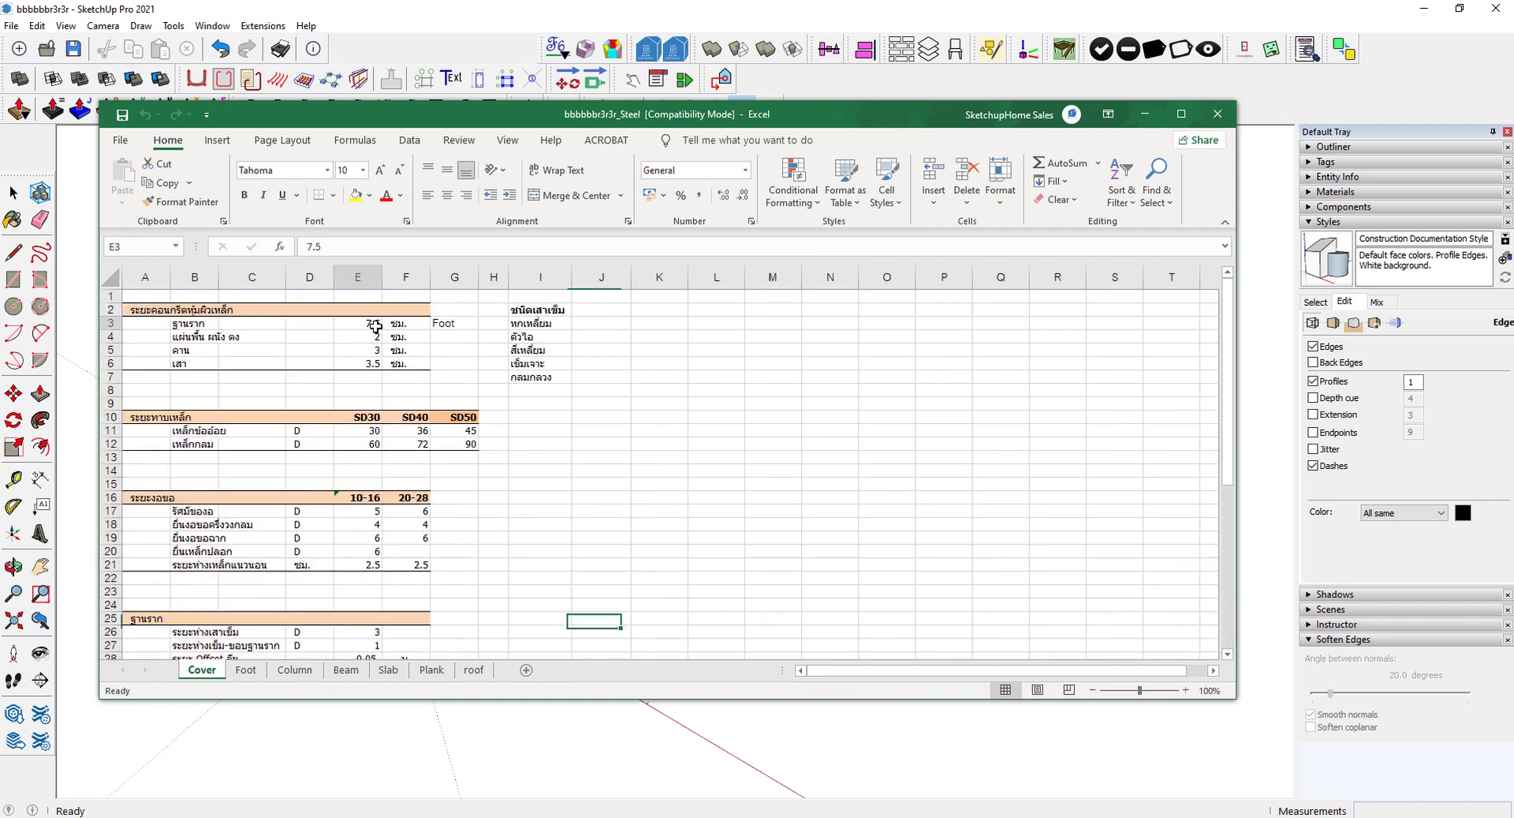
text(5)
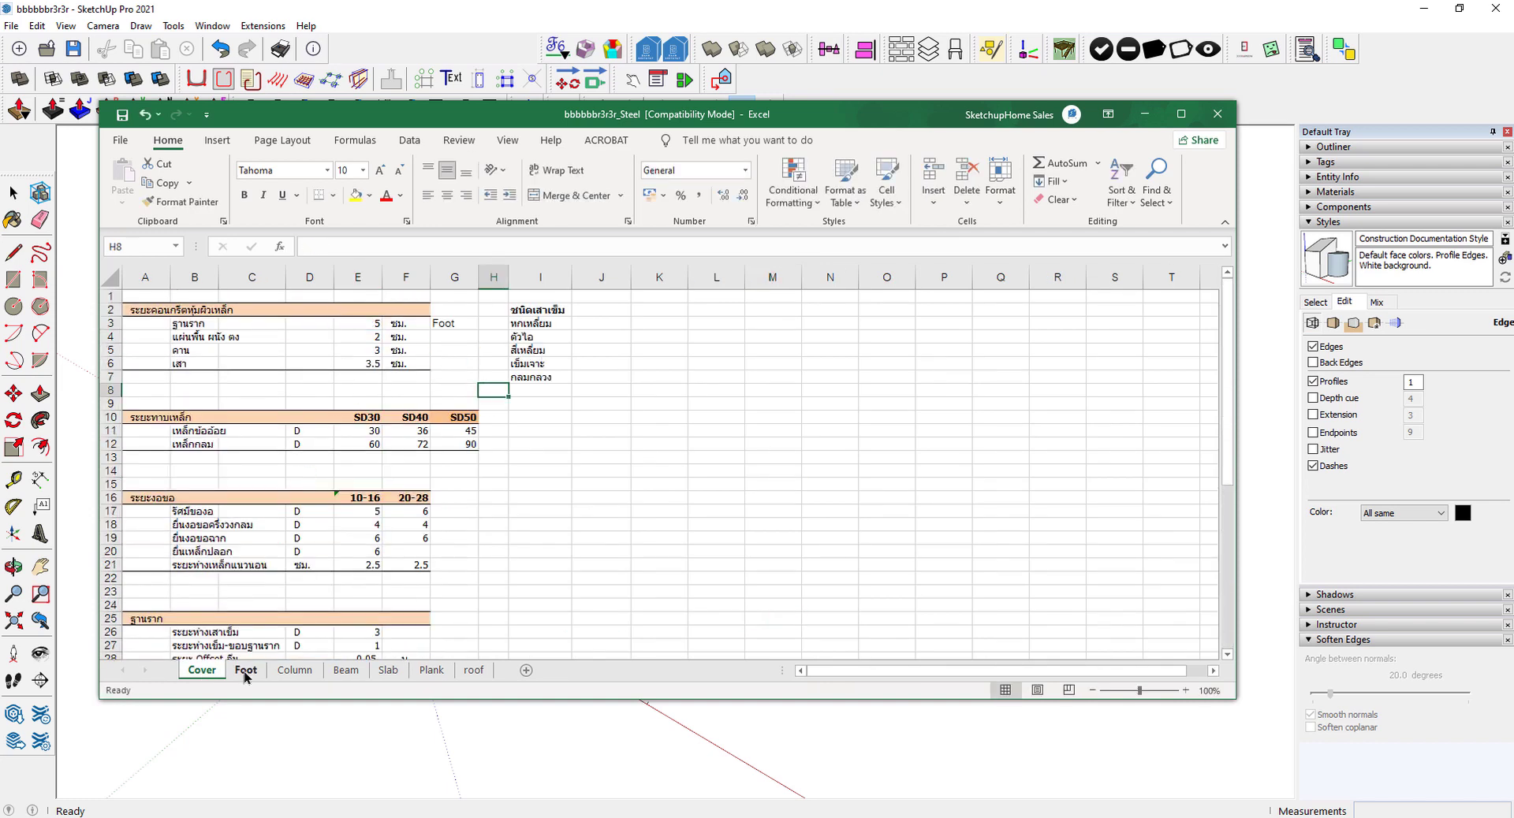
click(246, 670)
- Review the Column, Beam, Slab, Plank and roof steel sheets
click(289, 670)
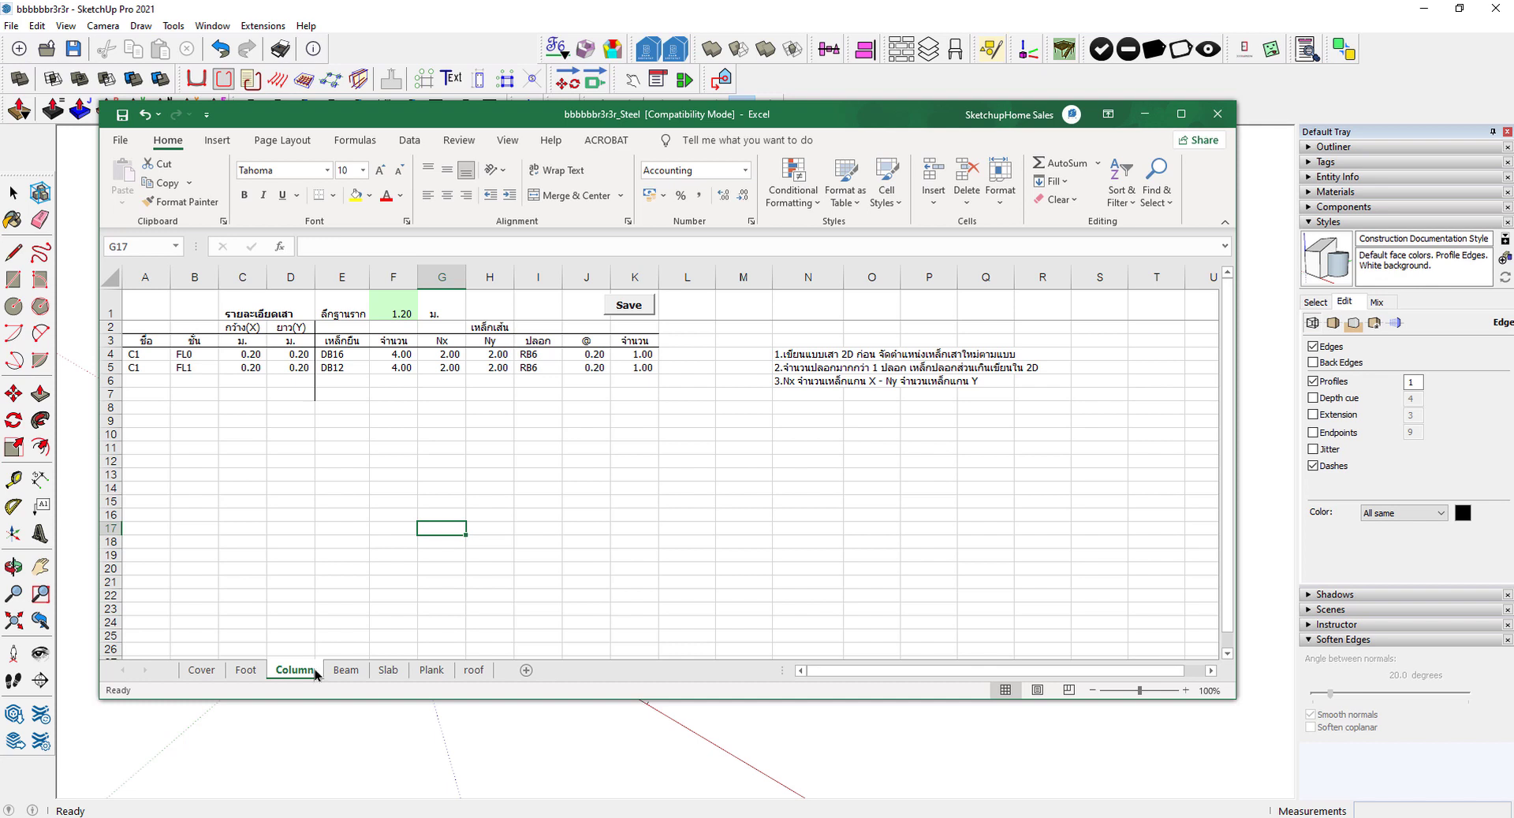
click(343, 673)
click(384, 673)
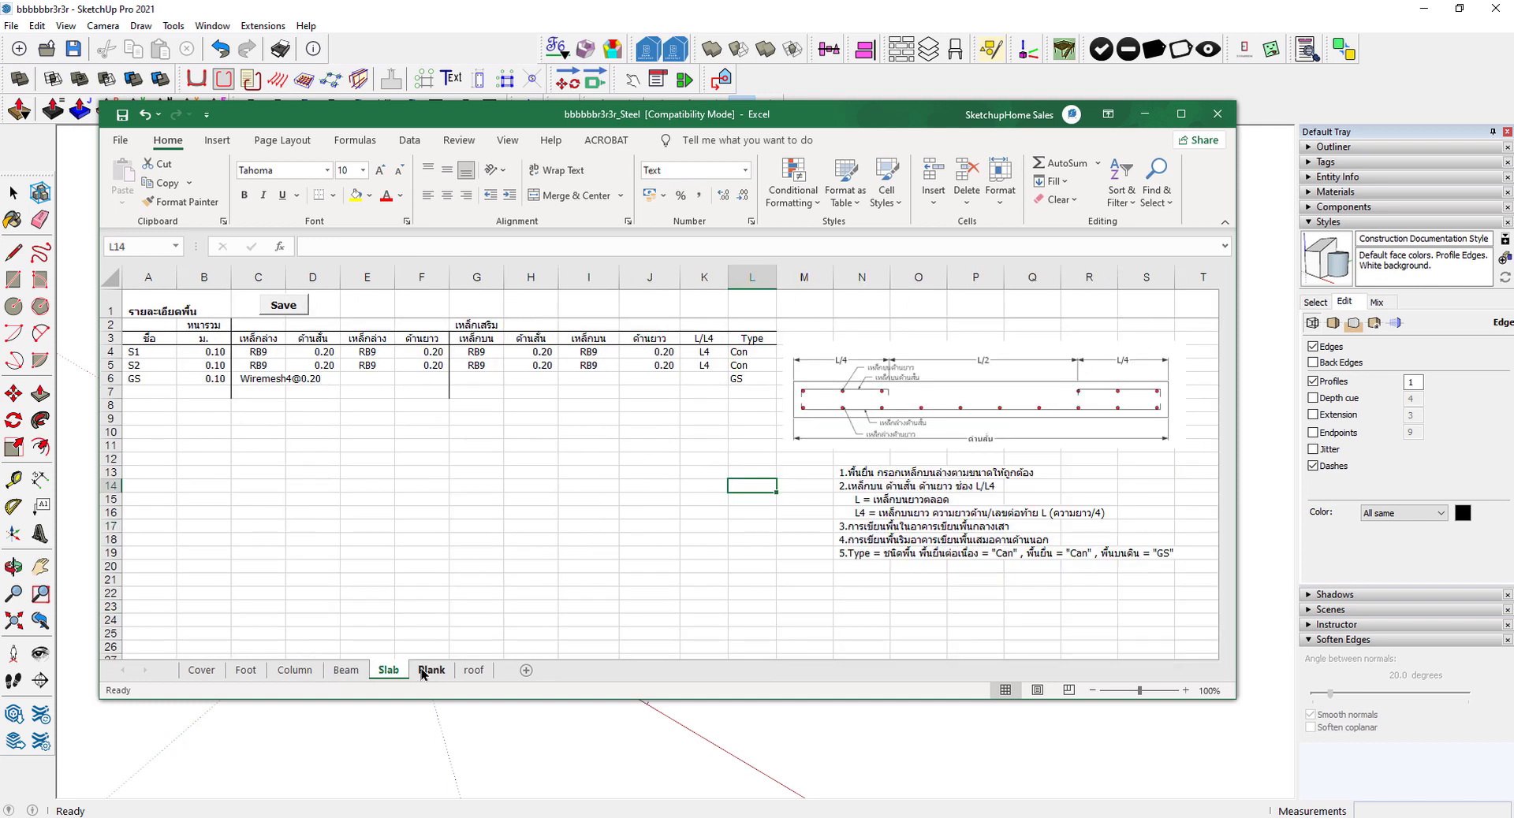
click(431, 672)
click(473, 672)
click(431, 670)
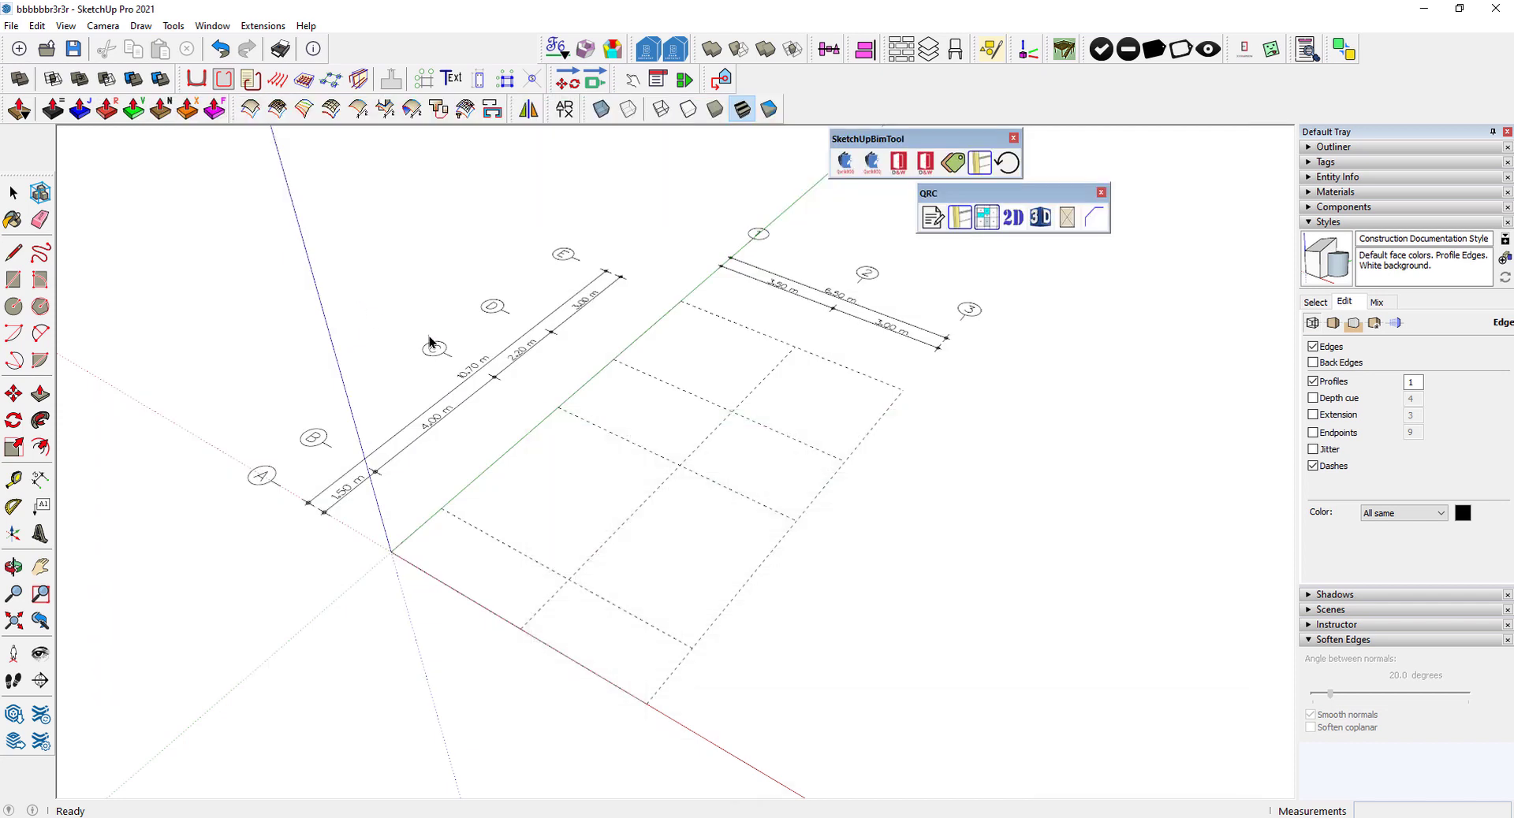
- Place 0.60 footings at the nine grid intersections using QRC Draw Plan type Foot
click(954, 228)
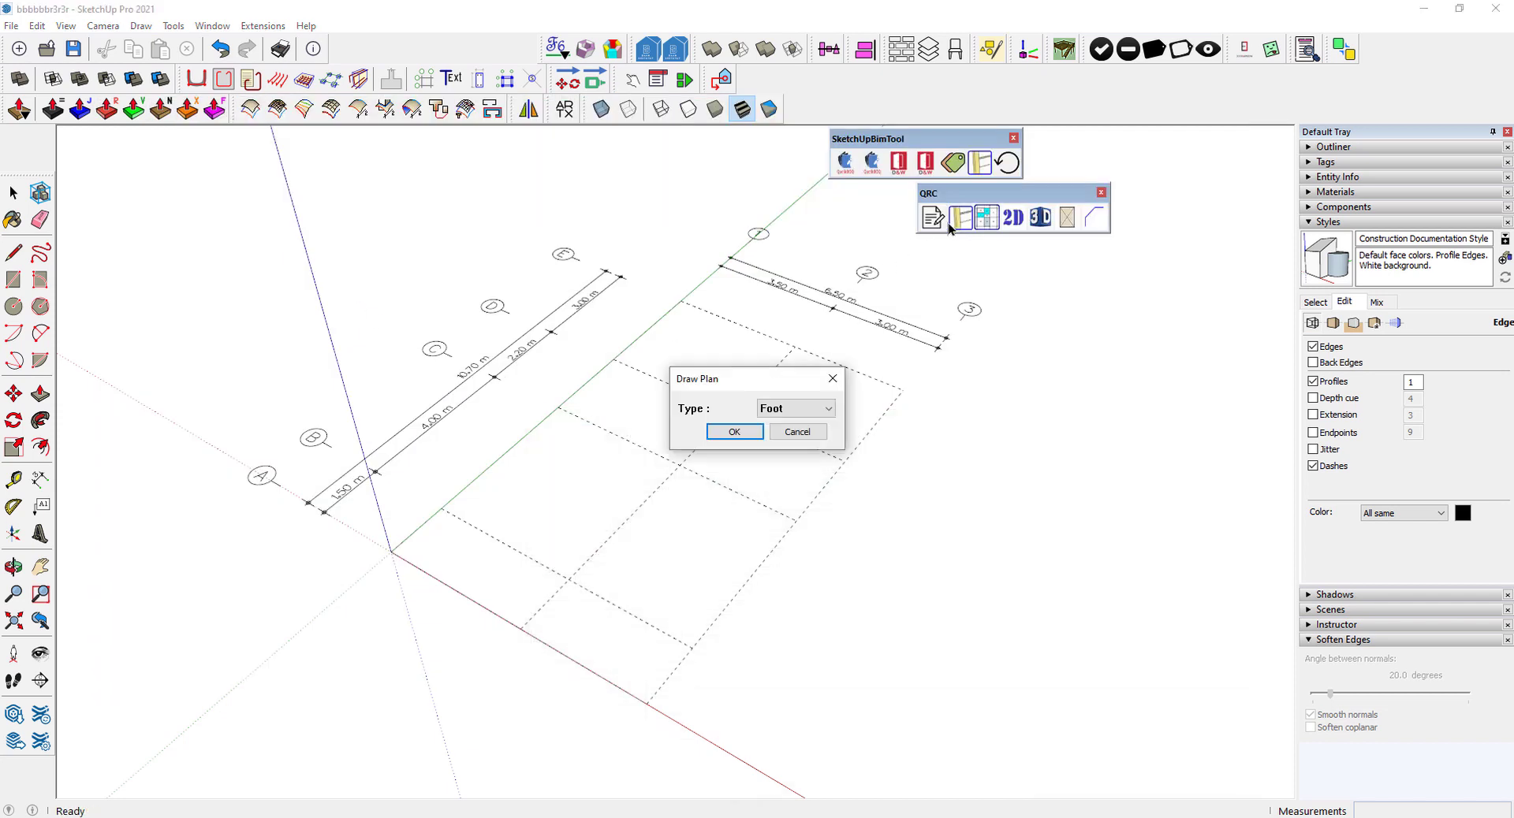
click(740, 431)
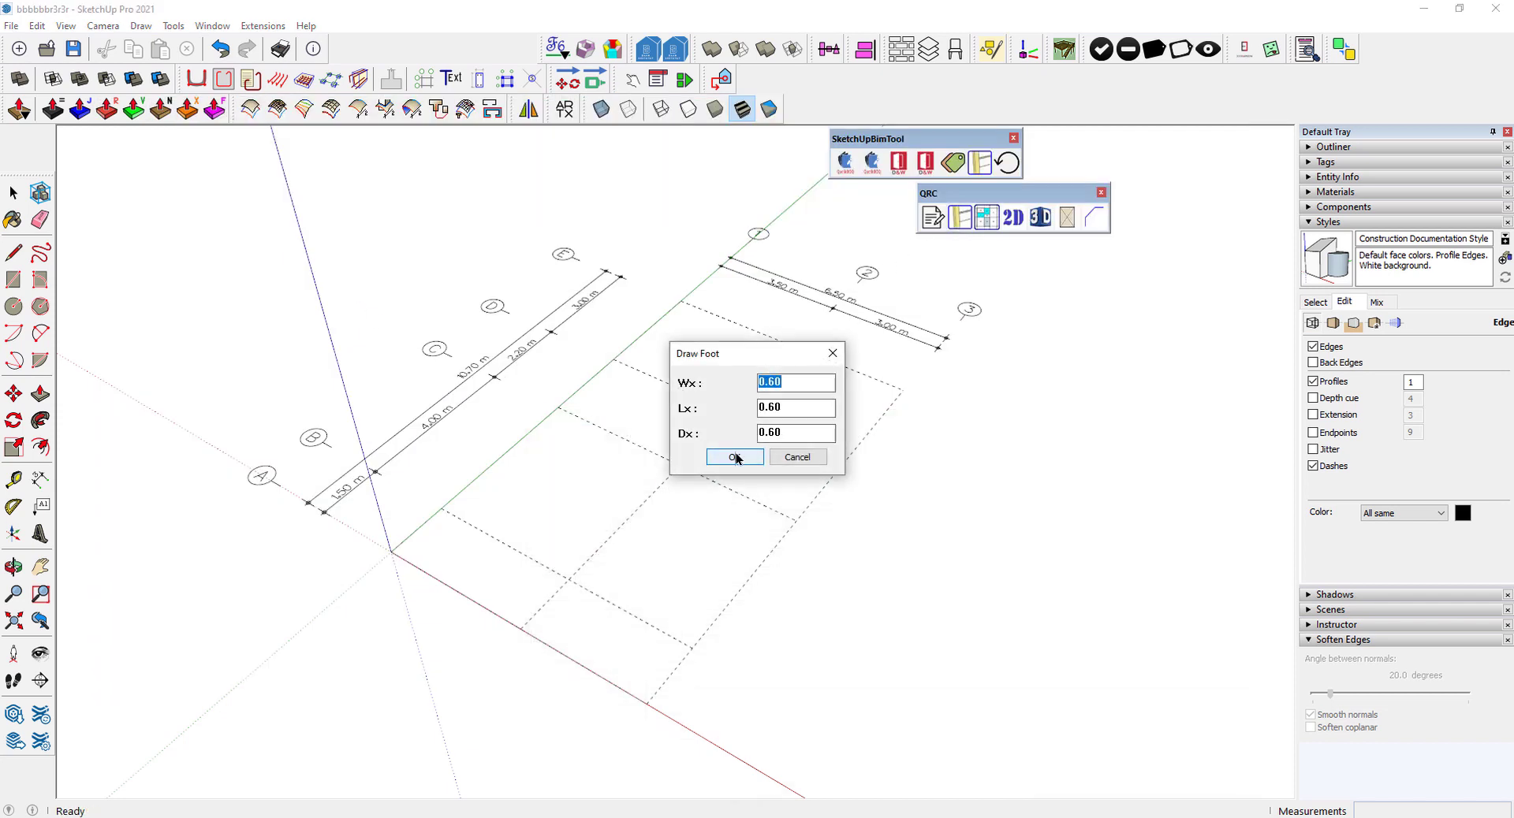
click(731, 457)
click(446, 512)
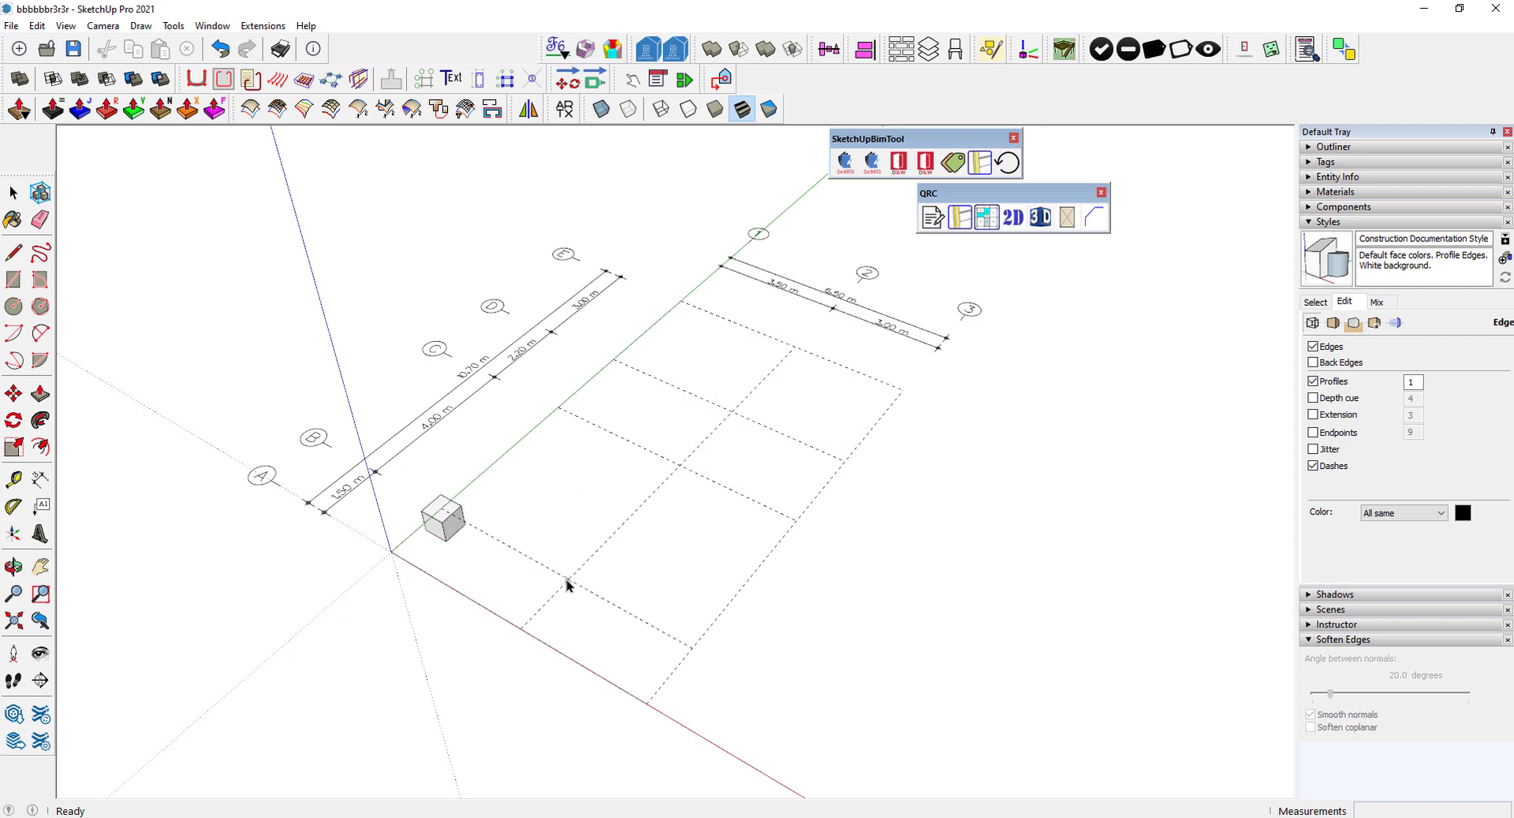
click(570, 580)
click(692, 649)
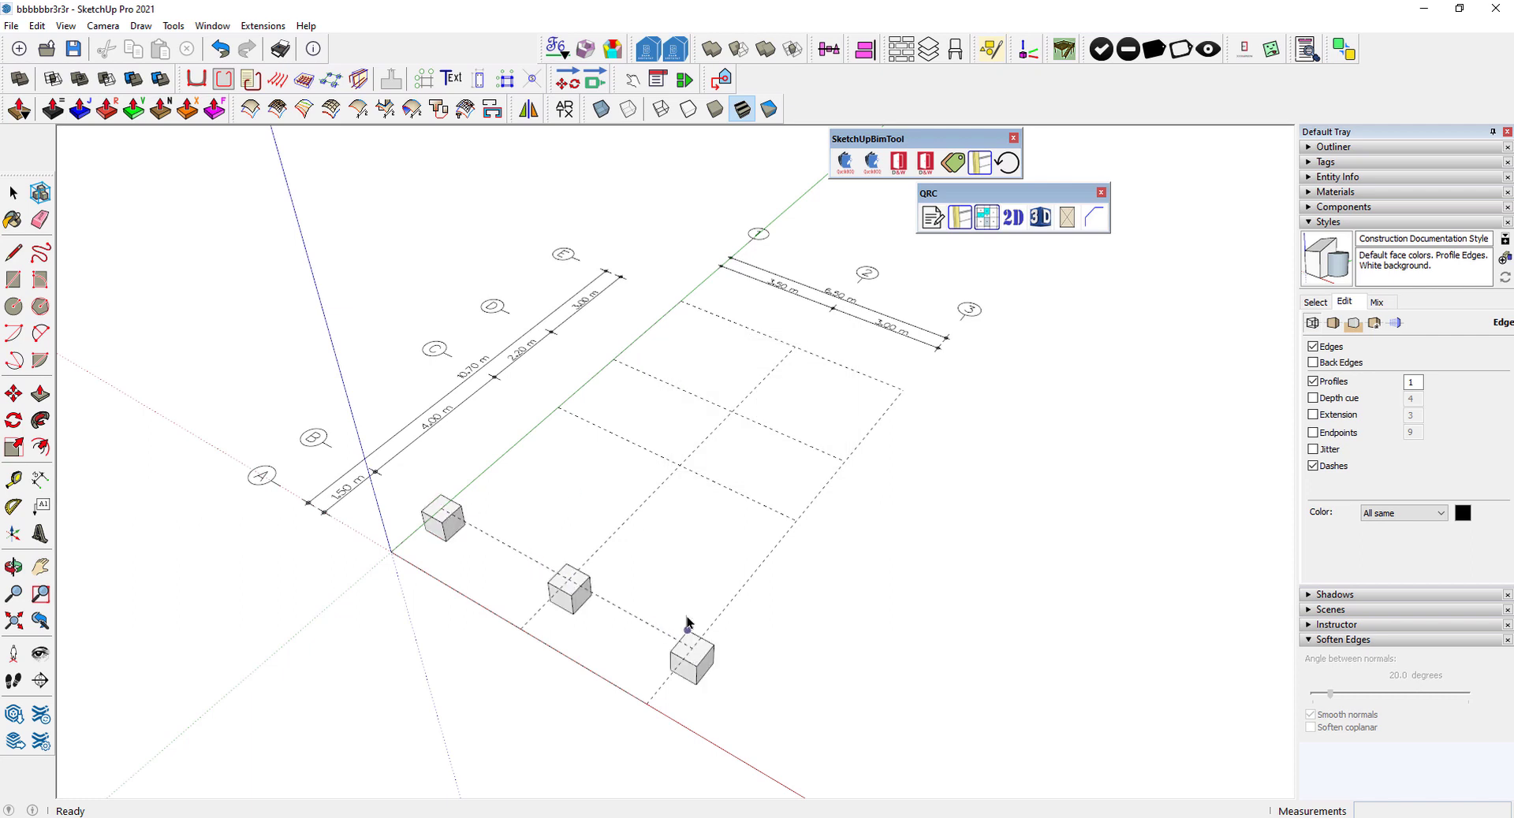
click(559, 408)
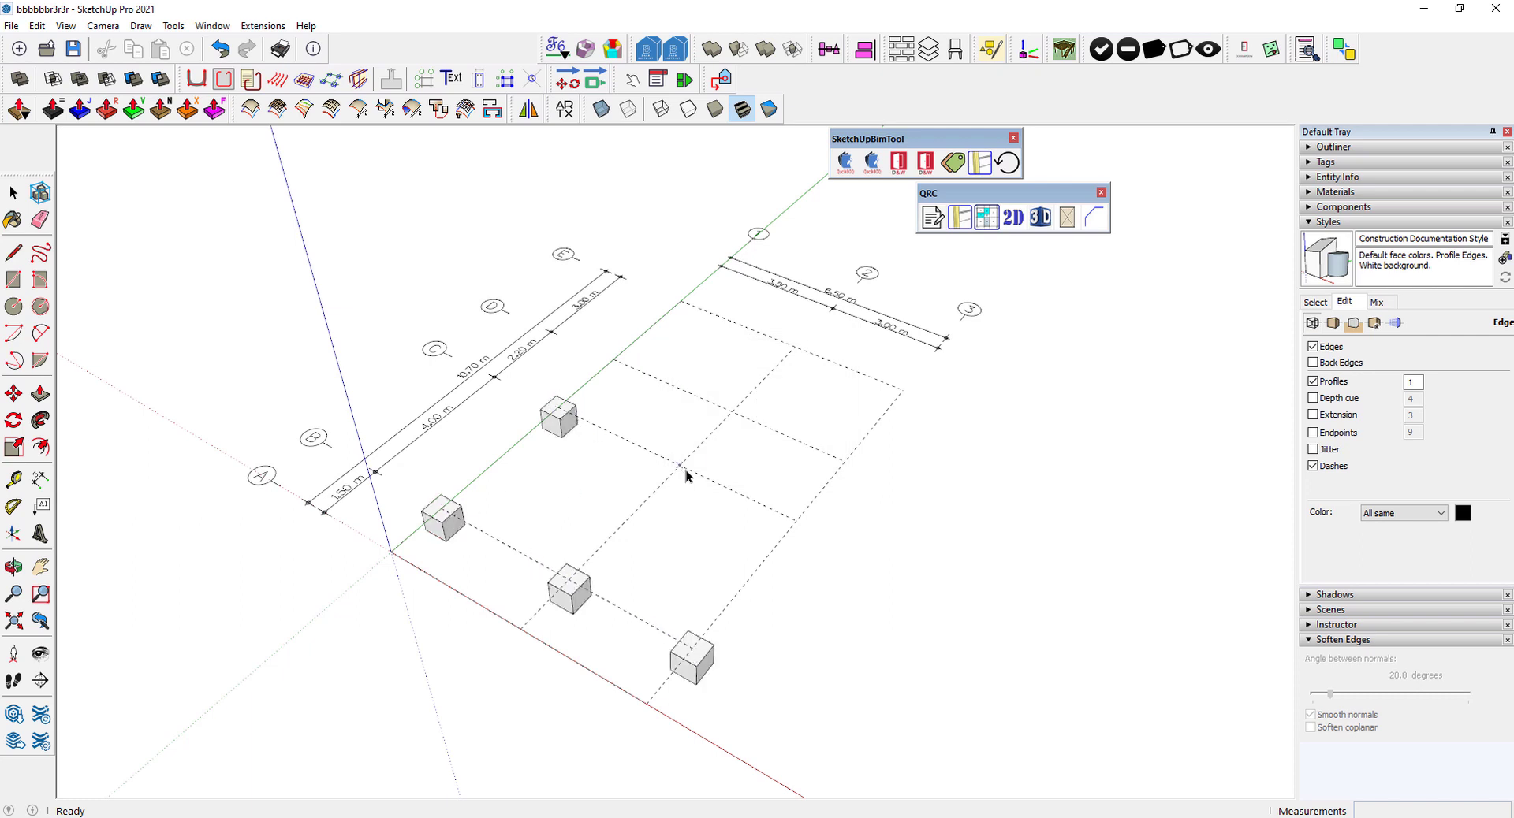
click(796, 522)
click(842, 461)
click(732, 411)
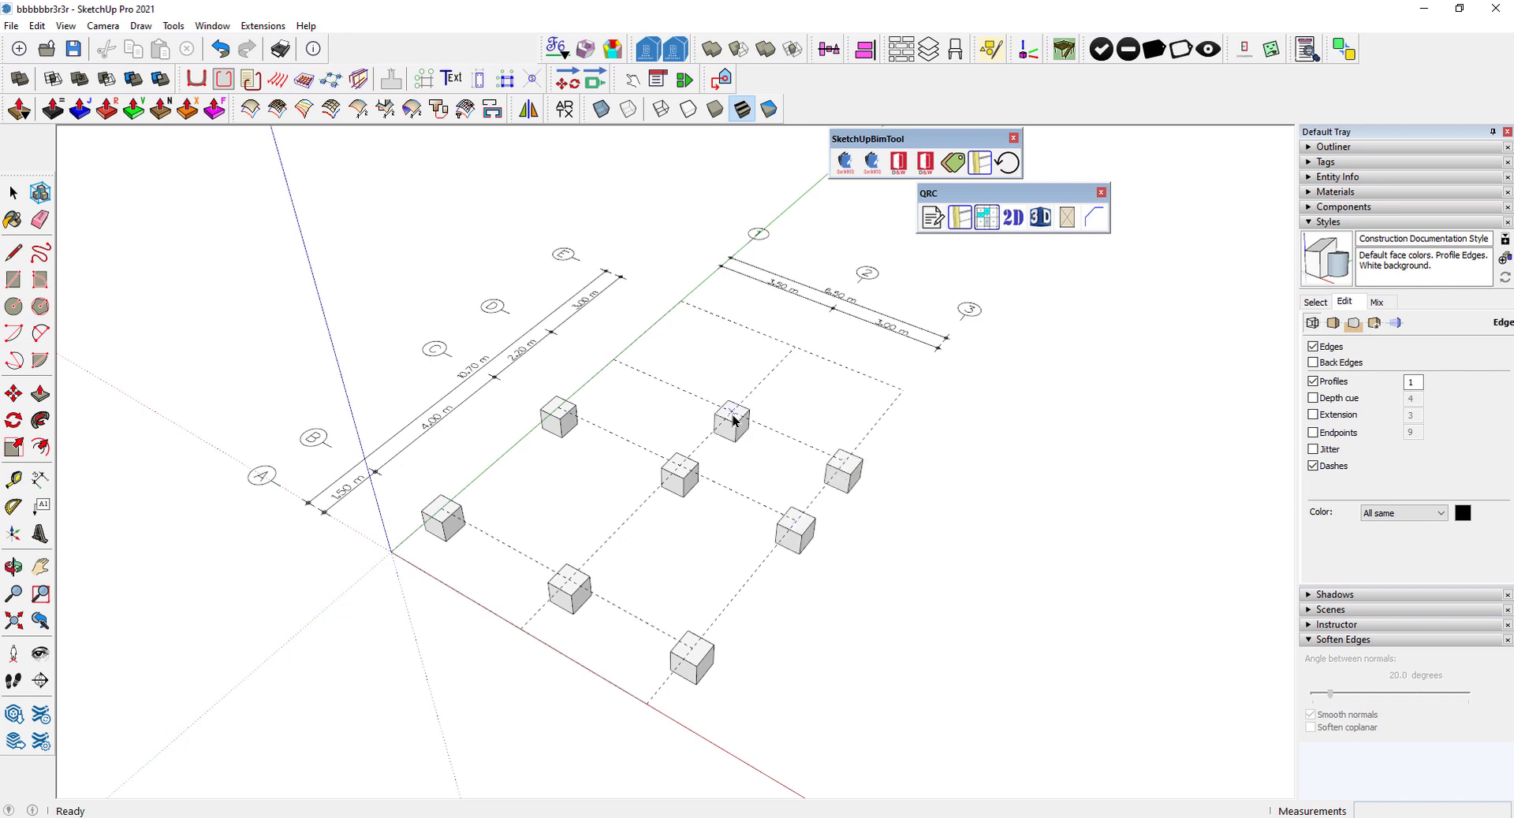
click(796, 348)
click(904, 391)
middle_drag(902, 394, 842, 348)
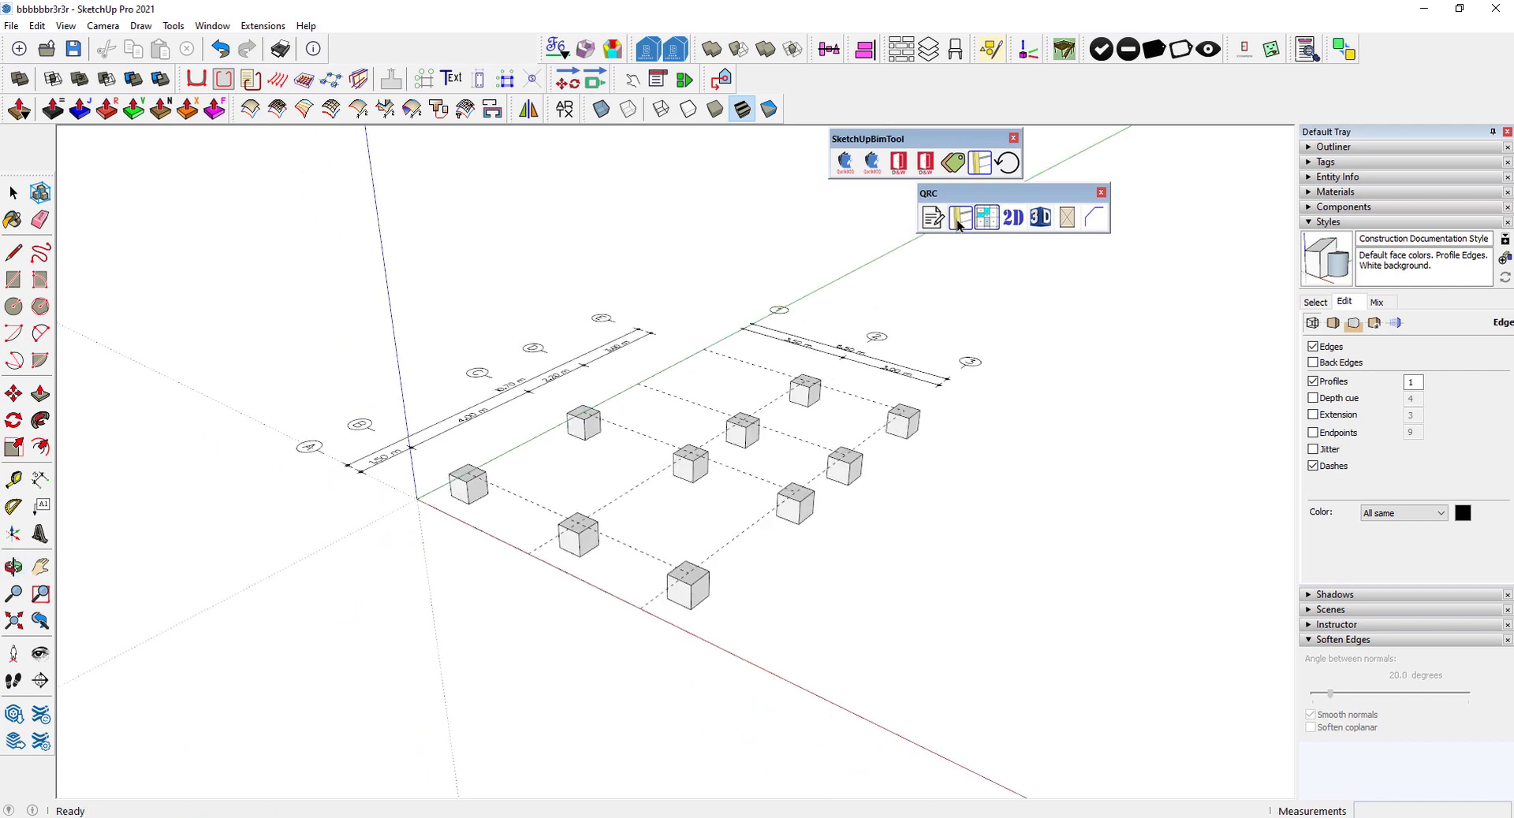
- Add 0.20 × 0.20 columns on every footing with the ColumnAll type
click(958, 225)
click(807, 408)
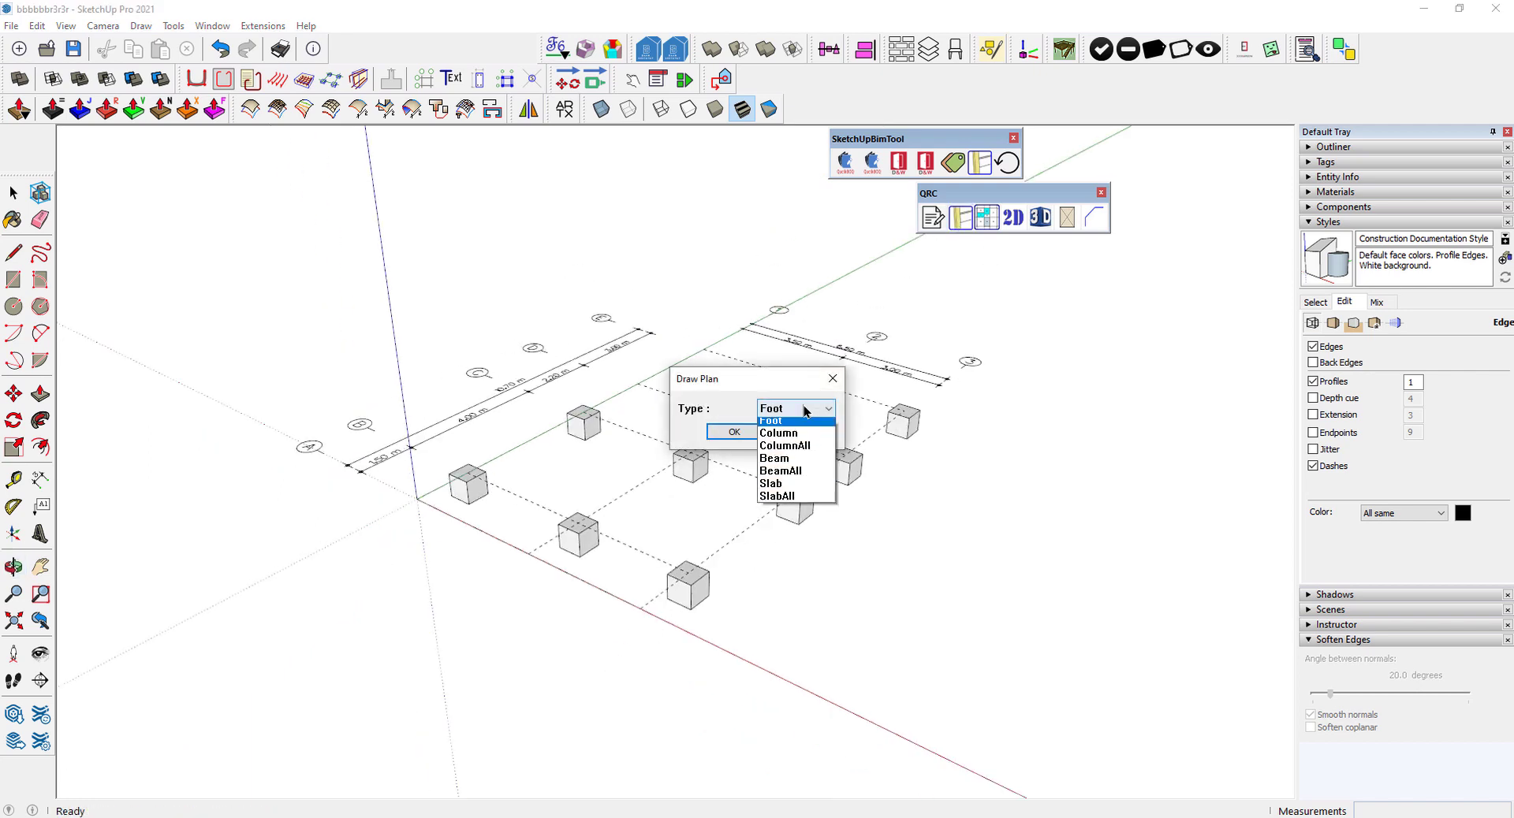
click(803, 457)
click(733, 432)
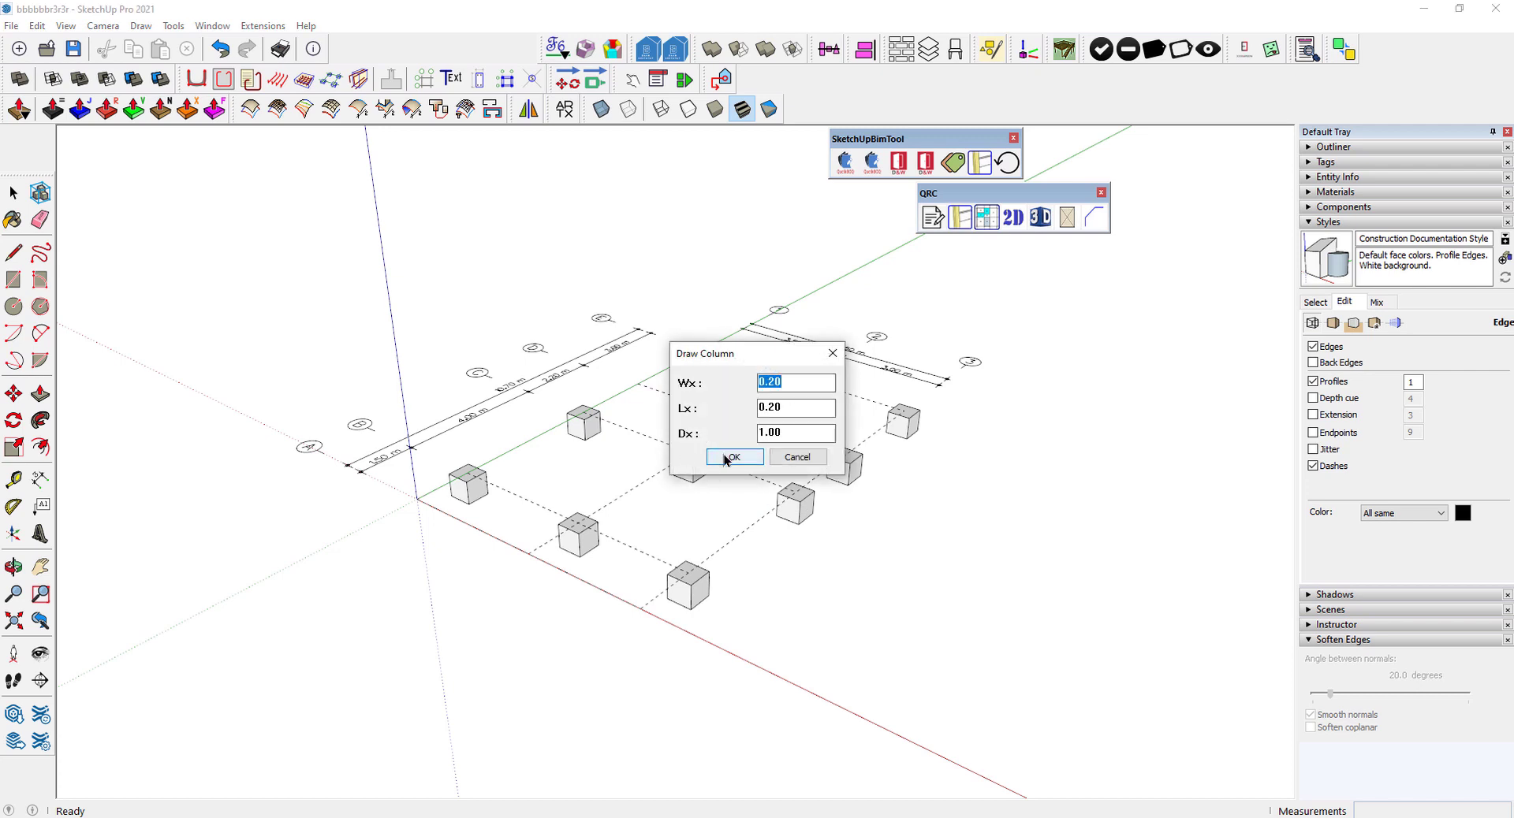
click(726, 458)
- Redraw the ColumnAll columns with a depth of 3
click(959, 217)
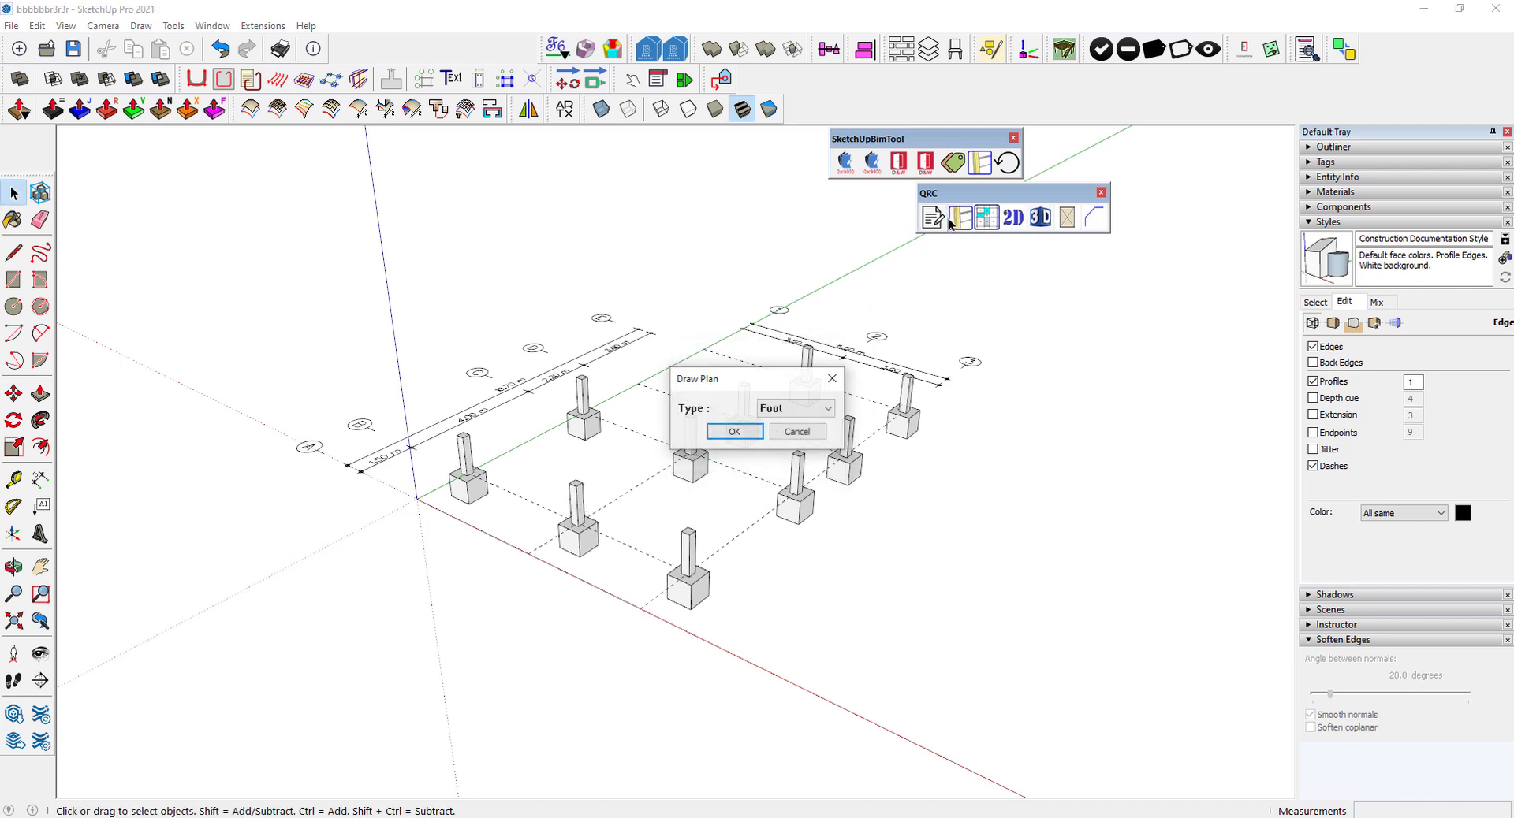
click(793, 409)
click(803, 458)
click(733, 432)
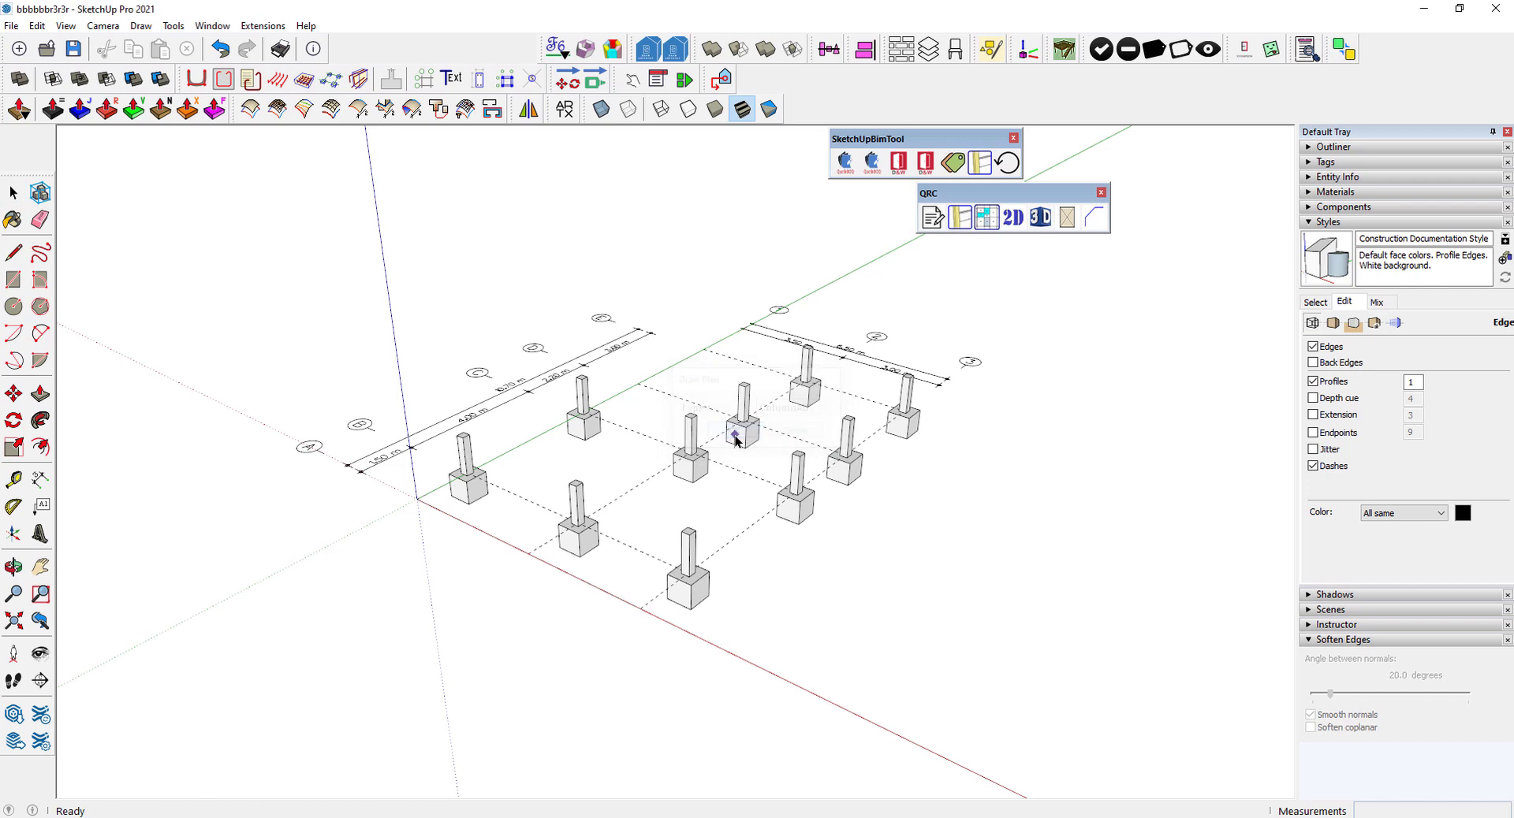
key(Tab)
key(Tab)
text(3)
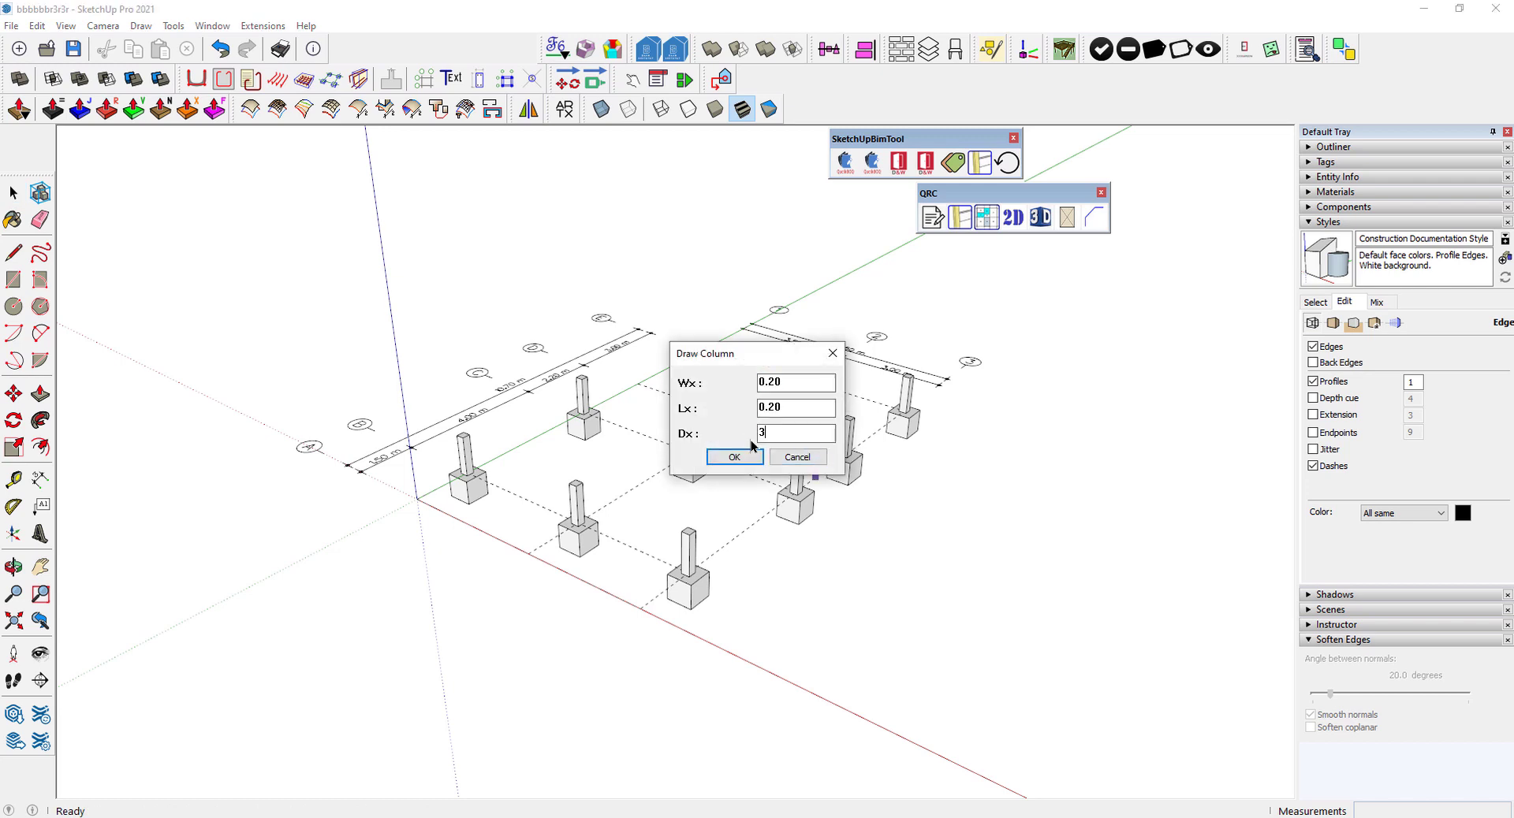
key(Return)
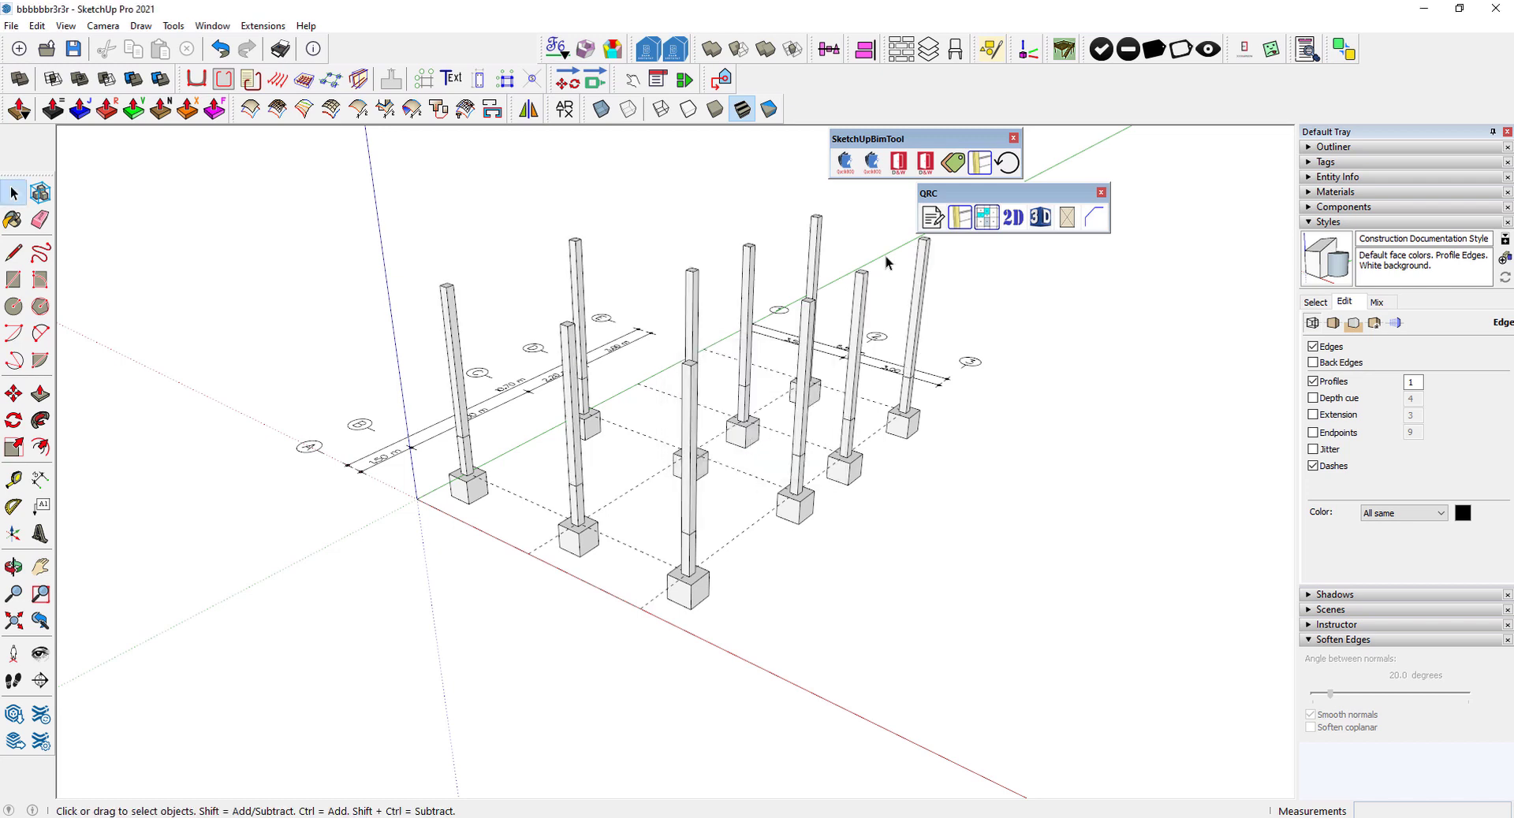
click(959, 218)
click(797, 408)
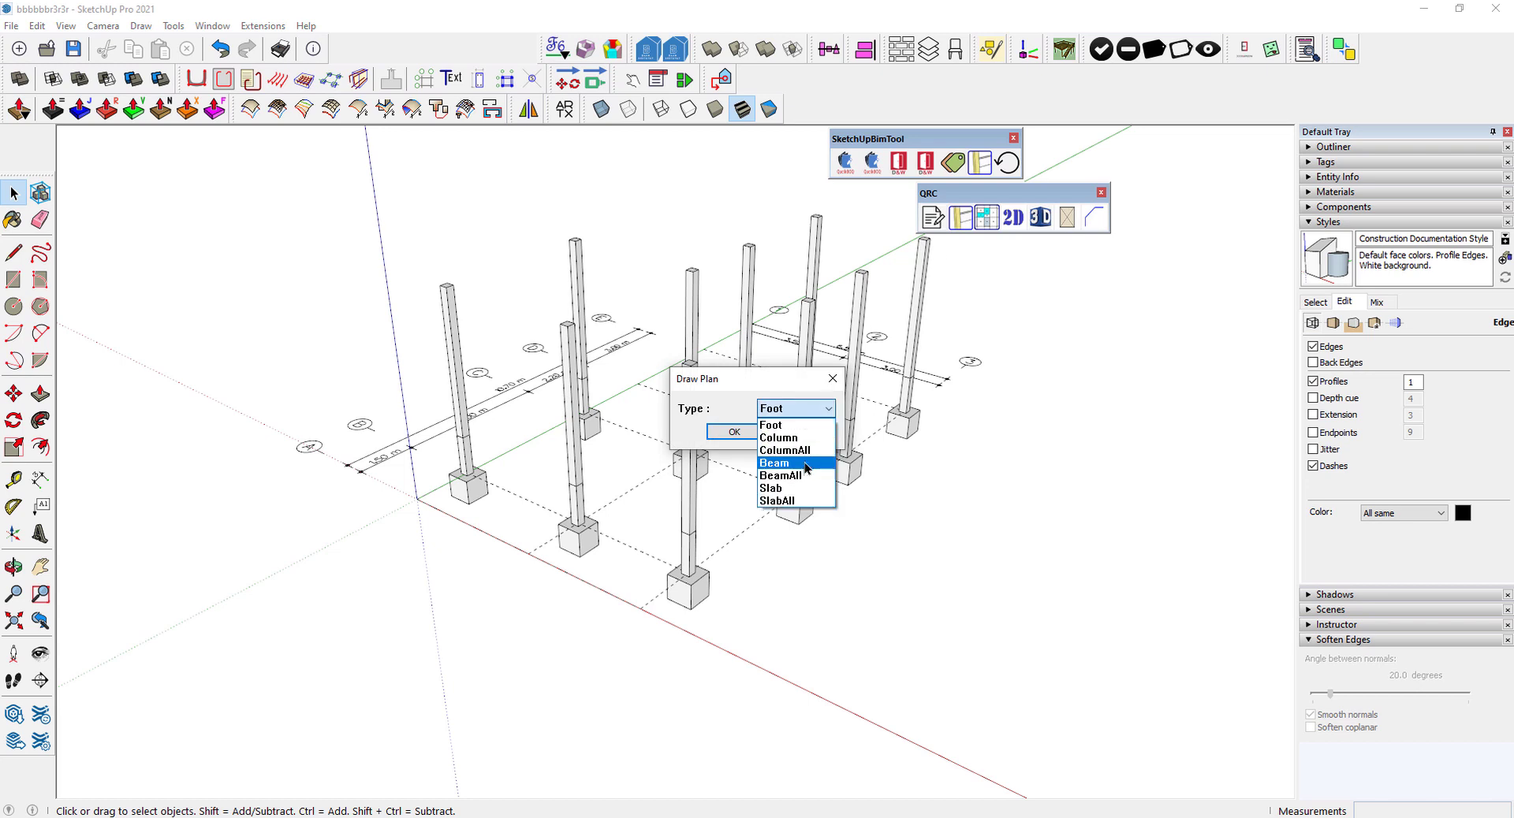
- Draw beams on every column with BeamAll, entering 0.3 in the beam settings
click(797, 477)
click(753, 436)
text(0.3)
click(752, 443)
- Delete the top beams from the frame
mouse_move(752, 447)
middle_down()
mouse_move(737, 575)
mouse_move(675, 186)
middle_up()
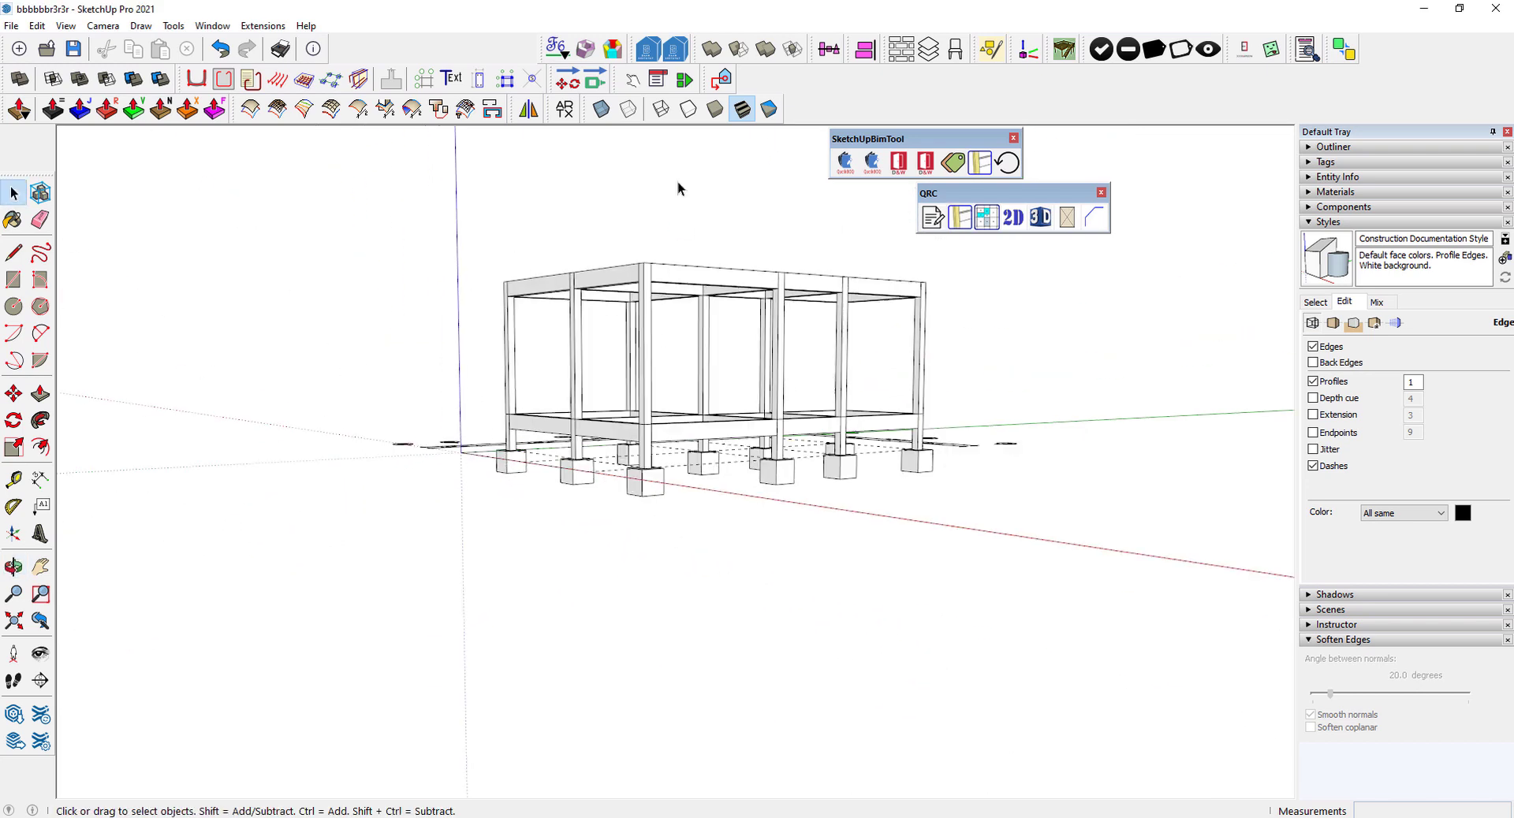
middle_drag(970, 356, 445, 220)
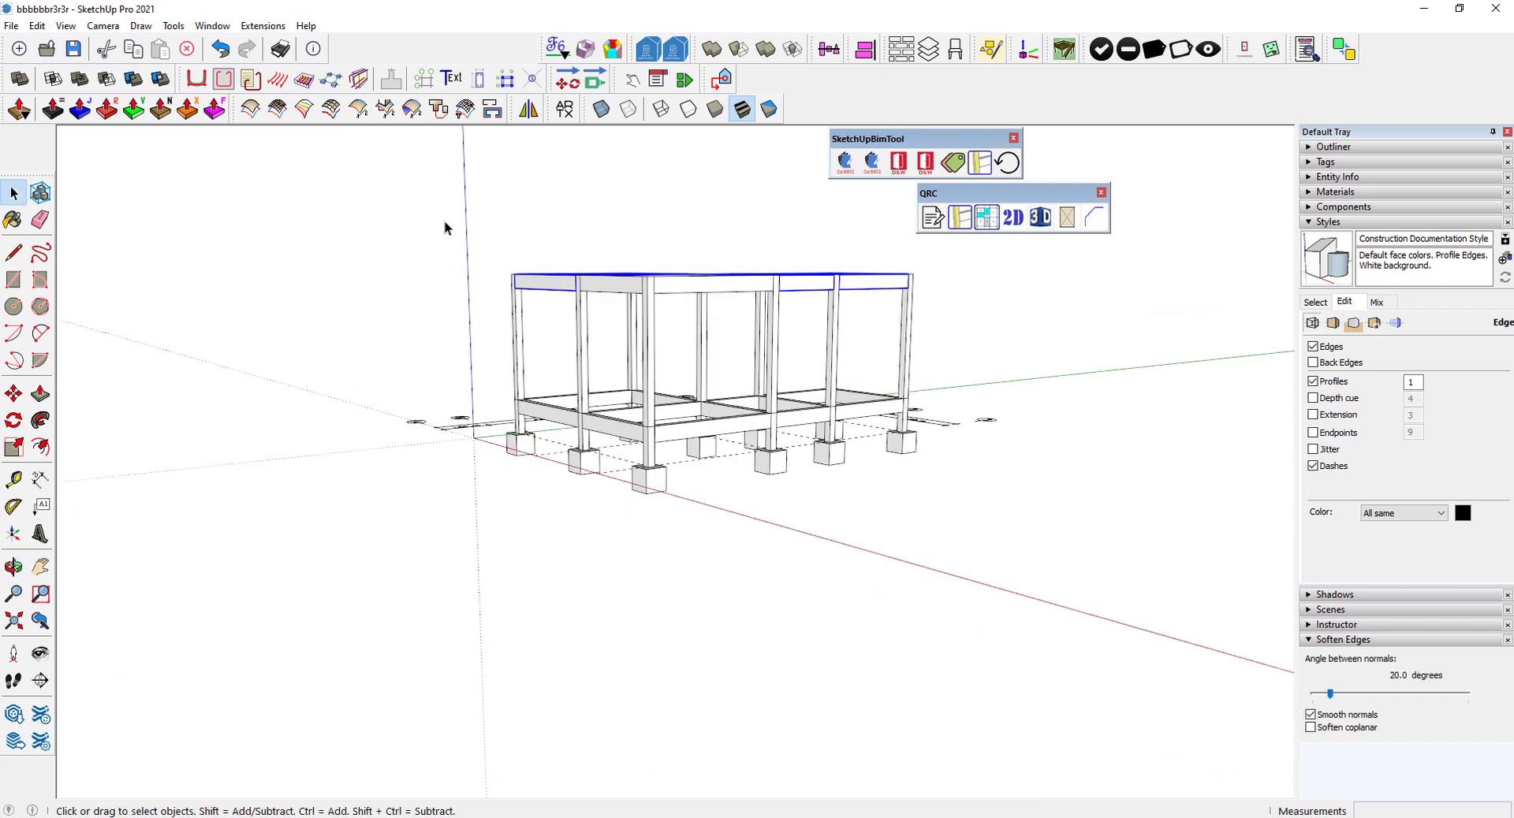
middle_drag(967, 320, 899, 388)
key(Delete)
scroll(903, 389, up, 5)
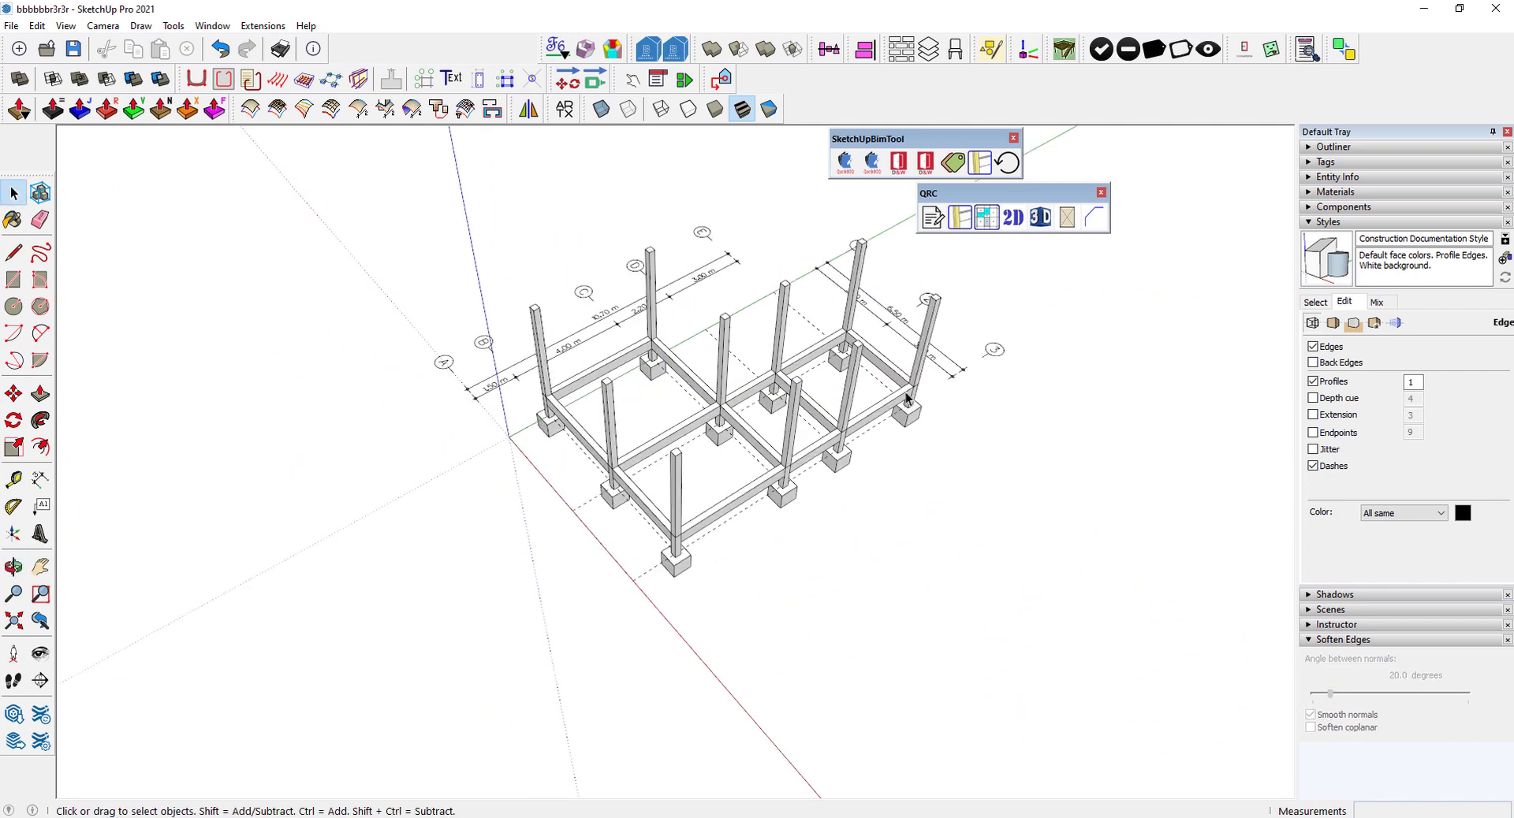
scroll(905, 391, up, 4)
- Generate 0.20 × 0.40 tie beams from the plan with Draw Plan type Beam
click(952, 224)
click(816, 408)
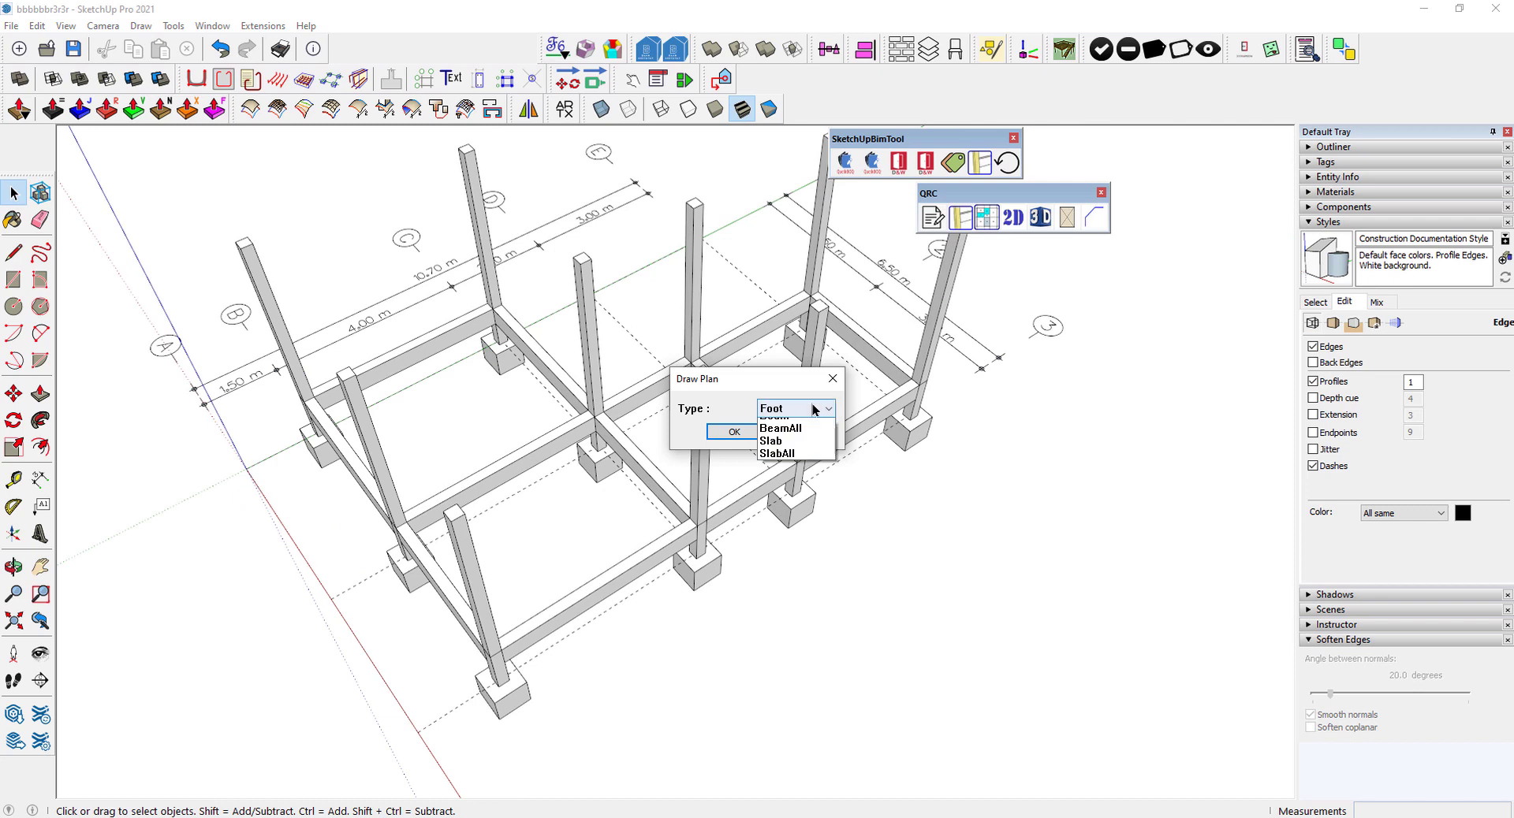
click(788, 463)
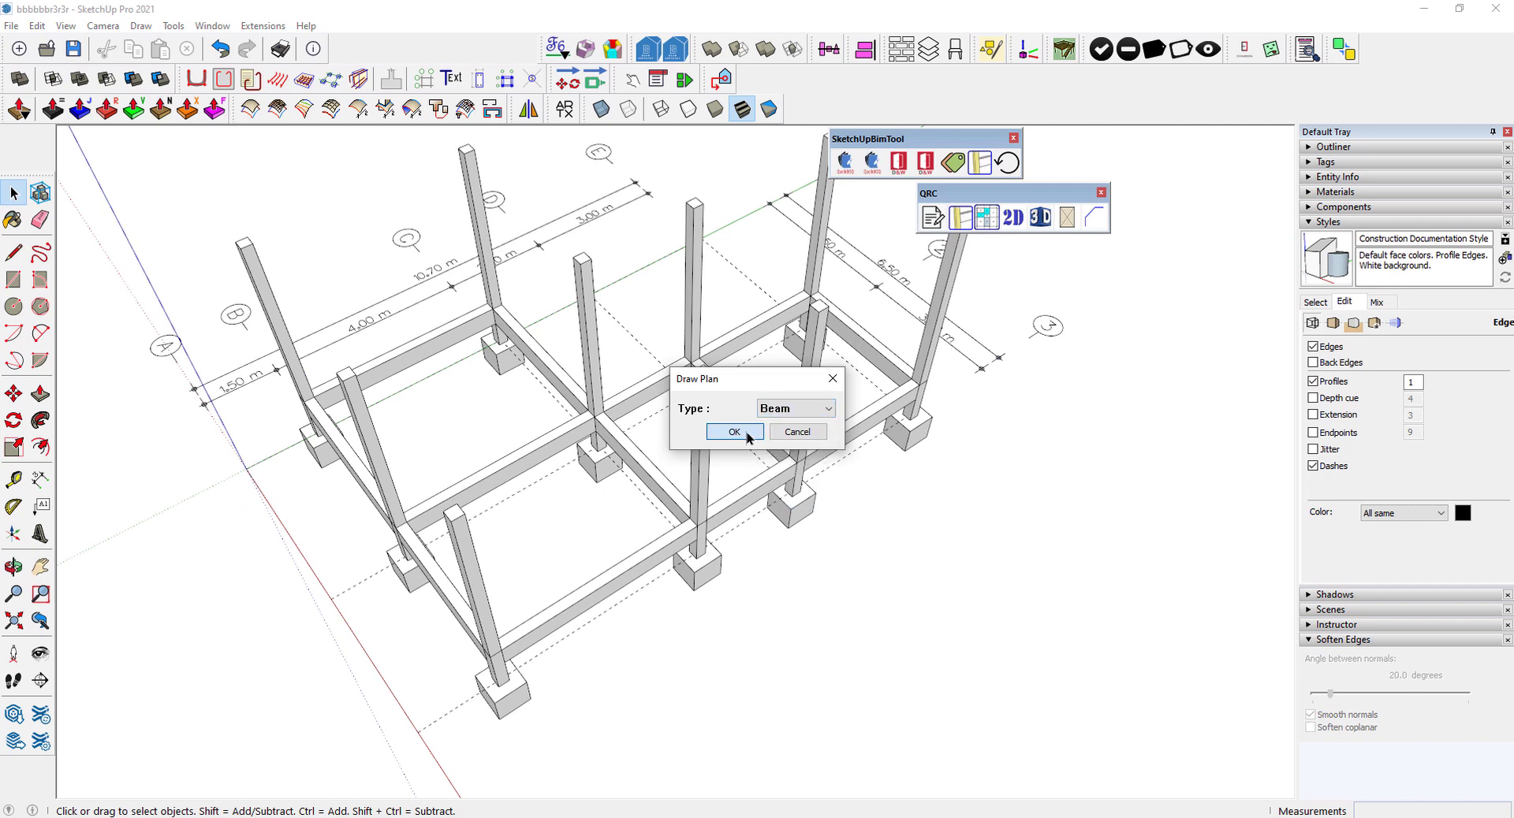
click(733, 432)
click(733, 443)
mouse_move(693, 433)
middle_down()
mouse_move(803, 449)
mouse_move(846, 416)
middle_up()
scroll(757, 406, up, 3)
scroll(639, 402, up, 2)
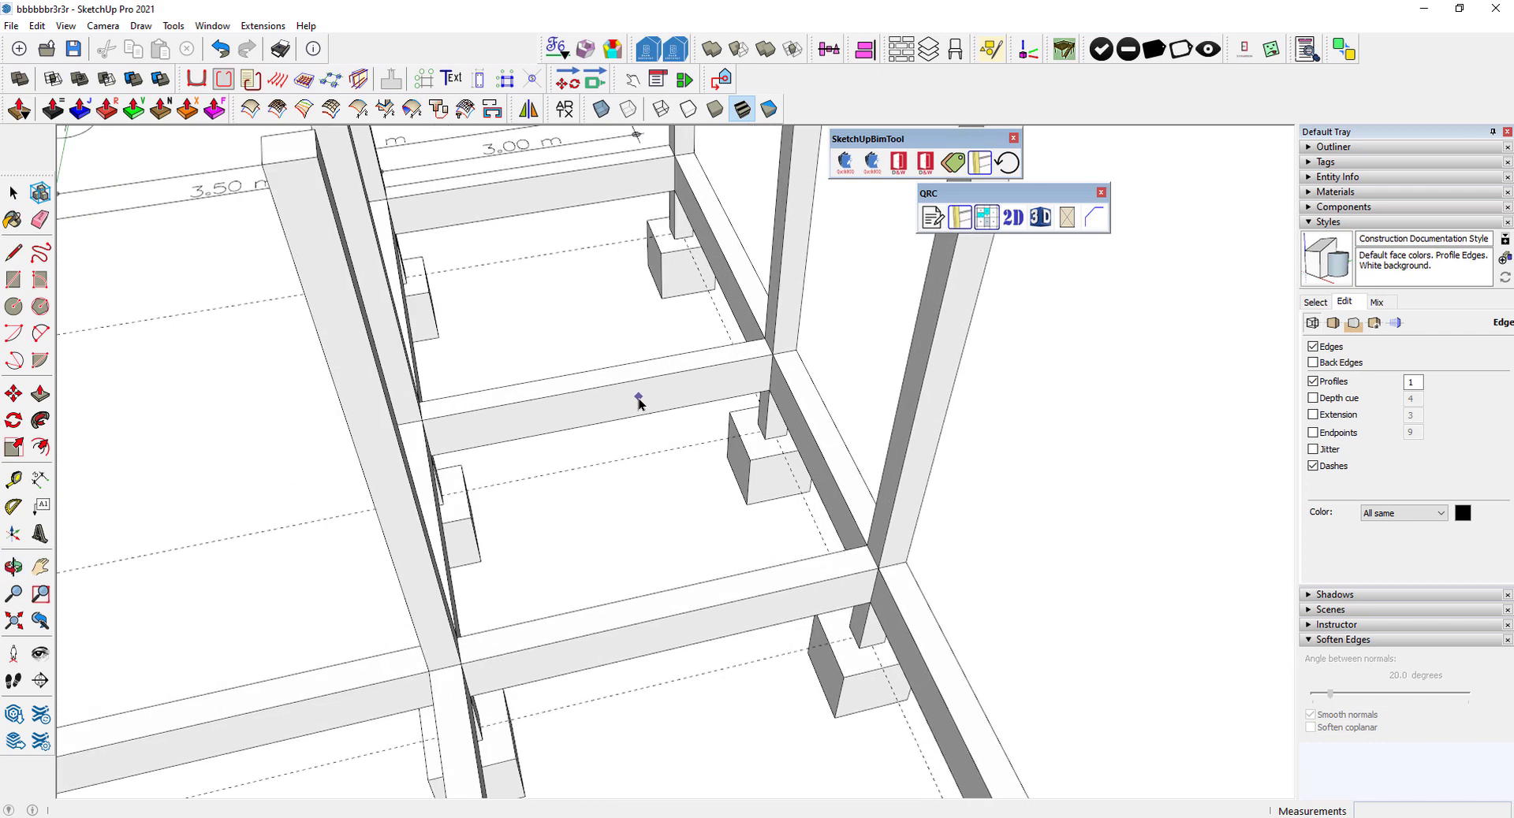
scroll(770, 429, up, 3)
scroll(827, 434, up, 3)
scroll(836, 433, down, 2)
scroll(760, 338, down, 3)
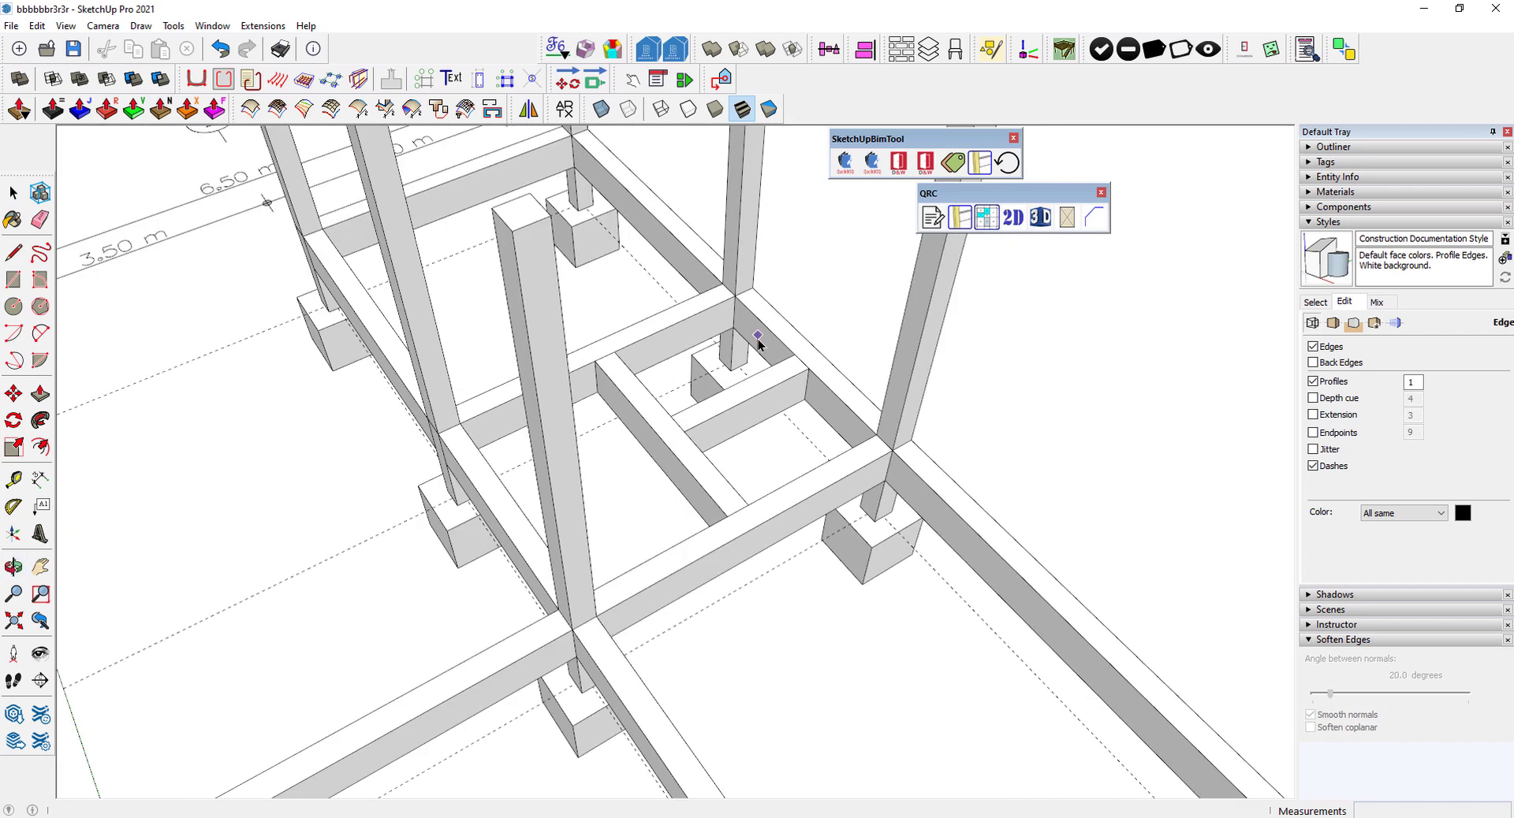
scroll(489, 297, down, 3)
scroll(623, 311, down, 2)
scroll(623, 311, down, 2)
scroll(473, 337, down, 2)
mouse_move(473, 337)
middle_down()
mouse_move(710, 347)
mouse_move(801, 497)
mouse_move(810, 396)
middle_up()
scroll(757, 361, up, 3)
- Move the imported plan drawing down beneath the footings
click(811, 393)
key(m)
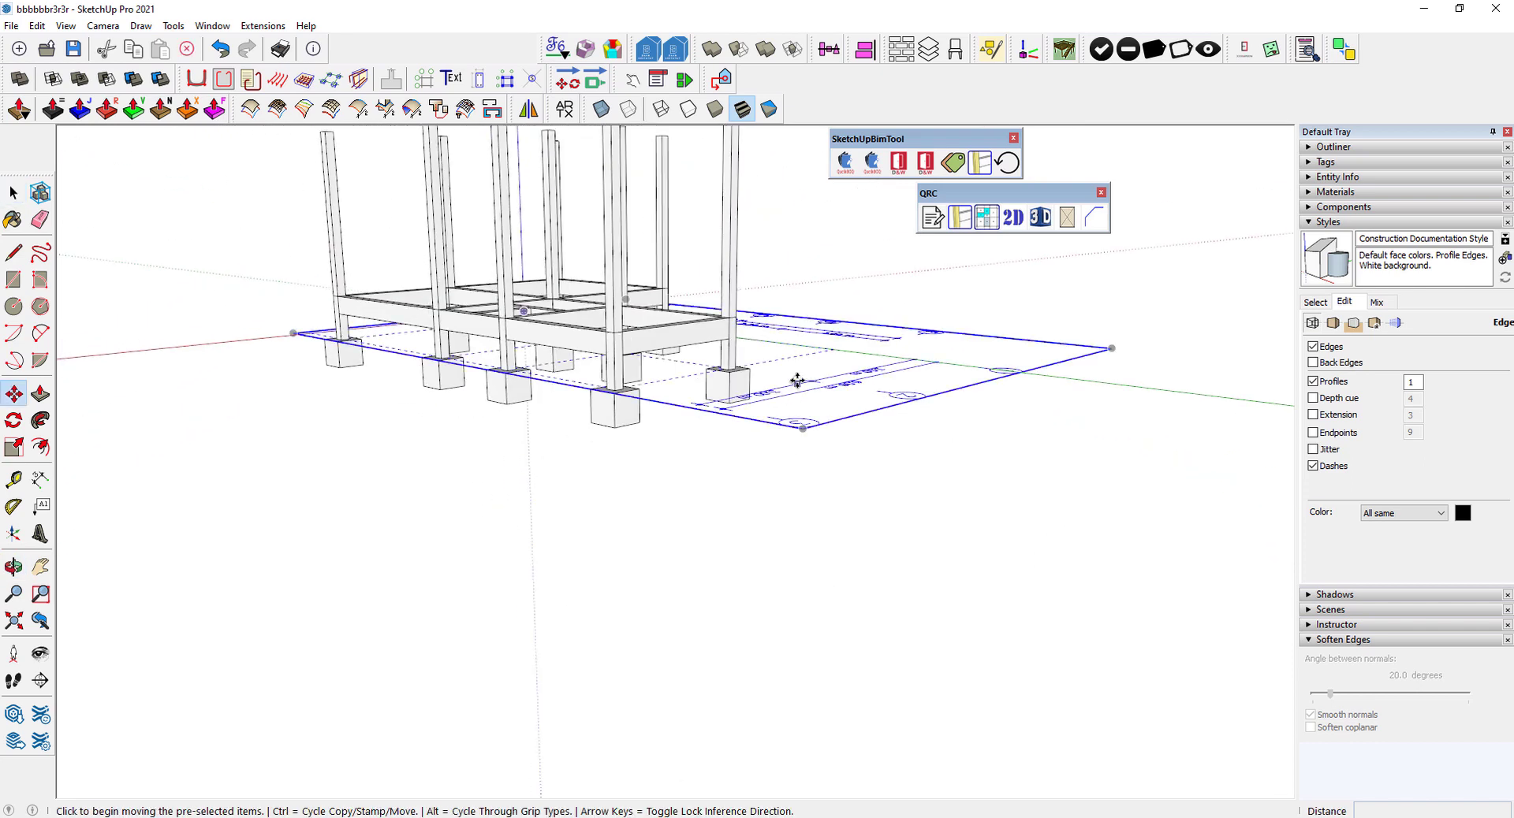
click(795, 386)
click(792, 443)
key(space)
click(655, 548)
mouse_move(655, 547)
middle_down()
mouse_move(666, 703)
mouse_move(737, 491)
mouse_move(791, 544)
mouse_move(791, 513)
middle_up()
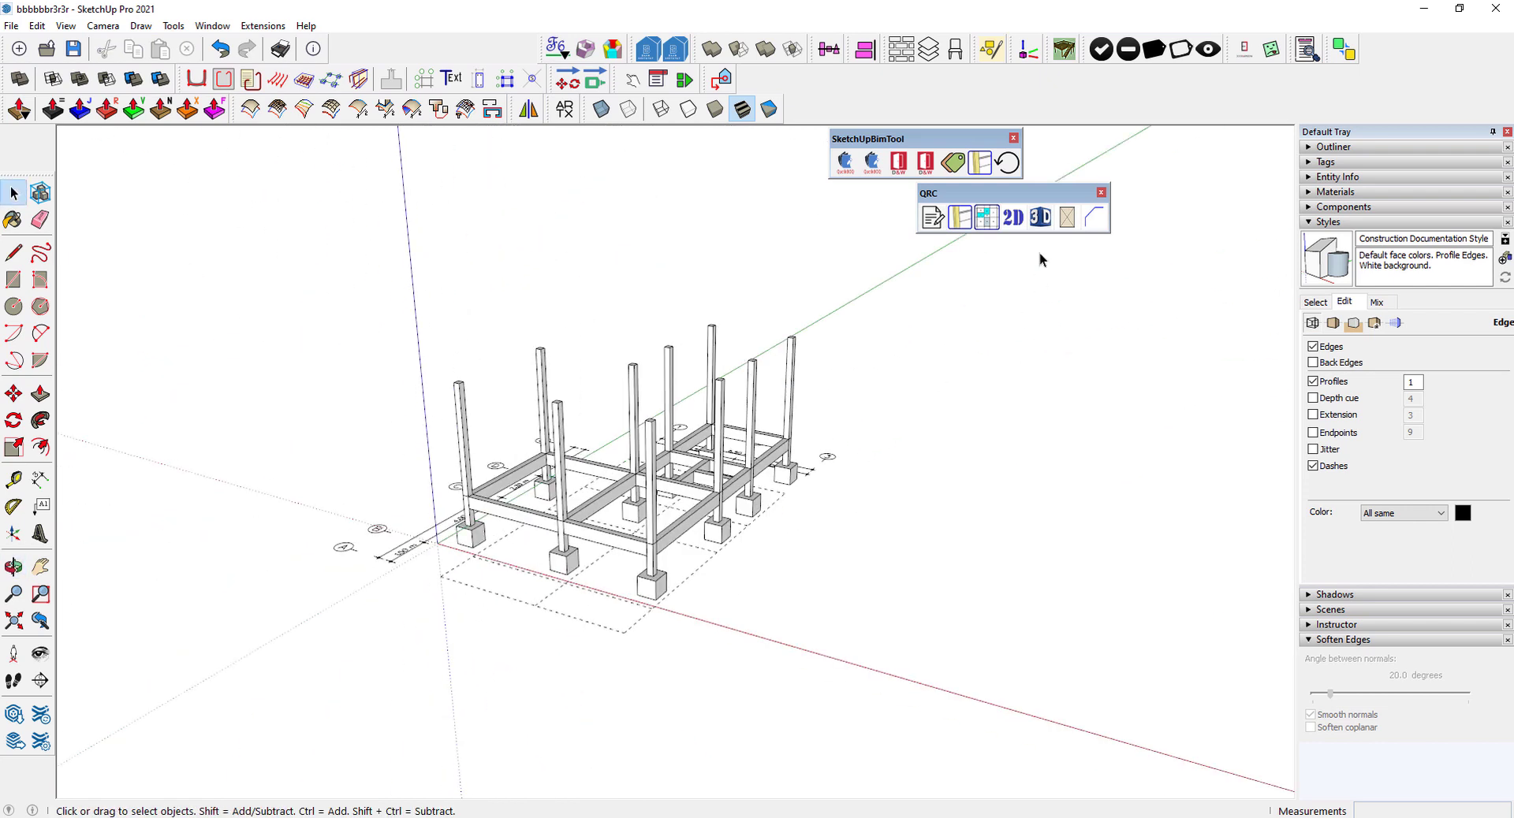
click(1039, 216)
- Set QRC_3D Footing reinforcement to Foot F1 in Draw Each mode
click(124, 149)
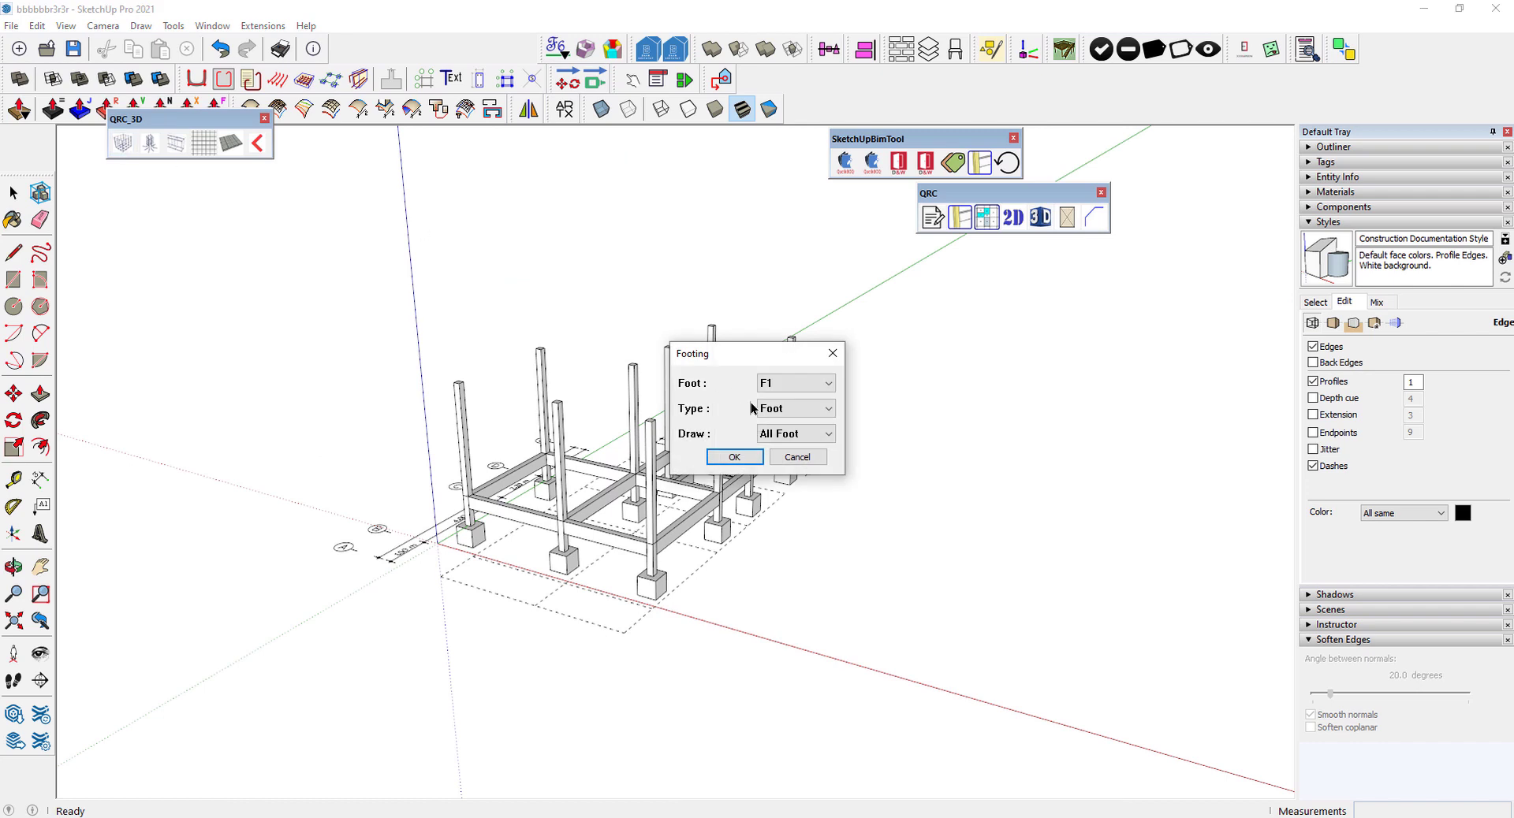
click(780, 433)
click(784, 459)
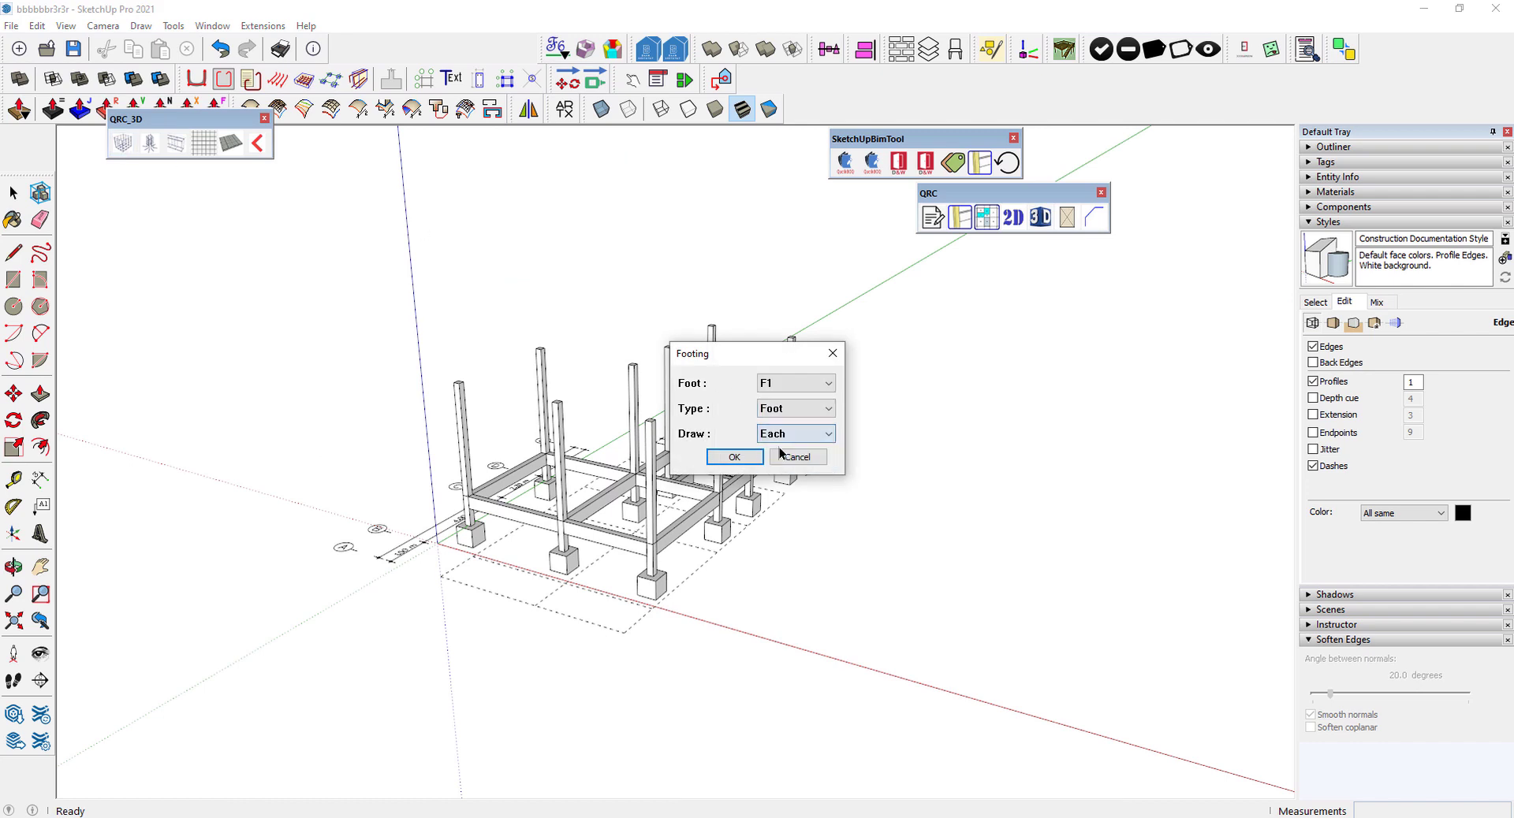
click(734, 457)
- Turn on X-ray so the footings are visible through the frame
scroll(483, 559, up, 3)
mouse_move(480, 544)
middle_down()
mouse_move(645, 508)
mouse_move(599, 497)
middle_up()
drag(194, 116, 217, 177)
click(601, 109)
scroll(601, 444, up, 5)
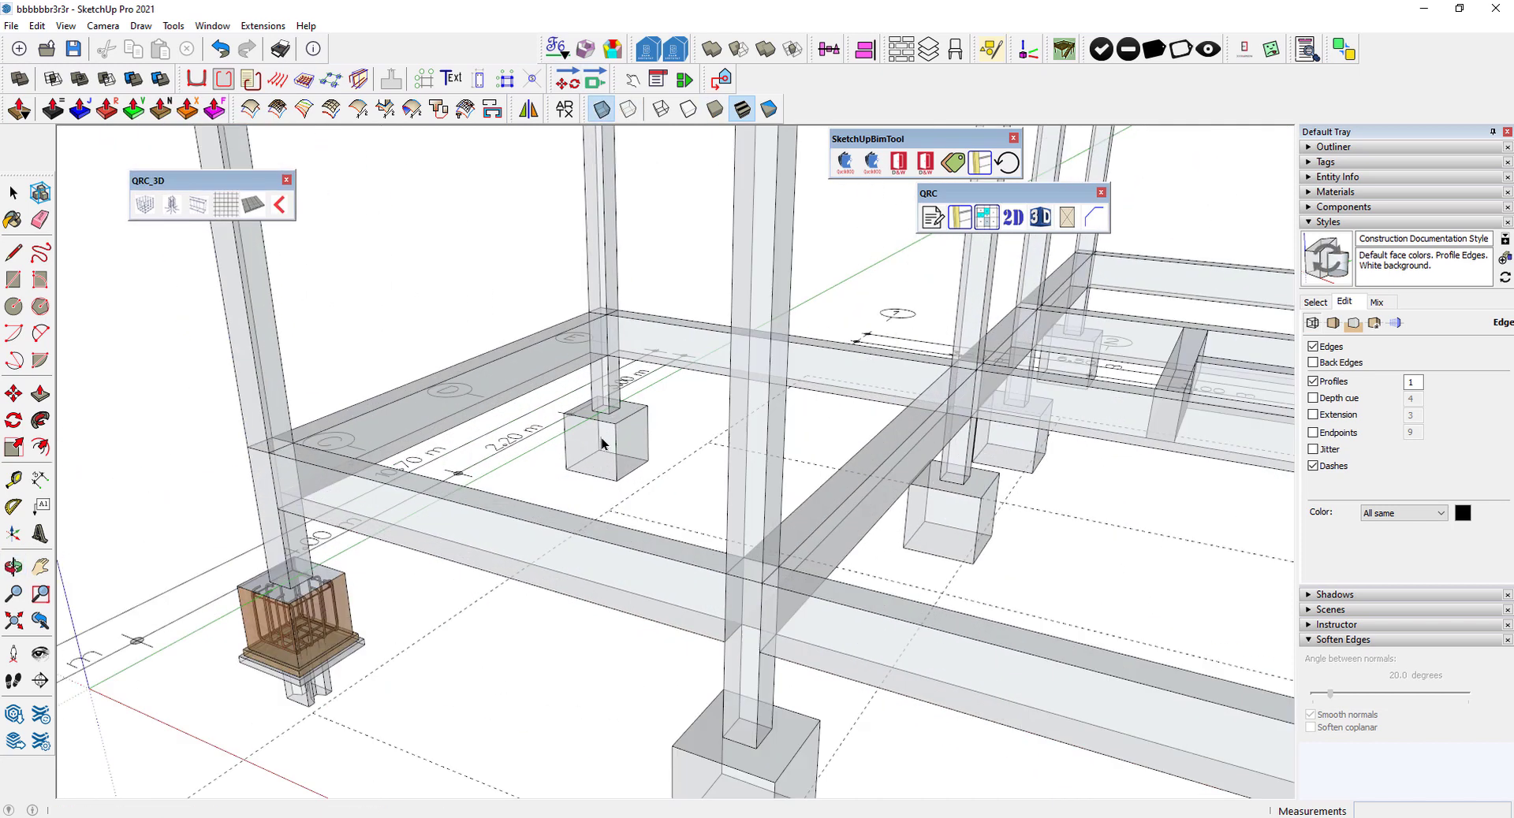
scroll(602, 444, down, 5)
scroll(677, 620, up, 5)
scroll(904, 367, down, 5)
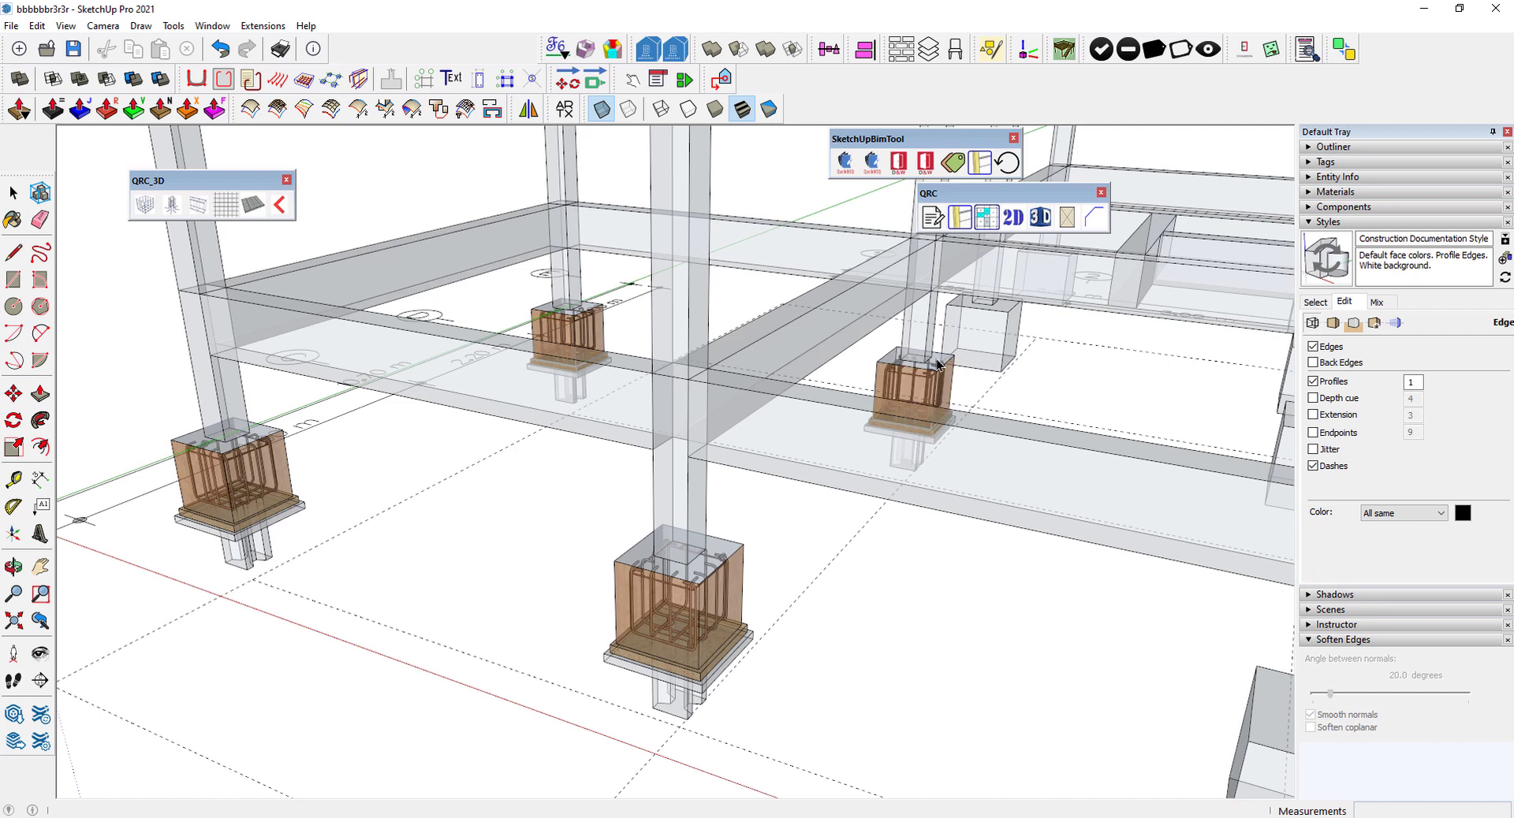
middle_drag(678, 315, 906, 473)
scroll(757, 533, up, 3)
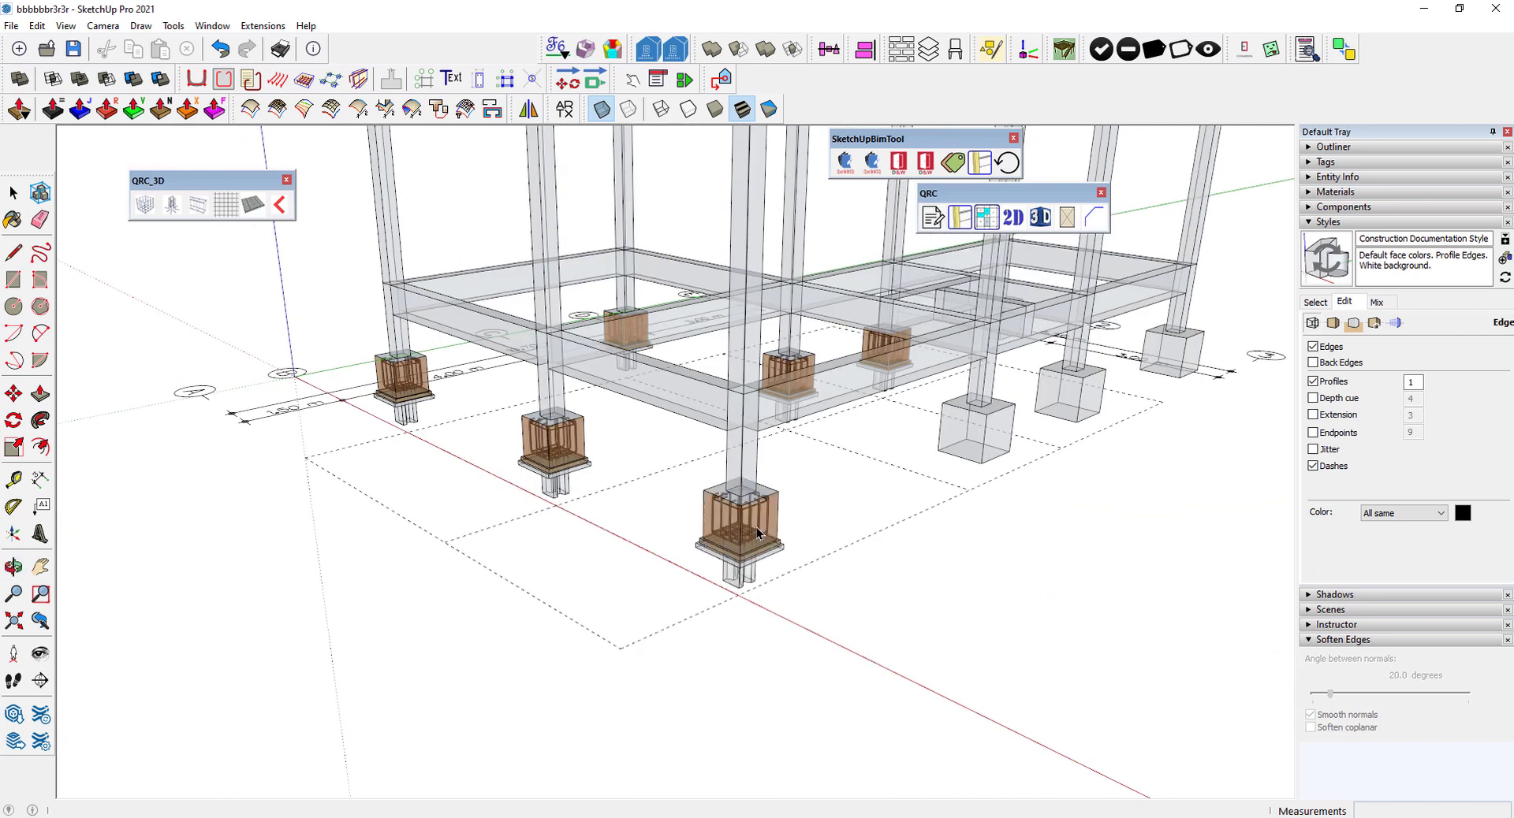
- Add F1 rebar cages to the remaining footings, then bring up the QRC_2D toolbar
click(964, 435)
click(1051, 404)
click(1186, 364)
scroll(1074, 304, up, 3)
mouse_move(1075, 303)
middle_down()
mouse_move(954, 470)
mouse_move(906, 279)
middle_up()
scroll(954, 470, down, 5)
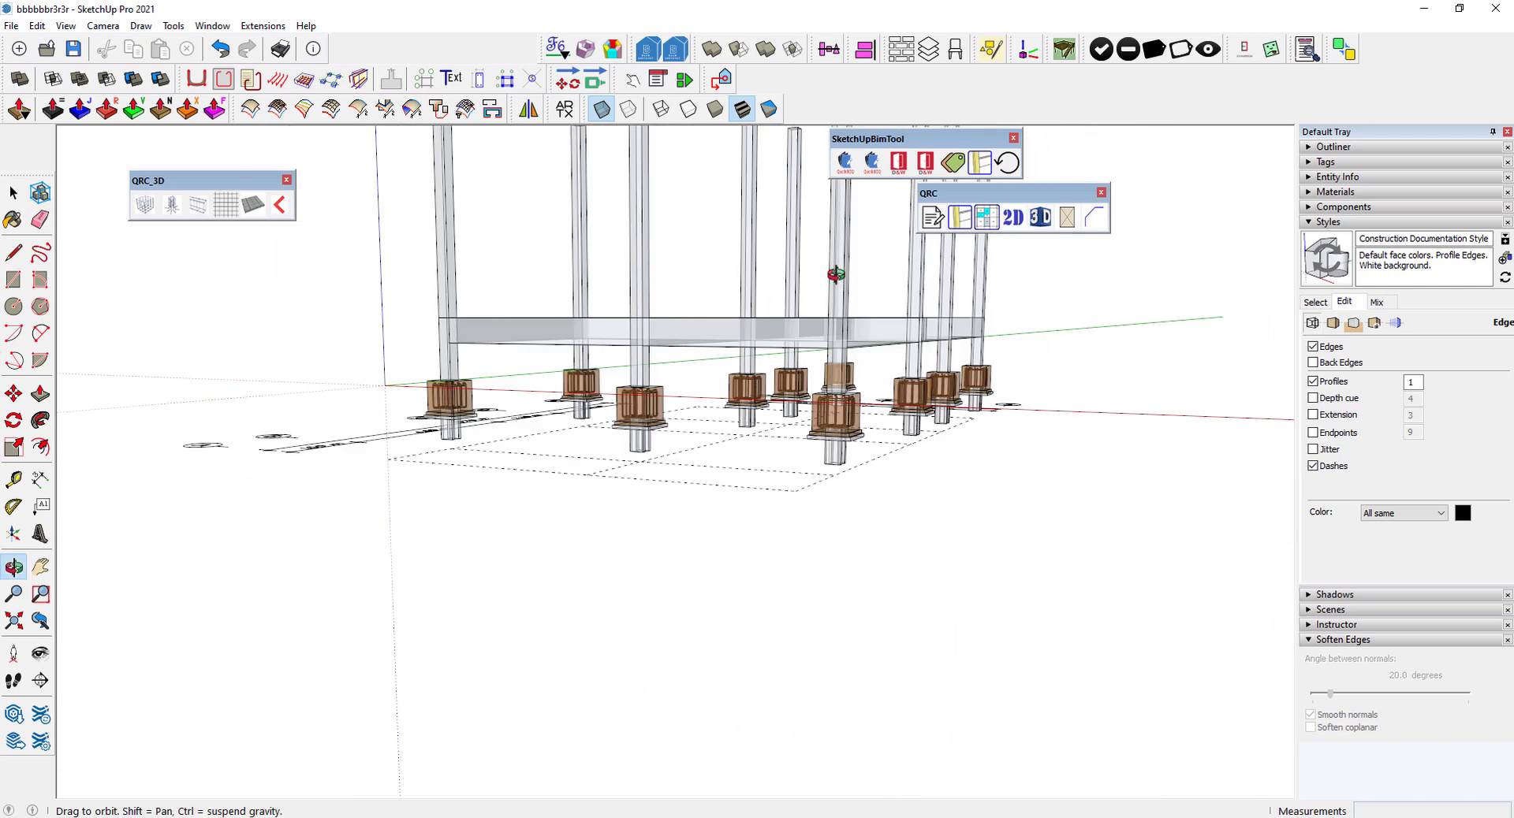
click(1012, 220)
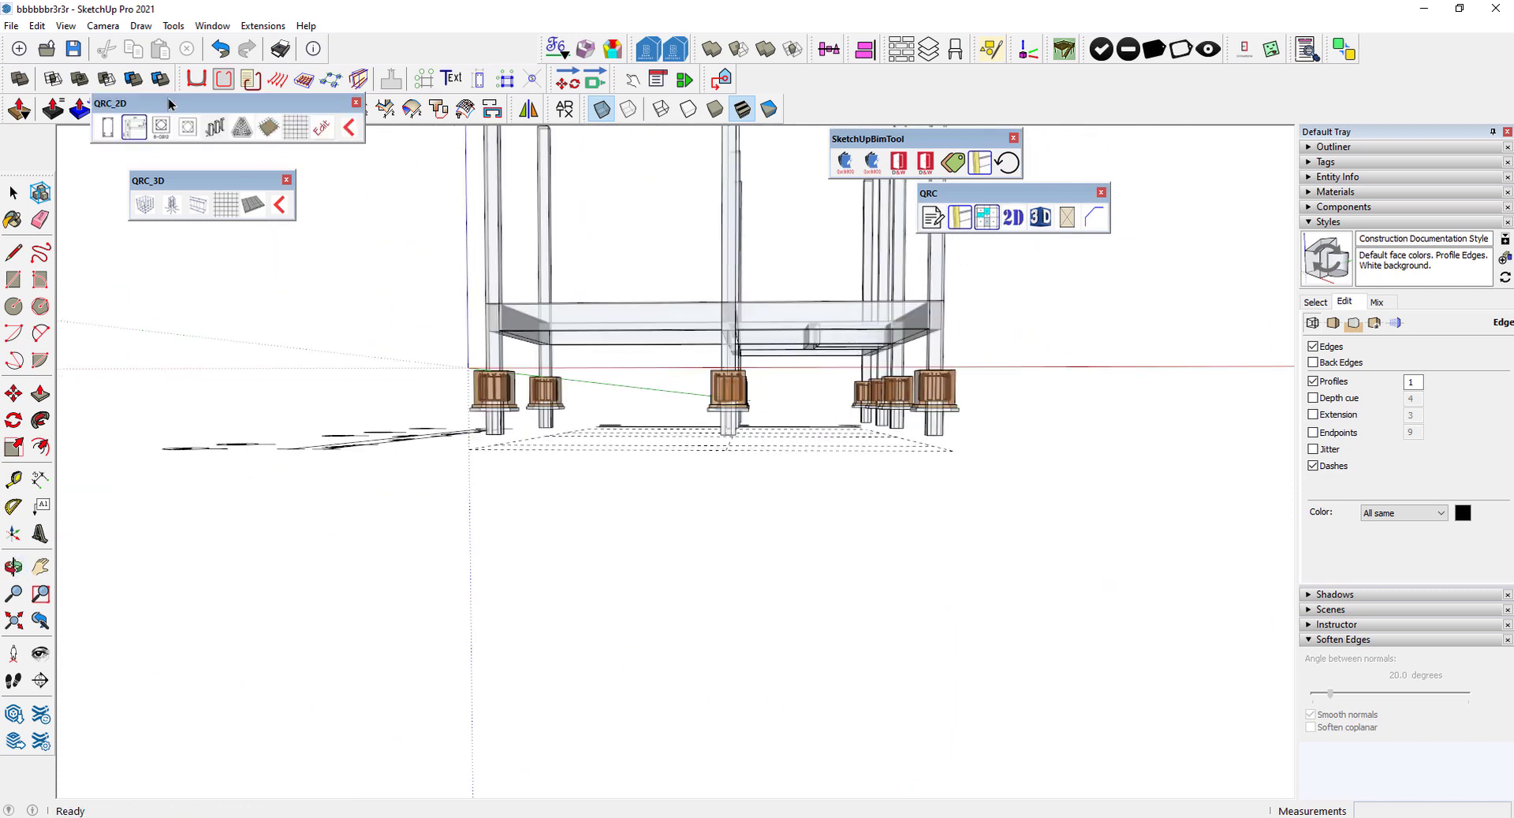
click(110, 133)
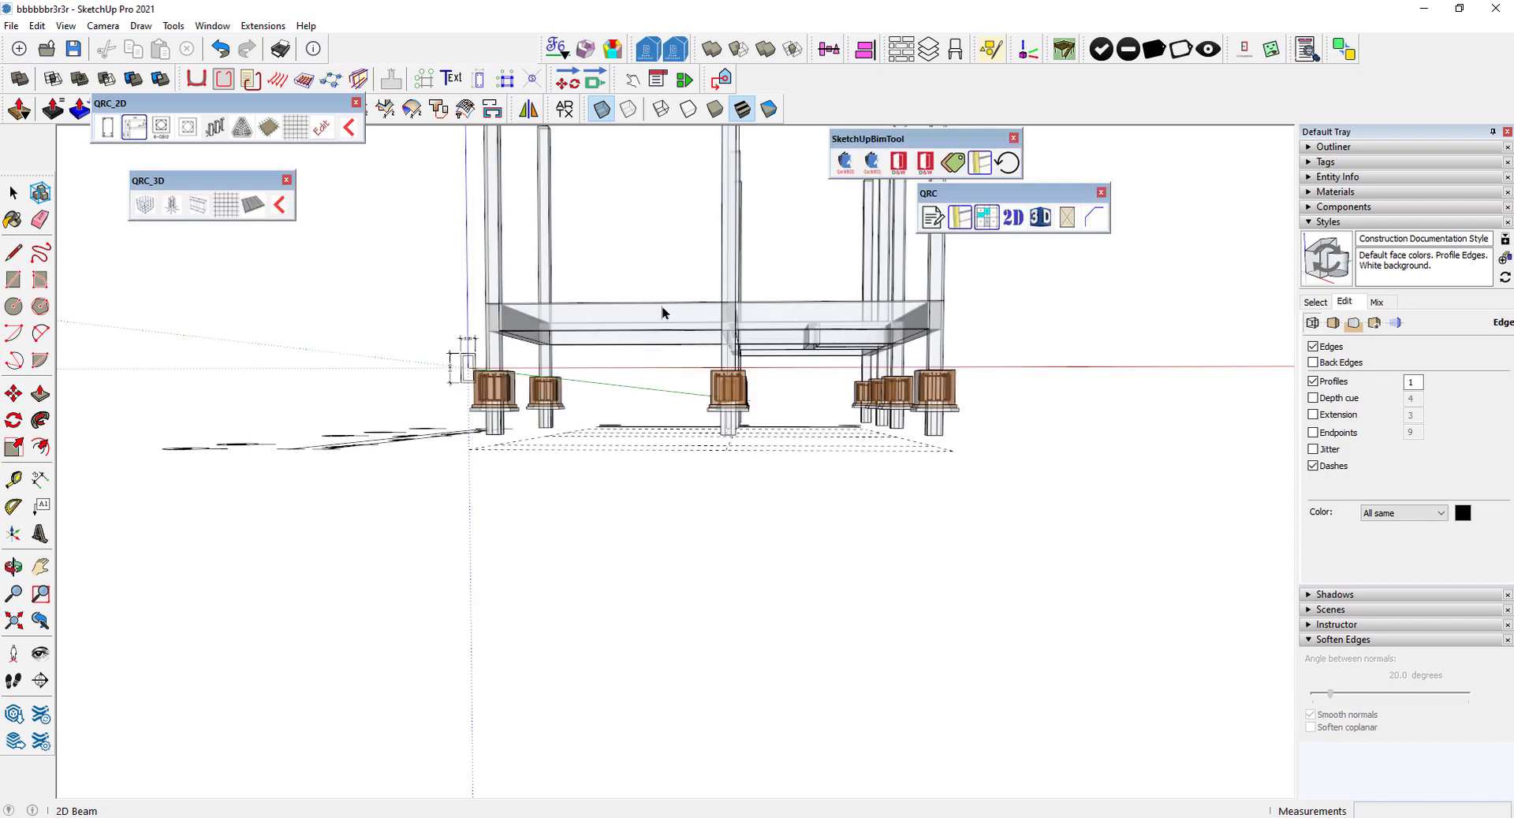
- Dismiss the Make Beam Component messages and draw the F1 footing section detail
click(280, 158)
click(157, 135)
click(237, 156)
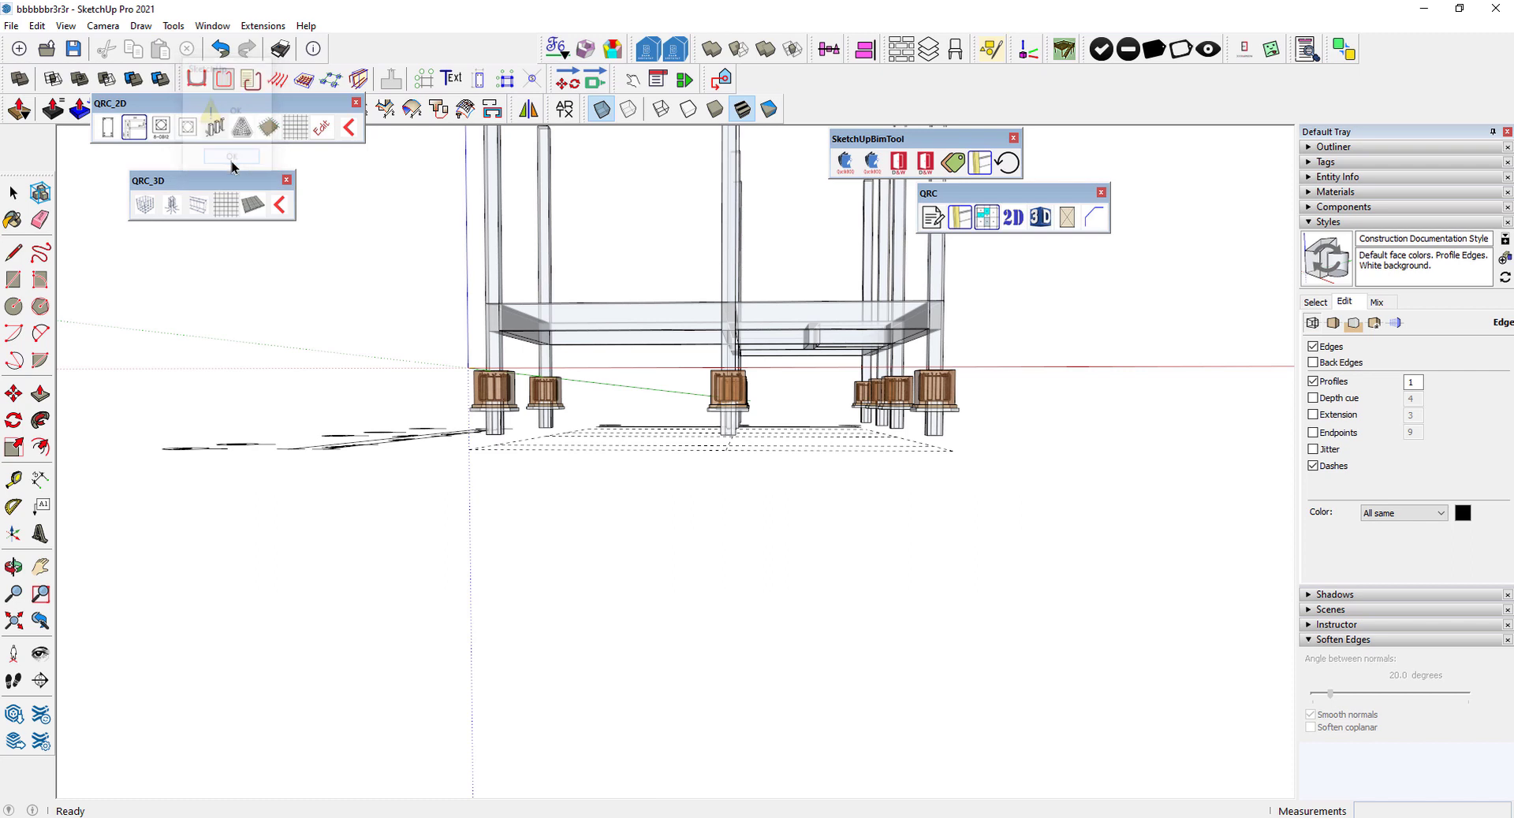
click(591, 306)
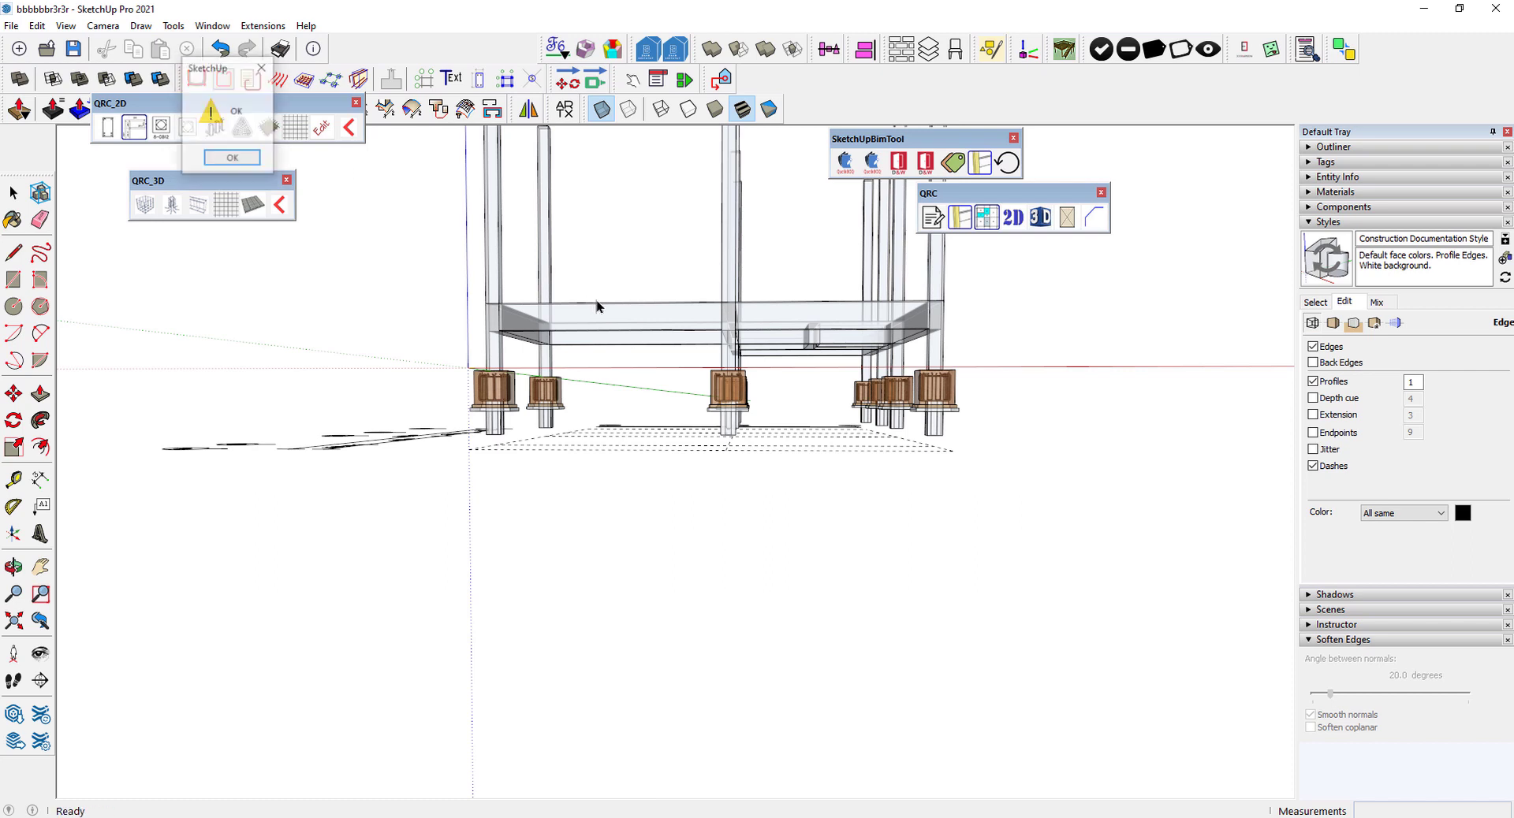
click(230, 162)
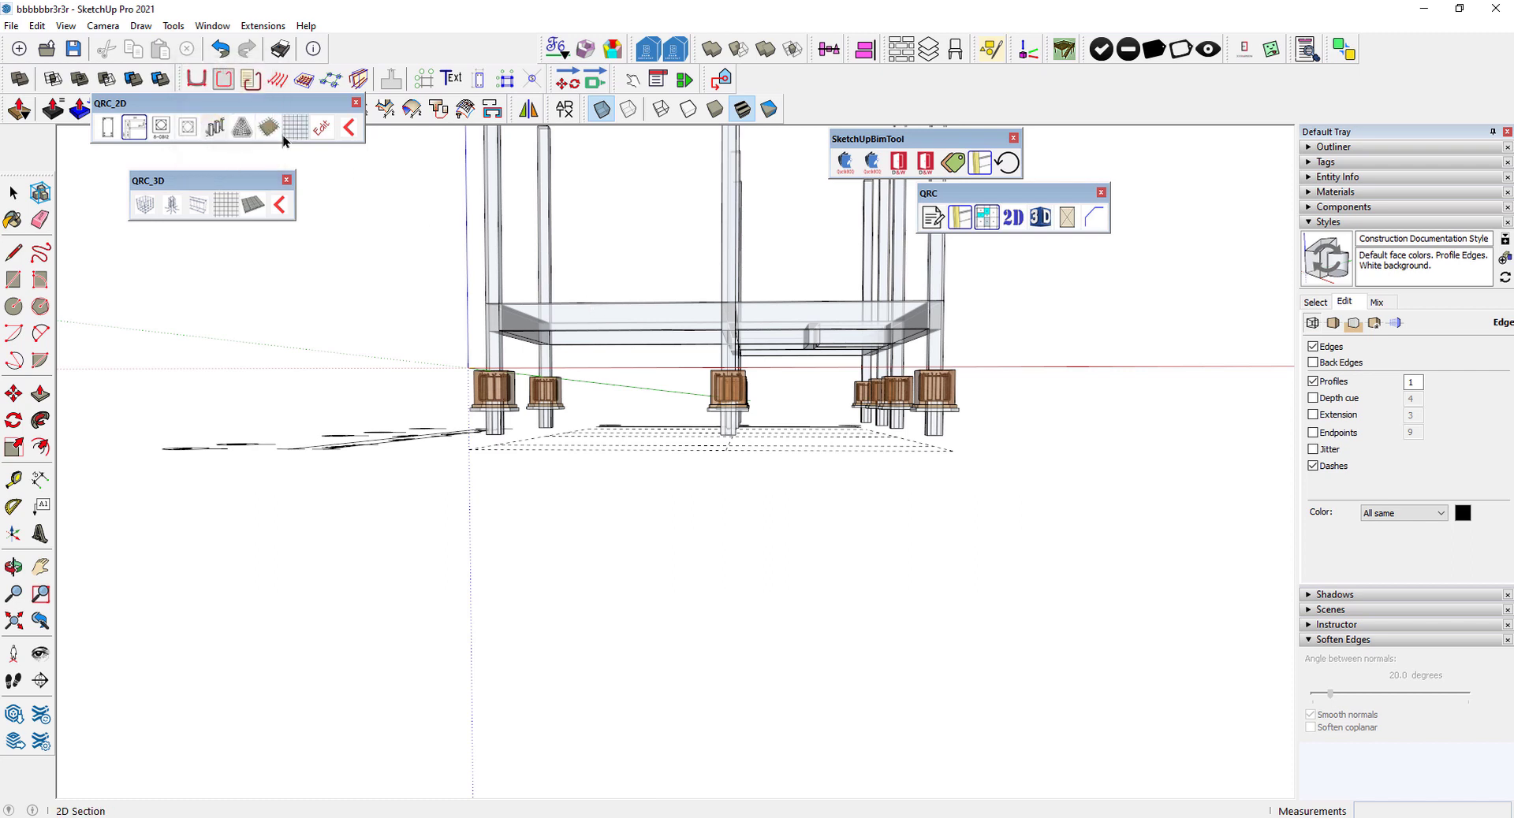
click(270, 138)
click(750, 347)
click(230, 161)
click(297, 138)
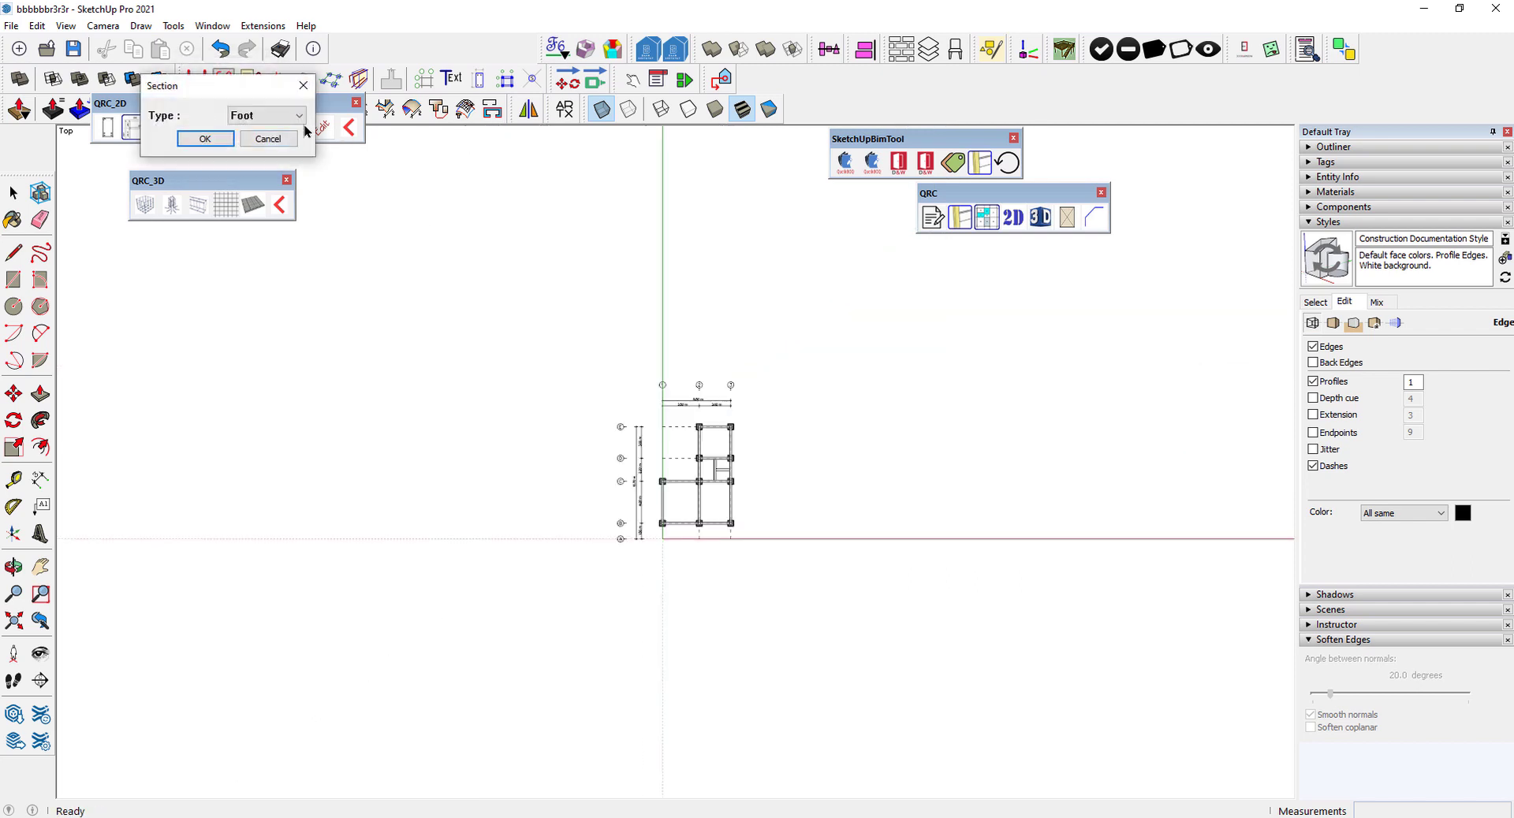
click(202, 139)
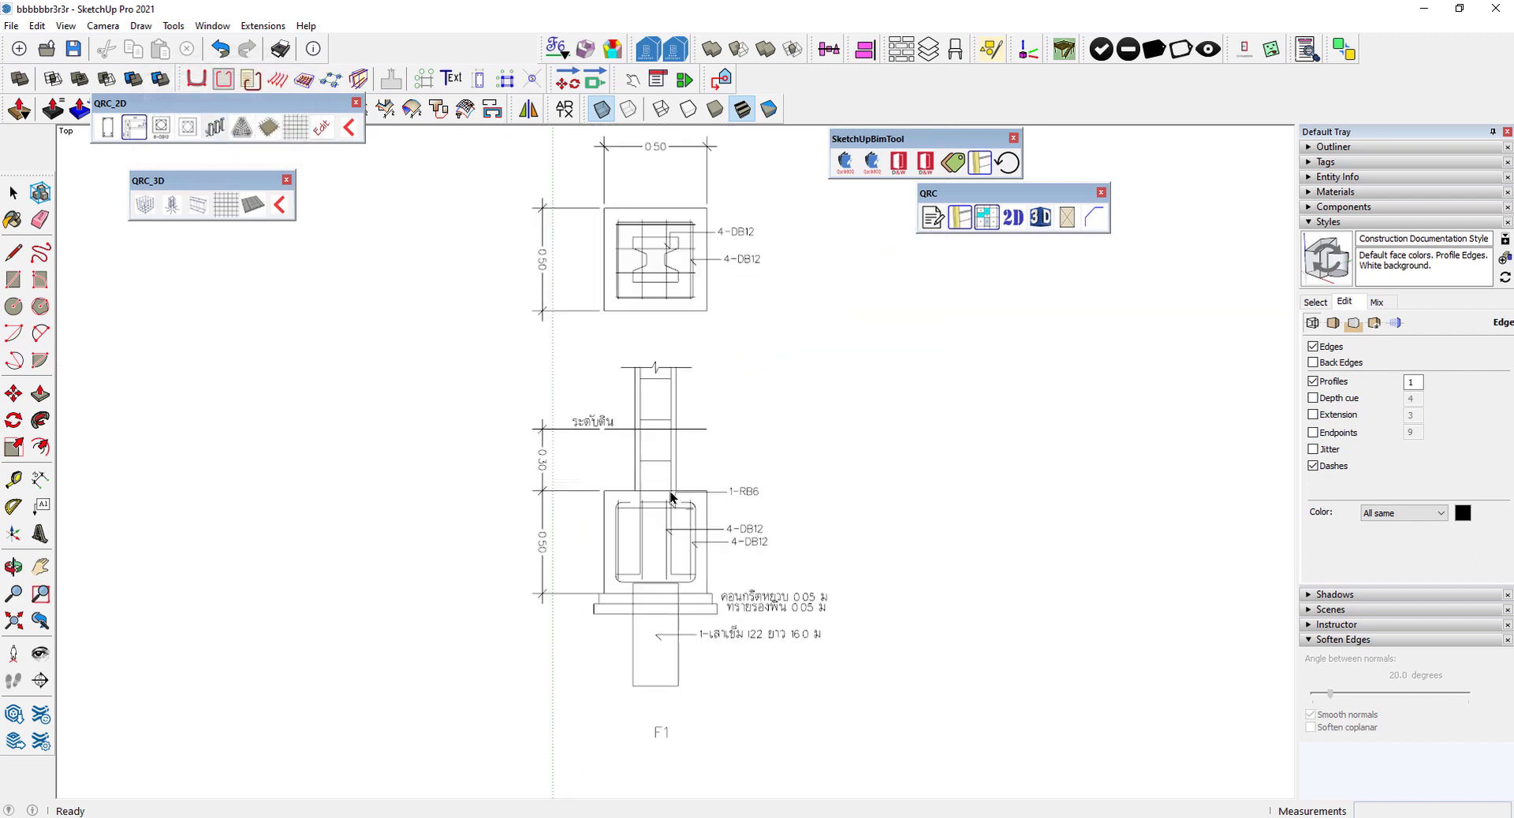
- Reinforce all S1_Con slabs with QRC_3D Slab and close the Ruby Console
click(227, 205)
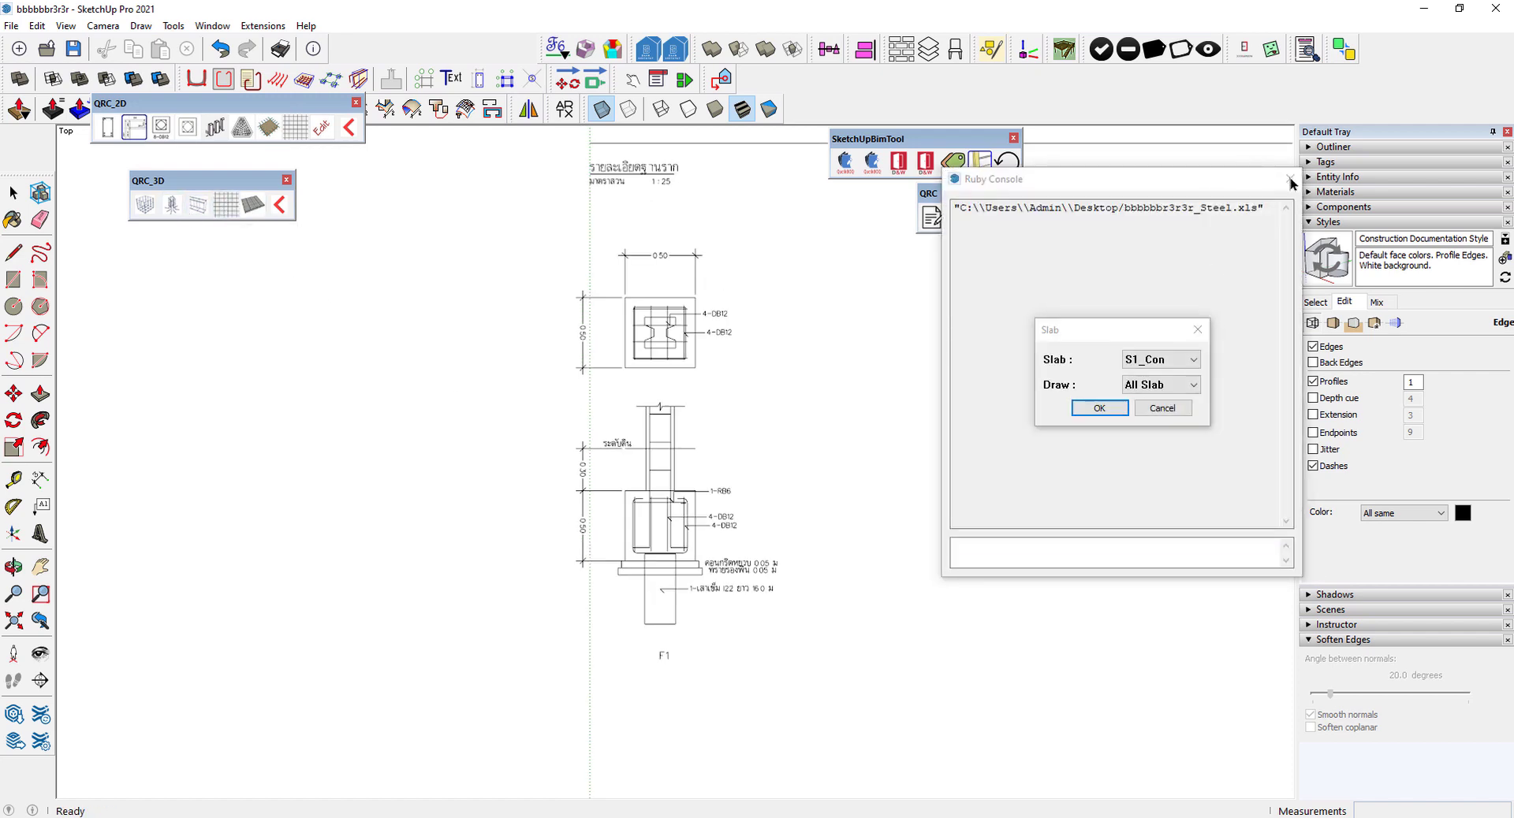
click(1166, 407)
click(1290, 179)
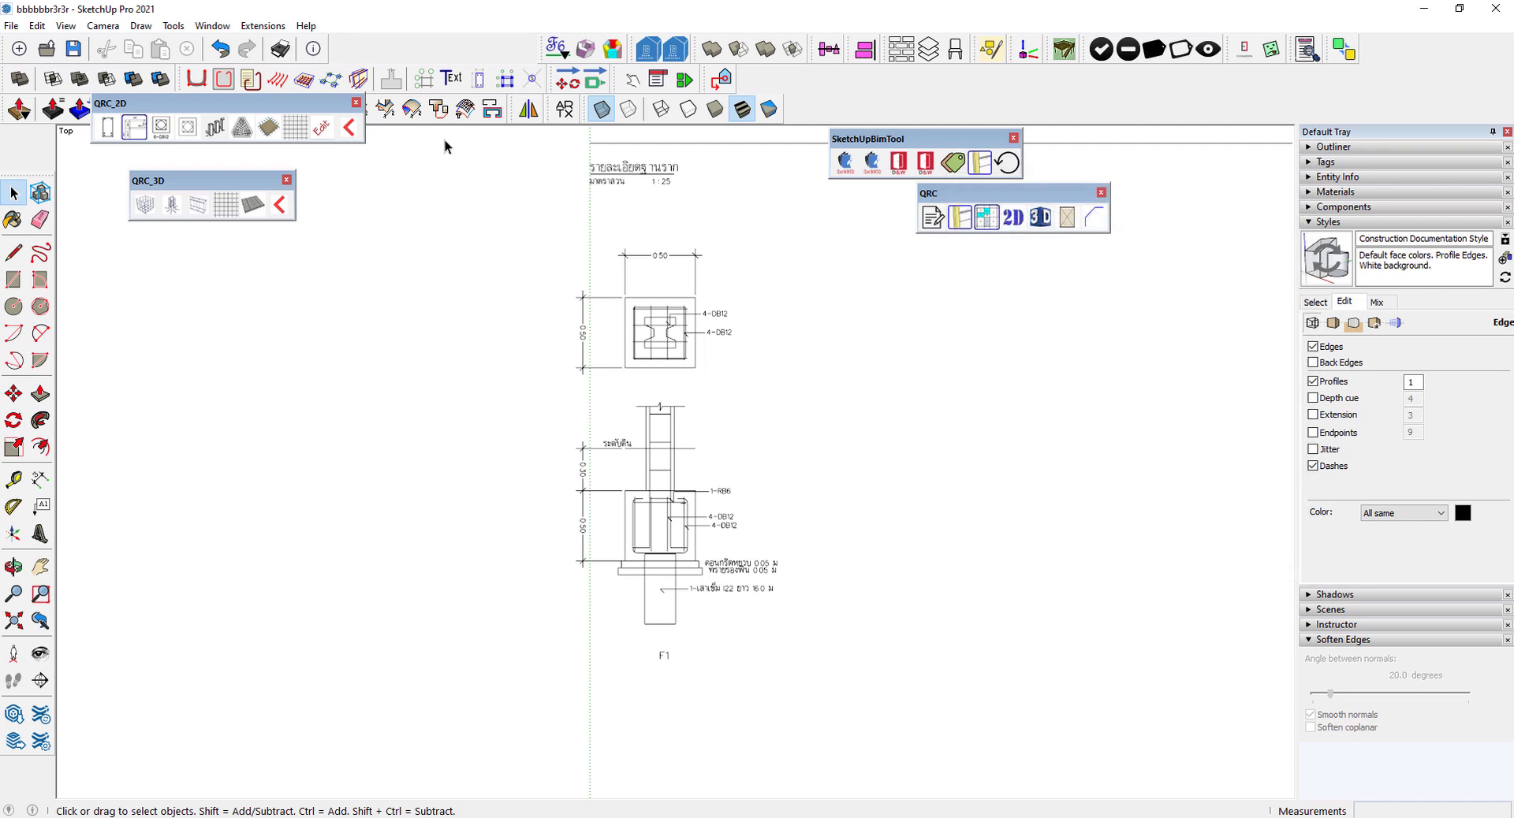
- Close the 3D rebar tools and draw the QRC 2D column section details
click(286, 180)
click(290, 135)
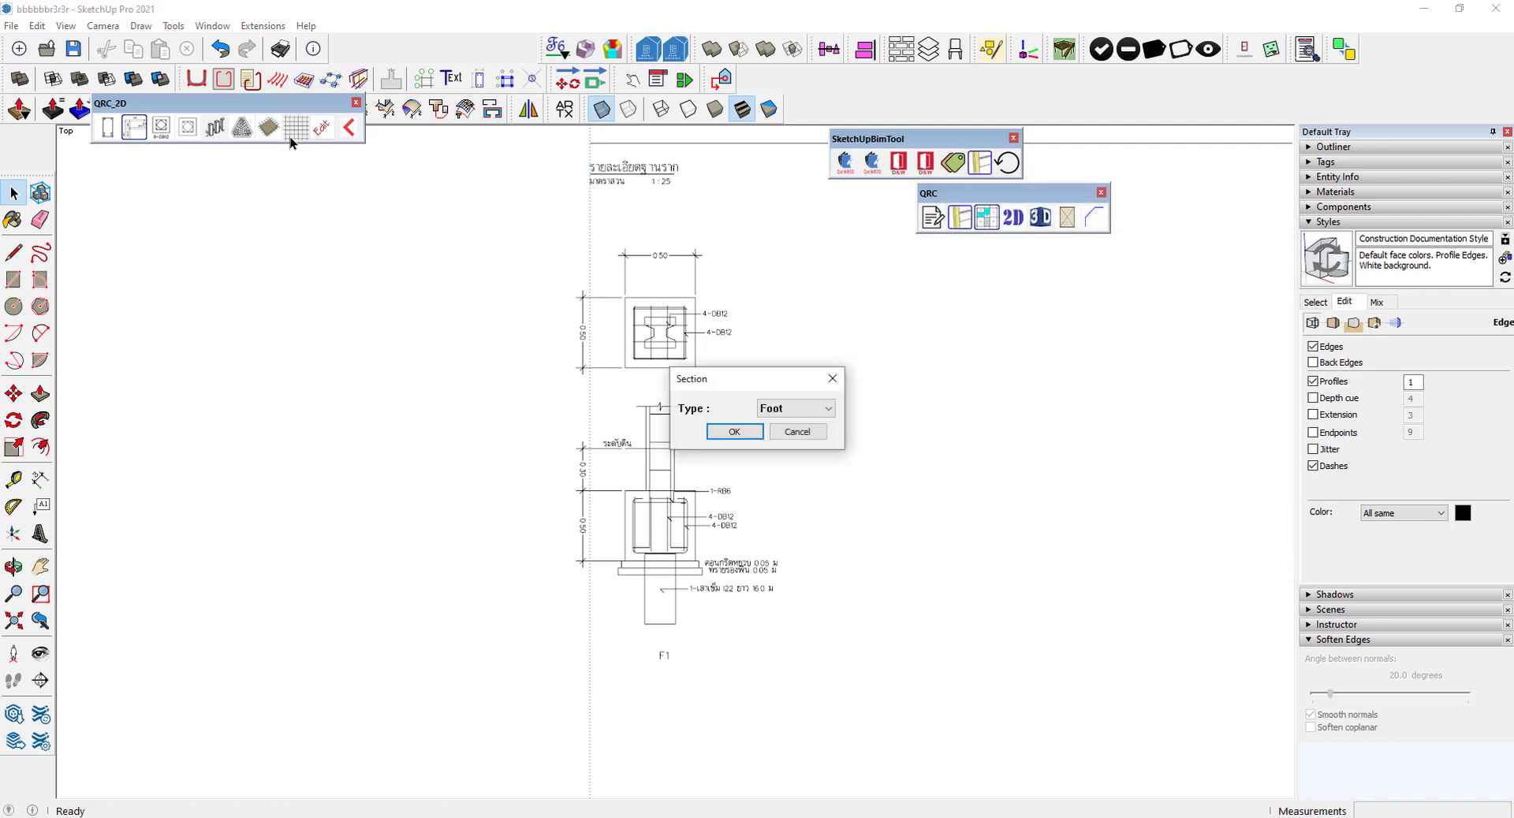
click(809, 406)
click(797, 438)
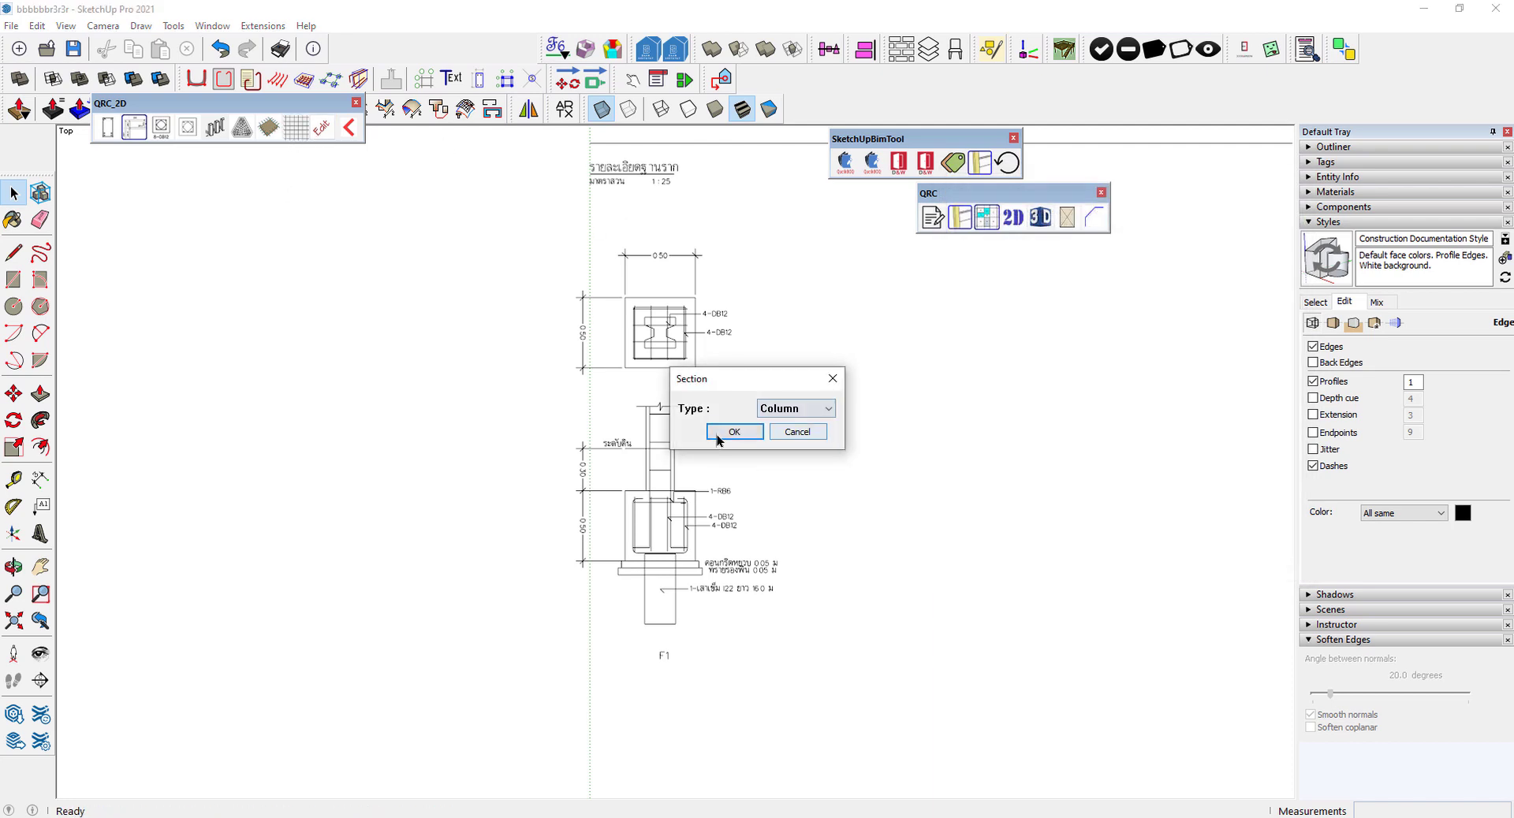
click(716, 434)
- Move the long title line and its FL1 label higher up
scroll(676, 442, down, 3)
scroll(564, 376, down, 2)
drag(565, 378, 968, 433)
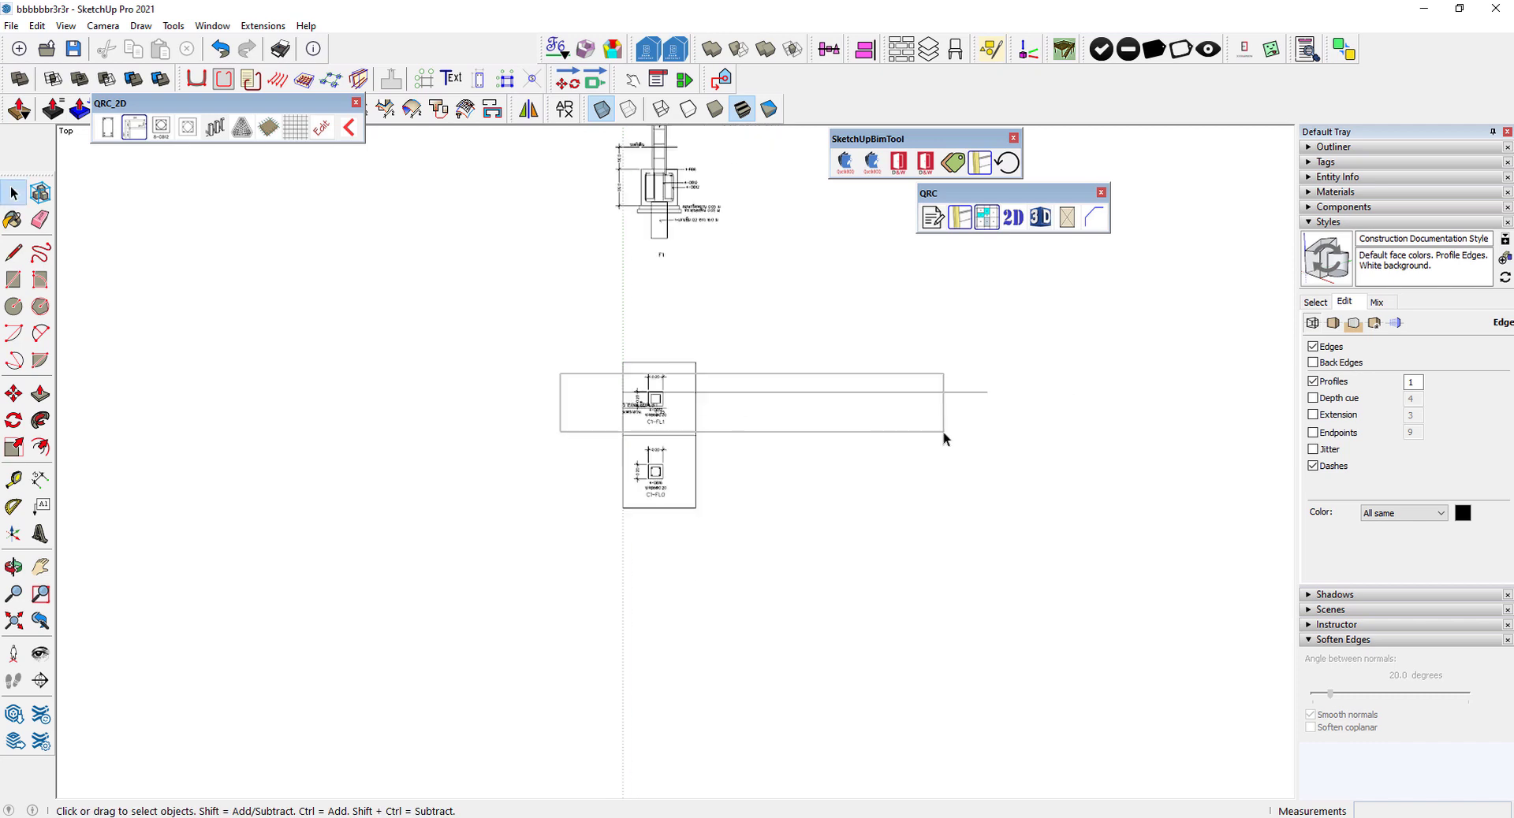
key(m)
click(779, 416)
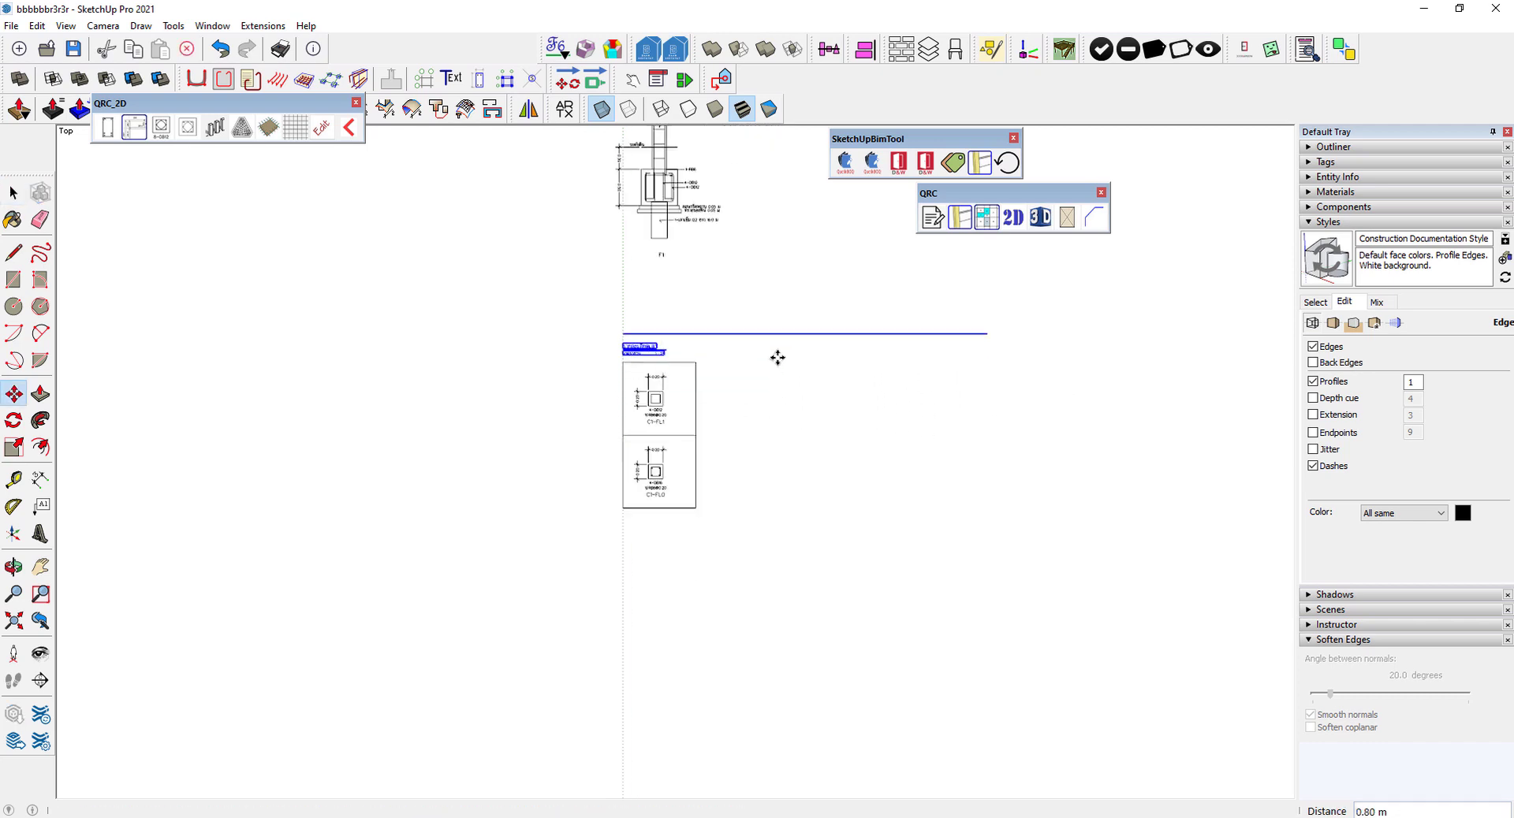
click(777, 355)
key(space)
scroll(759, 410, up, 2)
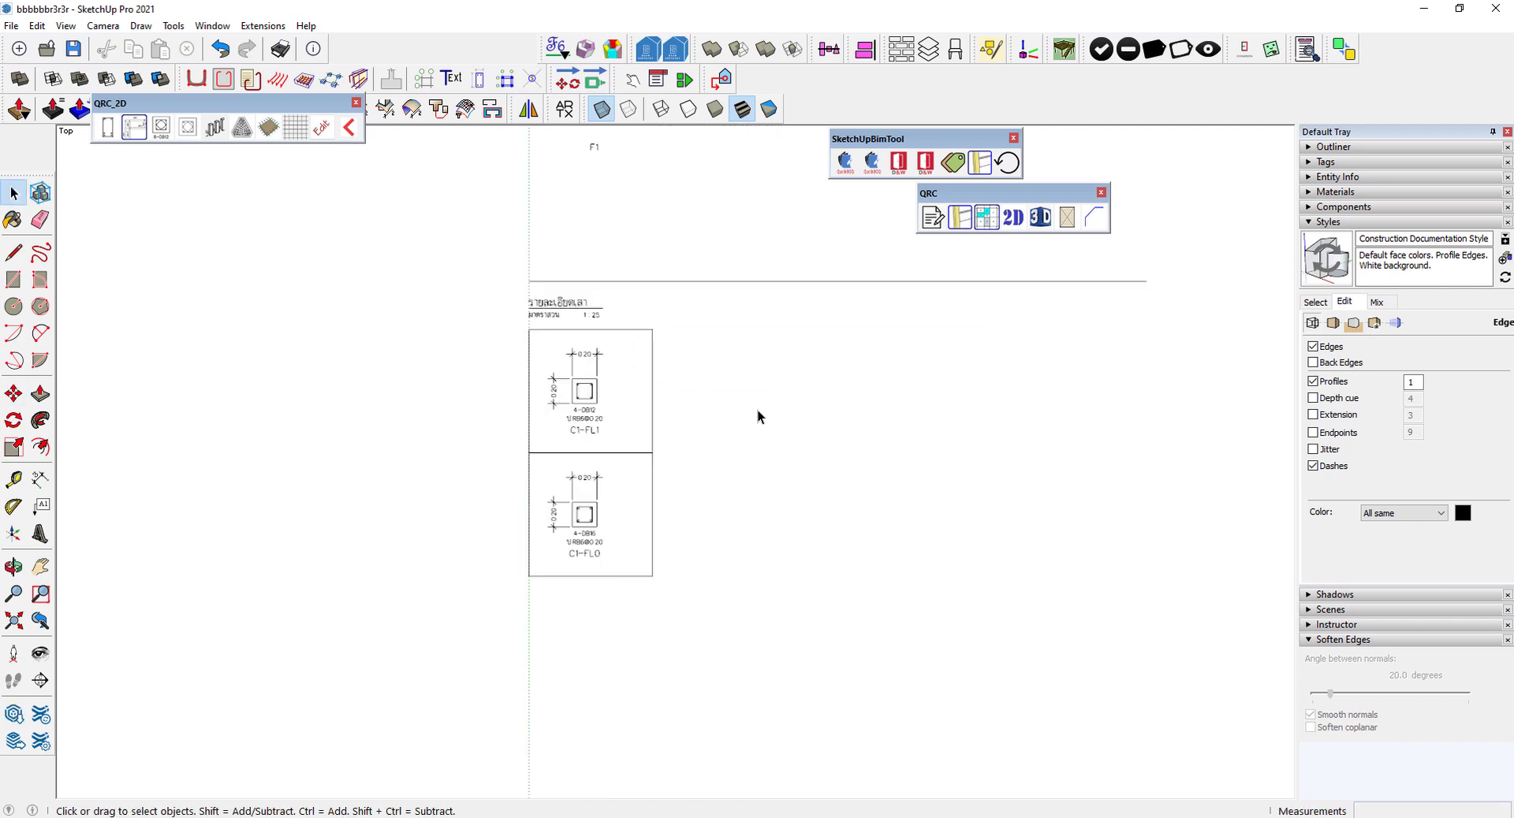
- Draw the B1 and B2 beam section details
click(286, 130)
click(802, 454)
click(718, 432)
scroll(770, 442, down, 1)
scroll(775, 443, down, 4)
scroll(776, 443, down, 1)
- Draw the slab section strips, dismissing the No Component Name warning
click(289, 133)
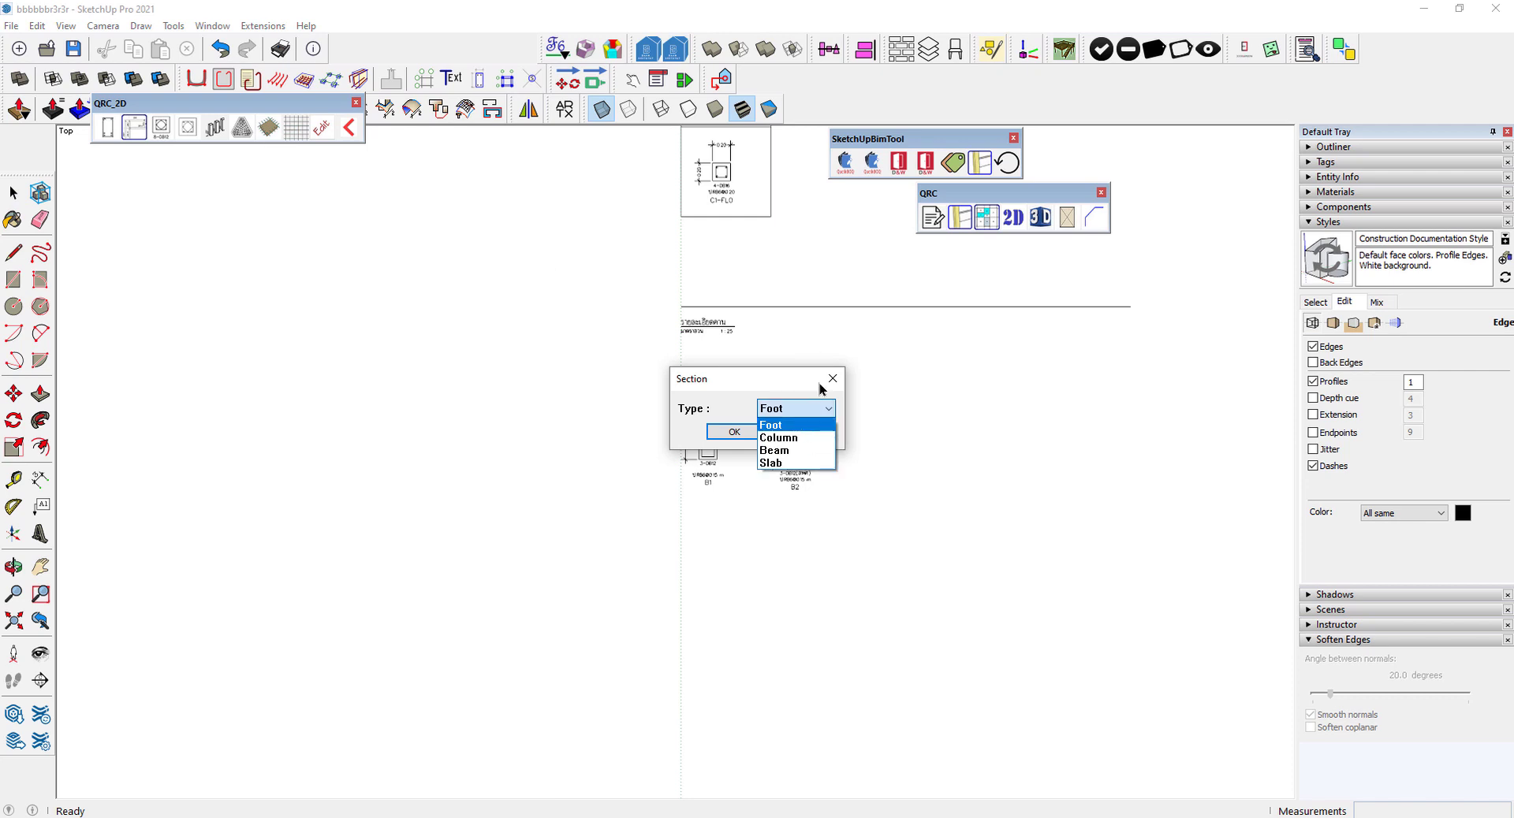
click(864, 396)
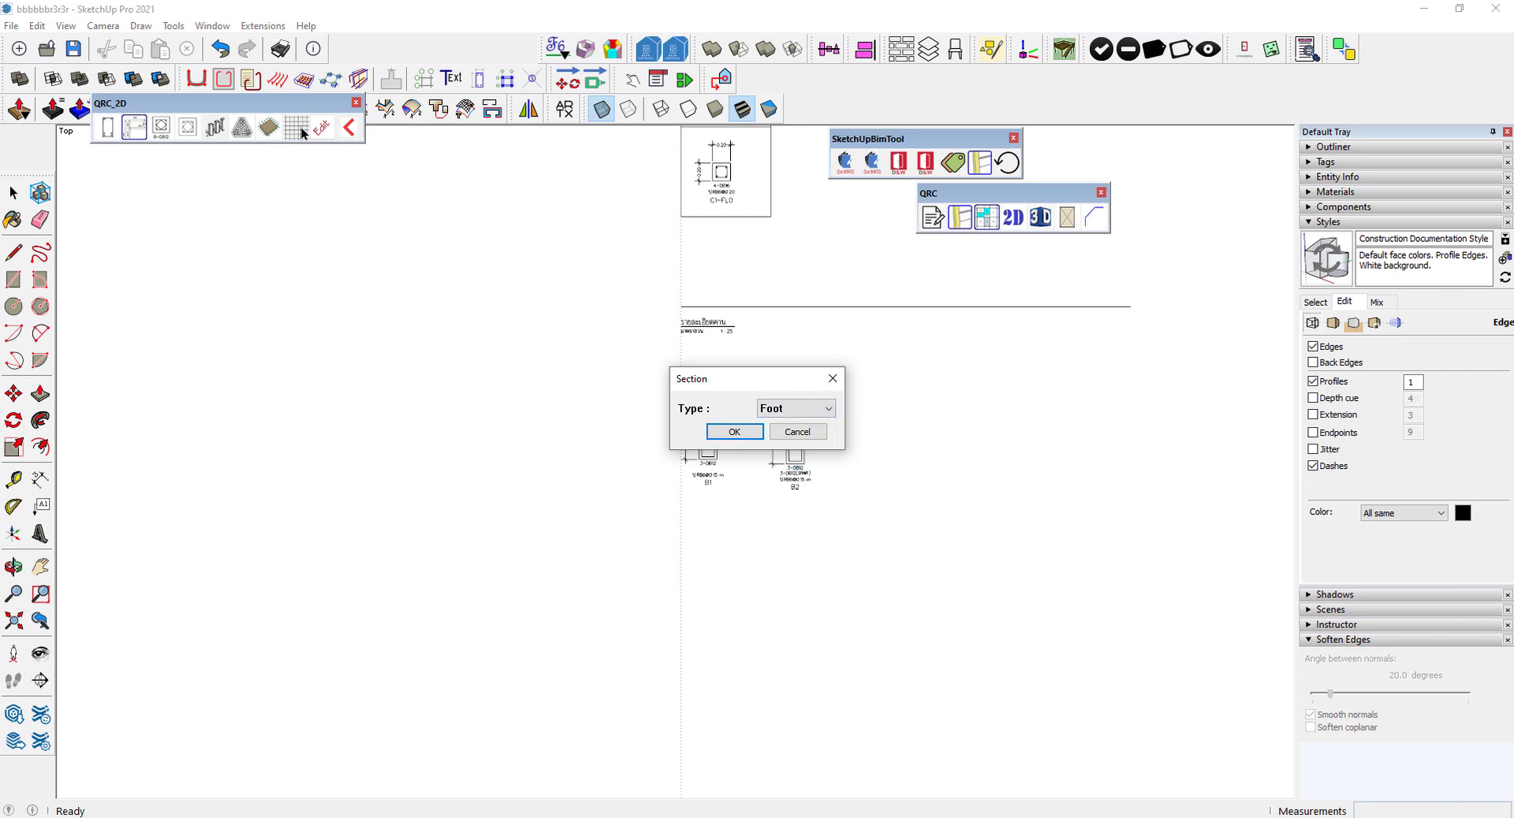
click(793, 432)
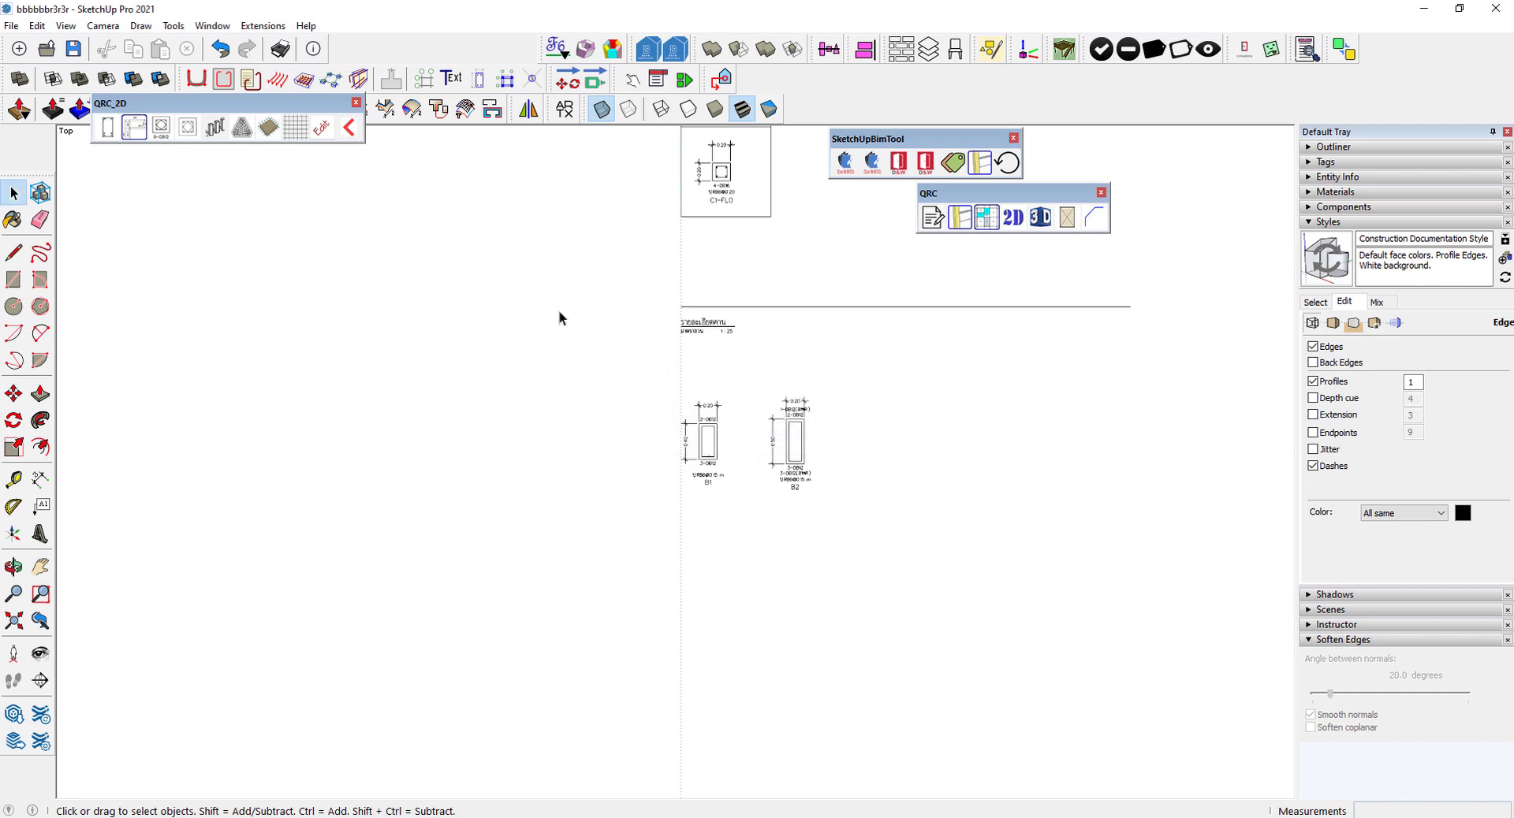
click(294, 135)
click(784, 408)
click(793, 463)
click(741, 432)
click(813, 451)
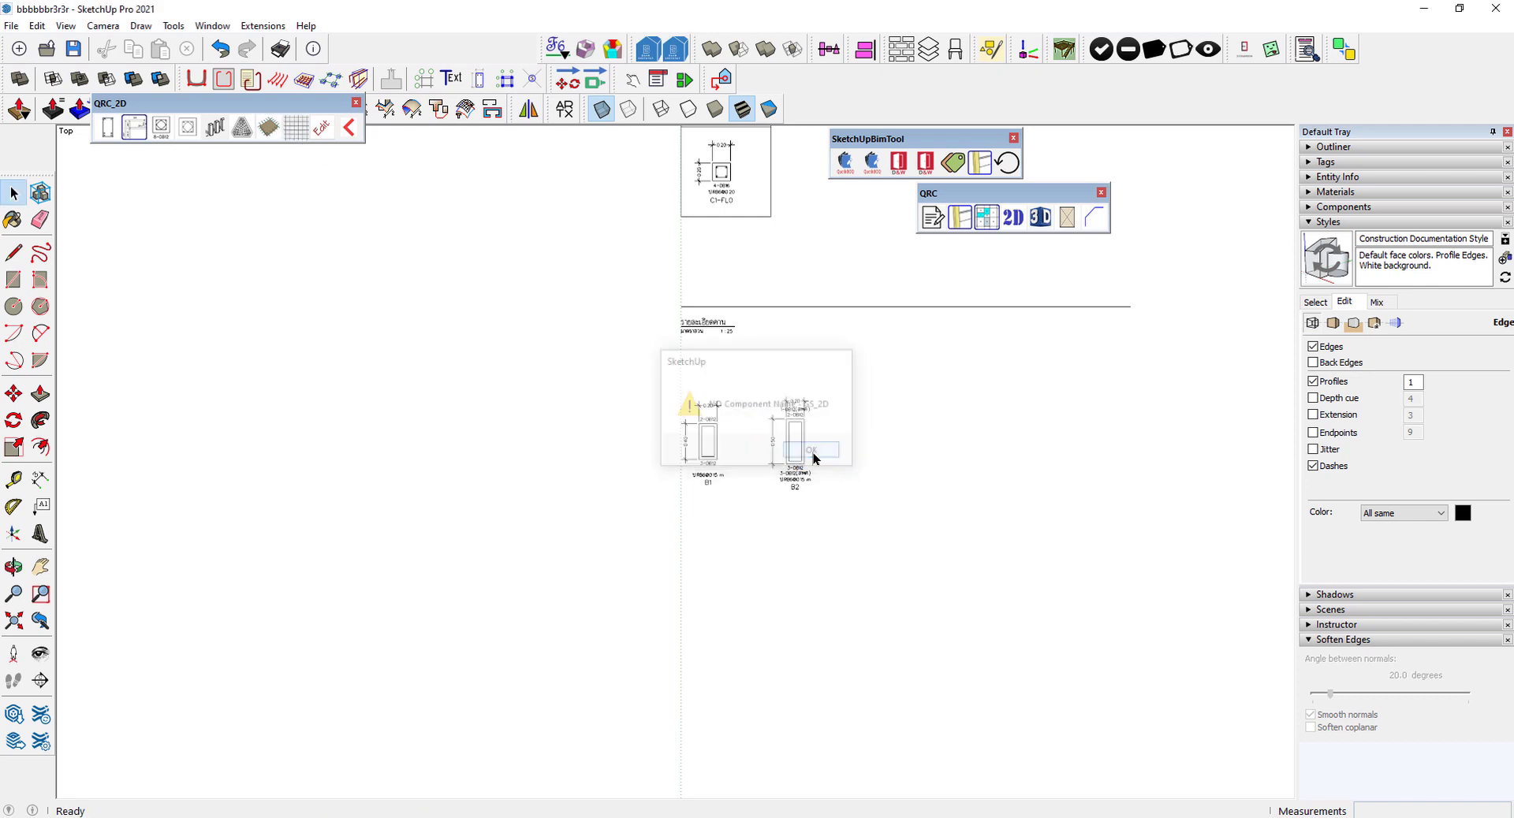
- Orbit to an oblique view of the model and bring up the Camera options
scroll(787, 436, down, 5)
scroll(787, 446, up, 5)
scroll(821, 570, down, 5)
mouse_move(822, 570)
middle_down()
mouse_move(617, 576)
mouse_move(507, 300)
middle_up()
click(103, 25)
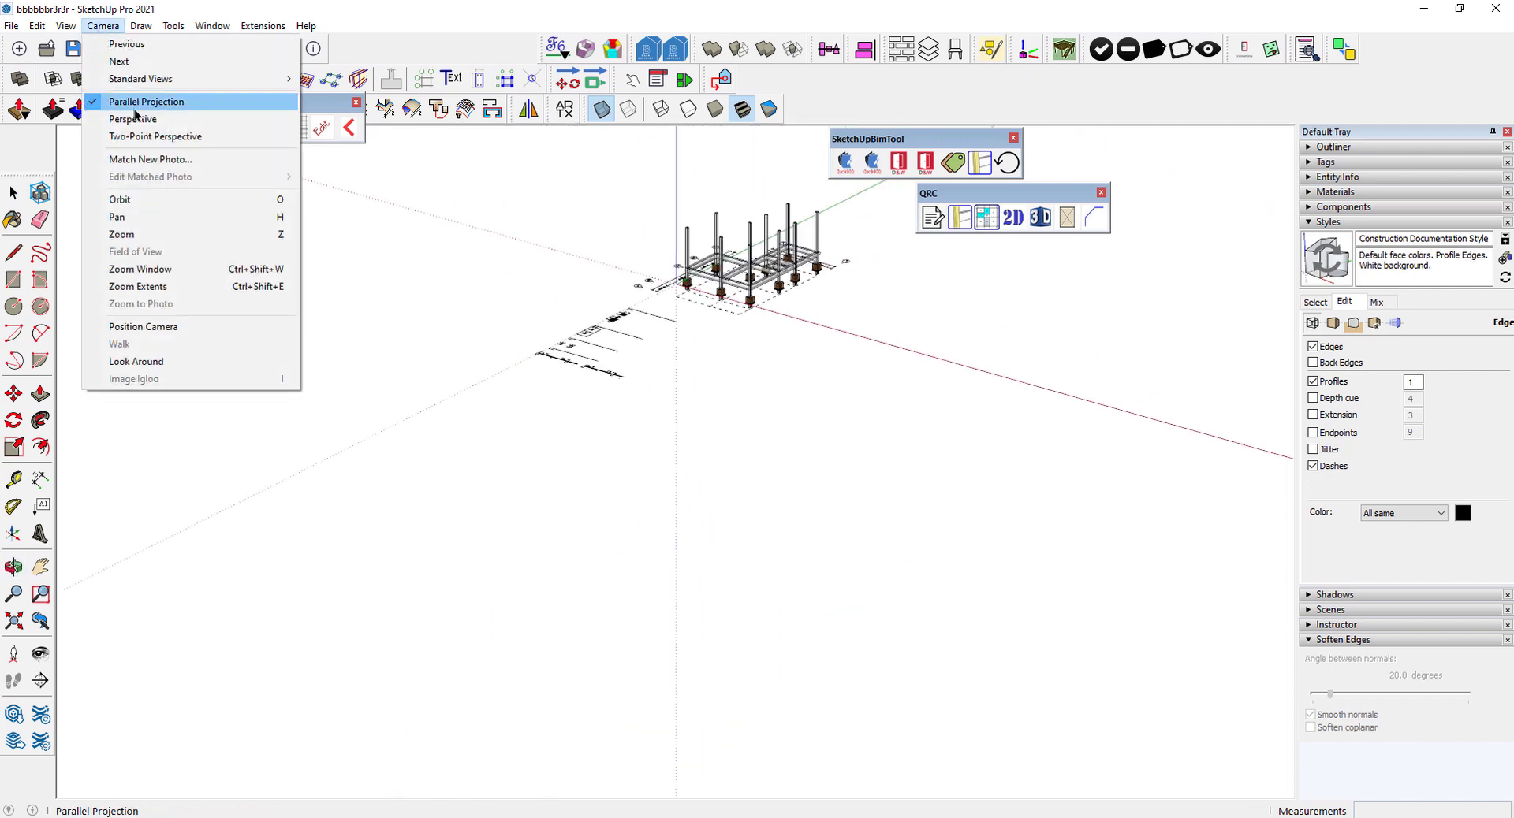
- Switch to parallel projection and turn X-ray off so the frame is opaque
click(130, 97)
click(674, 50)
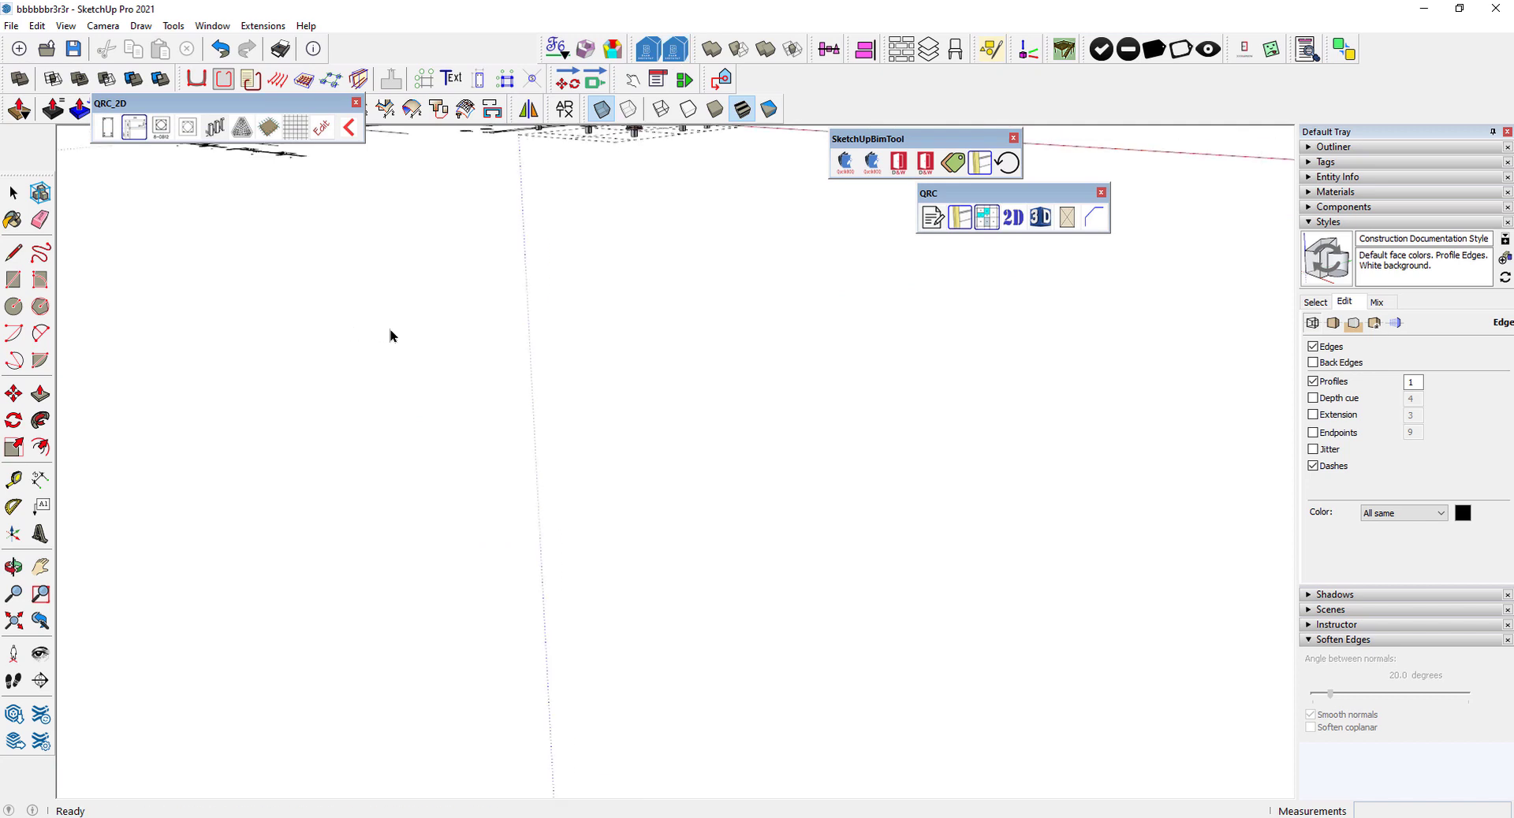
scroll(514, 305, up, 3)
scroll(526, 183, up, 3)
scroll(526, 183, up, 2)
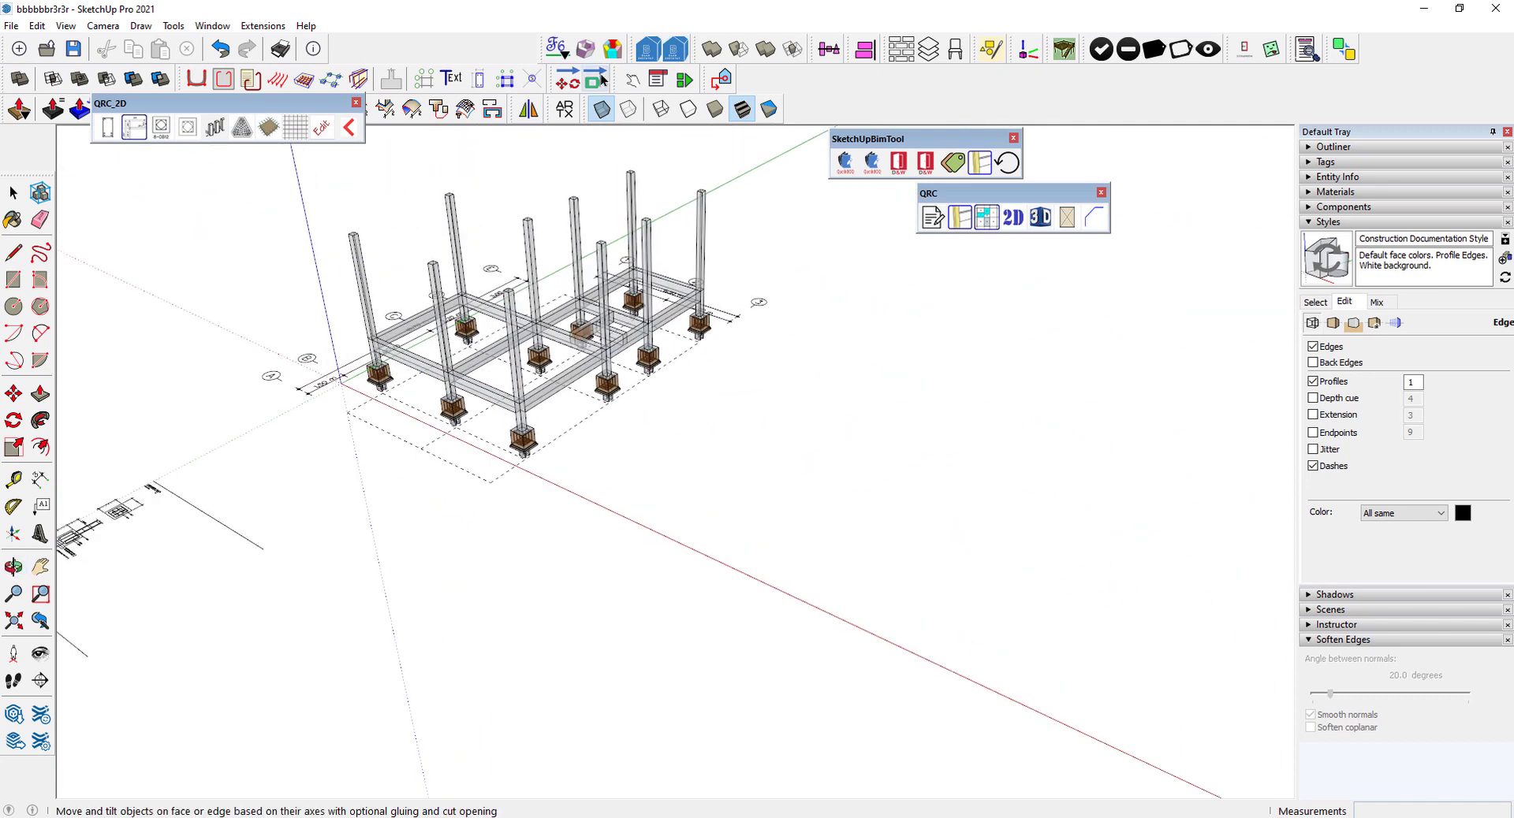
drag(189, 102, 181, 167)
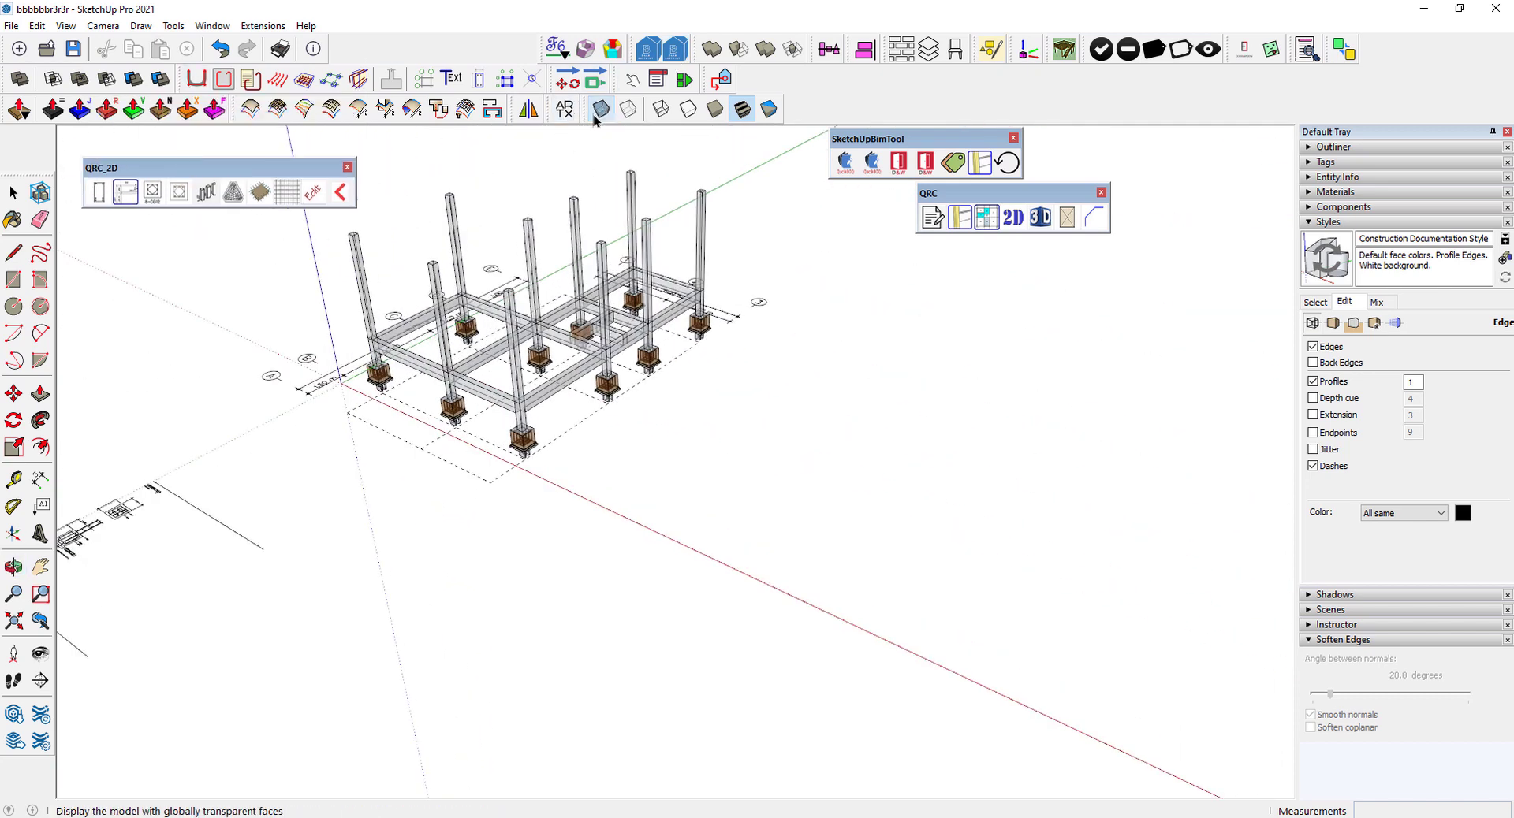
click(598, 112)
scroll(480, 223, up, 2)
scroll(510, 223, up, 2)
scroll(510, 223, up, 1)
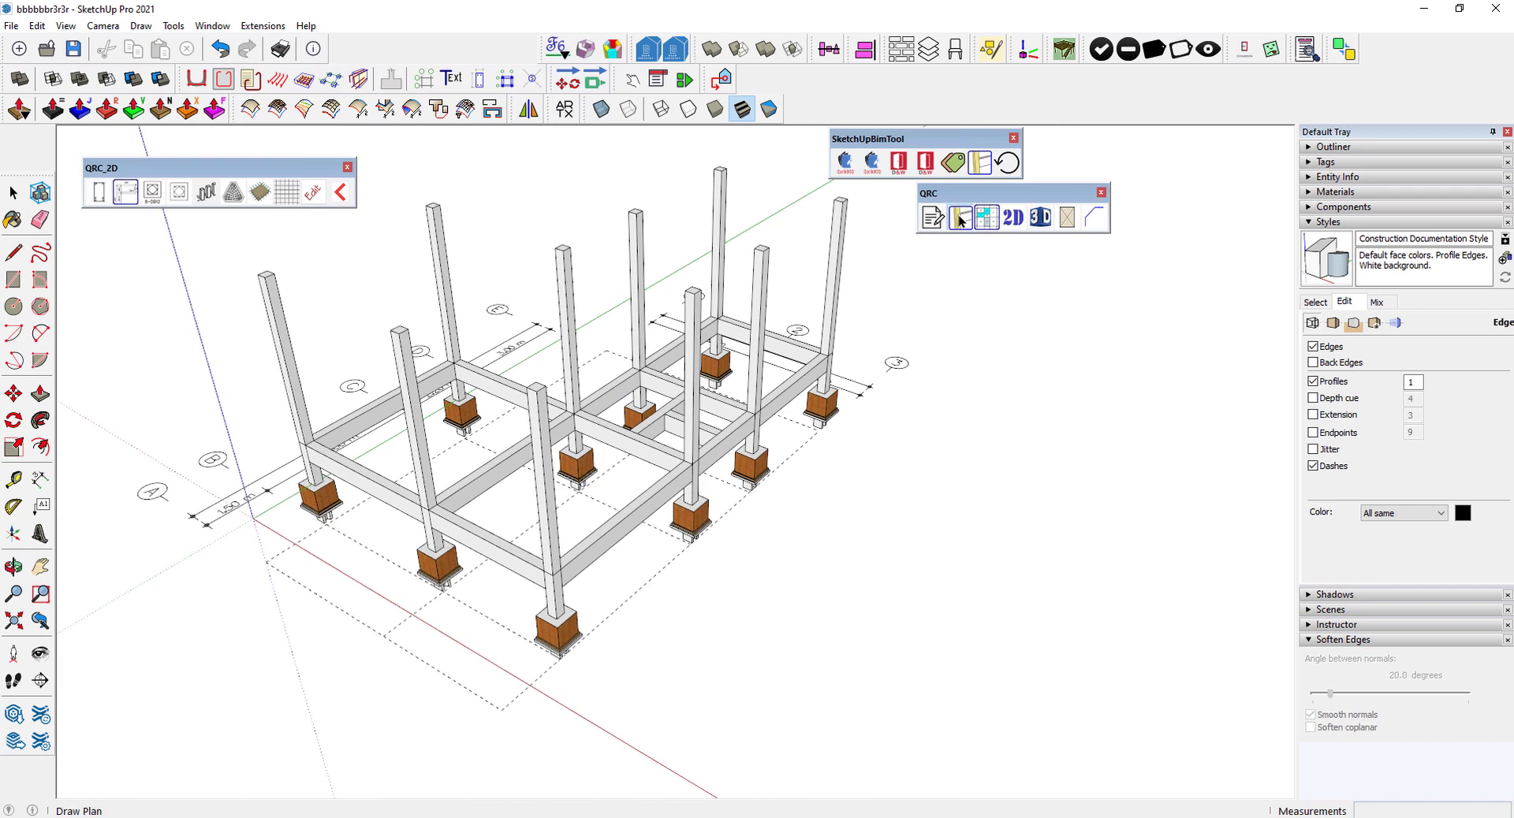
- Generate 0.10-thick slabs over all bays using the QRC Draw Plan SlabAll type
click(960, 220)
click(812, 408)
click(796, 501)
click(734, 432)
click(733, 432)
scroll(741, 433, up, 2)
scroll(726, 433, up, 2)
scroll(849, 418, up, 2)
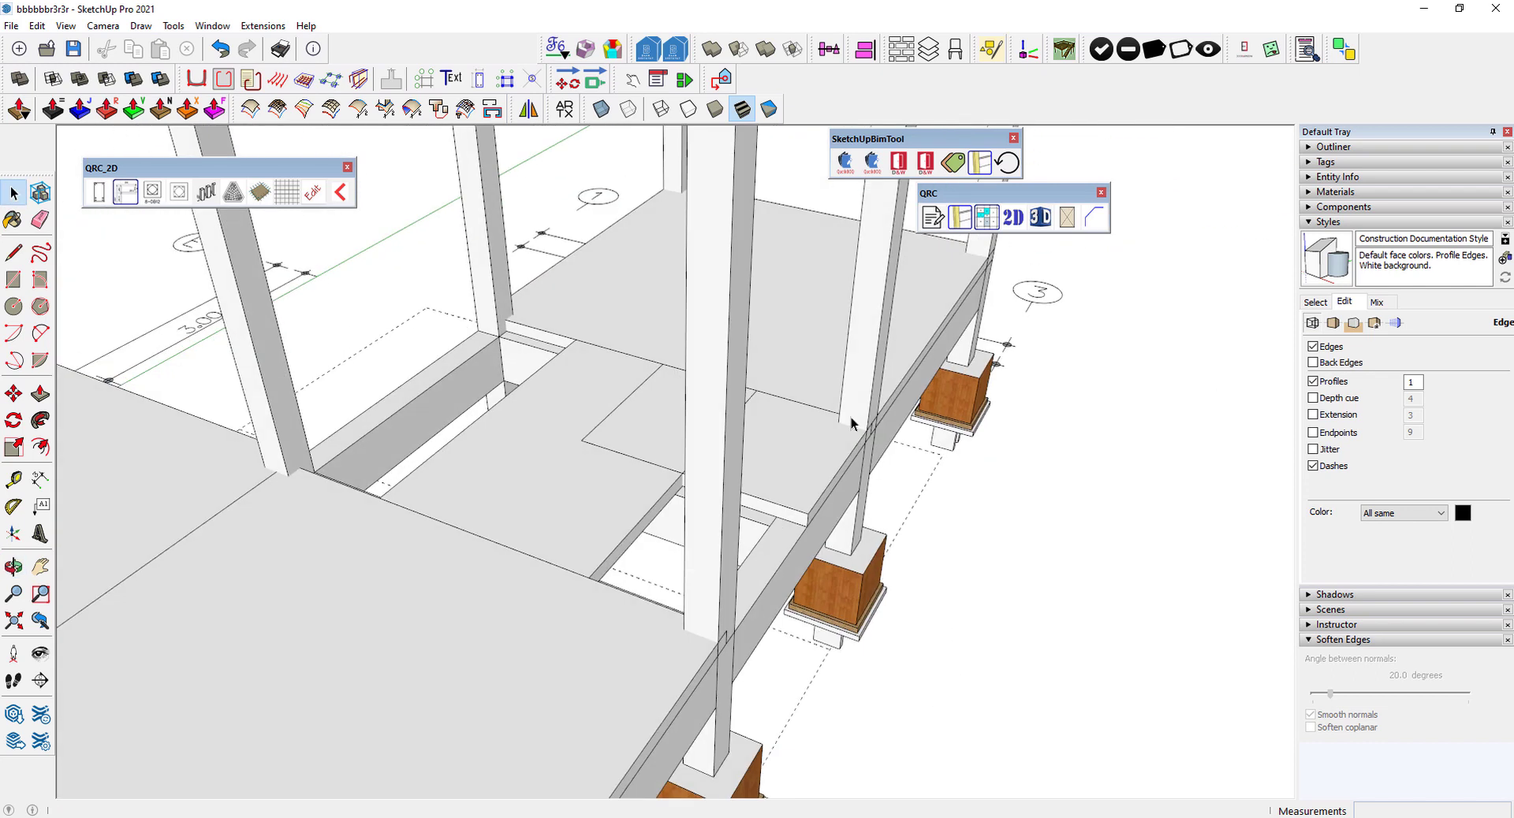
scroll(849, 418, up, 2)
- Move the selected slab 0.75 m along the red axis
scroll(757, 486, up, 1)
click(676, 531)
scroll(372, 608, up, 1)
scroll(434, 596, up, 2)
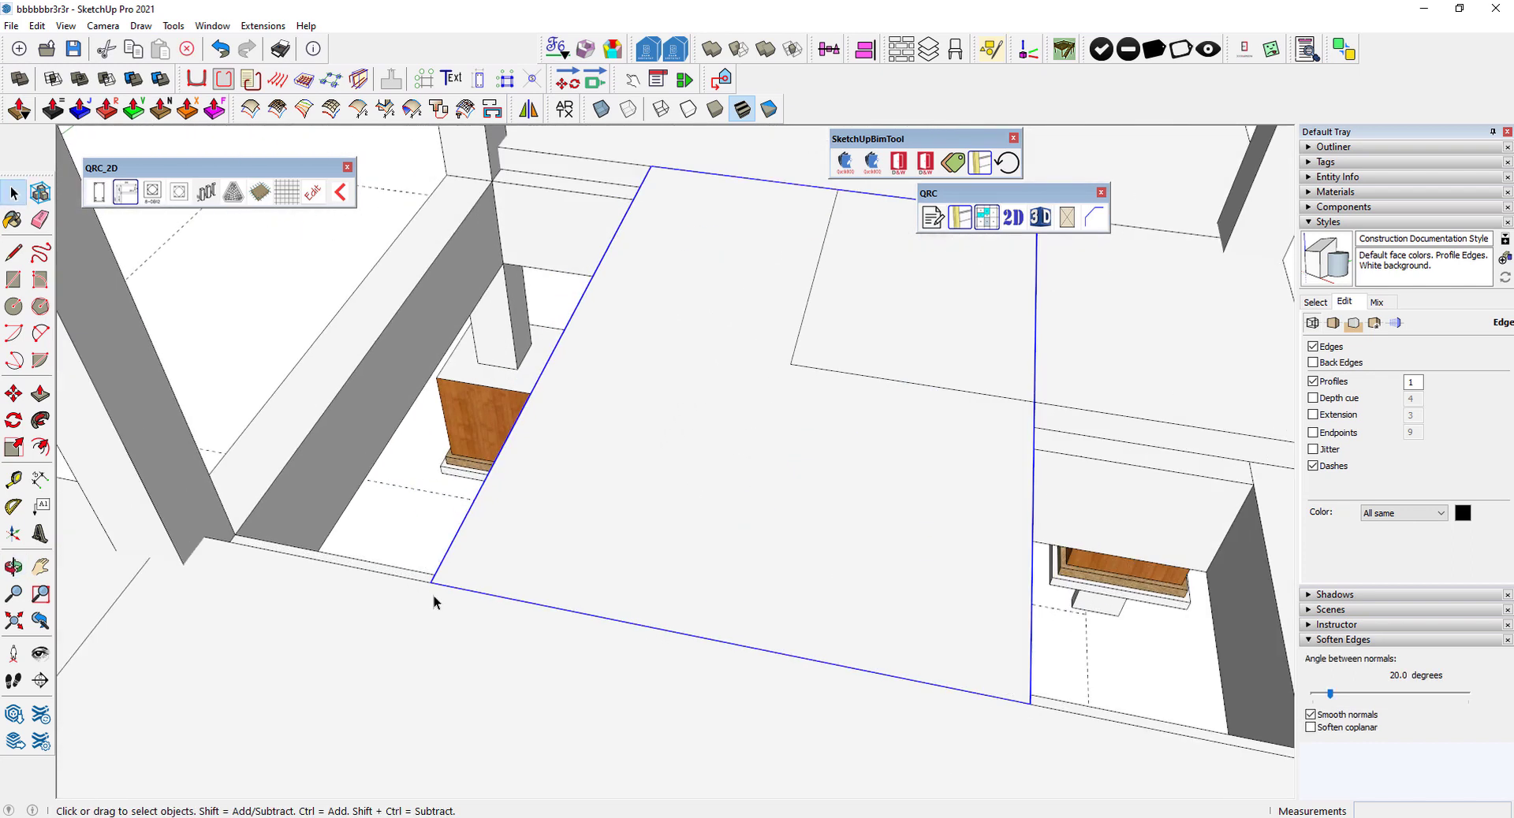
scroll(872, 457, up, 3)
scroll(872, 456, up, 1)
scroll(875, 453, up, 1)
key(m)
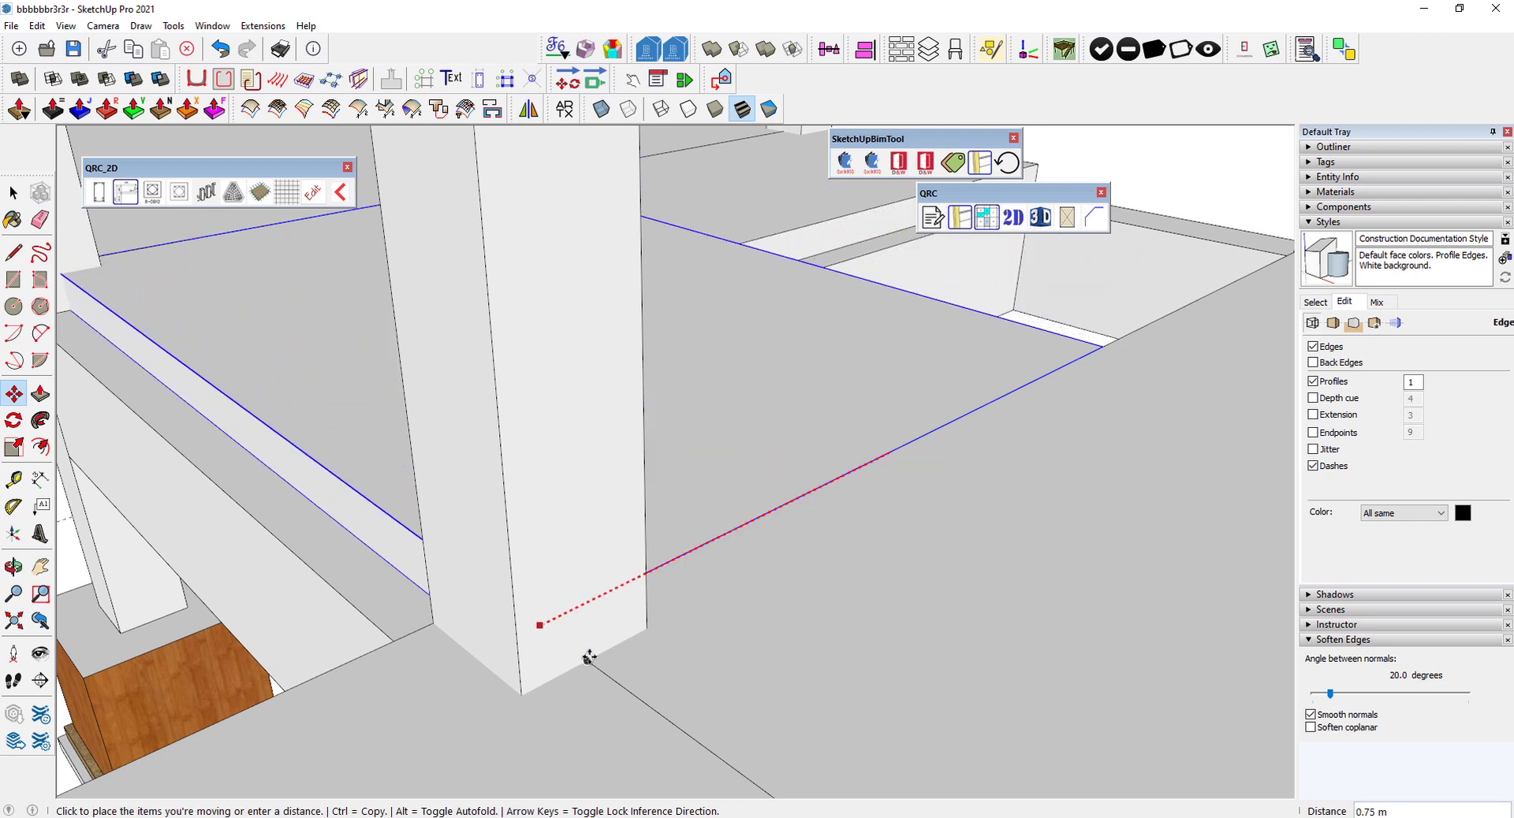
click(550, 633)
scroll(549, 633, down, 2)
scroll(355, 504, up, 1)
scroll(319, 455, up, 1)
- Stretch the slab along the red axis so it meets the beam edge
key(s)
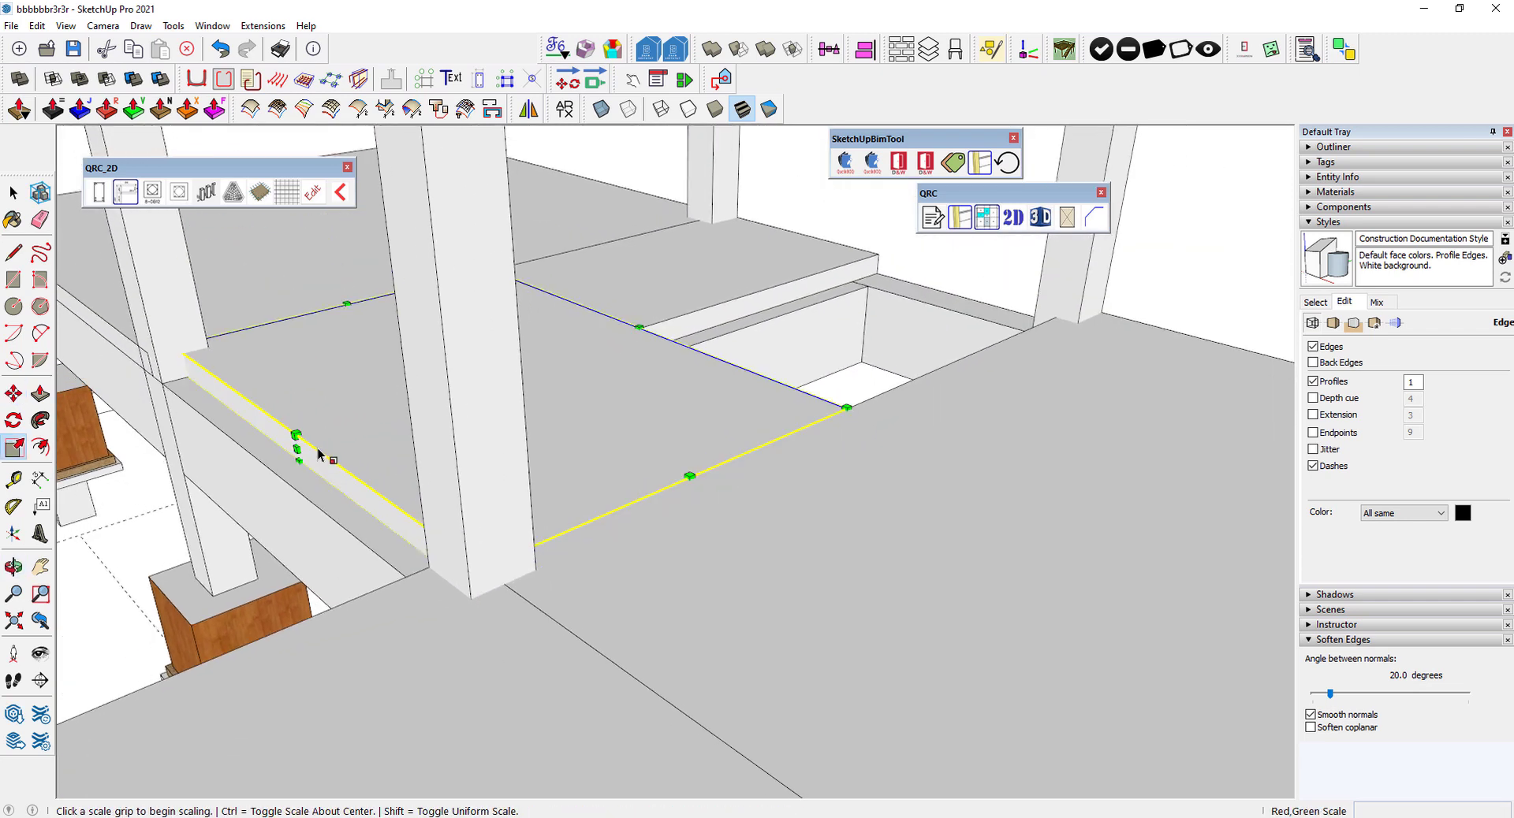
click(300, 447)
key(space)
scroll(456, 464, down, 2)
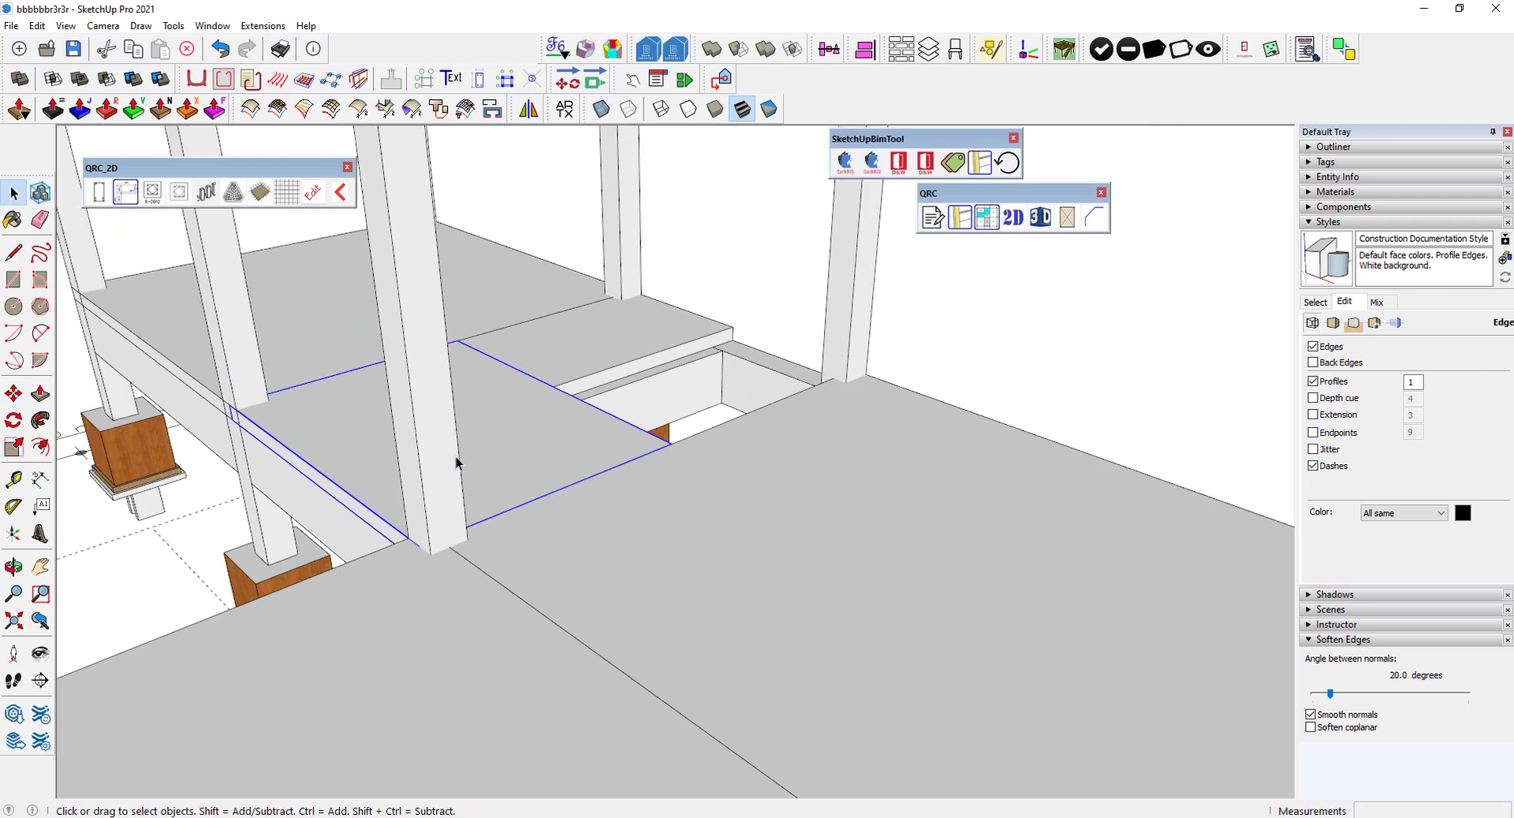
scroll(643, 334, up, 3)
scroll(460, 363, down, 2)
scroll(466, 357, up, 3)
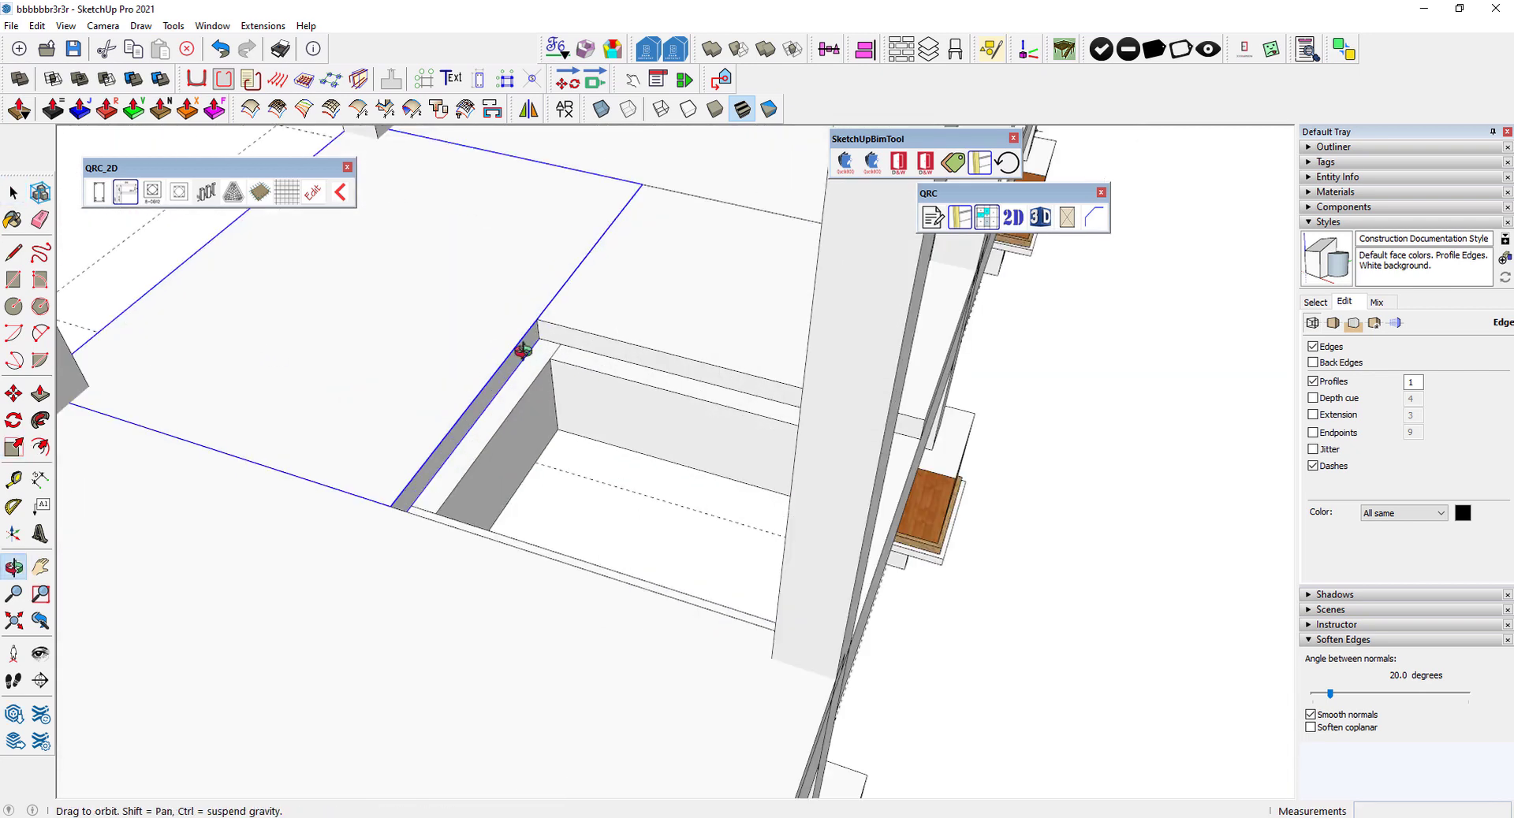
middle_drag(466, 357, 528, 356)
scroll(527, 339, up, 1)
key(s)
click(540, 323)
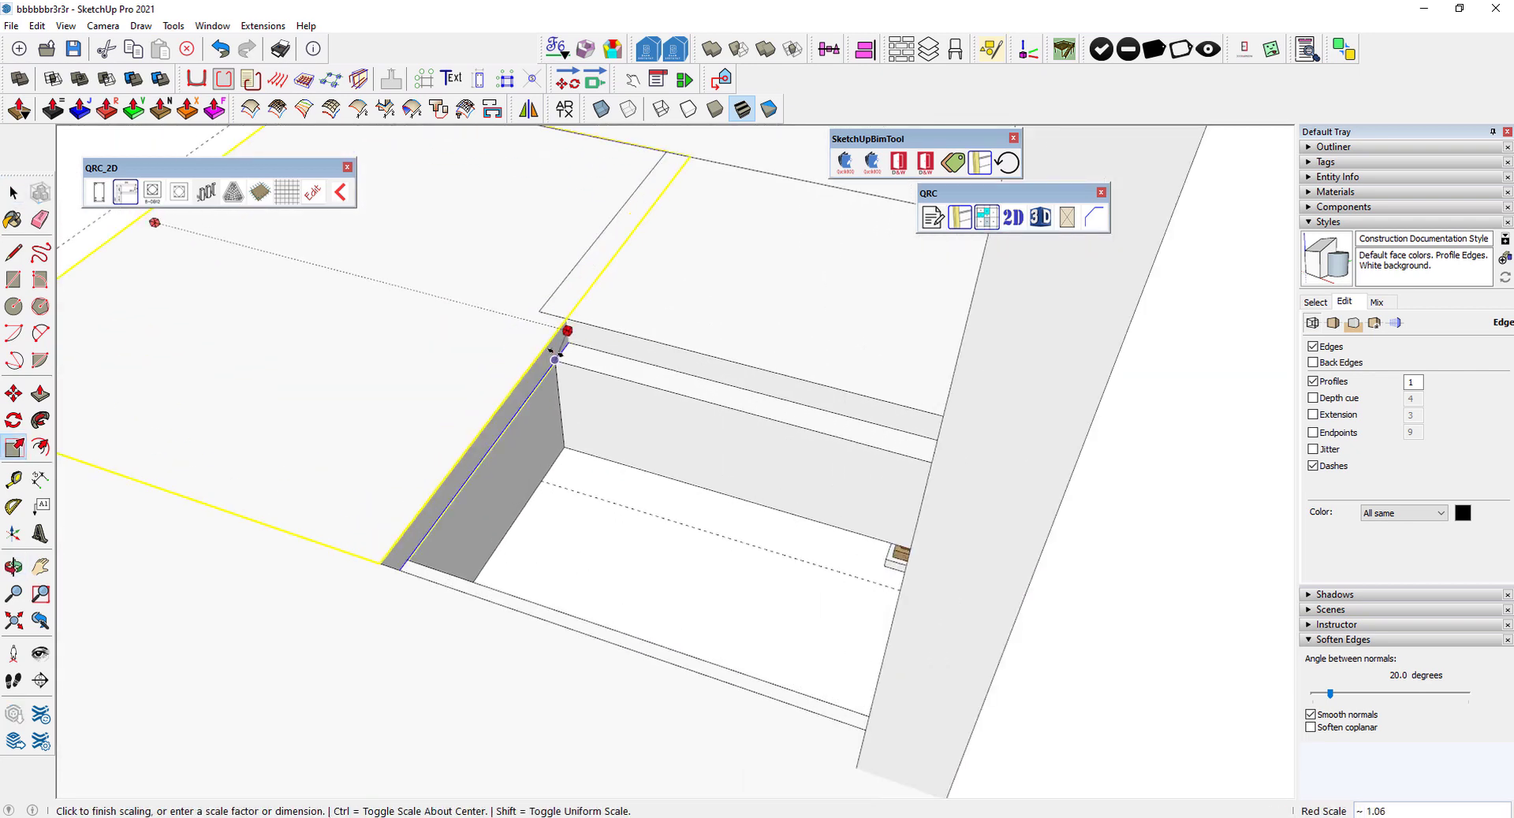
click(554, 359)
scroll(557, 362, up, 1)
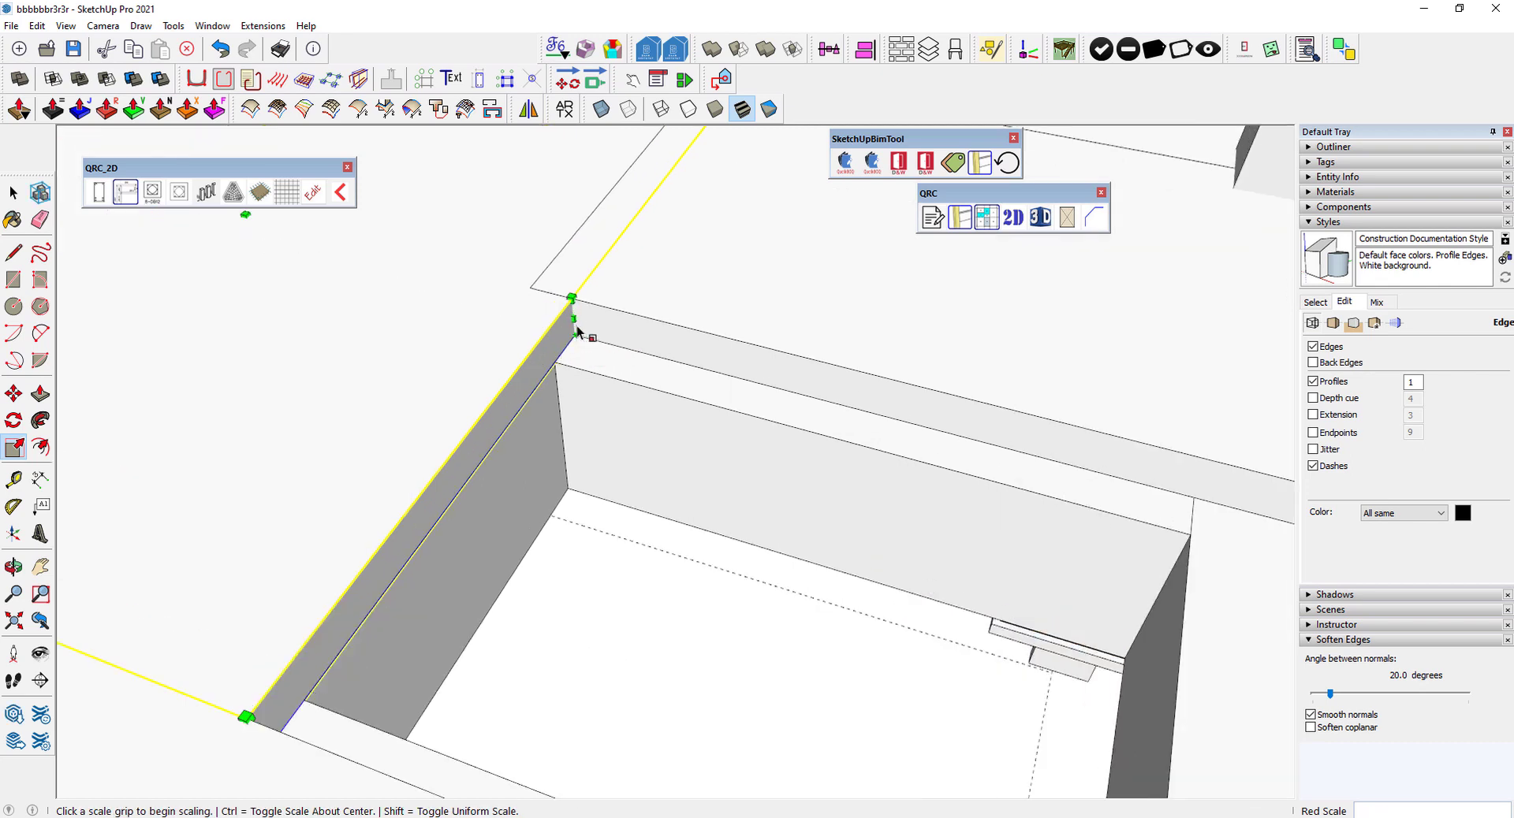
click(578, 322)
click(558, 362)
key(space)
- Shrink the next slab along the red axis to fit between the beams
mouse_move(558, 361)
middle_down()
mouse_move(626, 317)
mouse_move(741, 281)
mouse_move(714, 287)
middle_up()
key(s)
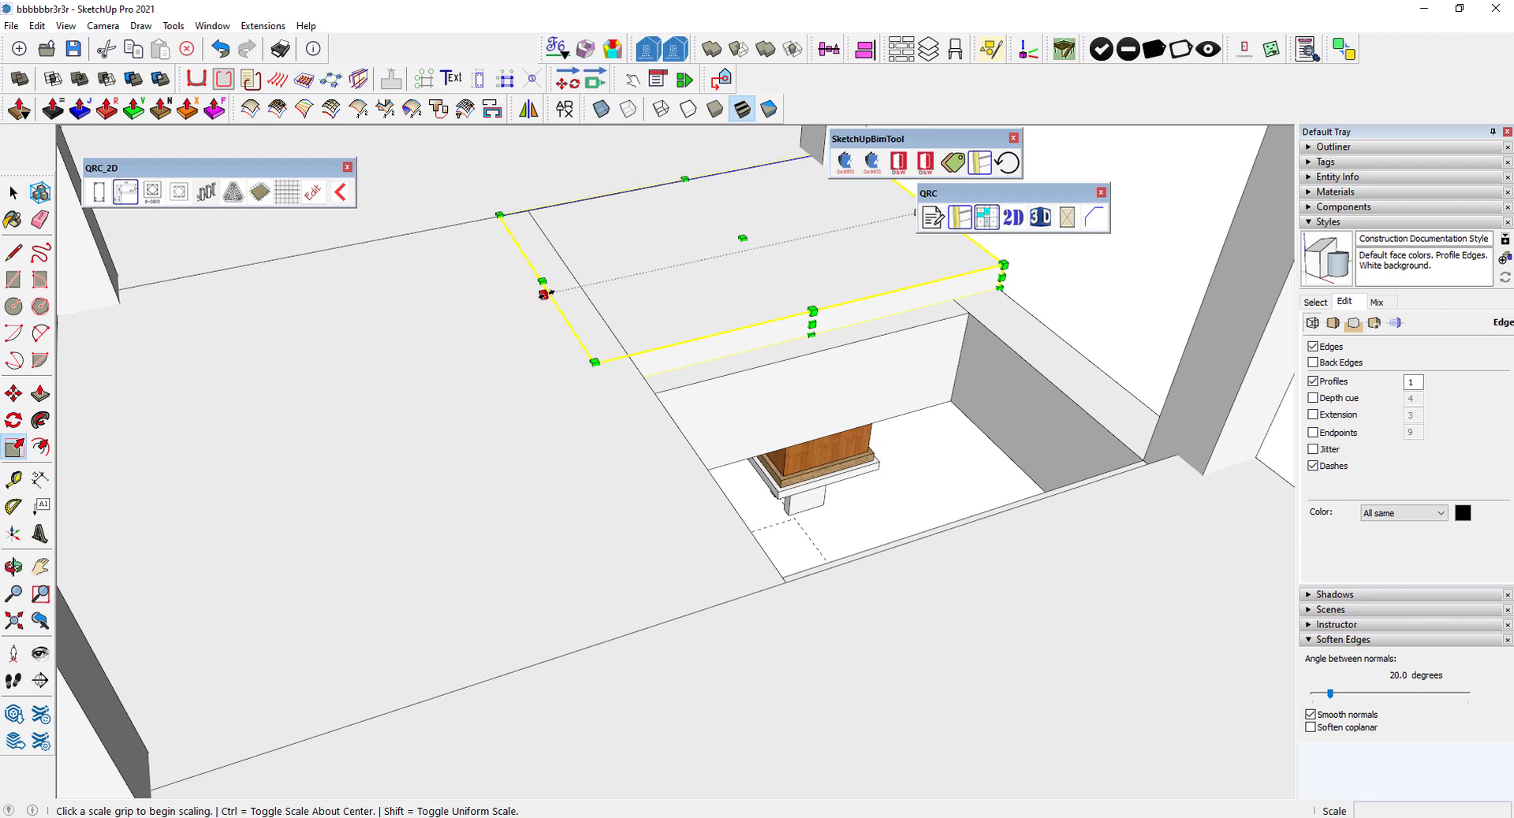
click(549, 289)
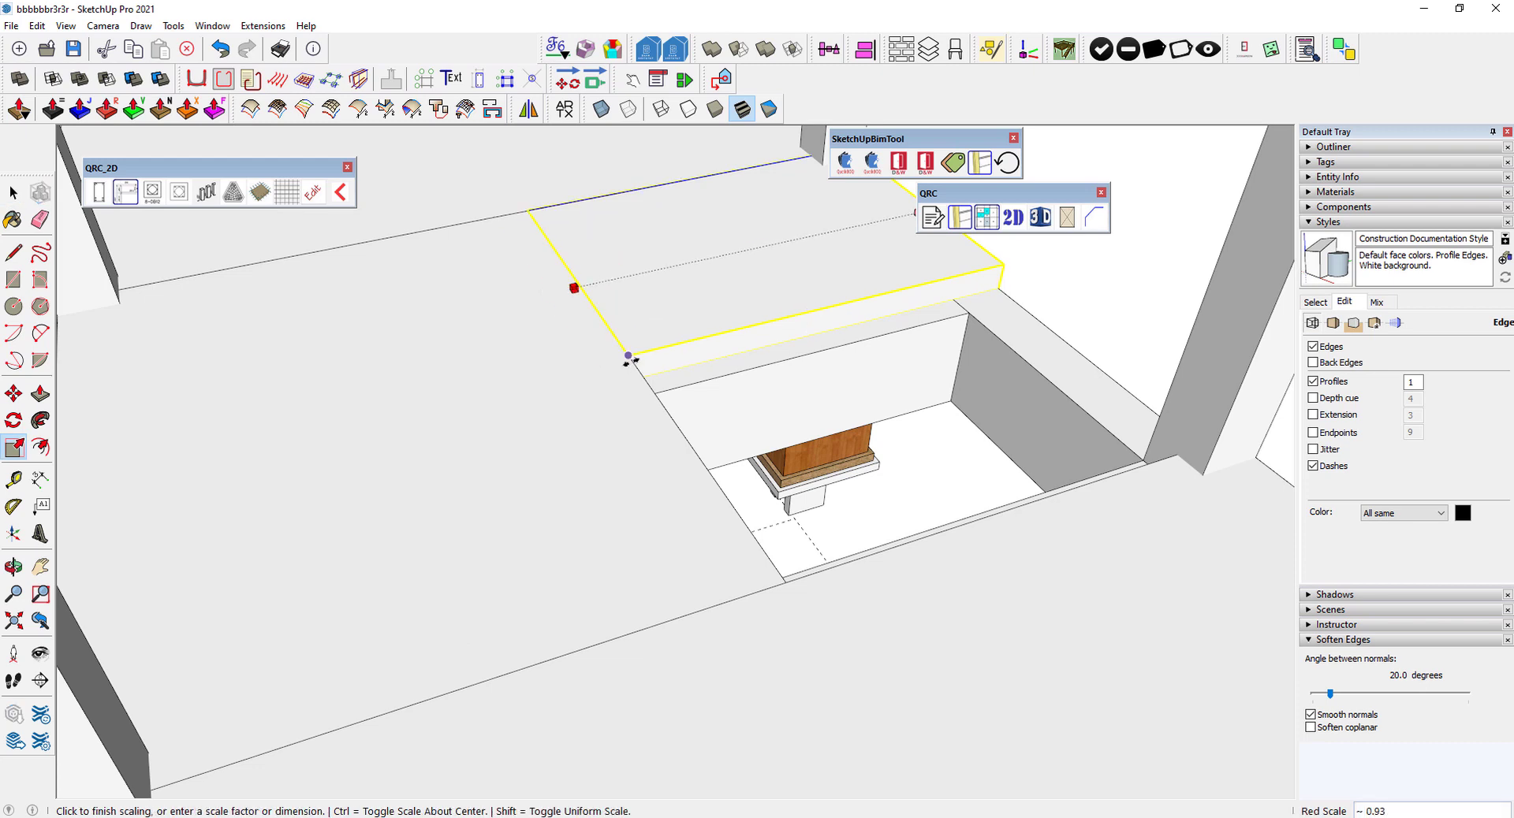
middle_drag(628, 355, 610, 232)
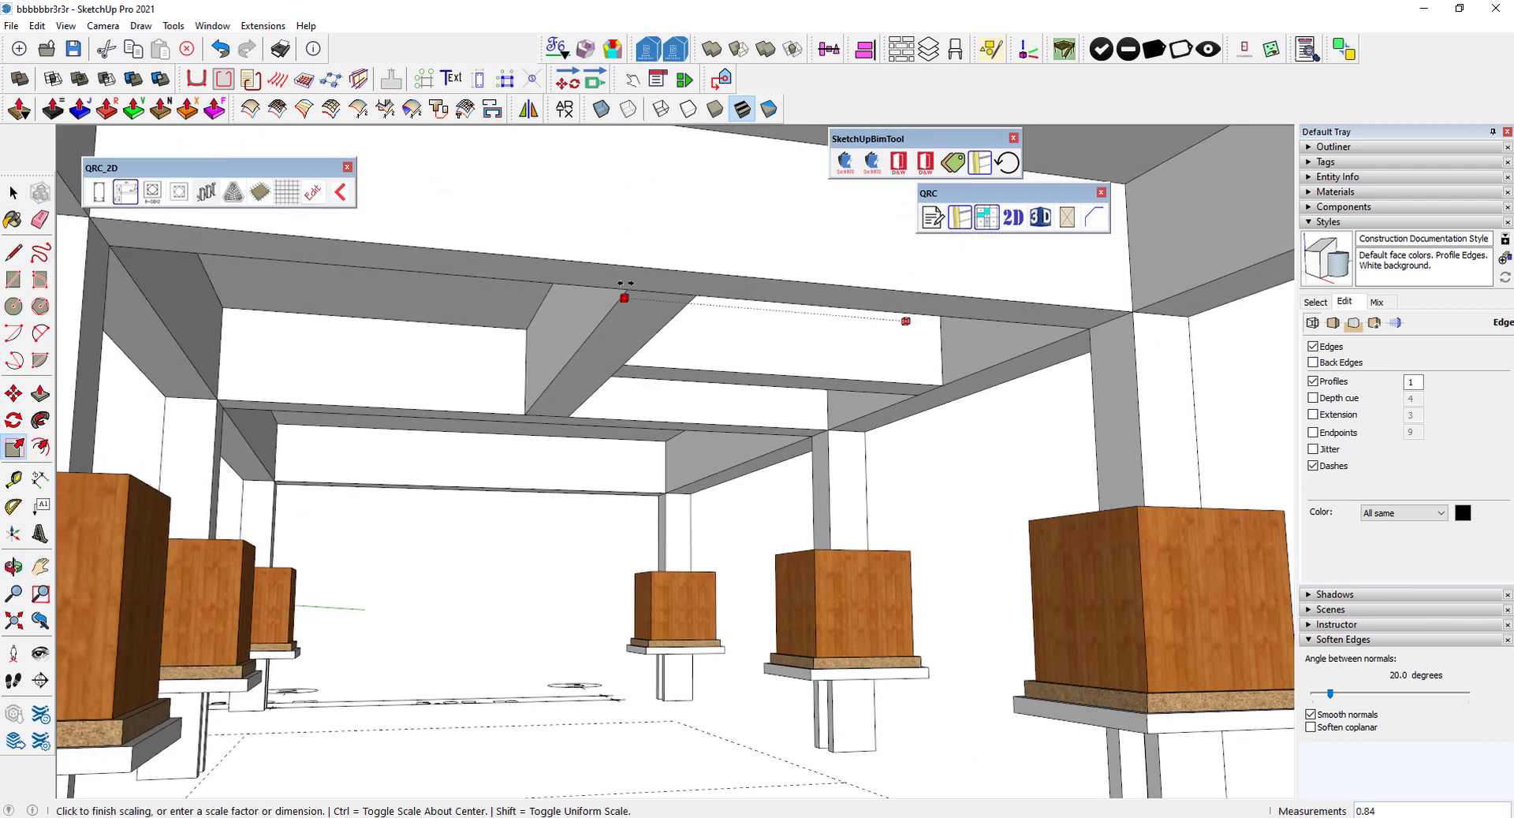
click(626, 289)
key(space)
- Stretch the slab along the green axis until it fits against the neighbouring slab
middle_drag(509, 459, 710, 263)
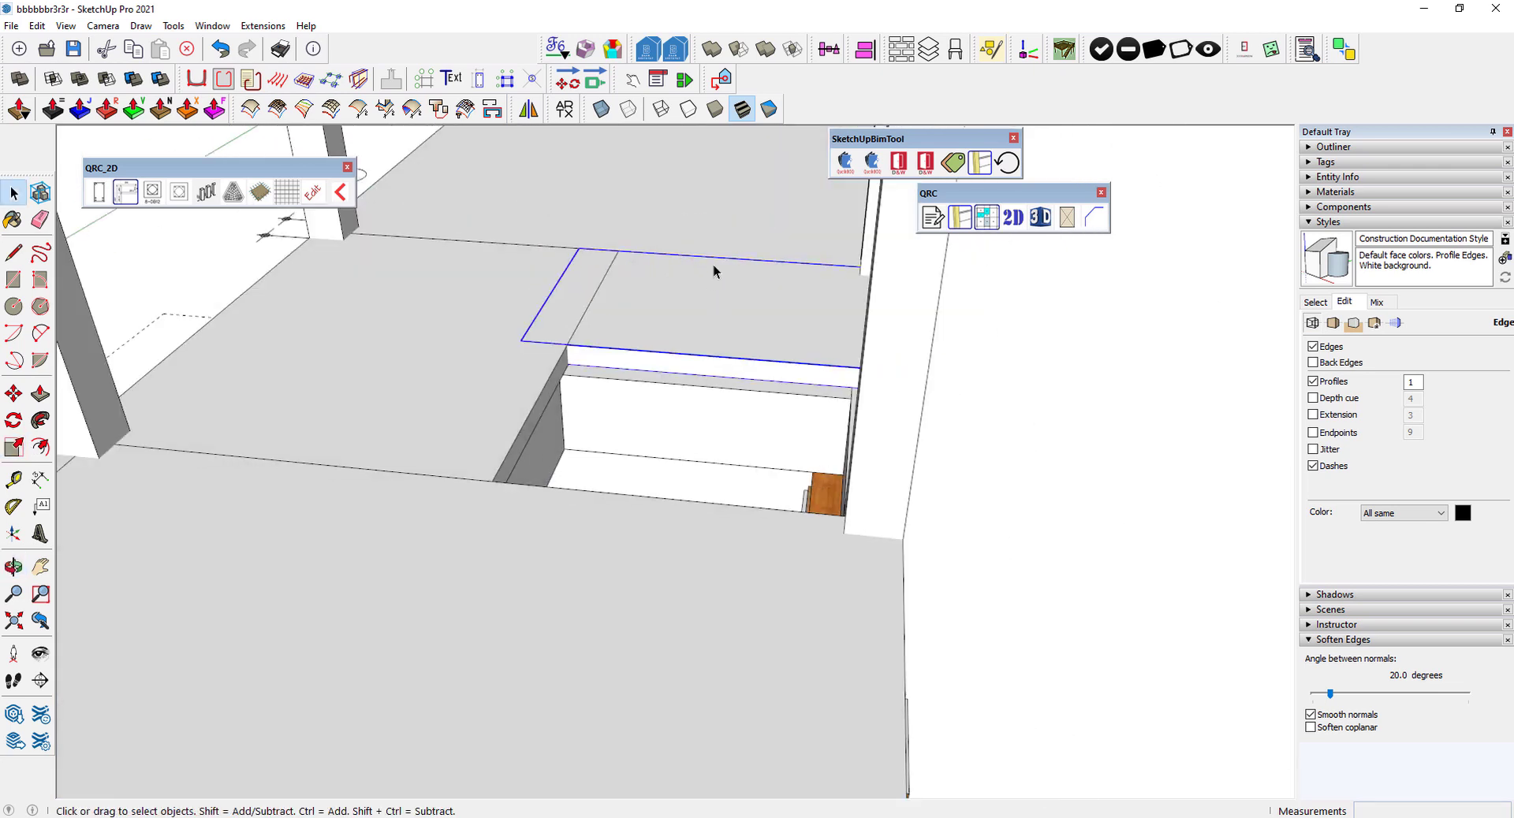
scroll(666, 409, up, 3)
scroll(666, 409, up, 2)
key(s)
click(682, 404)
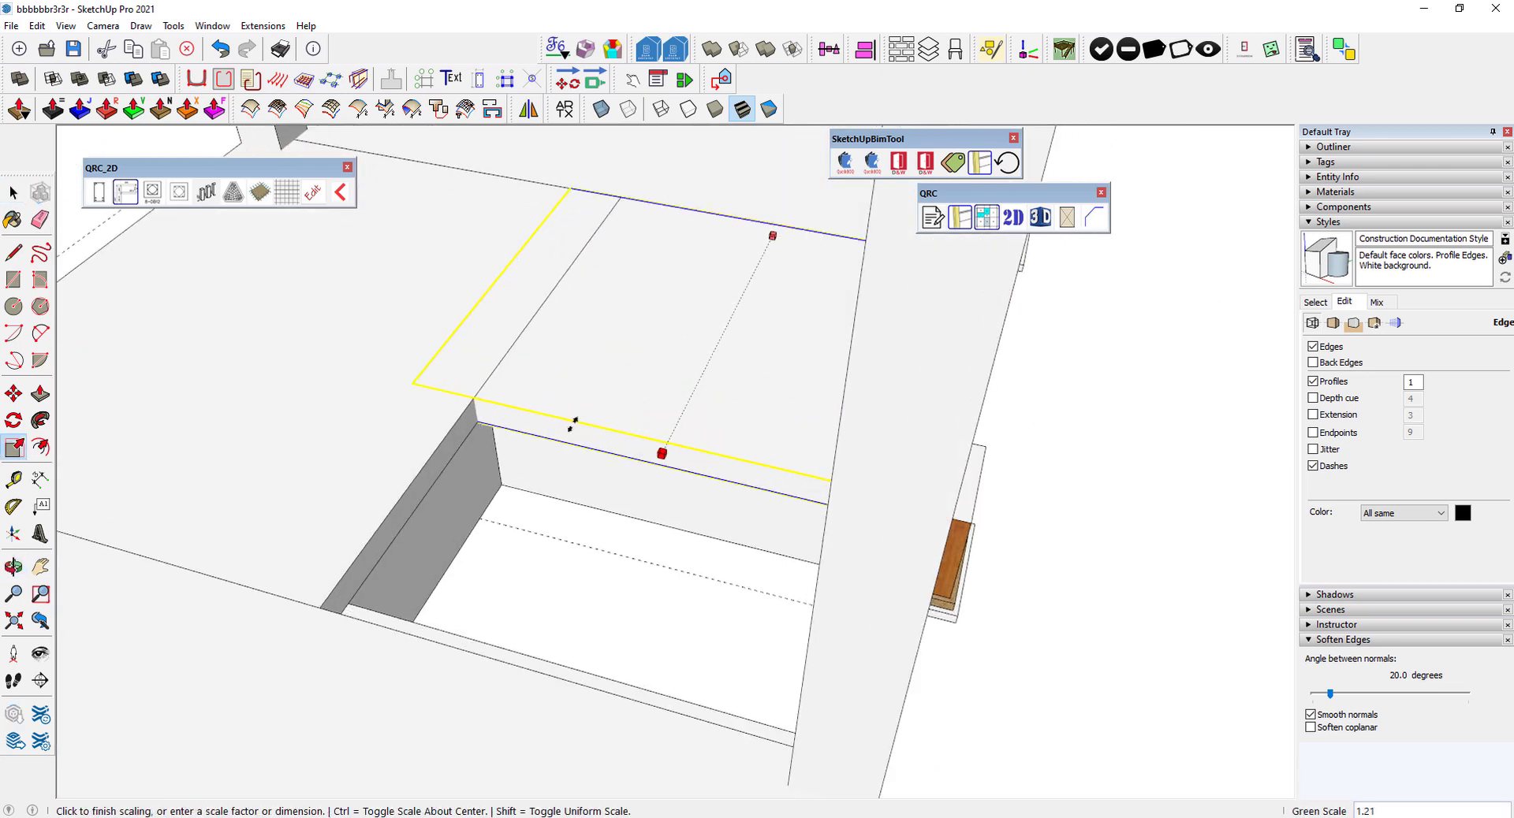
mouse_move(827, 432)
middle_down()
mouse_move(702, 443)
mouse_move(743, 443)
mouse_move(669, 426)
mouse_move(658, 367)
middle_up()
click(730, 465)
click(653, 365)
click(744, 524)
mouse_move(744, 524)
middle_down()
mouse_move(507, 398)
mouse_move(591, 399)
middle_up()
click(593, 397)
- Split the beam side face with a 0.10 m line and push it flush with the beam corner
scroll(608, 389, up, 3)
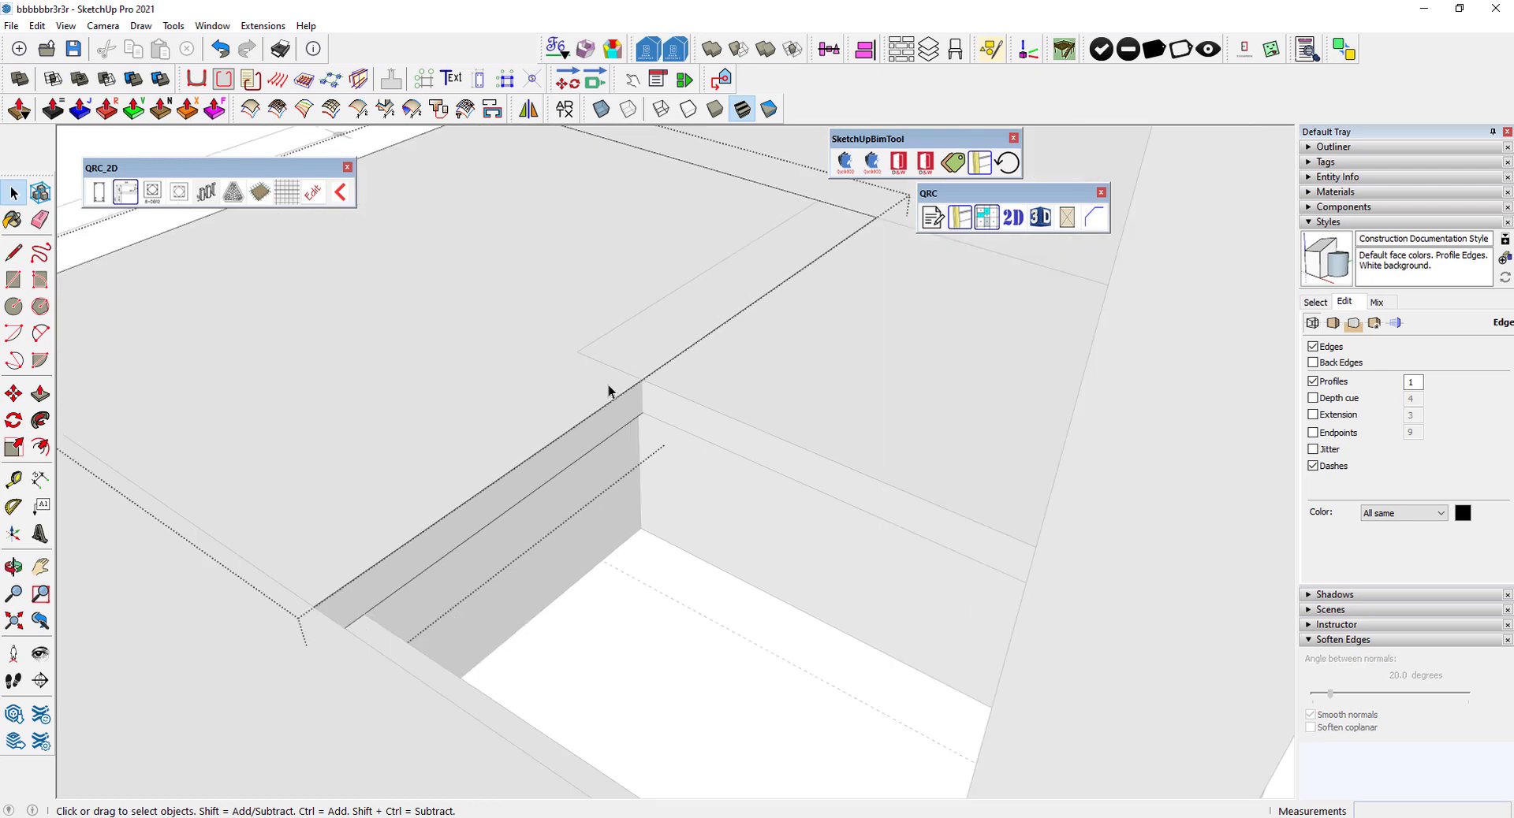
scroll(653, 369, up, 3)
key(l)
click(672, 375)
click(671, 434)
key(p)
click(649, 439)
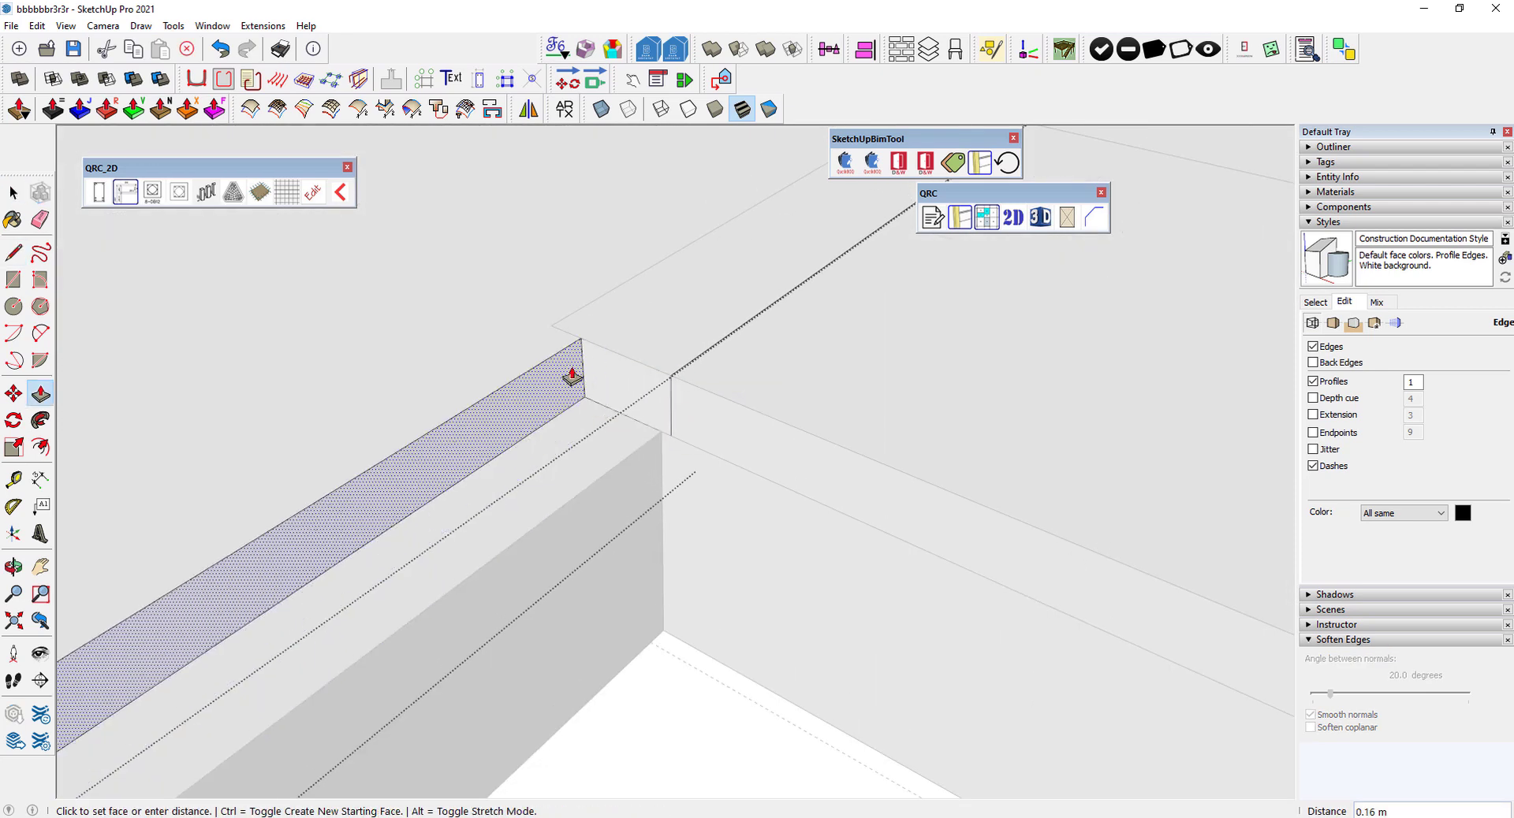
click(659, 387)
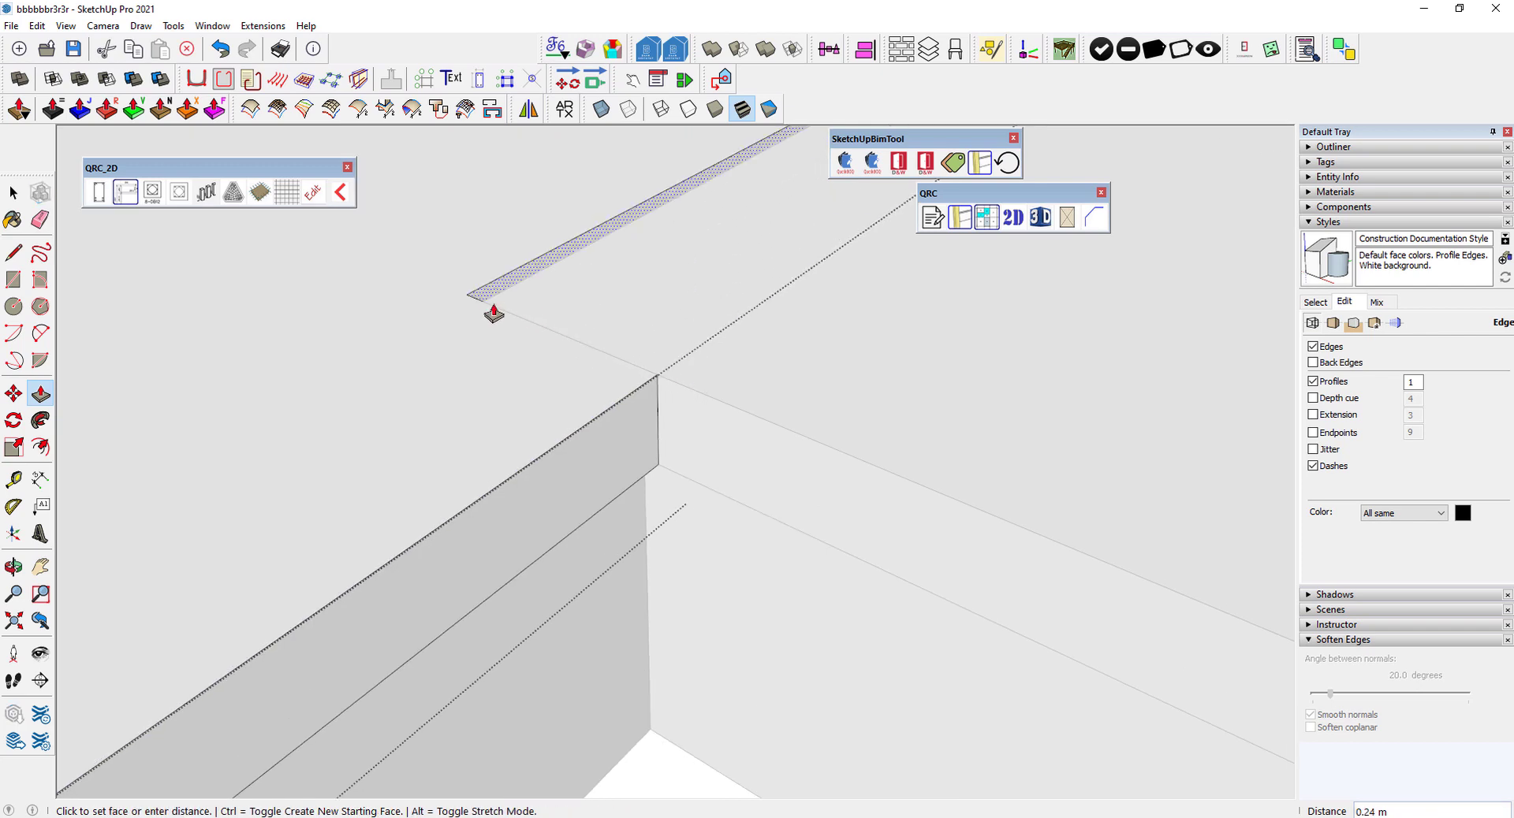
key(space)
scroll(487, 311, down, 3)
scroll(597, 369, down, 5)
mouse_move(599, 419)
middle_down()
mouse_move(636, 399)
mouse_move(340, 439)
mouse_move(380, 258)
middle_up()
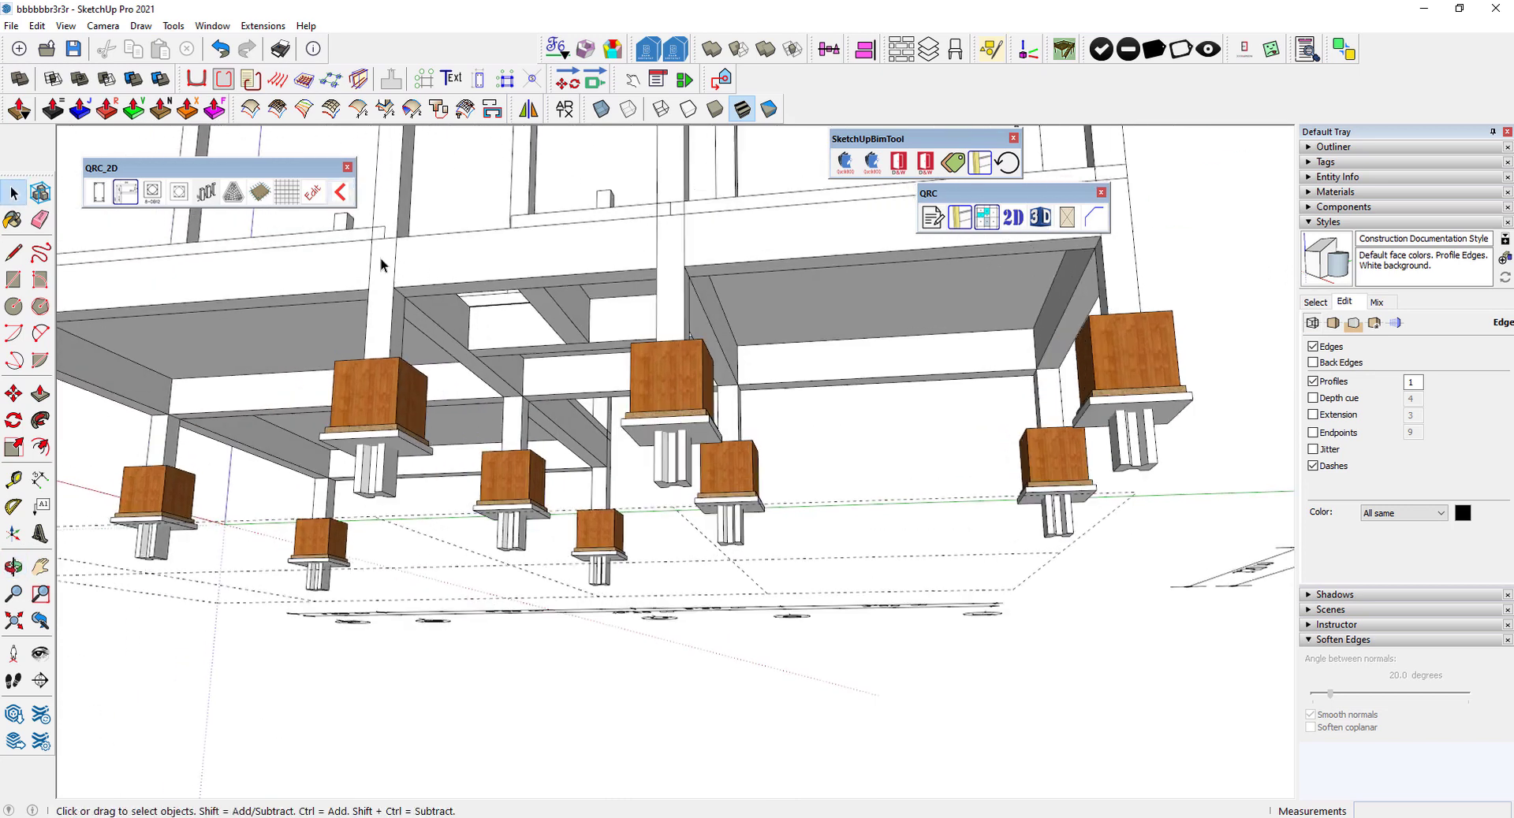
- Draw a rectangle face on the underside of the slab
scroll(381, 259, up, 3)
scroll(484, 295, up, 3)
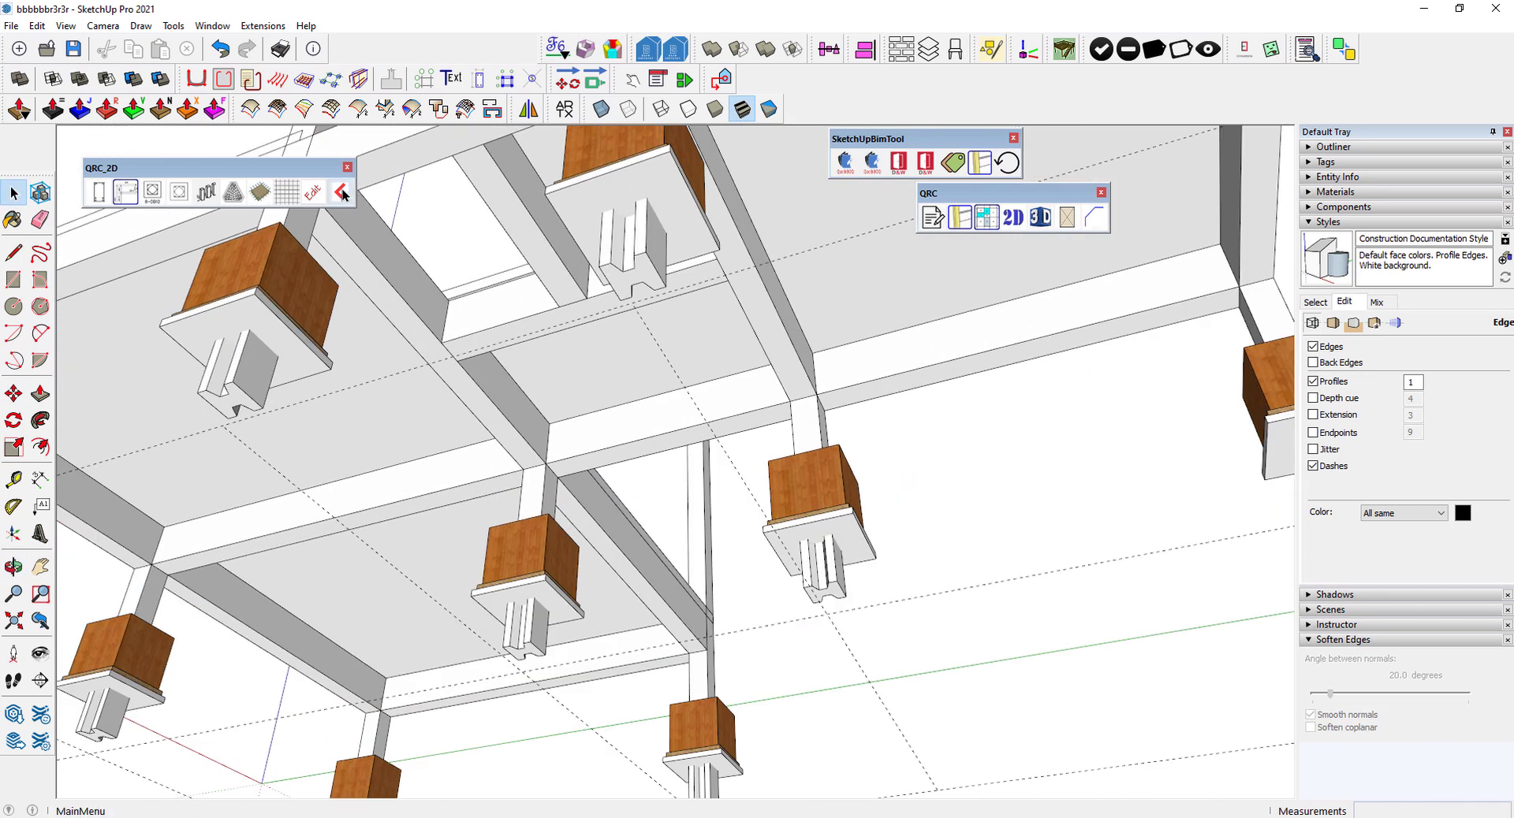
scroll(443, 347, down, 2)
scroll(443, 347, down, 3)
middle_drag(443, 347, 386, 326)
scroll(387, 325, up, 3)
scroll(386, 326, up, 2)
key(r)
click(394, 272)
middle_drag(629, 382, 600, 246)
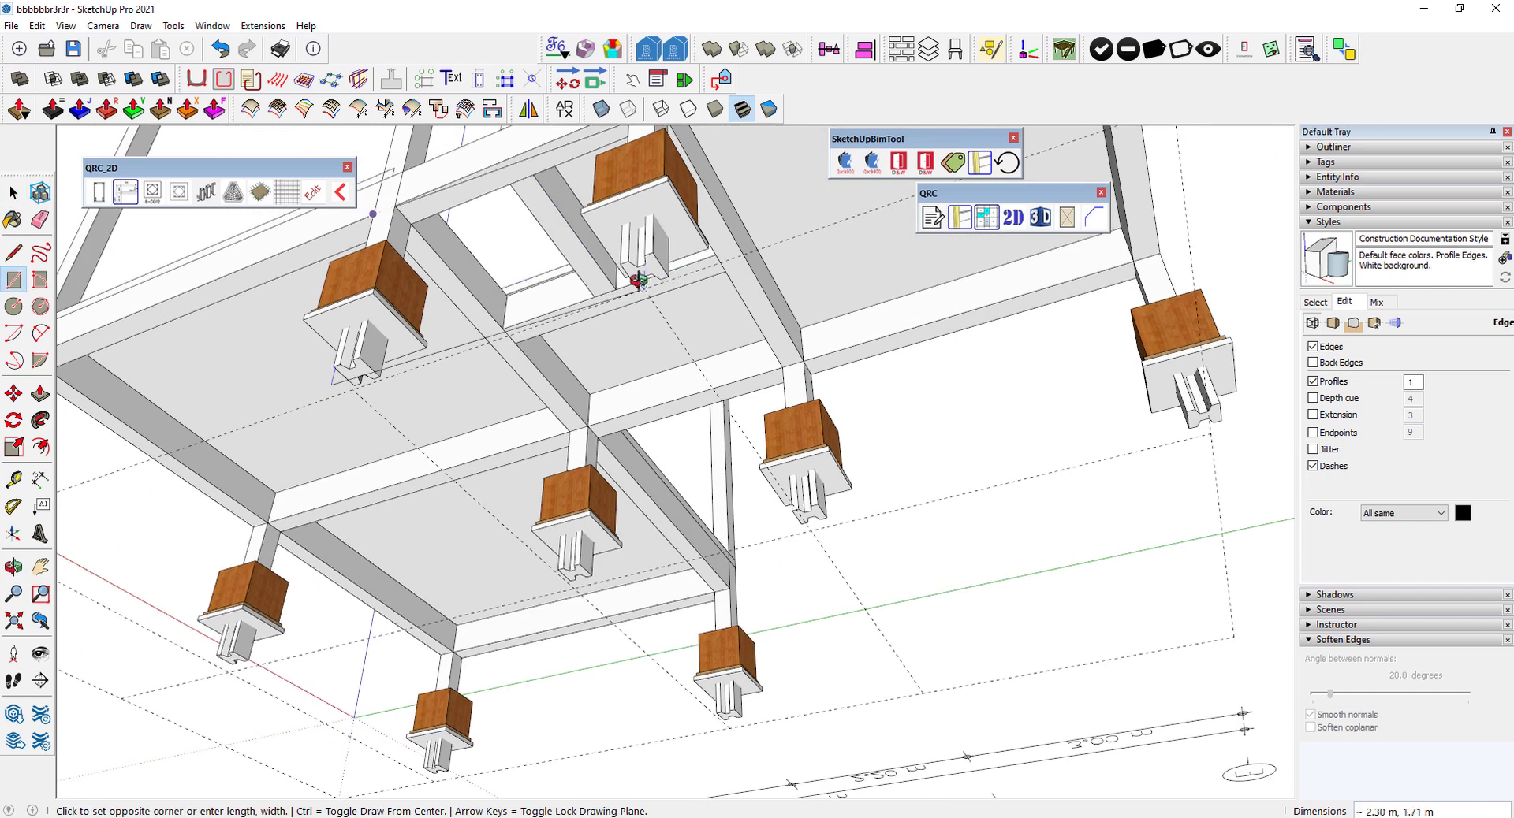
scroll(638, 280, up, 3)
click(634, 282)
key(space)
scroll(492, 272, up, 1)
- Stretch the rectangle along the red axis and extrude it into a thin box
click(492, 272)
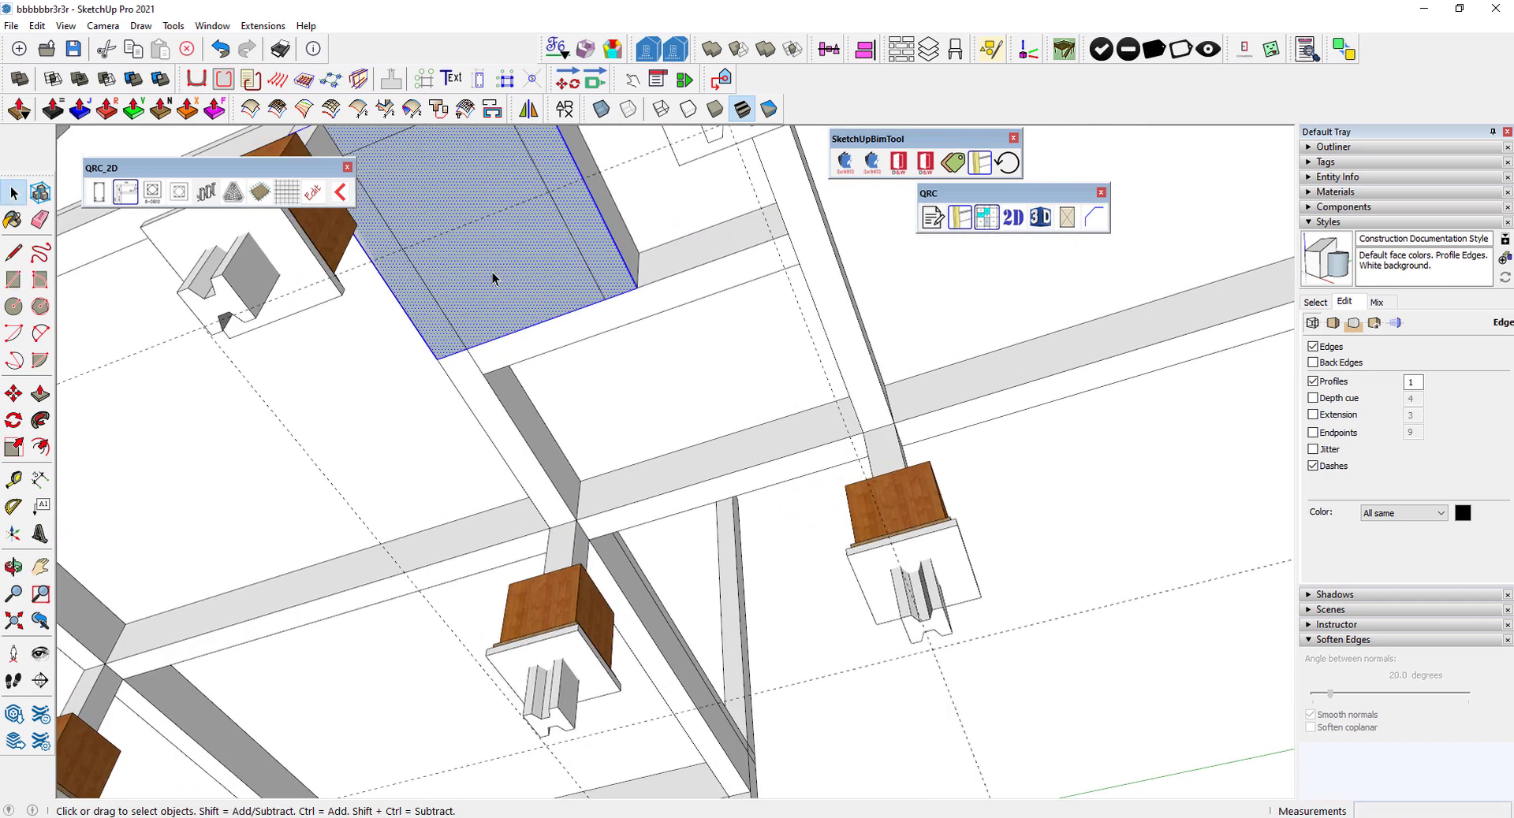
key(s)
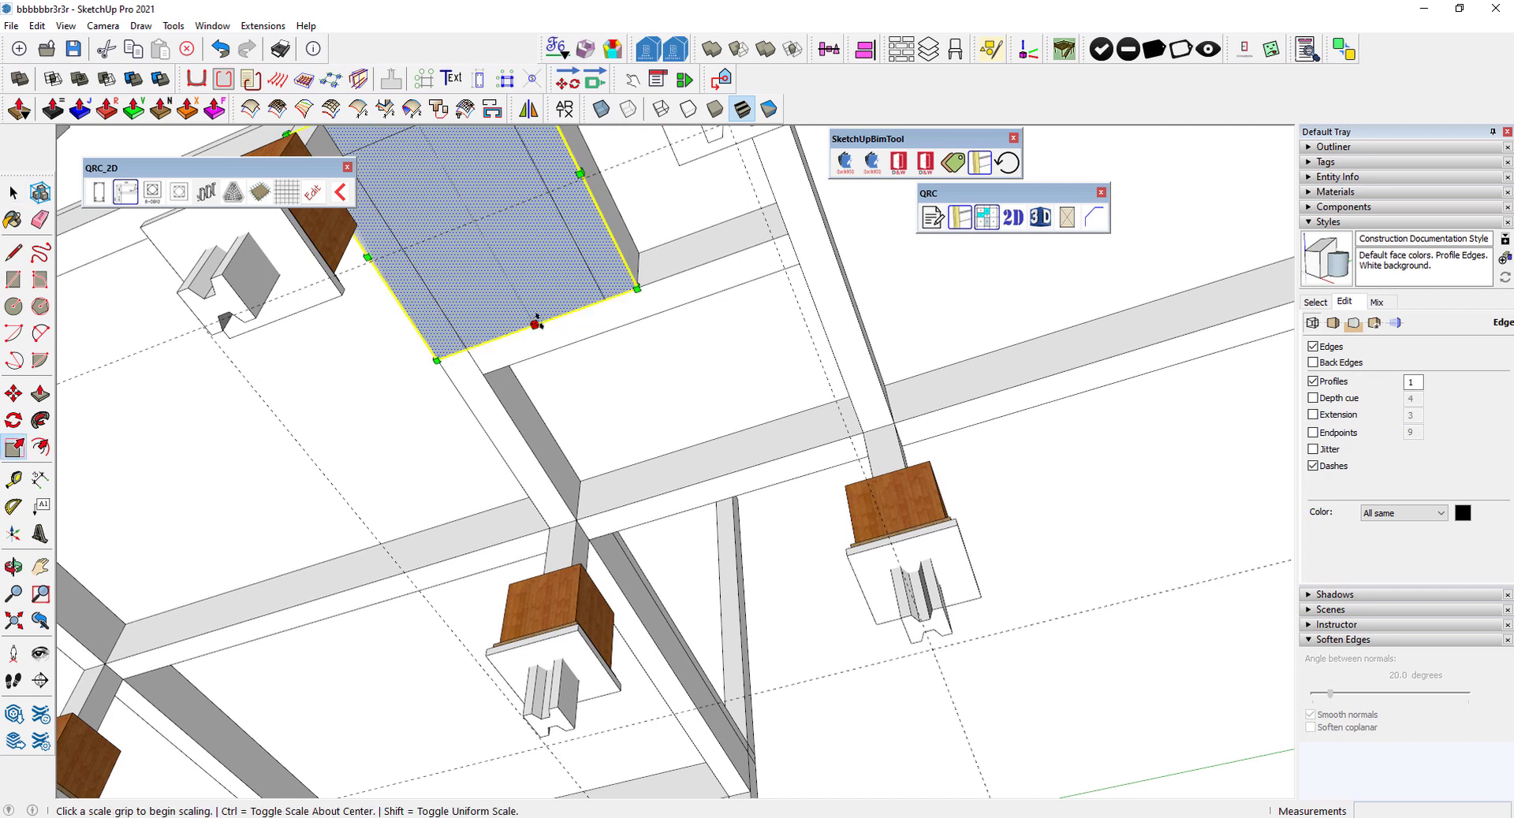
drag(545, 322, 546, 343)
middle_drag(546, 348, 566, 304)
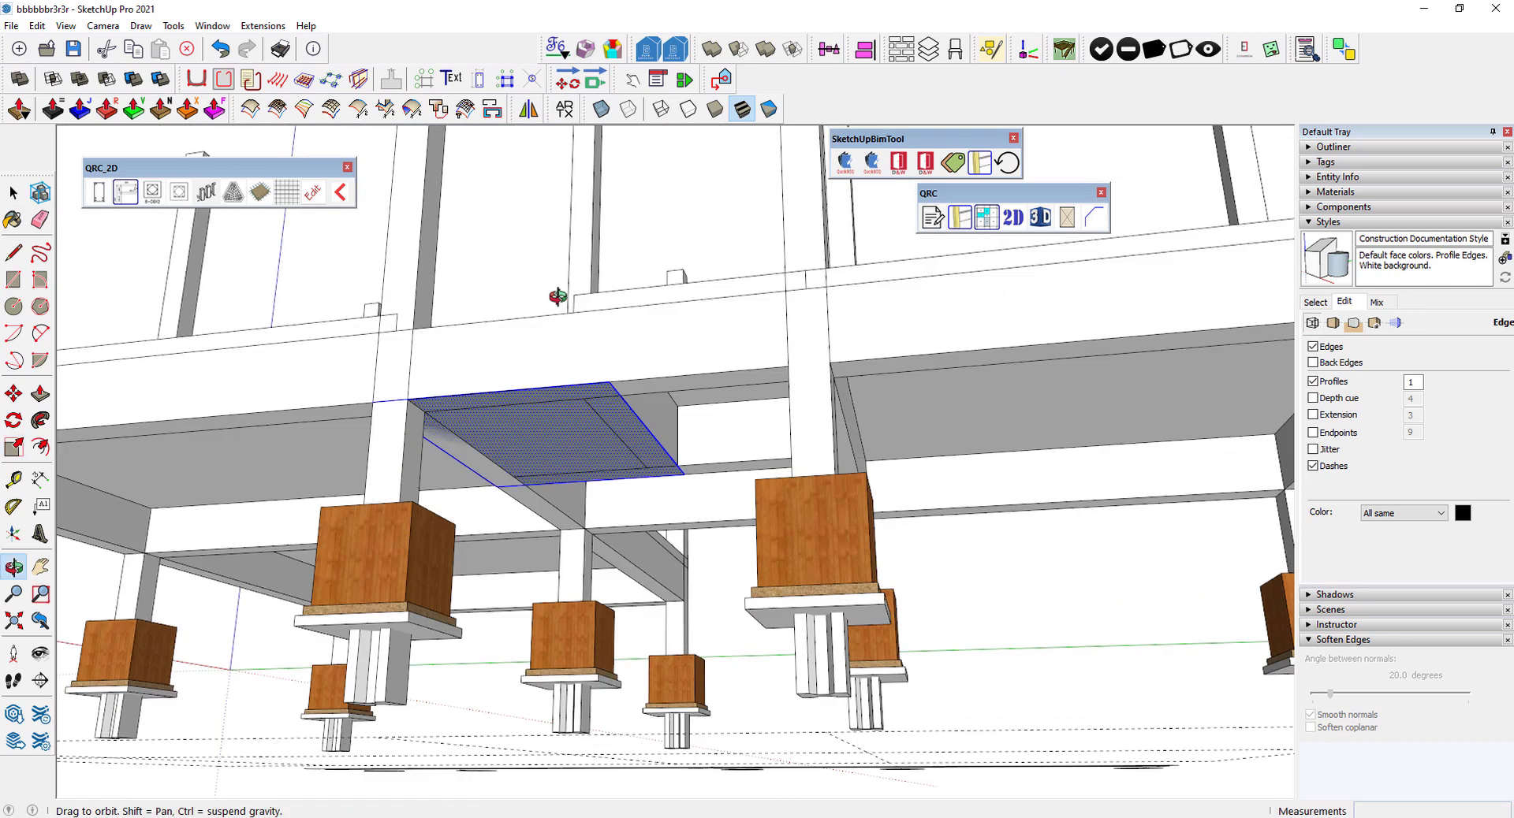
key(p)
click(555, 388)
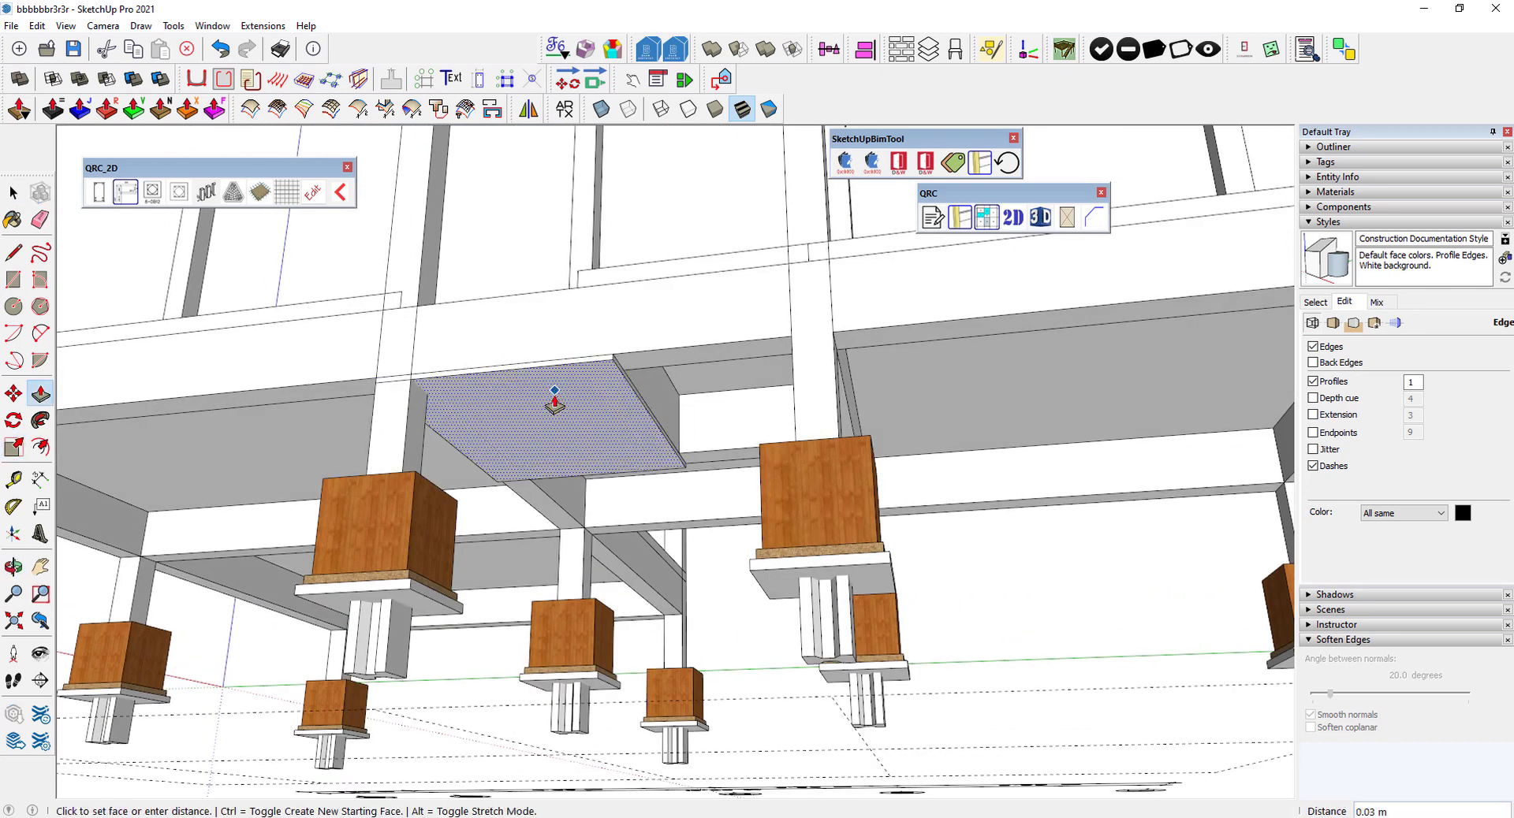
click(555, 402)
key(space)
click(558, 402)
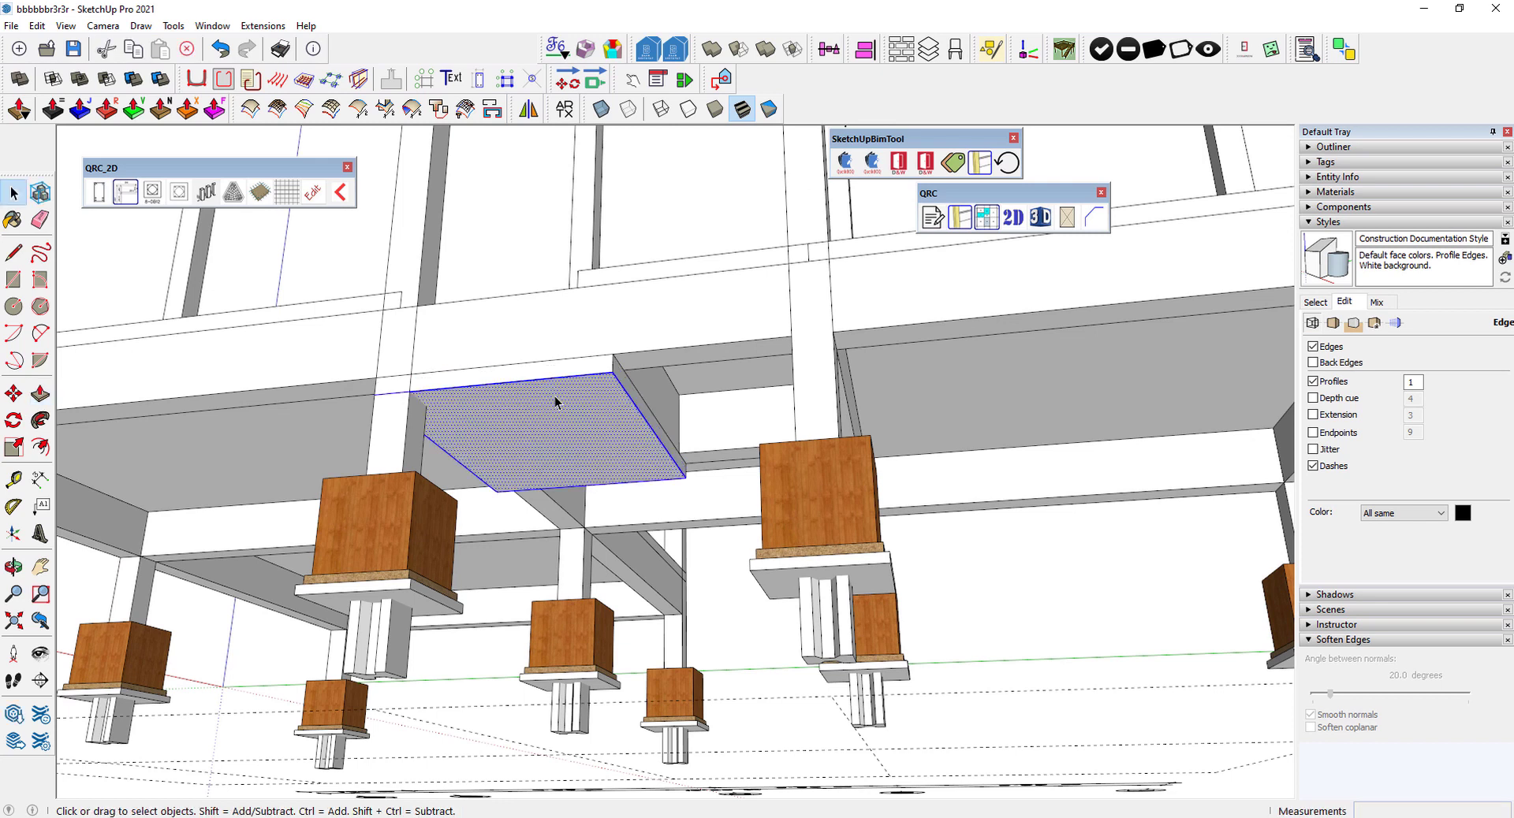
- Move the thin box to its new position at the slab
key(m)
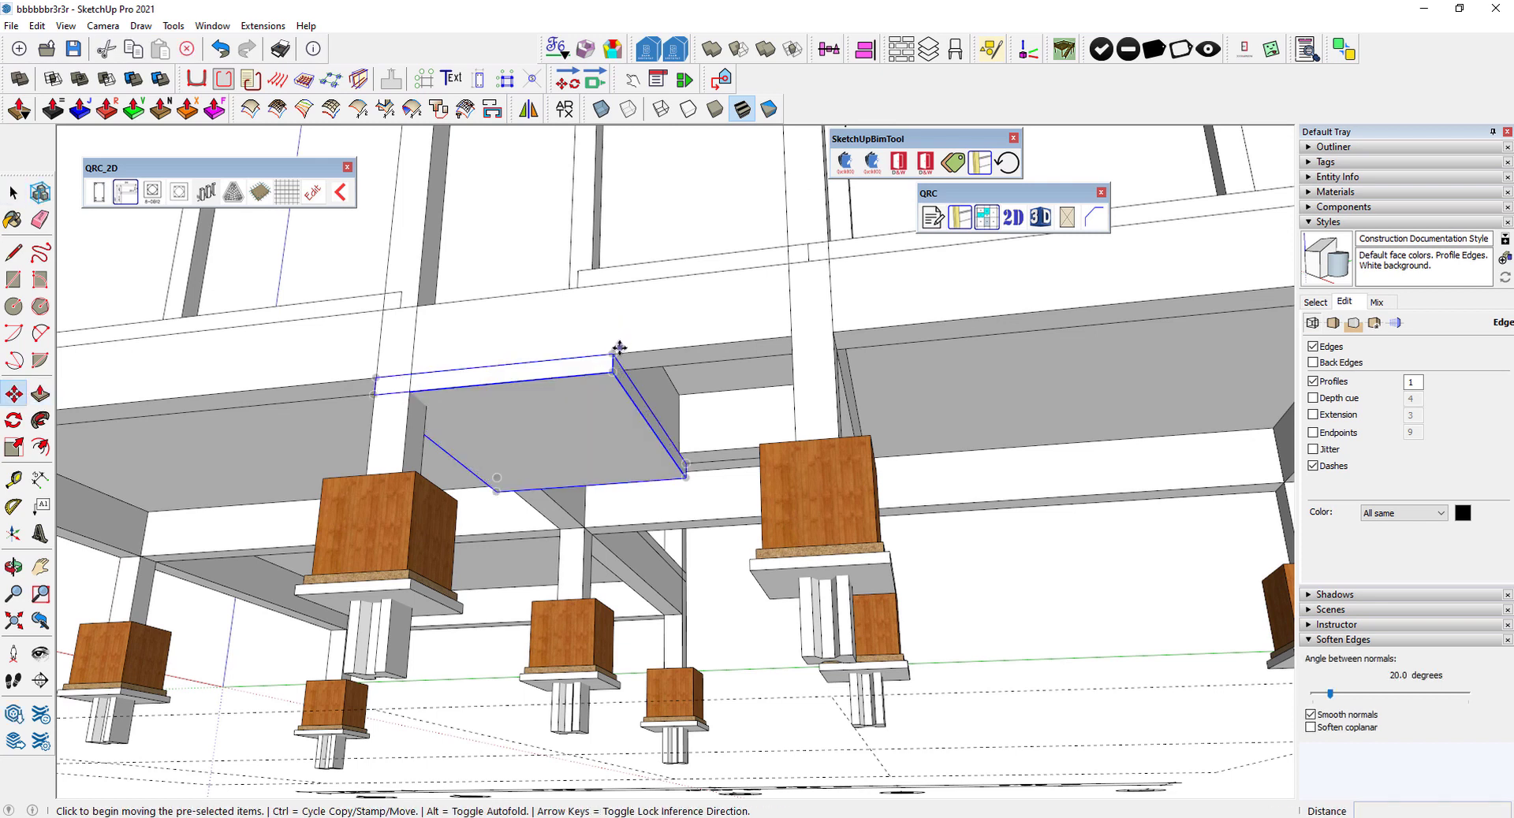
click(615, 350)
mouse_move(615, 350)
middle_down()
mouse_move(591, 641)
mouse_move(480, 446)
middle_up()
click(569, 568)
key(space)
scroll(604, 594, down, 3)
scroll(480, 446, up, 2)
scroll(496, 461, up, 3)
scroll(553, 459, up, 3)
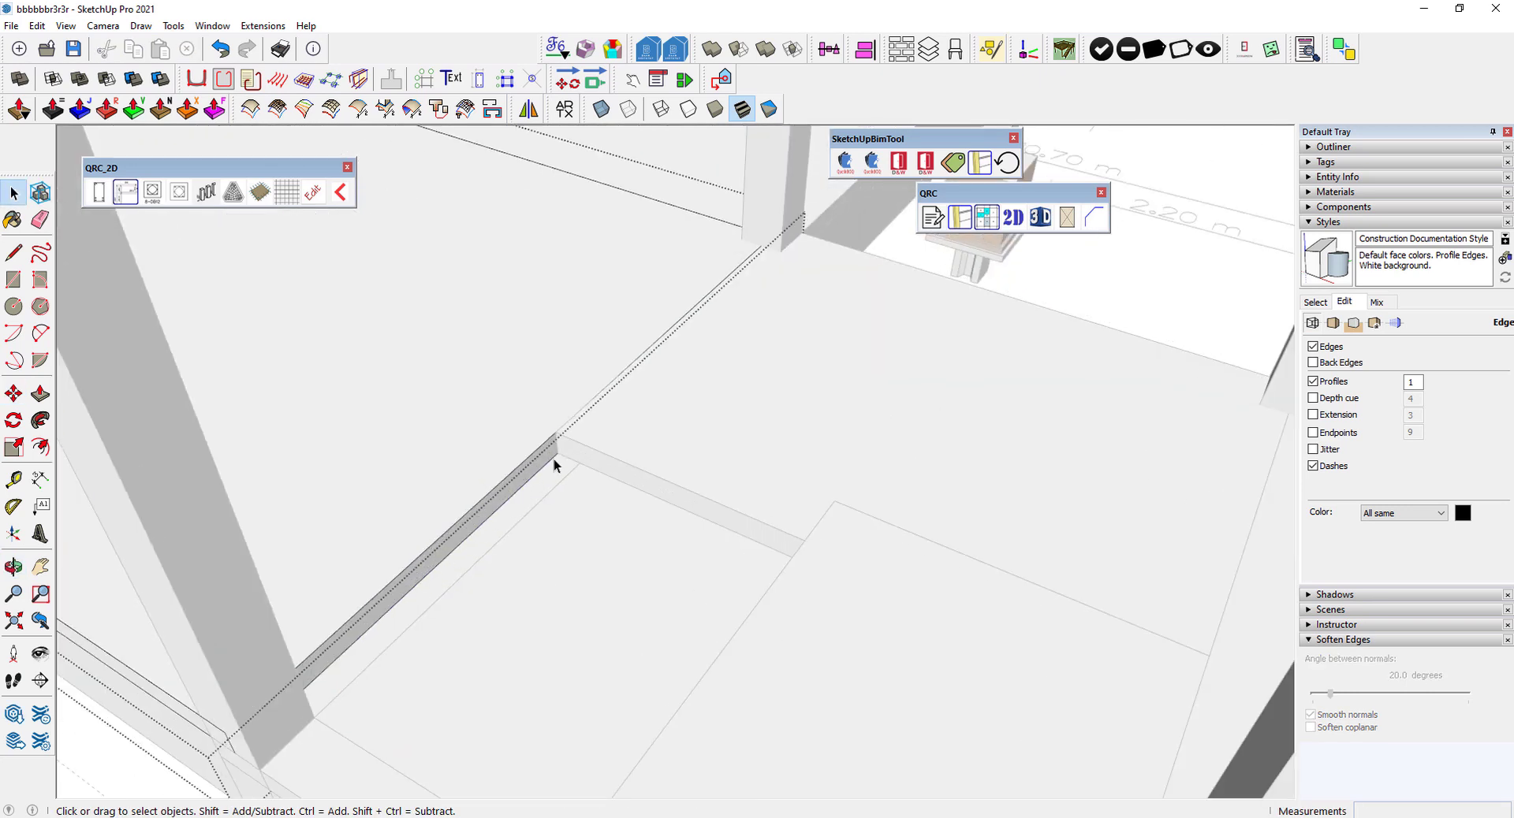
scroll(556, 456, up, 3)
- Split the beam face with a line and push that part in flush
key(l)
scroll(573, 411, up, 2)
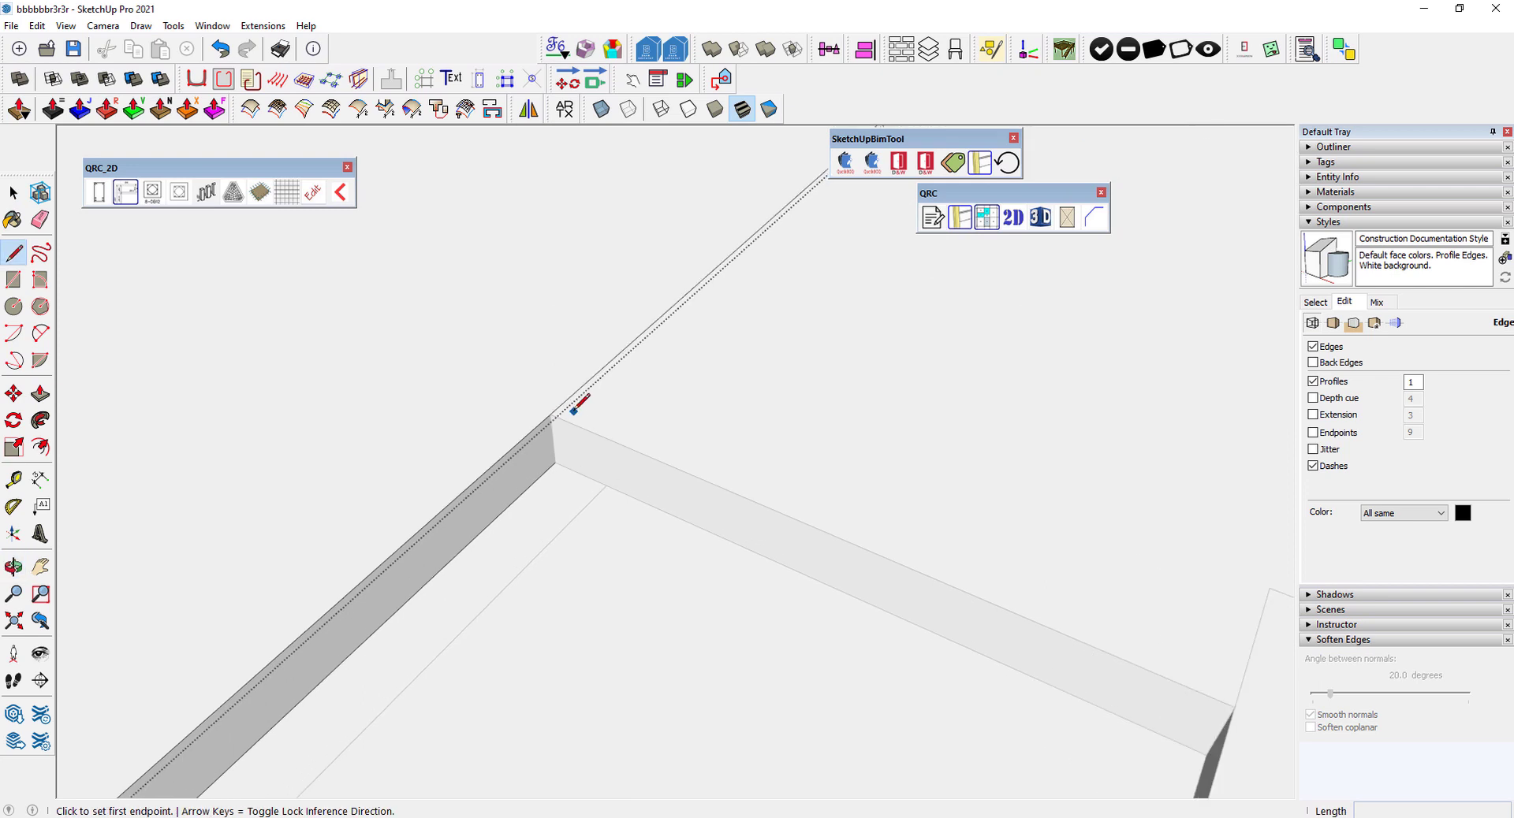
click(551, 413)
click(554, 461)
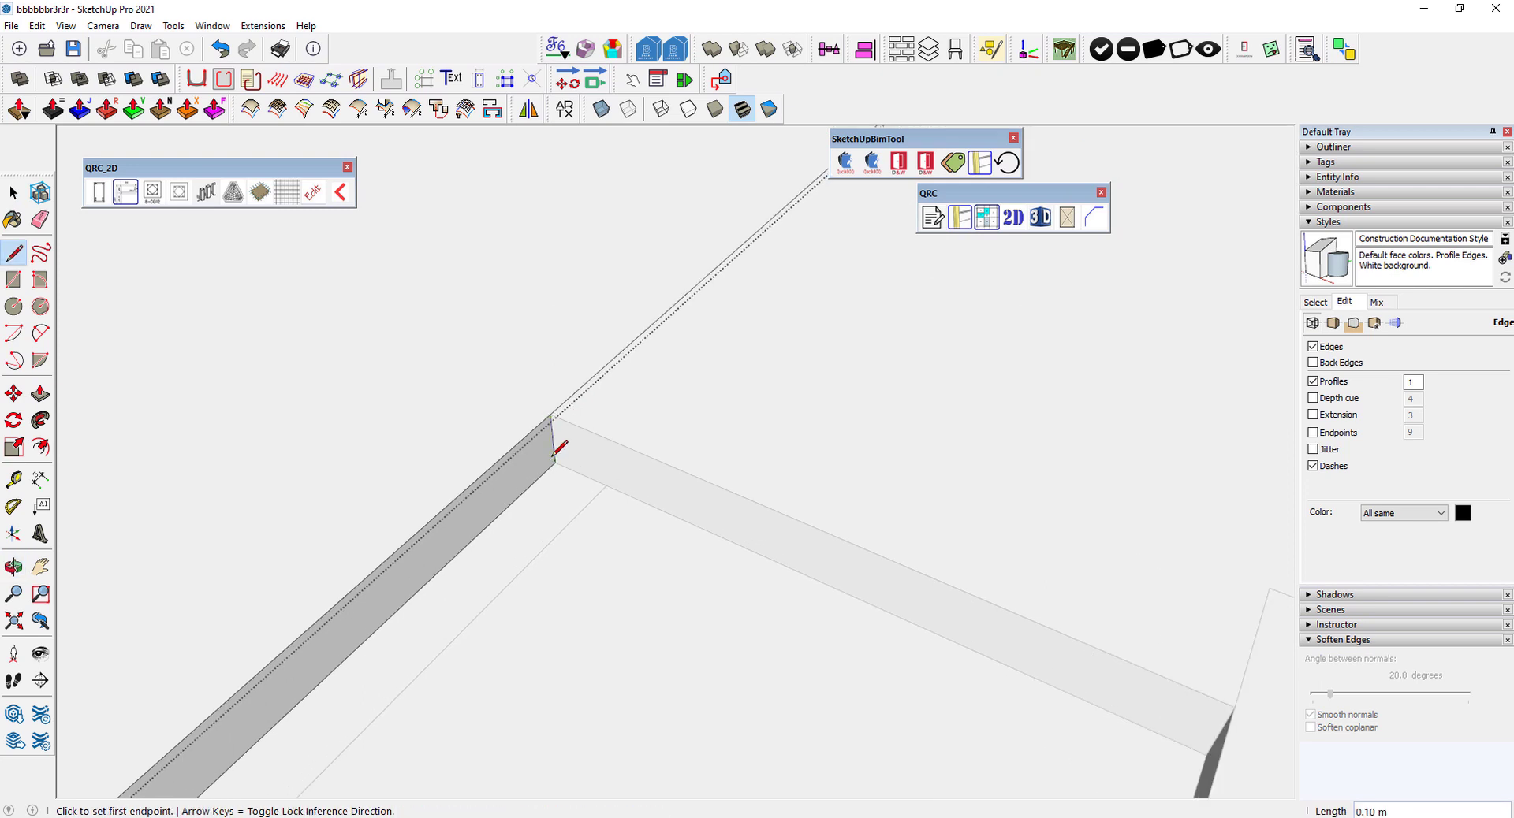
key(p)
click(527, 483)
key(space)
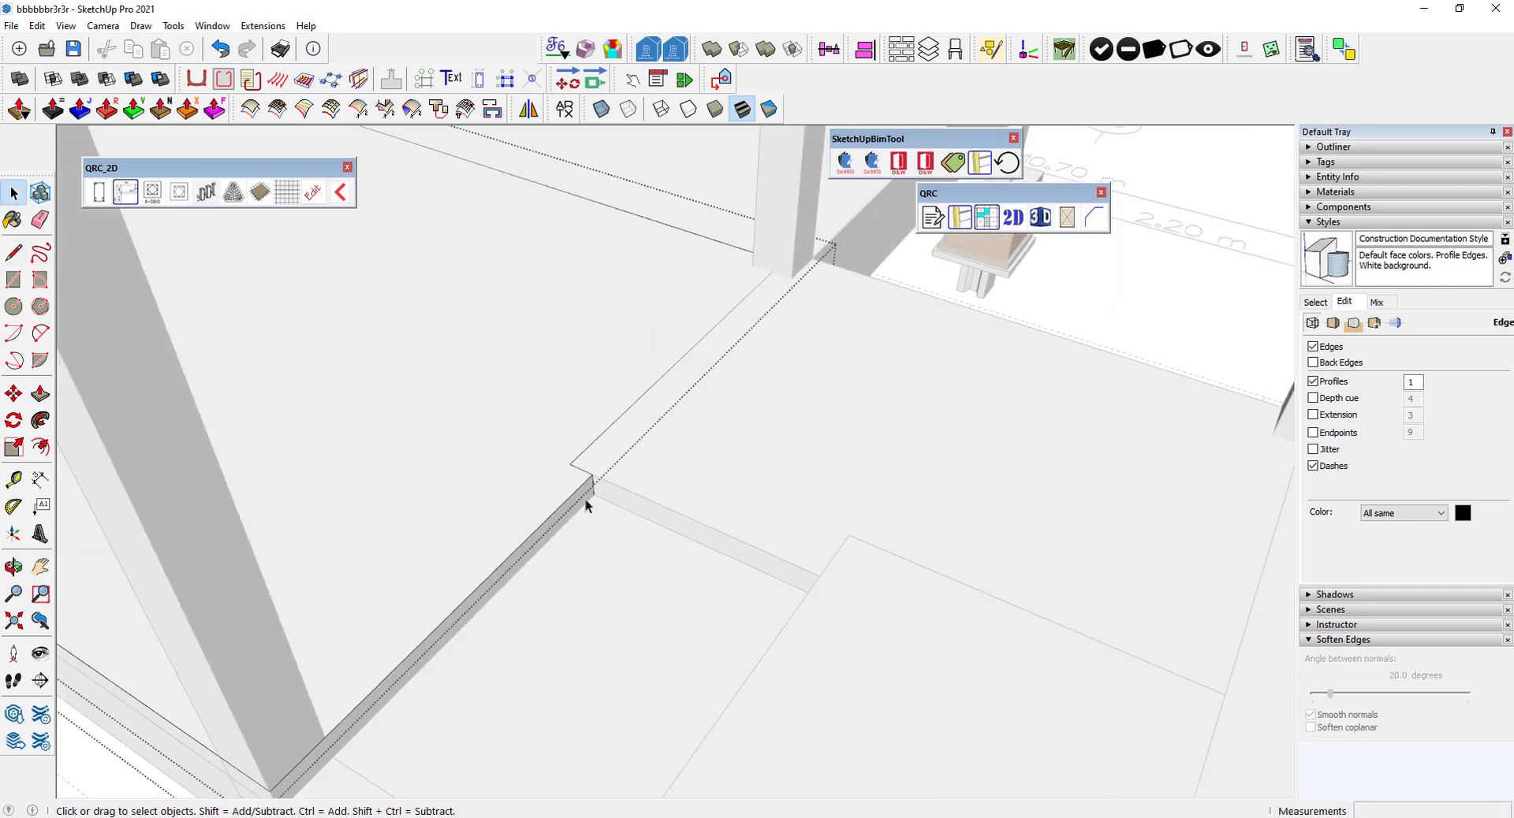
- From a front elevation, crossing-select the short column segments between footings and floor beams
scroll(584, 499, down, 5)
middle_drag(625, 422, 947, 405)
scroll(947, 405, up, 3)
mouse_move(844, 443)
middle_down()
mouse_move(649, 138)
mouse_move(601, 110)
mouse_move(601, 176)
mouse_move(673, 443)
mouse_move(763, 559)
middle_up()
scroll(763, 559, down, 3)
scroll(709, 473, down, 3)
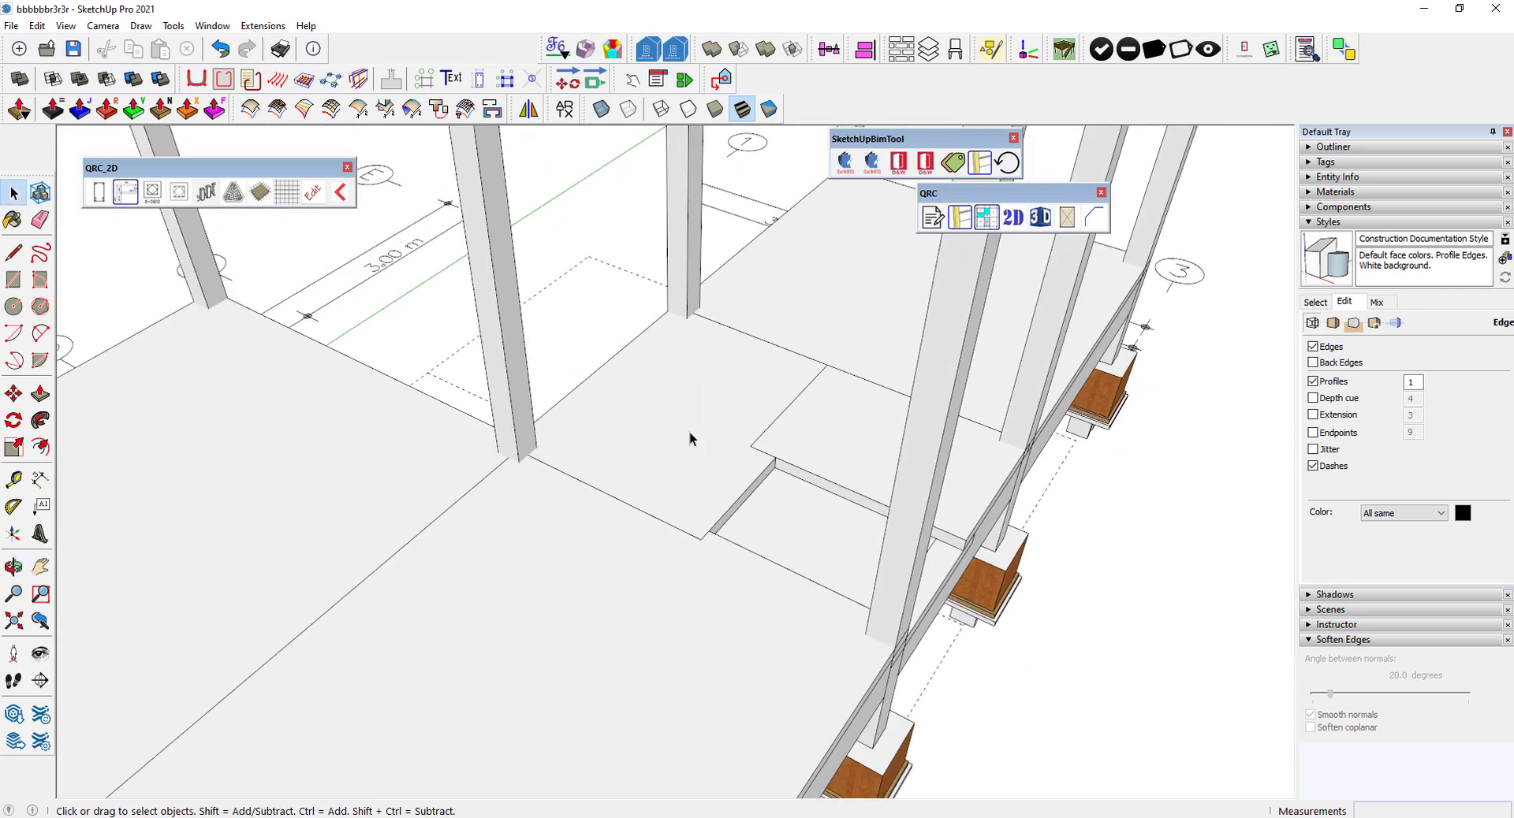
scroll(688, 431, down, 4)
middle_drag(656, 416, 905, 248)
middle_drag(842, 408, 838, 412)
mouse_move(433, 507)
middle_down()
mouse_move(328, 575)
mouse_move(355, 558)
mouse_move(440, 558)
mouse_move(455, 491)
mouse_move(523, 459)
mouse_move(495, 518)
mouse_move(525, 500)
middle_up()
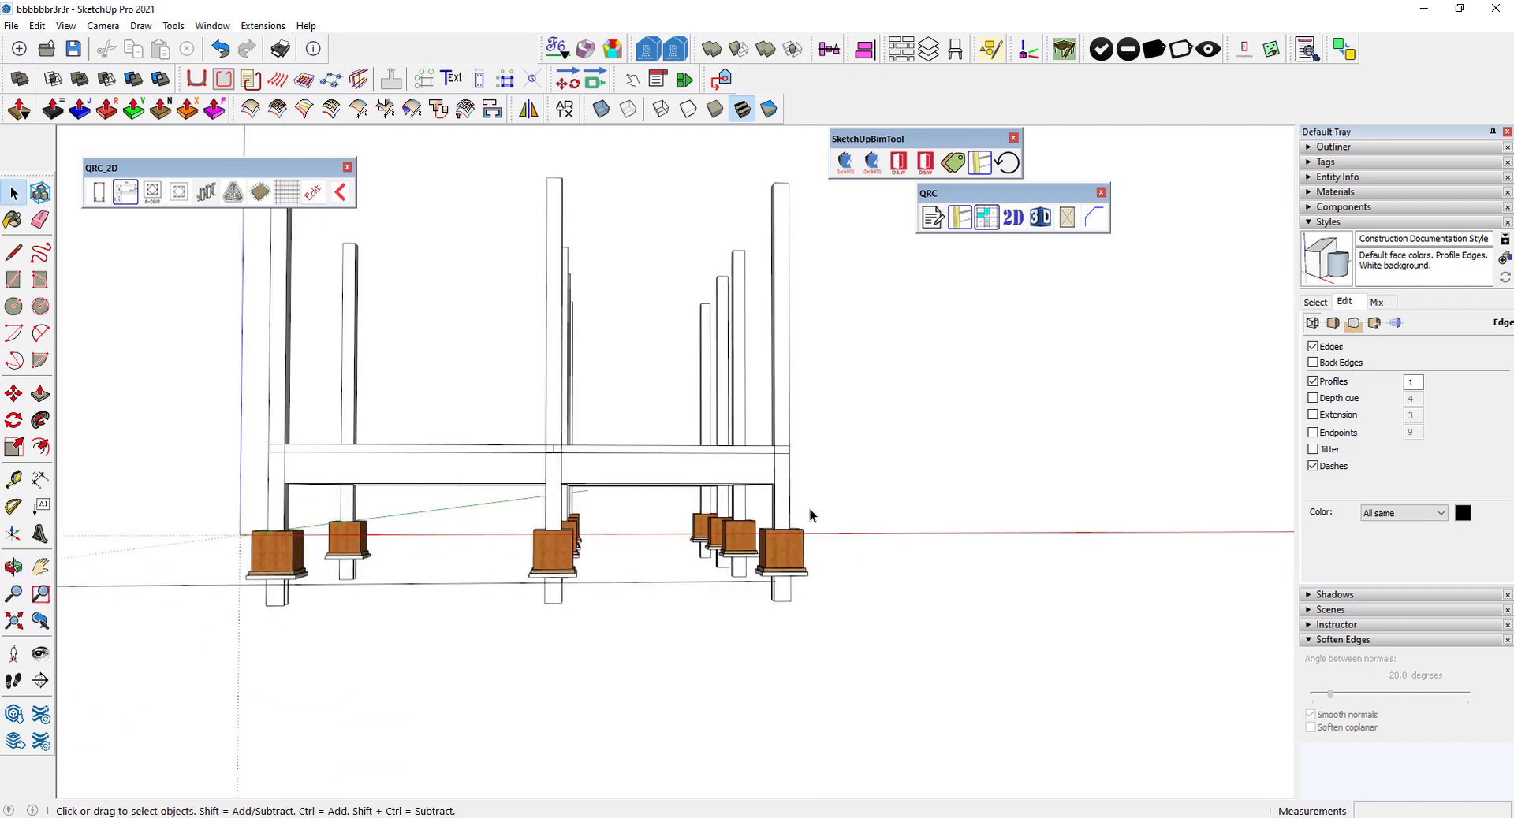
drag(196, 493, 197, 494)
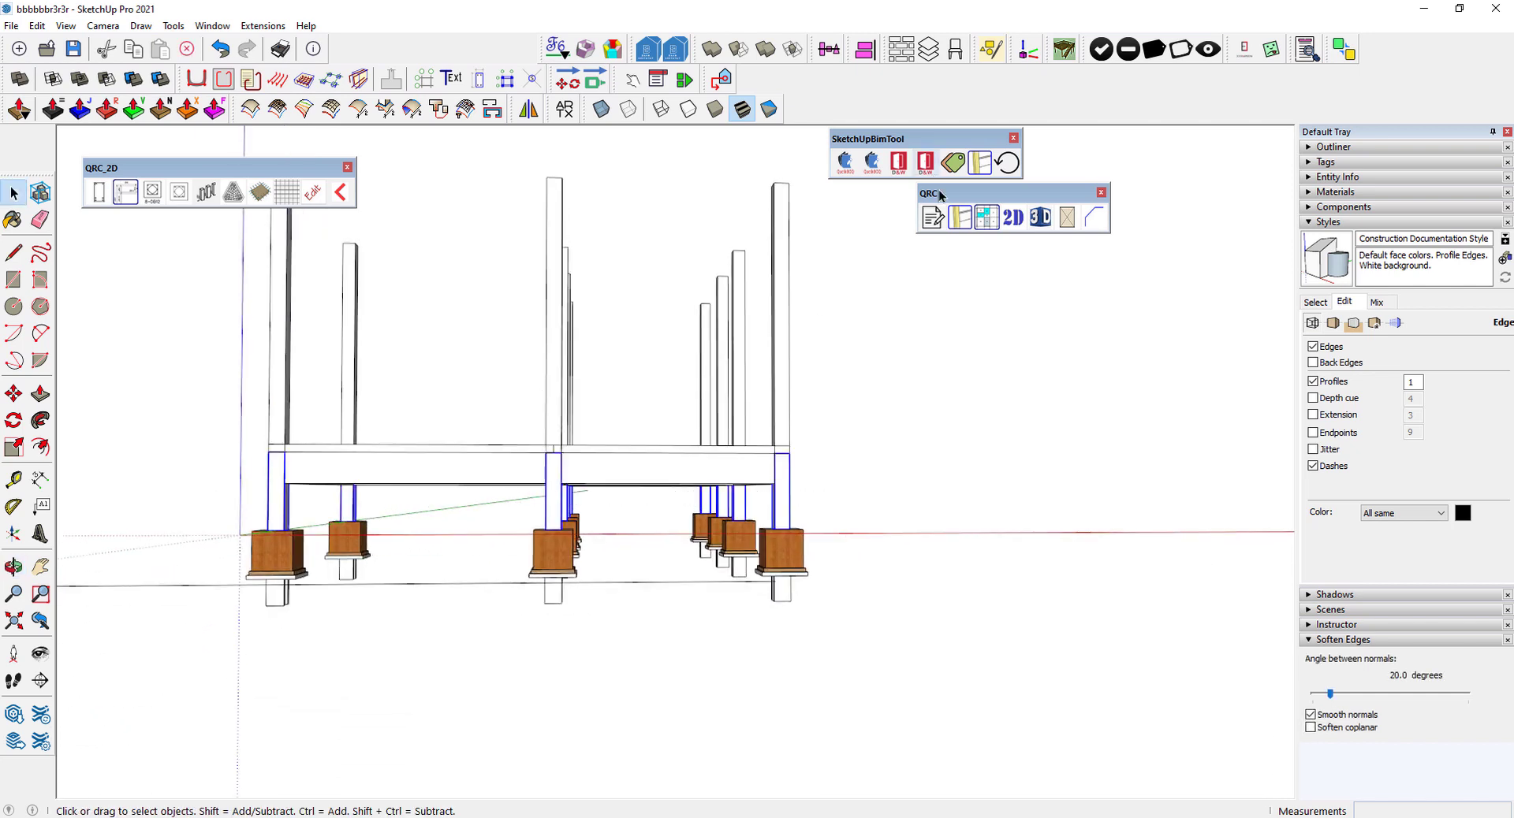
- Select and remove the tall C1_FL0 and C1_FL1 columns through the QRC Project dialog
click(993, 225)
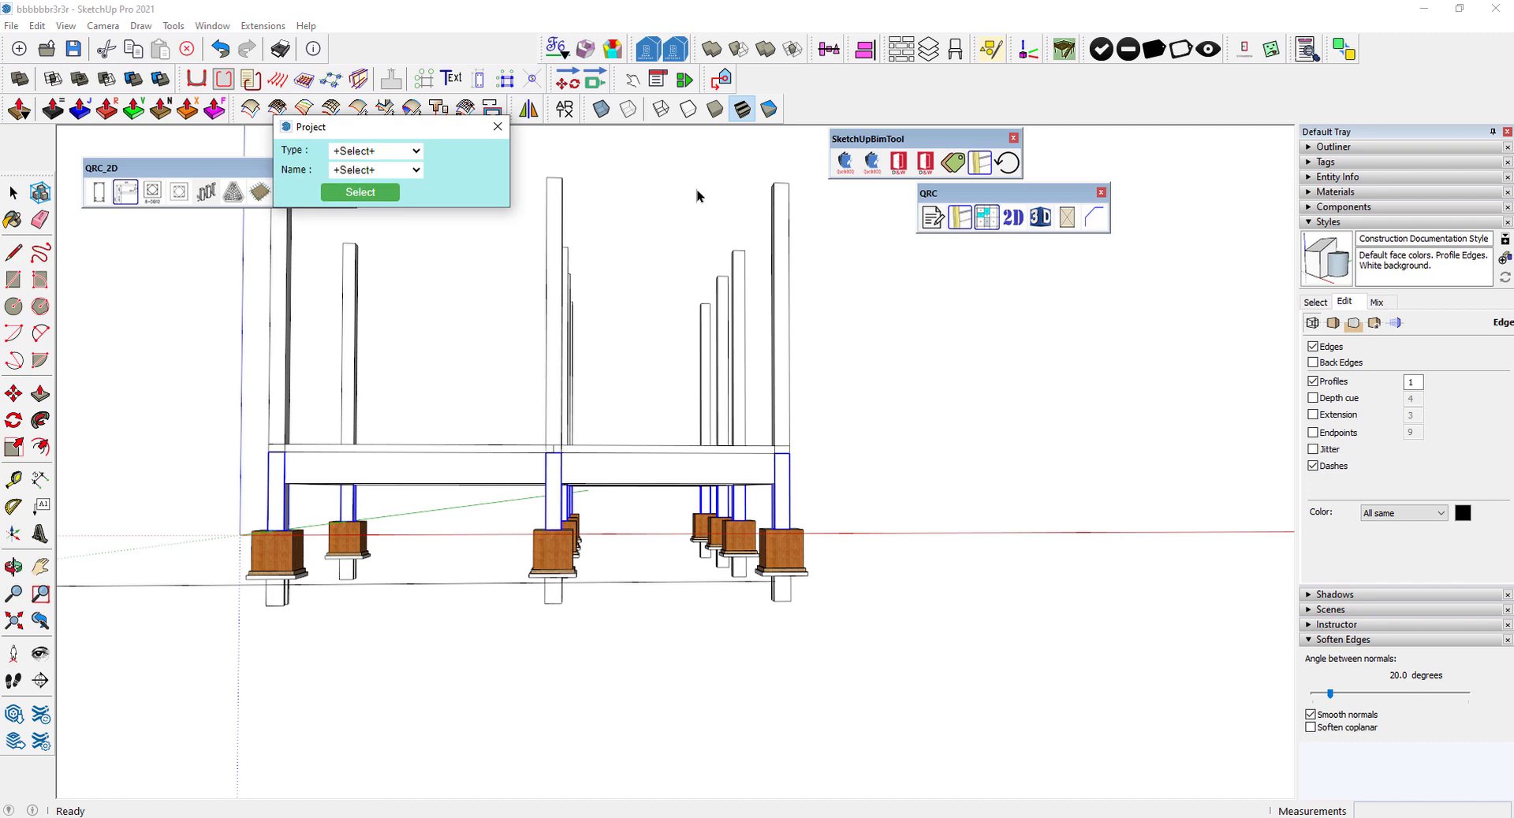
click(371, 193)
click(367, 195)
drag(855, 327, 132, 251)
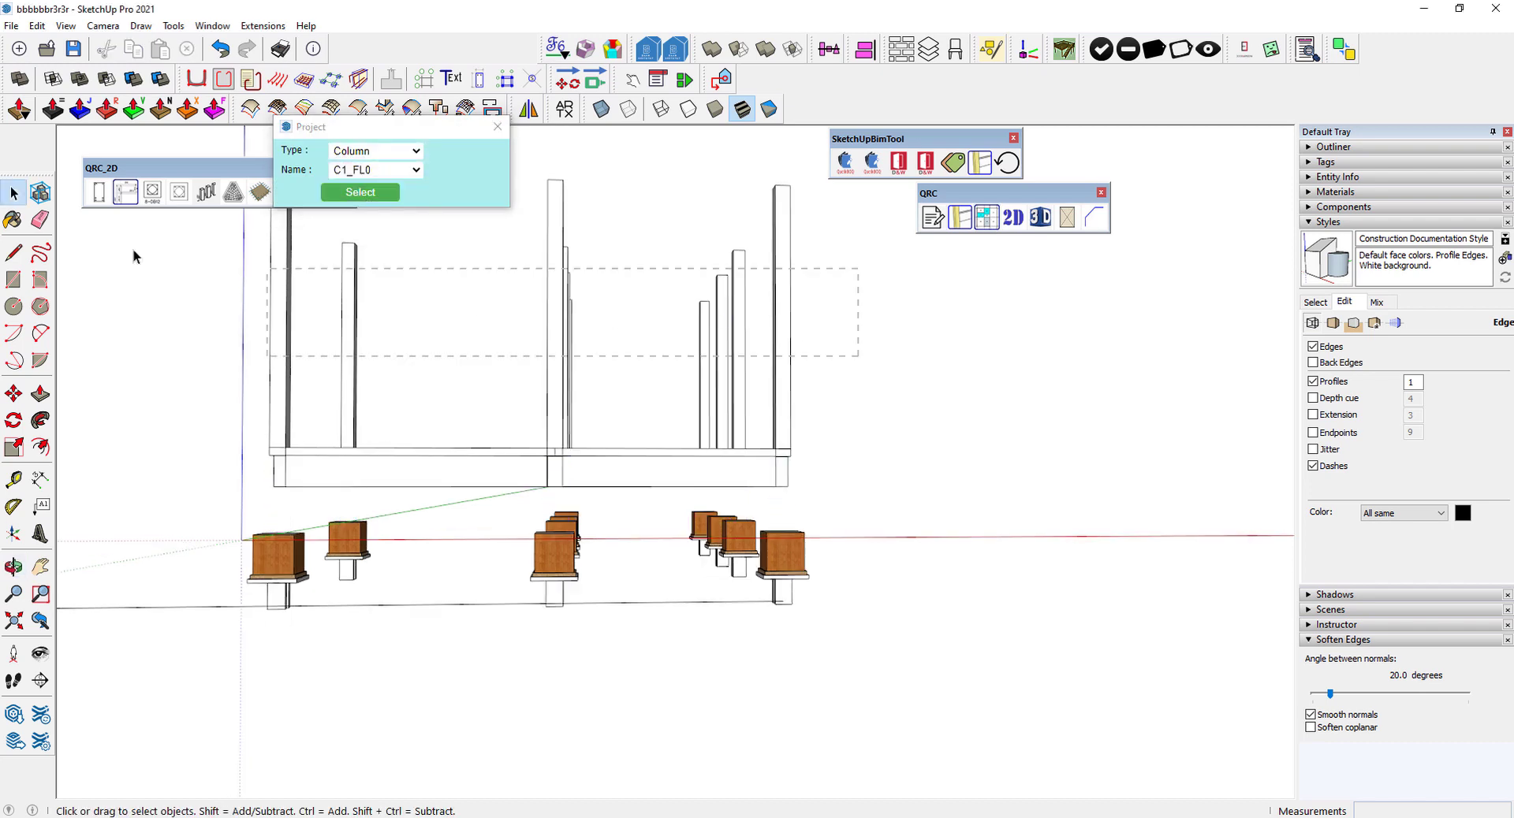
click(378, 168)
click(377, 198)
- Switch the element type to Plank PS1, remove the floor slabs, and zoom out
mouse_move(410, 300)
middle_down()
mouse_move(450, 371)
mouse_move(433, 304)
mouse_move(405, 483)
middle_up()
click(384, 170)
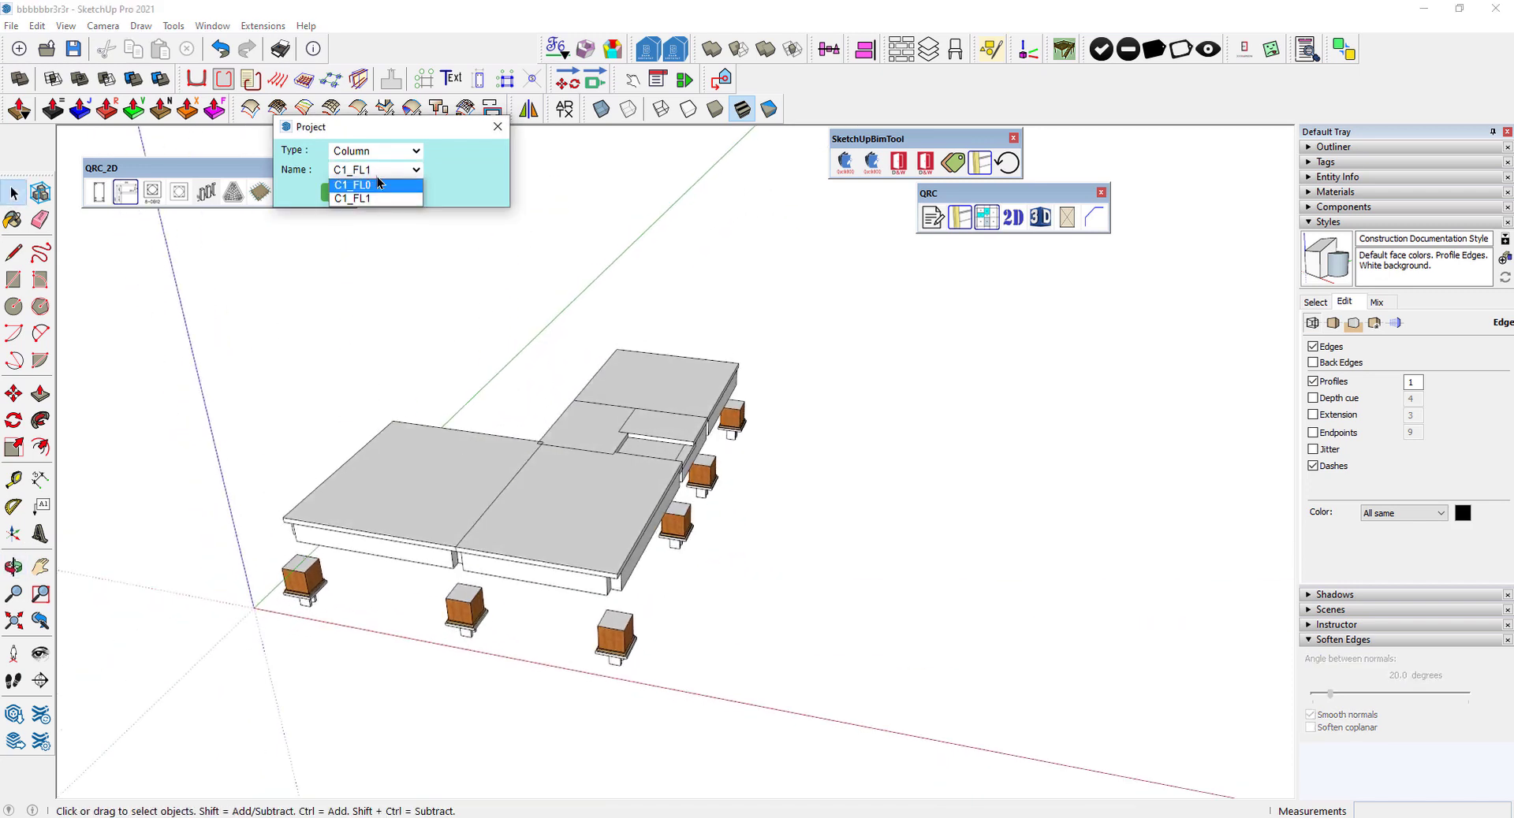
click(384, 157)
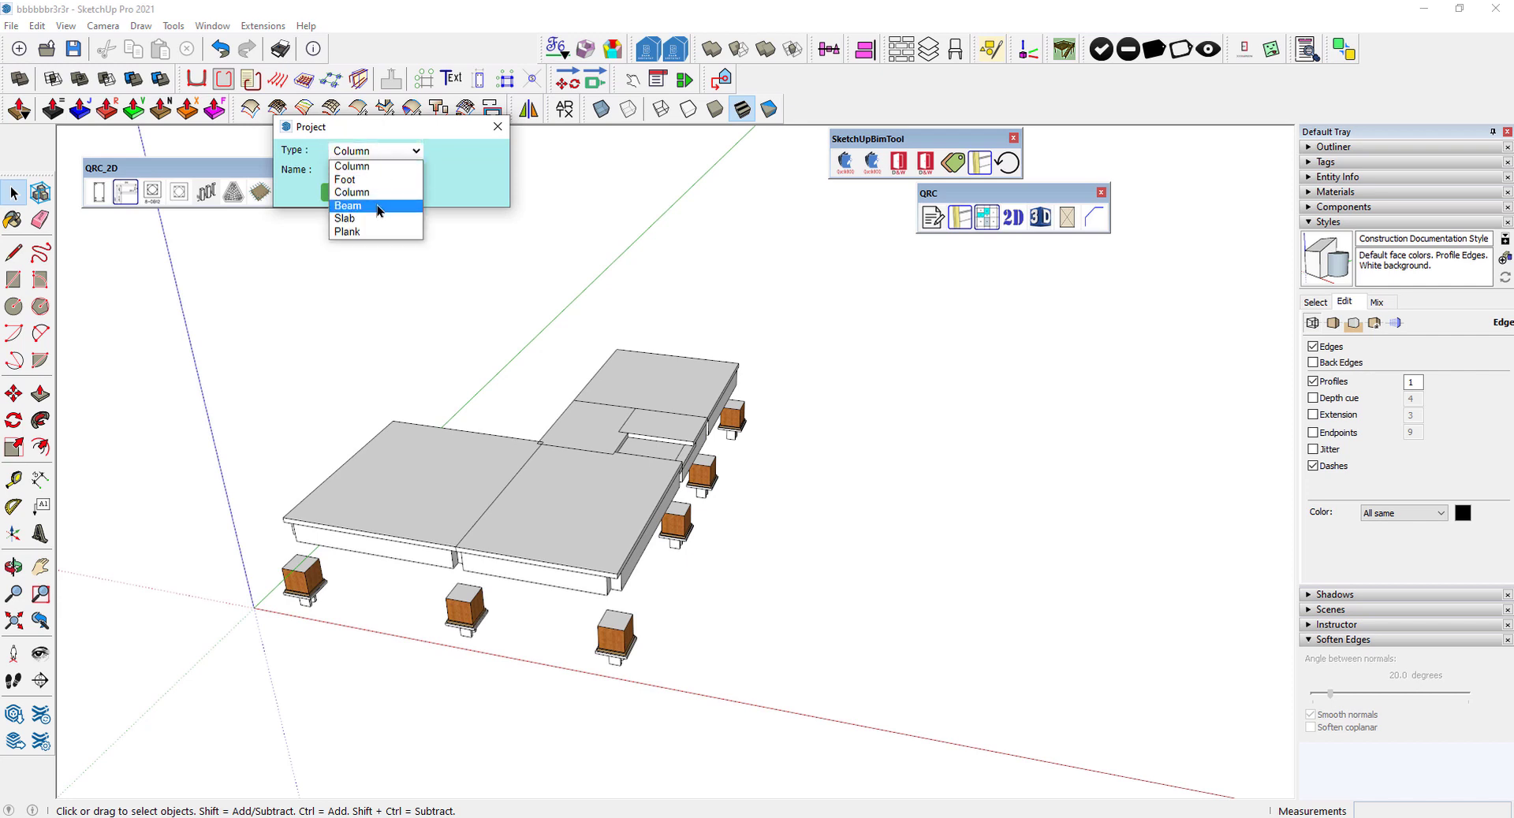
click(375, 218)
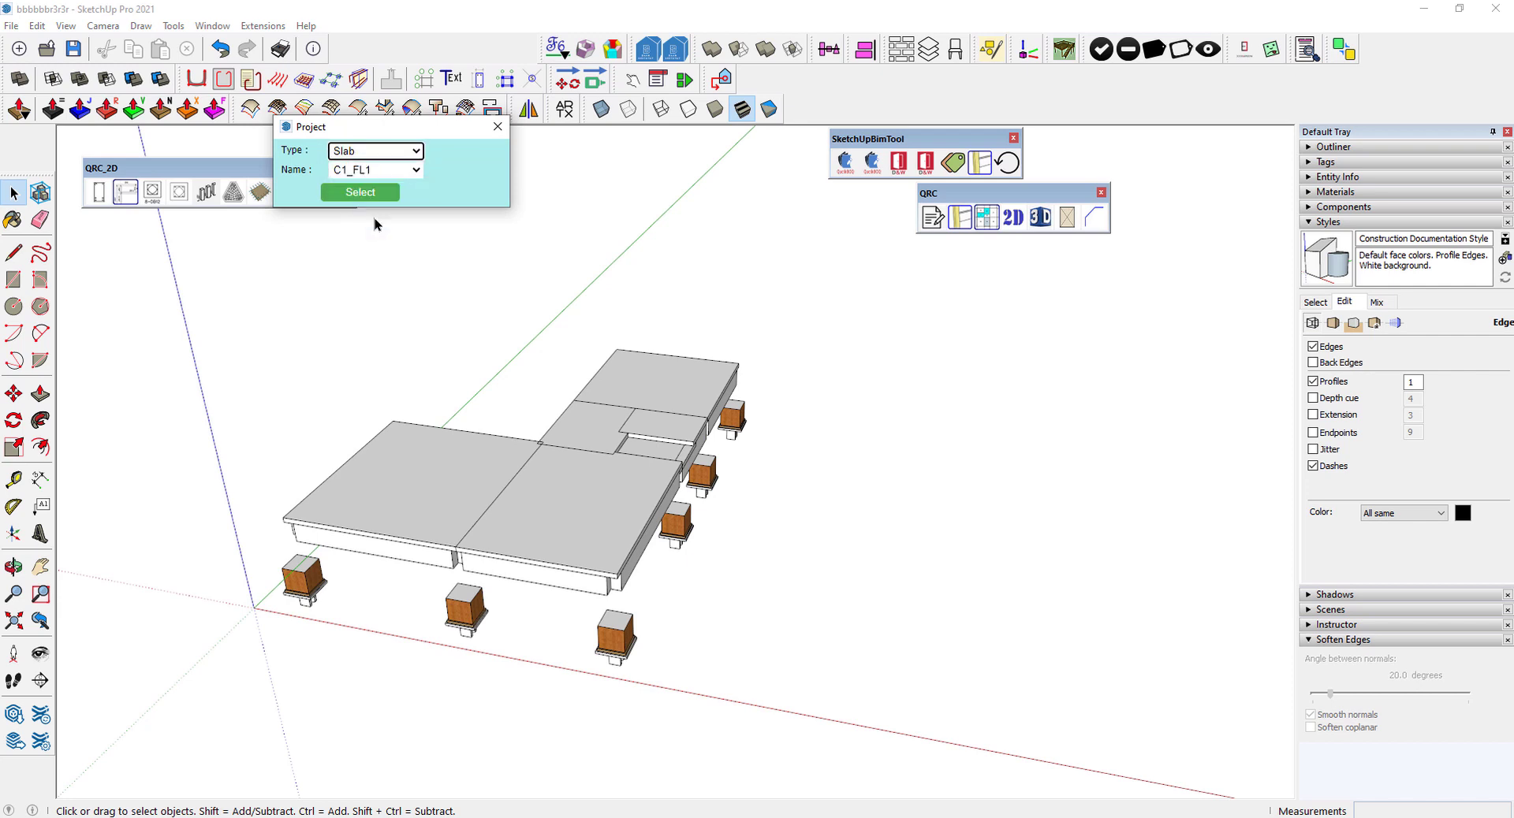
click(373, 170)
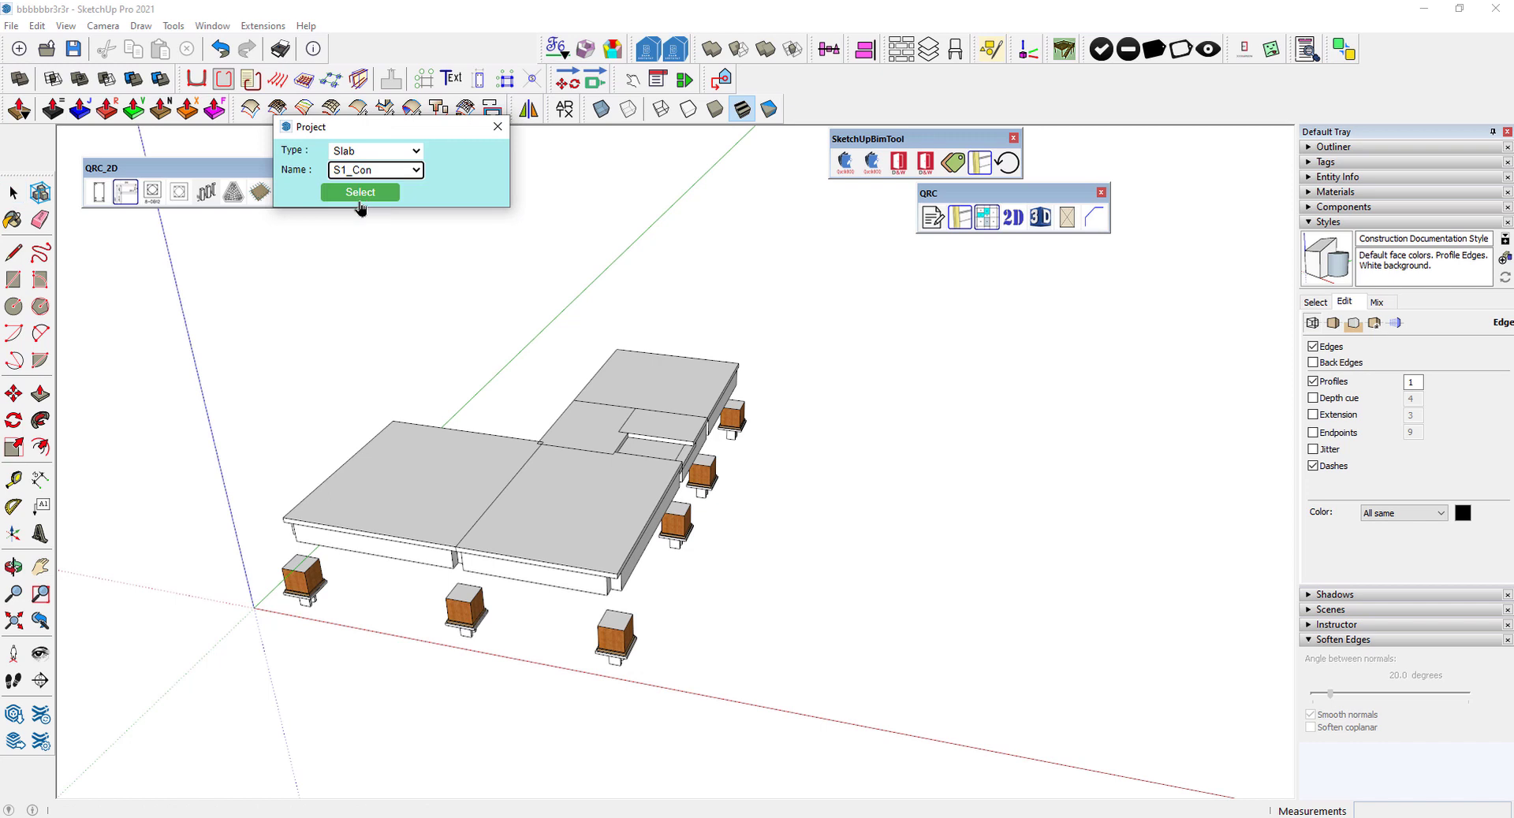
scroll(661, 436, up, 2)
scroll(654, 449, up, 3)
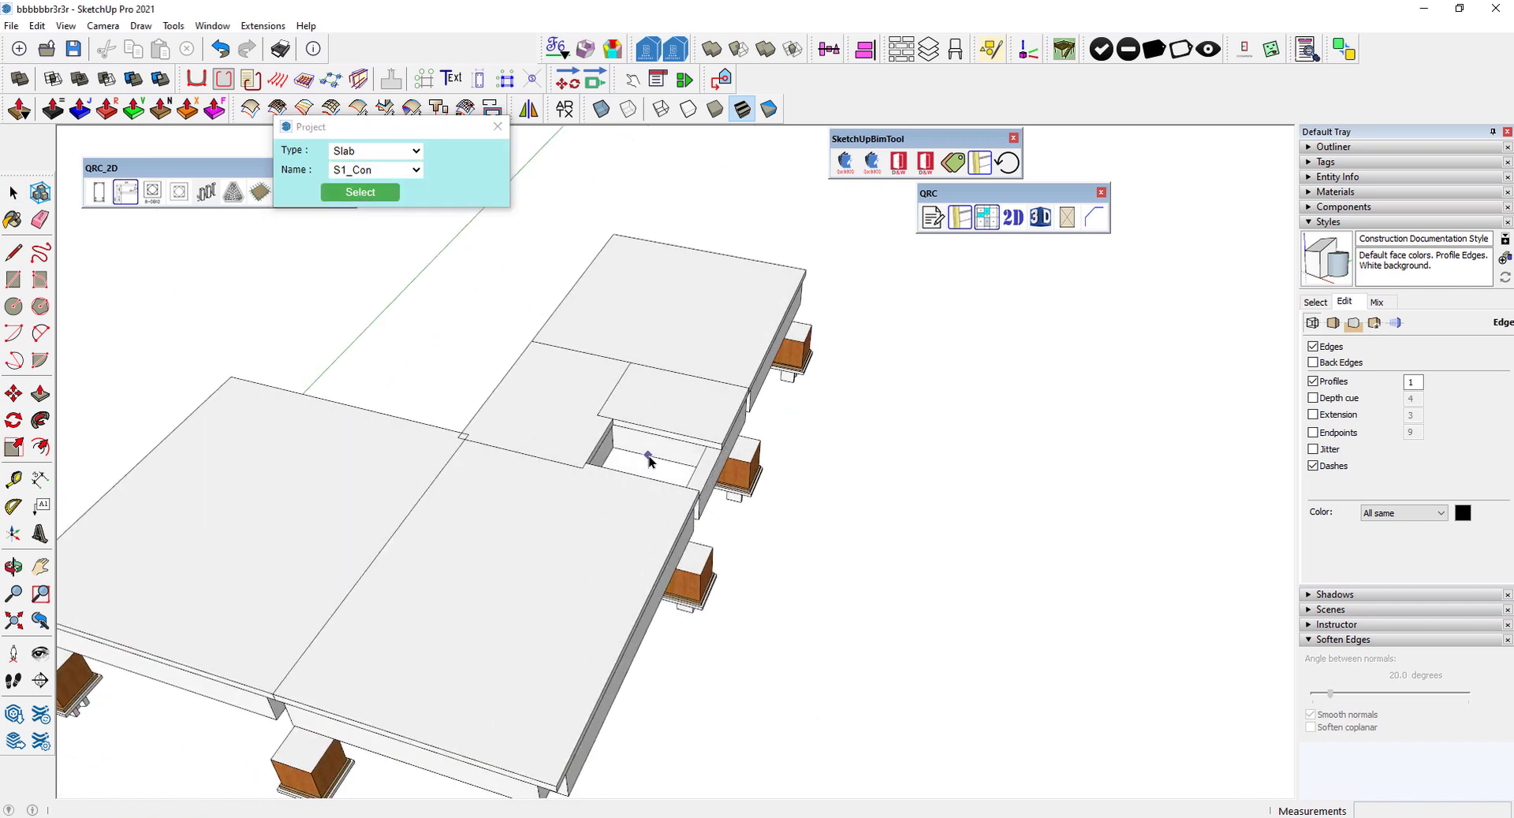
click(362, 156)
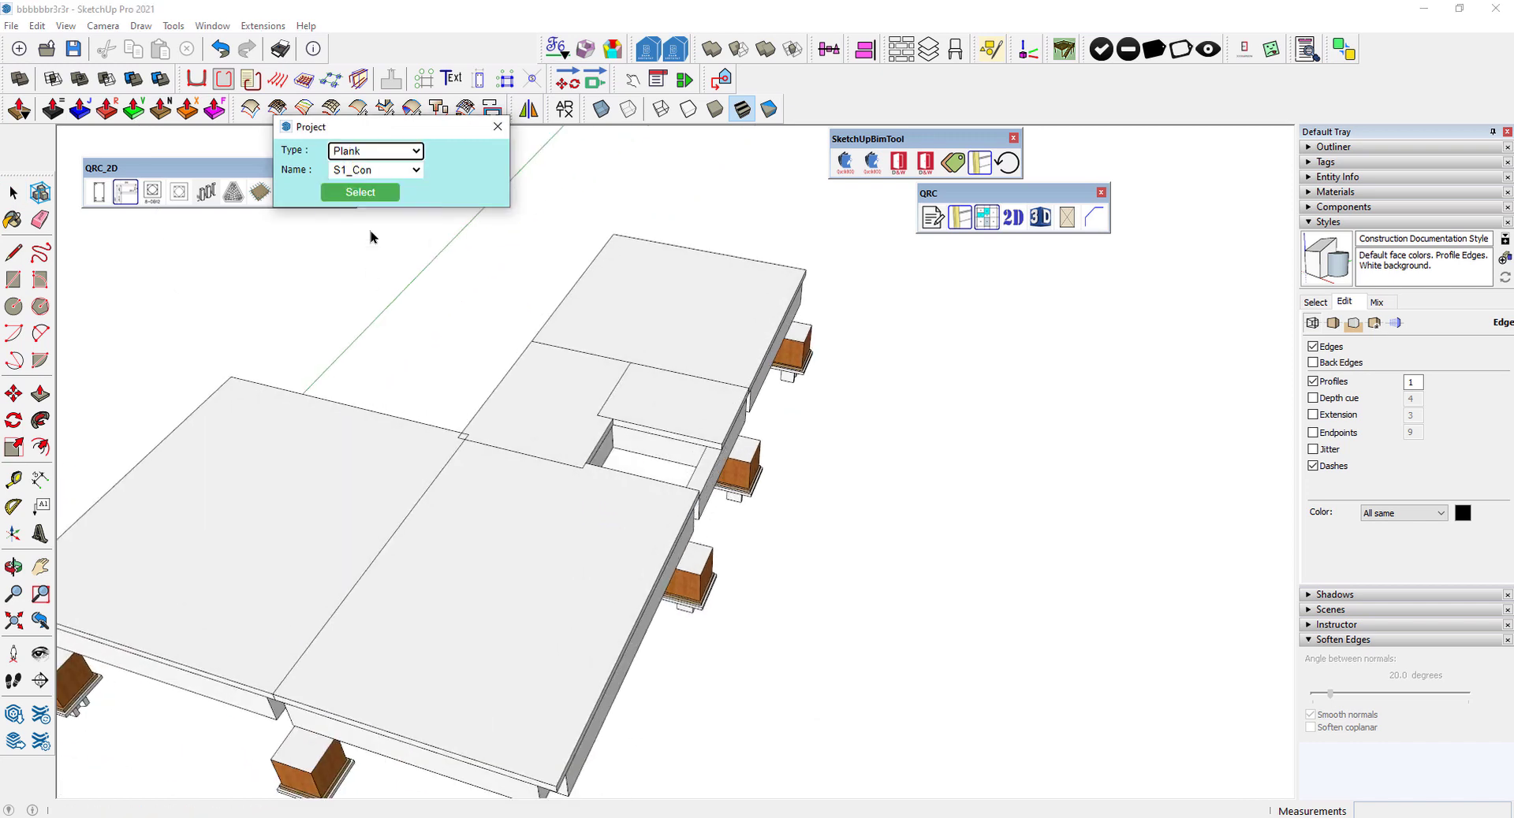
click(361, 193)
click(321, 491)
click(518, 531)
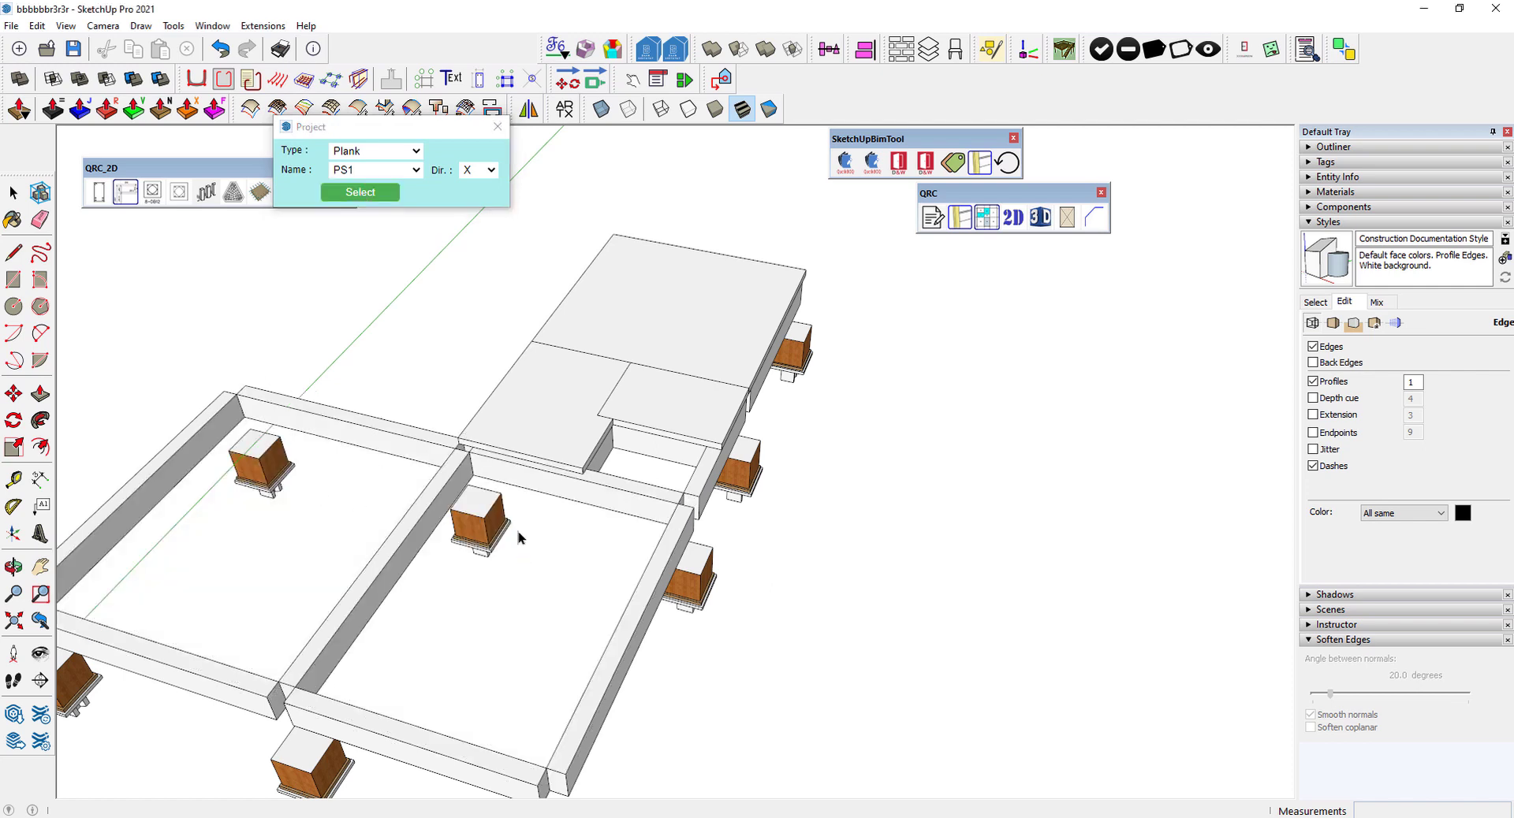
click(568, 411)
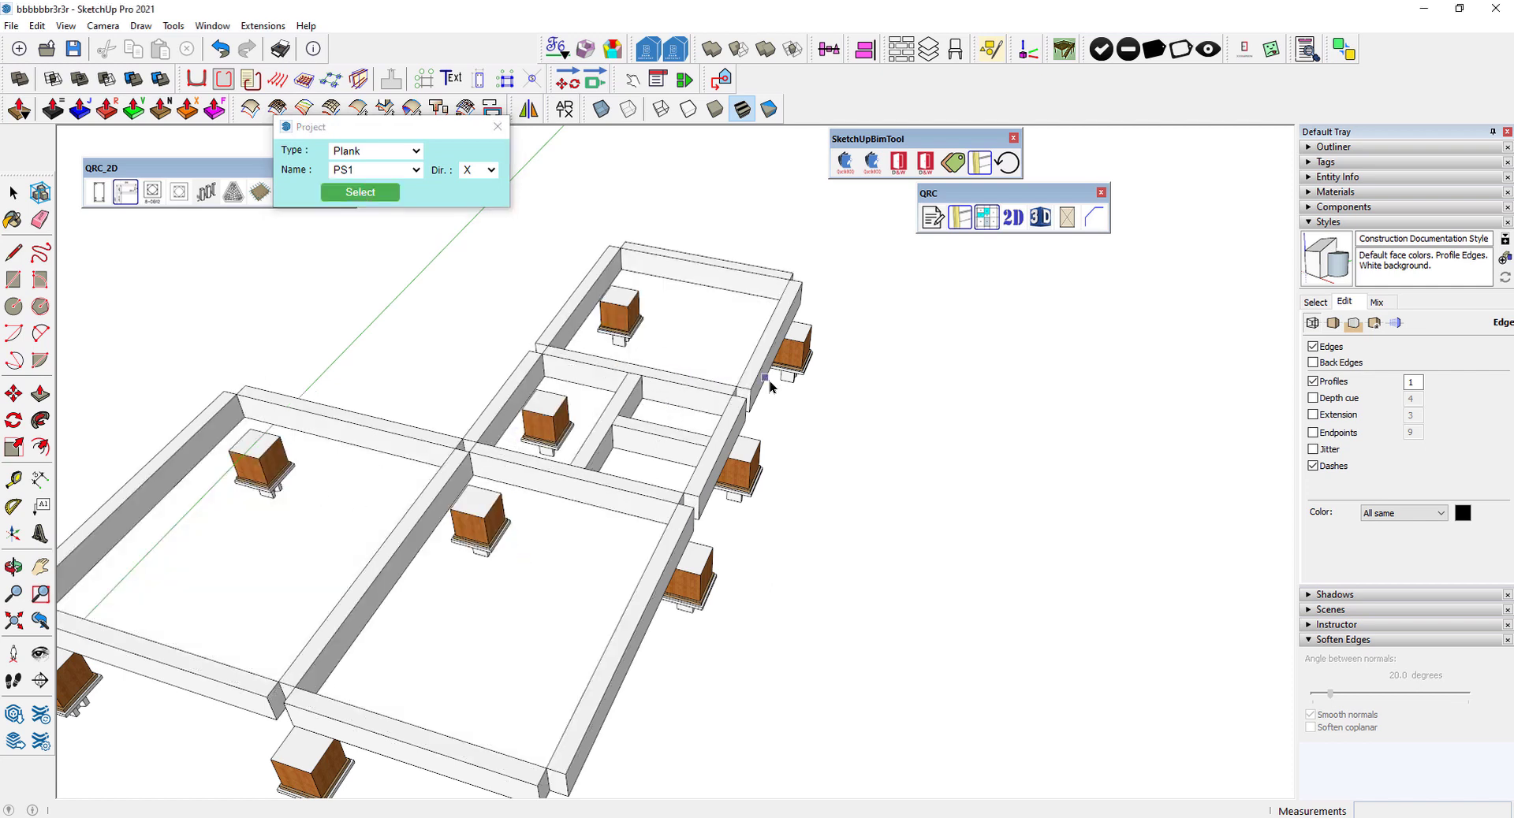
scroll(670, 407, down, 5)
middle_drag(692, 329, 708, 309)
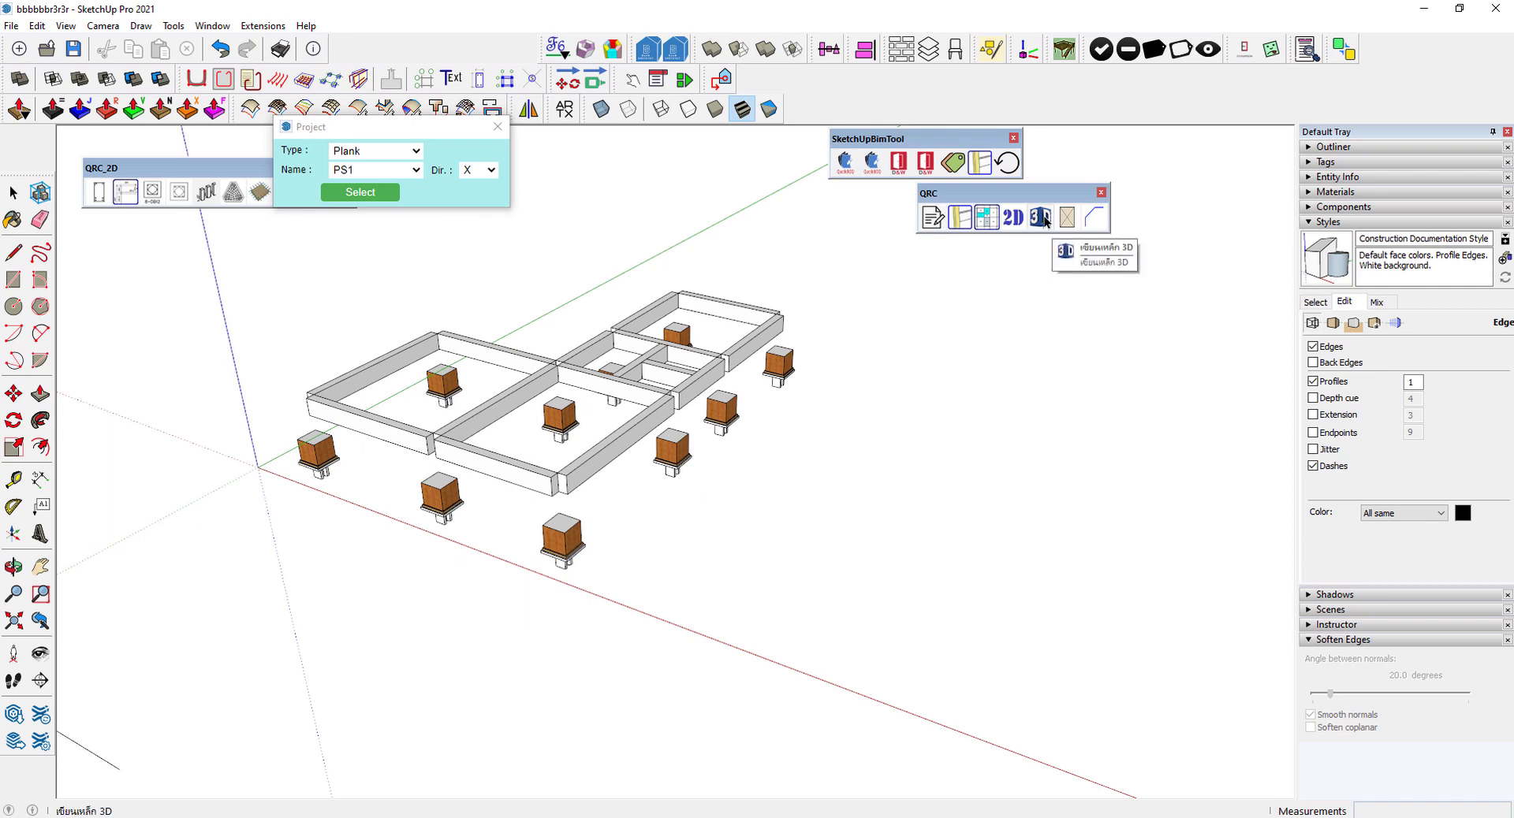
- Close the Project dialog and QRC_2D toolbar, then generate Column Steel on every footing
click(497, 126)
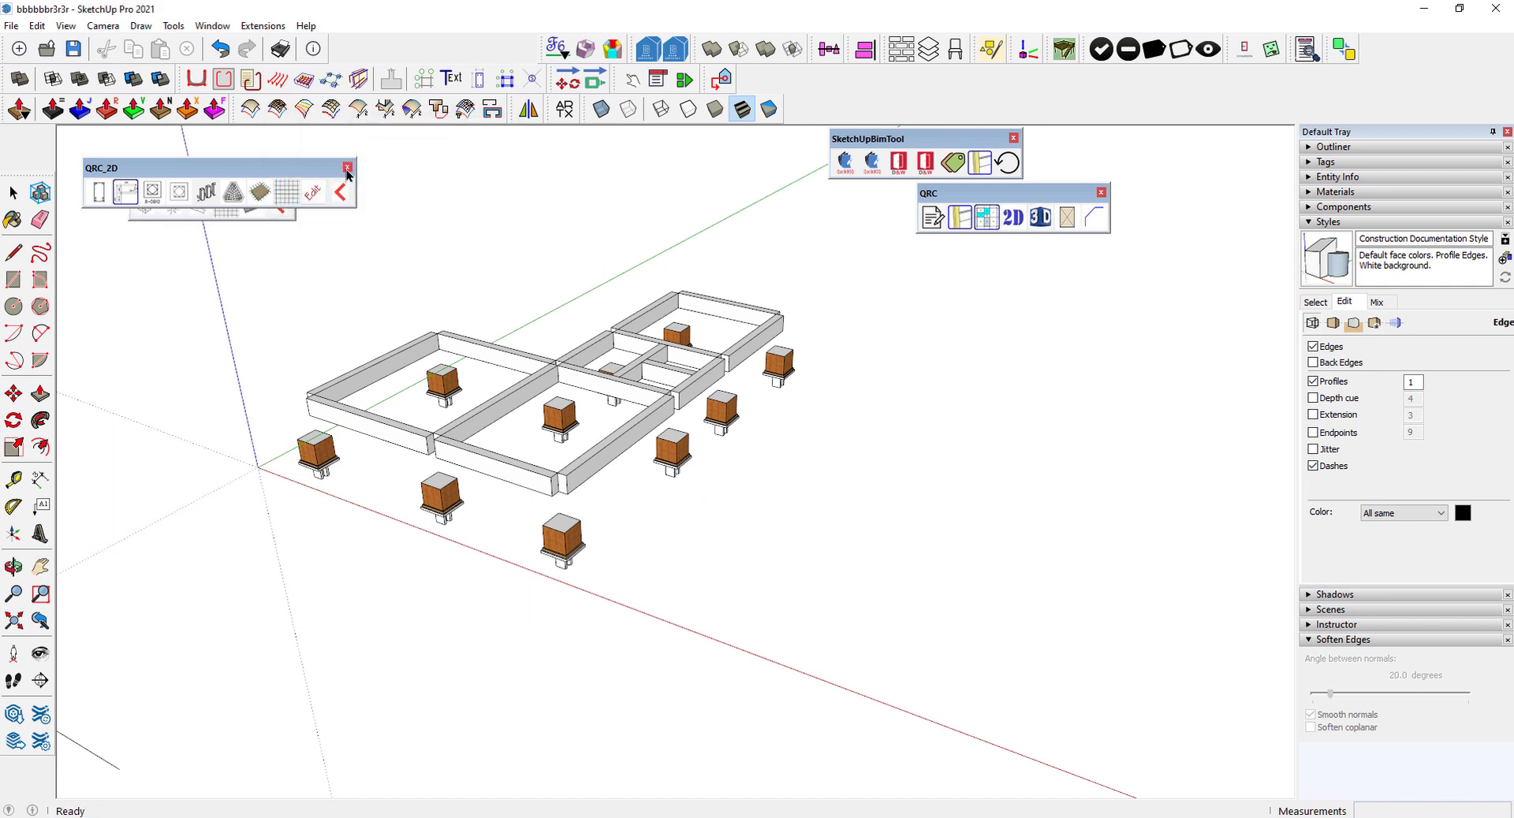
click(346, 168)
drag(235, 190, 524, 151)
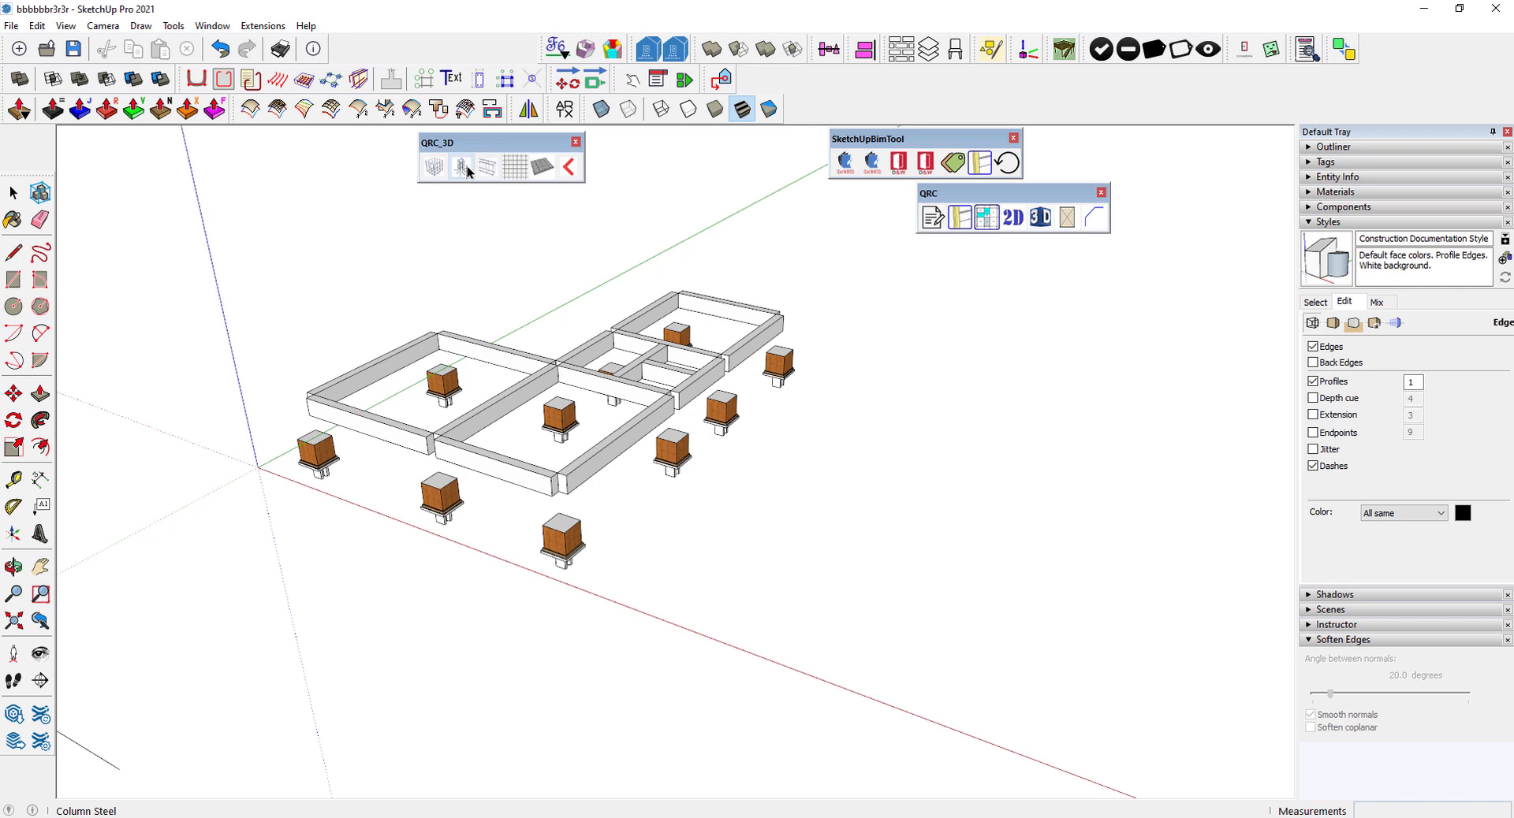
click(466, 165)
click(477, 211)
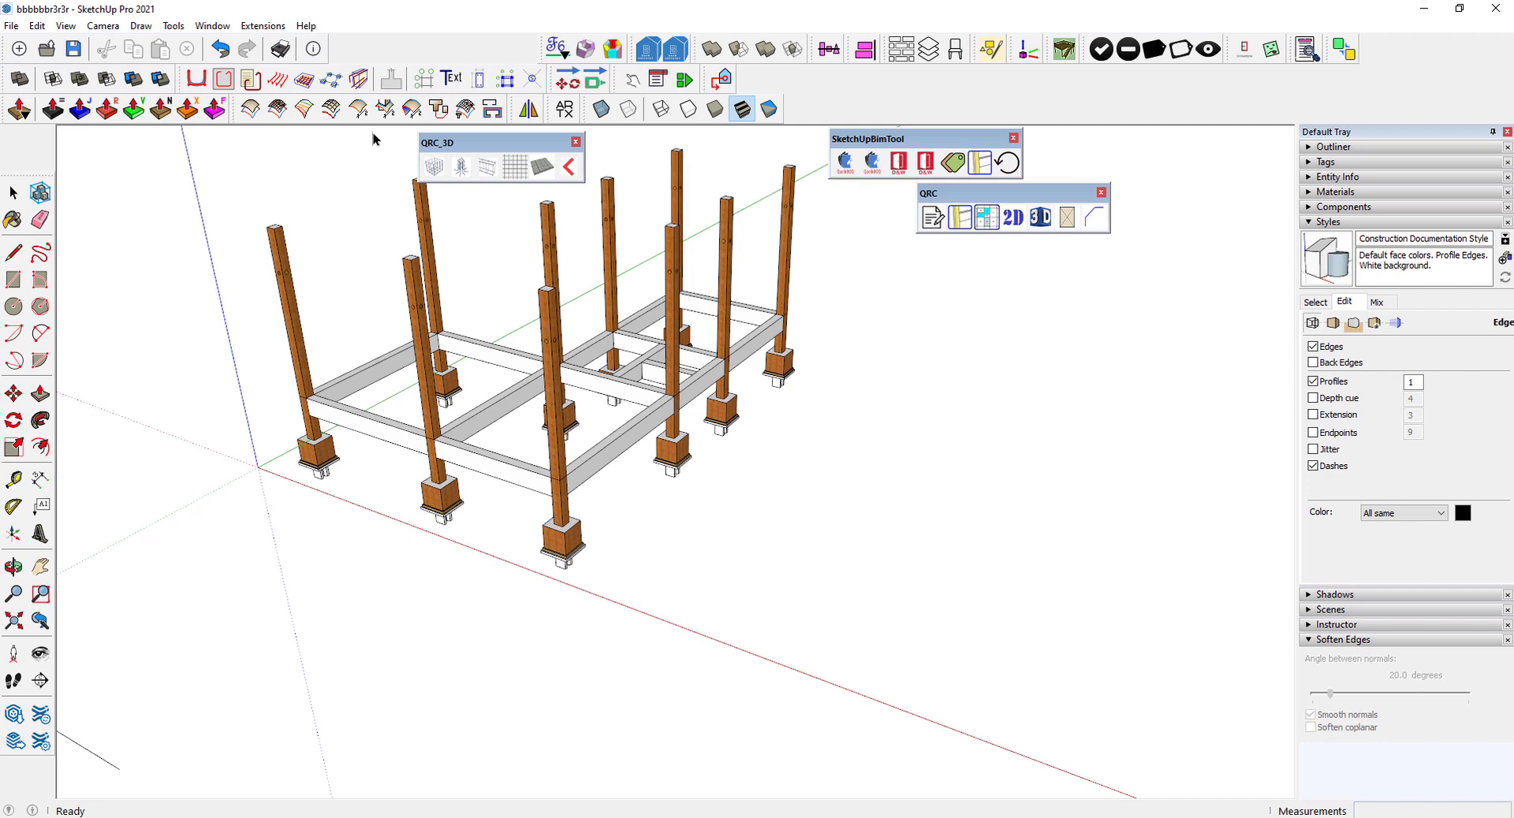
- Turn on X-ray display and orbit to inspect the new steel columns
scroll(693, 431, up, 2)
click(600, 109)
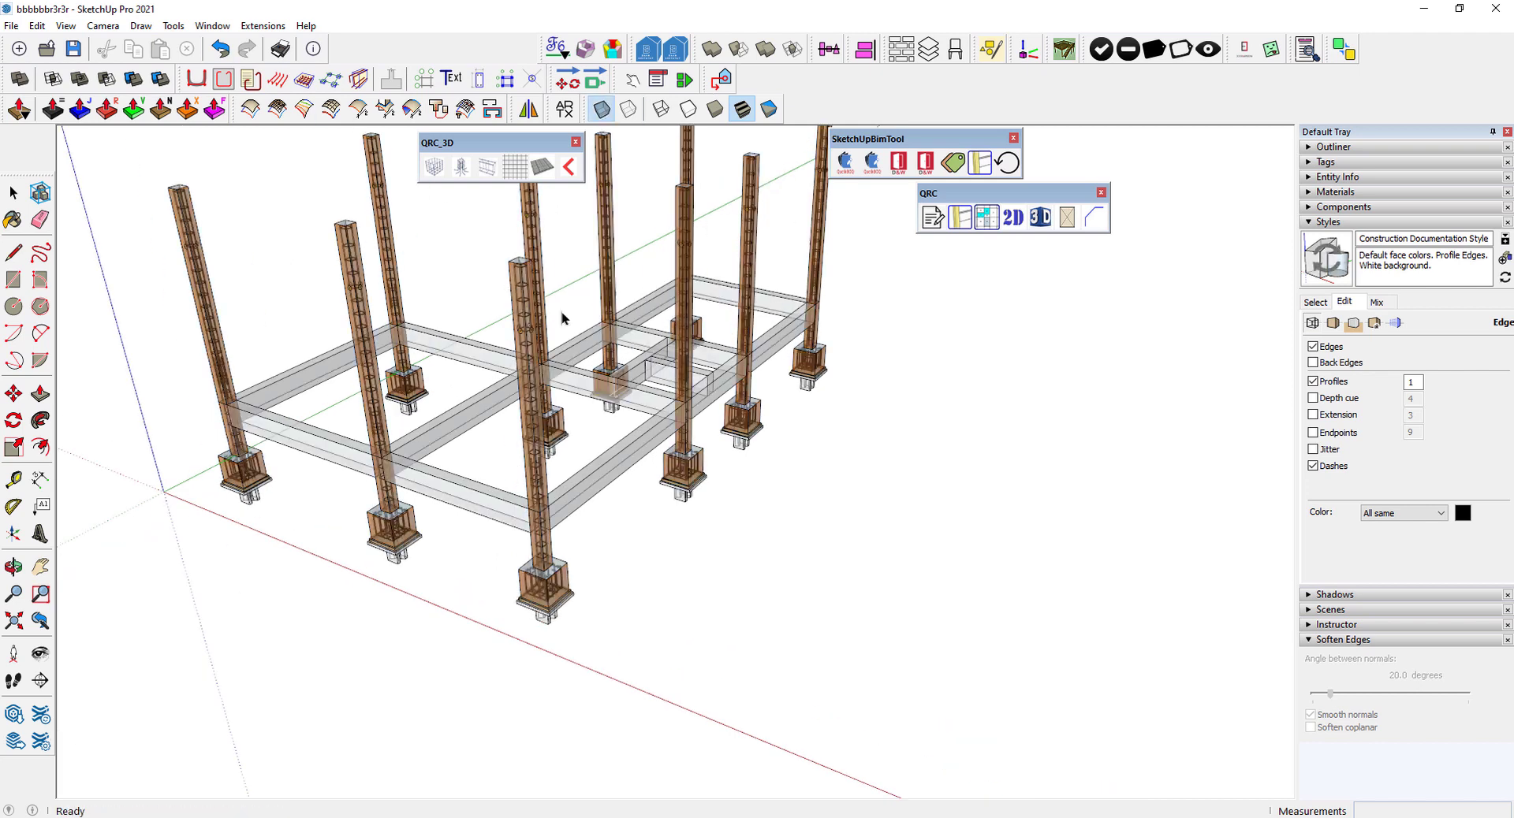
middle_drag(560, 311, 536, 327)
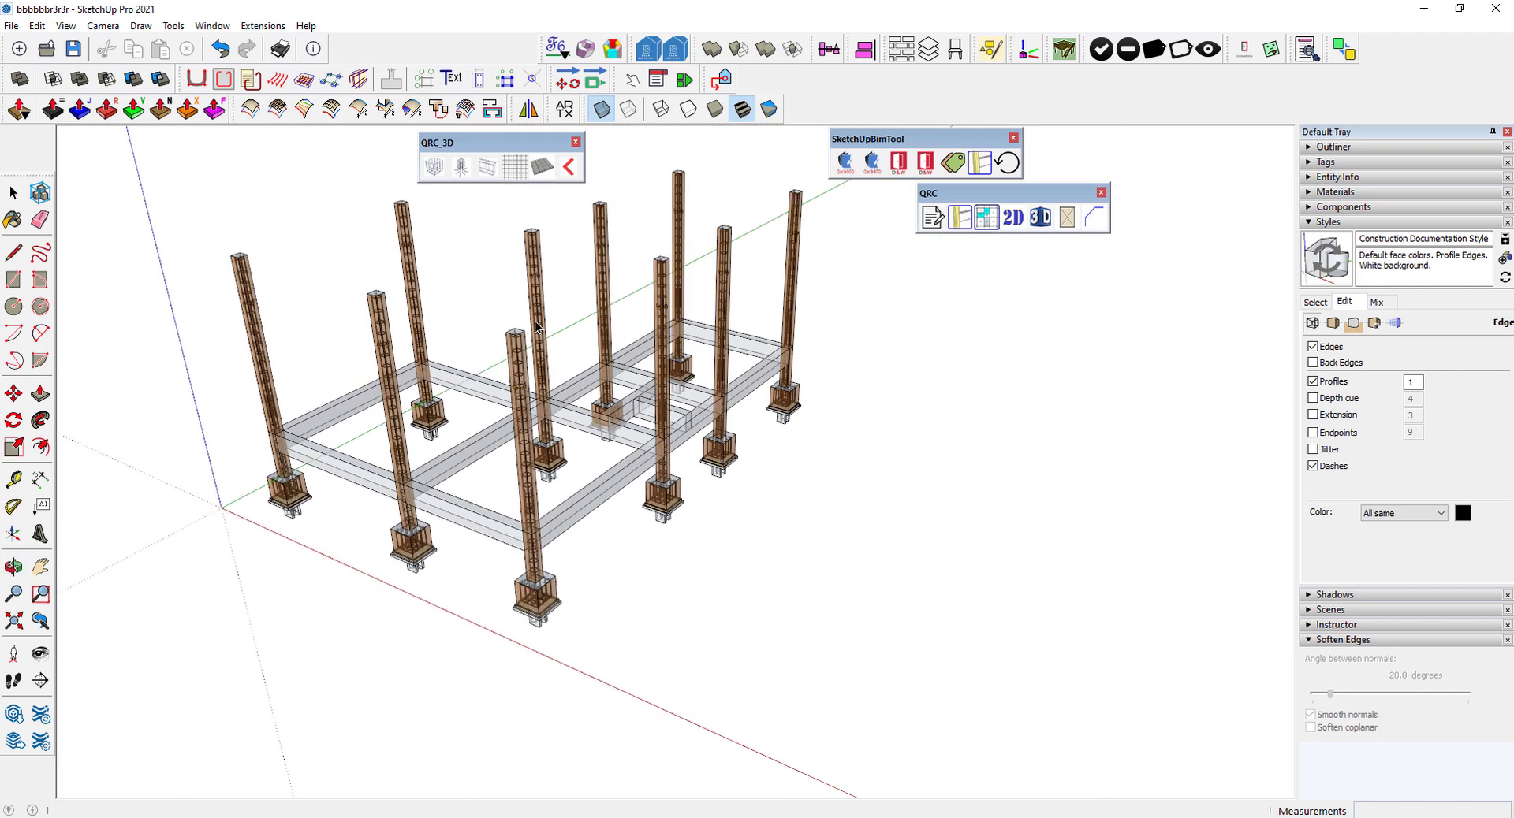
scroll(536, 327, down, 2)
middle_drag(580, 327, 556, 457)
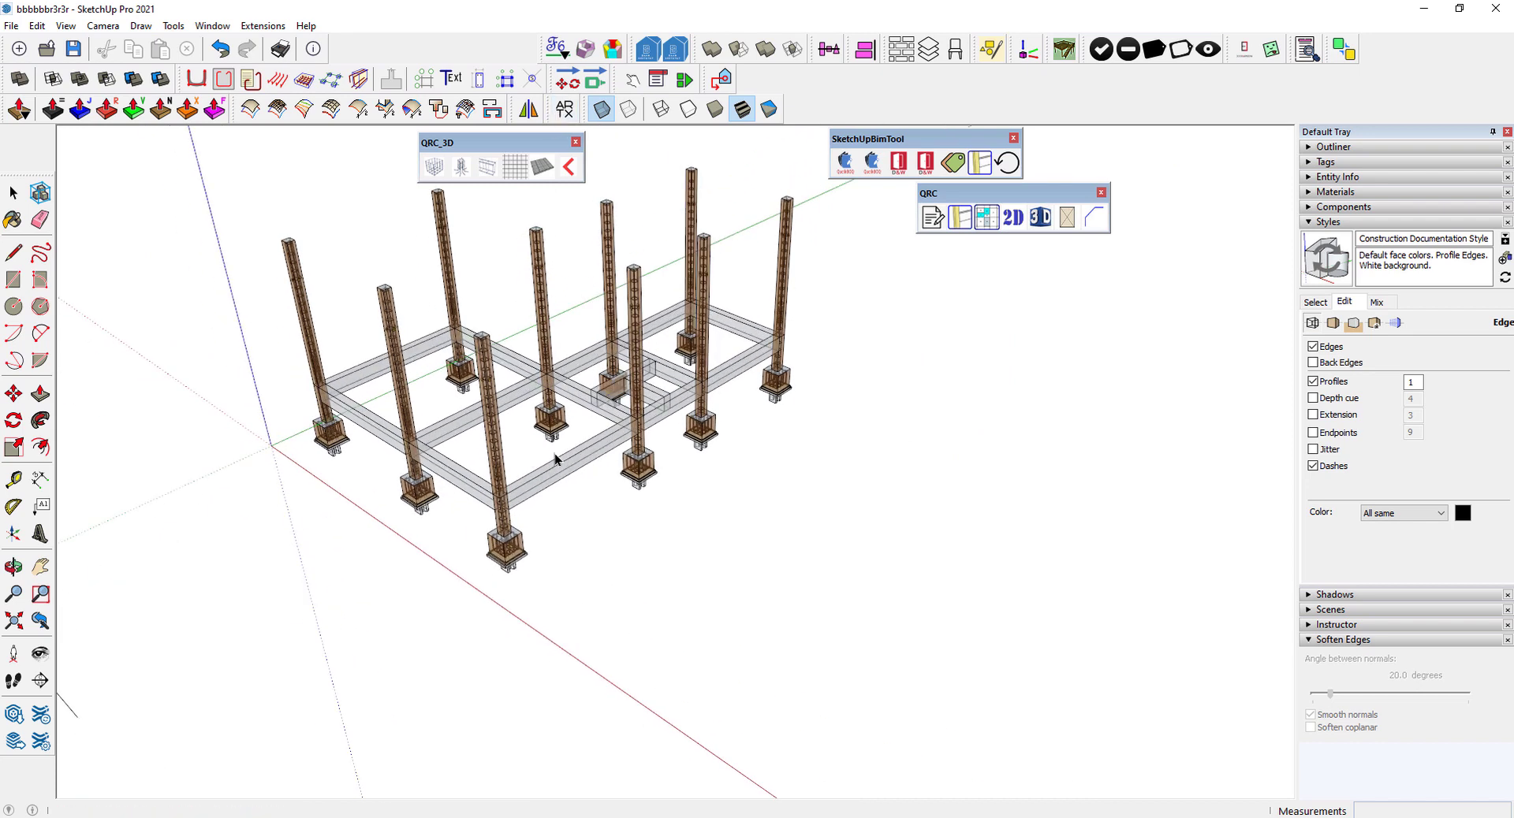
- Start Beam Steel with beam type B2 and Draw Each mode
click(479, 173)
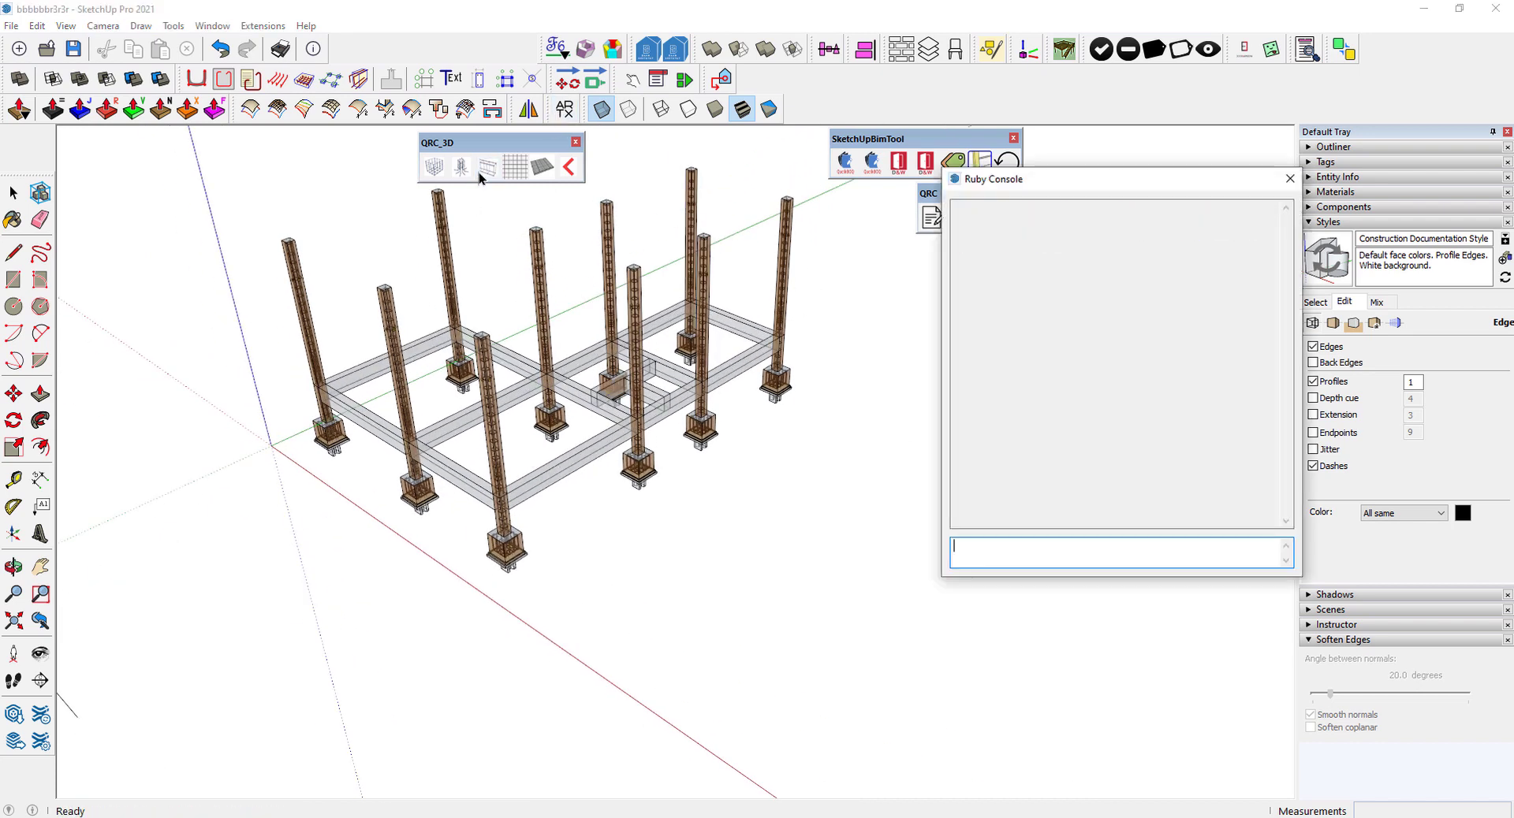
click(1134, 361)
click(1133, 361)
click(1134, 361)
click(1143, 389)
click(1159, 385)
click(1143, 402)
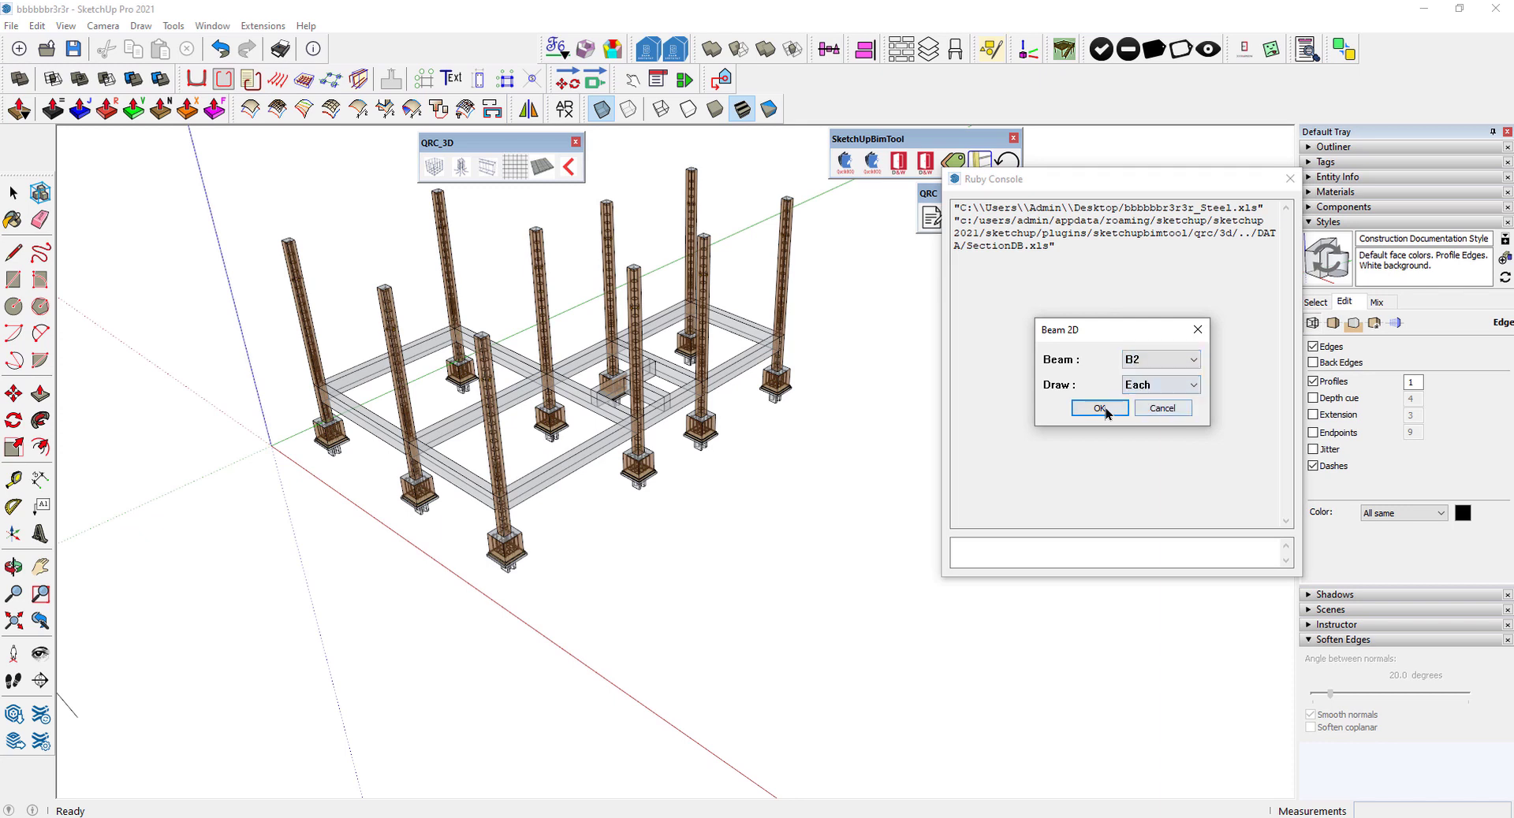
click(1098, 408)
click(1140, 414)
scroll(567, 442, up, 3)
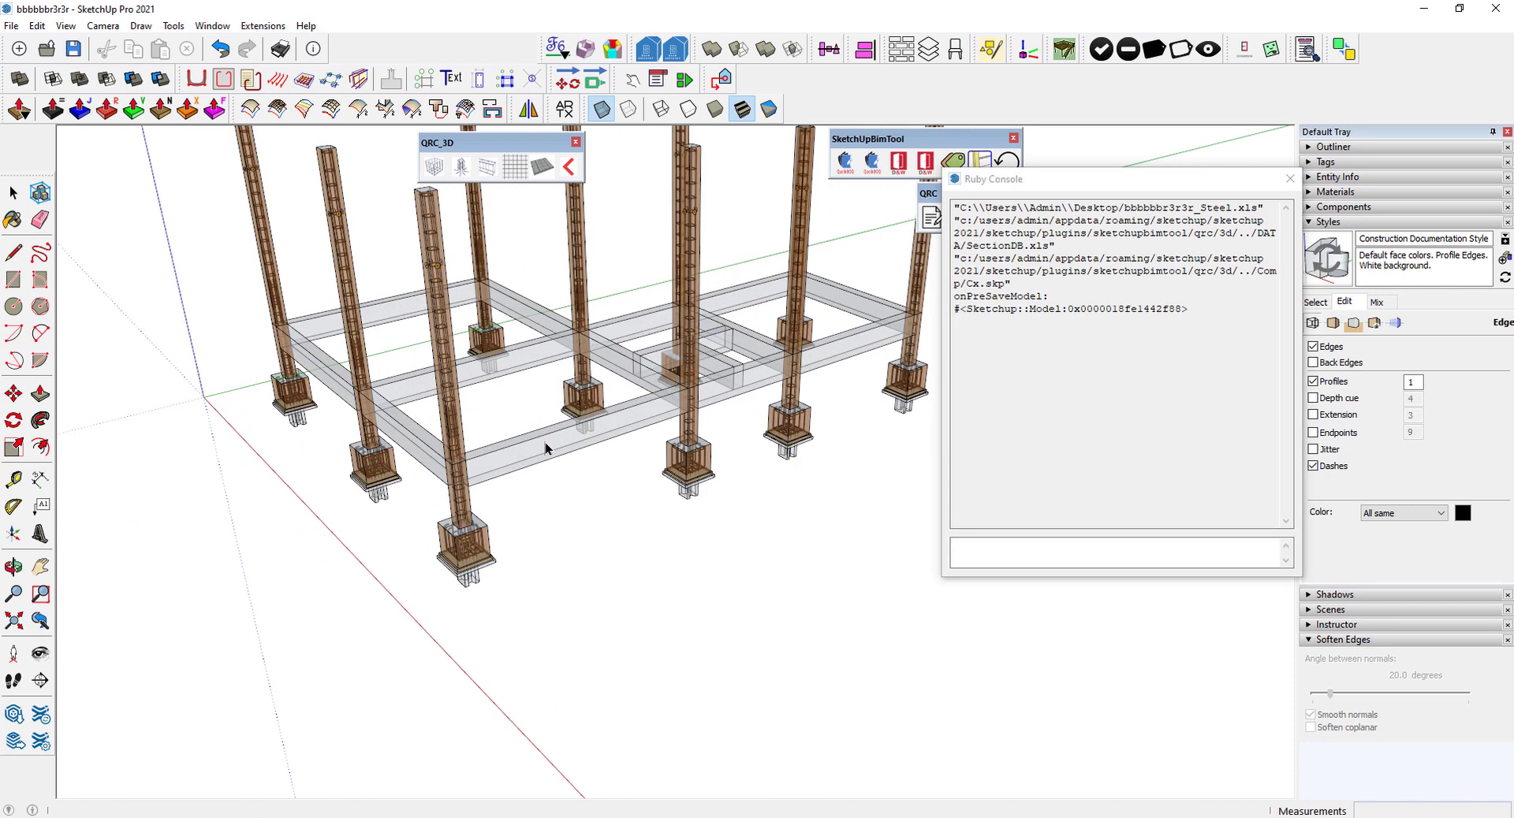
scroll(544, 443, up, 2)
- Add B2 rebar cages to the front, right, left, back and interior ground beams
click(545, 446)
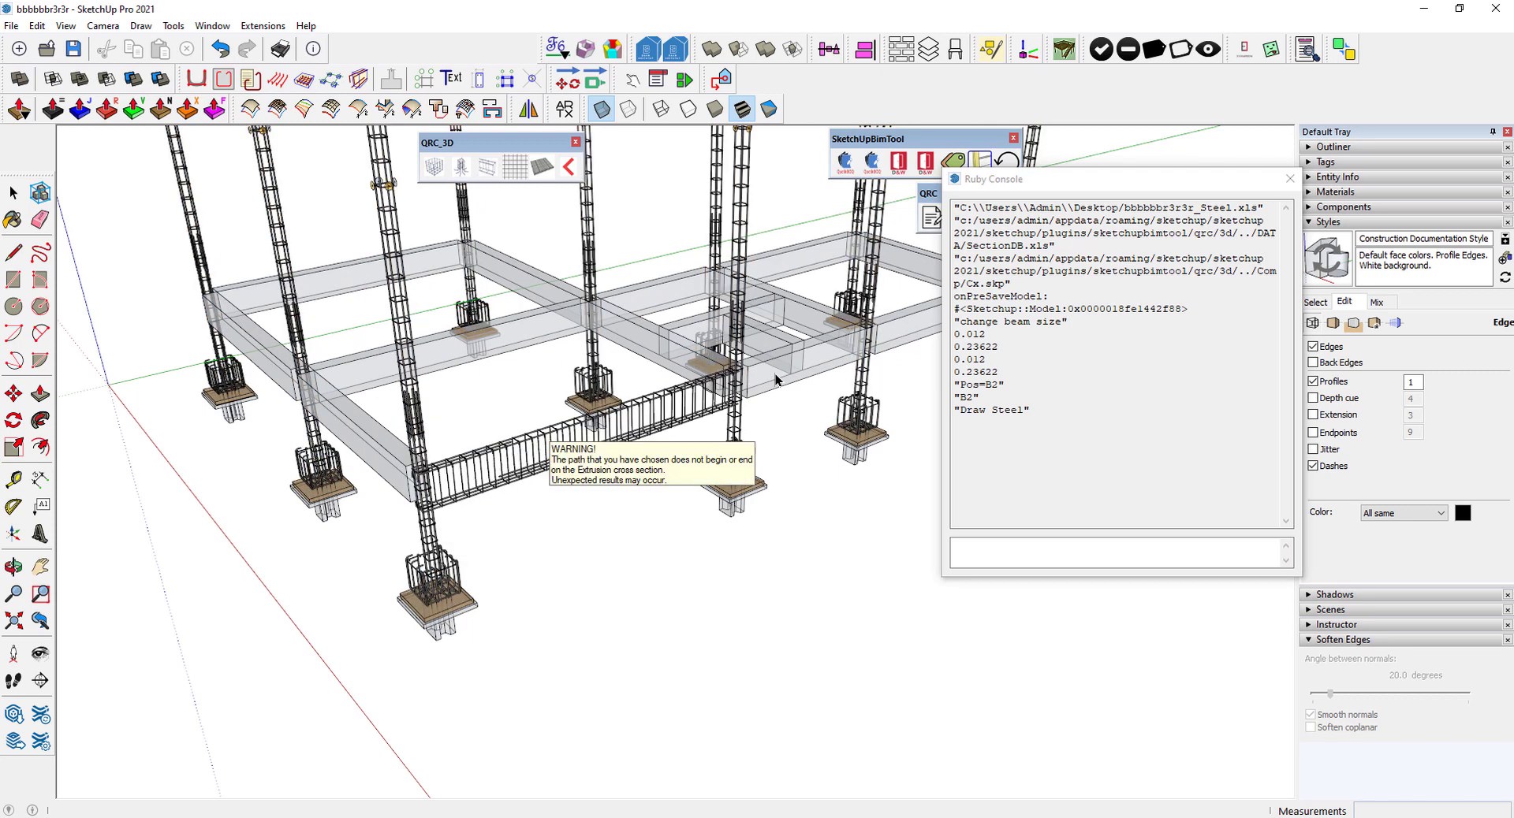
click(836, 361)
click(901, 320)
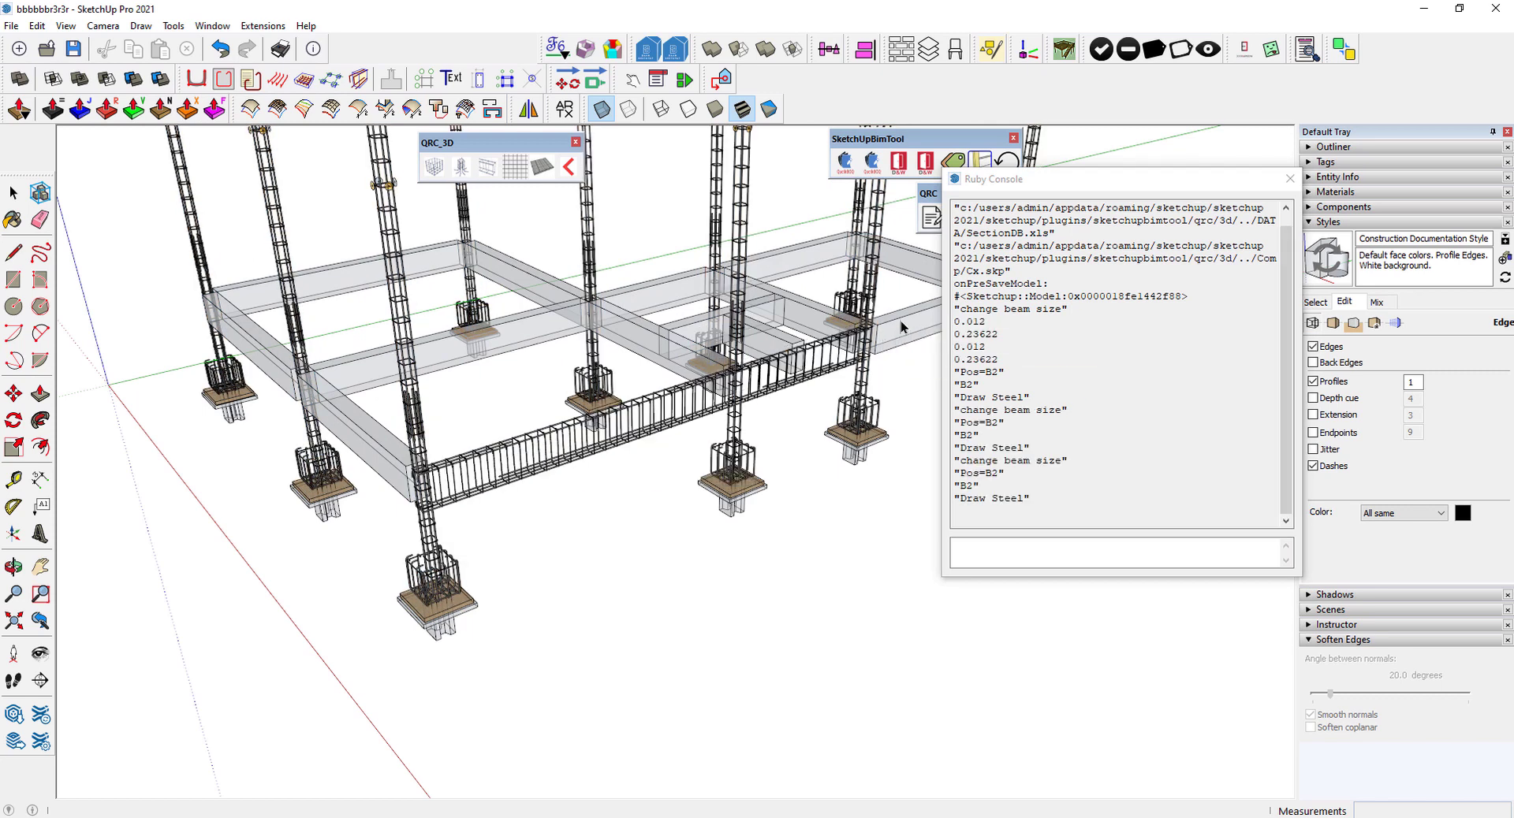
click(265, 354)
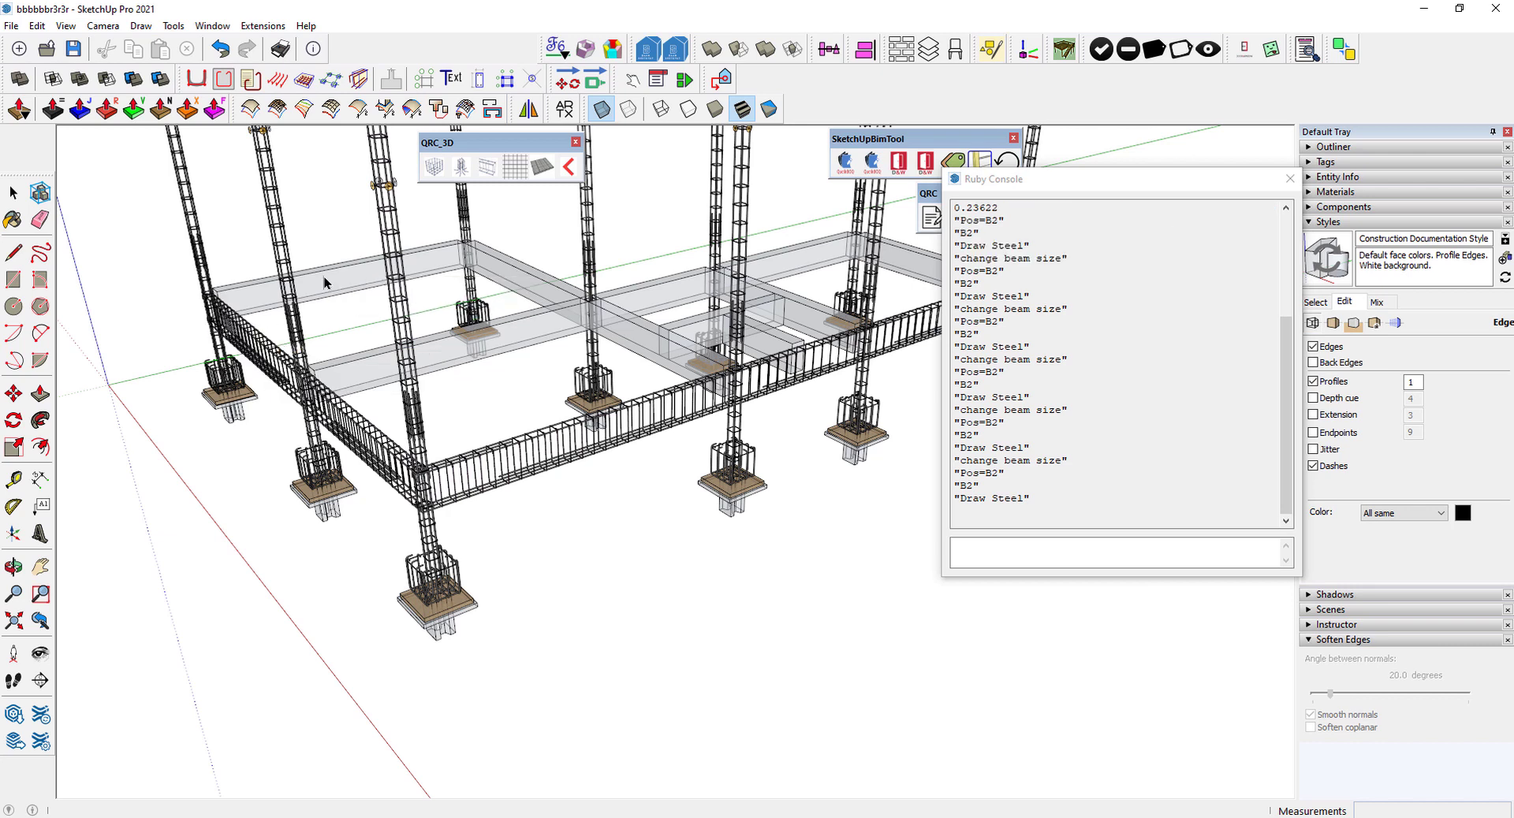
click(503, 269)
click(515, 269)
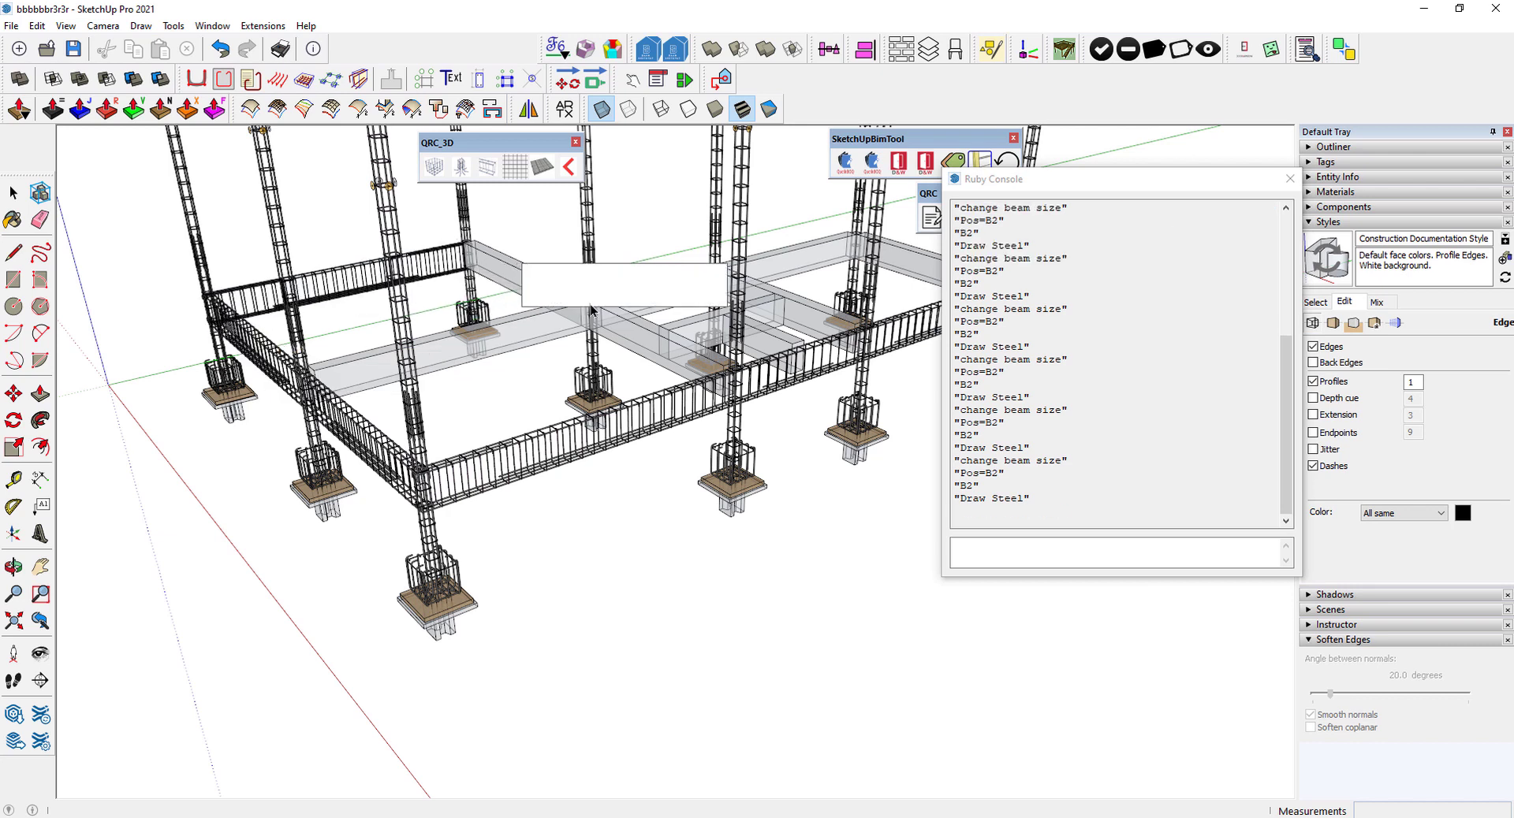
click(506, 334)
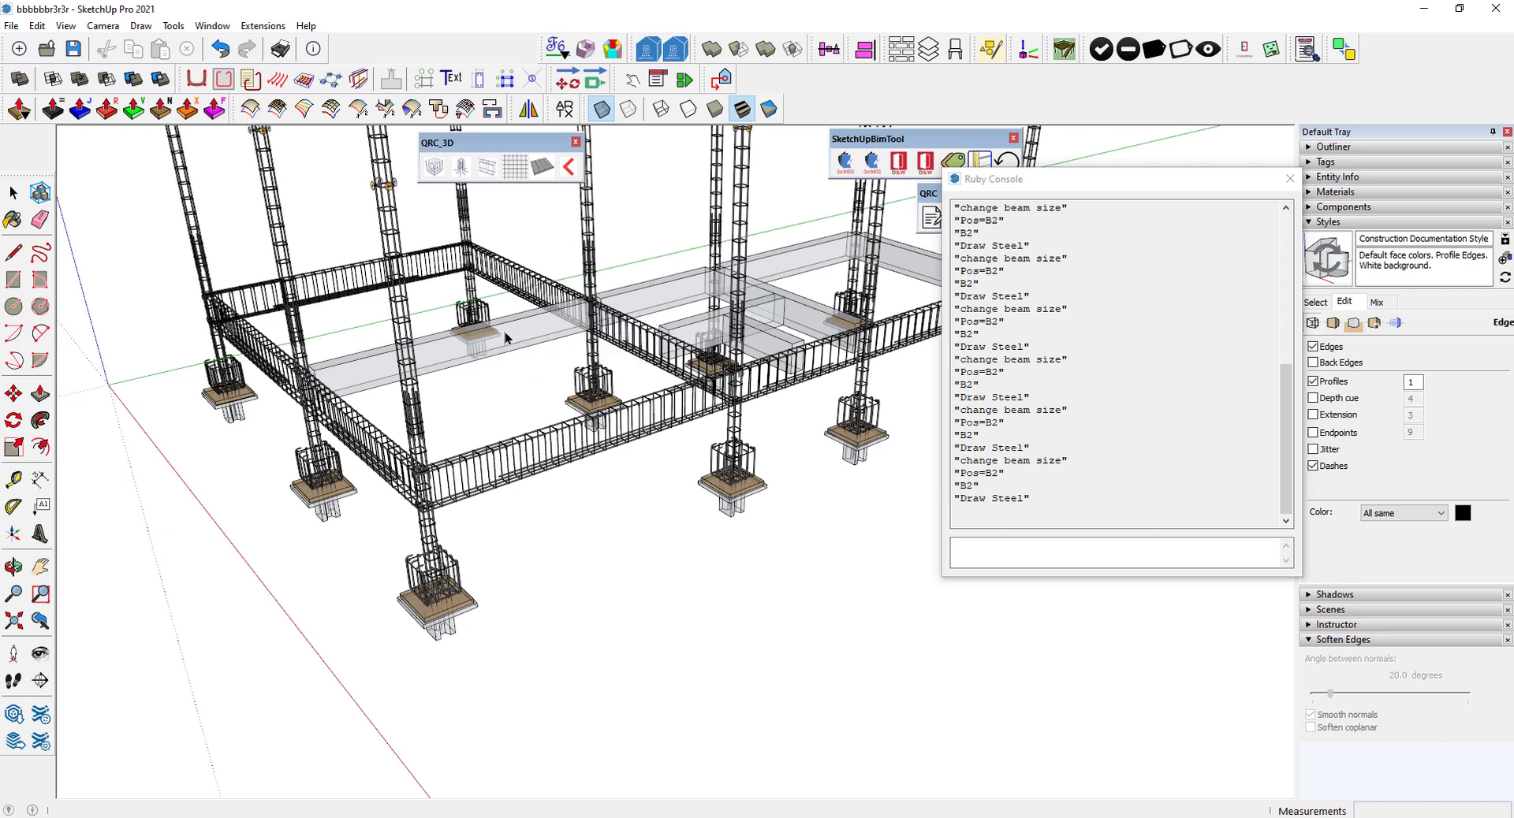
click(644, 294)
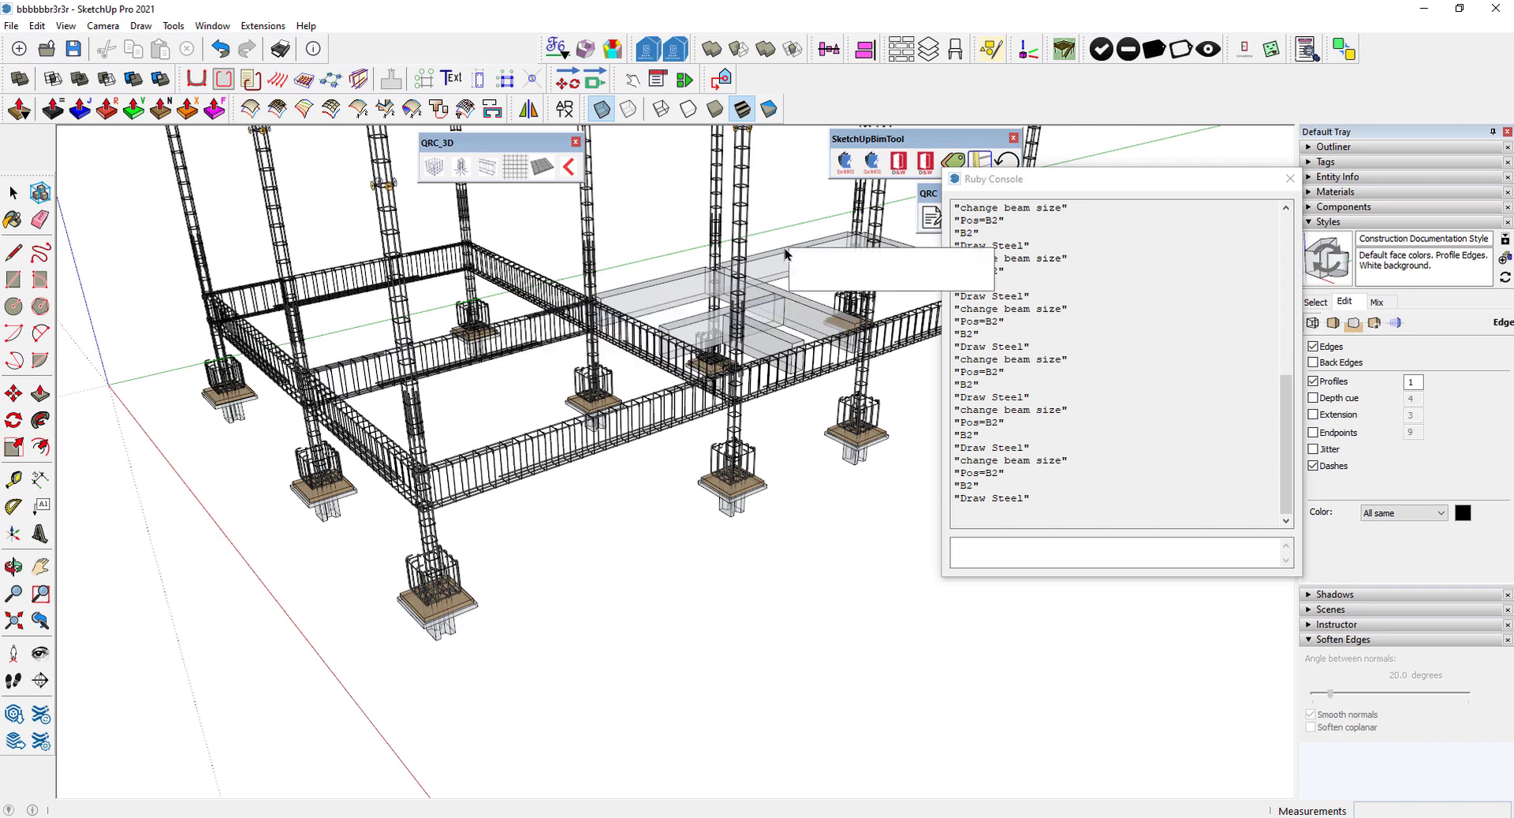
click(911, 265)
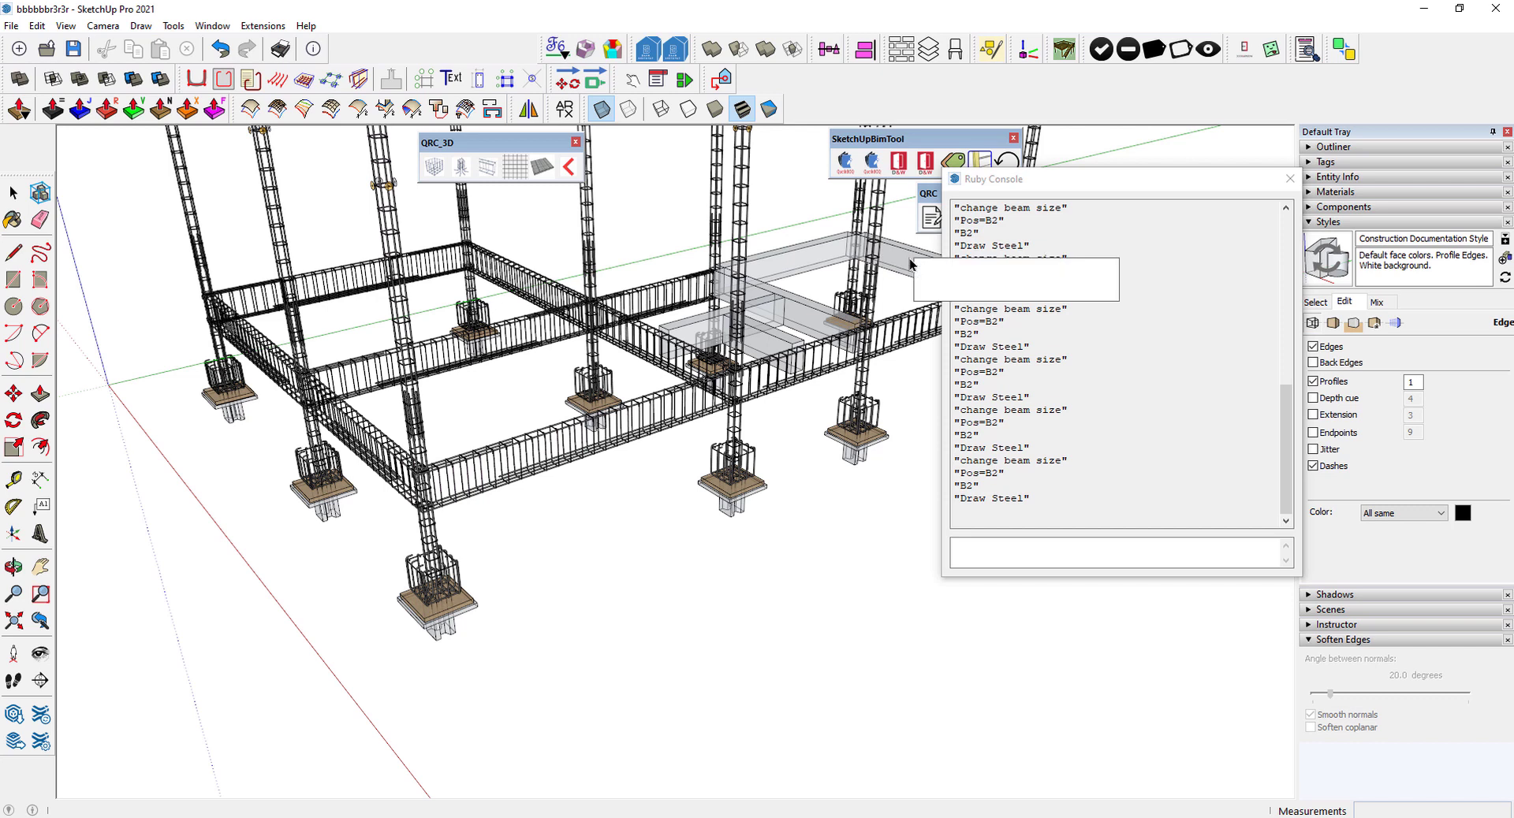
click(801, 304)
- Run Beam Steel with B1 in Draw Each mode and reinforce two interior beams
click(481, 164)
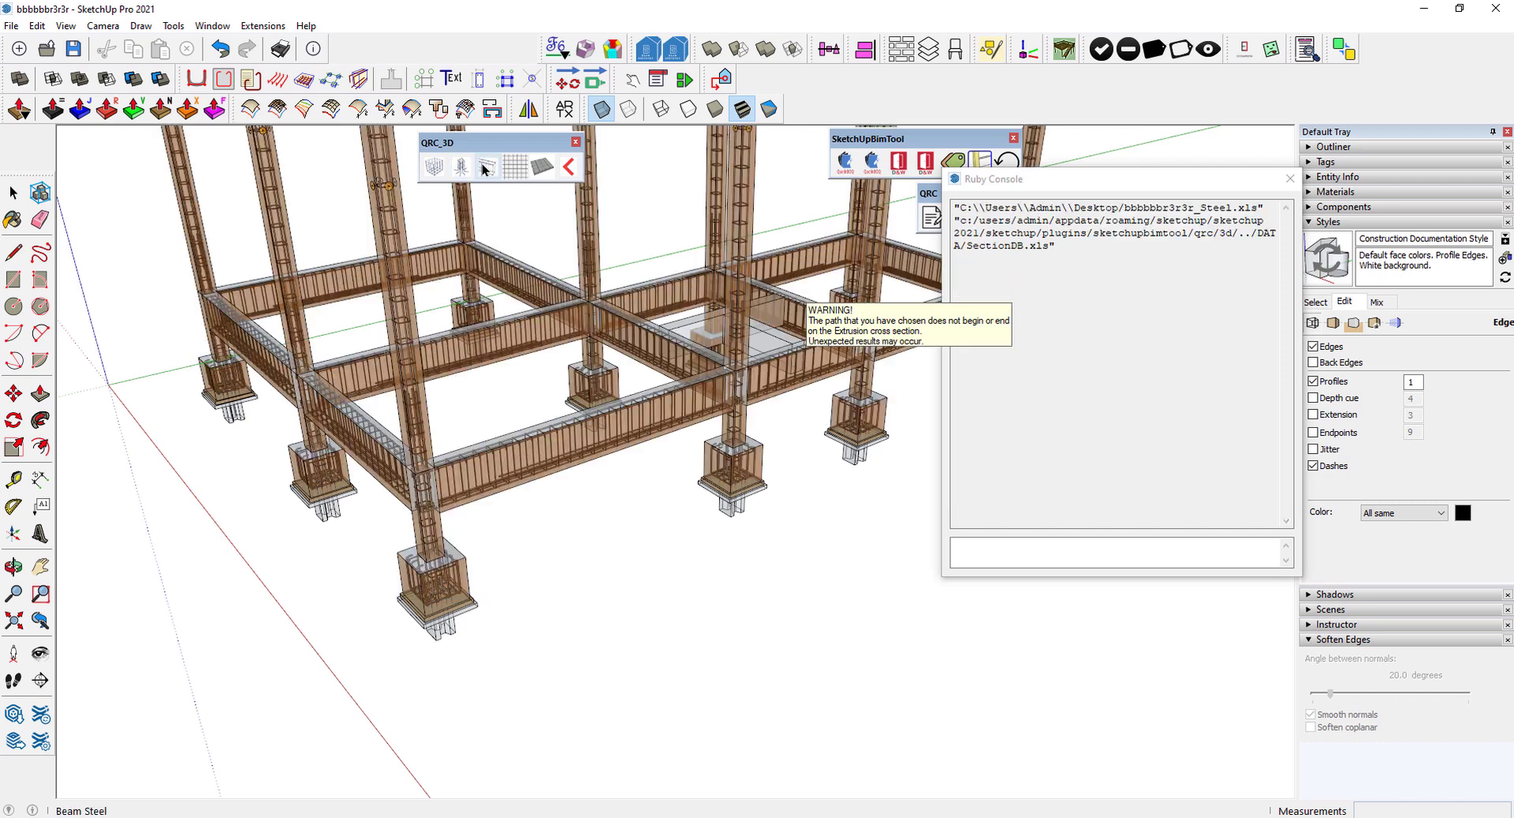
click(788, 396)
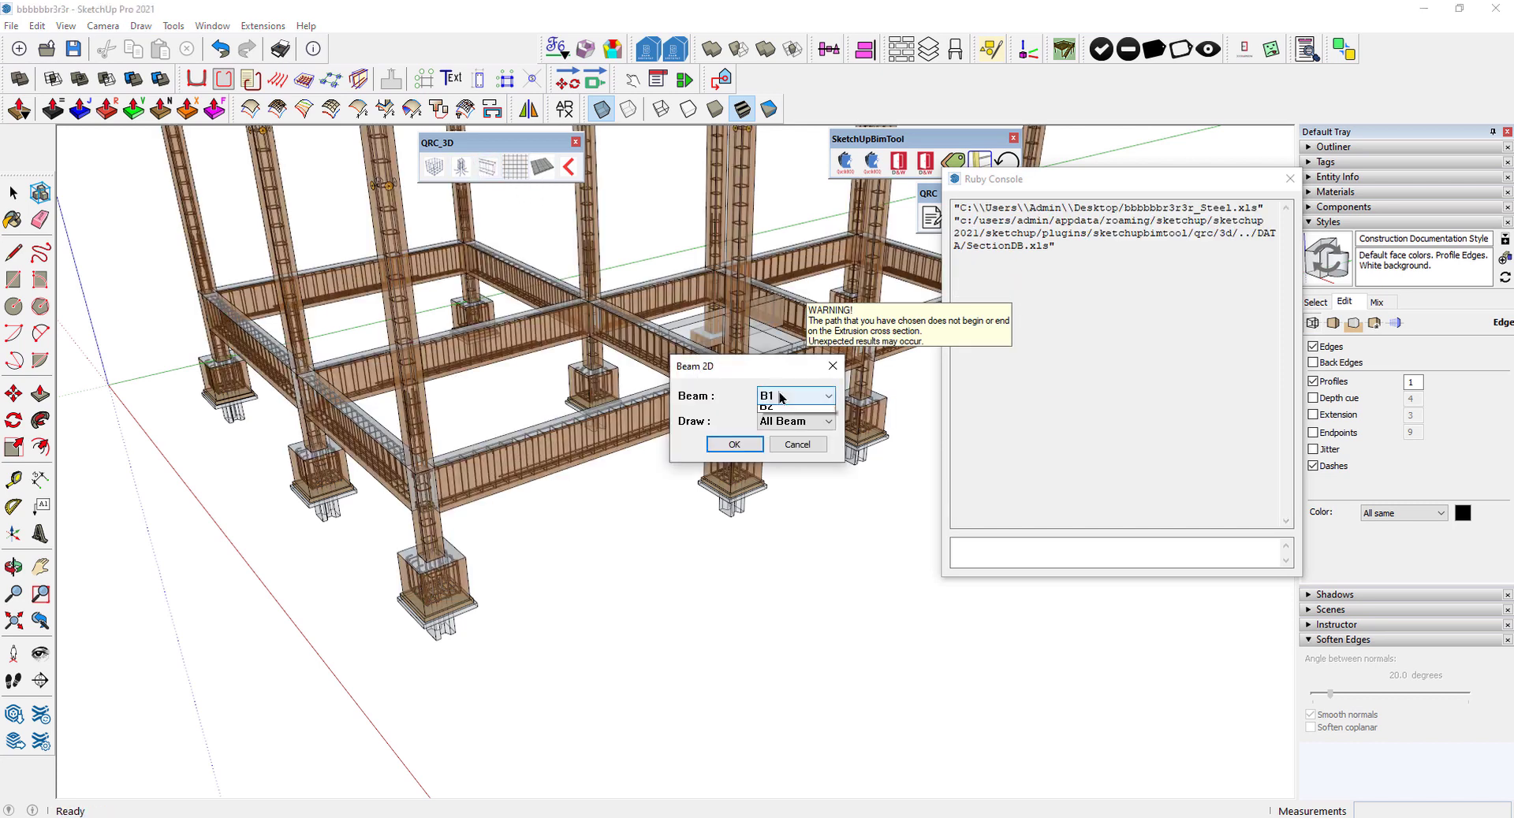
click(789, 421)
click(787, 424)
click(789, 447)
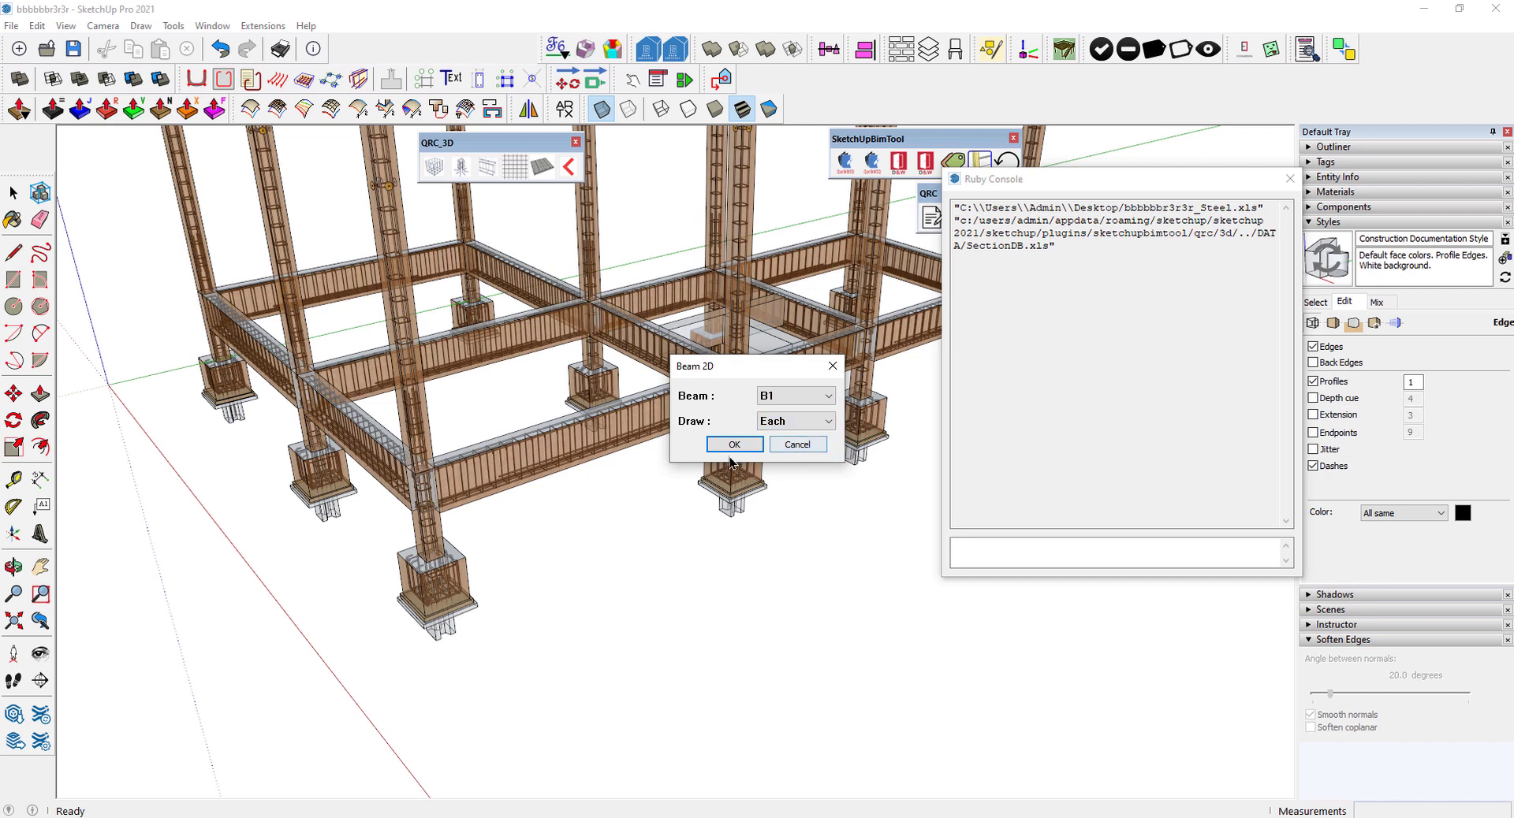
click(733, 444)
click(751, 453)
click(766, 322)
click(765, 340)
- Orbit the frame and switch the model back to shaded display
middle_drag(707, 392, 627, 400)
scroll(653, 393, down, 3)
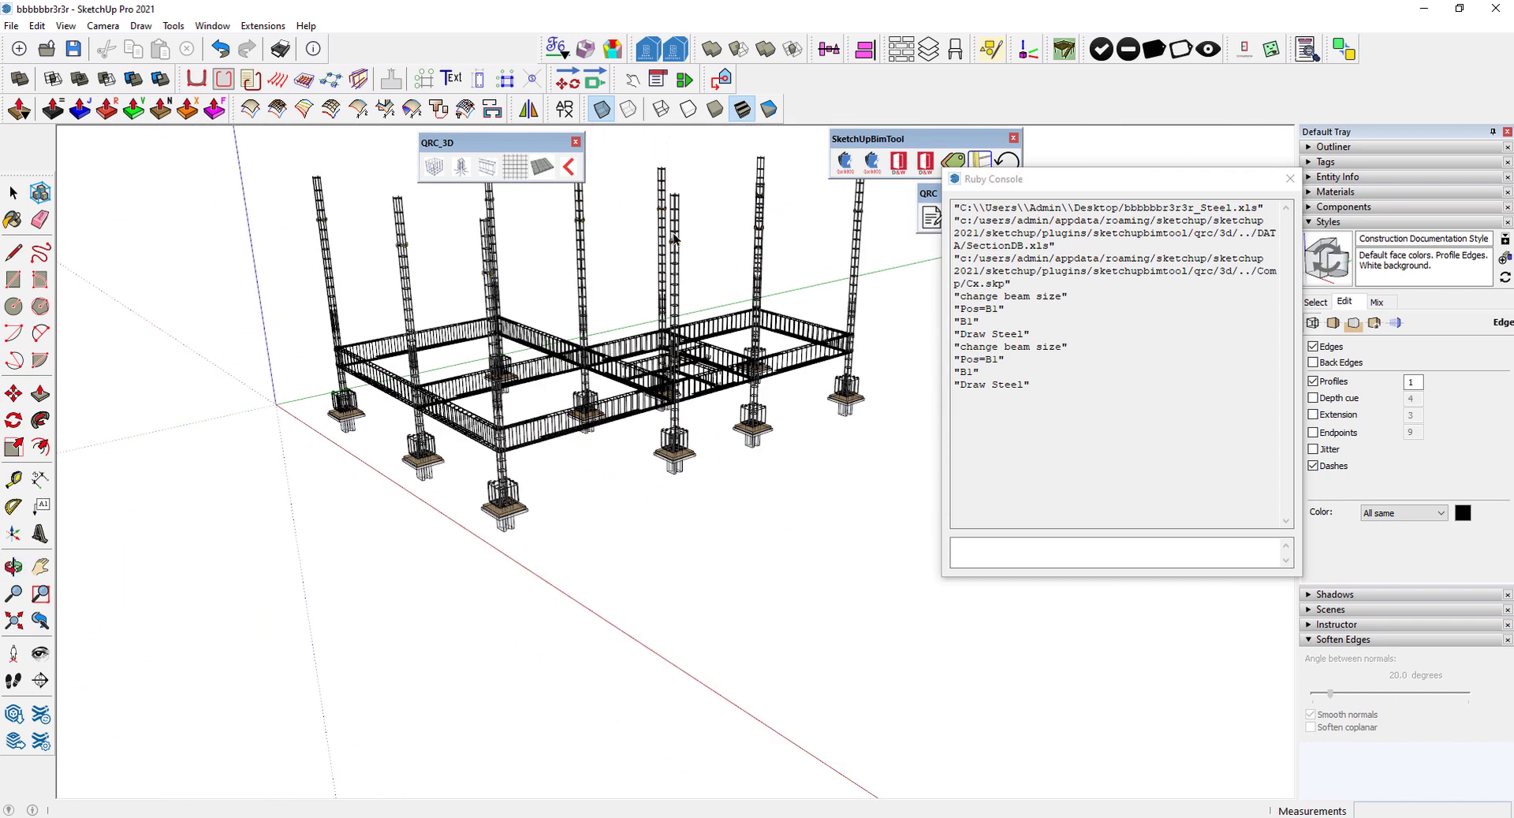
click(1207, 49)
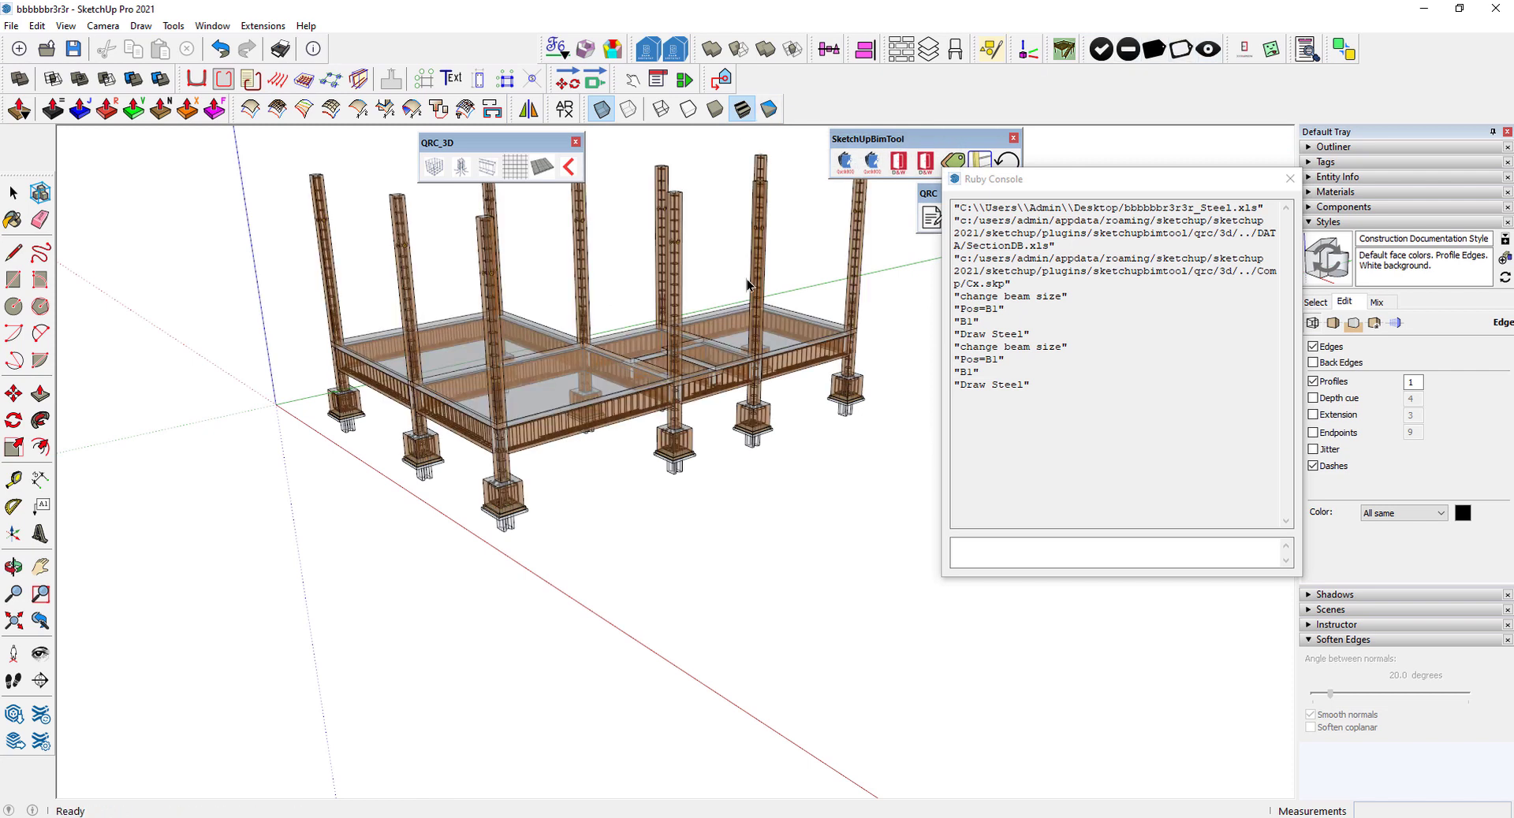
scroll(747, 286, up, 2)
scroll(743, 329, up, 3)
scroll(737, 374, up, 3)
scroll(732, 418, up, 3)
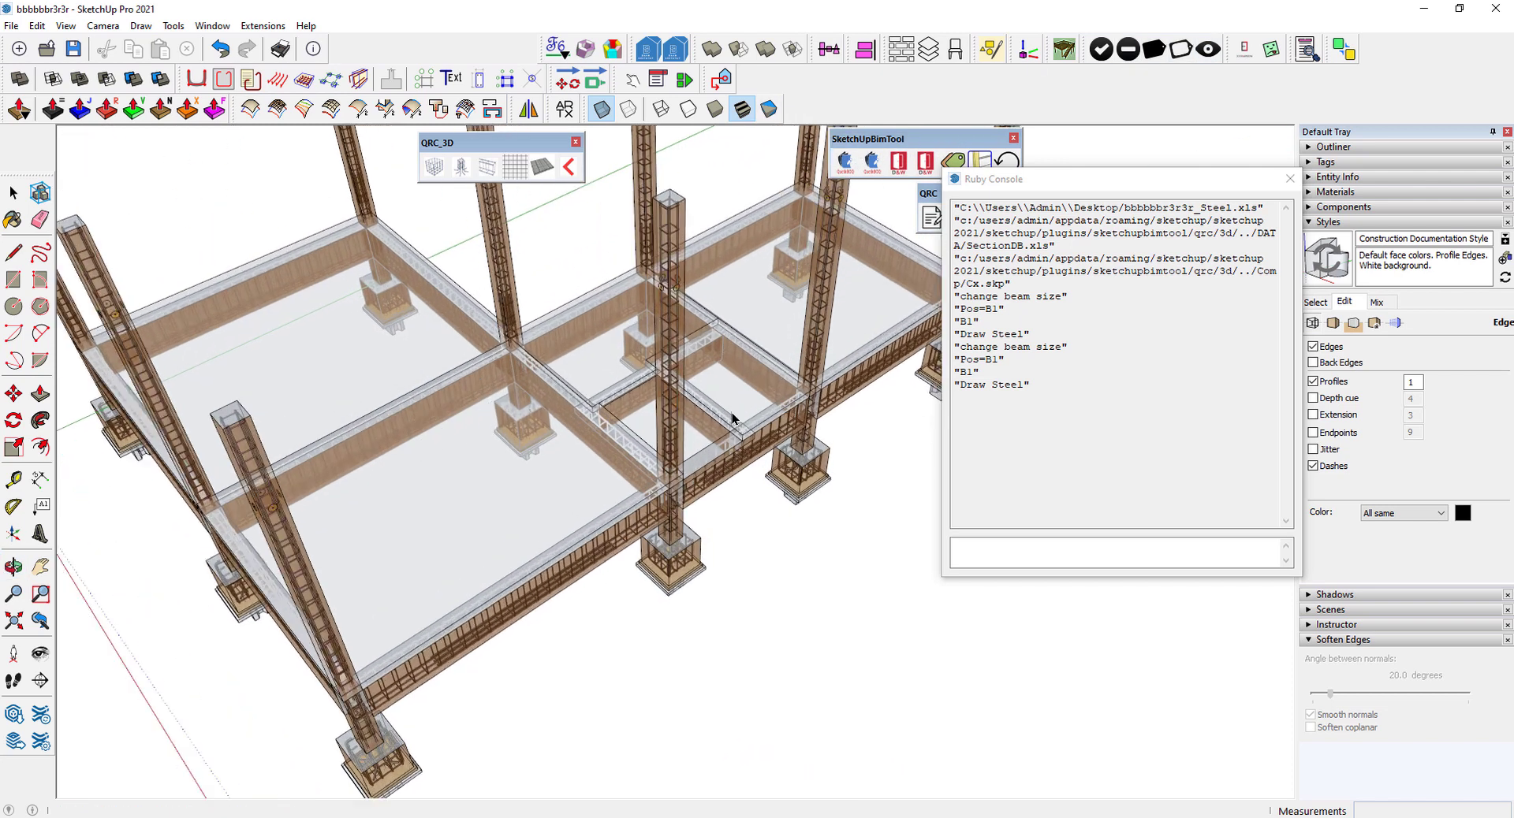
scroll(732, 418, up, 3)
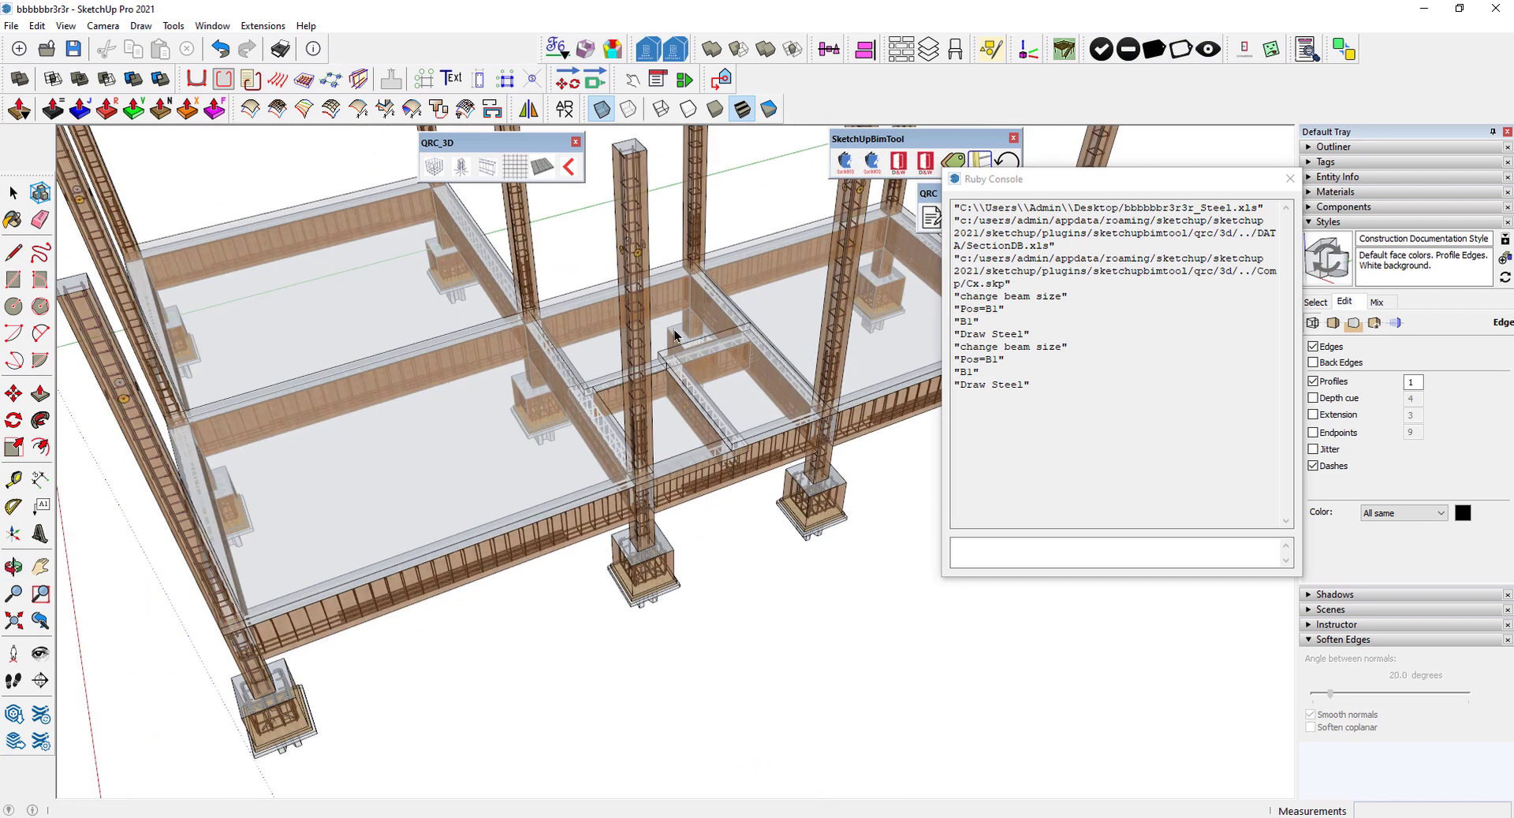
click(544, 172)
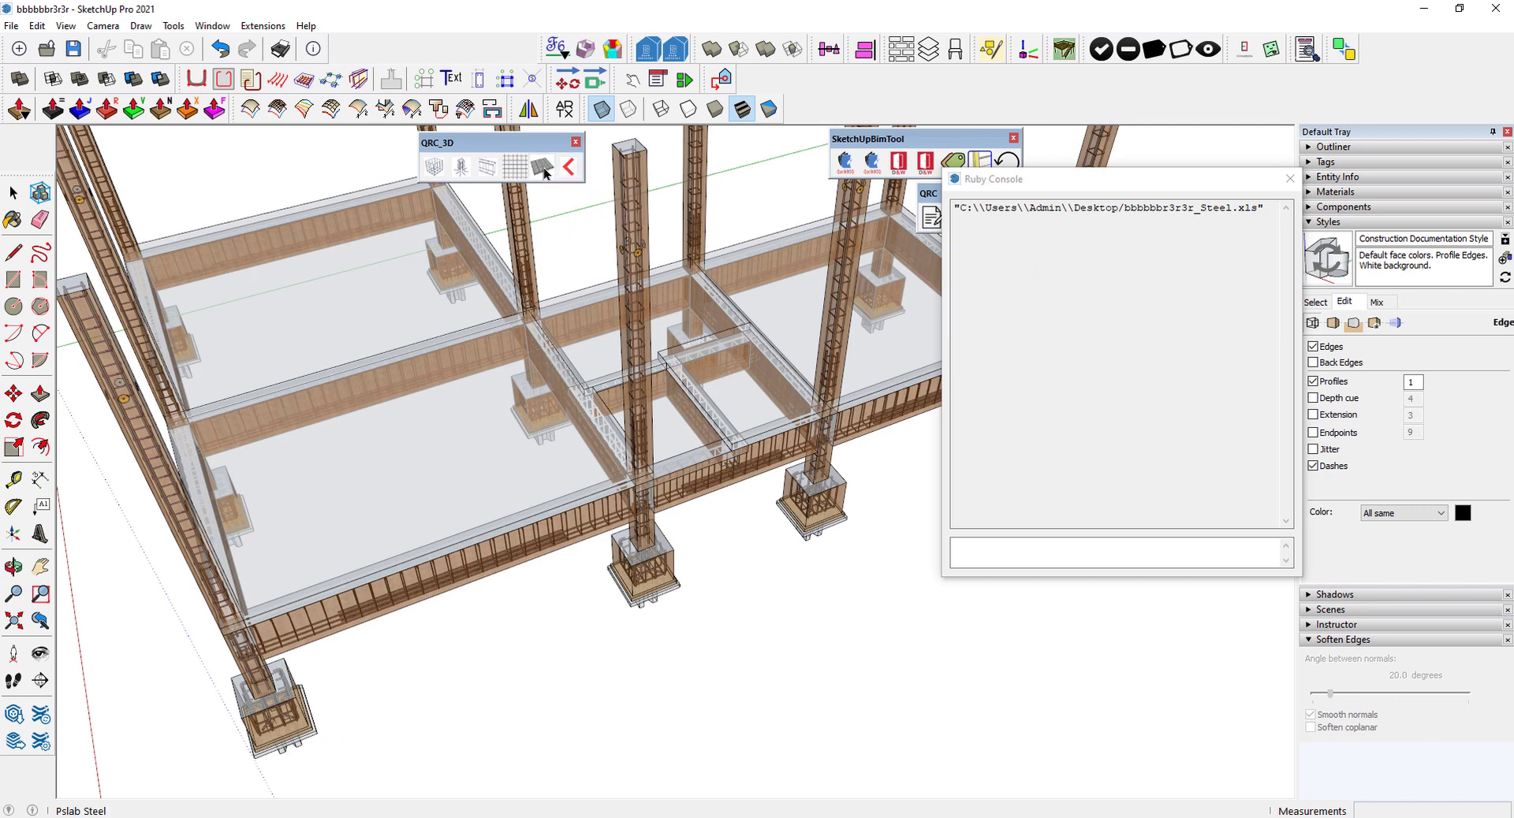
click(775, 386)
click(830, 361)
click(832, 353)
click(541, 162)
click(773, 383)
click(771, 389)
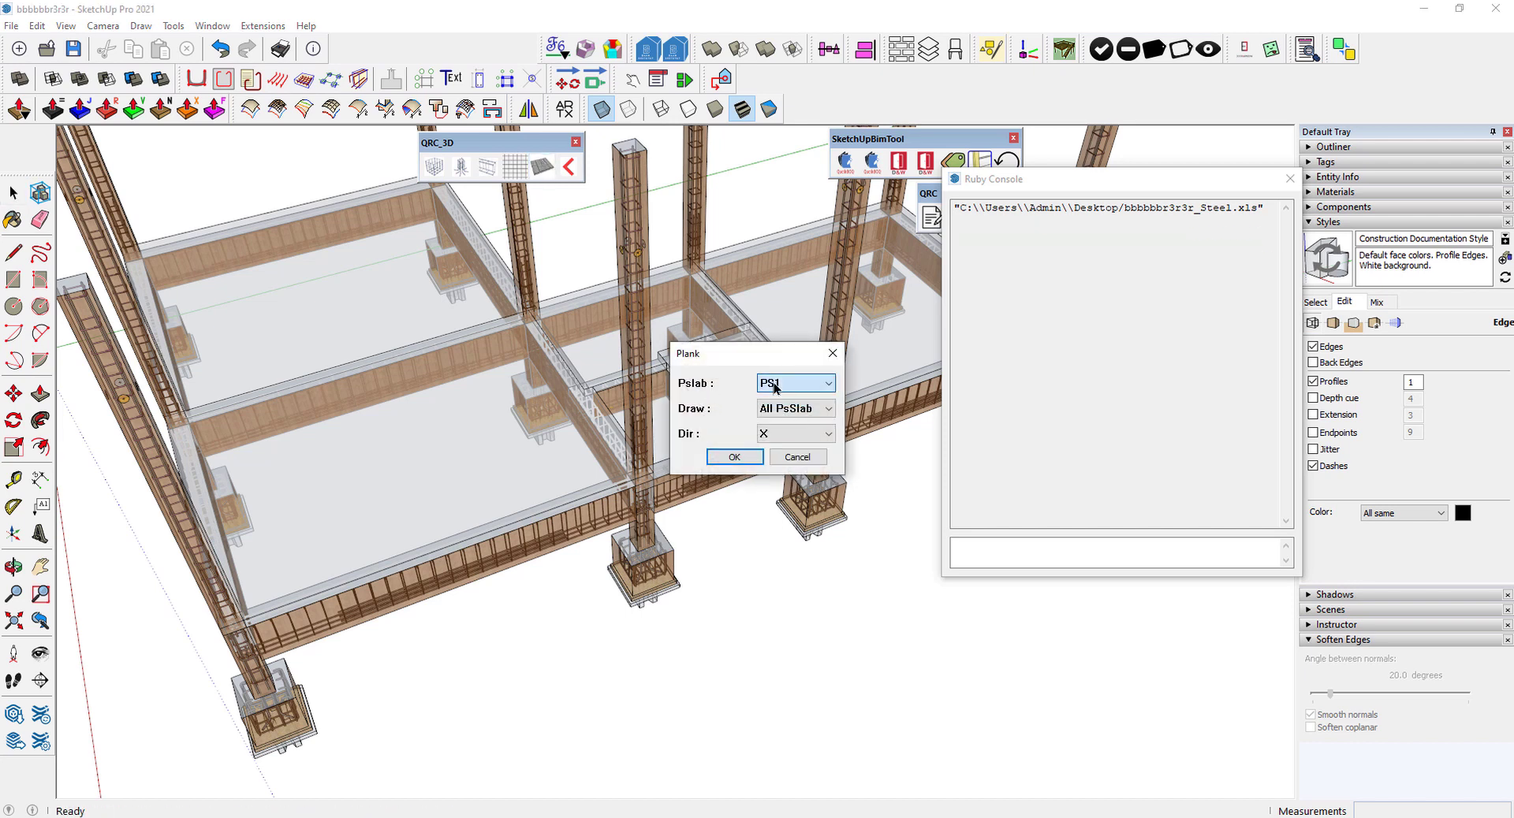
click(822, 355)
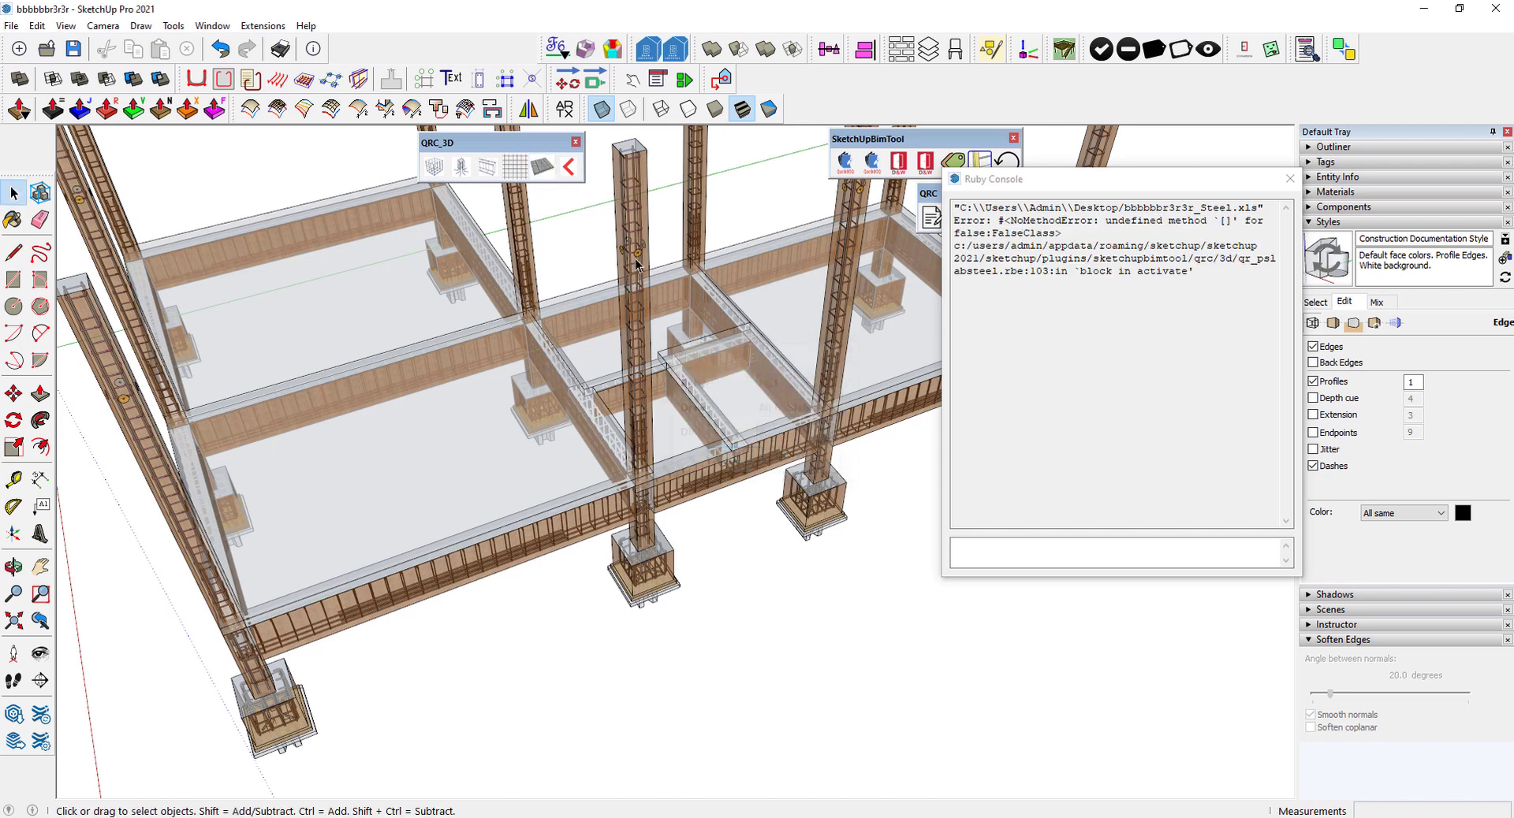
- Generate DB12 slab steel for all S1_Con slabs using All Slab mode, then inspect it
click(515, 166)
click(793, 421)
click(789, 448)
click(788, 421)
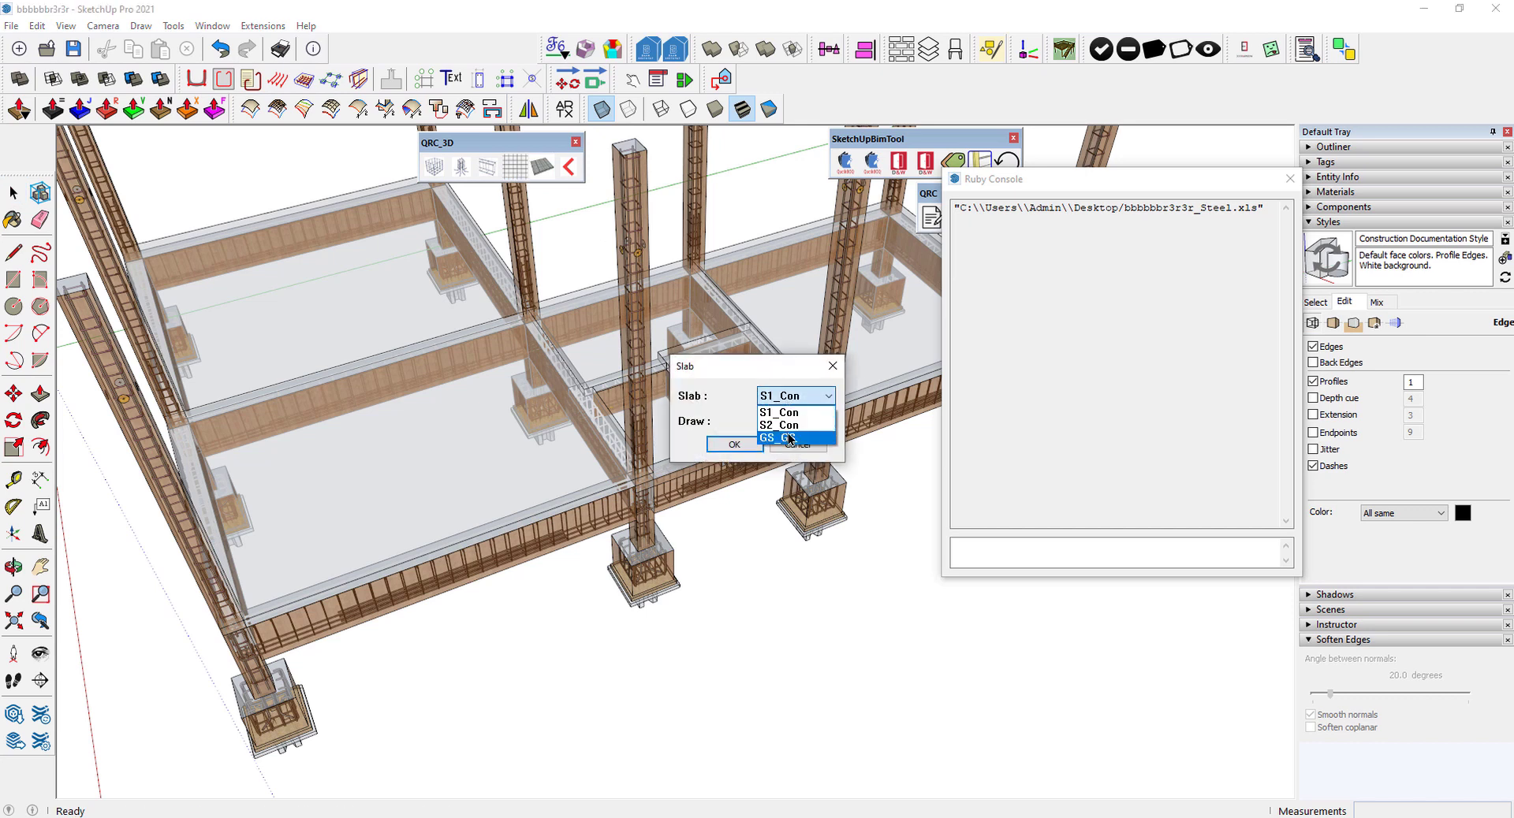
click(788, 423)
click(789, 421)
click(780, 439)
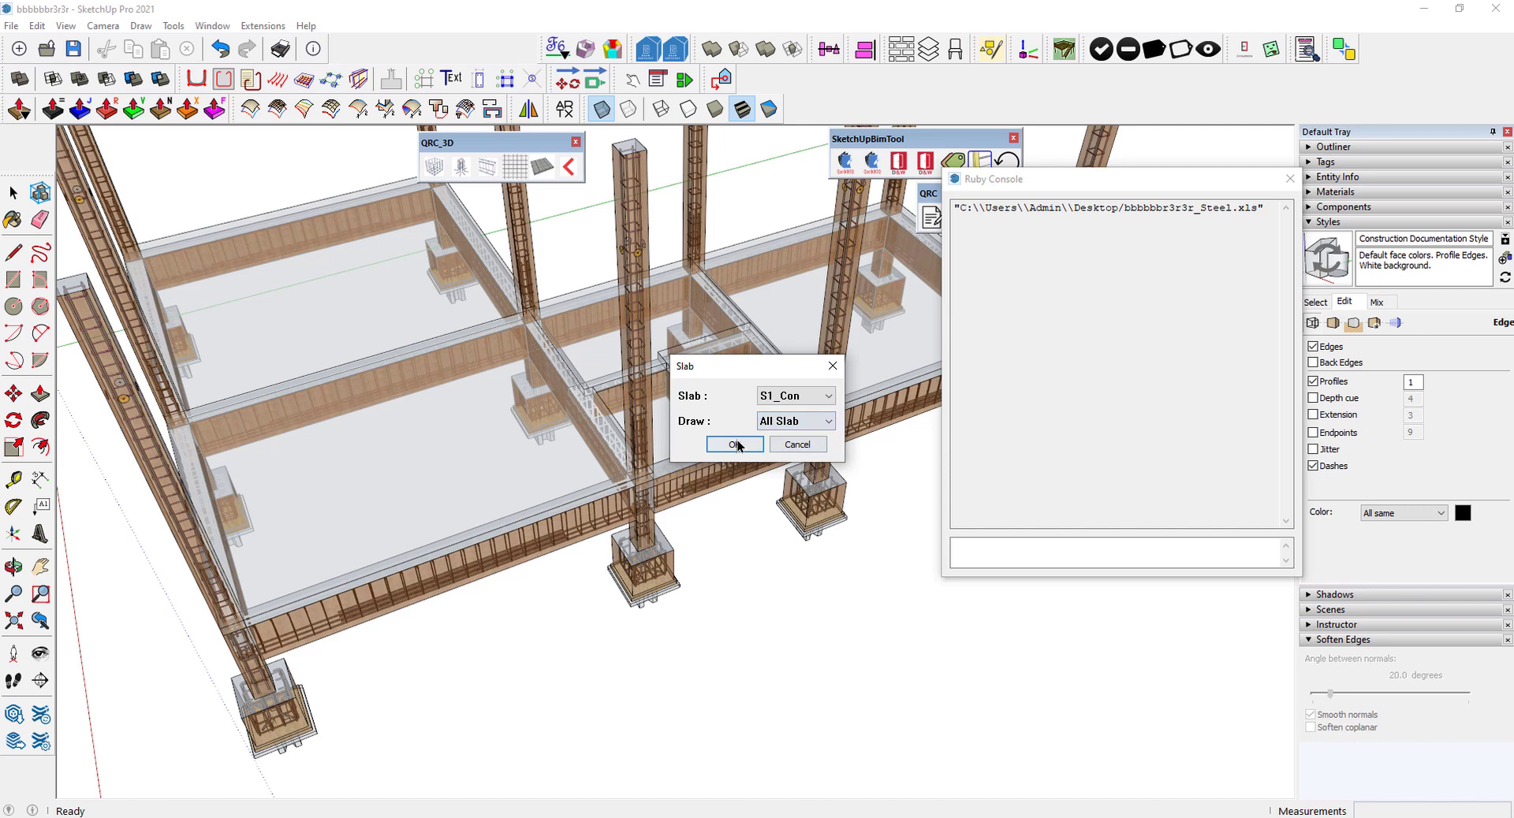
click(736, 442)
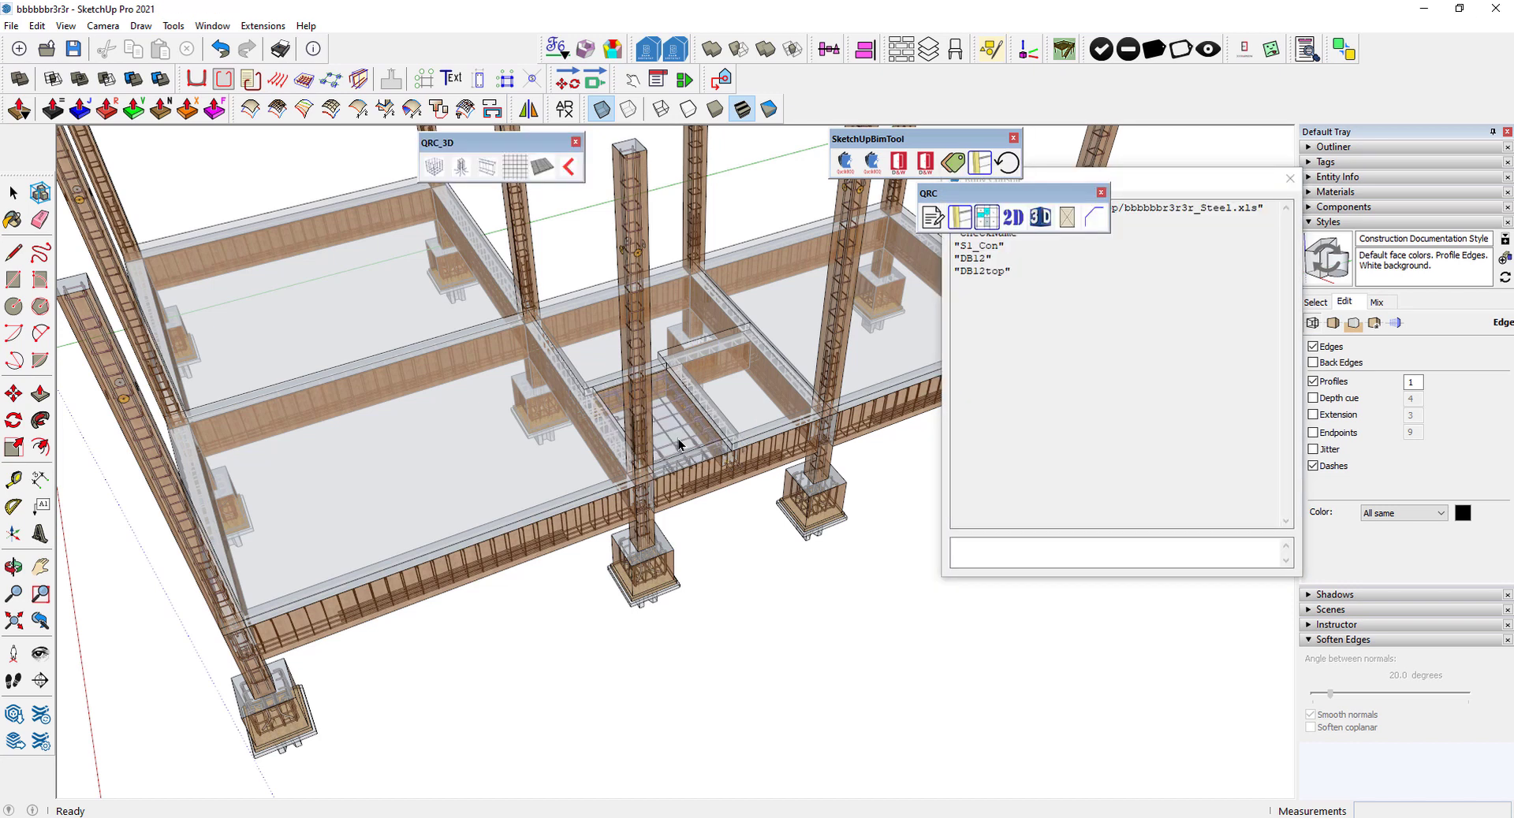
middle_drag(678, 439, 617, 423)
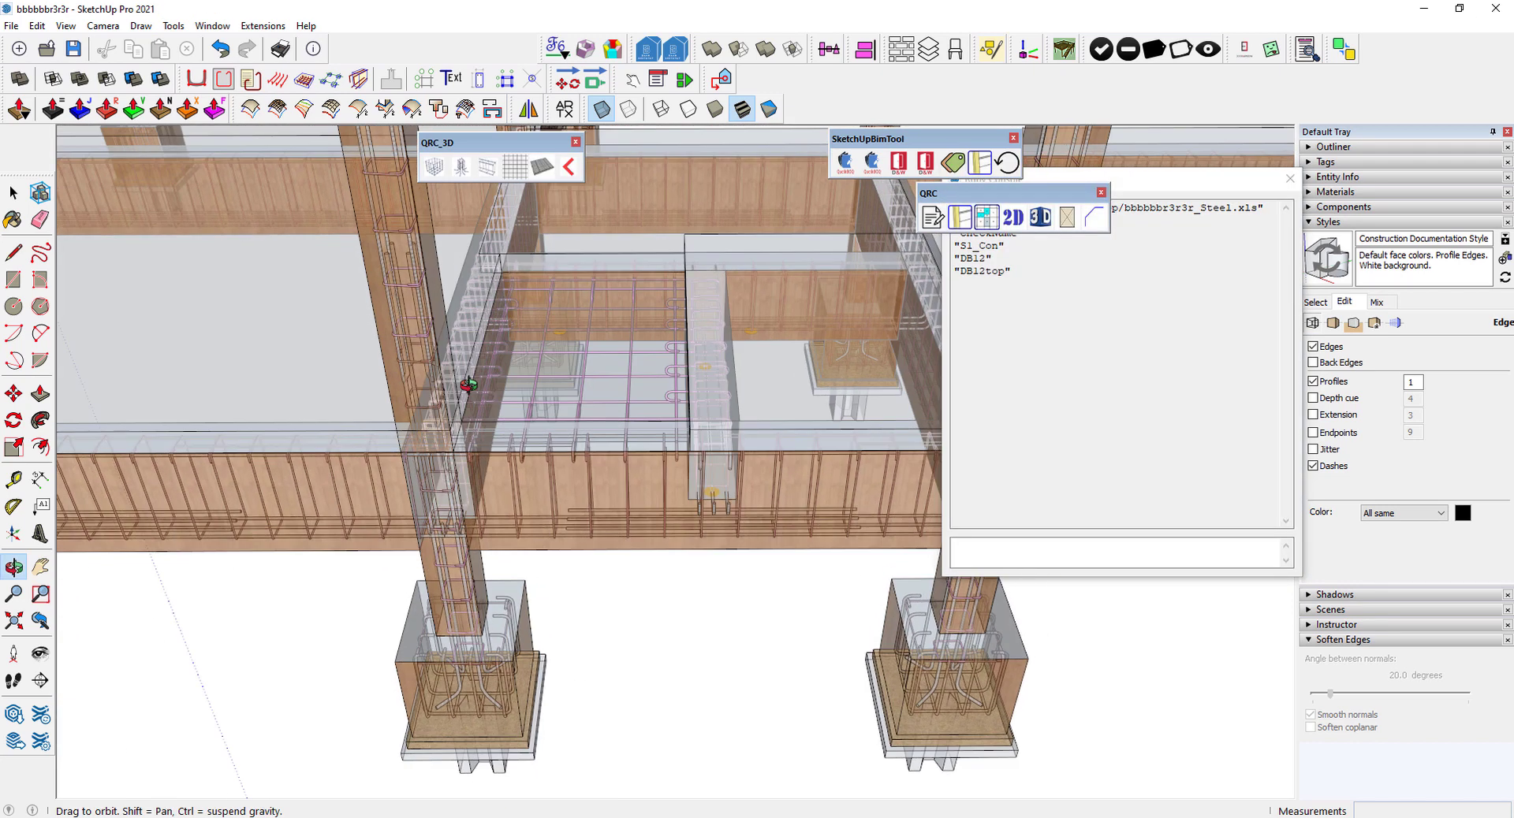
scroll(616, 423, down, 5)
scroll(654, 378, down, 2)
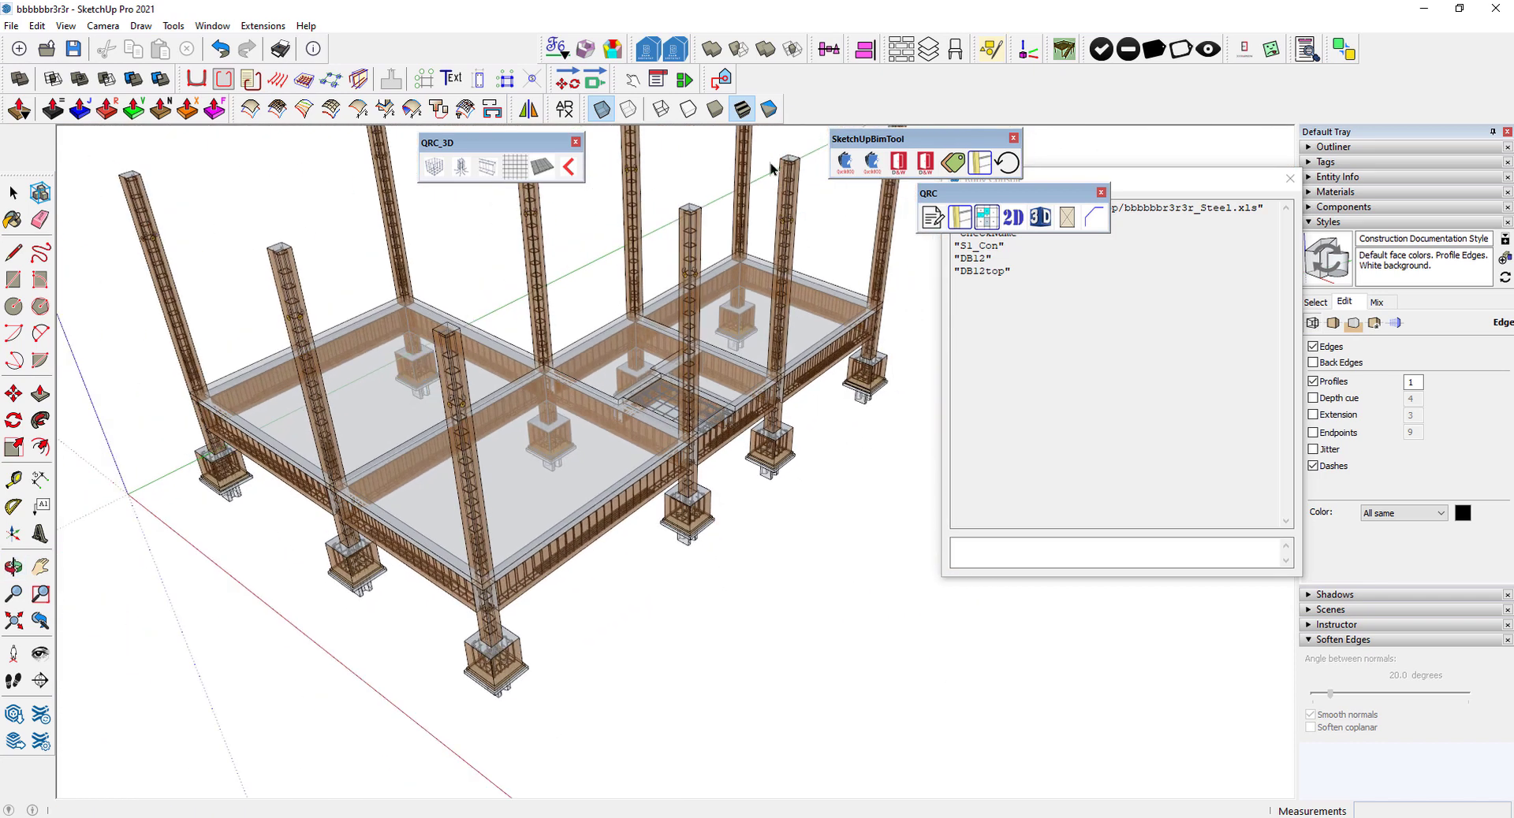
- Place precast plank steel bay by bay with Pslab Steel in Draw Each mode, then show everything shaded
click(516, 167)
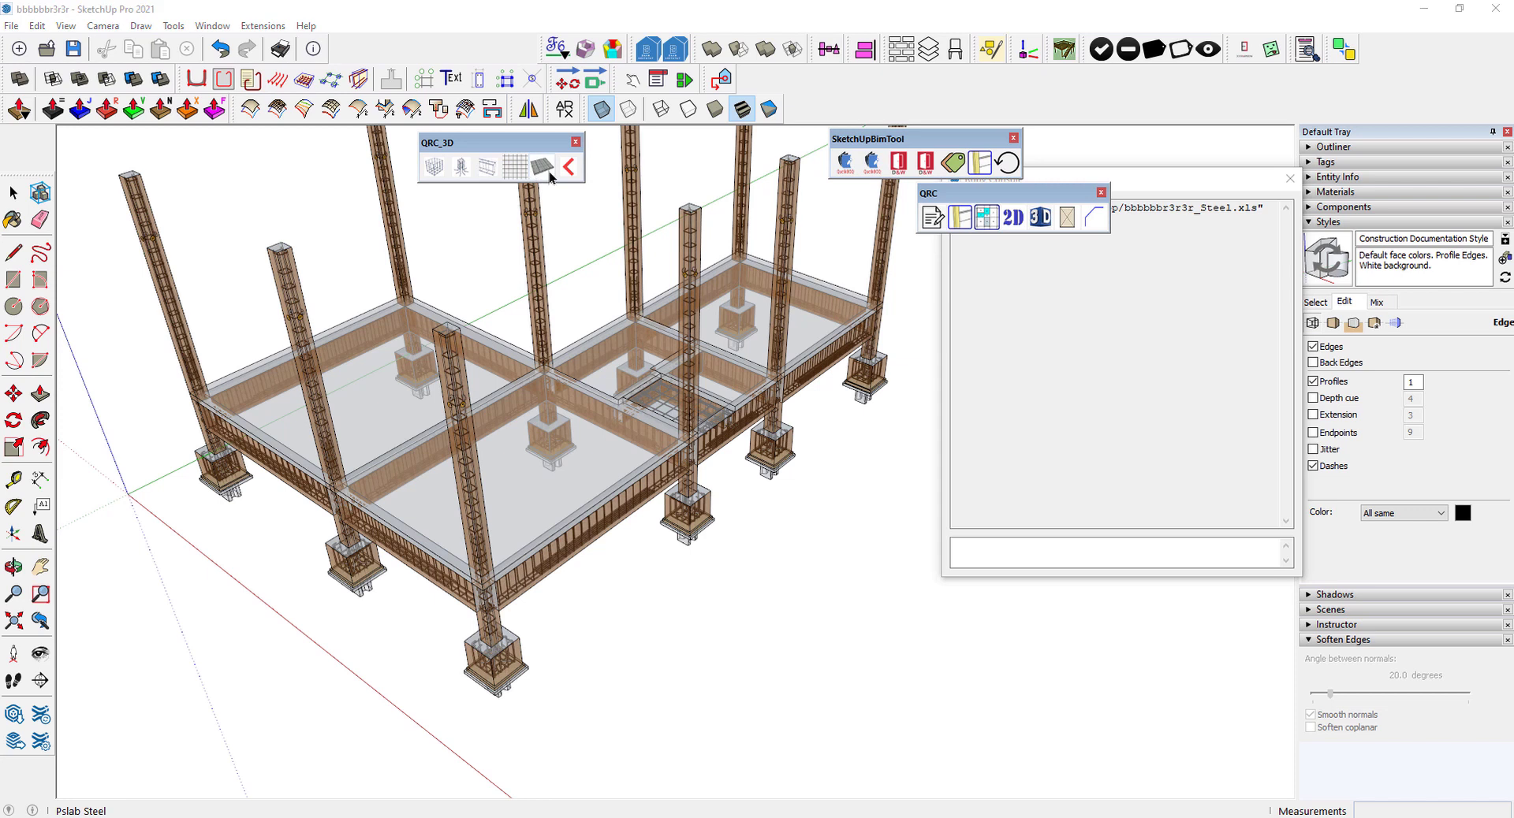
click(796, 408)
click(789, 436)
click(740, 459)
click(770, 451)
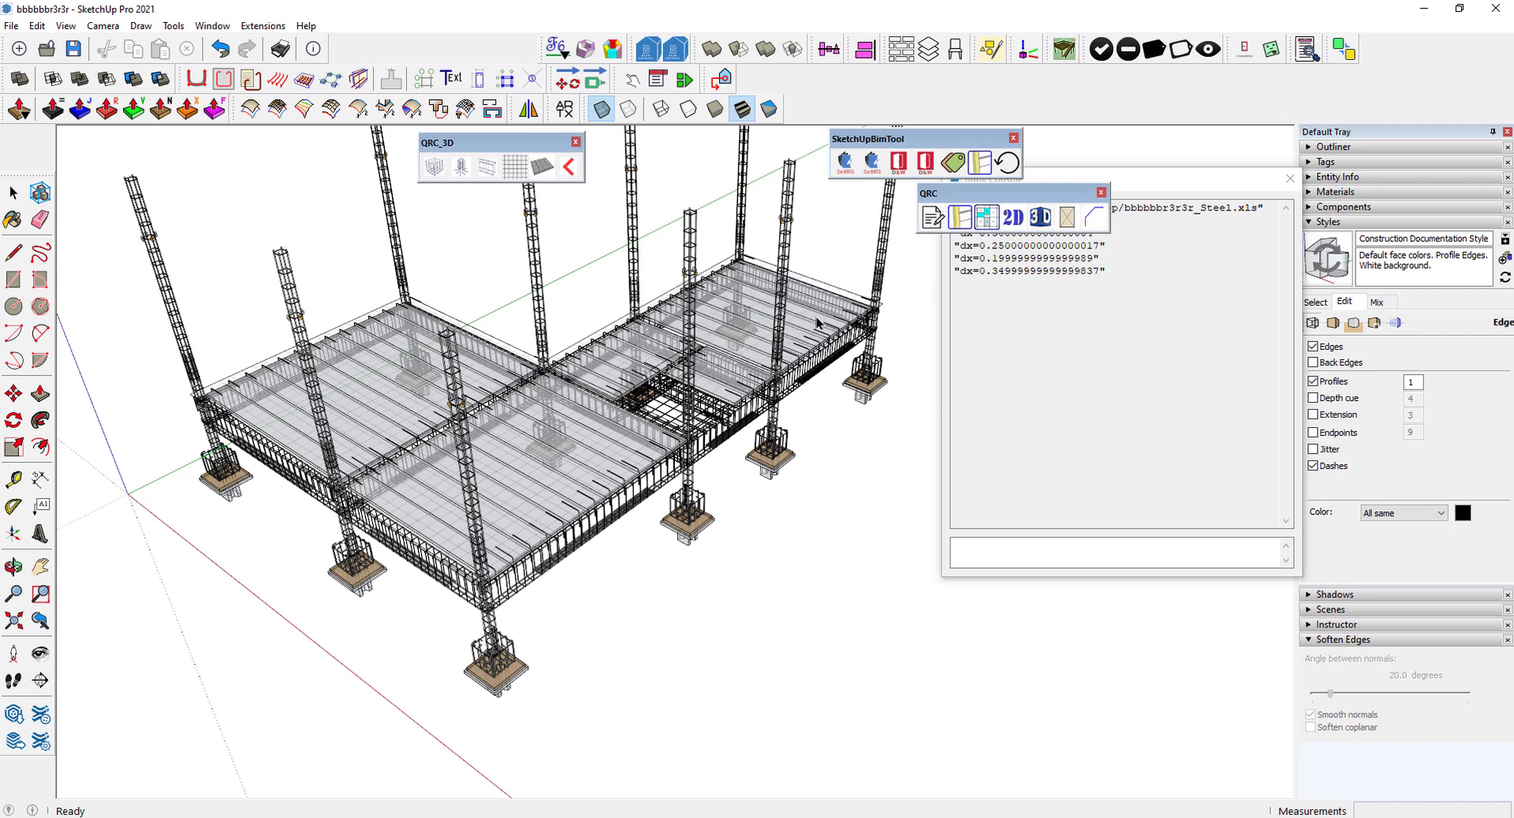
click(1209, 52)
scroll(710, 599, down, 3)
middle_drag(710, 599, 690, 392)
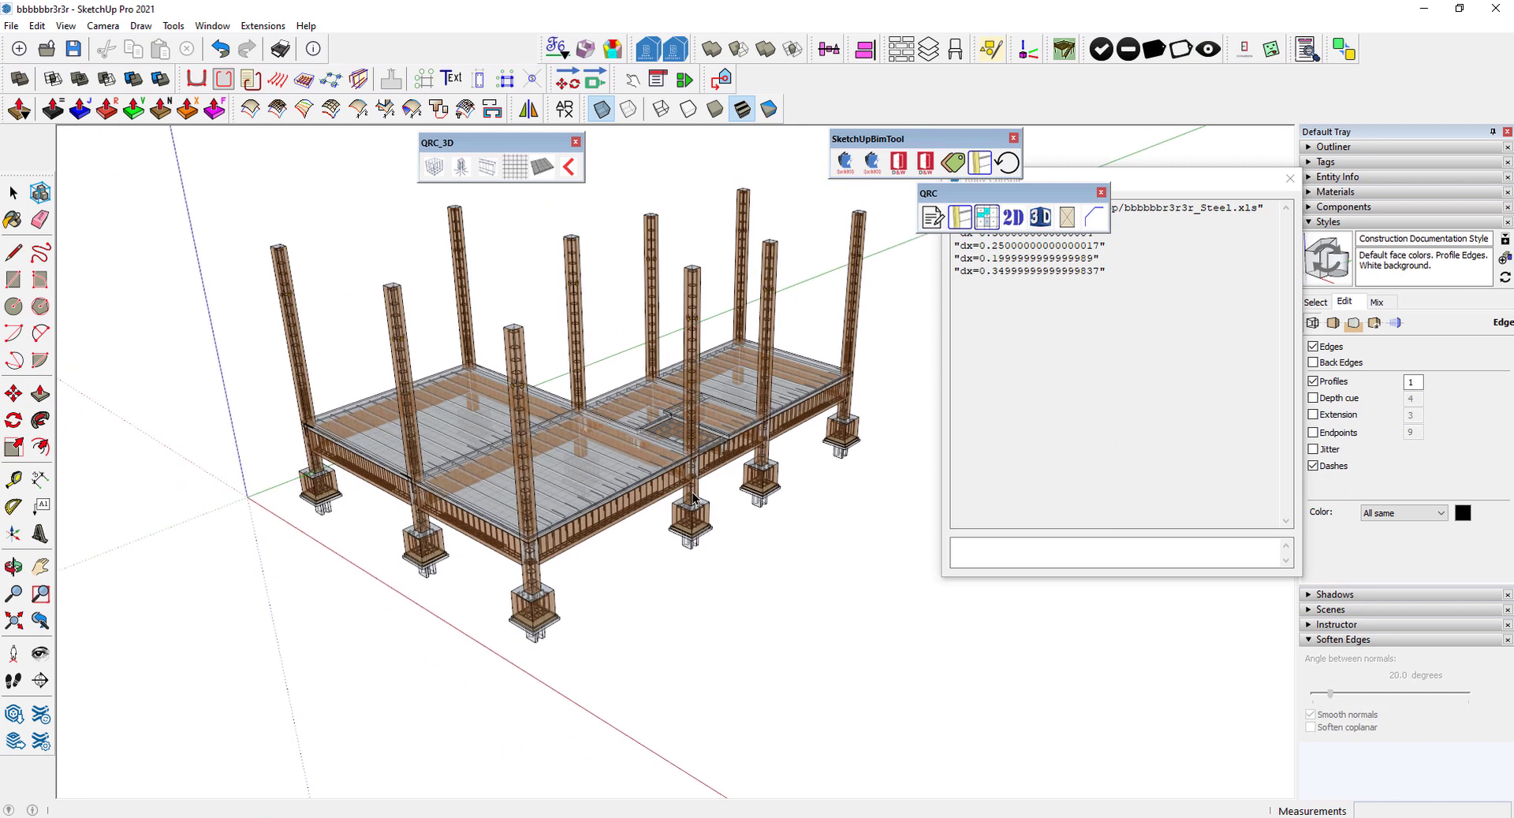
- Start an Excel data import from QuickDataLink in the SketchUpBimTool panel
click(837, 167)
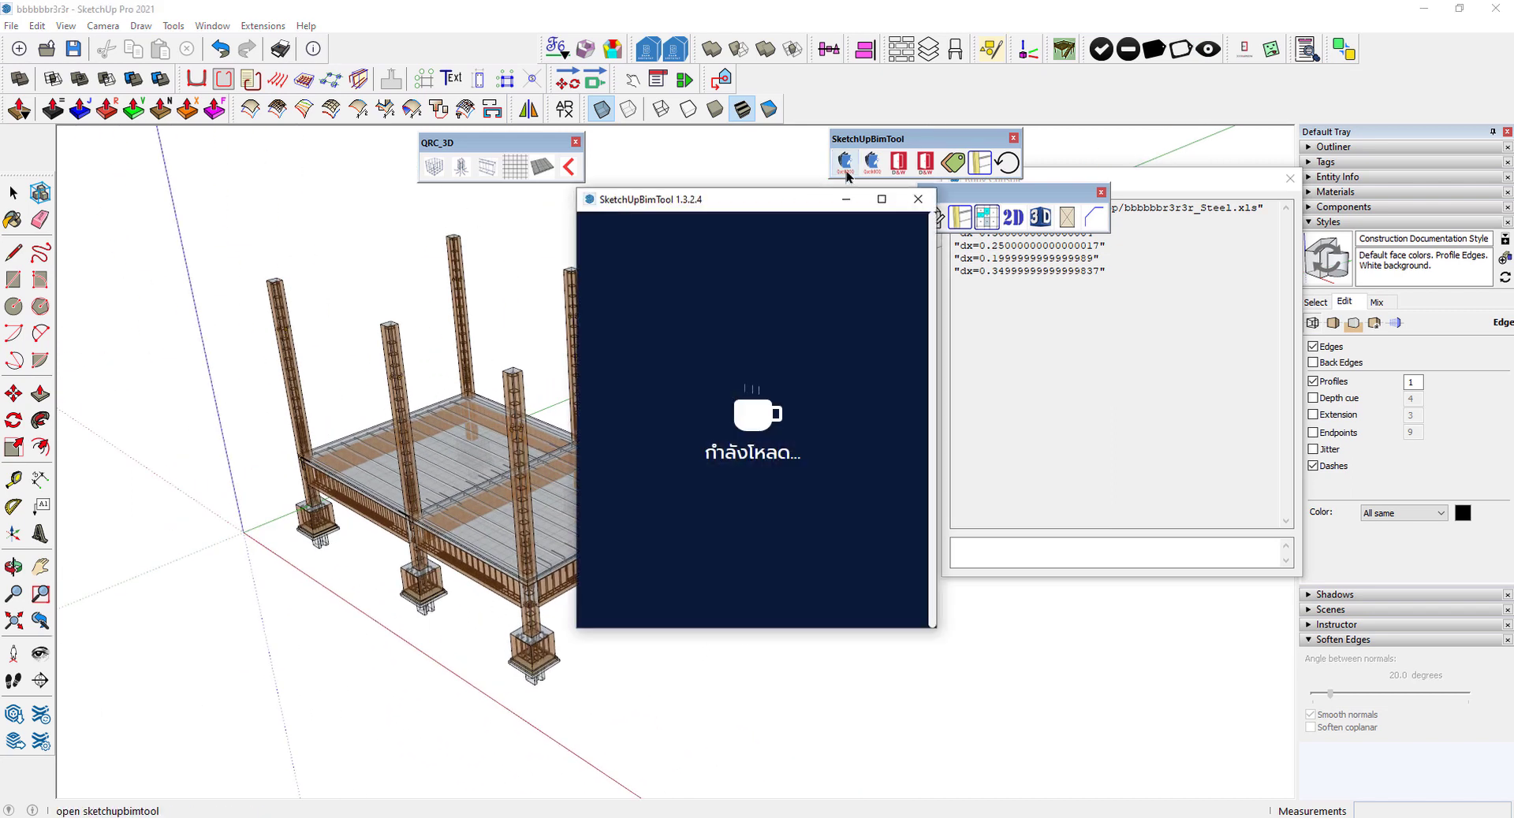
click(683, 438)
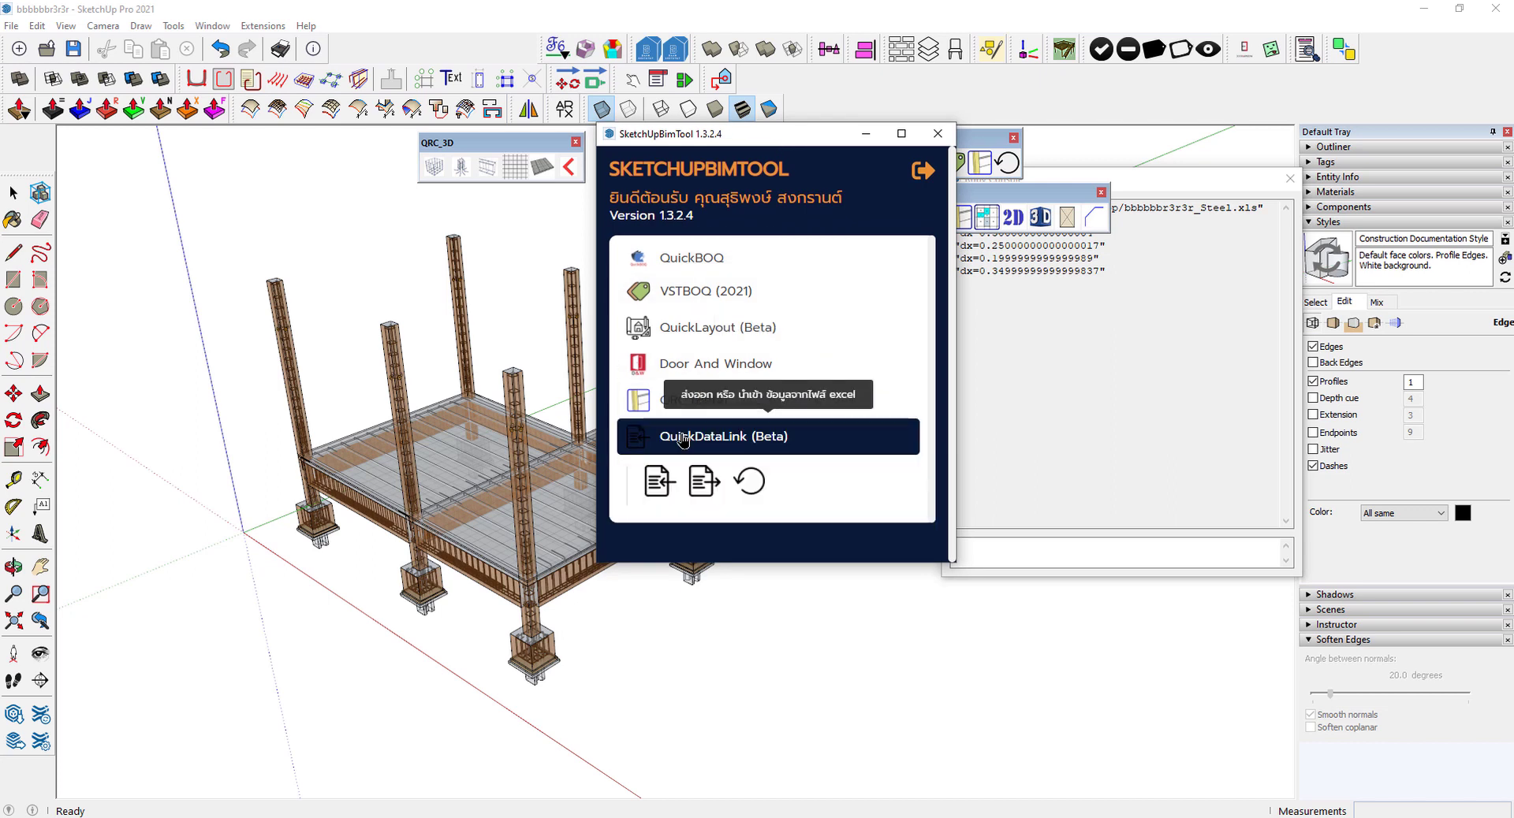
click(654, 490)
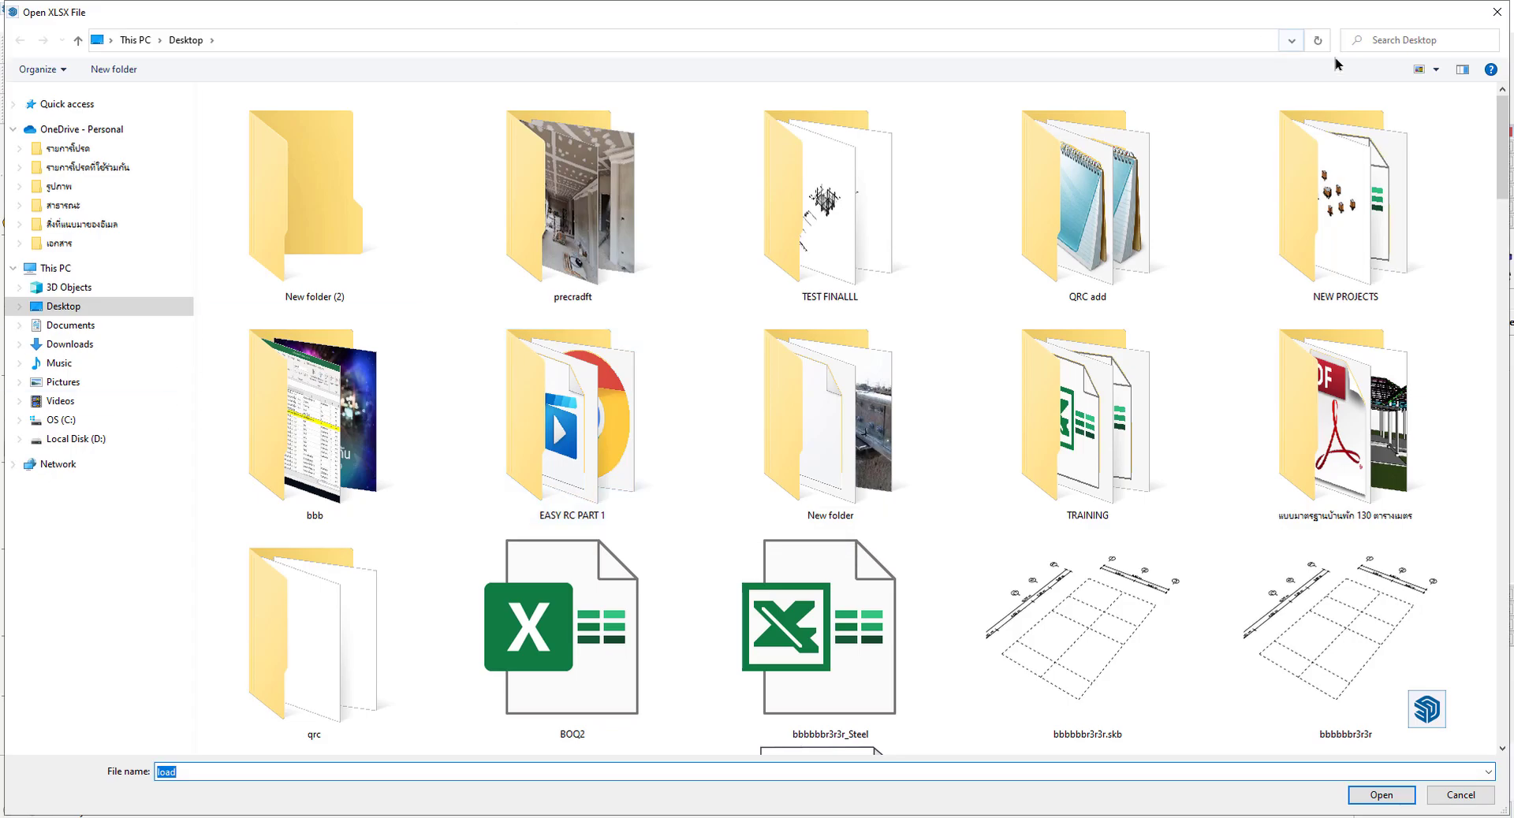
- Search the Desktop for *.xls files and look through the results
click(1369, 42)
text(*.xls)
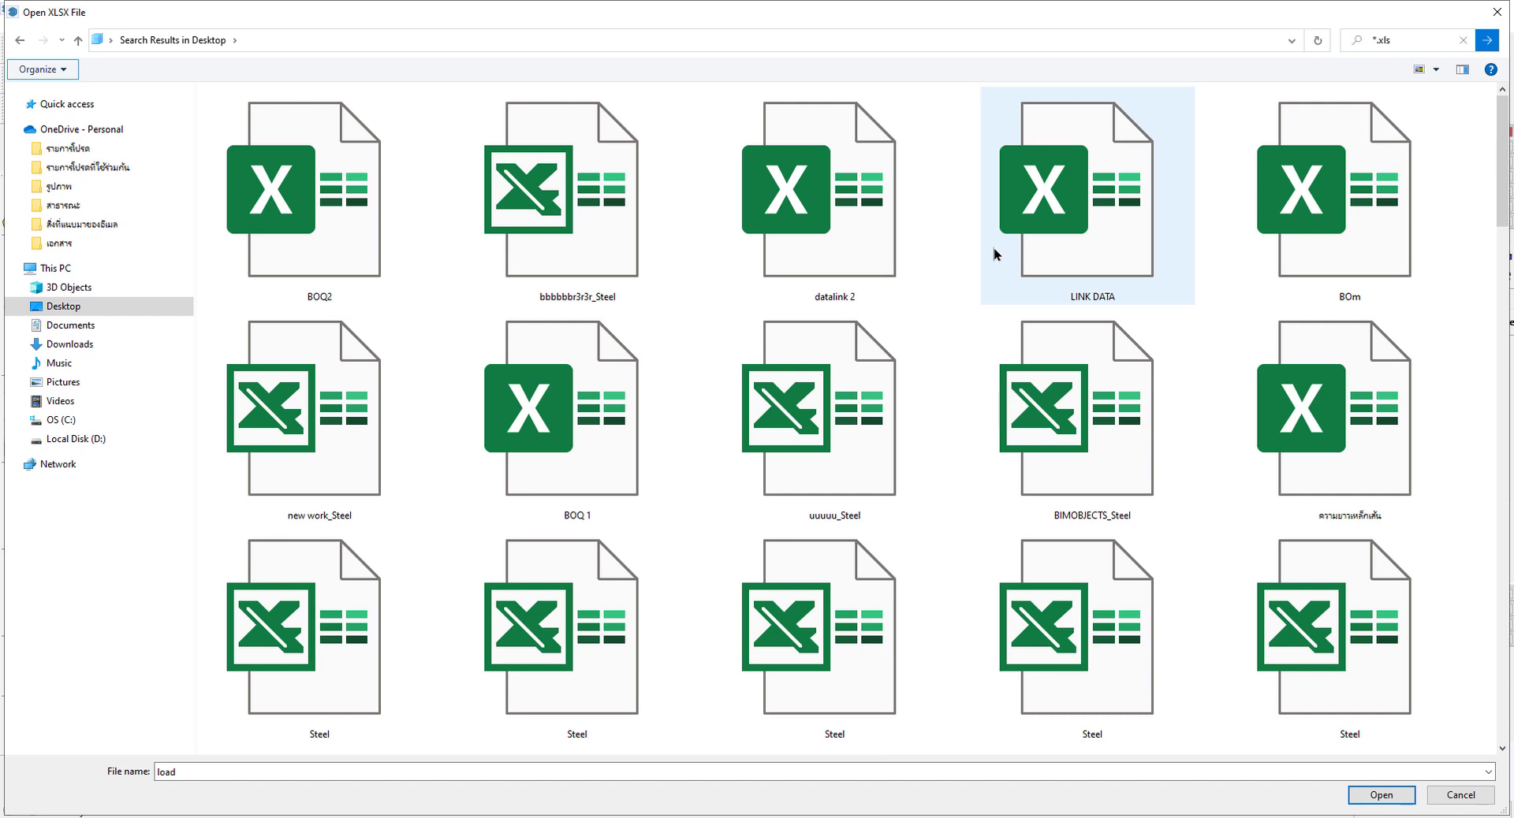
scroll(986, 276, down, 2)
scroll(987, 276, down, 2)
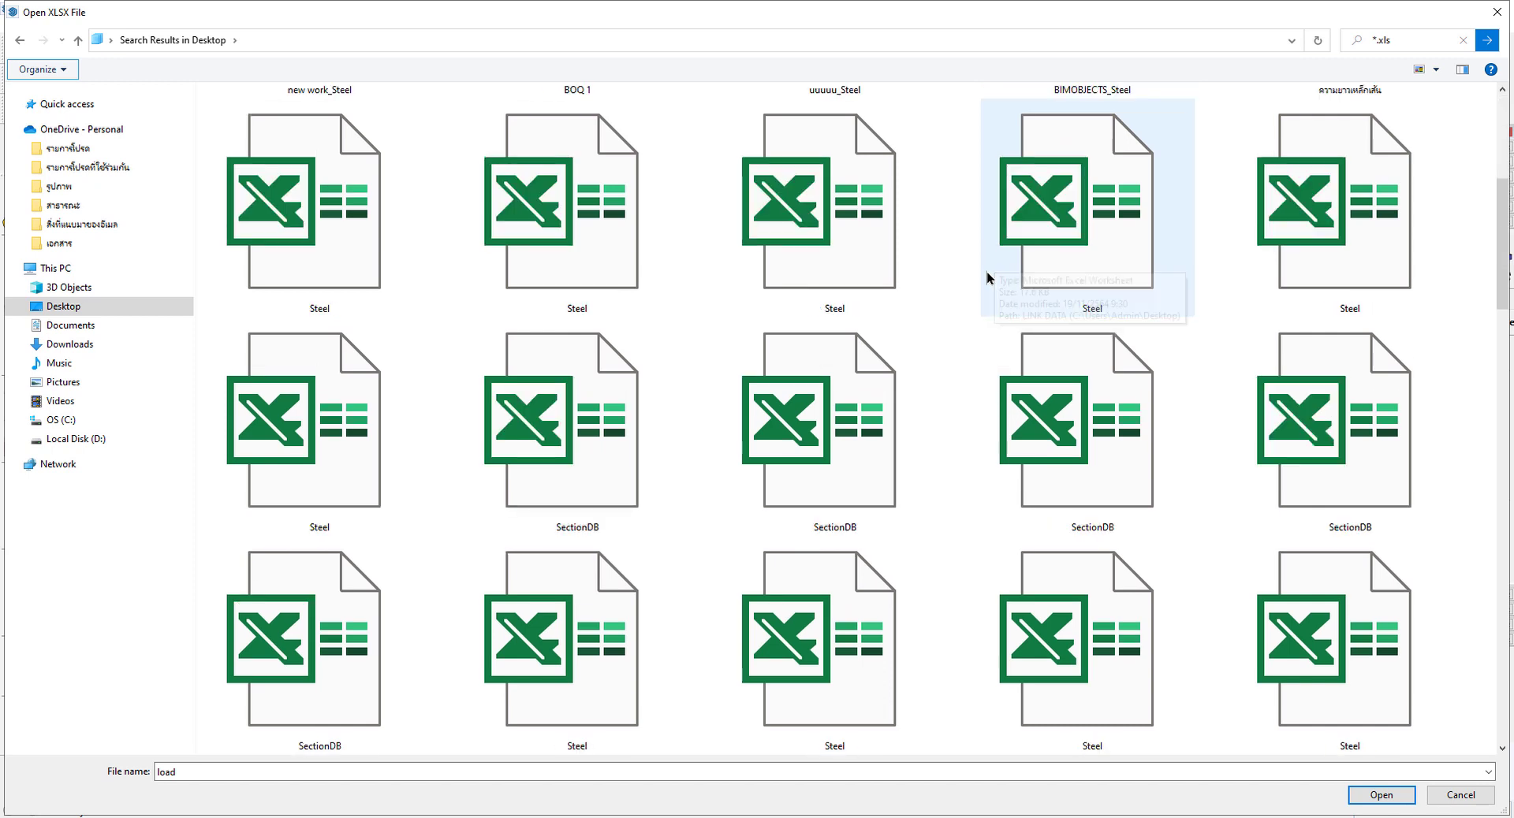
scroll(986, 276, down, 2)
scroll(986, 275, down, 2)
scroll(986, 275, down, 5)
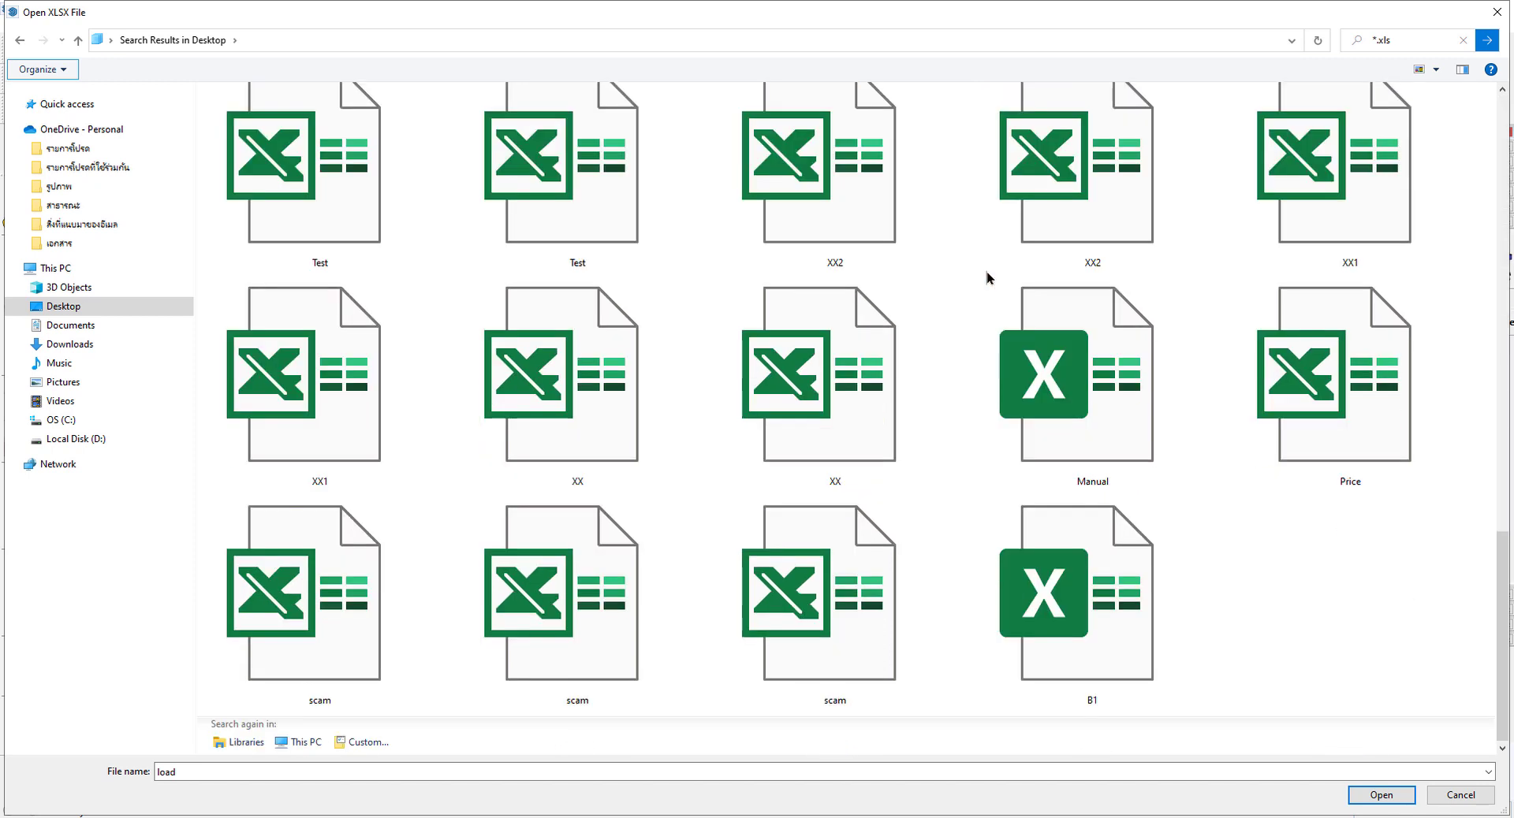
scroll(986, 275, up, 5)
scroll(986, 276, up, 8)
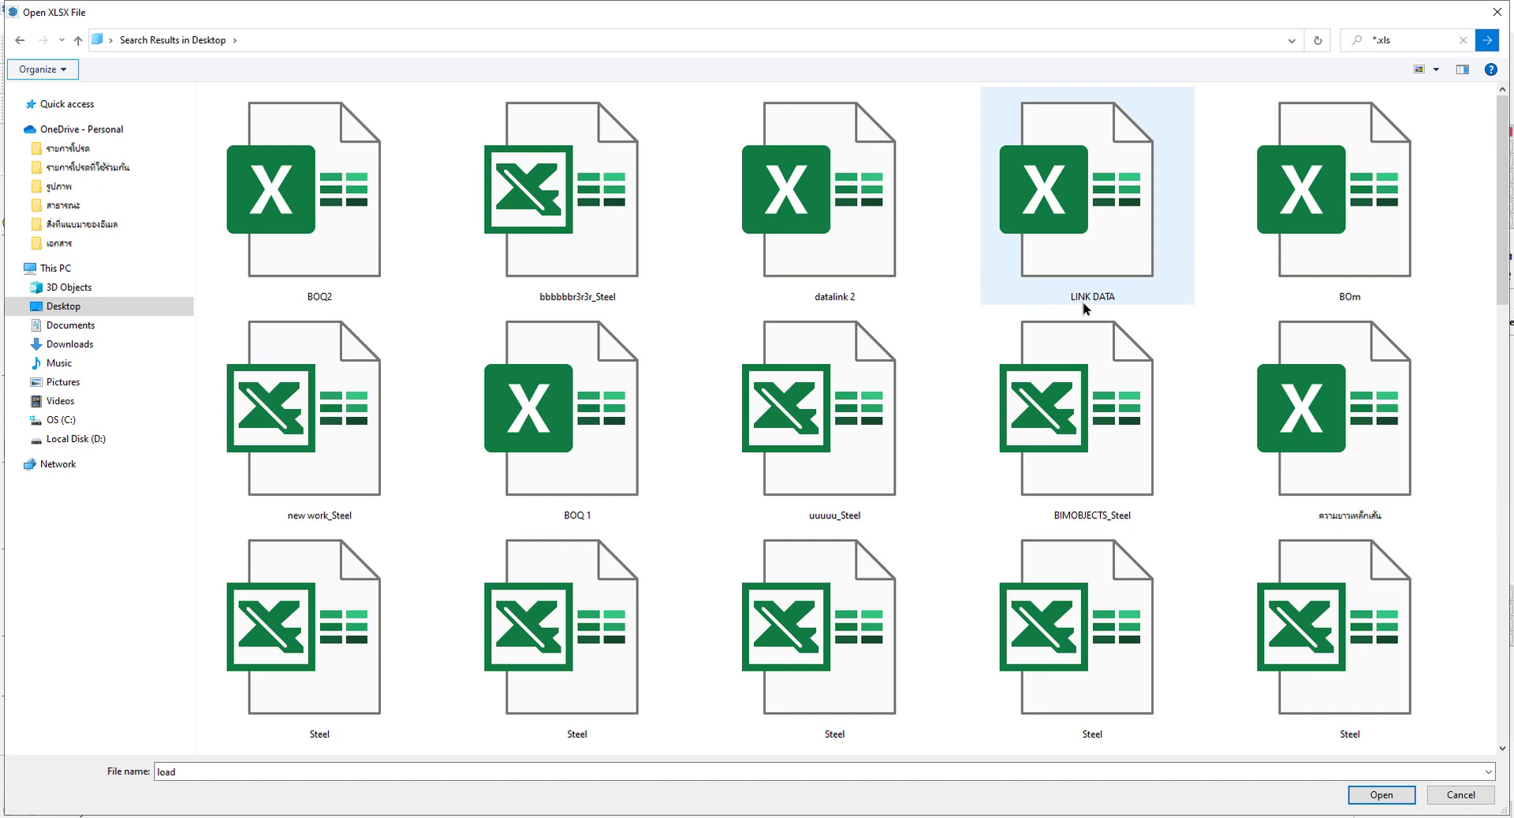
scroll(1083, 304, down, 2)
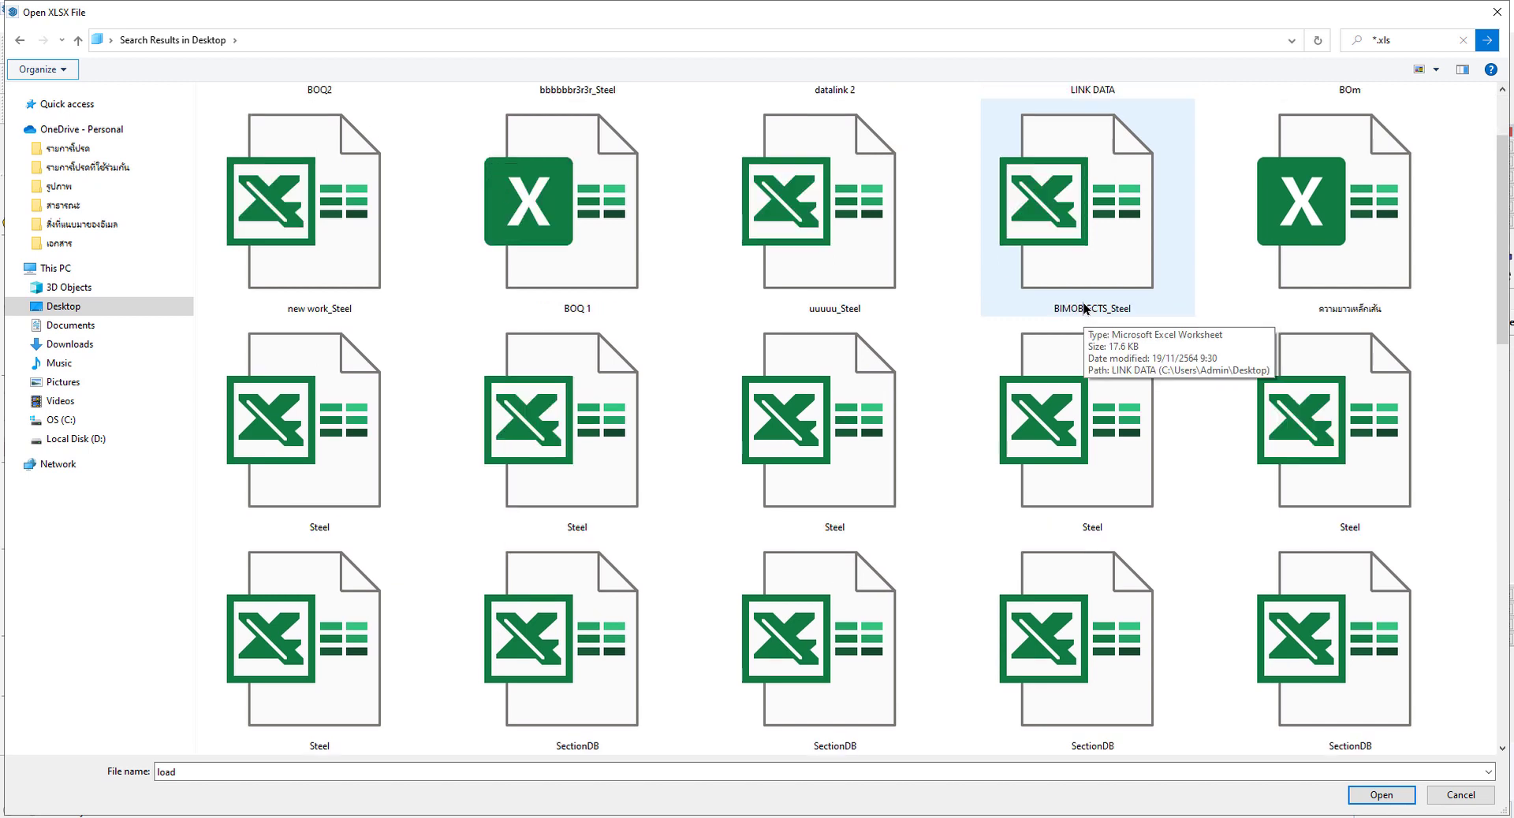
scroll(1084, 308, down, 2)
scroll(1083, 307, down, 2)
scroll(1083, 308, down, 2)
scroll(1083, 307, down, 2)
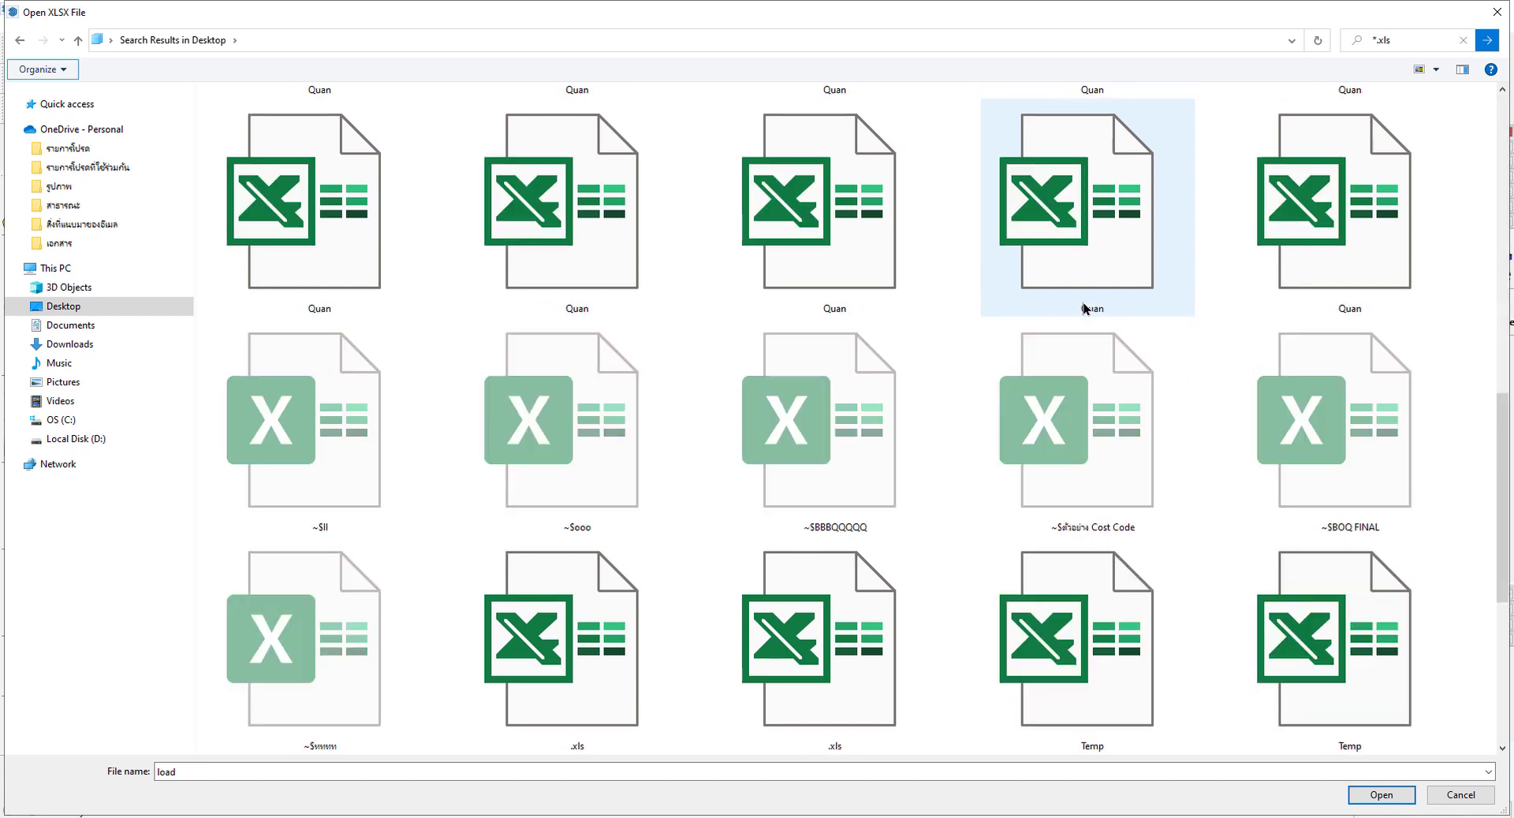
scroll(1084, 308, down, 3)
scroll(1085, 309, down, 2)
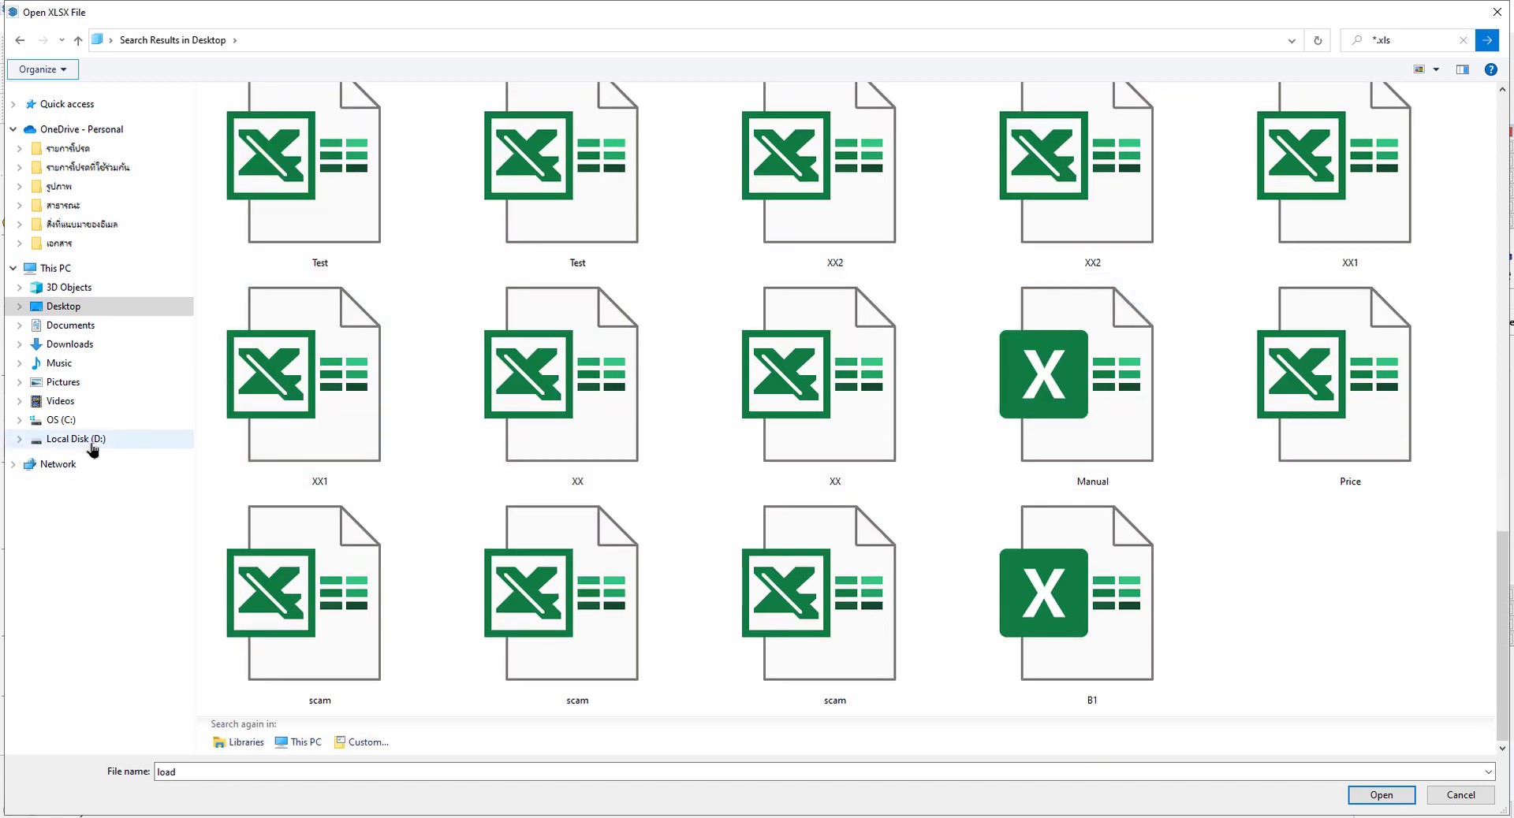
- Search Local Disk (D:) for *.xls and import the ความยาวเหล็กเส้น workbook
click(92, 443)
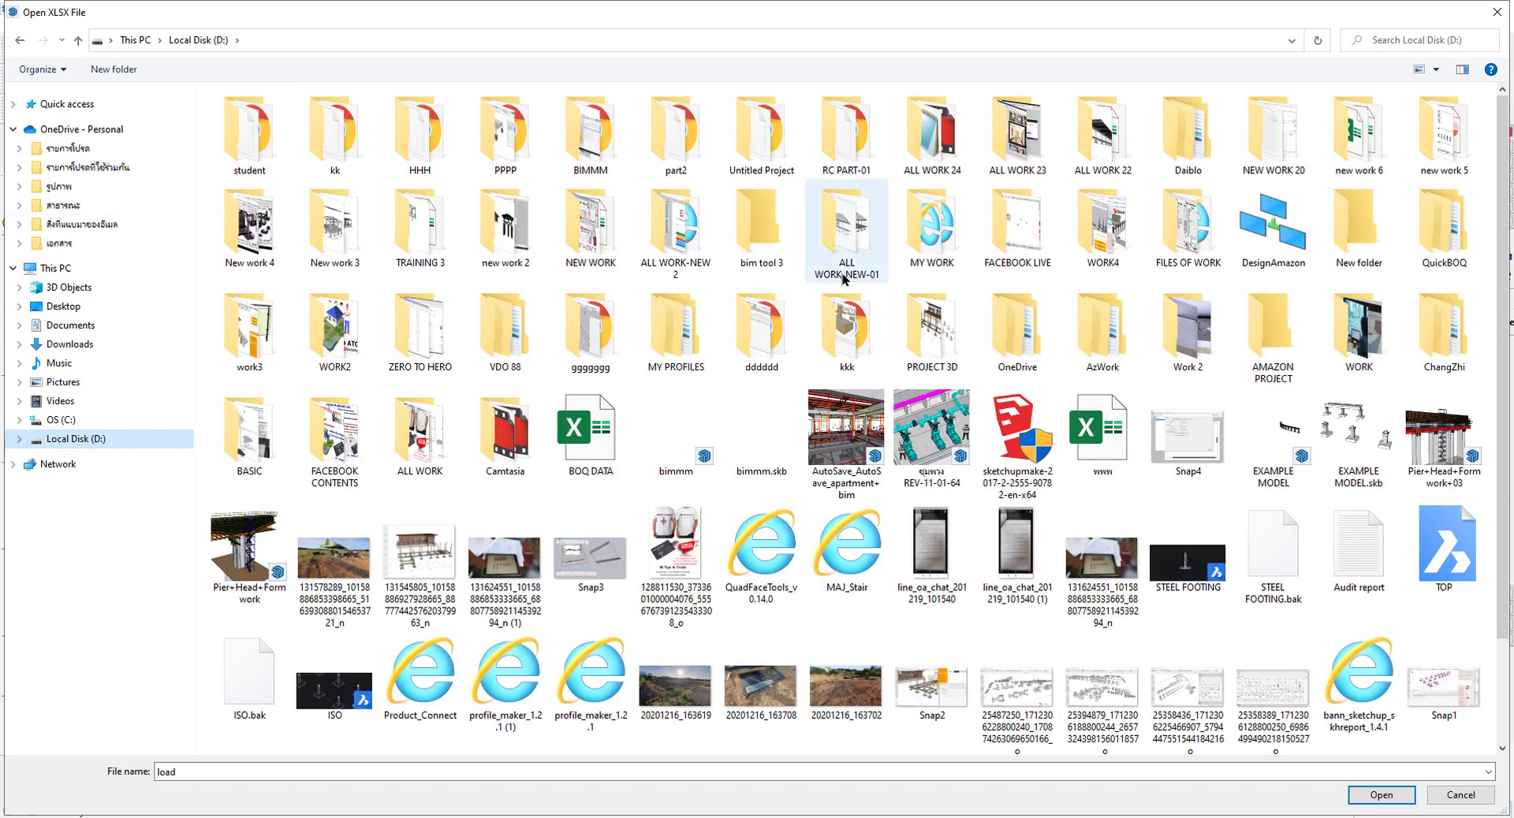
click(1426, 41)
text(*.x)
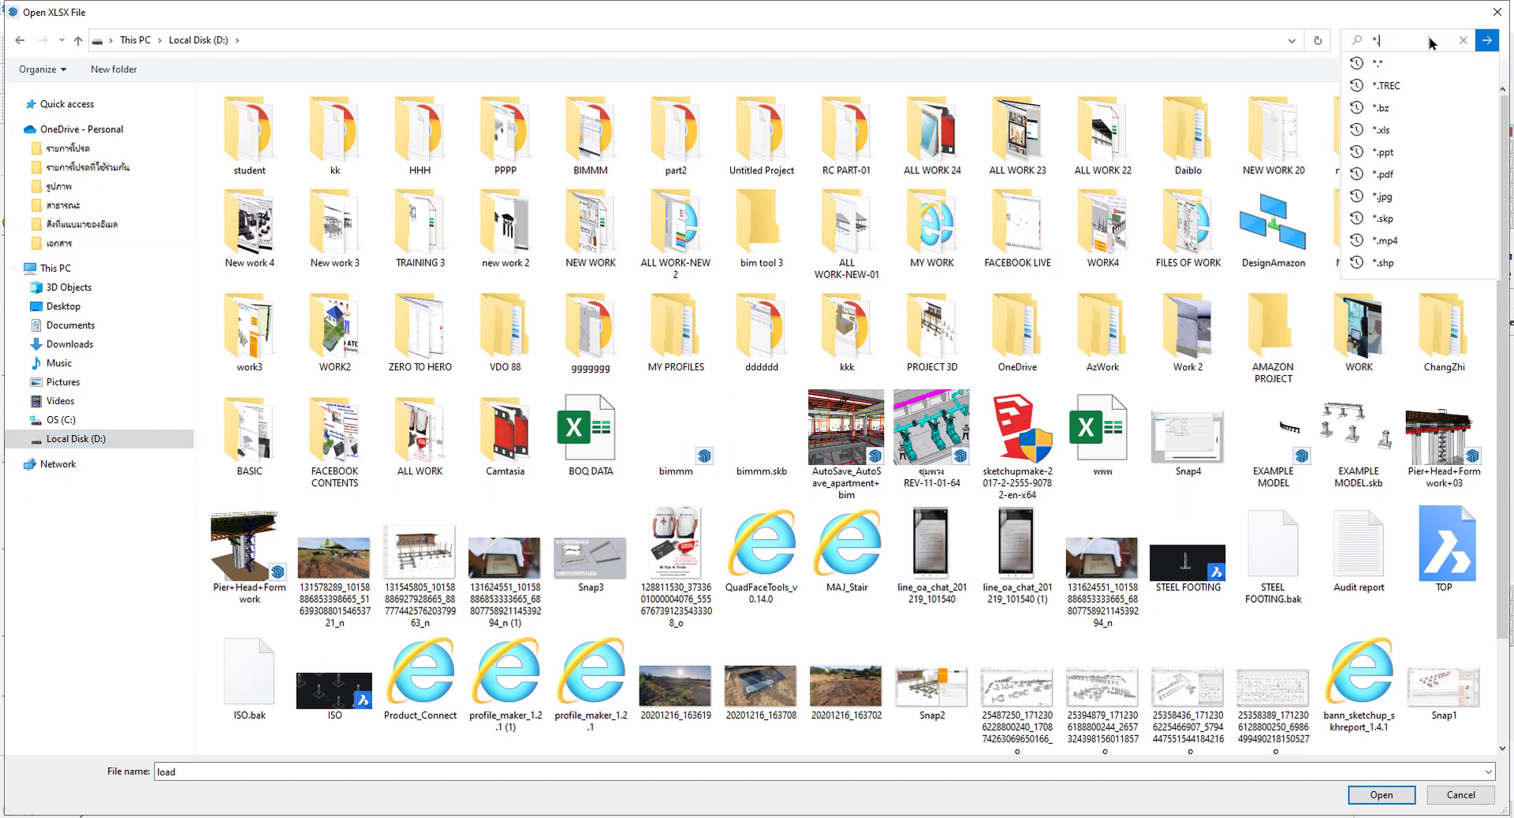
text(ls)
key(Return)
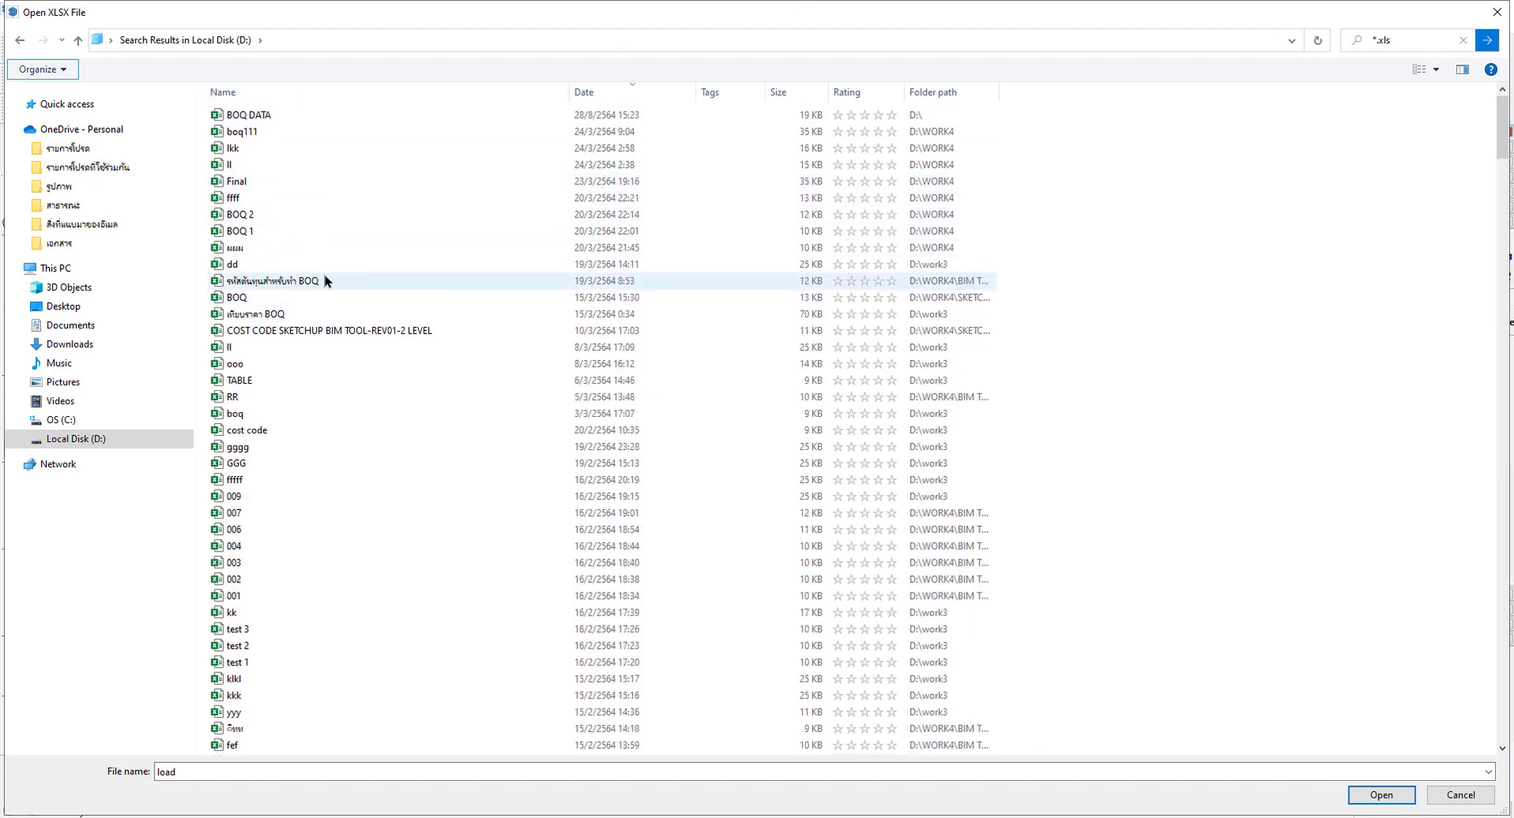
scroll(372, 239, down, 3)
scroll(372, 239, down, 1)
scroll(372, 239, down, 1)
scroll(372, 239, down, 1)
scroll(372, 239, down, 1)
scroll(372, 239, down, 1)
scroll(372, 239, down, 1)
scroll(372, 239, down, 1)
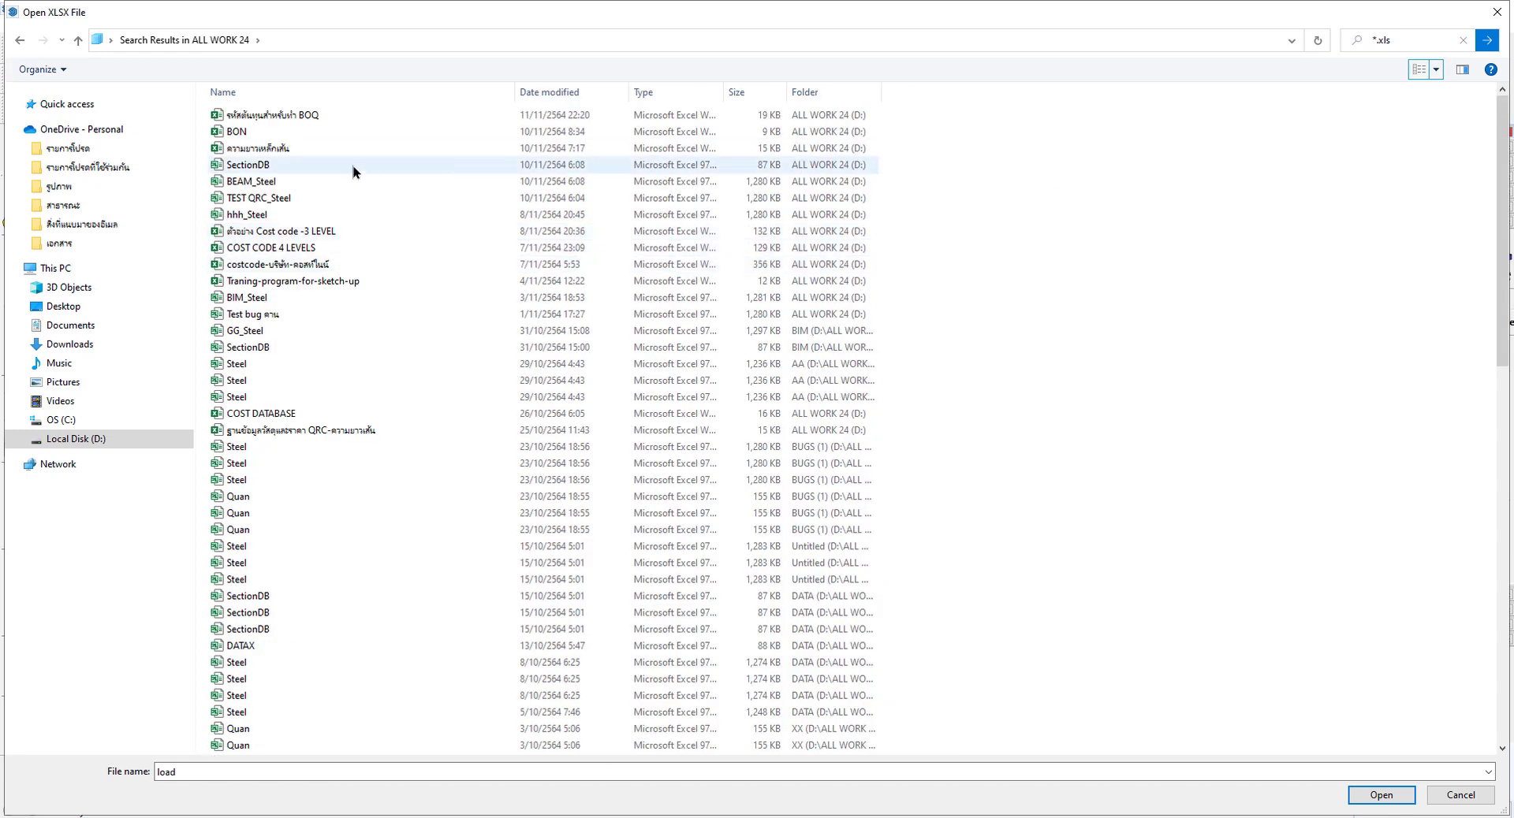
click(288, 149)
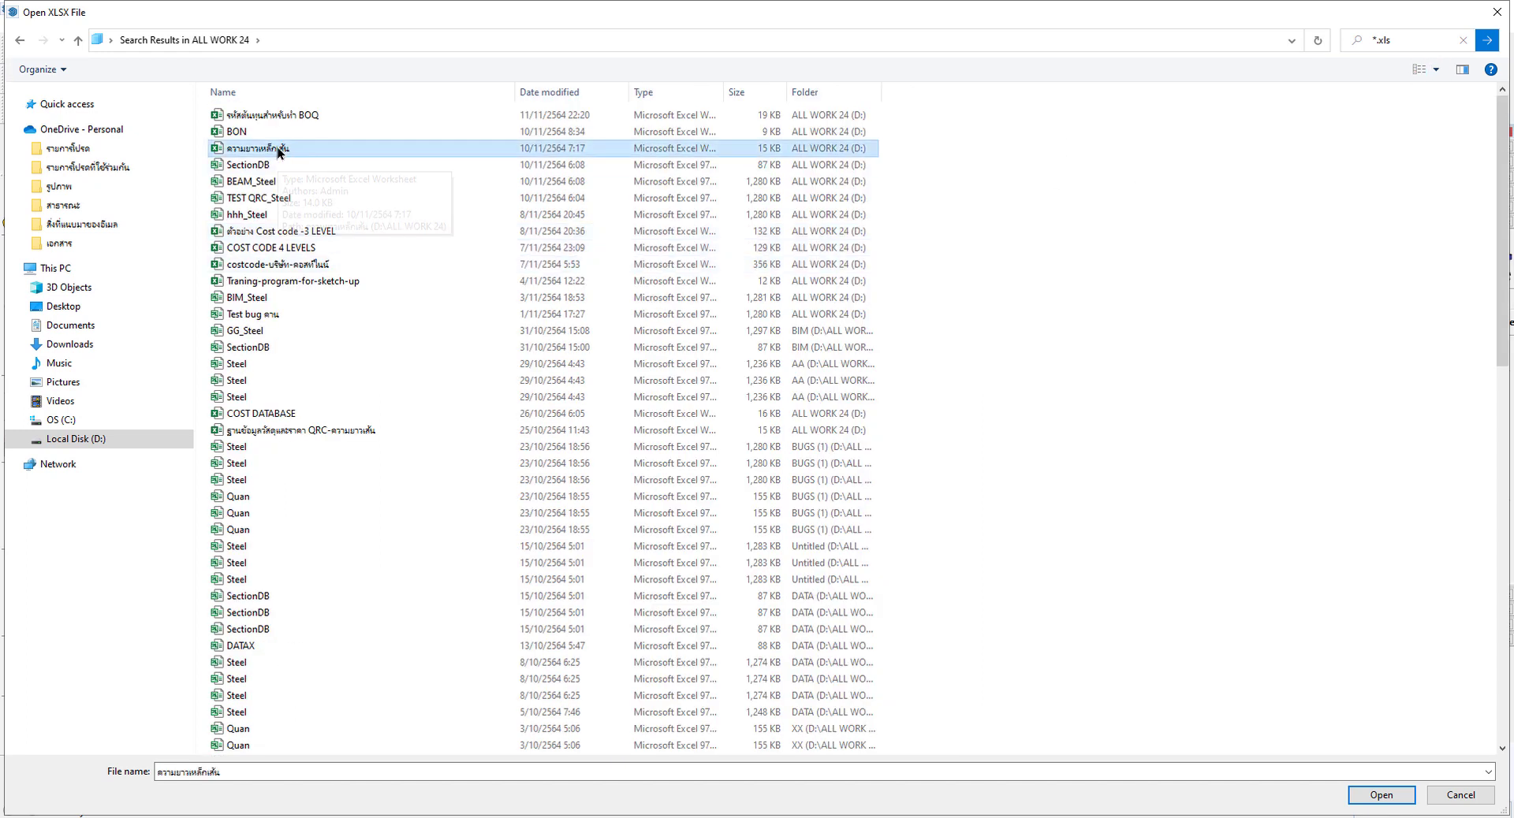
click(1378, 796)
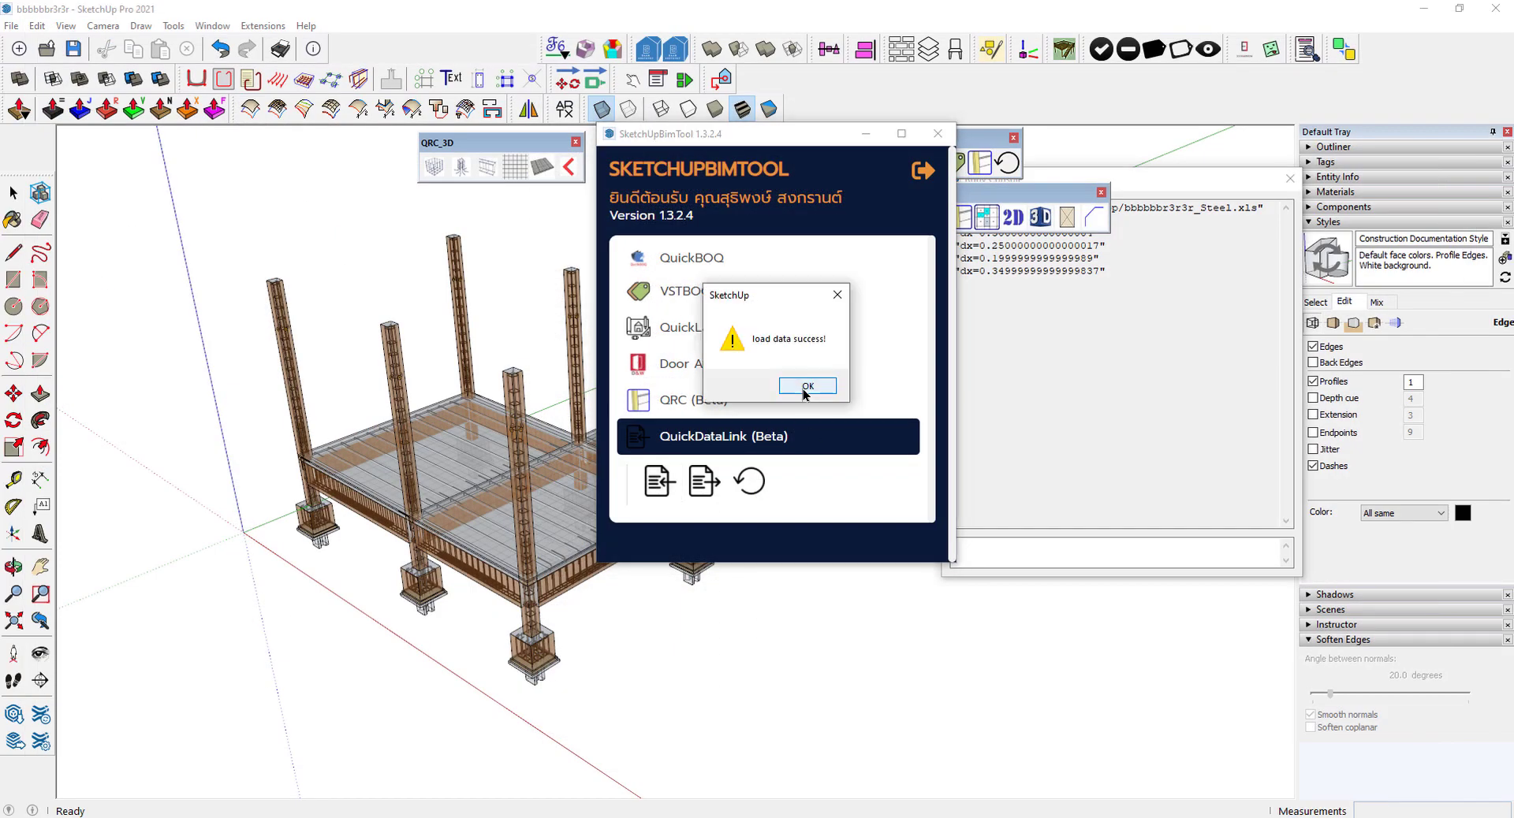
- Confirm the successful data load, then open QuickBOQ and refresh its rebar quantities
click(804, 386)
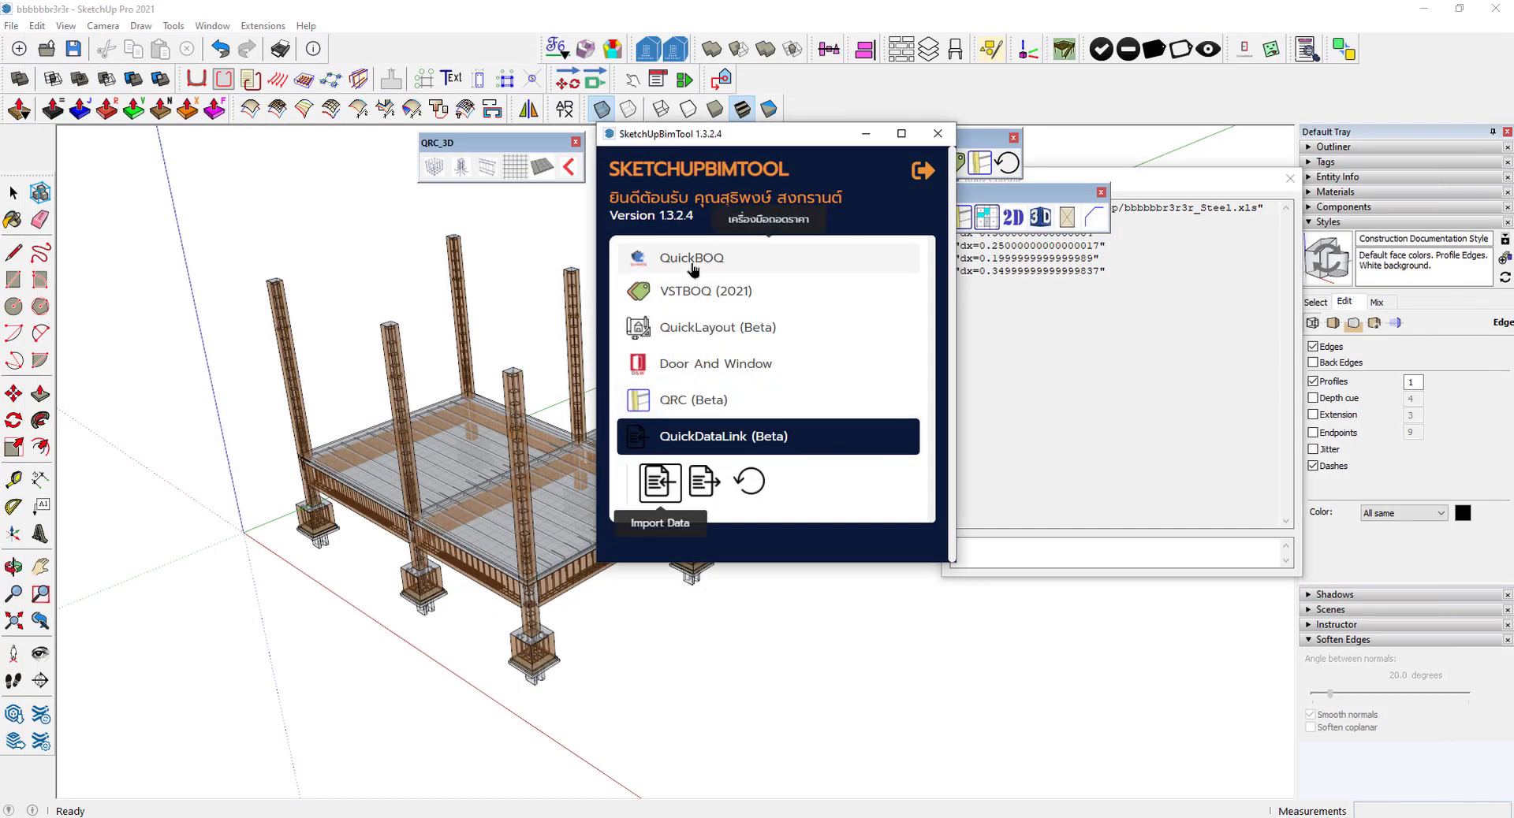
click(937, 133)
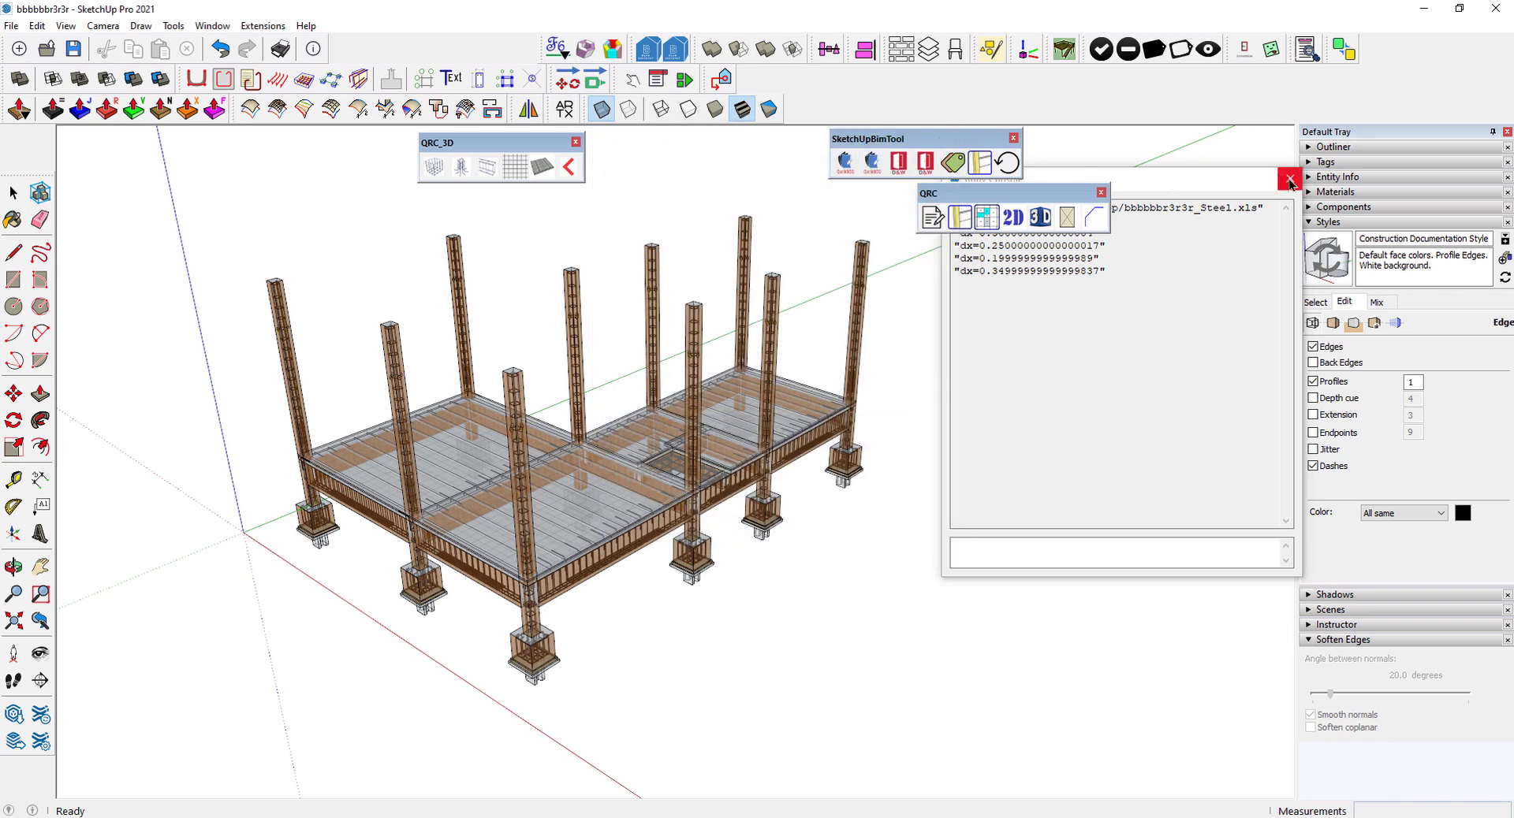
click(1290, 178)
click(868, 173)
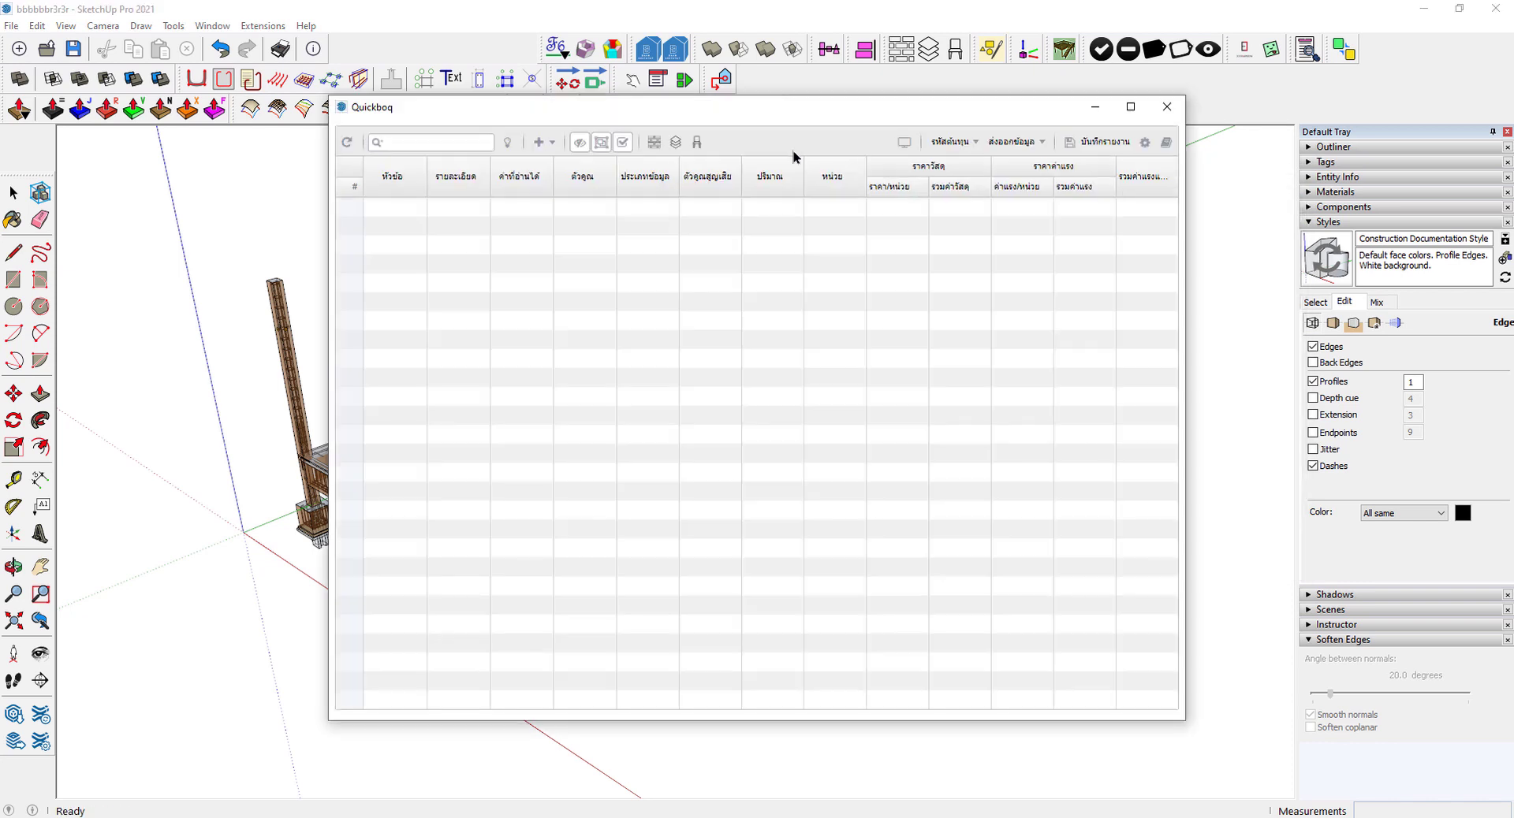
click(345, 144)
- Move the QuickBOQ table aside, use Monochrome face style and auto-fit the หัวข้อ column
drag(440, 107, 748, 109)
mouse_move(347, 371)
middle_down()
mouse_move(371, 387)
mouse_move(402, 365)
middle_up()
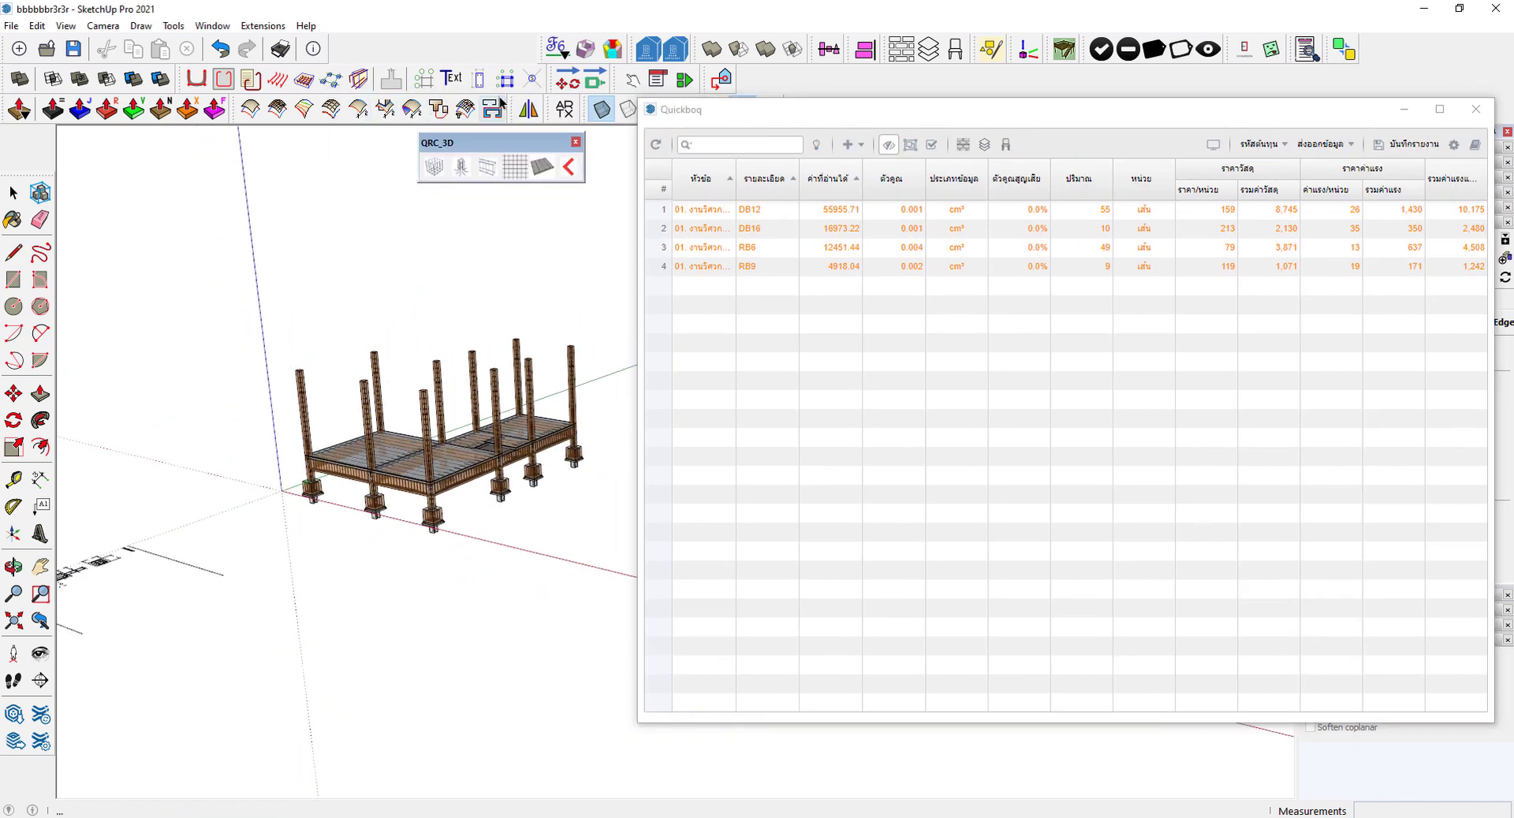
drag(673, 110, 697, 189)
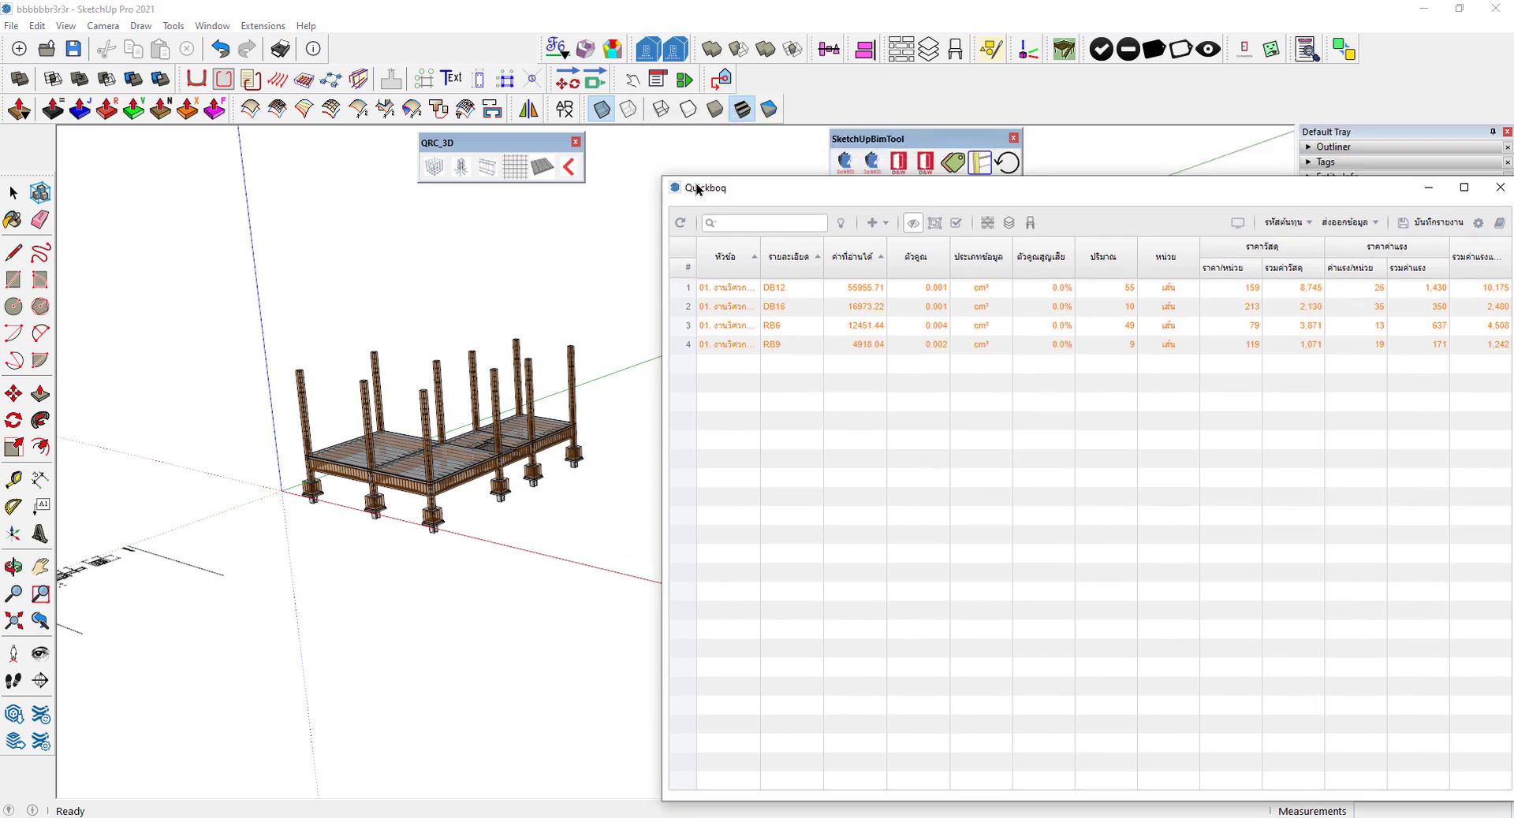
click(772, 113)
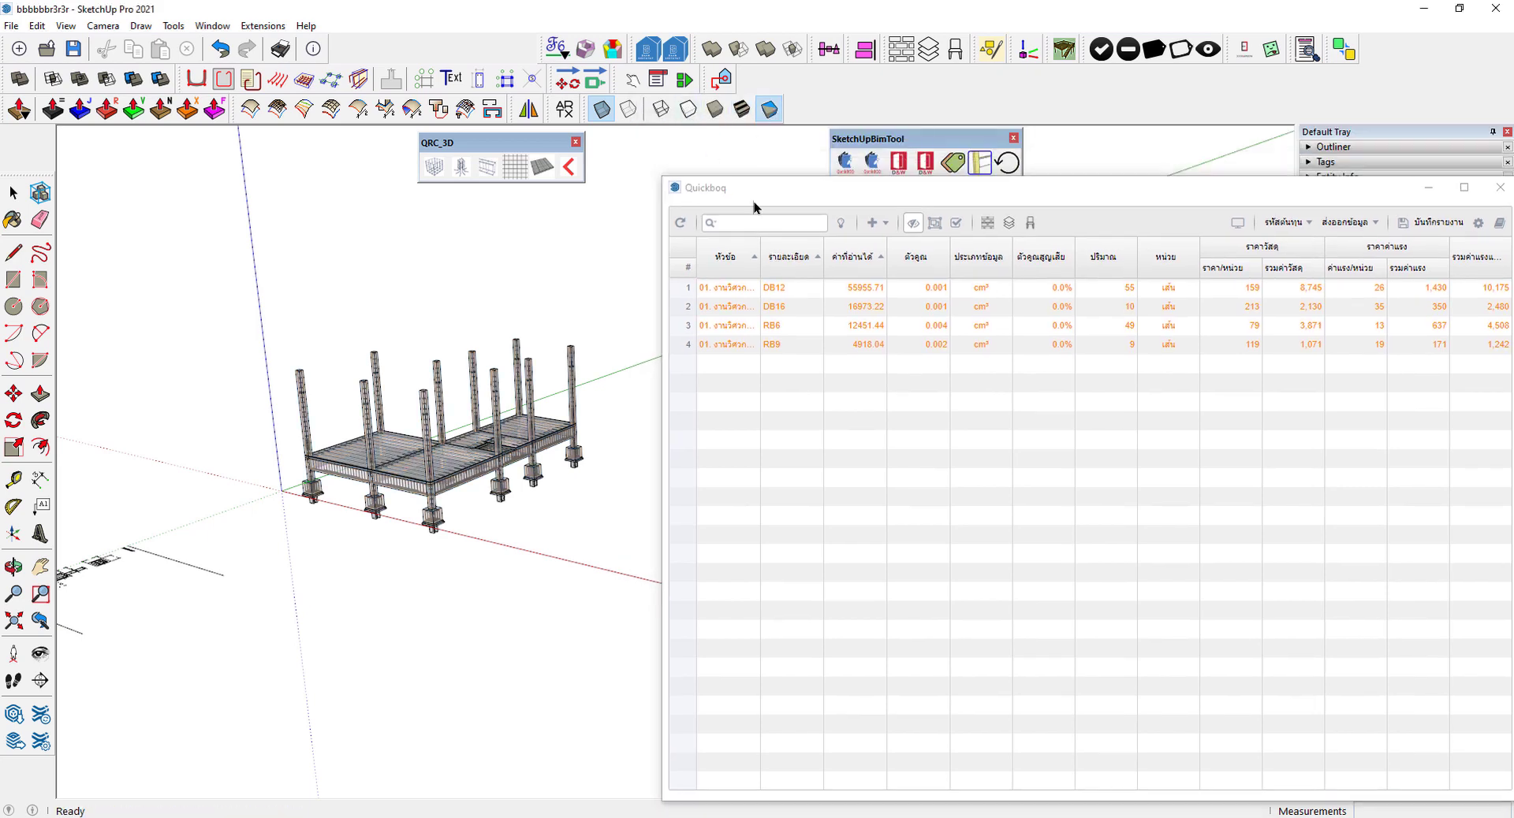
double_click(760, 263)
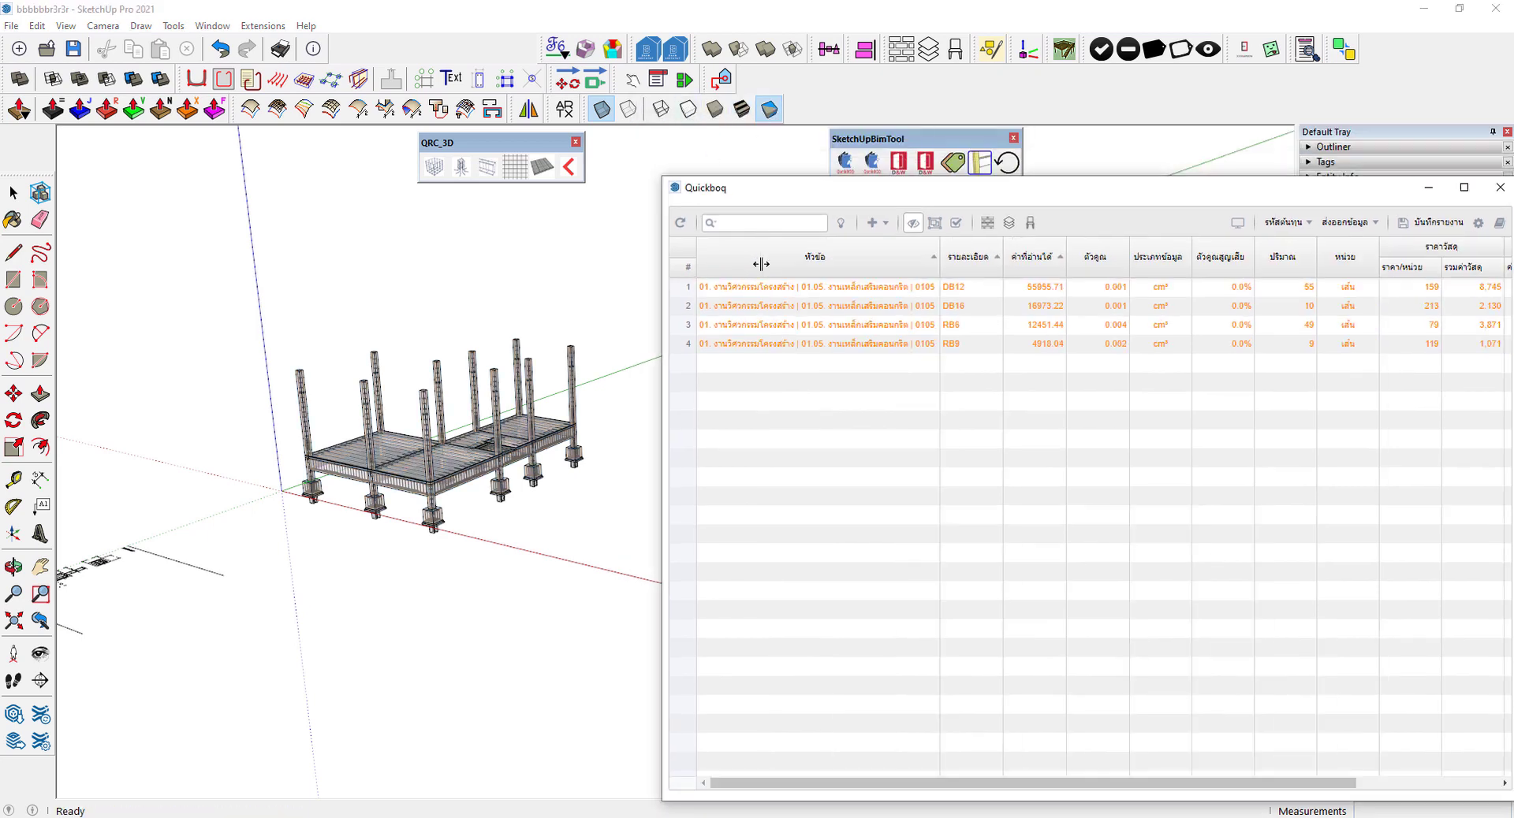
- Enable highlighting and highlight the DB12, DB16, RB6 and RB9 bars in the model
click(957, 291)
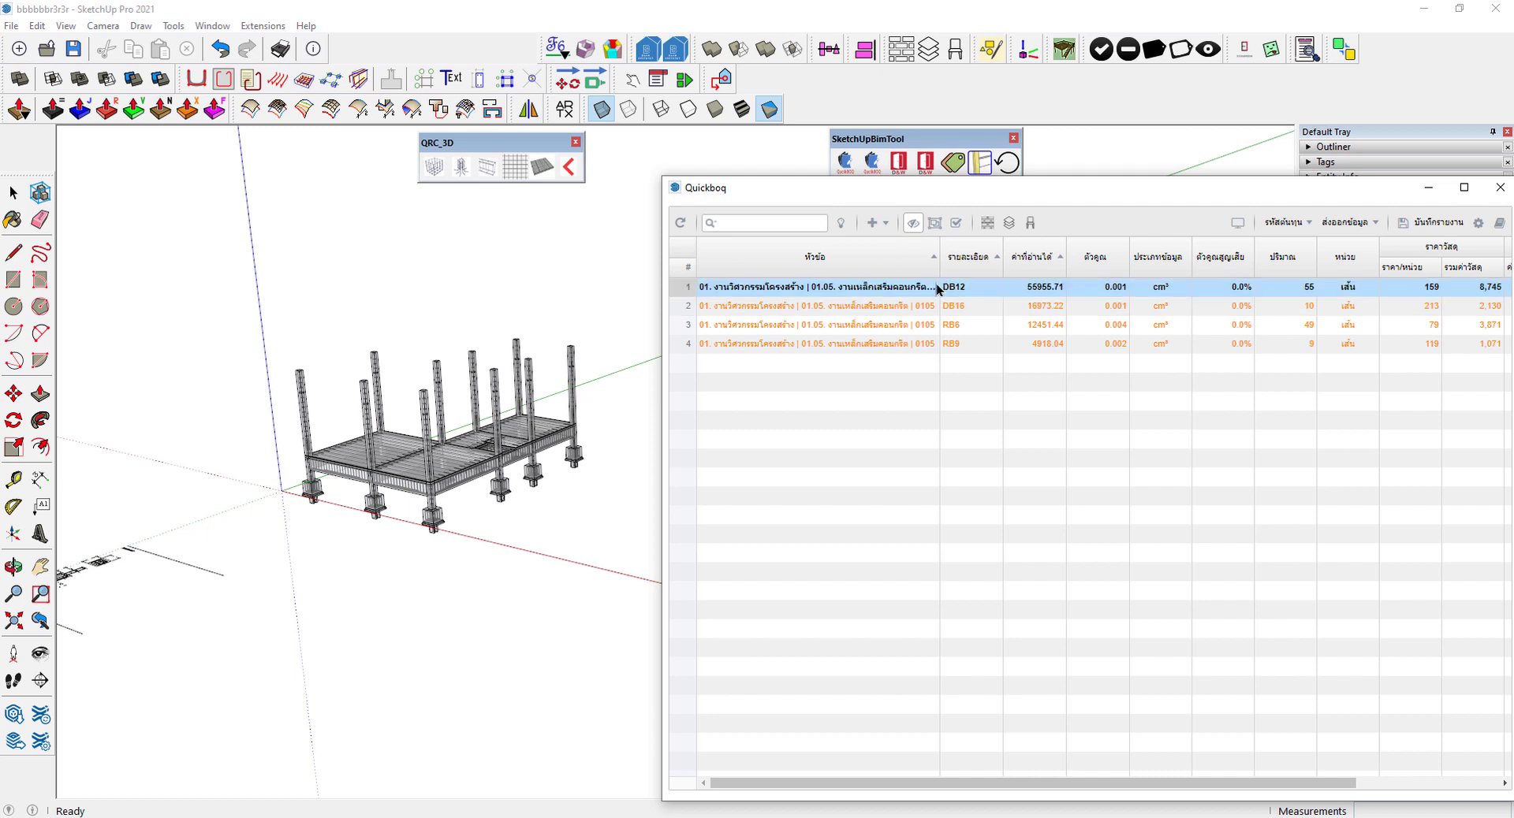
click(841, 223)
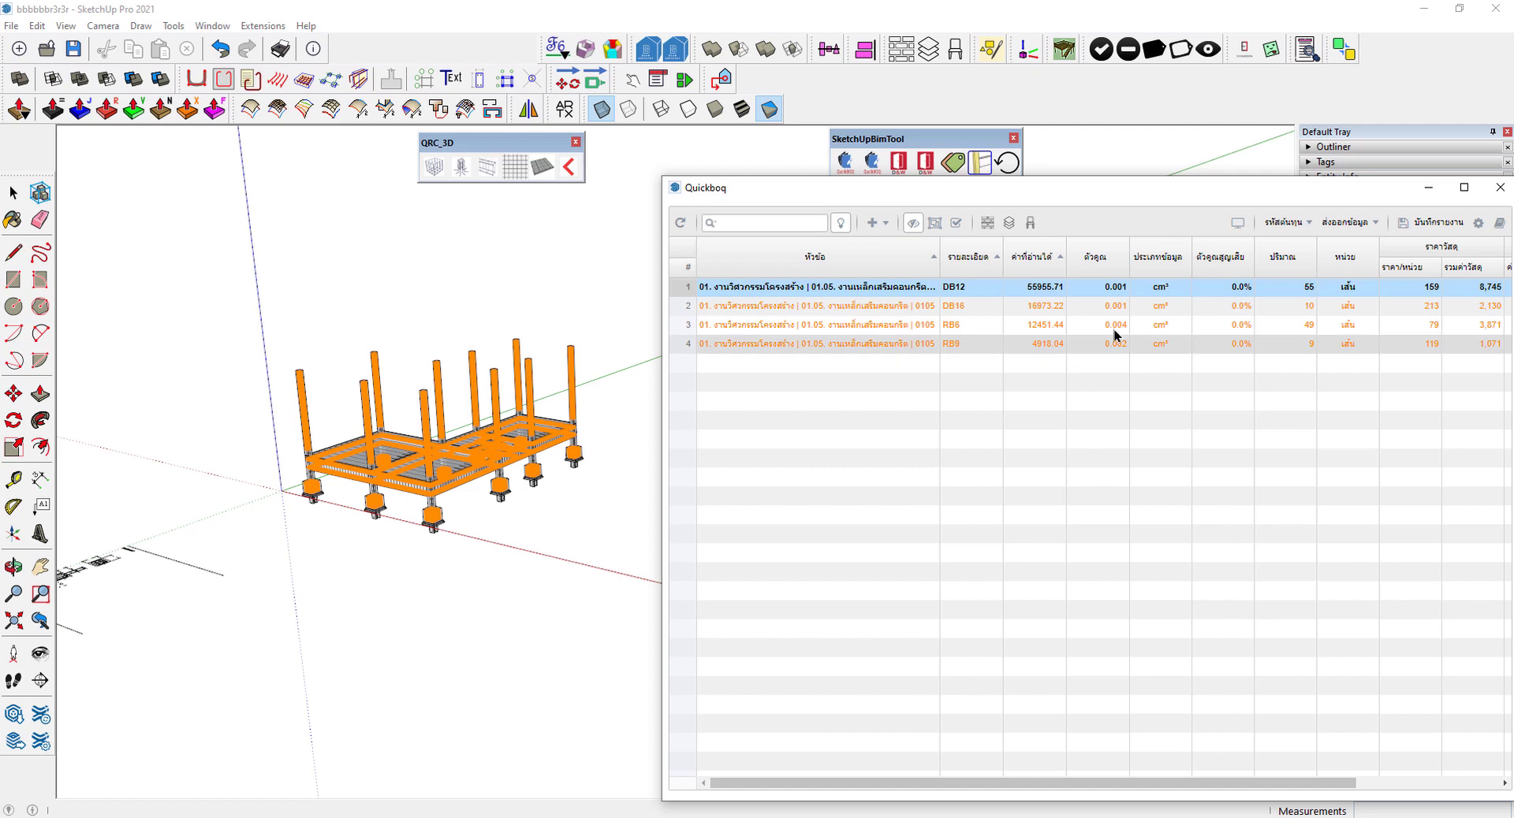
click(875, 306)
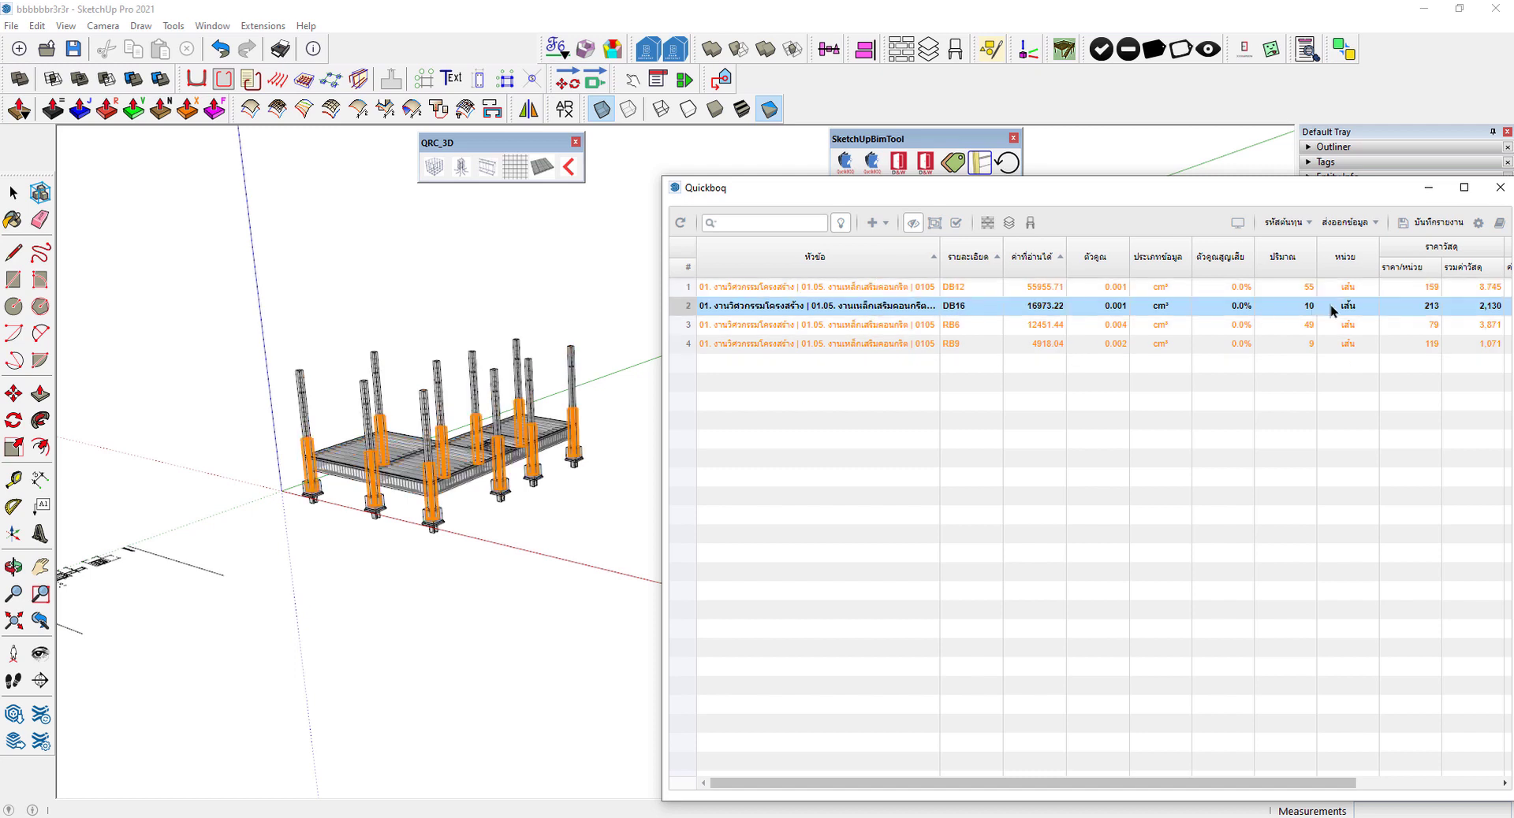
click(904, 335)
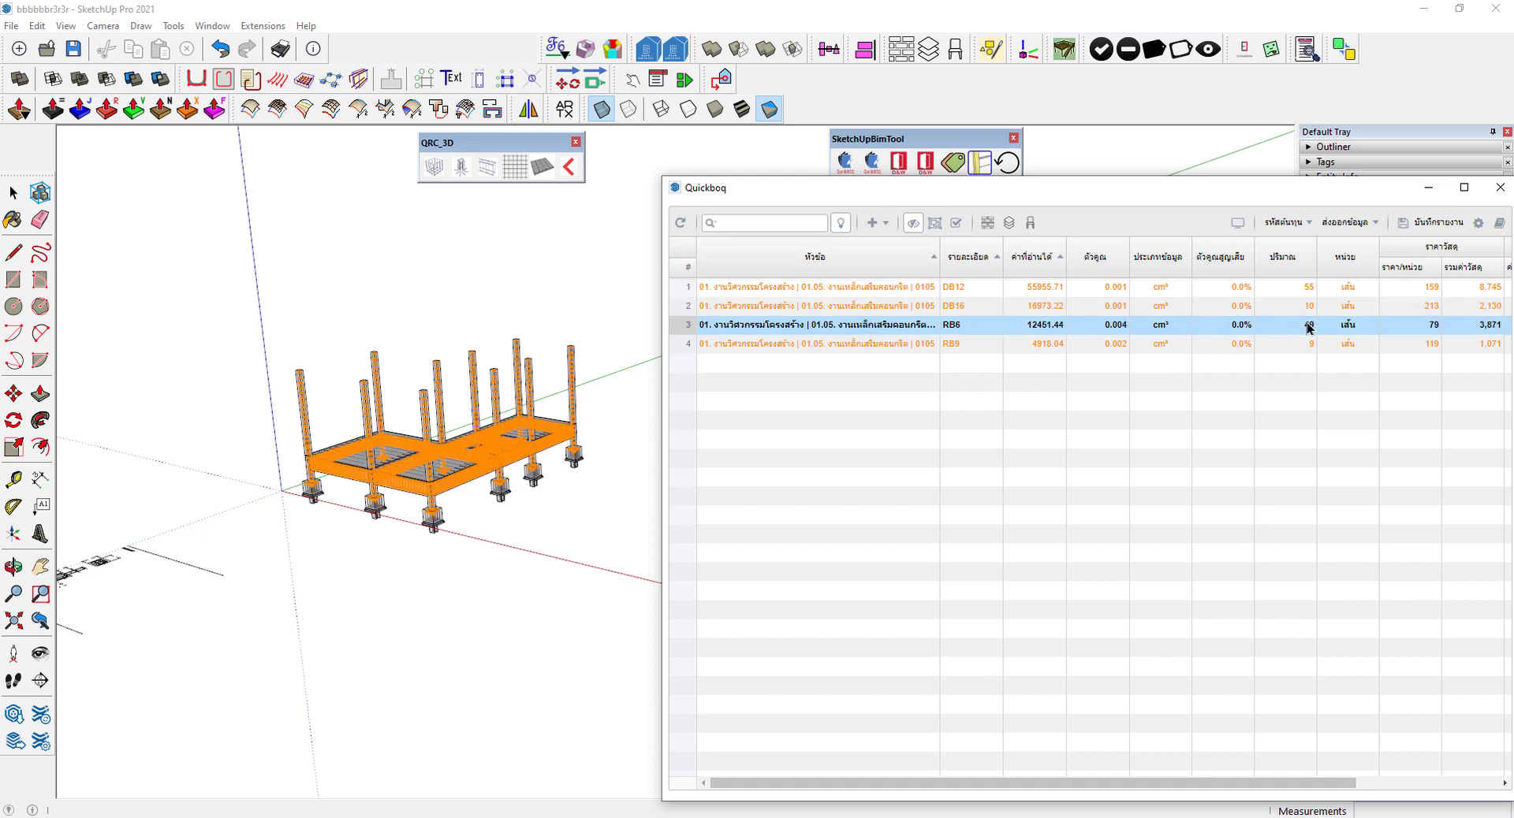
click(863, 347)
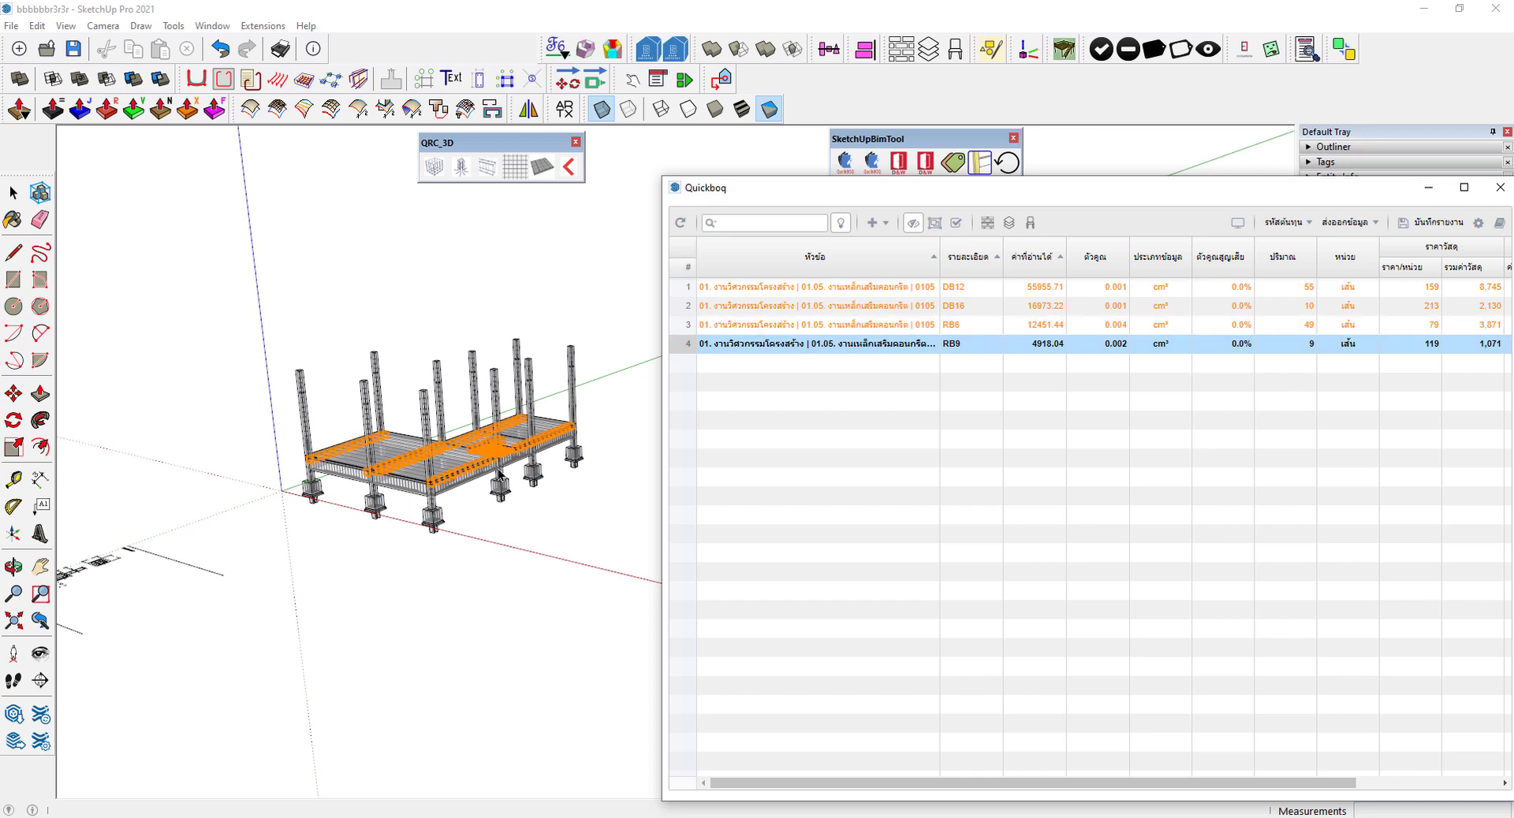
scroll(437, 499, up, 1)
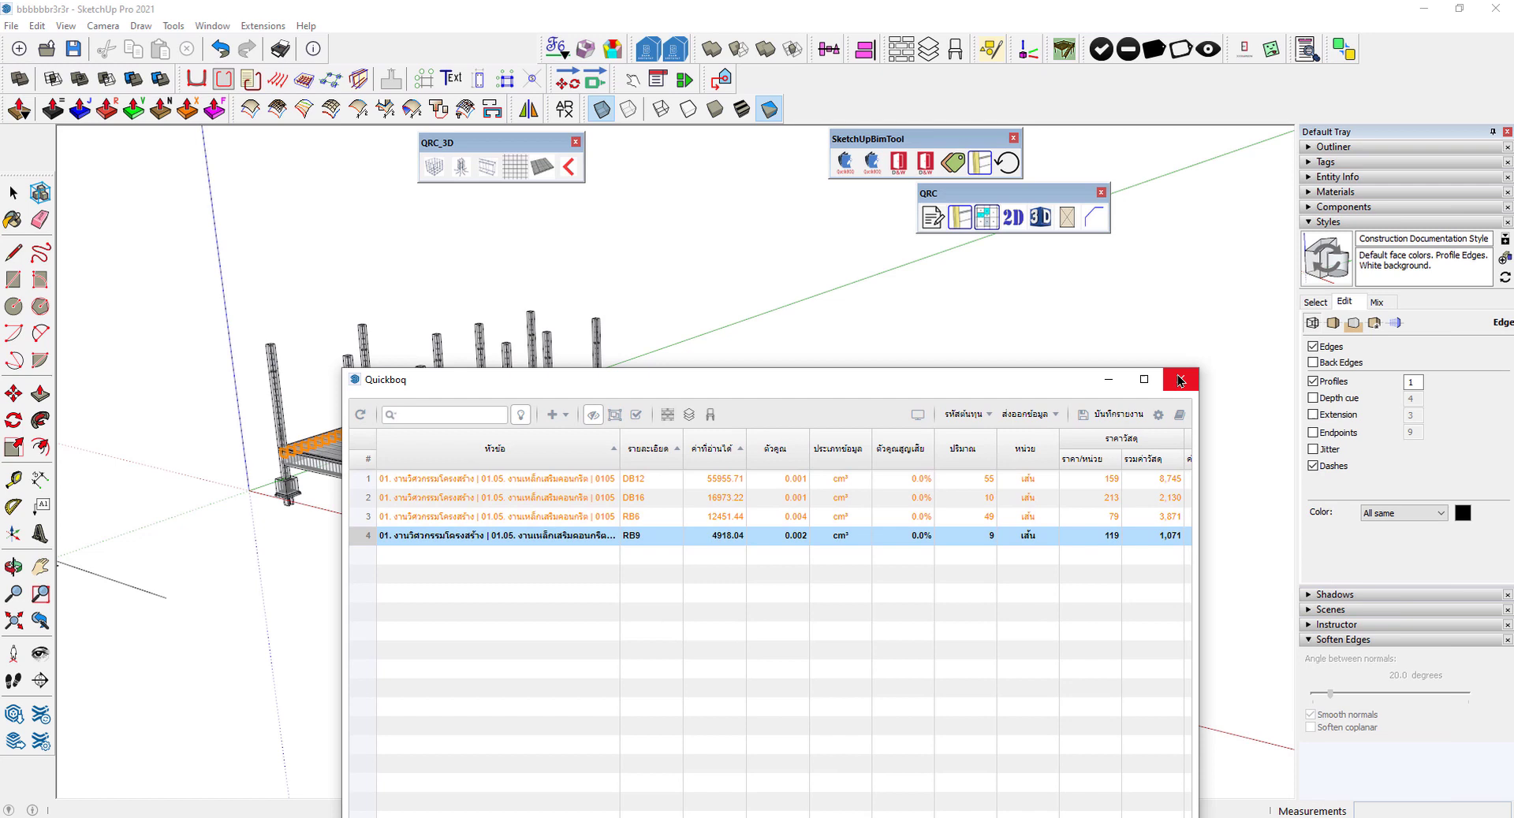
- Close the QuickBOQ table and orbit and zoom over the 2D section drawings toward the origin
click(1180, 379)
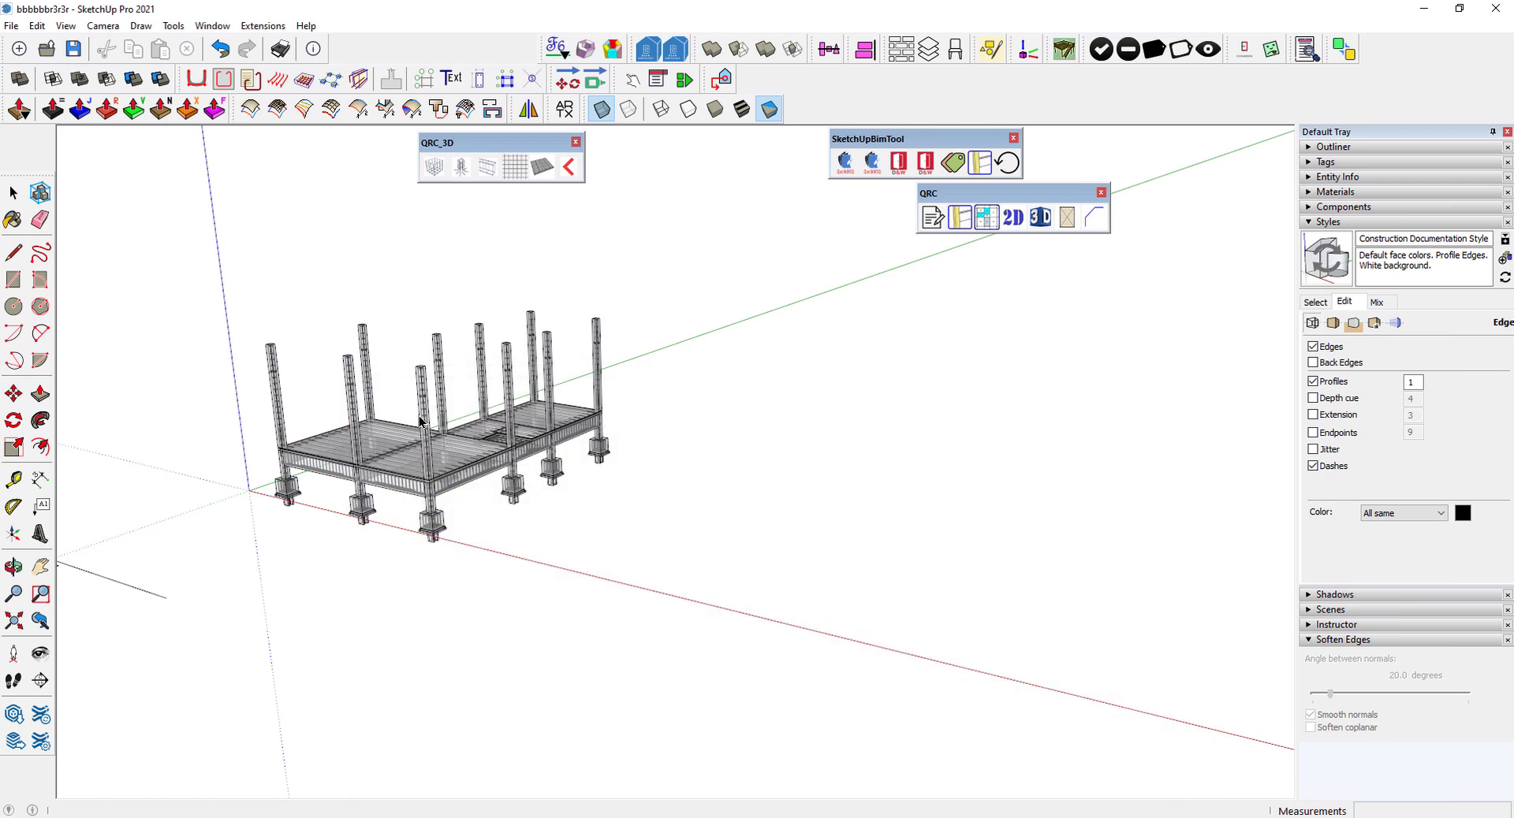
scroll(456, 441, up, 5)
middle_drag(426, 441, 456, 442)
scroll(851, 324, down, 3)
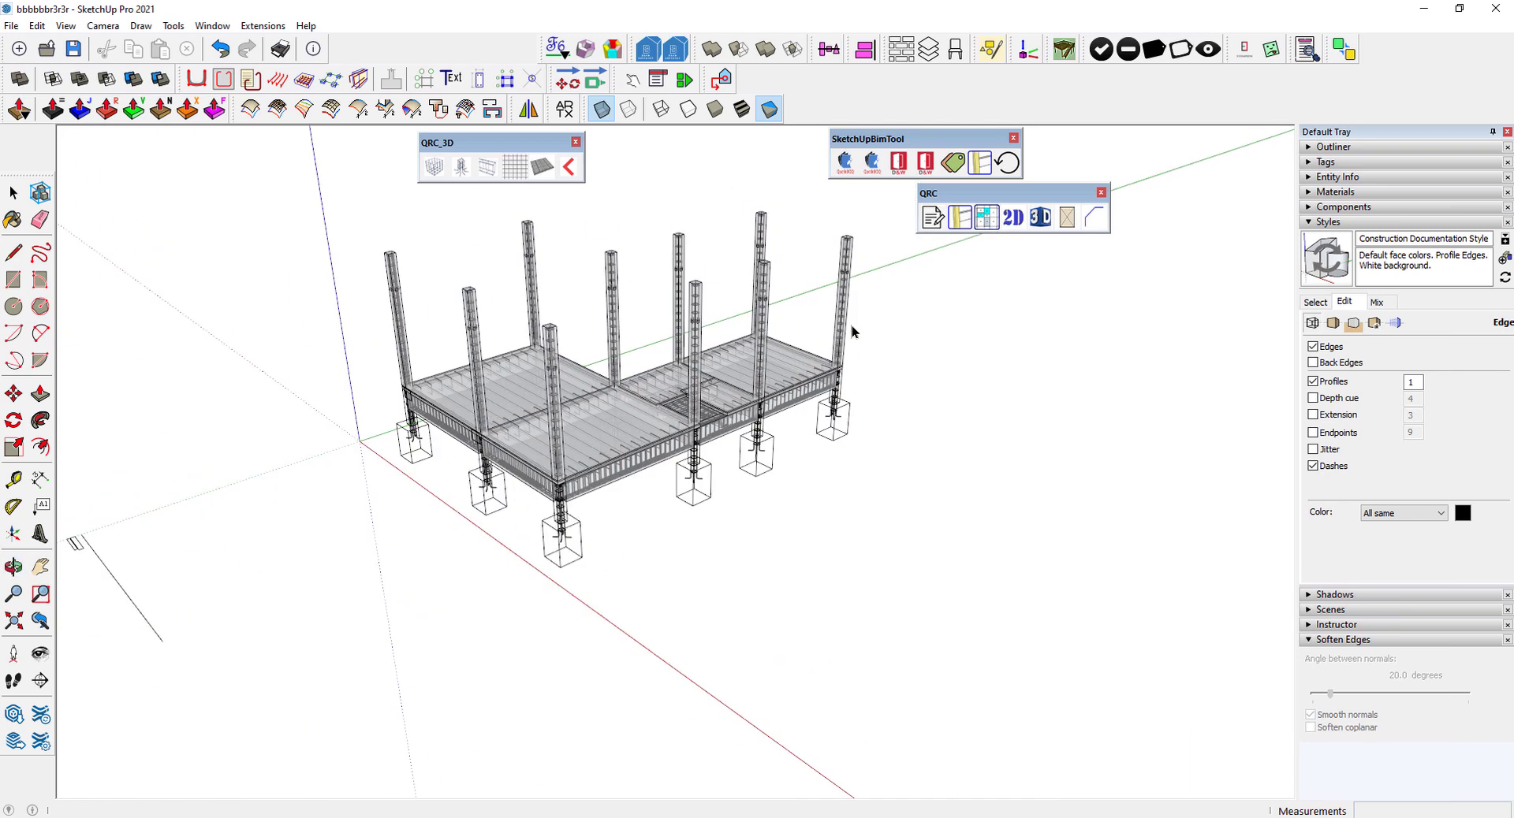
scroll(271, 462, down, 3)
scroll(418, 666, up, 5)
scroll(418, 666, up, 2)
scroll(344, 612, up, 2)
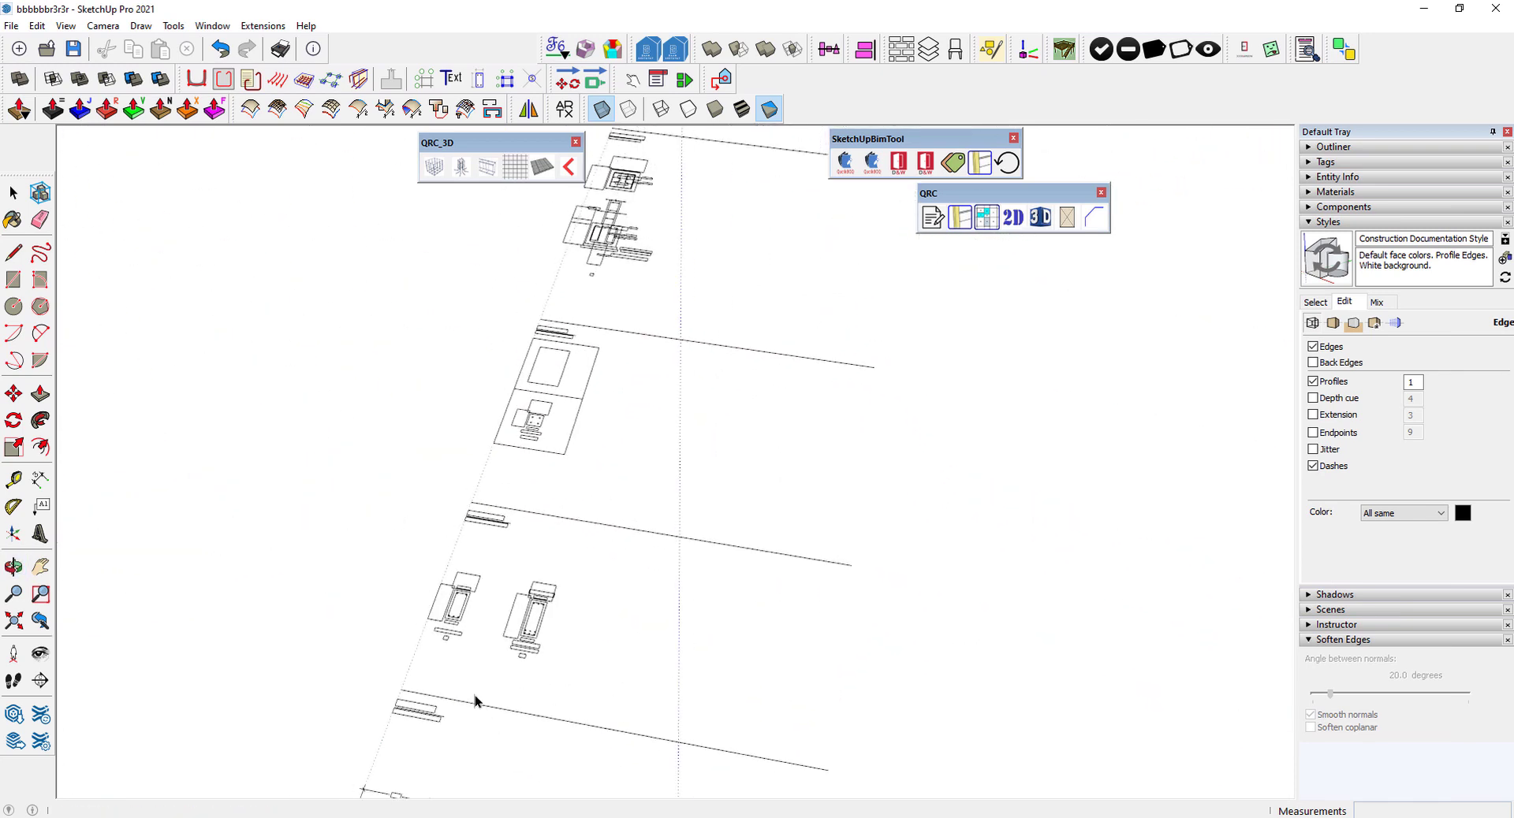
scroll(475, 695, up, 2)
scroll(476, 660, up, 2)
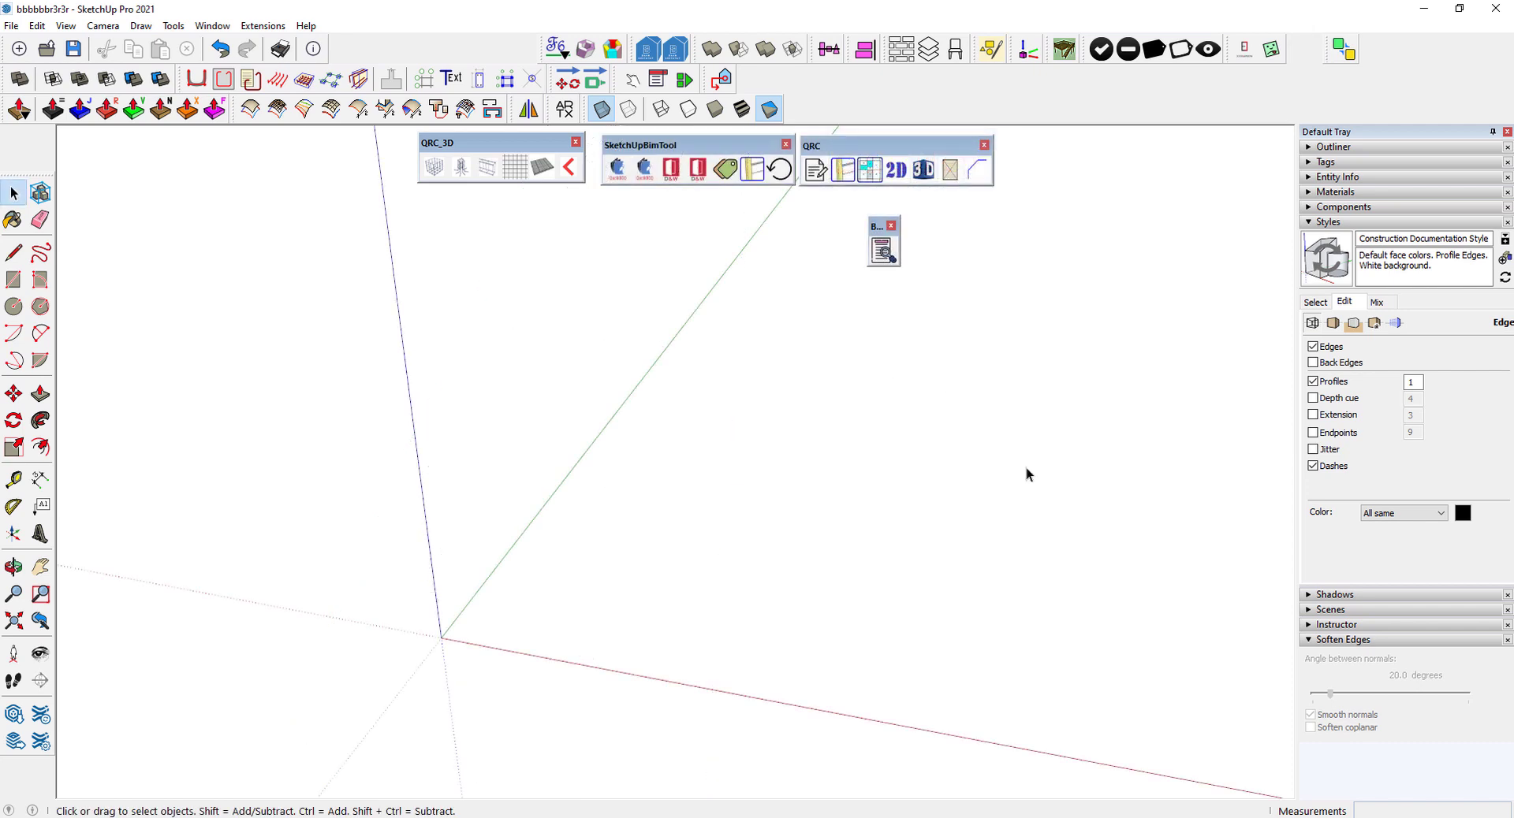
- Launch the SKH Building Tool listing all profiles, then enlarge its panel and move it up-right
click(882, 251)
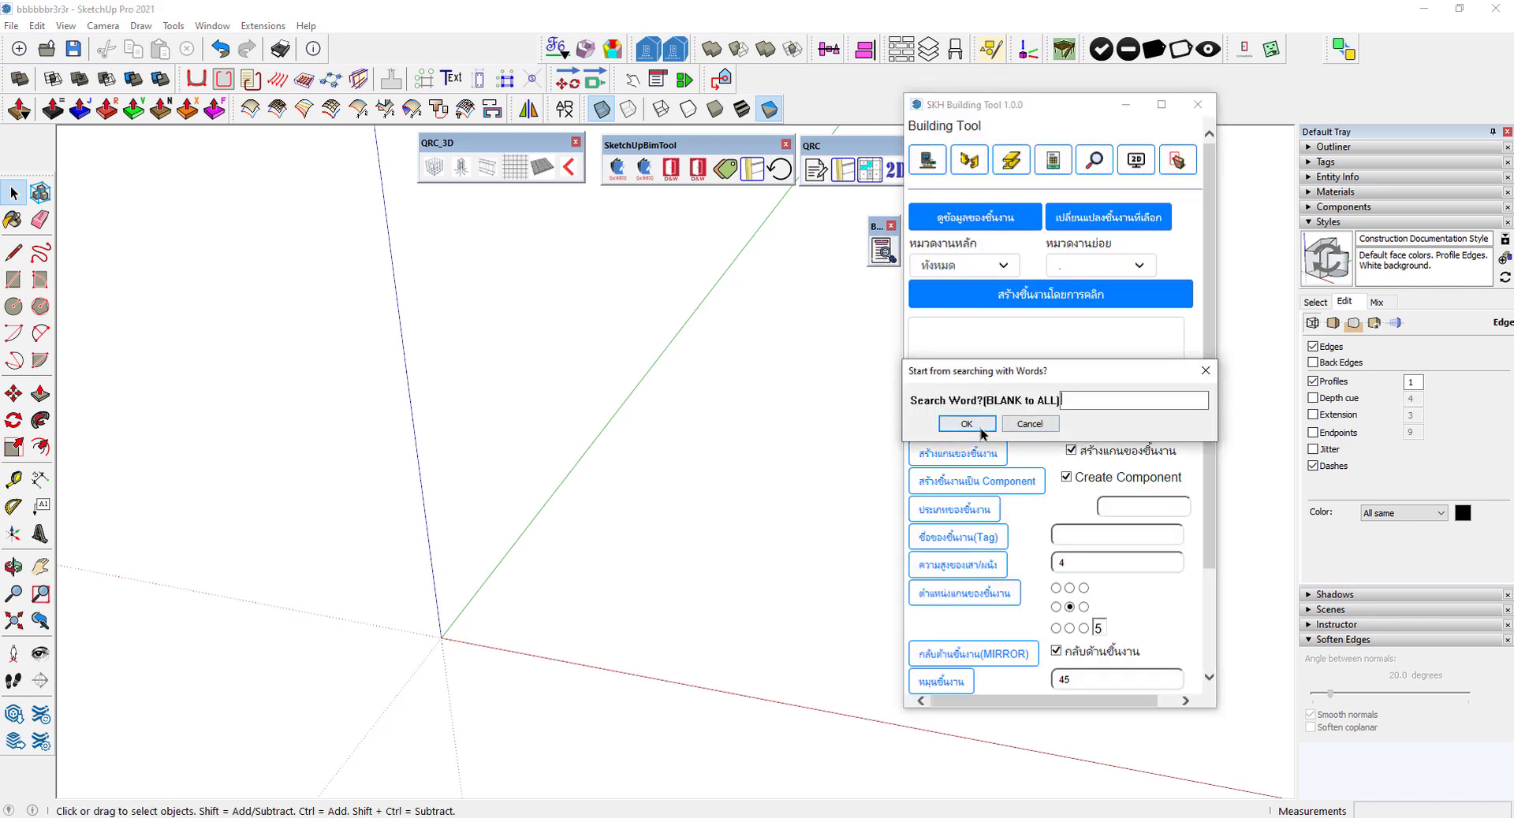
click(966, 425)
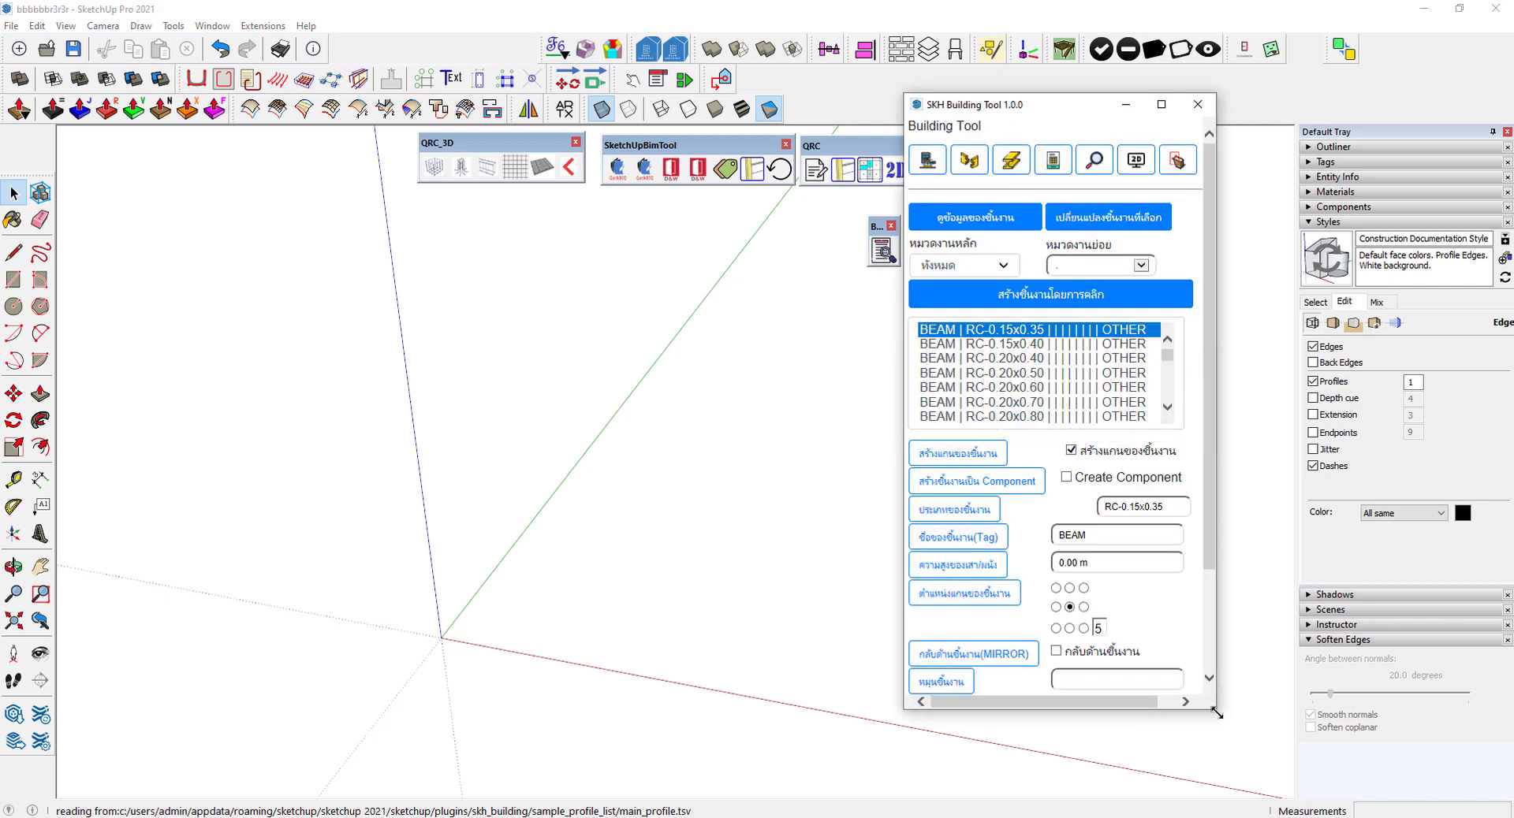
drag(1217, 707, 1247, 805)
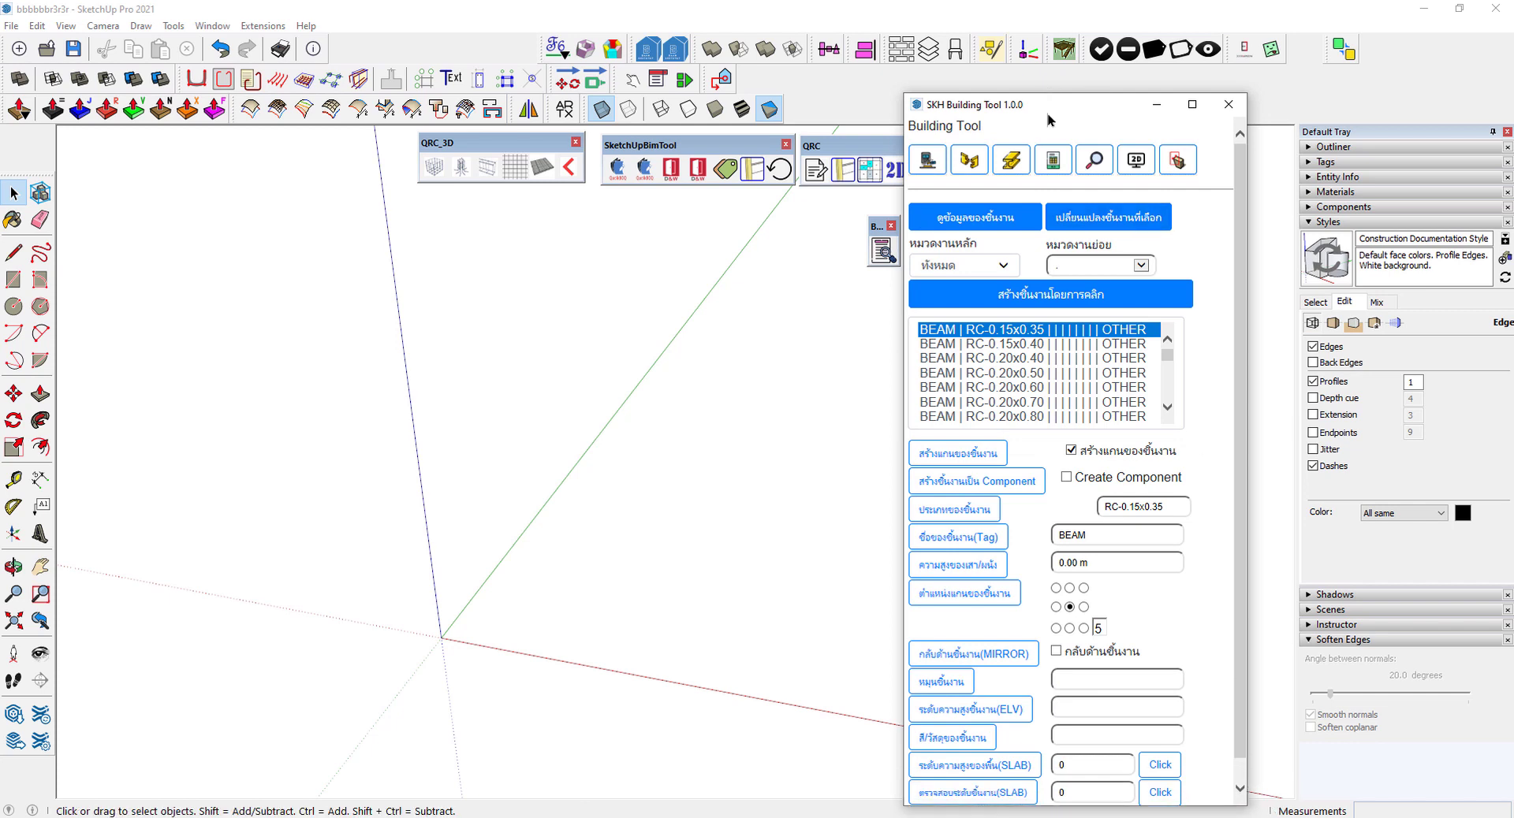
drag(1071, 102, 1189, 60)
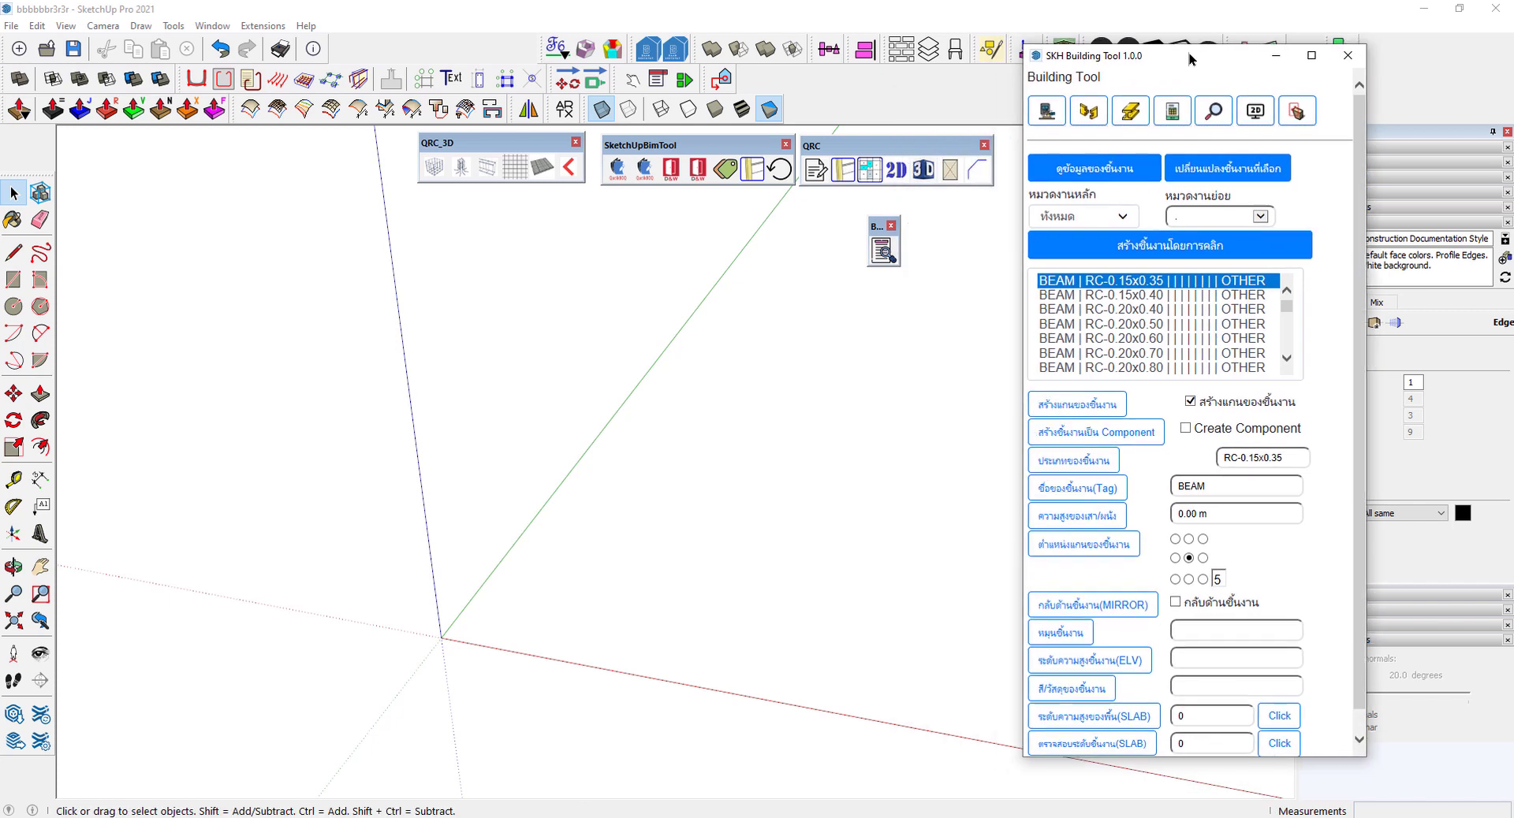
click(628, 186)
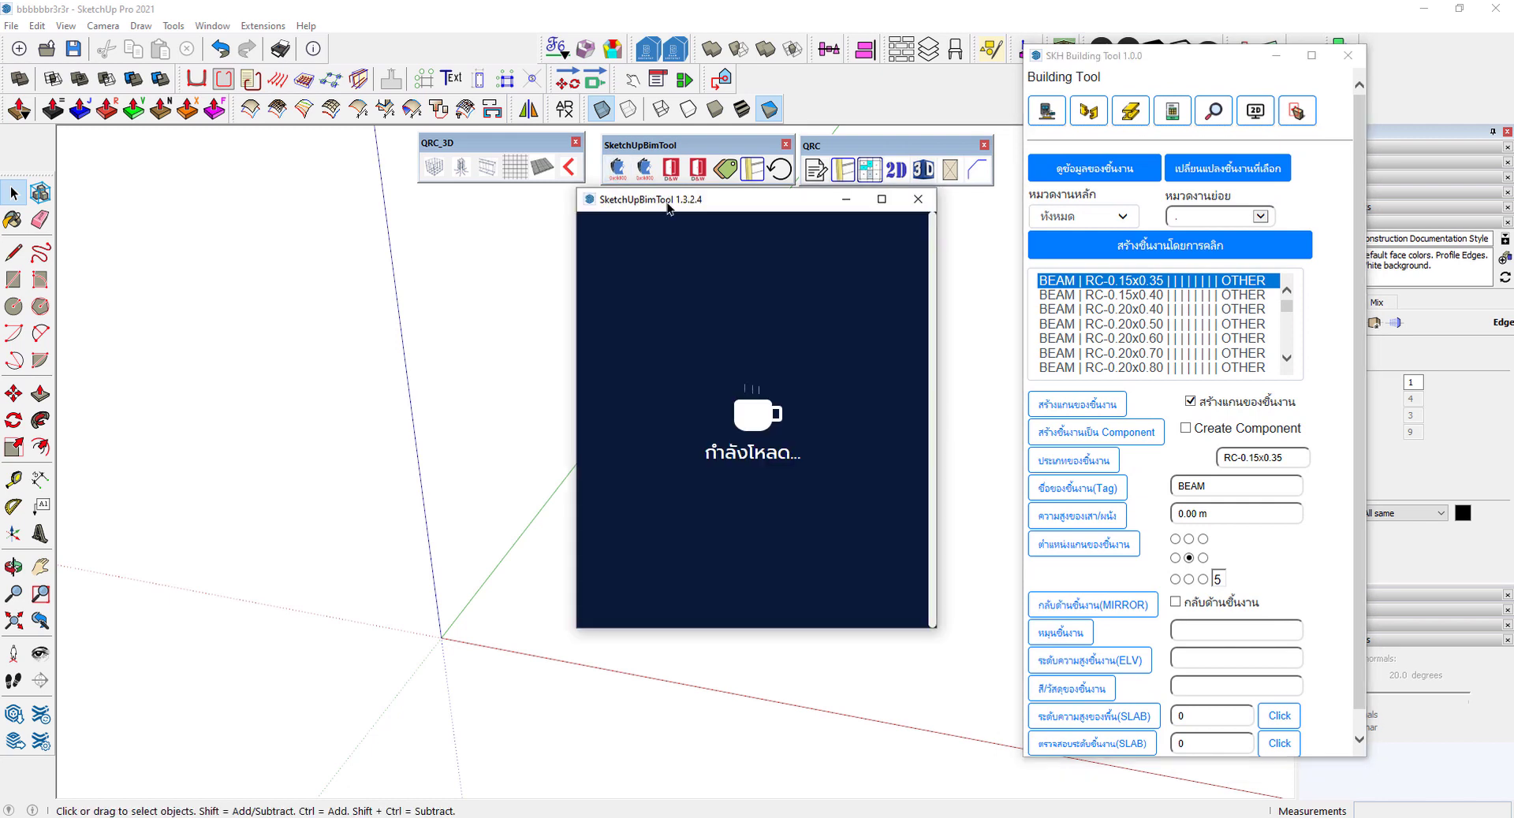
drag(667, 209, 684, 186)
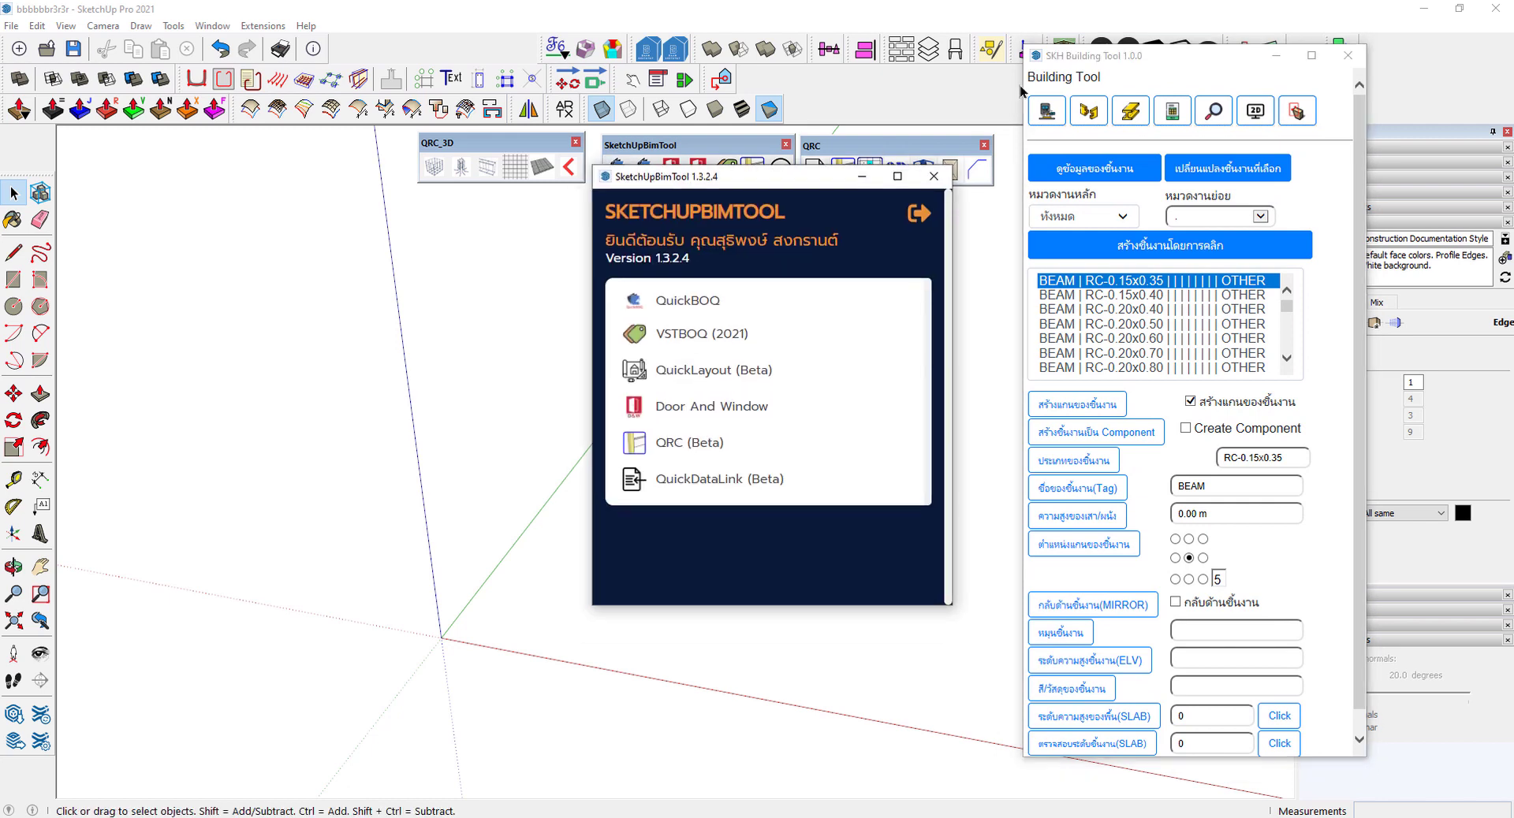
click(1370, 144)
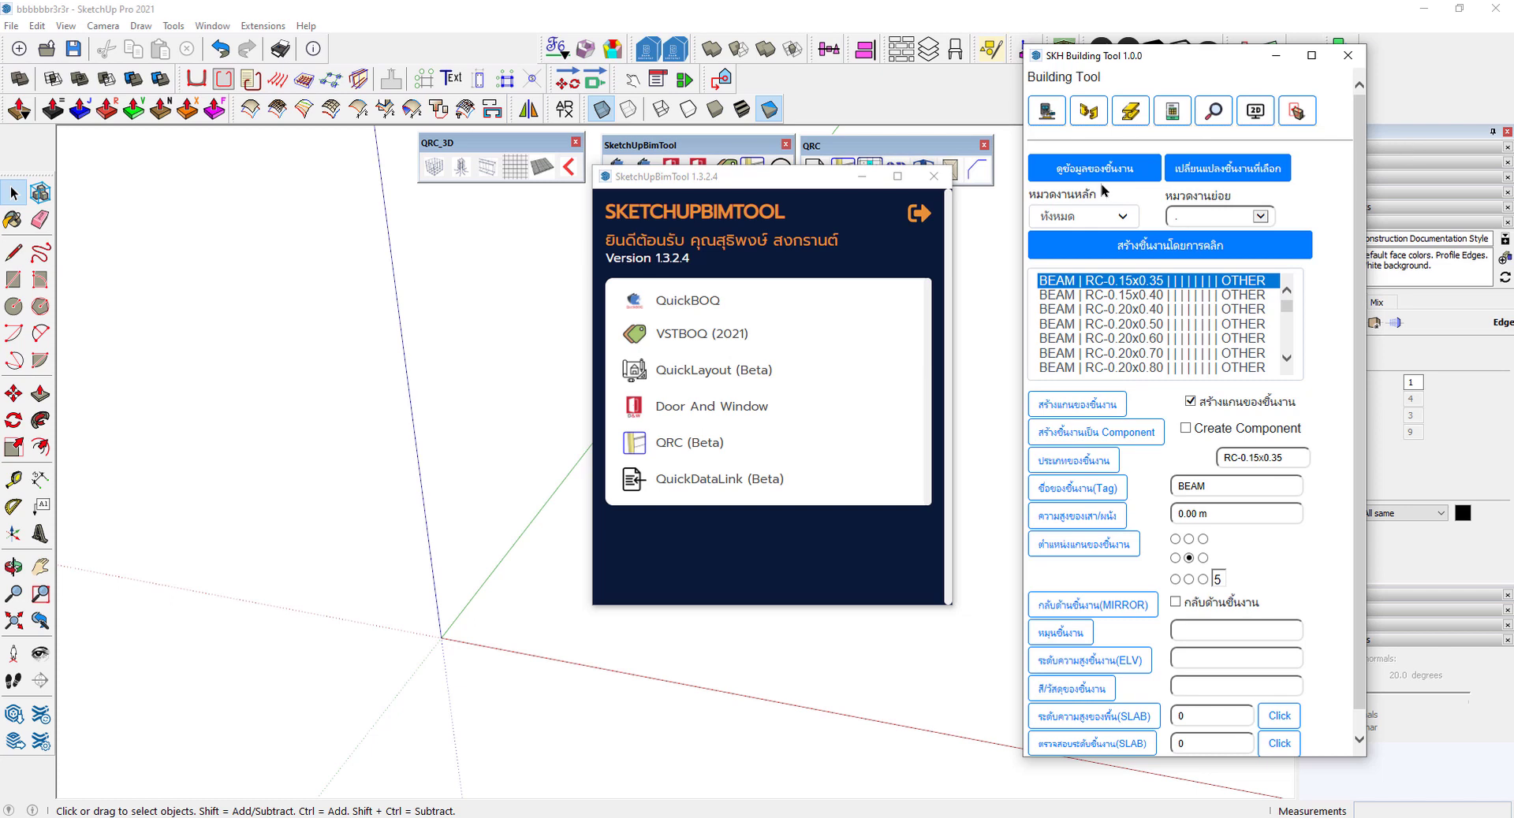
click(697, 406)
mouse_move(697, 410)
middle_down()
mouse_move(632, 422)
mouse_move(480, 544)
middle_up()
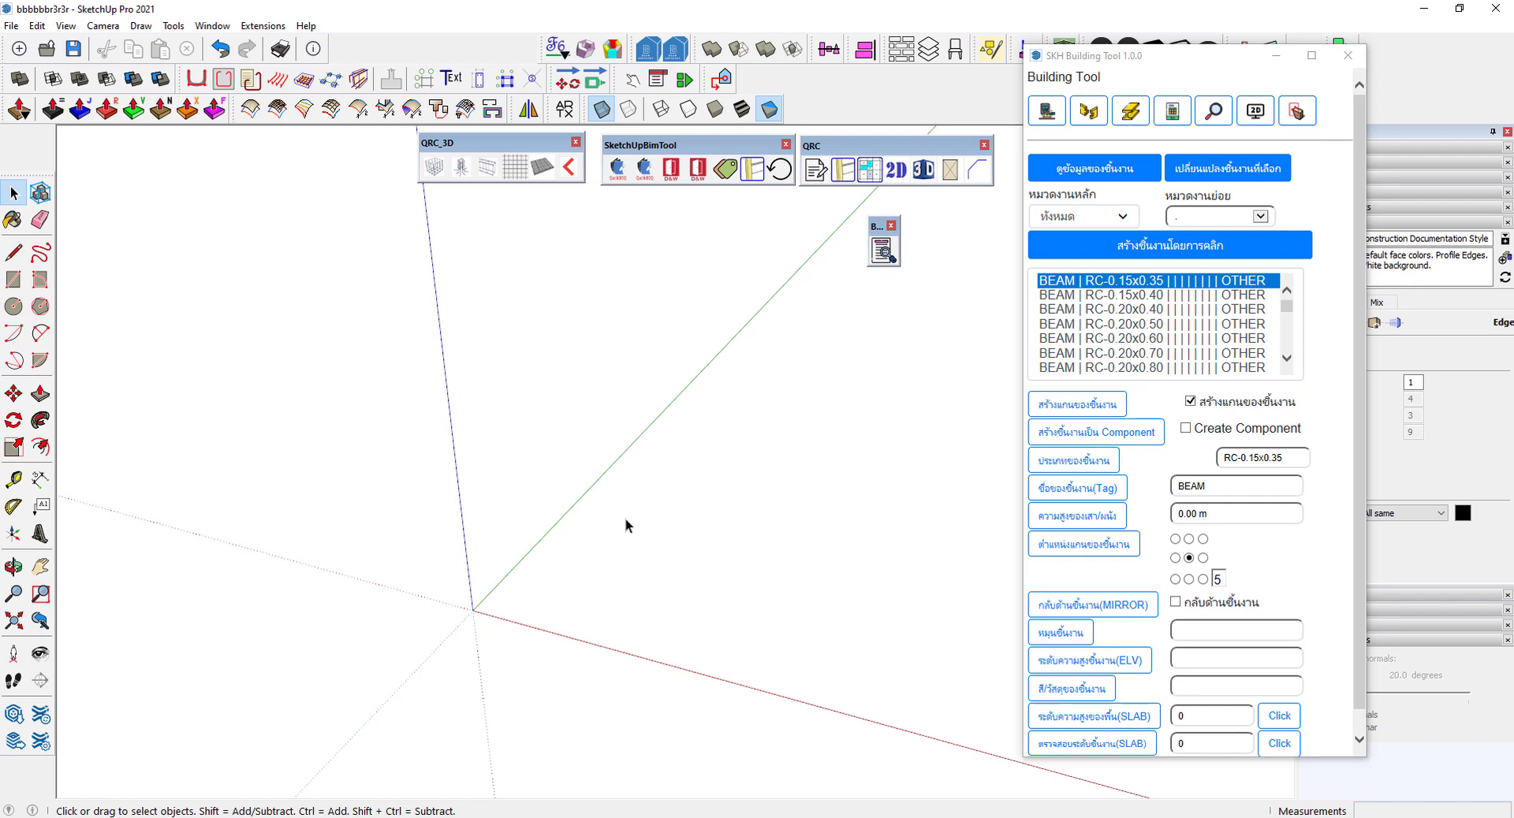
- Cycle through the section shapes: H, T, flat bar, angle, channels, pipe, hollow, RC, wall, footing, slab
click(1265, 457)
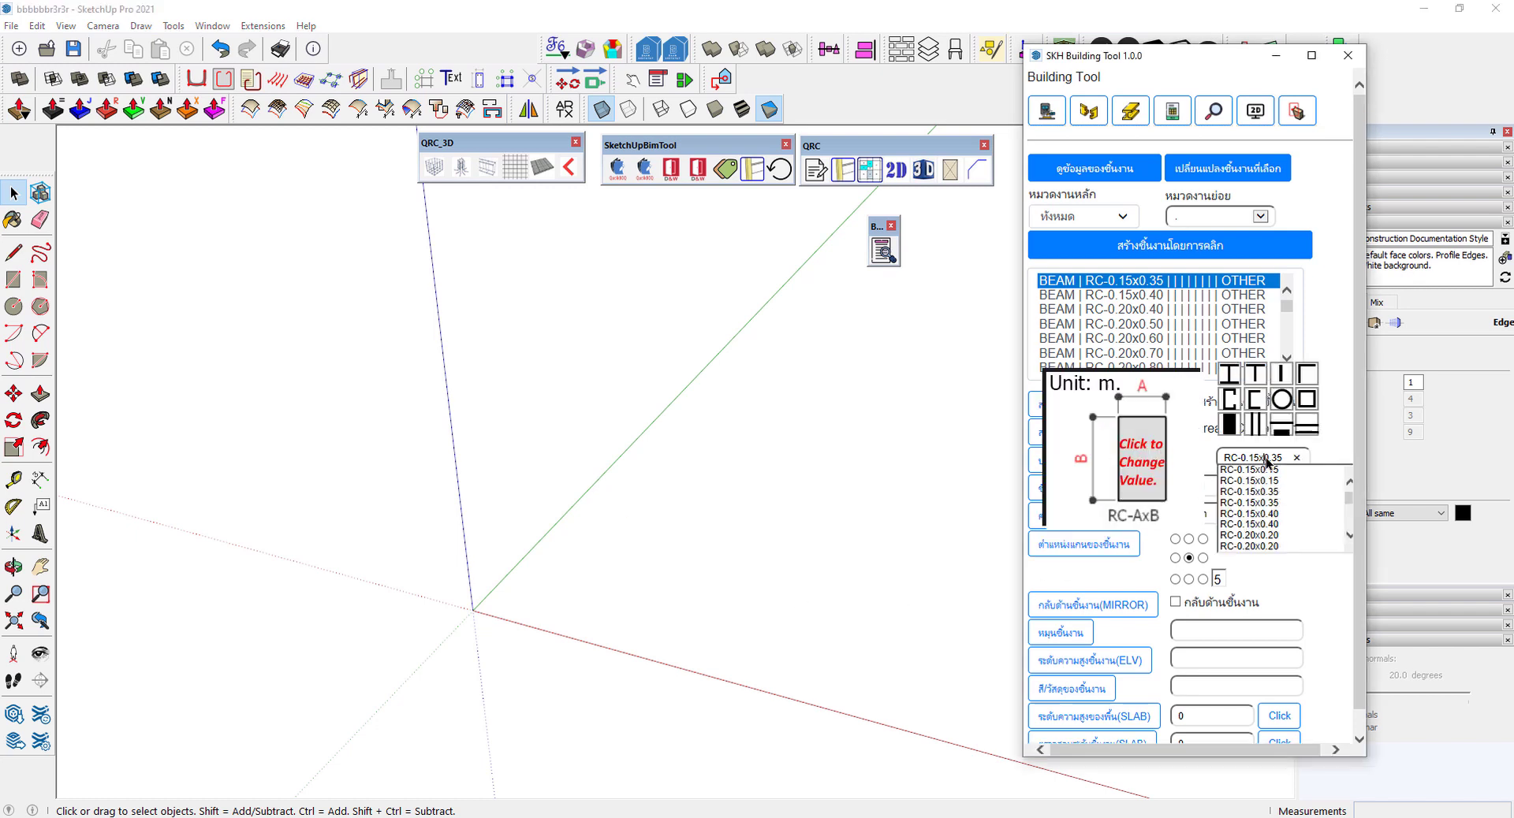
click(1231, 377)
click(1254, 376)
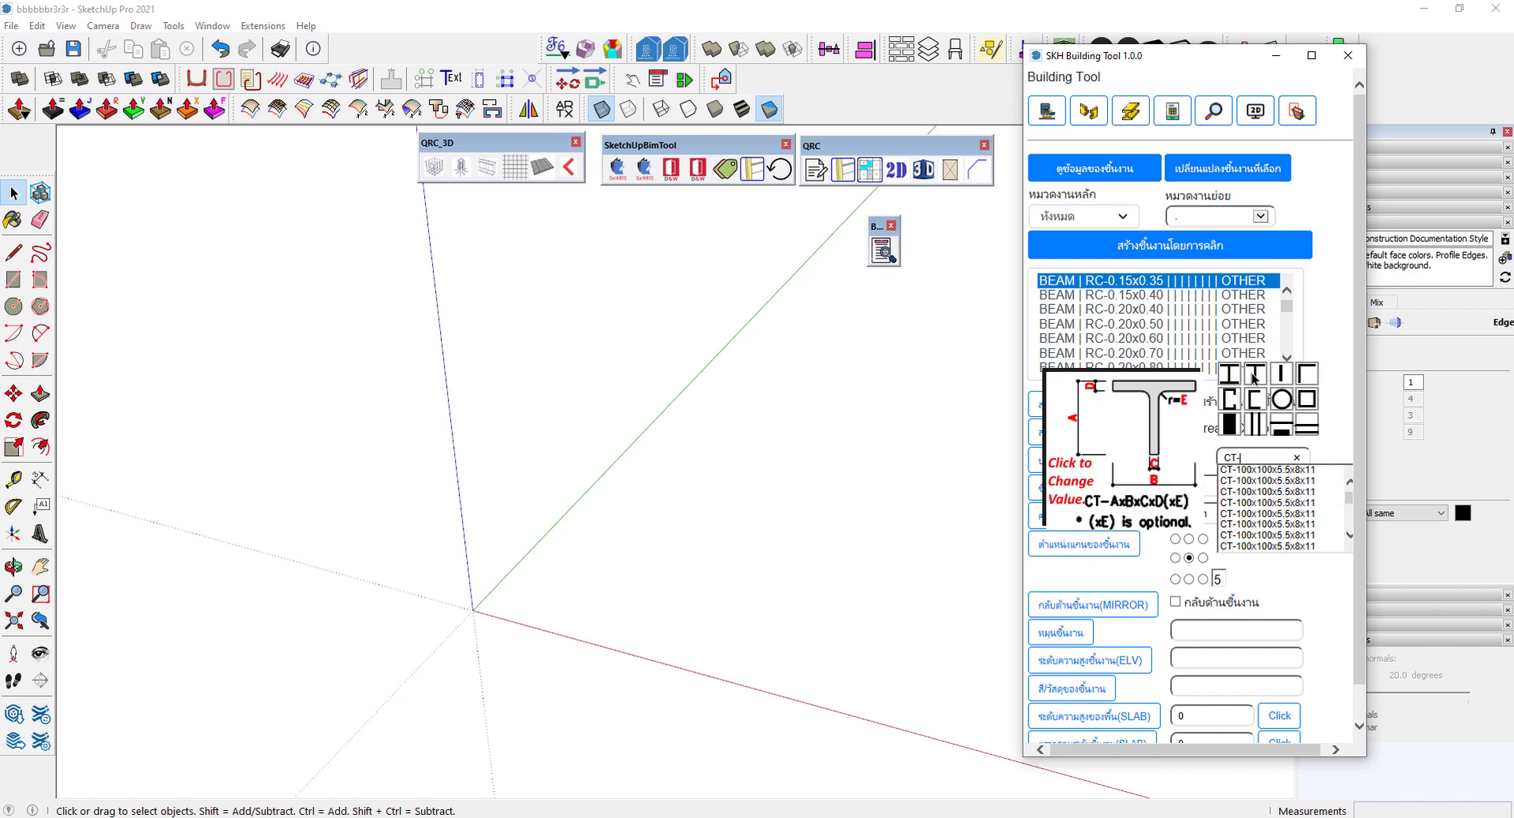
click(1281, 377)
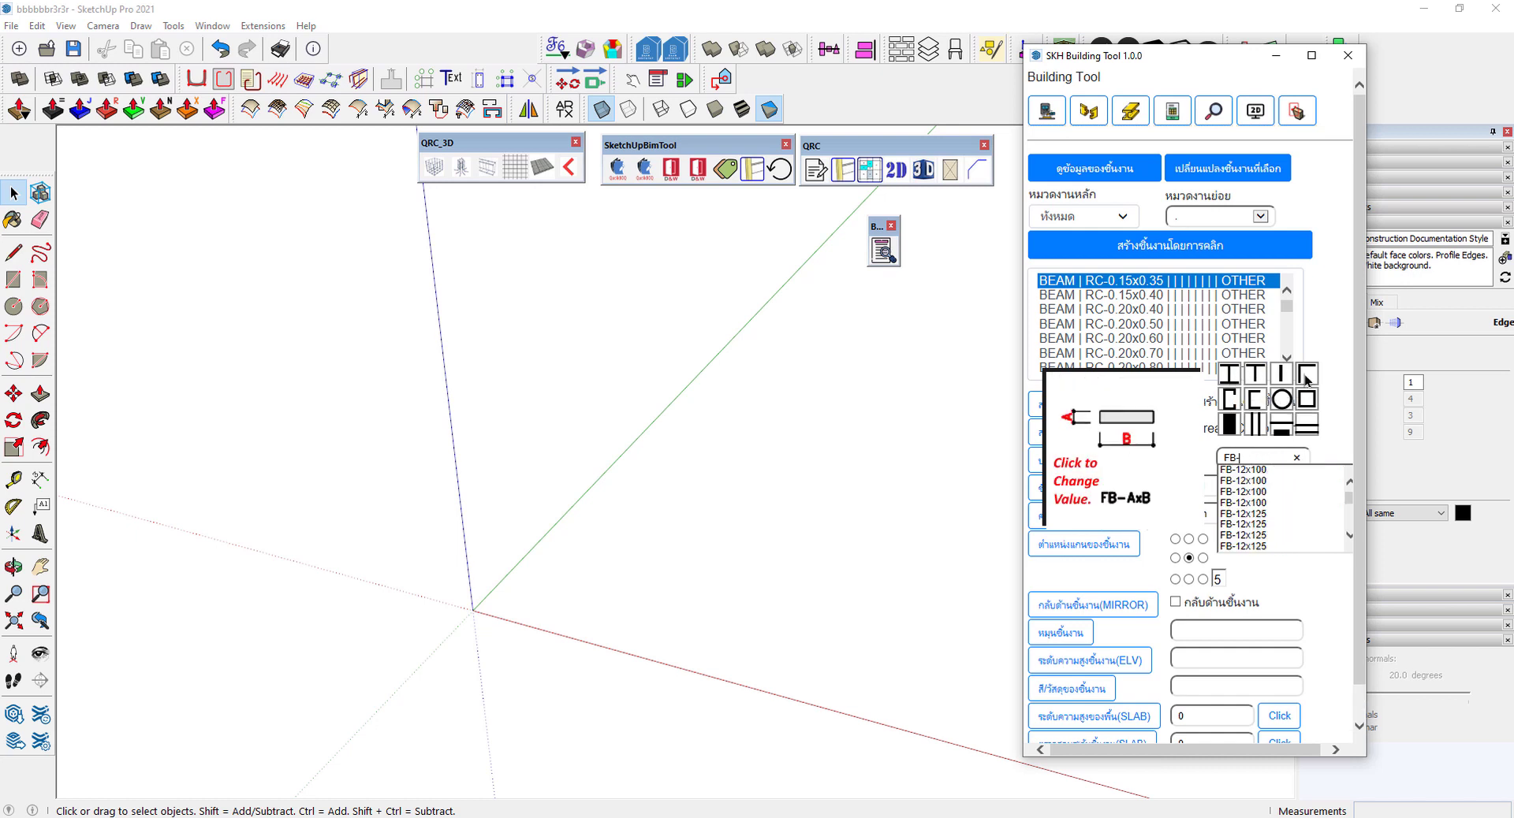
click(1304, 380)
click(1228, 404)
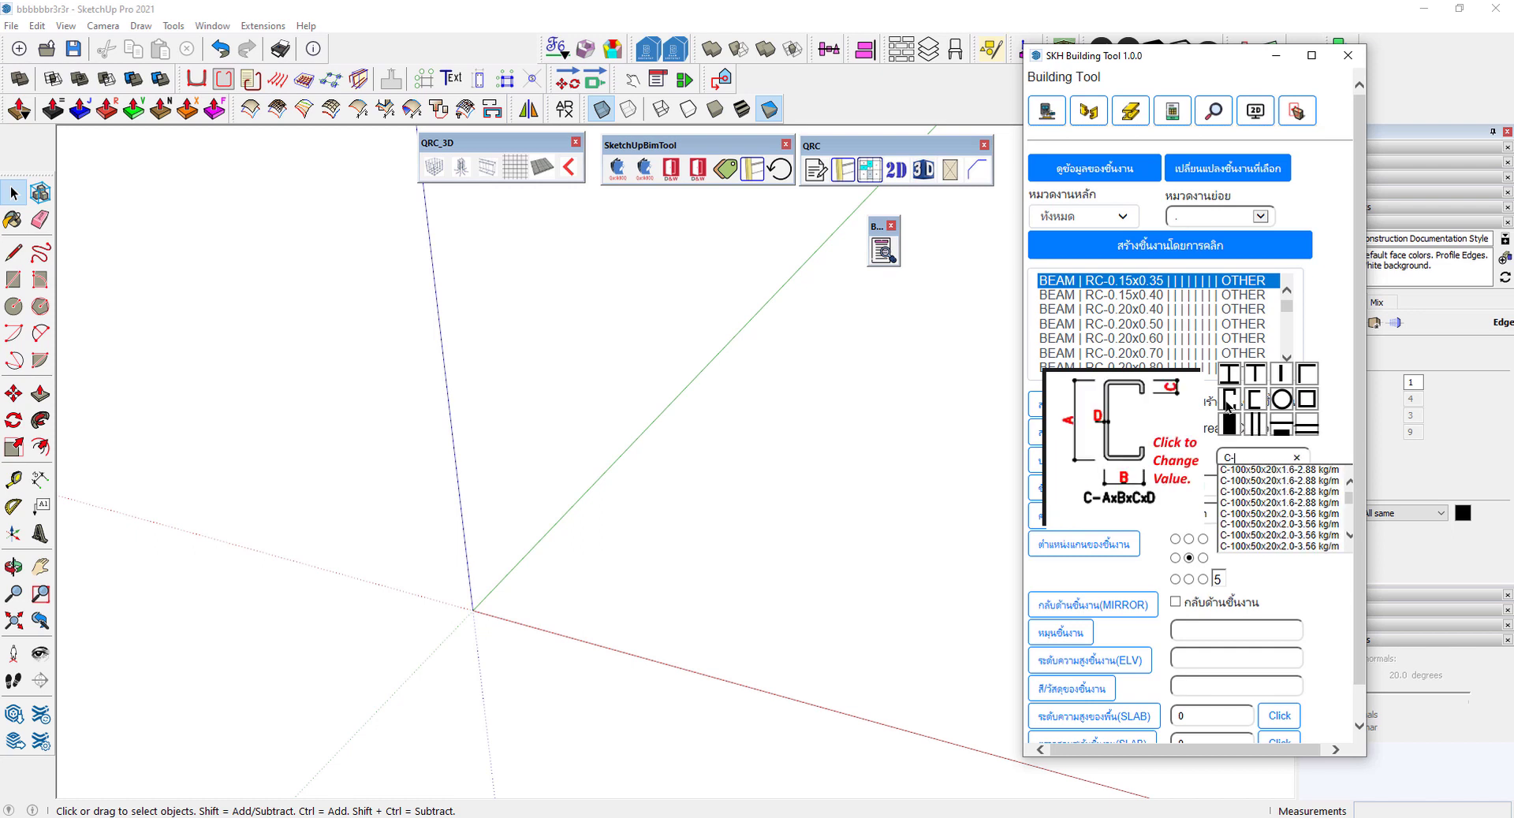
click(1255, 406)
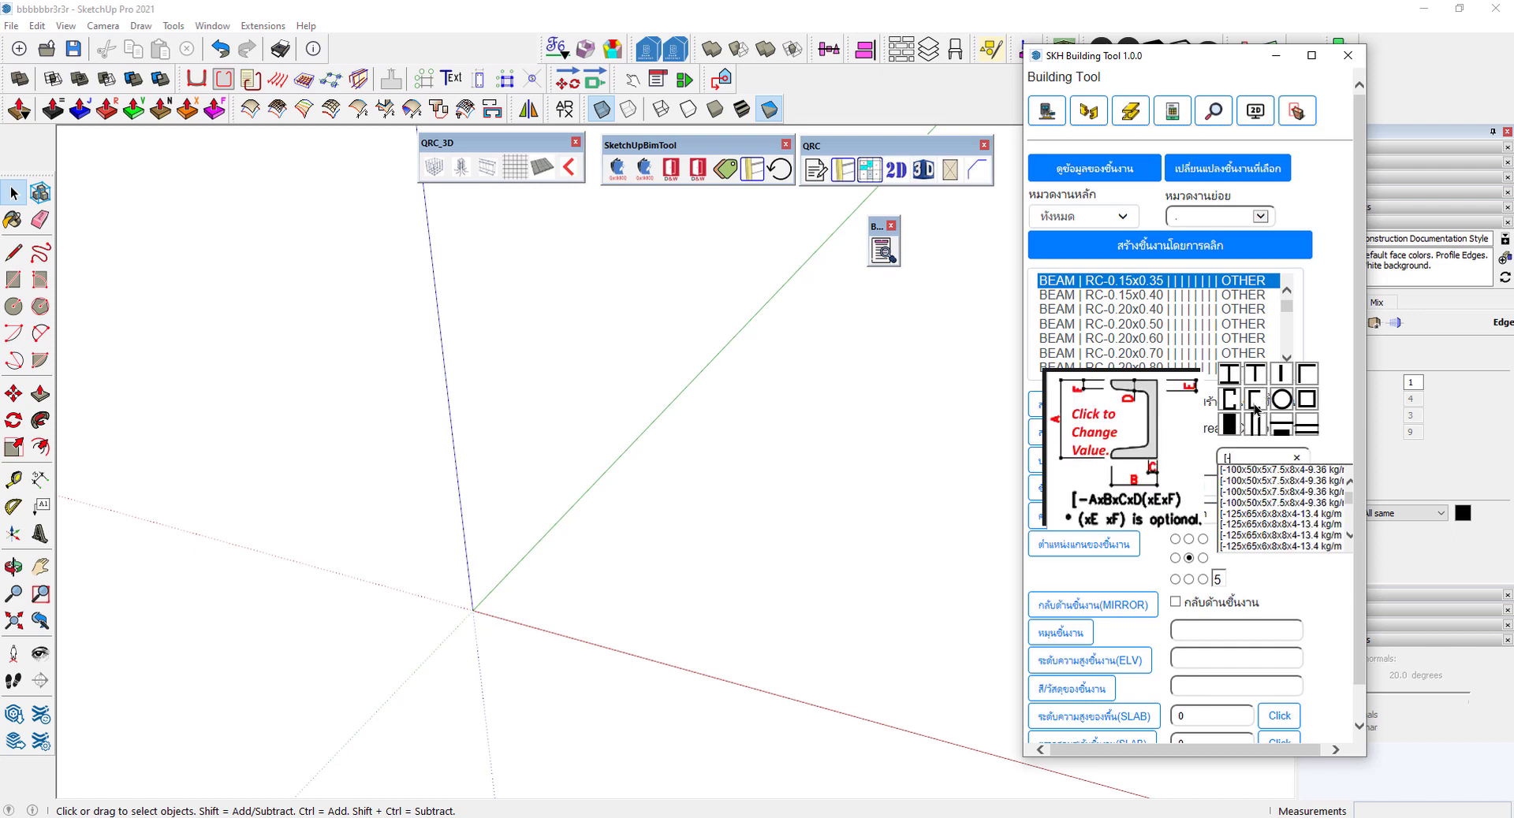
click(1281, 401)
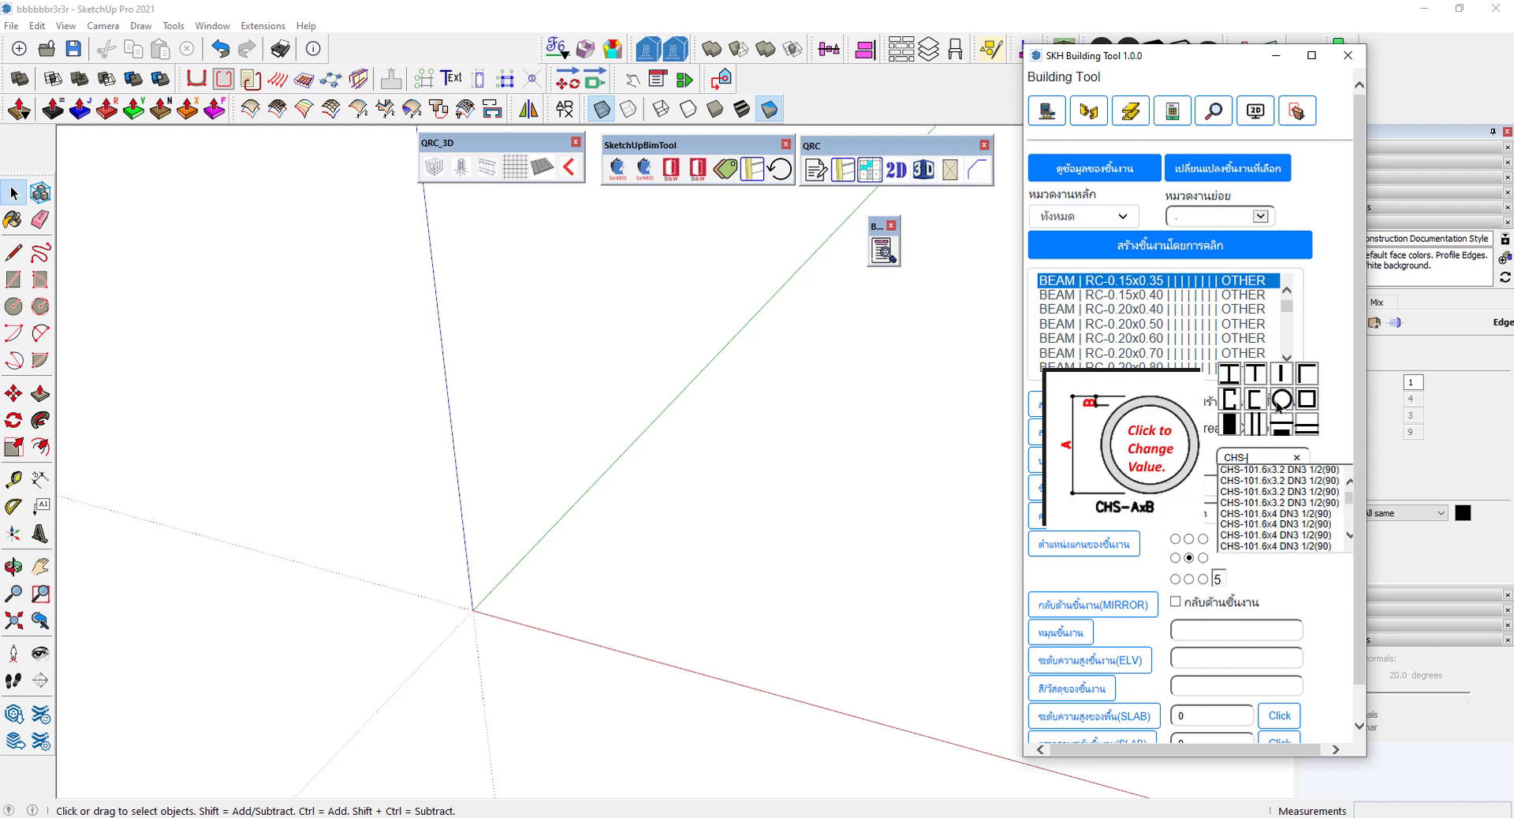
click(1304, 402)
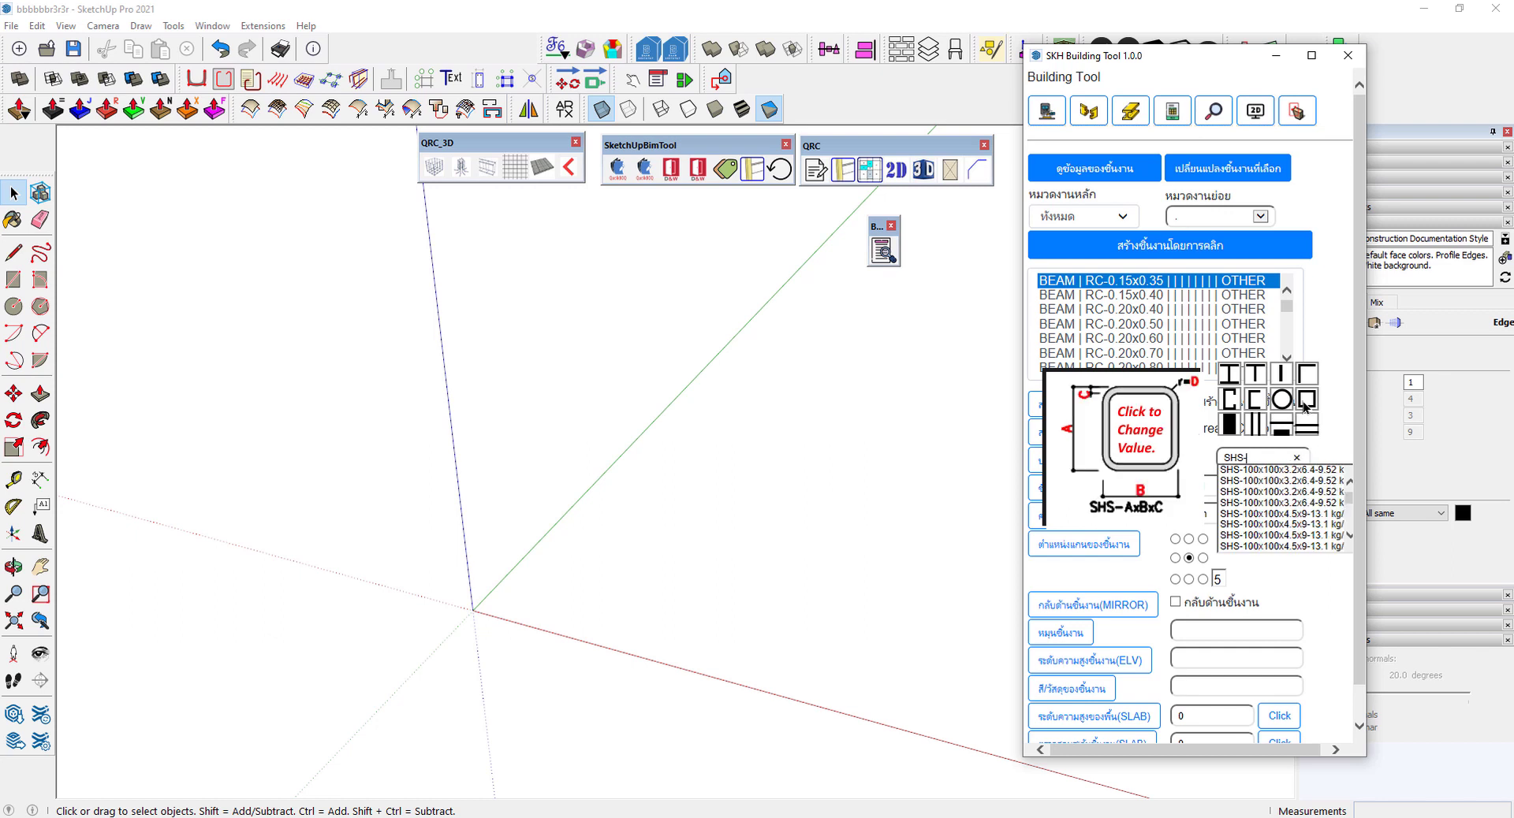
click(1229, 424)
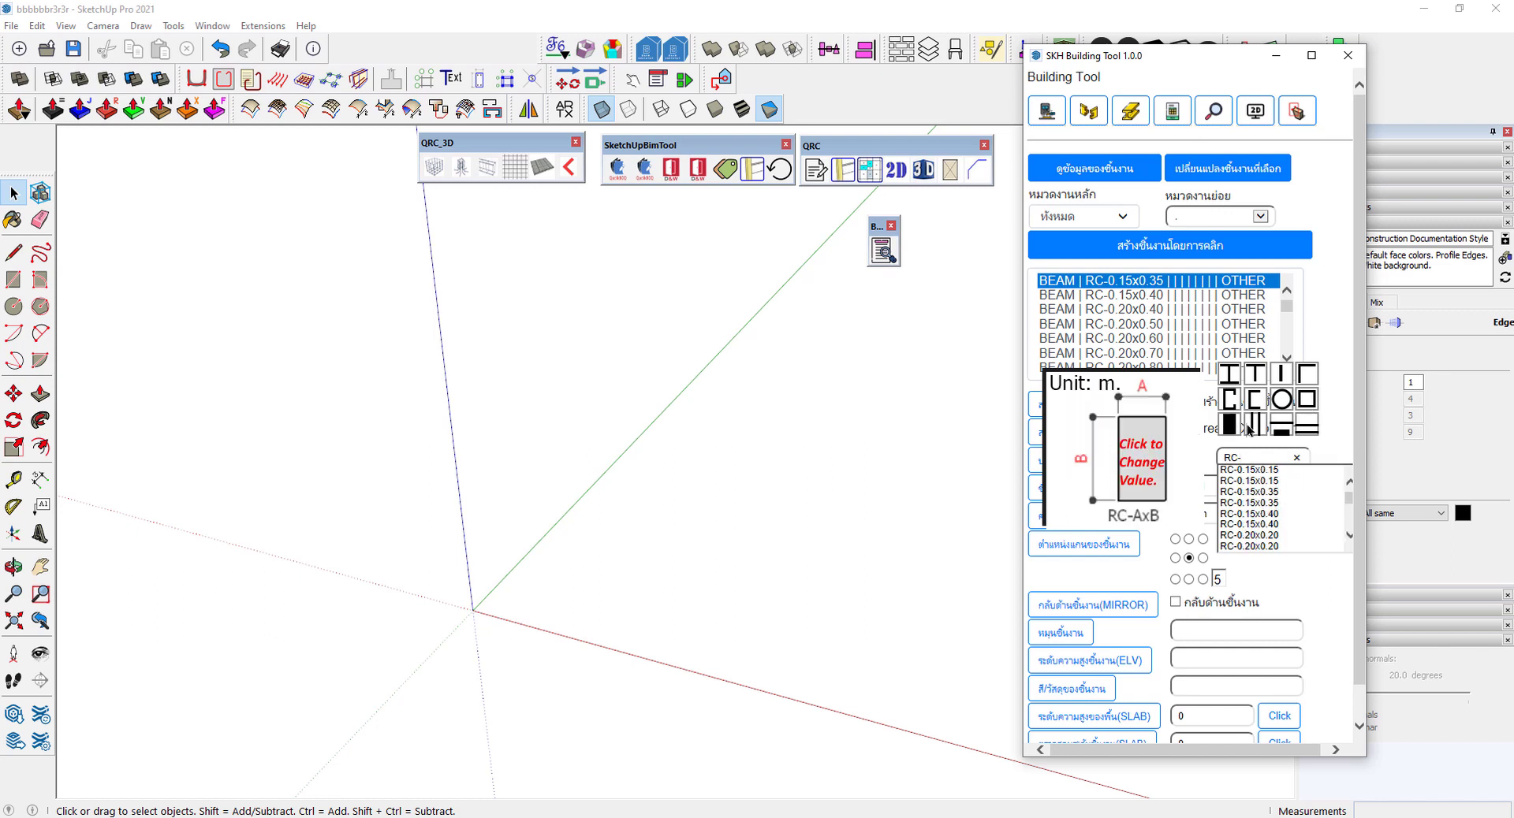
click(1252, 425)
click(1284, 431)
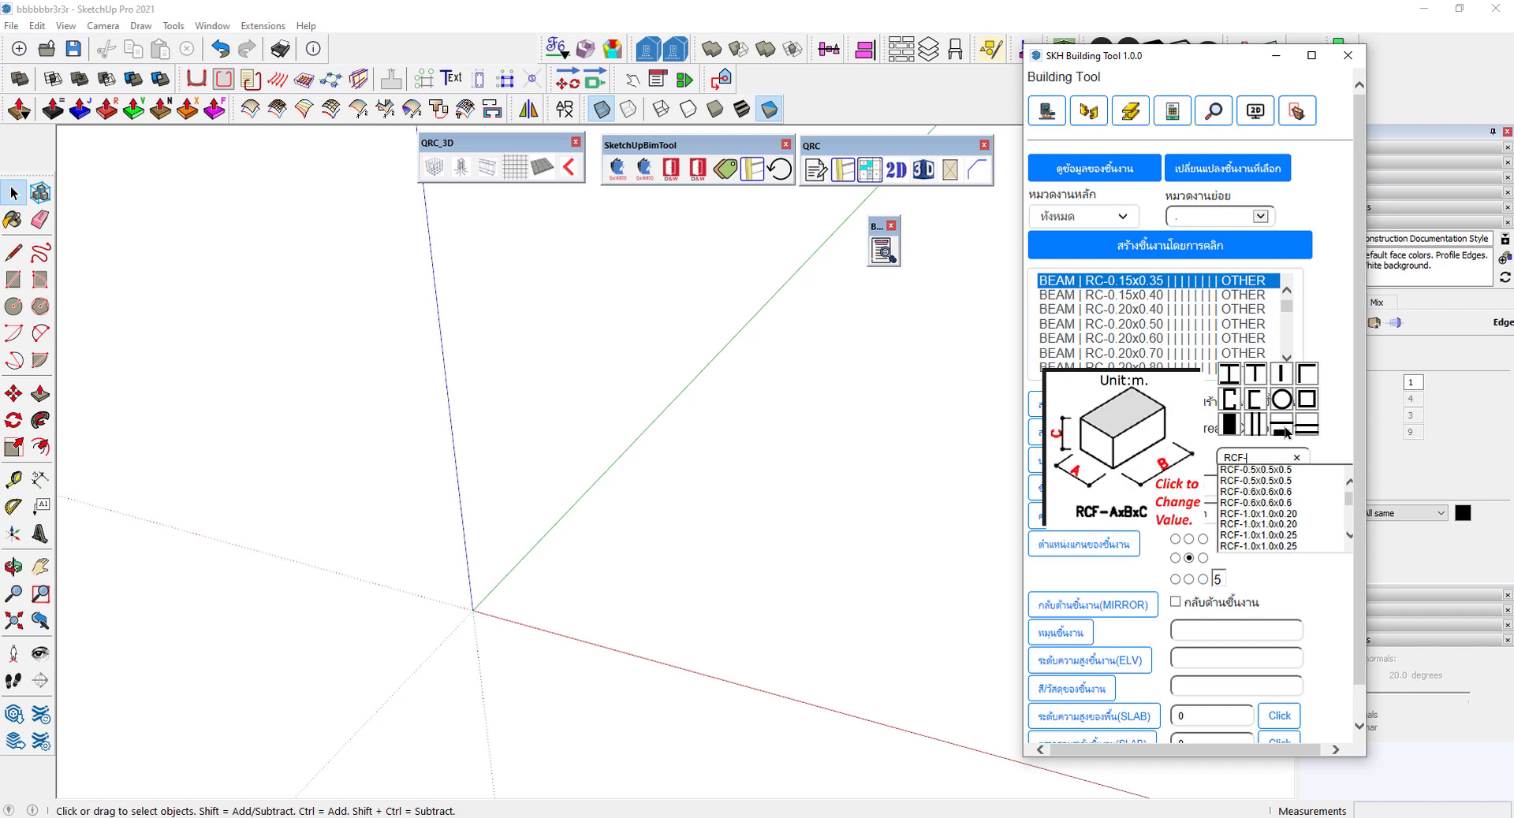
click(1305, 429)
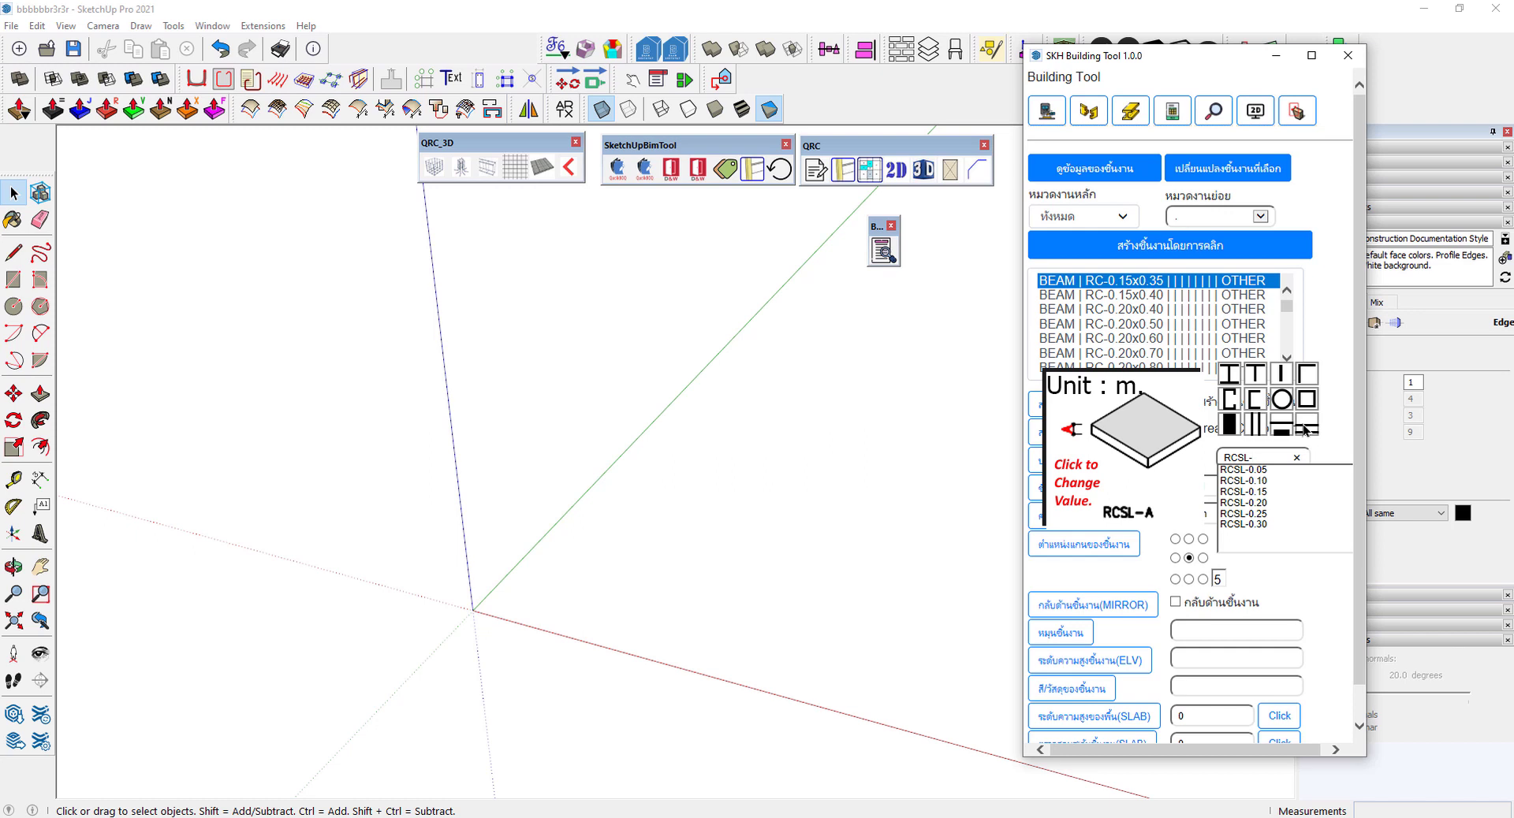
- Select the H-section shape and choose the H-150x75x5x7x8-14.0 kg/m size
click(1229, 377)
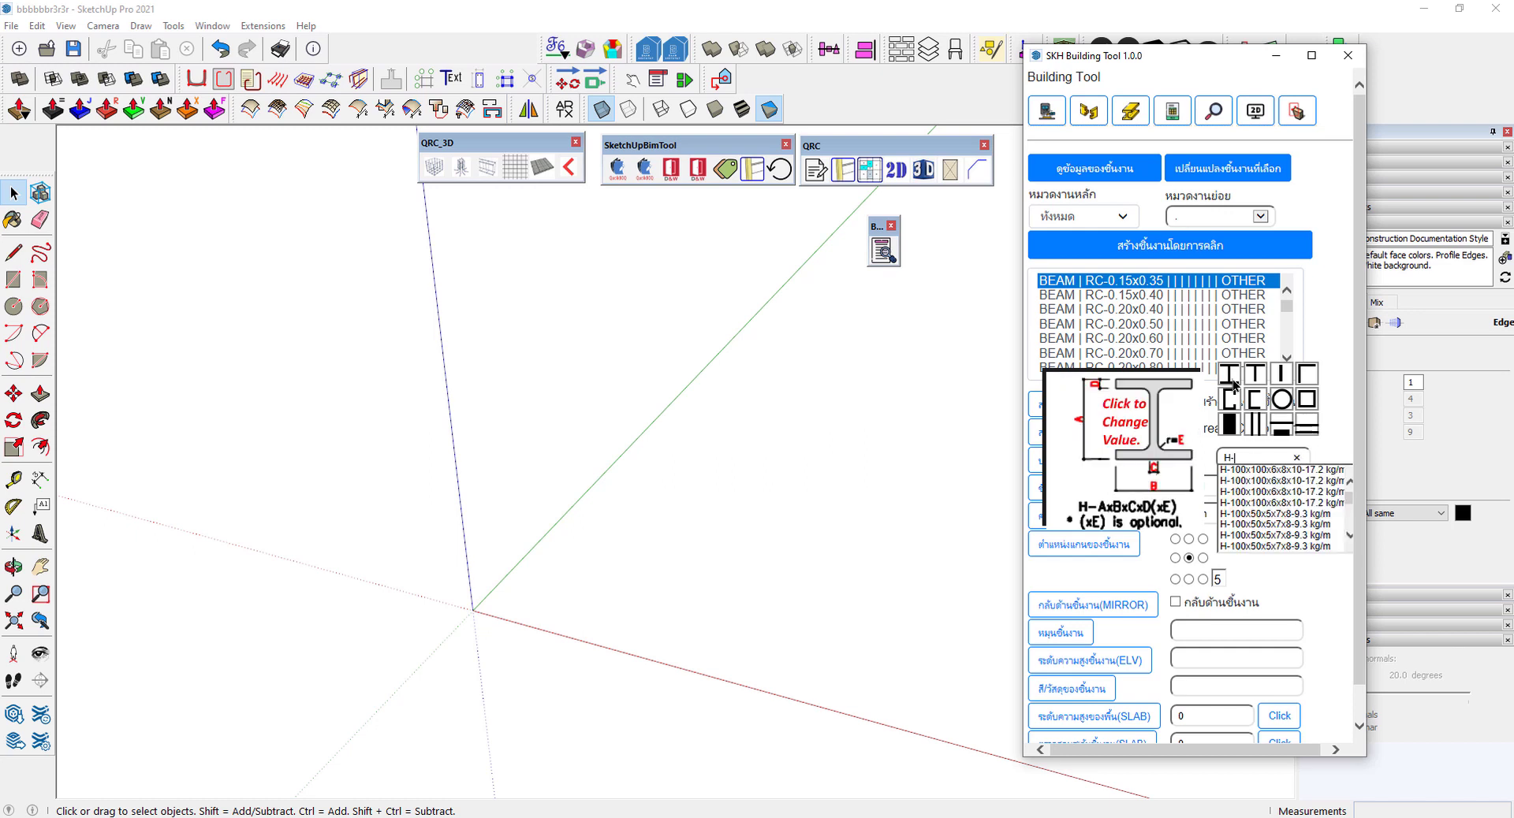
scroll(1249, 523, down, 5)
scroll(1251, 523, down, 1)
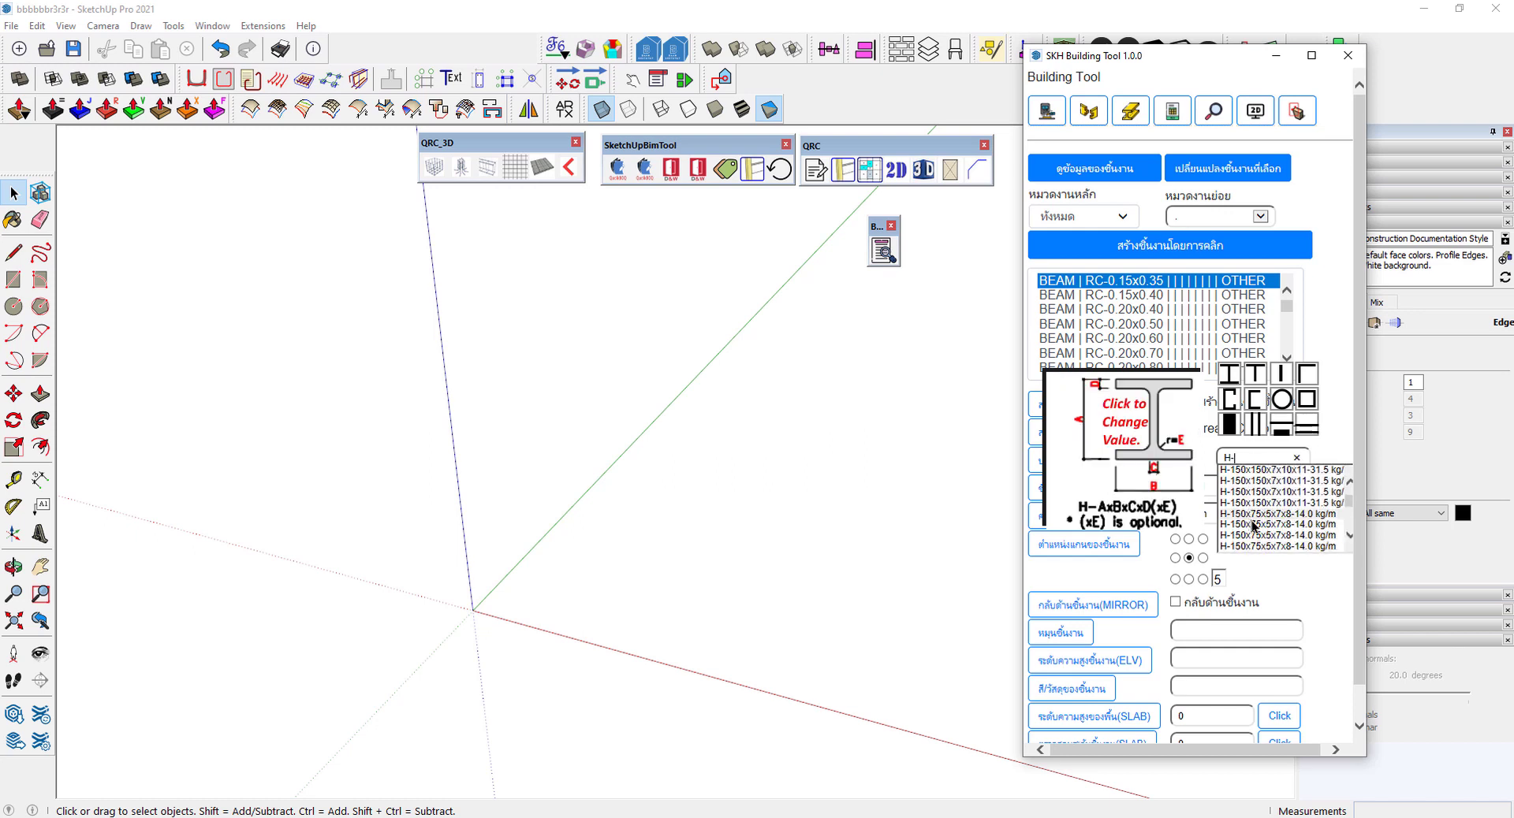
click(1254, 525)
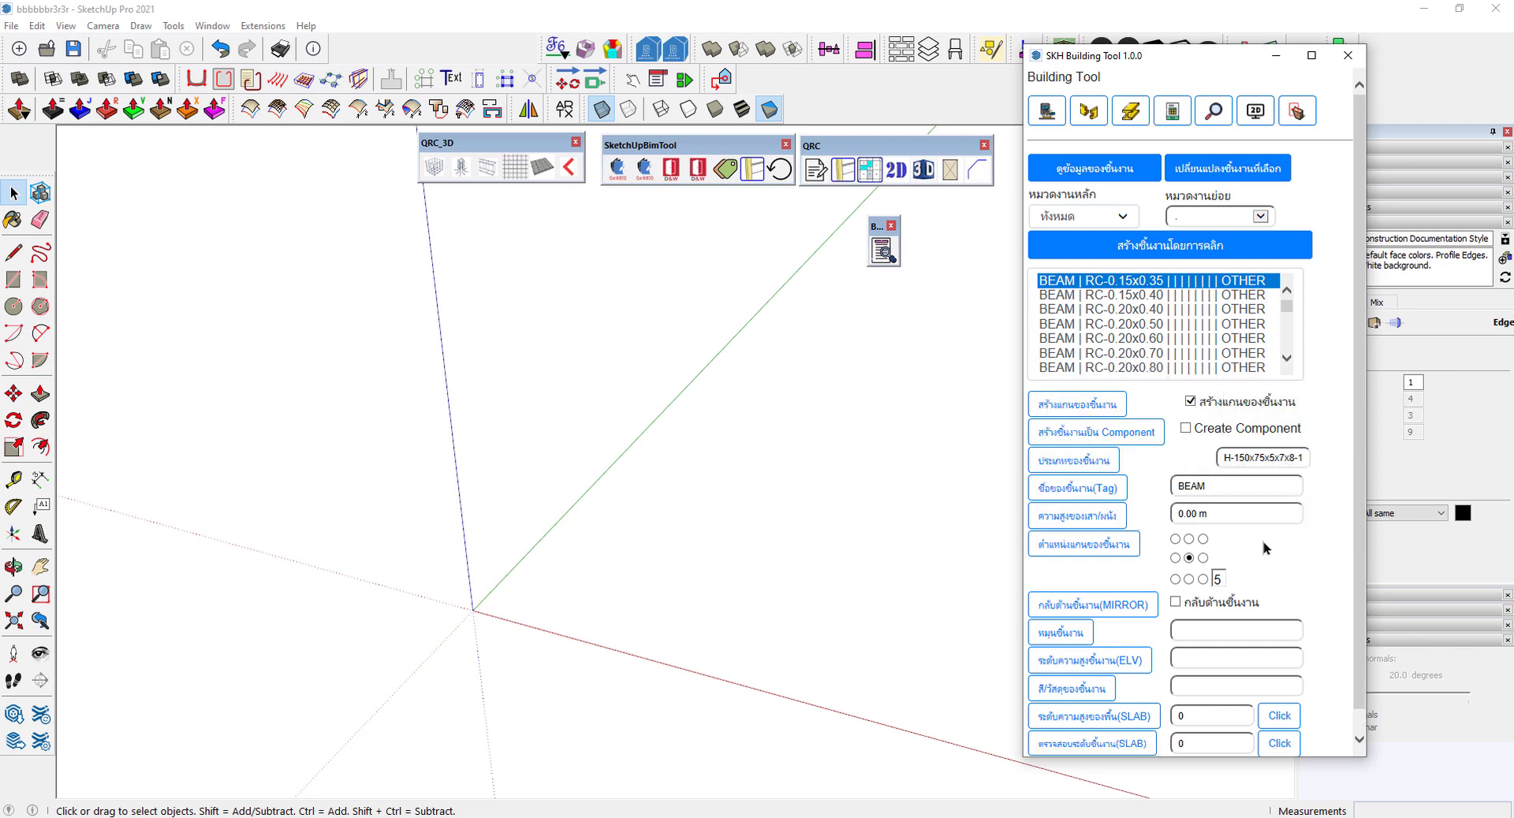
- Place the H-150x75 column at the origin along the blue axis and display it opaque
click(1169, 245)
click(524, 605)
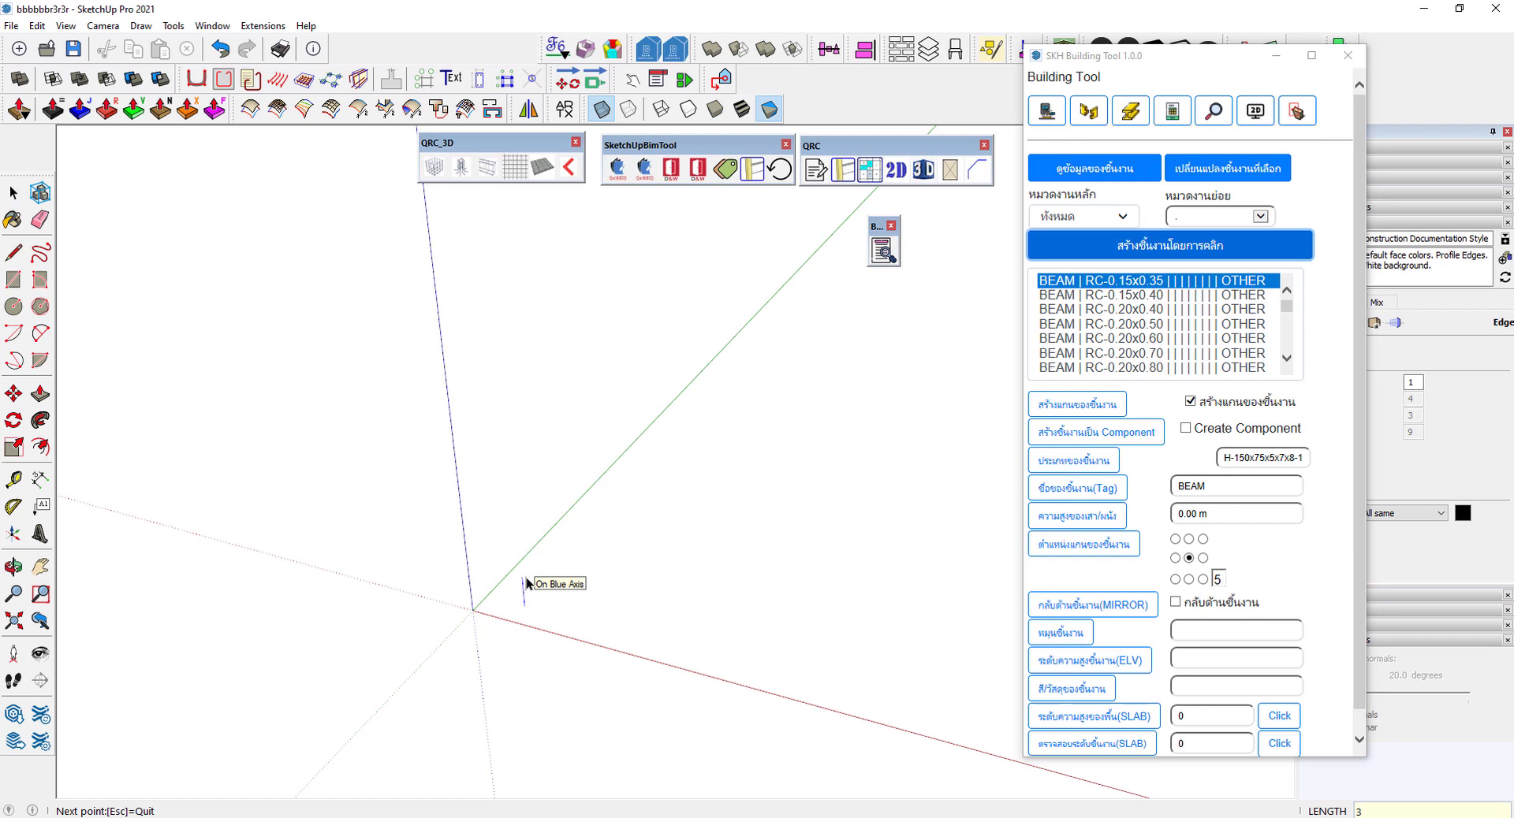
click(527, 585)
scroll(733, 442, down, 1)
middle_drag(733, 442, 567, 601)
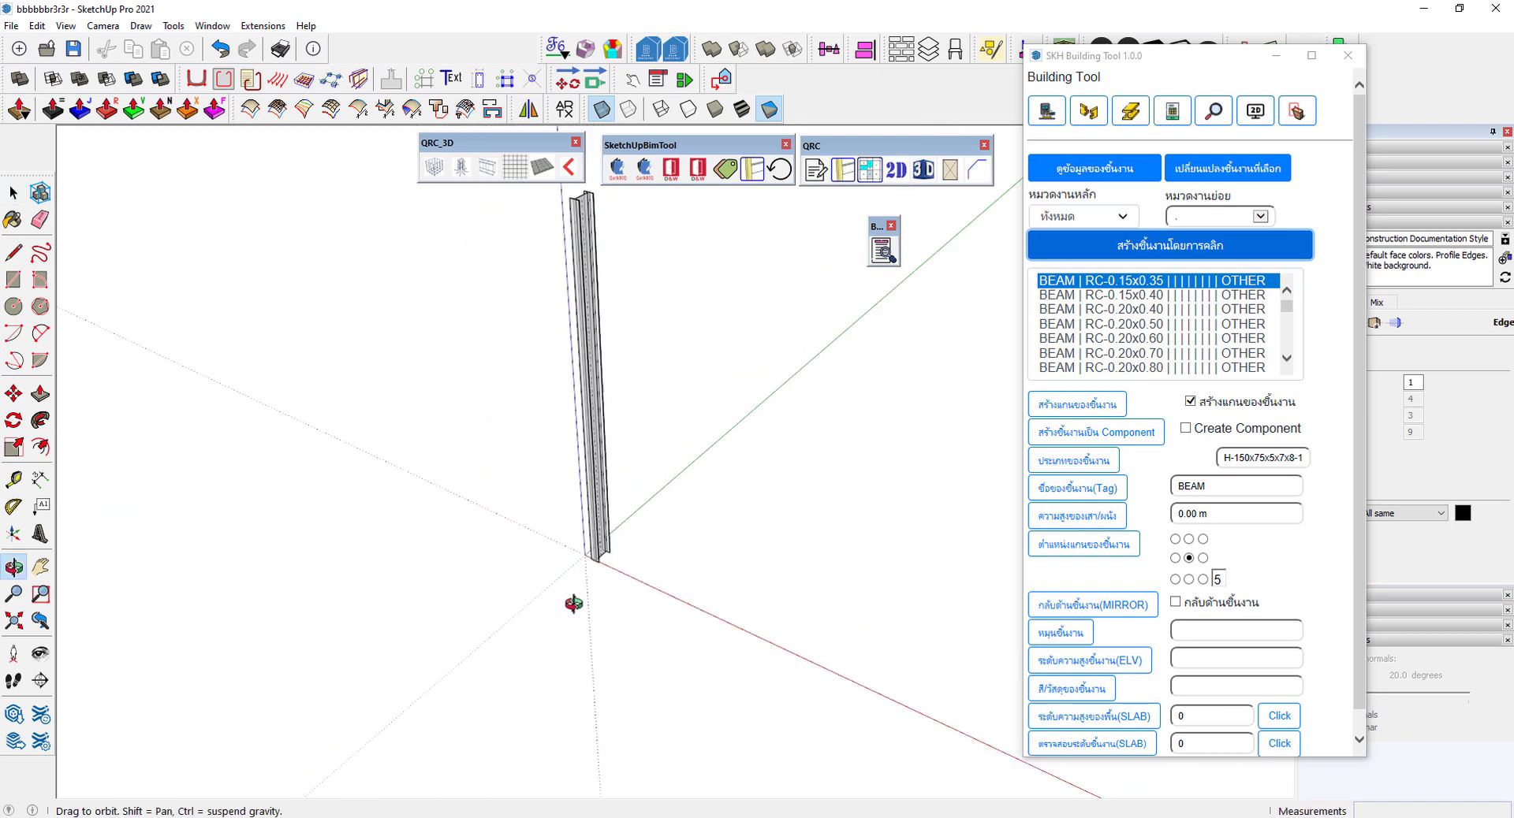
scroll(557, 344, up, 2)
scroll(614, 366, up, 2)
scroll(596, 358, up, 2)
click(601, 112)
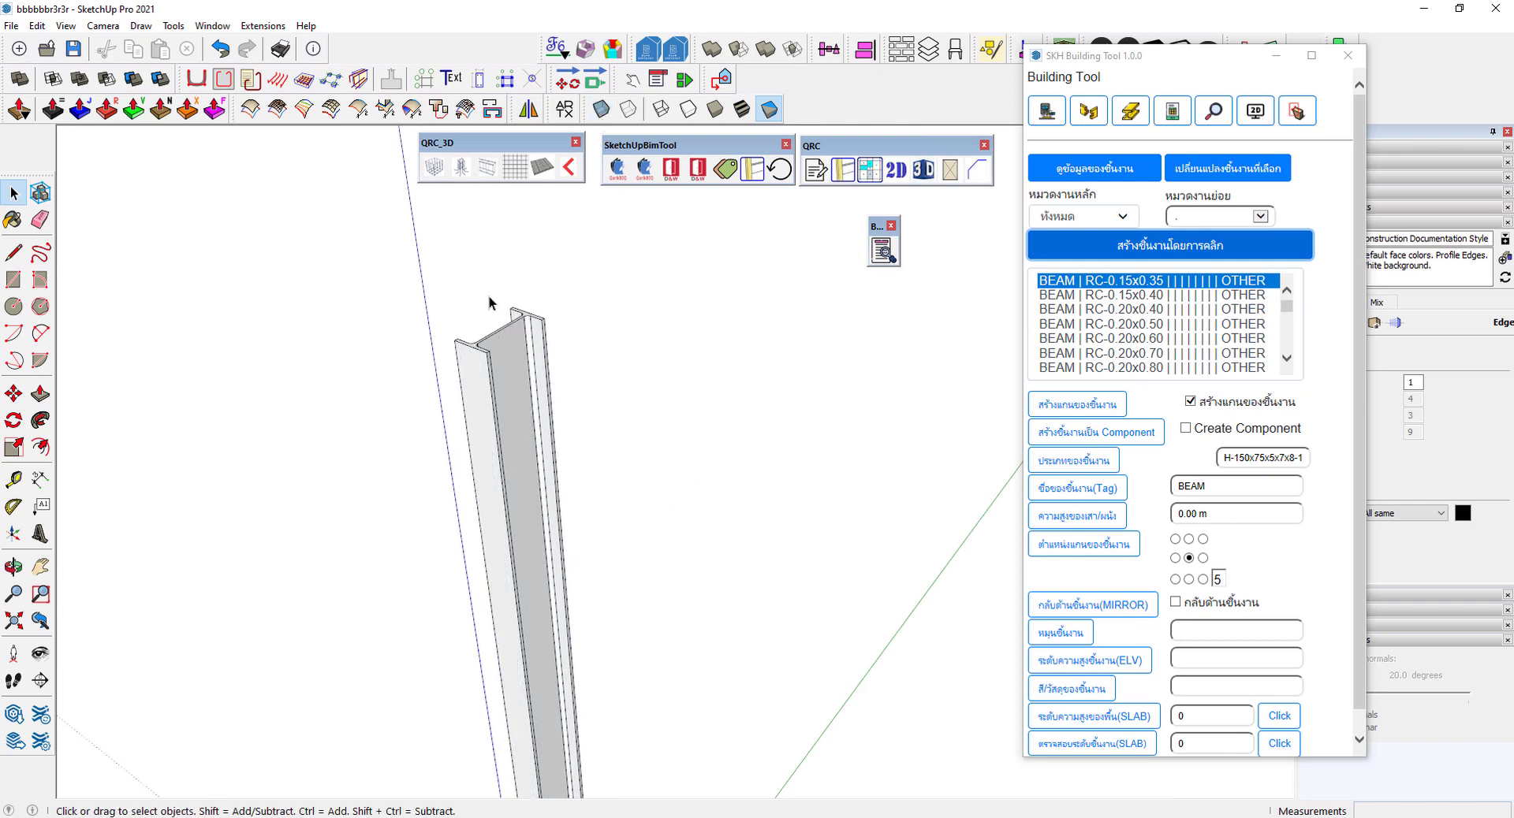
- Add a text label at the top of the H-150x75 column
click(40, 505)
click(524, 327)
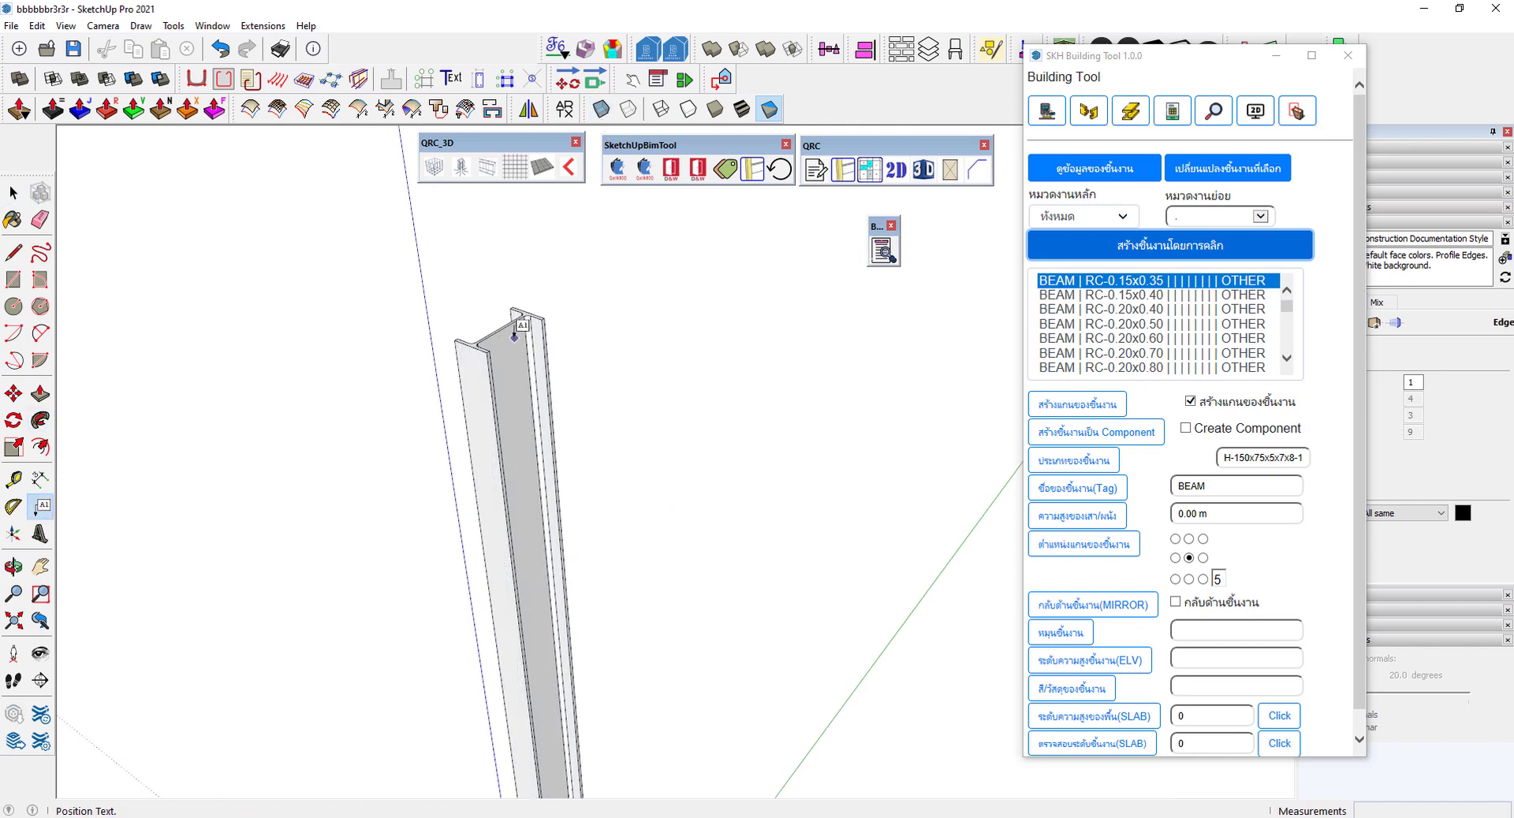
click(591, 296)
key(space)
scroll(588, 298, down, 1)
scroll(591, 297, down, 1)
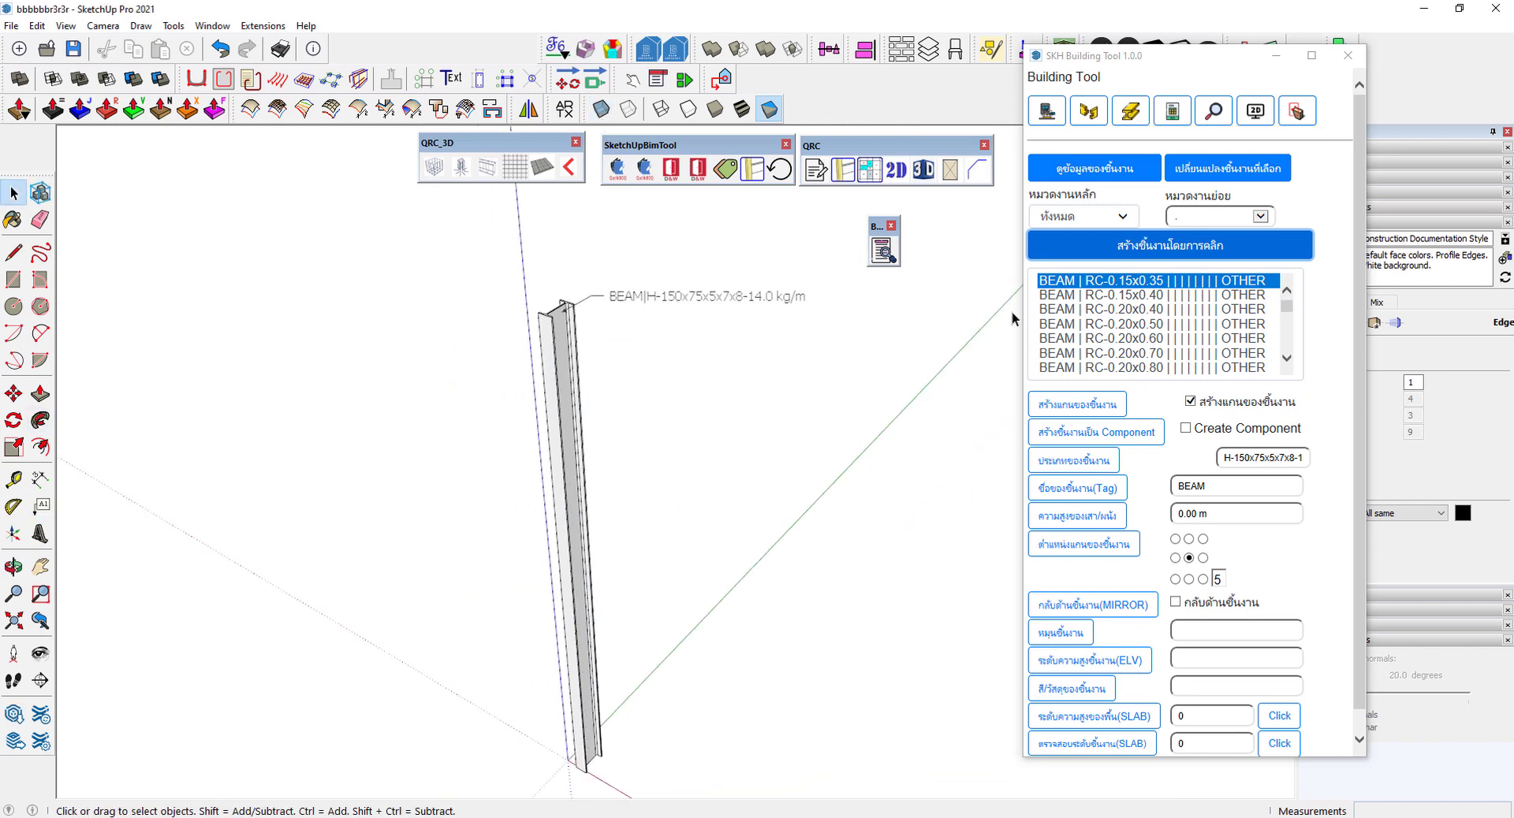
- Place an H-200x200x8x12x13-49.9 kg/m steel member
click(1261, 450)
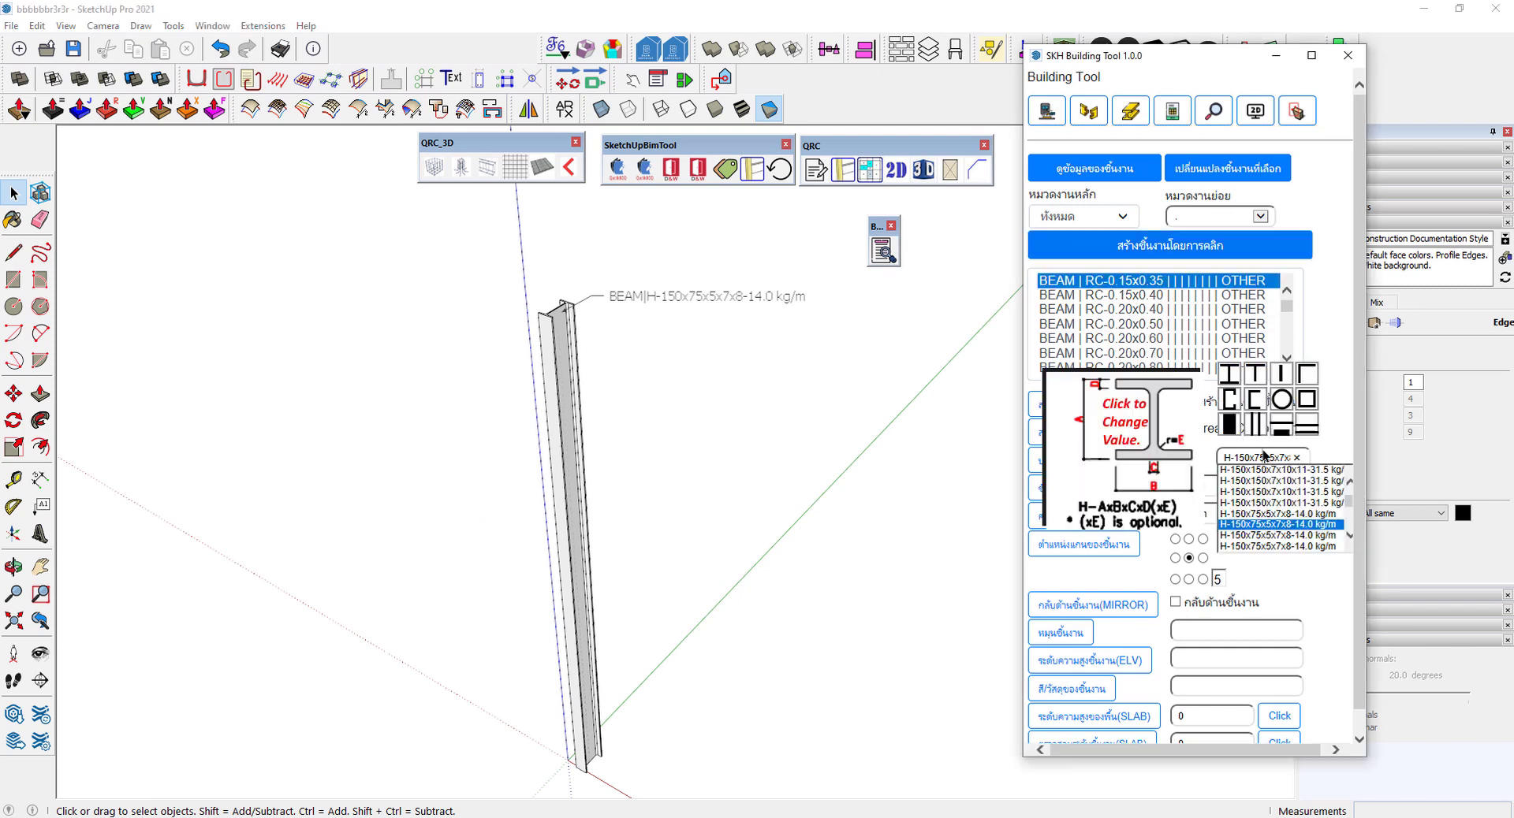
scroll(1261, 524, down, 1)
click(1261, 534)
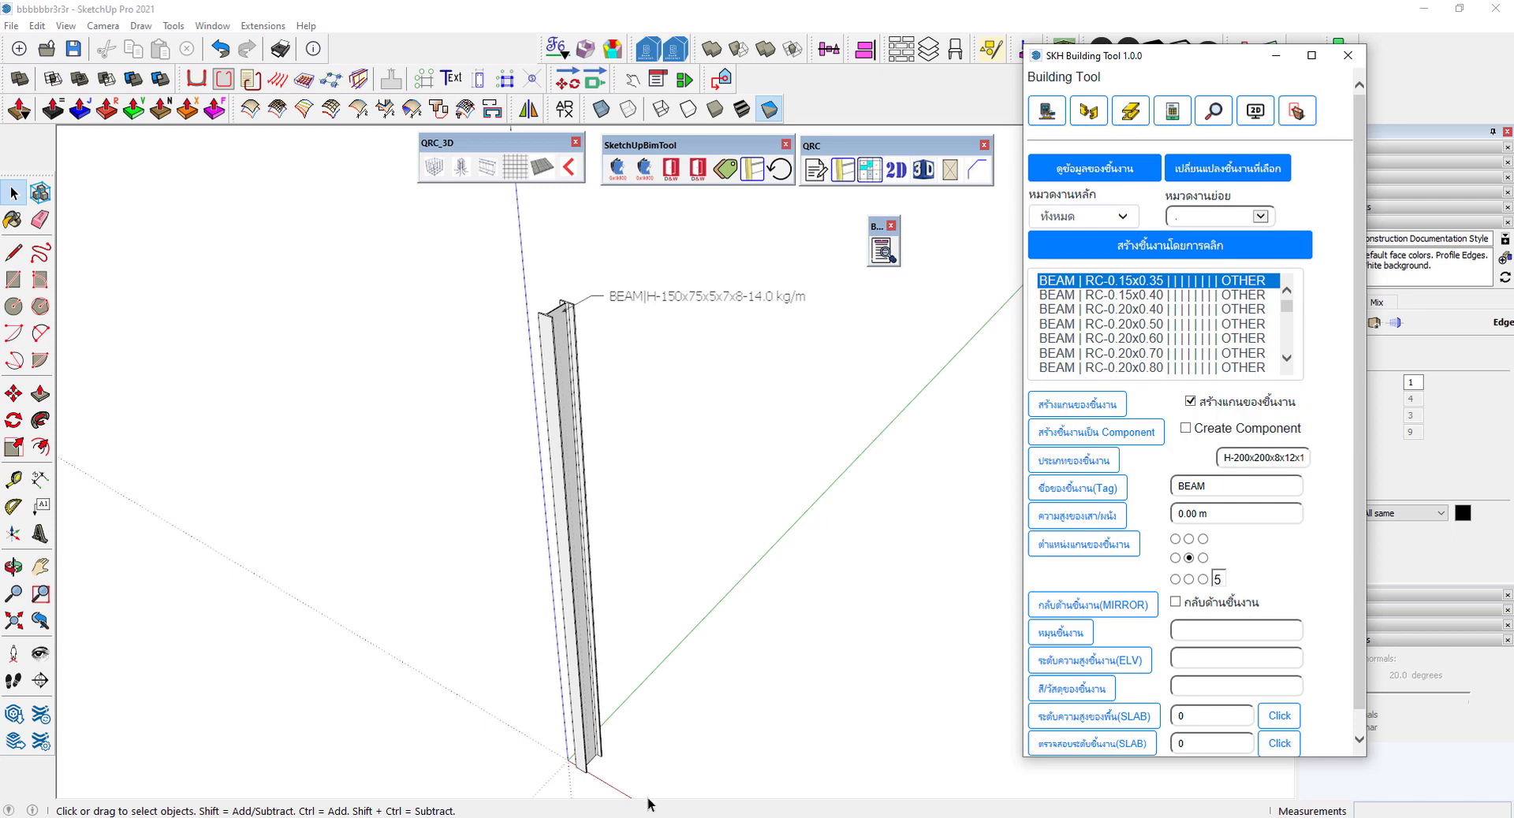
click(1205, 259)
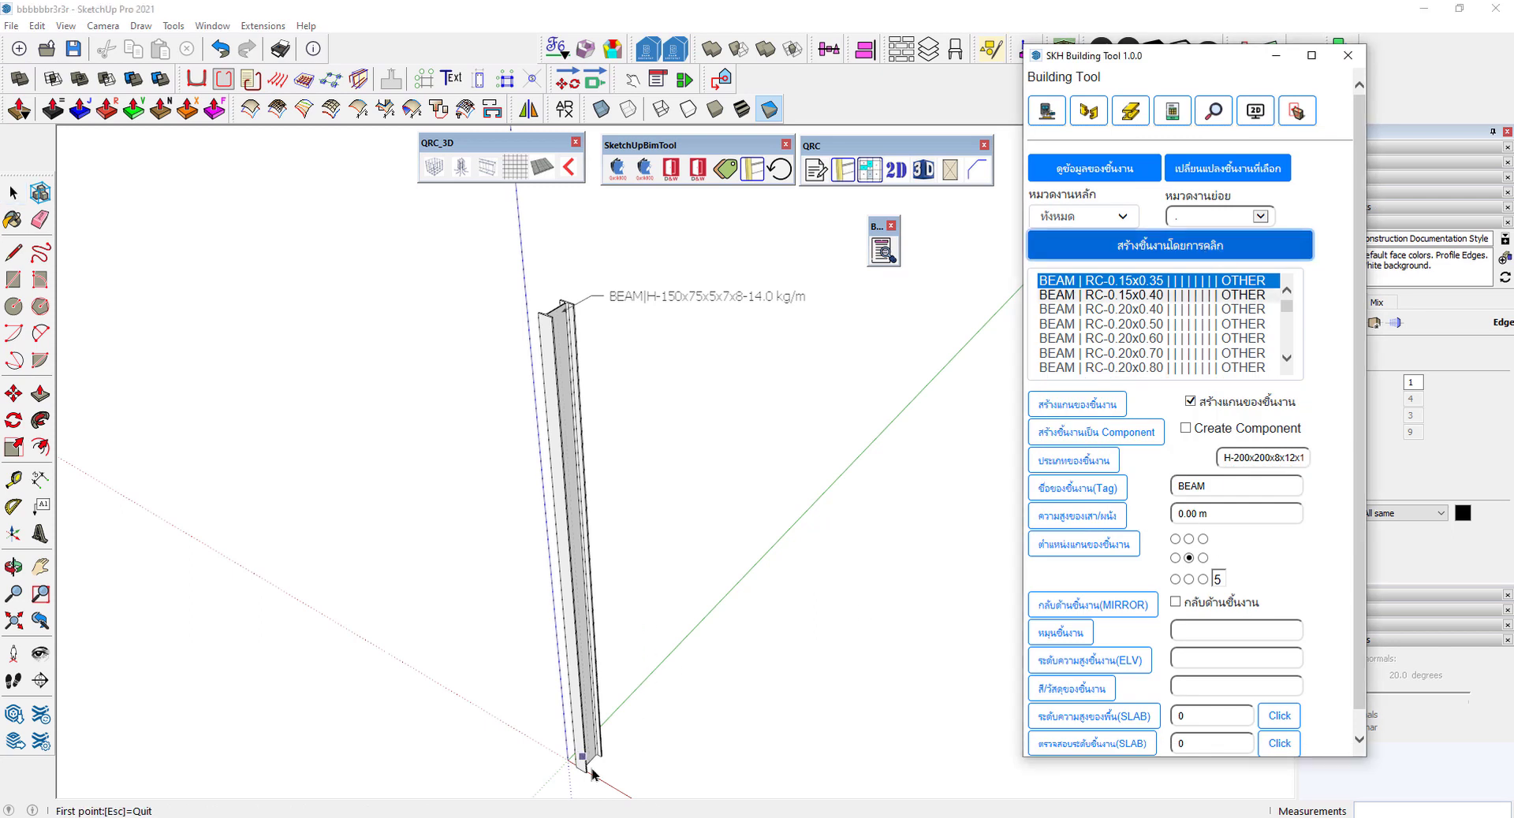
scroll(622, 593, down, 2)
key(Escape)
scroll(666, 636, up, 2)
- Place a [-100x50x5x7.5x8x4-9.36 kg/m channel member beside the H-beam
click(1267, 456)
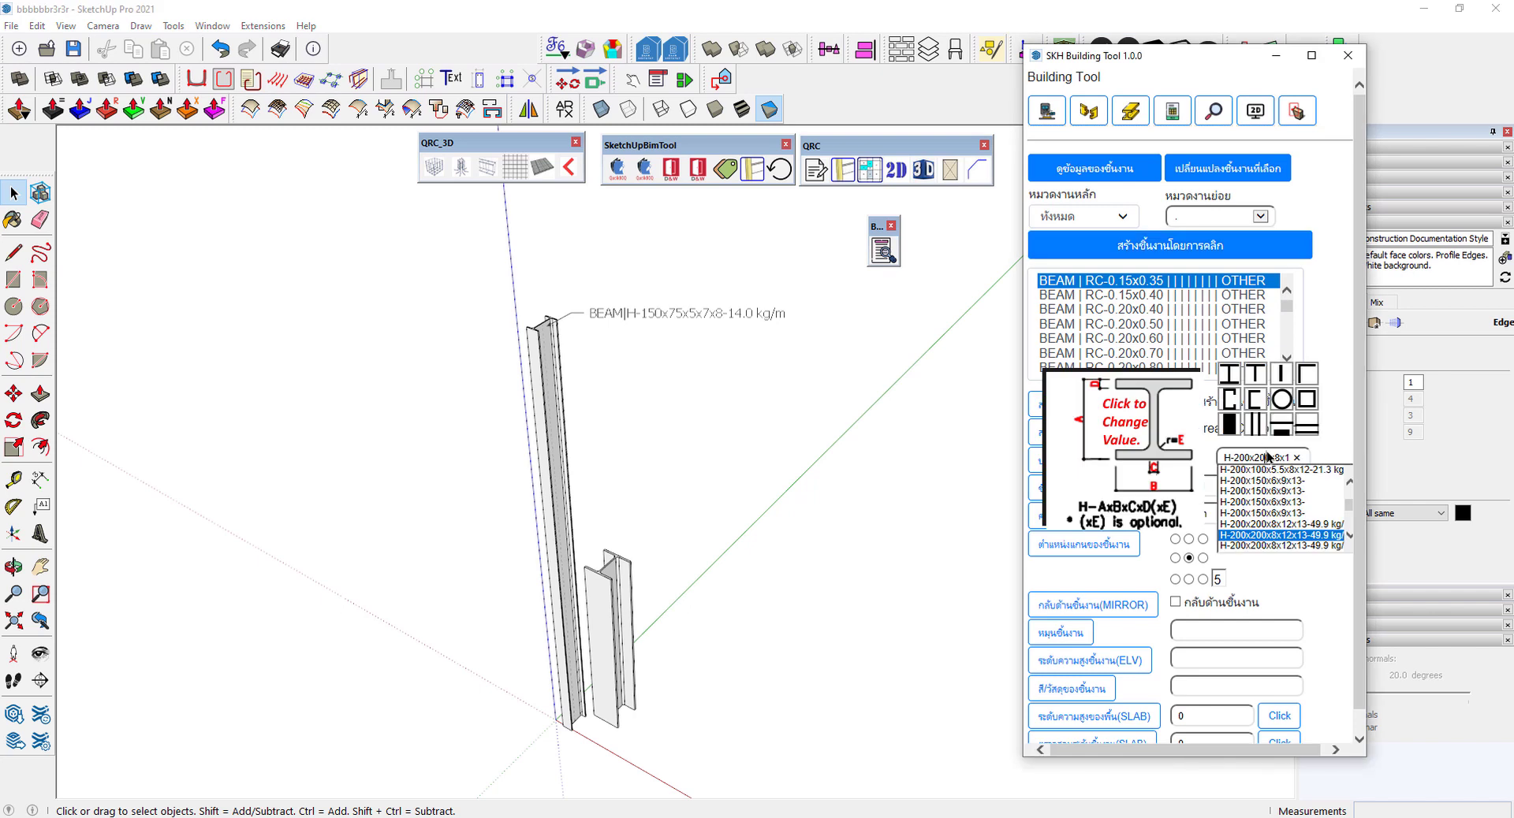
click(1255, 399)
click(1253, 491)
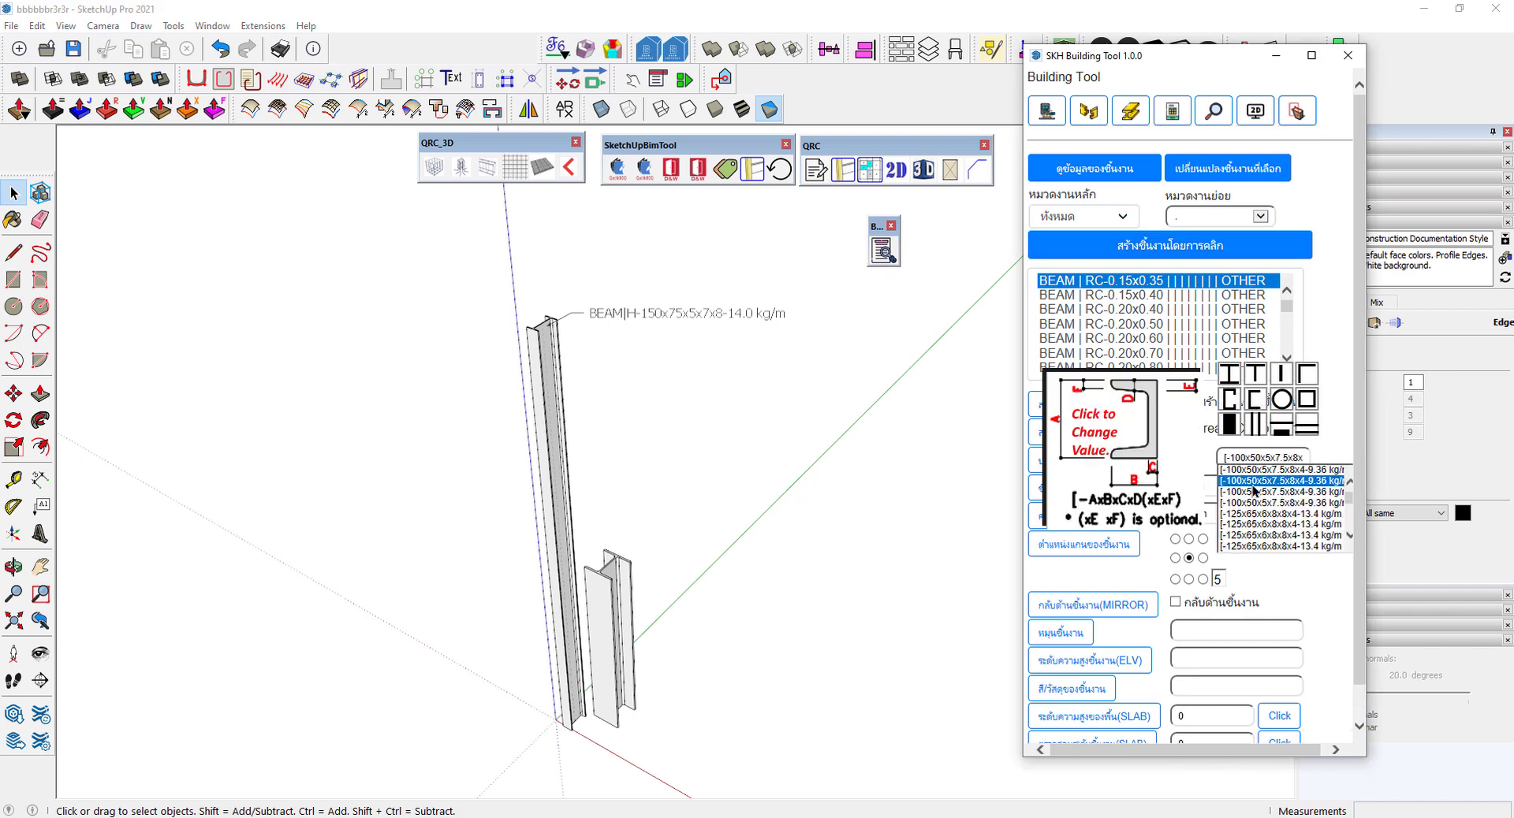
click(1163, 258)
click(641, 727)
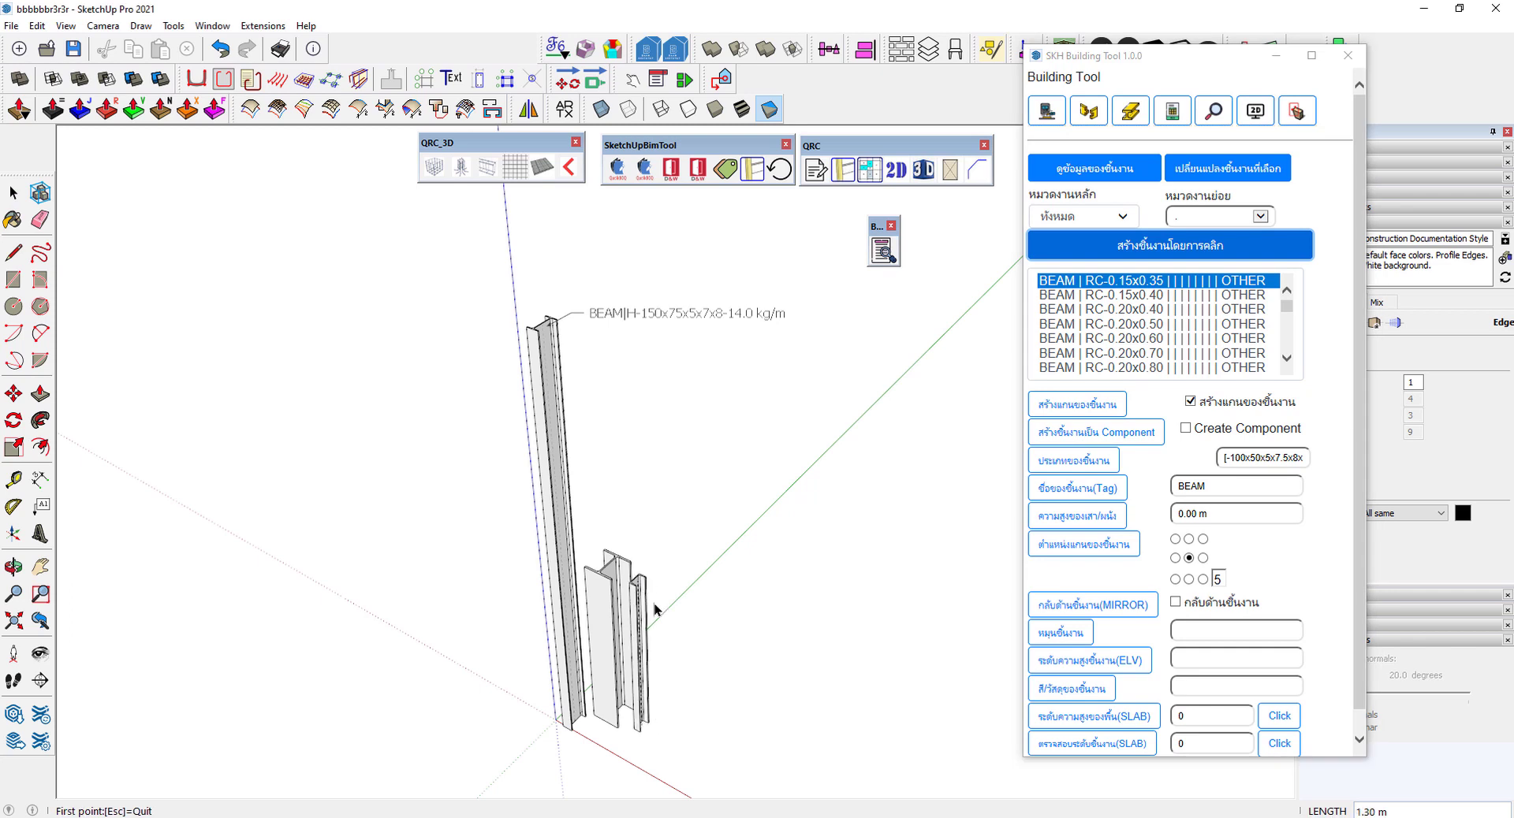
click(653, 611)
scroll(650, 622, up, 3)
scroll(599, 326, down, 2)
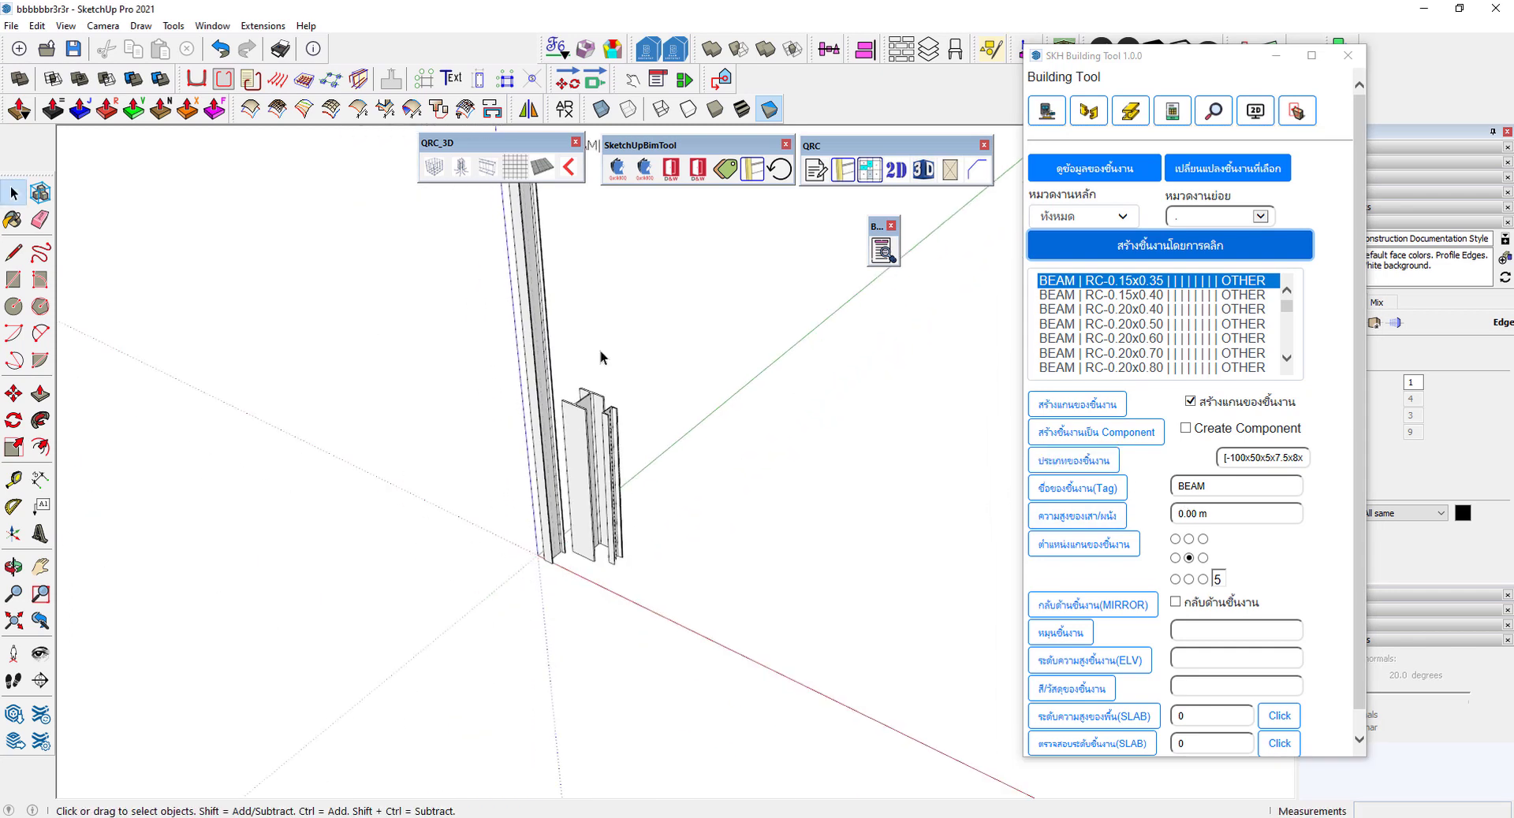
scroll(588, 484, down, 3)
scroll(589, 484, up, 2)
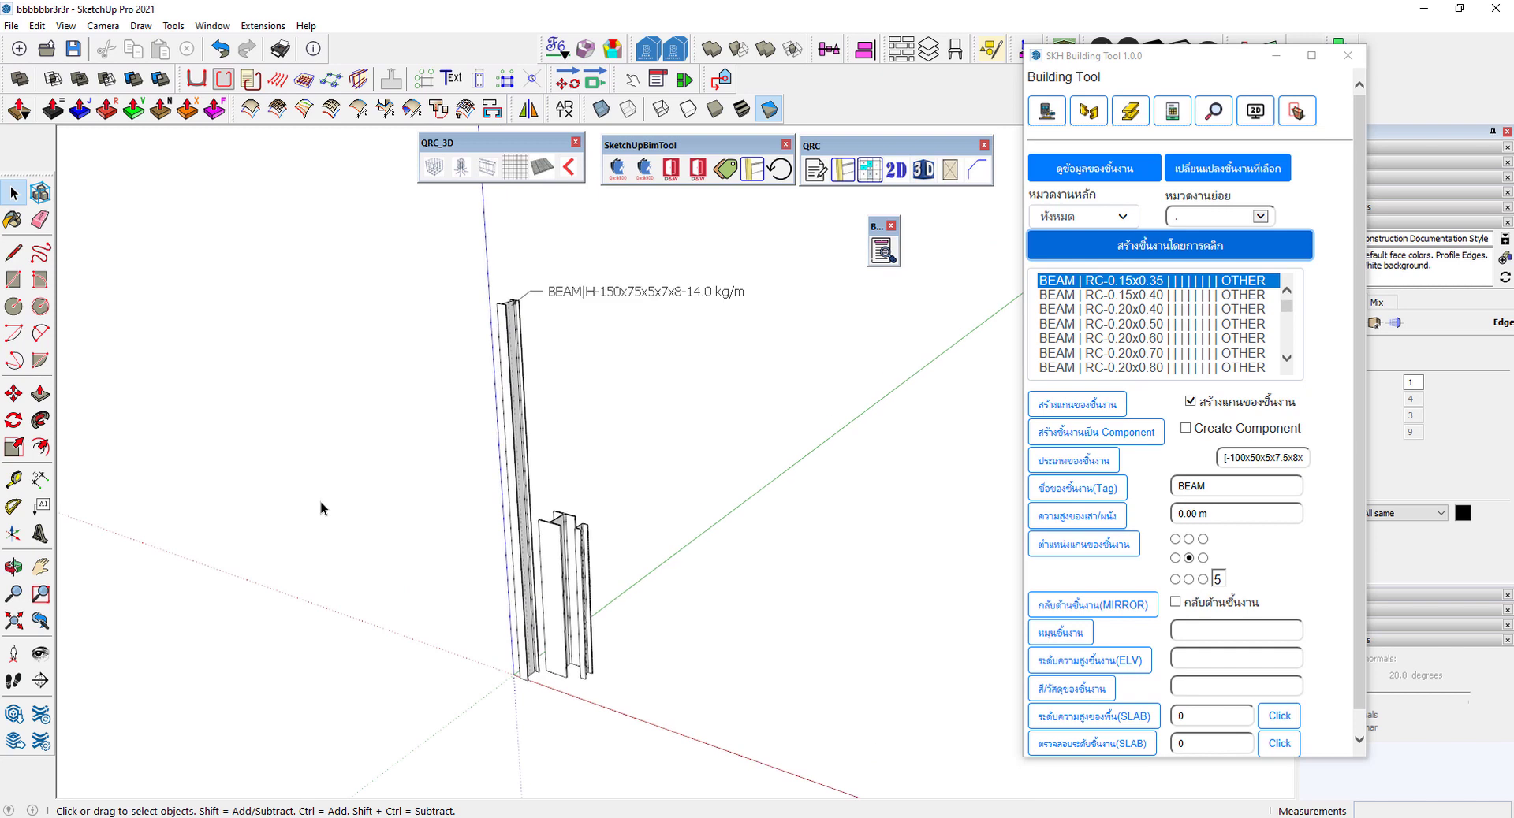
- Add text labels to the channel and the H-200x200 members
click(40, 505)
click(583, 559)
click(633, 542)
key(Return)
key(Return)
click(552, 534)
click(615, 484)
key(Return)
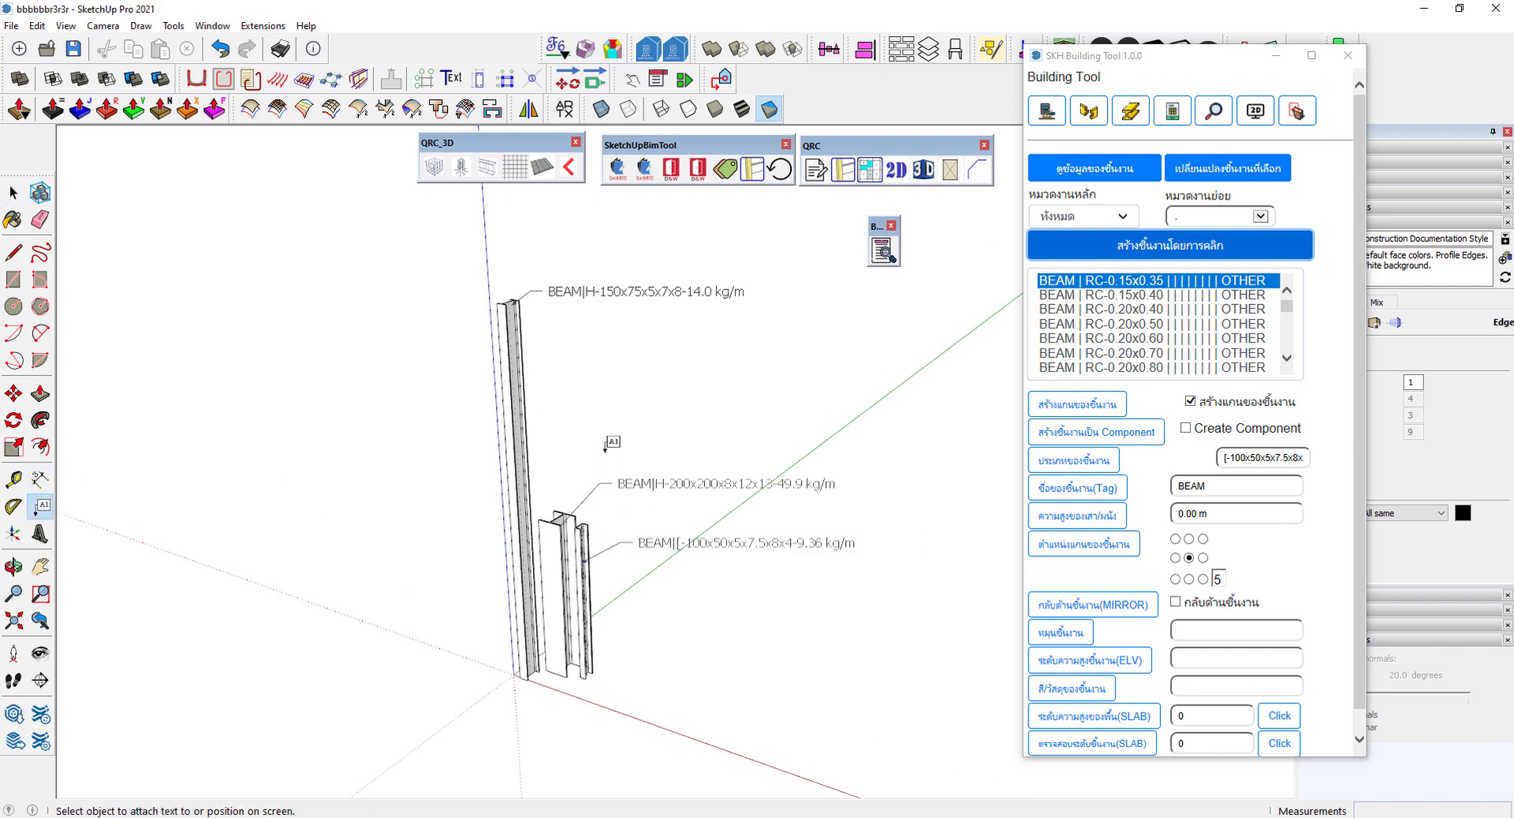
key(space)
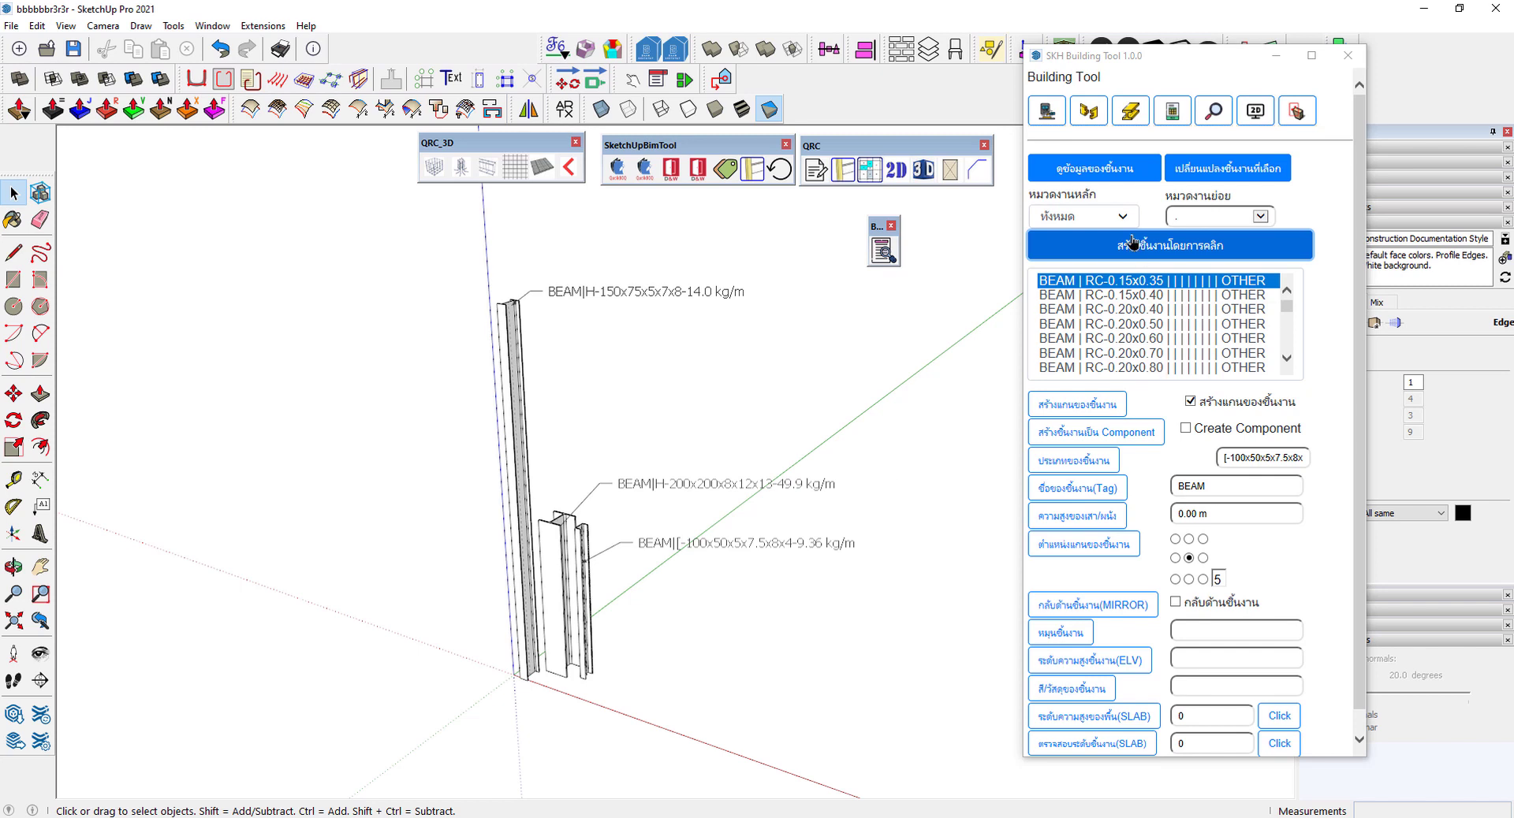
click(1106, 223)
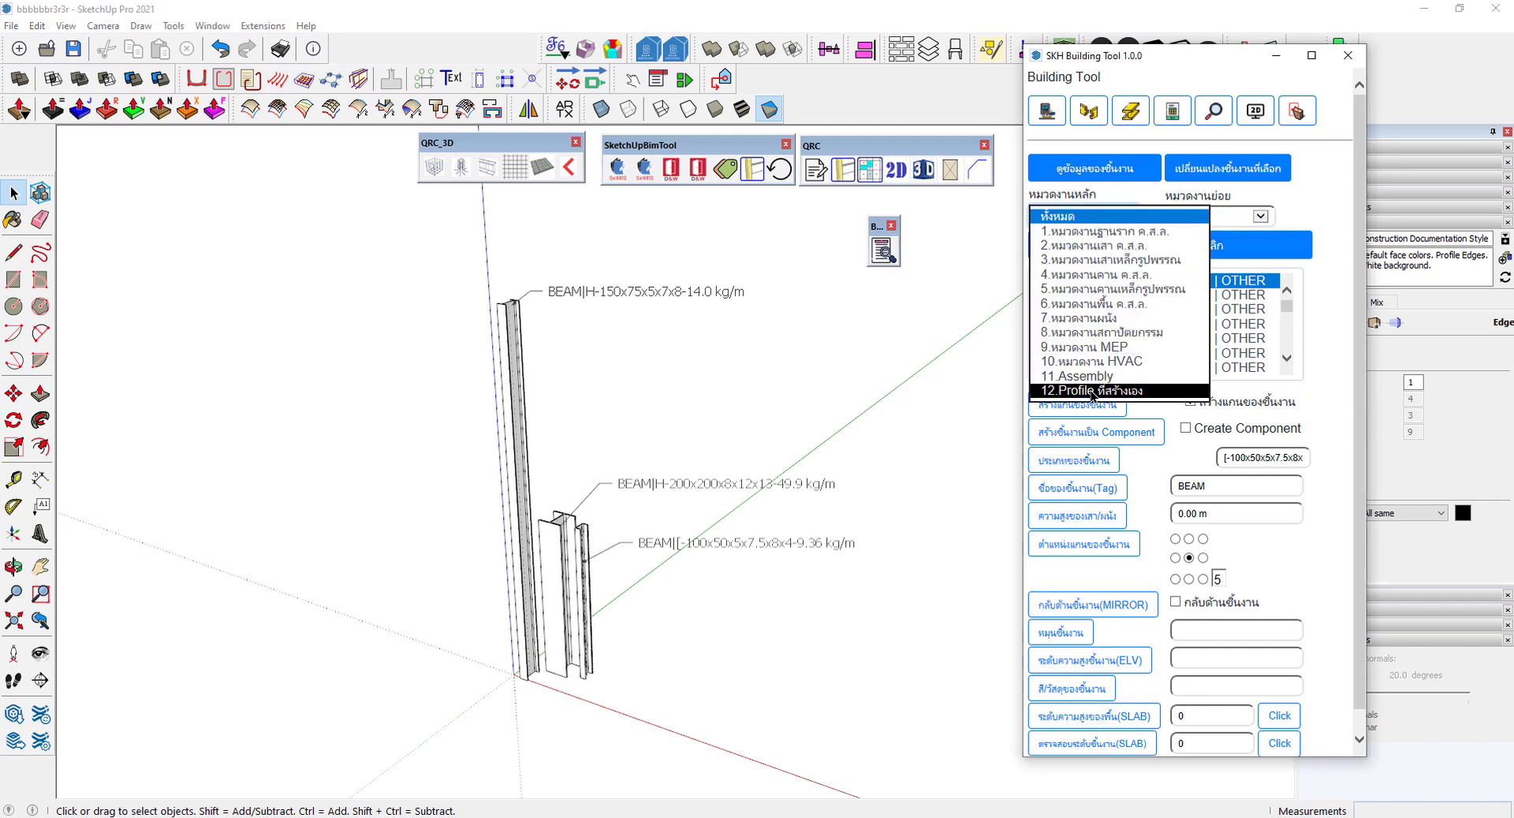
- Place an SCG-ไม้ฝา wood siding panel from the 12.Profile custom profiles
click(1092, 392)
click(1213, 216)
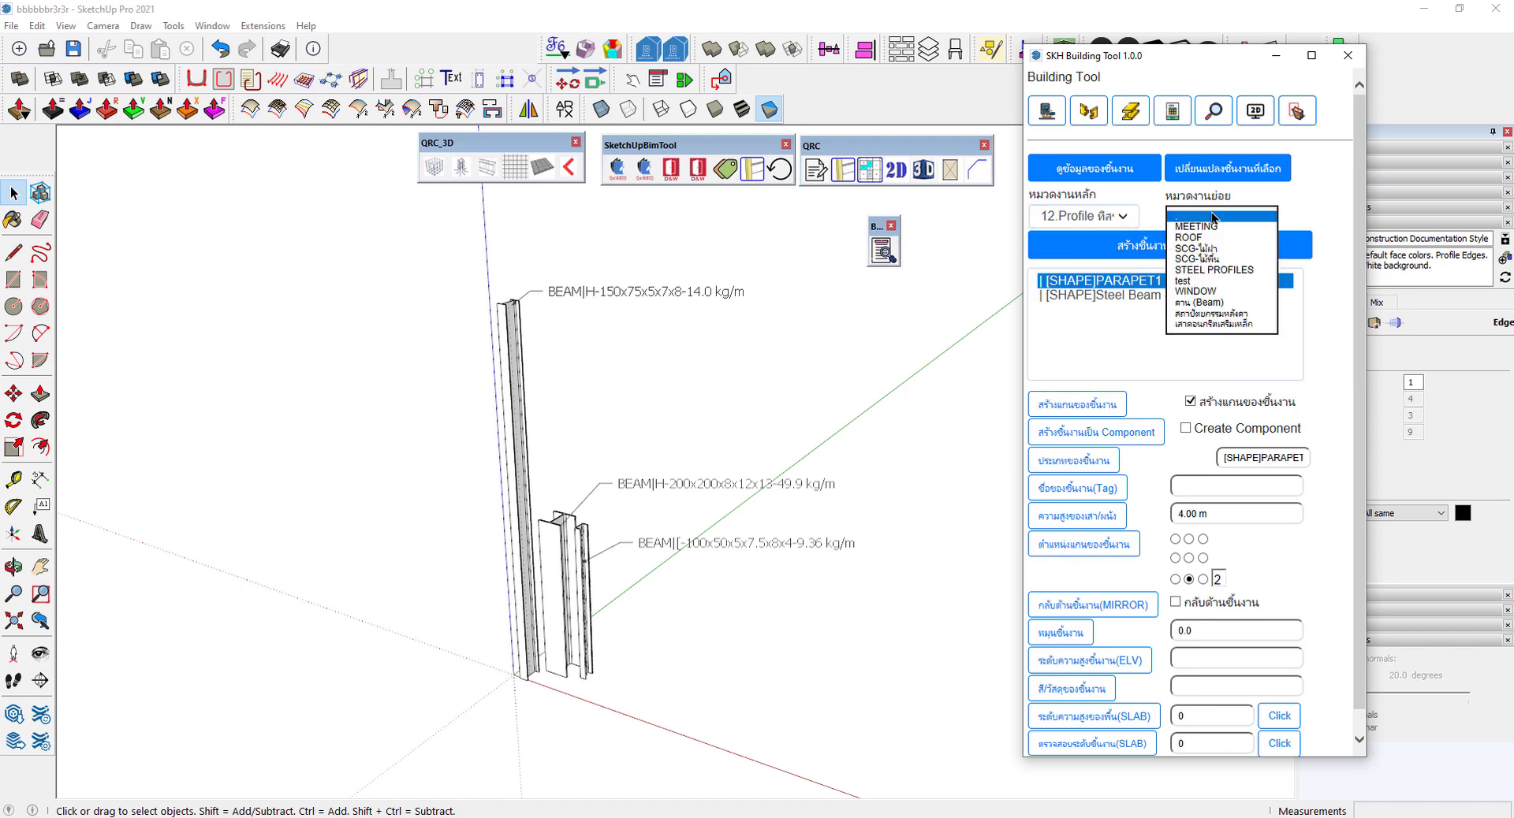
click(1214, 248)
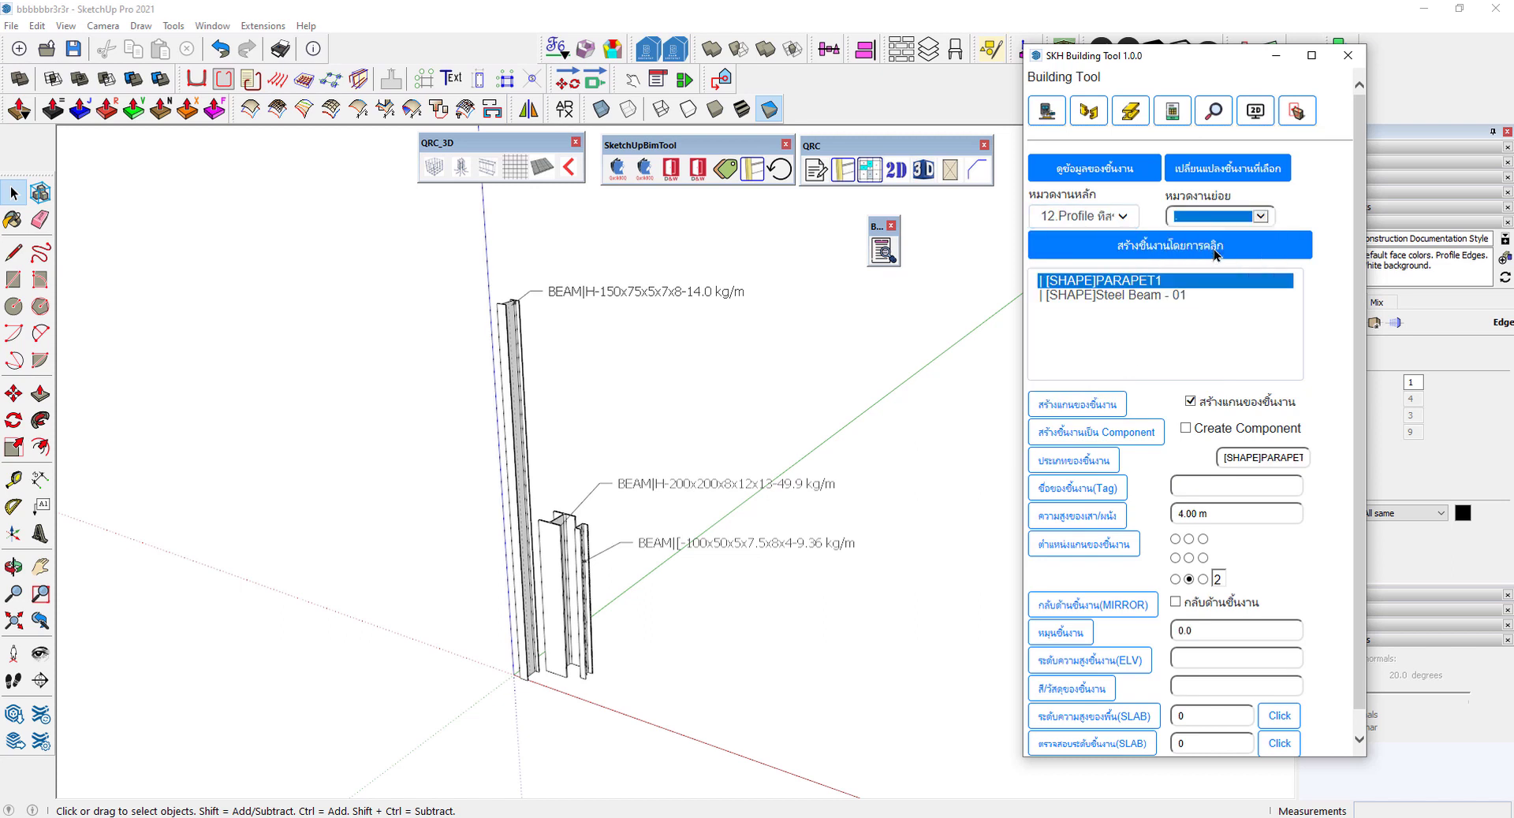
click(1213, 182)
scroll(827, 357, down, 2)
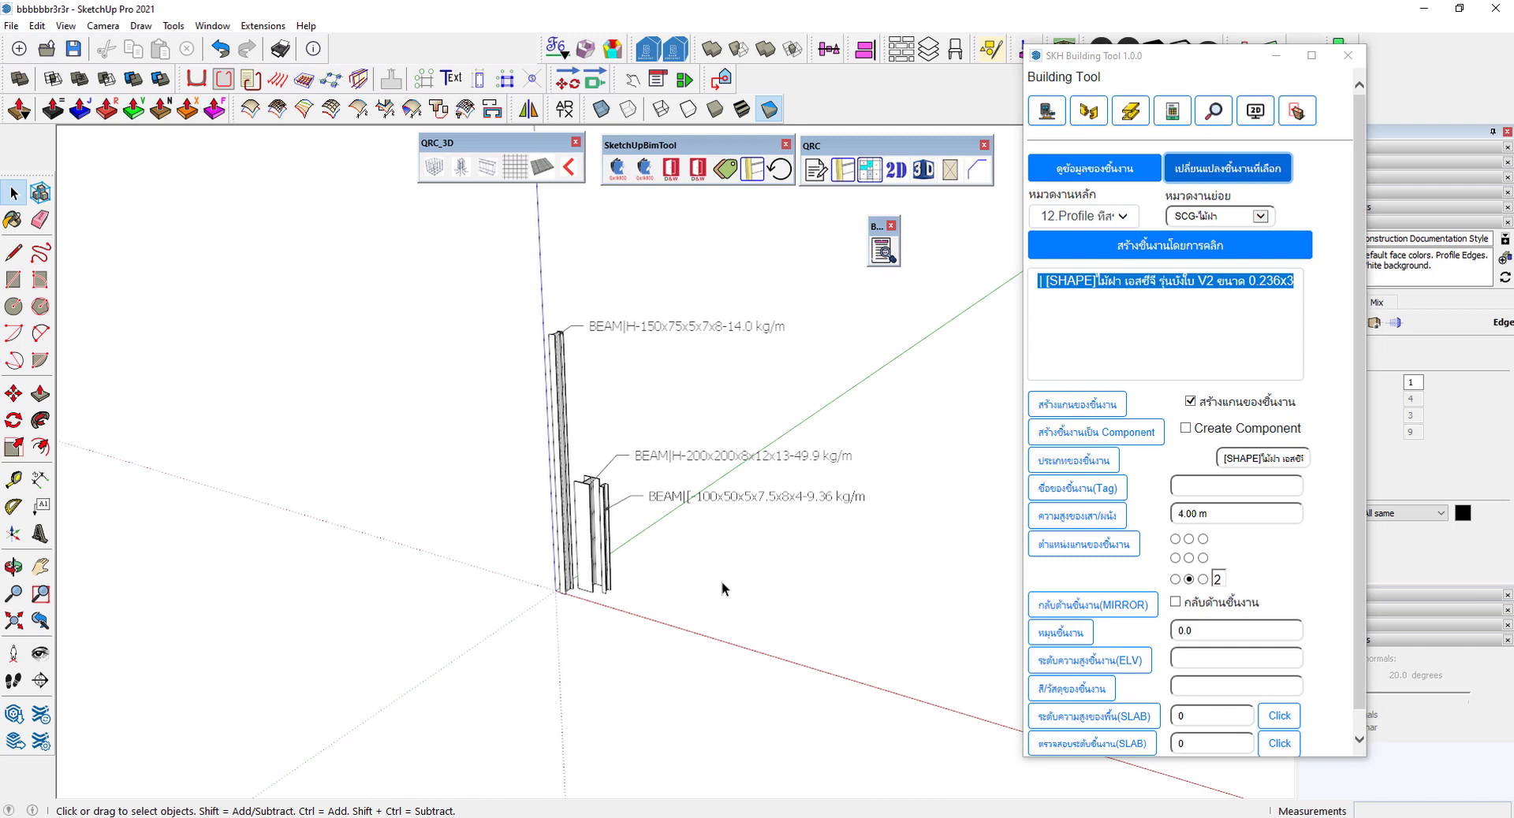
click(1098, 235)
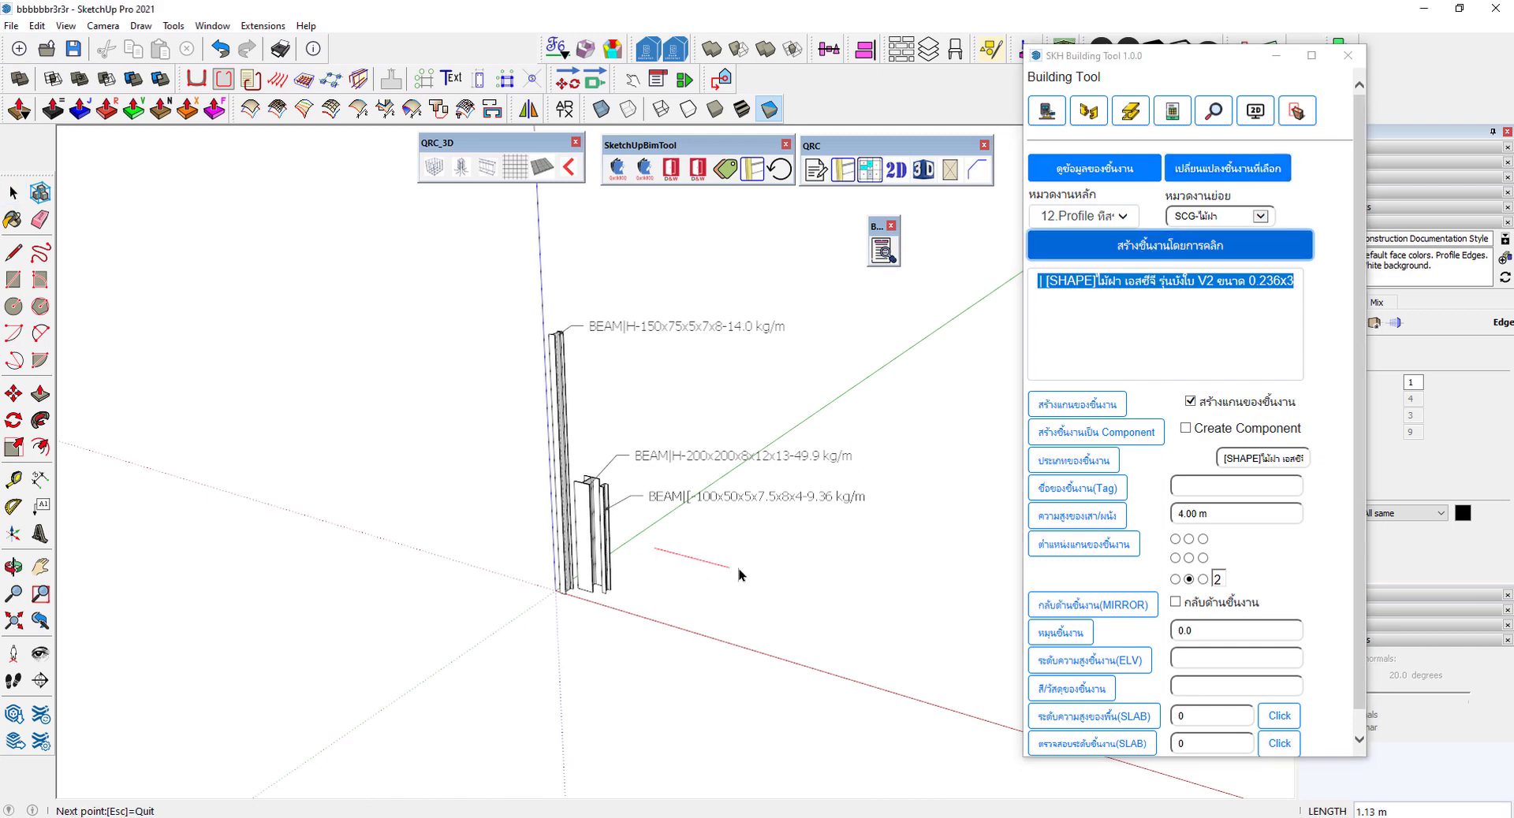
click(740, 570)
scroll(737, 572, up, 5)
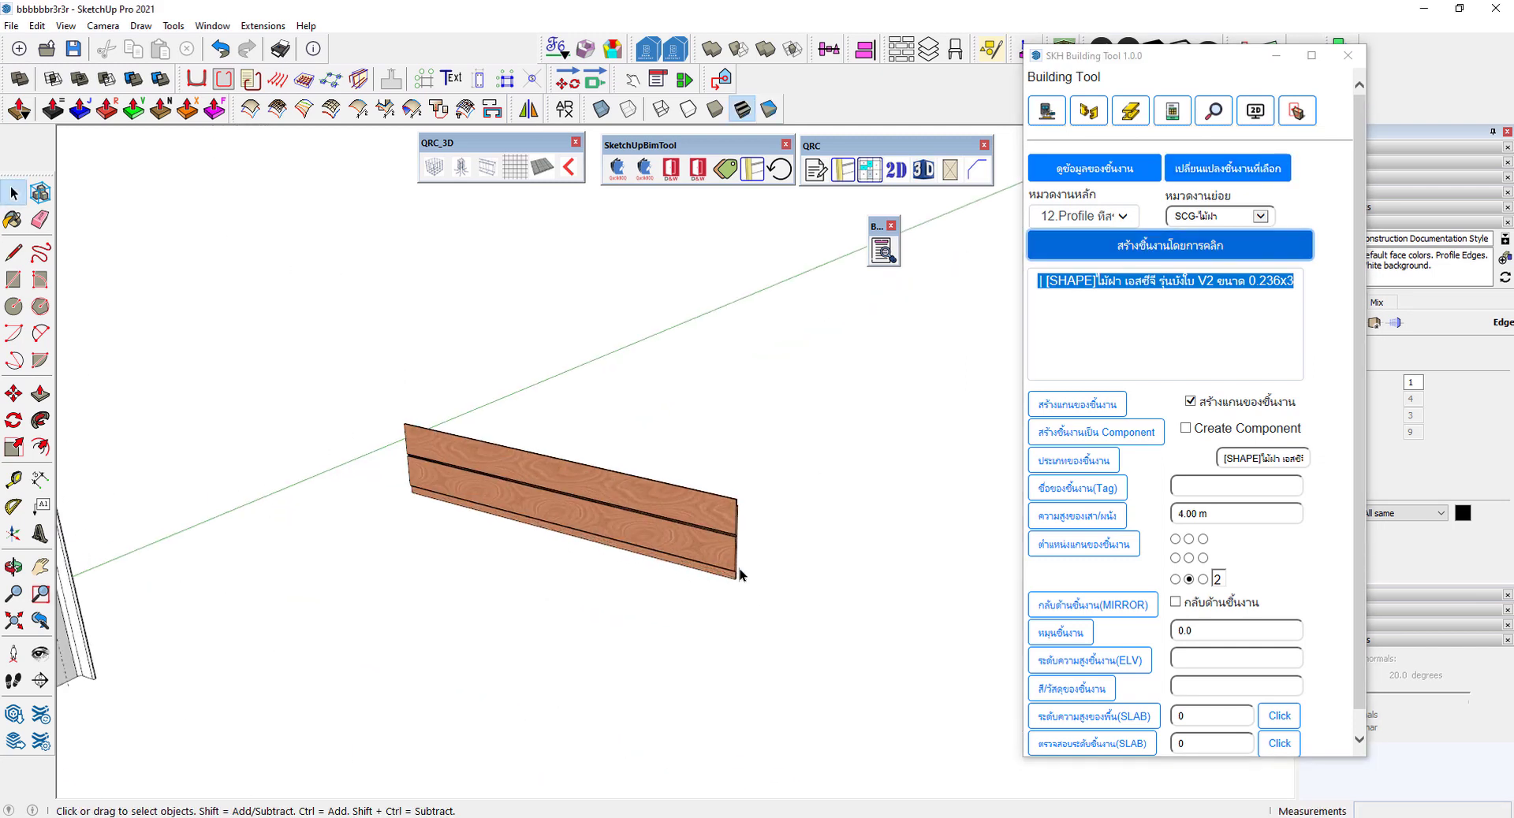
- Switch to STEEL PROFILES and start placing STEEL PROFILE-001 with its first point
click(1217, 216)
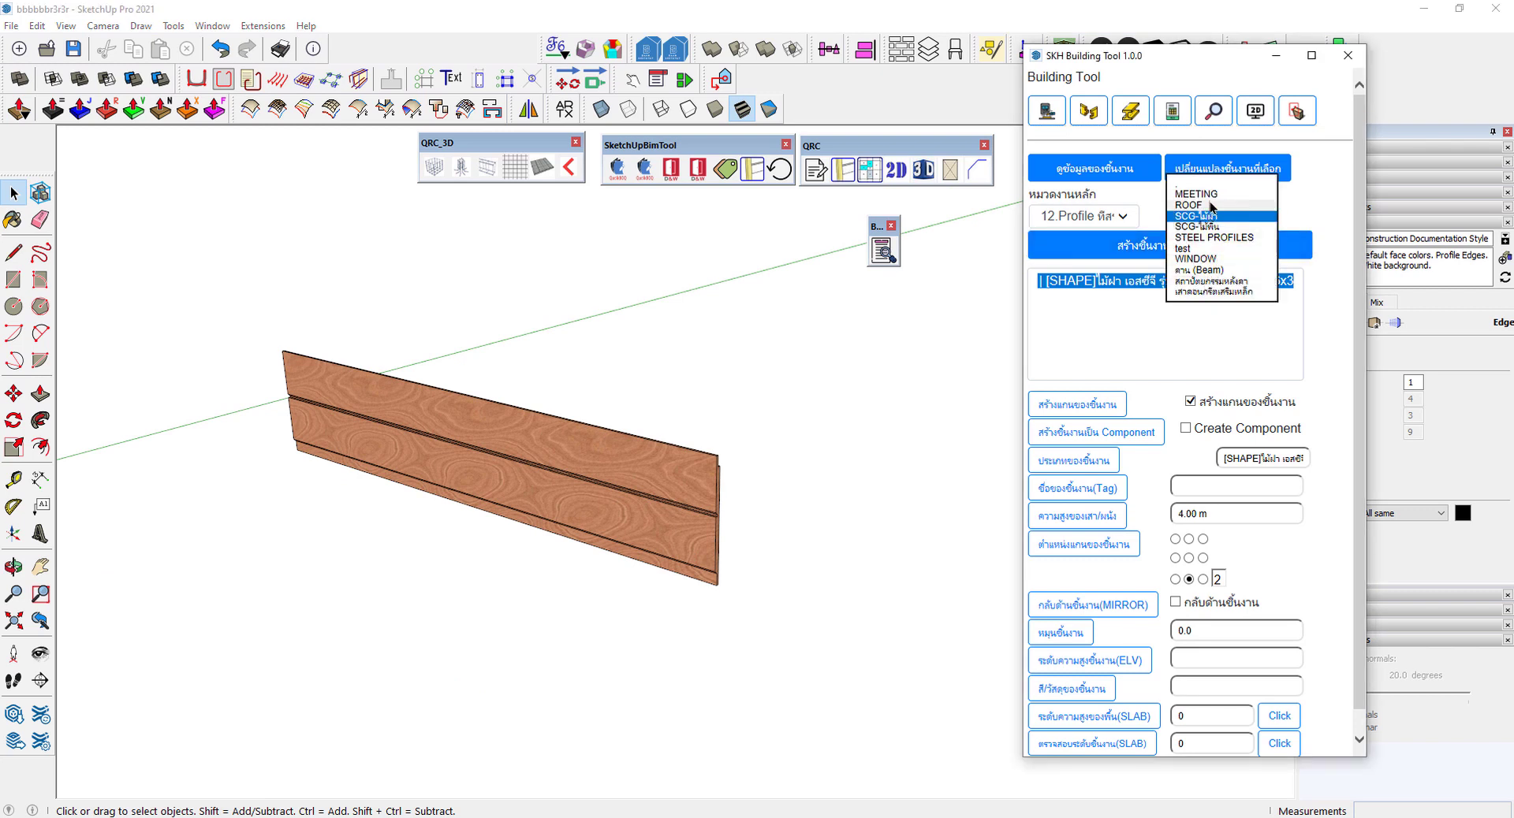
click(1226, 237)
click(1215, 248)
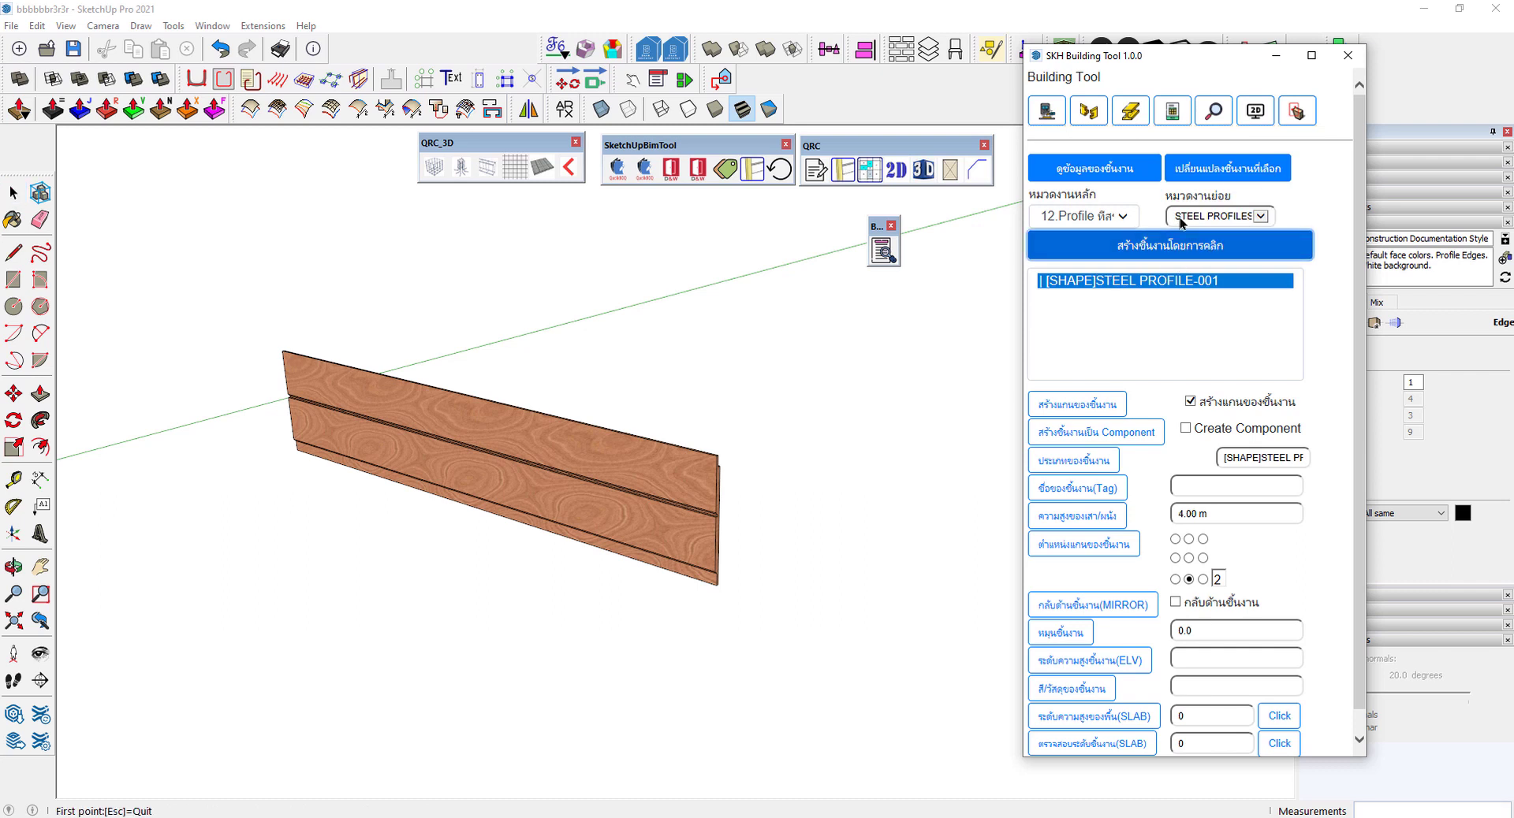
click(1184, 175)
scroll(668, 394, down, 3)
scroll(625, 410, down, 1)
click(440, 467)
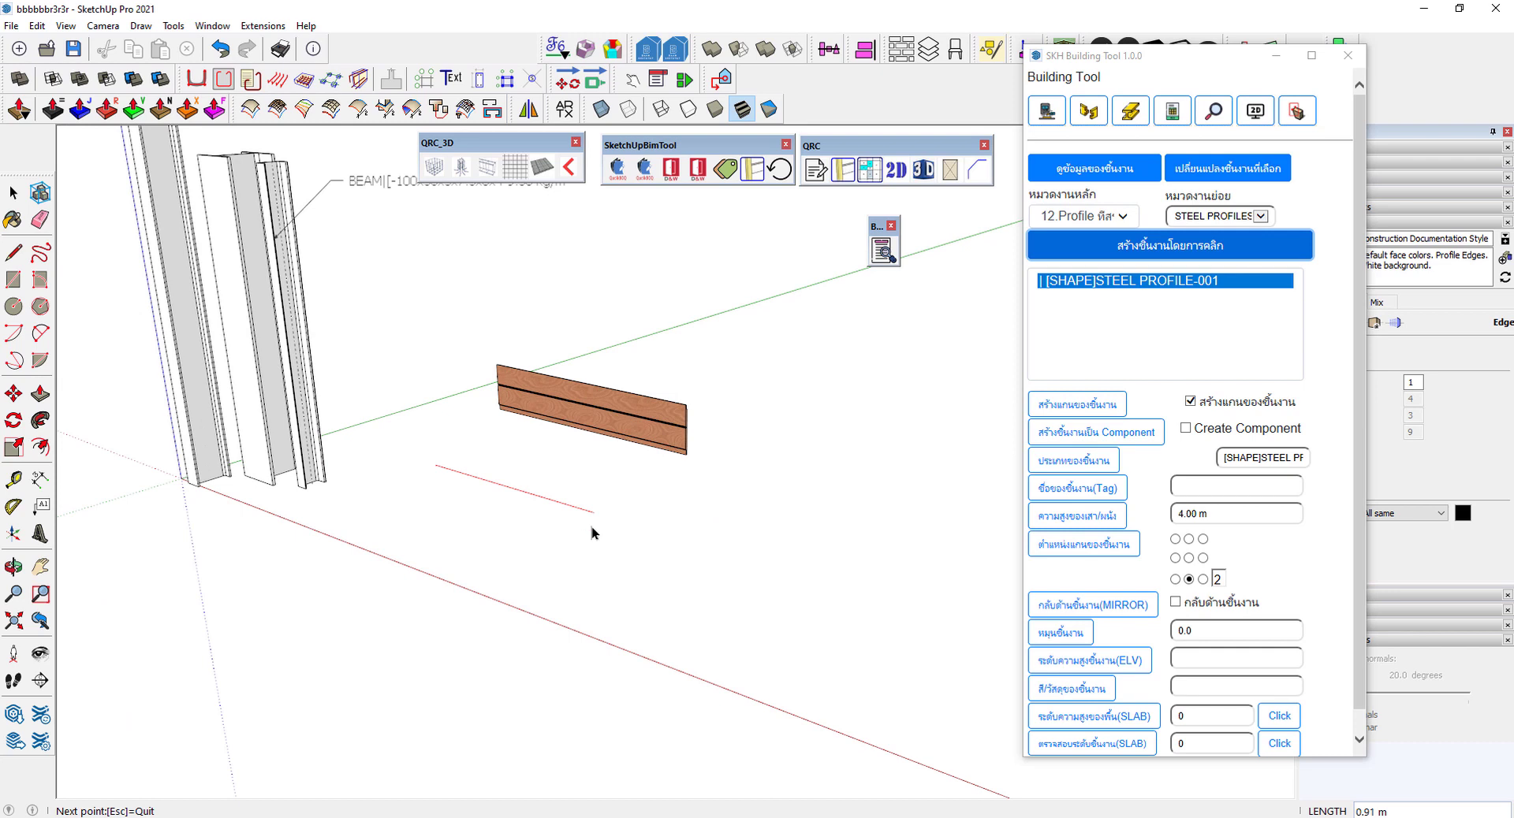
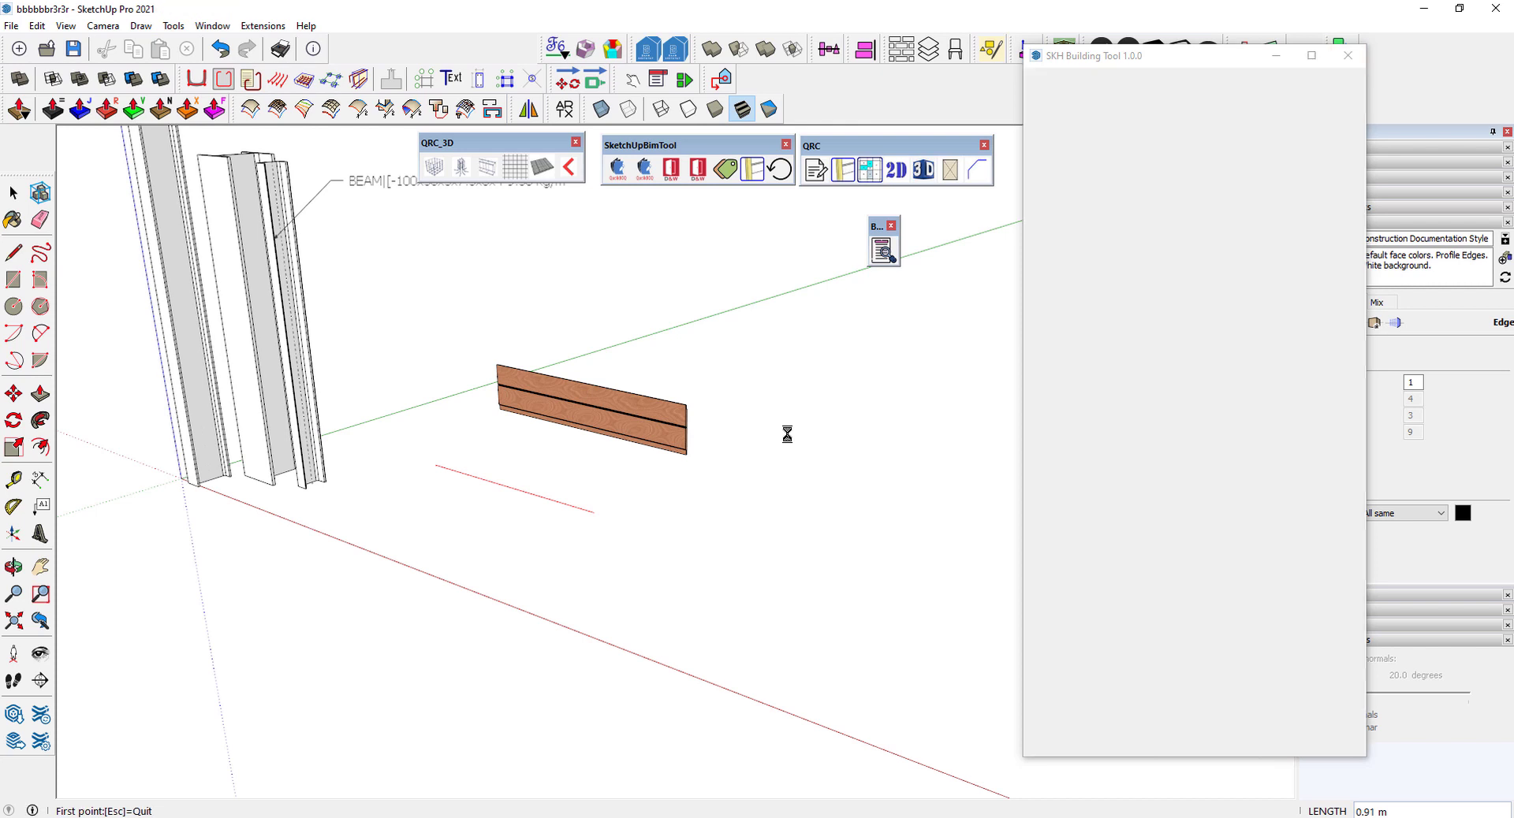
- Erase the wooden board and the lower profile with the Eraser
scroll(576, 480, up, 5)
scroll(487, 555, down, 3)
scroll(492, 544, down, 2)
scroll(513, 522, down, 3)
scroll(514, 524, down, 2)
scroll(516, 531, down, 1)
key(e)
drag(504, 555, 575, 540)
scroll(394, 552, up, 2)
scroll(676, 495, up, 1)
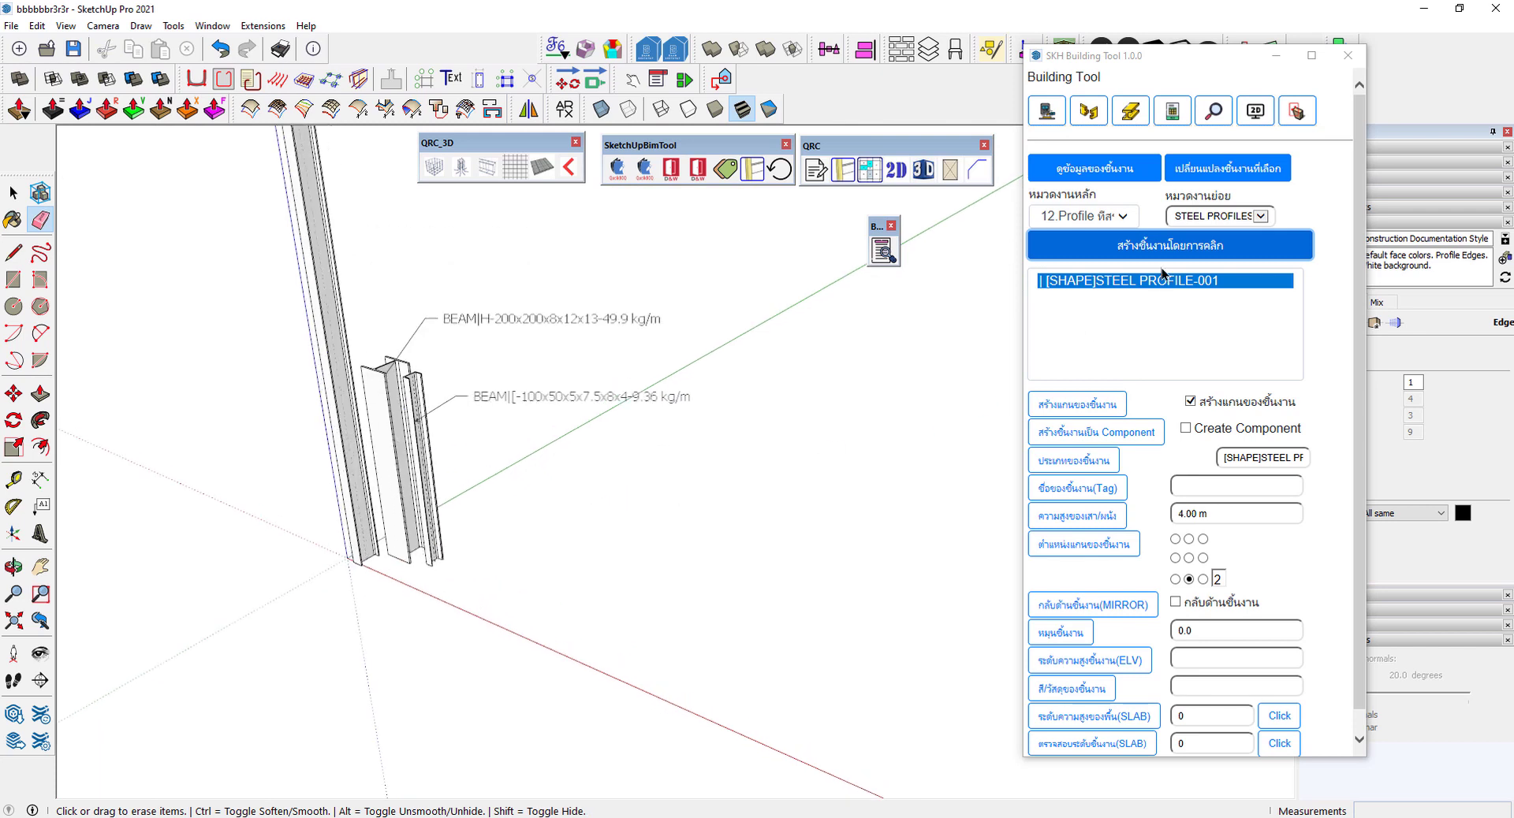
- Switch the Building Tool catalogue to category 11.Assembly, subcategory EXAMPLES
click(1218, 216)
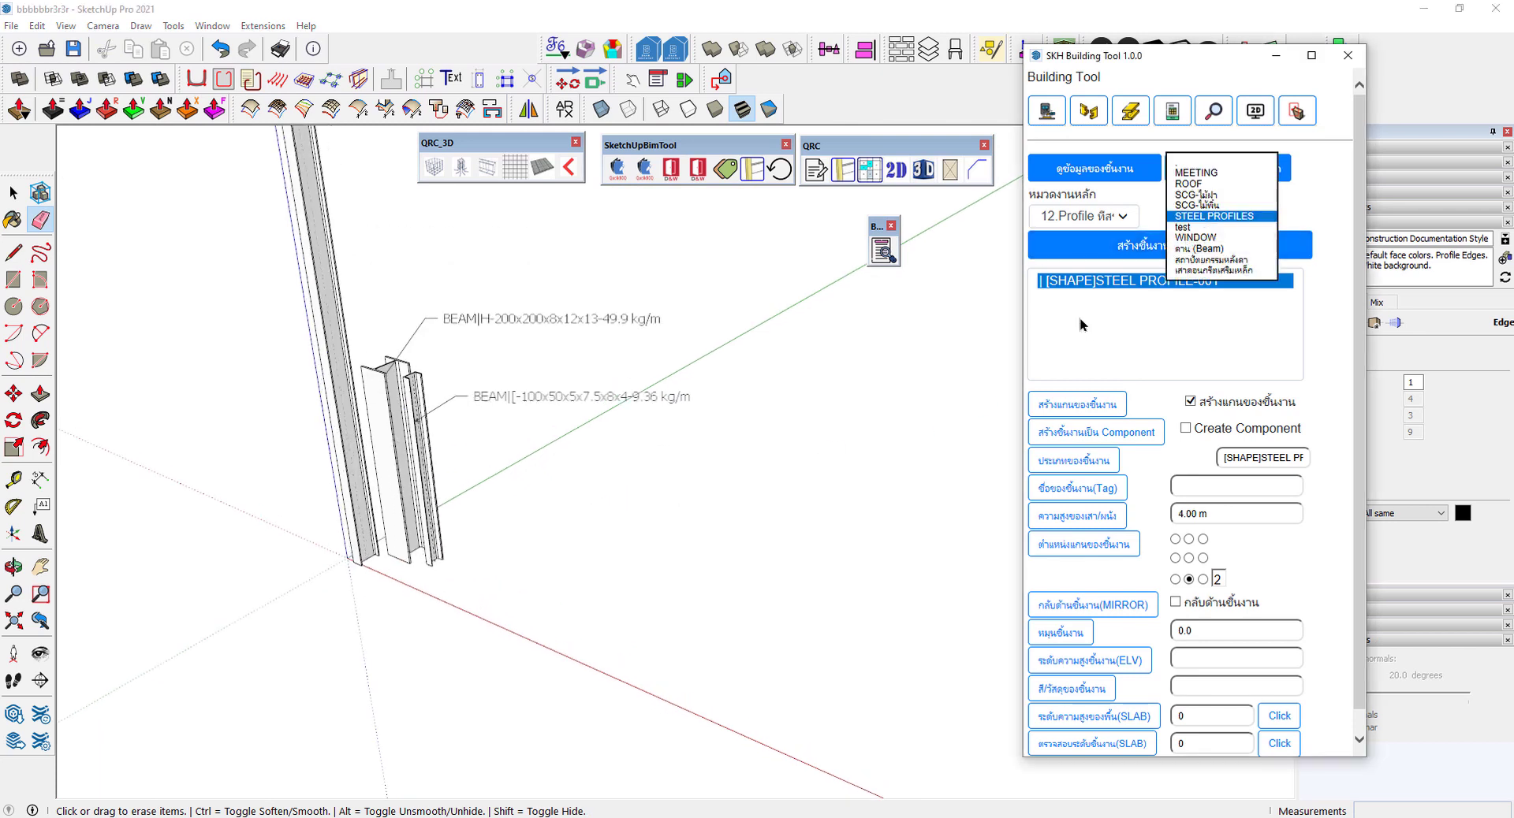
click(1104, 248)
click(1110, 221)
click(1094, 204)
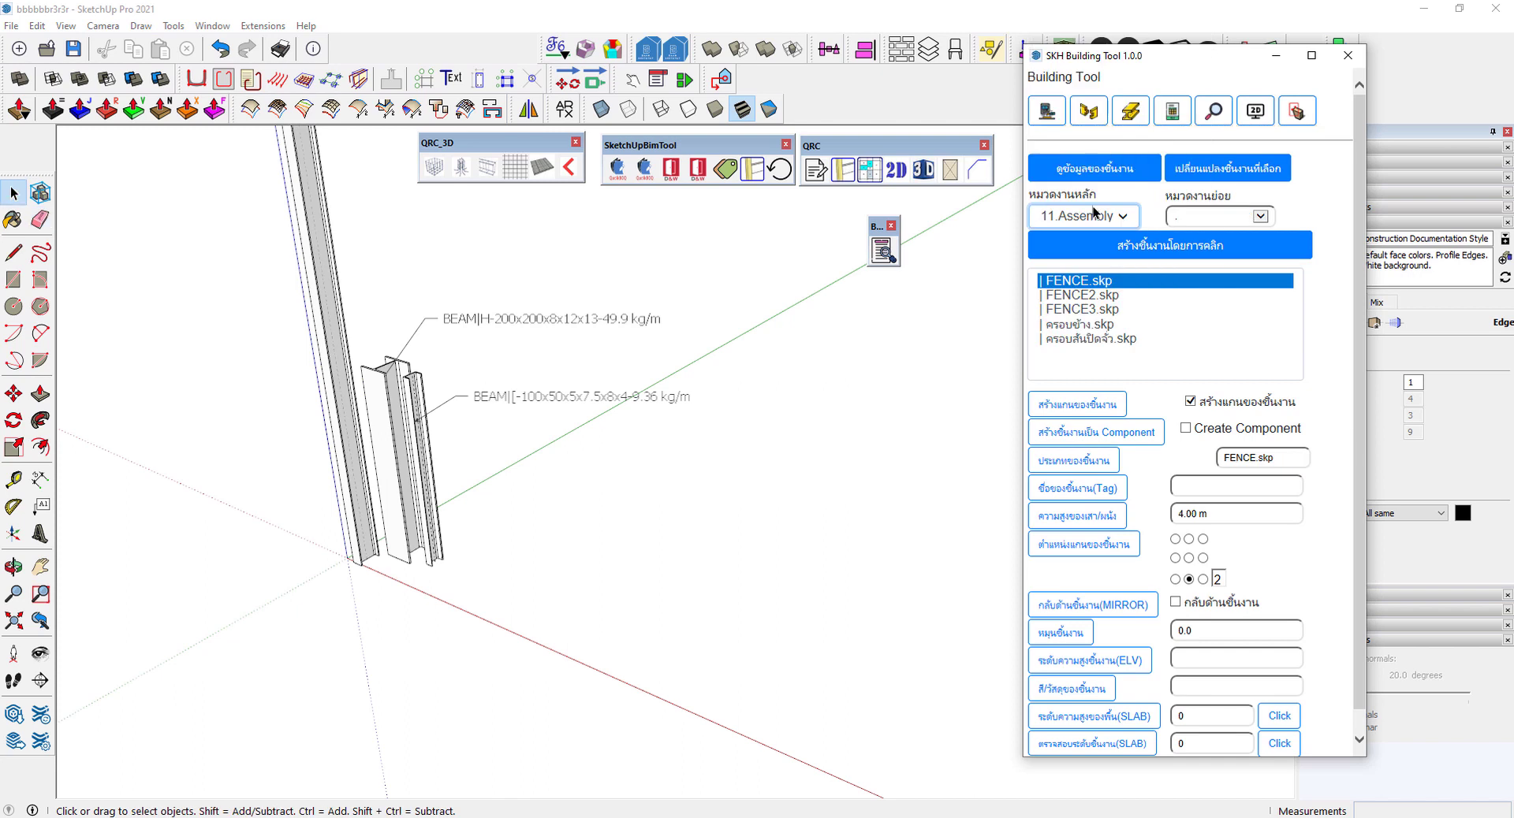
click(1186, 218)
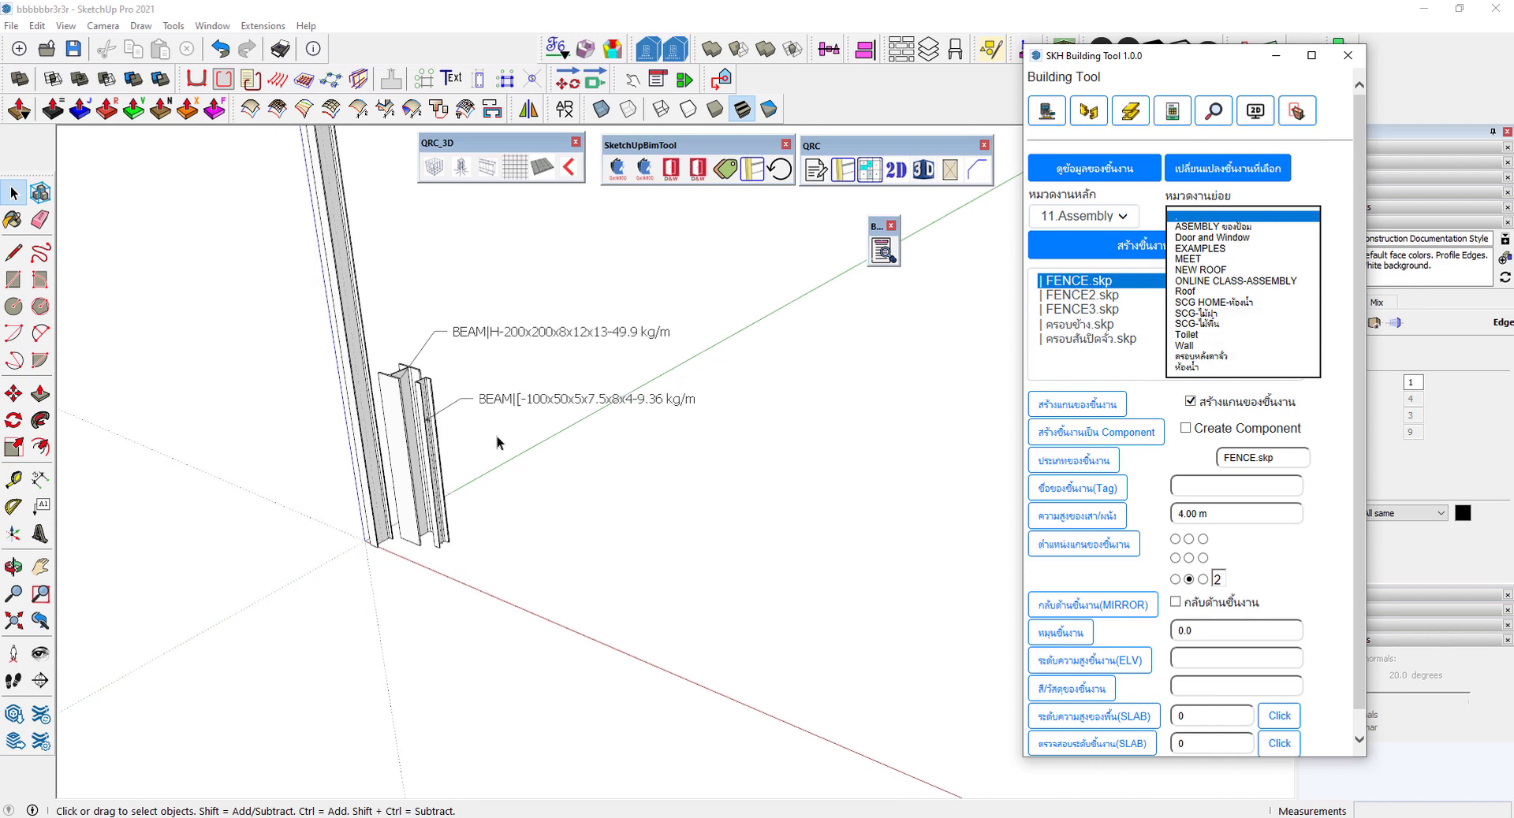
middle_drag(499, 439, 446, 518)
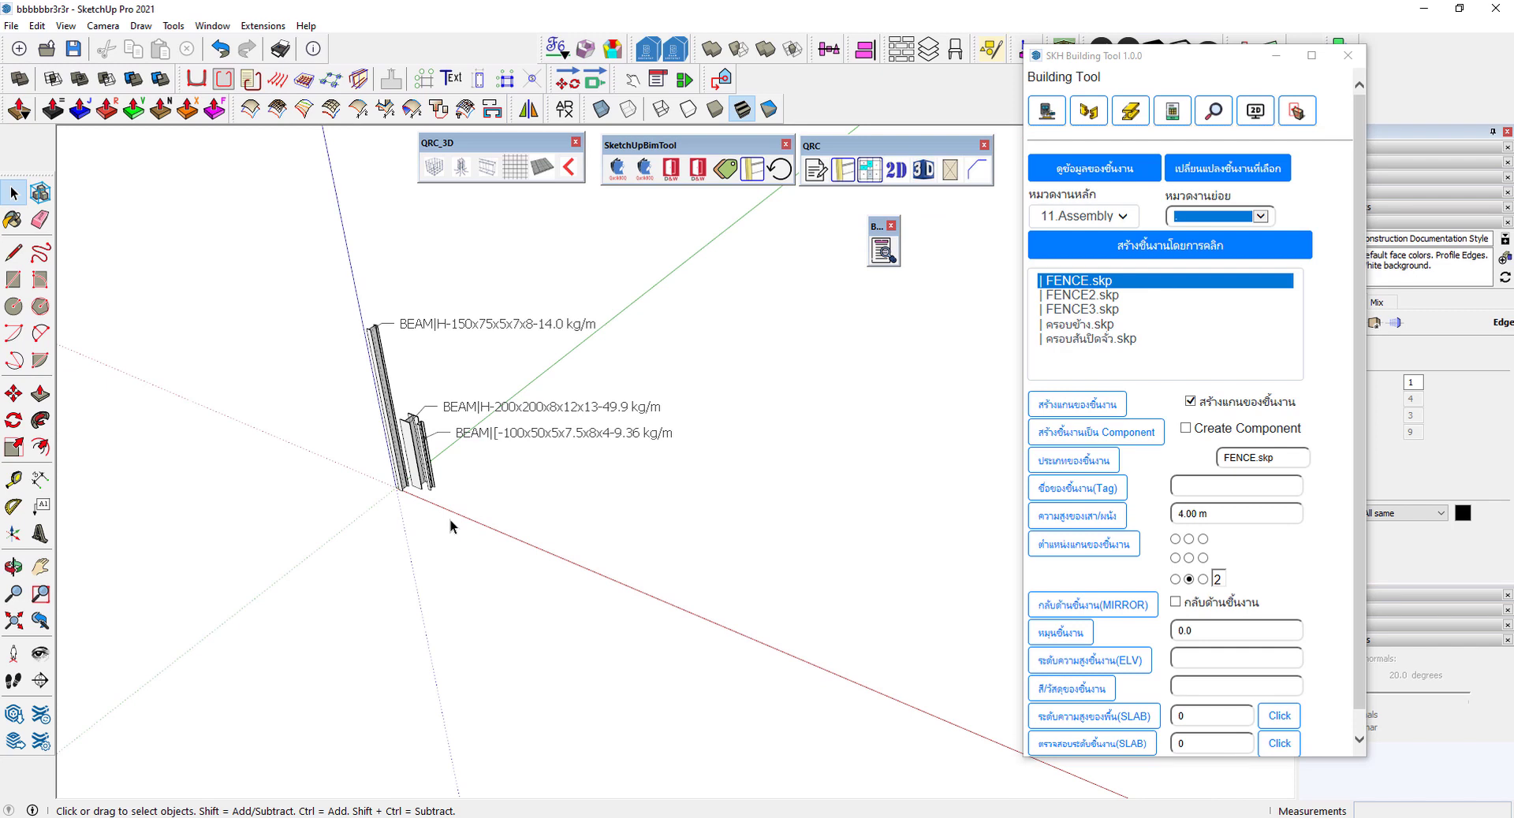
click(1214, 219)
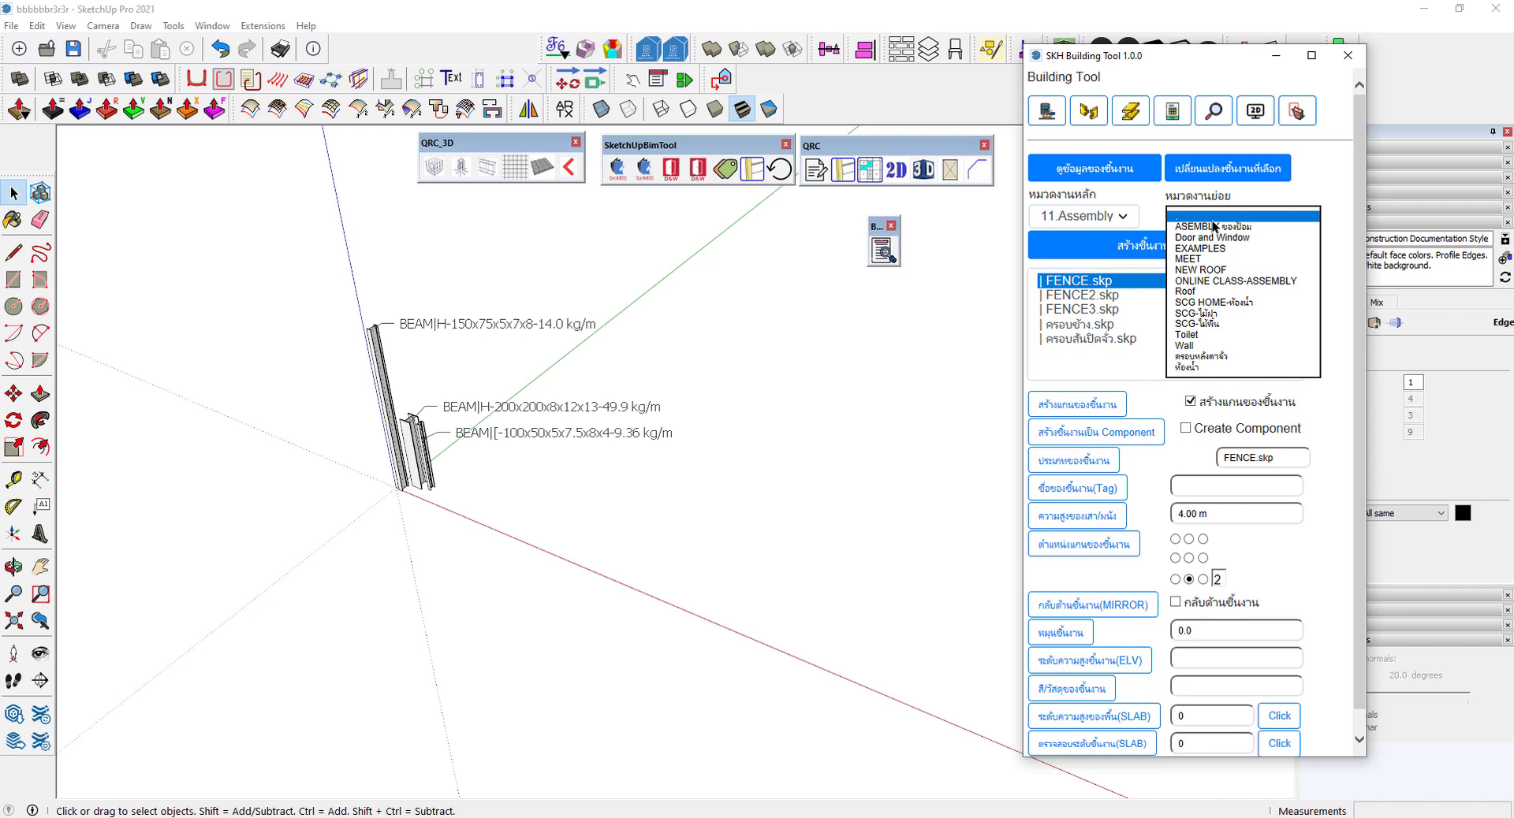
click(1208, 248)
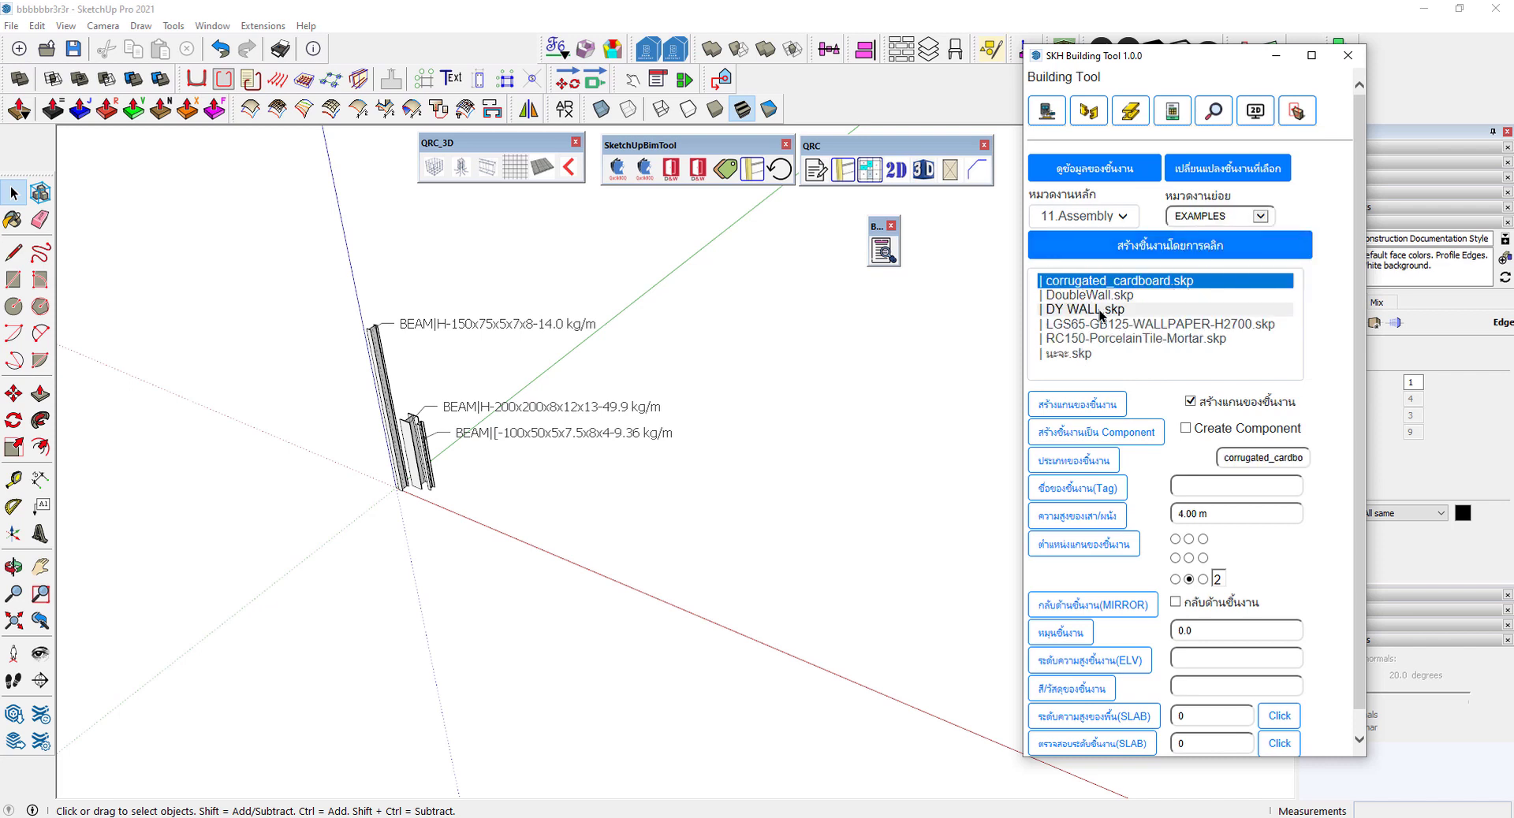
- Place a two-segment RC150-PorcelainTile-Mortar wall run by picking its points
click(1099, 338)
click(1173, 245)
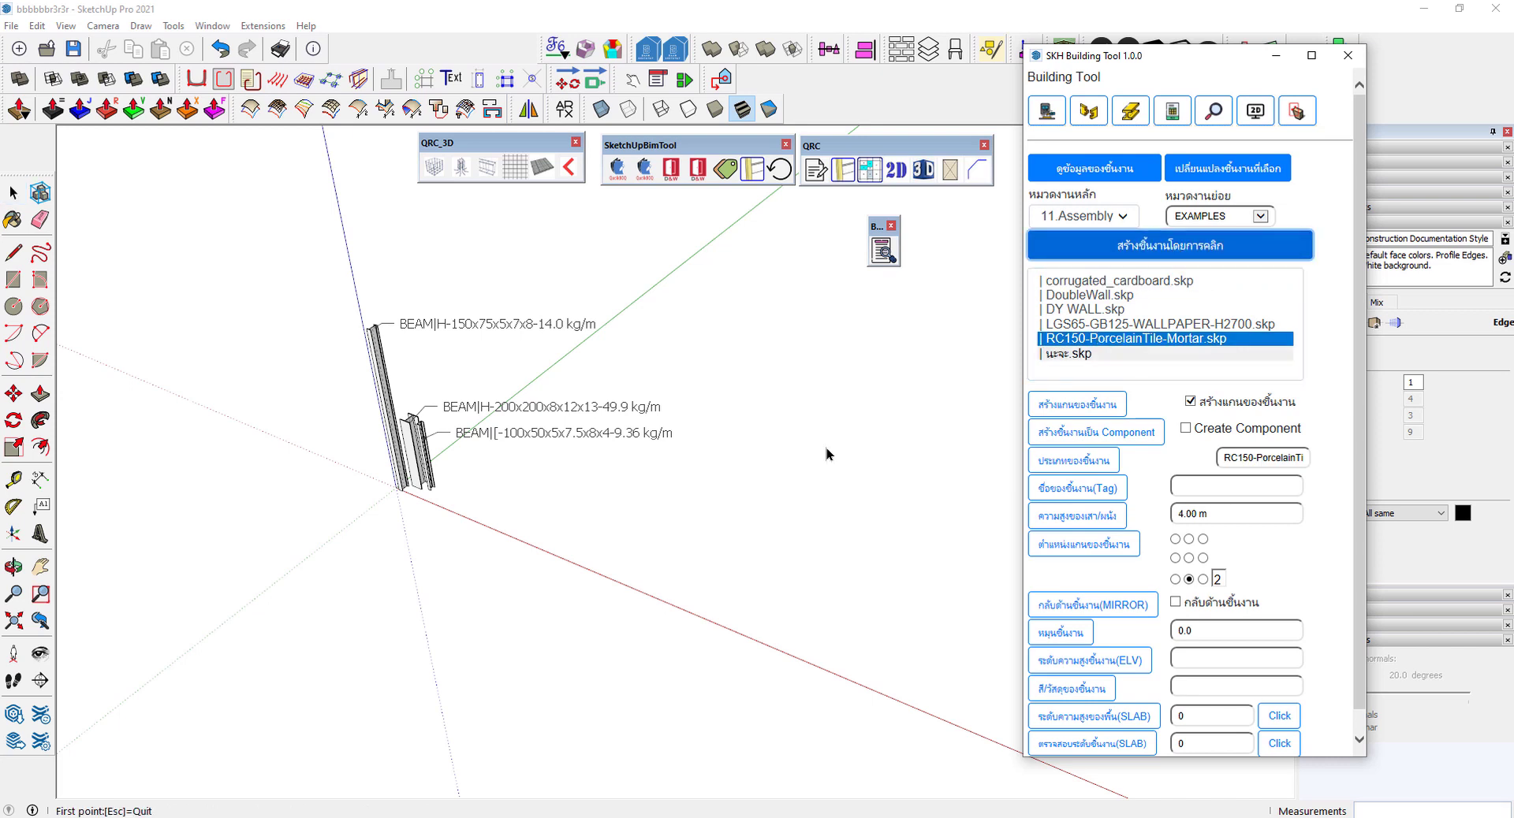
click(477, 494)
click(595, 544)
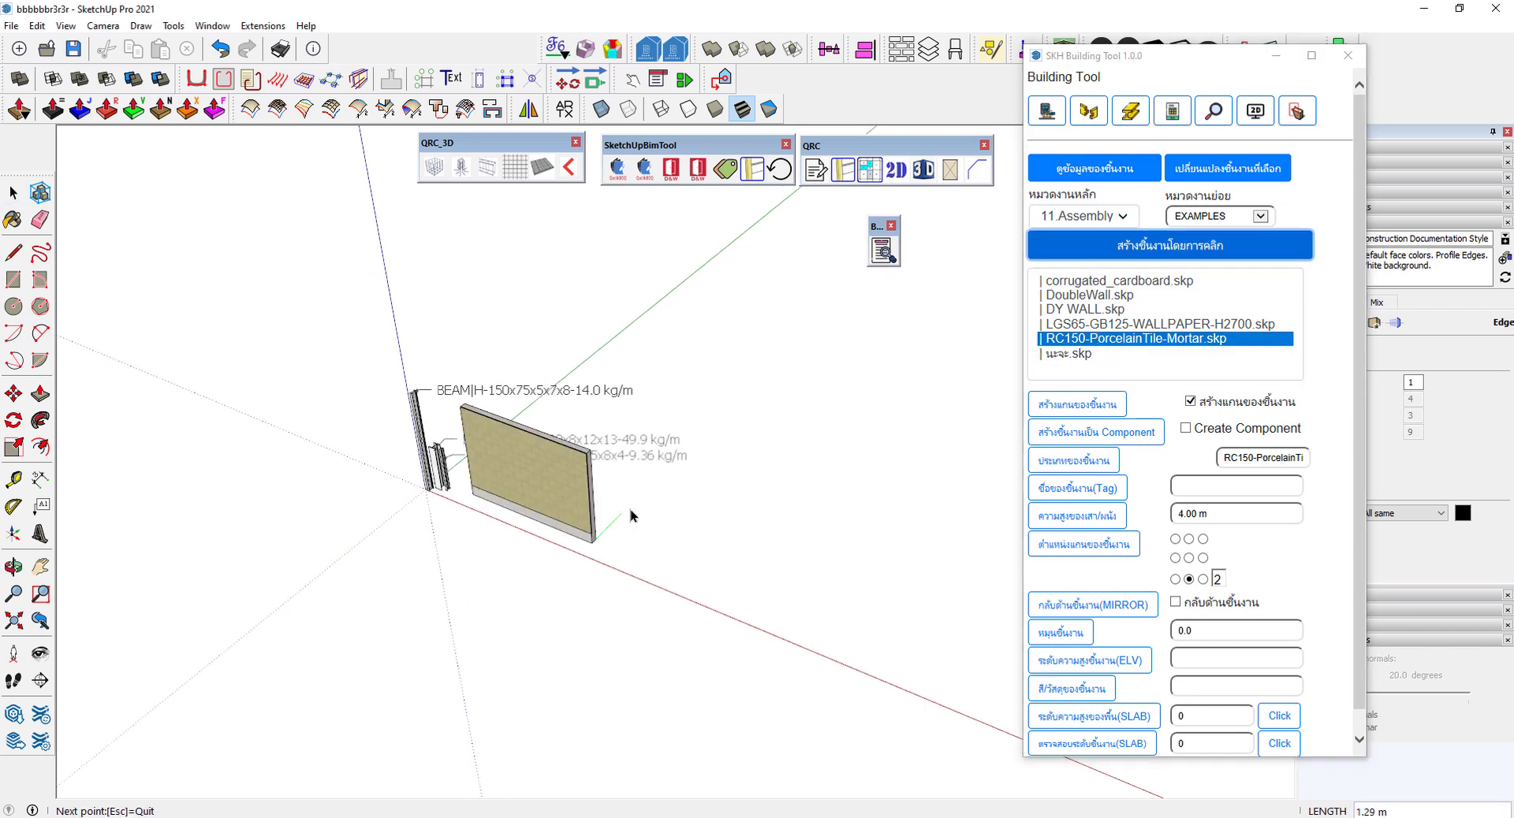
click(737, 531)
scroll(702, 432, up, 3)
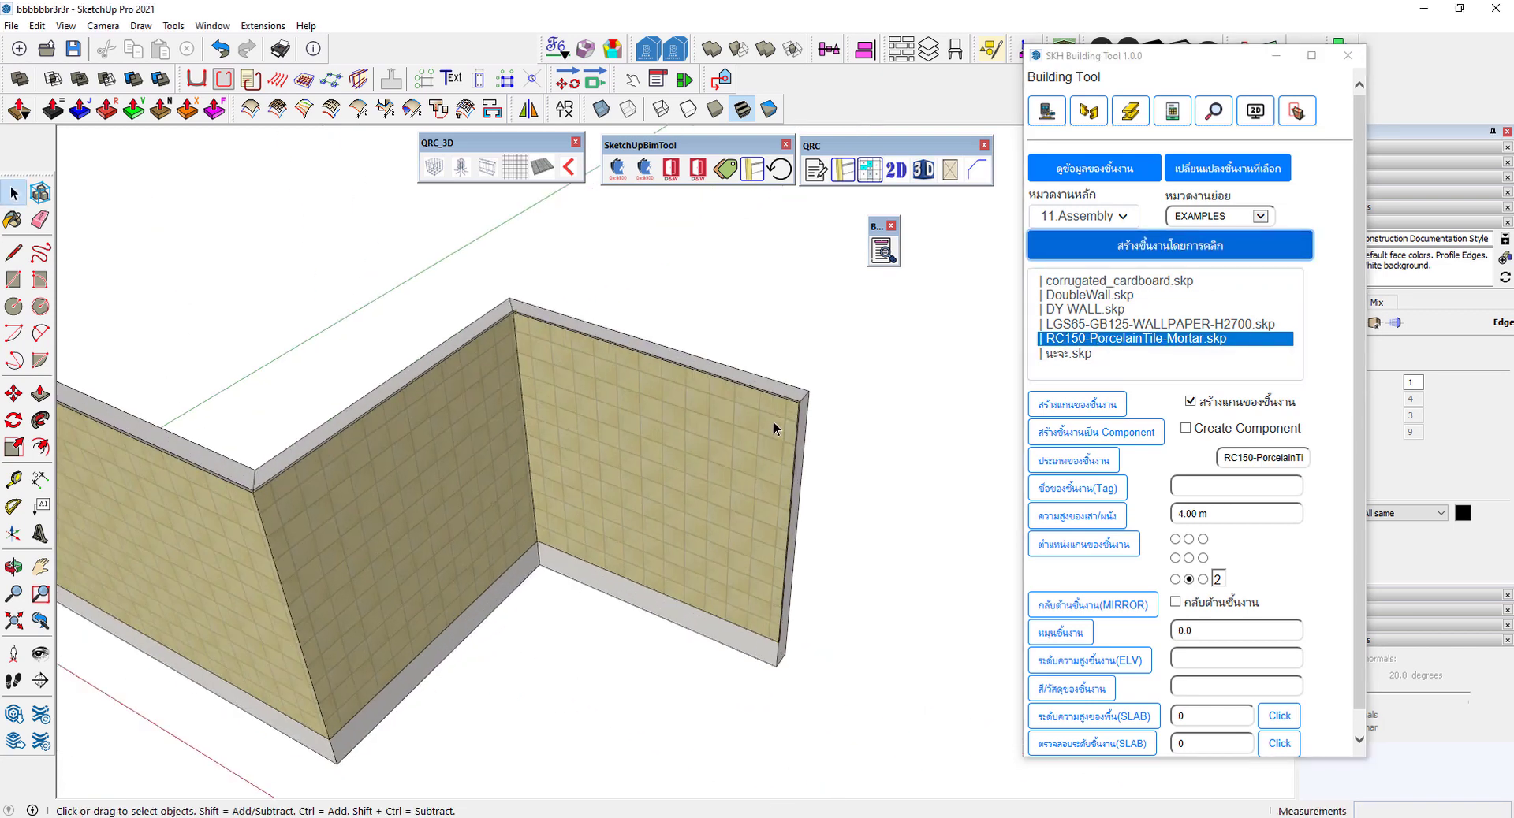
scroll(773, 422, up, 3)
middle_drag(719, 395, 706, 420)
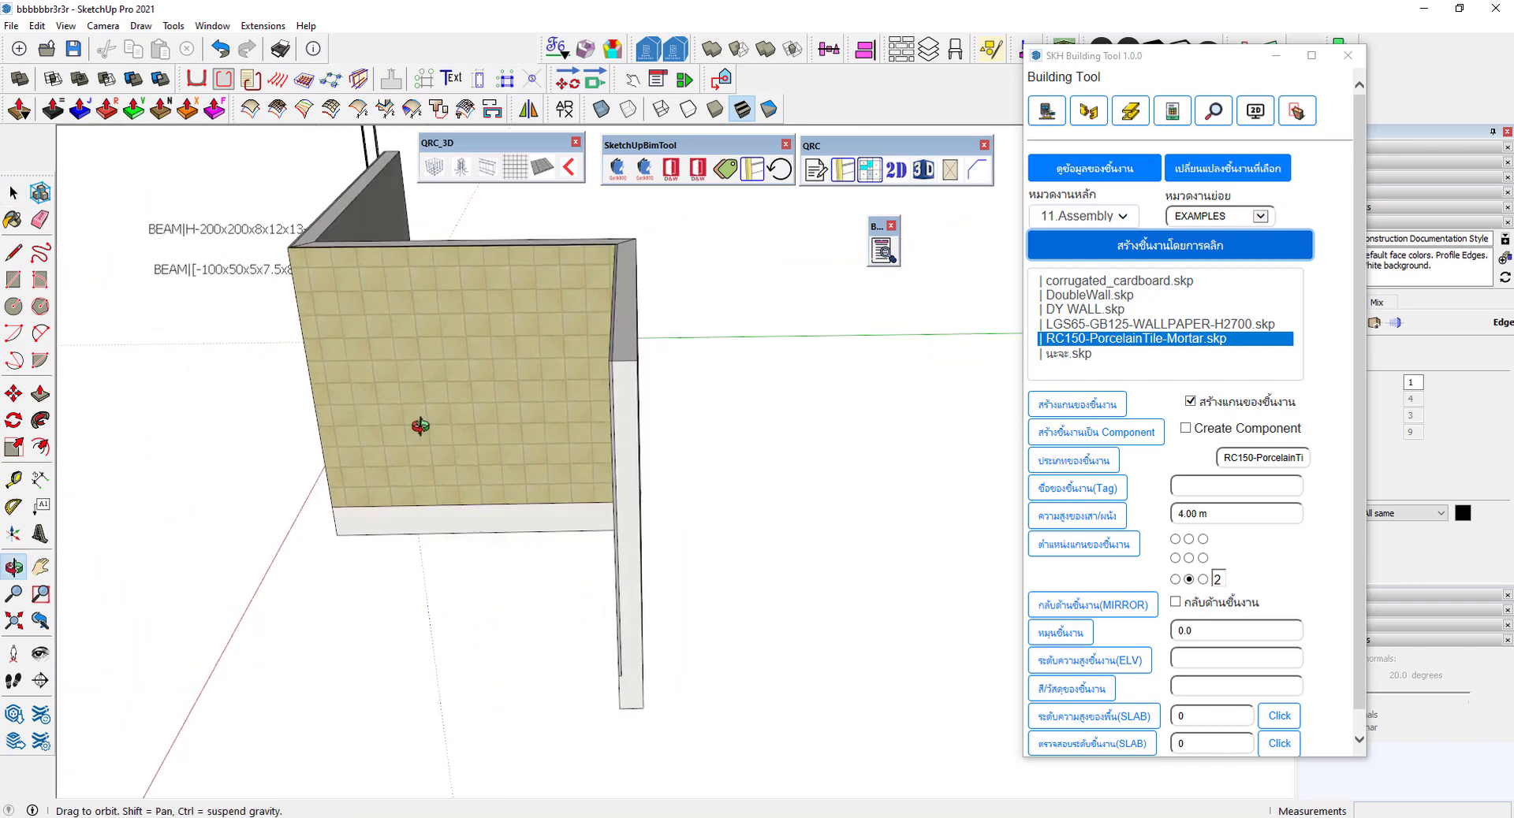
click(708, 418)
scroll(711, 413, down, 3)
middle_drag(448, 437, 741, 373)
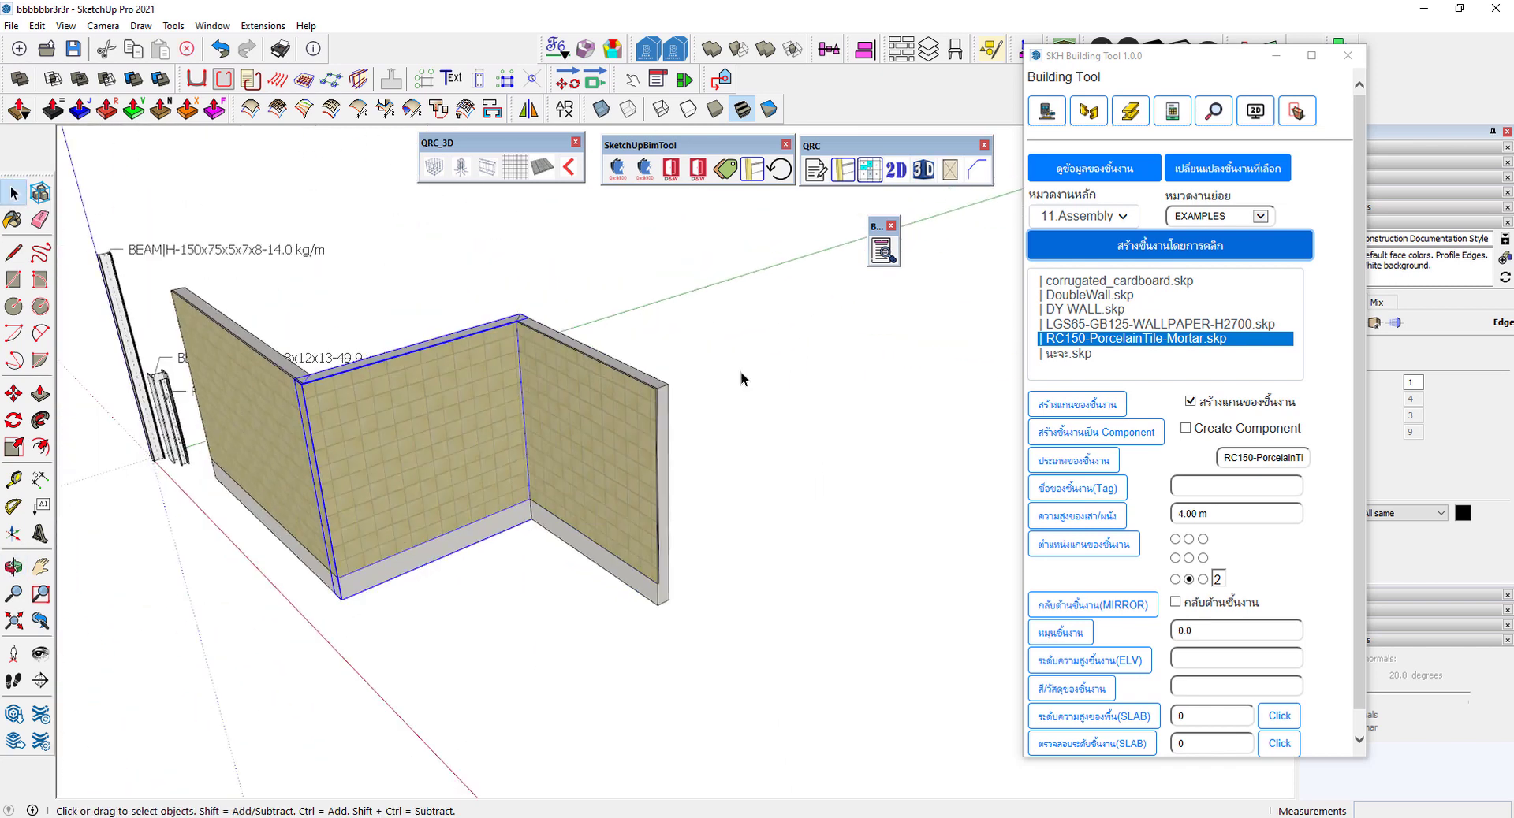
- Place an L-shaped LGS65-GB125-WALLPAPER-H2700 wall next to the tiled wall
click(1124, 323)
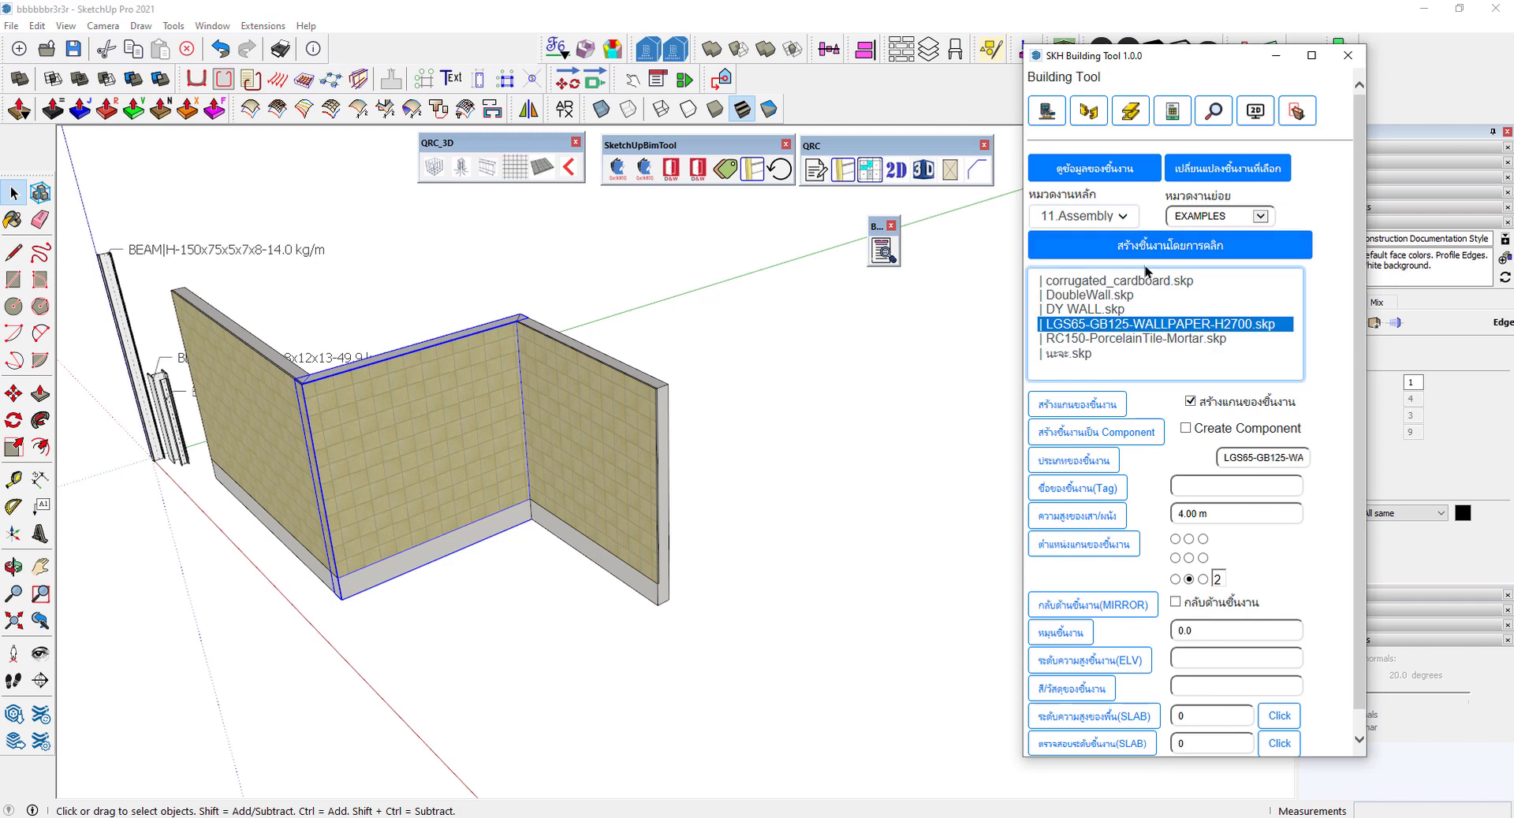
click(1169, 245)
scroll(644, 565, down, 2)
click(645, 565)
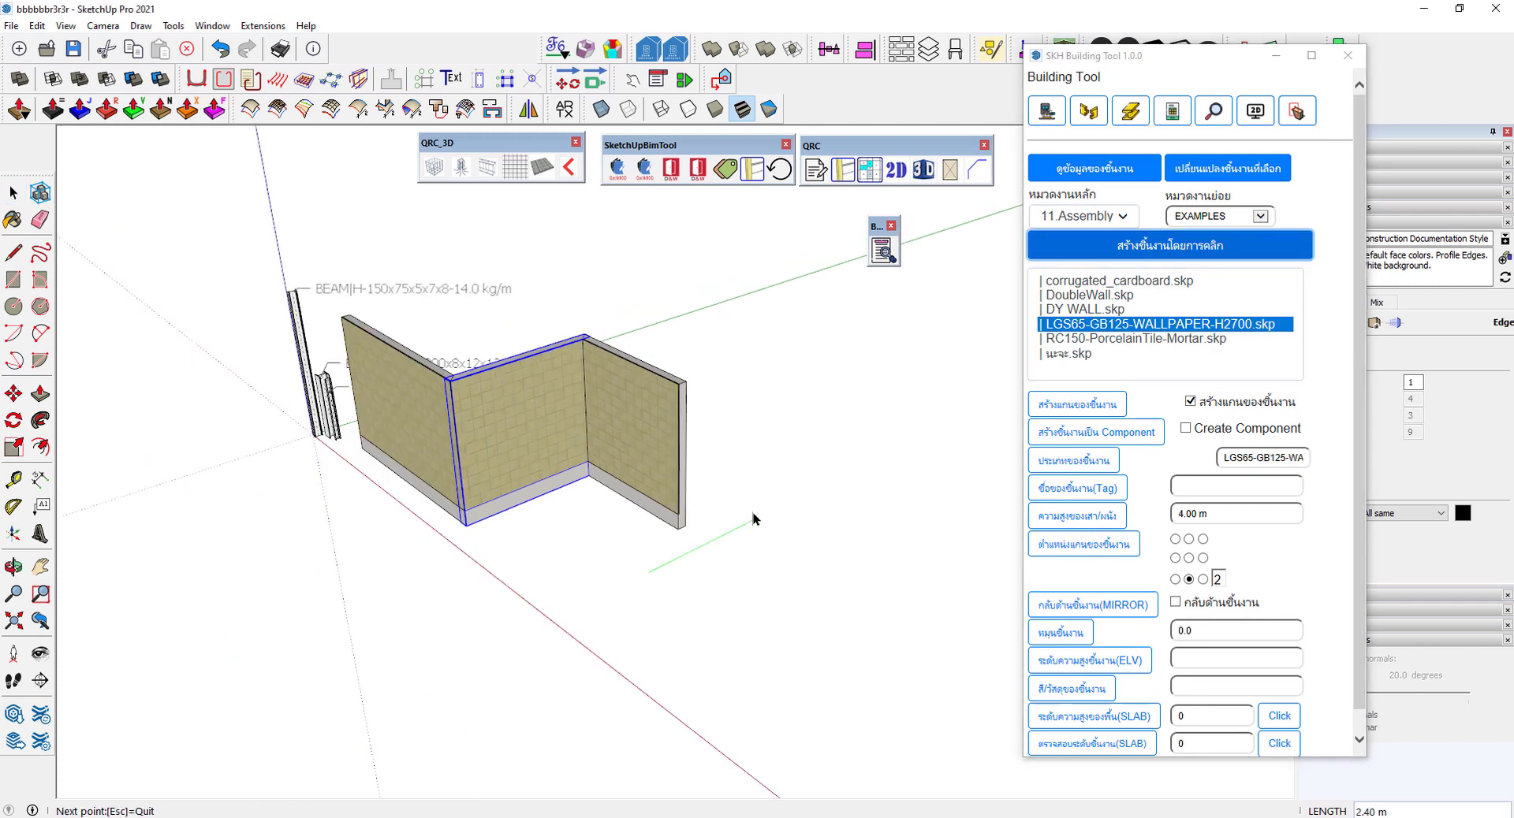
click(754, 512)
scroll(830, 554, up, 3)
scroll(816, 408, up, 2)
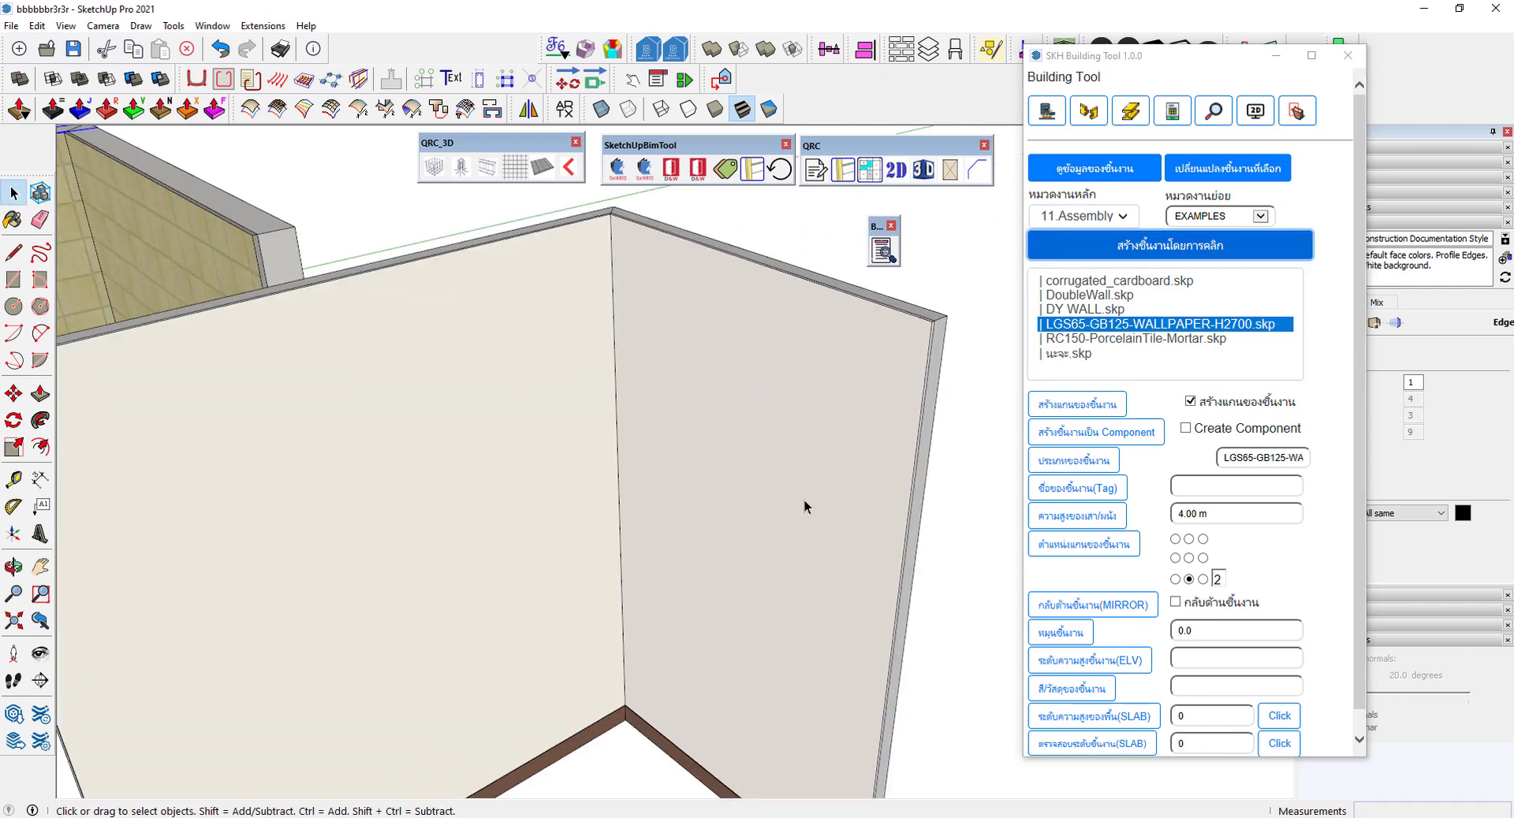
scroll(611, 287, down, 2)
scroll(689, 474, down, 4)
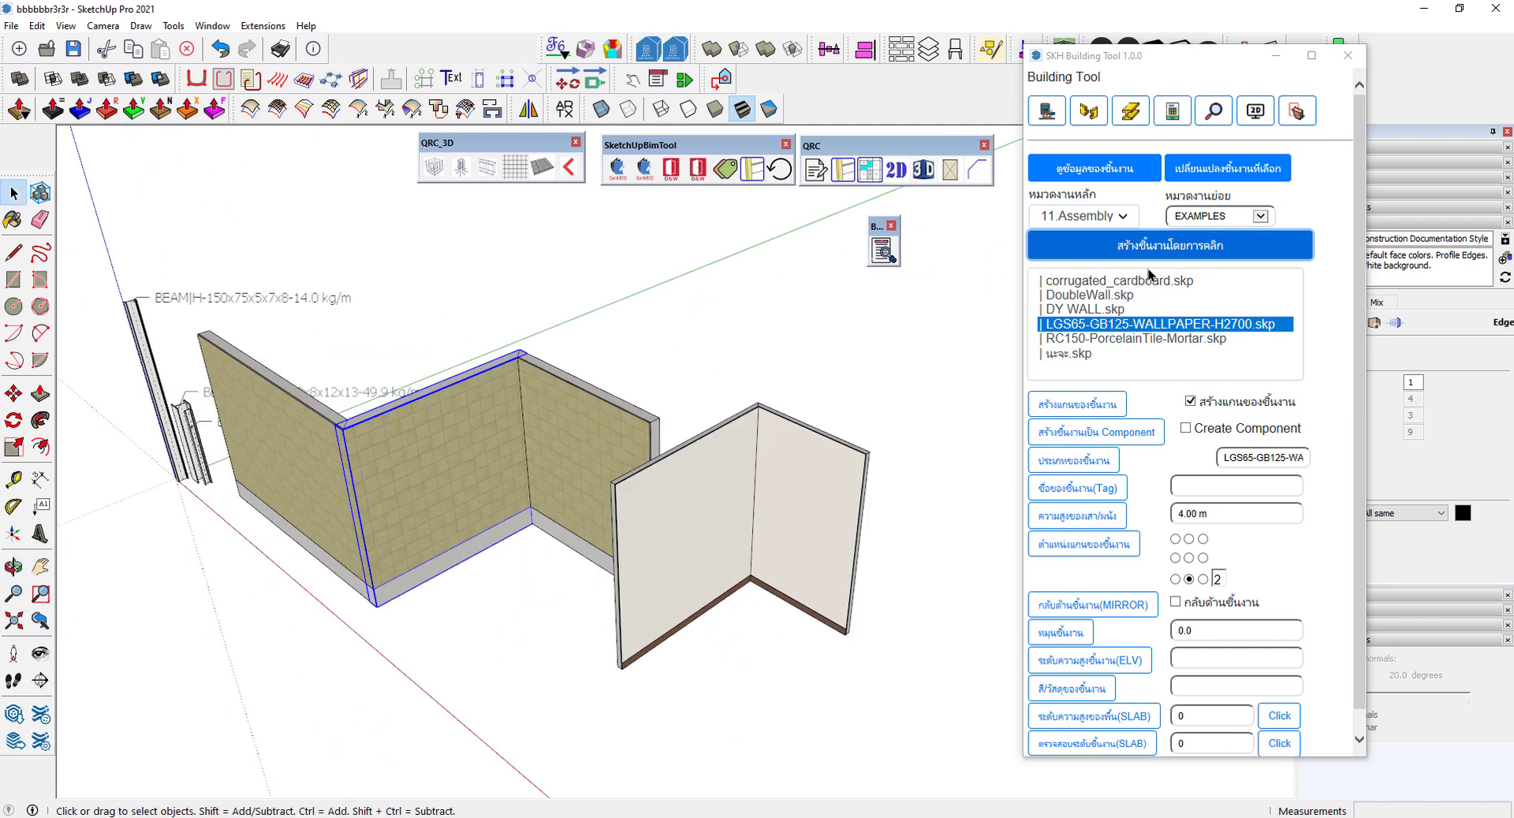
- Reset the assembly subcategory to blank and select the whole wall model
click(1212, 218)
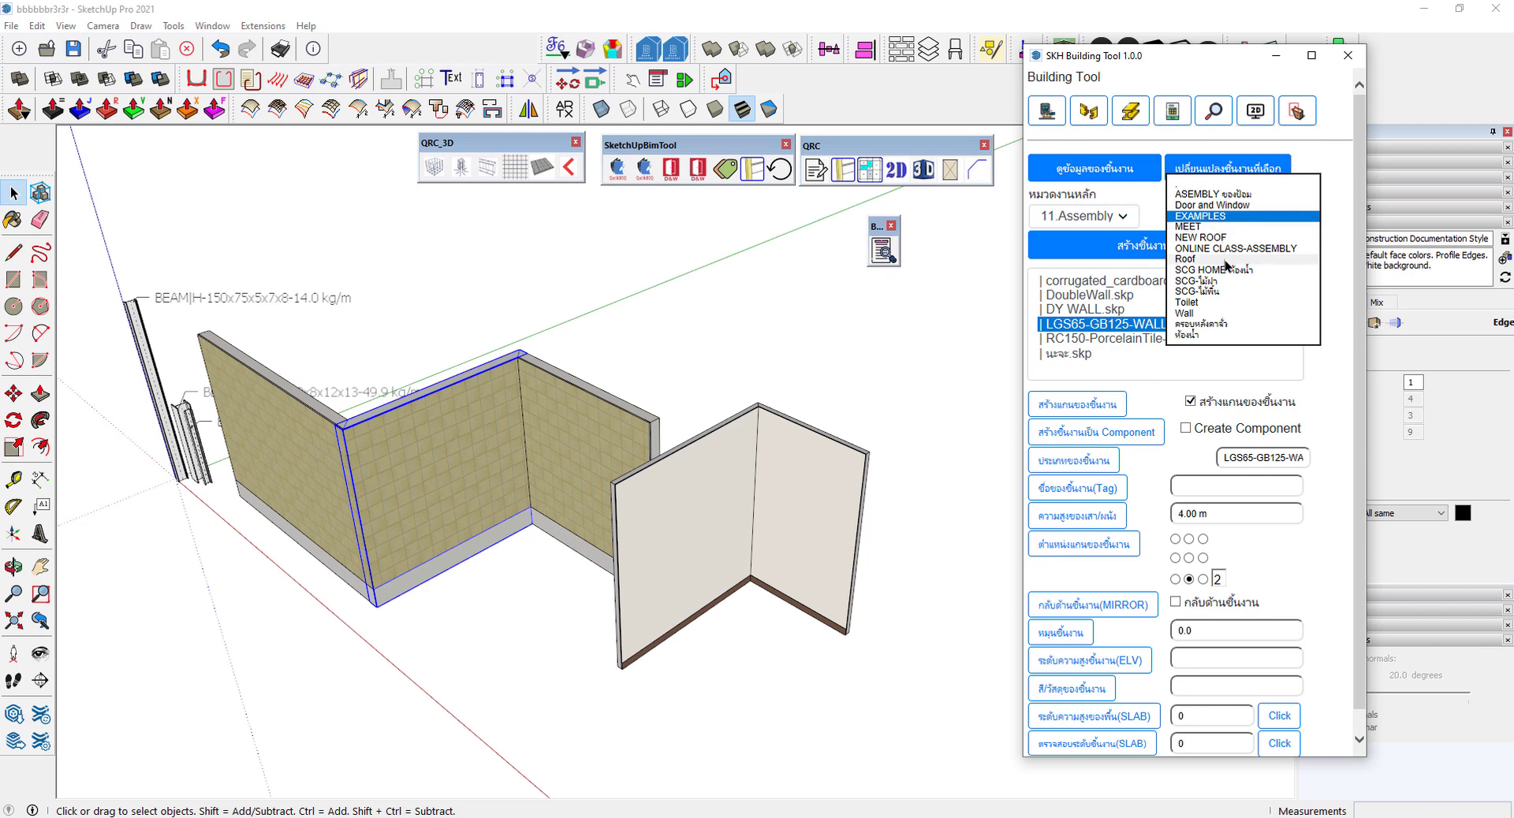
click(1202, 183)
scroll(517, 423, down, 3)
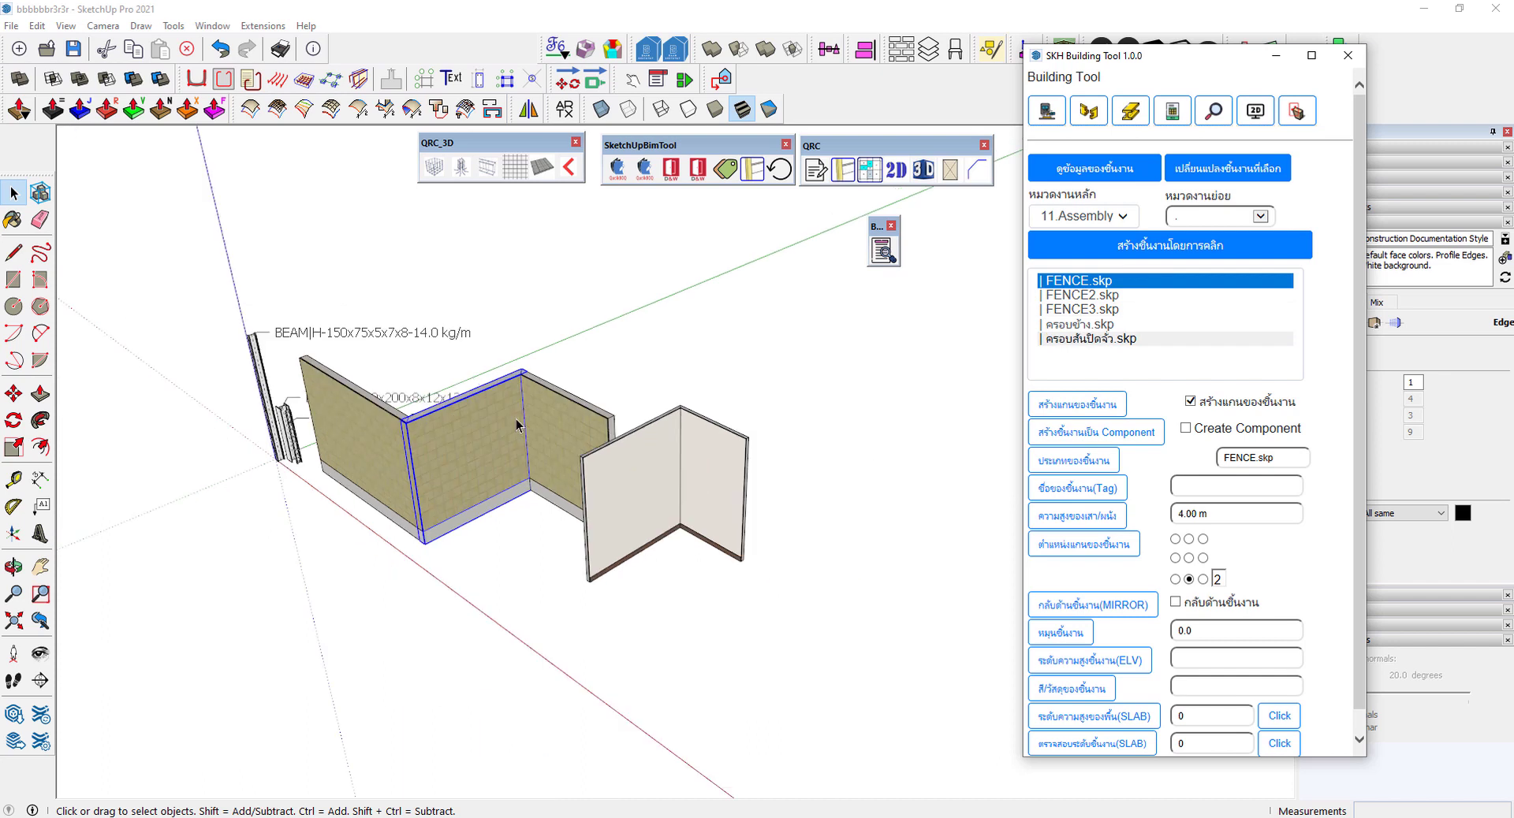
middle_drag(449, 439, 452, 505)
scroll(449, 503, up, 3)
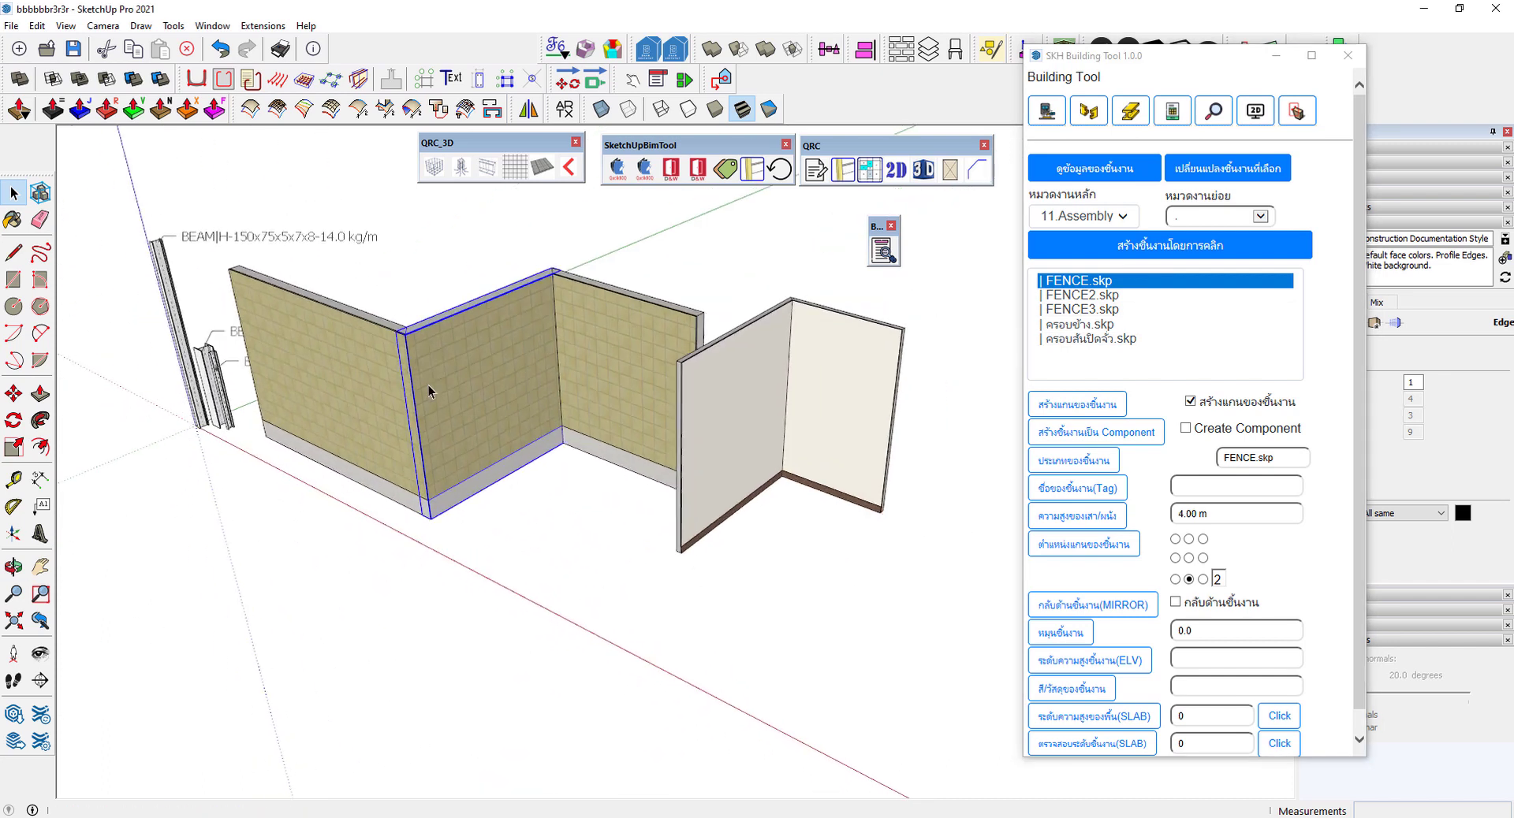
scroll(640, 550, down, 4)
drag(827, 594, 331, 308)
- Delete the wall model and draw an 8 × 6 m rectangle from the origin
key(Delete)
middle_drag(446, 466, 453, 462)
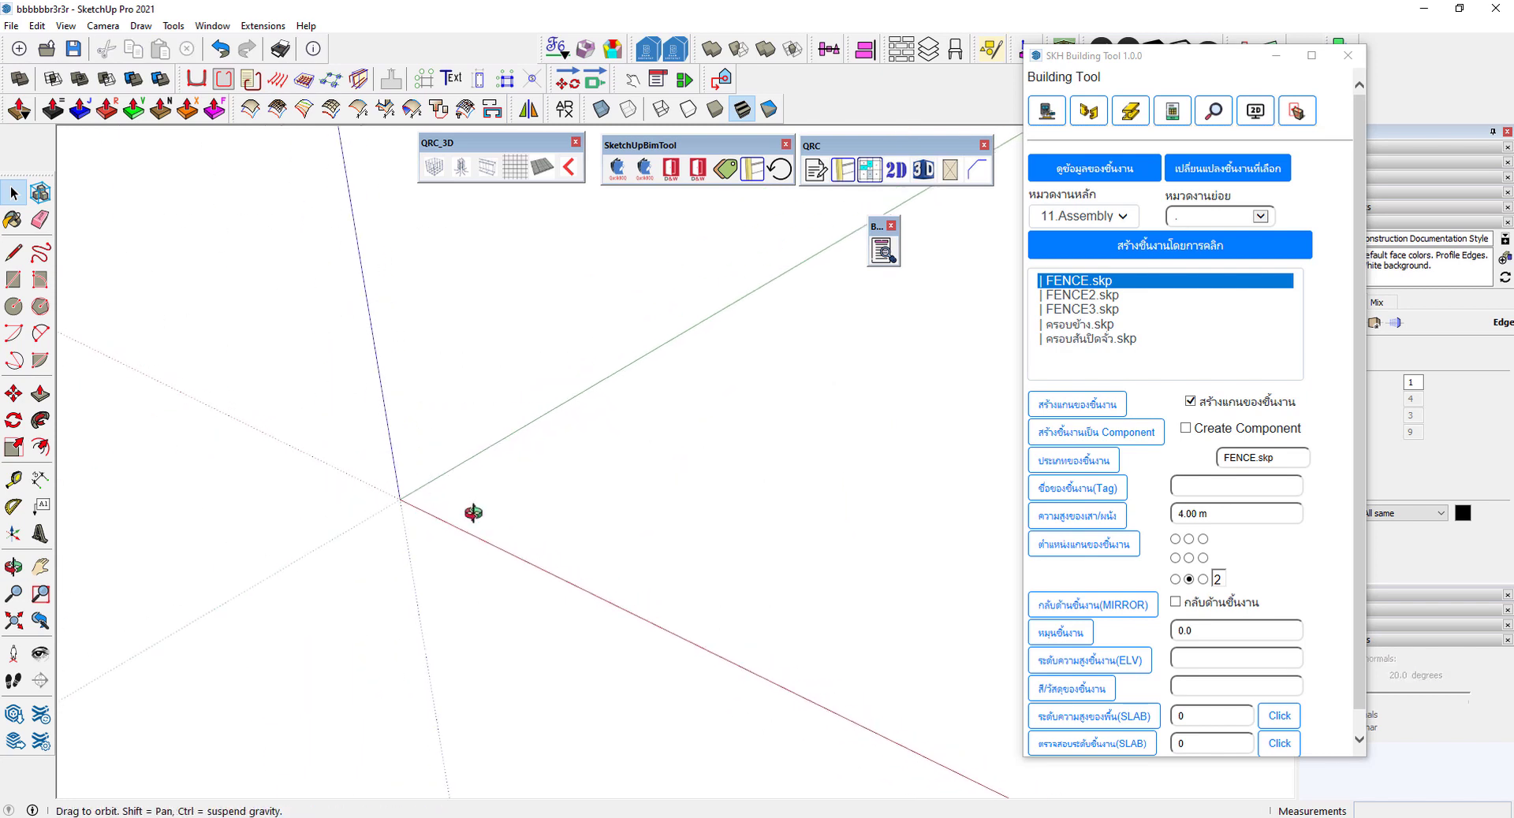
key(r)
click(426, 457)
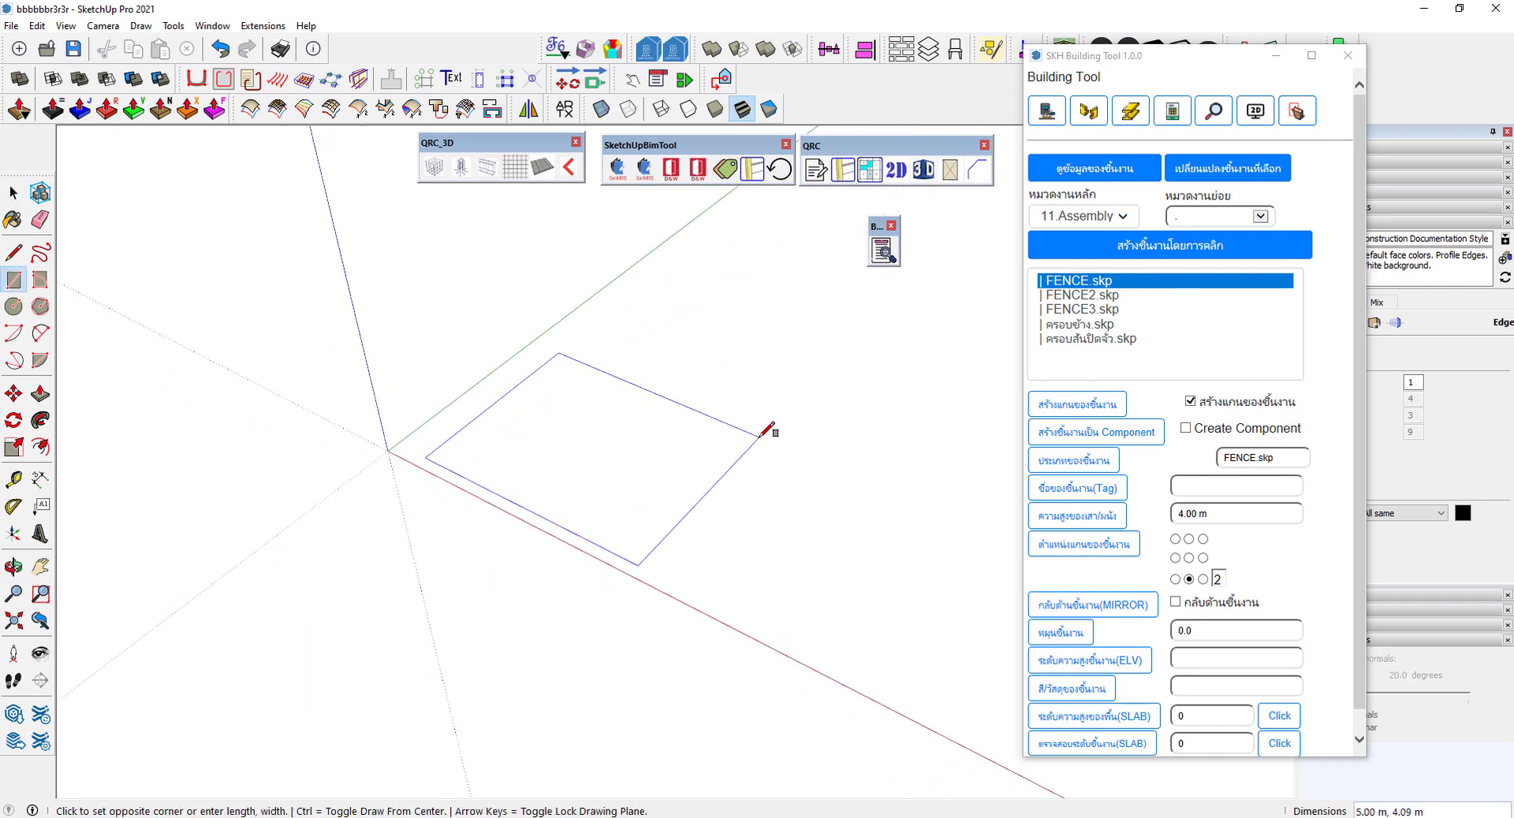
text(8,6)
key(Return)
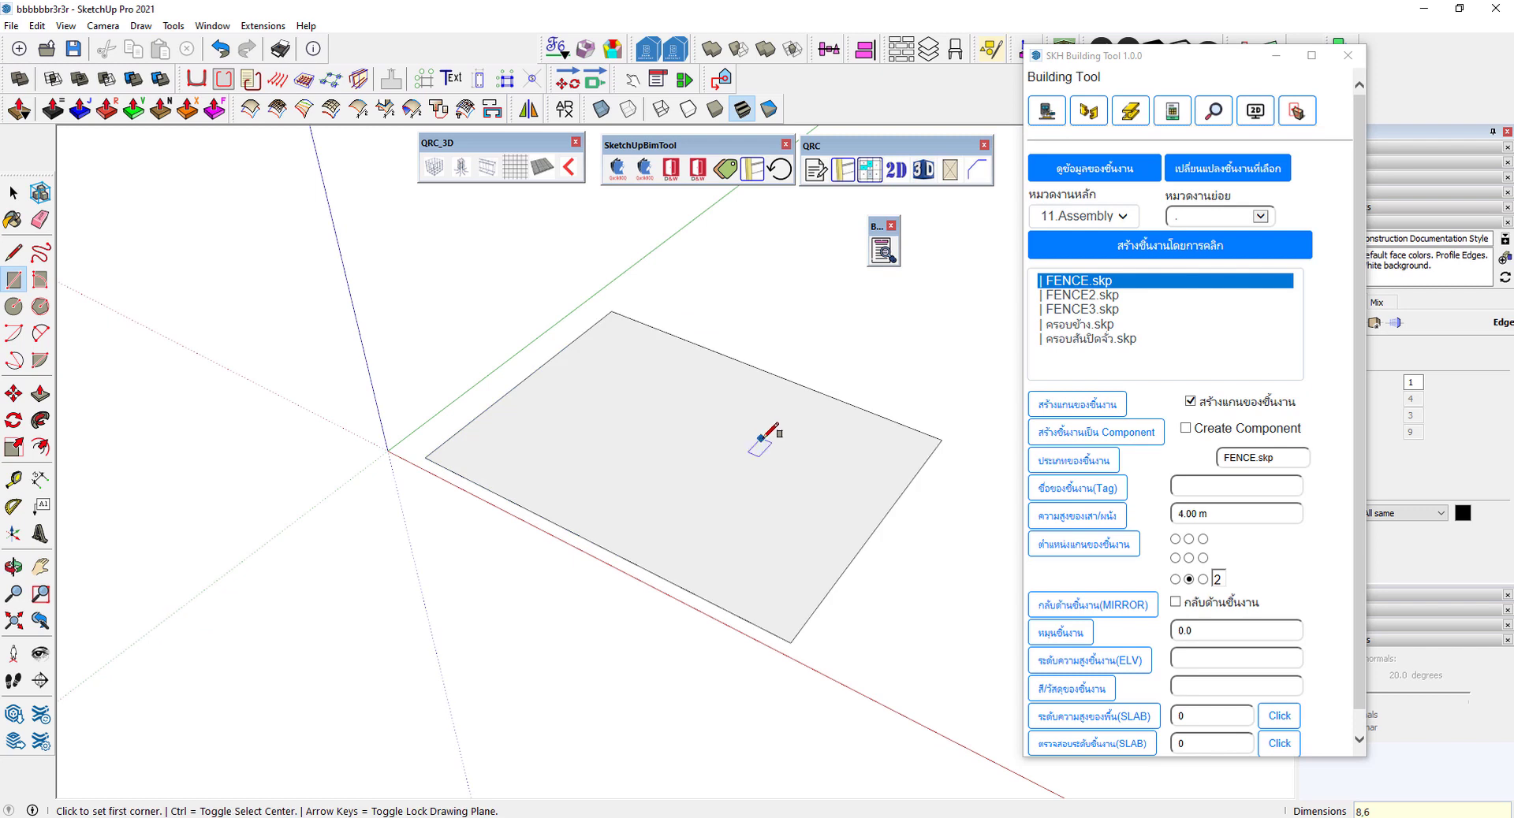
- Split the rectangle into four quarters with two dividing lines
key(l)
click(873, 531)
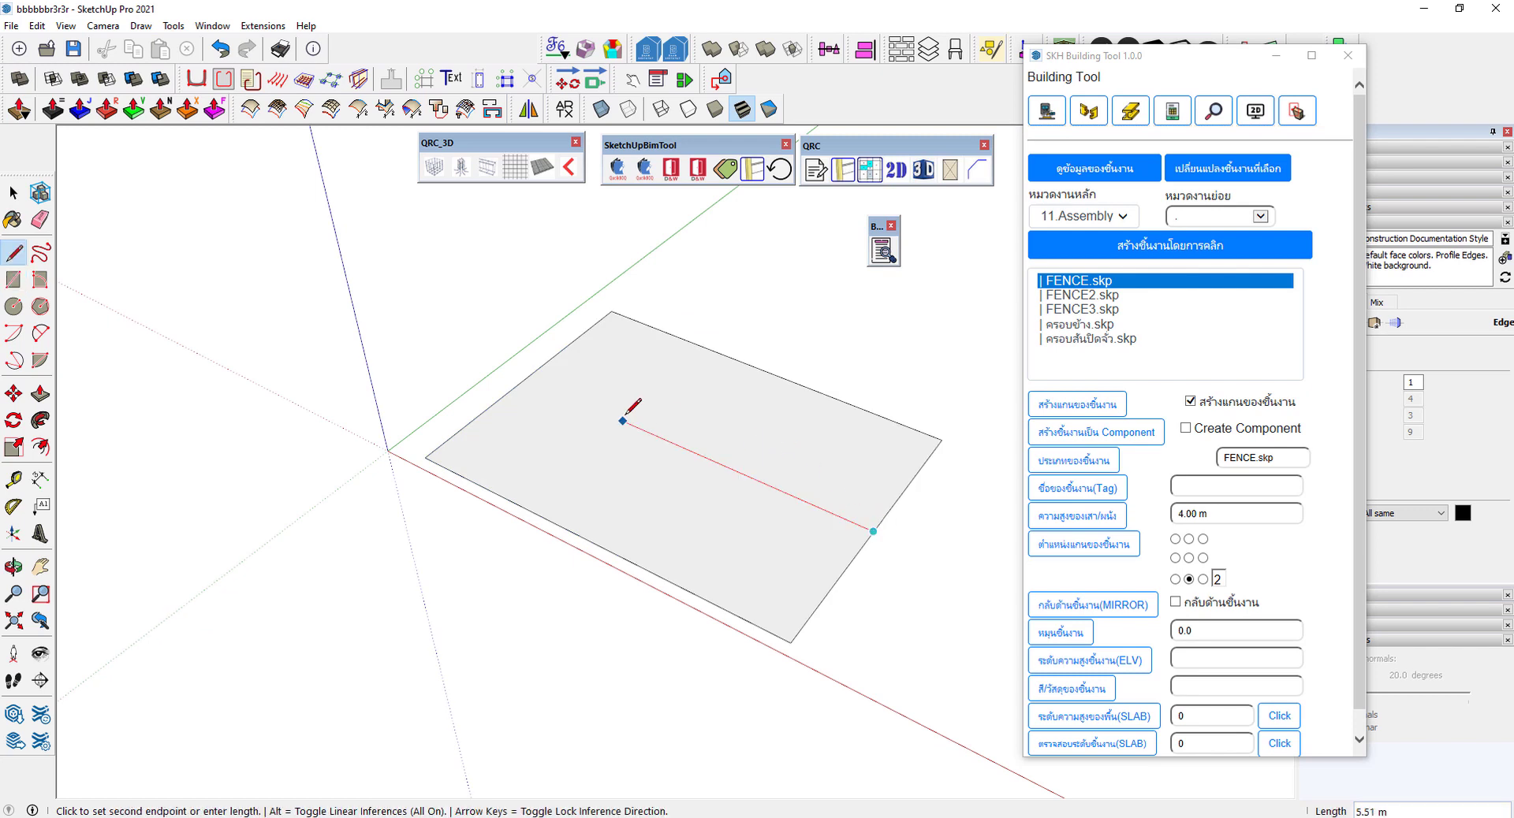
click(529, 376)
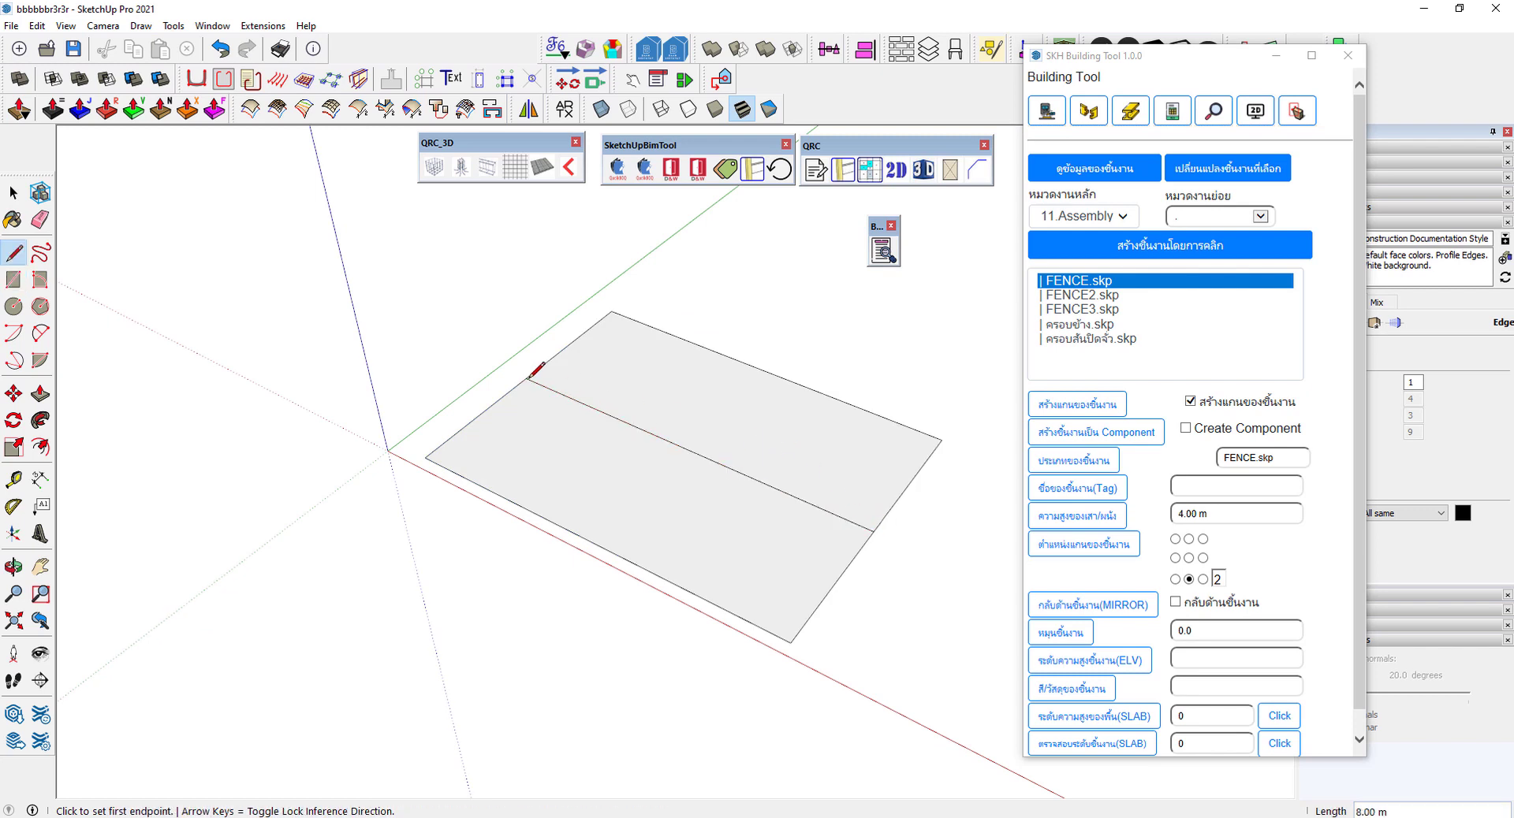
click(591, 541)
click(769, 369)
scroll(771, 367, down, 2)
key(space)
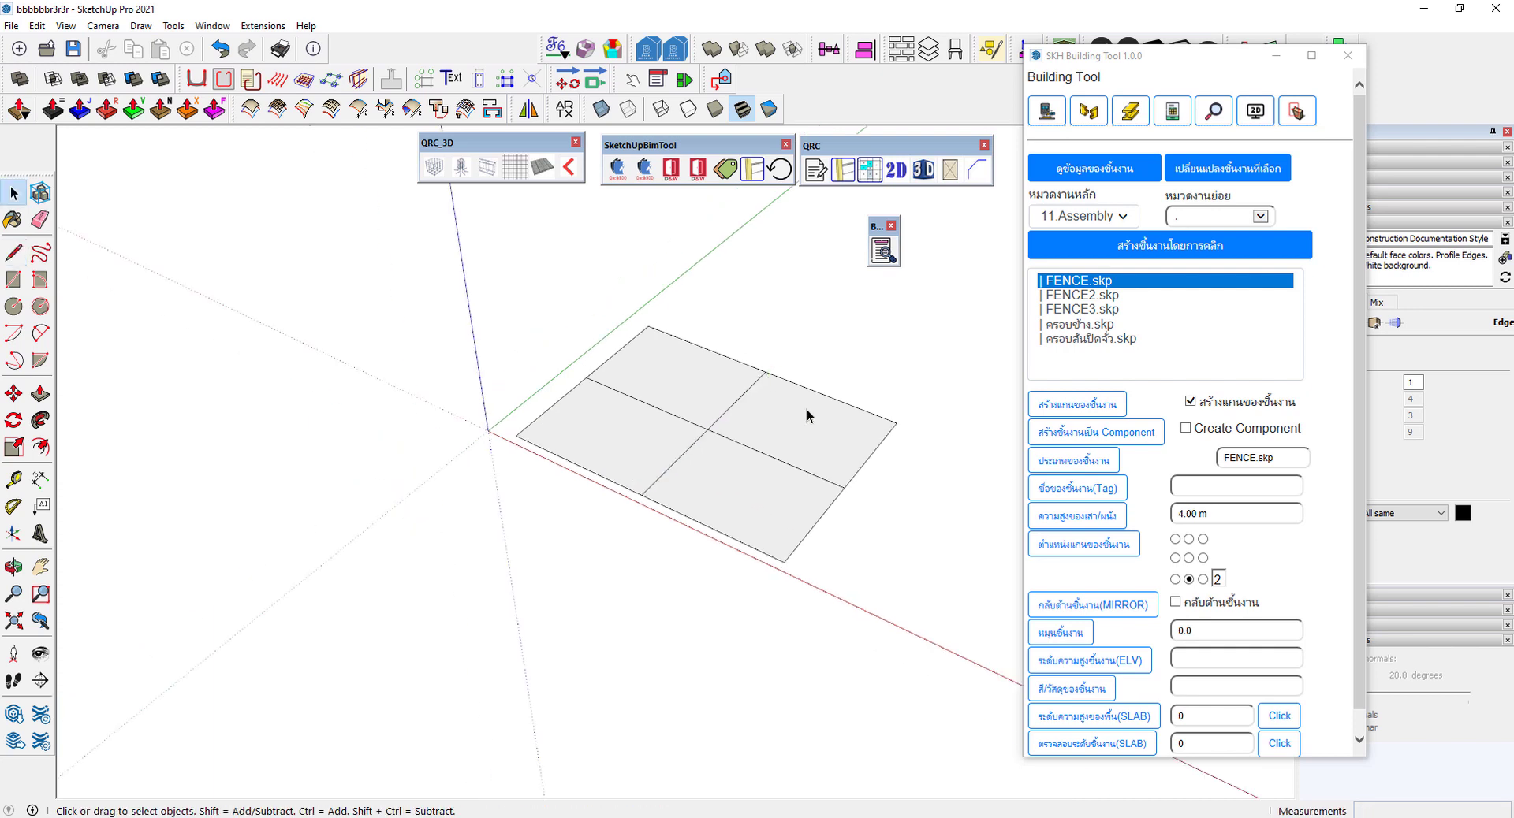
- Add RCF-1.0x1.0x0.25 footings tagged F1 at elevation -1 under the slab
triple_click(808, 416)
click(1065, 218)
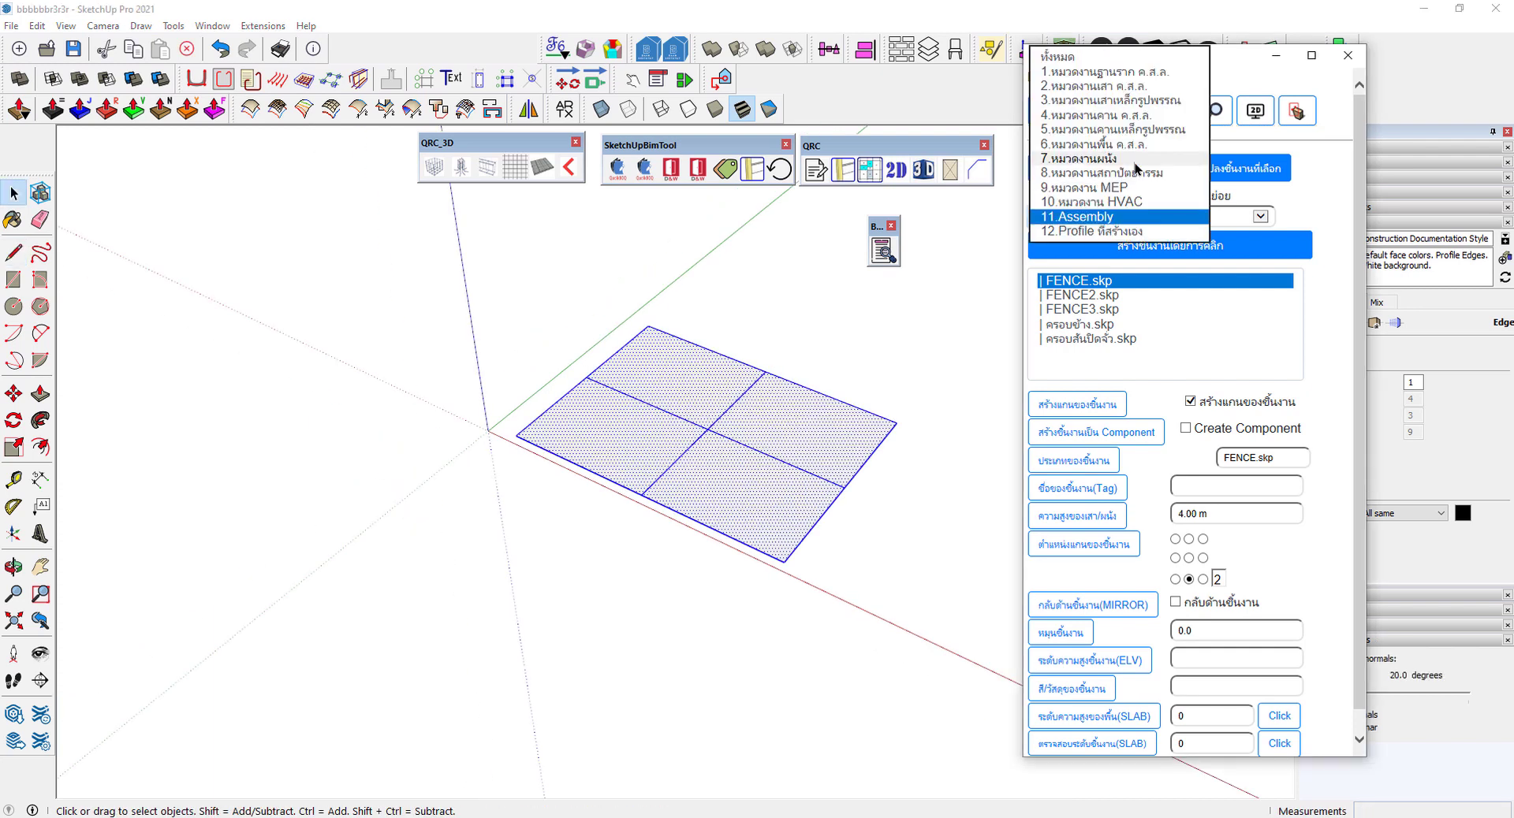
click(1136, 72)
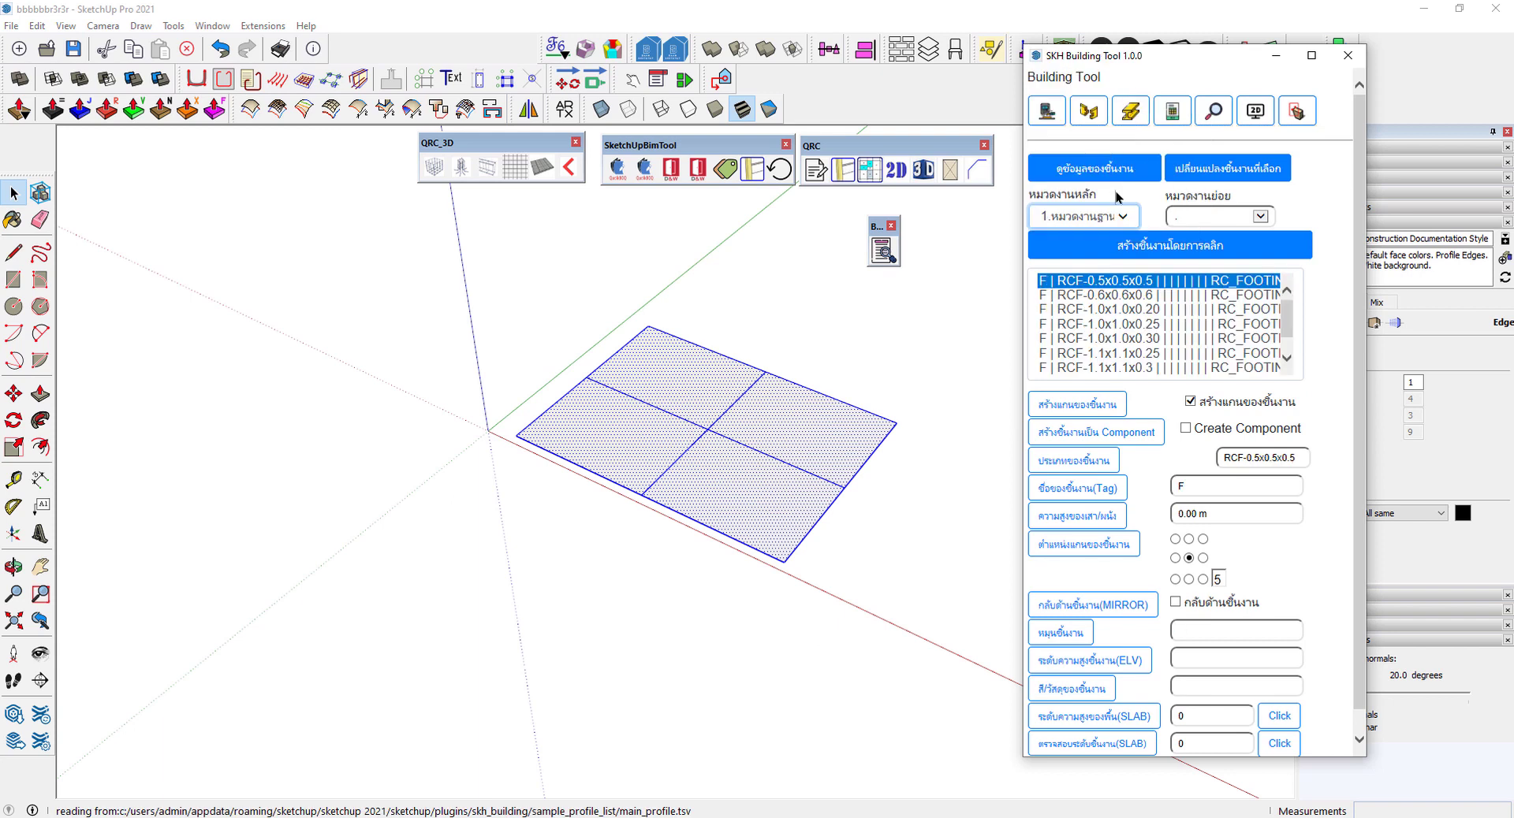
scroll(1117, 328, down, 1)
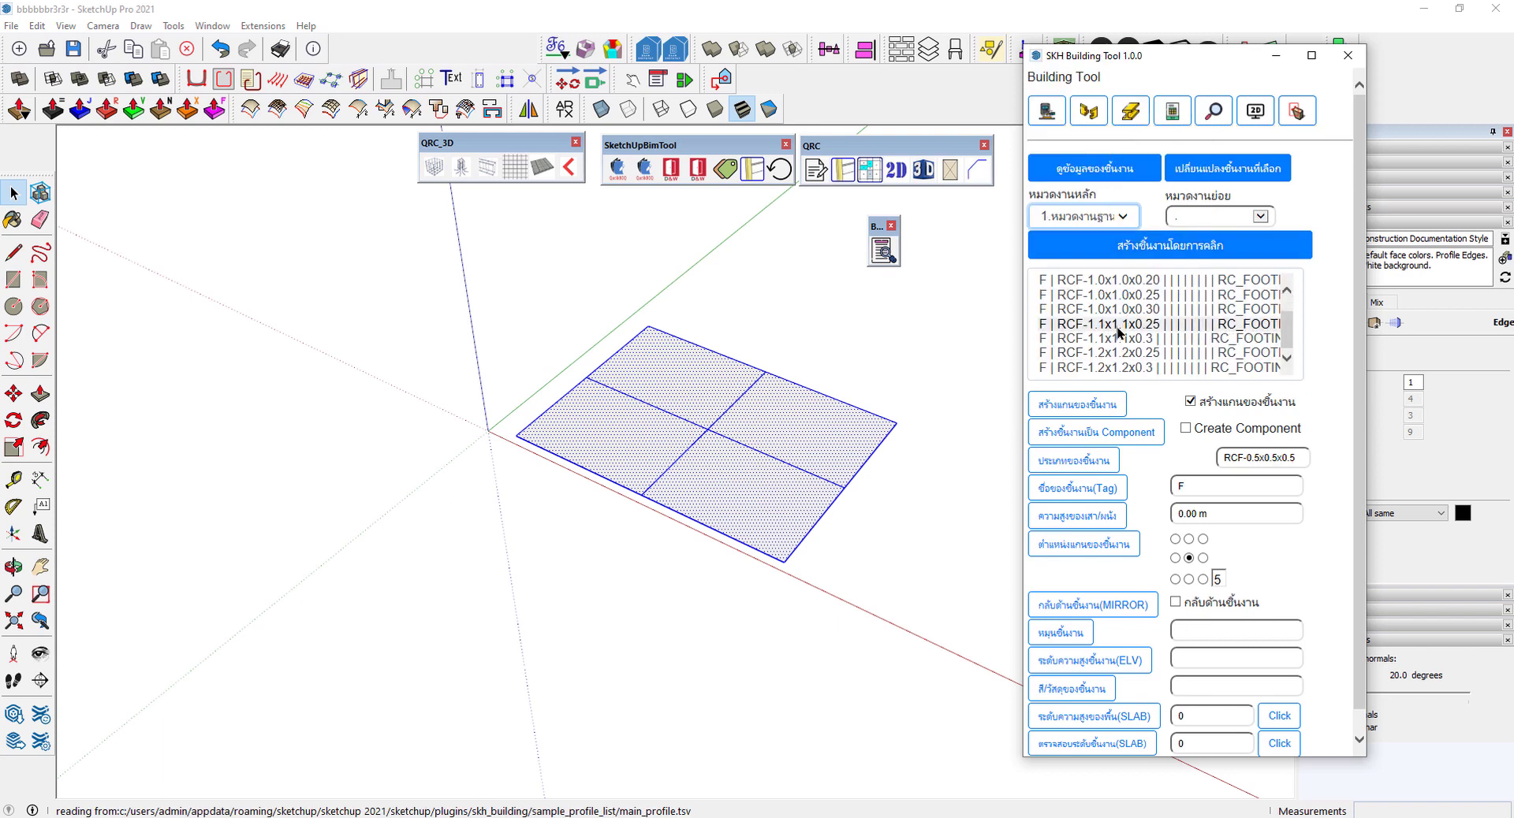
click(1123, 297)
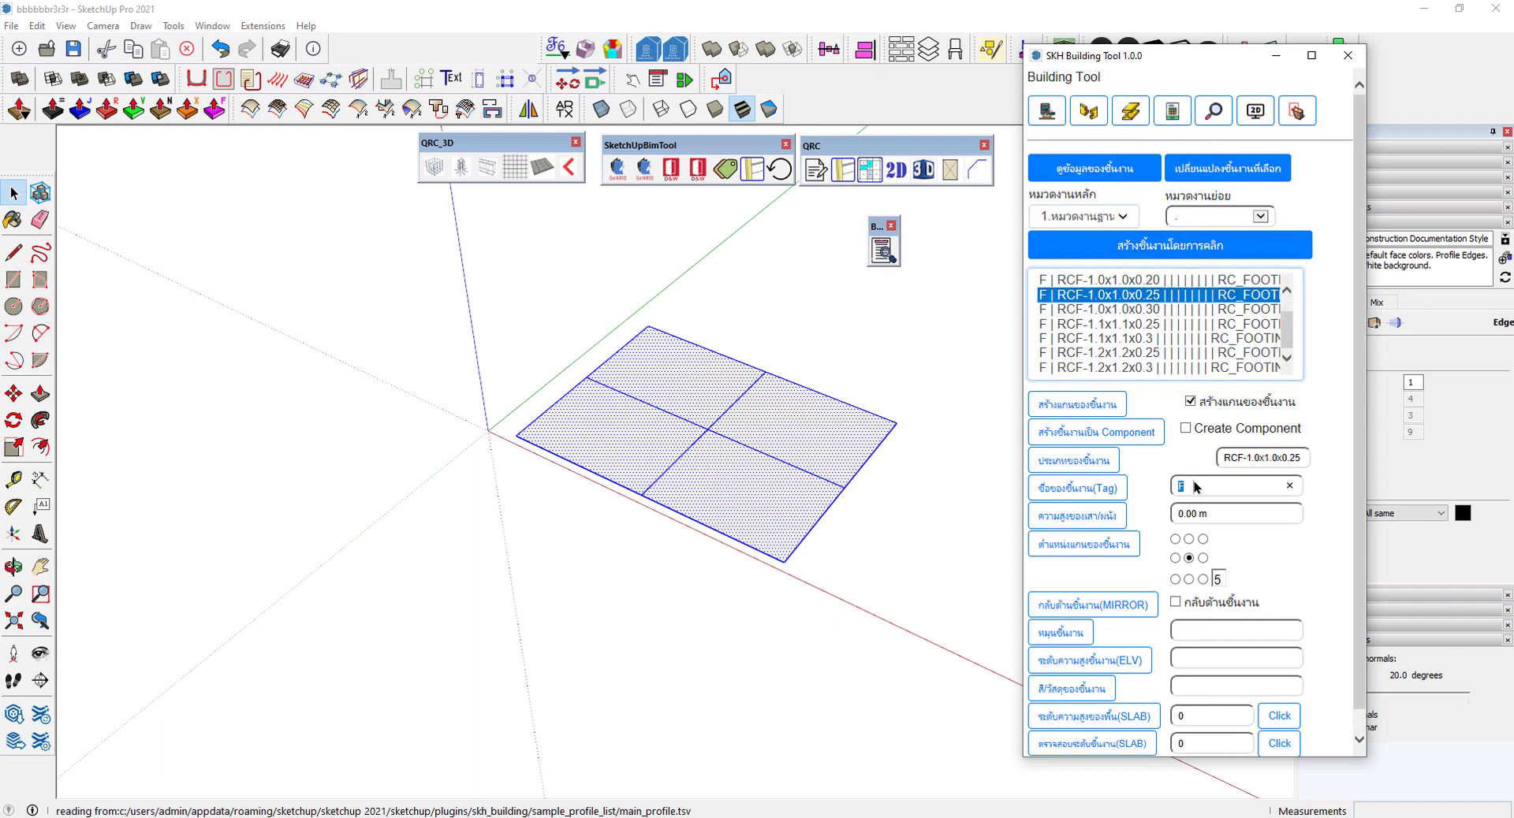
text(1)
click(1200, 660)
text(-1)
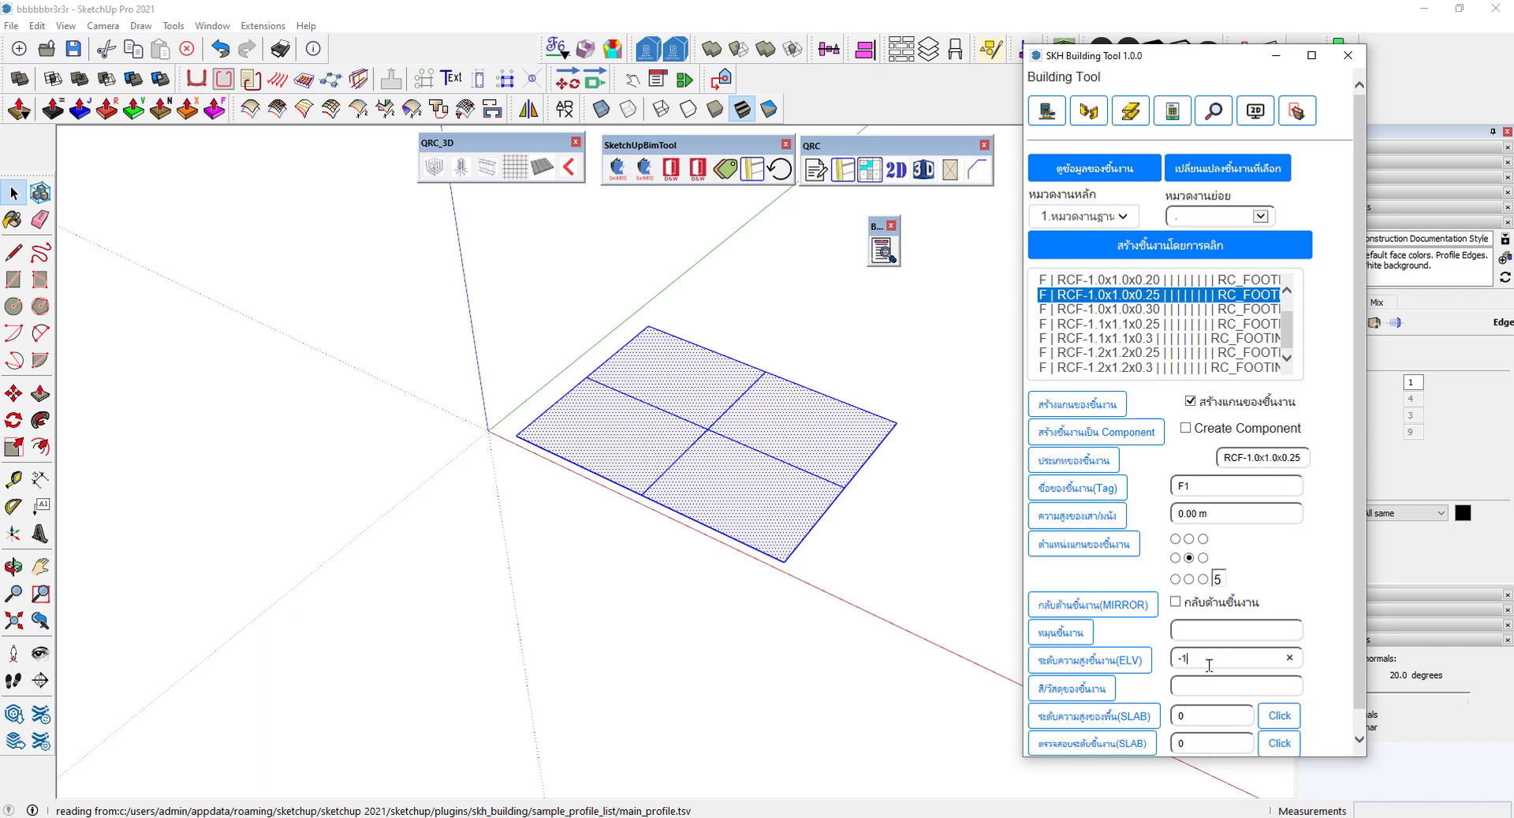
click(1220, 178)
mouse_move(744, 500)
middle_down()
mouse_move(659, 328)
mouse_move(718, 477)
middle_up()
click(1102, 221)
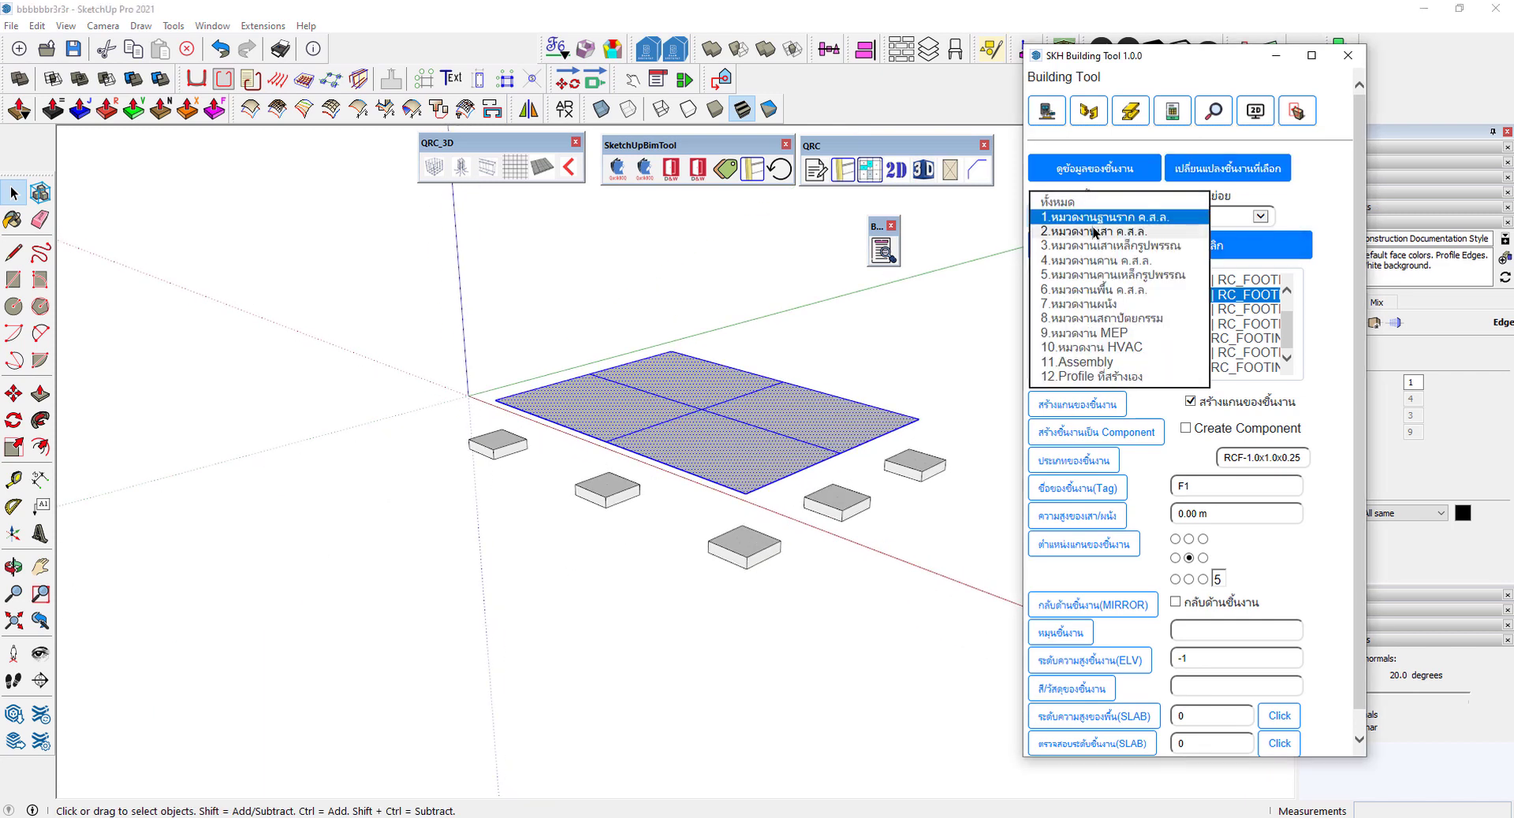
- Create RC-0.20x0.20 columns on the selected footings
click(1093, 233)
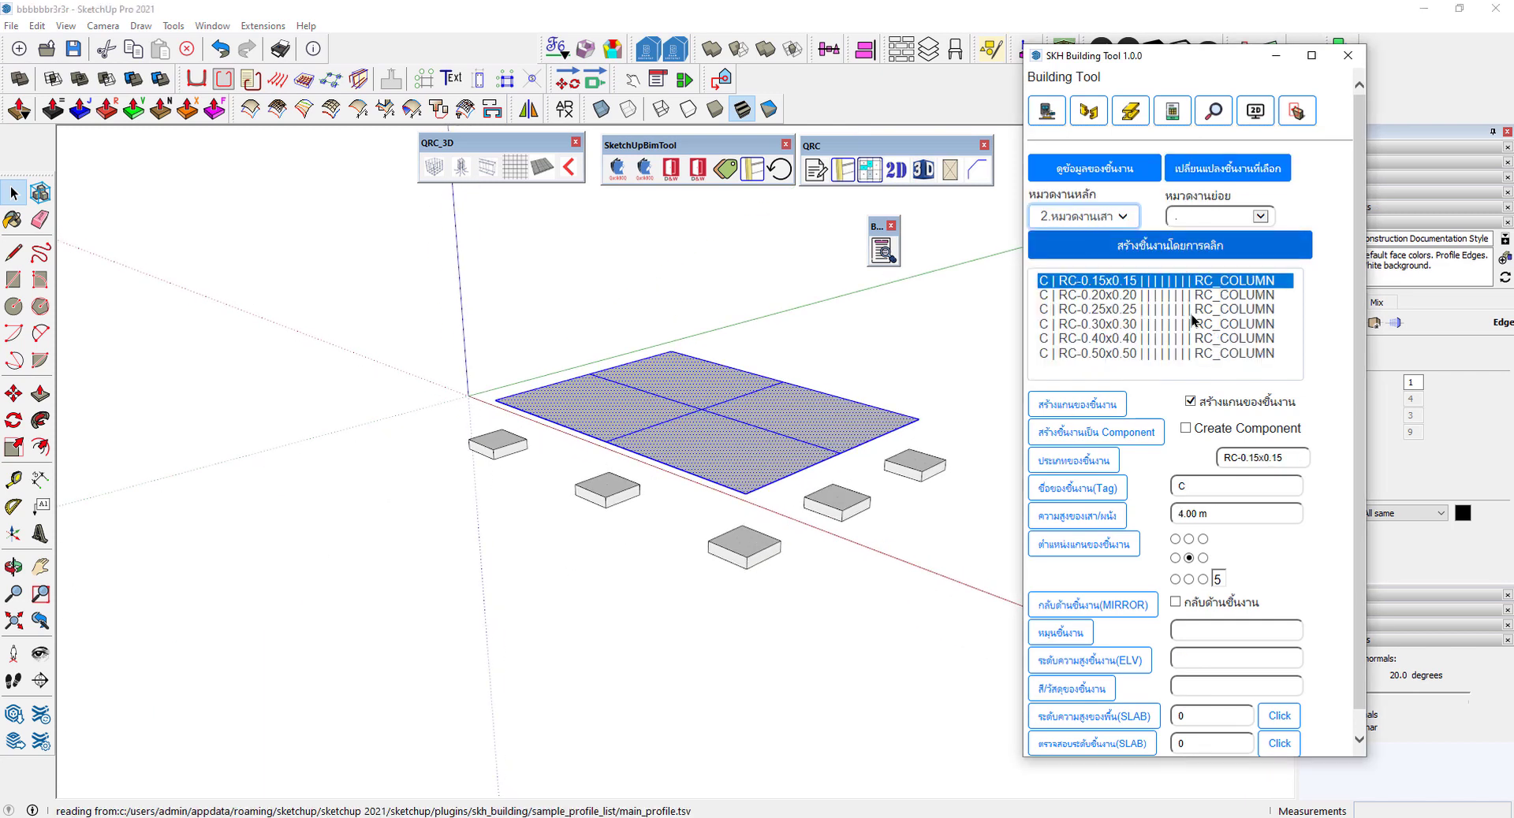
click(1195, 488)
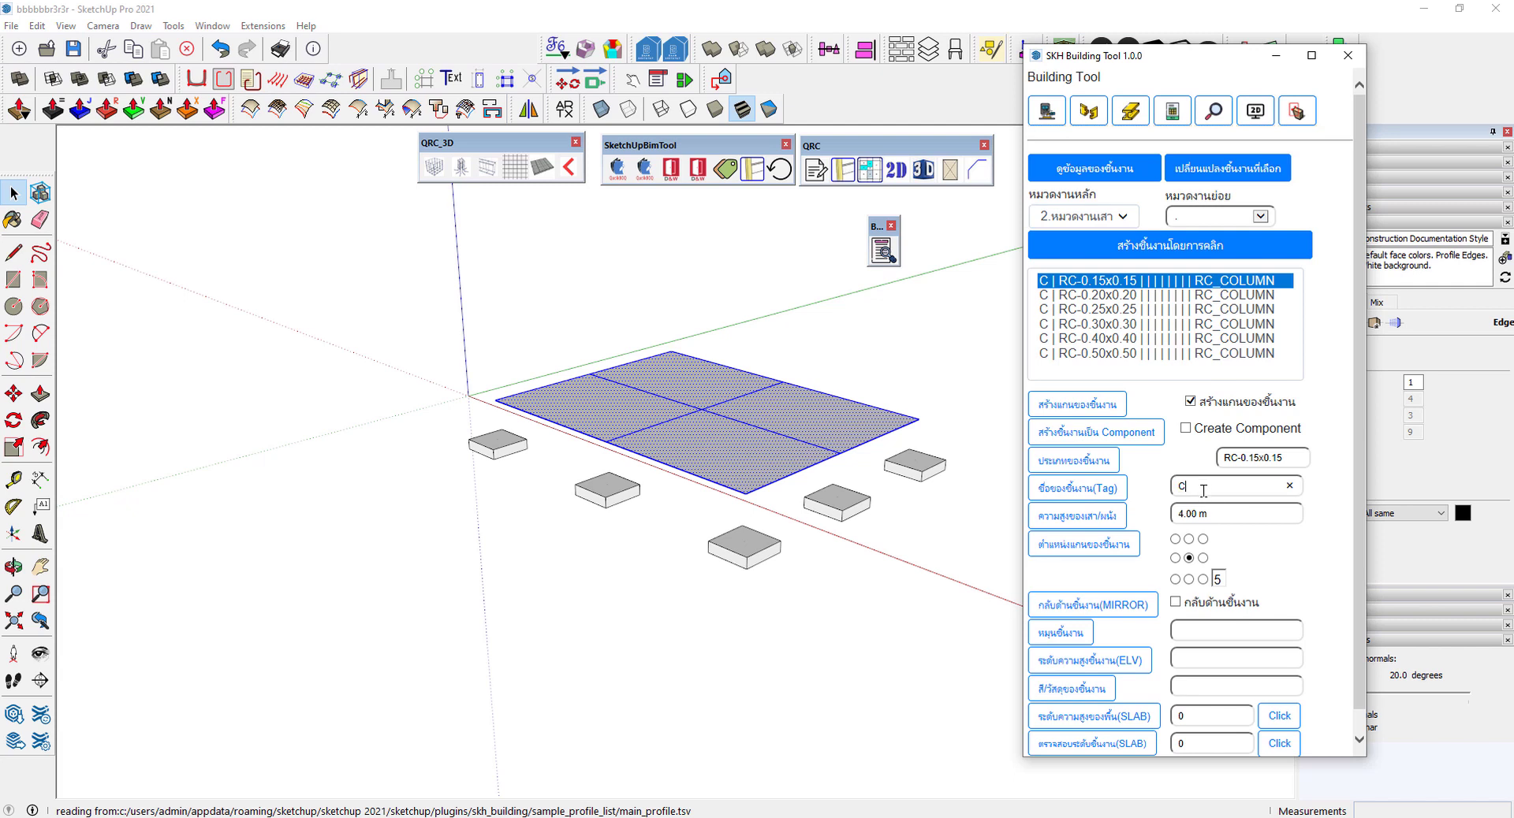
text(1)
click(1143, 296)
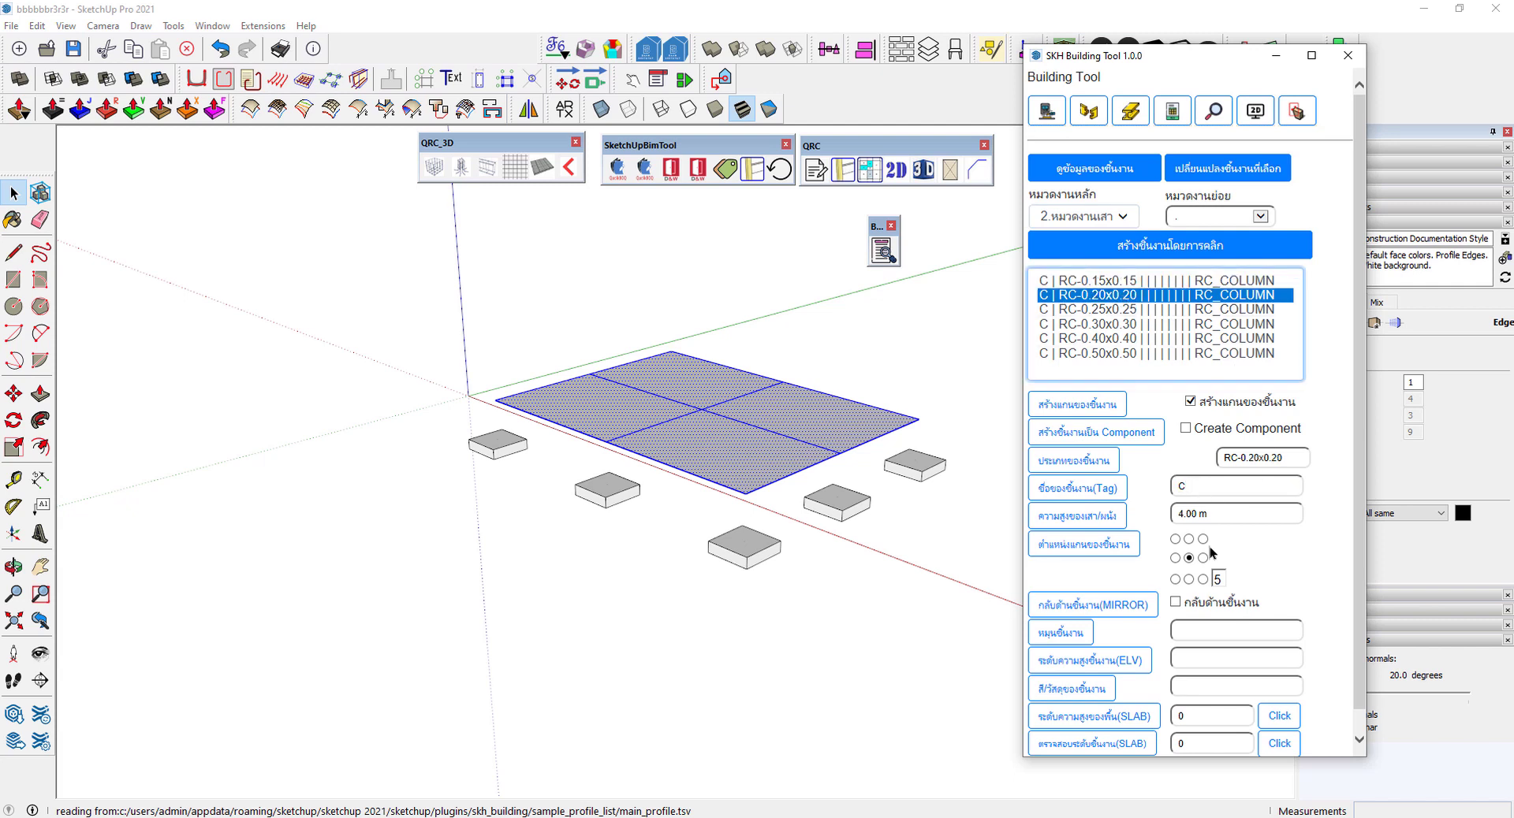
click(1195, 662)
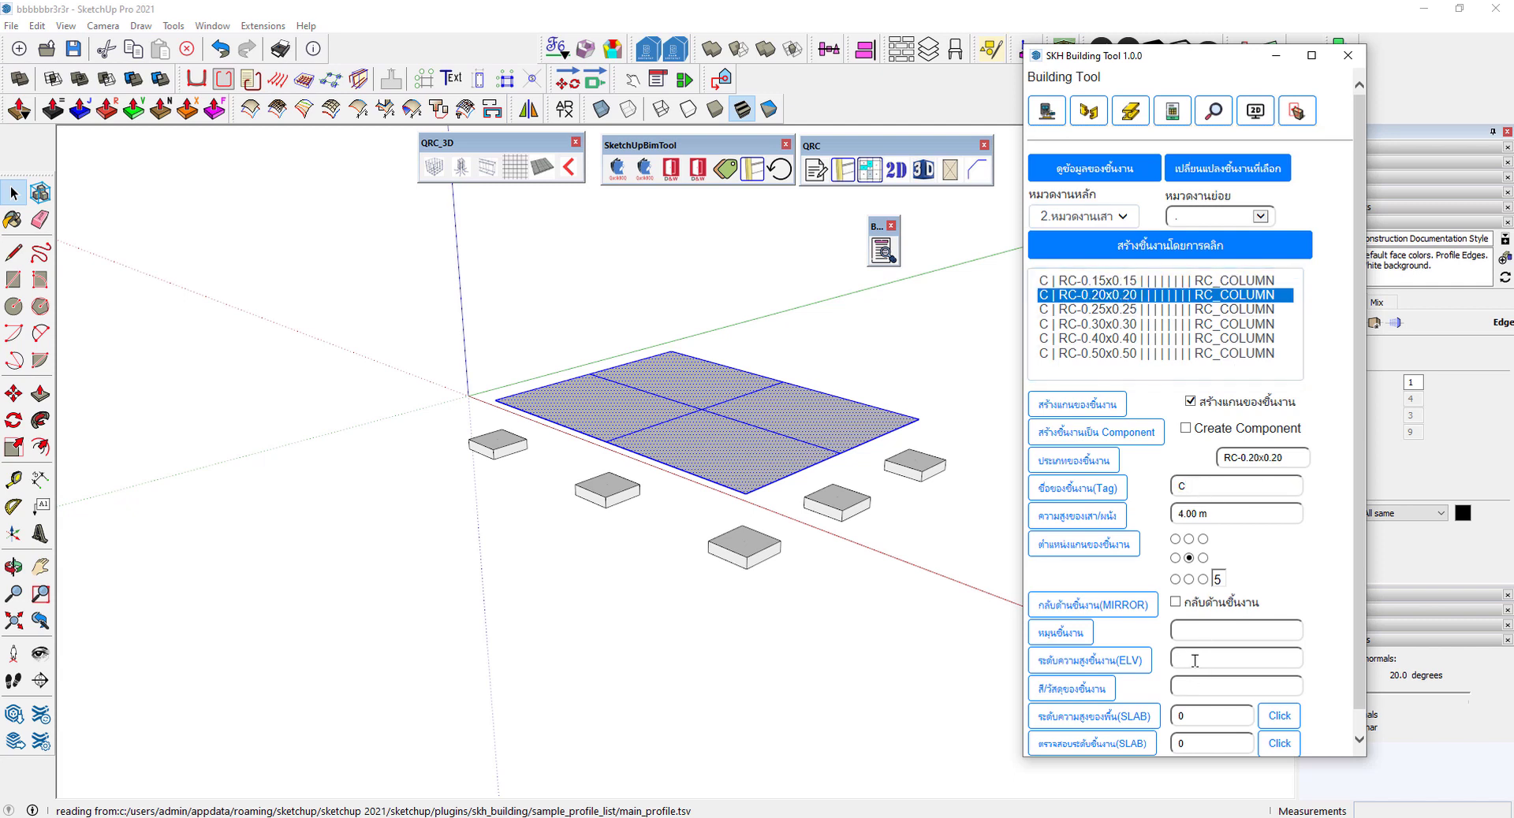
text(-1)
click(1227, 168)
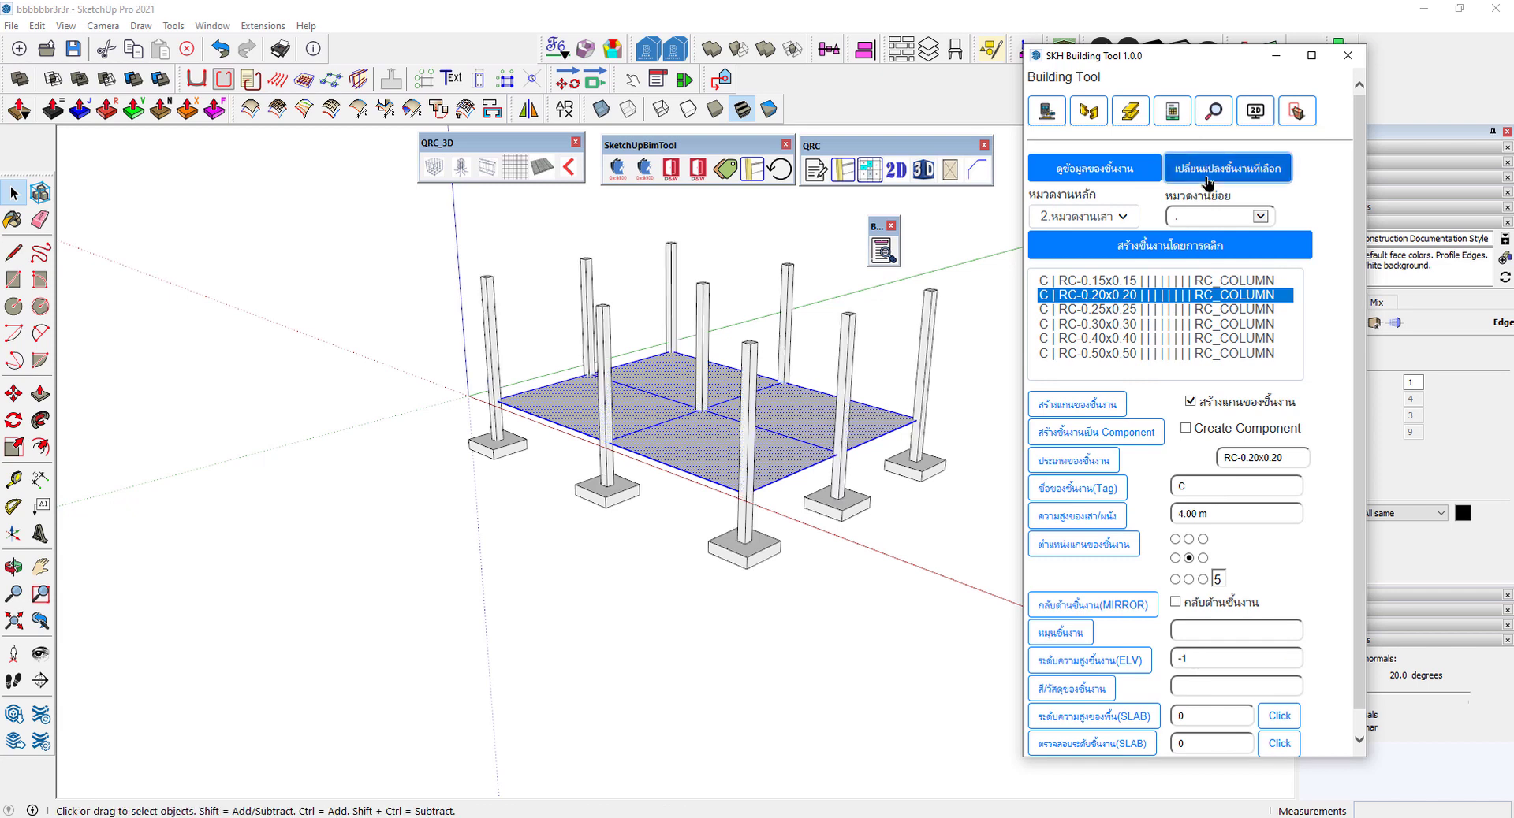
middle_click(828, 327)
middle_drag(800, 342, 795, 364)
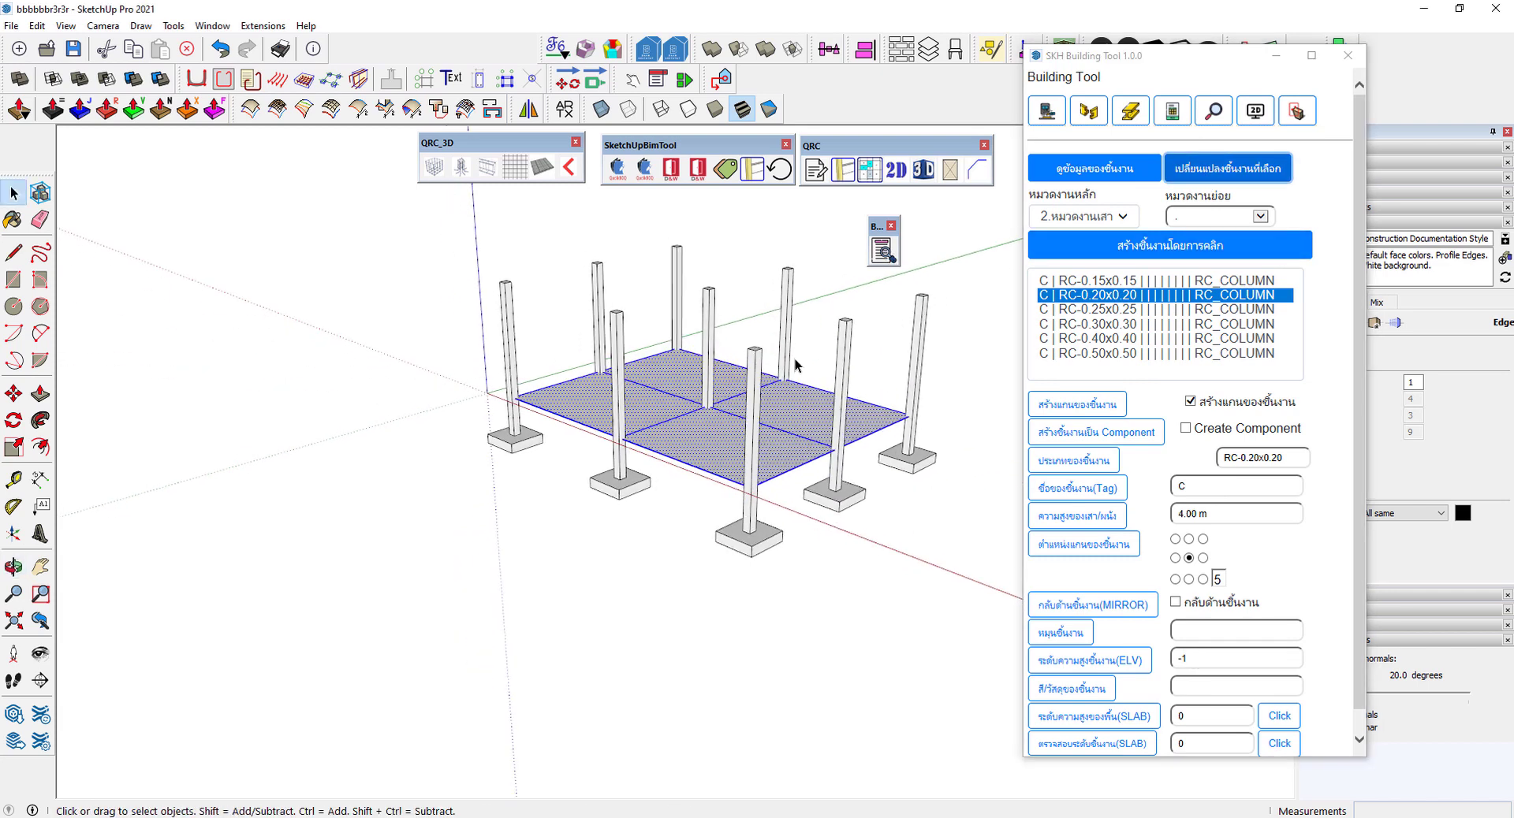
- Add RC-0.20x0.40 beams tagged B at elevation 0.2 along the slab edges
click(1094, 226)
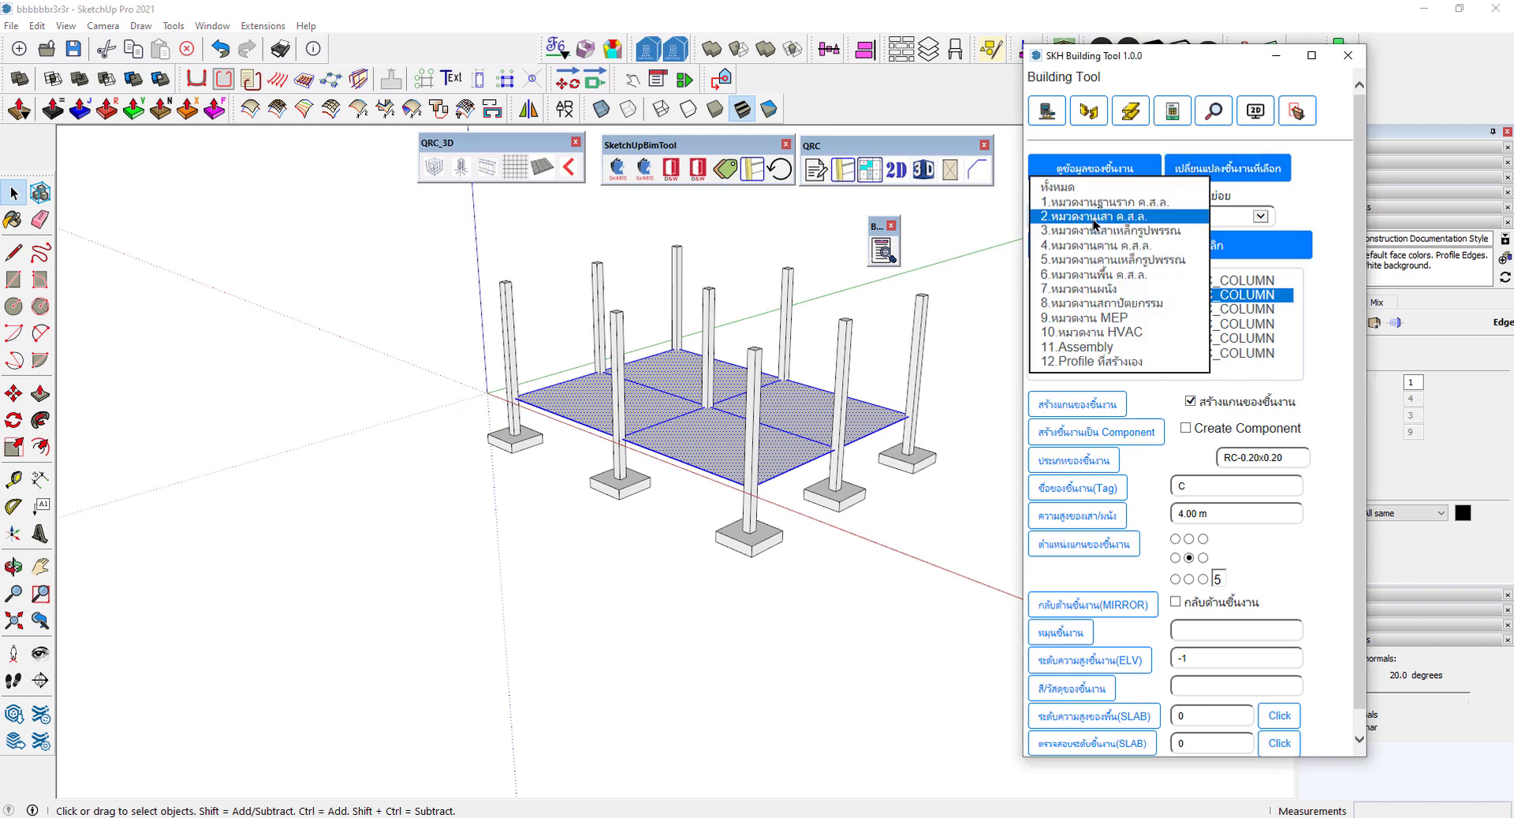
click(1126, 246)
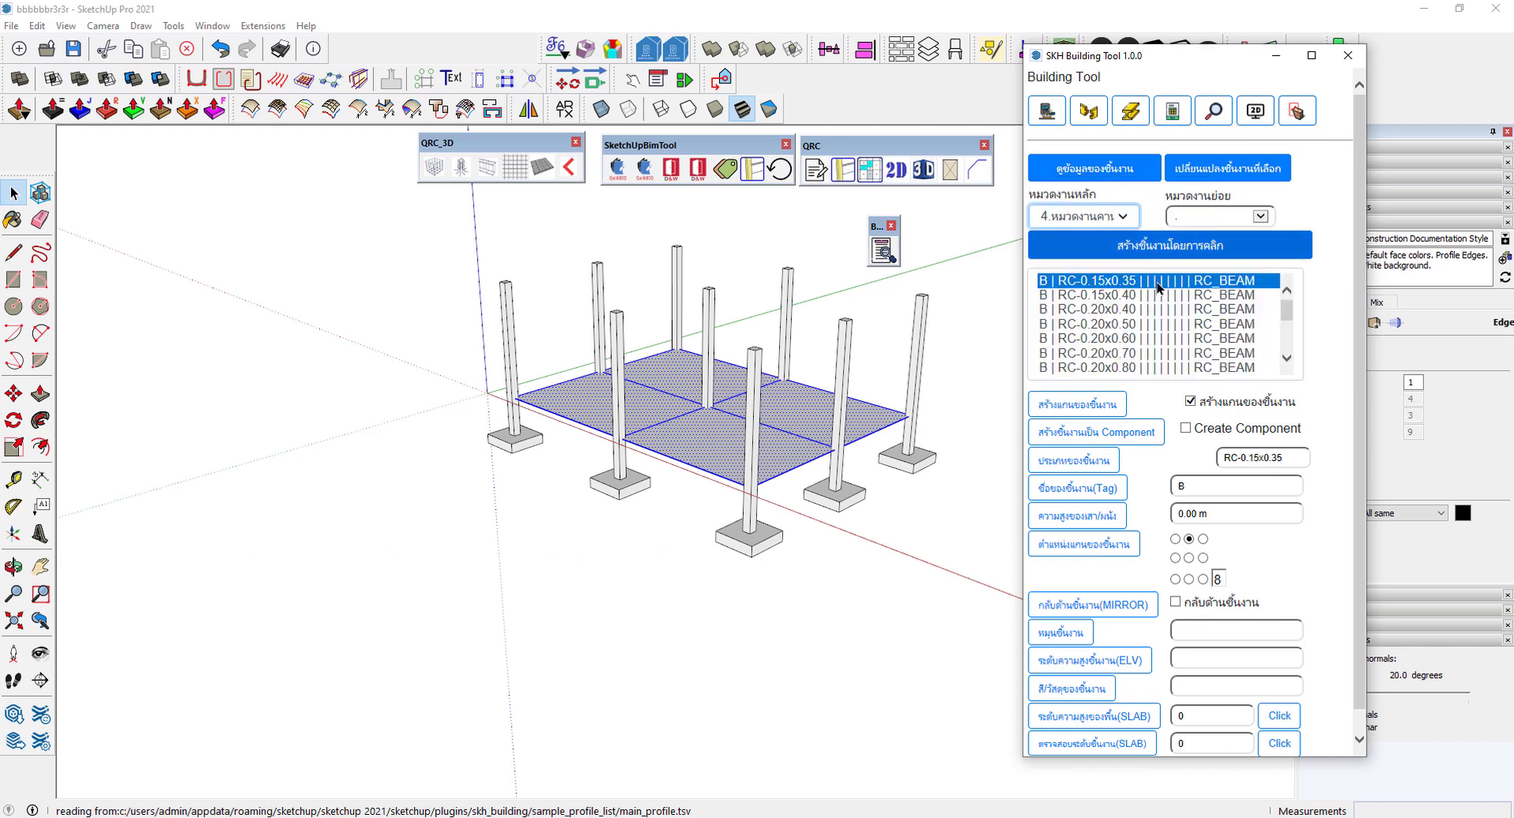
double_click(1208, 488)
text(1)
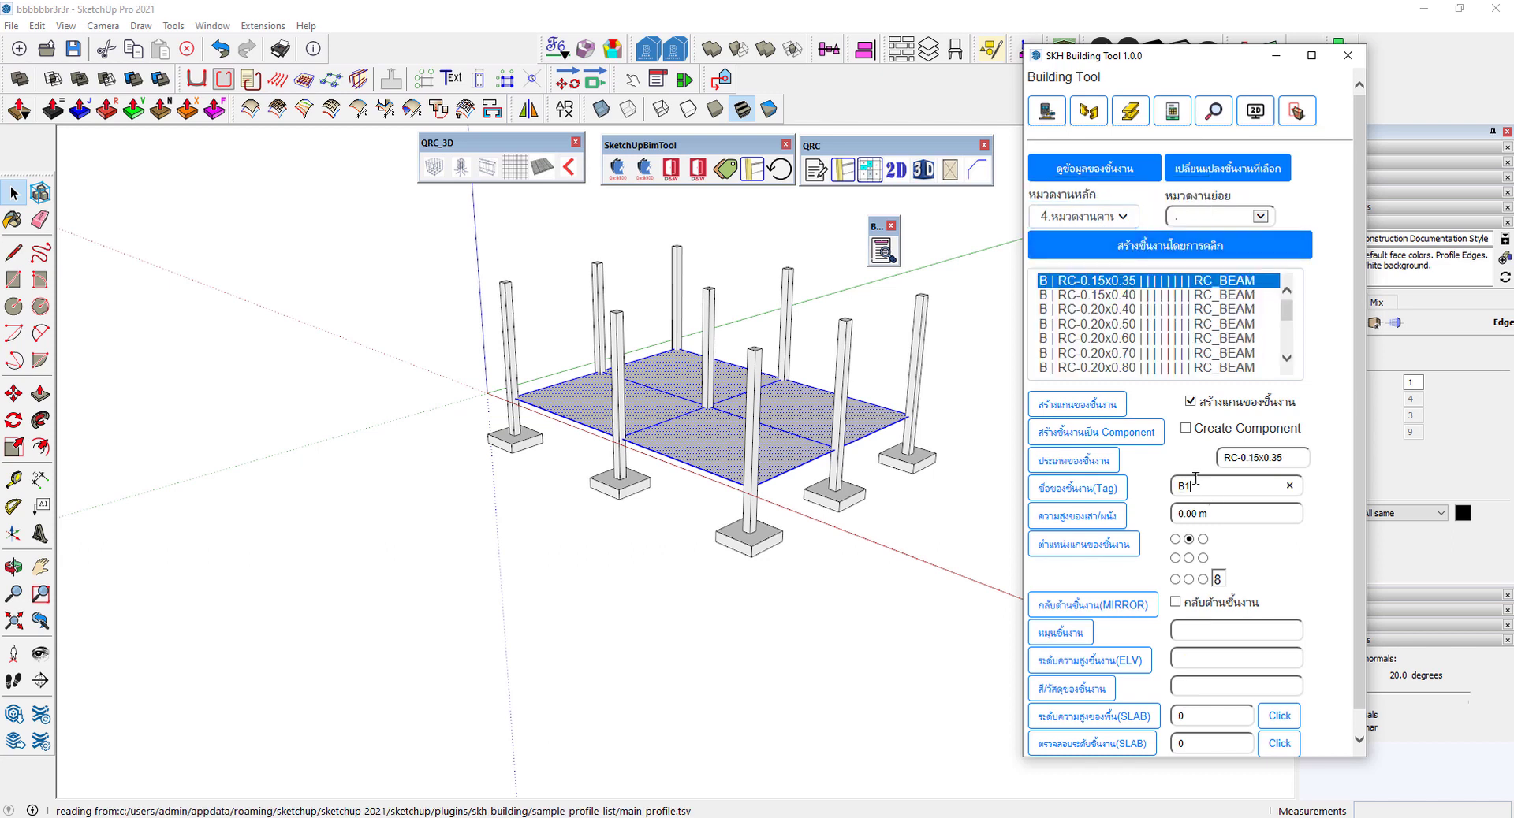
click(1110, 311)
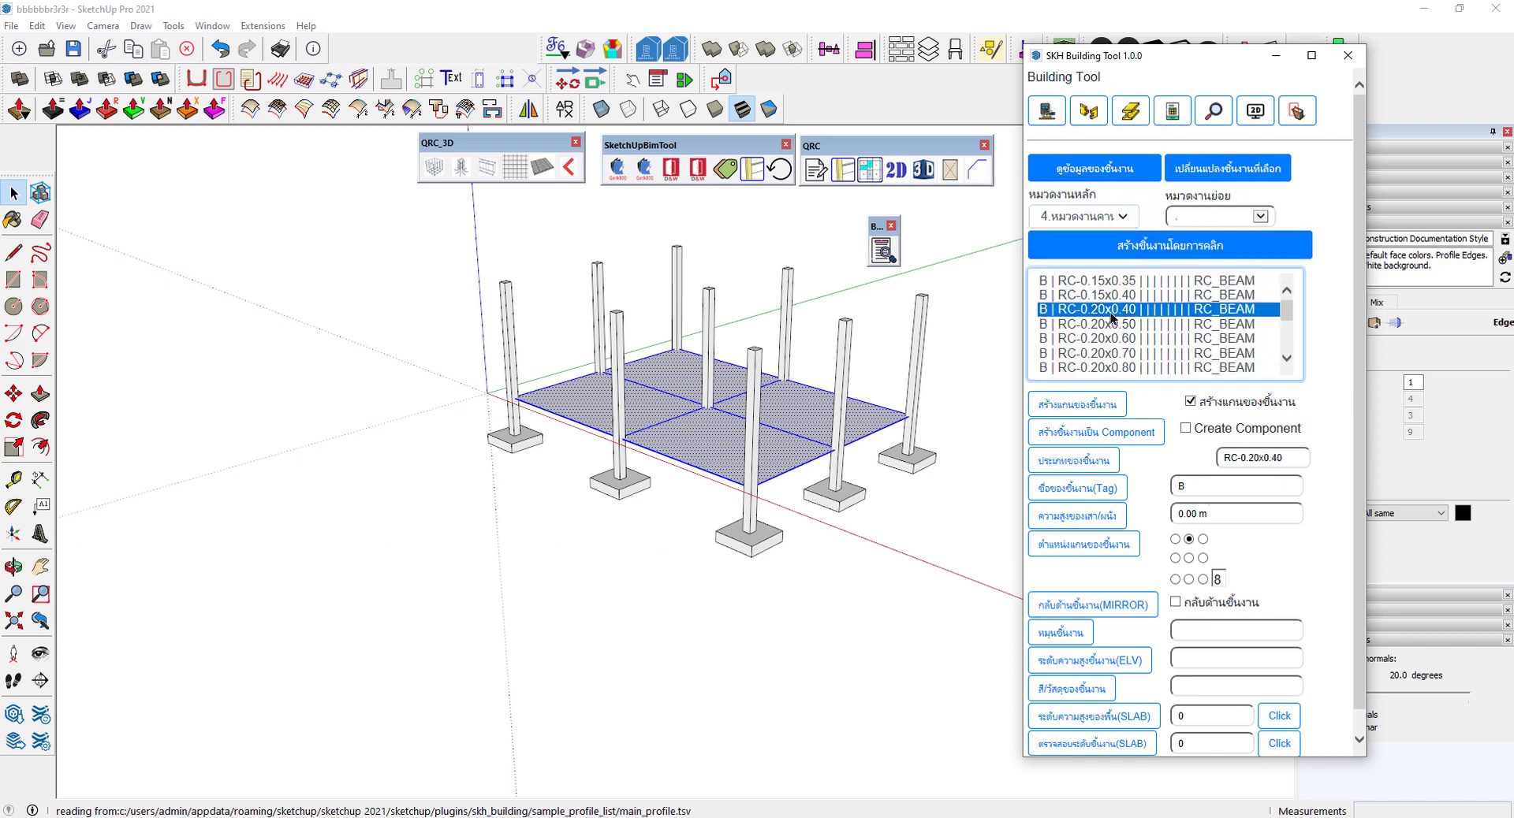
click(1205, 650)
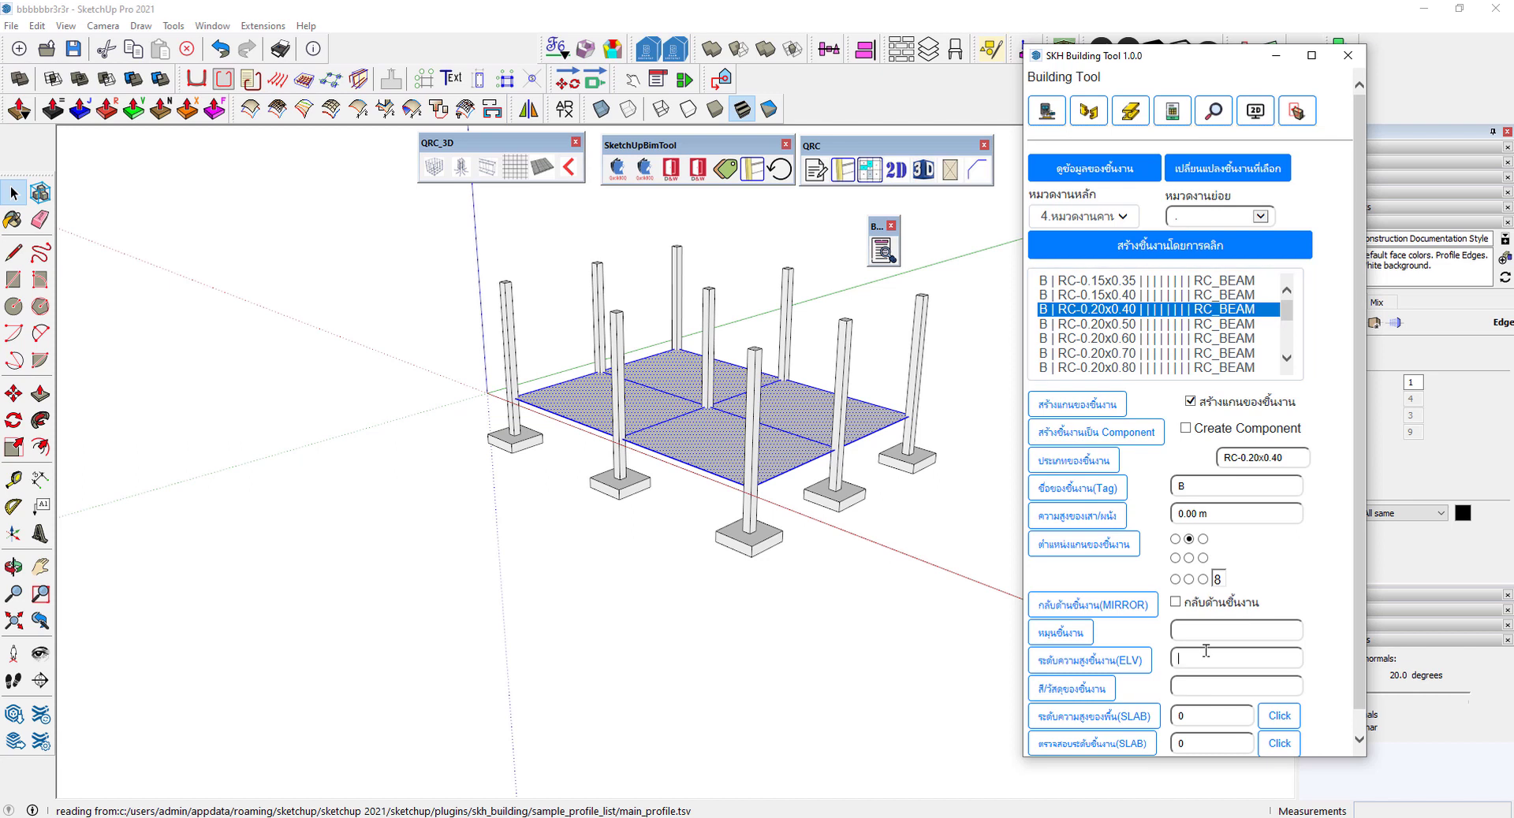
text(.2)
click(1228, 167)
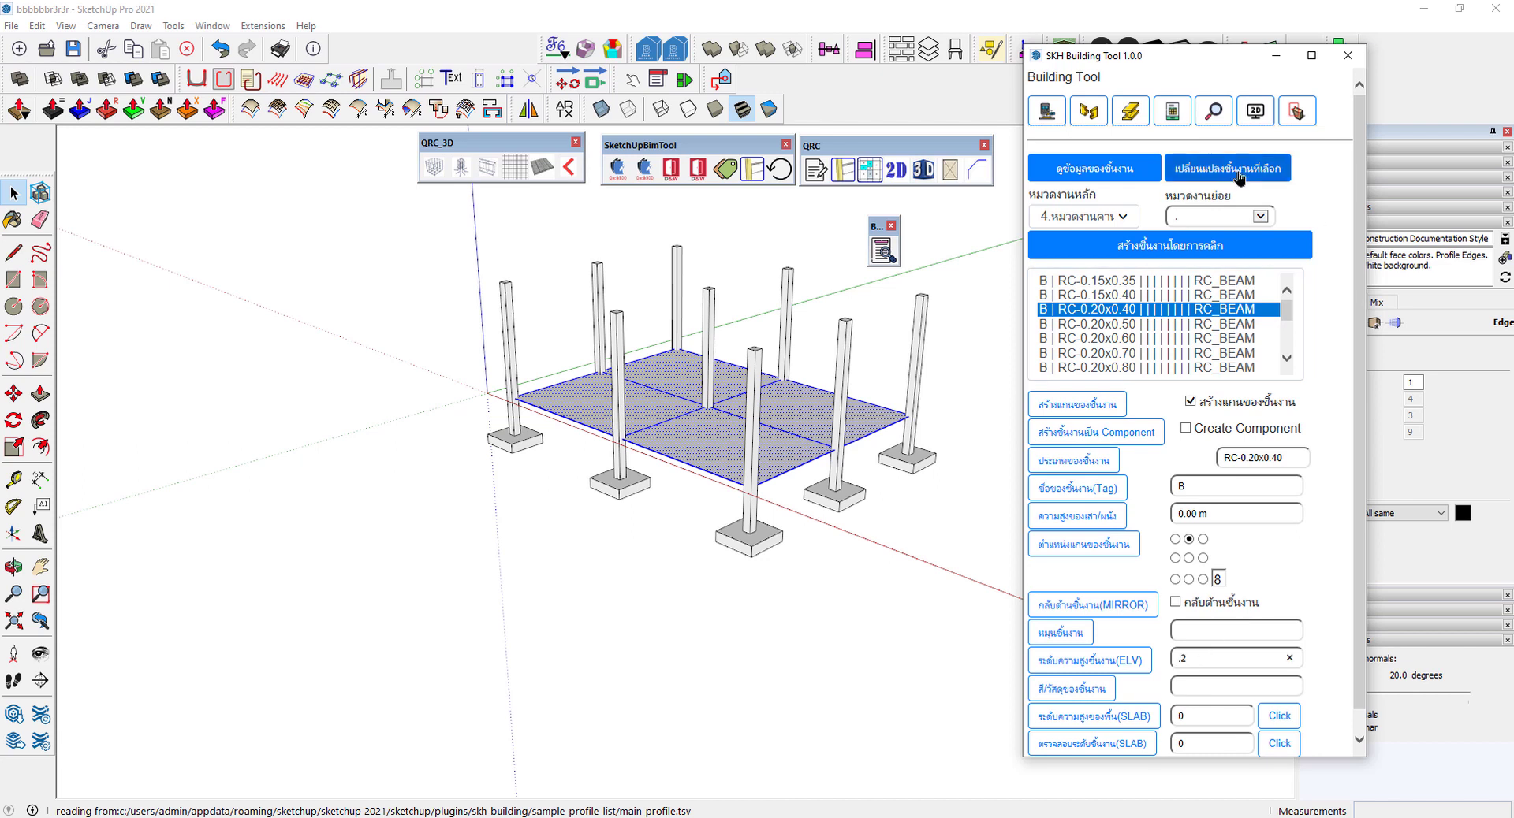
middle_drag(833, 282, 760, 310)
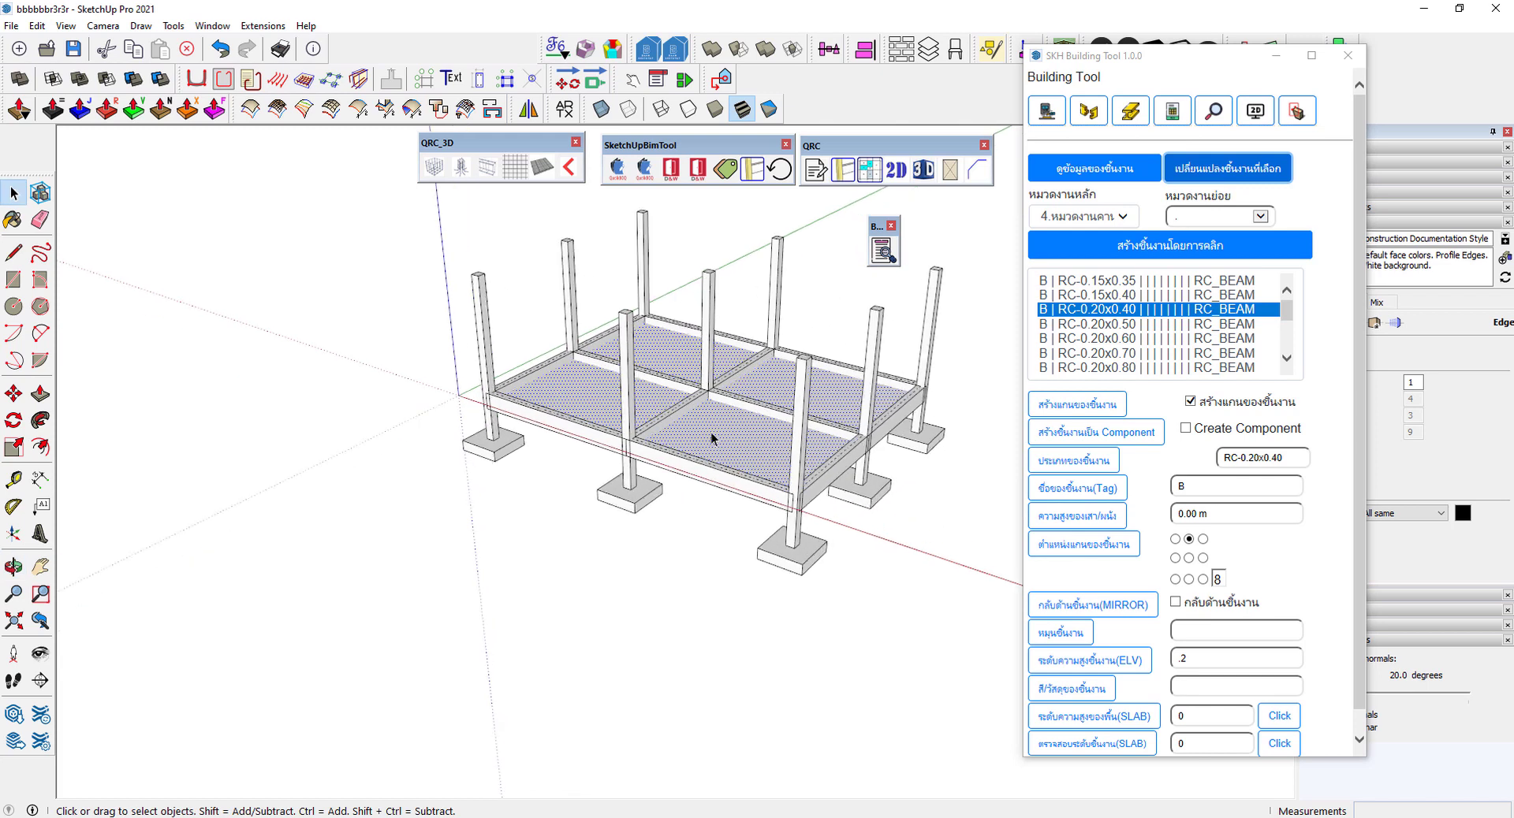
- Delete the leftover slab faces
key(Delete)
scroll(713, 430, down, 3)
scroll(802, 428, up, 3)
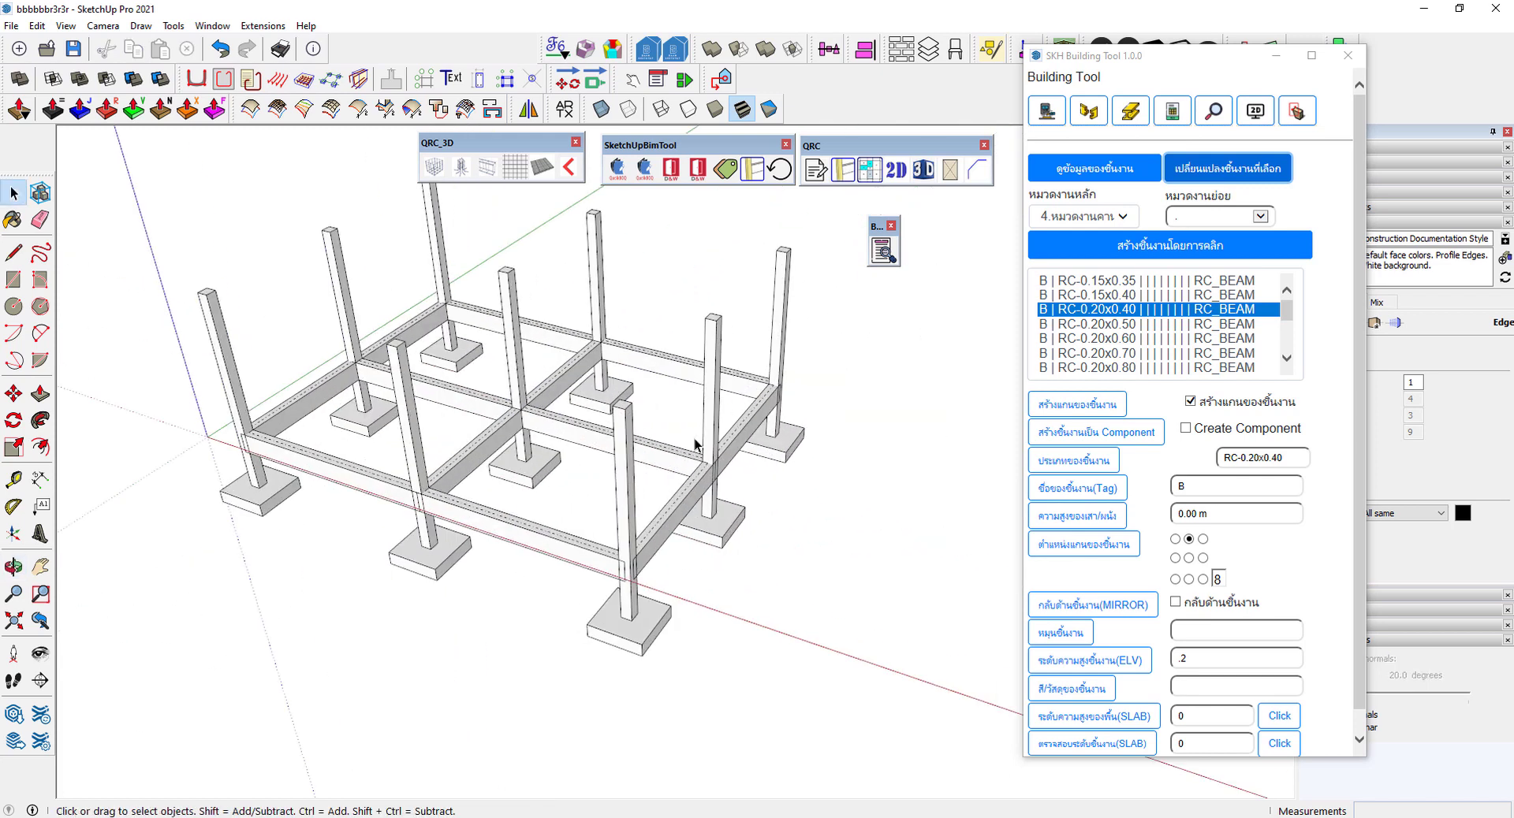
scroll(581, 618, down, 3)
scroll(579, 552, up, 3)
scroll(536, 521, up, 3)
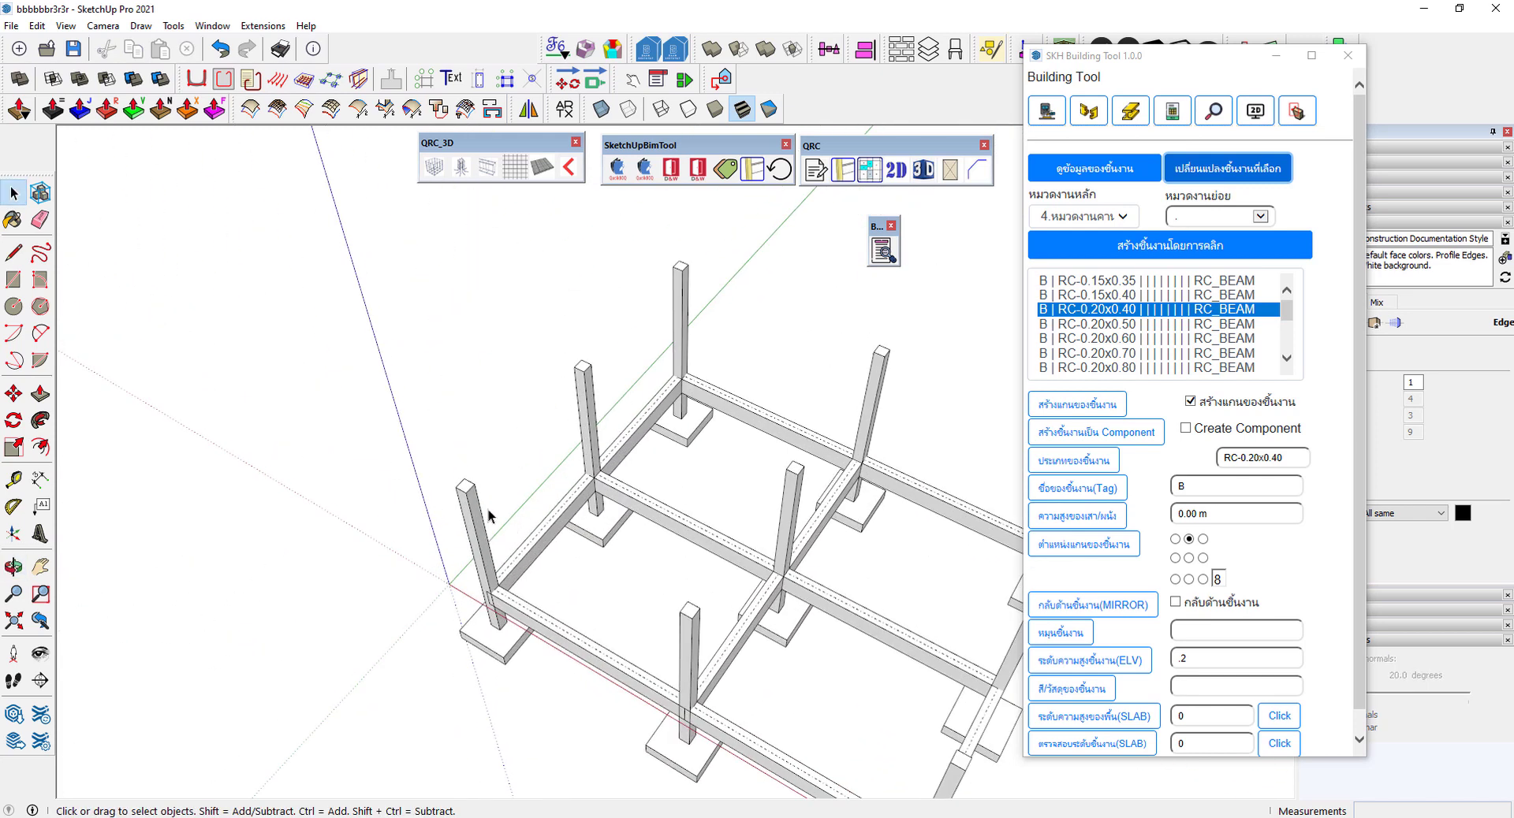
- Begin a roof slab rectangle at the first column-top corner
key(r)
click(425, 466)
scroll(426, 466, down, 2)
scroll(432, 462, down, 2)
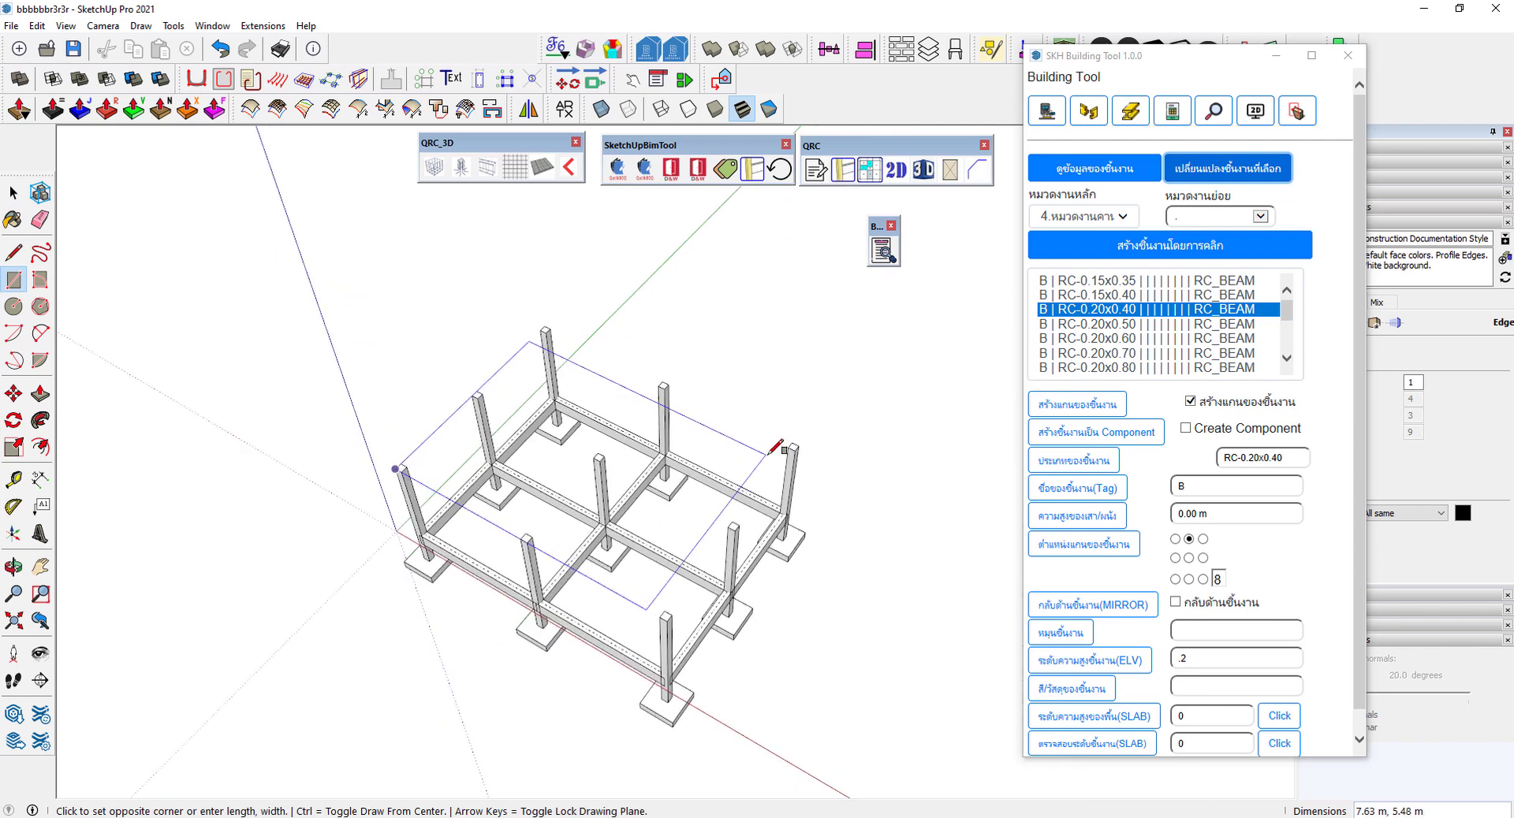
scroll(820, 423, up, 3)
- Complete the roof slab rectangle across the column tops and select it
click(821, 423)
key(space)
scroll(637, 357, down, 3)
click(632, 410)
scroll(521, 496, up, 1)
scroll(711, 562, up, 4)
scroll(711, 560, up, 2)
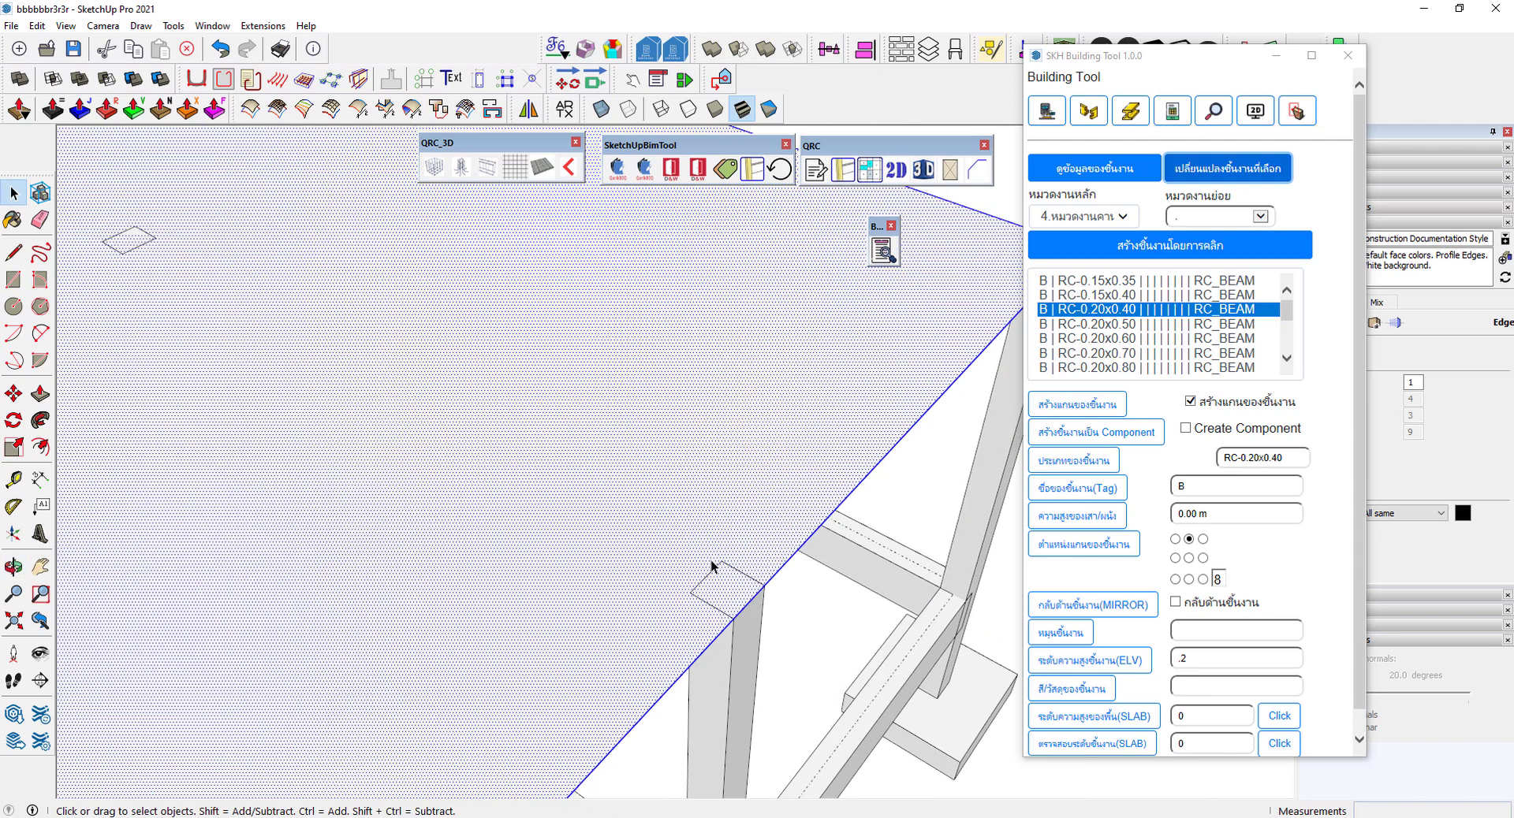
- Divide the roof slab into four panels with two crossing lines and select them all
key(l)
click(749, 602)
scroll(441, 378, down, 4)
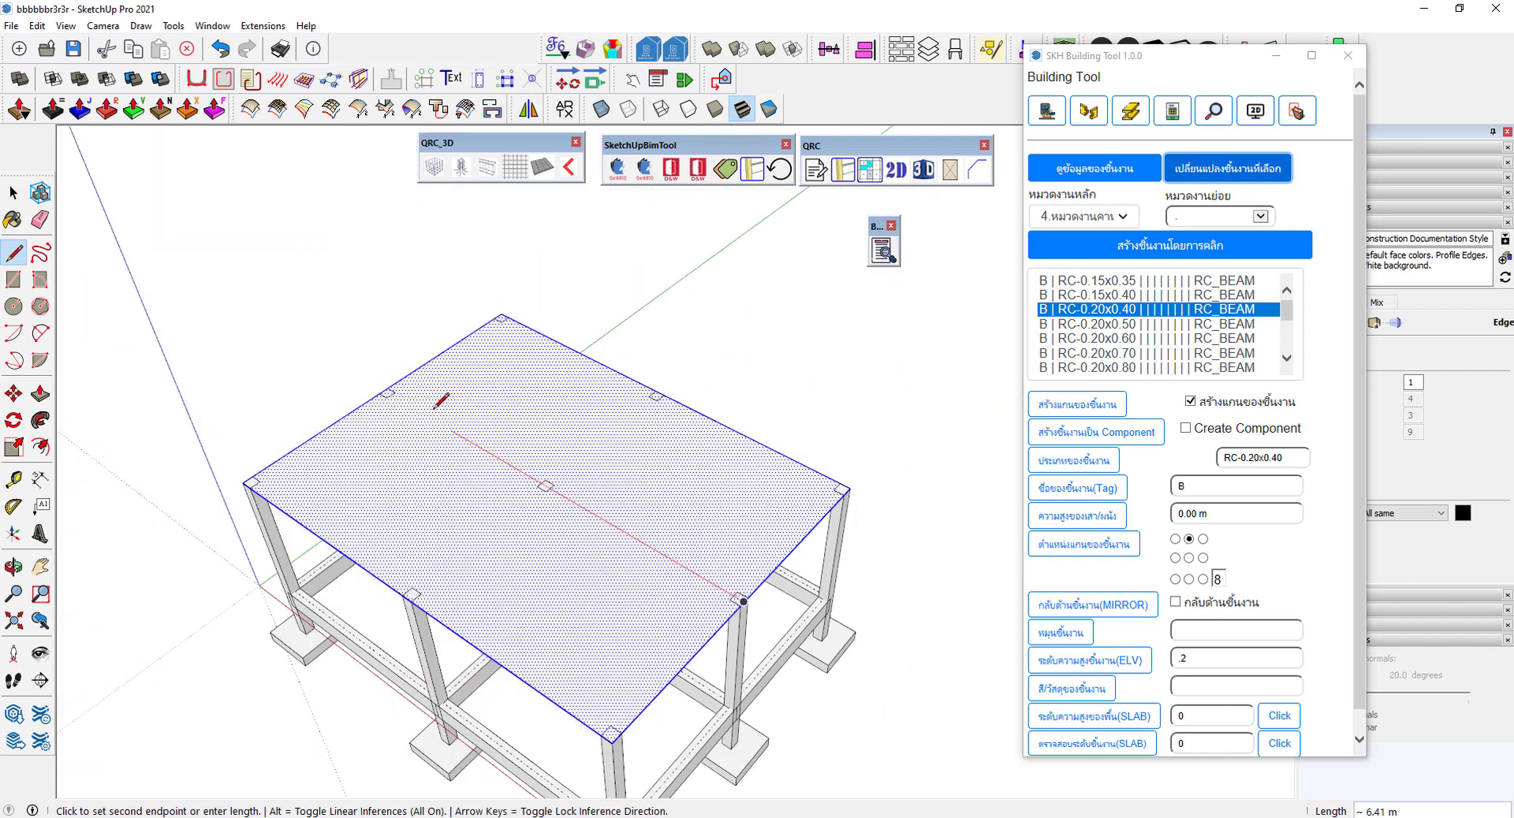
scroll(390, 383, up, 4)
click(399, 390)
scroll(418, 370, down, 4)
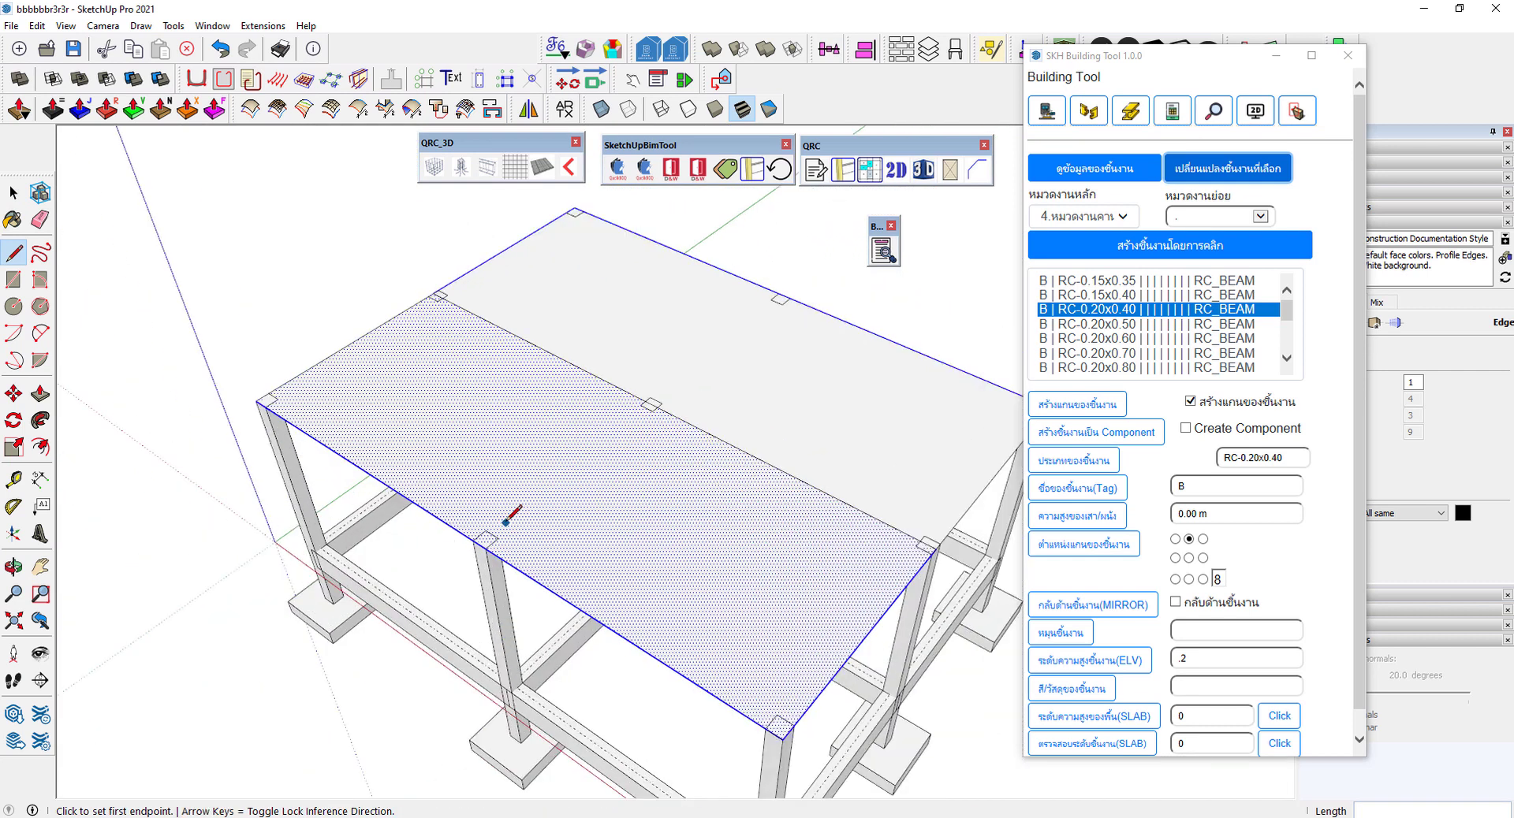
scroll(445, 566, up, 4)
click(425, 591)
scroll(429, 580, down, 4)
scroll(628, 381, up, 4)
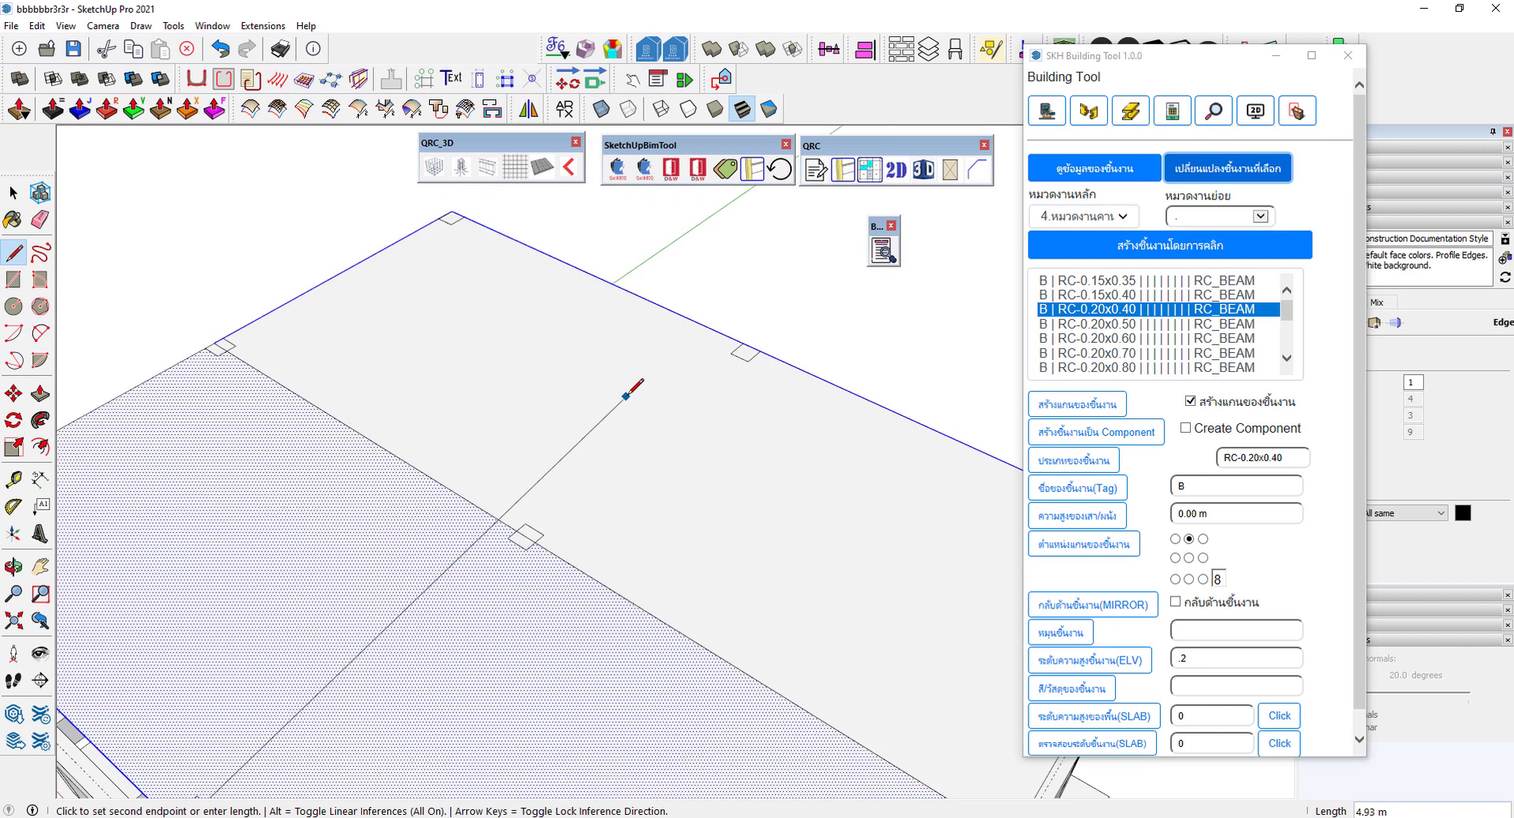
click(764, 342)
scroll(764, 342, down, 4)
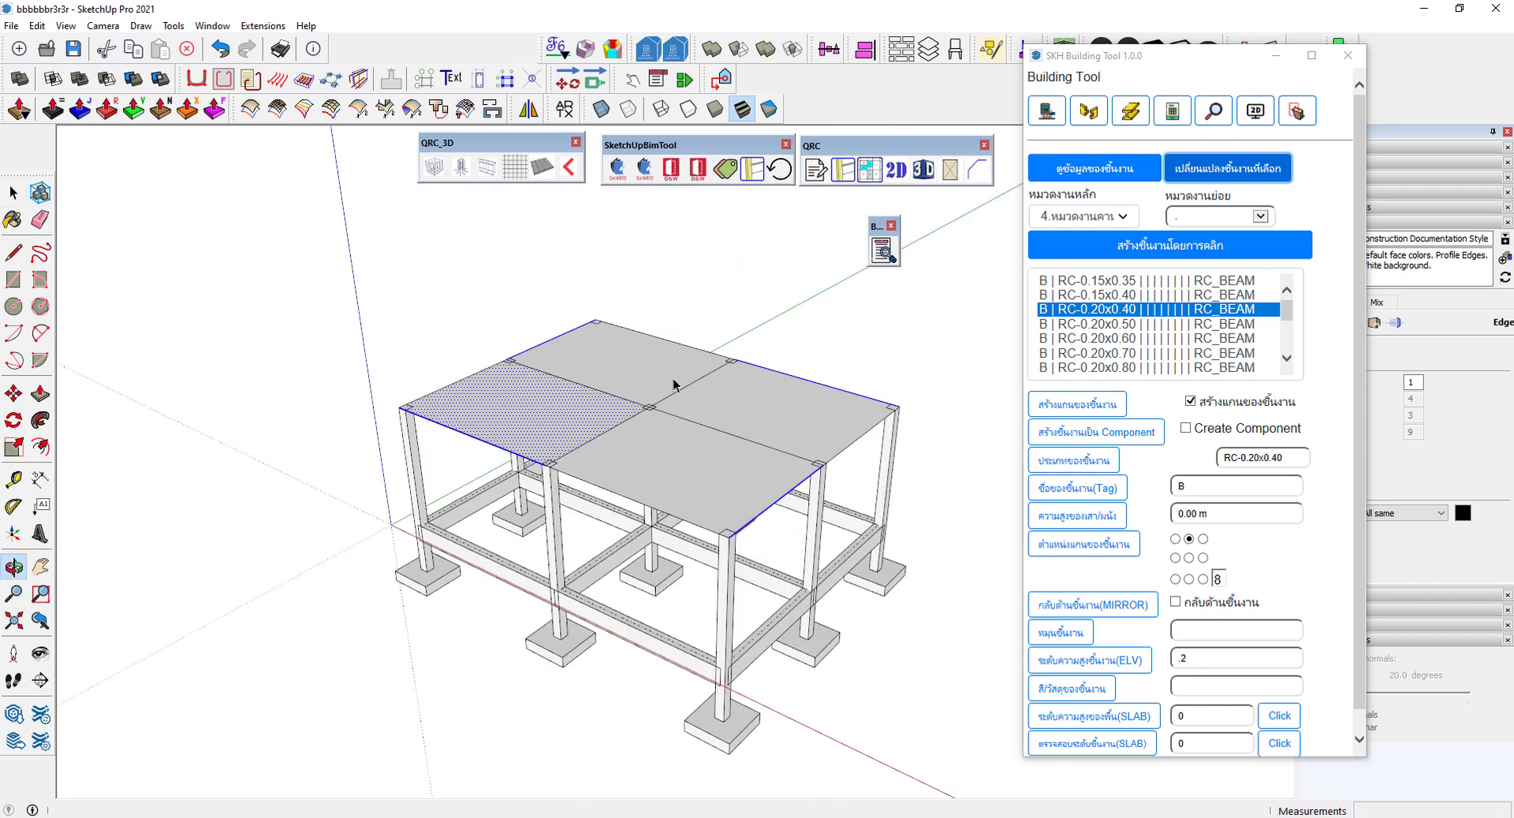
key(space)
triple_click(675, 462)
click(1111, 217)
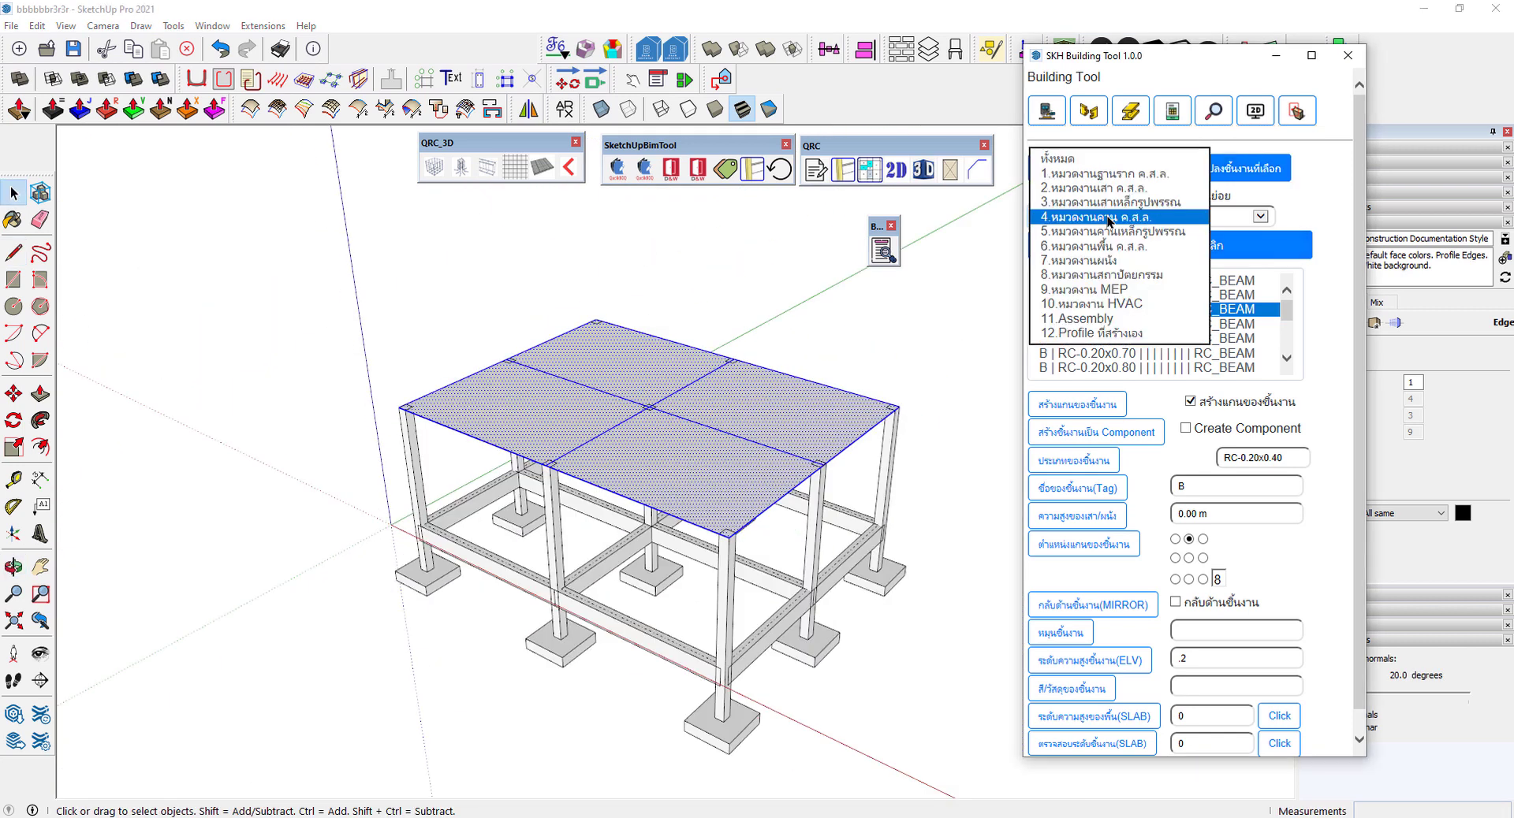
- Show sections from all categories and pick the C-125x50x20 channel
click(1065, 158)
click(1124, 428)
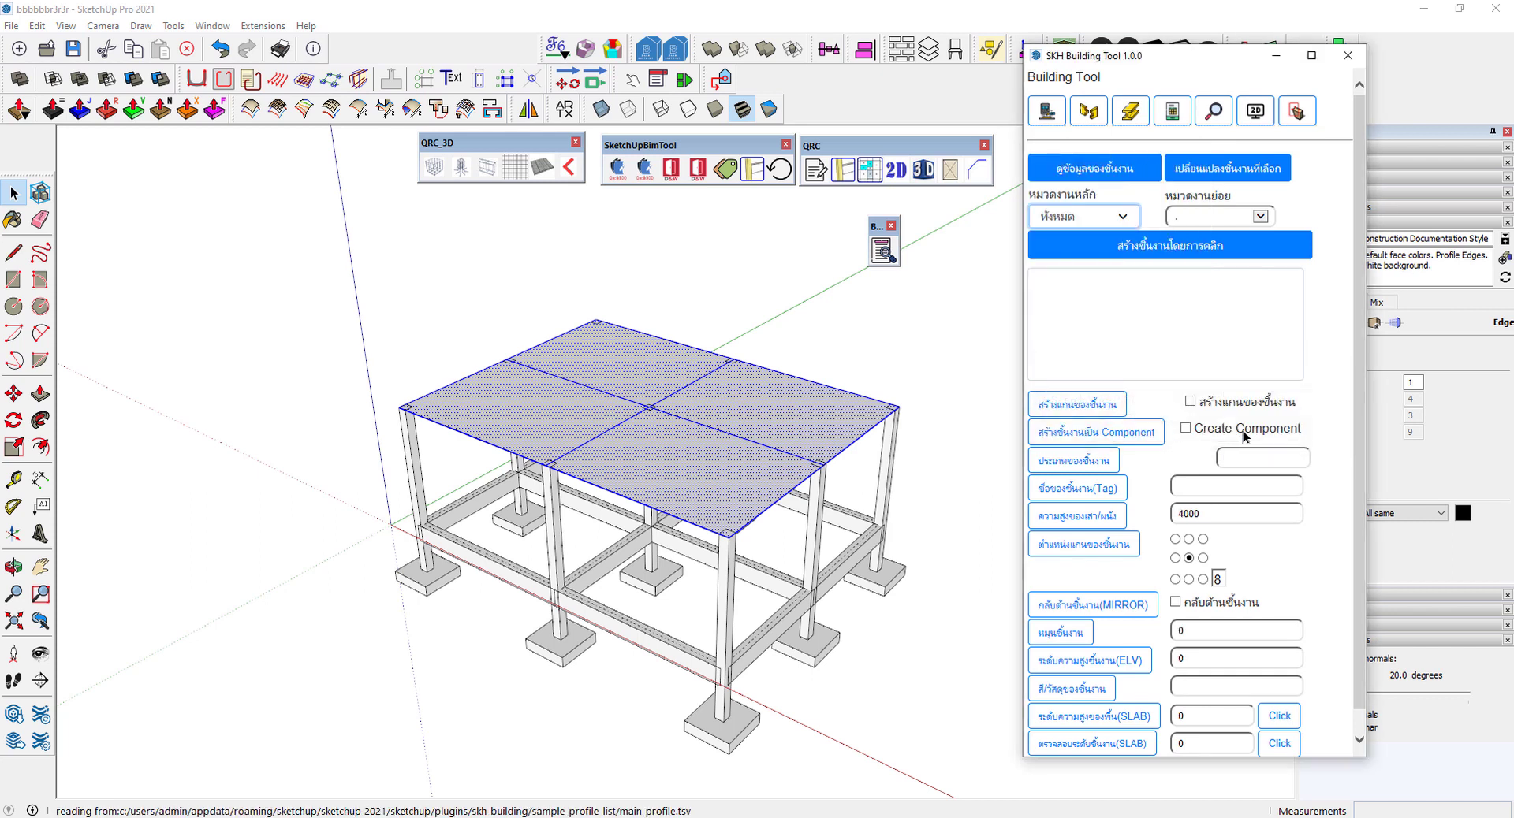
click(1253, 463)
click(1228, 402)
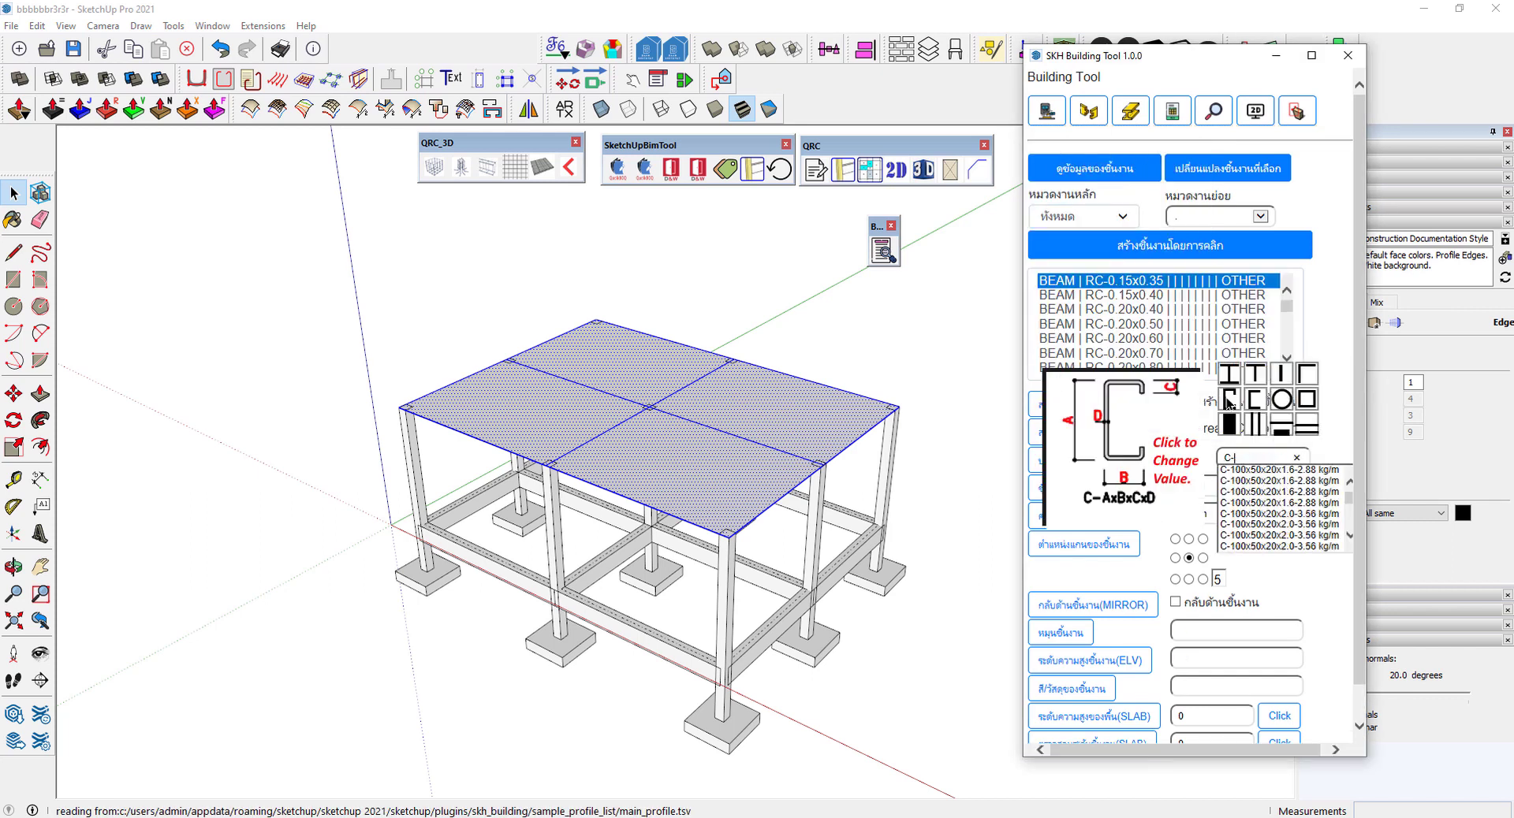
scroll(1264, 507, down, 2)
scroll(1264, 509, down, 2)
scroll(1265, 513, down, 1)
scroll(1254, 520, down, 2)
click(1251, 514)
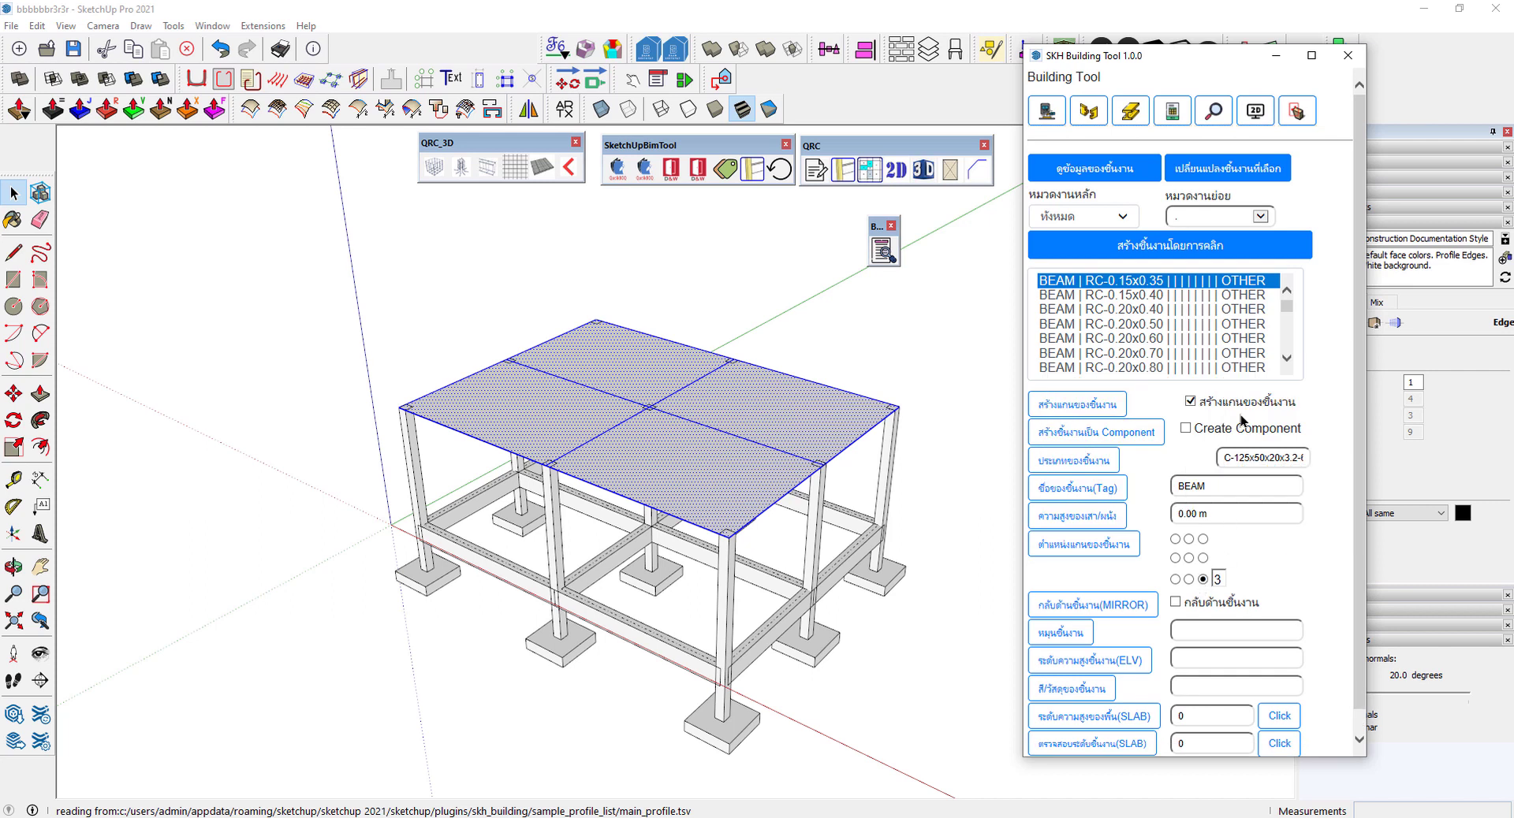
- Frame the roof panels with the channels, then mirror them and rebuild
click(1235, 170)
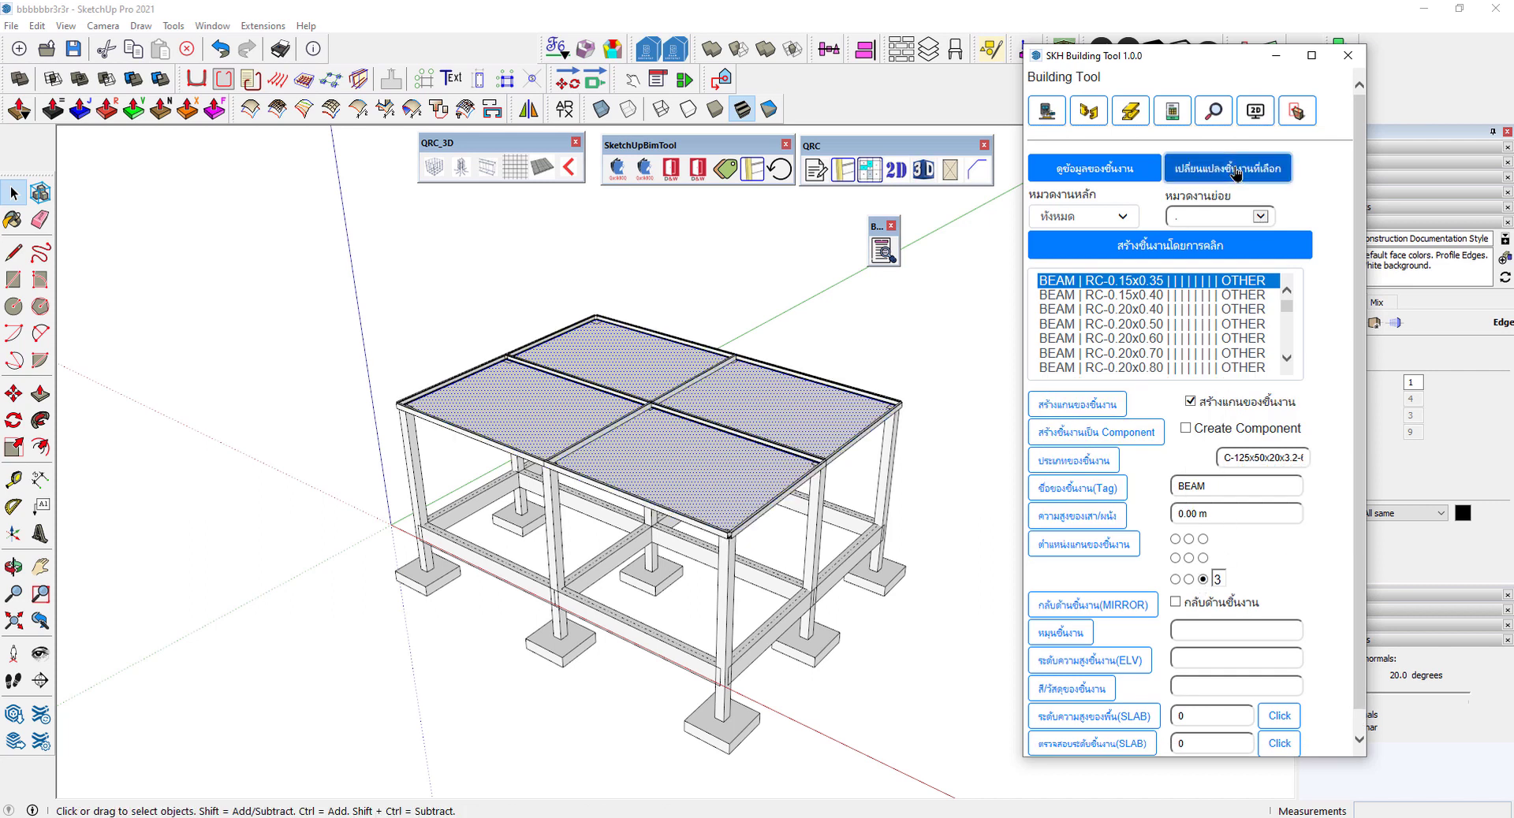
click(1176, 603)
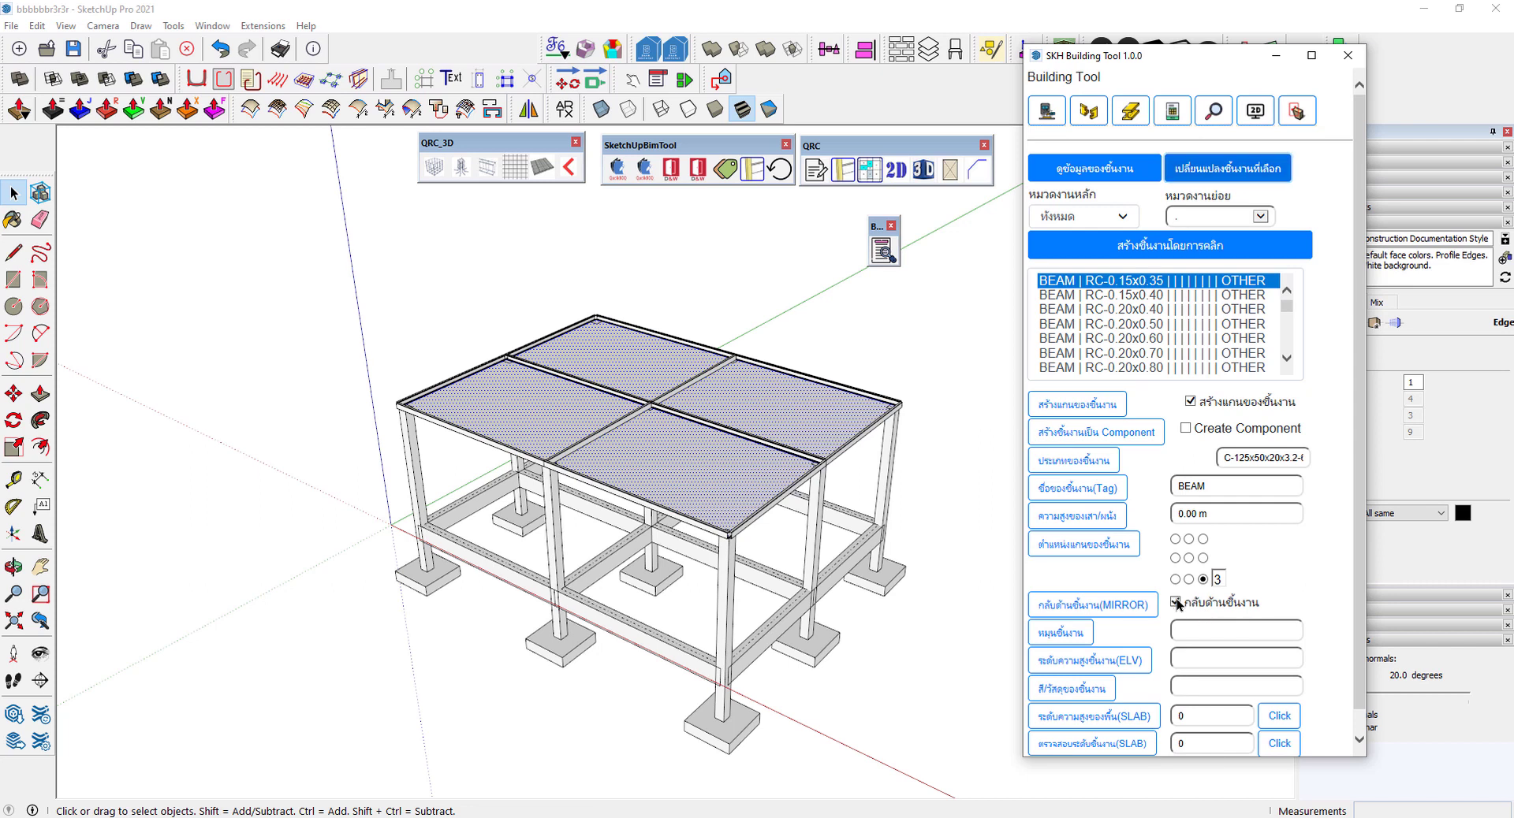
click(1253, 172)
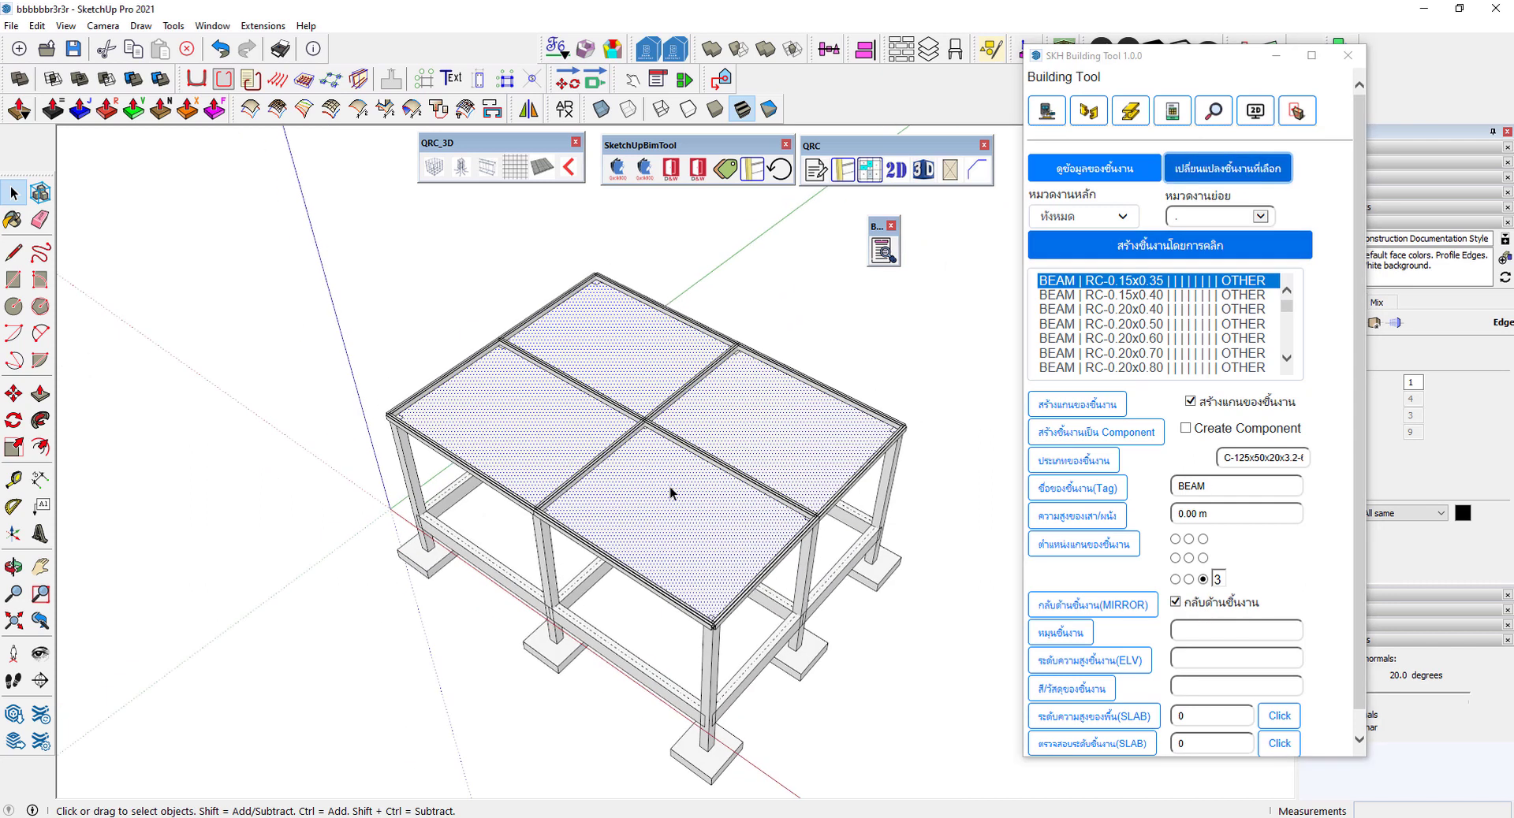
scroll(643, 497, up, 3)
scroll(640, 501, up, 2)
scroll(640, 502, down, 2)
scroll(706, 407, down, 1)
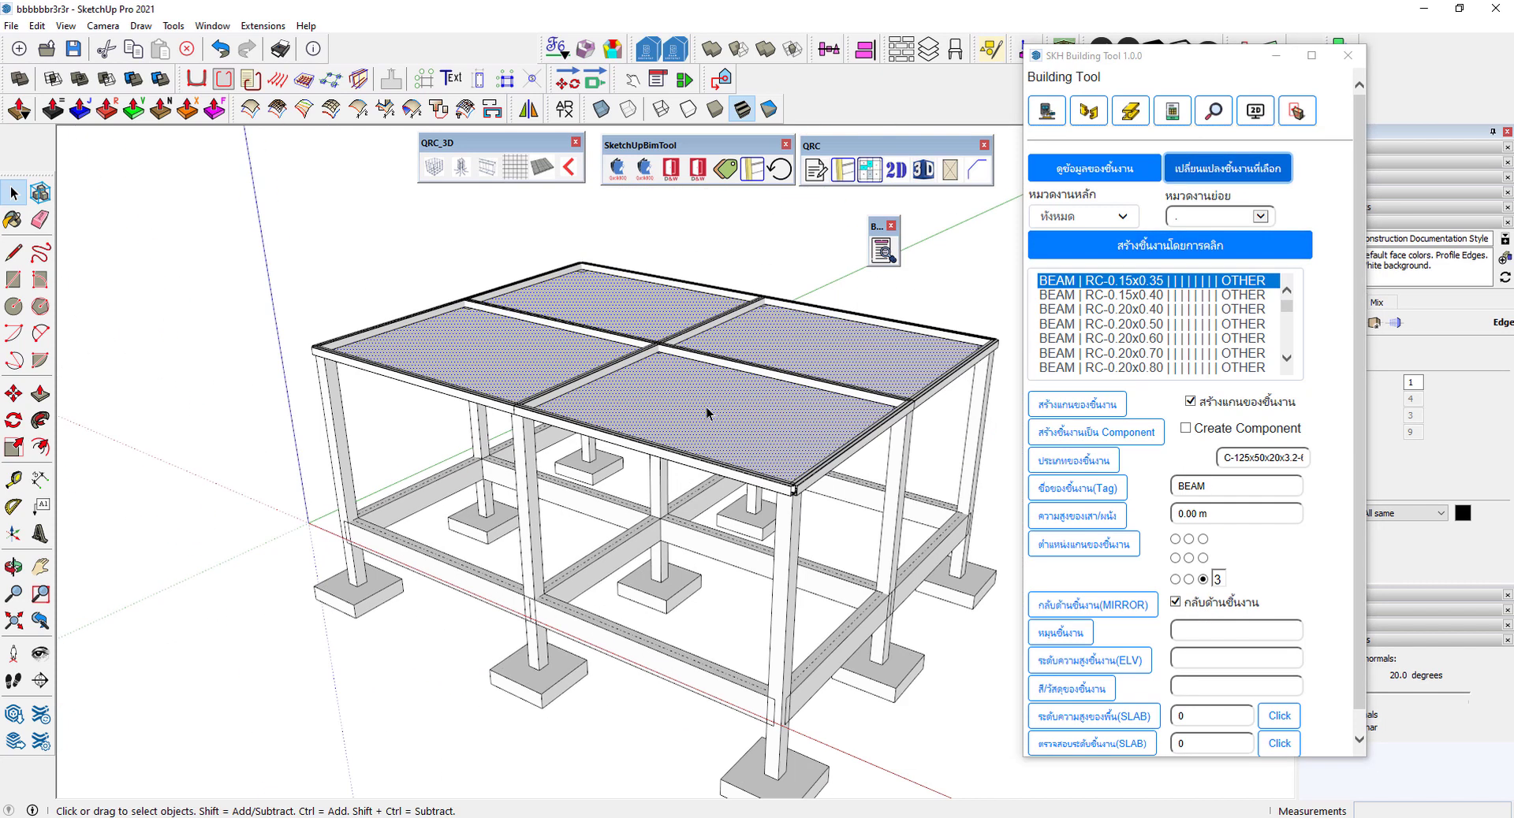
scroll(721, 408, up, 1)
- Lift the roof slab above the steel frame and erase its inner dividing edges
key(m)
click(711, 403)
scroll(711, 403, down, 4)
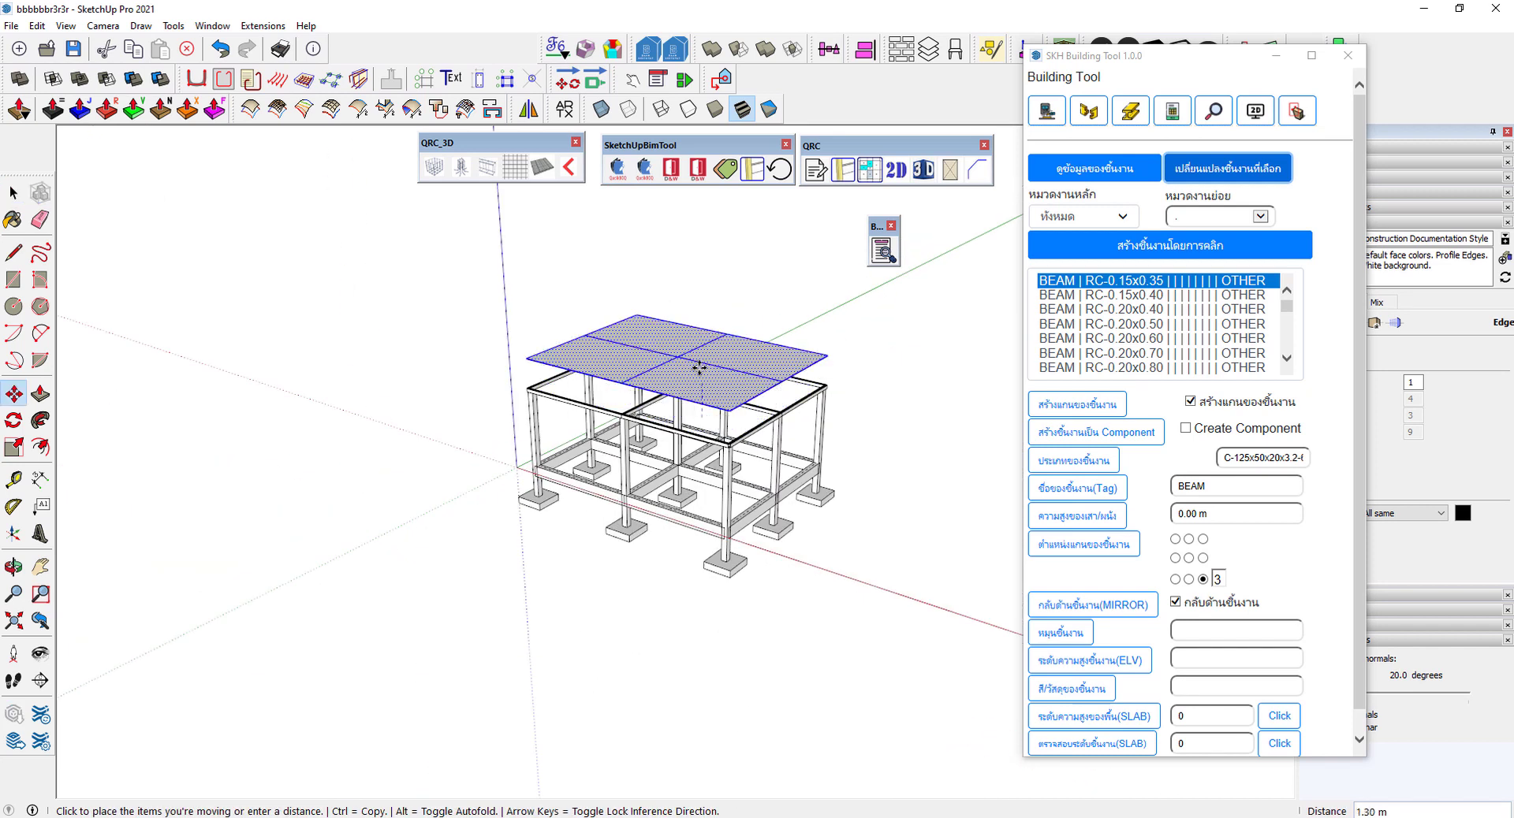
click(701, 342)
middle_drag(701, 342, 693, 327)
key(e)
drag(693, 304, 675, 315)
key(space)
right_click(674, 319)
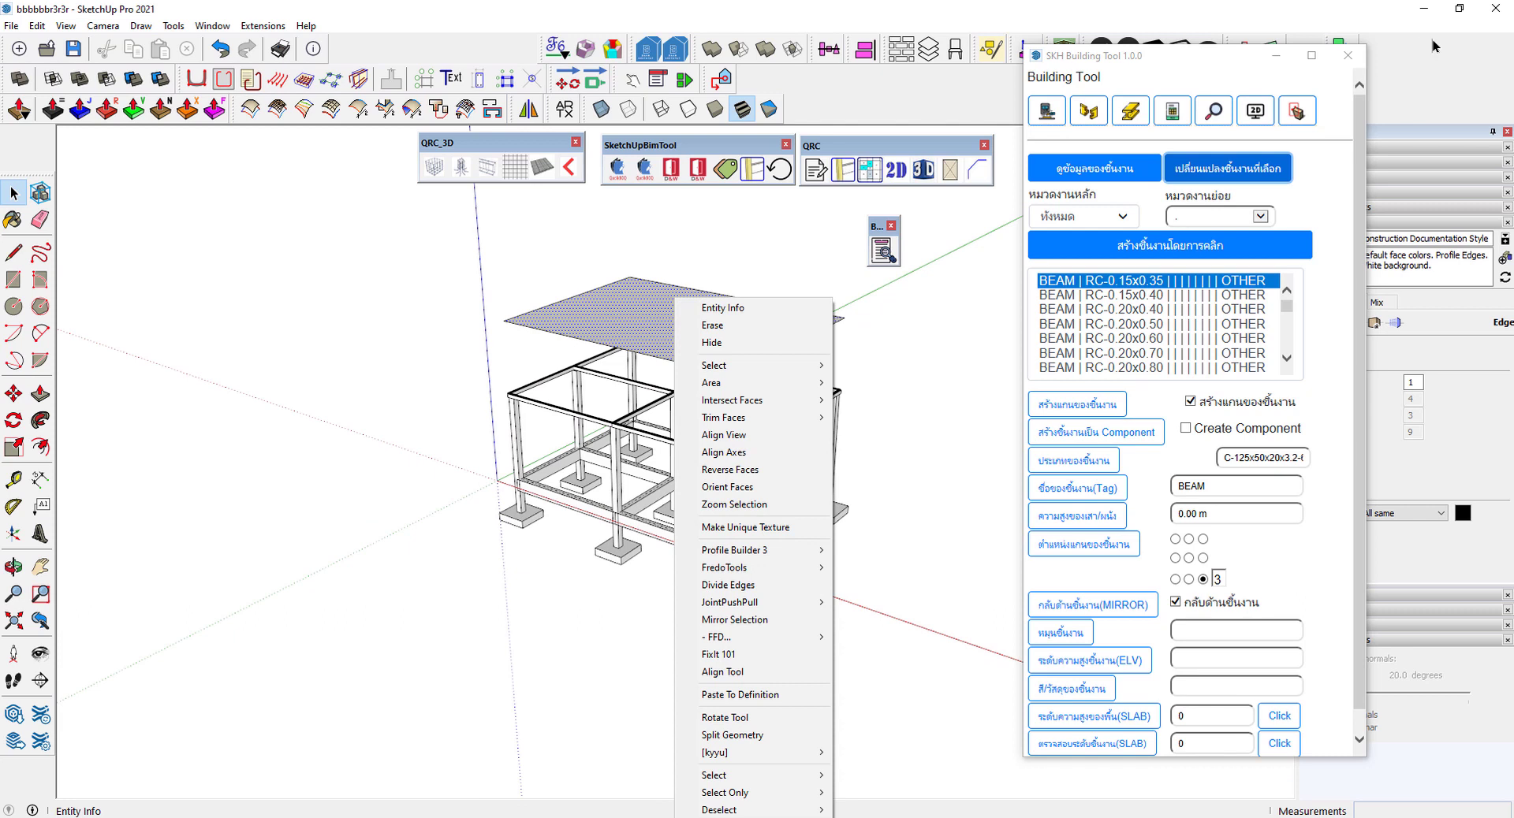
right_click(1433, 45)
- Create a hip roof over the frame with 1001bit Create Hip Roof
click(1416, 19)
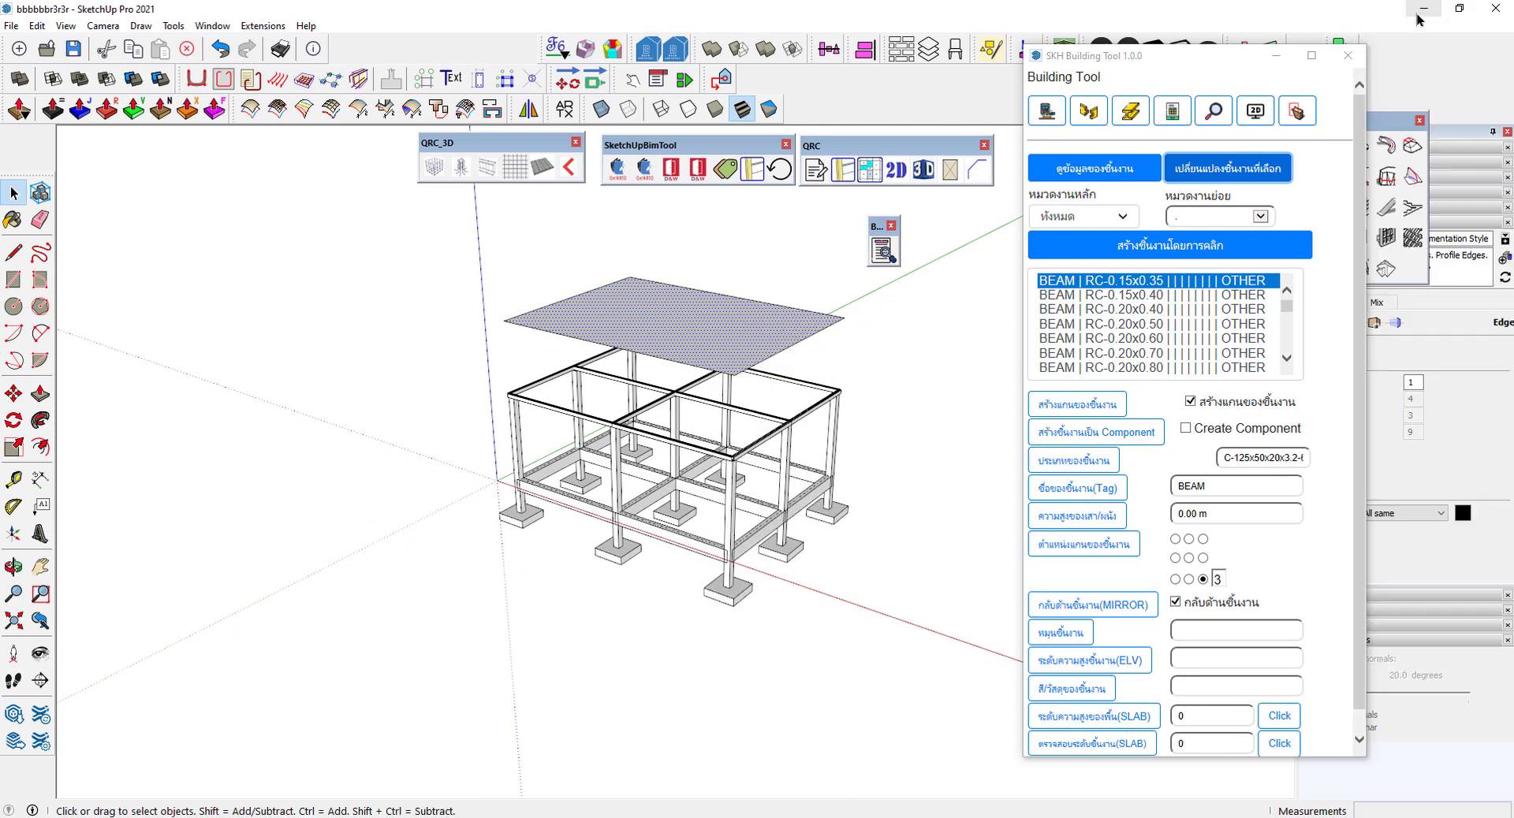
drag(1149, 61, 1052, 68)
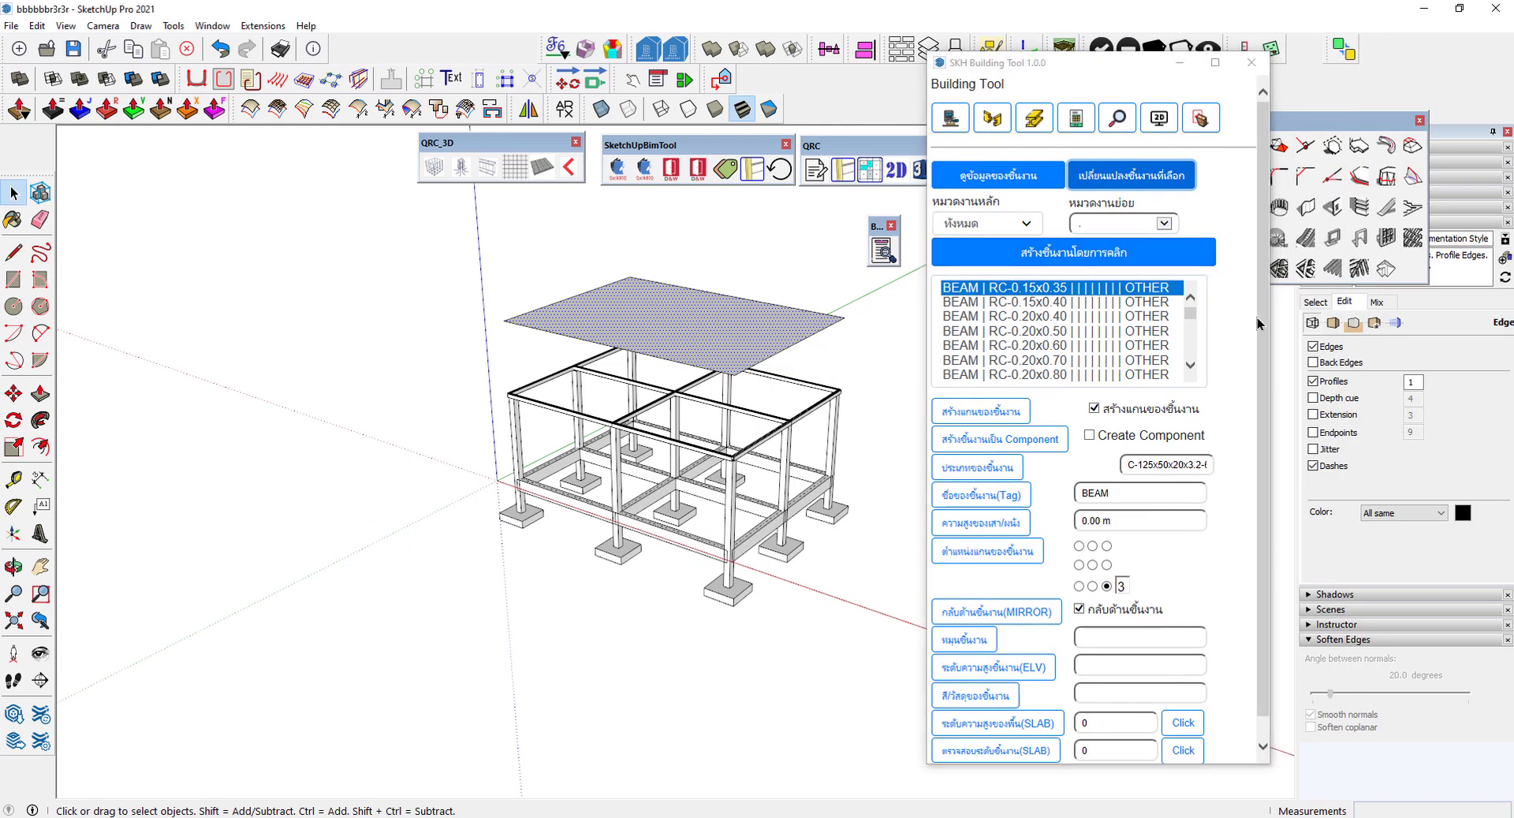
click(1385, 270)
click(164, 285)
- Move the new hip roof down so it rests on the column tops
mouse_move(678, 410)
middle_down()
mouse_move(684, 321)
mouse_move(725, 315)
middle_up()
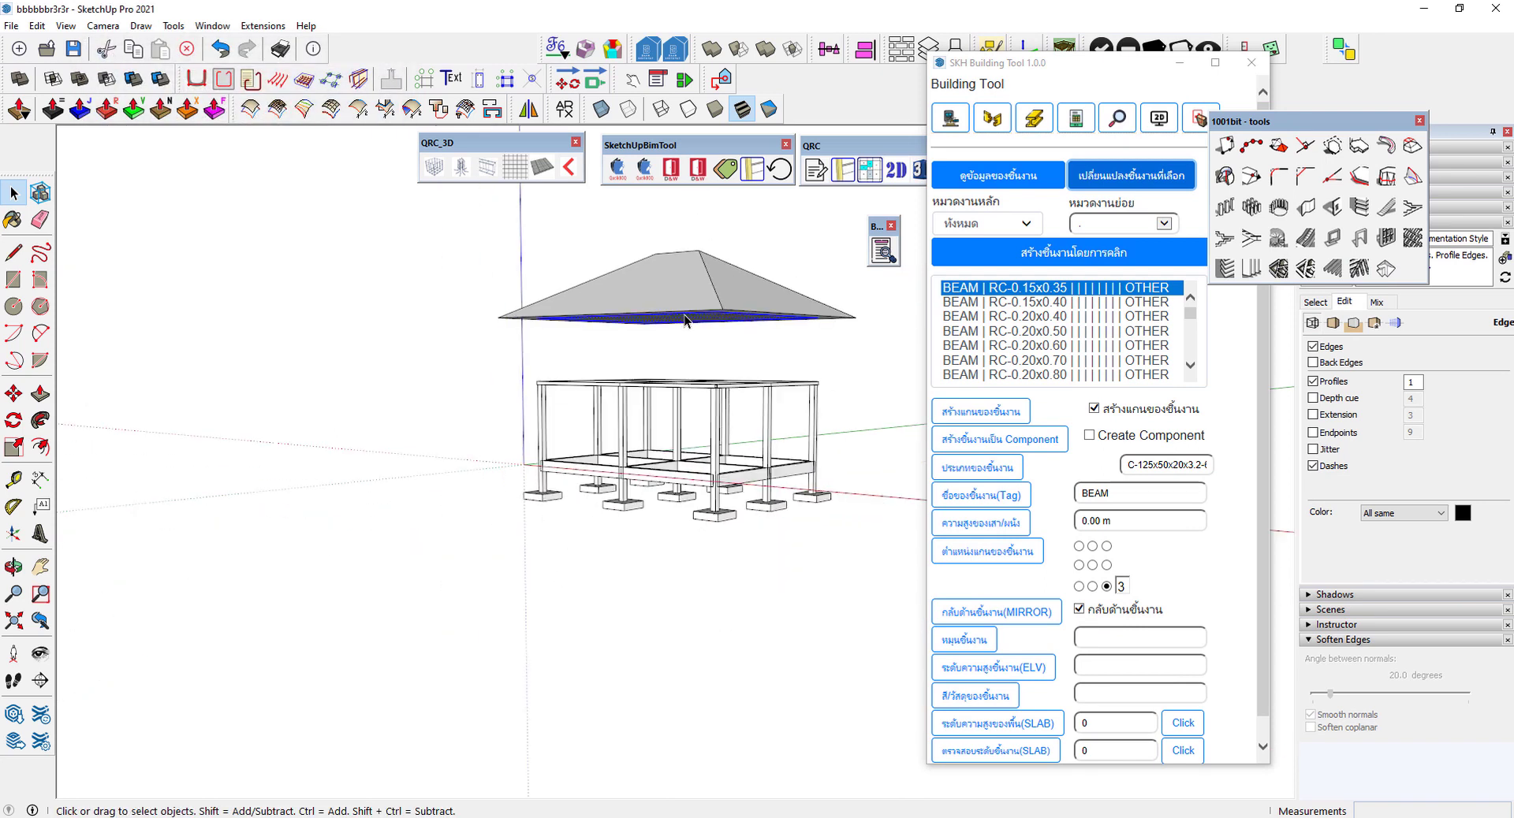
click(725, 310)
key(m)
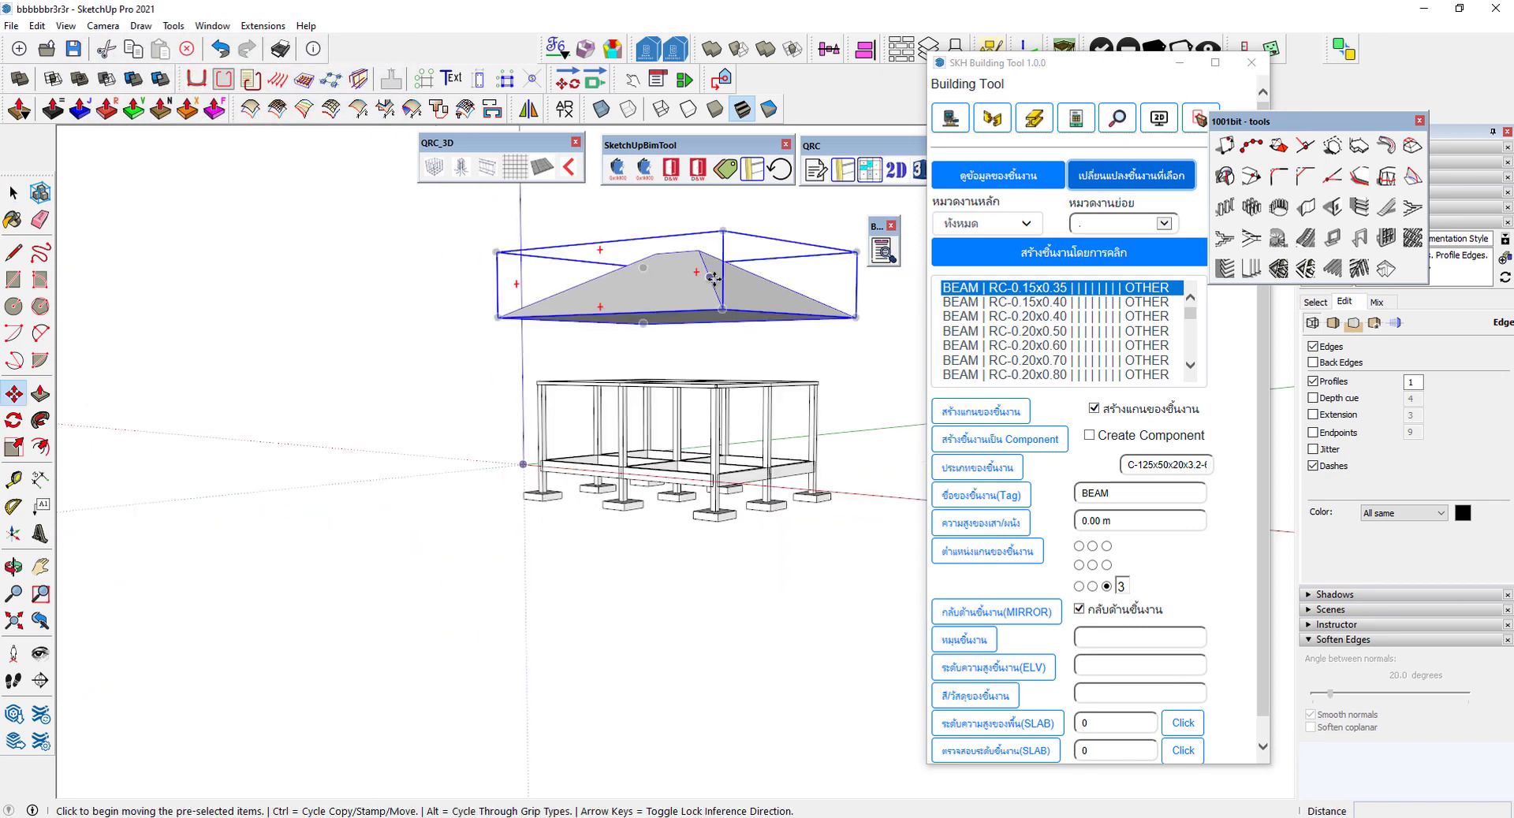
click(713, 279)
scroll(710, 382, up, 3)
scroll(727, 352, up, 2)
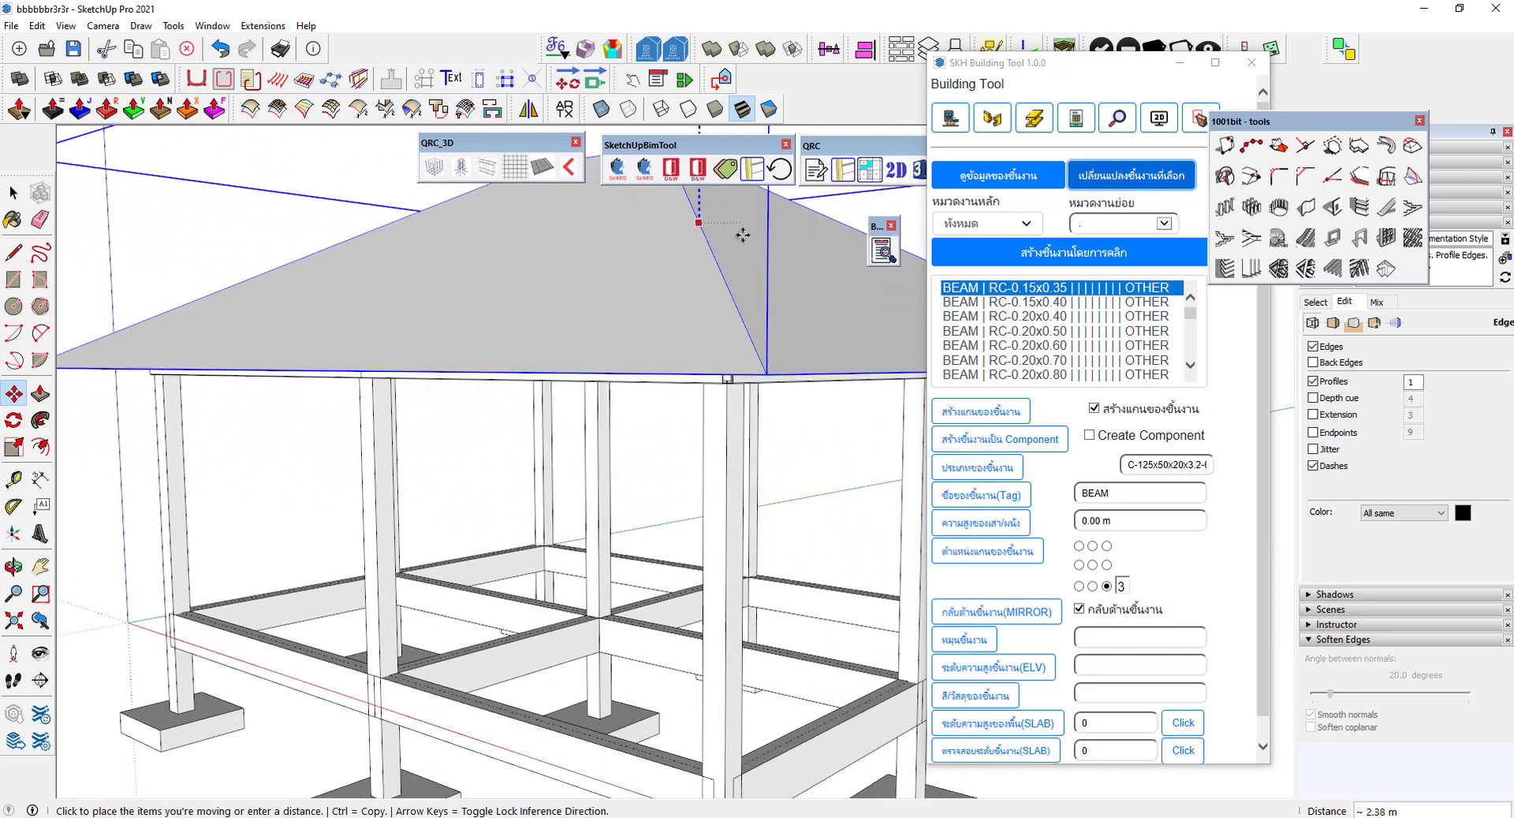
click(739, 325)
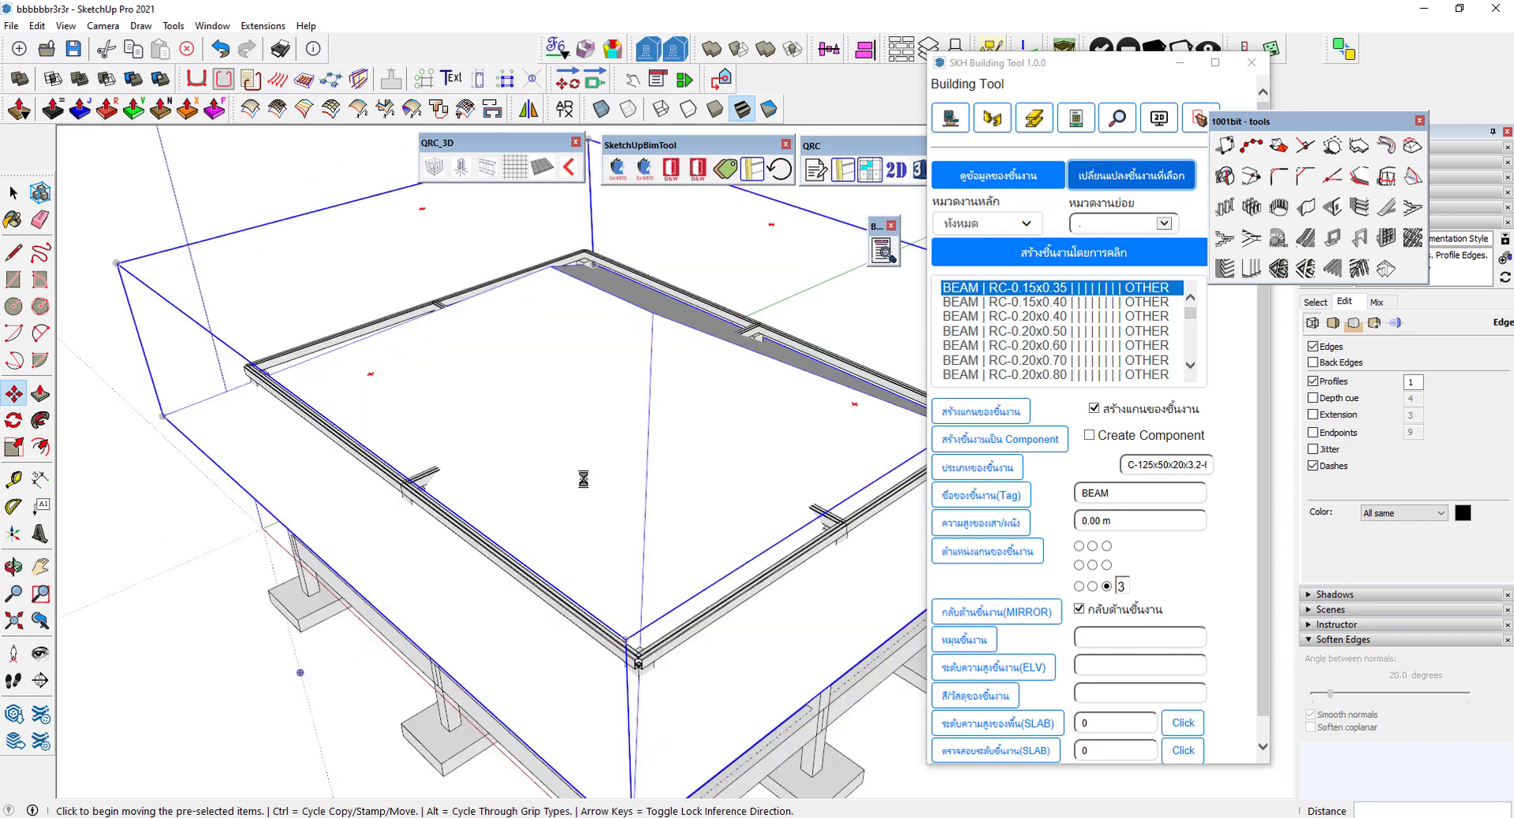
key(space)
click(820, 736)
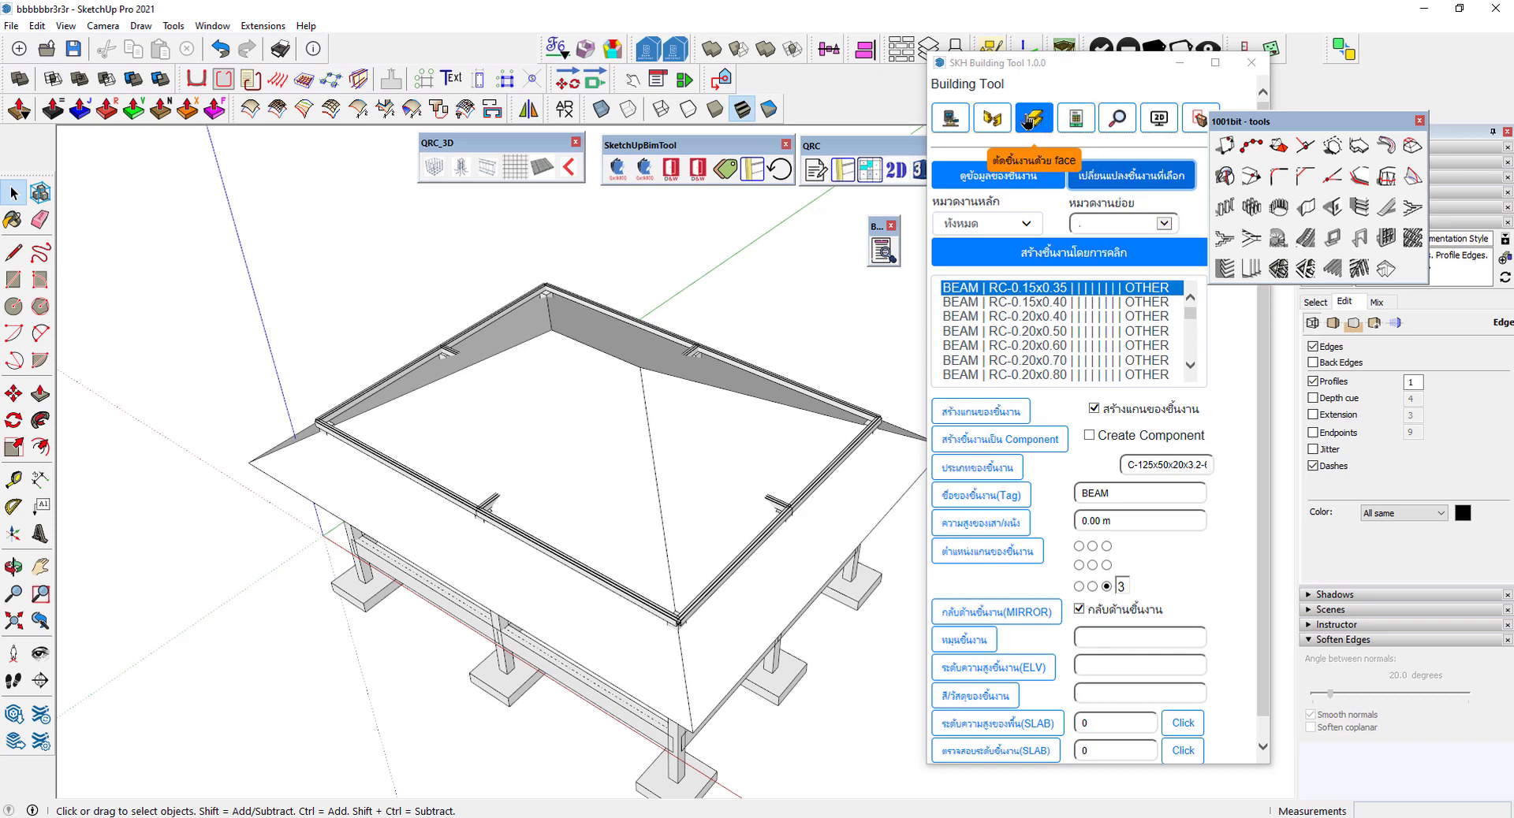
- Join two roof beams at a corner with the Building Tool corner-join
click(989, 120)
scroll(686, 610, up, 5)
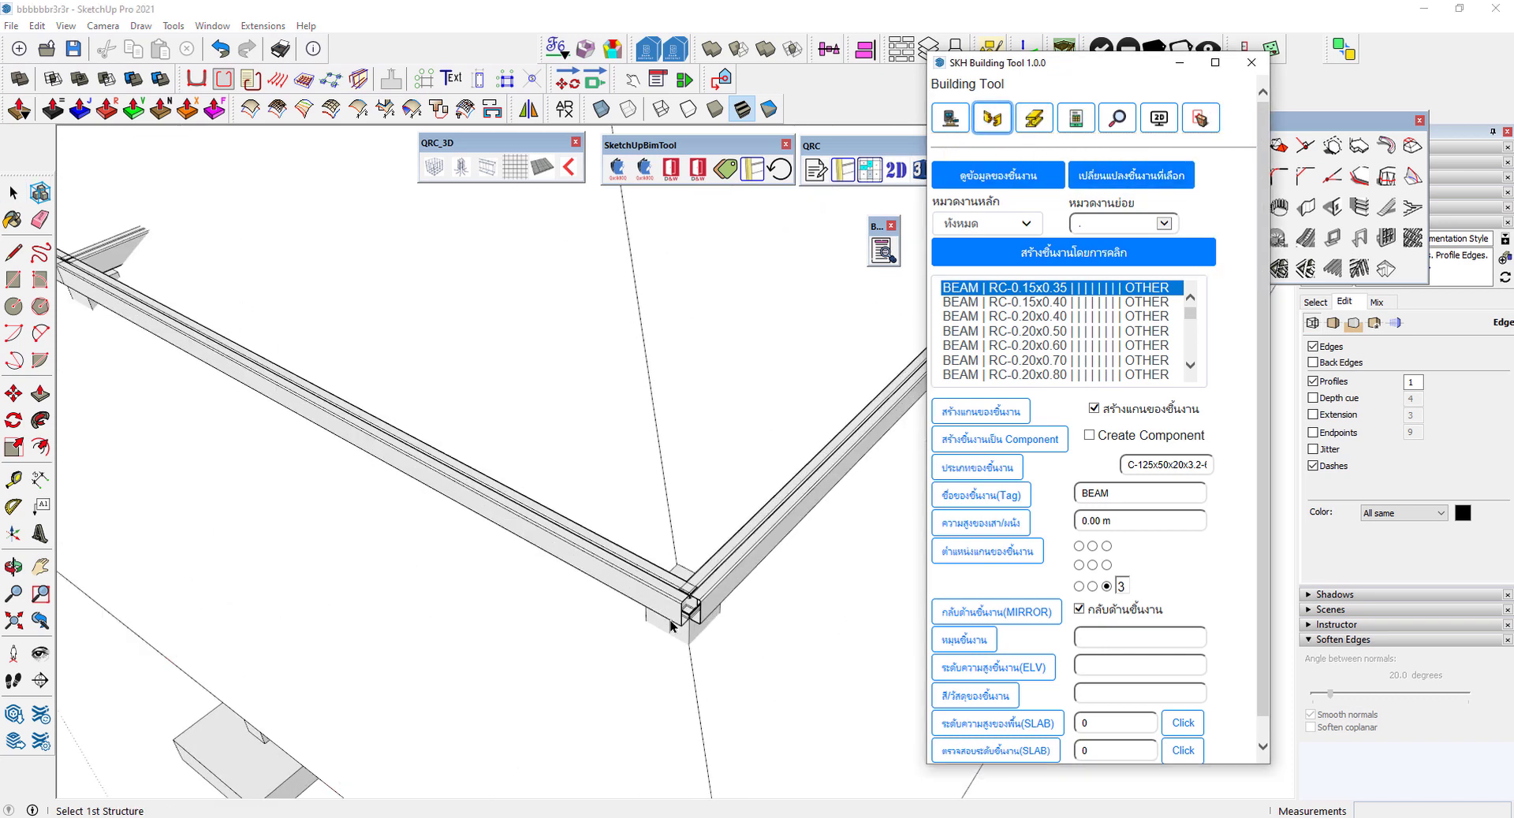
click(646, 583)
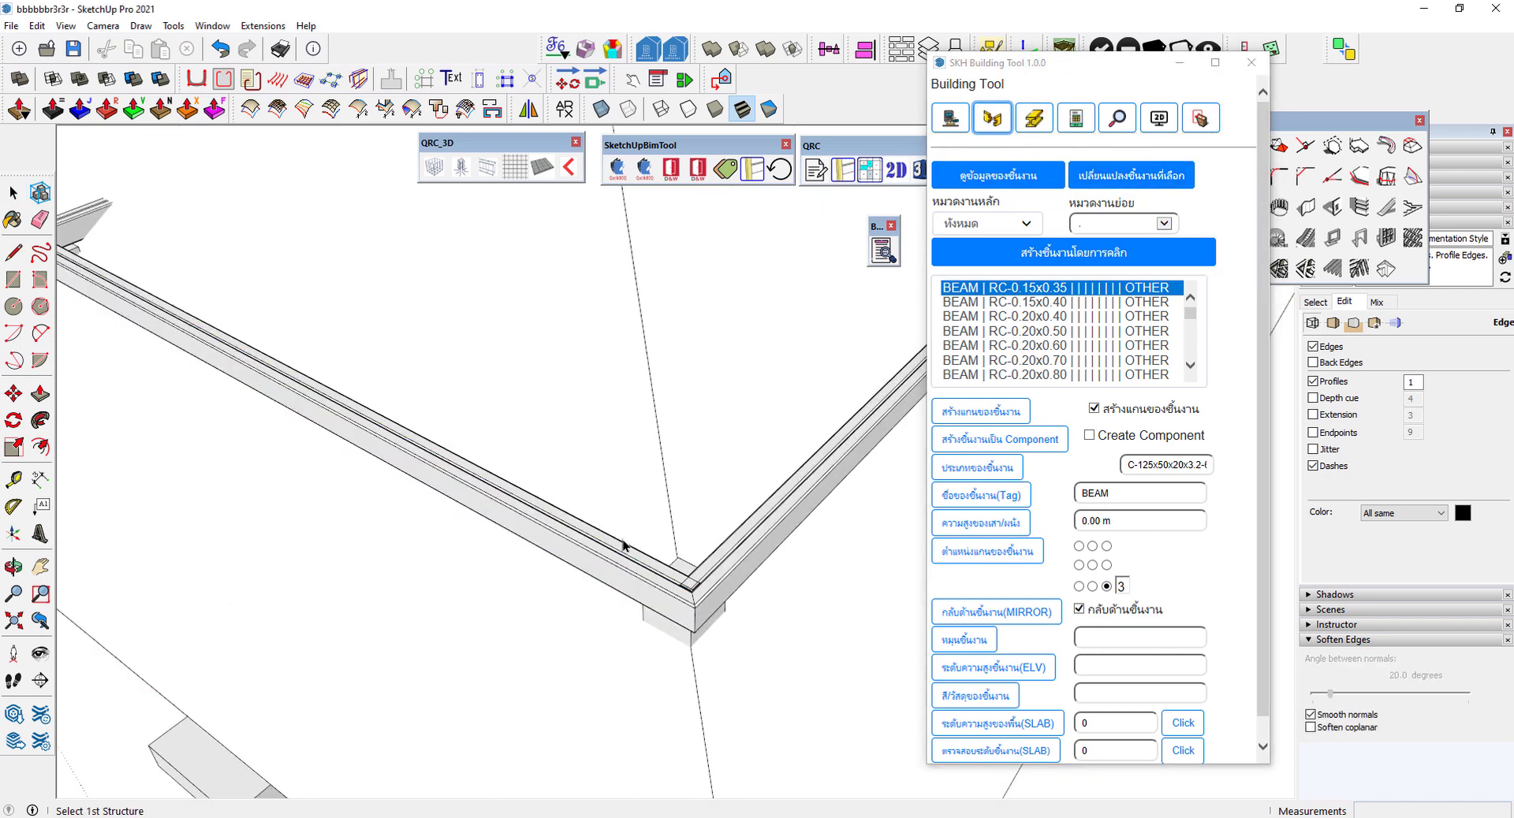
scroll(743, 534, down, 5)
mouse_move(739, 551)
middle_down()
mouse_move(324, 389)
mouse_move(550, 604)
middle_up()
scroll(339, 370, up, 5)
scroll(550, 605, up, 3)
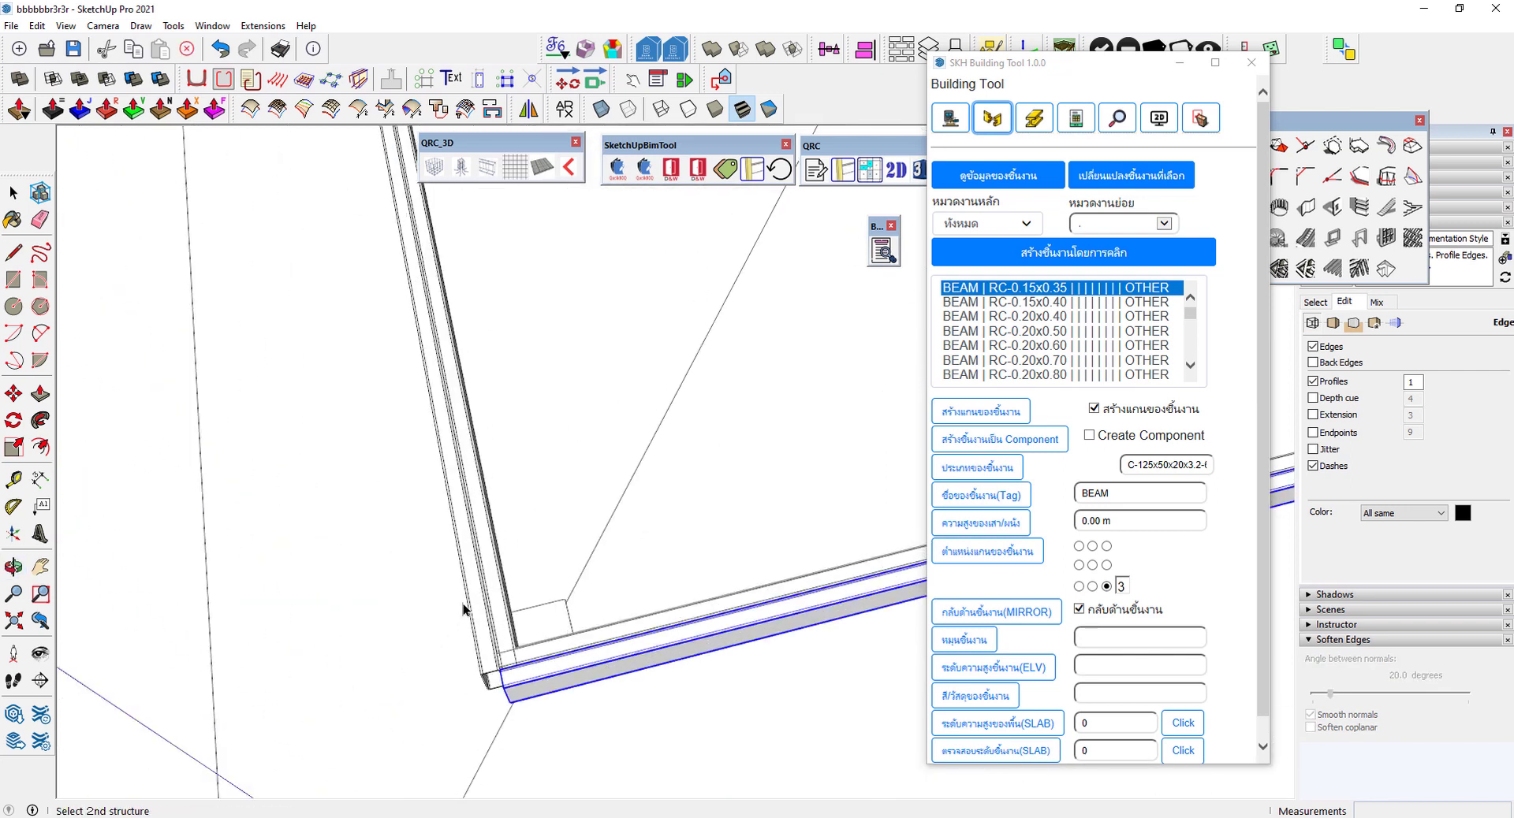
click(617, 628)
scroll(617, 628, down, 3)
middle_drag(483, 227, 529, 597)
scroll(482, 372, up, 4)
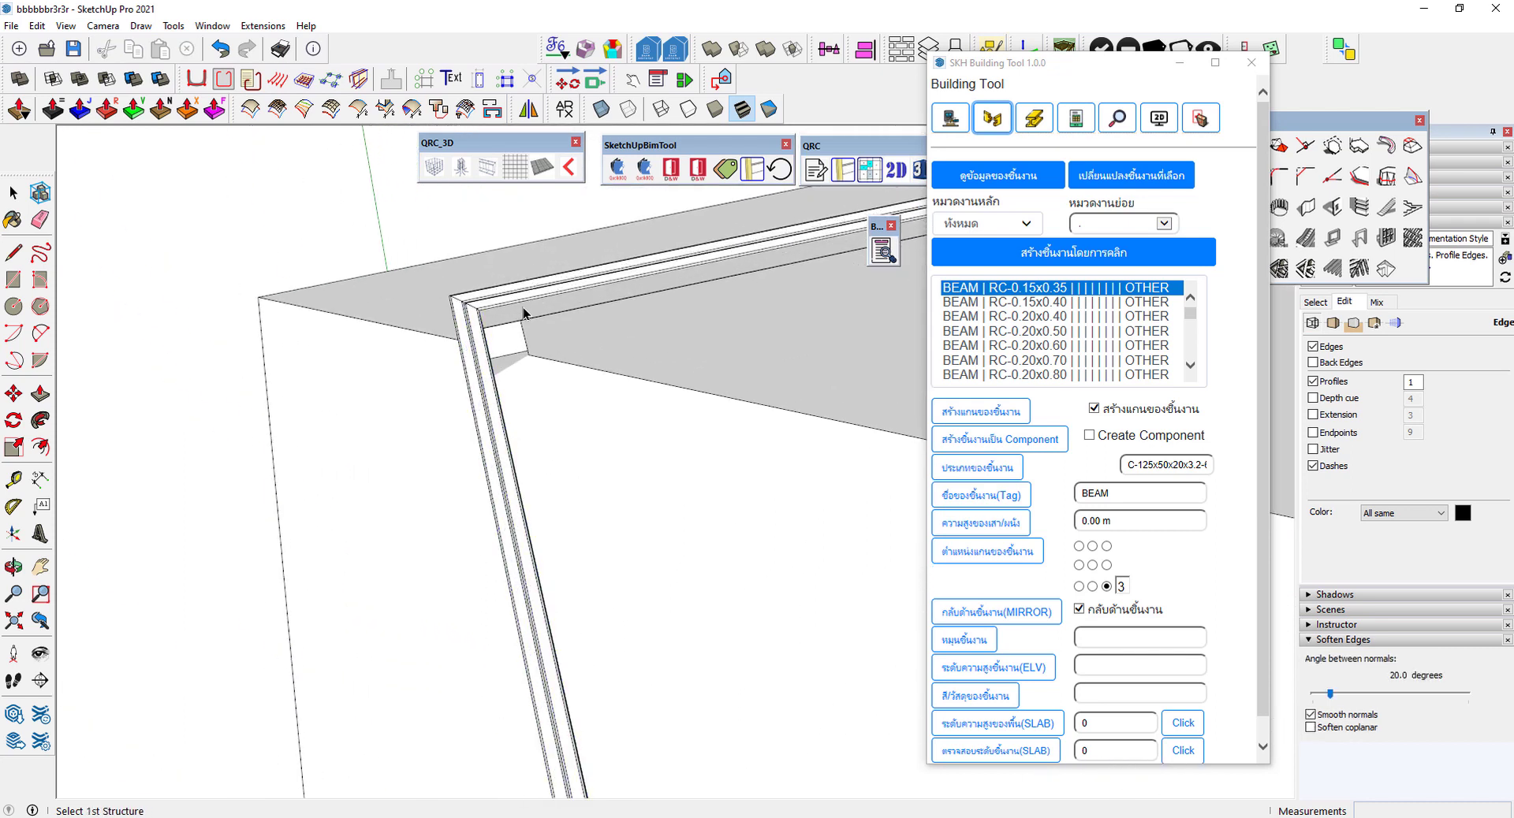
scroll(319, 533, down, 3)
scroll(492, 508, down, 2)
scroll(682, 433, up, 5)
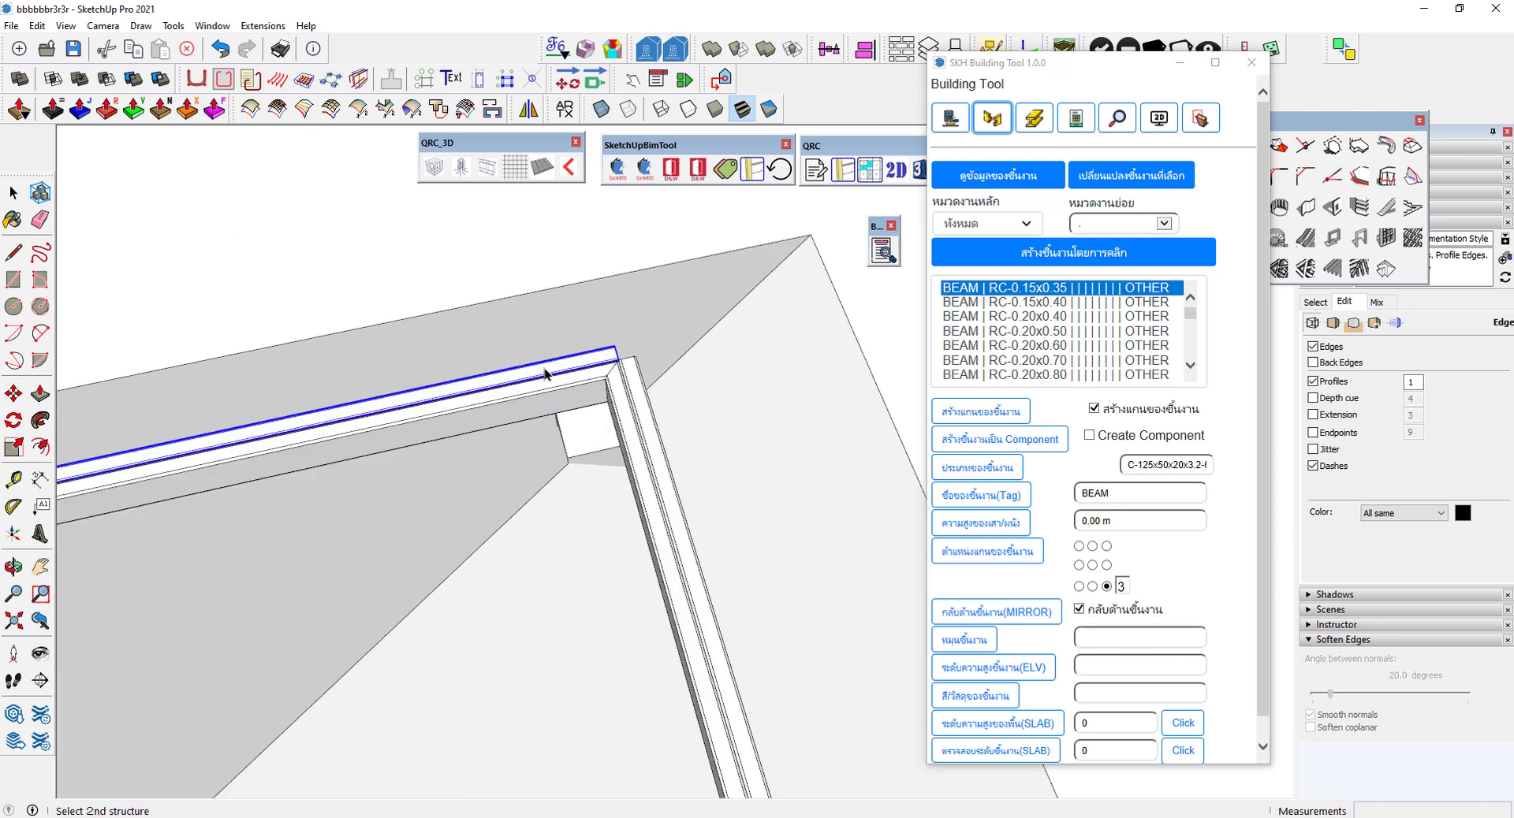
scroll(658, 490, down, 1)
scroll(659, 493, down, 2)
scroll(618, 473, down, 3)
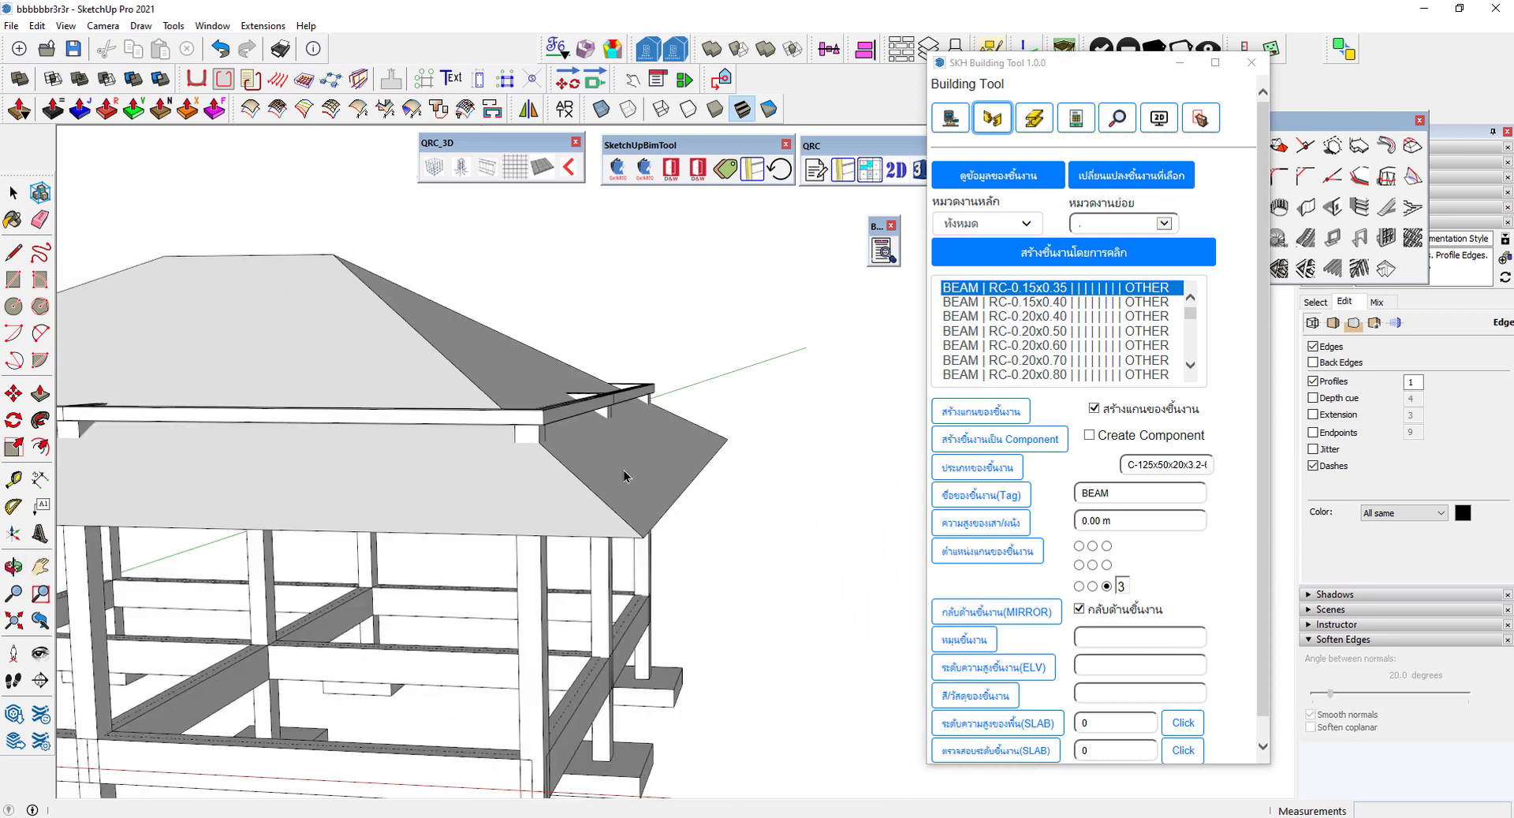
- Raise the roof 0.31 m along the blue axis
key(space)
scroll(548, 465, up, 5)
key(m)
click(630, 511)
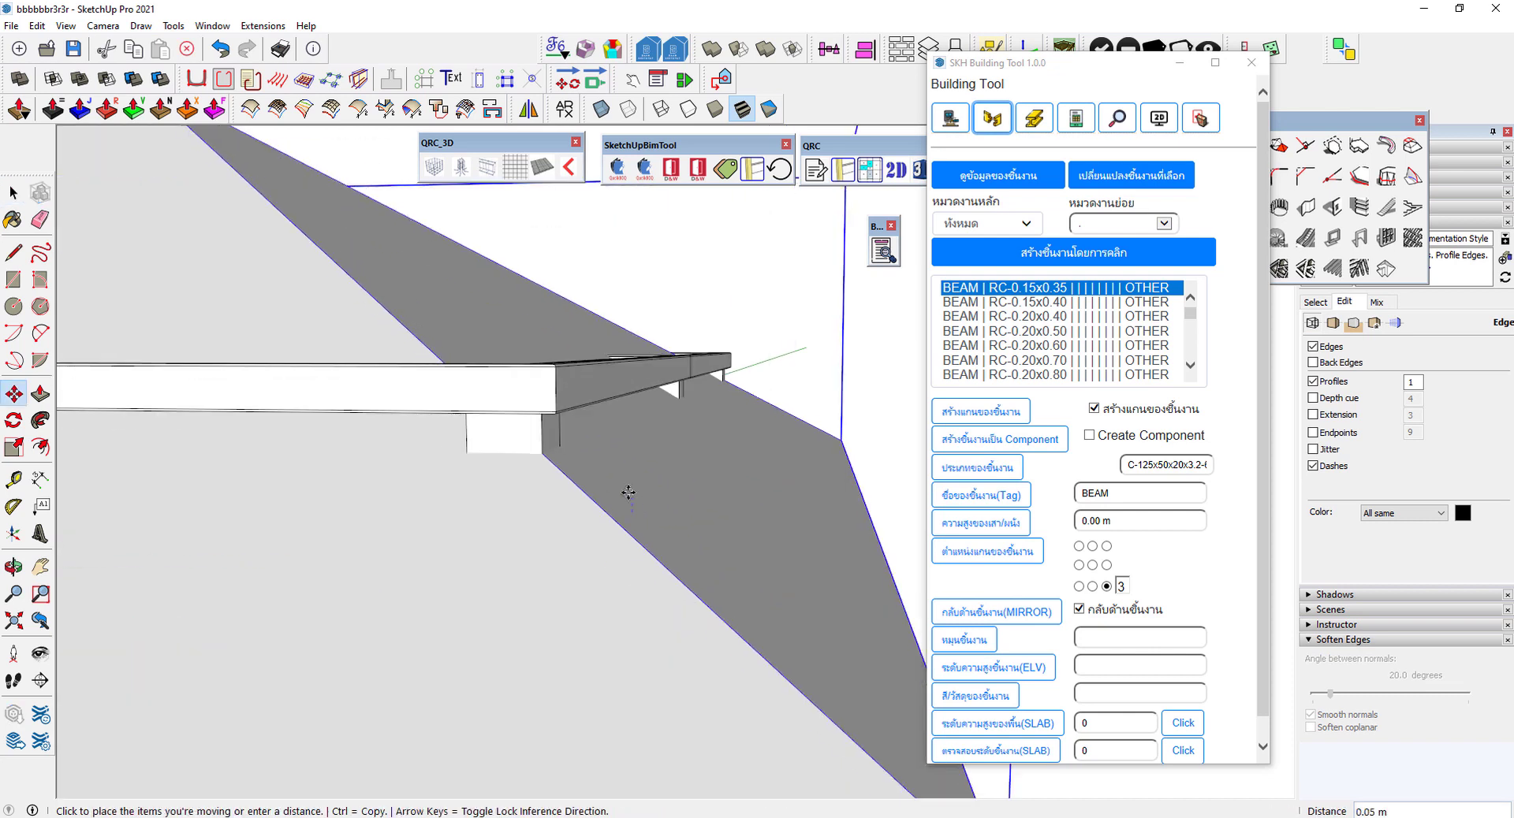
click(665, 401)
key(space)
scroll(664, 402, down, 3)
scroll(623, 410, down, 3)
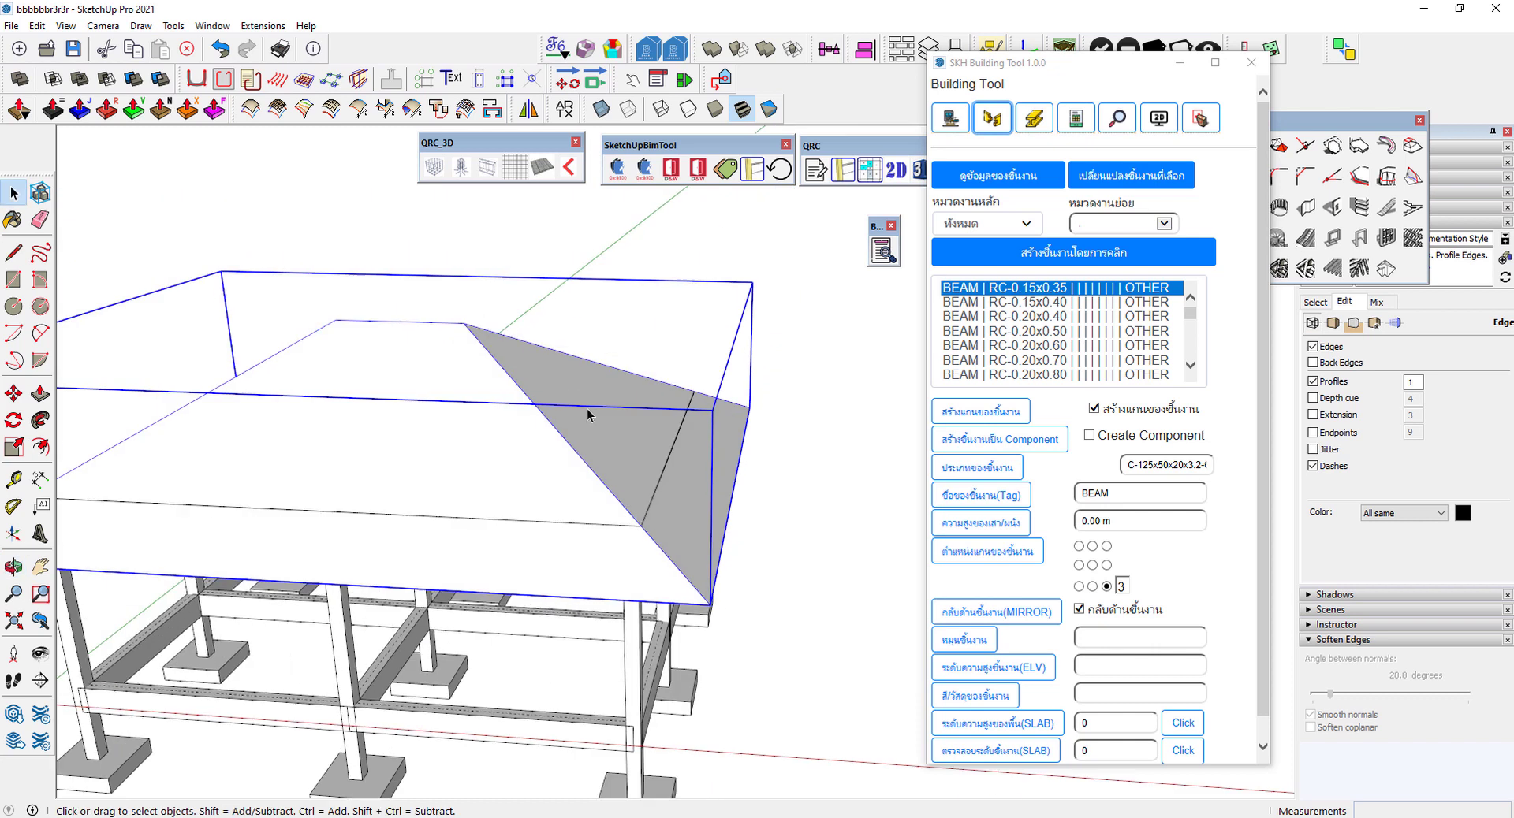
- Explode the roof group into loose faces
right_click(590, 415)
click(653, 381)
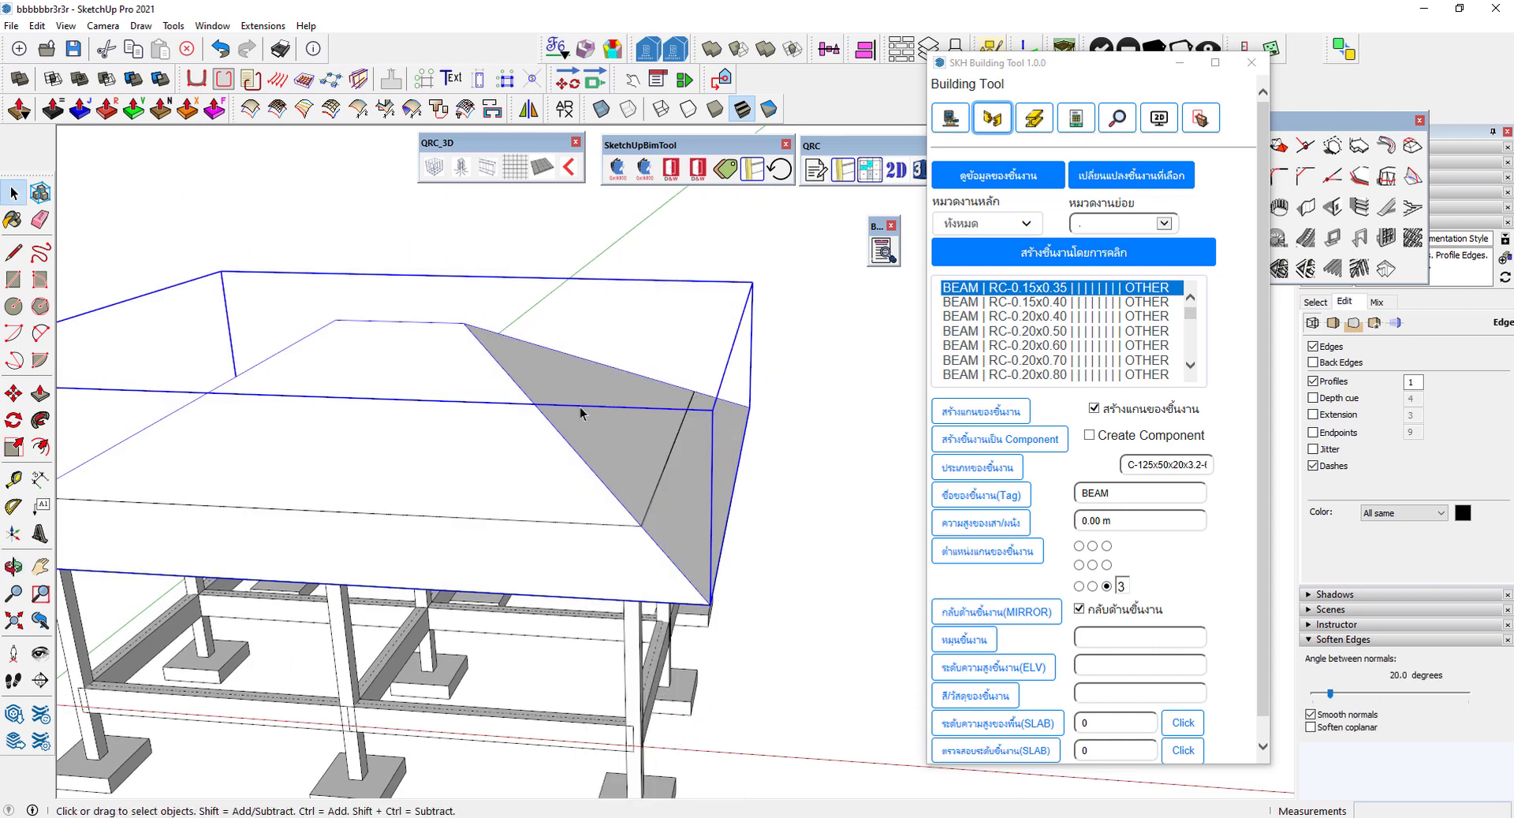
right_click(581, 412)
click(632, 365)
scroll(579, 518, down, 3)
- Delete the roof faces, leaving only the roof edges
scroll(571, 474, up, 2)
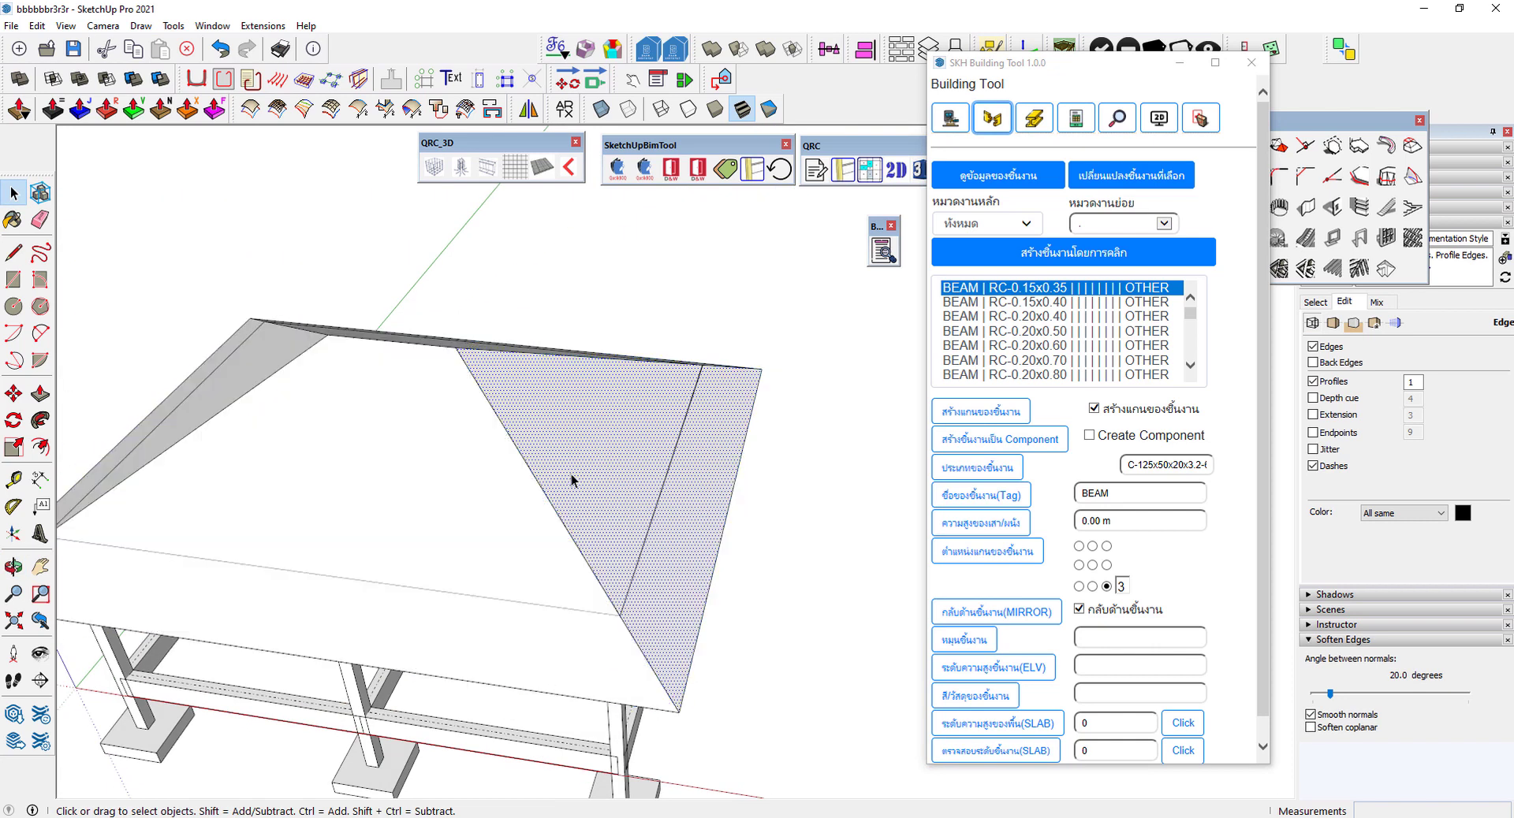
scroll(571, 474, down, 2)
click(424, 455)
key(Delete)
click(304, 429)
ctrl+click(399, 392)
key(Delete)
- Convert the remaining roof edges into beam members, with mirroring turned off
middle_drag(466, 548, 568, 243)
drag(580, 355, 295, 285)
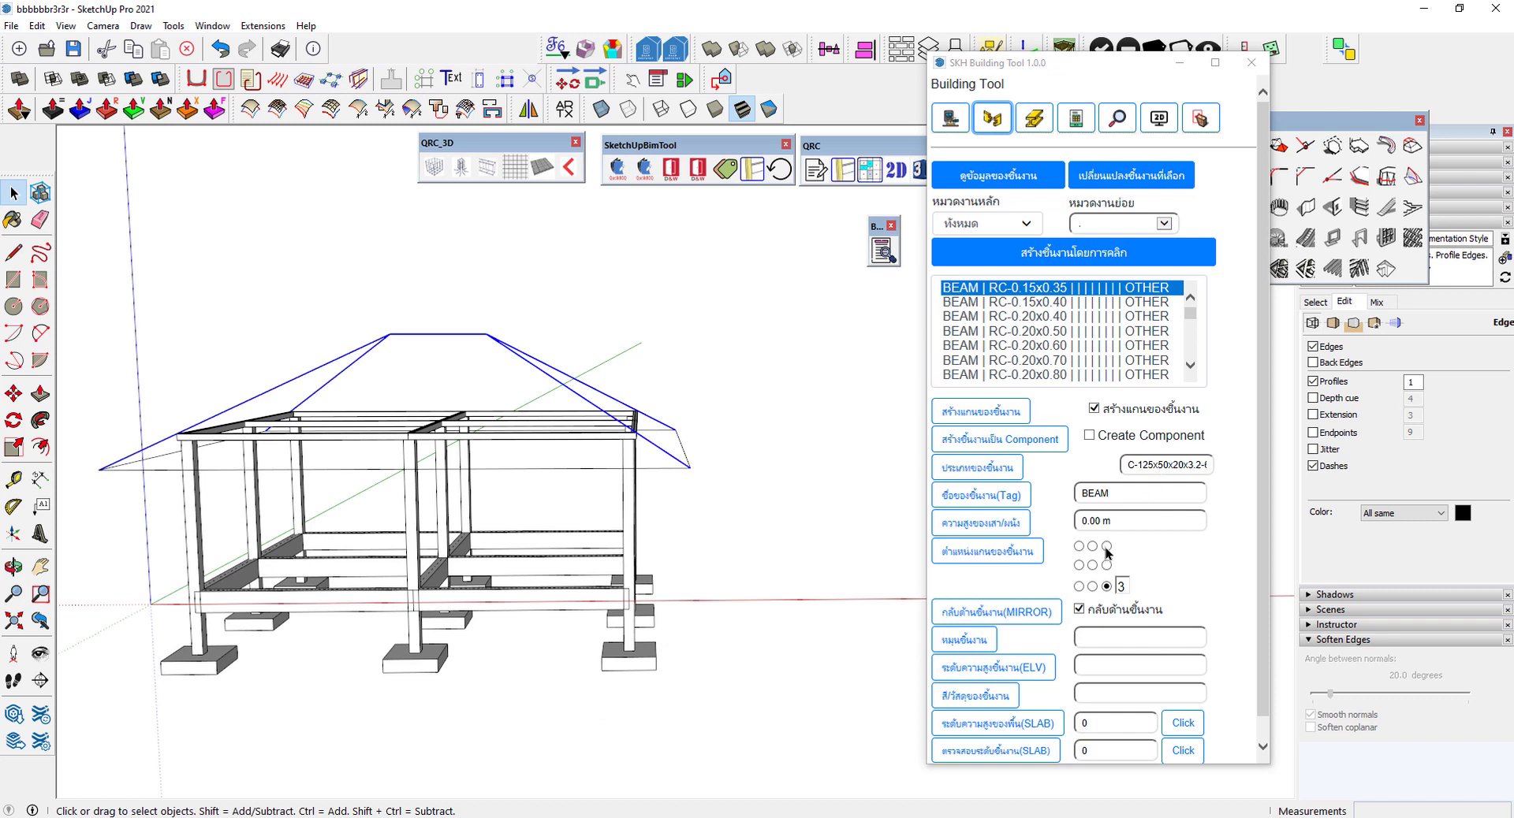
click(1141, 183)
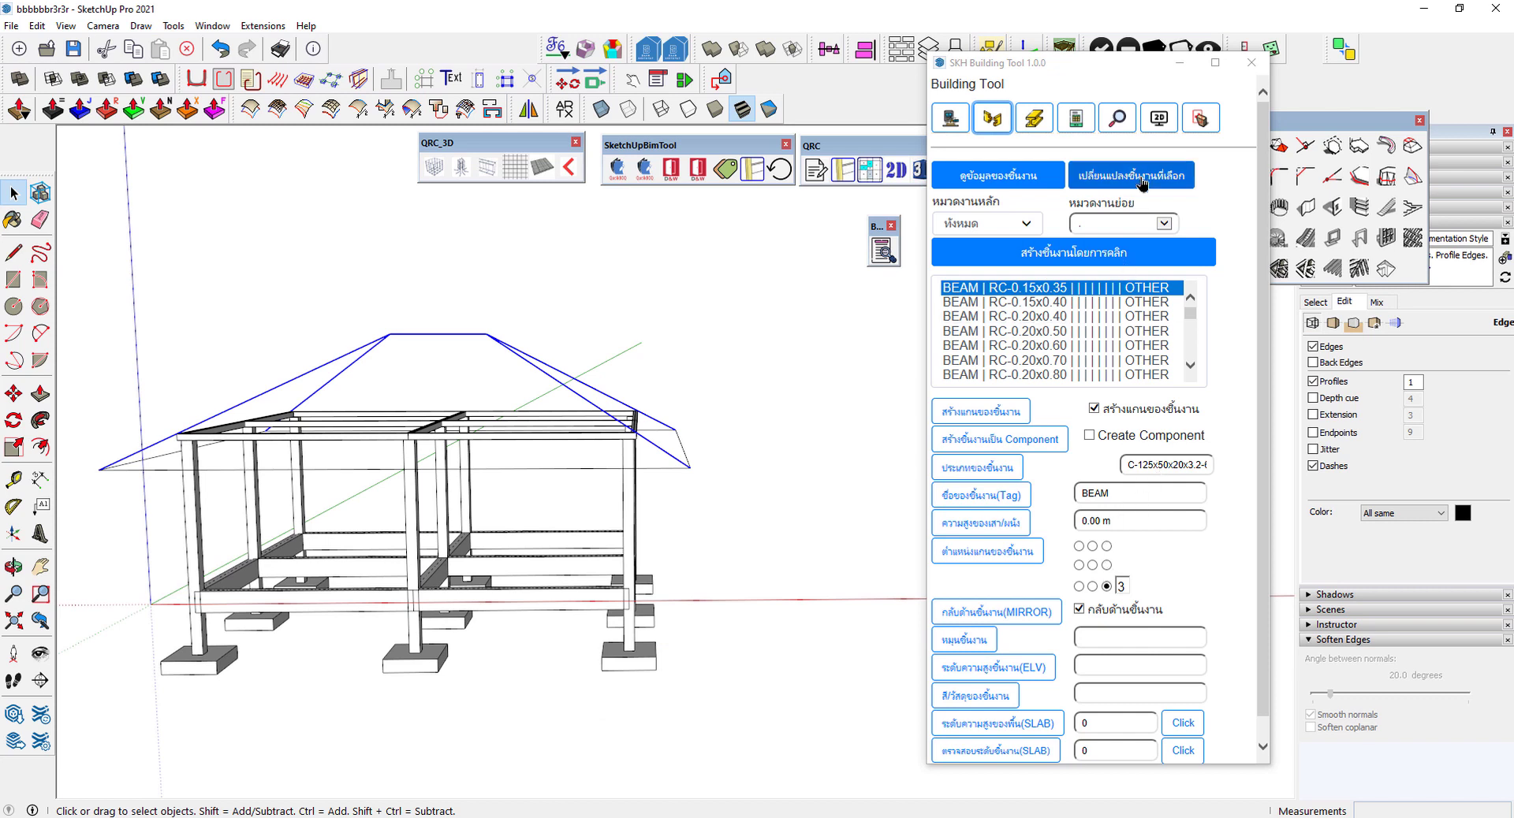
middle_drag(473, 513, 500, 619)
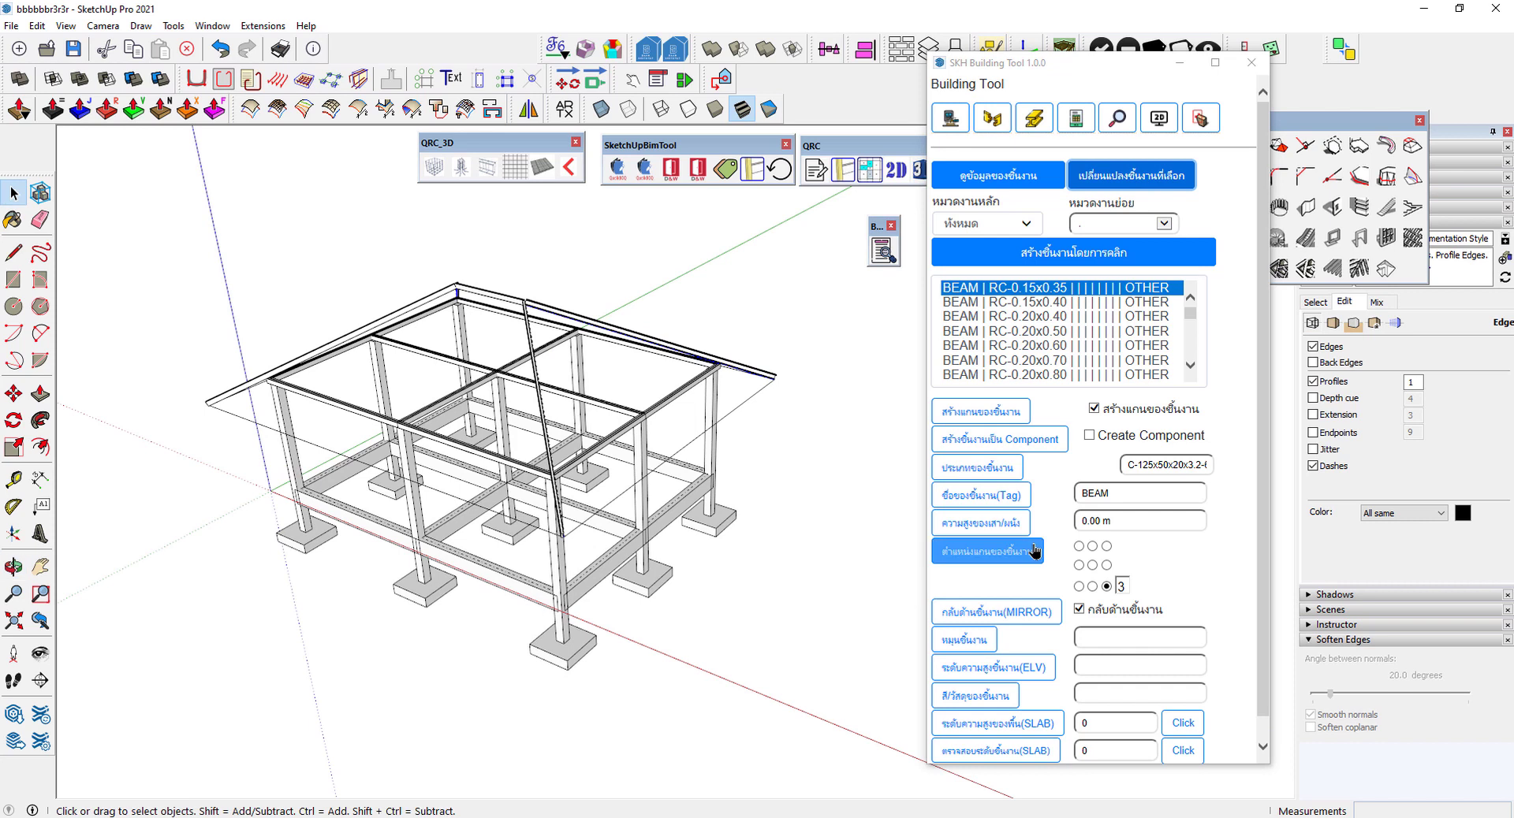
click(1077, 611)
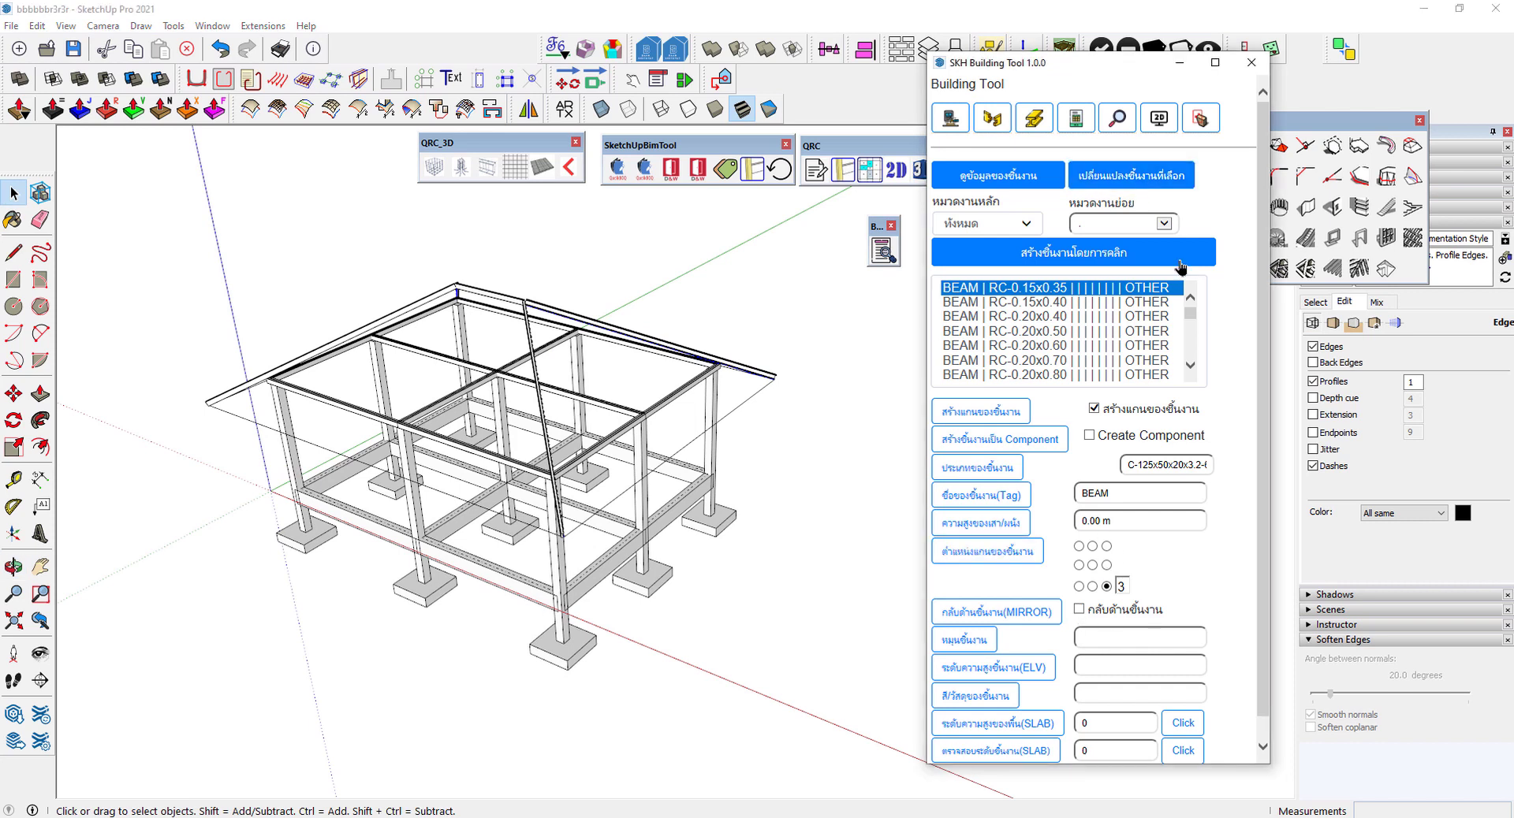
click(1148, 181)
- Turn on member-attribute querying in the Building Tool
middle_drag(659, 260, 618, 271)
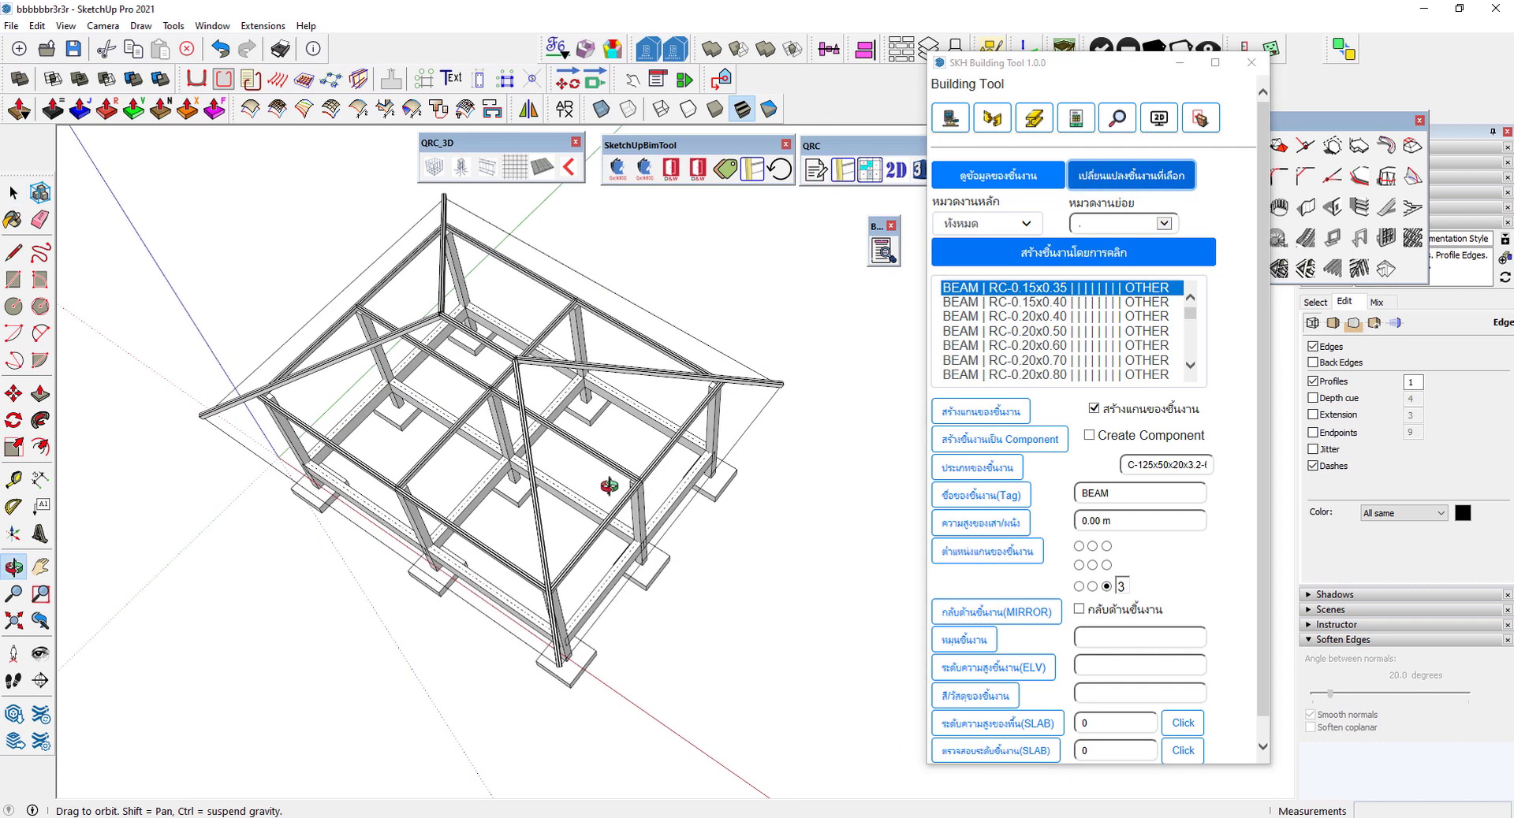
middle_drag(792, 278, 729, 348)
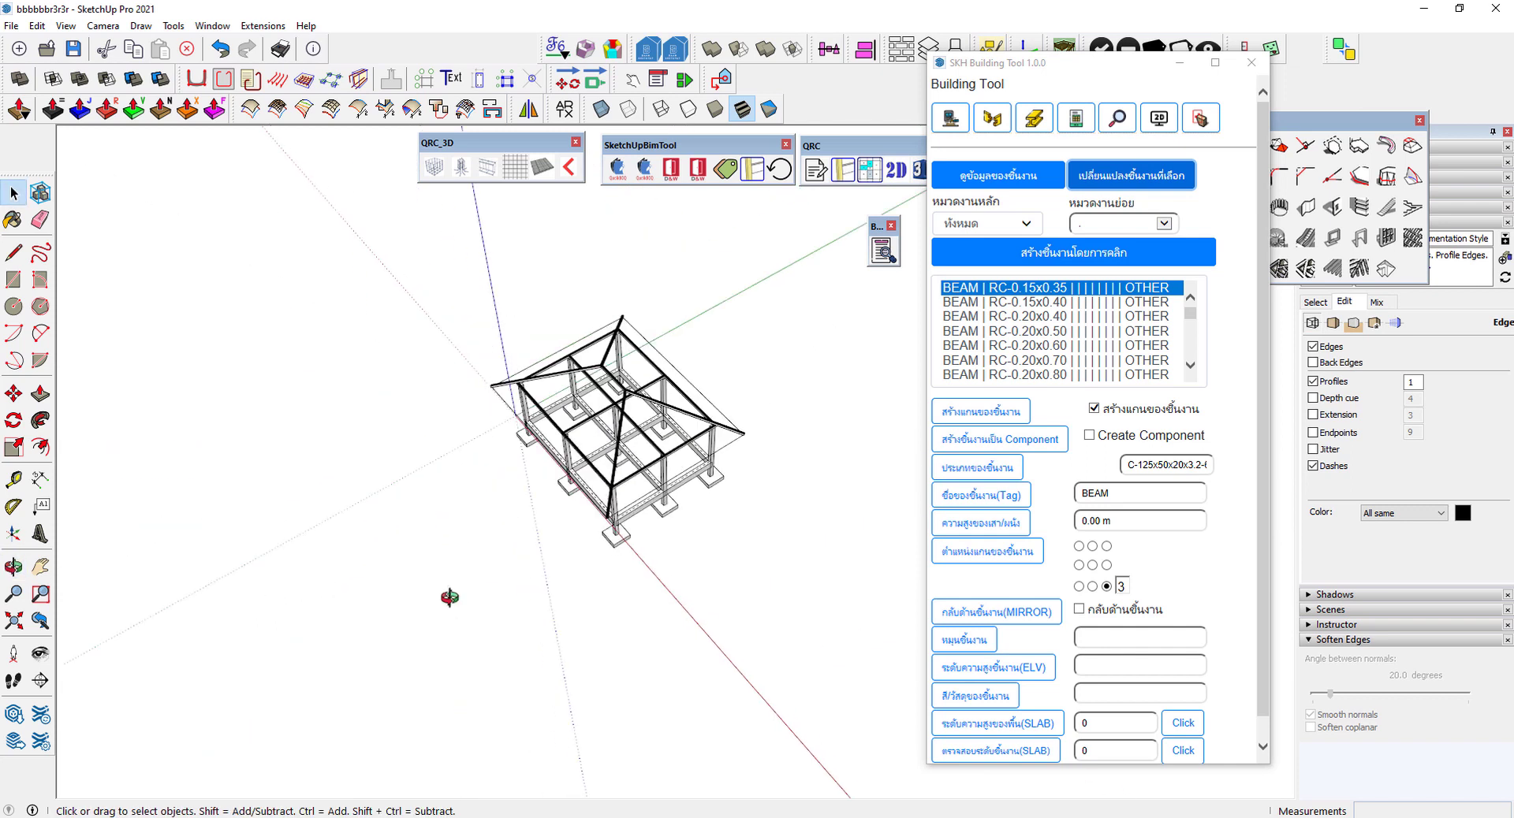
scroll(728, 348, up, 3)
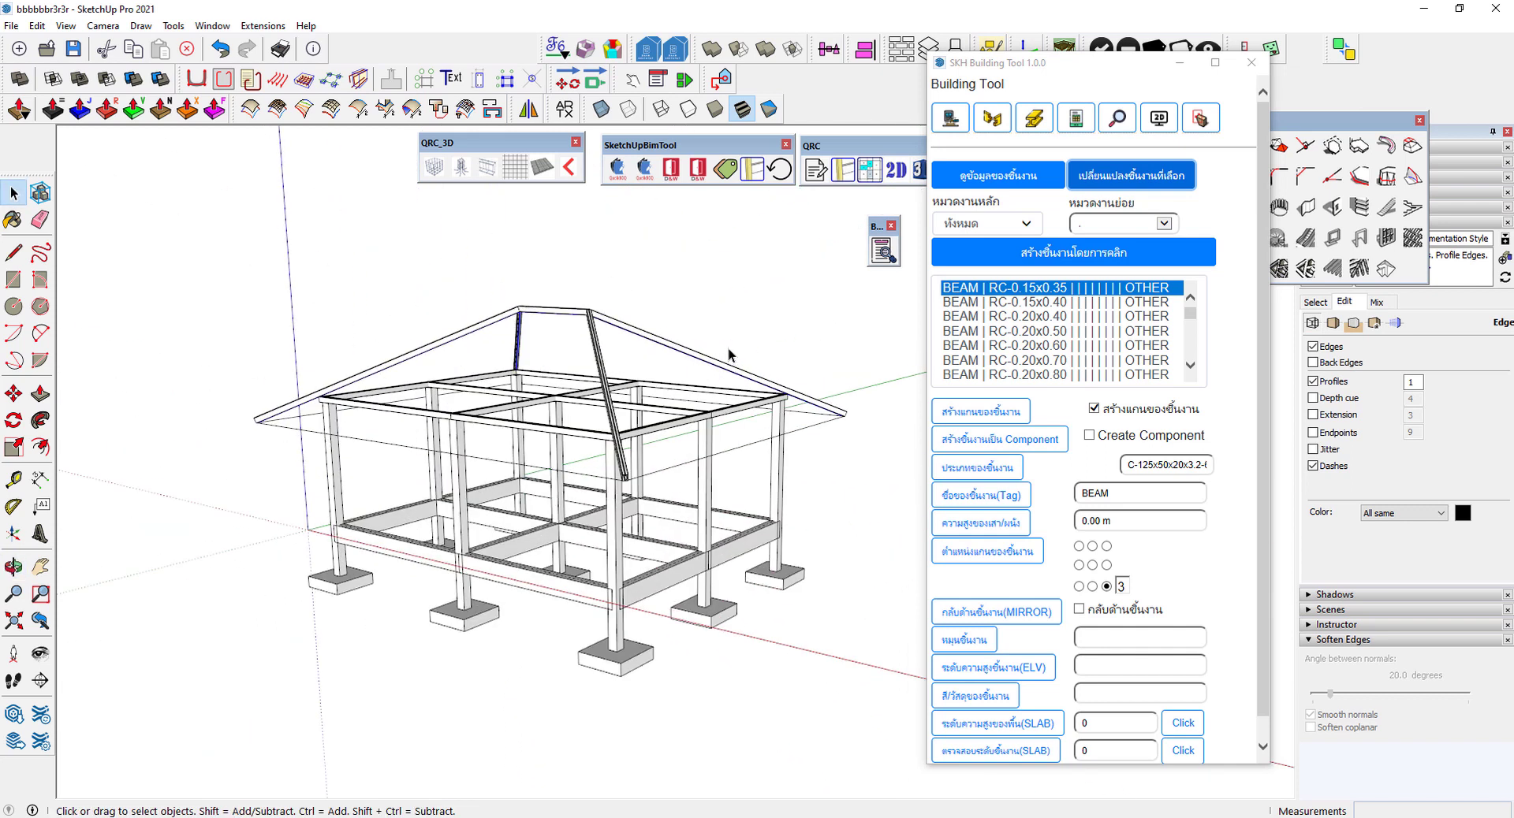
scroll(729, 348, up, 1)
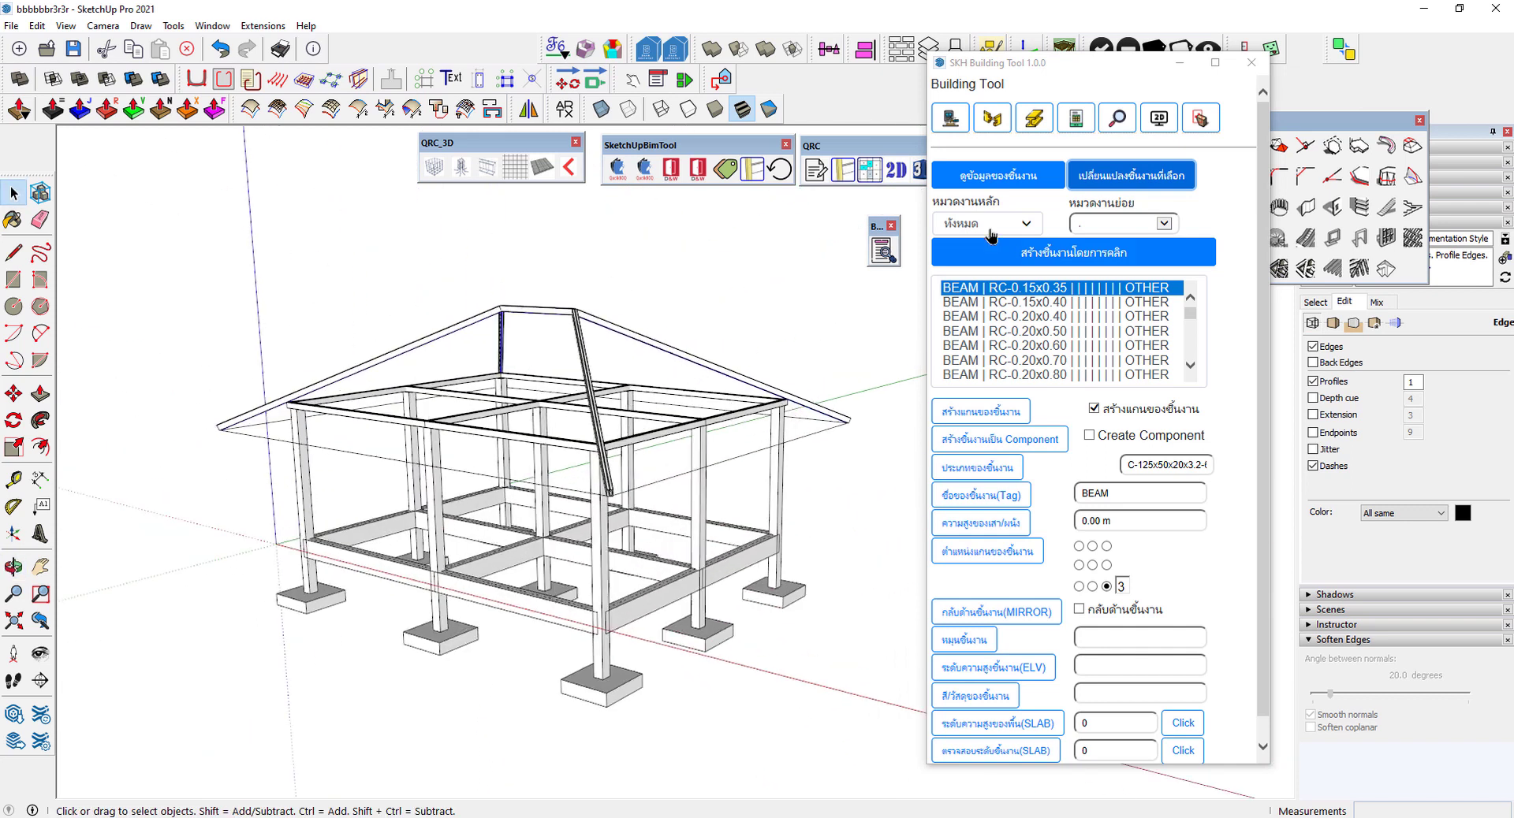
click(1123, 122)
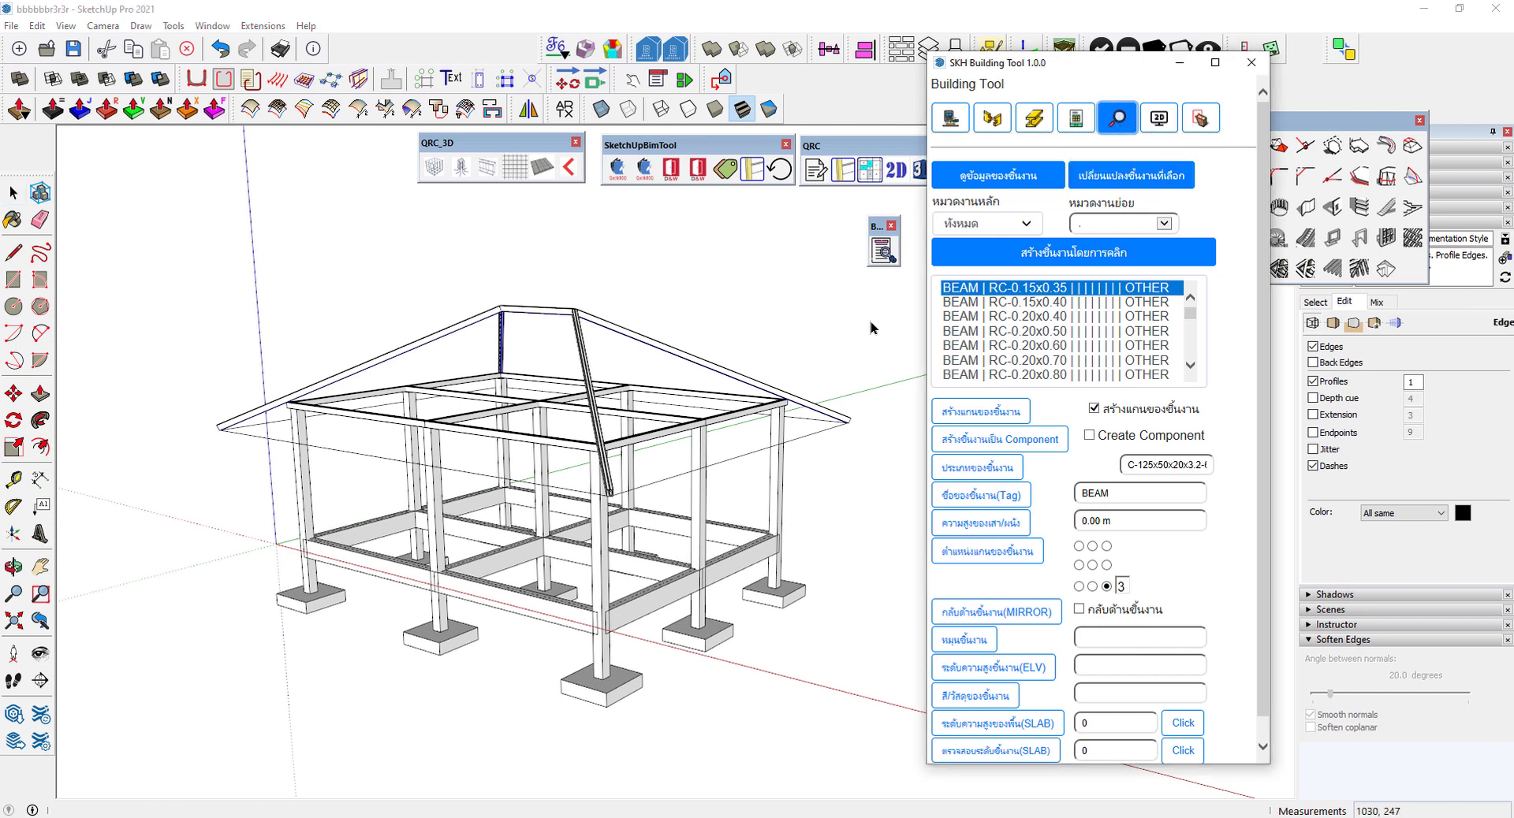
scroll(583, 398, up, 5)
- Show a column's attributes: RC-0.20x0.20, class RC_COLUMN, 4.00 m high
click(583, 398)
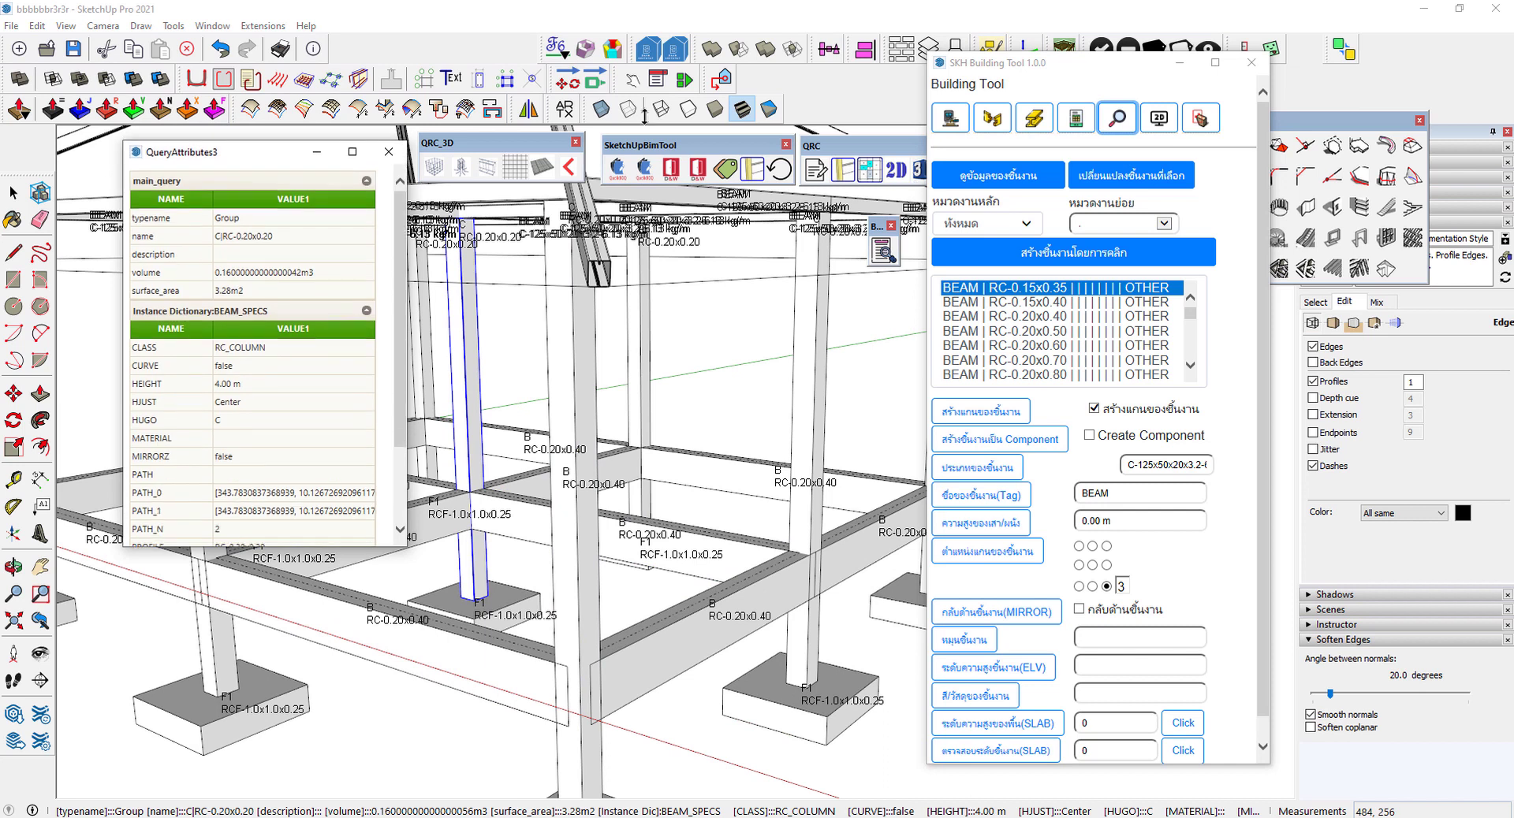
drag(221, 149, 1020, 131)
scroll(478, 408, up, 2)
scroll(479, 408, down, 5)
middle_drag(478, 407, 410, 408)
scroll(374, 408, up, 2)
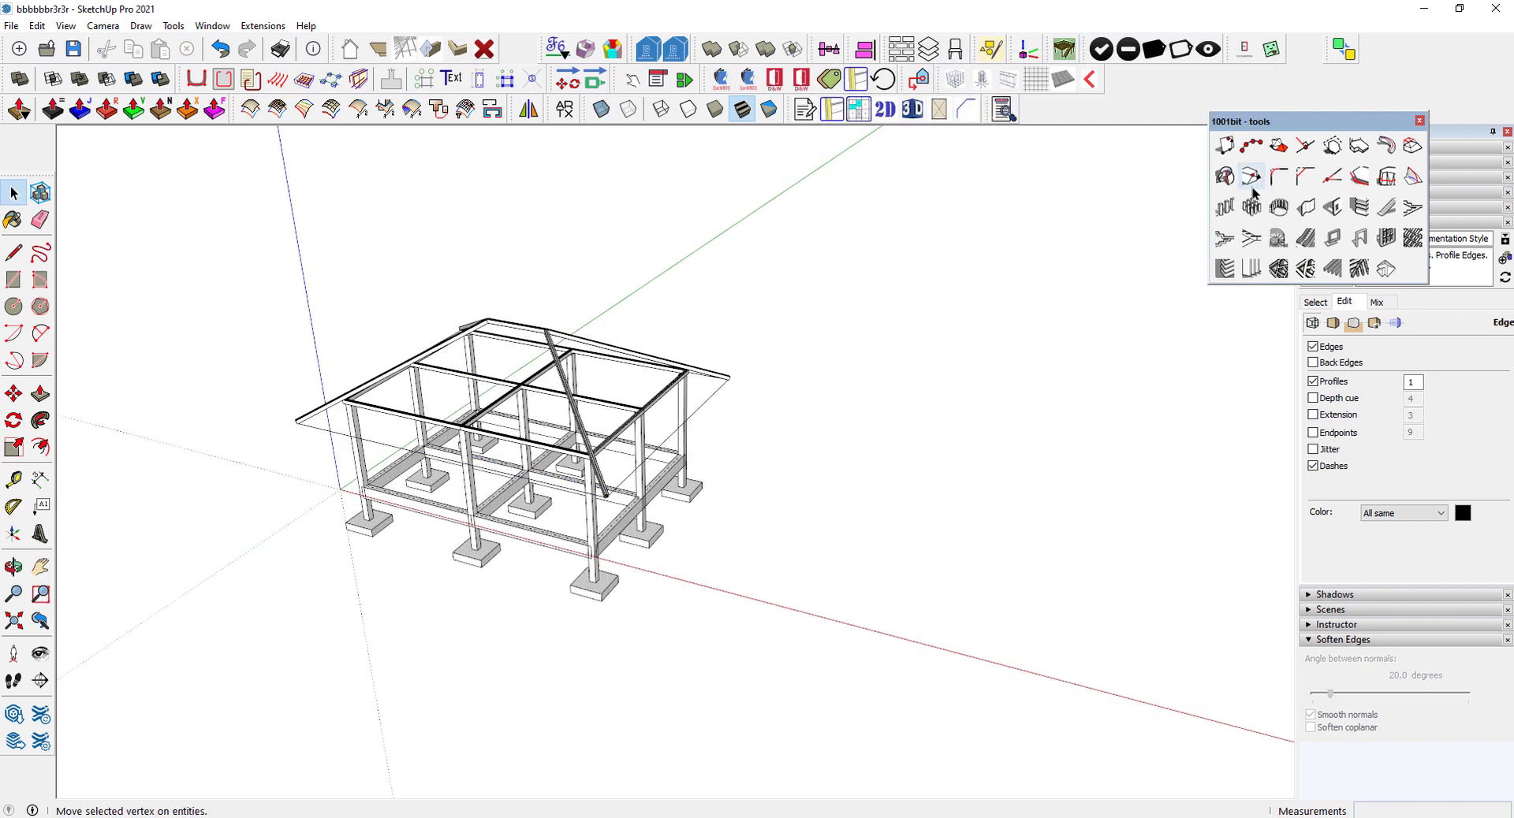
- Close the 1001bit tools palette and delete the entire shelter model
drag(1308, 121, 1054, 169)
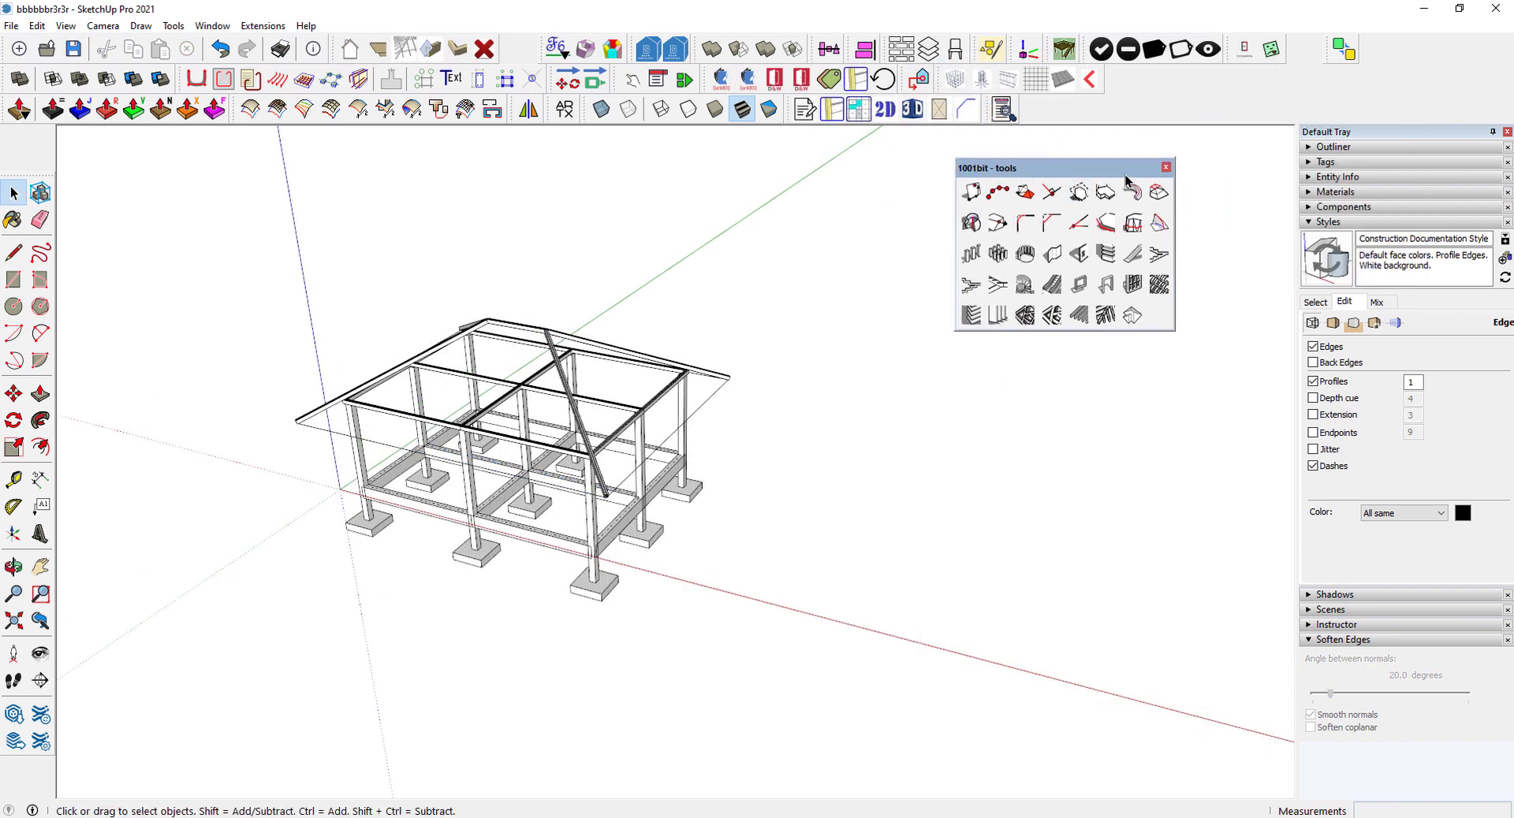
click(1165, 168)
middle_drag(662, 304, 483, 319)
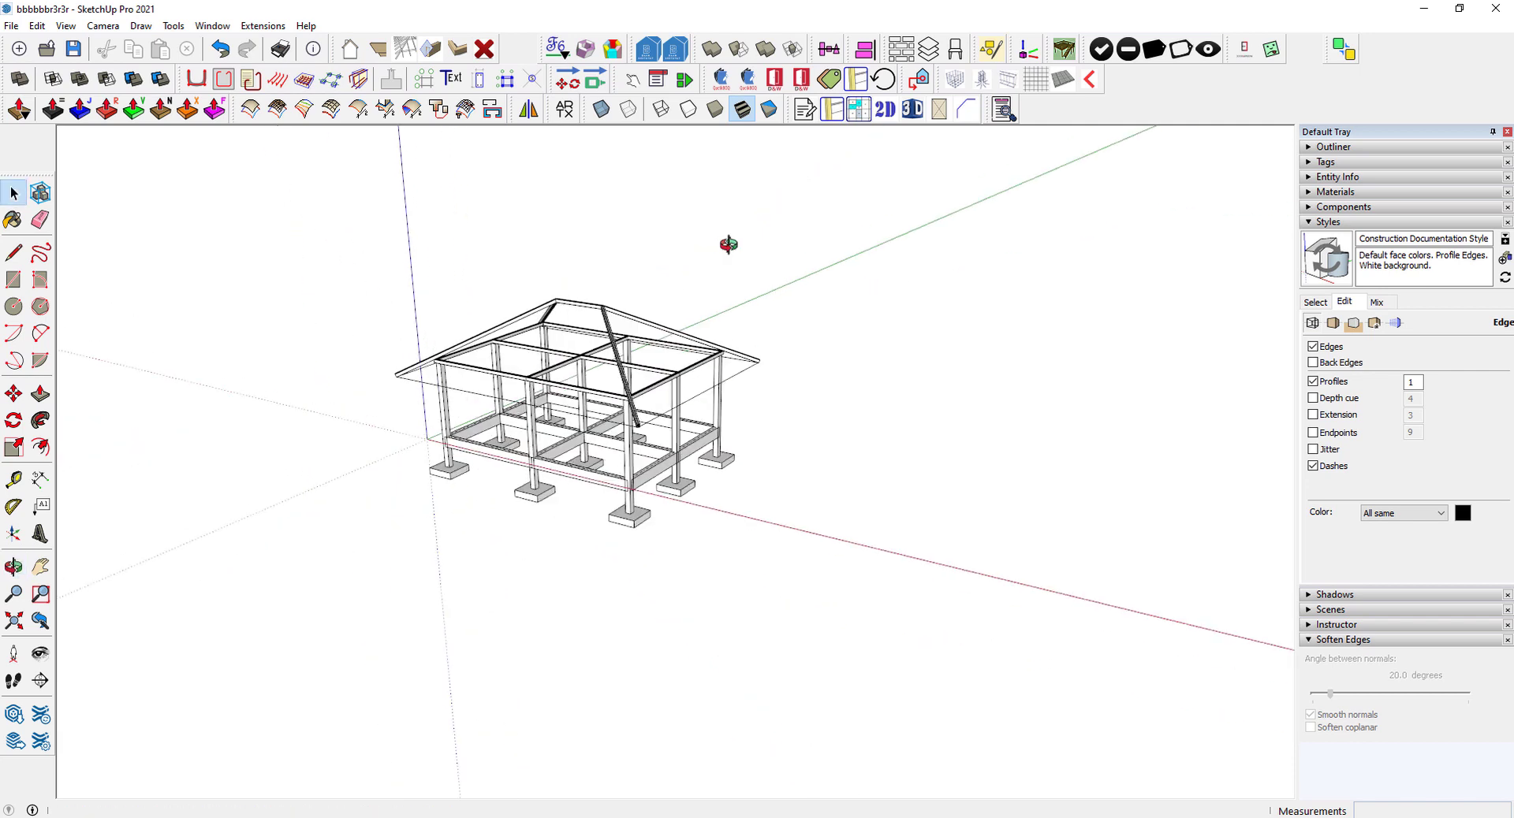
drag(257, 239, 985, 678)
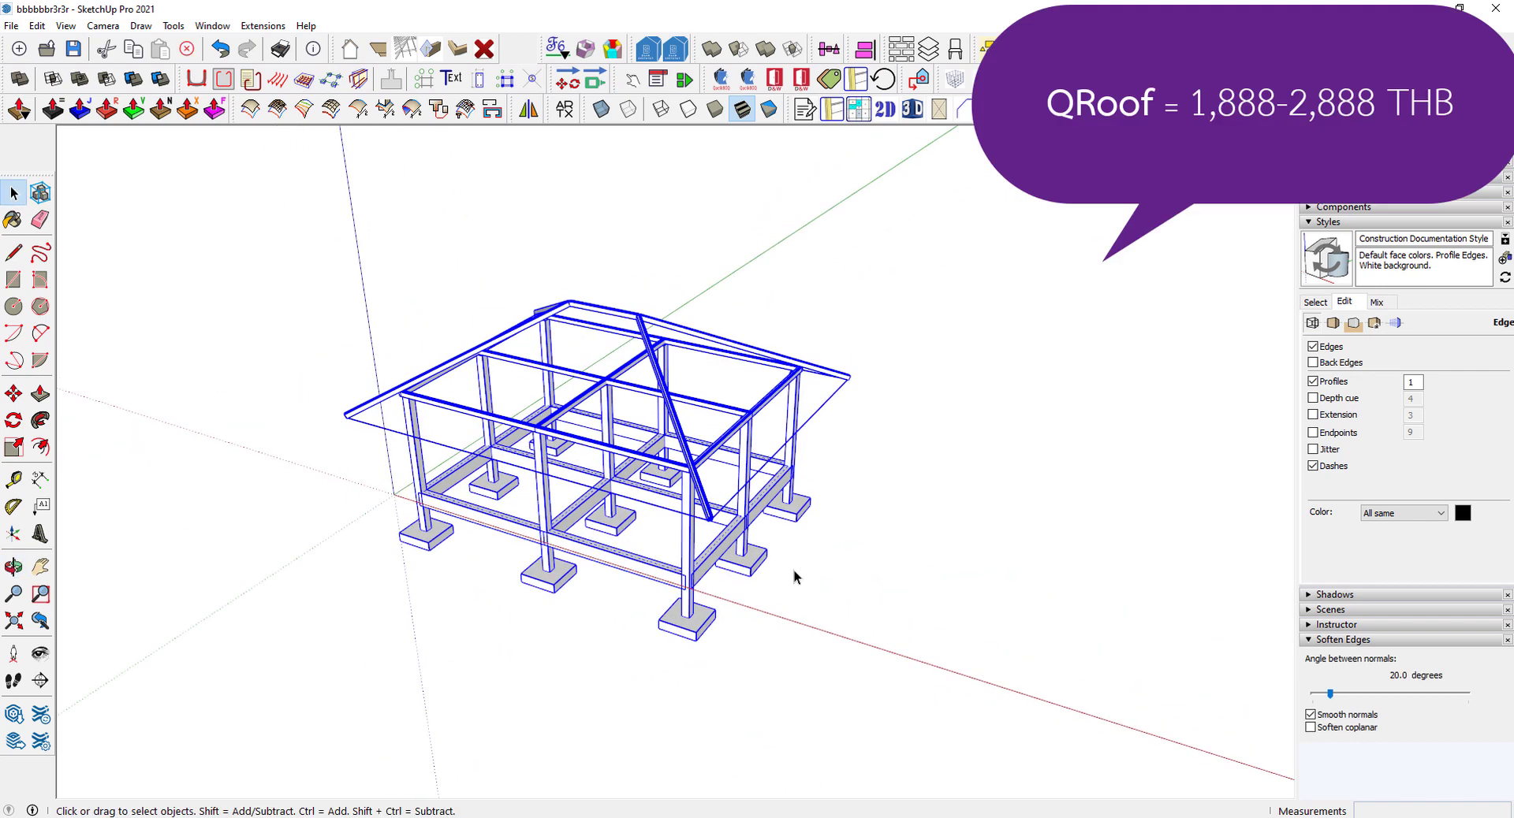
key(Delete)
scroll(788, 497, down, 2)
scroll(843, 323, down, 1)
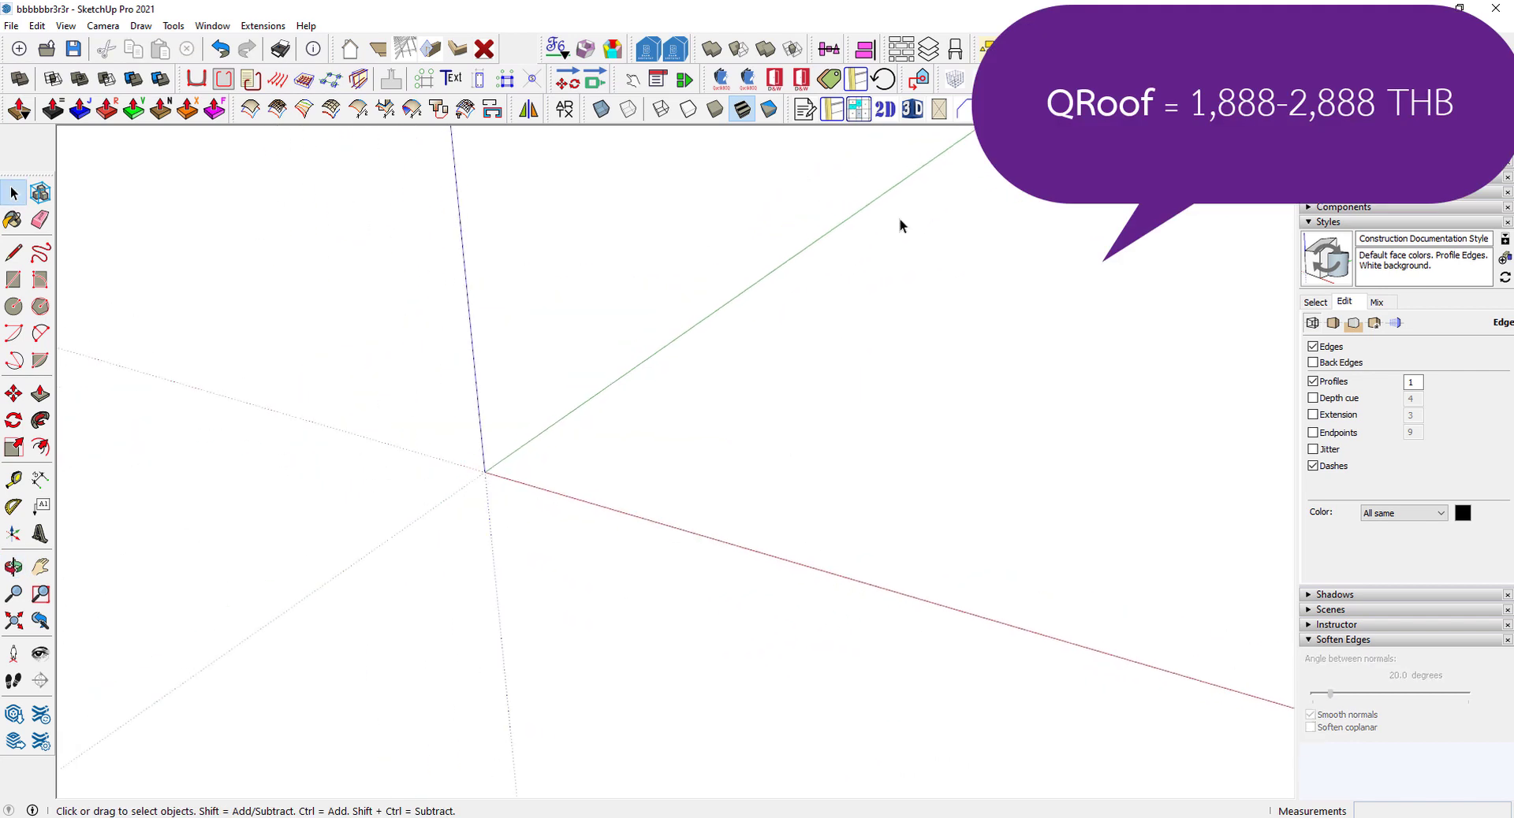
- Place a 0.60 m footing cube using the flat plan tool
click(830, 119)
click(741, 430)
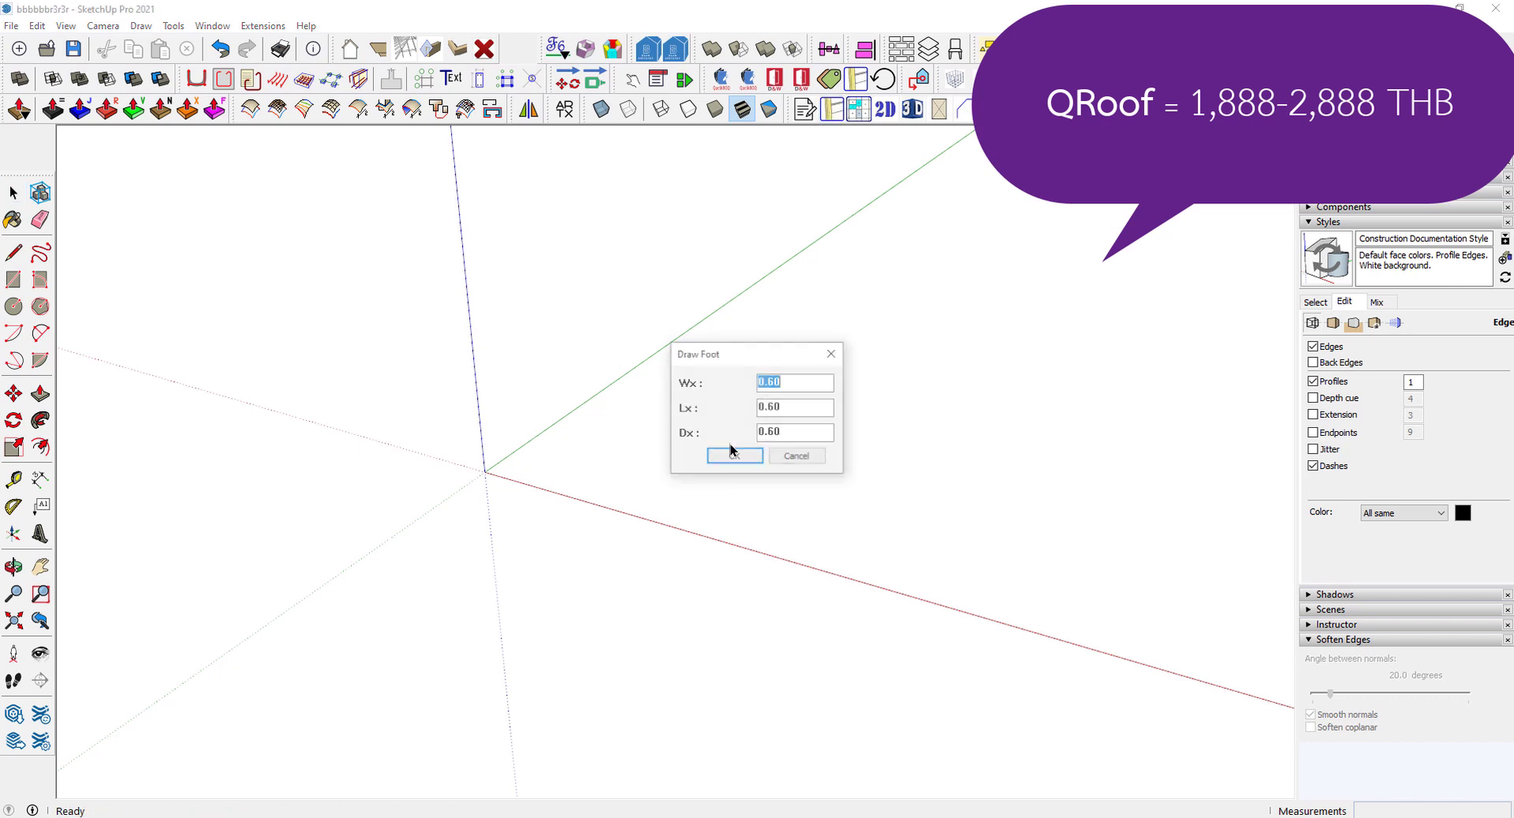
click(733, 455)
scroll(551, 477, up, 1)
scroll(541, 477, up, 1)
scroll(541, 477, up, 1)
click(541, 488)
scroll(575, 524, down, 2)
scroll(615, 520, down, 1)
- Copy the footing twice at 4 m along green, making a row of three
key(m)
click(615, 515)
key(ctrl)
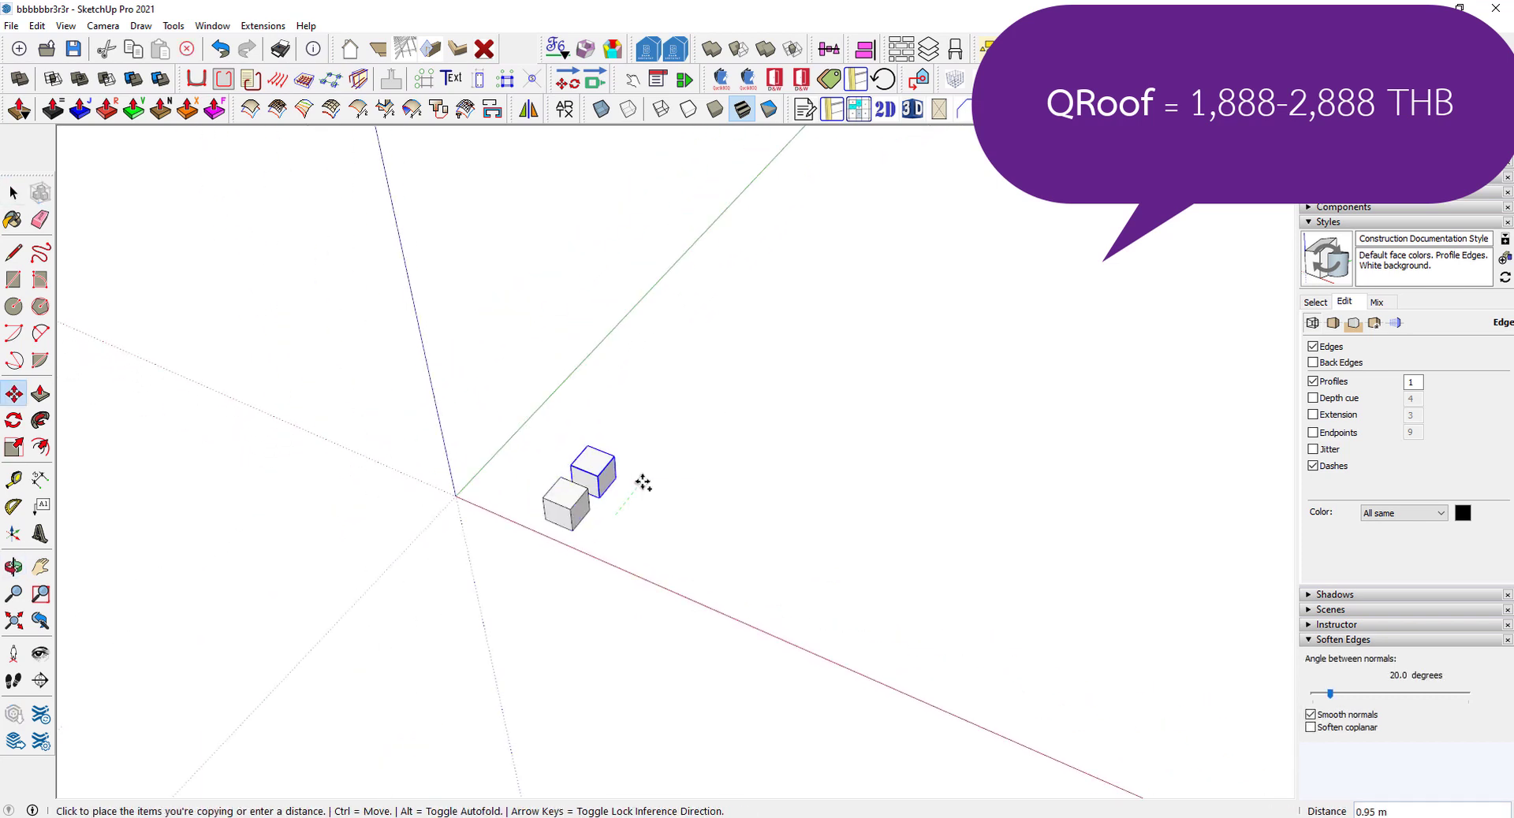
text(4)
key(Return)
text(2)
key(Return)
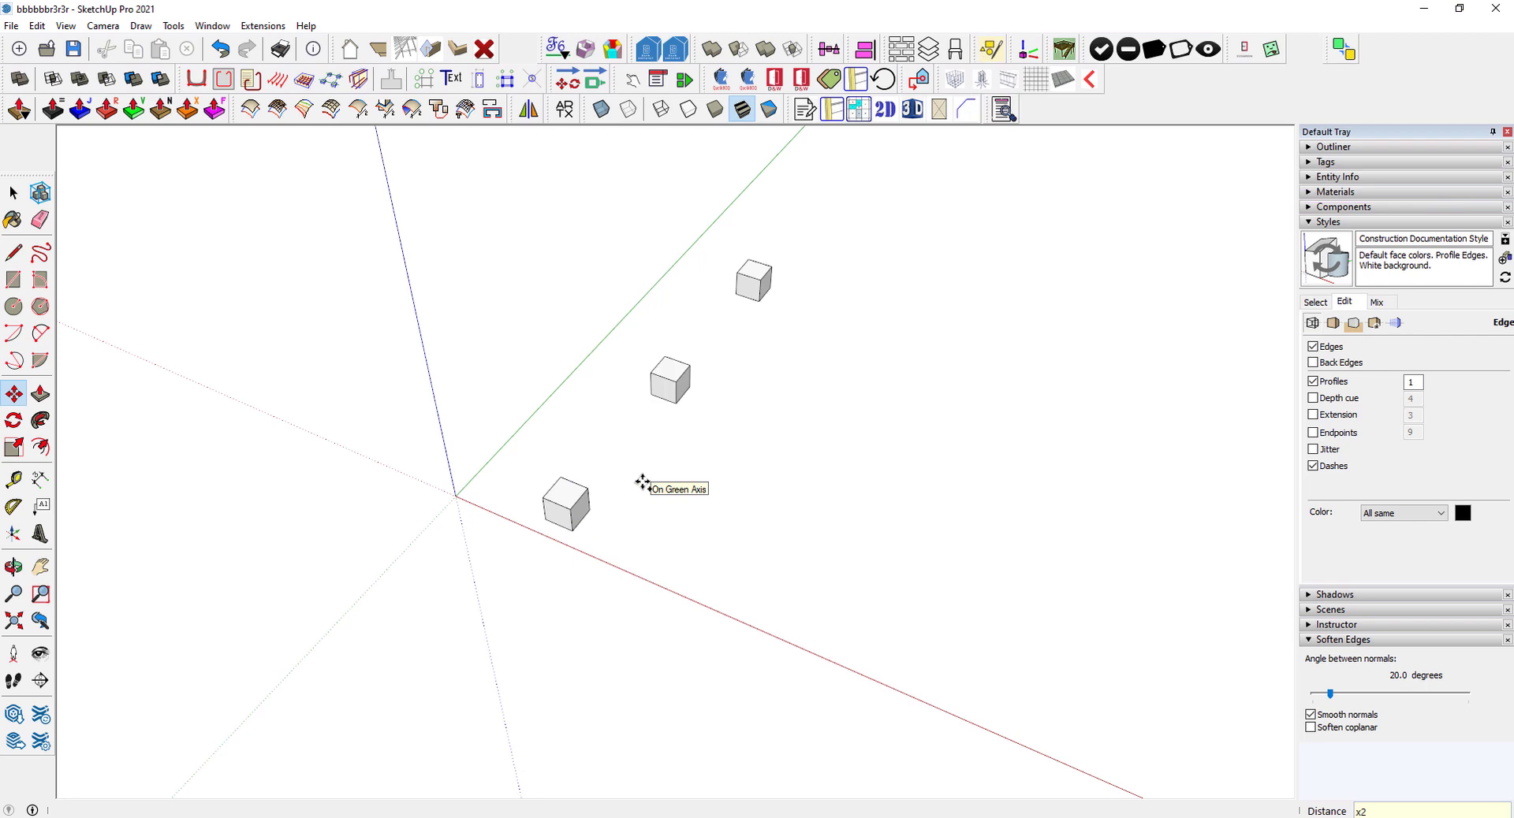
key(space)
scroll(619, 502, down, 1)
- Copy the row of three footings 4 m along the red axis
drag(551, 293, 824, 583)
key(m)
click(628, 524)
key(ctrl)
text(4)
key(Return)
key(space)
click(652, 536)
middle_drag(652, 535, 682, 488)
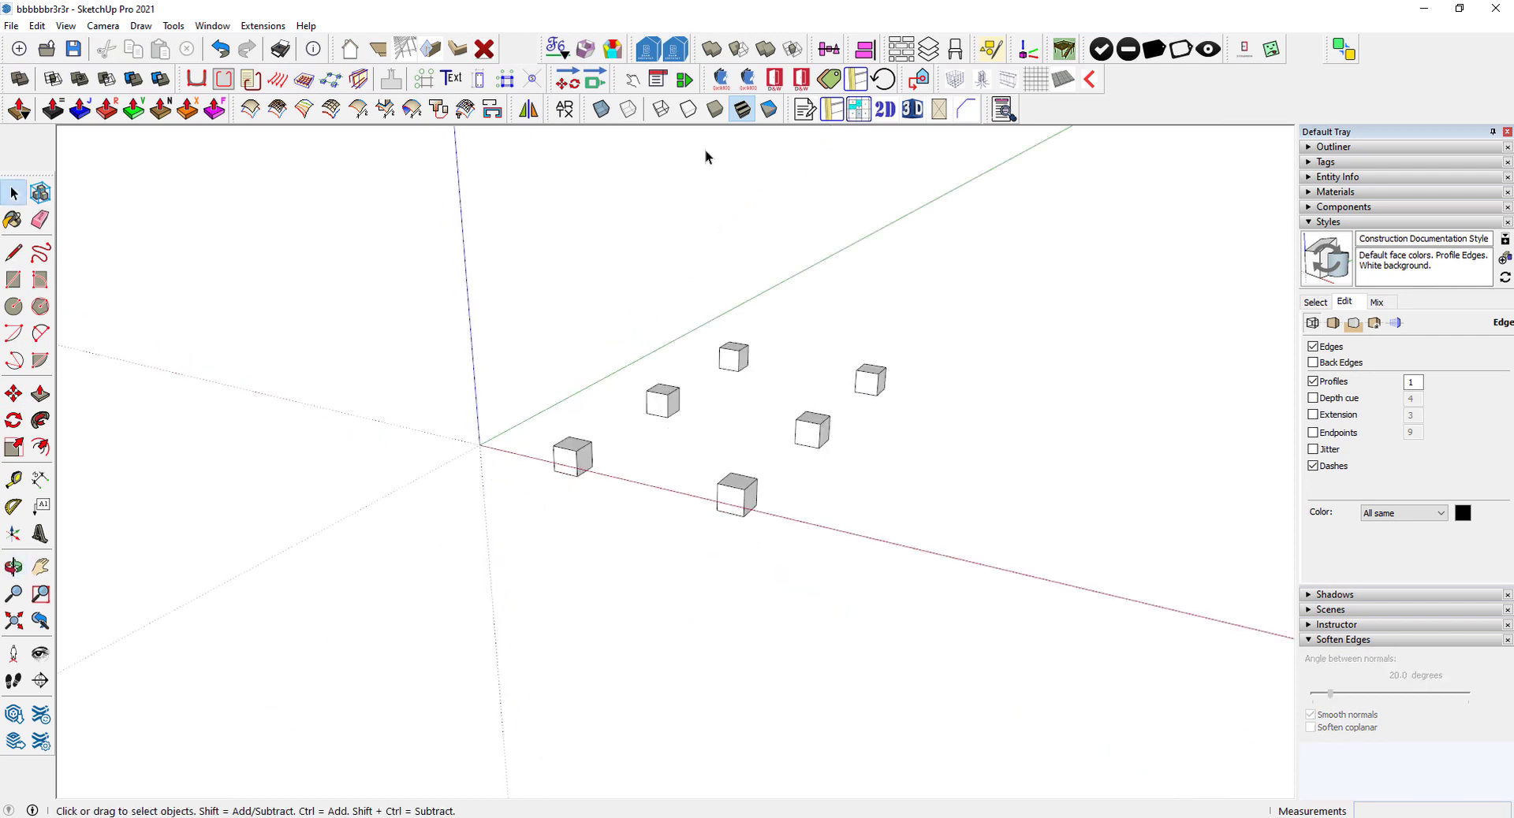
- Draw columns on all footings using the ColumnAll type with default dimensions
click(832, 109)
click(784, 408)
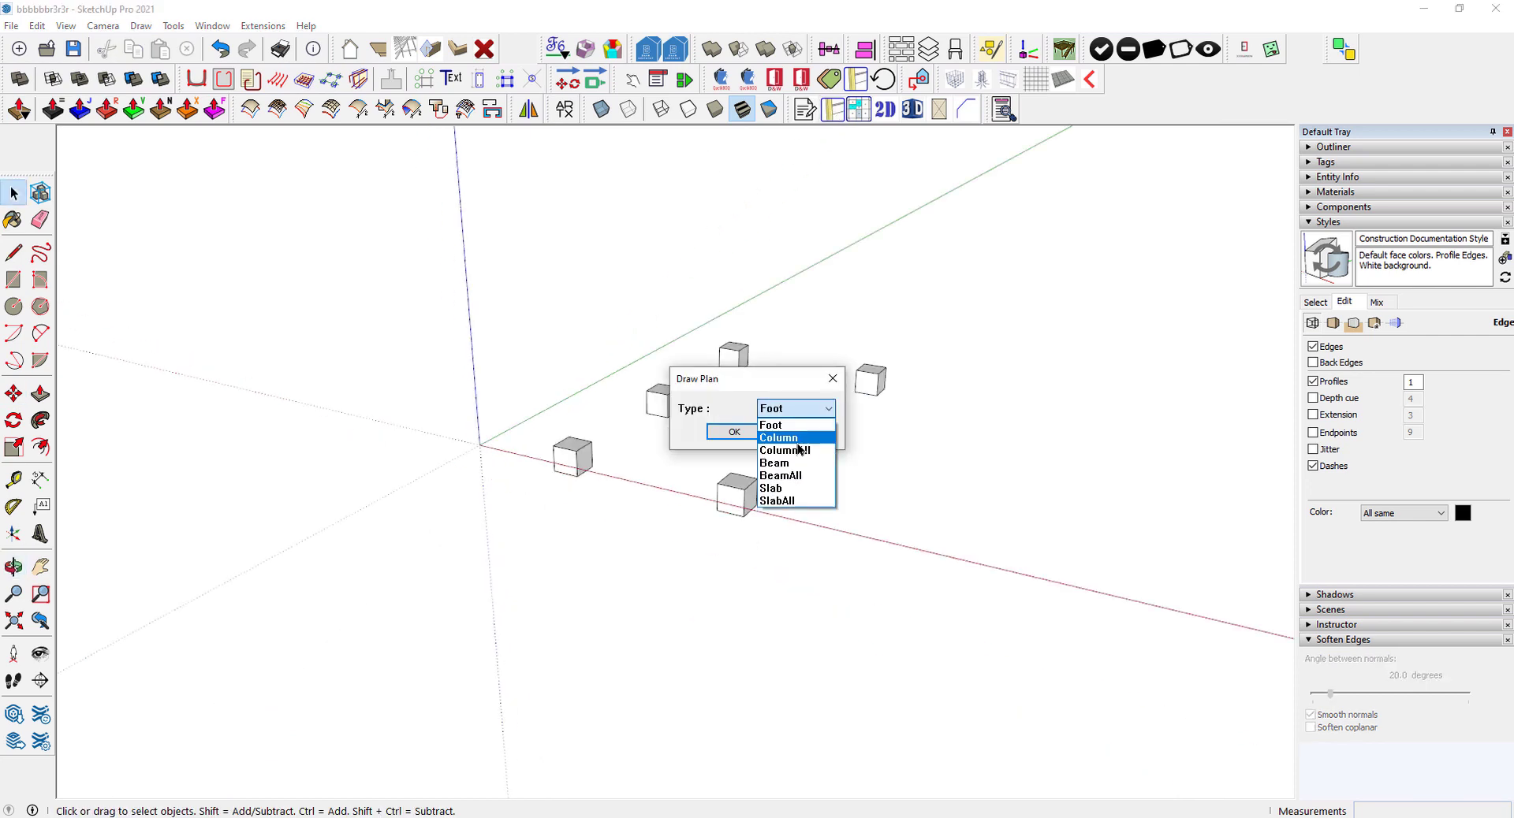
click(798, 451)
click(733, 432)
click(728, 459)
- Redraw the ColumnAll columns with Dx set to 3.5
click(832, 109)
click(795, 407)
click(798, 451)
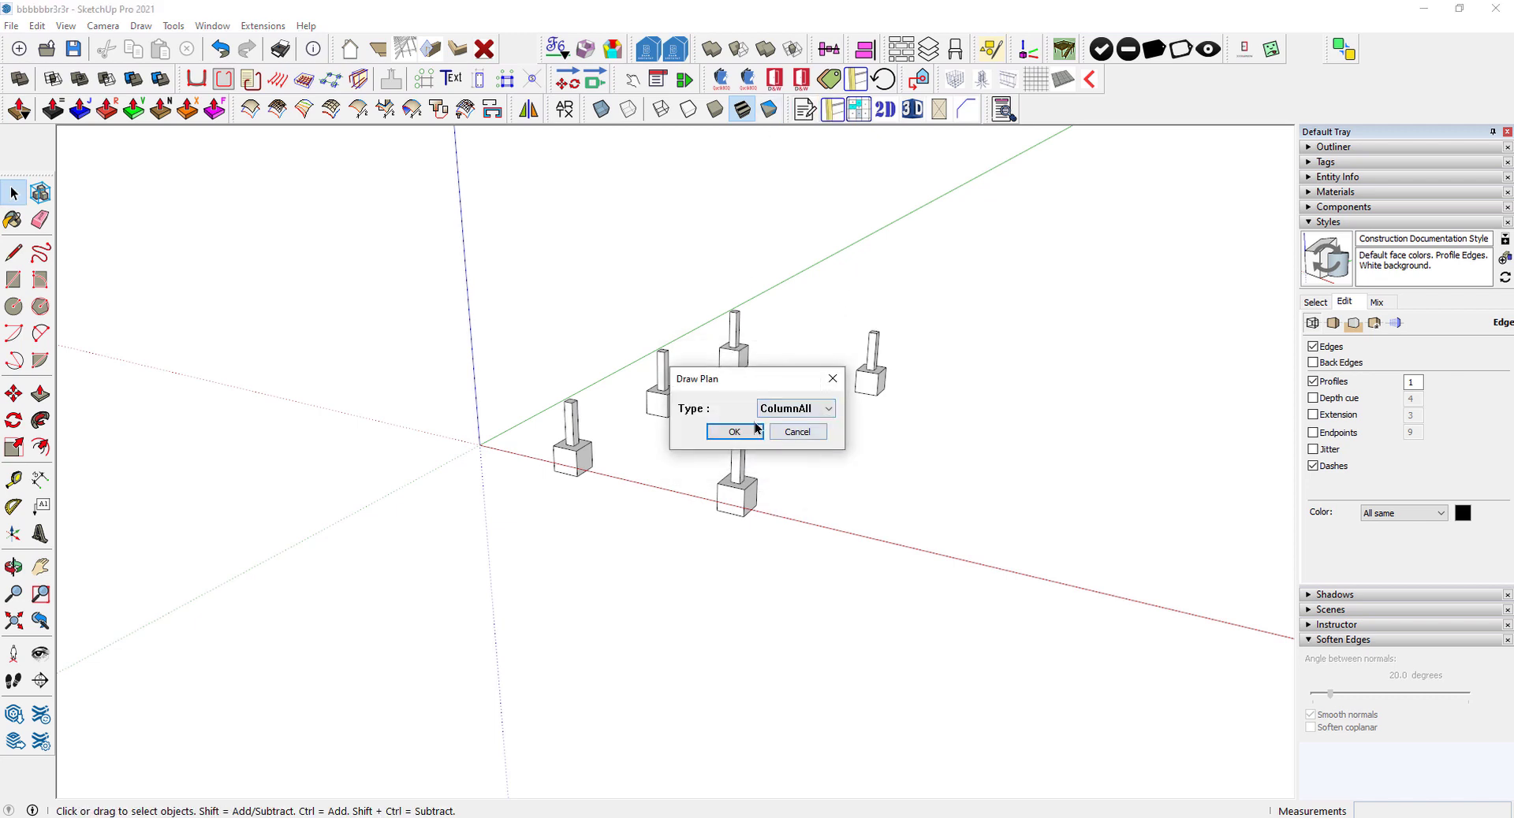
click(733, 432)
drag(808, 439, 730, 432)
text(3.5)
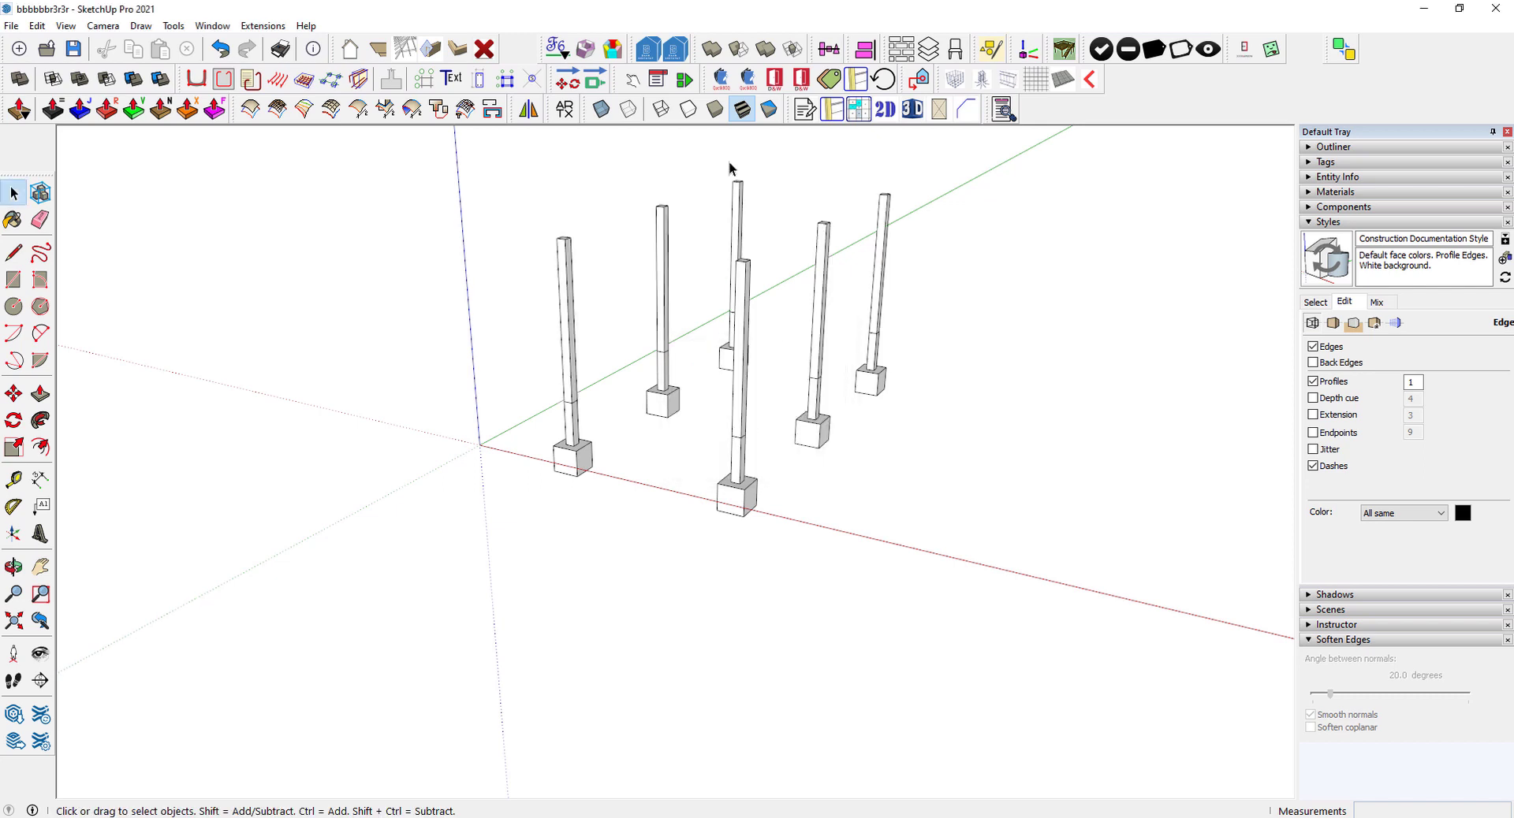
middle_drag(733, 200, 574, 531)
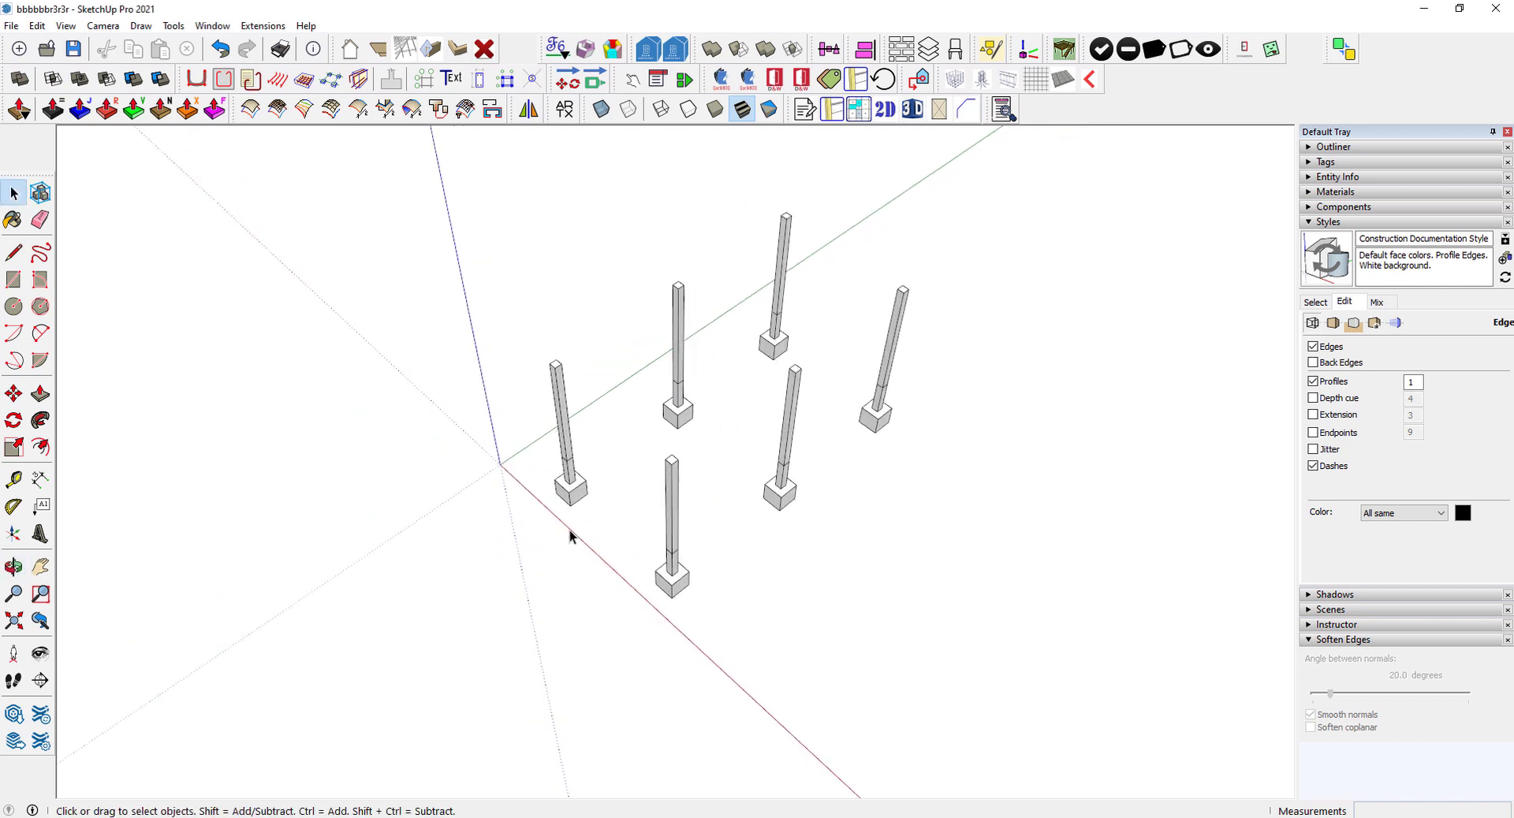
scroll(571, 366, up, 3)
scroll(513, 337, up, 3)
- Draw a rectangle across the tops of the columns
key(r)
click(536, 377)
scroll(888, 287, down, 3)
scroll(889, 294, up, 2)
click(891, 295)
mouse_move(895, 304)
middle_down()
mouse_move(791, 467)
mouse_move(896, 292)
middle_up()
- Turn the top face into a hip roof with 1.00 offset and 30° angle
click(349, 49)
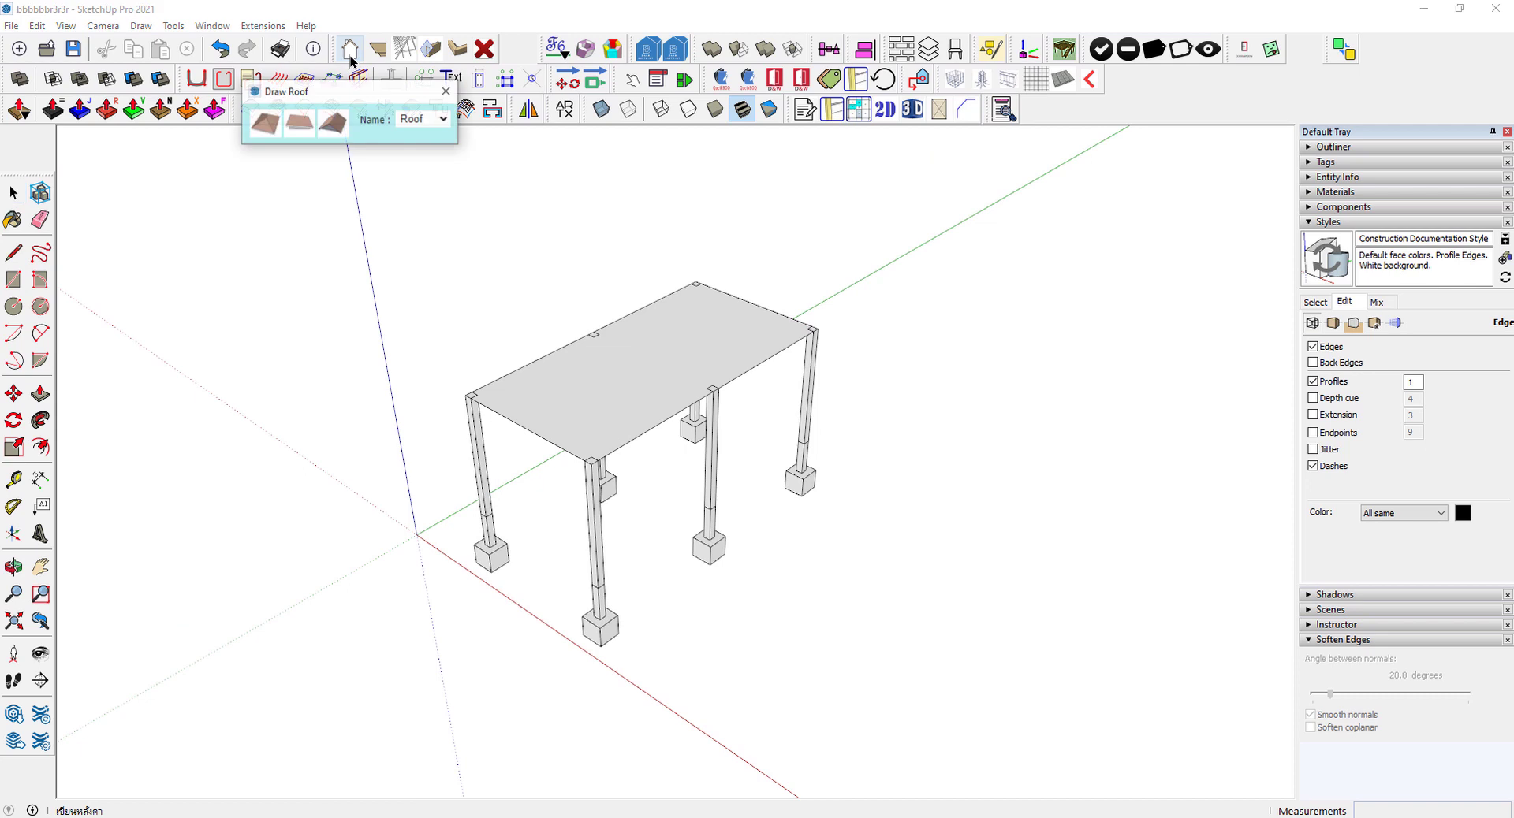
drag(355, 89, 1156, 60)
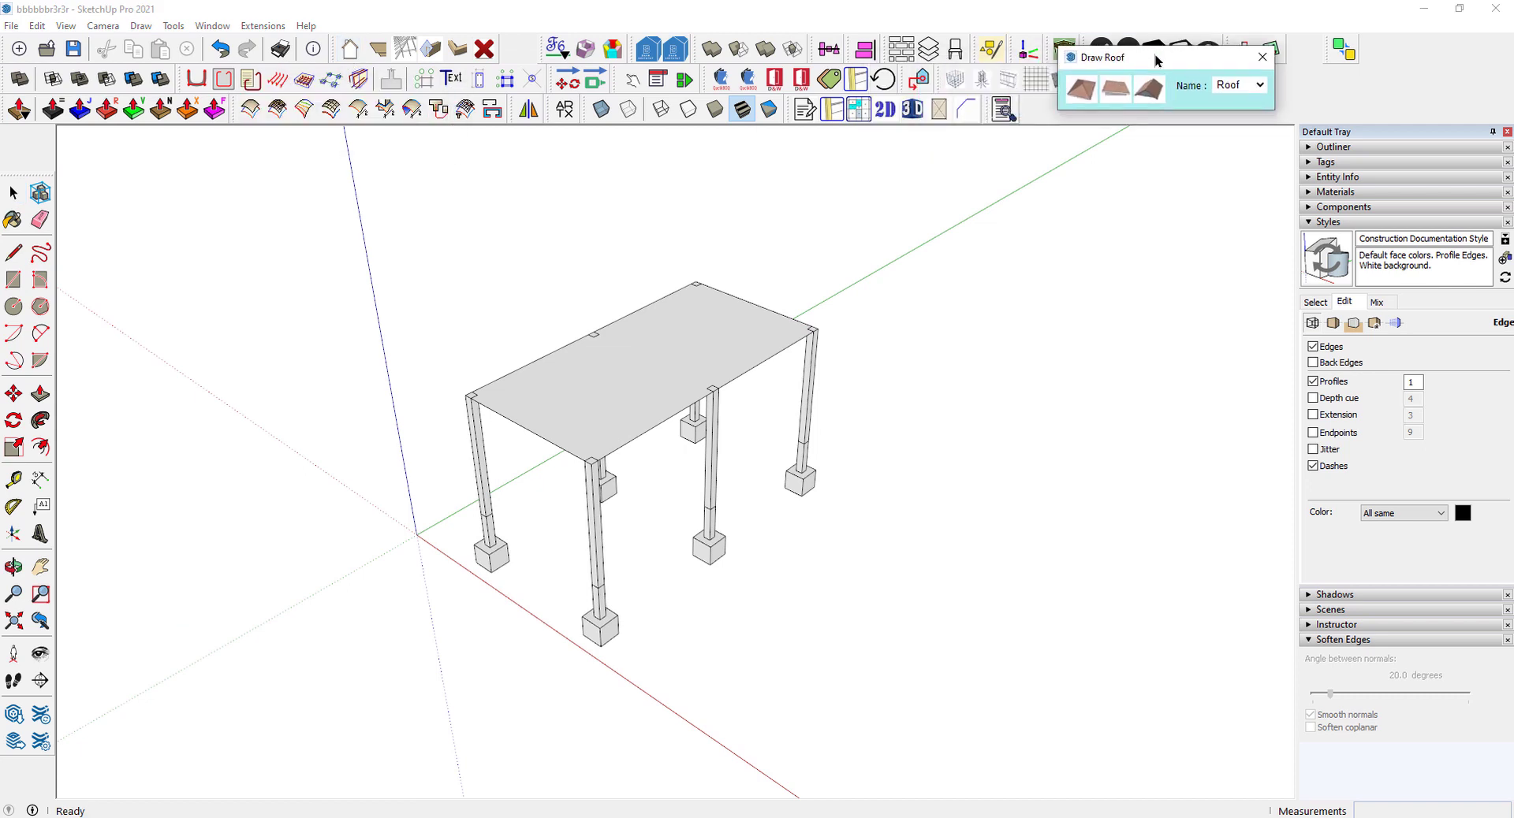
click(1087, 97)
click(1243, 117)
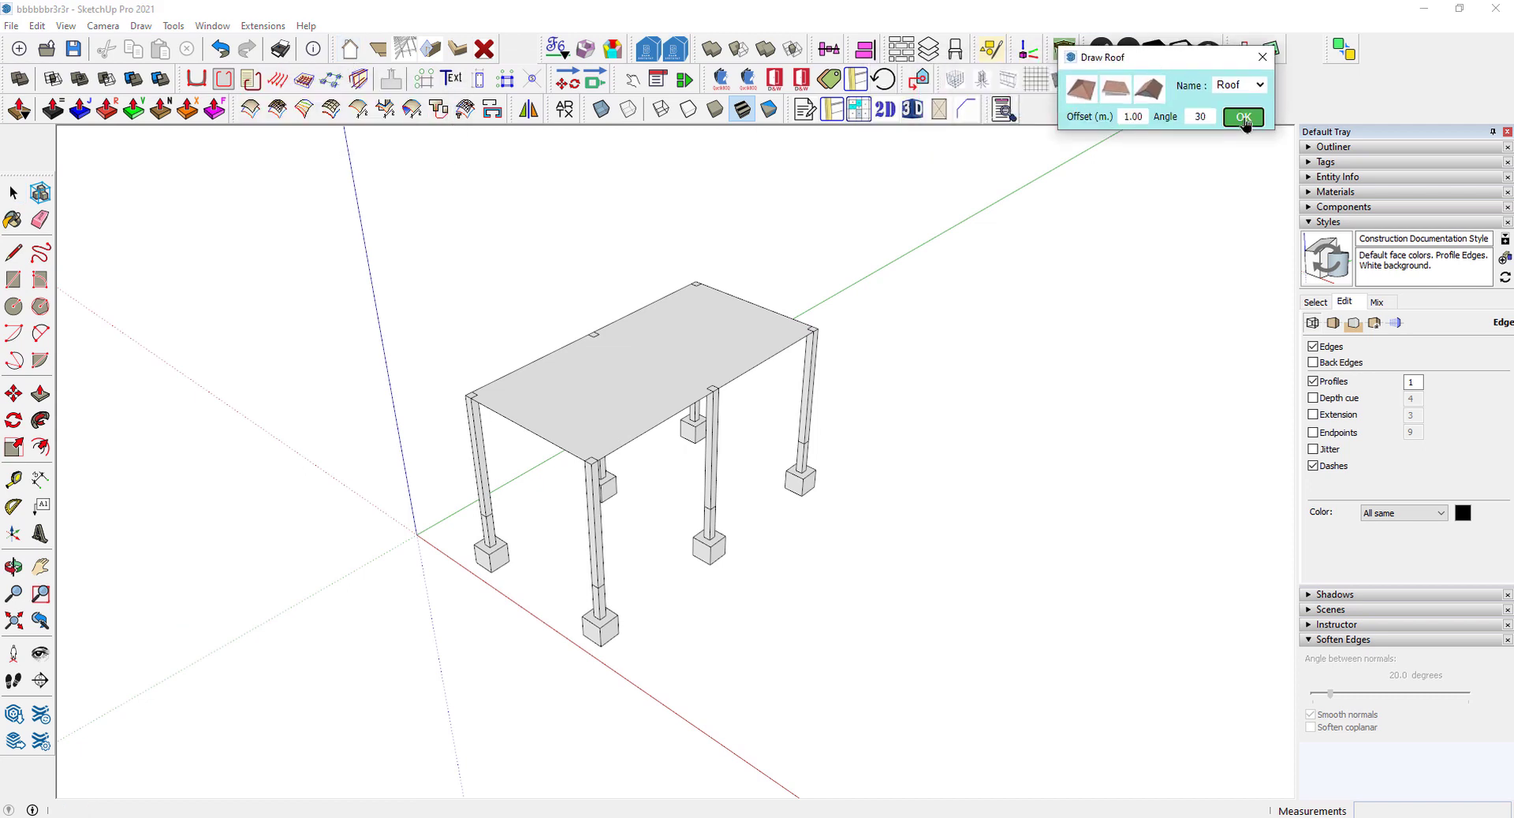
mouse_move(641, 357)
middle_down()
mouse_move(627, 203)
mouse_move(596, 250)
mouse_move(599, 218)
middle_up()
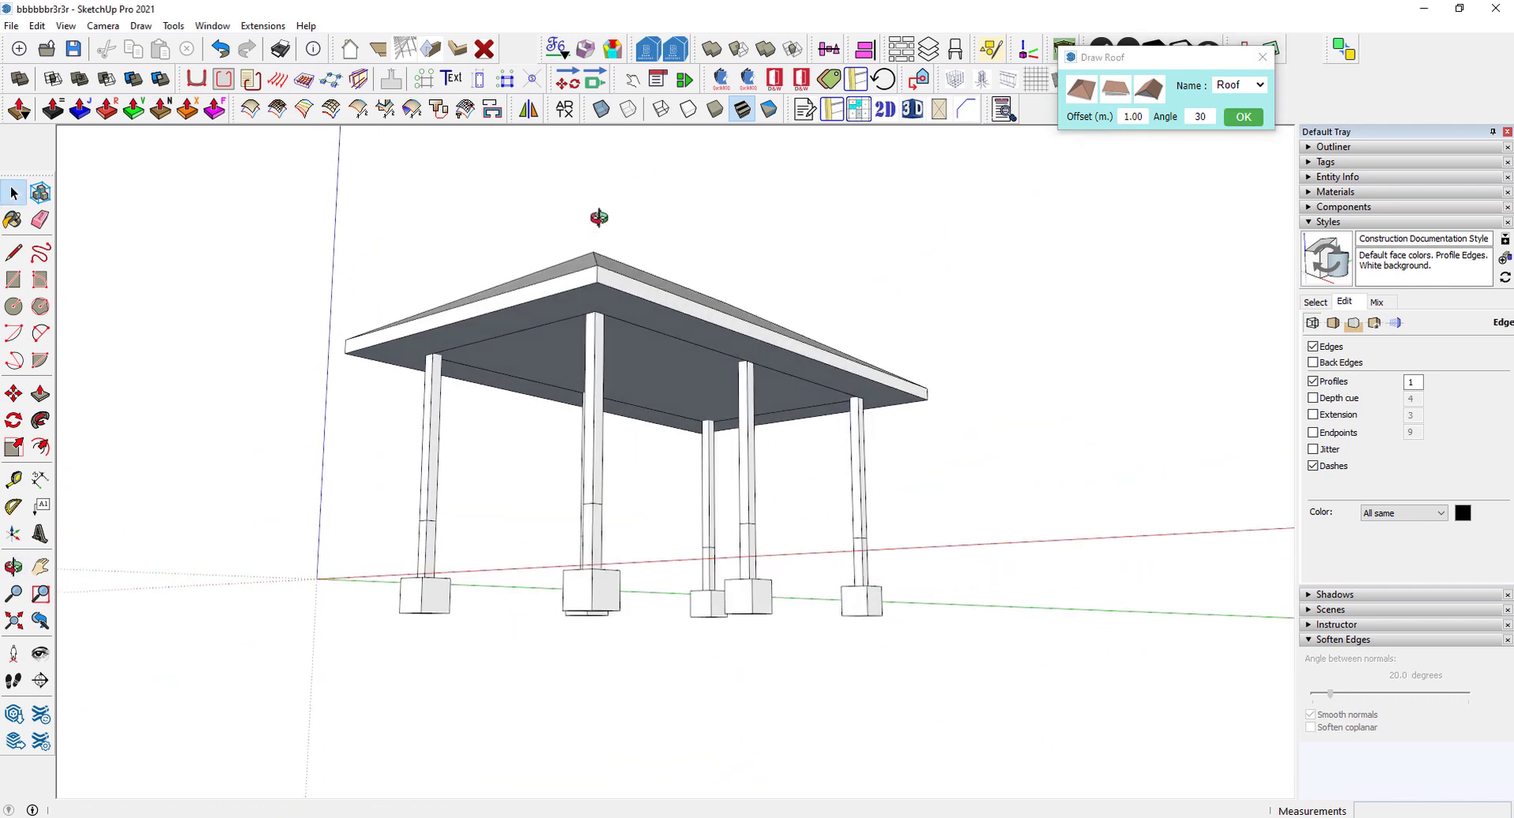
click(1263, 57)
mouse_move(402, 54)
mouse_down()
mouse_move(239, 154)
mouse_move(1044, 219)
mouse_up()
mouse_move(719, 328)
middle_down()
mouse_move(656, 462)
mouse_move(690, 307)
middle_up()
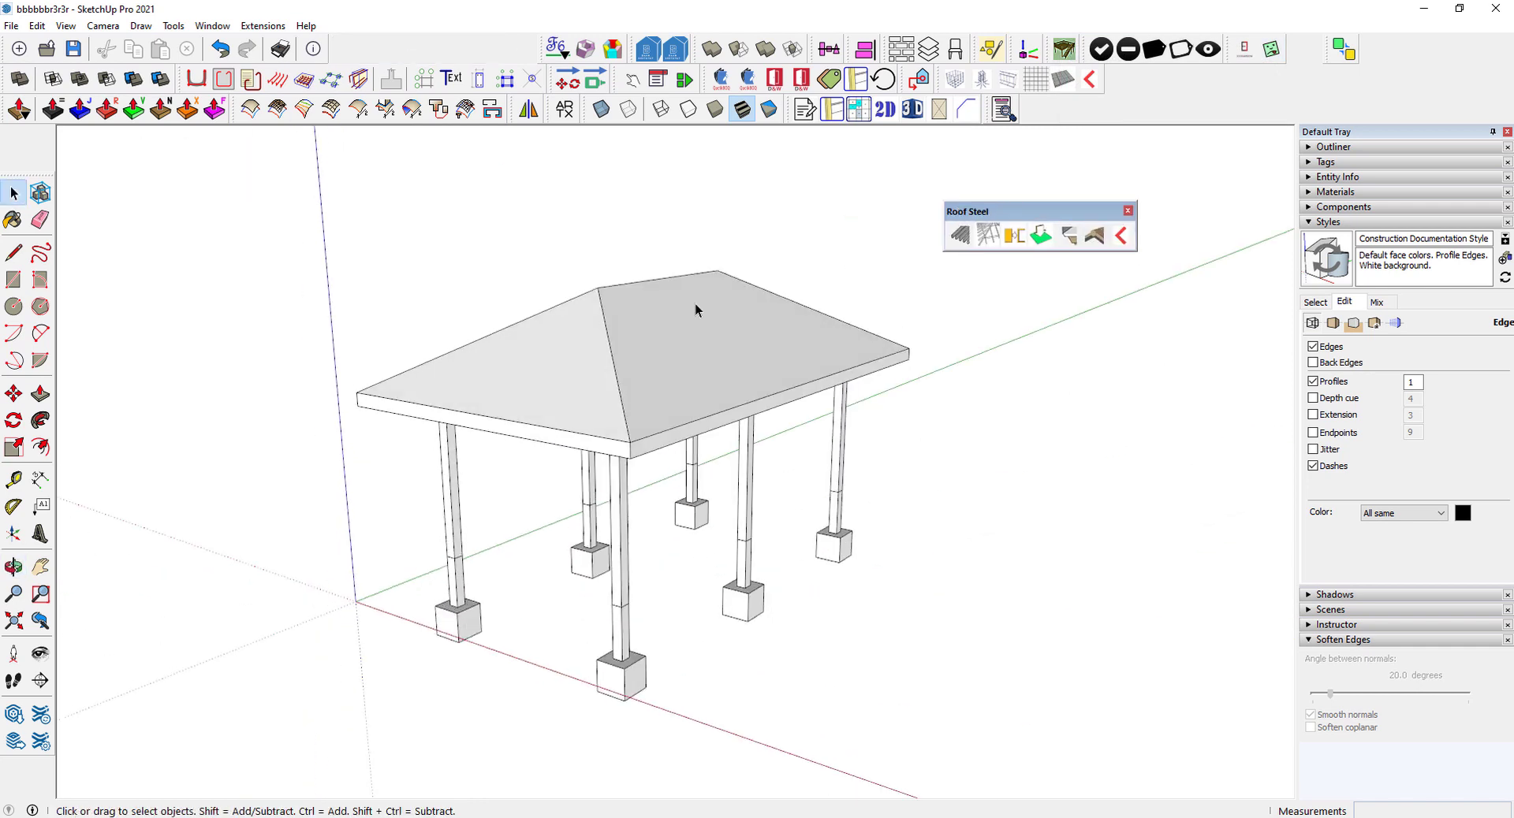
- Set the BeamS member size to C150x50x20x3.2 in the roof steel table
click(796, 327)
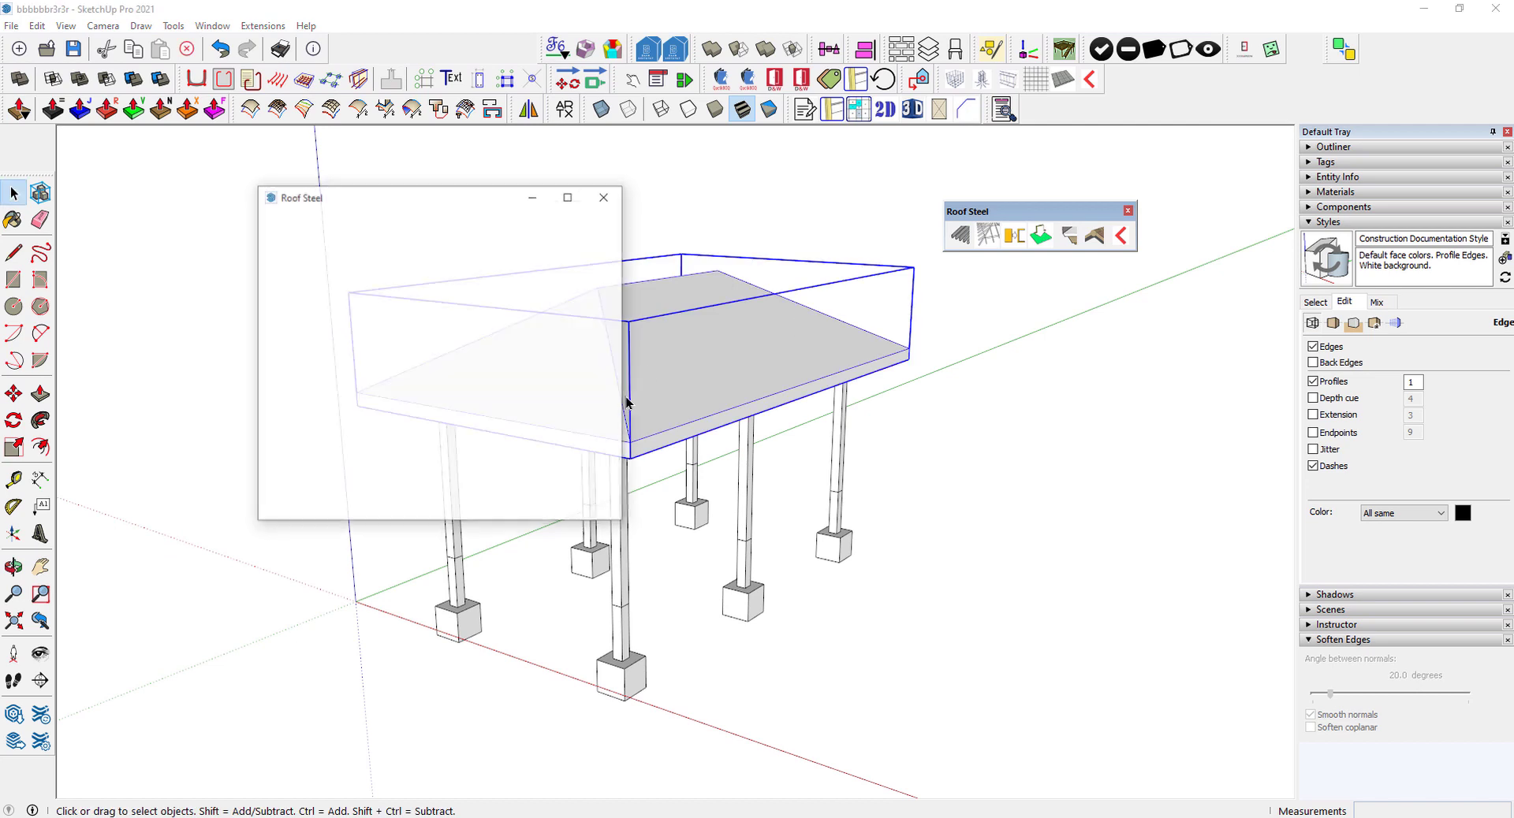
mouse_move(395, 195)
mouse_down()
mouse_move(982, 340)
mouse_move(1055, 302)
mouse_up()
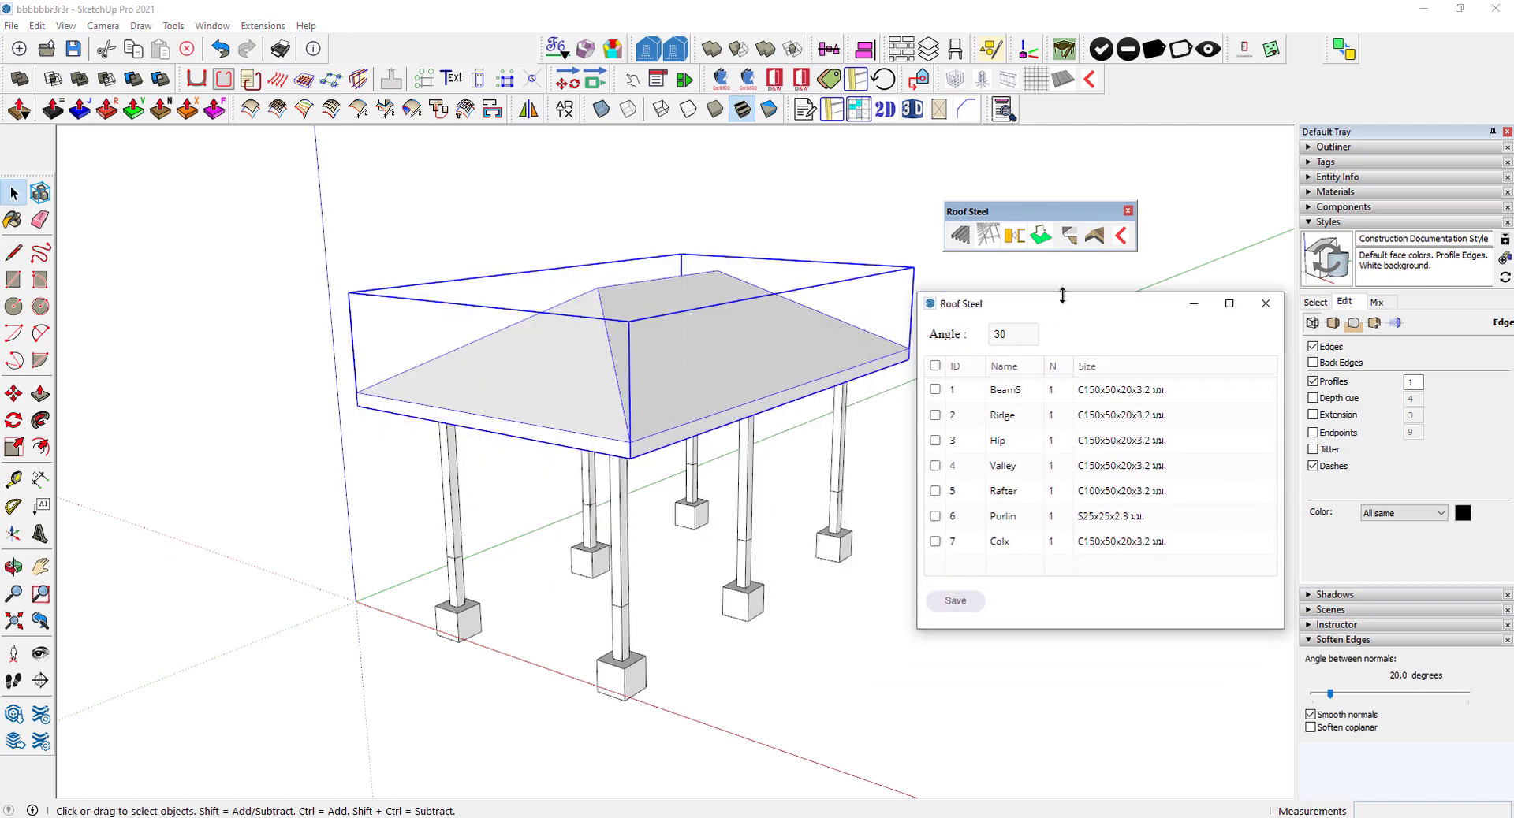
click(1132, 394)
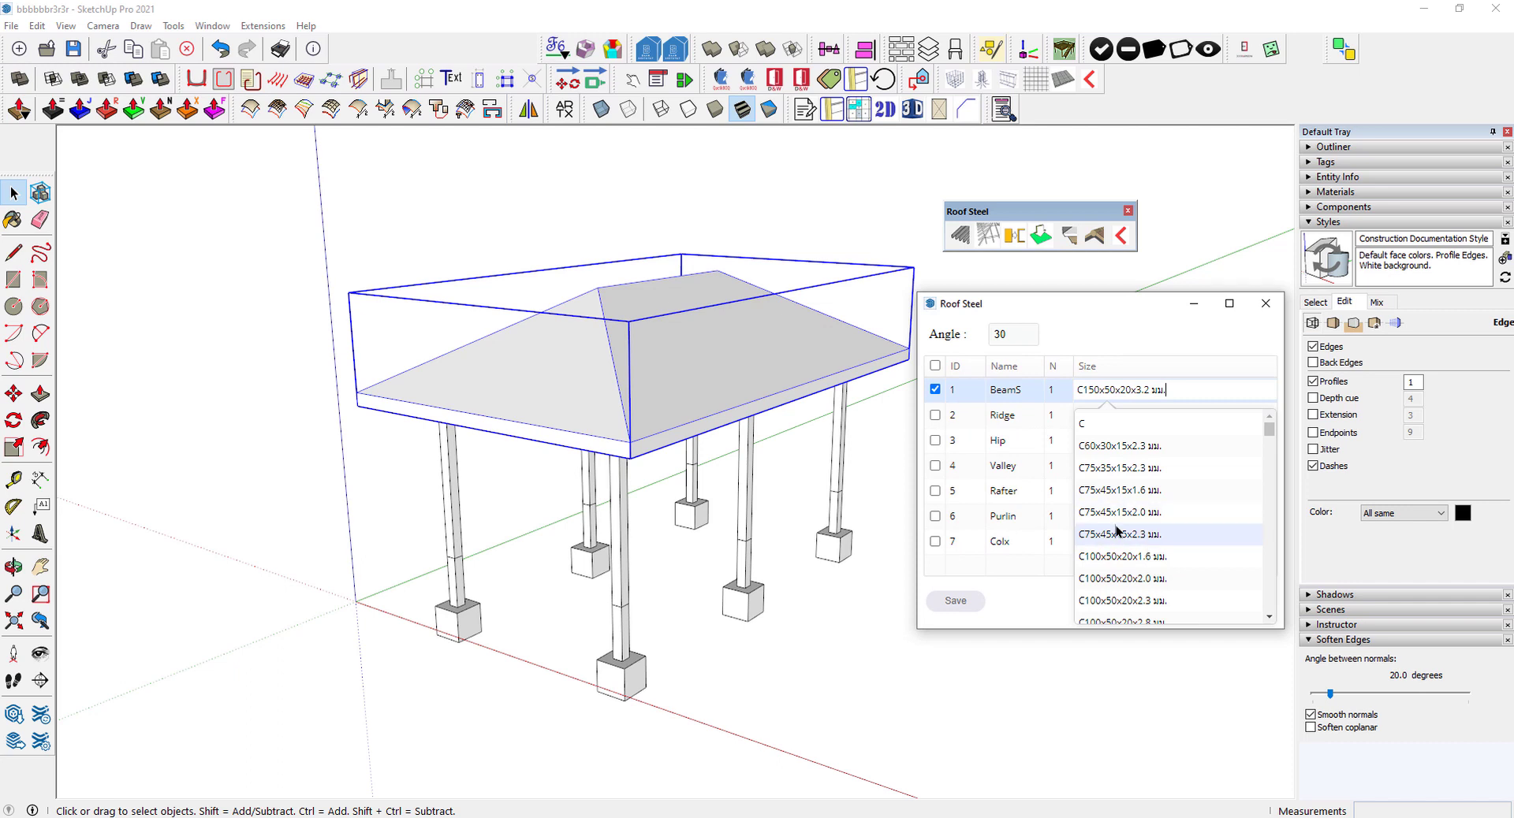
key(Return)
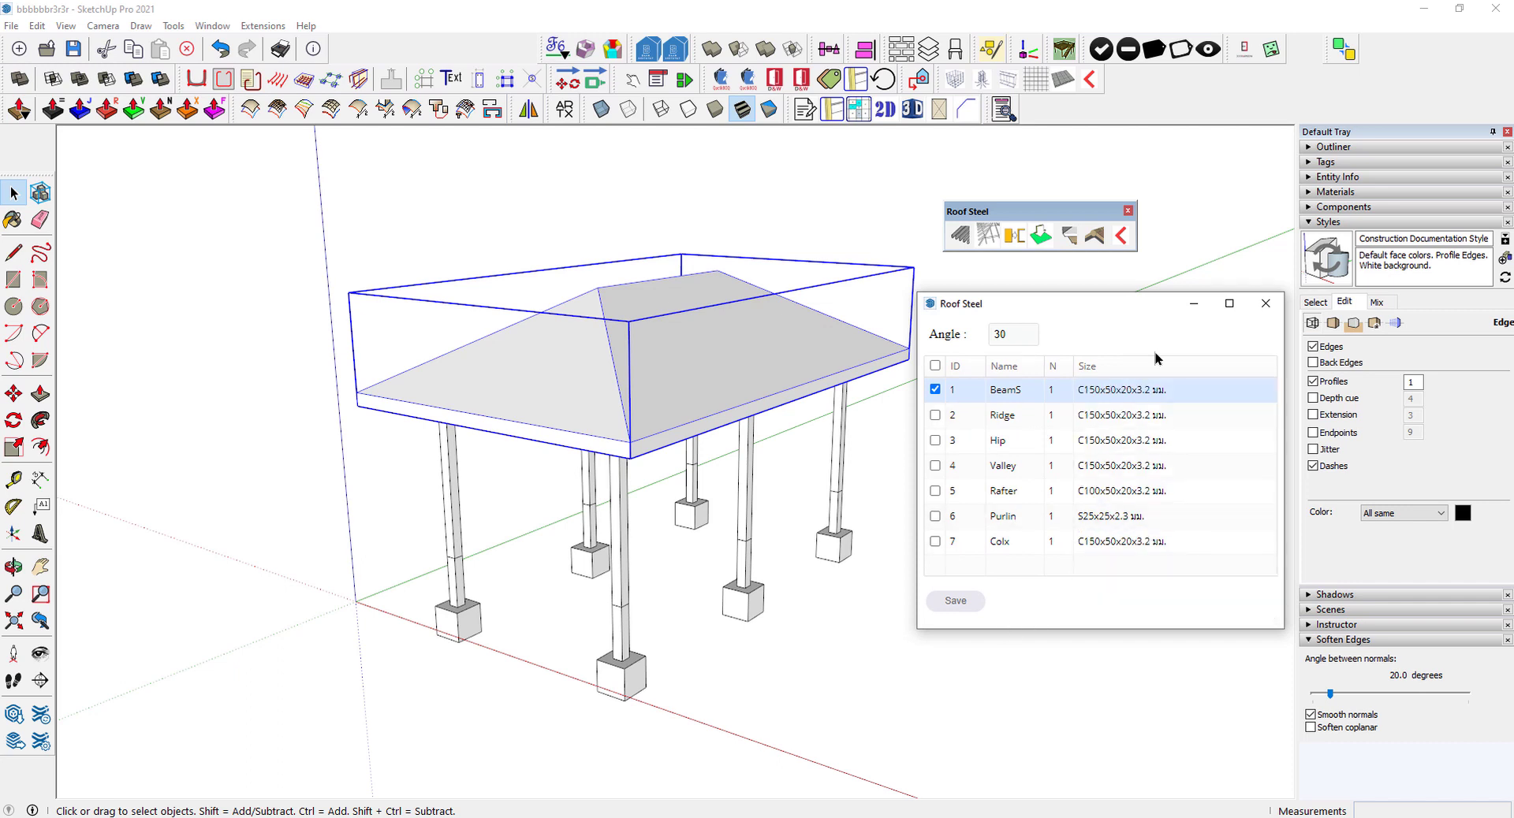
- Save the roof steel member sizes and bring up the roof steel drawing window
click(954, 601)
click(1265, 302)
click(985, 235)
- Draw BeamS steel edge beams for the Roof
drag(475, 122, 775, 129)
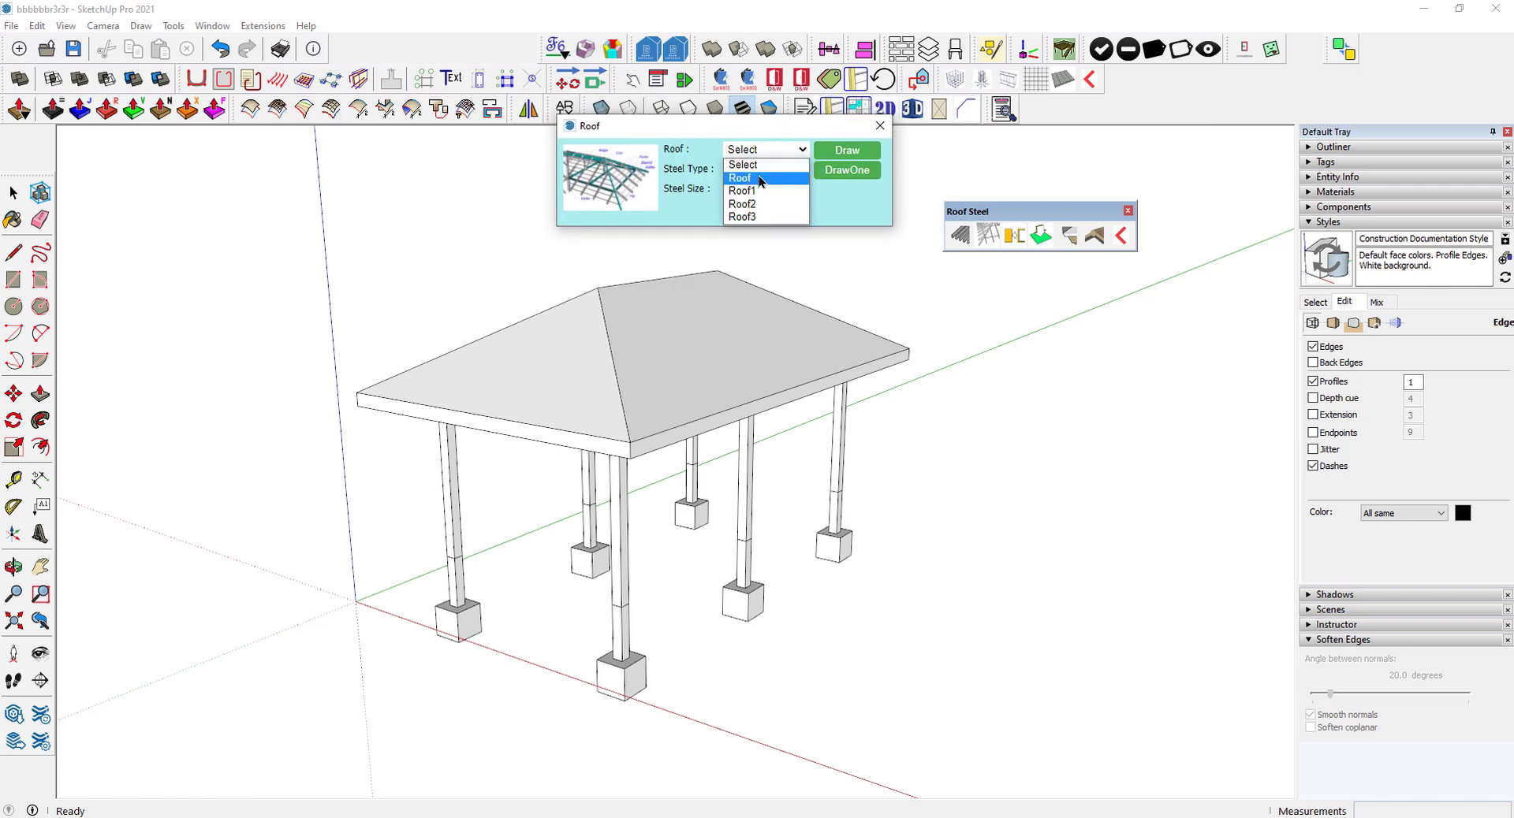
click(758, 175)
click(789, 171)
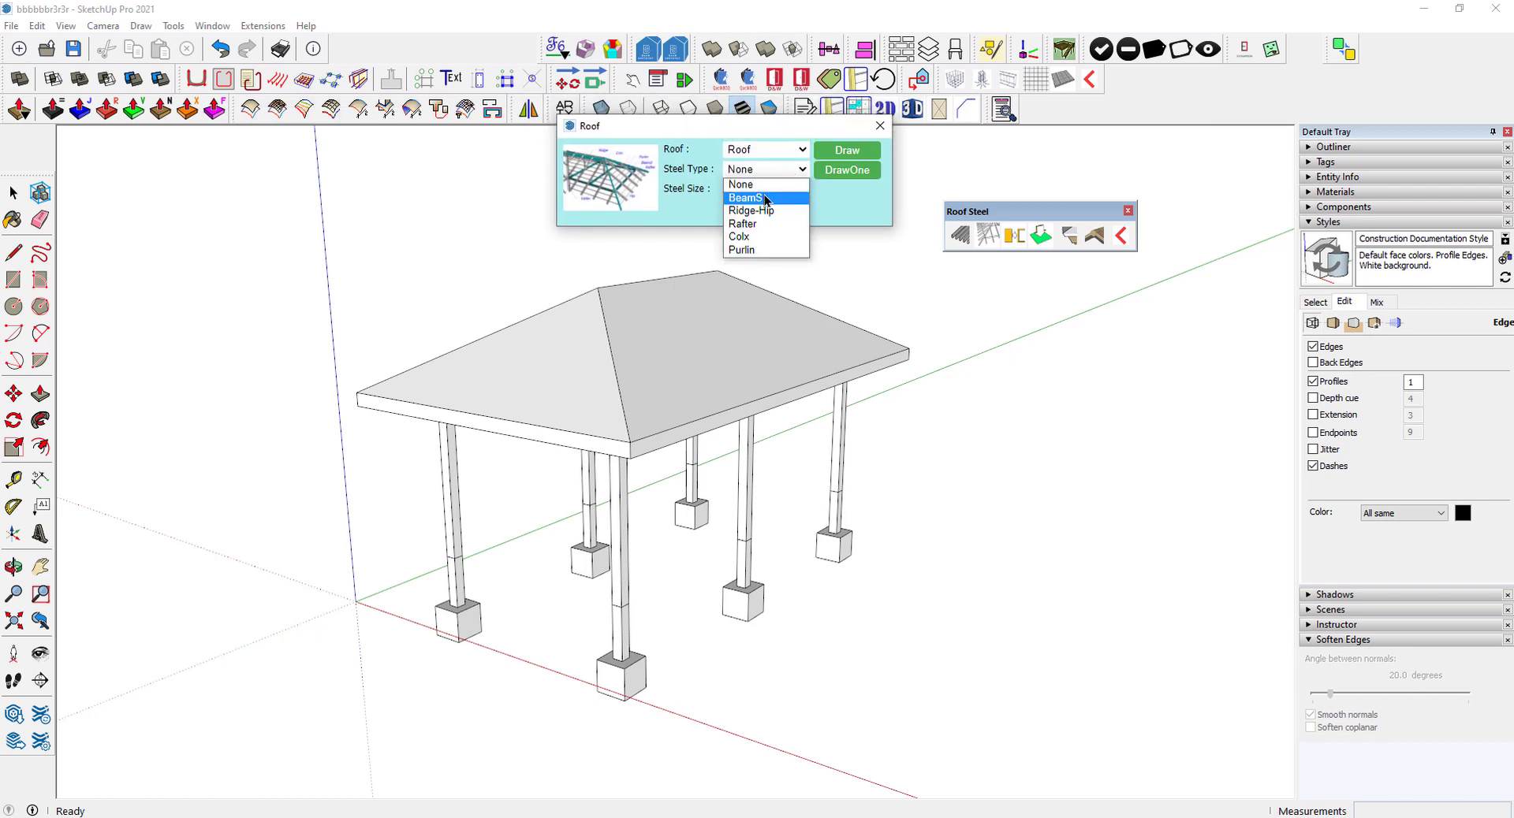
click(764, 197)
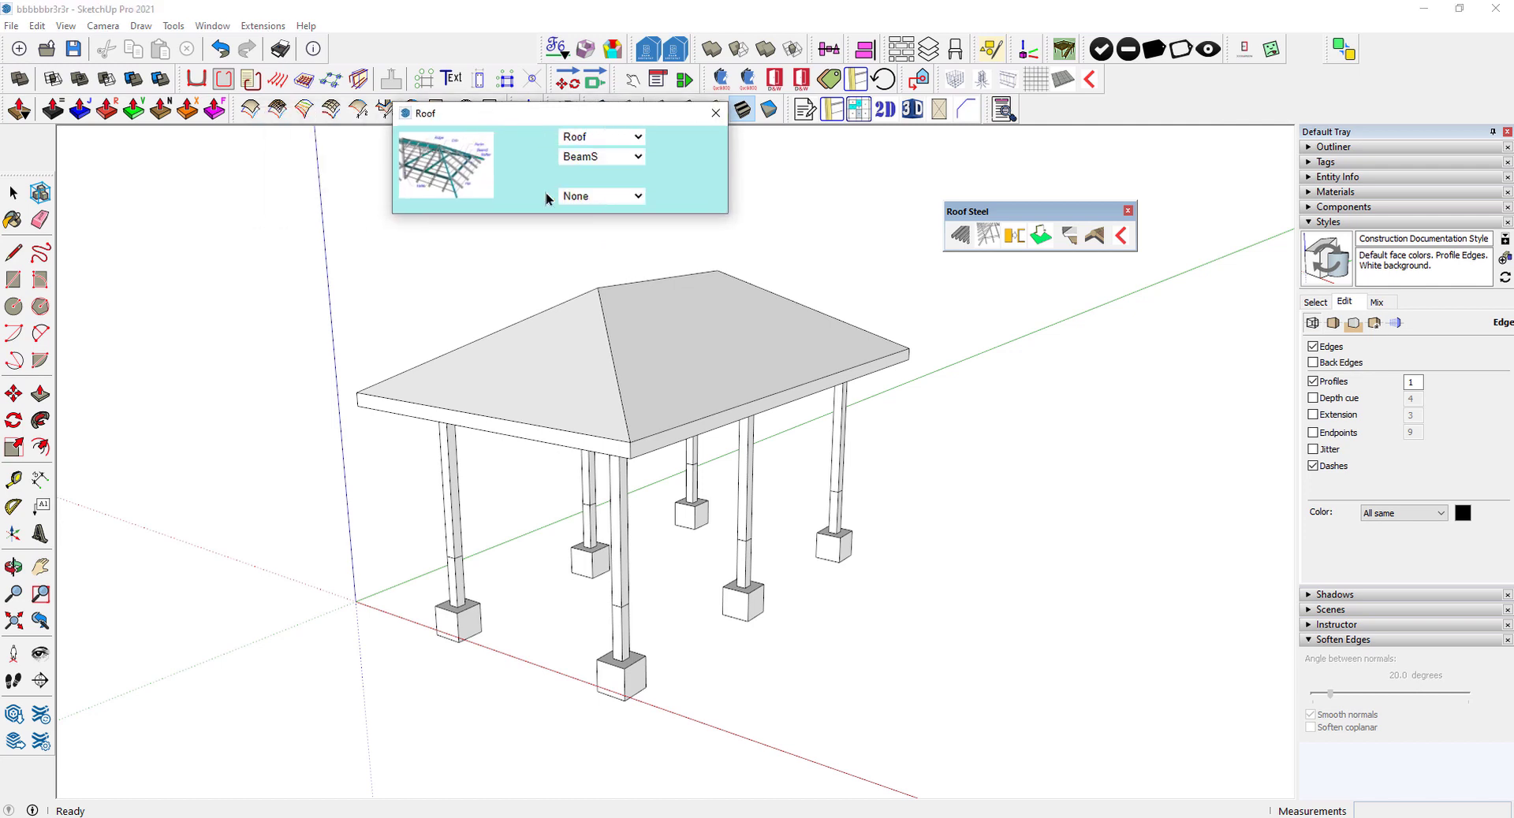
click(683, 139)
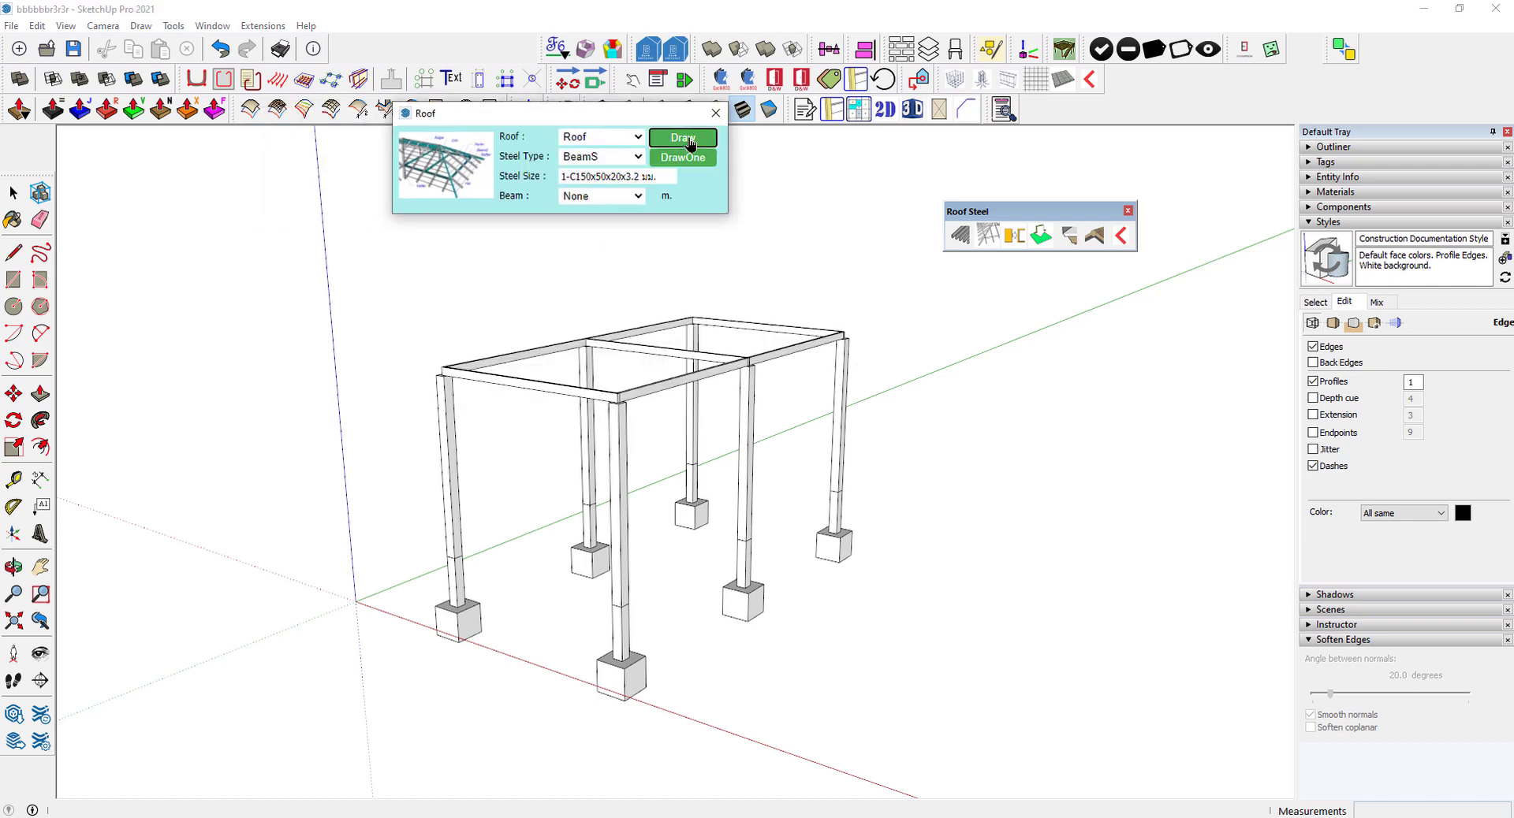
- Draw C150x50x20x3.2 Ridge-Hip members along the roof ridge and hips
scroll(655, 319, up, 3)
scroll(656, 320, up, 2)
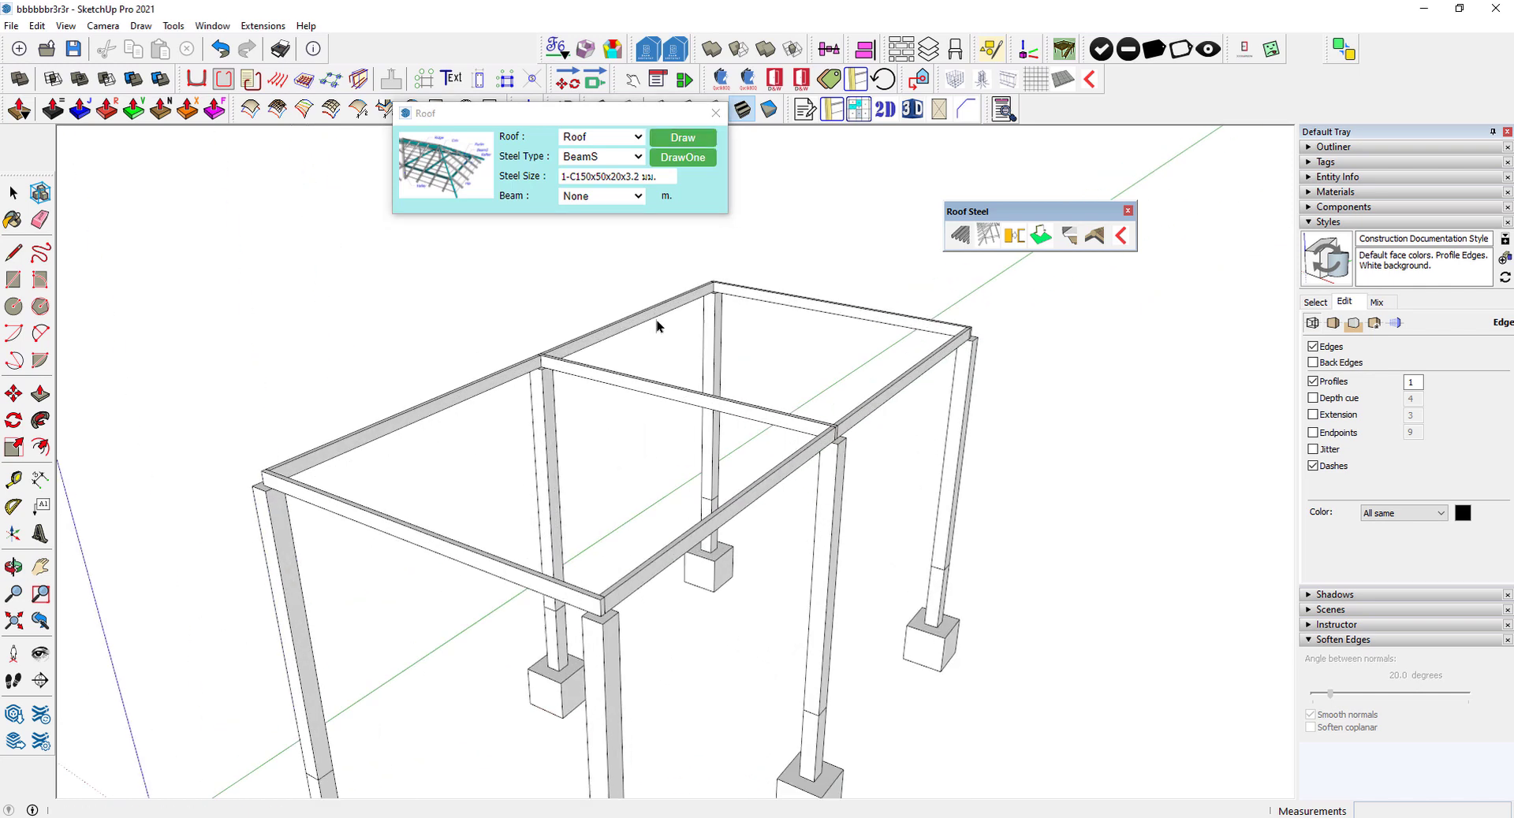
click(610, 160)
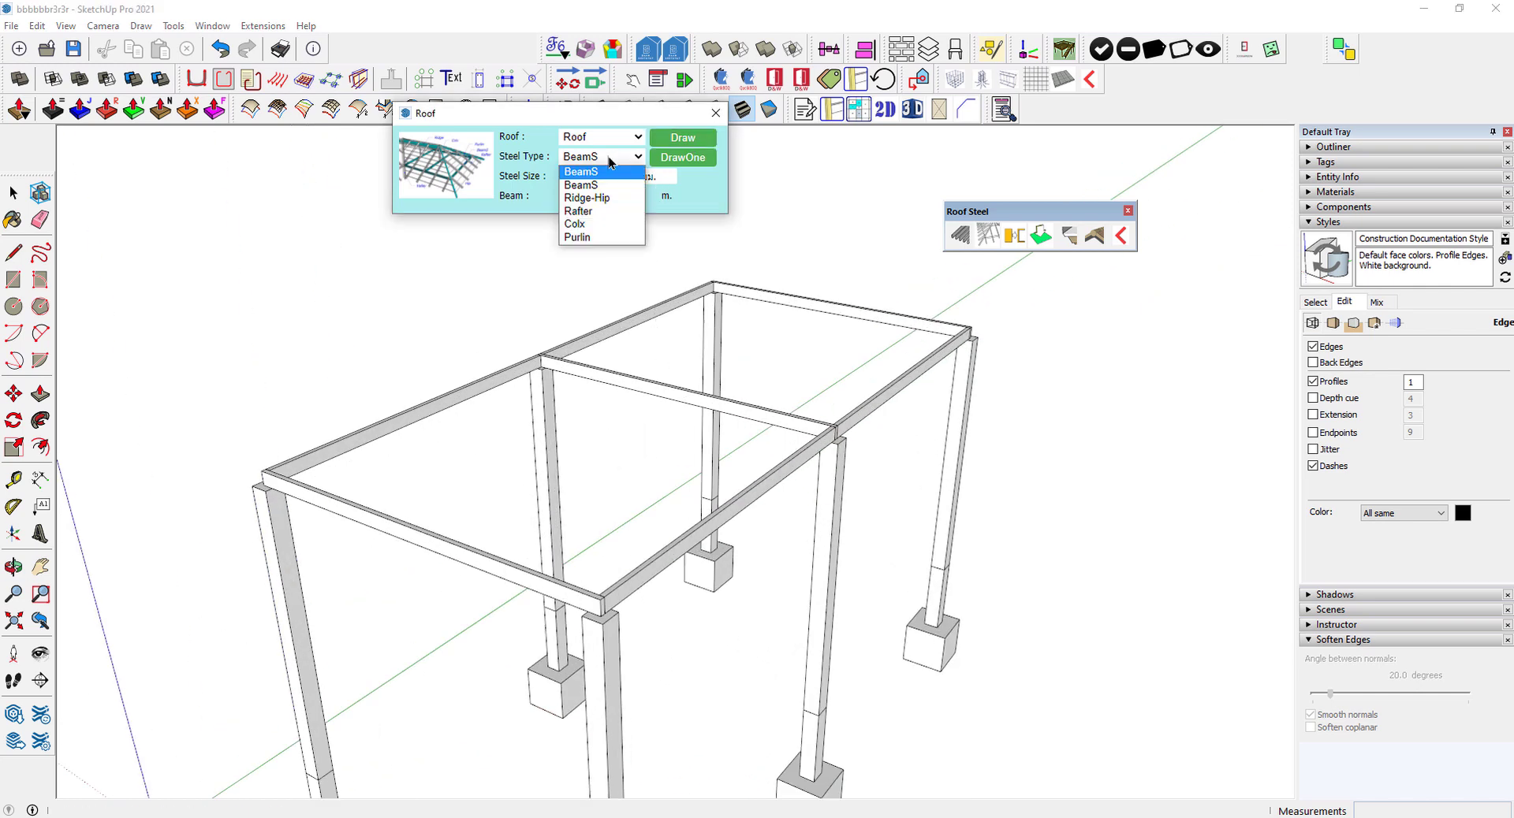
click(603, 198)
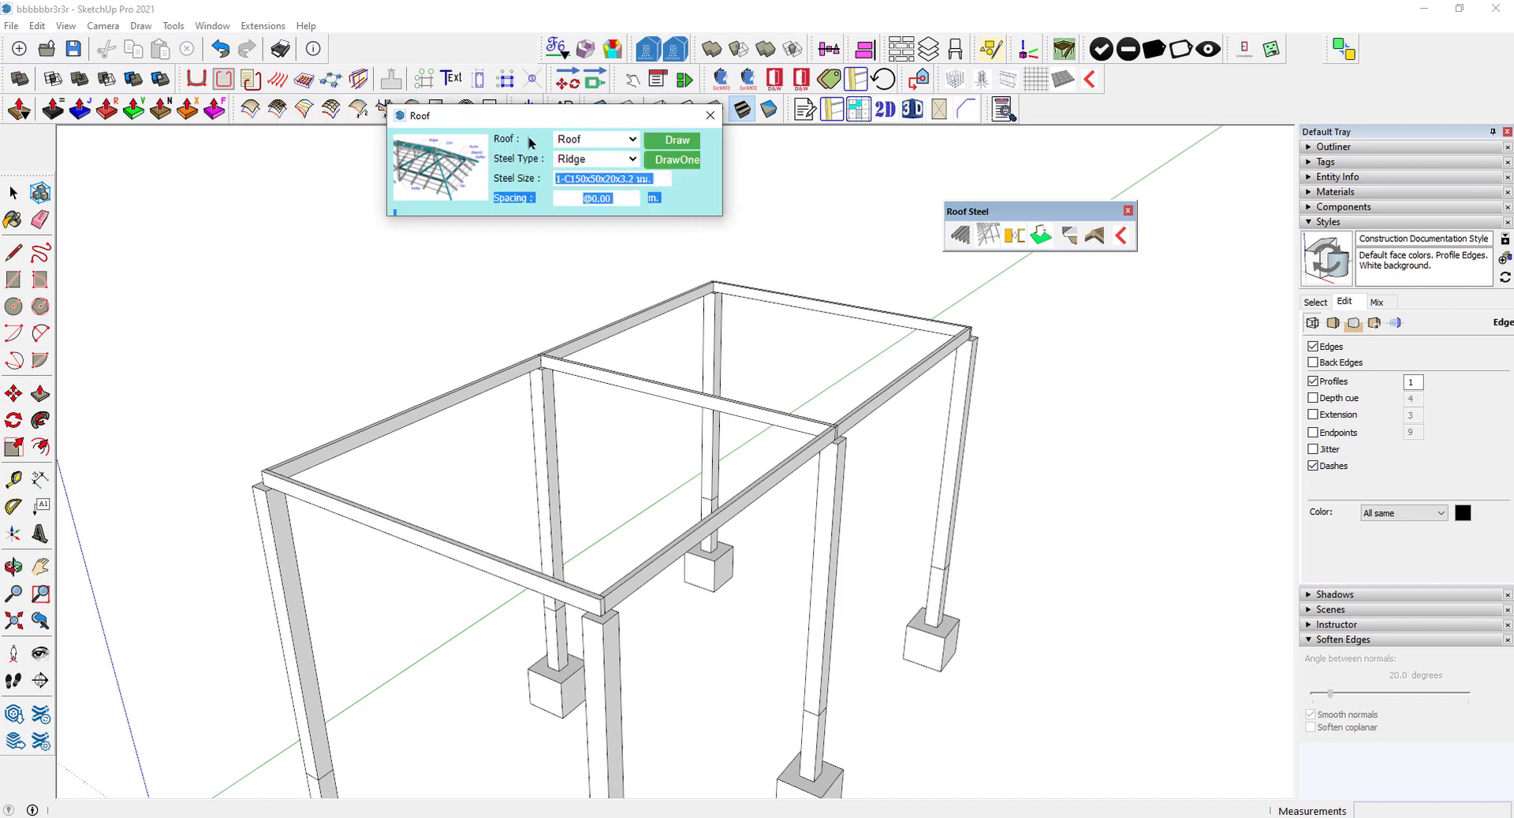
click(677, 142)
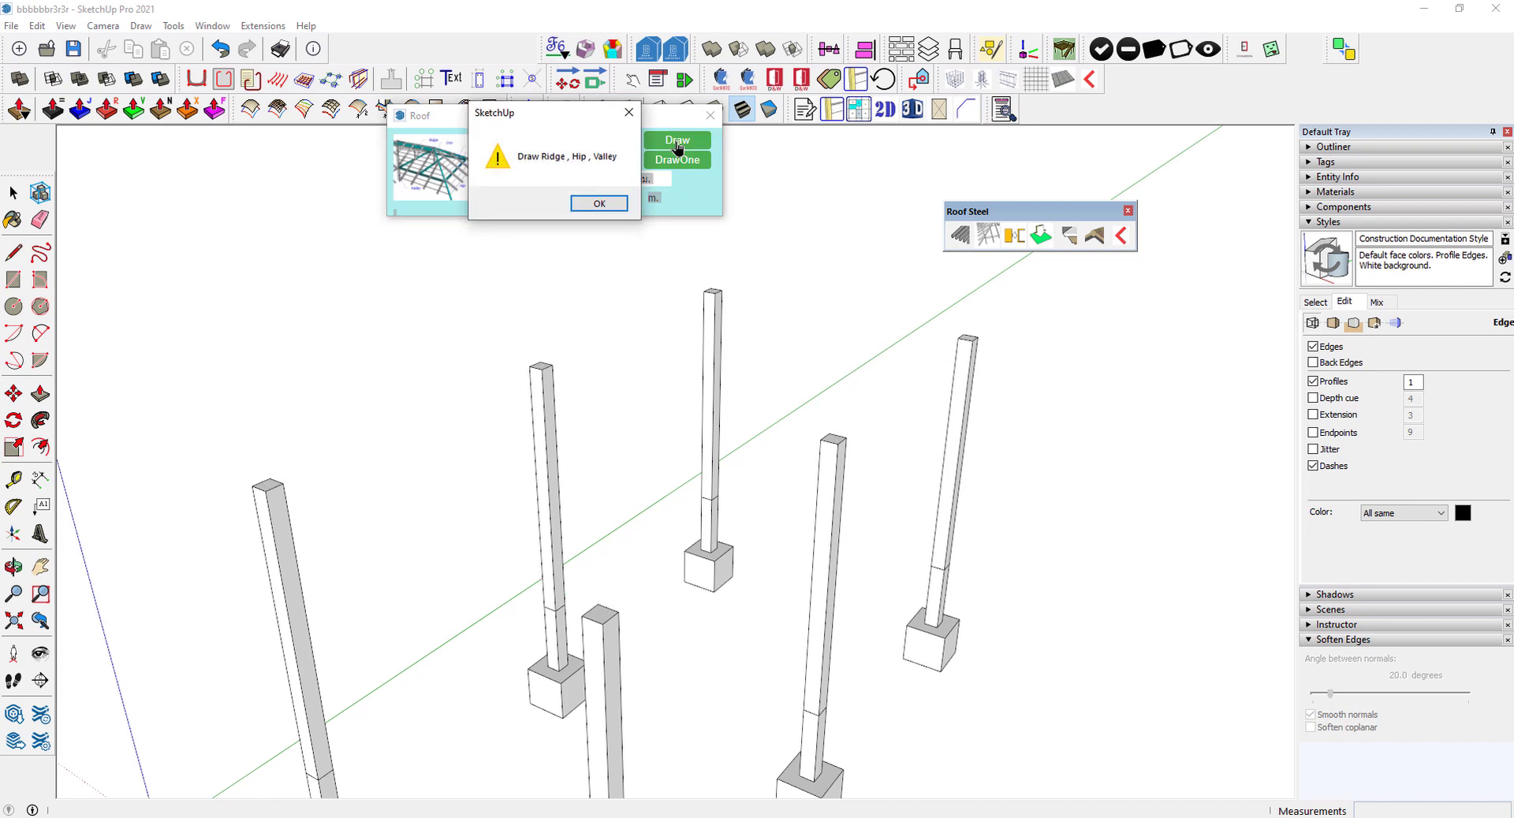
click(622, 199)
mouse_move(608, 211)
middle_down()
mouse_move(693, 439)
mouse_move(868, 564)
mouse_move(970, 461)
mouse_move(787, 324)
mouse_move(702, 331)
mouse_move(809, 292)
mouse_move(777, 320)
mouse_move(689, 339)
middle_up()
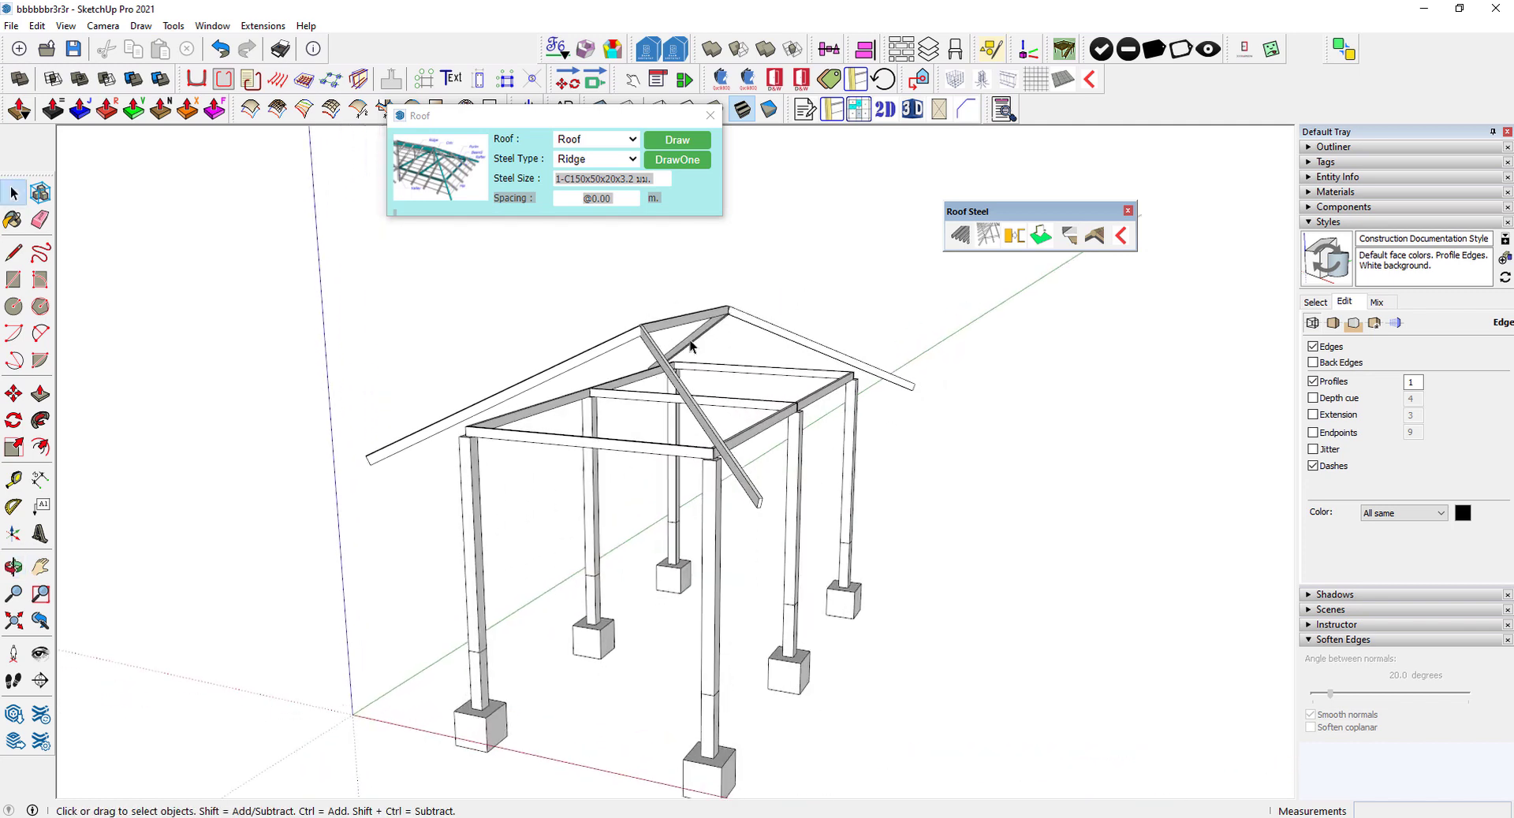
- Draw C100x50x20x3.2 rafters at 1.00 m spacing across the roof
click(607, 161)
click(603, 215)
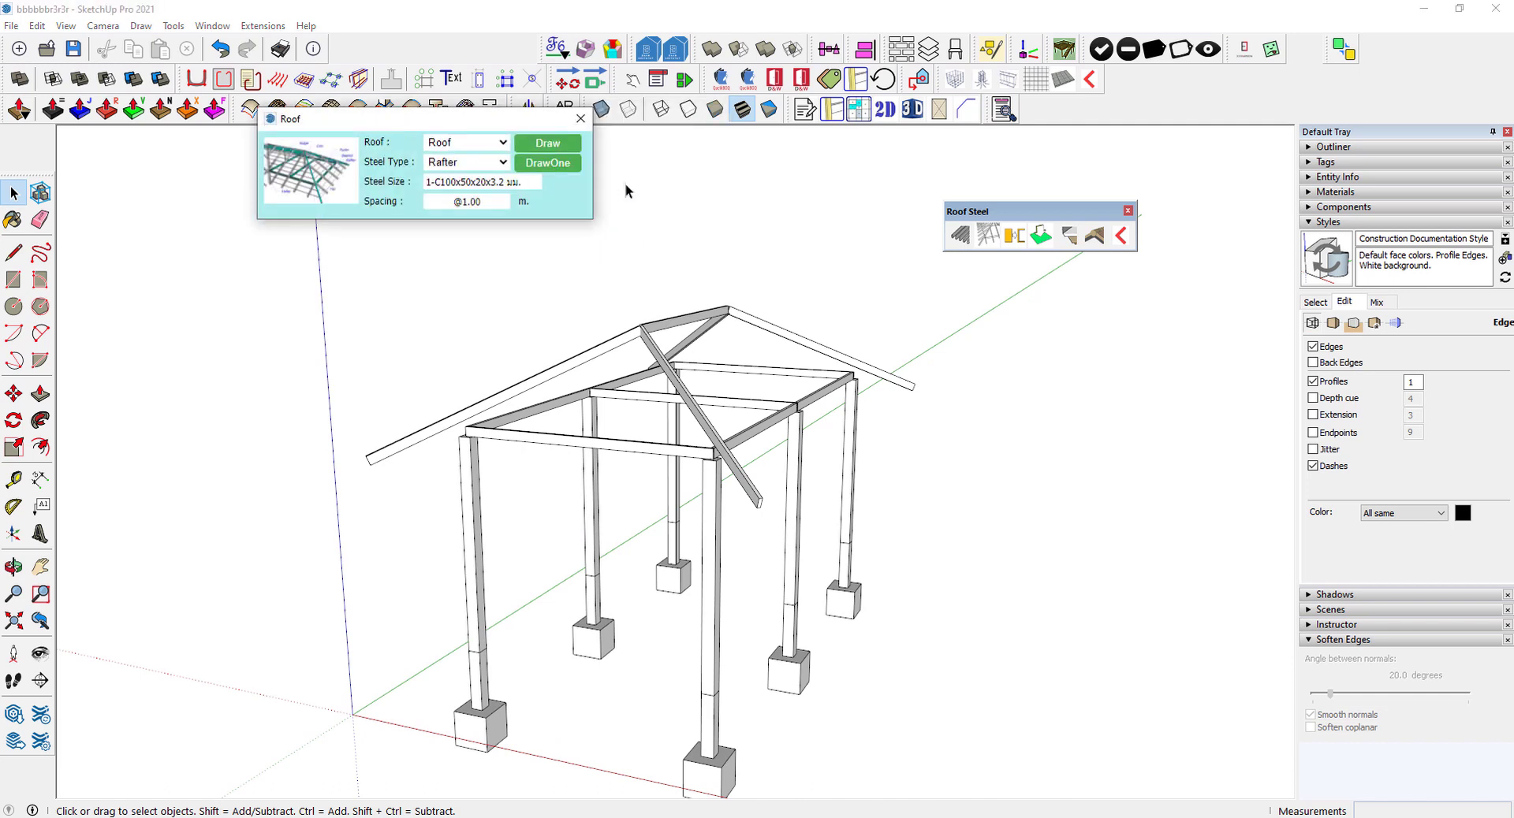
click(558, 144)
mouse_move(623, 260)
middle_down()
mouse_move(649, 358)
mouse_move(609, 227)
middle_up()
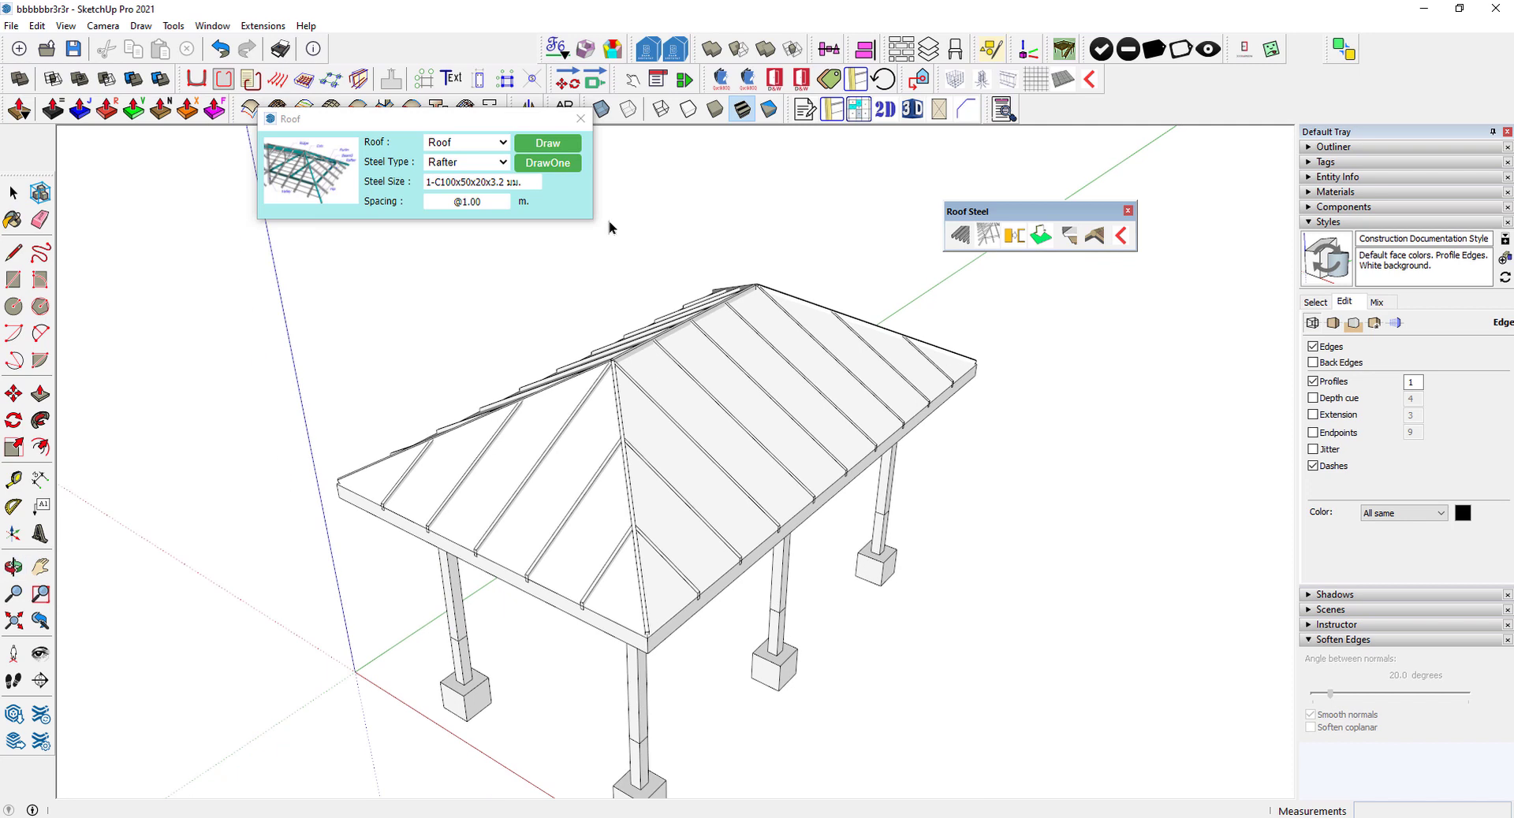
- Add Colx hip rafters by picking the roof ridge
click(506, 161)
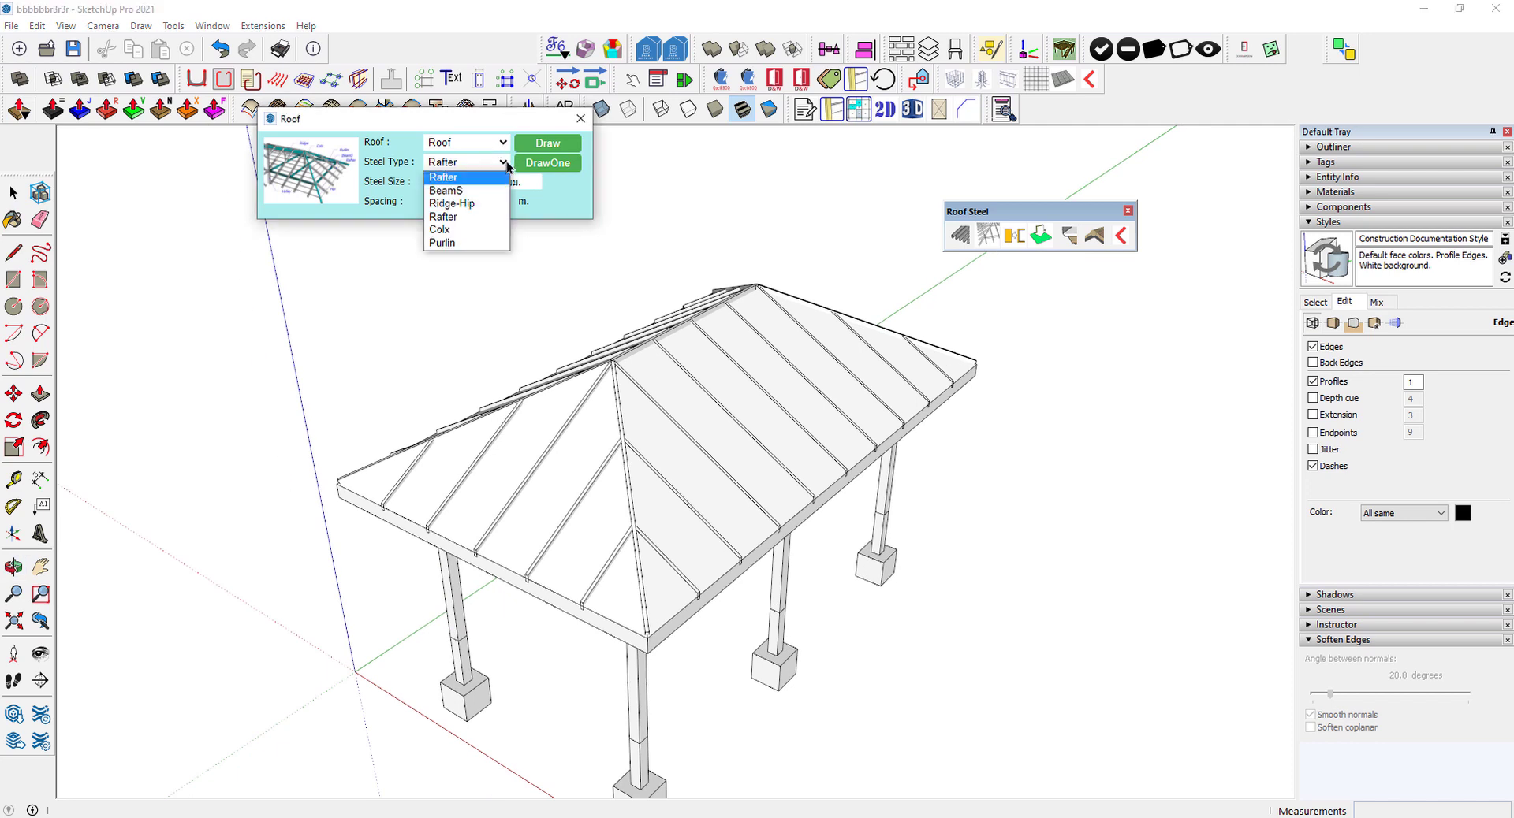
click(471, 228)
click(566, 149)
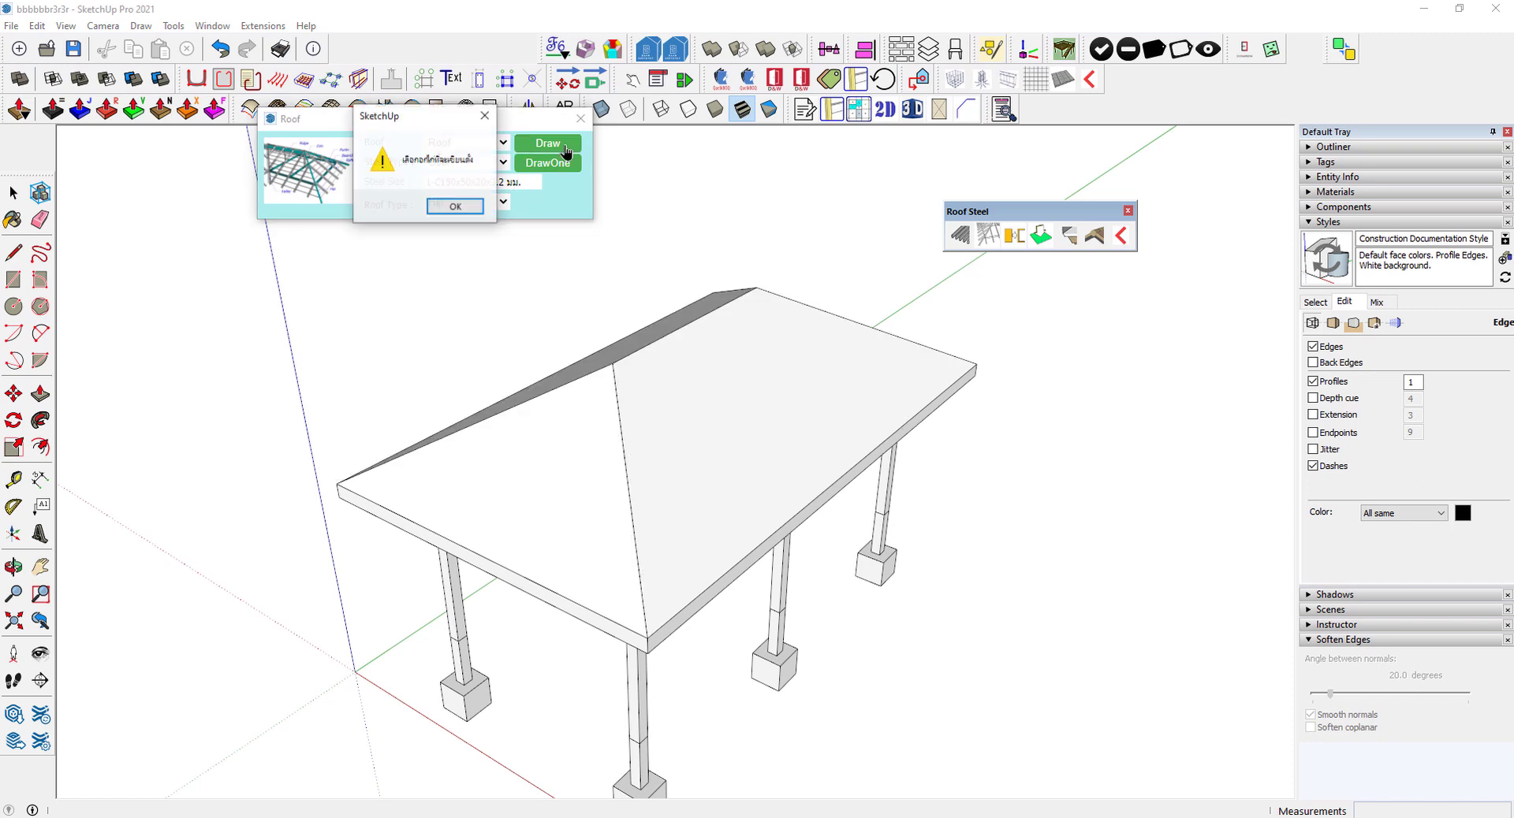
click(455, 207)
click(635, 349)
middle_drag(622, 338, 537, 390)
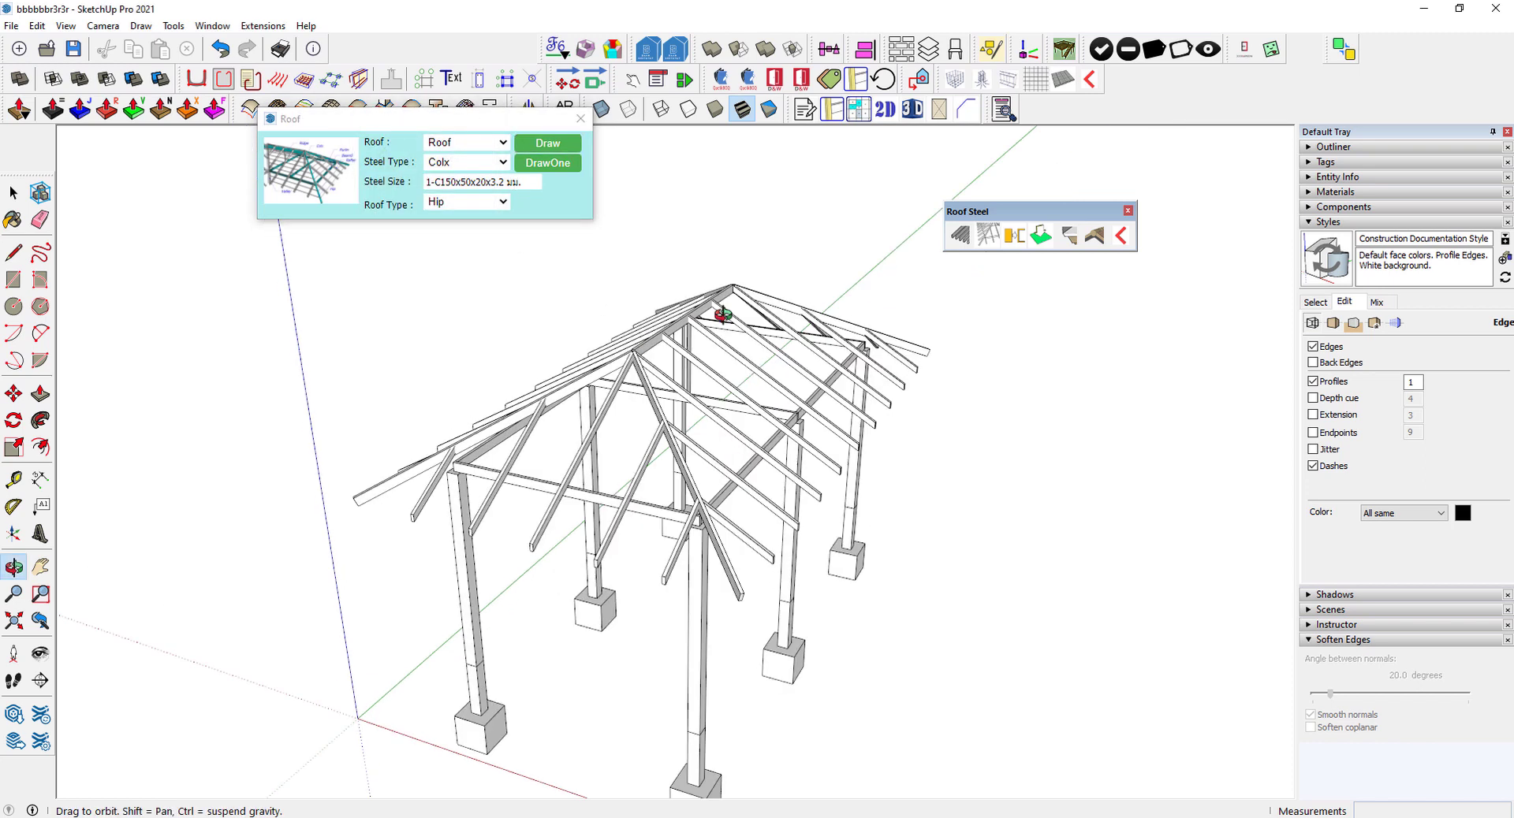
click(461, 164)
- Draw S25x25x2.3 purlins at 0.32 m spacing over every roof slope
click(462, 245)
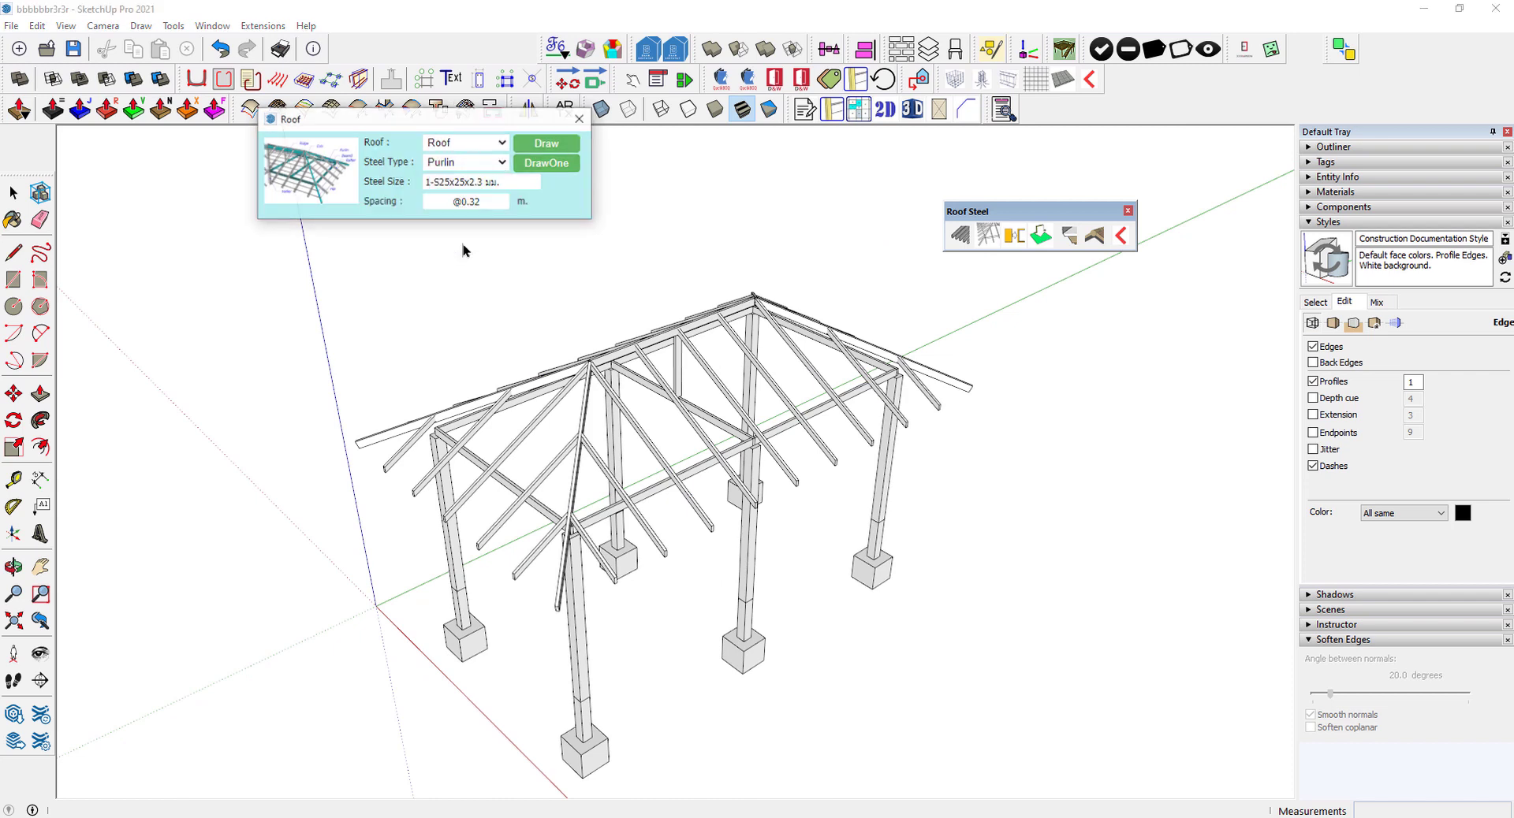
click(544, 150)
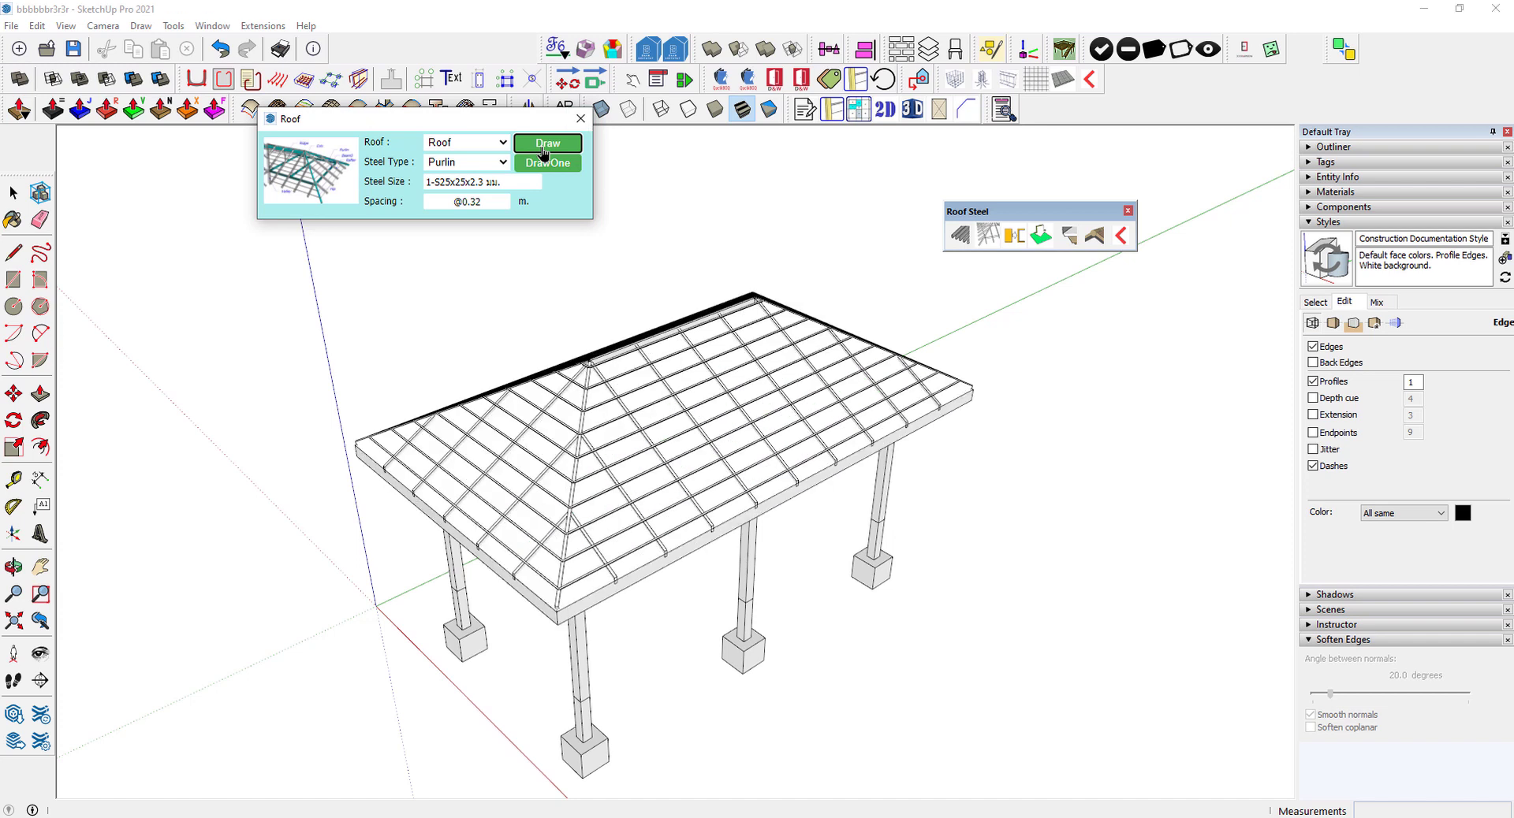
middle_drag(915, 507, 858, 428)
scroll(858, 427, up, 3)
scroll(698, 457, up, 3)
- Hide the roof surface to expose the bare steel frame
right_click(643, 460)
click(721, 277)
mouse_move(721, 278)
middle_down()
mouse_move(615, 548)
mouse_move(719, 408)
middle_up()
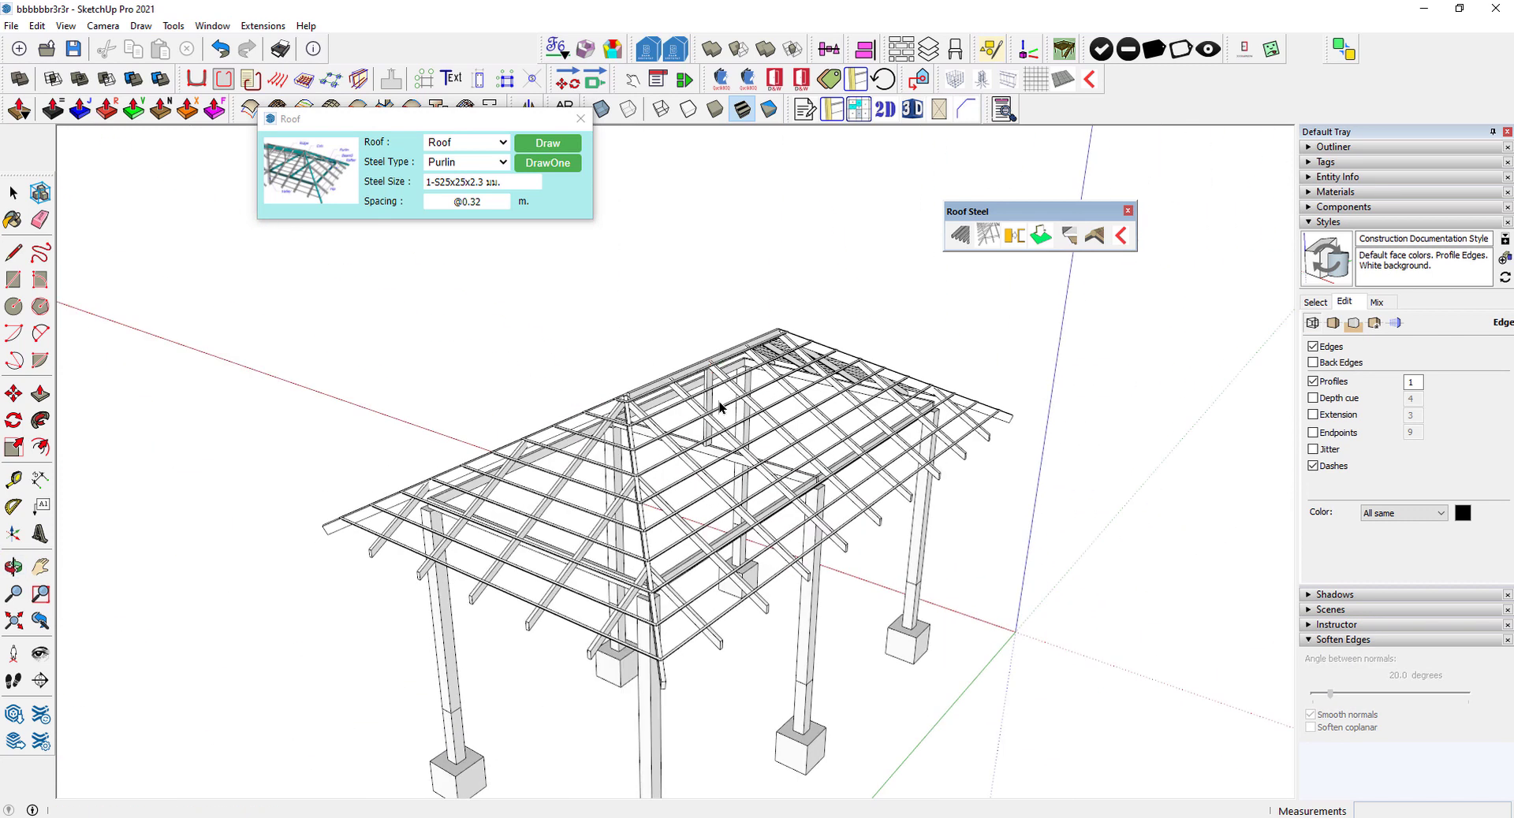
- Switch the purlins to a thicker steel profile with Change Shap and close the Roof settings
click(1015, 244)
scroll(645, 622, up, 3)
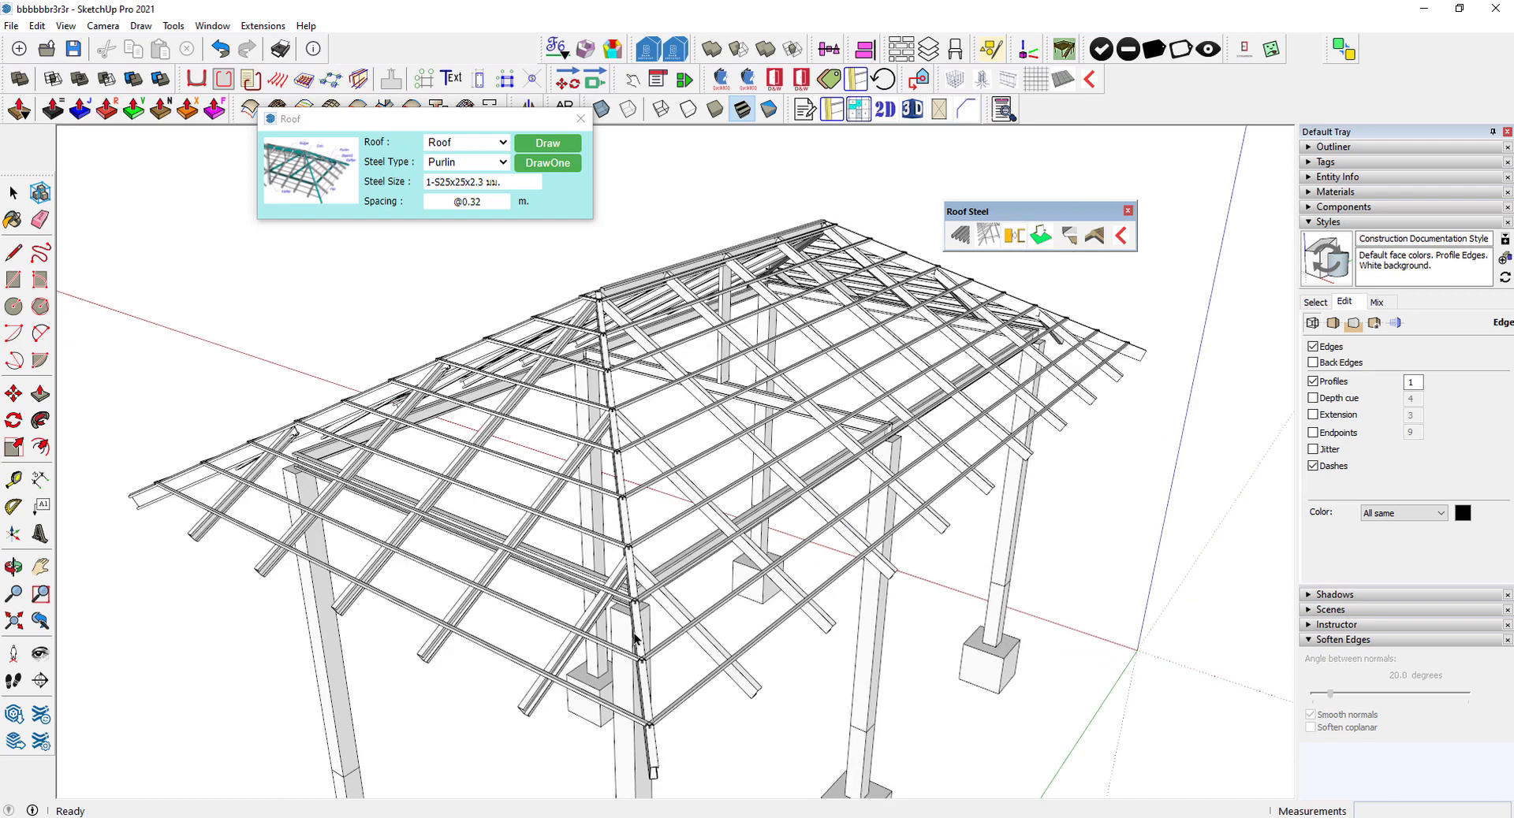
middle_drag(645, 623, 544, 585)
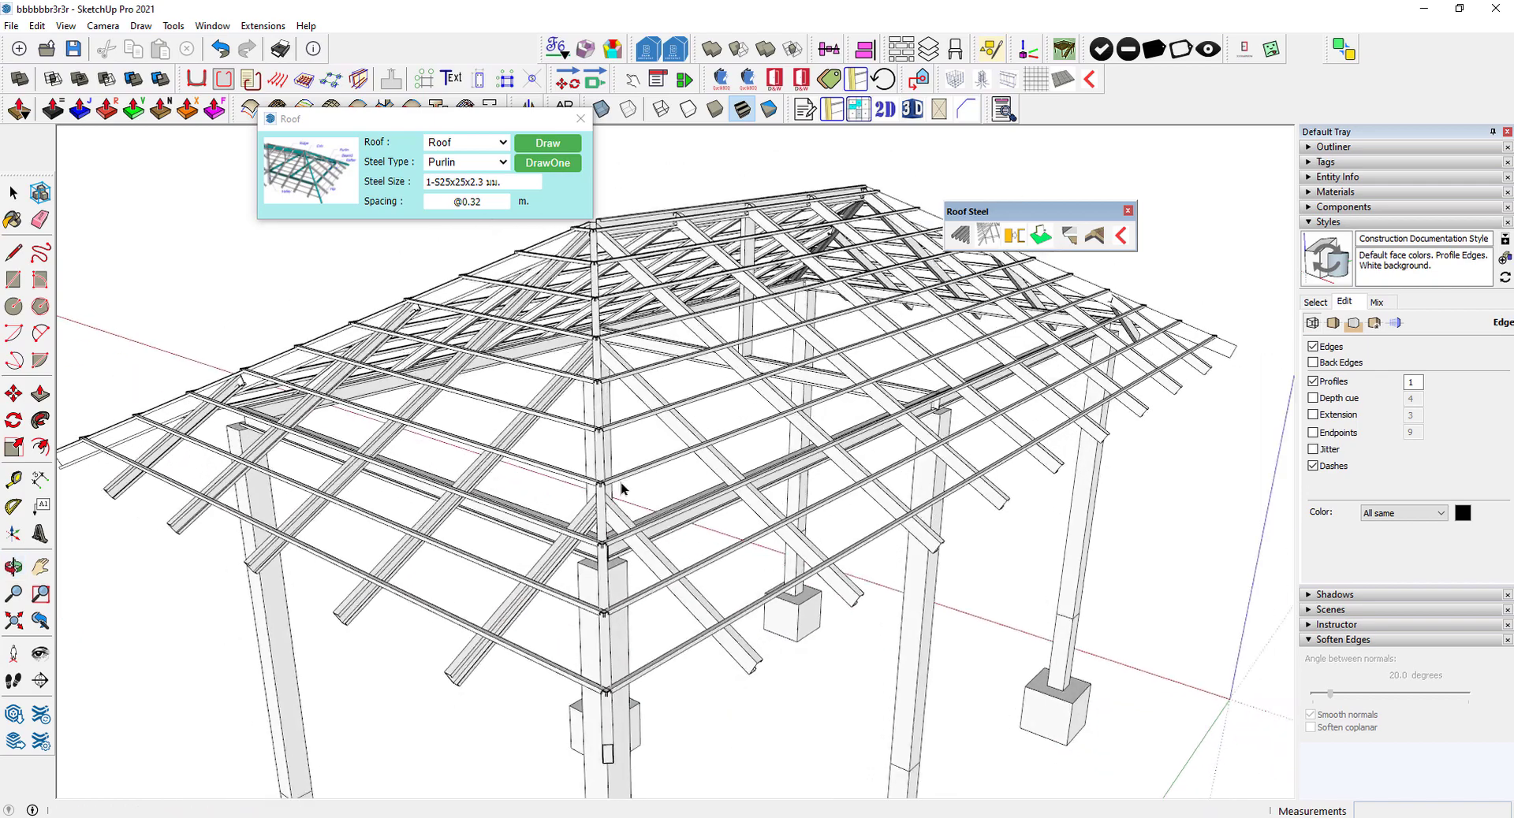
mouse_move(723, 449)
middle_down()
mouse_move(637, 374)
mouse_move(641, 428)
middle_up()
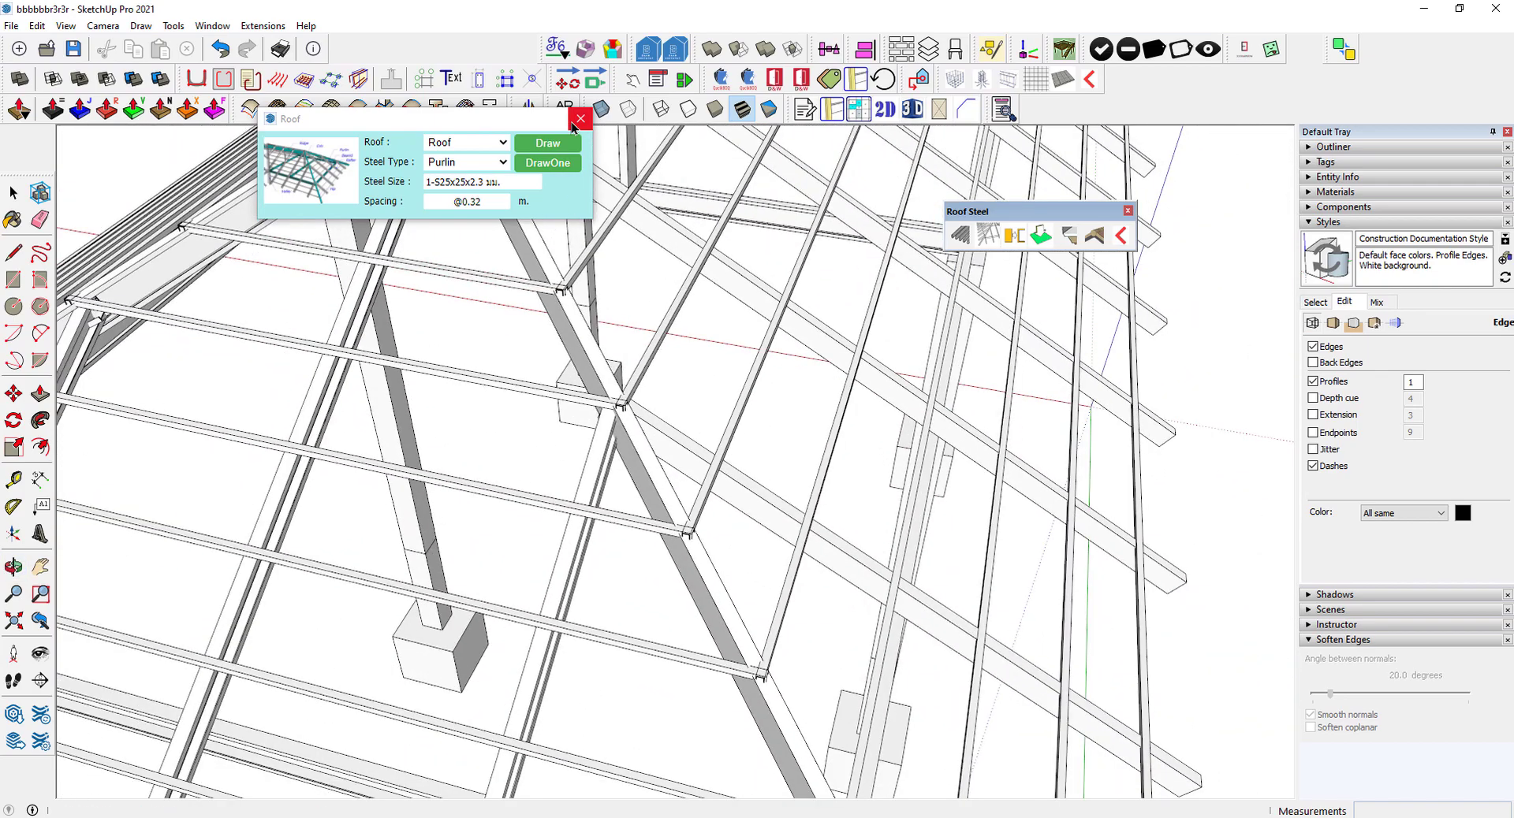
click(580, 118)
middle_drag(614, 234, 564, 264)
scroll(565, 262, up, 2)
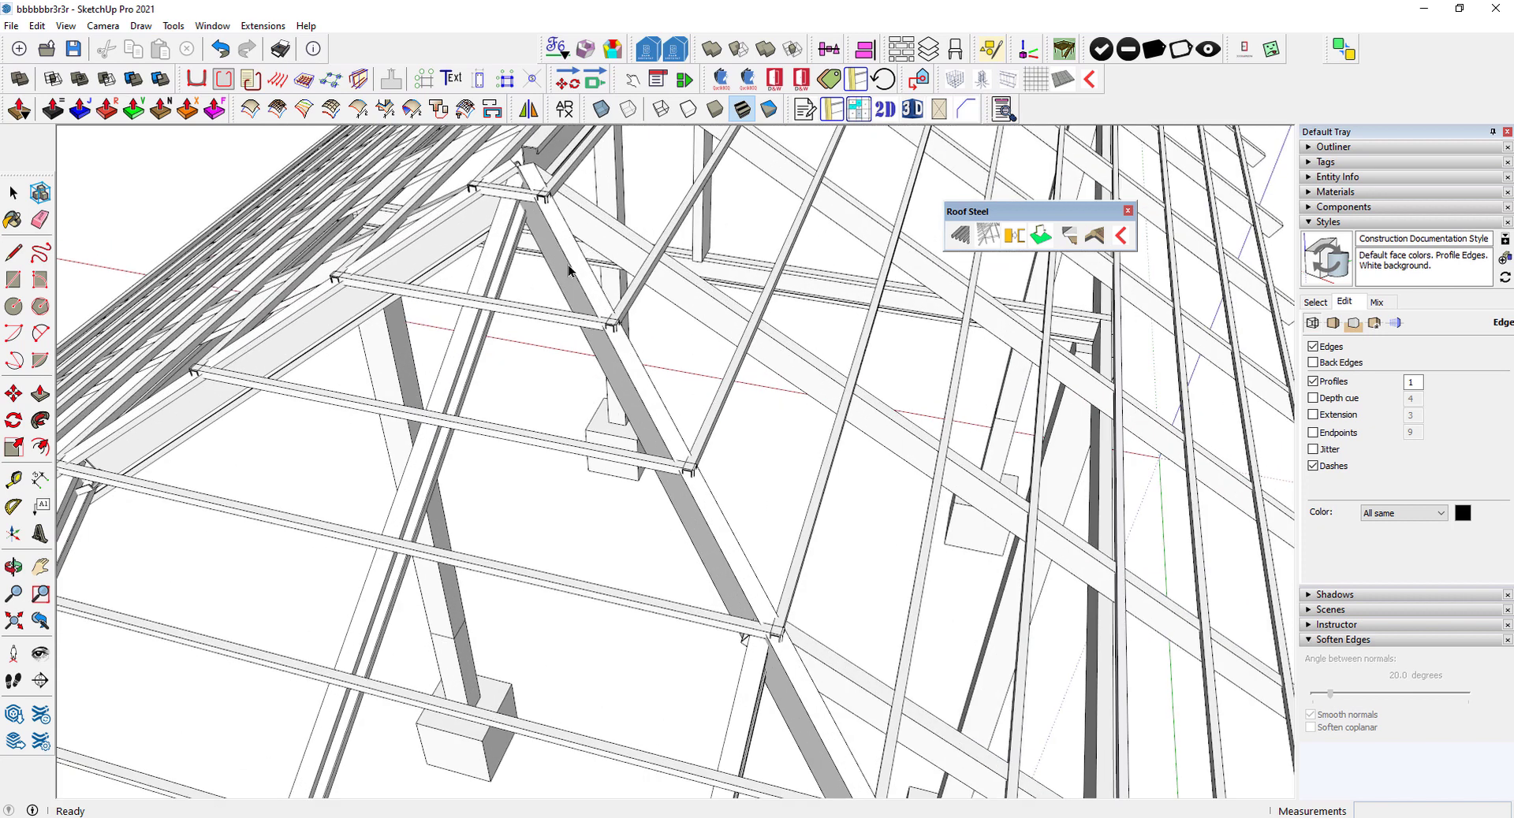
click(1120, 235)
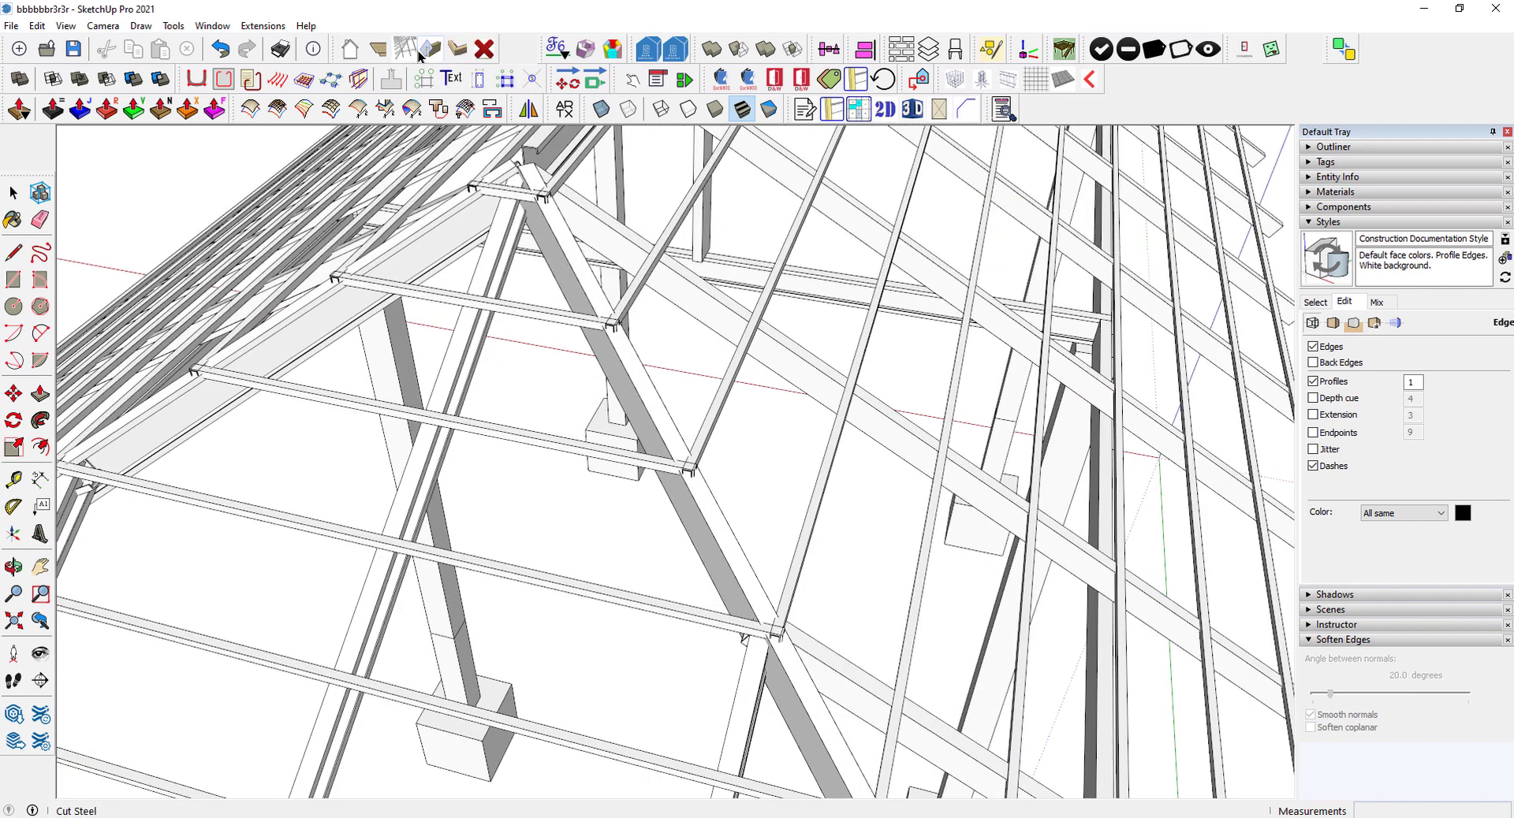
click(453, 55)
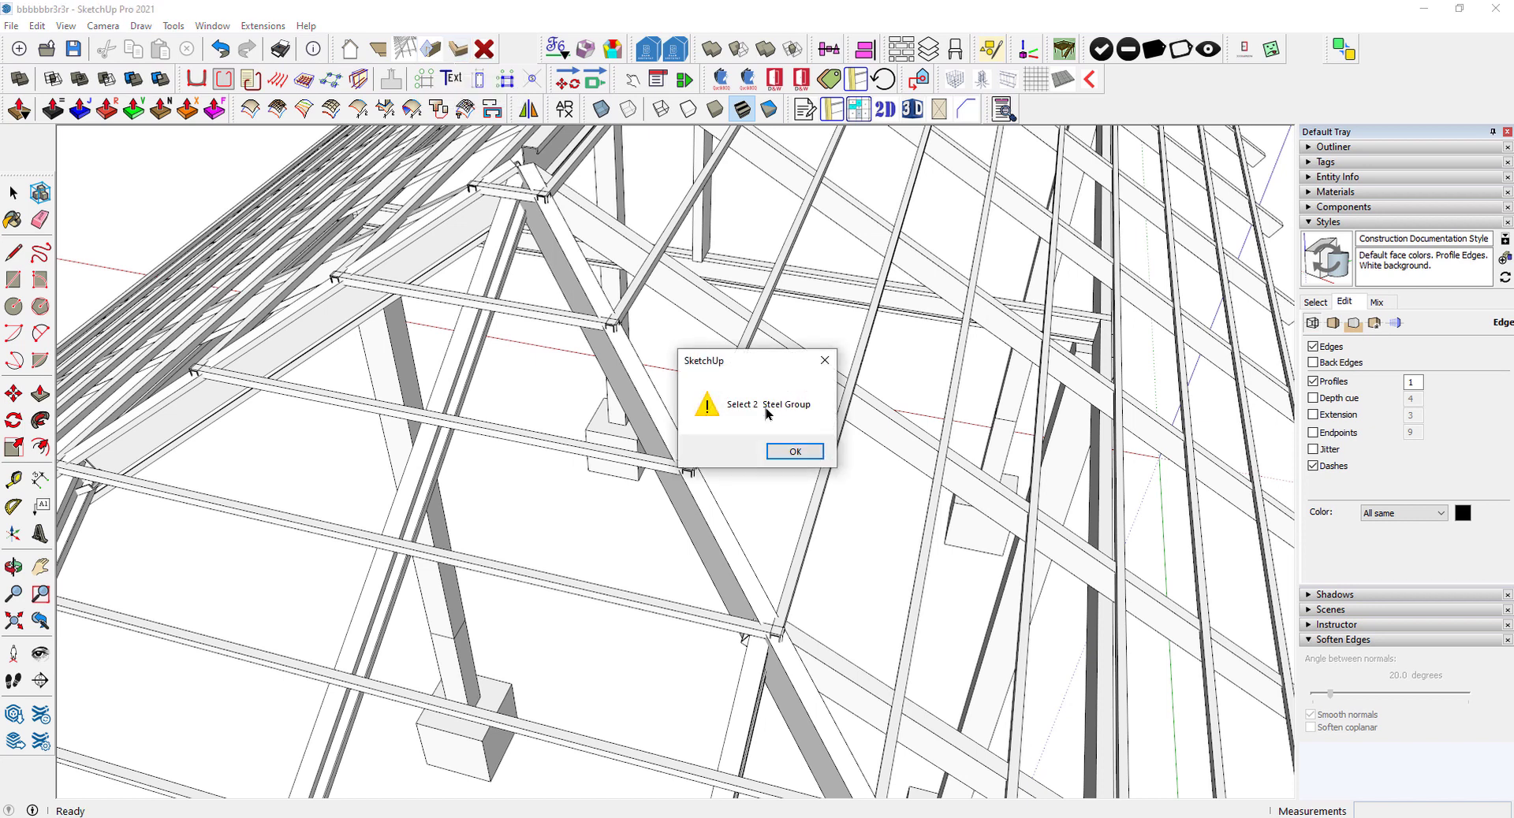
click(792, 451)
scroll(733, 466, down, 2)
scroll(733, 472, up, 3)
scroll(669, 373, up, 3)
click(669, 373)
click(792, 450)
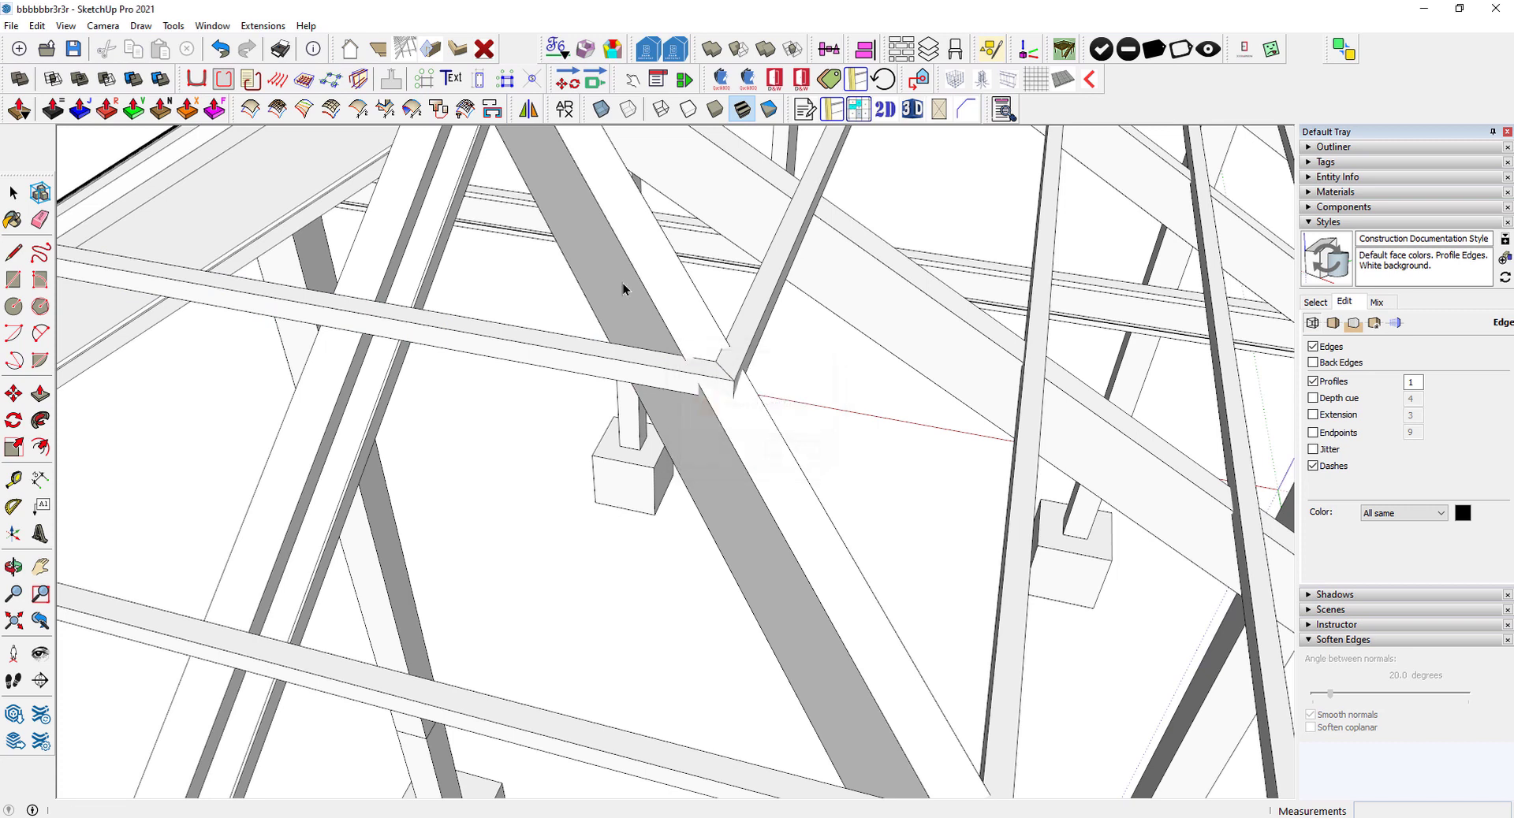
scroll(735, 475, down, 3)
scroll(701, 428, up, 4)
click(702, 428)
click(757, 383)
click(795, 454)
middle_drag(795, 454, 675, 328)
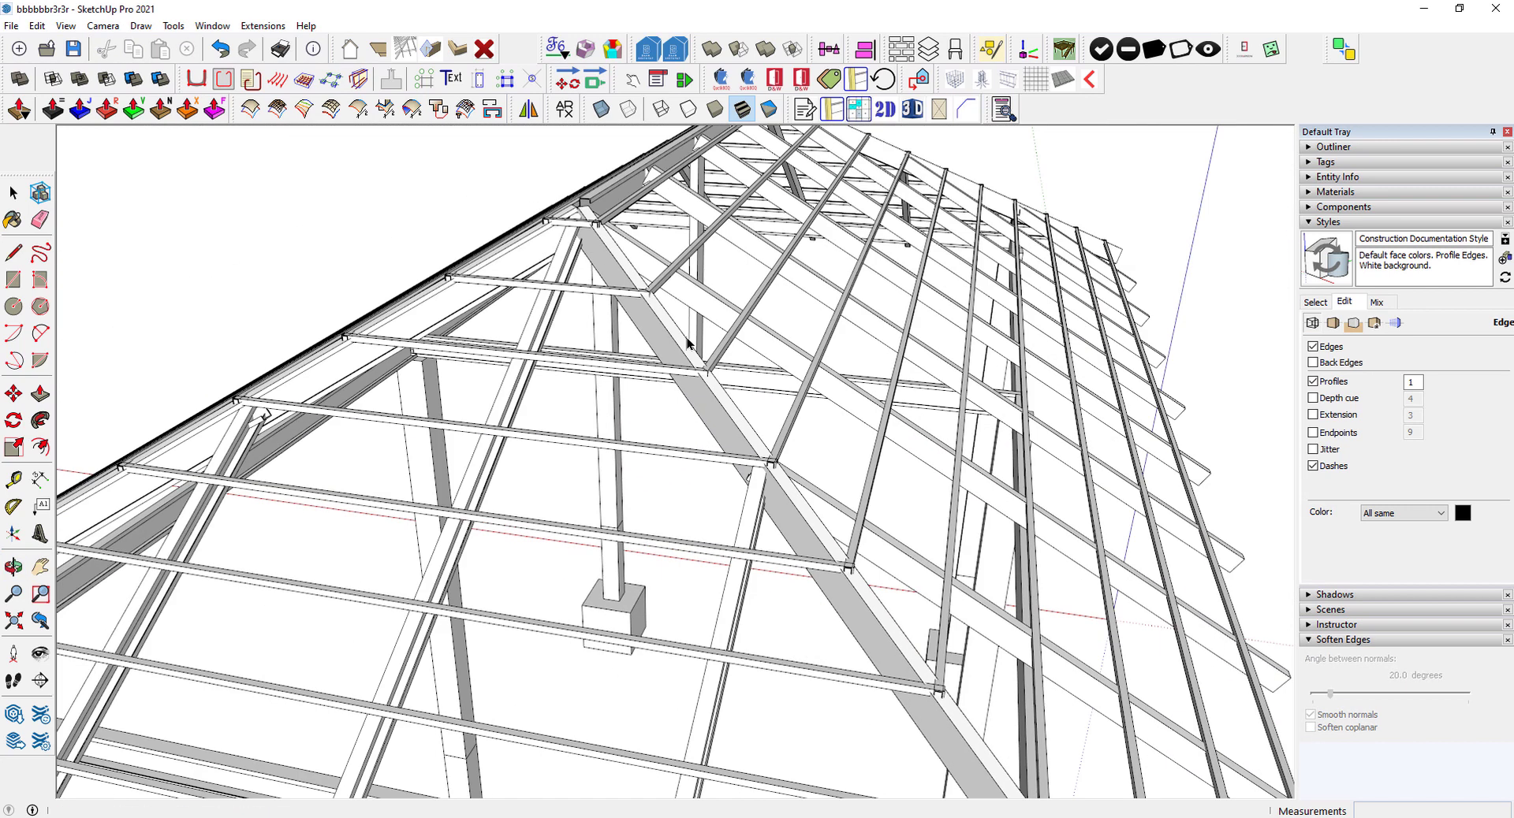
mouse_move(838, 568)
middle_down()
mouse_move(449, 492)
mouse_move(772, 579)
mouse_move(889, 418)
middle_up()
scroll(450, 493, down, 5)
middle_drag(717, 430, 820, 471)
middle_drag(764, 402, 695, 367)
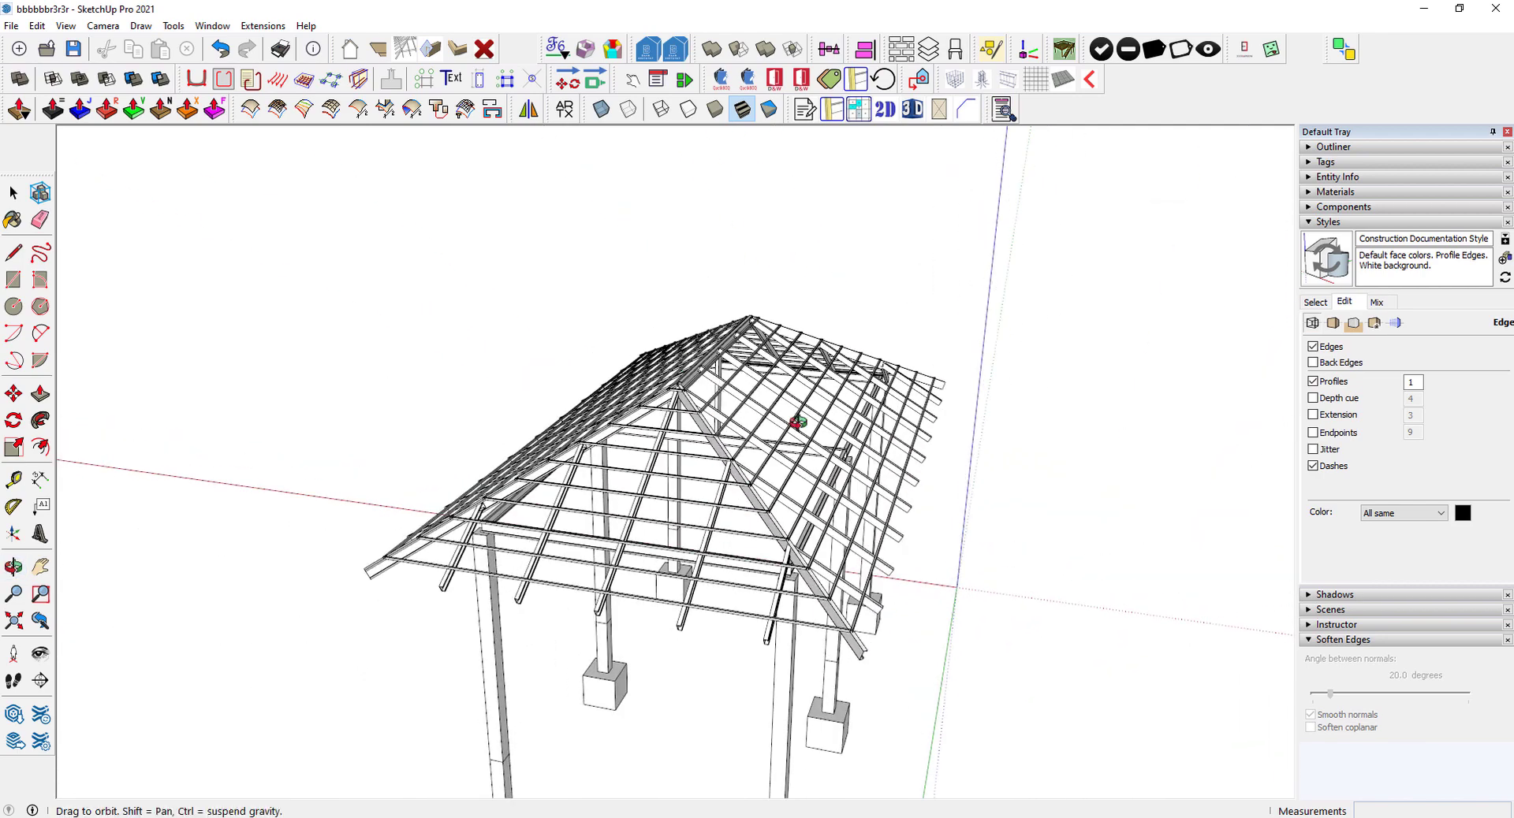
middle_drag(810, 424, 689, 485)
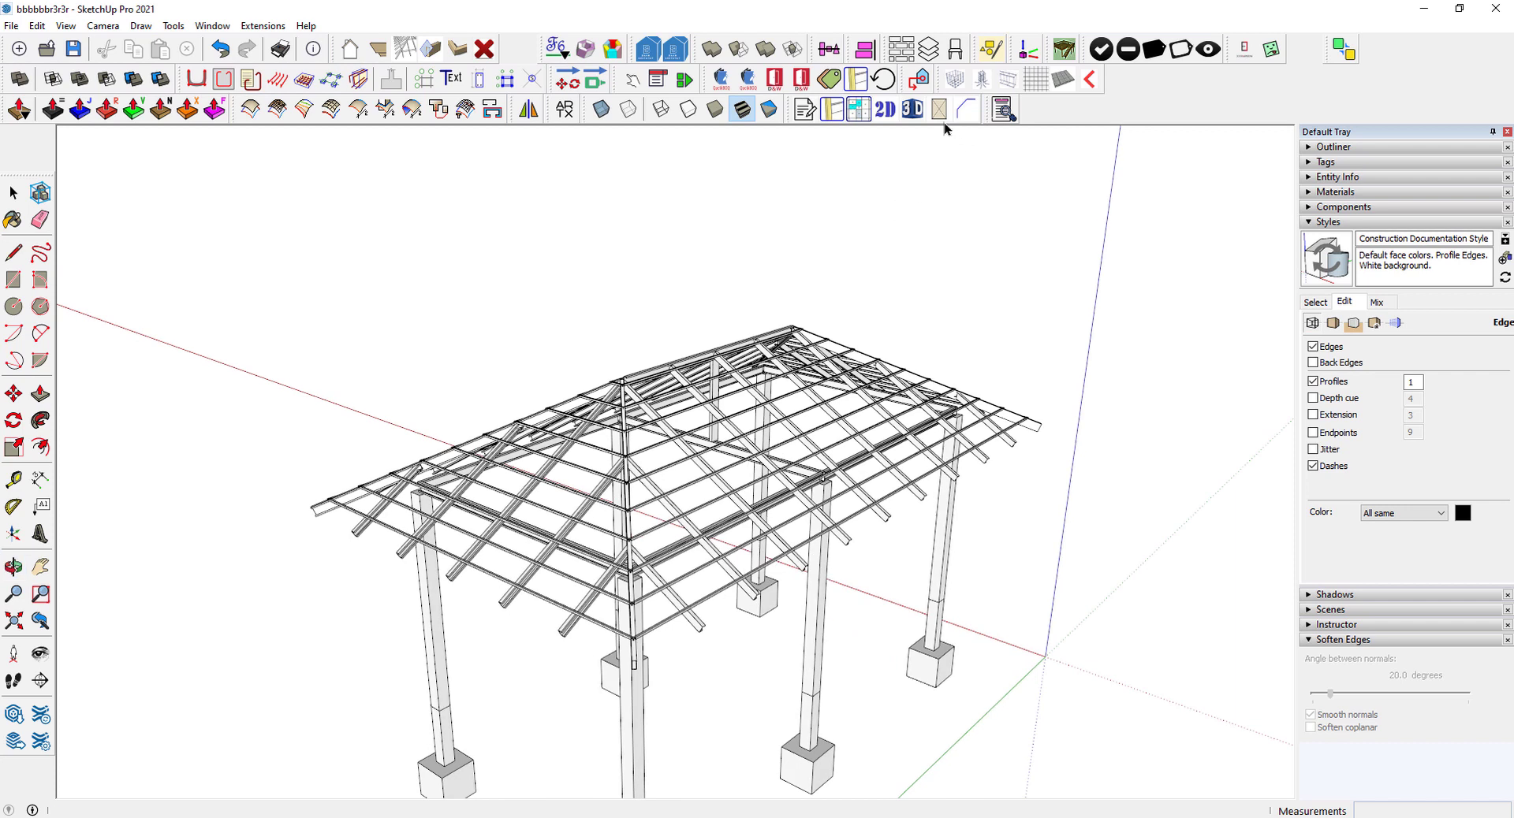
click(419, 55)
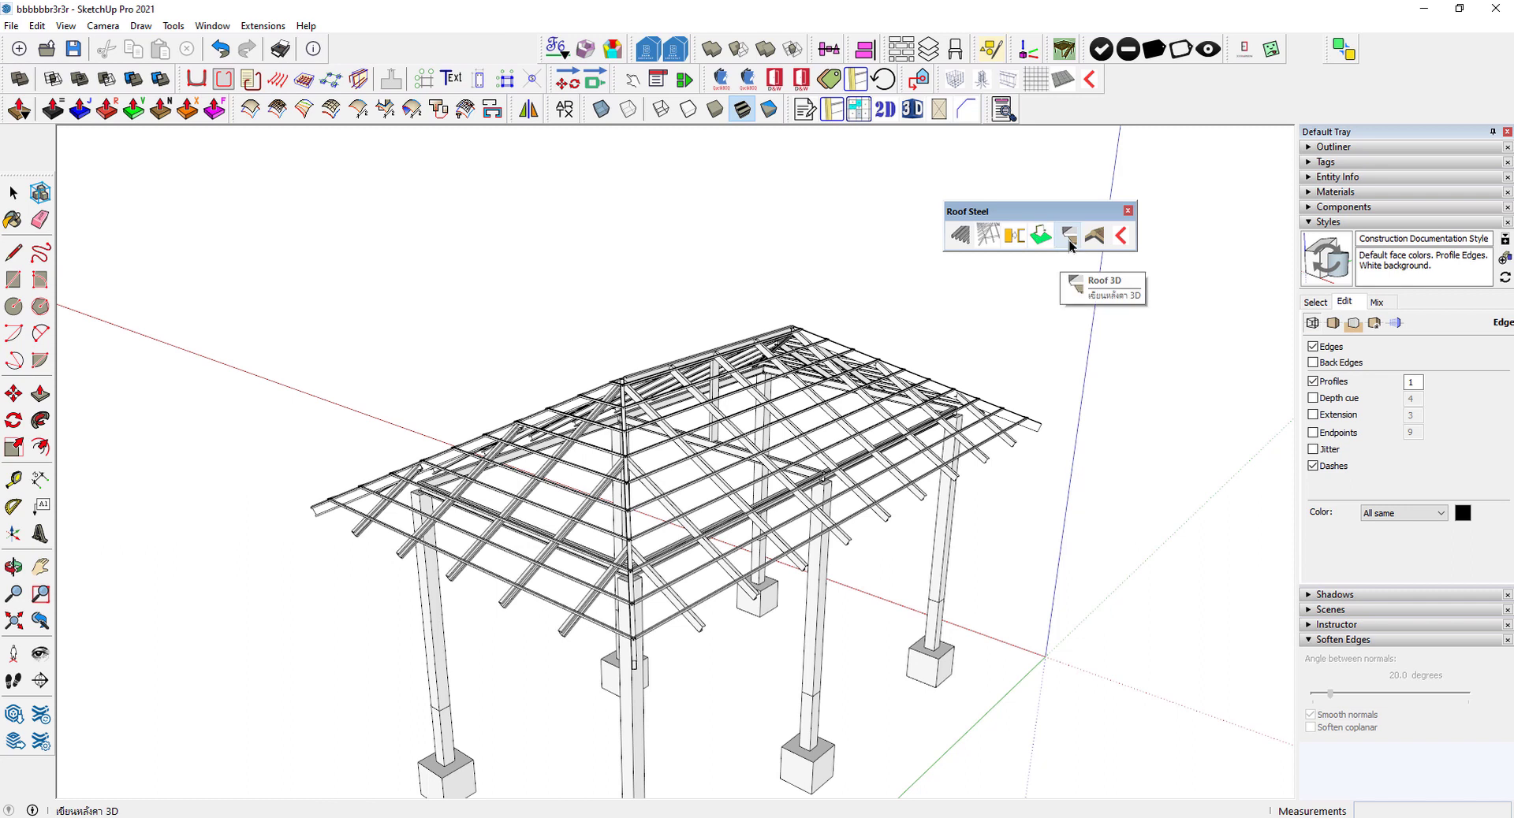
- Put away the floating Roof Steel tools and unhide the roof panels and trim
click(1118, 235)
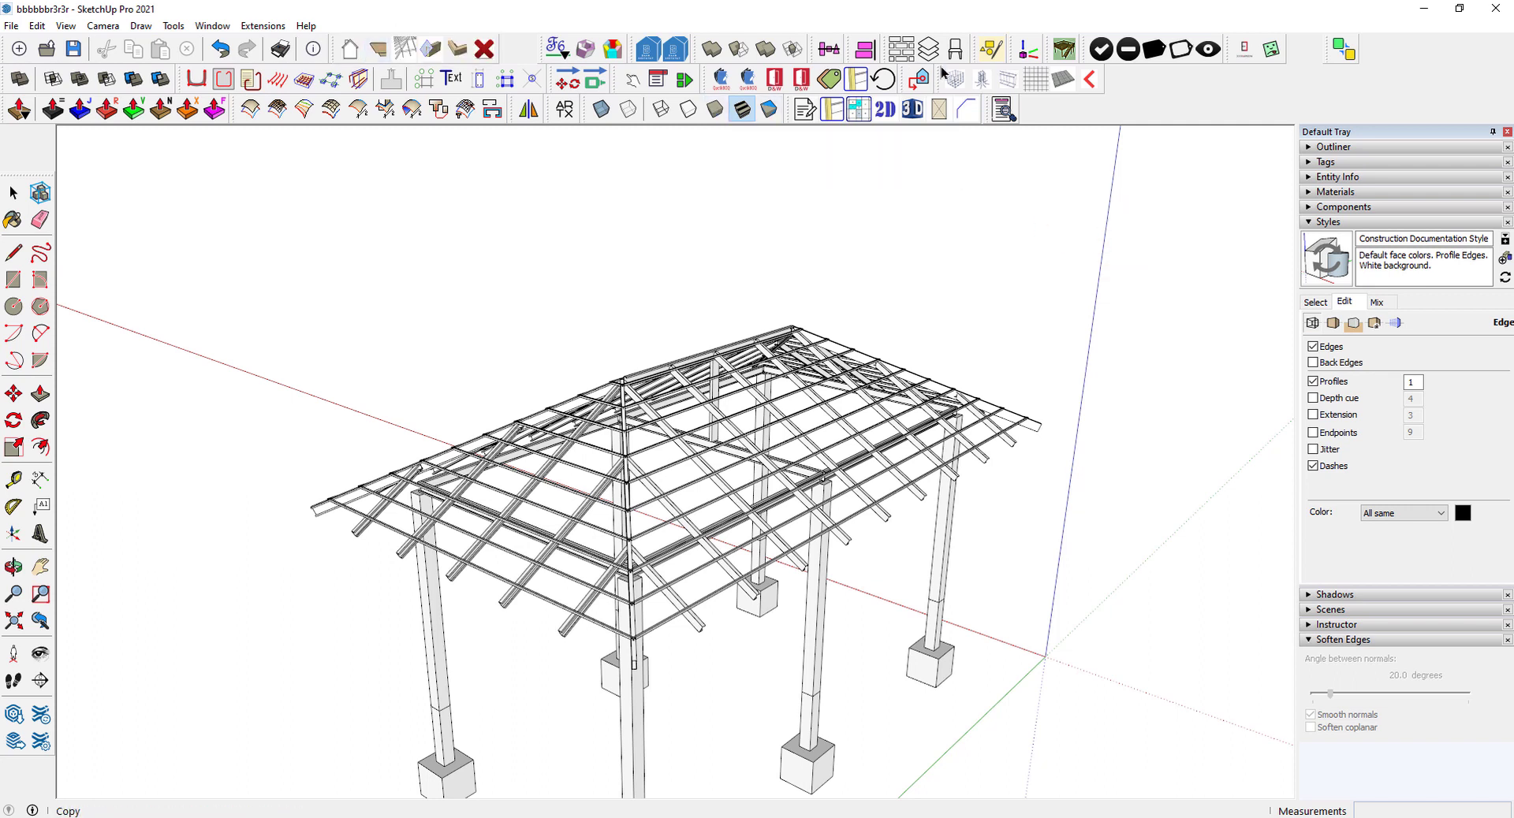
click(1207, 49)
middle_drag(1068, 155, 693, 422)
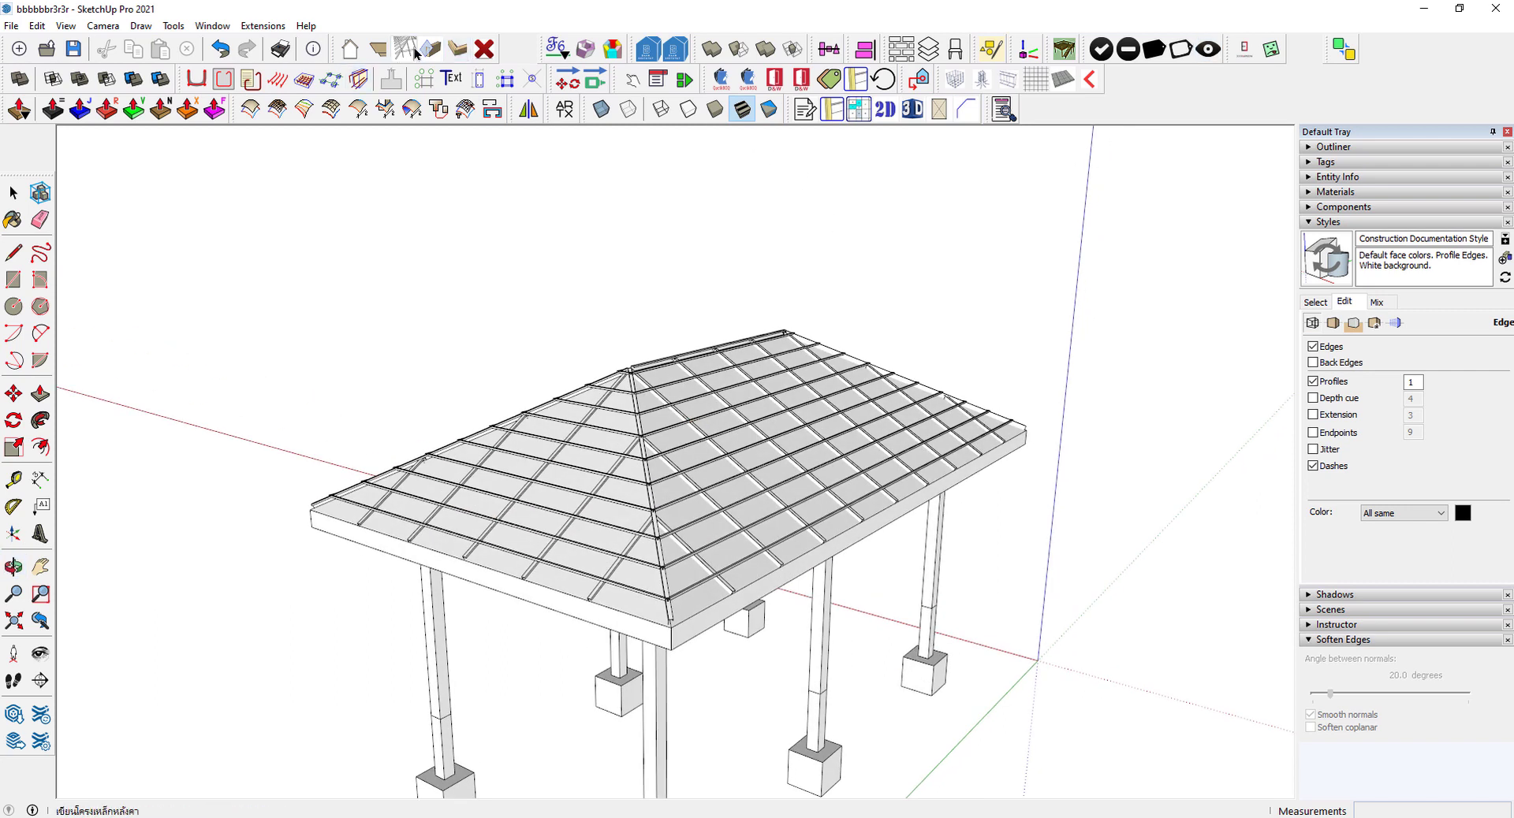
- Bring up the Edge Roof settings with Eave Type set to Slope
click(379, 50)
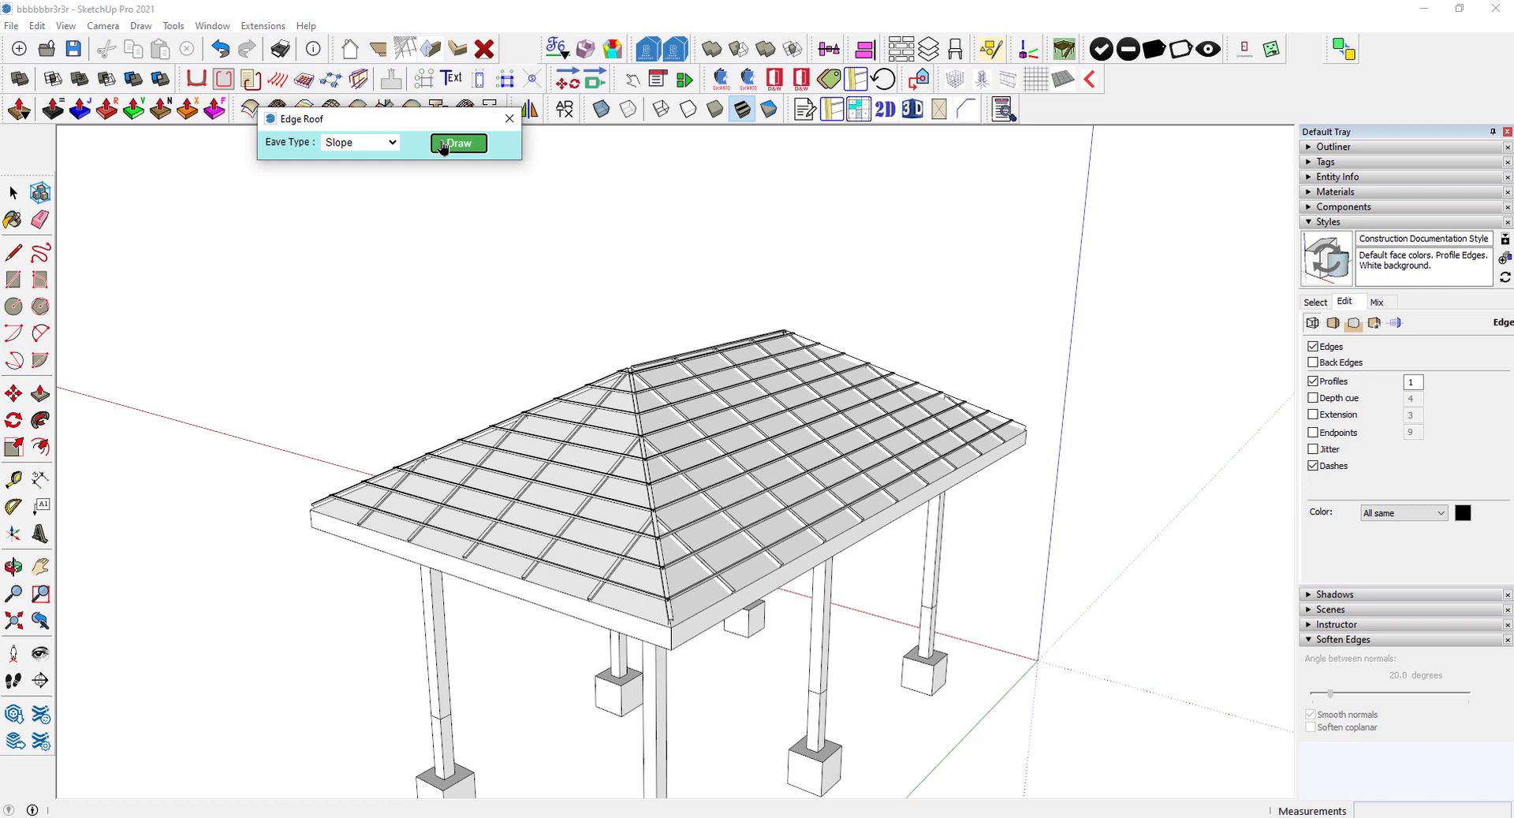
scroll(786, 605, up, 5)
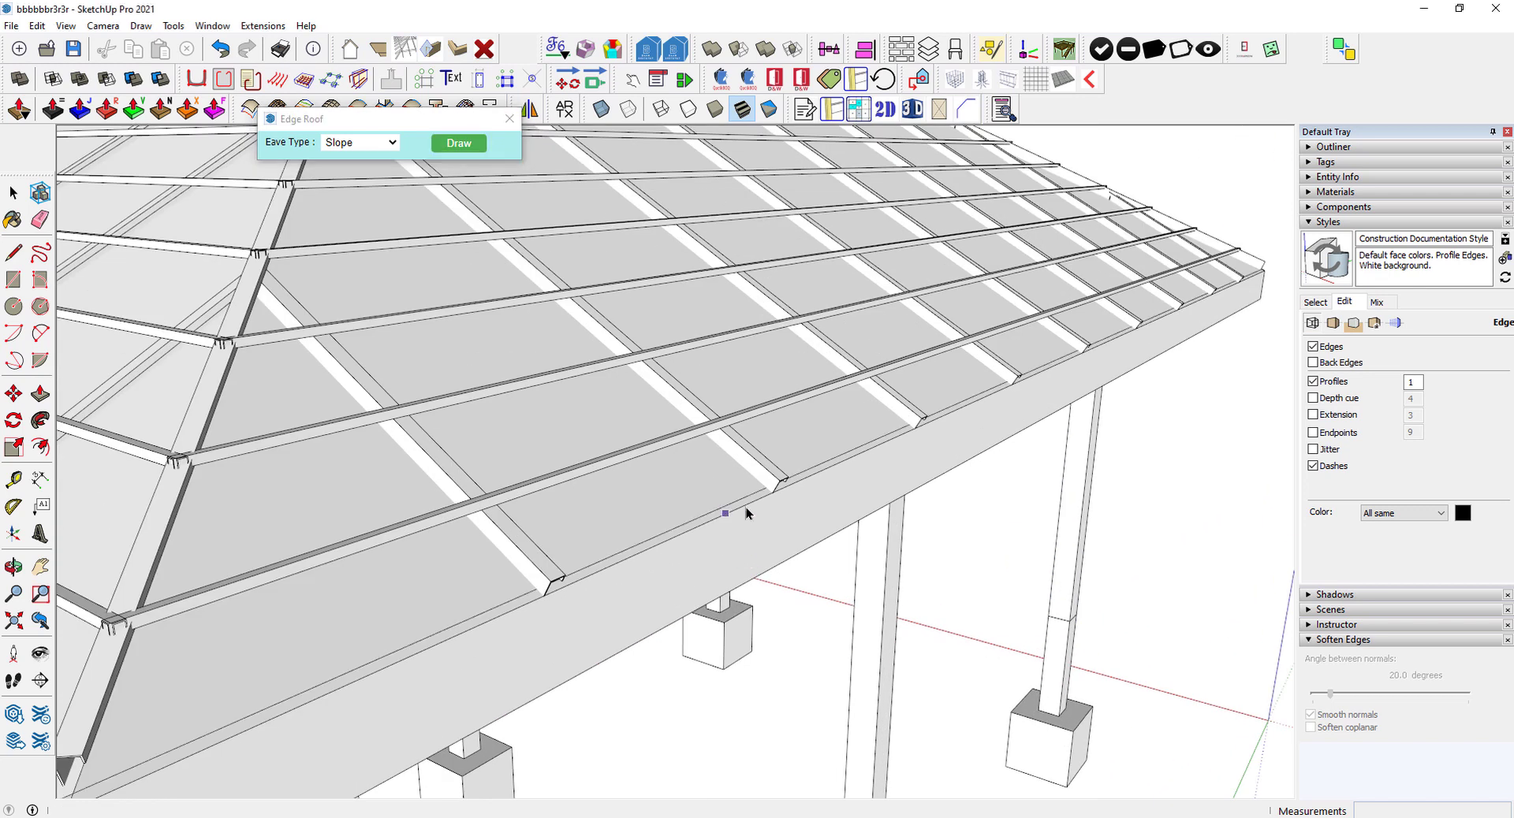
scroll(452, 587, down, 5)
mouse_move(510, 556)
middle_down()
mouse_move(828, 483)
mouse_move(721, 583)
middle_up()
scroll(690, 584, down, 4)
middle_drag(631, 541, 1075, 523)
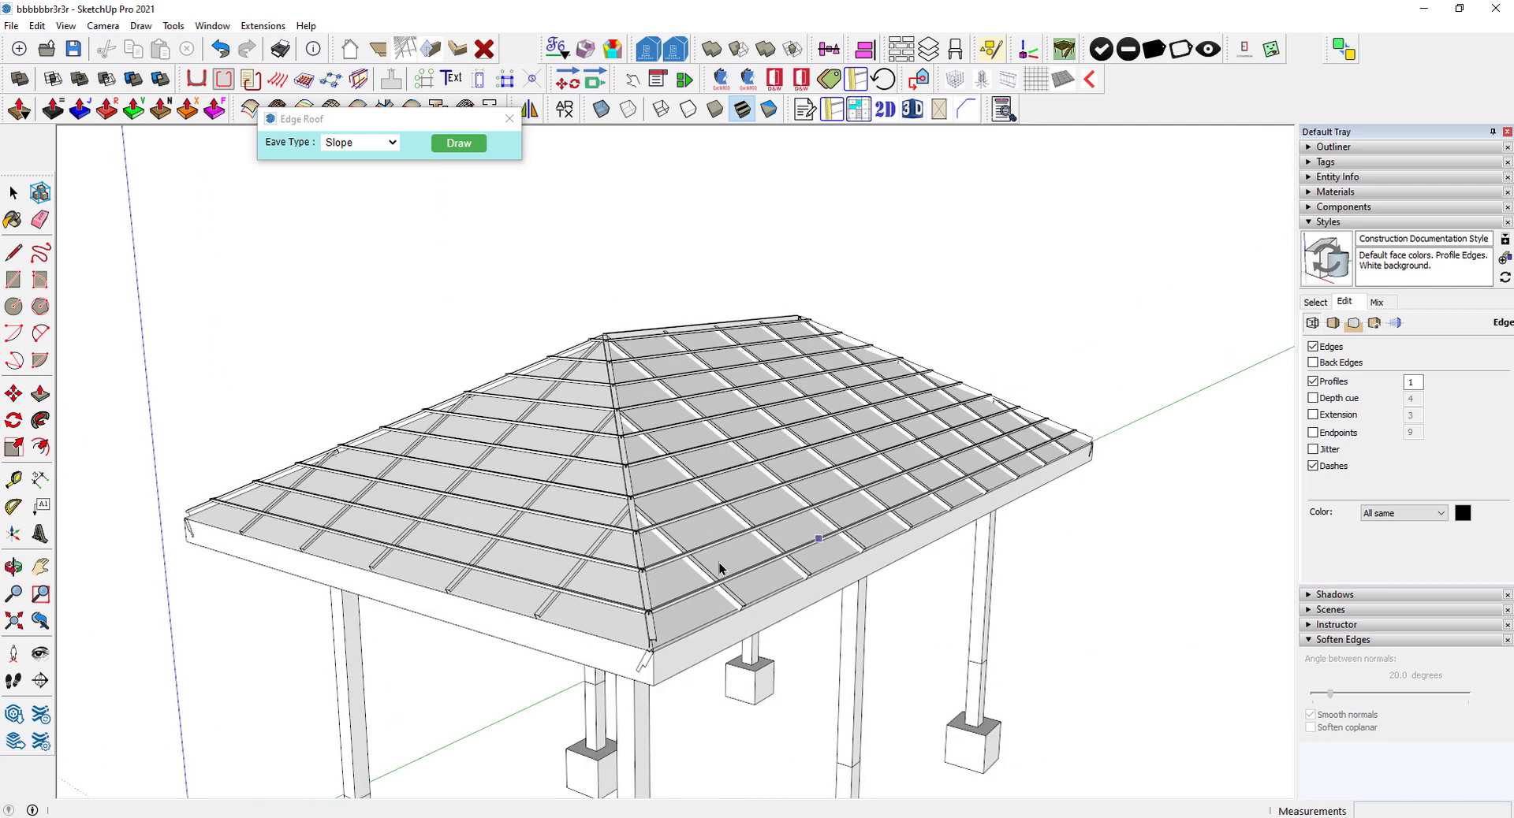
scroll(593, 646, up, 4)
middle_drag(607, 639, 724, 642)
key(space)
- Hide the roof panels to expose the steel frame and eave gutters
right_click(763, 646)
click(788, 101)
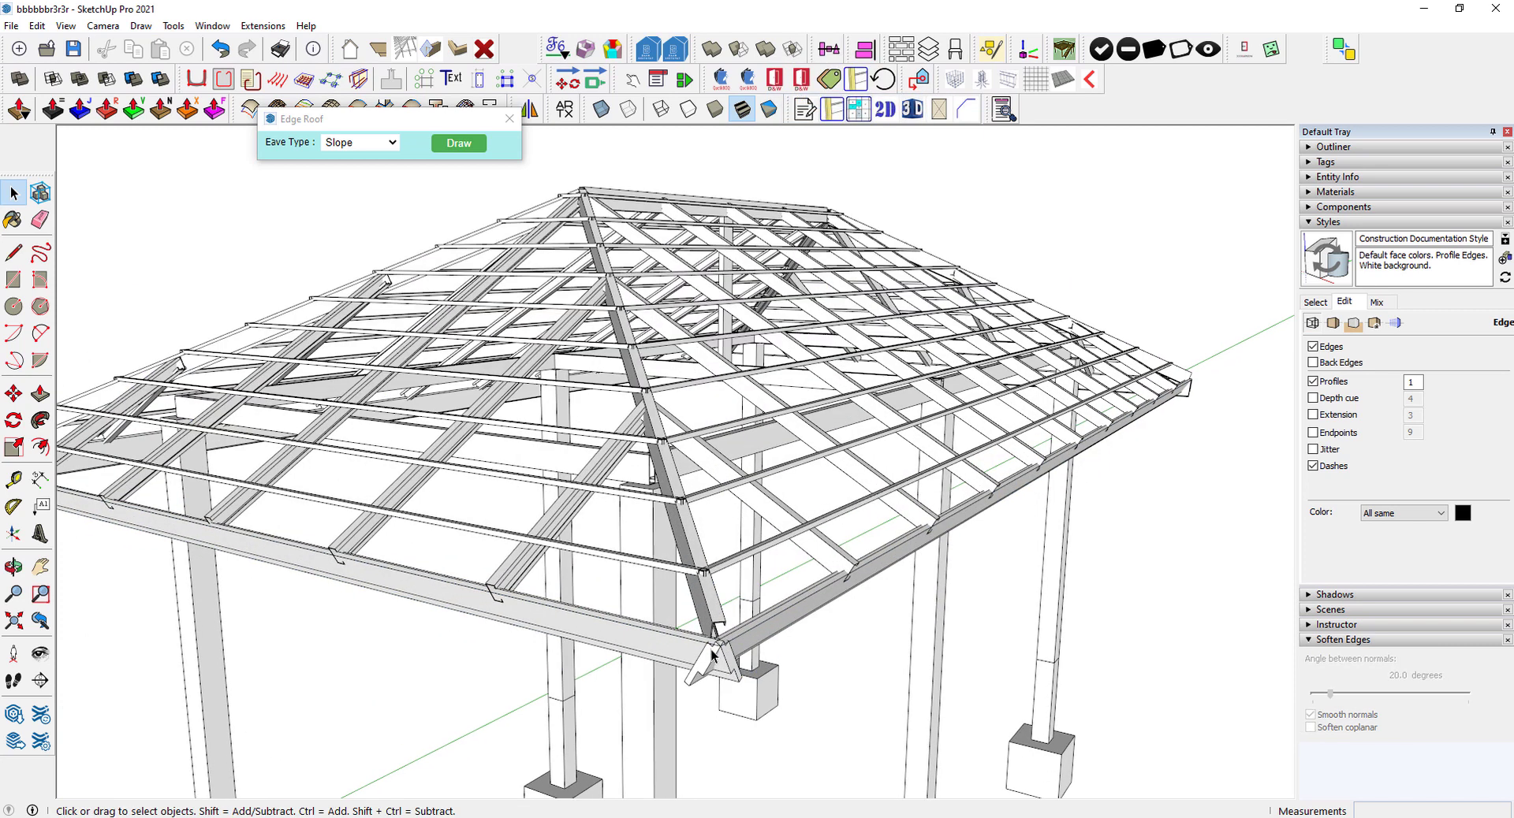
middle_drag(711, 654, 601, 627)
scroll(591, 654, up, 3)
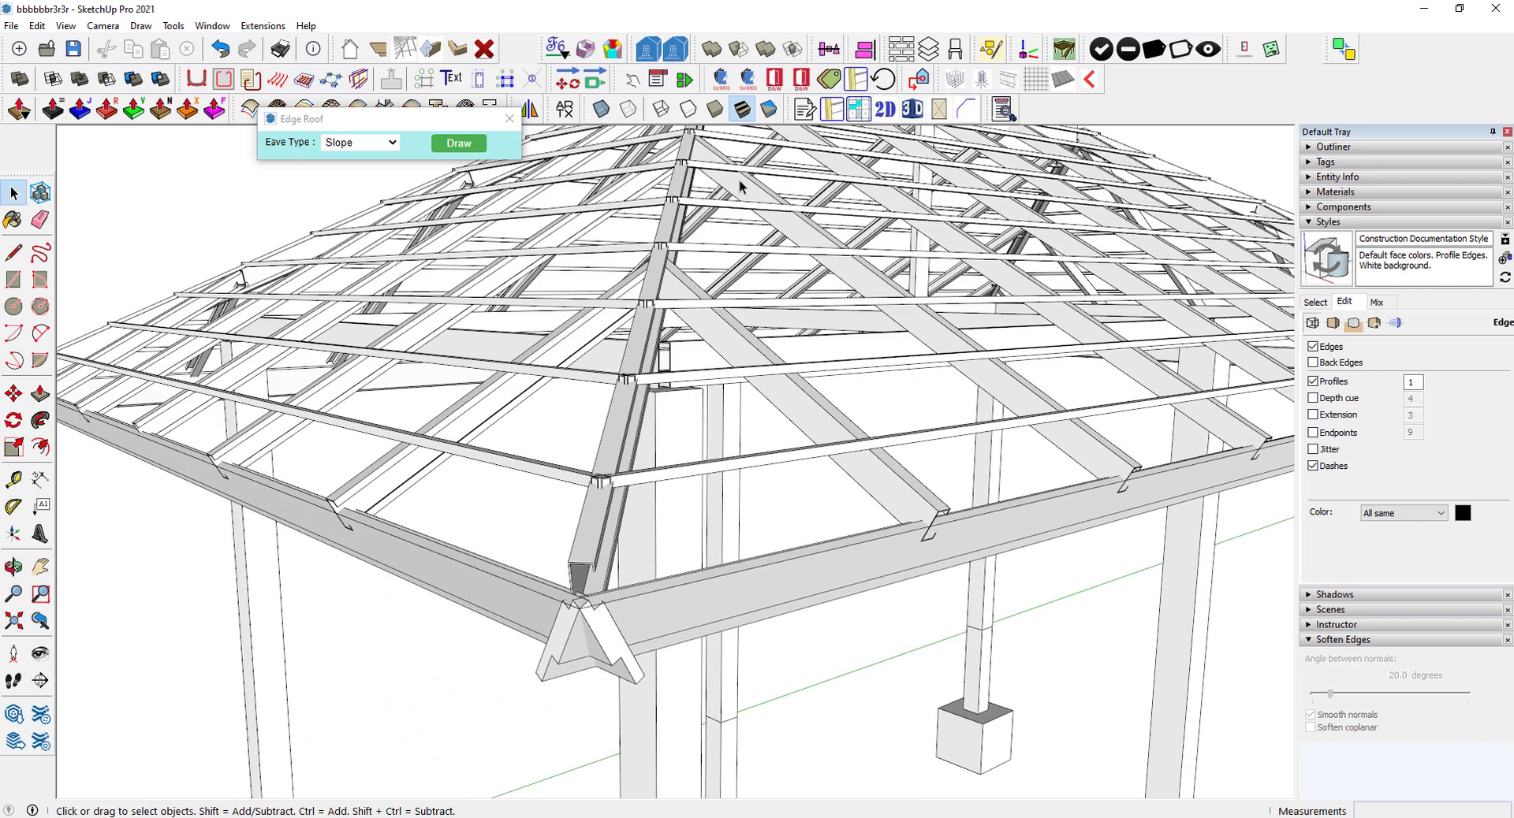
- Try Fillet Steel on the corner eave gutter, dismissing both warnings
drag(454, 115, 399, 133)
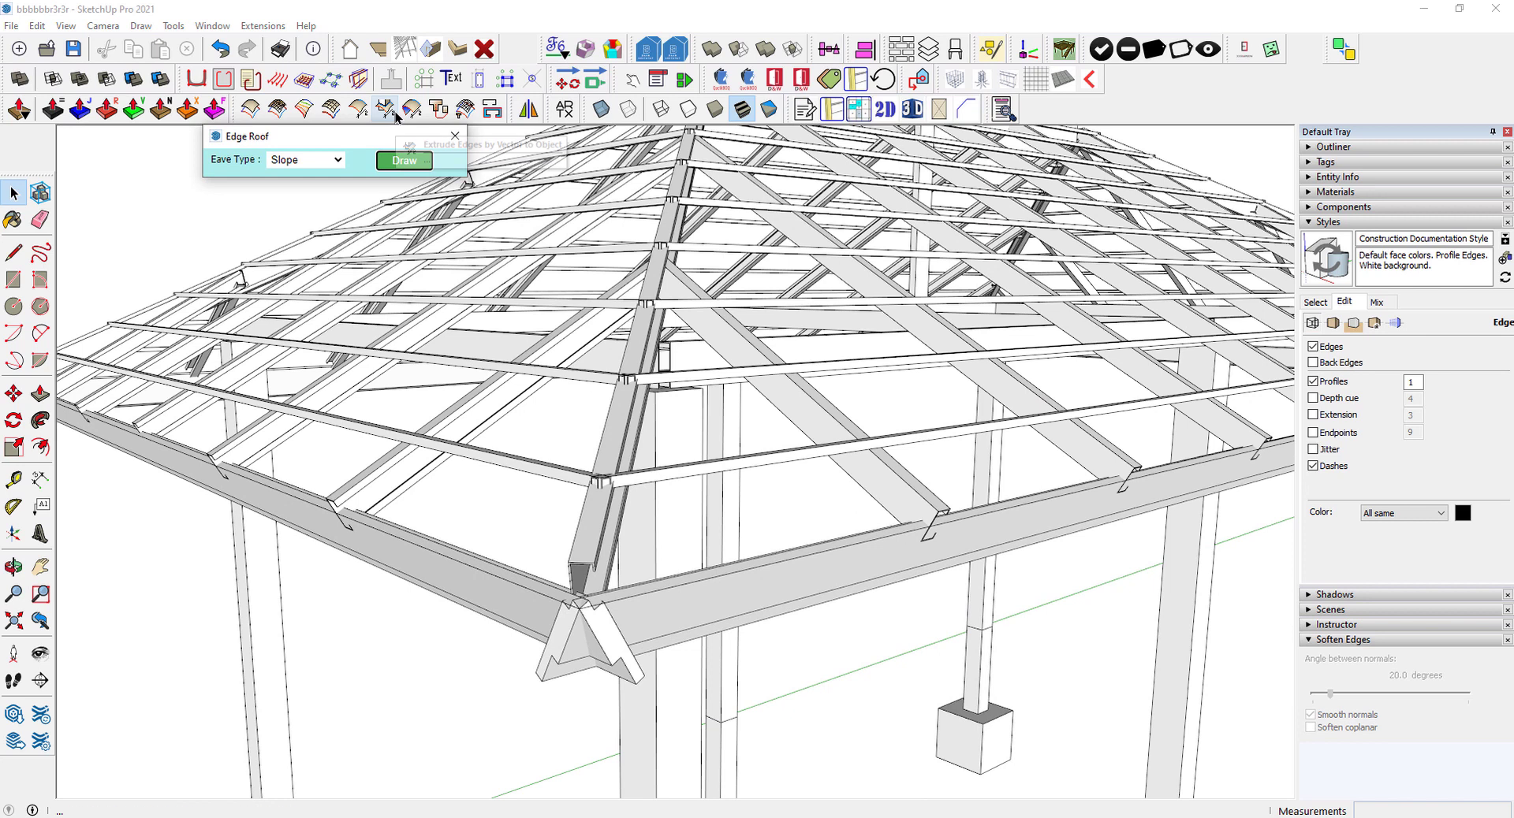
click(404, 160)
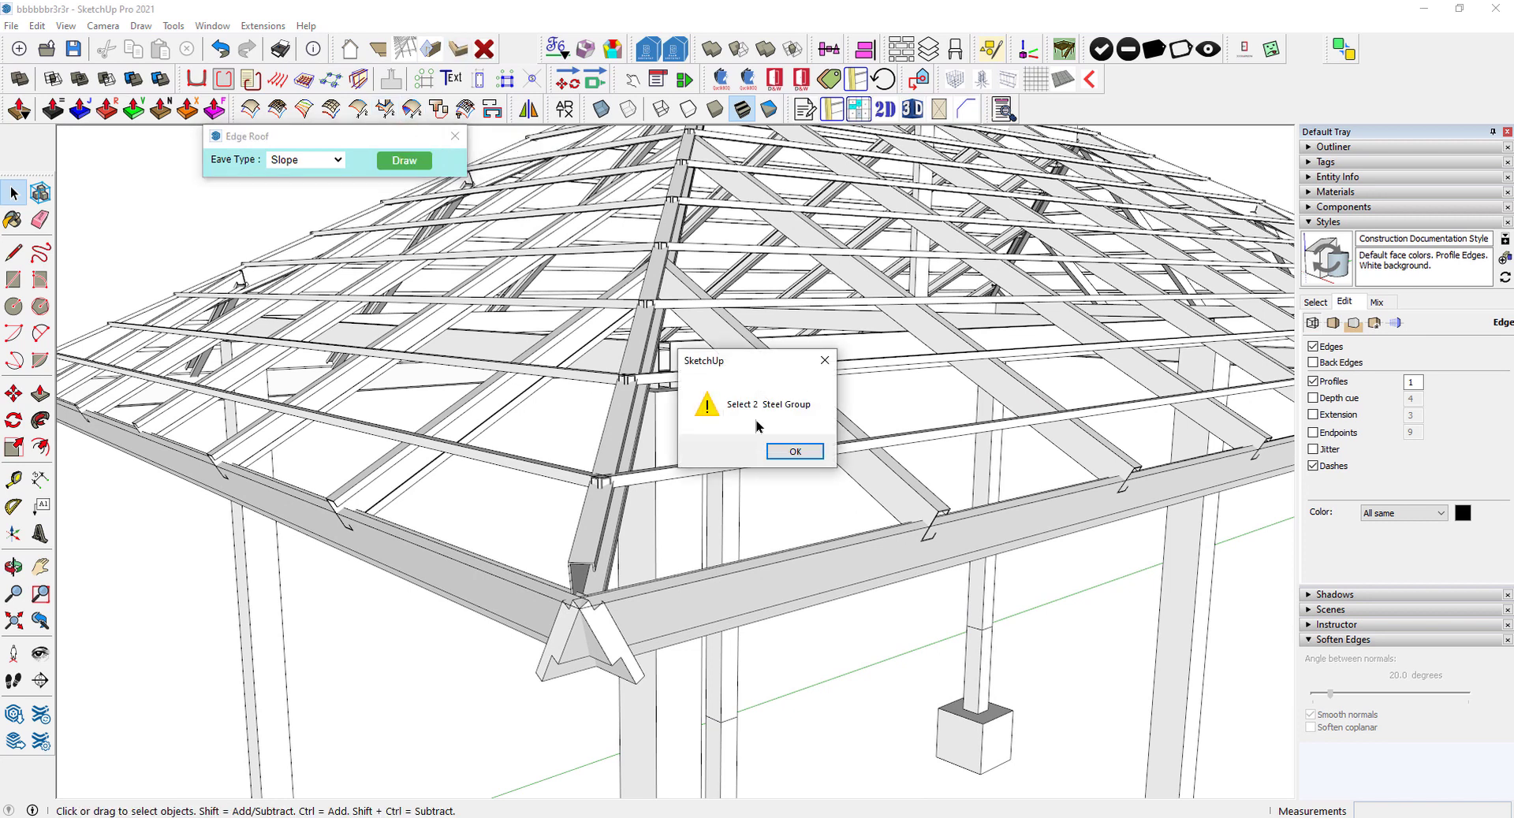
click(794, 452)
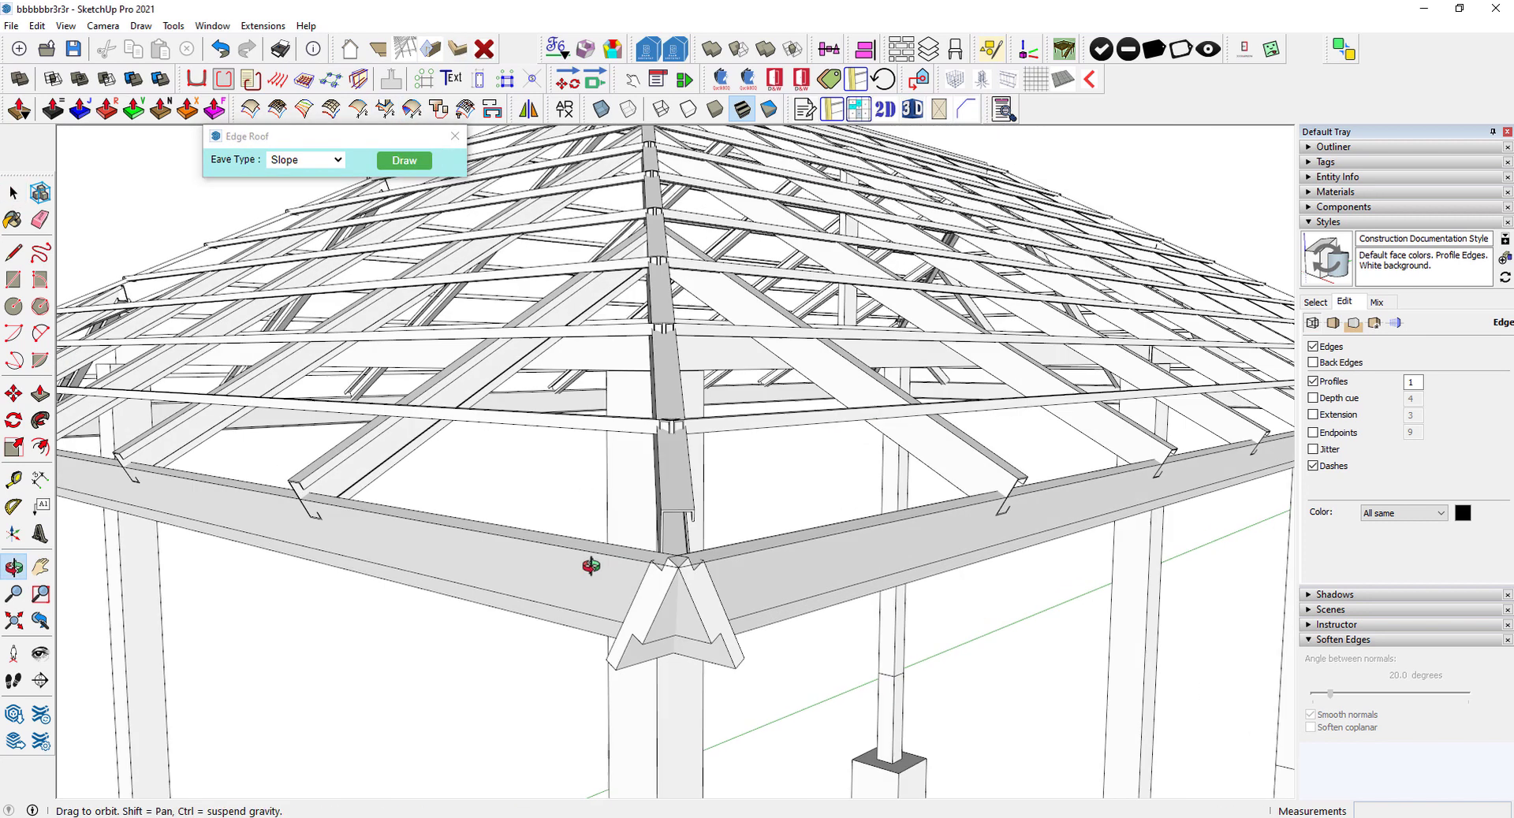
middle_drag(504, 603, 716, 611)
click(721, 601)
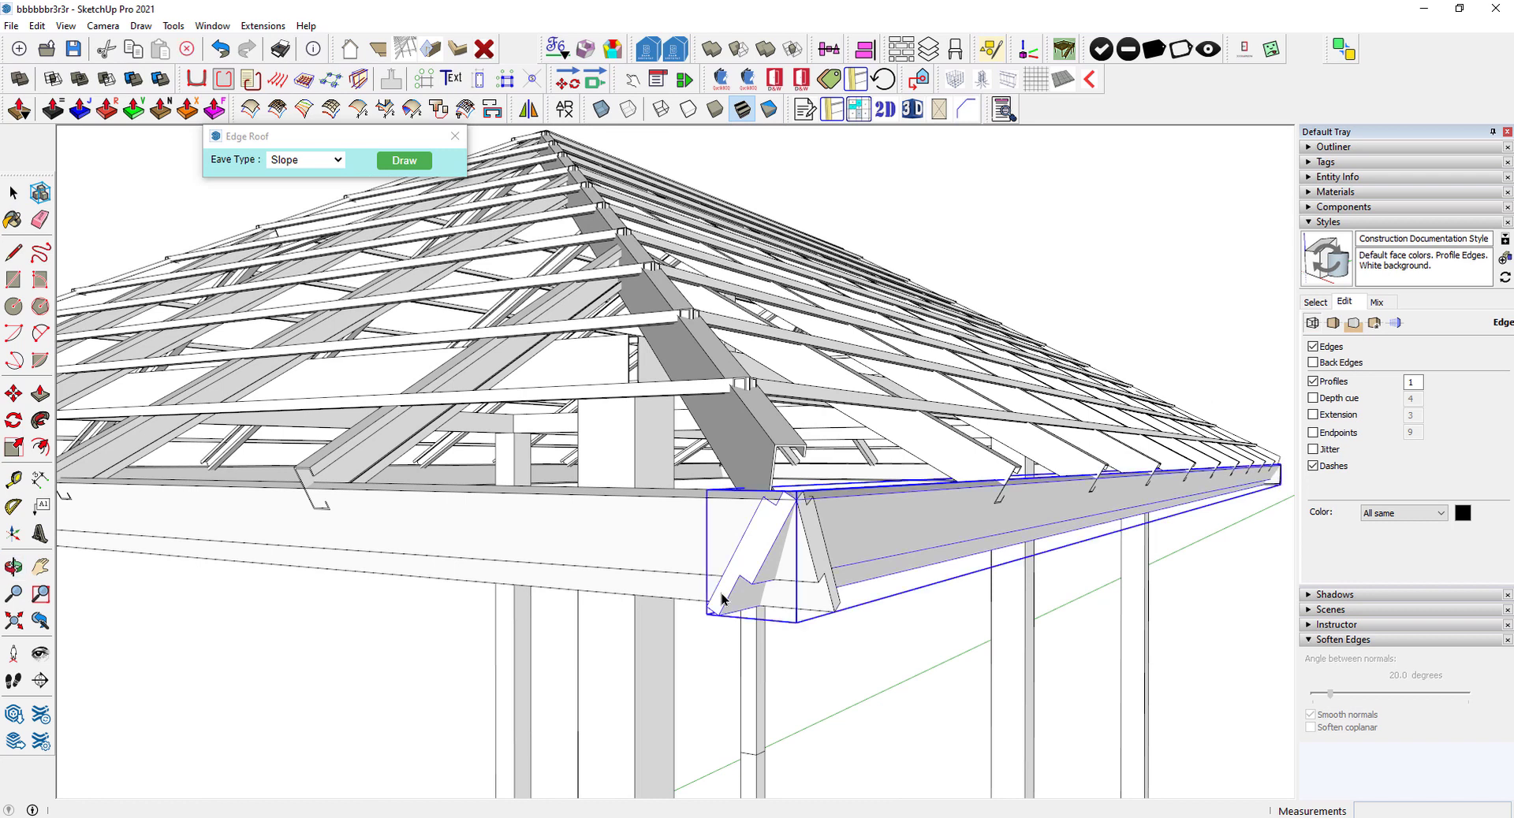
click(823, 602)
click(791, 458)
scroll(791, 457, down, 5)
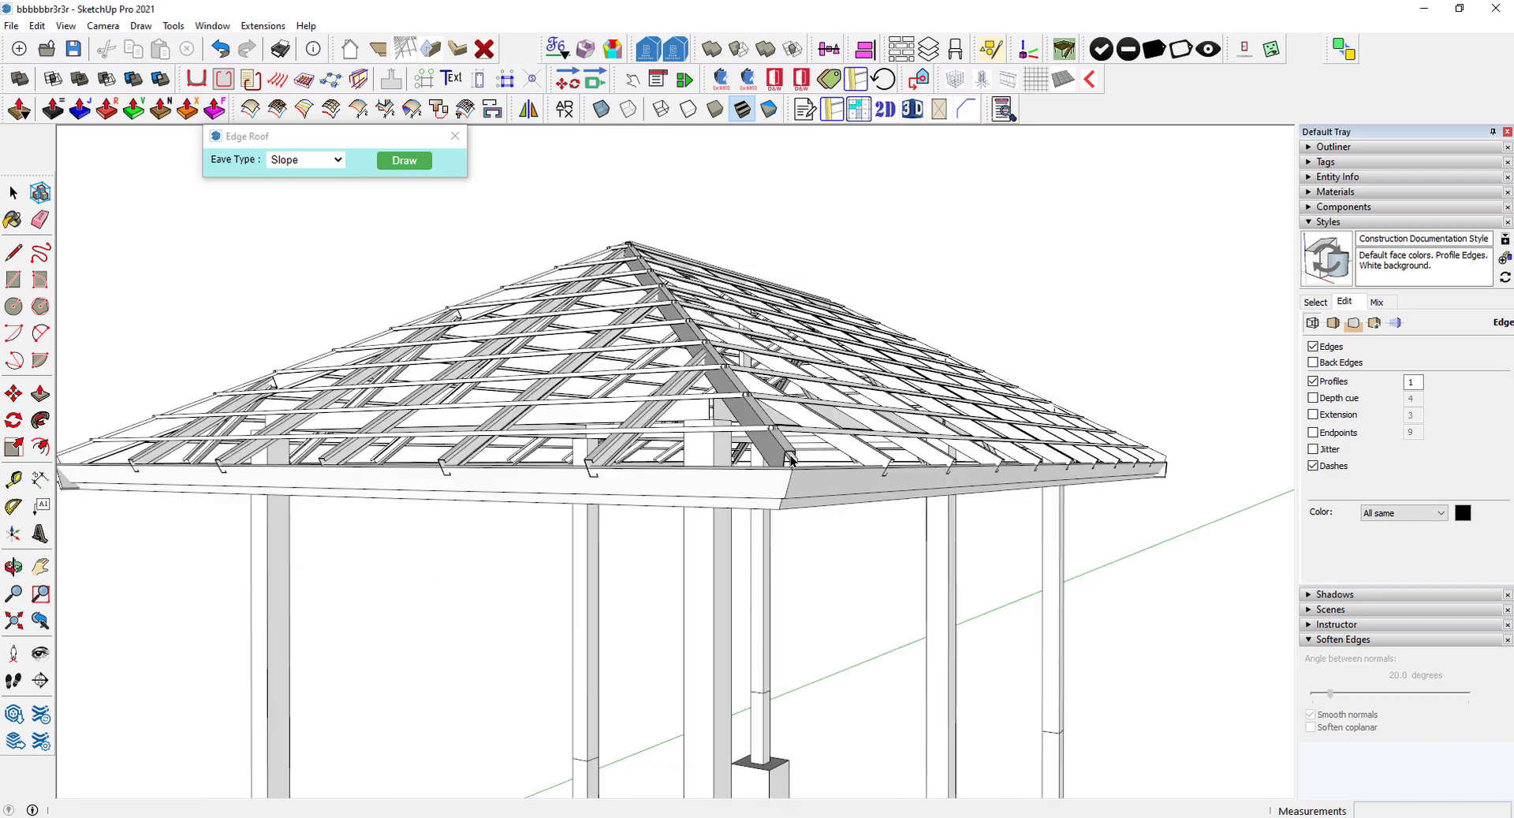
middle_drag(790, 457, 625, 505)
scroll(627, 516, up, 3)
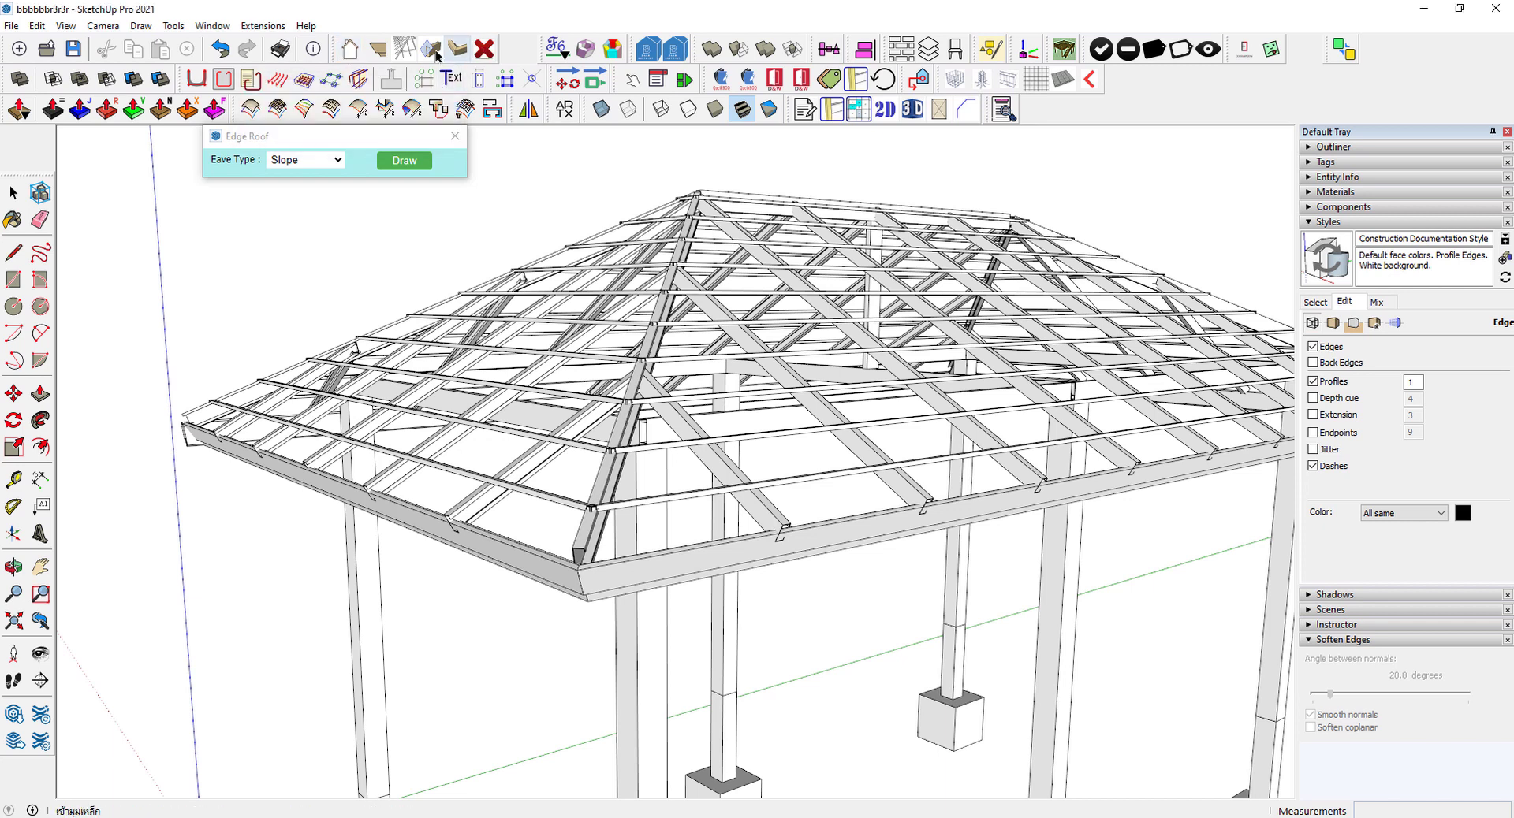
- Float the Roof Steel tools and add roof sheeting over the steel frame
drag(405, 51, 1001, 238)
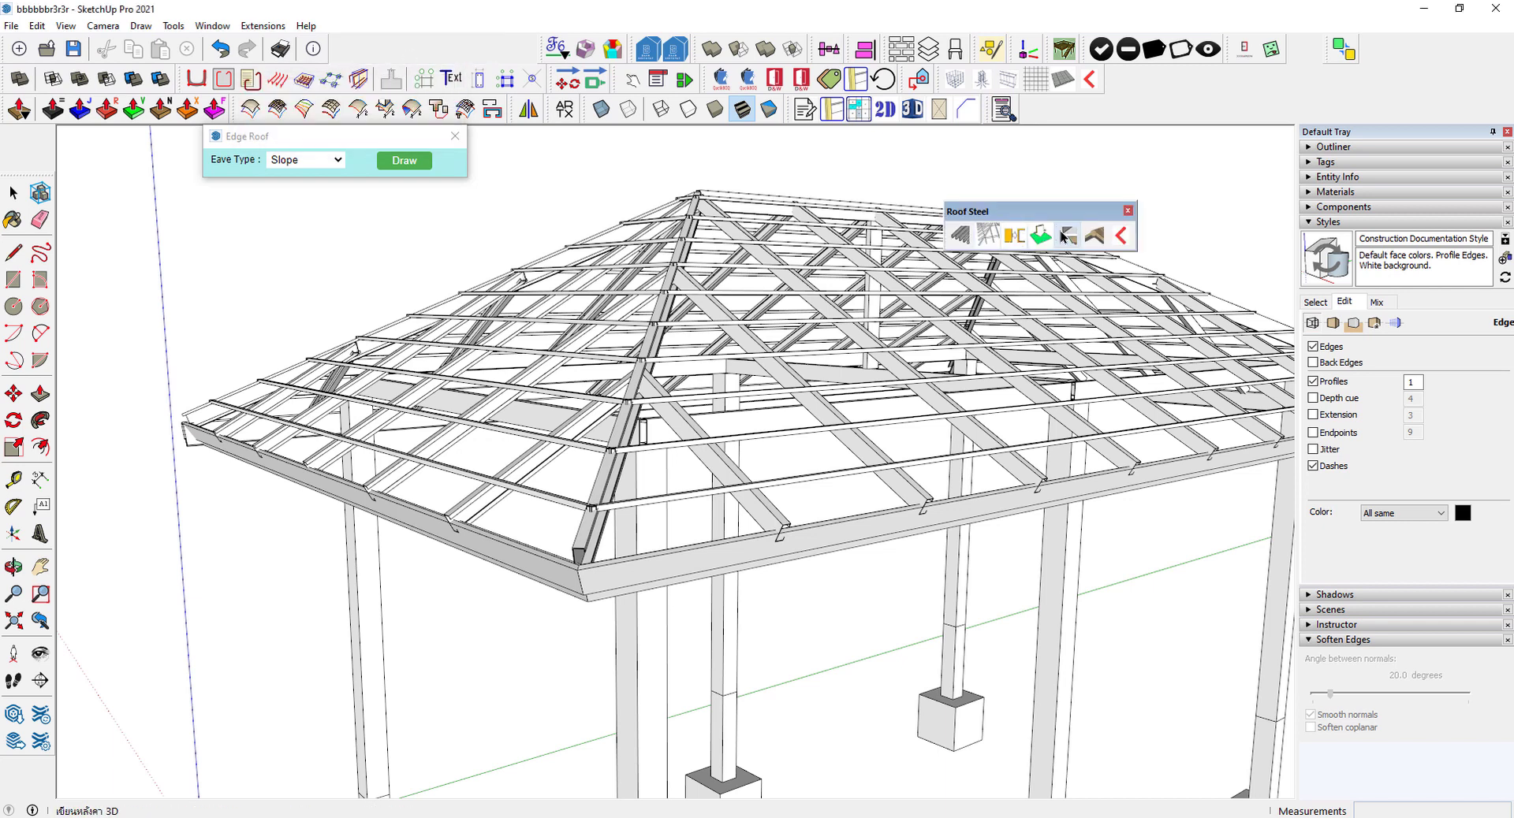
click(1069, 236)
click(774, 452)
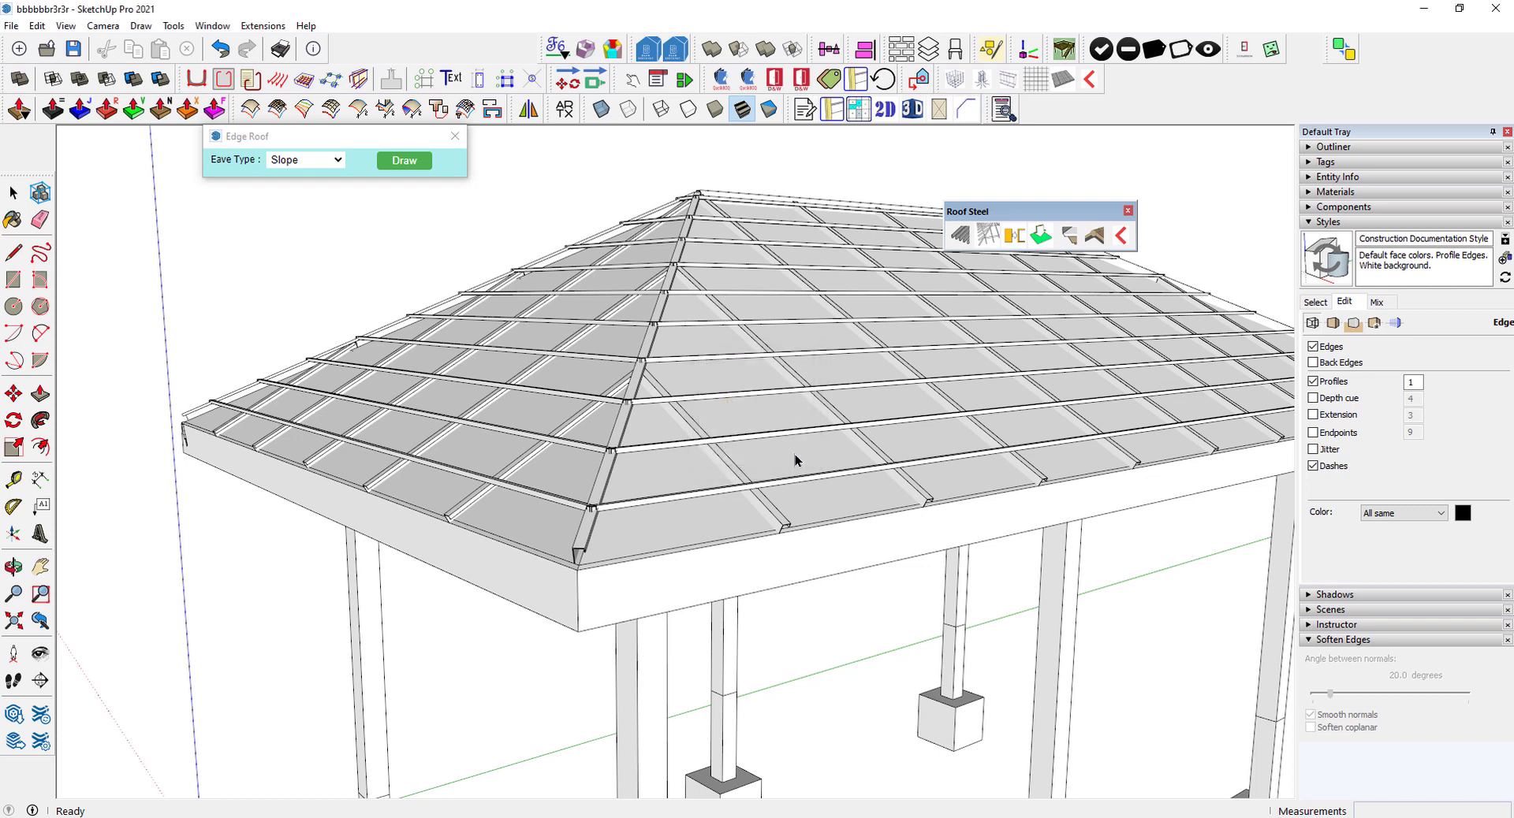
middle_drag(791, 449, 776, 415)
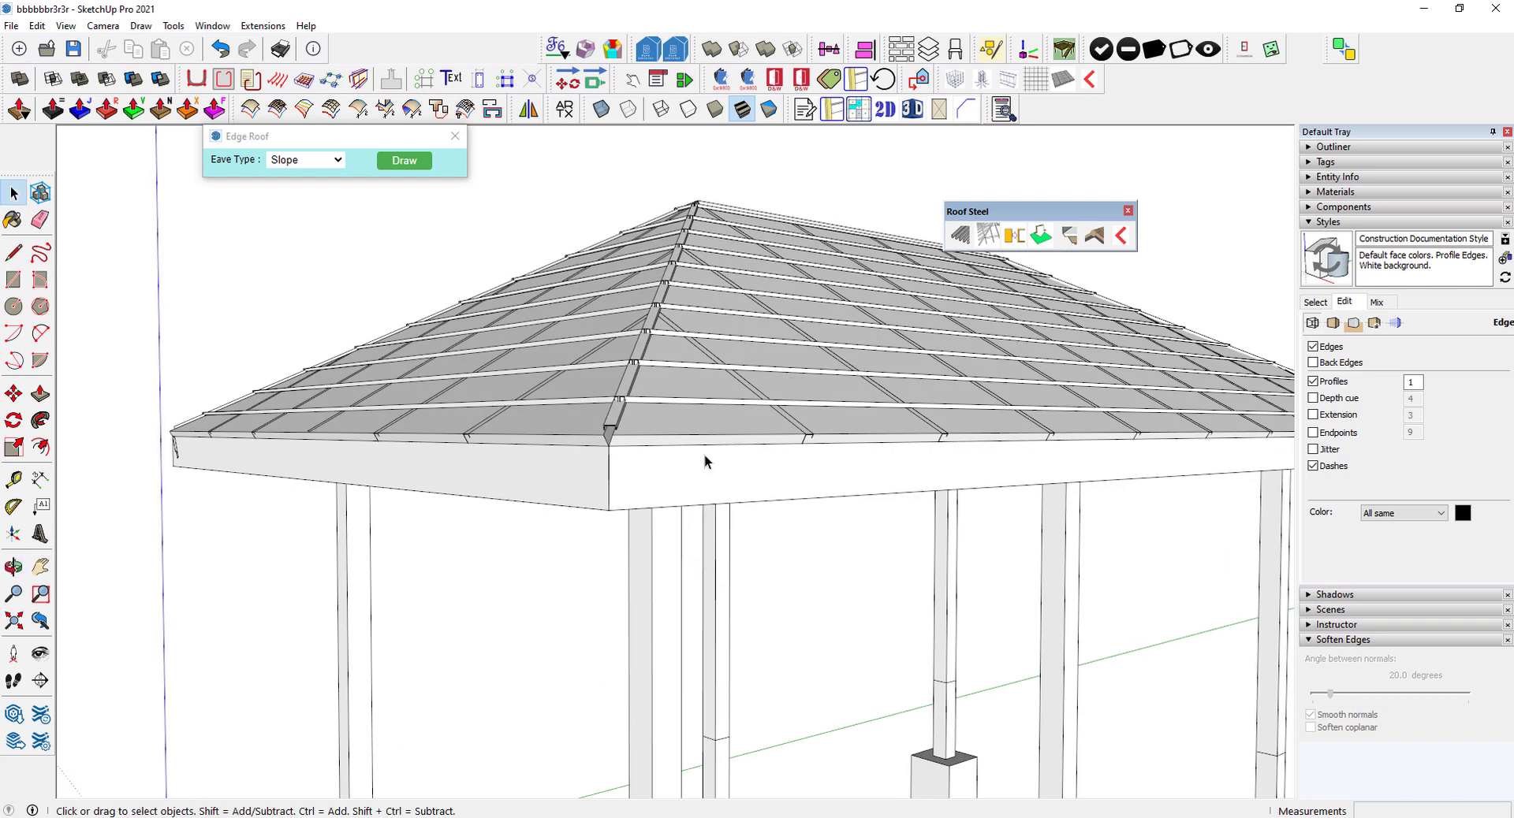
click(689, 464)
mouse_move(689, 463)
middle_down()
mouse_move(741, 318)
mouse_move(676, 412)
mouse_move(632, 328)
mouse_move(628, 354)
mouse_move(635, 337)
mouse_move(534, 452)
mouse_move(464, 441)
mouse_move(578, 466)
middle_up()
scroll(741, 319, up, 3)
scroll(607, 297, up, 2)
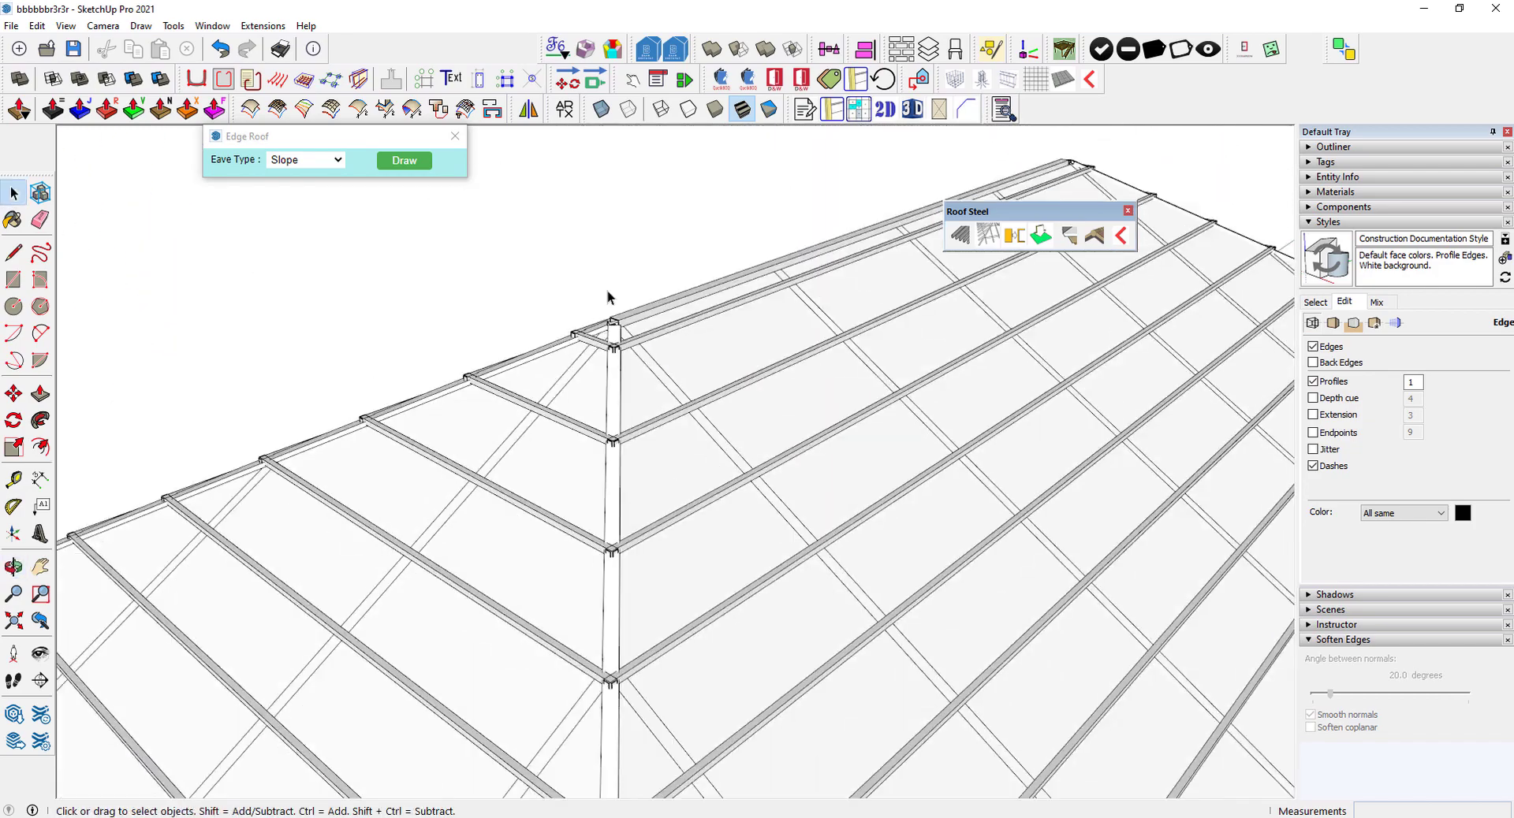
scroll(607, 297, down, 3)
- Move the eave fascia 0.03 m up along the blue axis
click(533, 453)
key(m)
click(578, 459)
click(580, 453)
key(space)
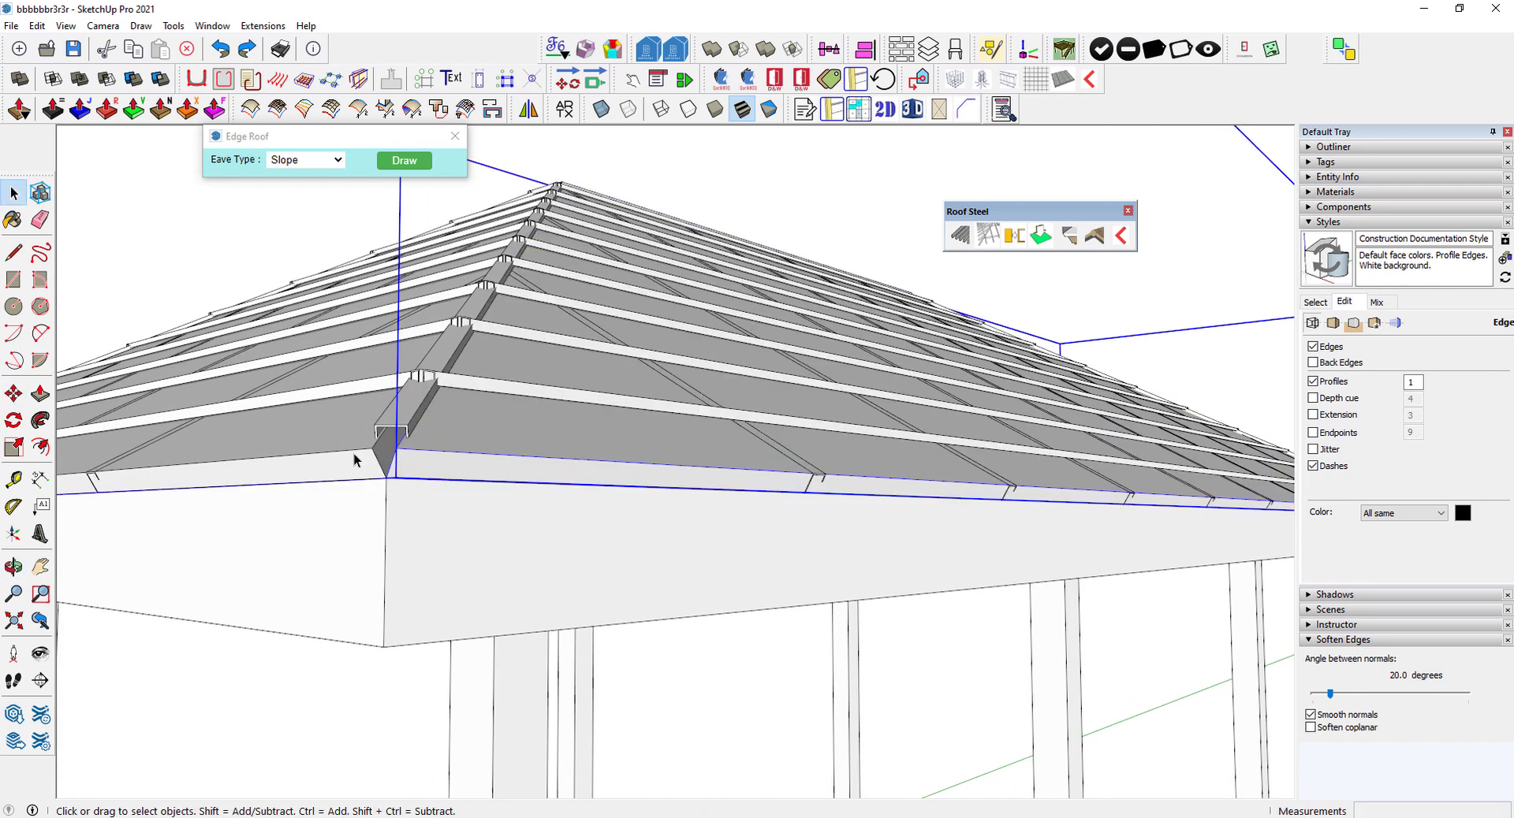
mouse_move(339, 449)
middle_down()
mouse_move(525, 443)
mouse_move(738, 547)
mouse_move(915, 462)
mouse_move(418, 581)
middle_up()
scroll(561, 415, down, 2)
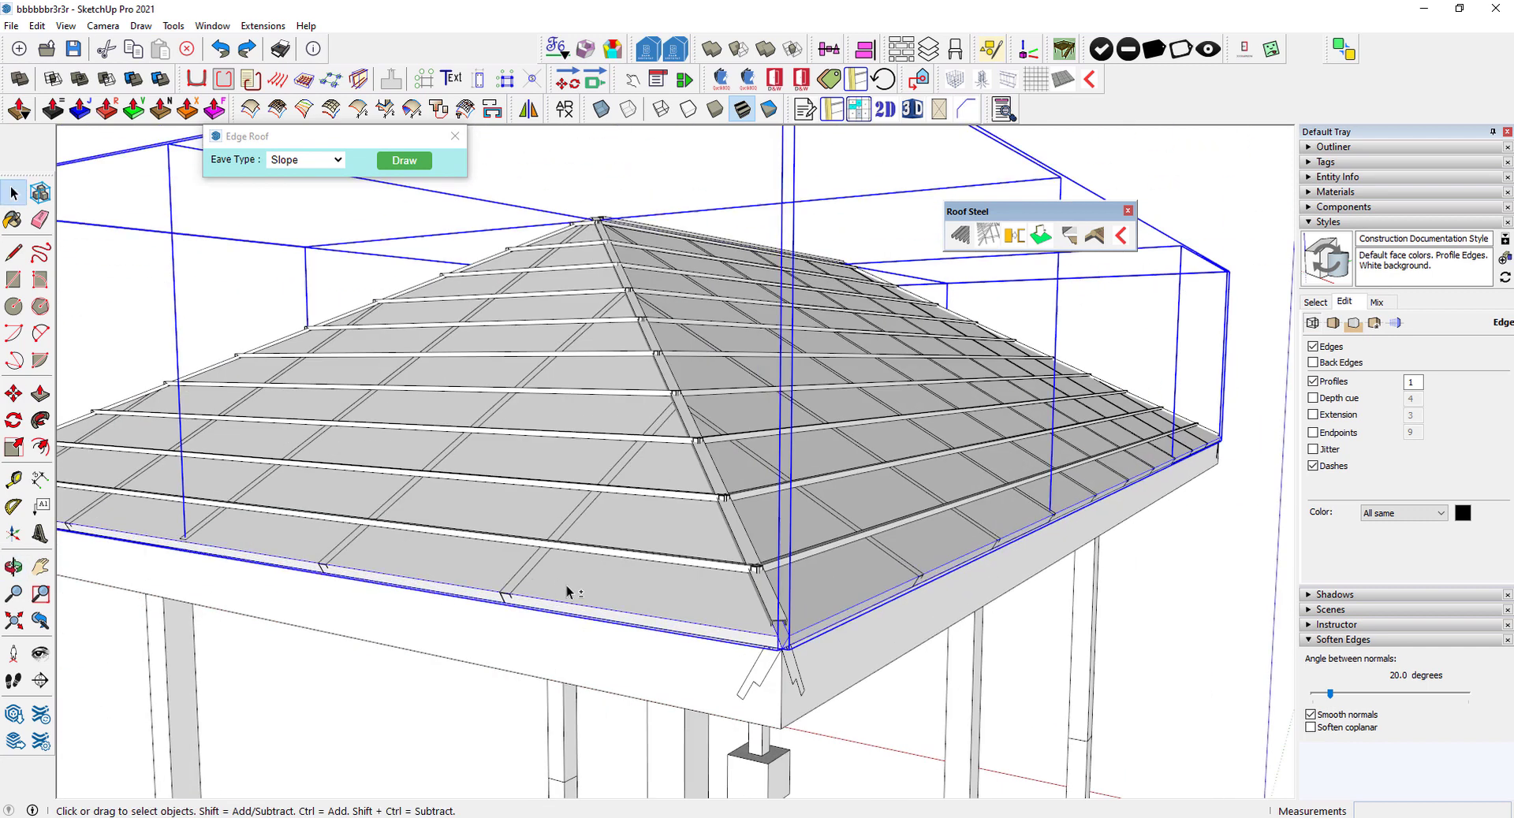
scroll(757, 587, up, 2)
scroll(780, 571, up, 2)
scroll(770, 591, up, 1)
- Lift the roof sheeting about 0.09 m so it sits above the steel frame
key(m)
click(770, 591)
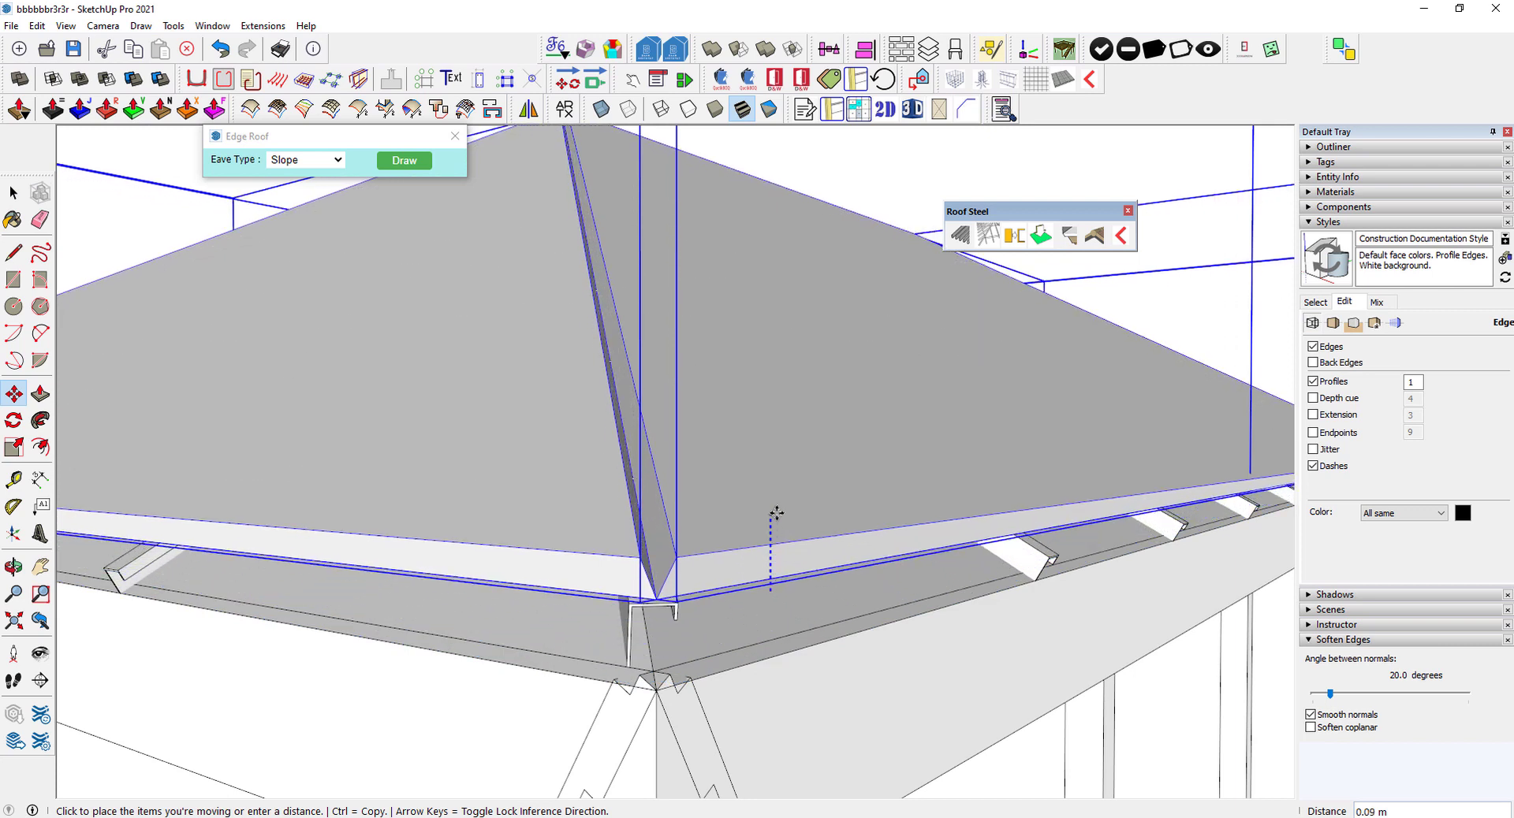
middle_drag(776, 521, 655, 469)
scroll(654, 468, down, 5)
key(space)
key(Escape)
scroll(659, 525, down, 2)
mouse_move(658, 525)
middle_down()
mouse_move(912, 574)
mouse_move(716, 441)
middle_up()
scroll(716, 441, up, 3)
scroll(640, 456, up, 2)
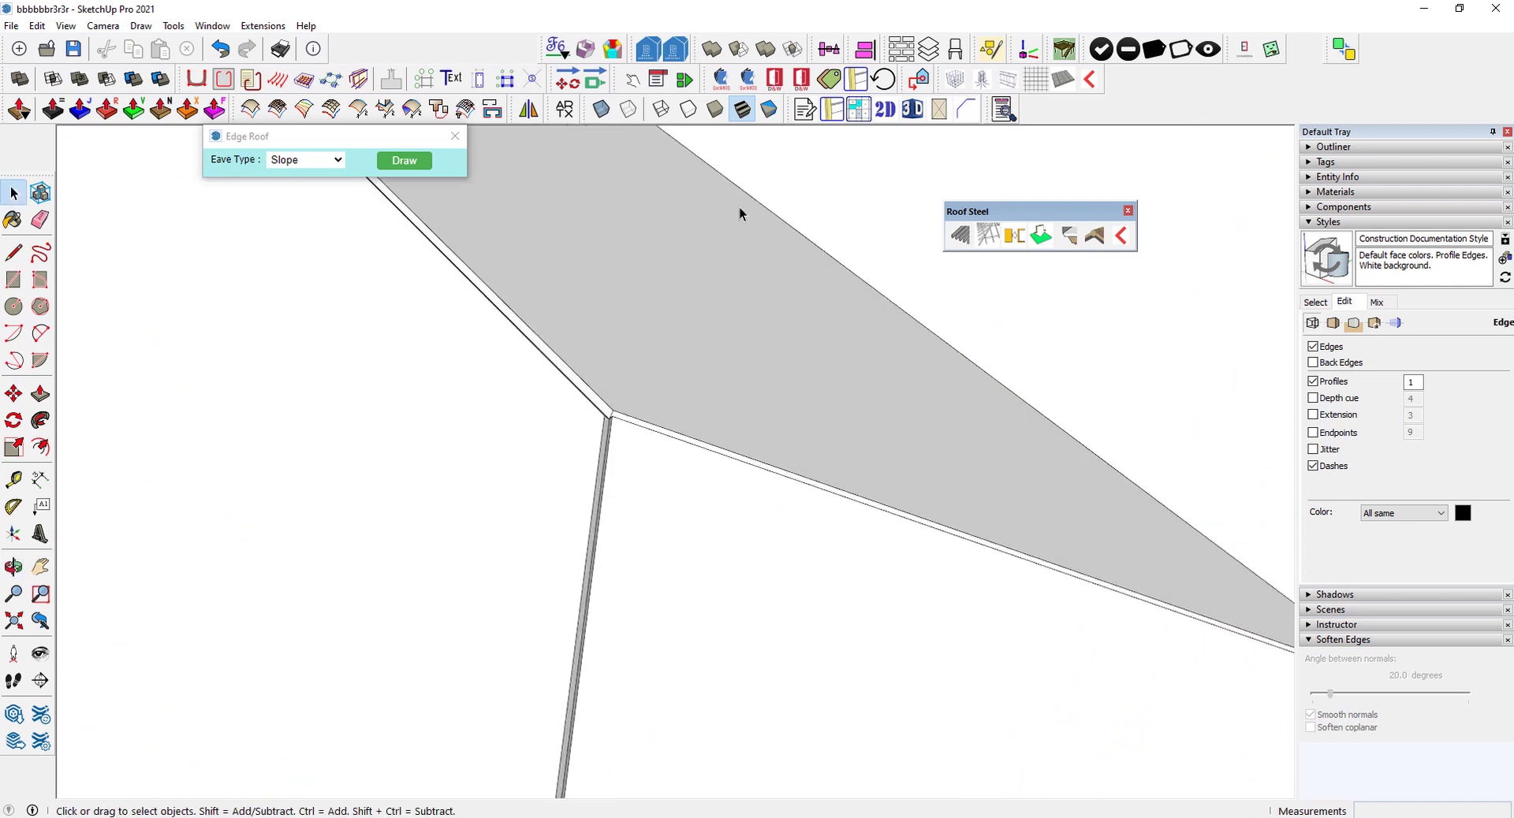
- Add ribbed Monair ridge caps along the roof ridge and hip edges
click(1096, 244)
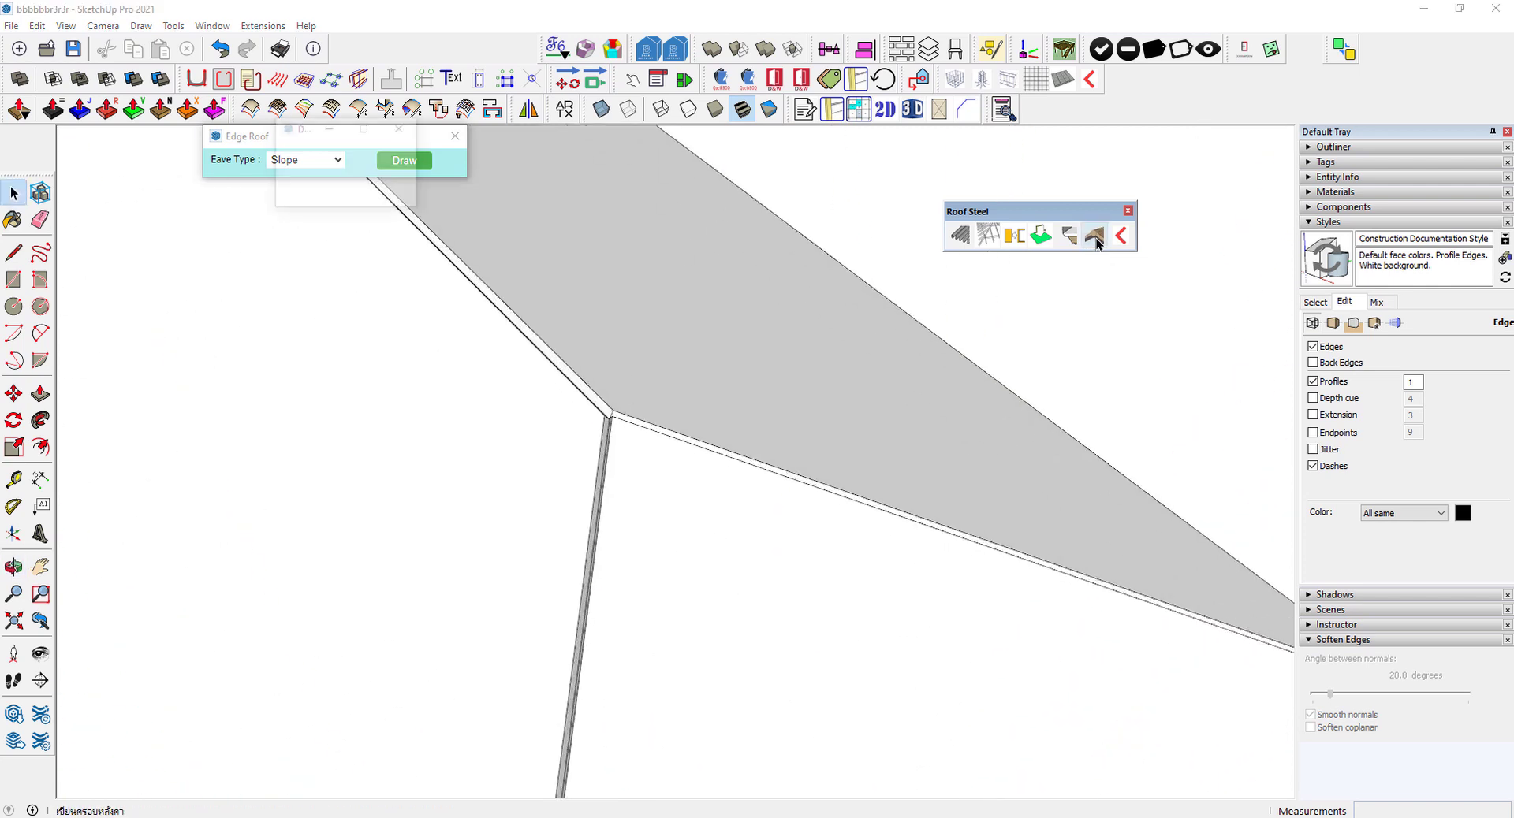
click(365, 193)
mouse_move(513, 277)
middle_down()
mouse_move(625, 430)
mouse_move(636, 500)
mouse_move(581, 534)
mouse_move(578, 500)
mouse_move(500, 456)
mouse_move(408, 451)
mouse_move(442, 511)
middle_up()
click(578, 501)
scroll(461, 490, down, 2)
scroll(505, 483, down, 3)
scroll(544, 474, down, 3)
scroll(549, 490, down, 3)
scroll(760, 388, down, 5)
middle_drag(759, 389, 567, 652)
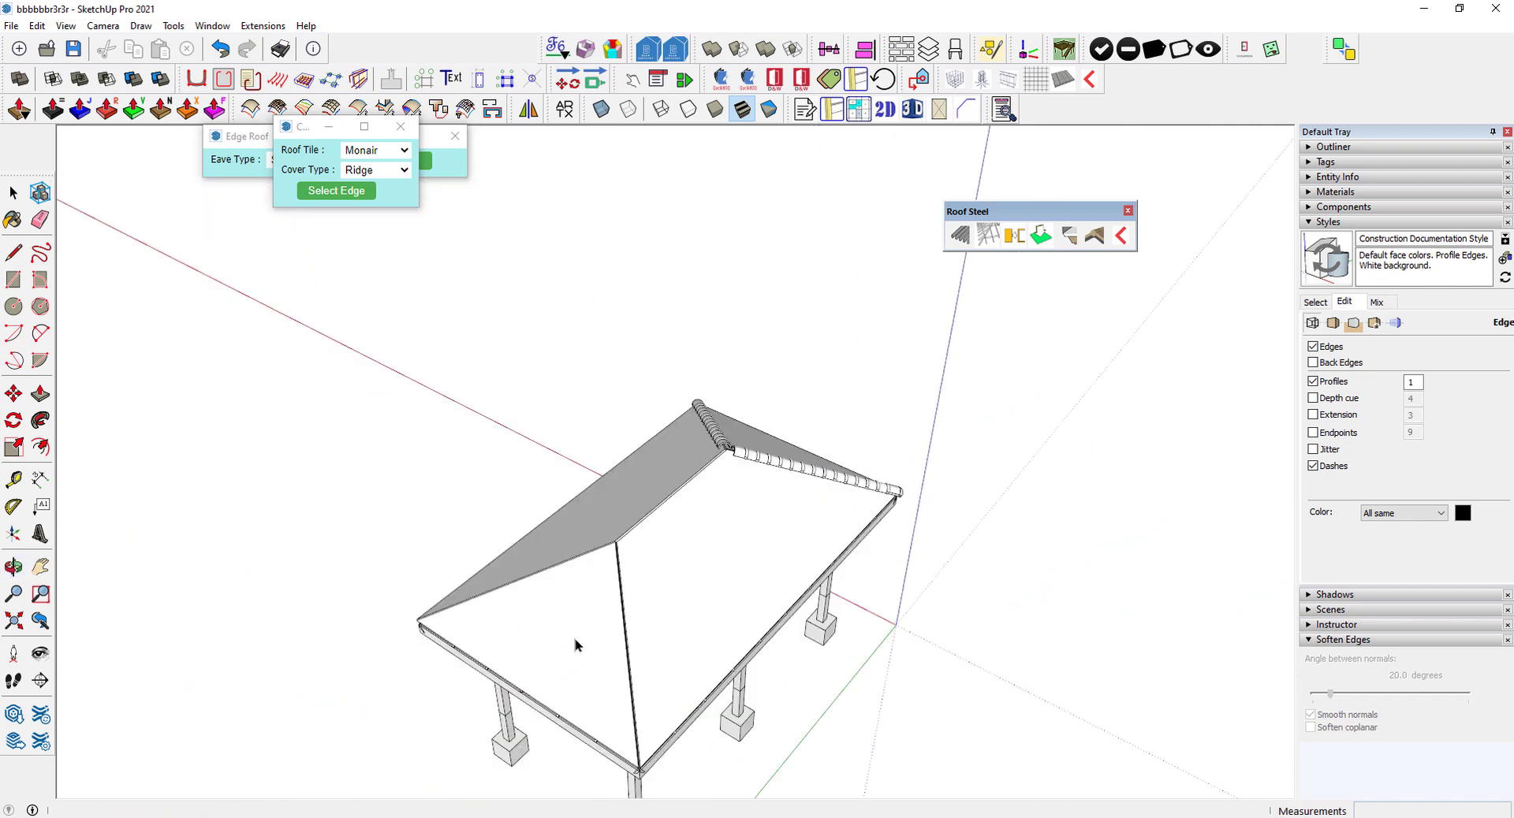
scroll(662, 439, up, 5)
scroll(637, 498, up, 3)
scroll(631, 495, up, 2)
scroll(612, 486, up, 1)
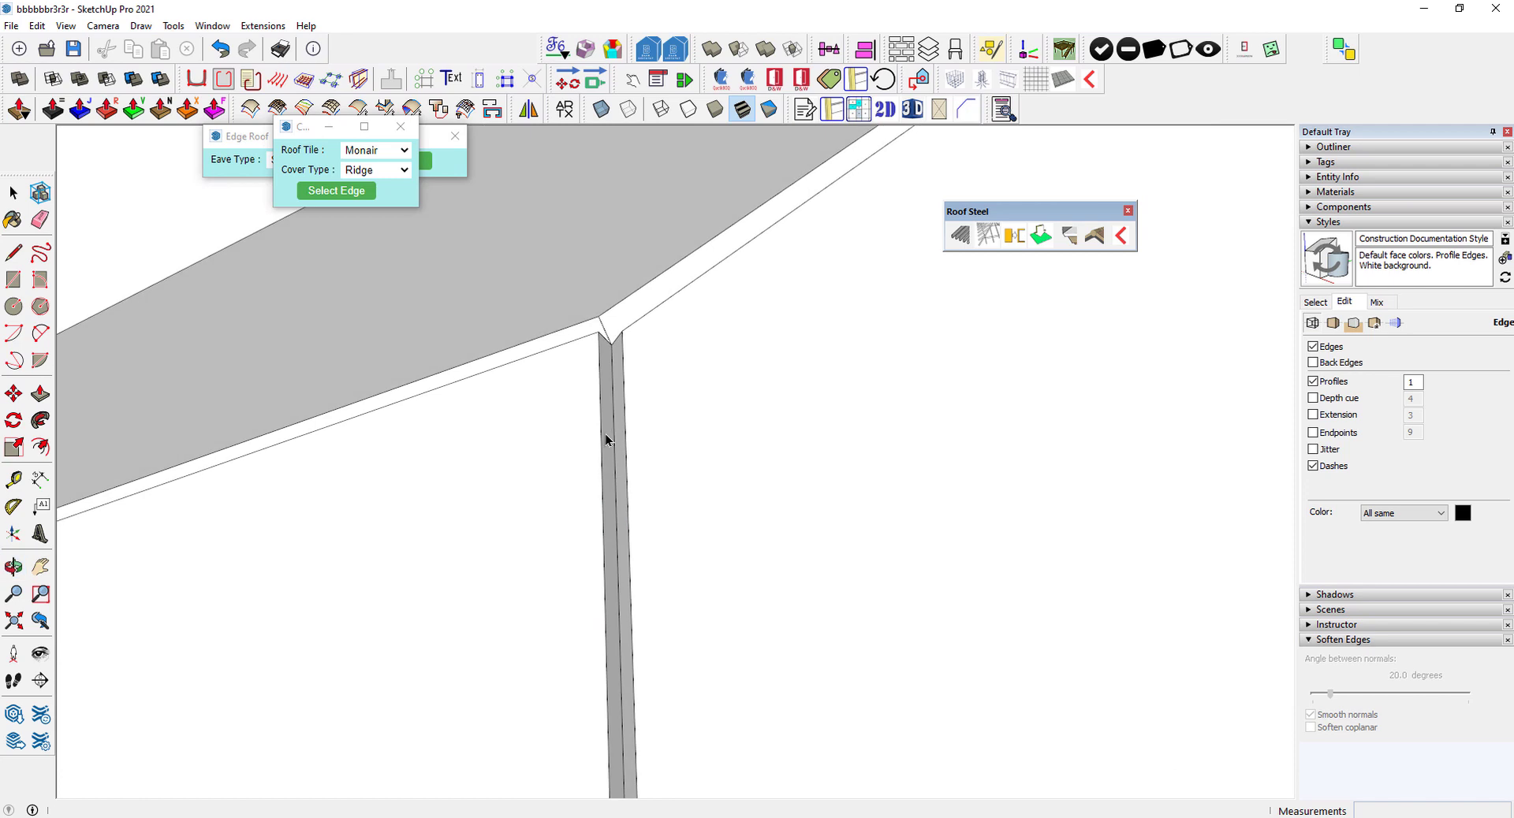
- Delete the grey underside face of the roof to expose the steel framing
mouse_move(612, 426)
middle_down()
mouse_move(716, 433)
mouse_move(518, 500)
mouse_move(629, 503)
middle_up()
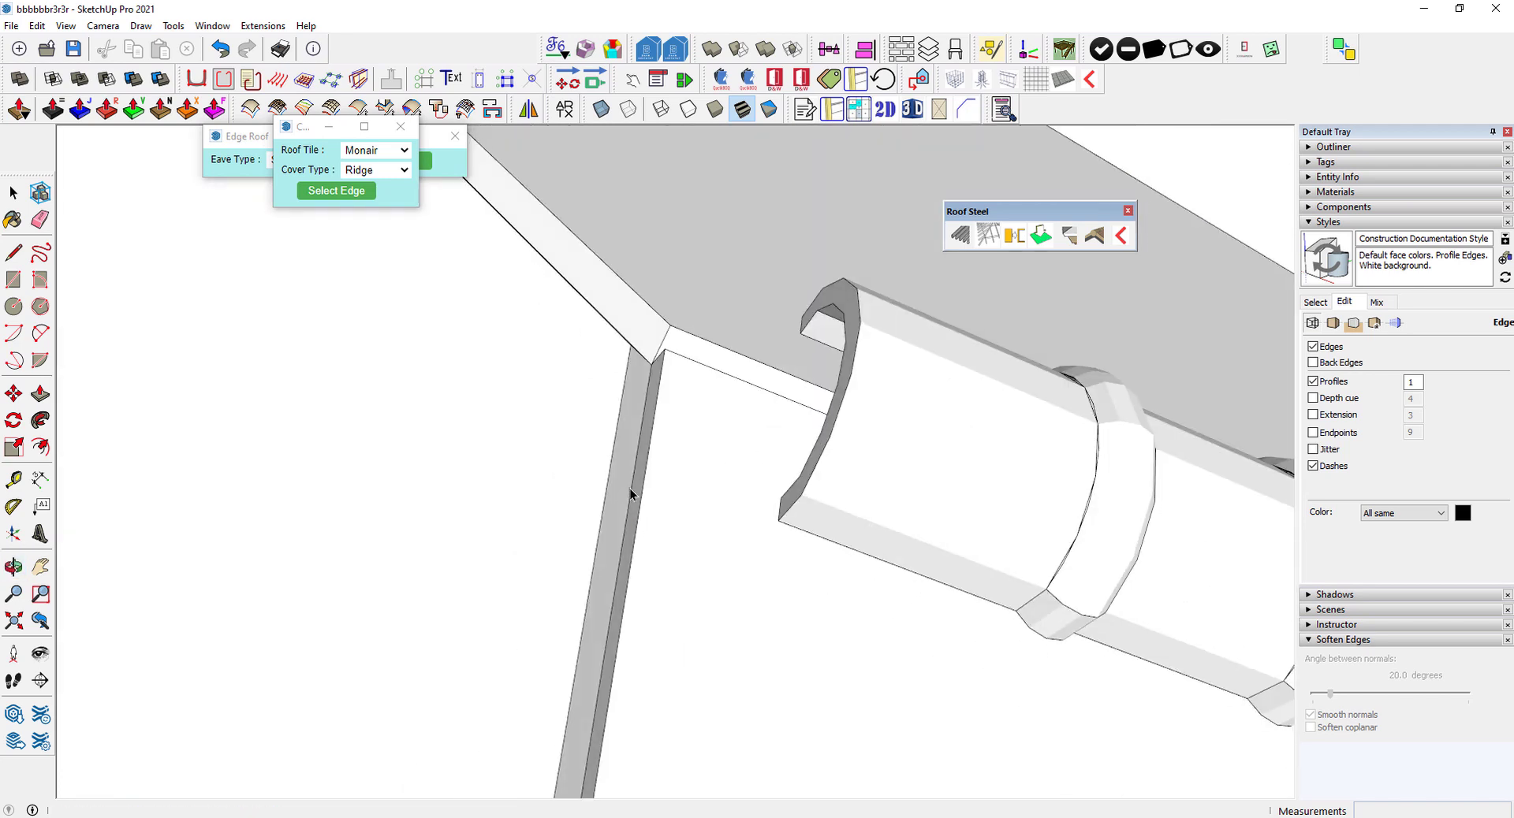
scroll(628, 494, down, 2)
mouse_move(601, 315)
middle_down()
mouse_move(595, 374)
mouse_move(611, 273)
mouse_move(712, 556)
middle_up()
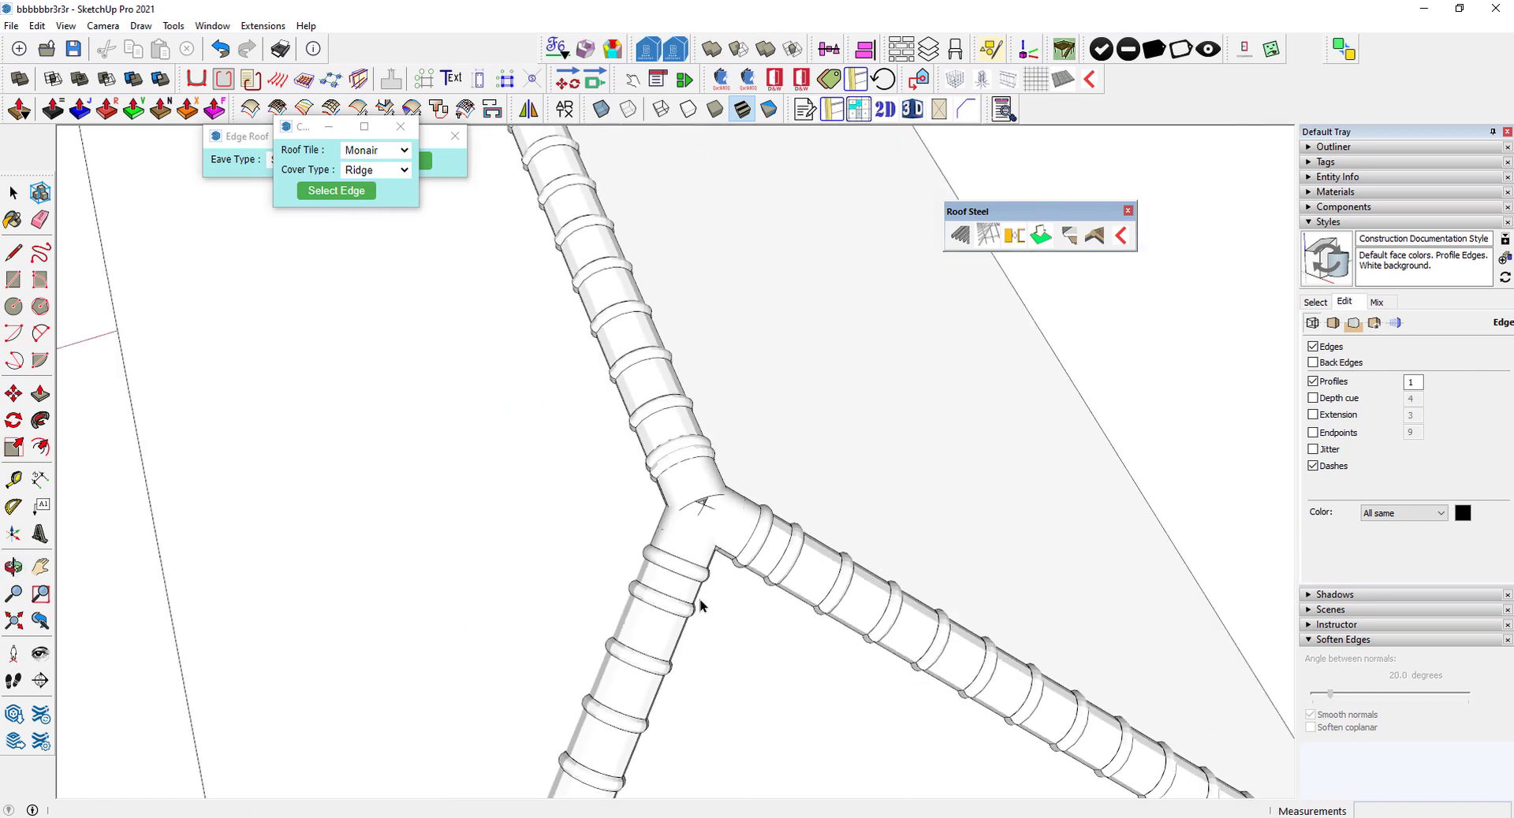
scroll(712, 556, down, 5)
scroll(830, 693, down, 3)
mouse_move(830, 693)
middle_down()
mouse_move(709, 355)
mouse_move(645, 381)
middle_up()
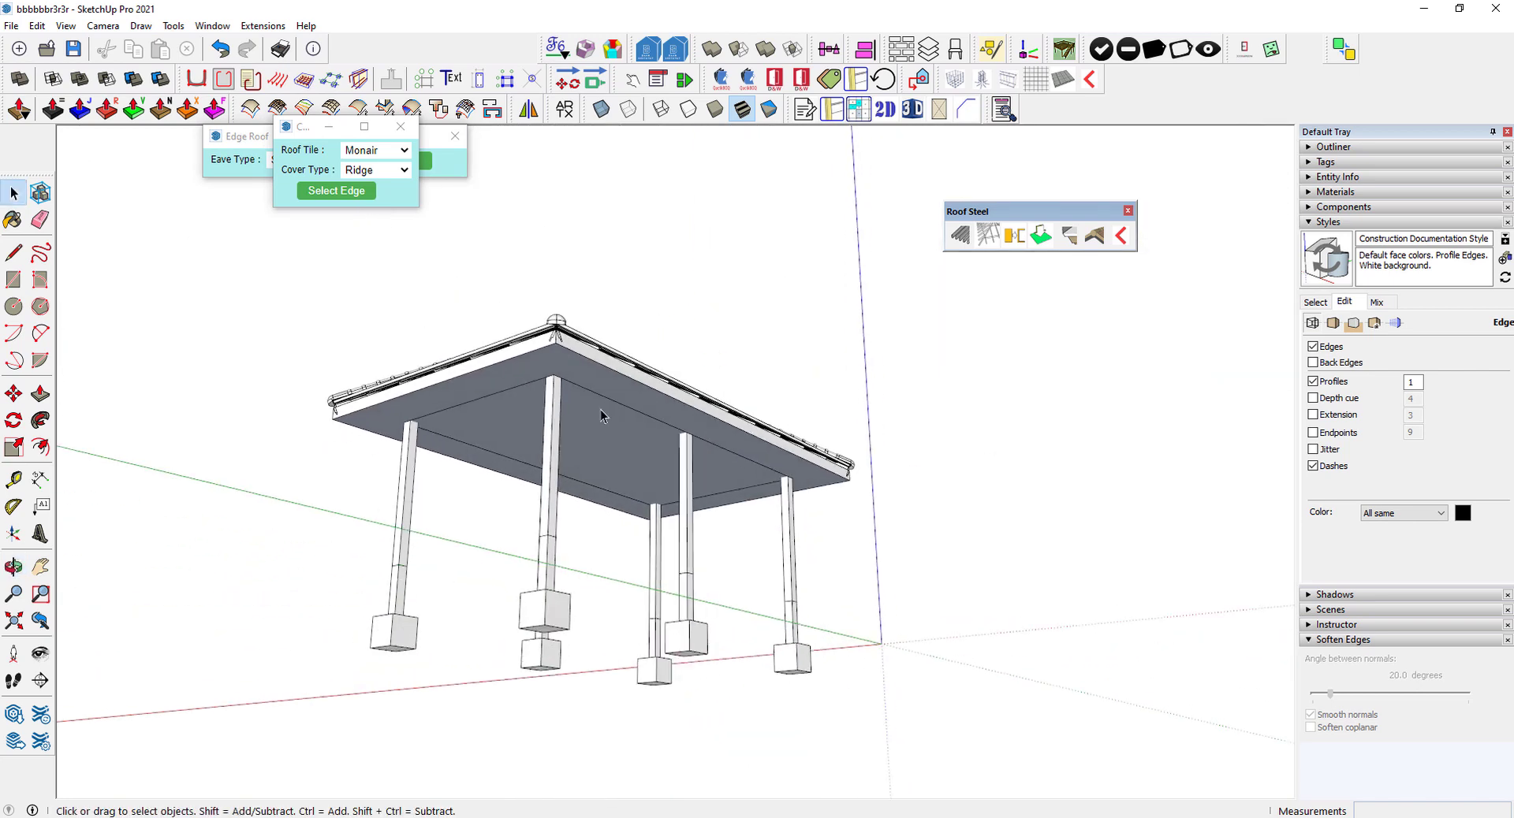
click(600, 444)
key(Delete)
mouse_move(575, 422)
middle_down()
mouse_move(599, 331)
mouse_move(477, 507)
middle_up()
scroll(599, 331, up, 3)
scroll(601, 329, down, 5)
scroll(501, 456, up, 1)
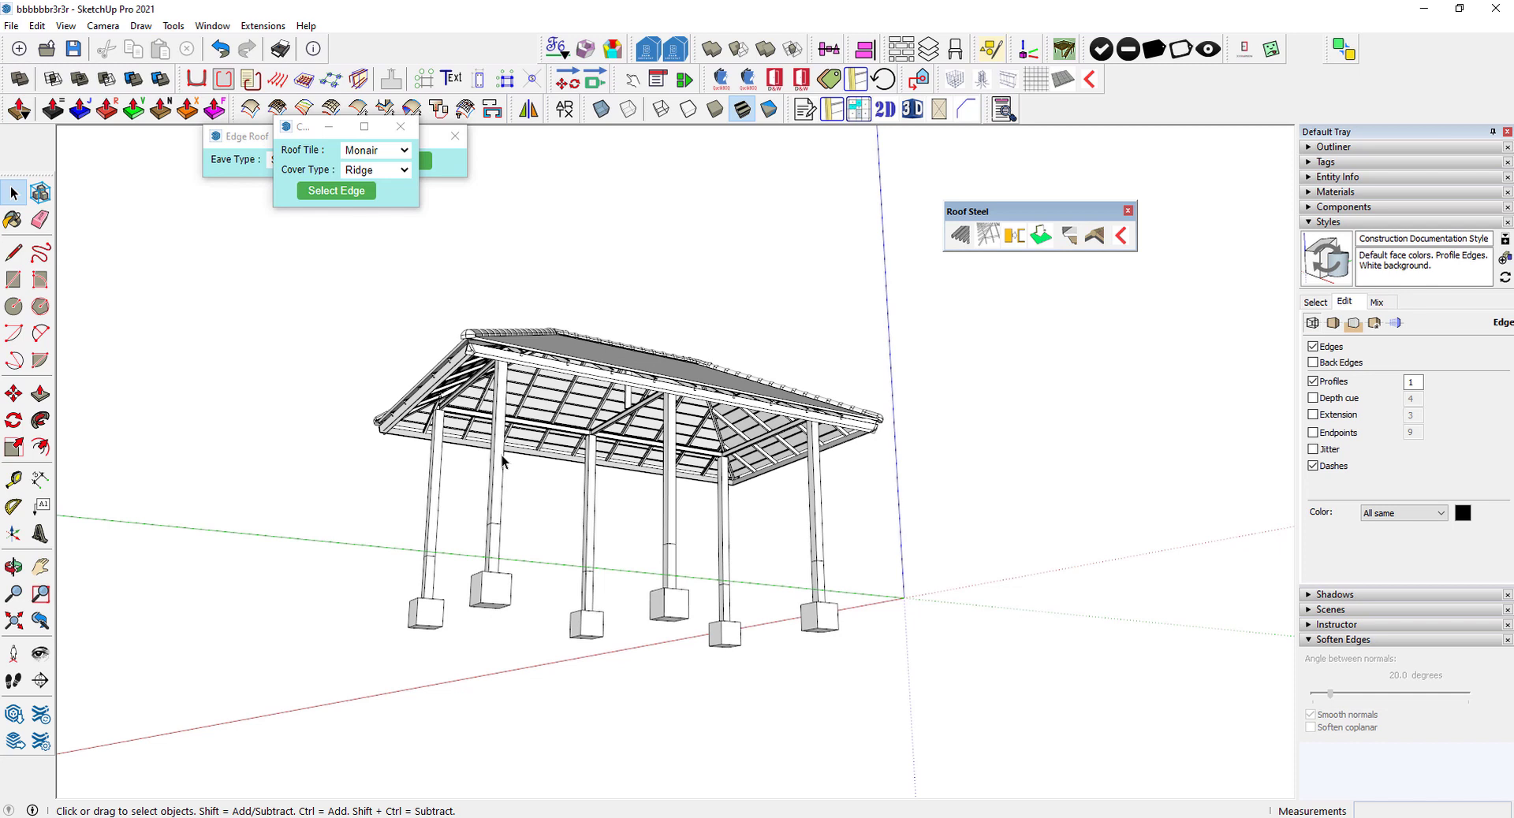
- Move the roof tile panel and Roof Steel panel off the model
click(287, 127)
click(313, 124)
mouse_move(312, 126)
mouse_down()
mouse_move(484, 150)
mouse_move(519, 138)
mouse_up()
drag(1069, 209, 771, 138)
- Orbit to inspect the steel roof framing from below, then from above
scroll(590, 406, up, 3)
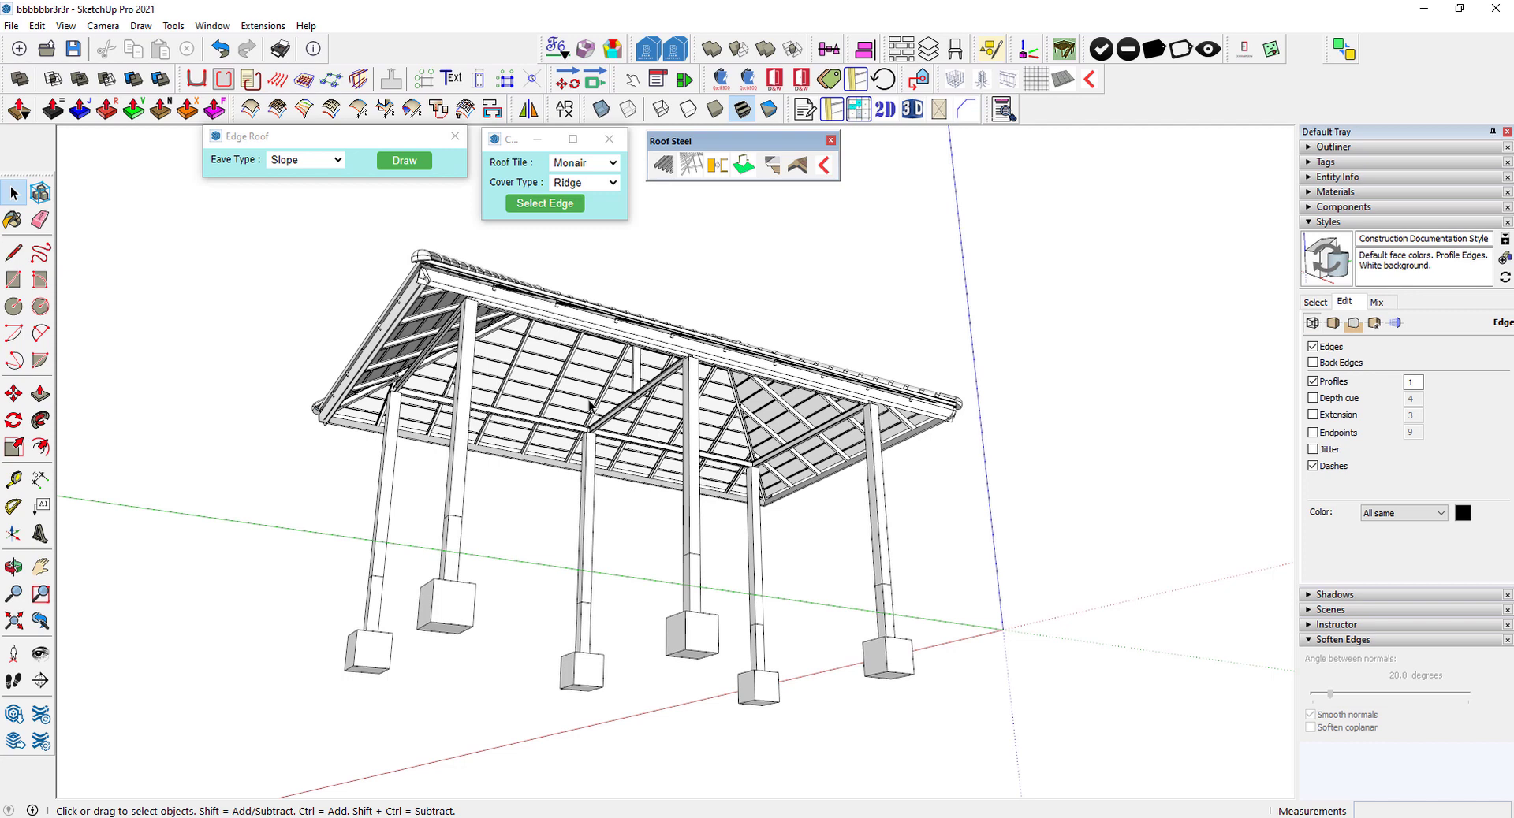
mouse_move(589, 406)
middle_down()
mouse_move(647, 319)
mouse_move(557, 335)
middle_up()
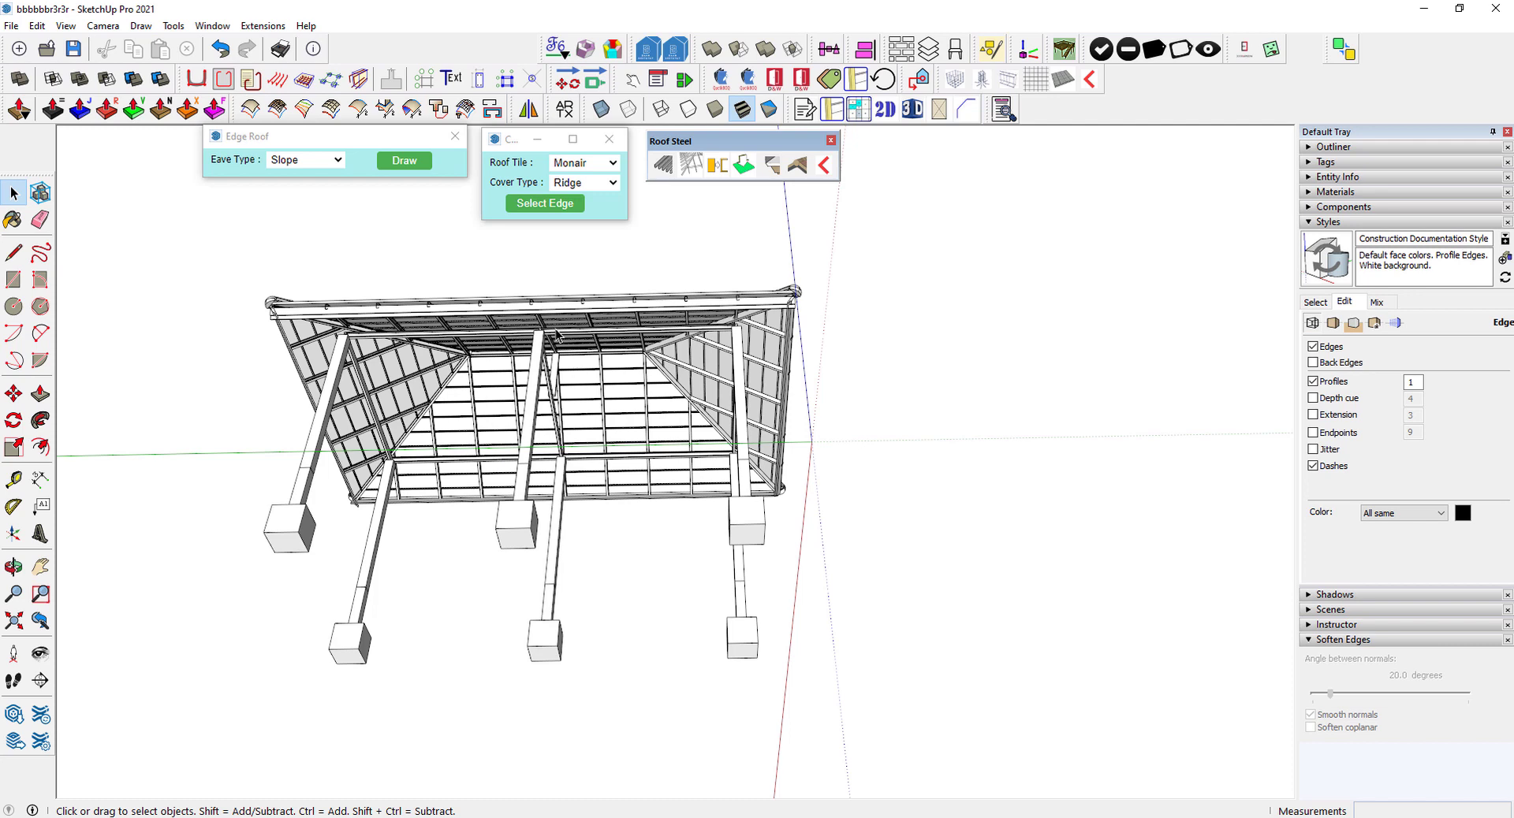
middle_drag(556, 337, 511, 554)
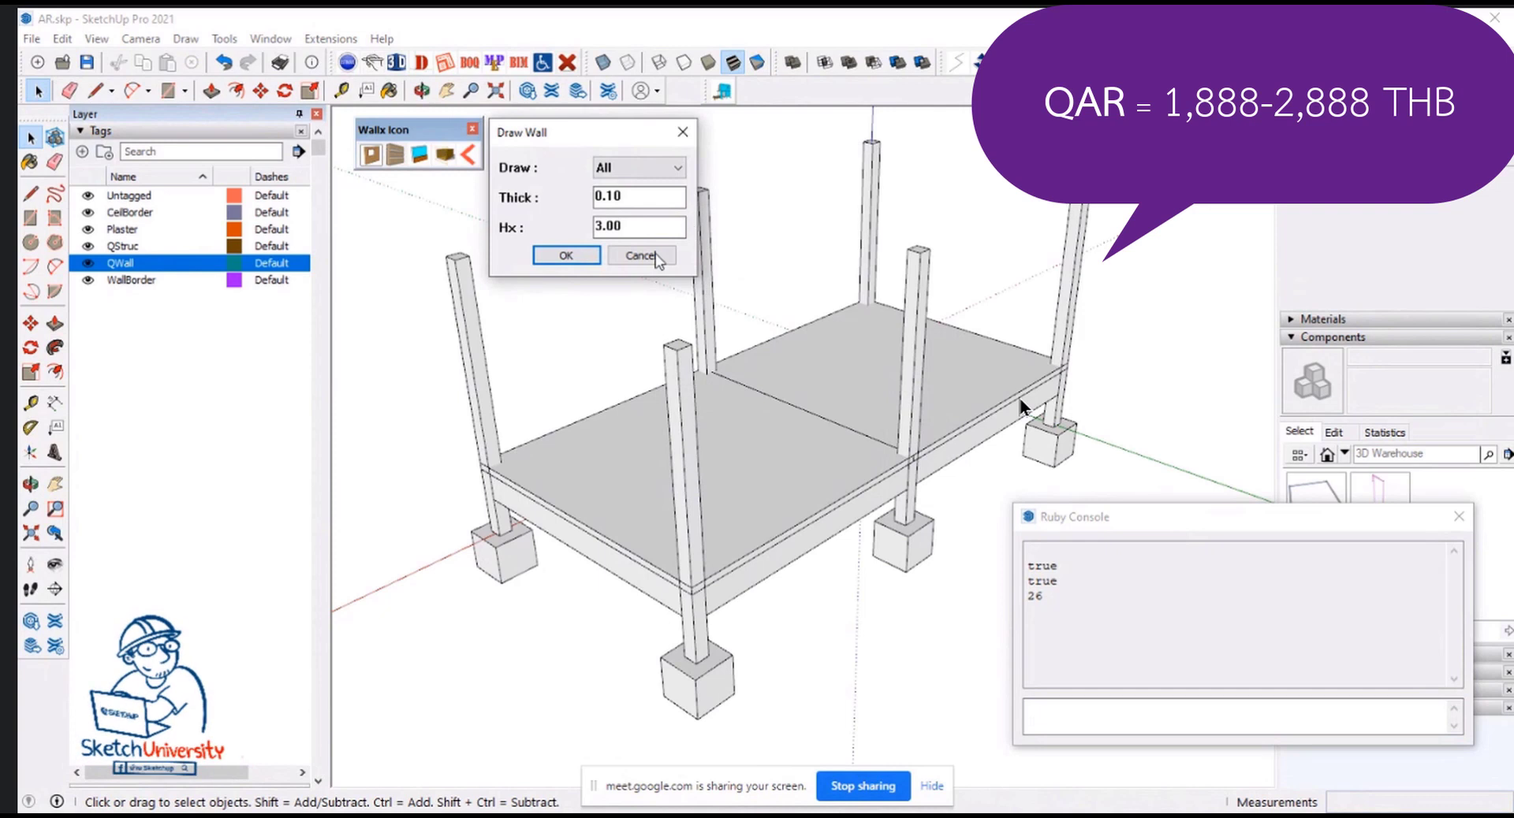
- Draw walls 0.10 thick and 3.00 high between all the columns
click(565, 255)
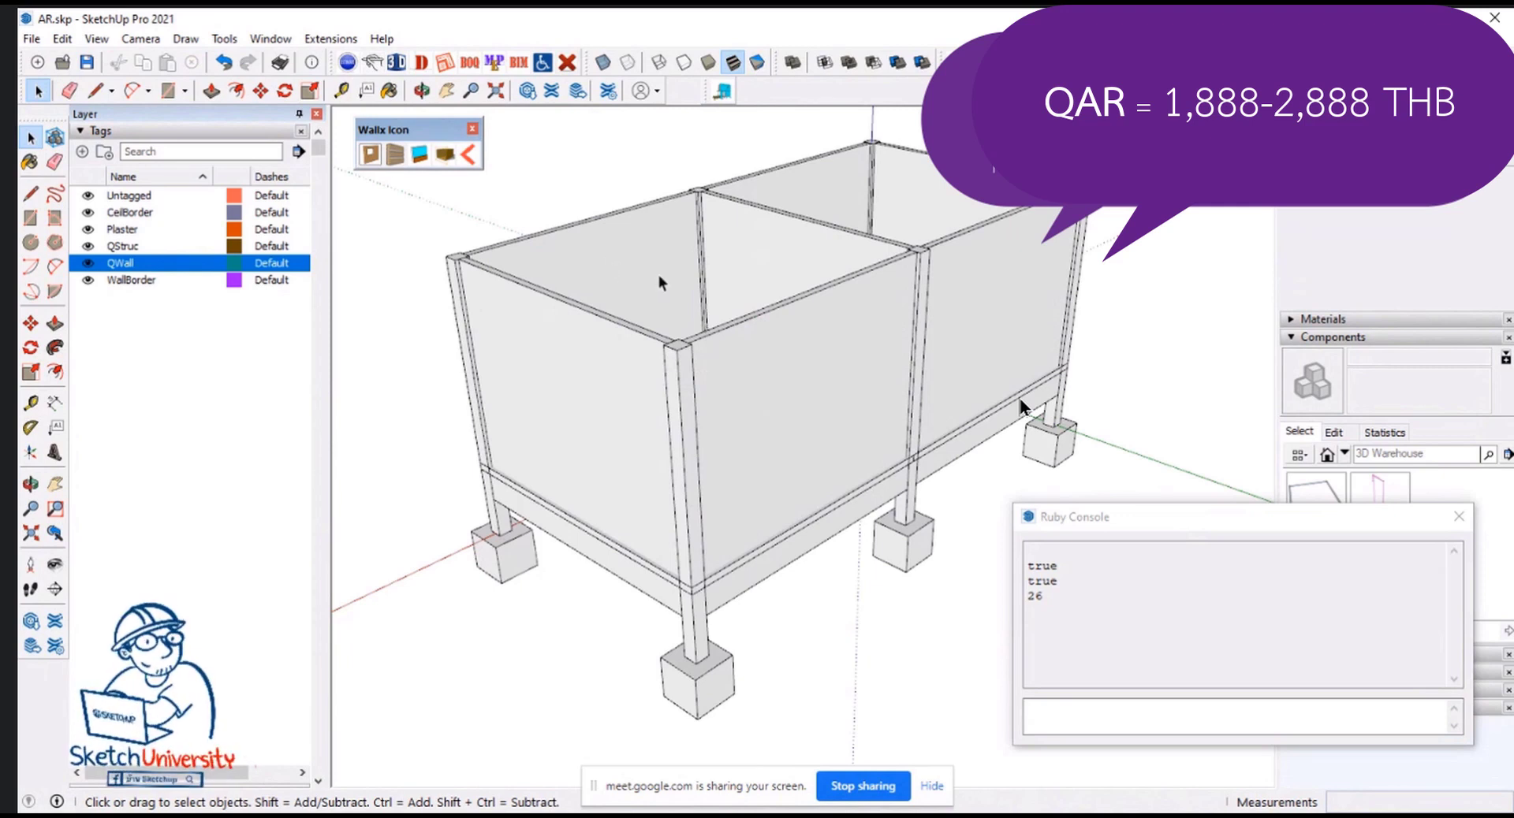
scroll(645, 207, up, 1)
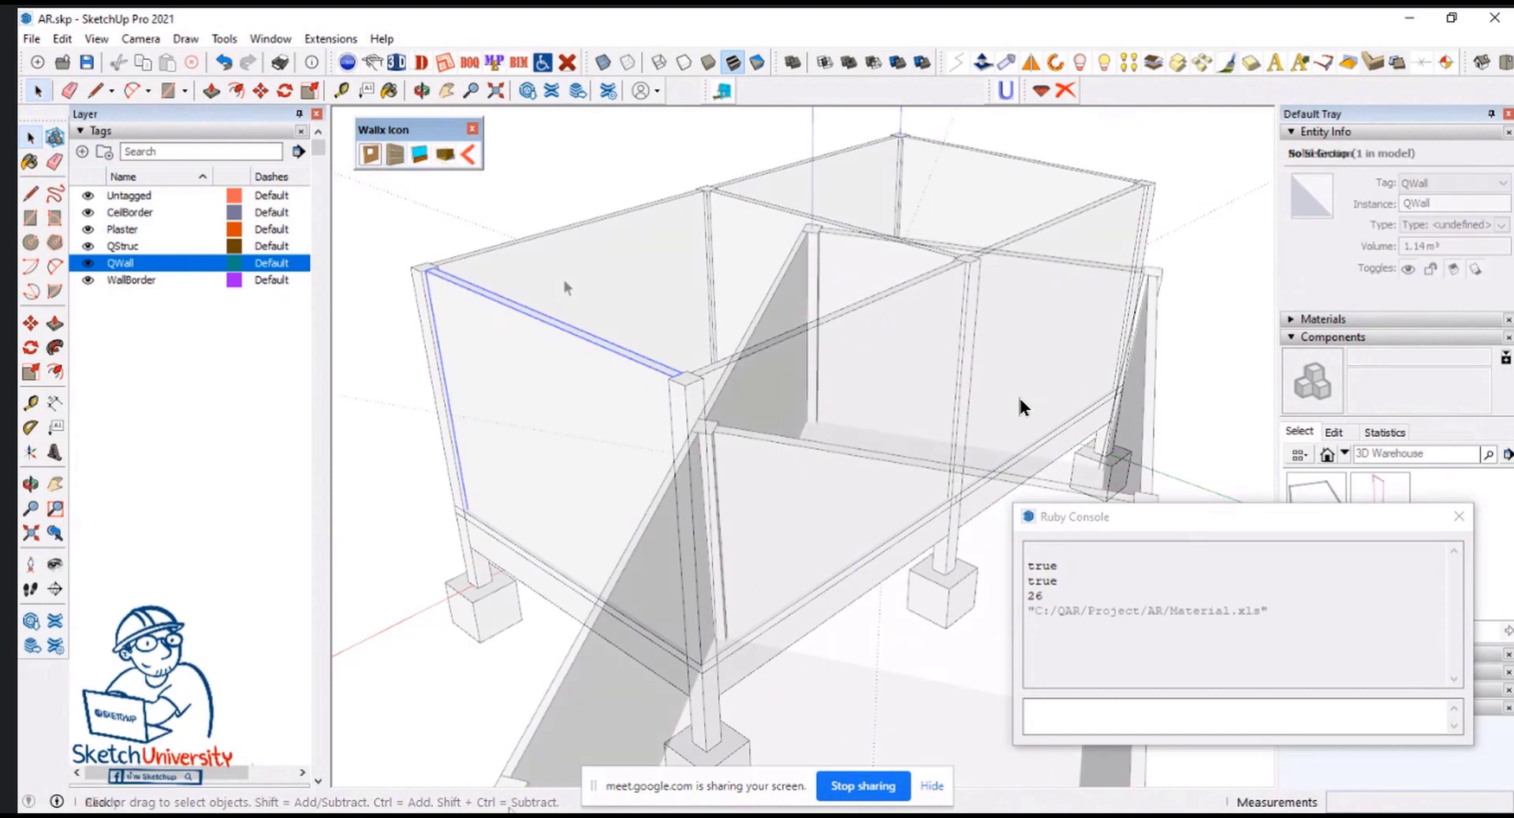
click(455, 430)
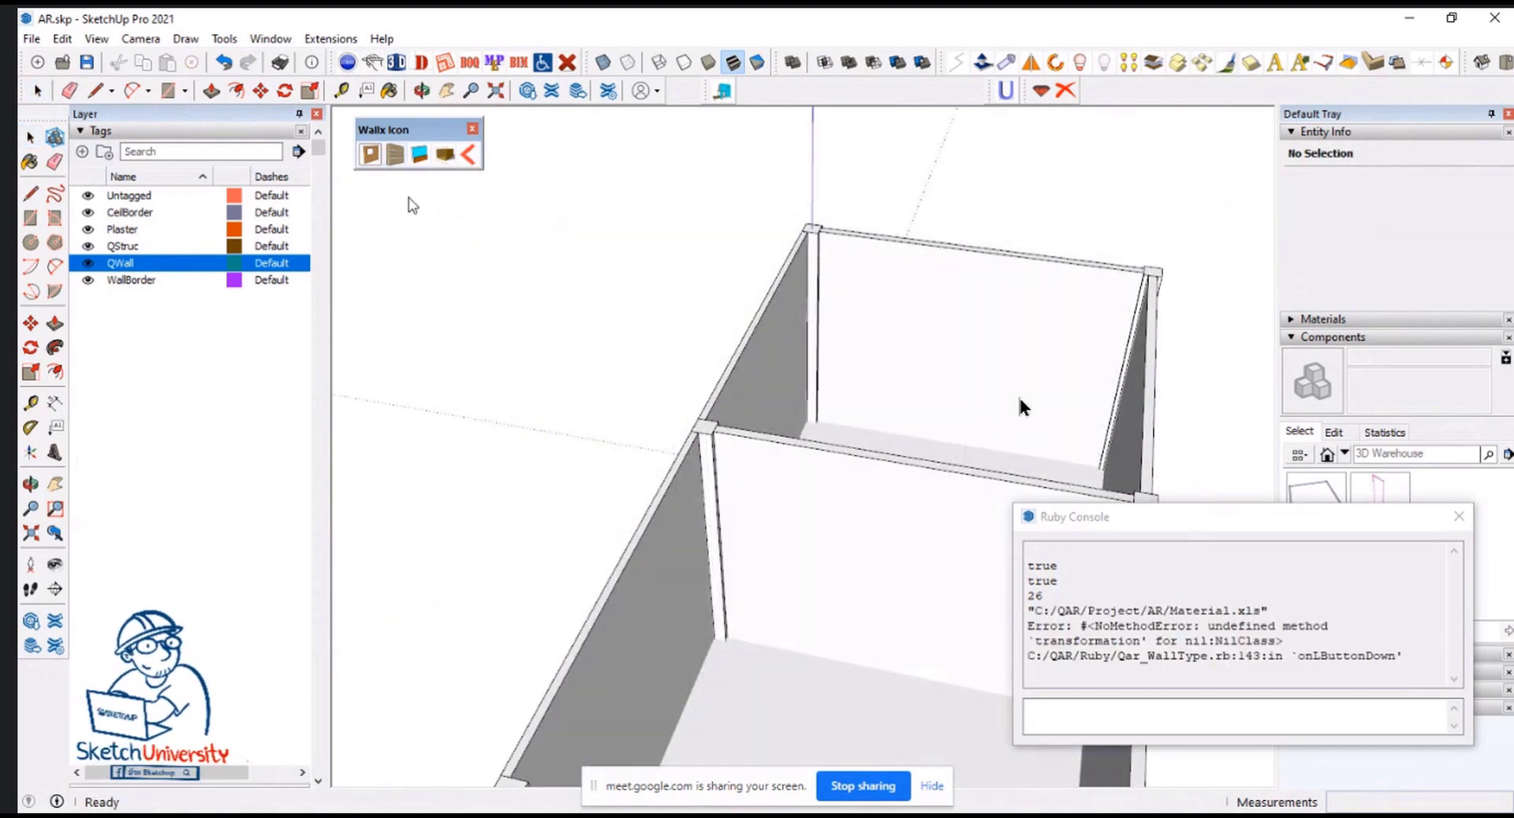
- Launch the QAR material data tool, accepting the notice that file AR exists
click(470, 156)
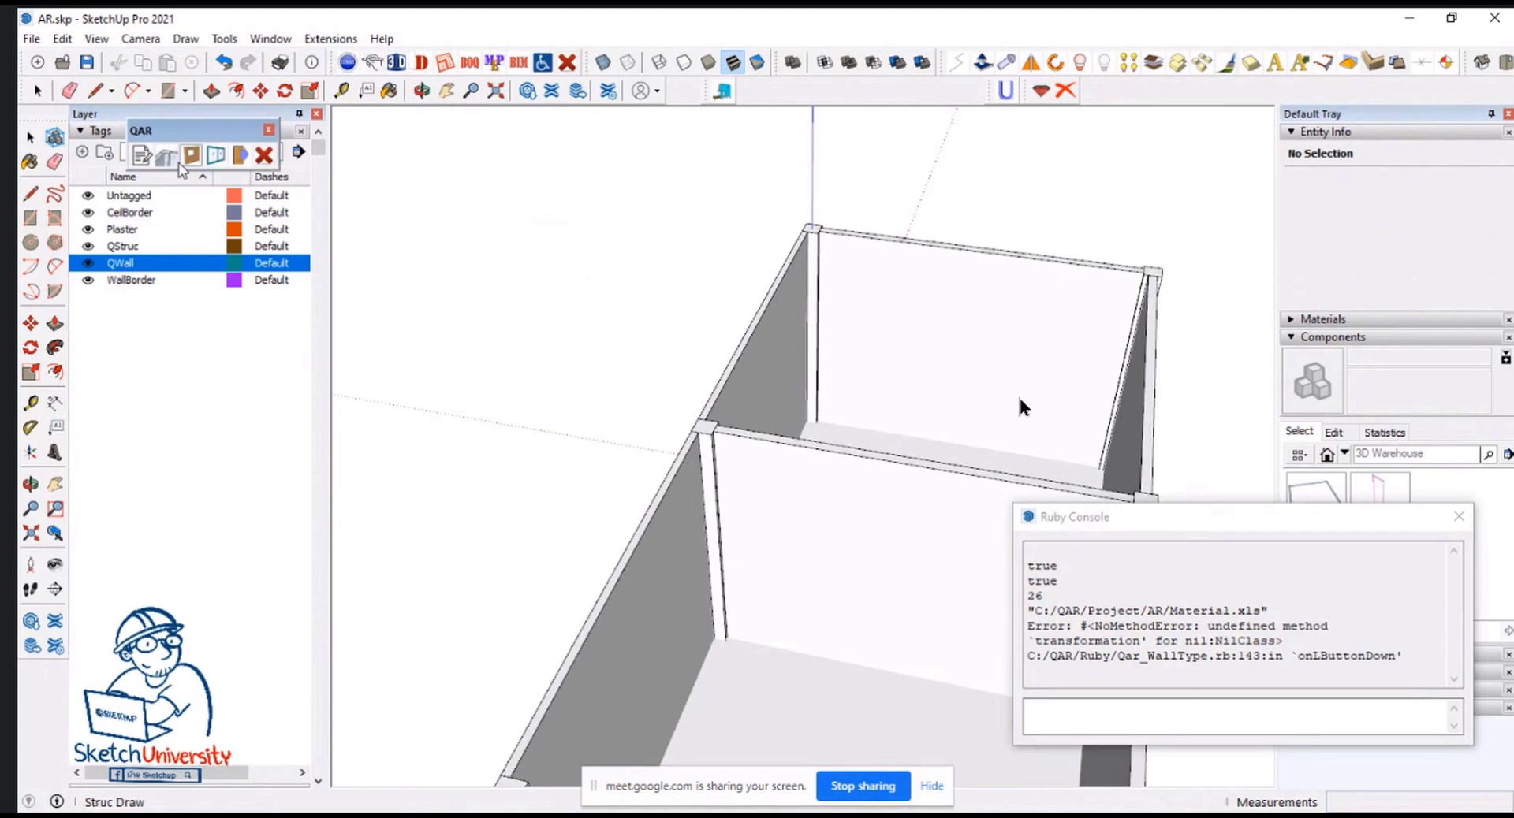
click(196, 140)
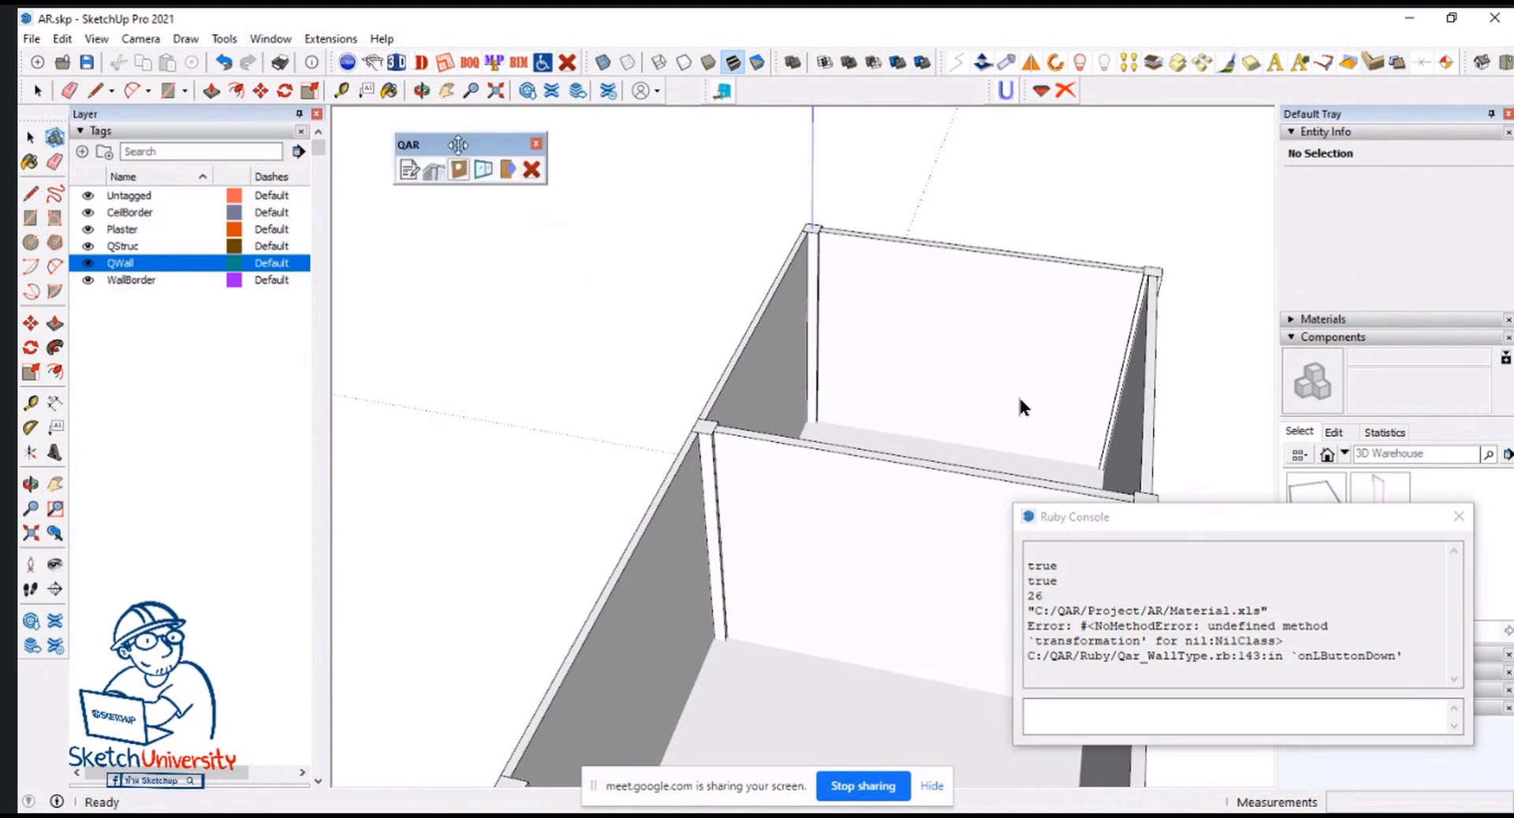
click(408, 173)
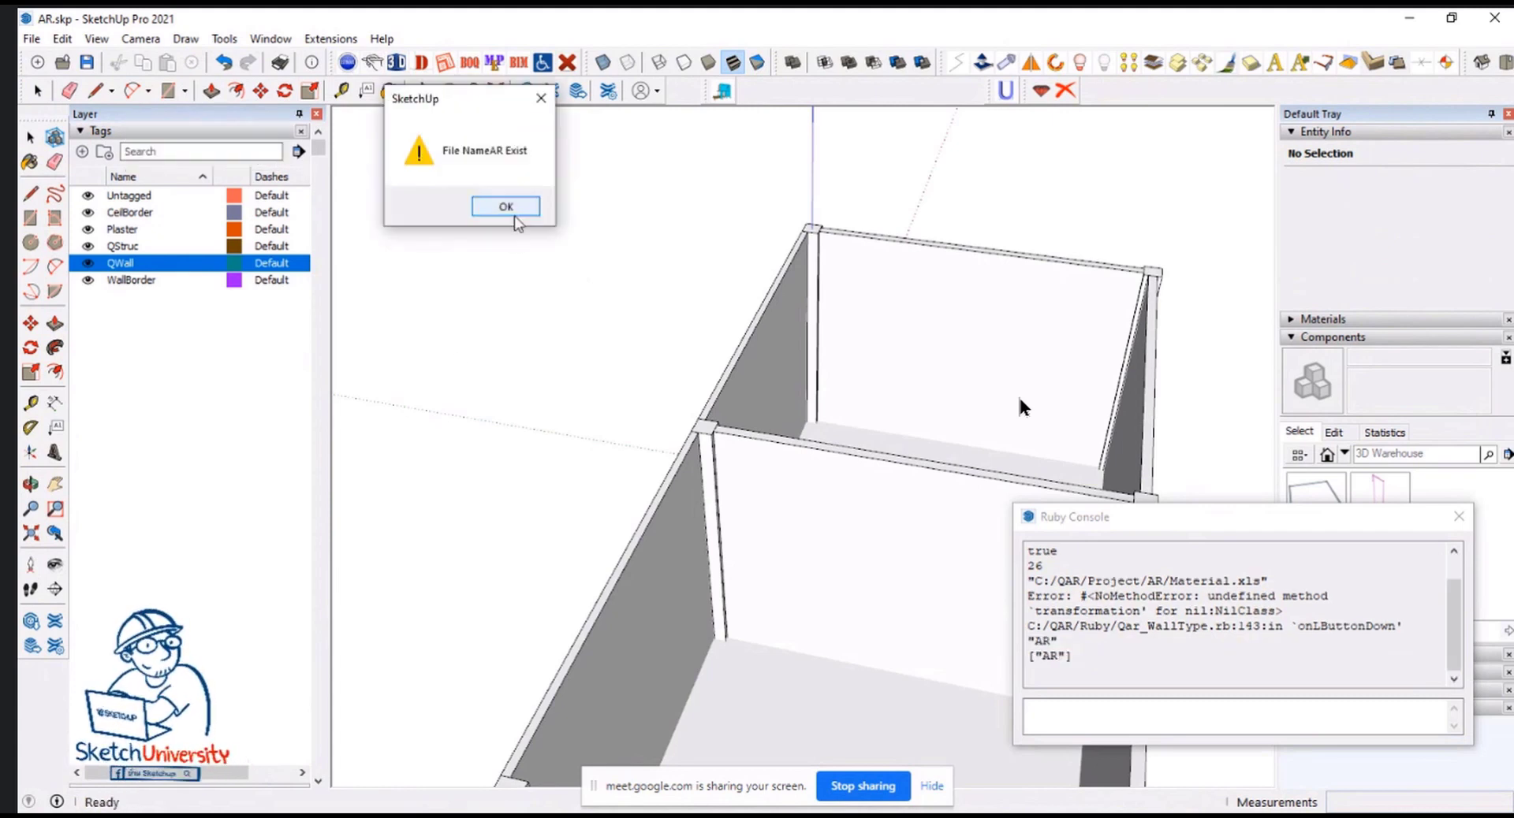
click(502, 204)
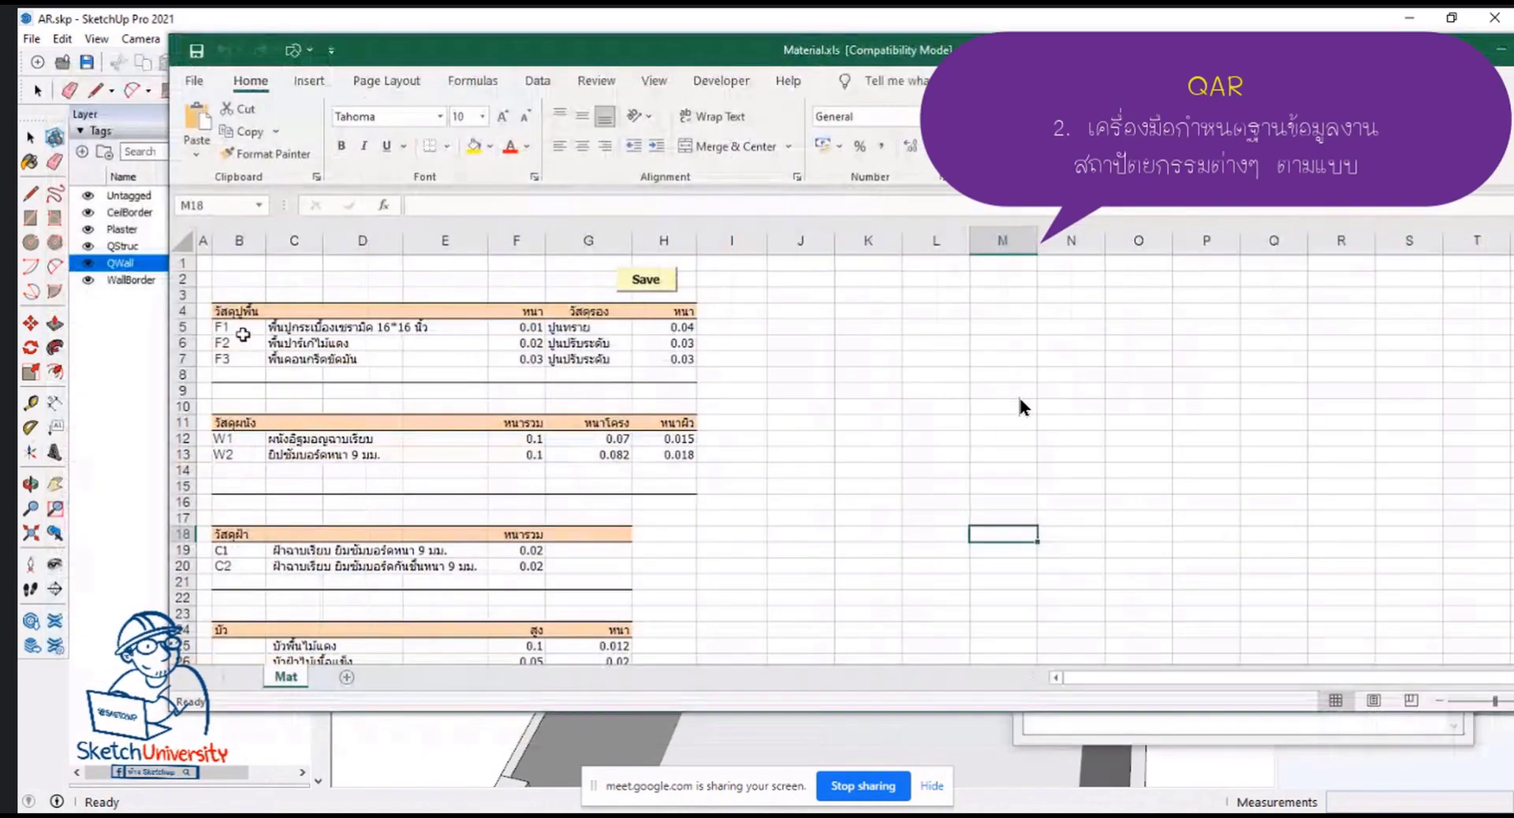
click(239, 327)
click(274, 328)
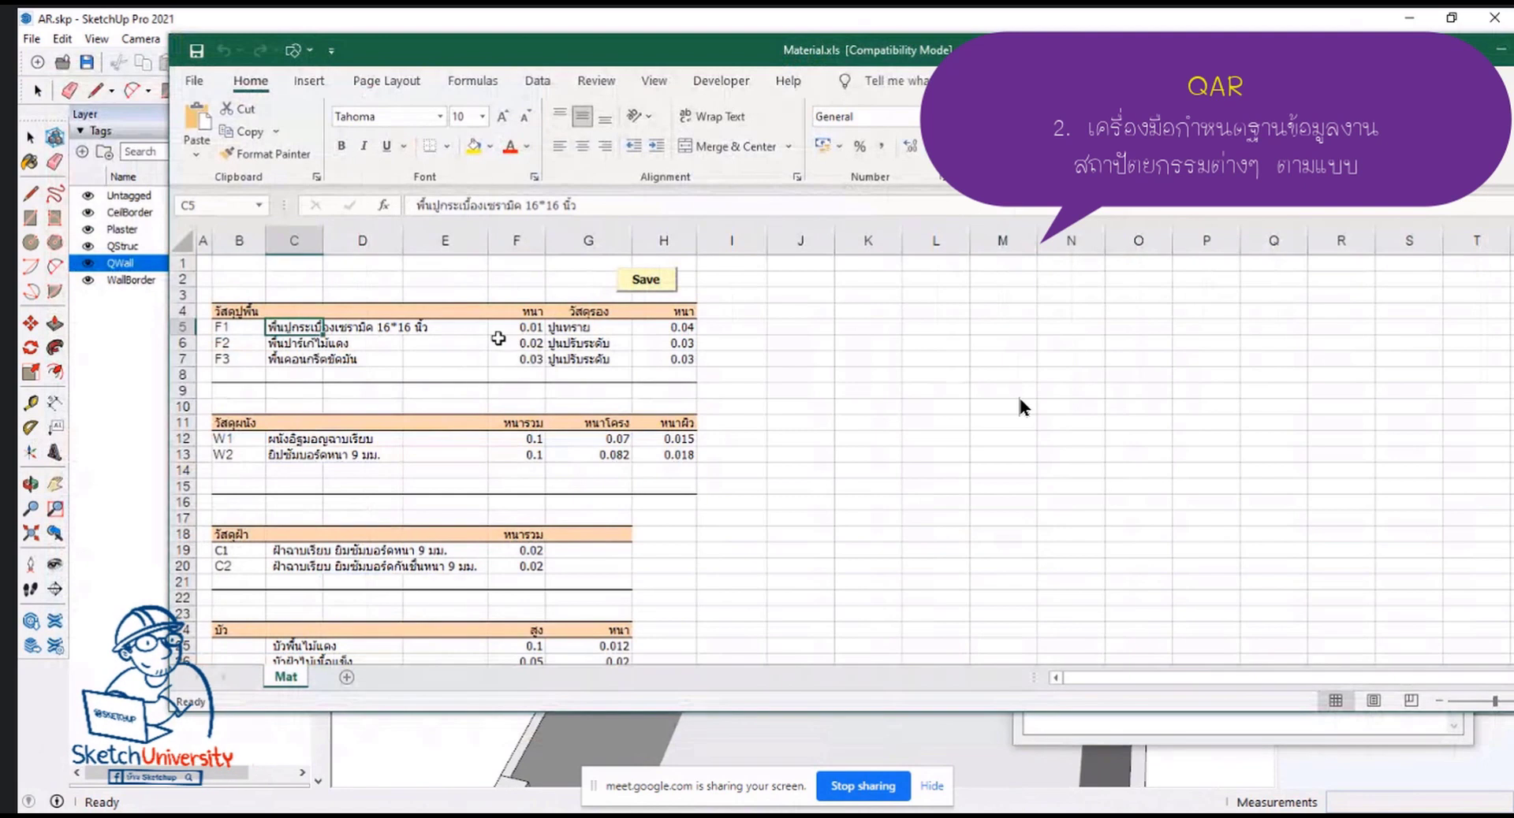
click(518, 328)
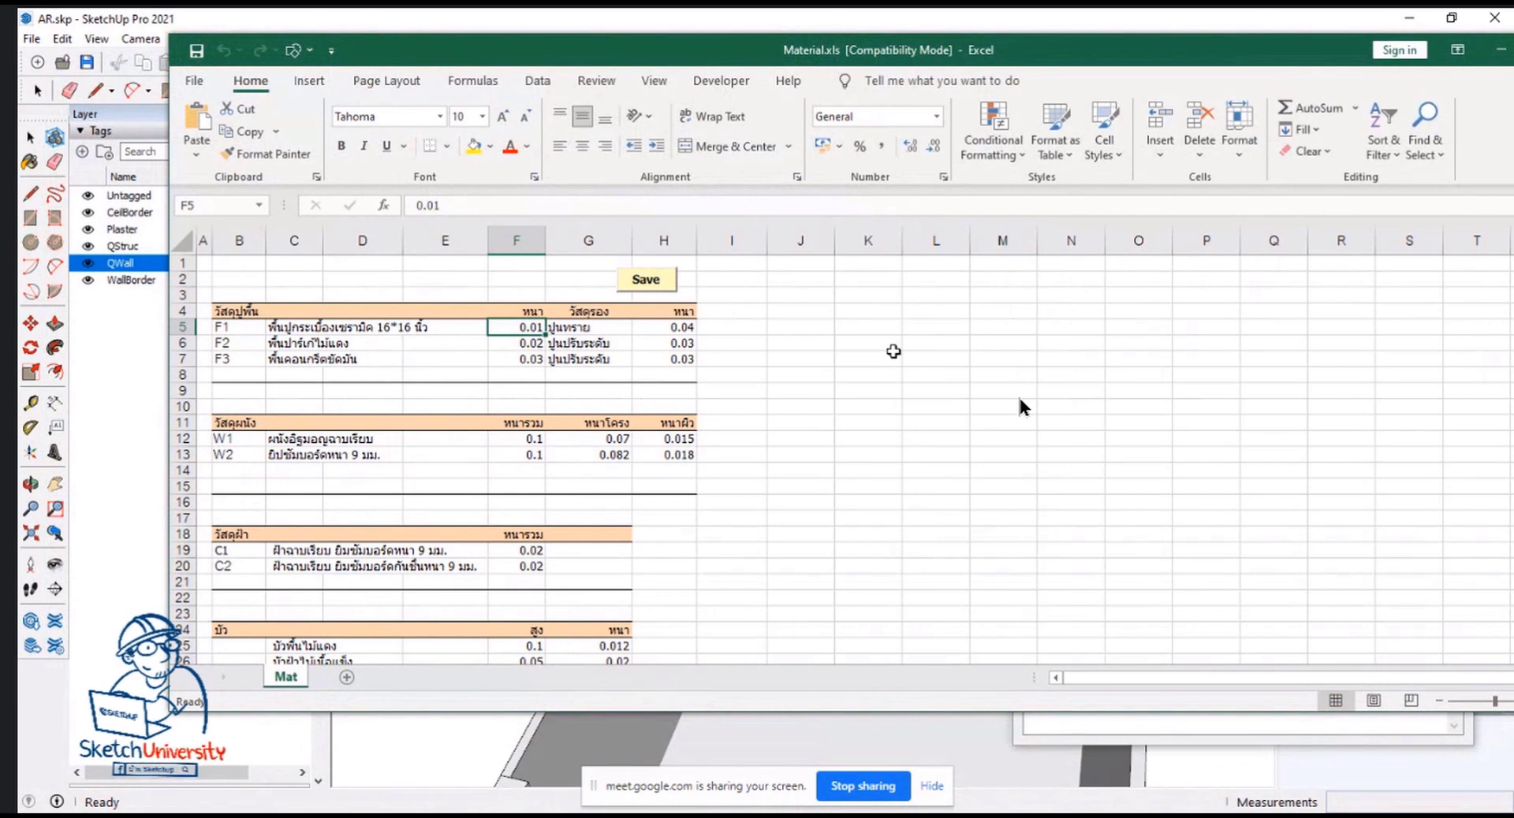
click(561, 335)
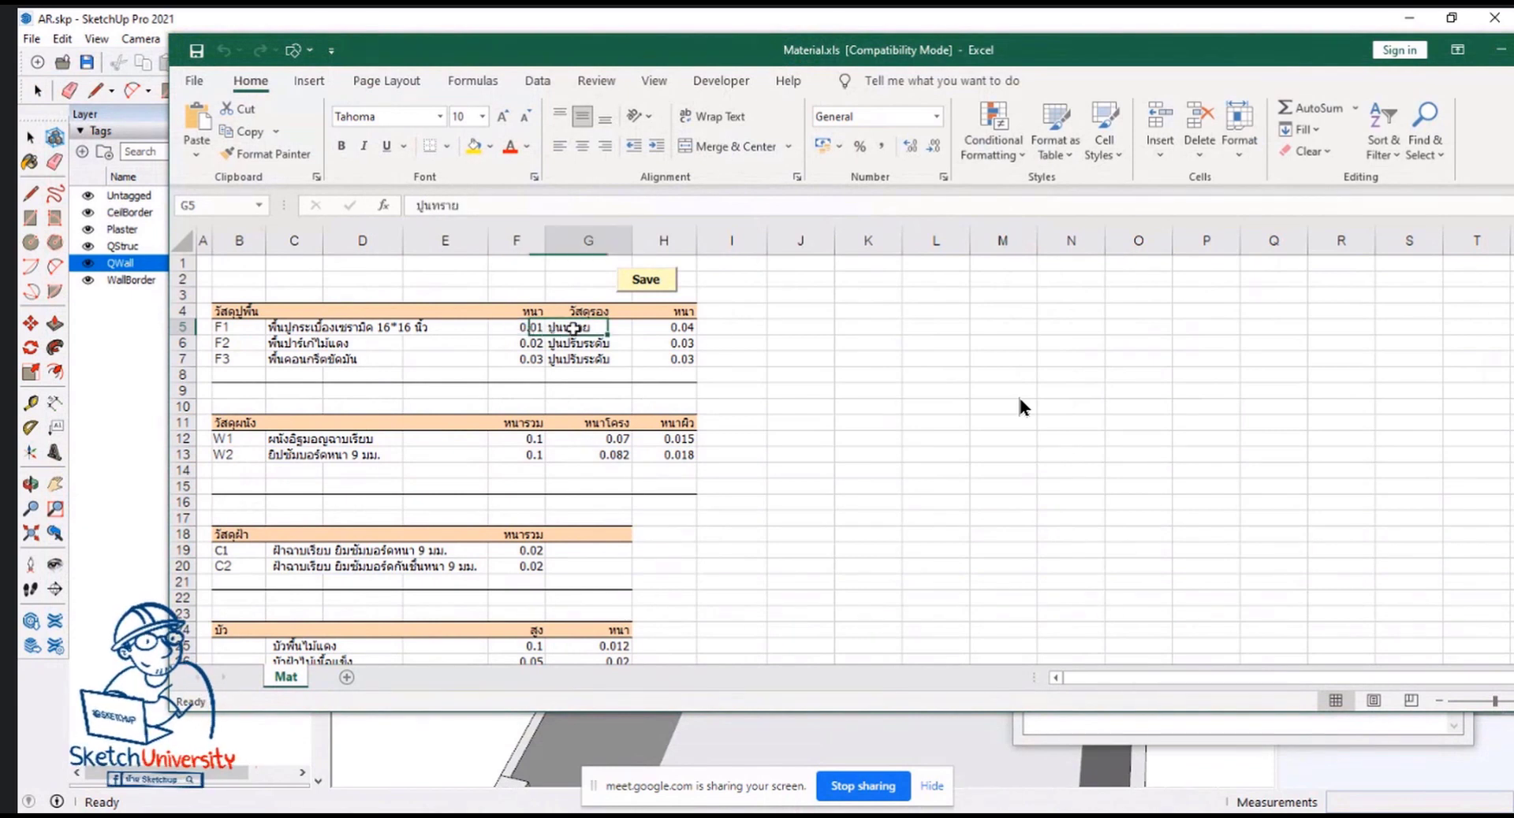
click(668, 325)
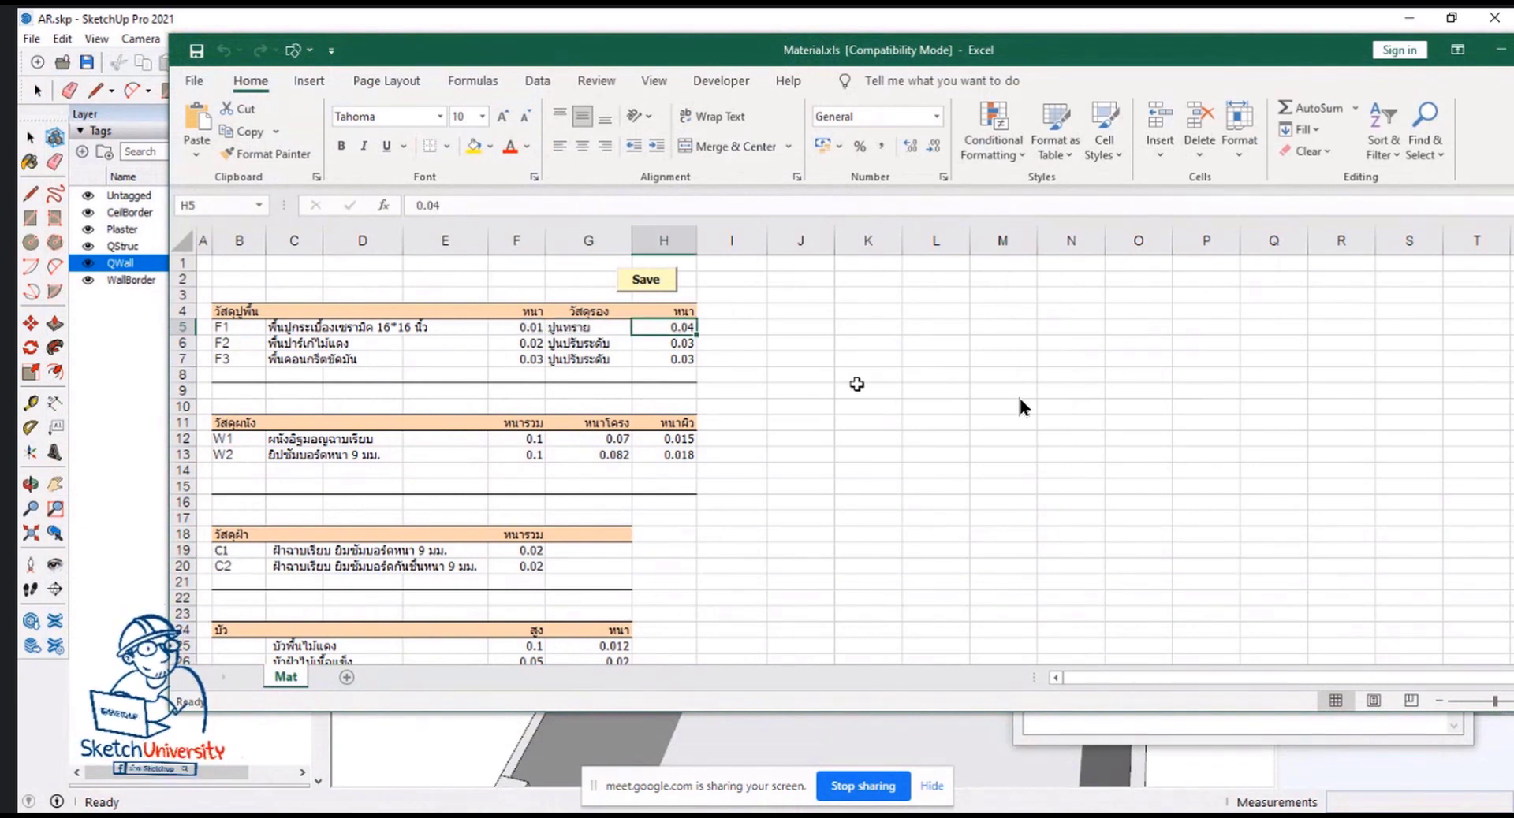
click(691, 345)
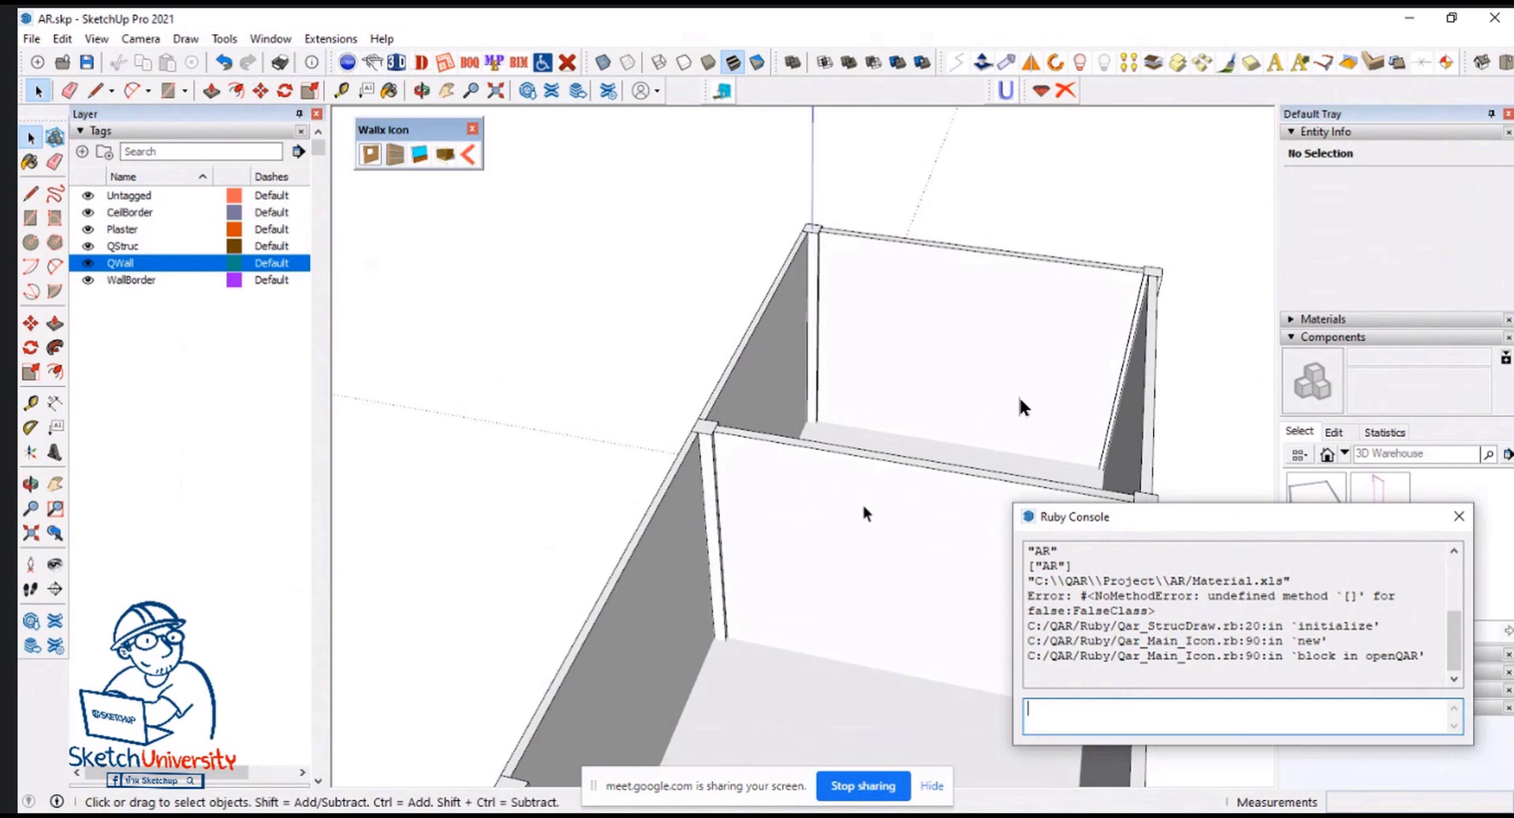
- Apply interior plaster, toggling the wall border option and leaving it set to Yes
click(420, 154)
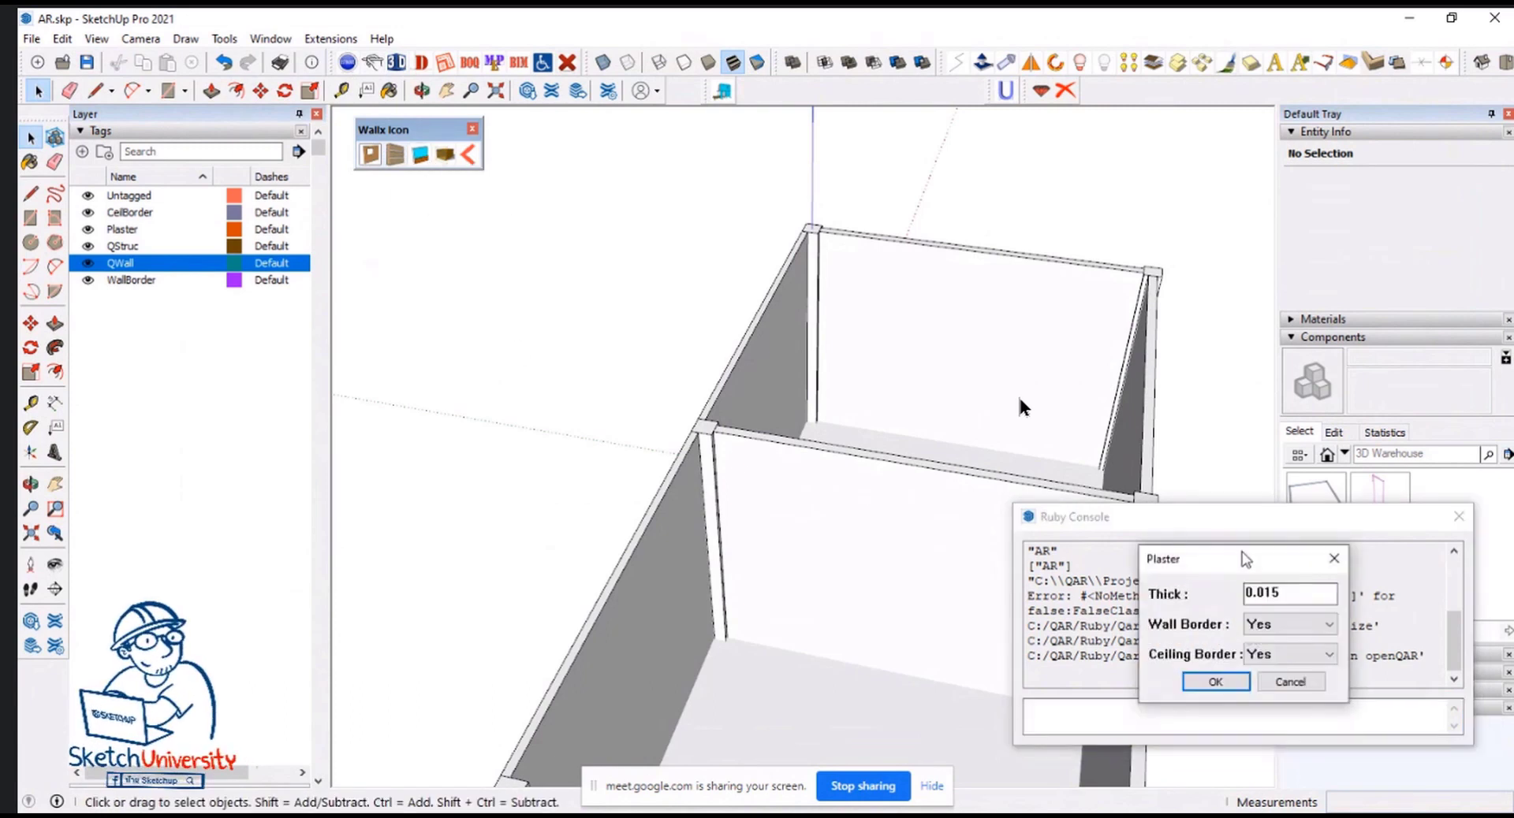
drag(1176, 528, 616, 130)
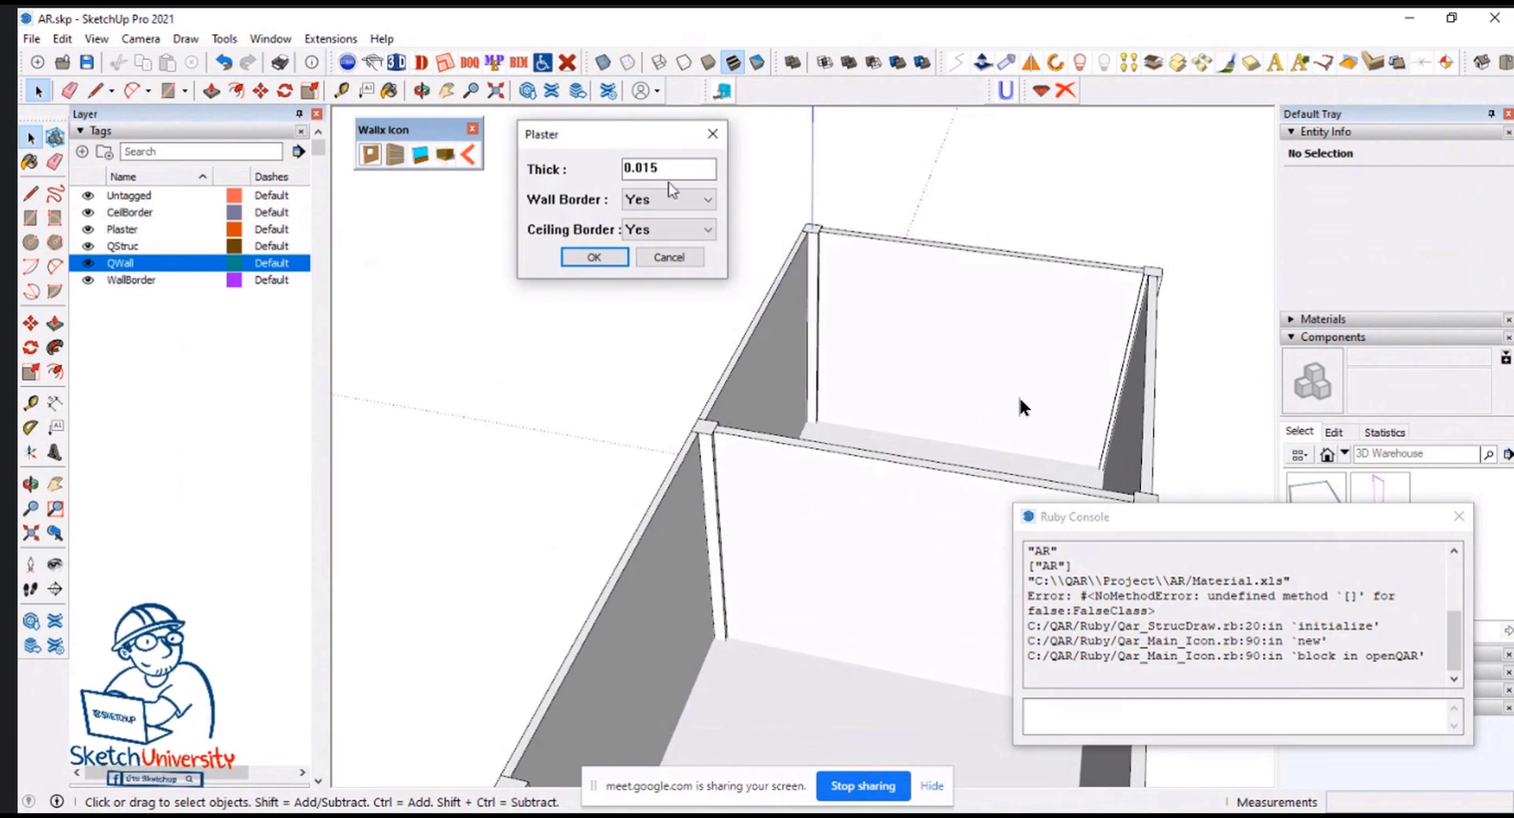
click(698, 203)
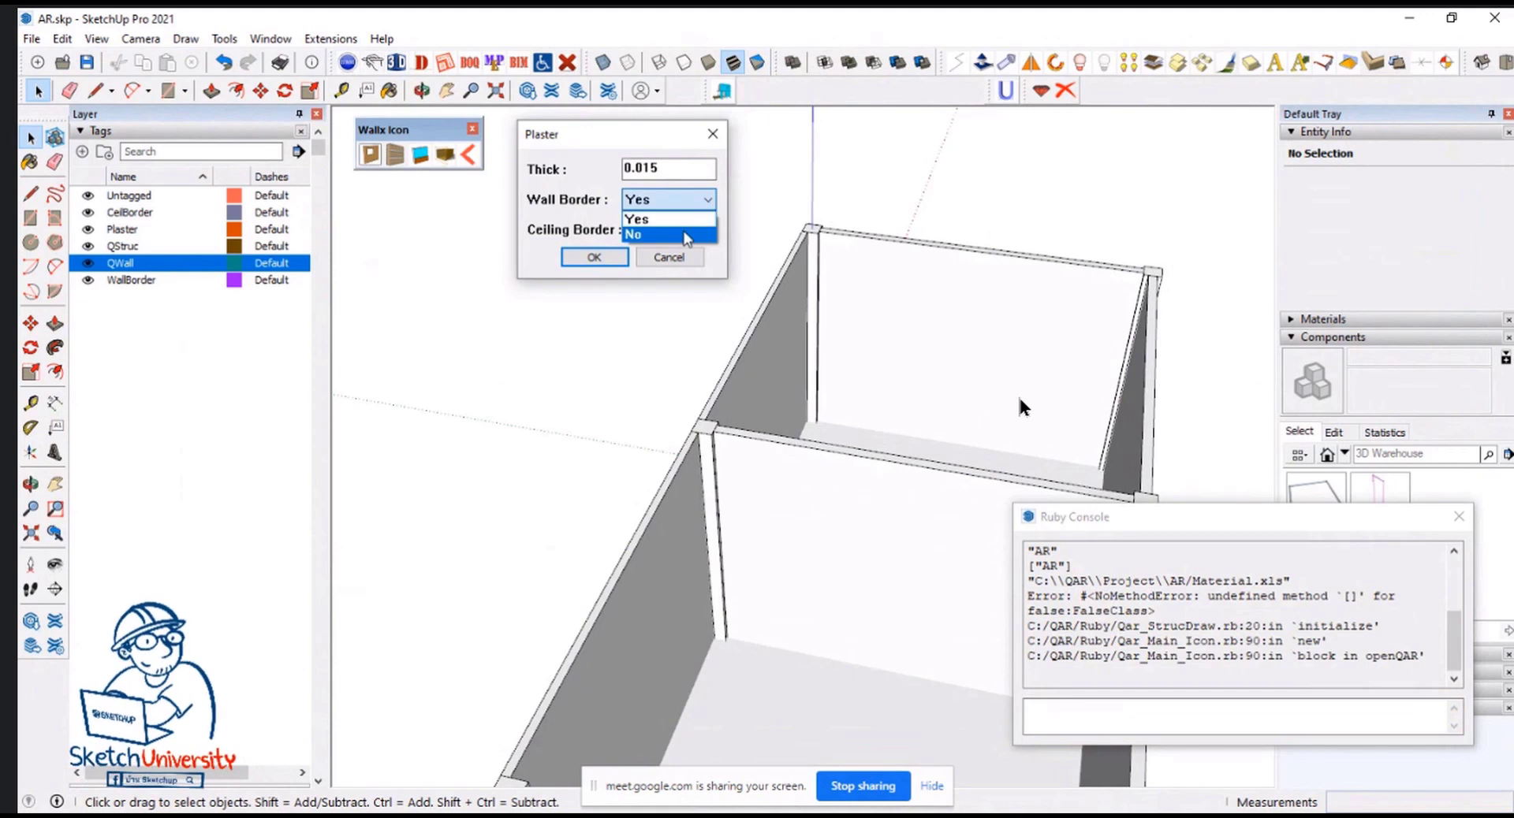
click(684, 235)
click(691, 203)
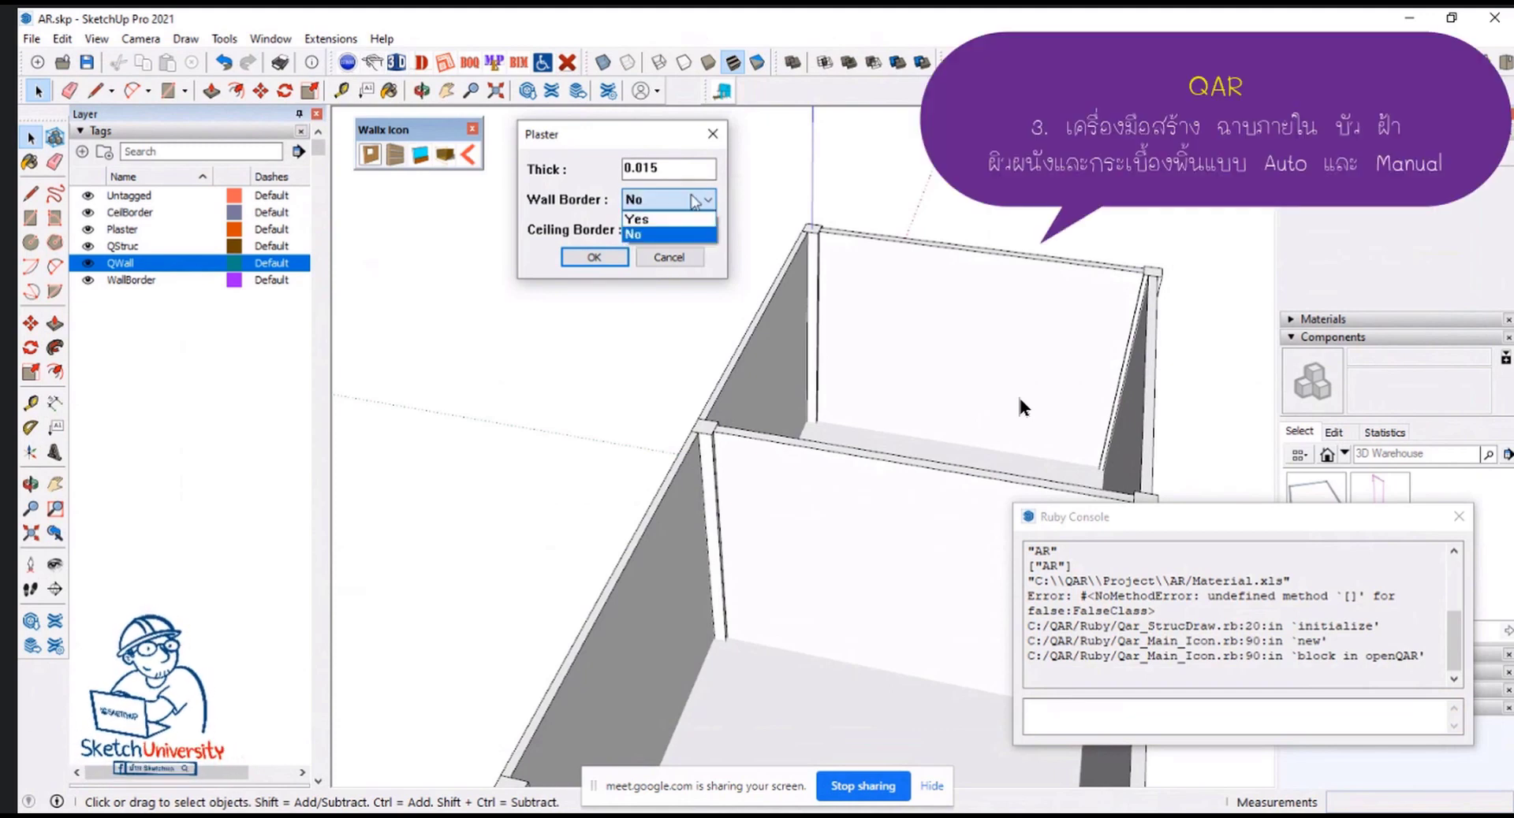
click(694, 219)
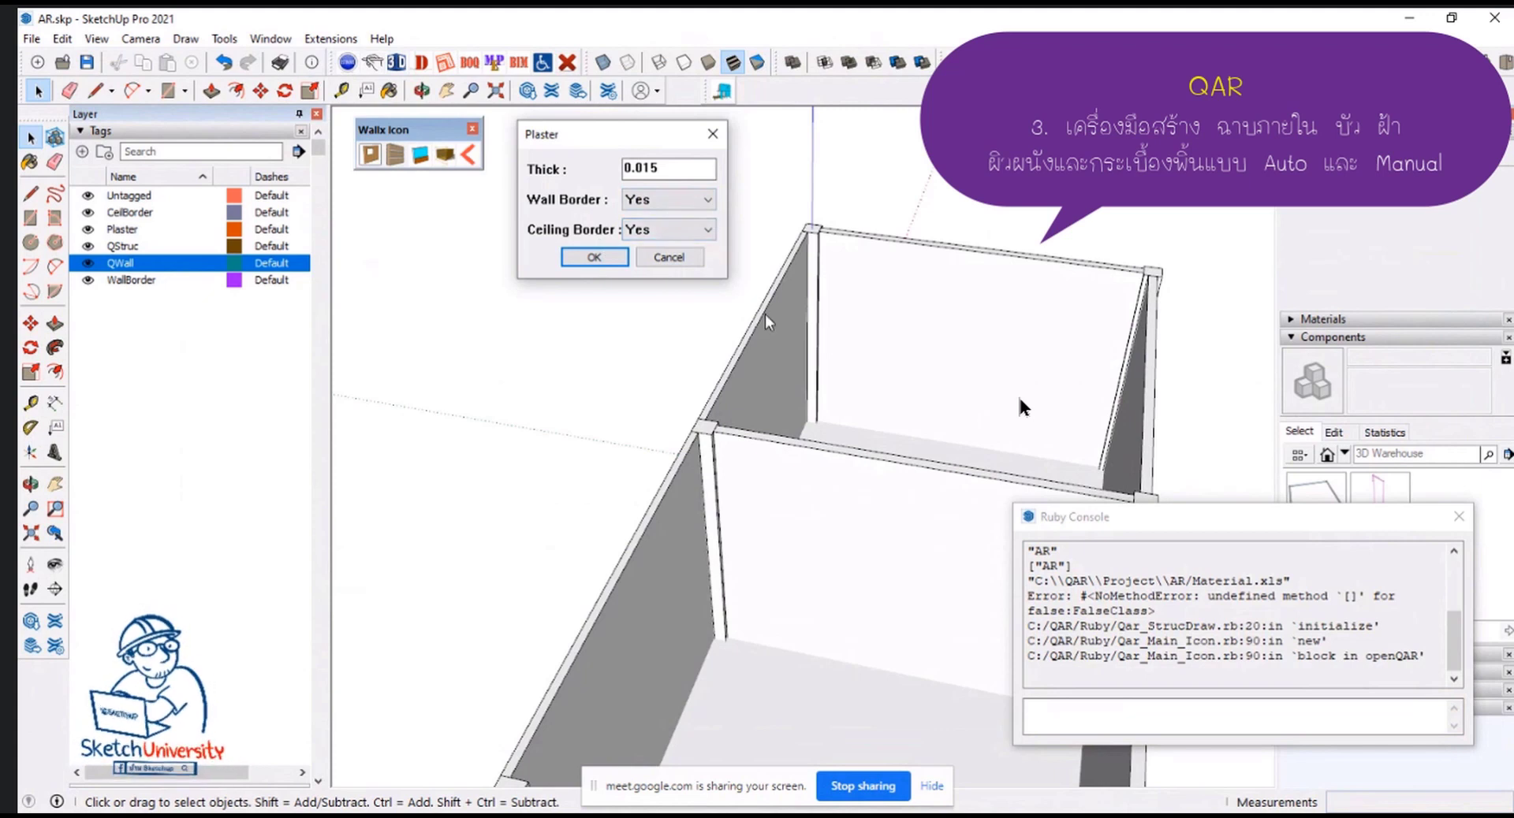
click(593, 257)
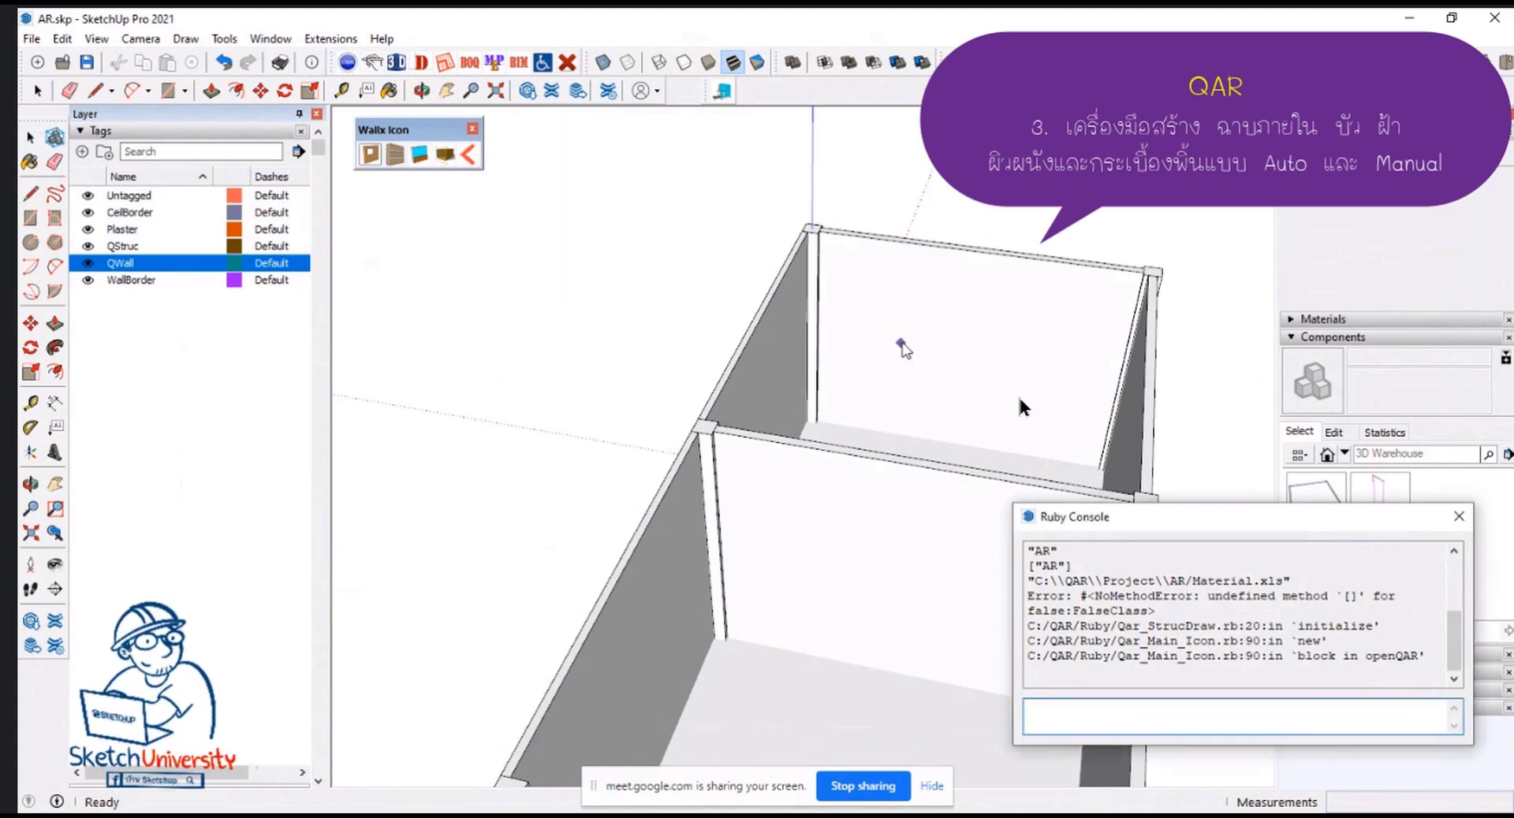
- Apply exterior plaster with a 0.015 thickness to the walls
mouse_move(933, 339)
middle_down()
mouse_move(520, 377)
mouse_move(753, 362)
mouse_move(346, 465)
middle_up()
scroll(347, 465, up, 2)
scroll(461, 284, up, 2)
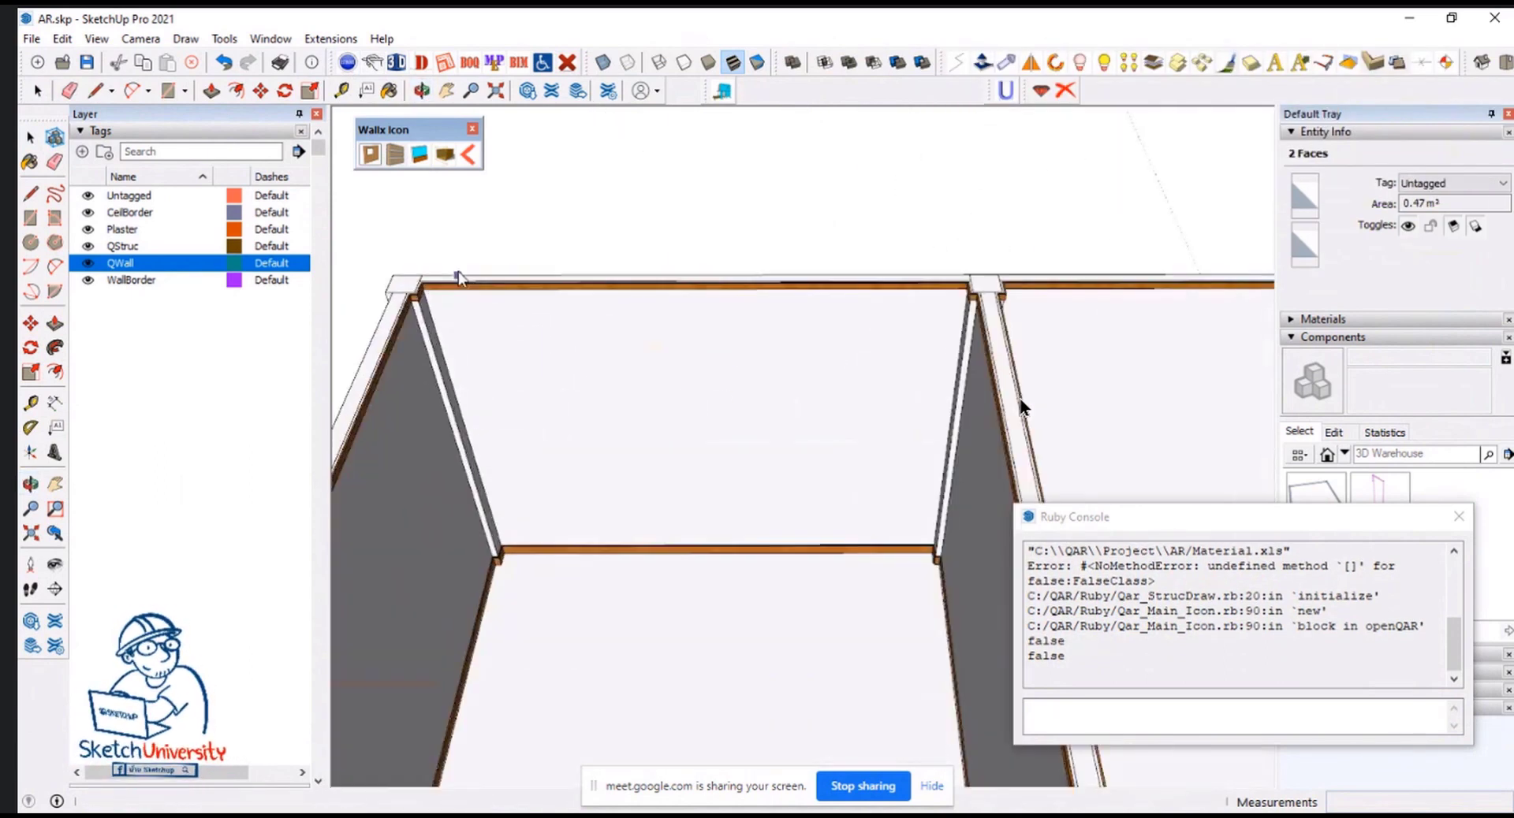
scroll(455, 278, up, 2)
scroll(523, 294, up, 2)
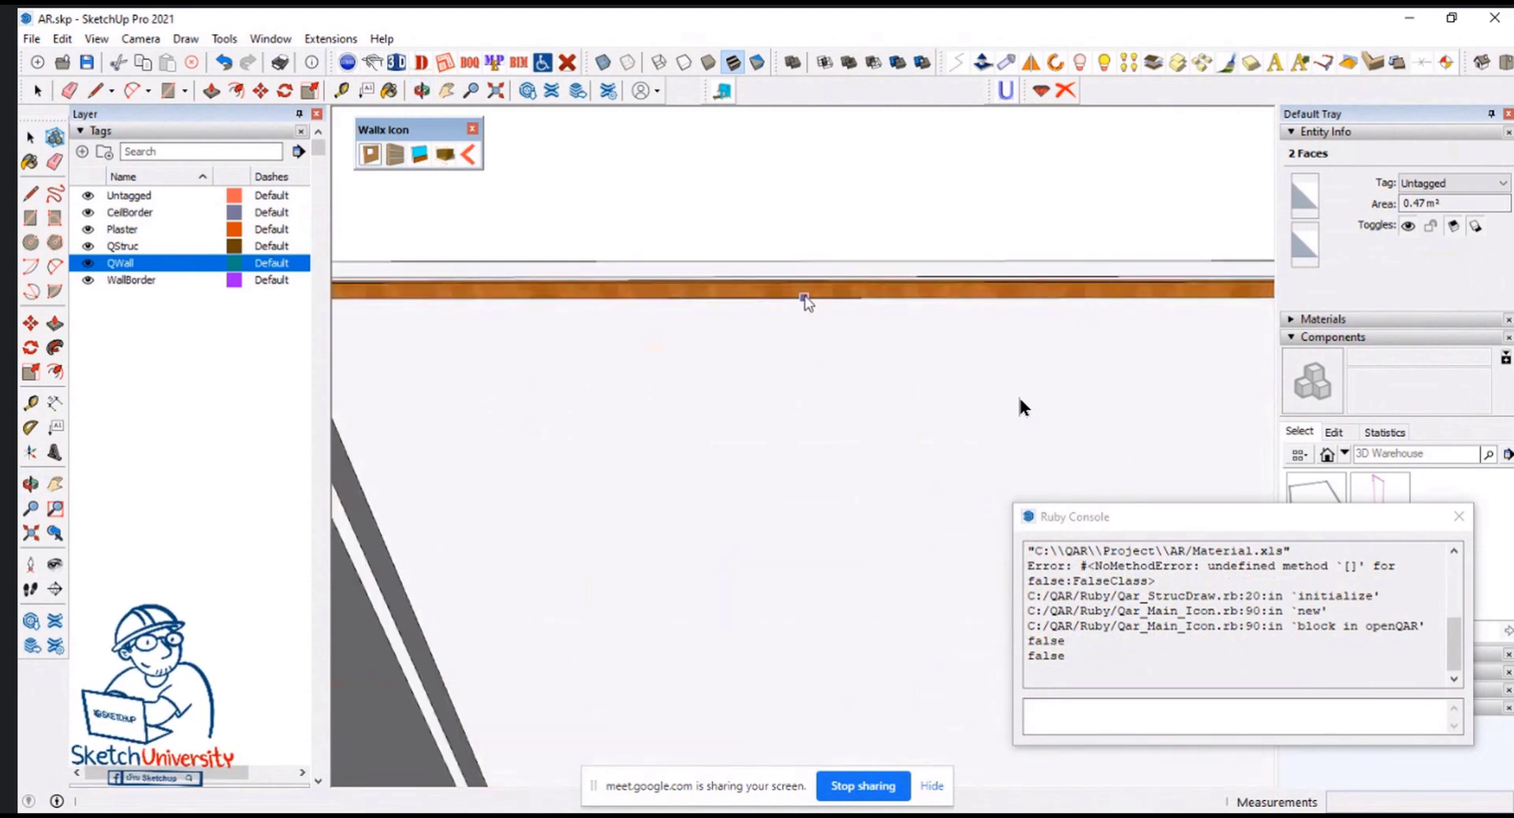
scroll(805, 299, down, 5)
scroll(757, 587, up, 4)
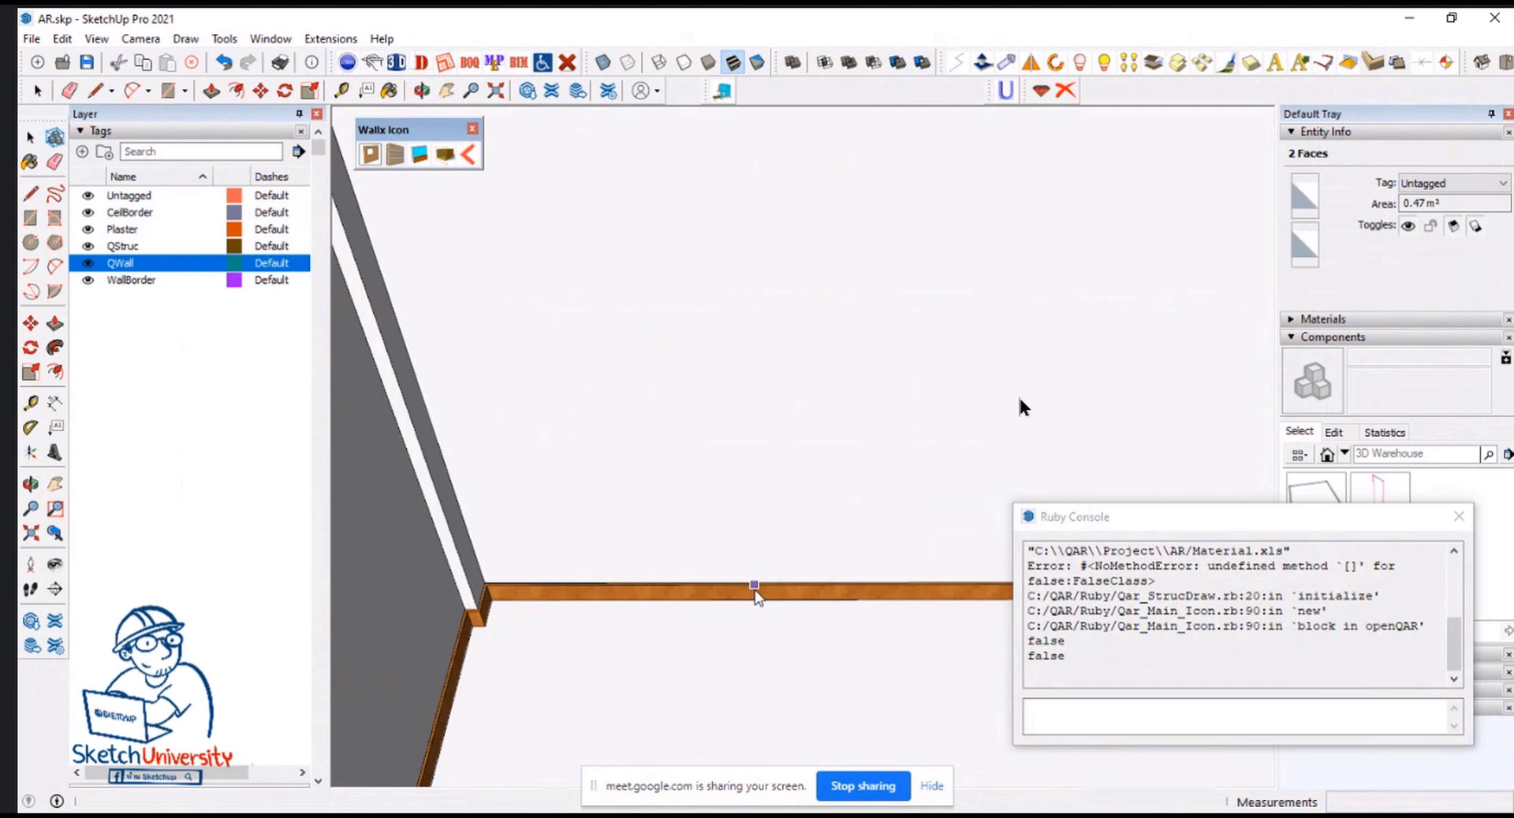
scroll(568, 429, down, 3)
scroll(567, 429, down, 2)
middle_drag(561, 422, 850, 439)
scroll(850, 440, down, 2)
click(447, 155)
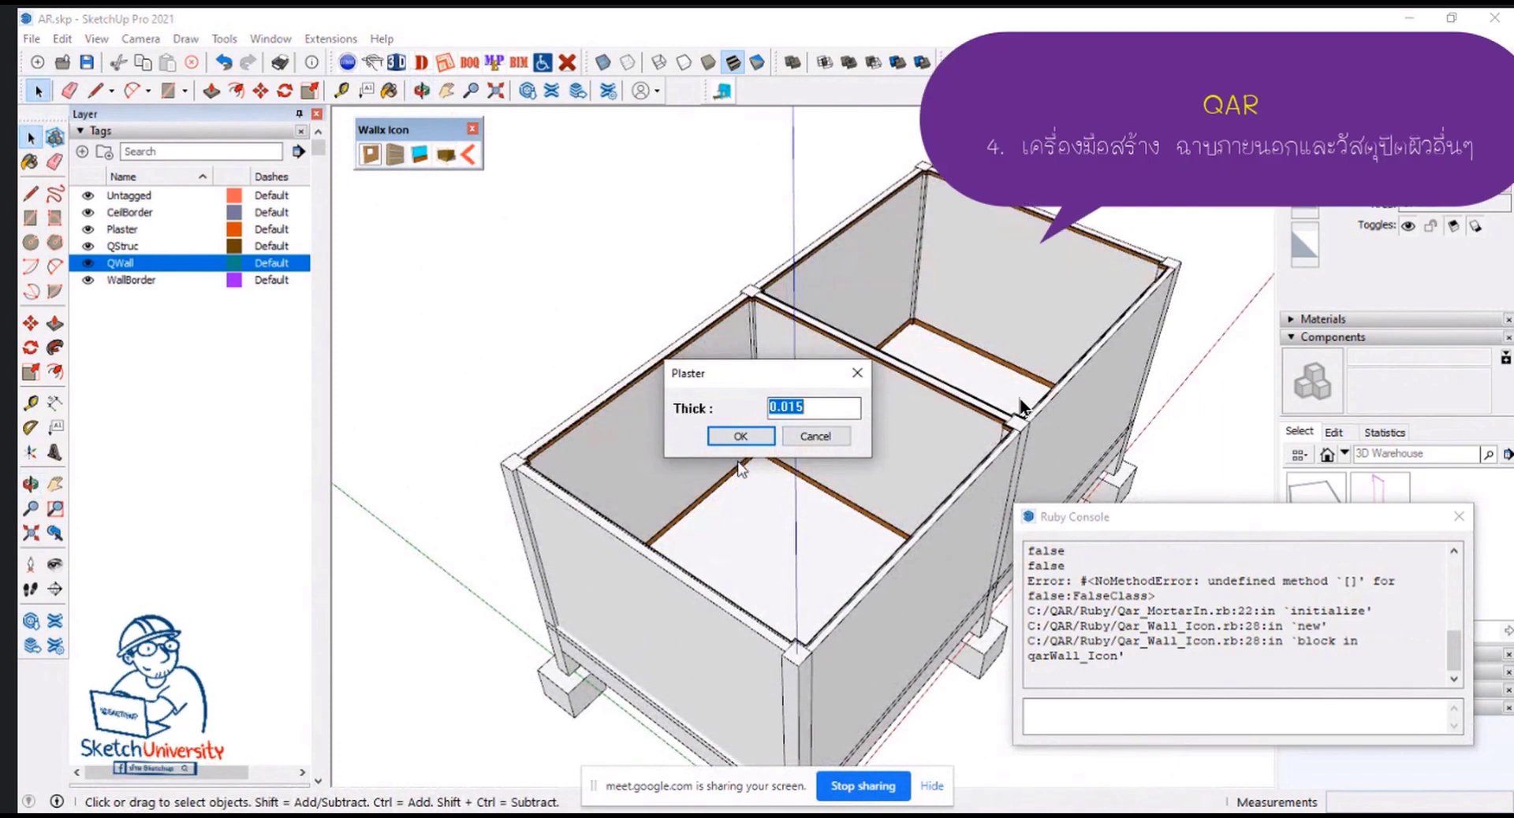
click(739, 438)
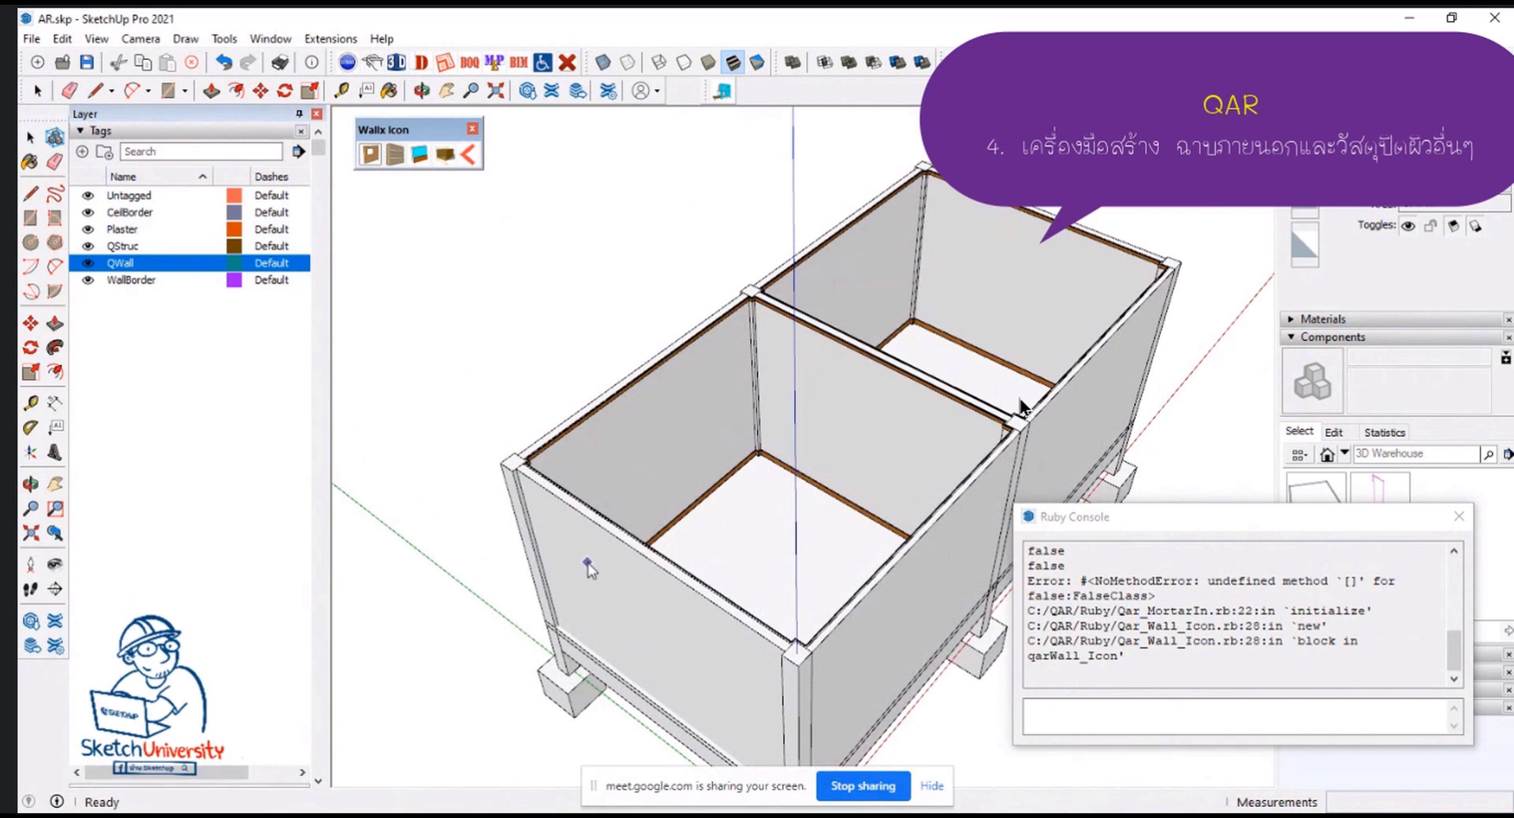
- Orbit to an elevated view of the walled box and return to the main QAR toolbar
scroll(594, 585, up, 2)
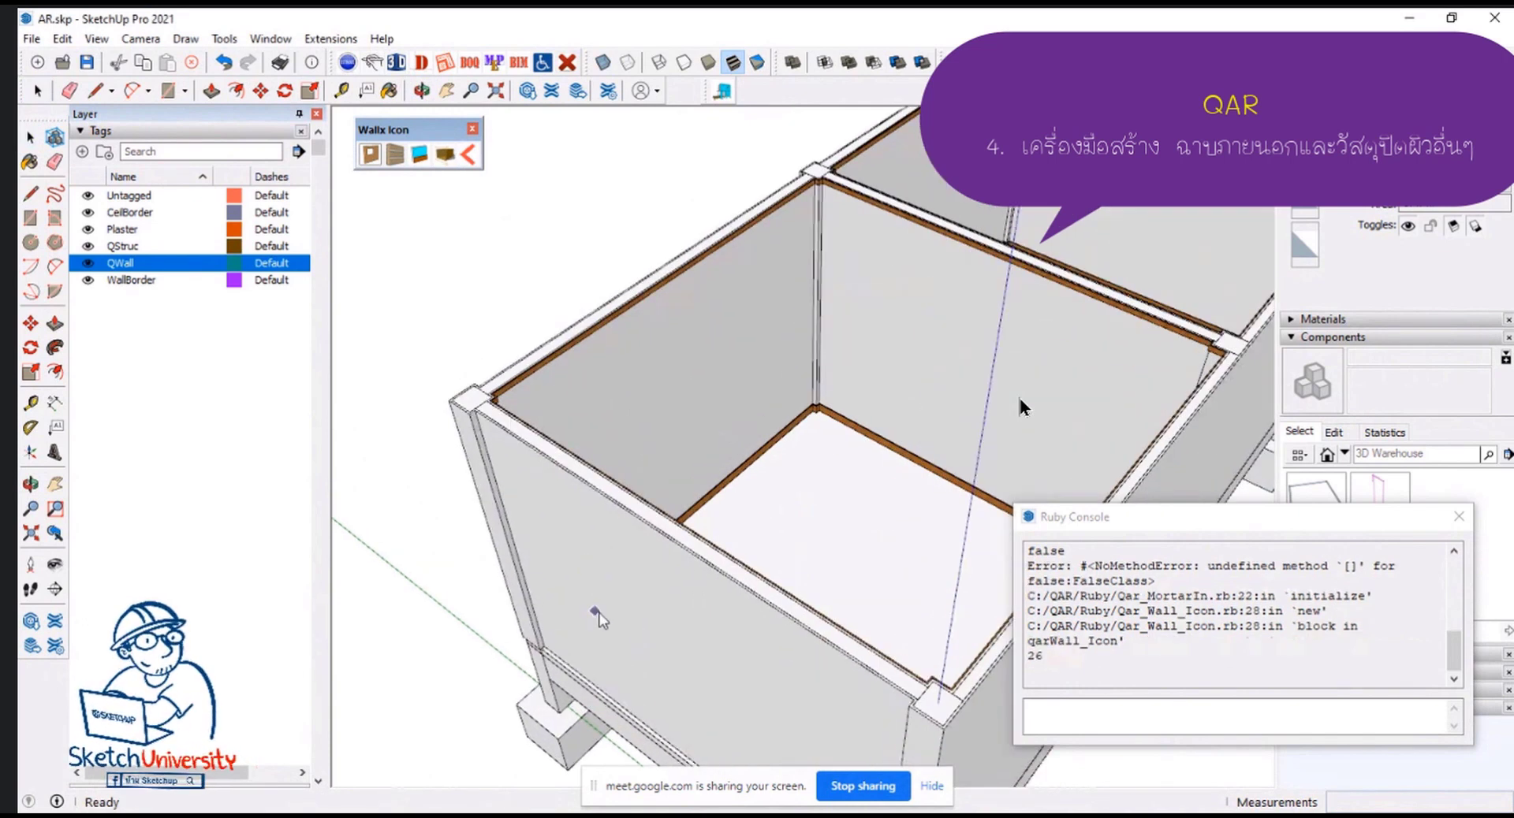
middle_drag(592, 585, 510, 581)
scroll(558, 408, down, 1)
scroll(557, 408, down, 1)
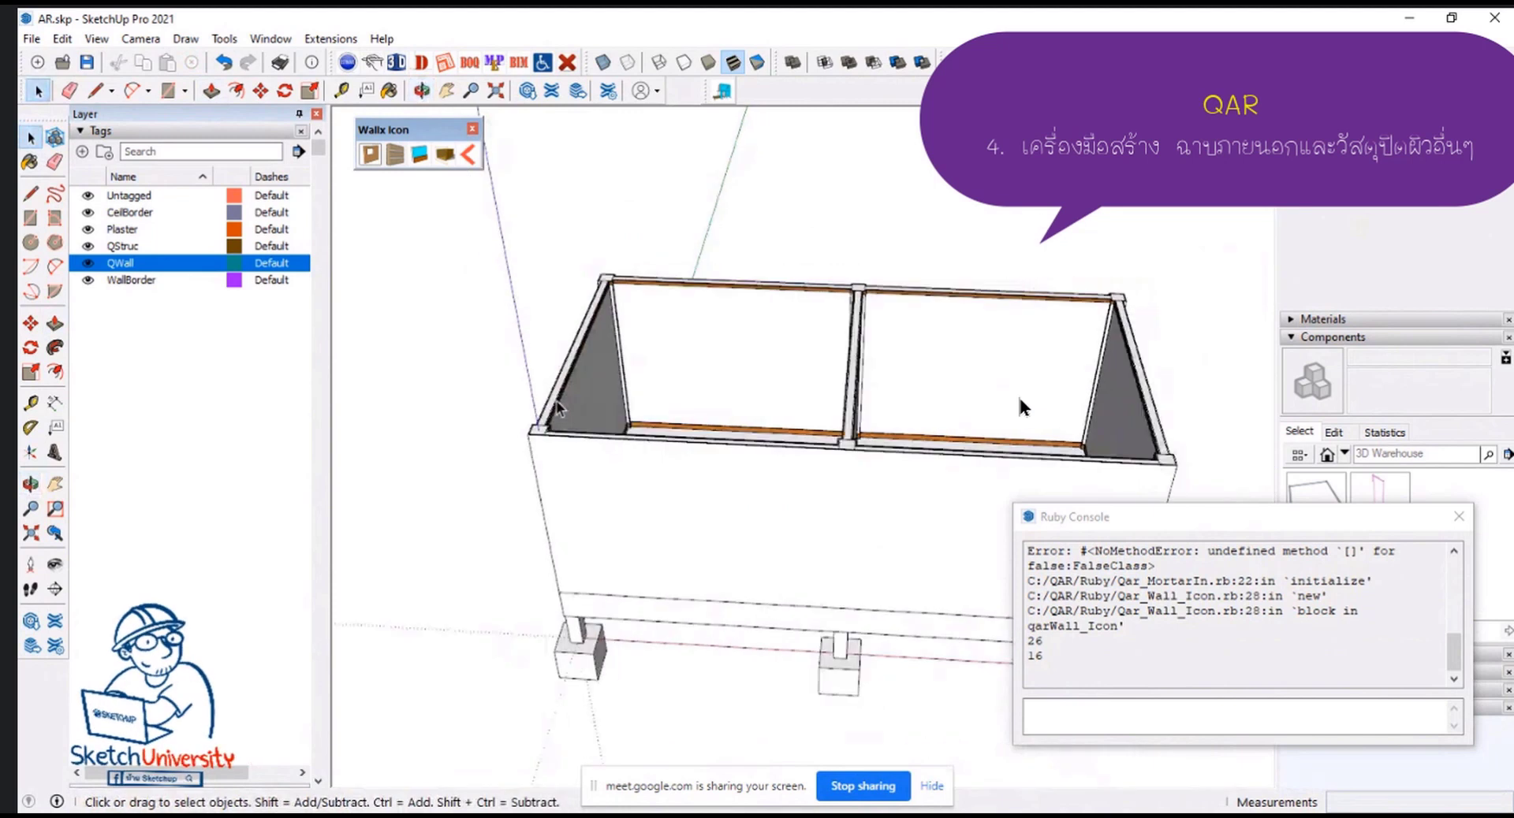
middle_drag(559, 489, 524, 213)
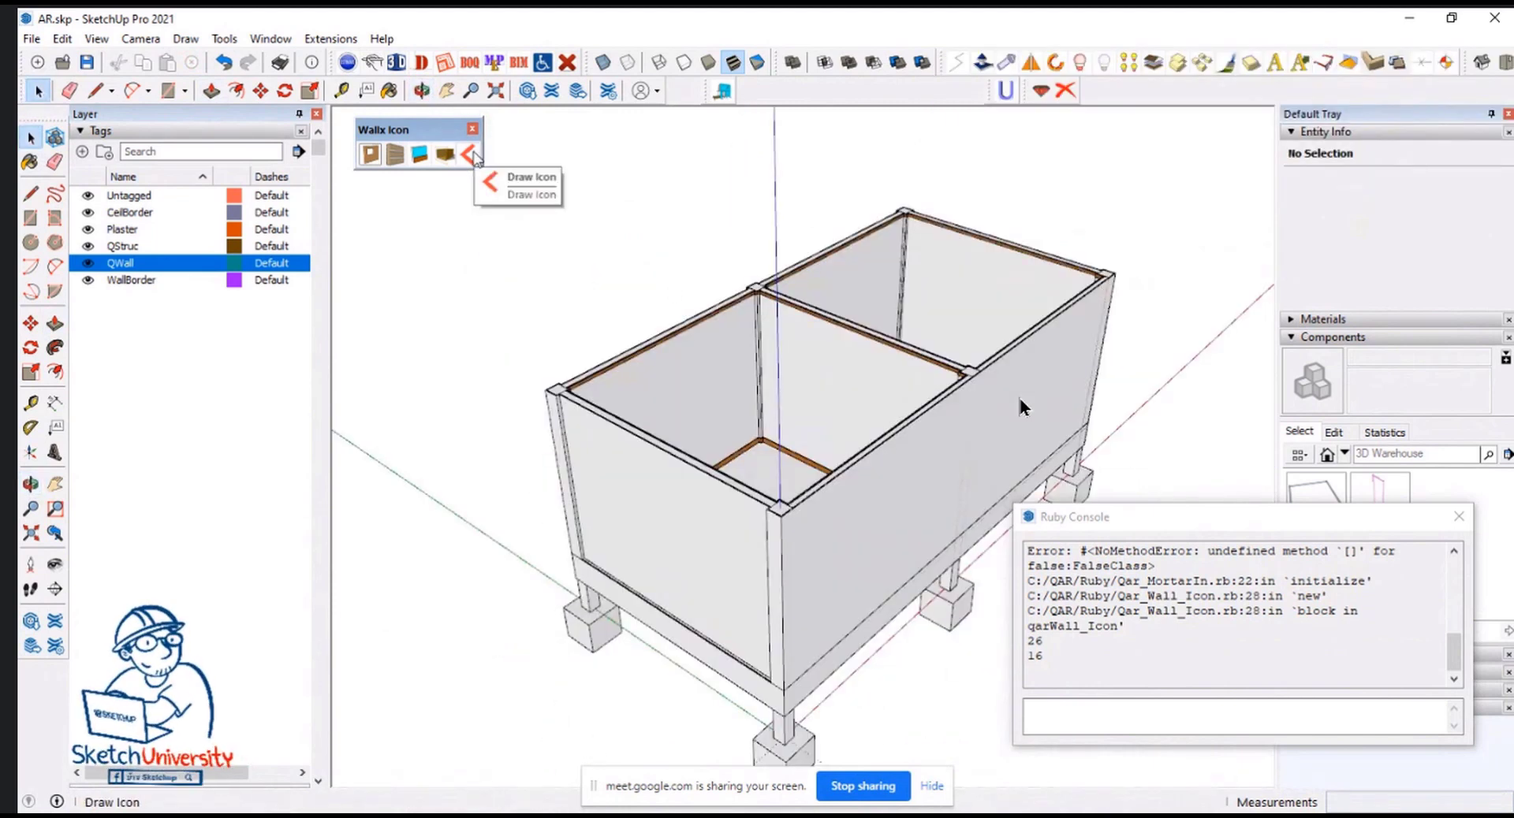
click(471, 154)
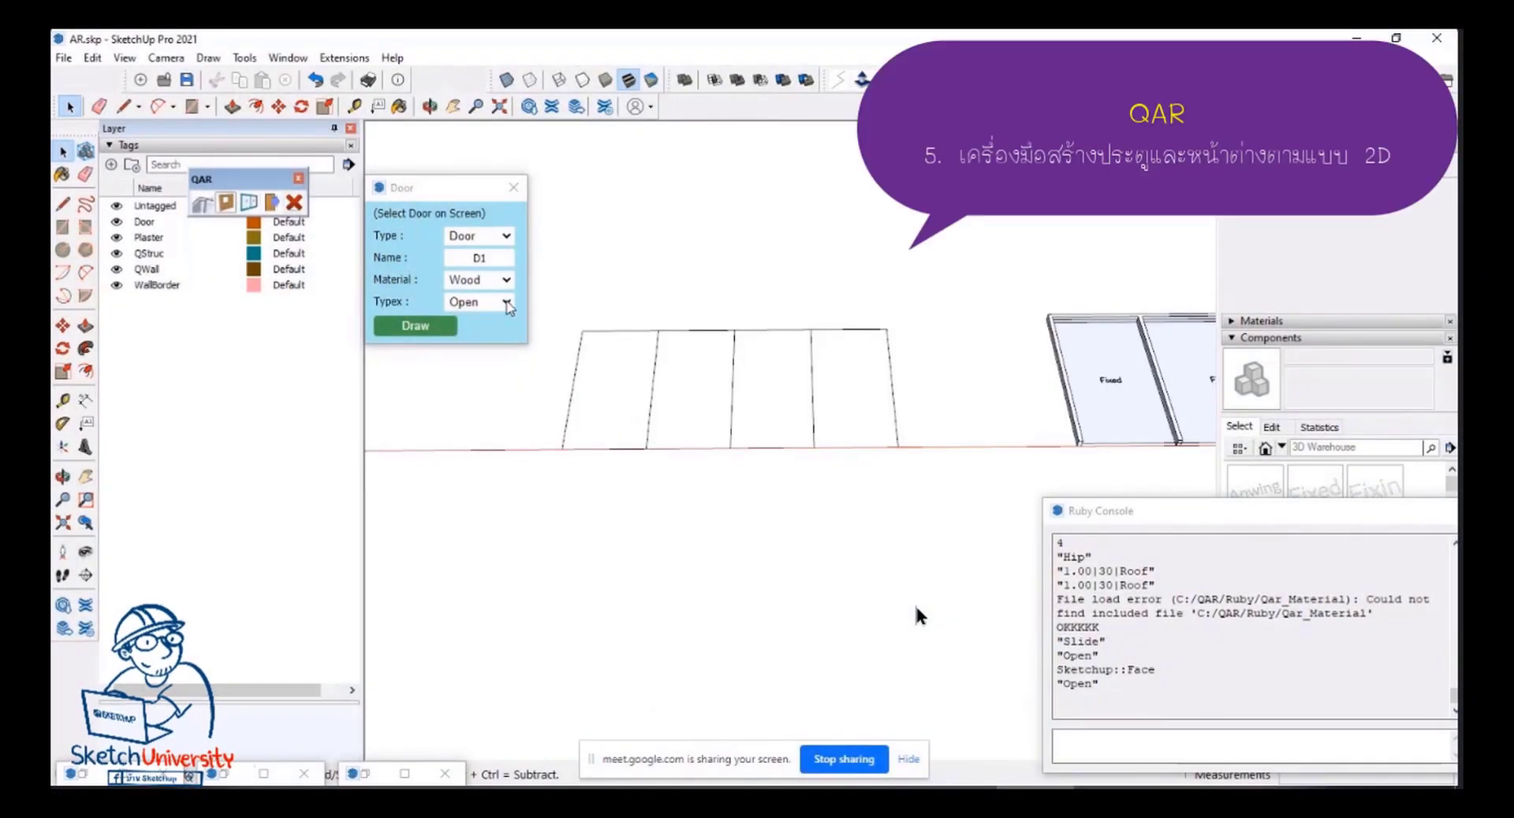
- Label the four wall panels Fixed, Slide, Slide, Fixed from left to right
click(505, 301)
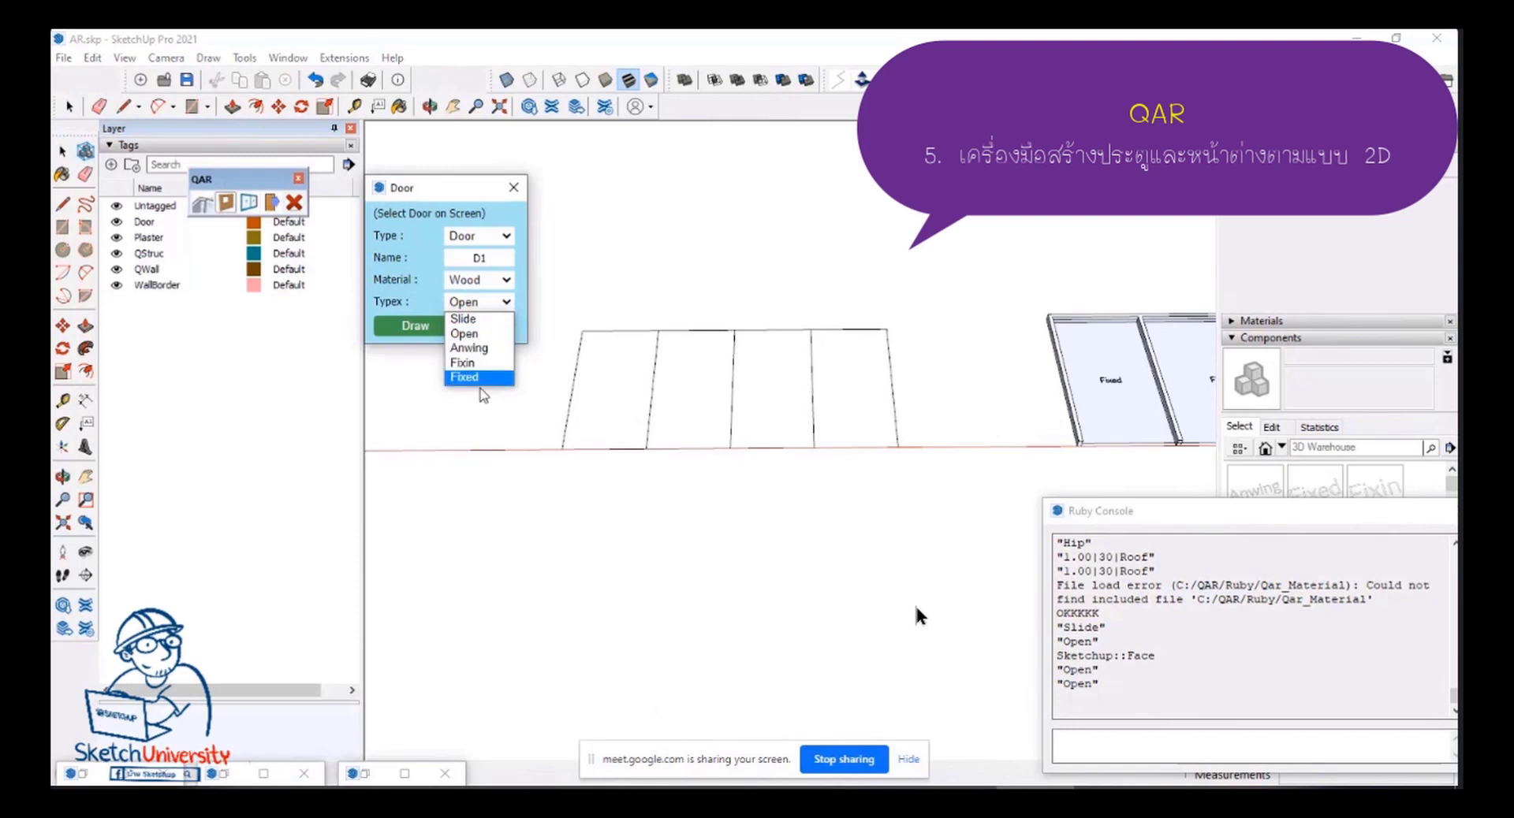
click(482, 380)
click(611, 398)
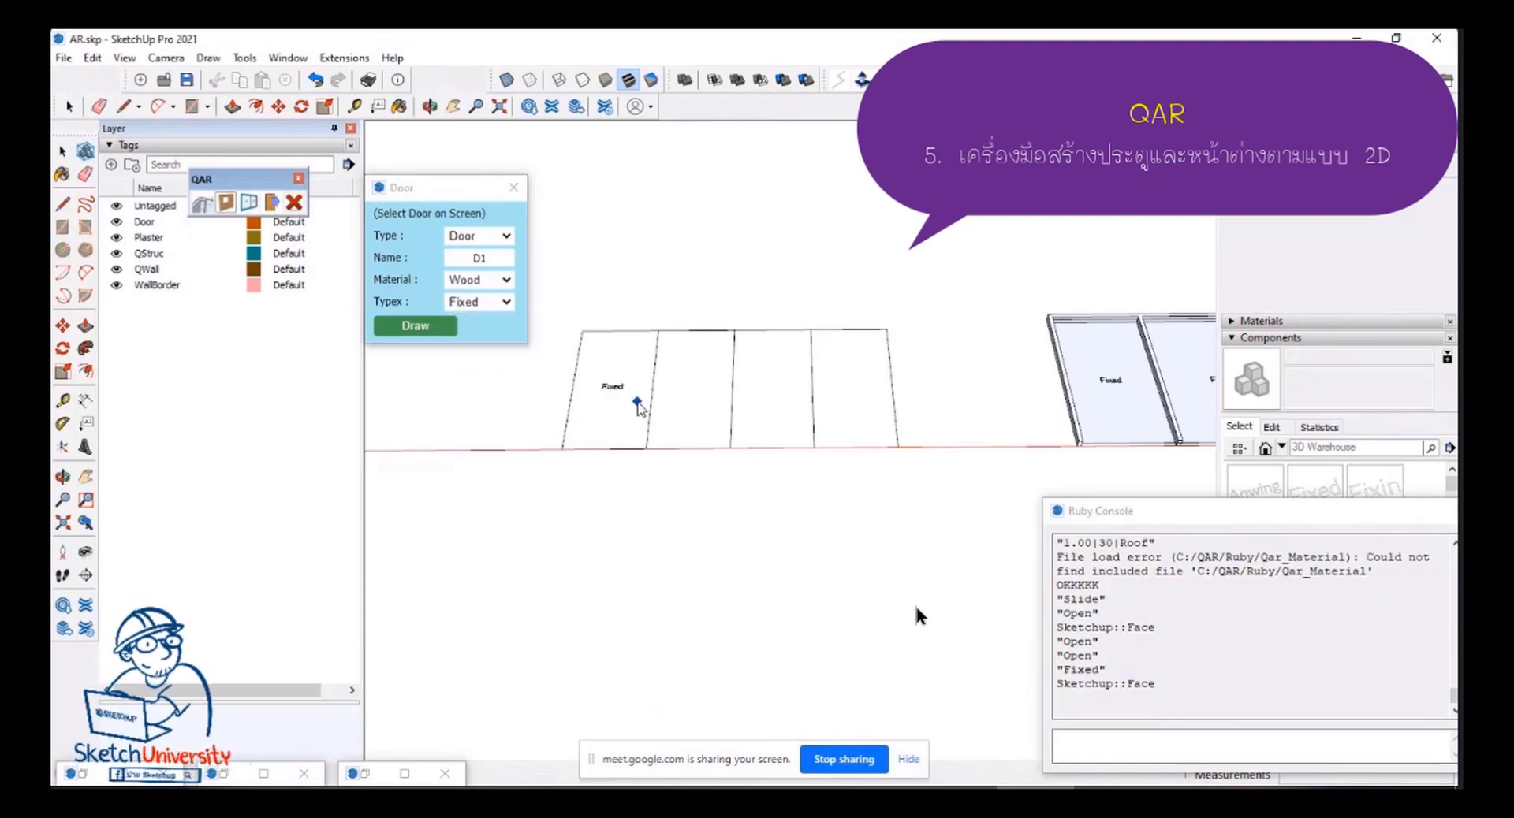
scroll(635, 402, up, 2)
click(972, 401)
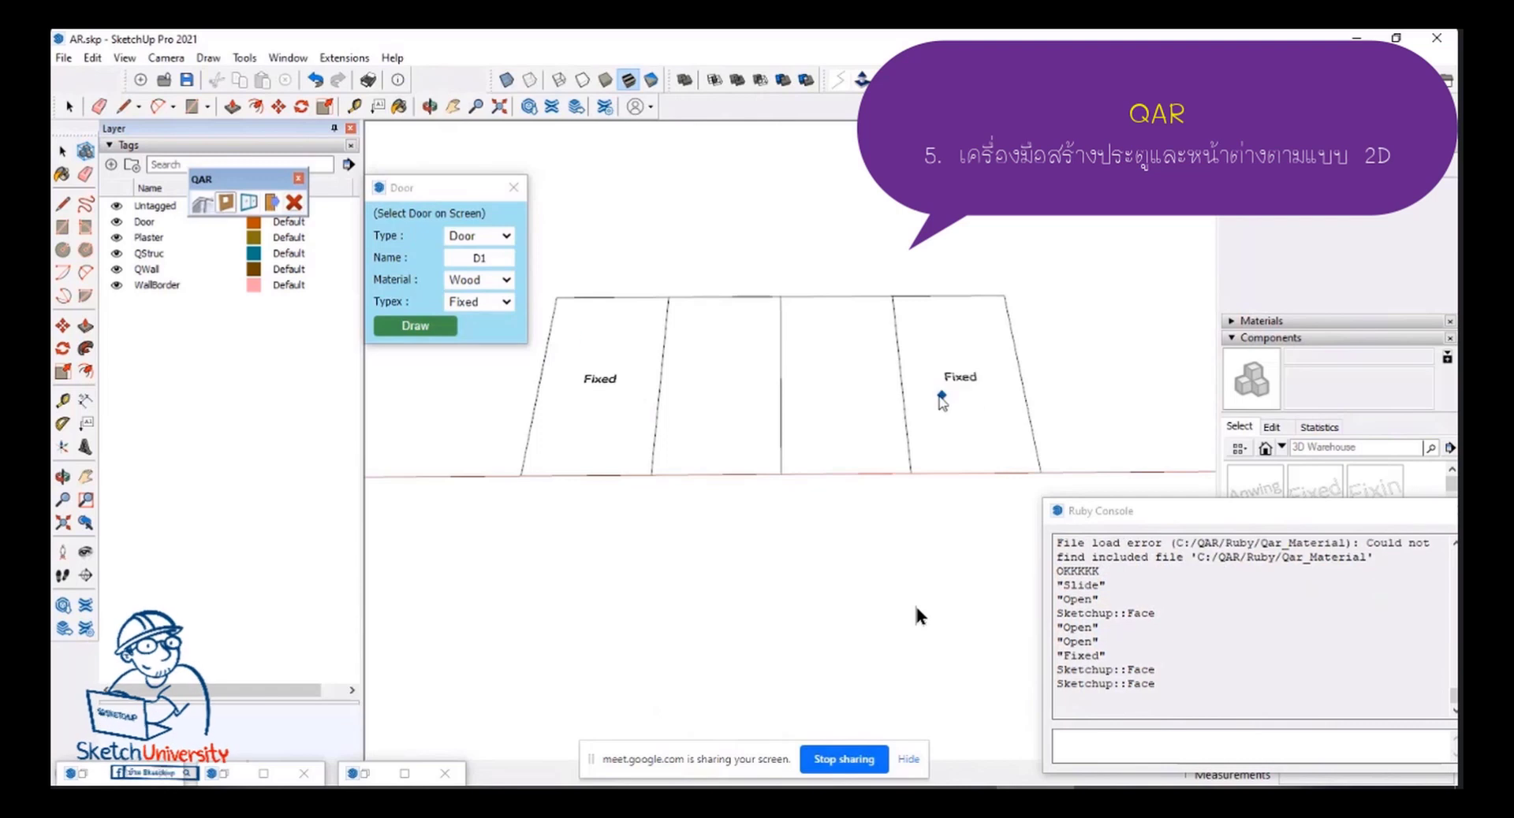
click(503, 303)
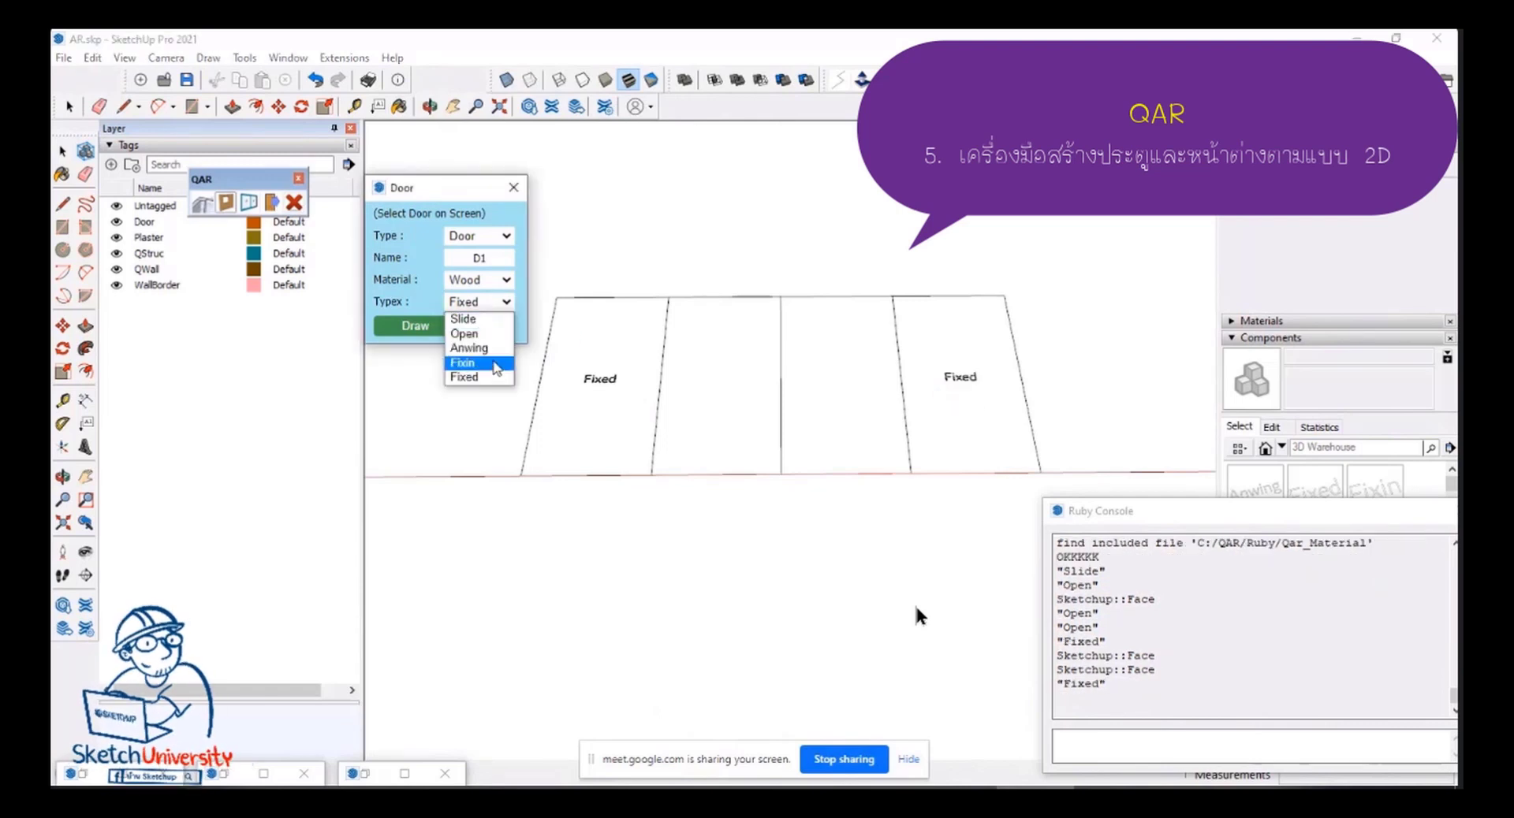
click(498, 320)
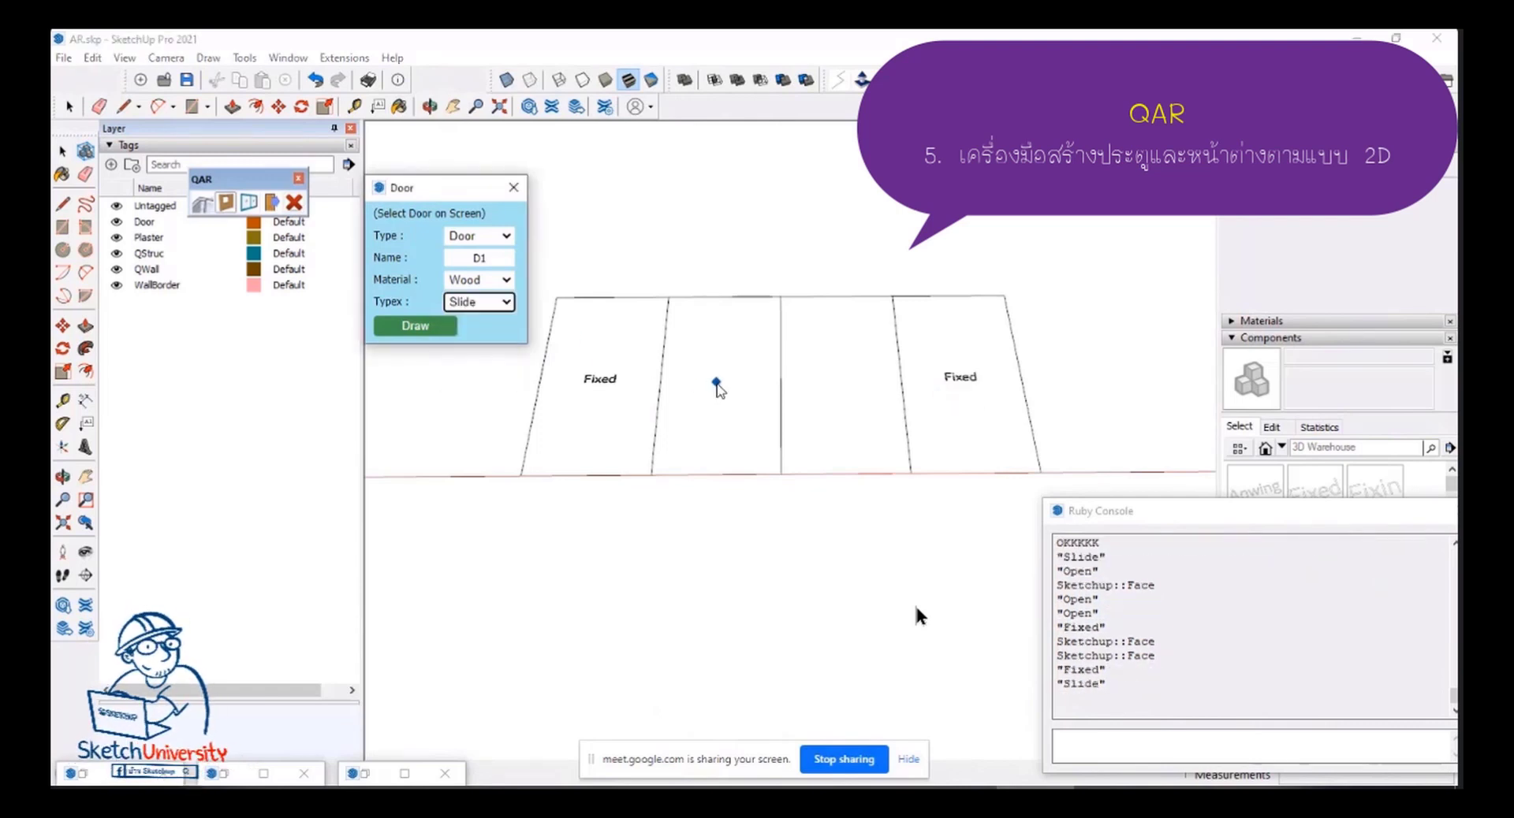
click(717, 390)
click(847, 386)
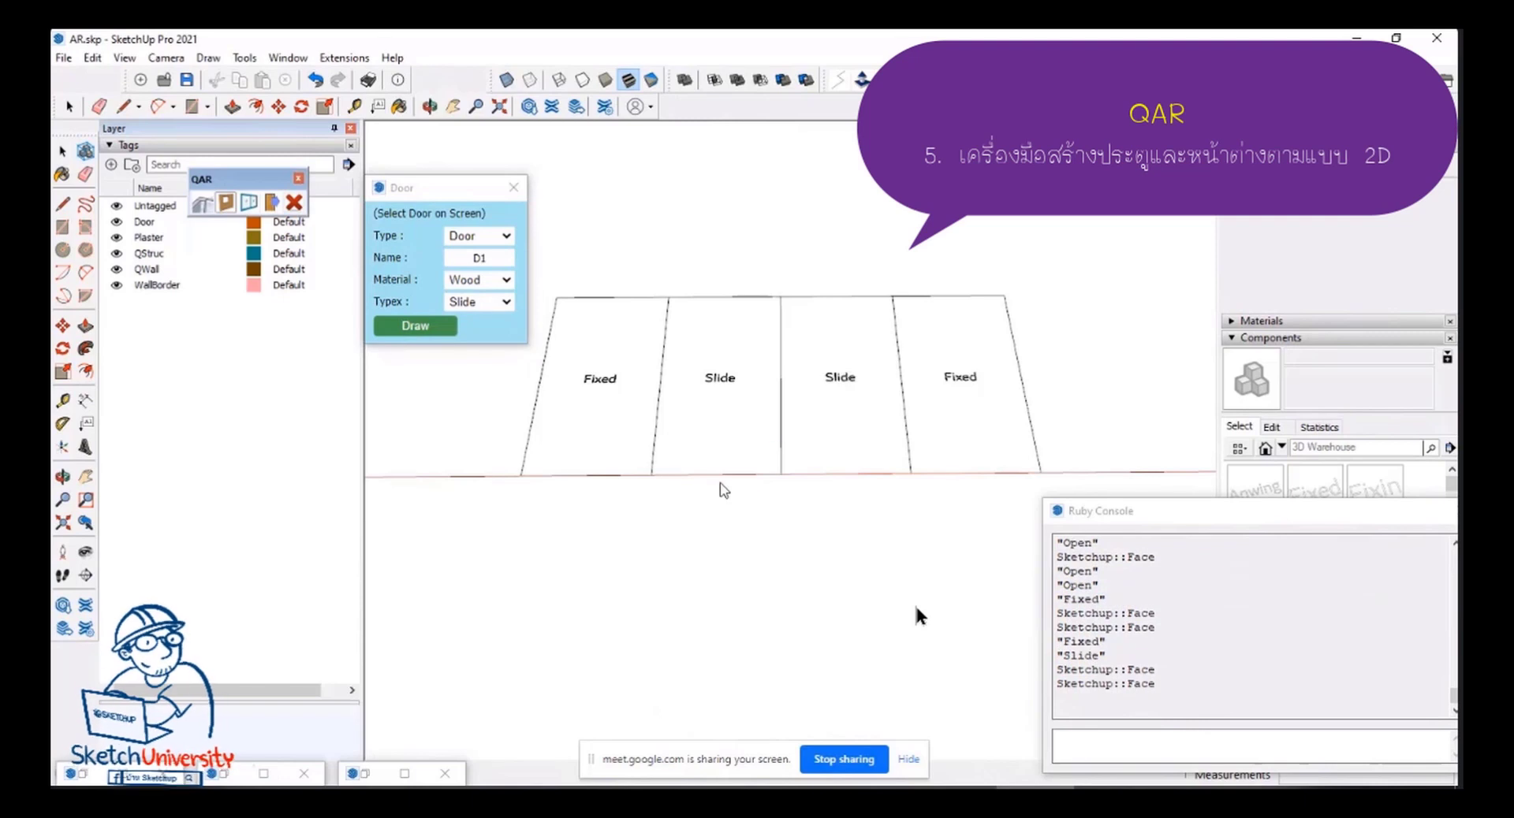
scroll(791, 487, down, 2)
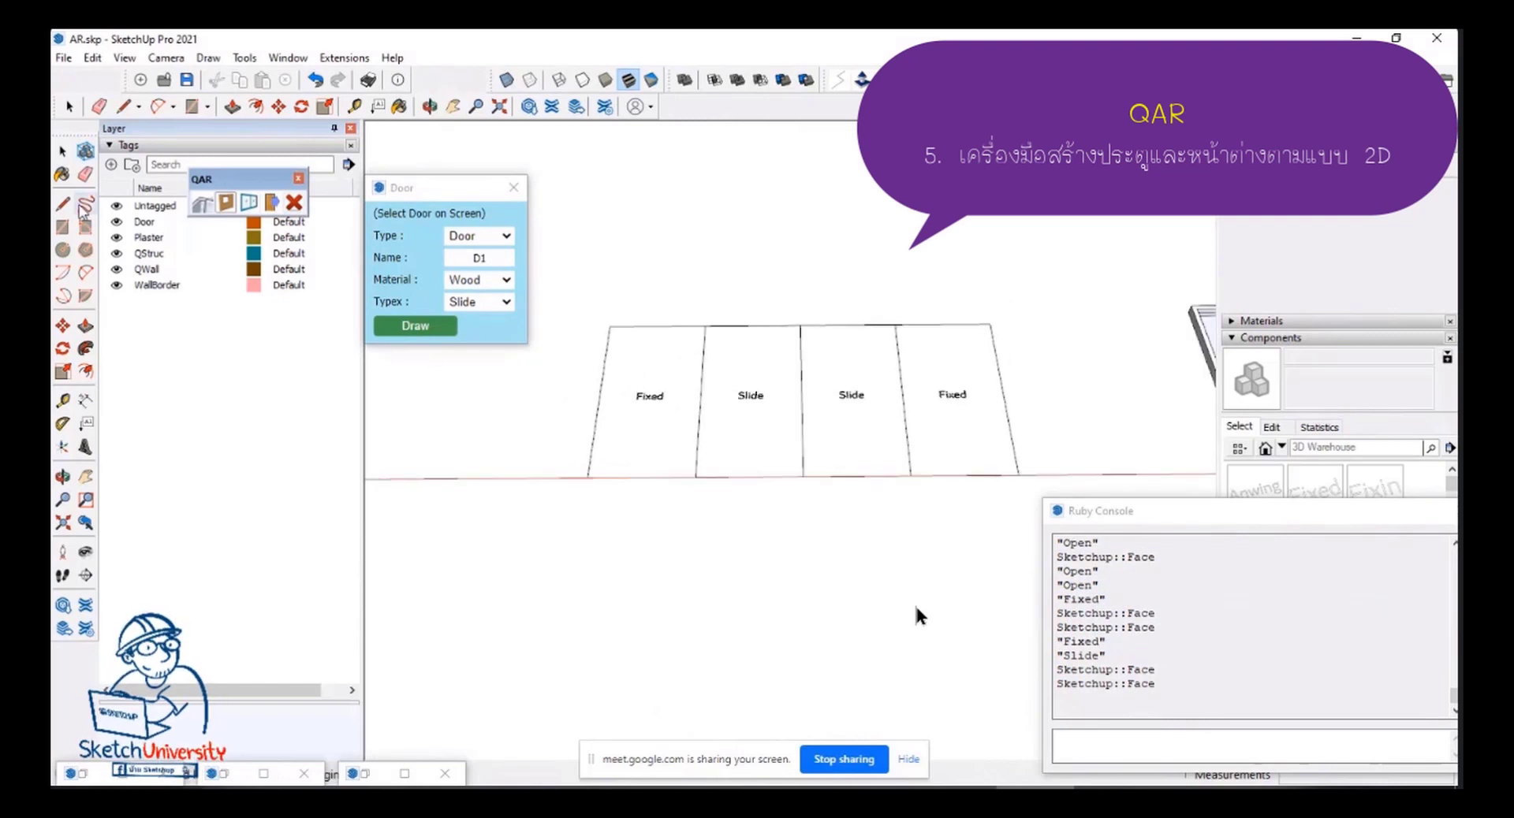
- Select all four labelled panels, generate framed doors and inspect them from several angles
click(63, 153)
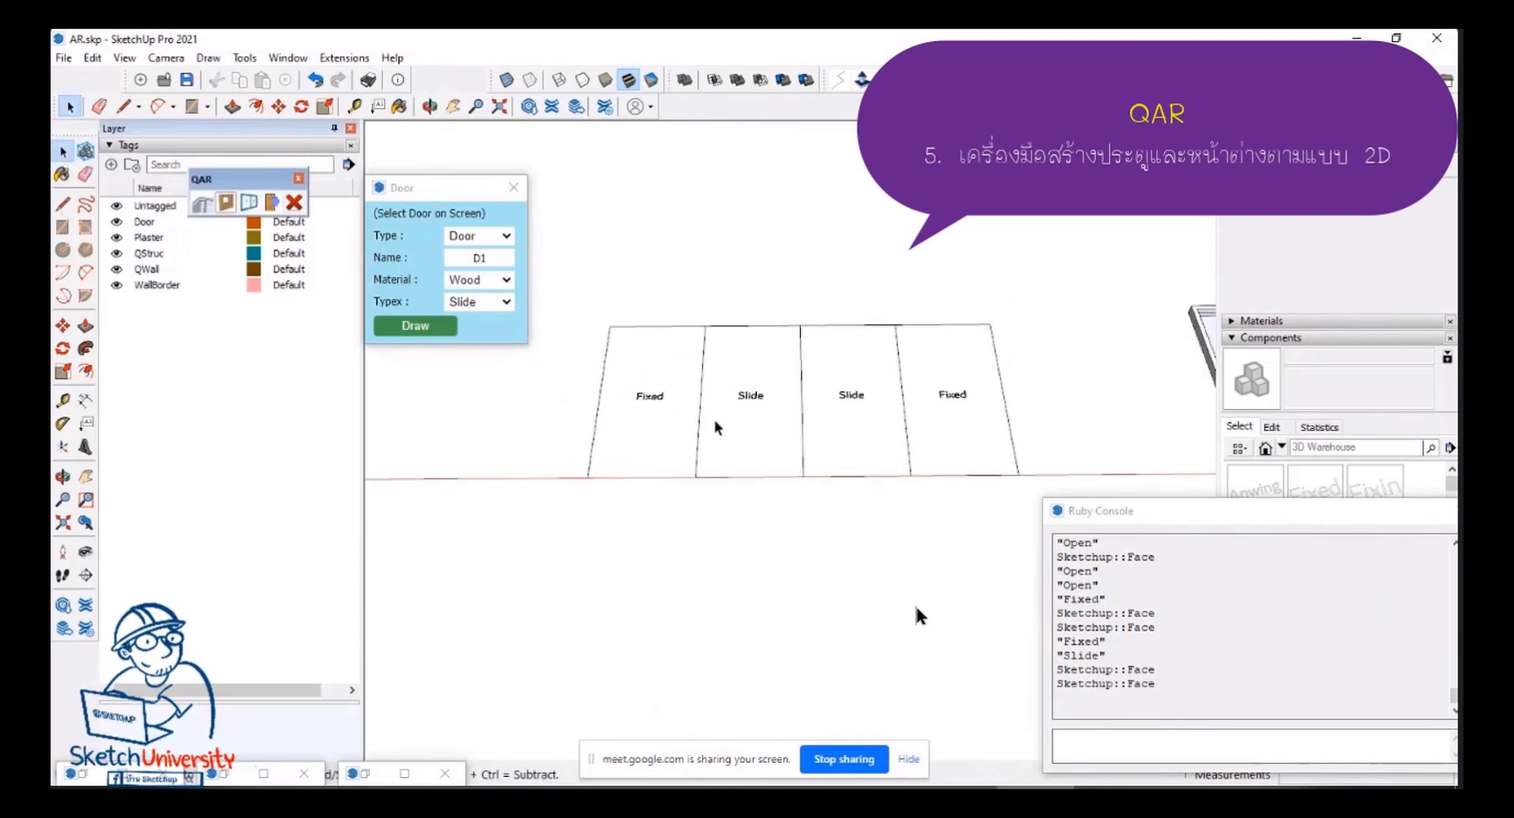
middle_drag(720, 430, 737, 496)
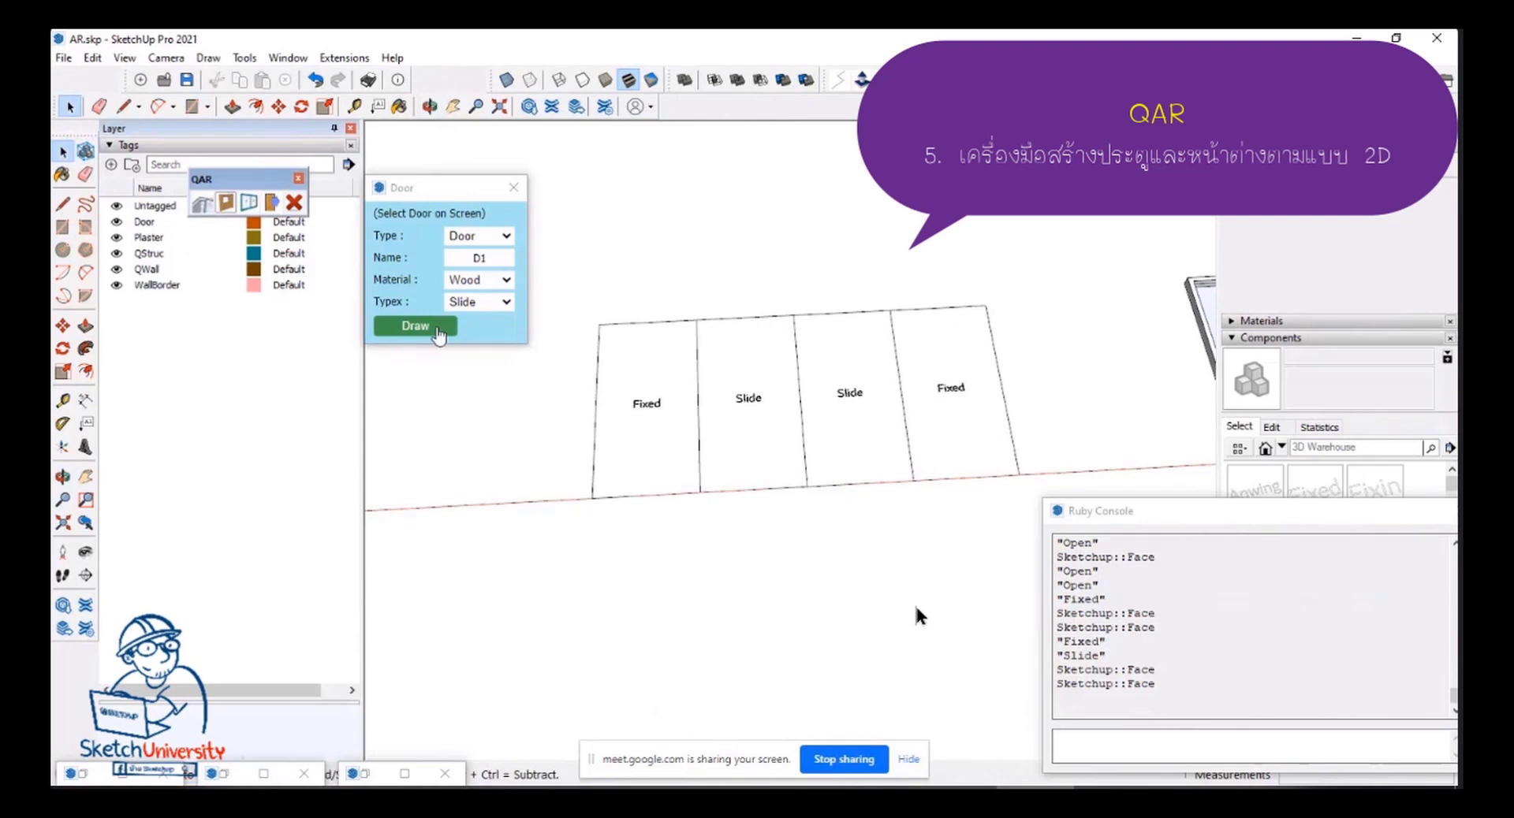
drag(555, 550, 1041, 282)
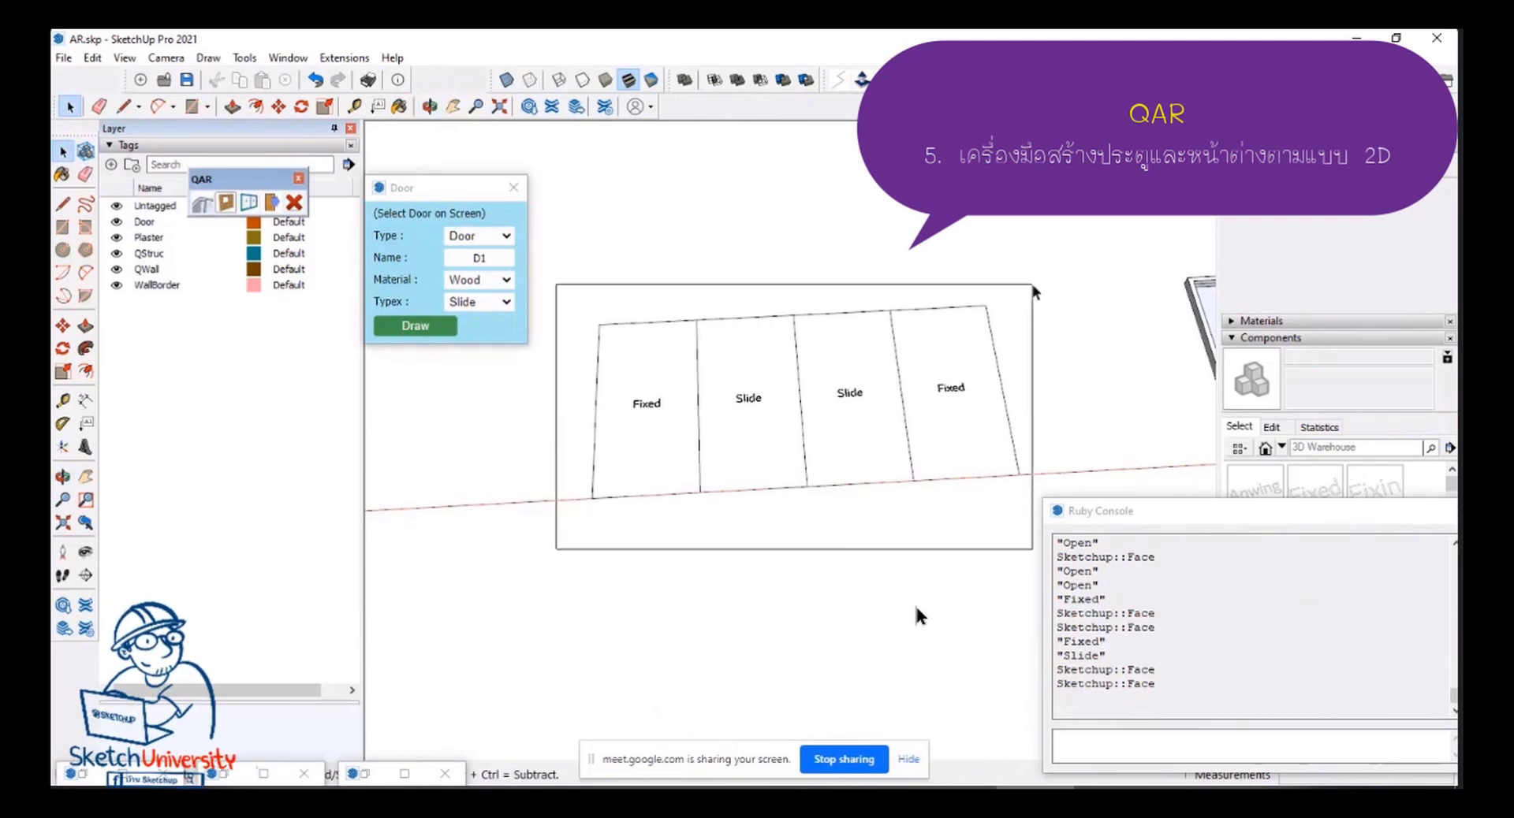
click(418, 327)
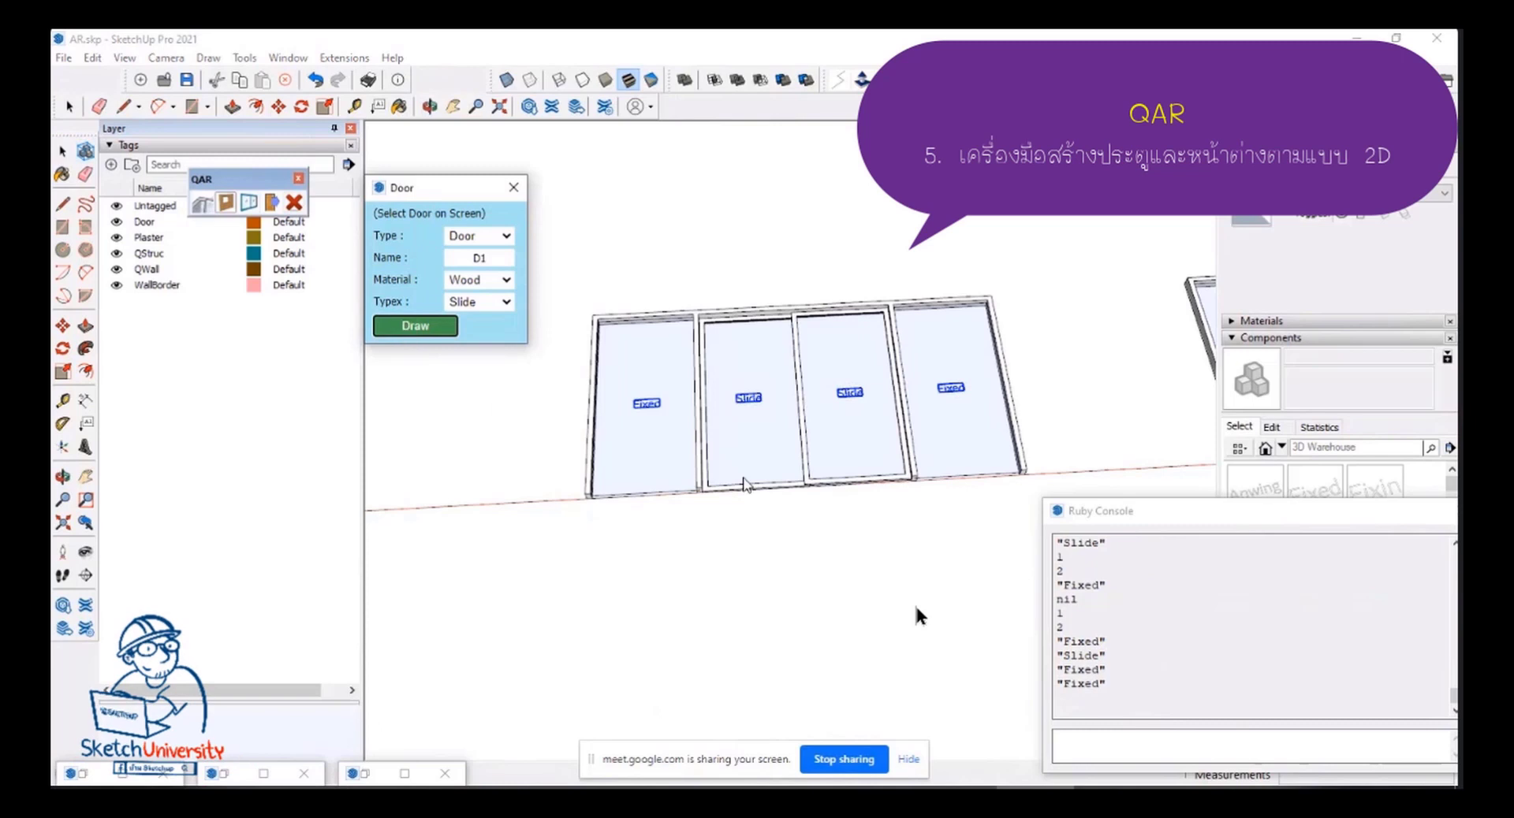
scroll(628, 474, up, 2)
scroll(628, 475, up, 1)
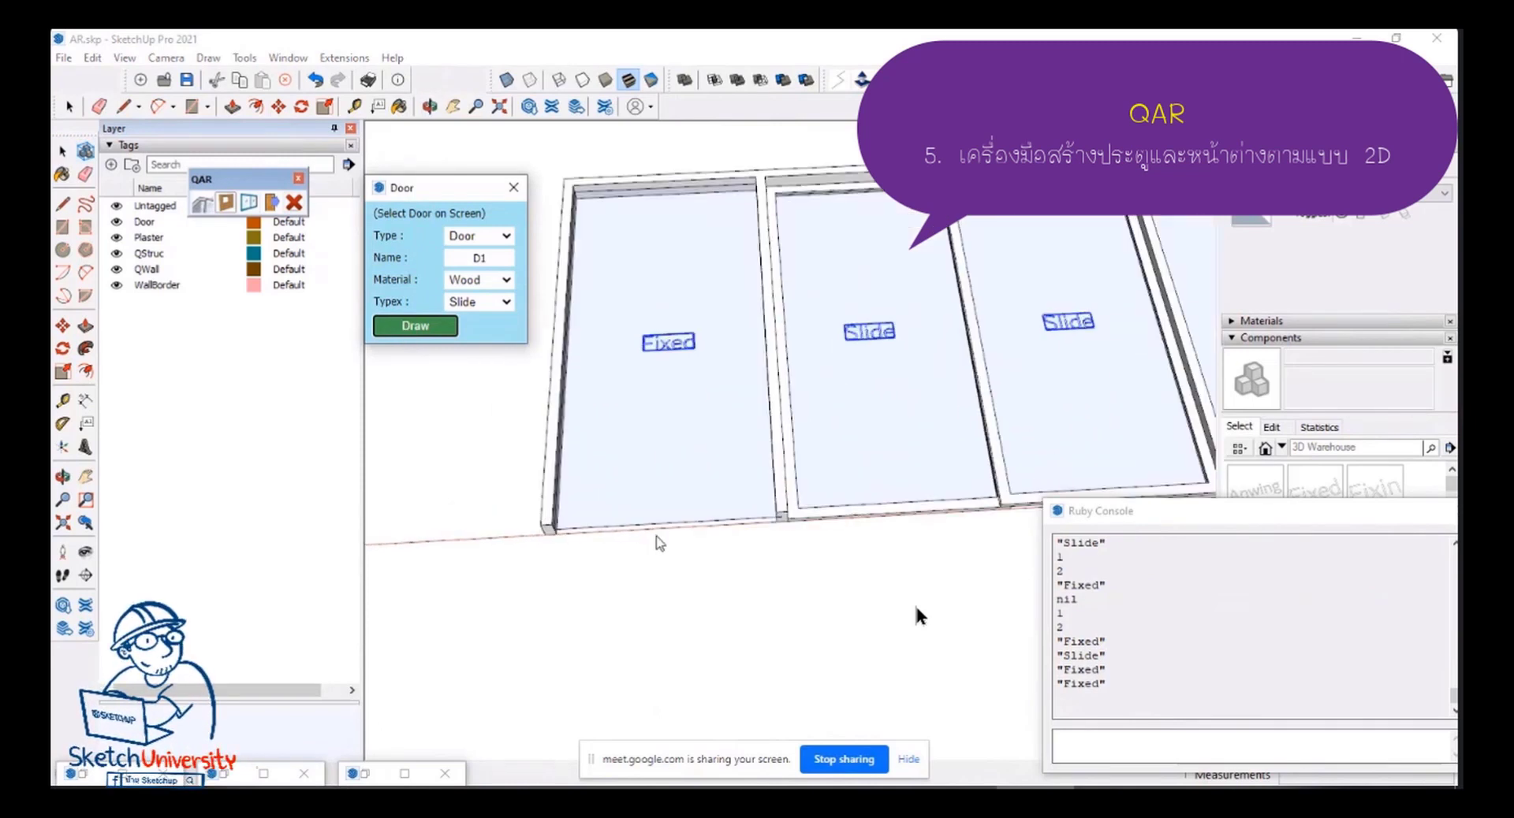
scroll(619, 529, down, 2)
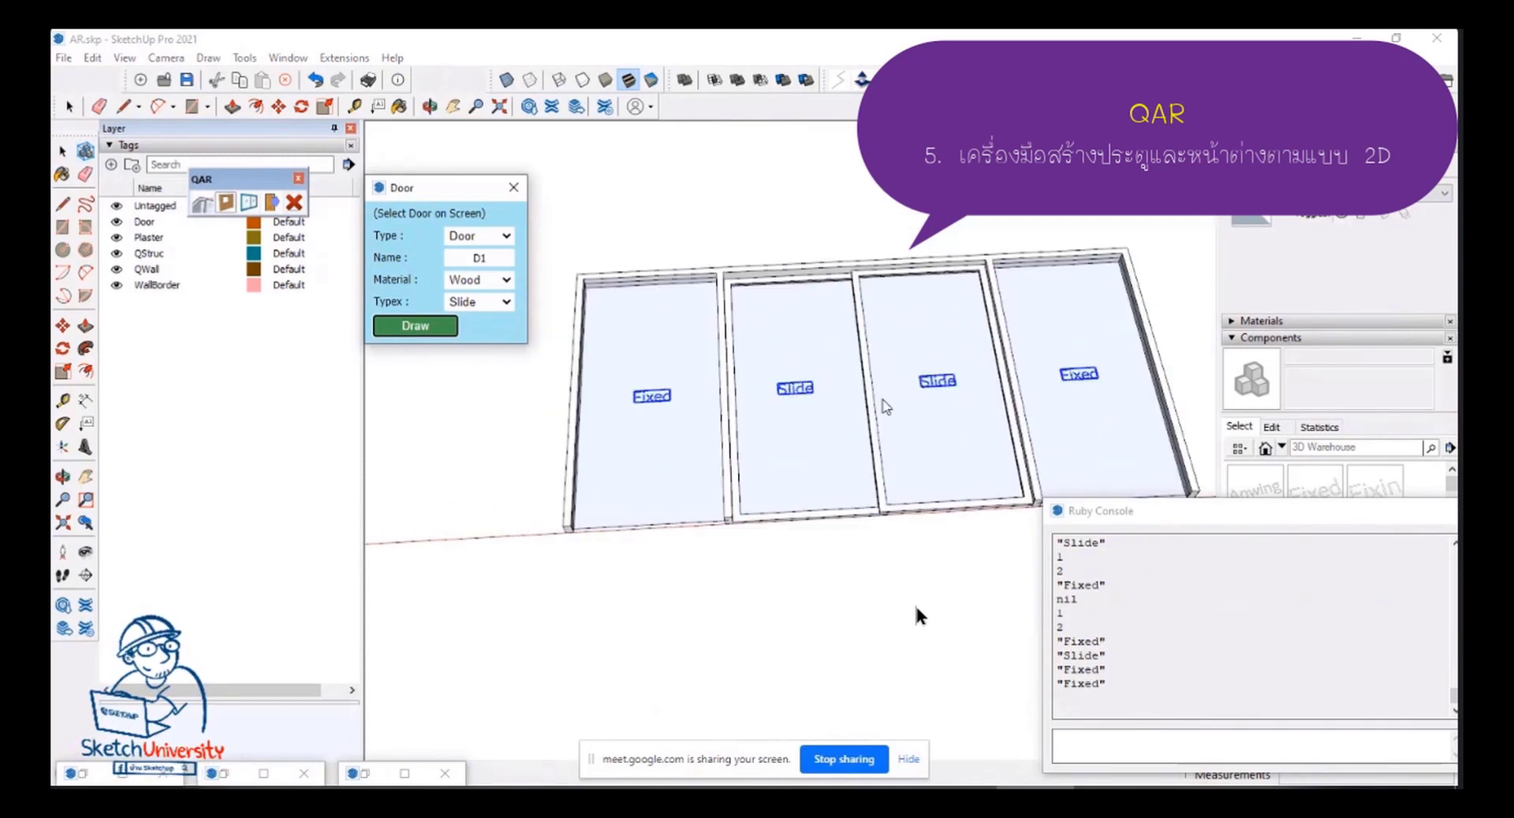
scroll(785, 350, up, 2)
middle_drag(757, 315, 648, 196)
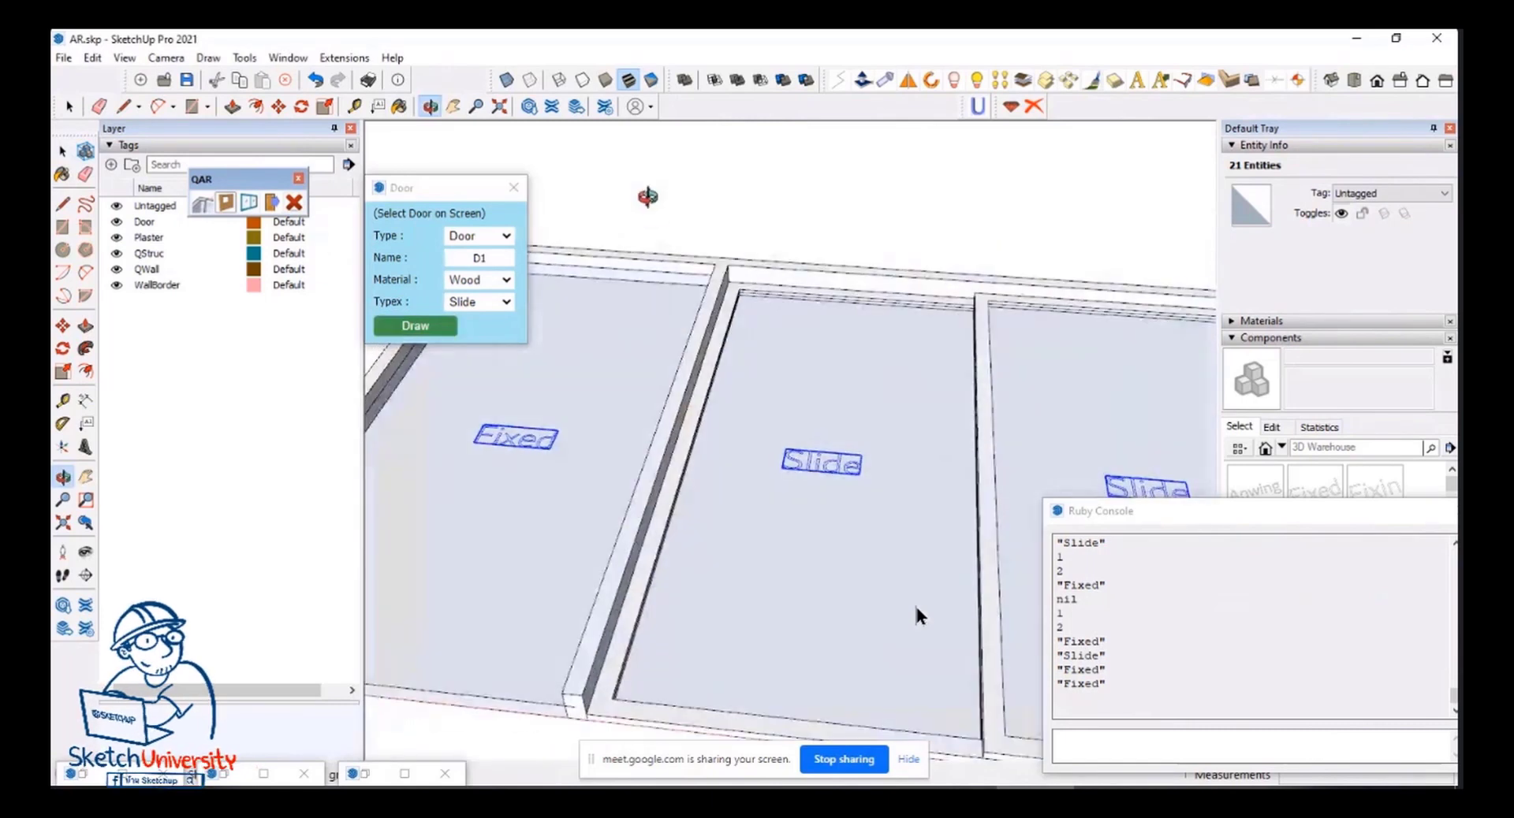
mouse_move(1077, 394)
middle_down()
mouse_move(983, 445)
mouse_move(925, 508)
mouse_move(939, 529)
middle_up()
middle_drag(812, 465, 666, 312)
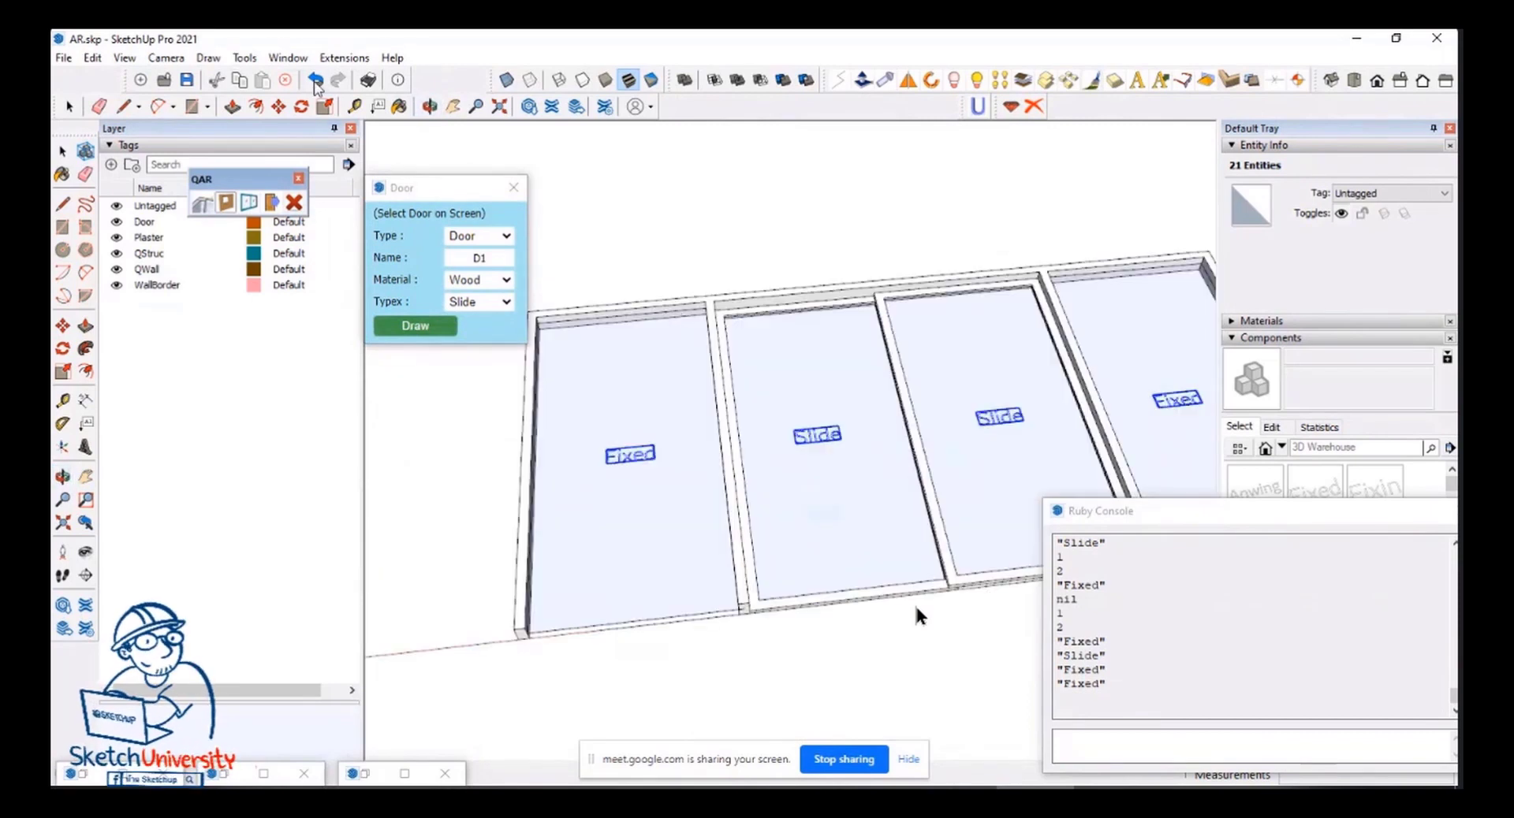
- Undo the doors, switch the category to Window and generate framed windows instead
click(314, 79)
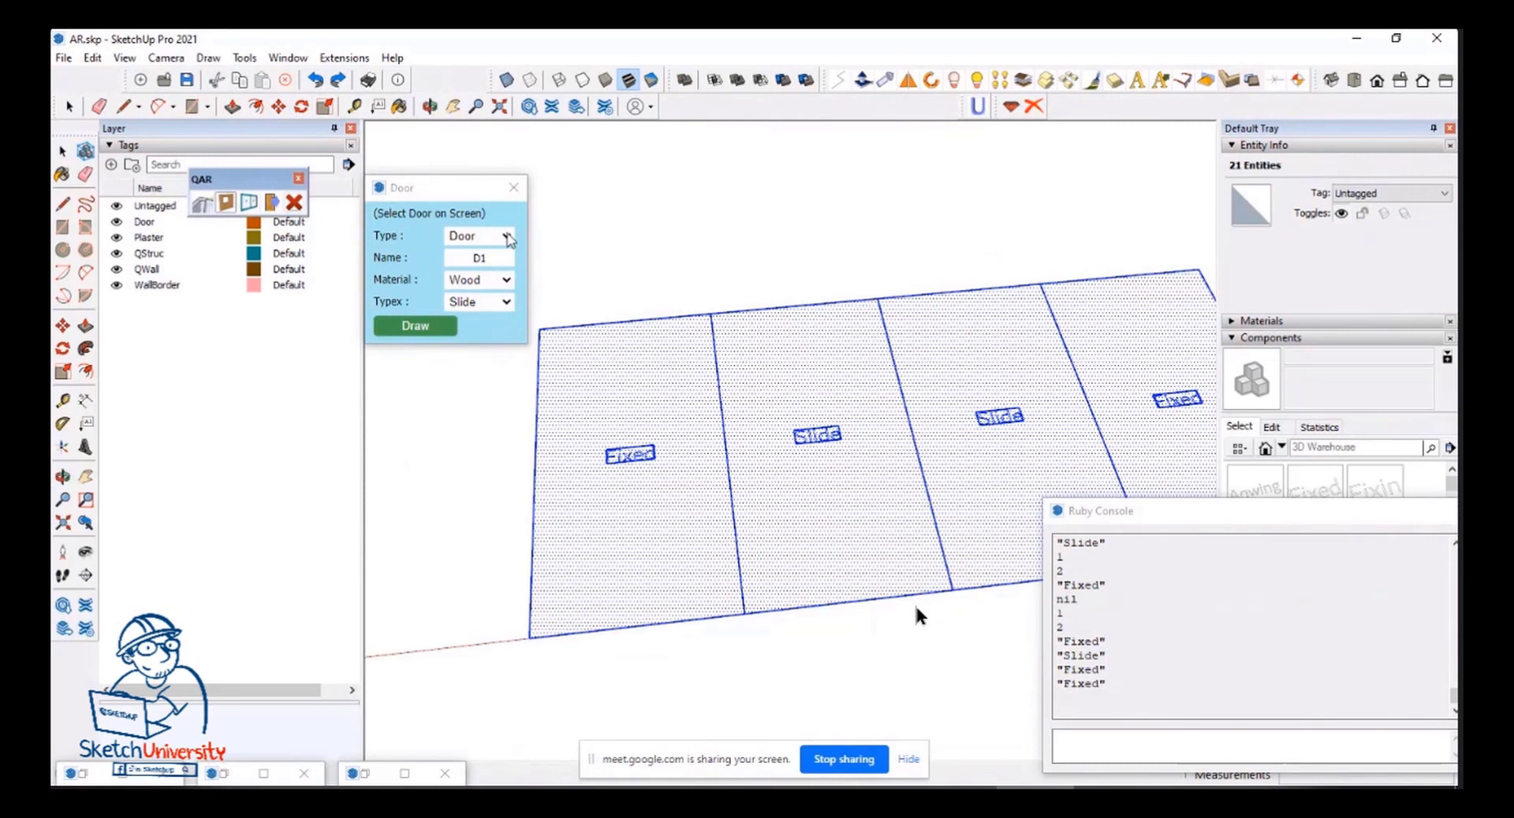
click(506, 235)
click(497, 267)
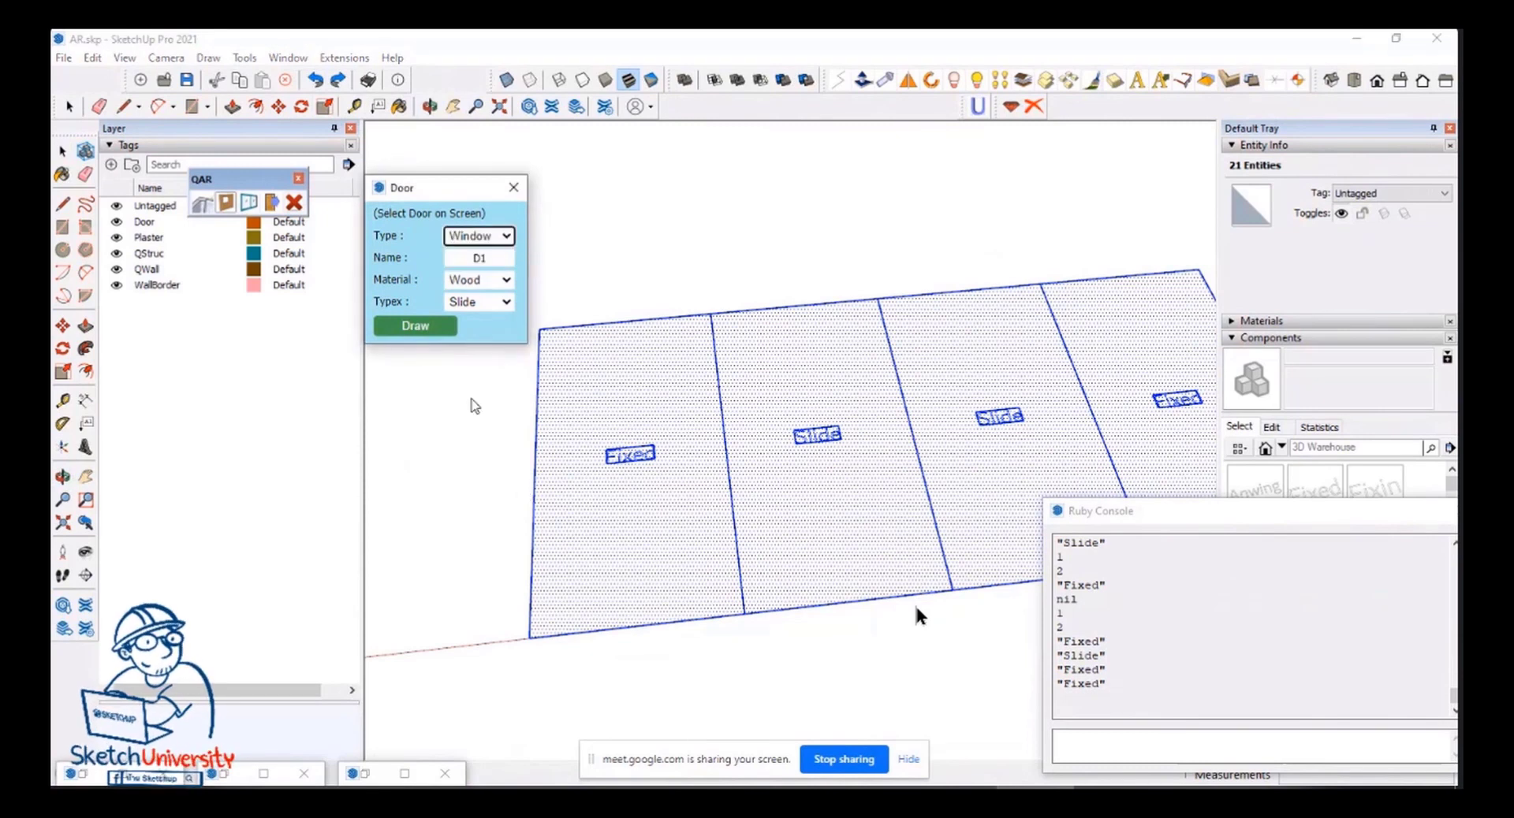
click(435, 335)
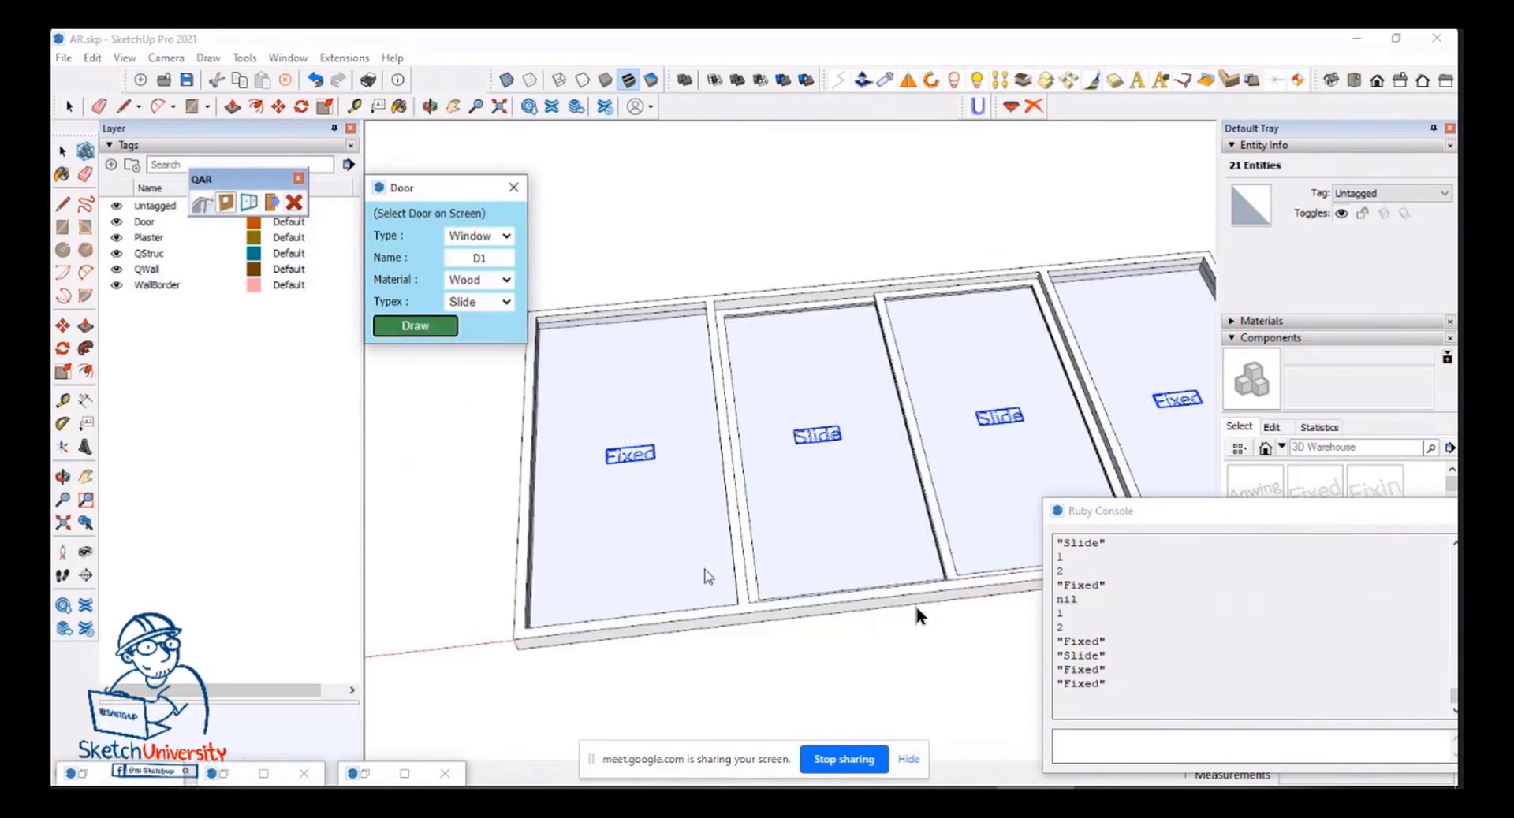
scroll(768, 475, up, 1)
mouse_move(768, 477)
middle_down()
mouse_move(751, 297)
mouse_move(737, 507)
middle_up()
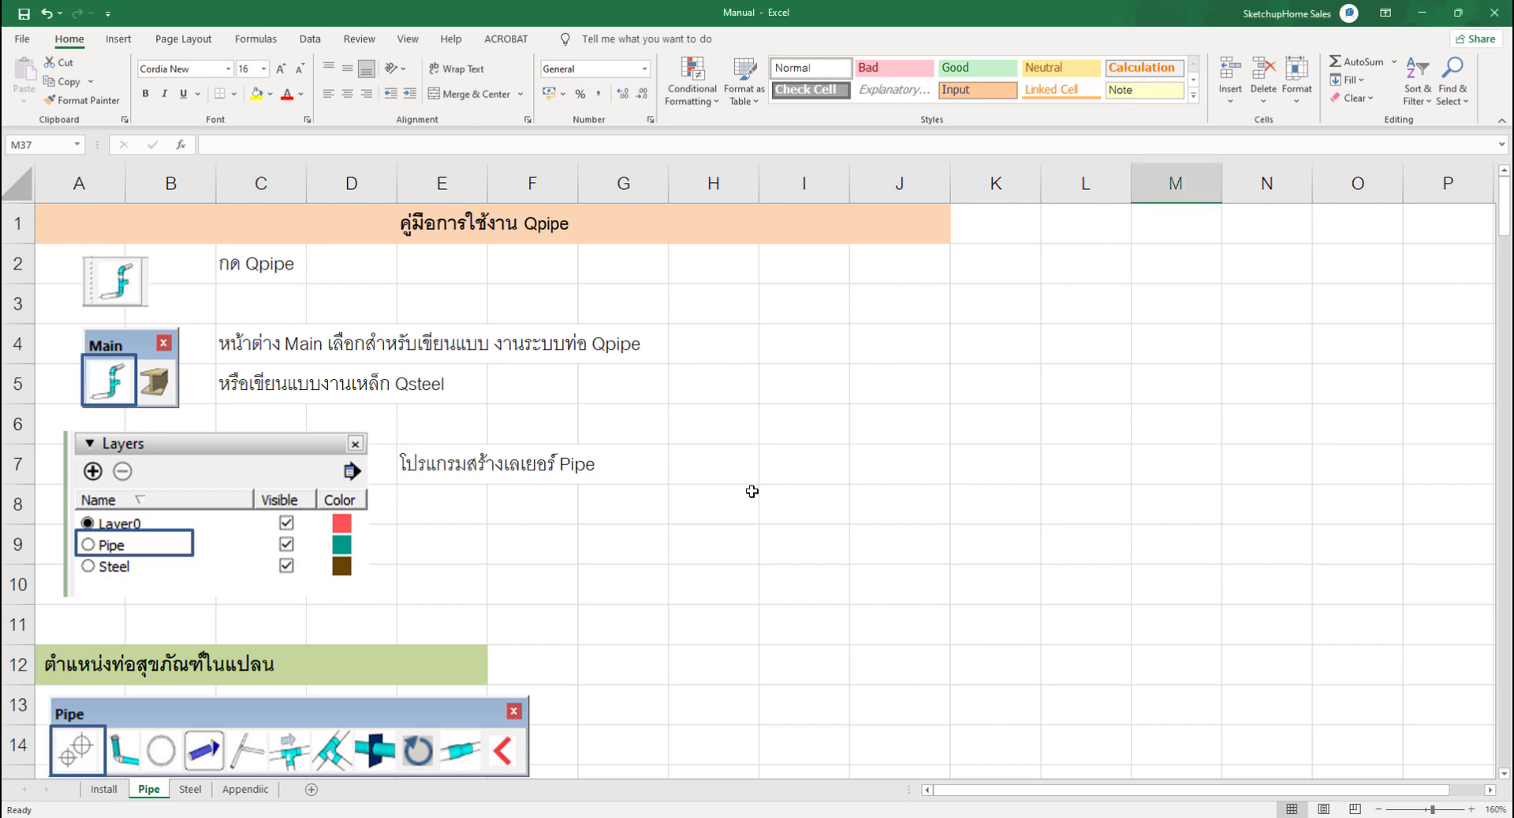
- Scroll down through the Qpipe manual's Pipe sheet and back up again
scroll(749, 490, down, 2)
scroll(733, 541, down, 2)
scroll(729, 536, down, 1)
scroll(729, 532, up, 3)
scroll(734, 527, up, 2)
scroll(680, 491, down, 1)
scroll(680, 491, down, 1)
scroll(680, 491, down, 2)
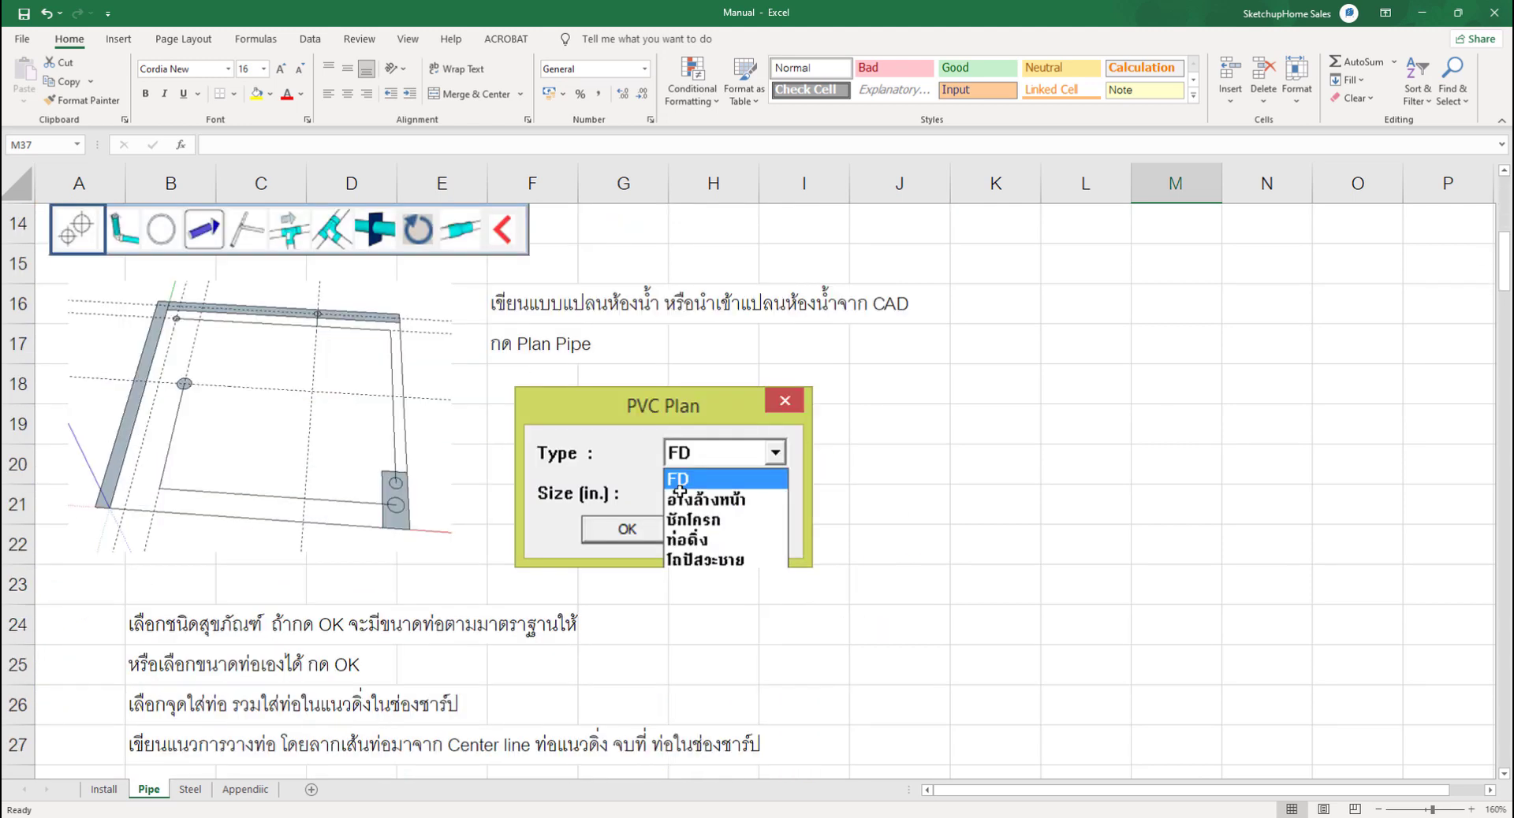
scroll(681, 491, down, 2)
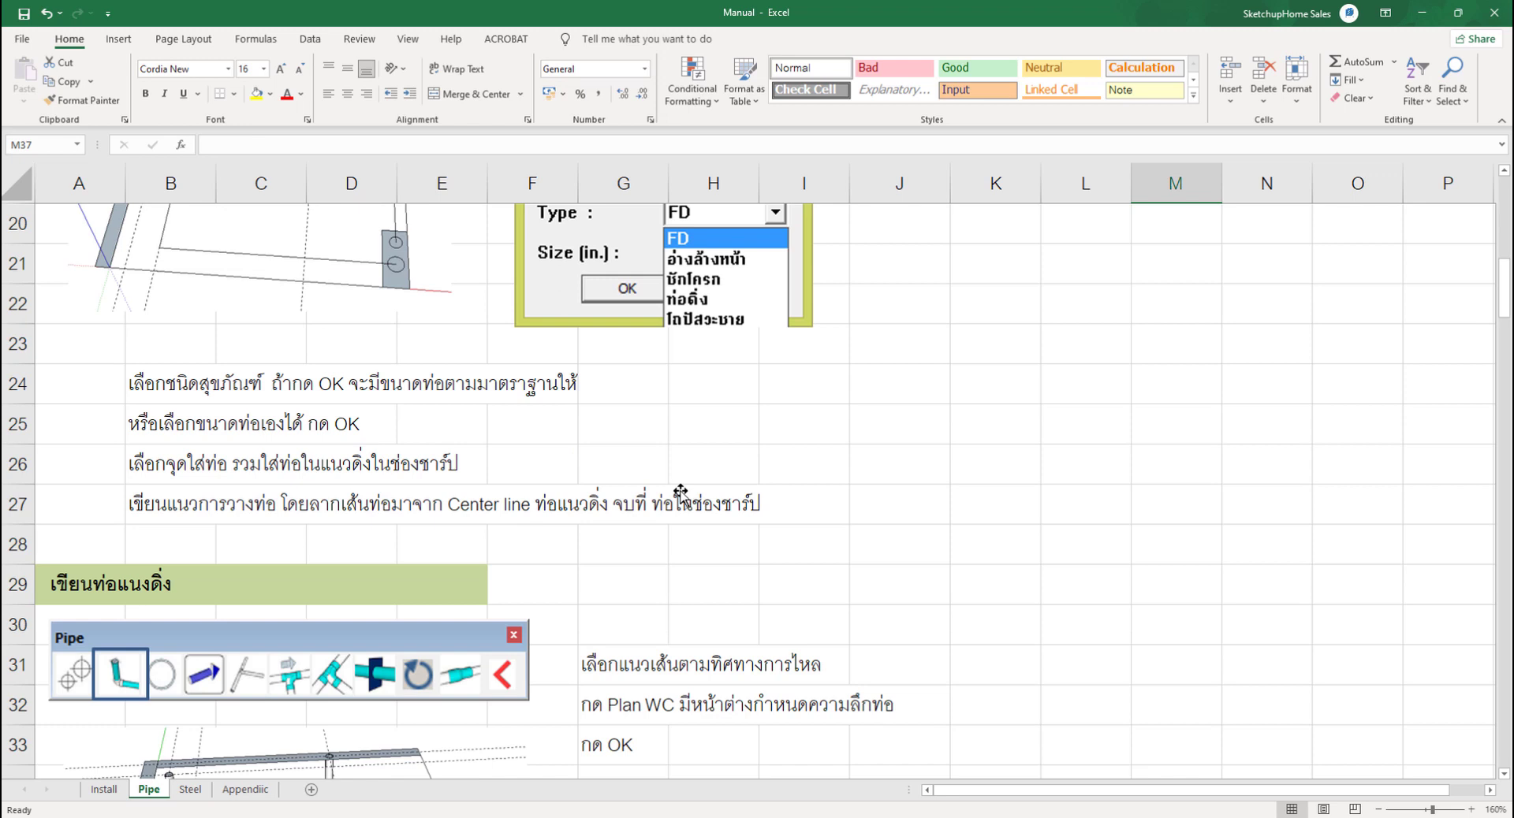
scroll(680, 491, down, 1)
scroll(663, 497, down, 2)
scroll(648, 498, down, 2)
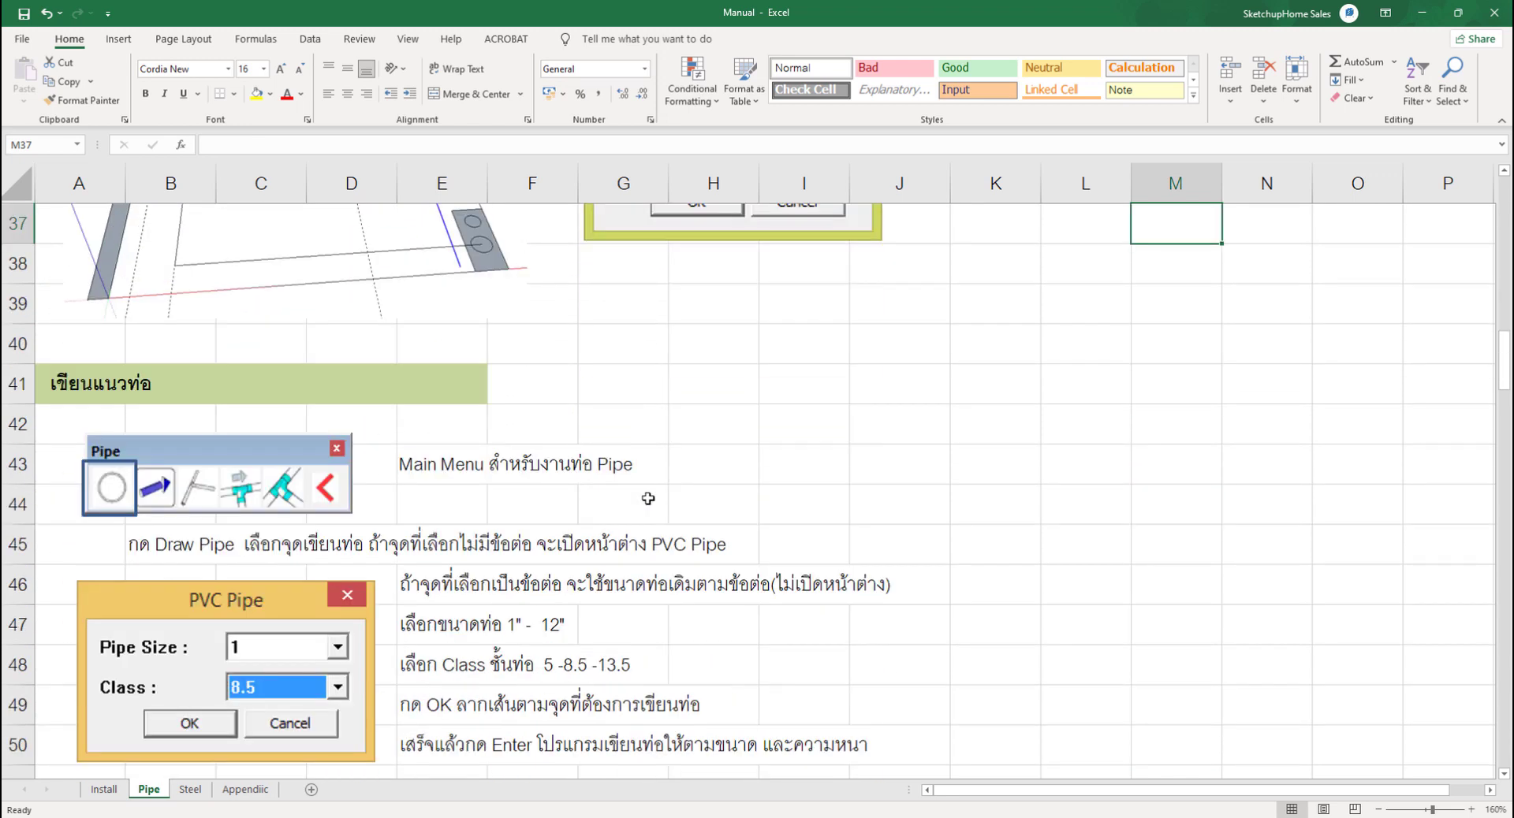
scroll(648, 498, down, 1)
scroll(648, 498, down, 2)
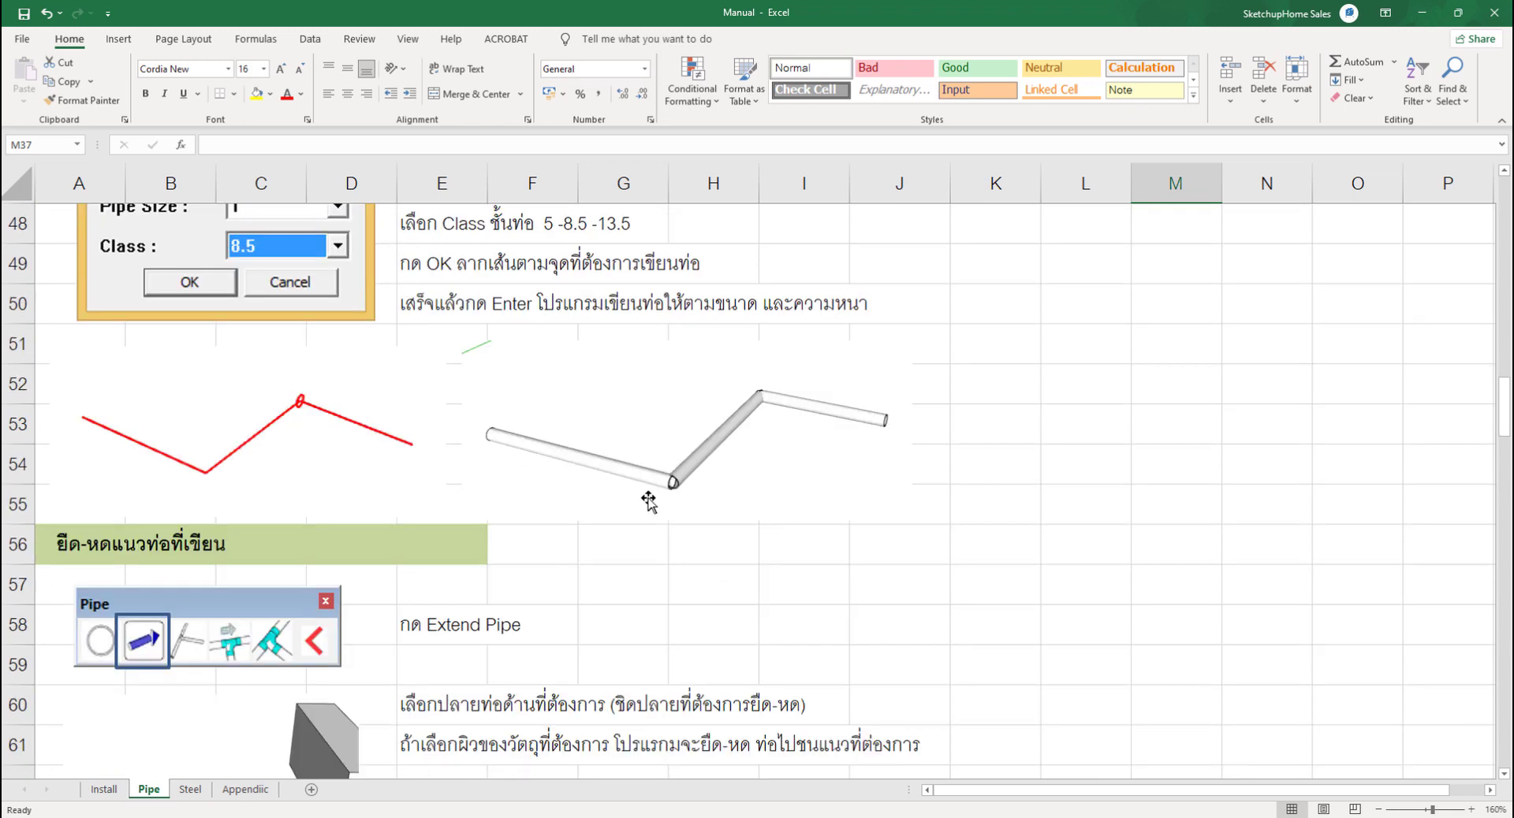
scroll(648, 500, down, 1)
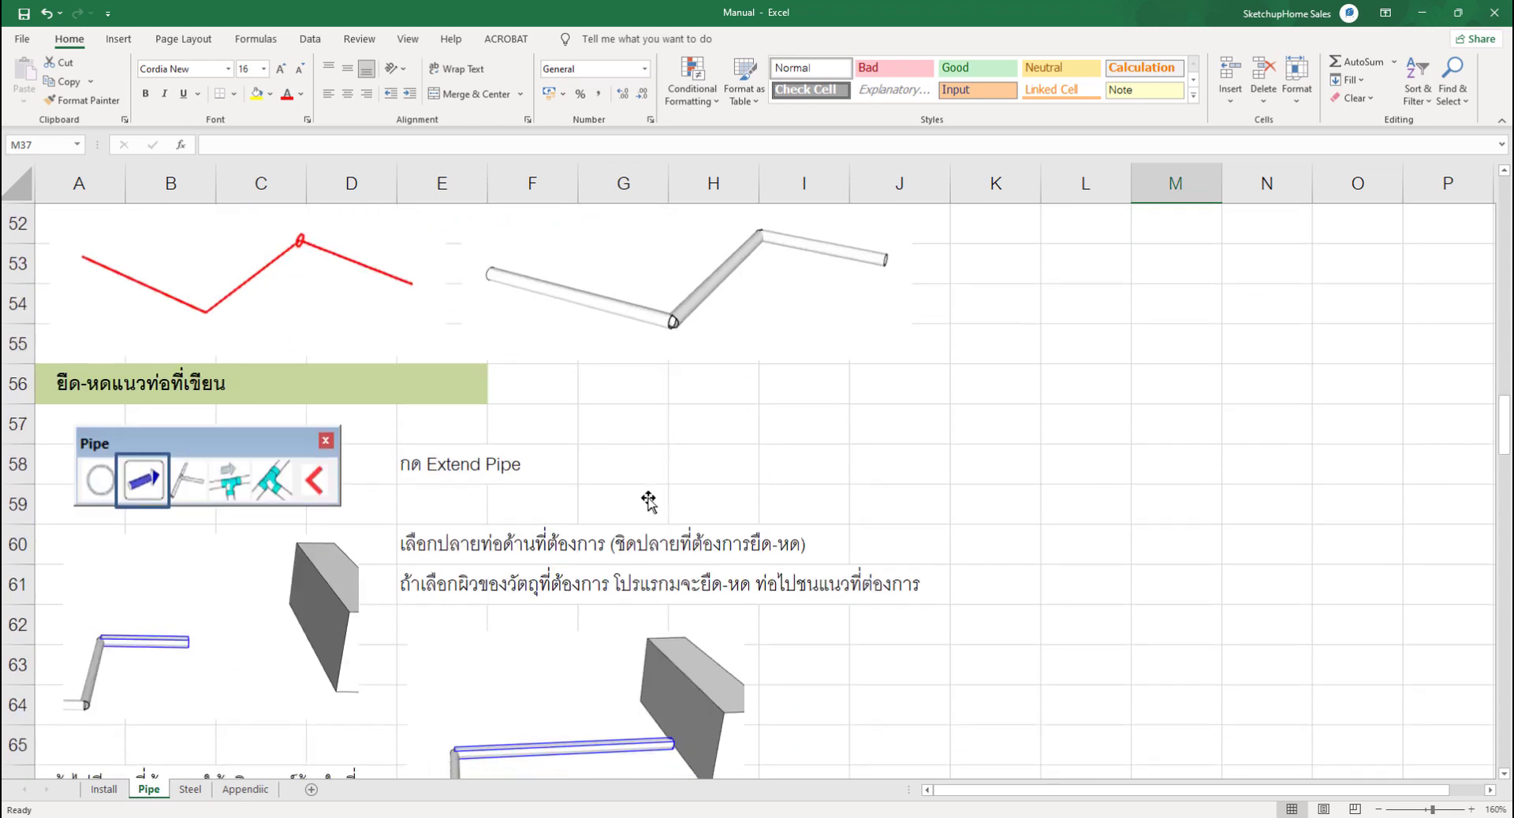
scroll(648, 500, up, 2)
scroll(649, 499, up, 5)
scroll(651, 499, up, 3)
scroll(651, 498, up, 4)
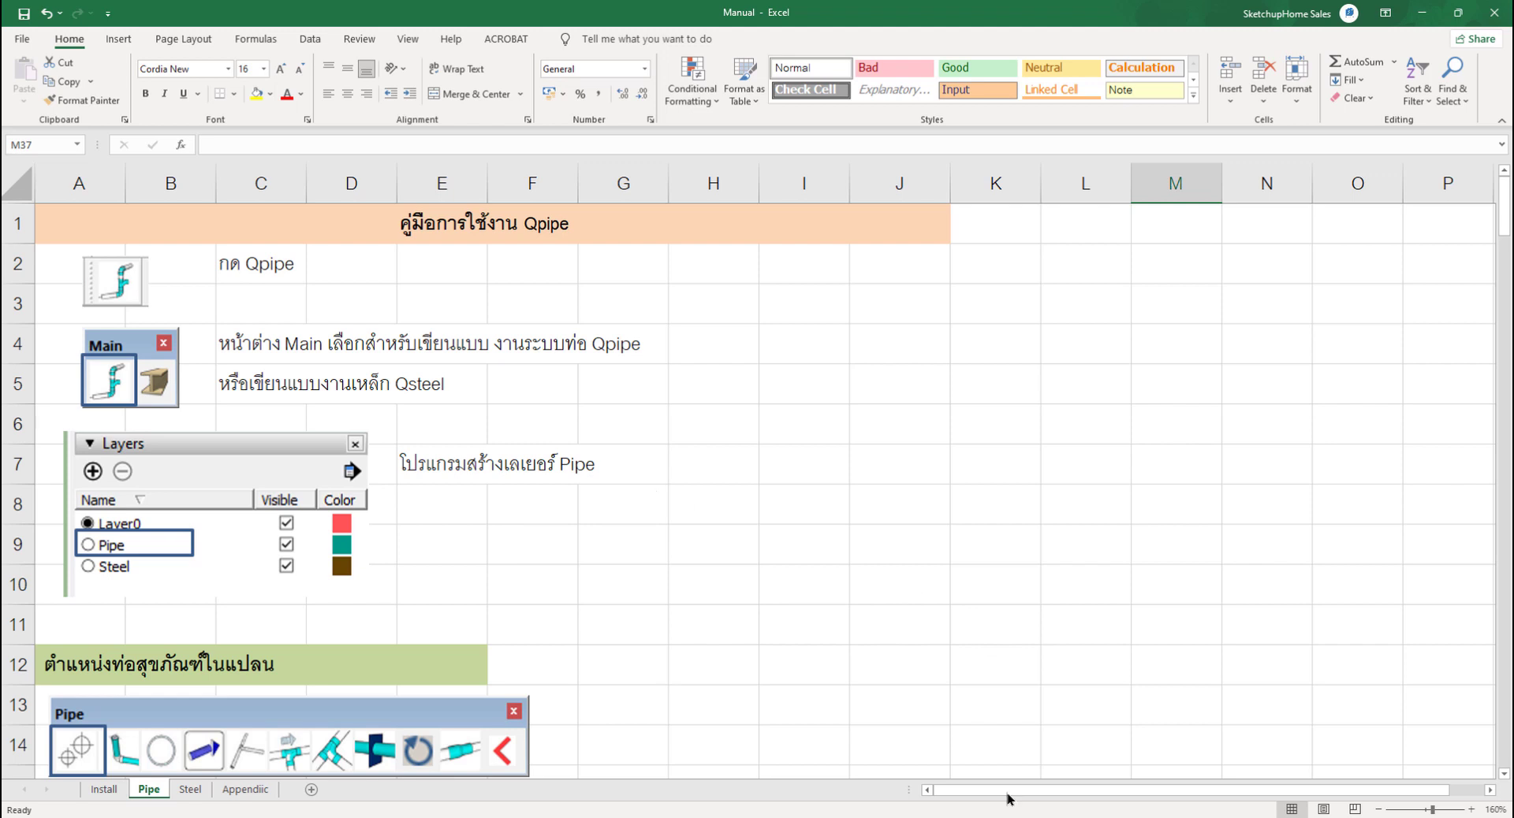
mouse_move(1019, 804)
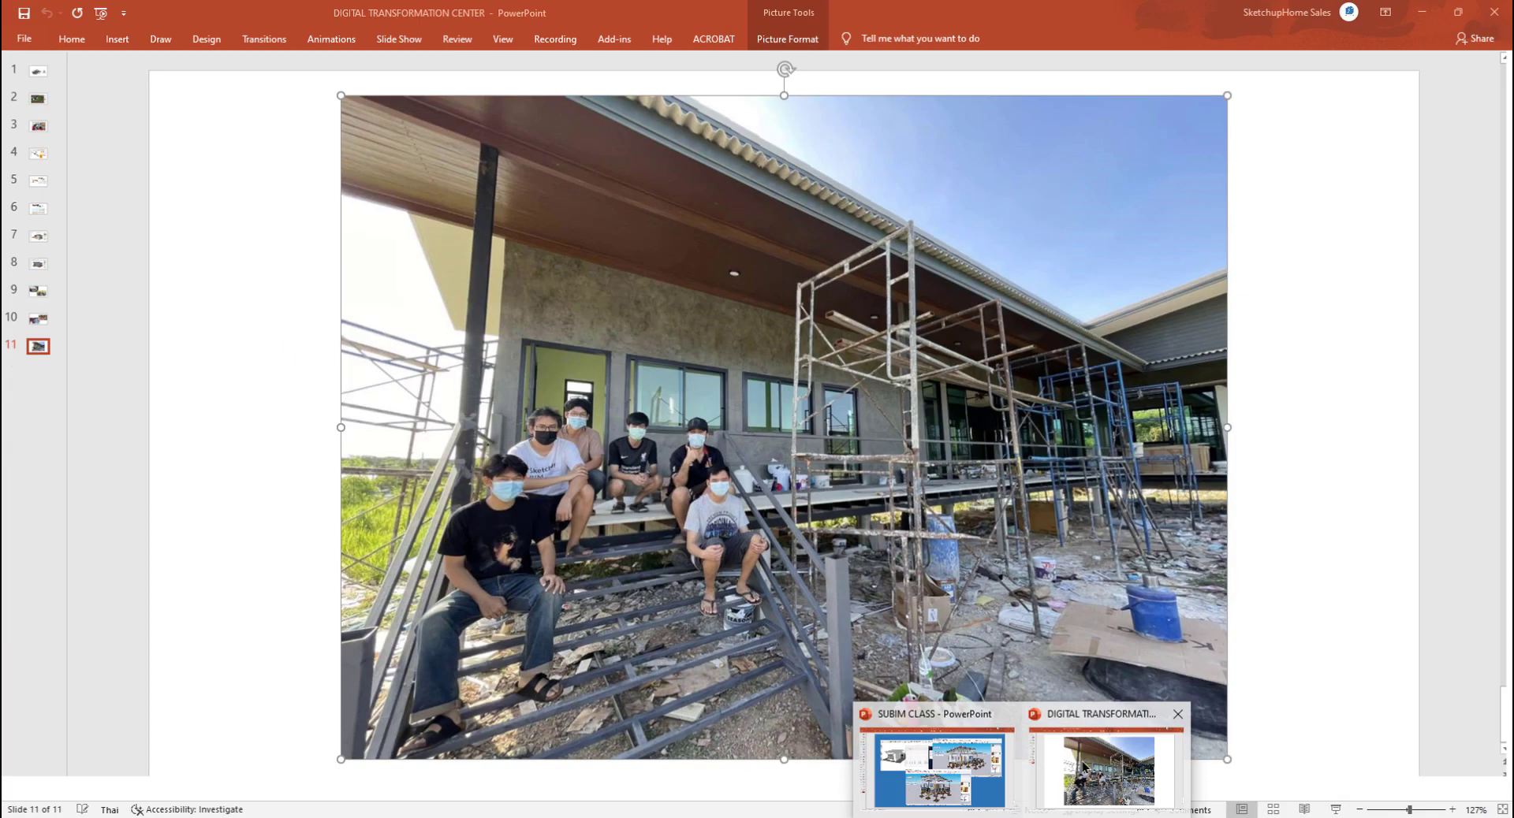
- Switch from the DIGITAL TRANSFORMATION CENTER deck to SUBIM CLASS and view slides 1 through 4
click(1092, 769)
click(35, 73)
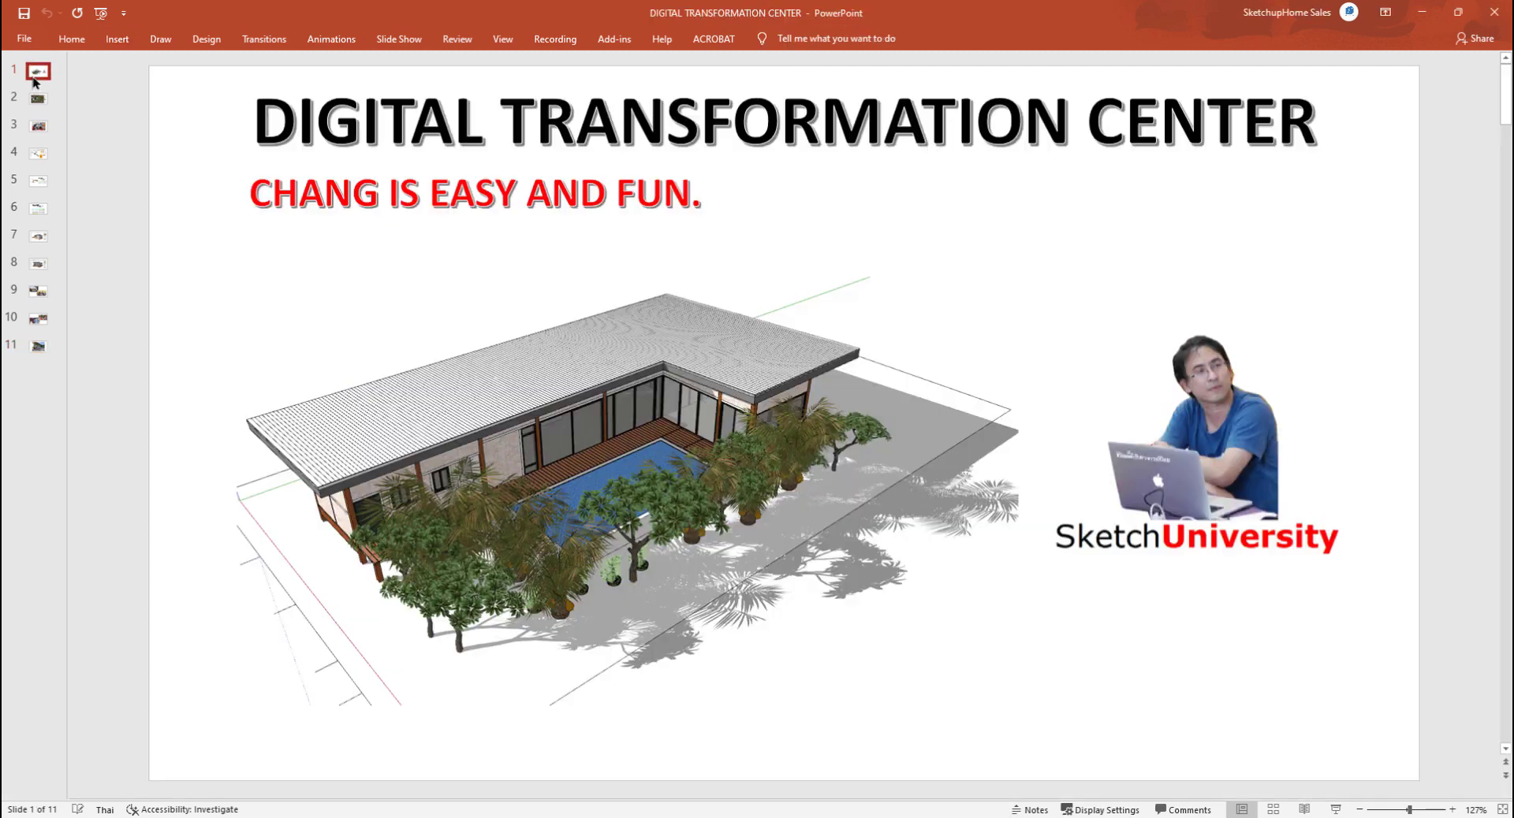
click(938, 769)
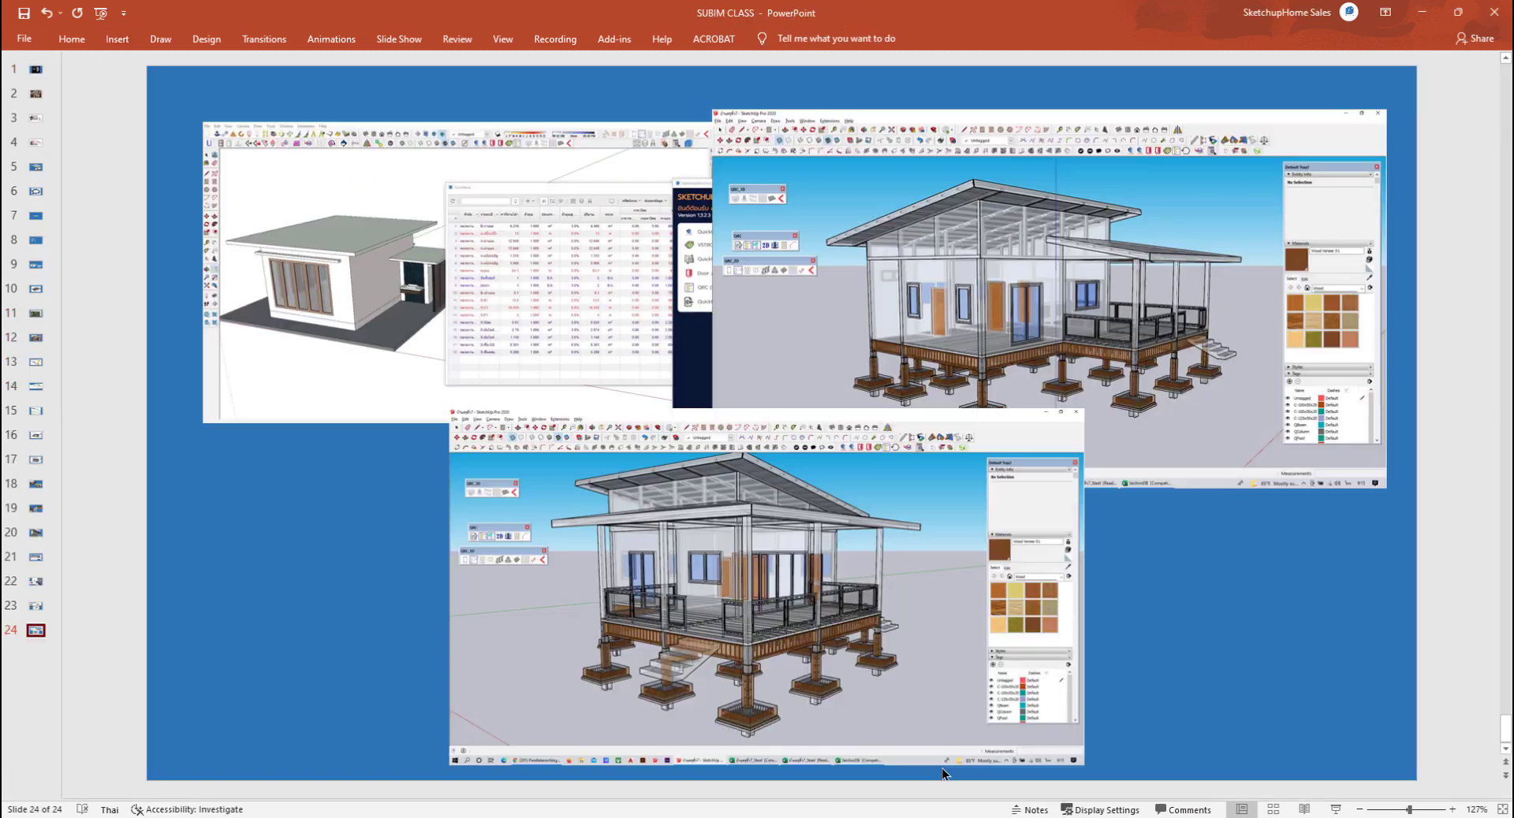
click(35, 70)
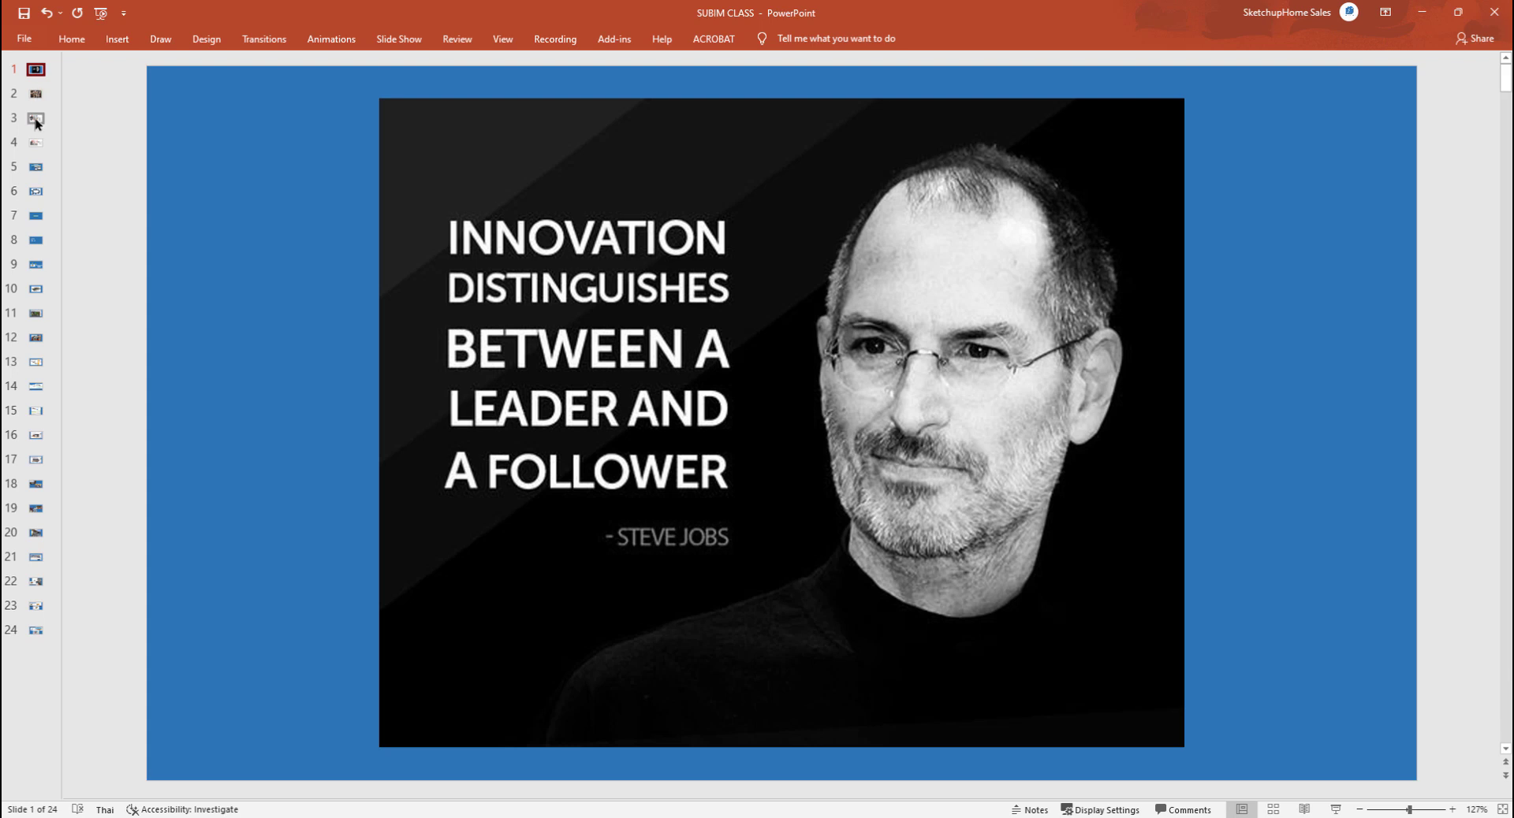
click(36, 118)
click(35, 144)
- Step through slides 5 to 9, ending on the SketchUp BIM workflow diagram
click(36, 168)
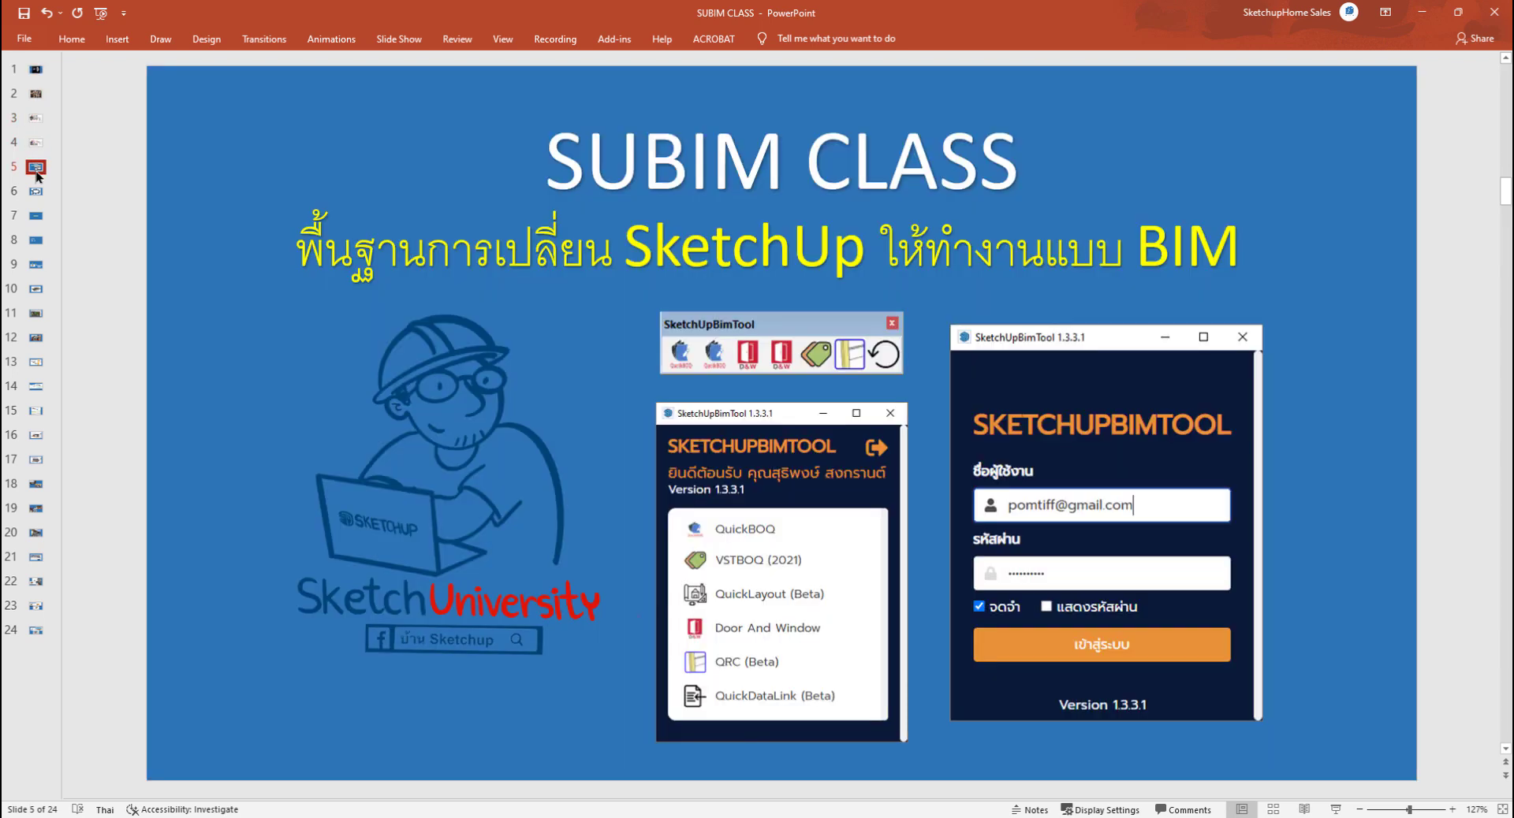
click(33, 192)
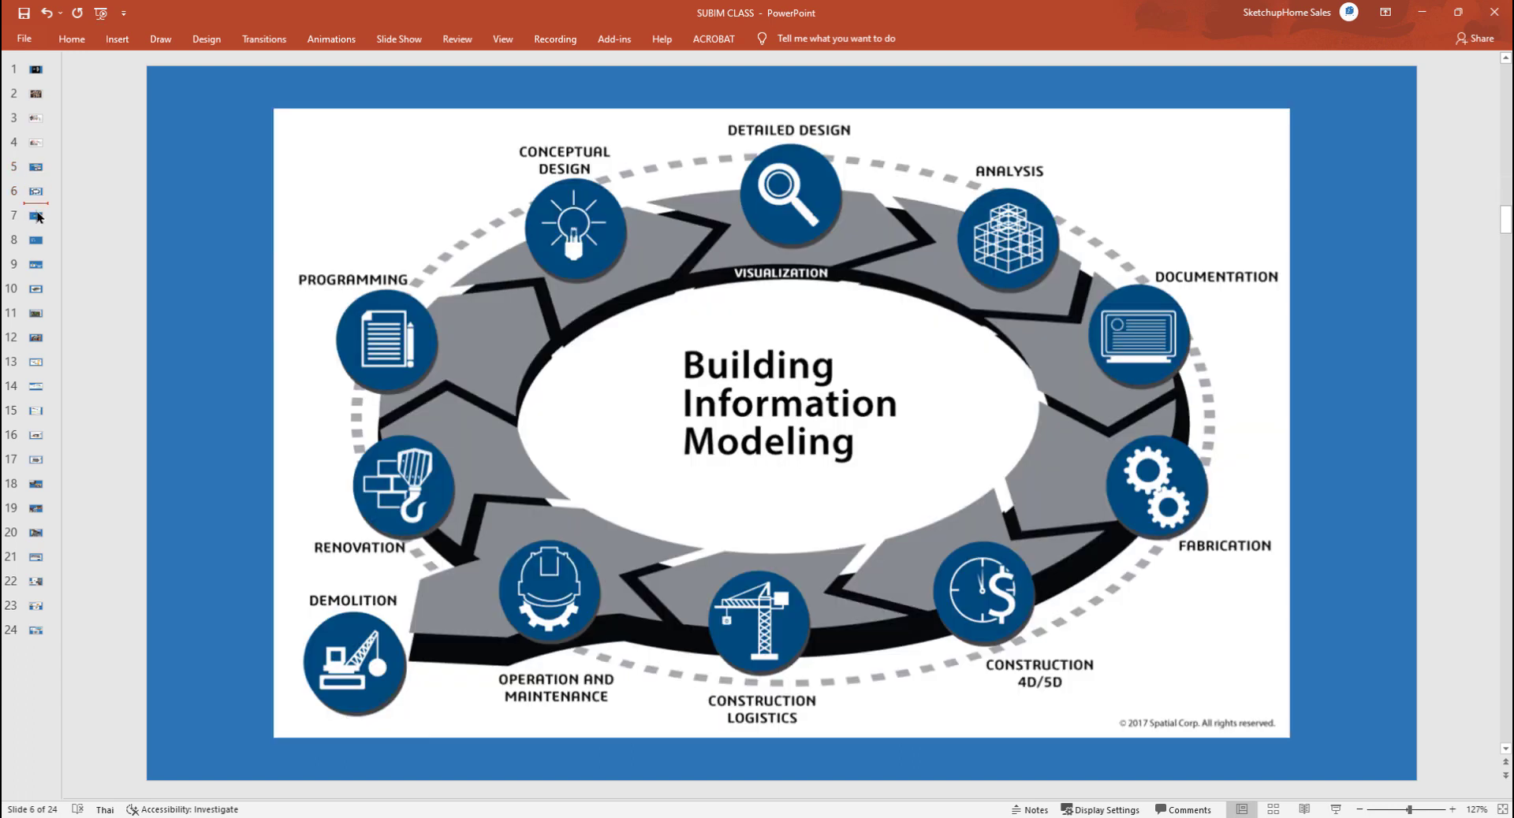
click(36, 216)
click(36, 241)
click(36, 266)
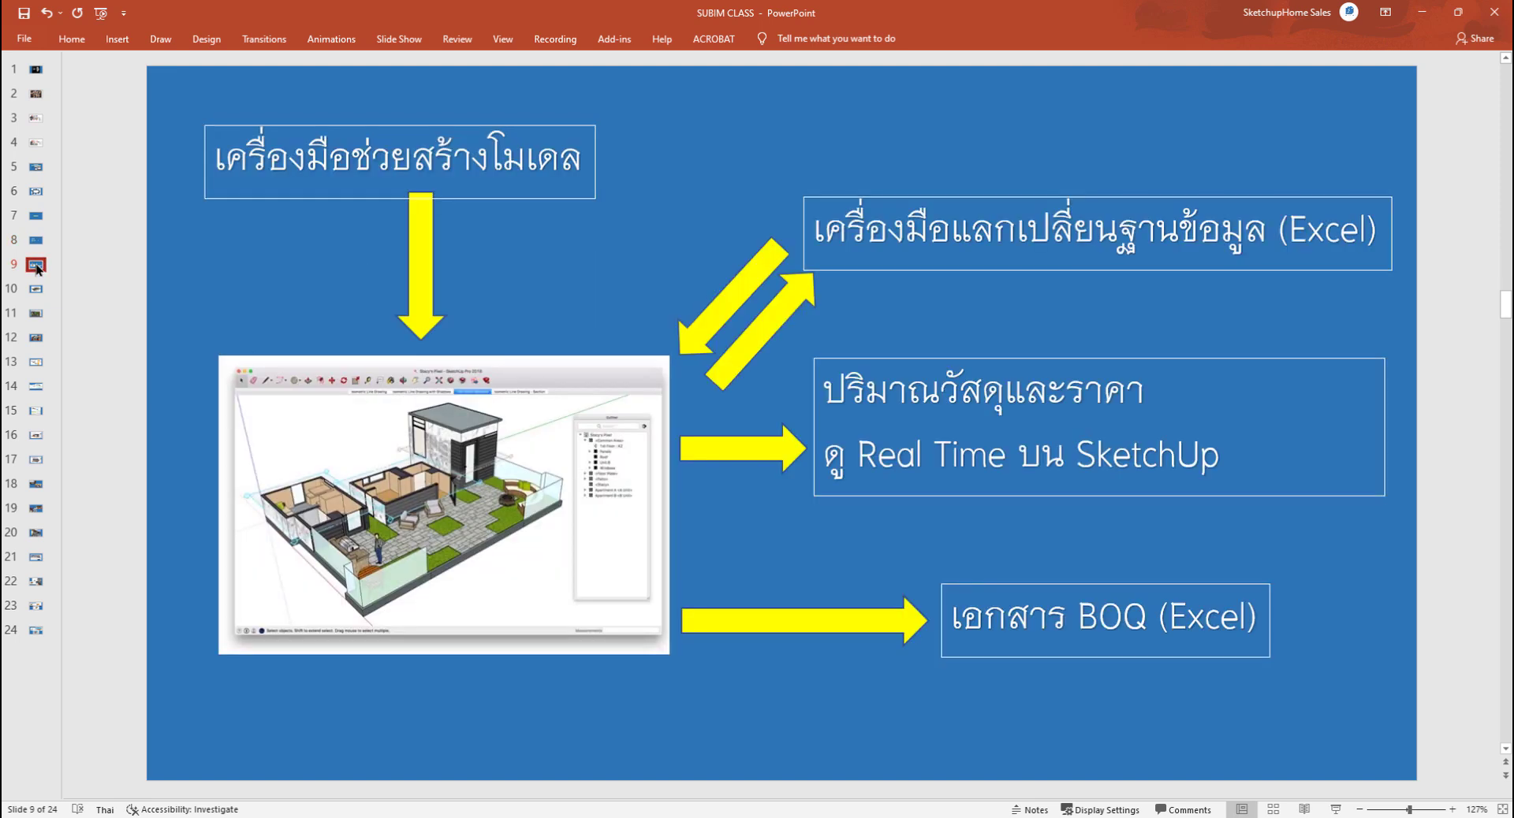
- Select slide 9's title box, then switch to the SketchUp BimTool Facebook group in Chrome
click(280, 198)
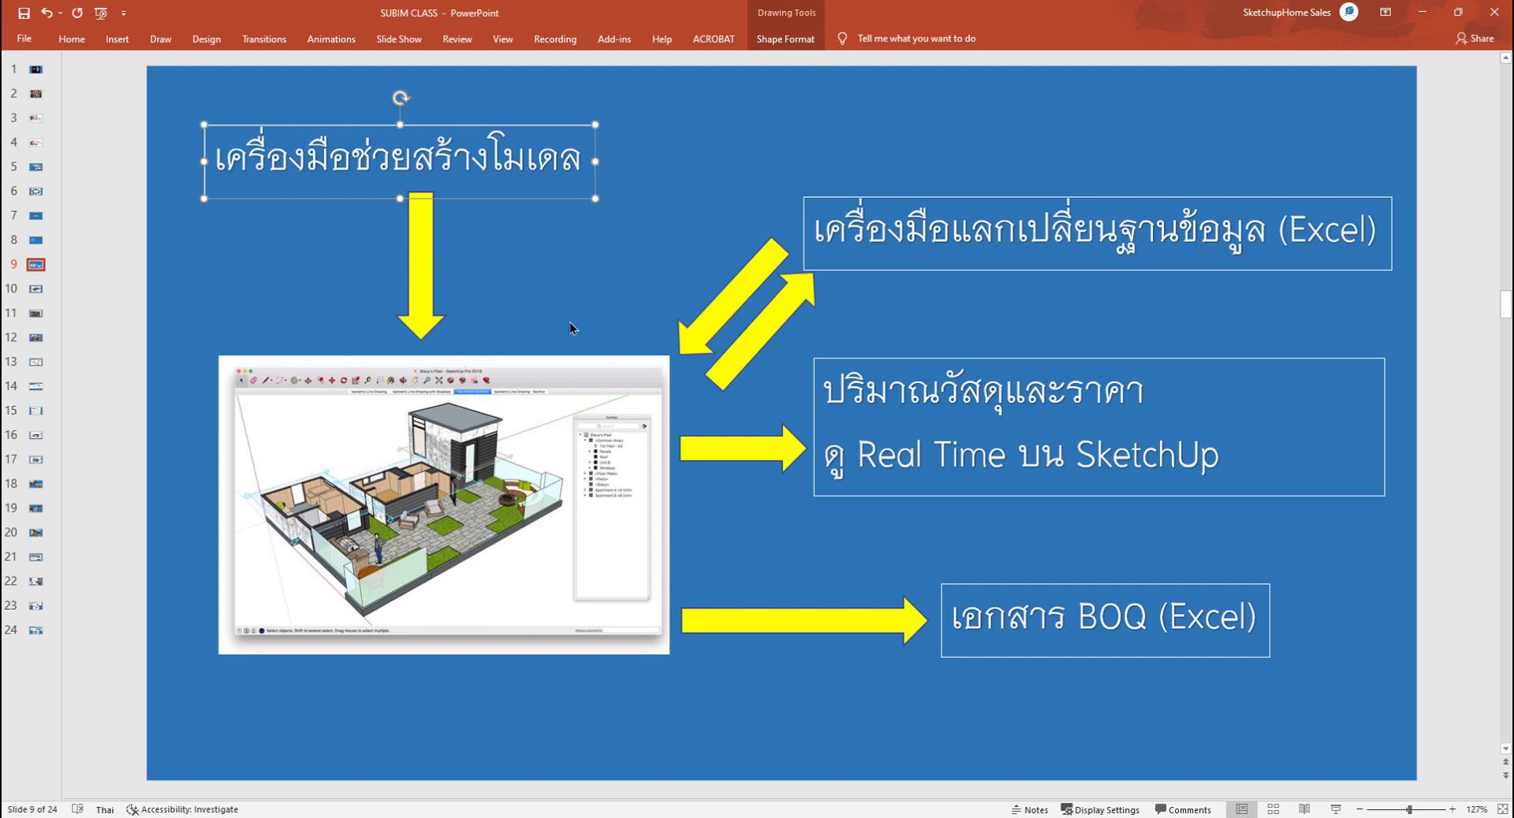
key(alt+Tab)
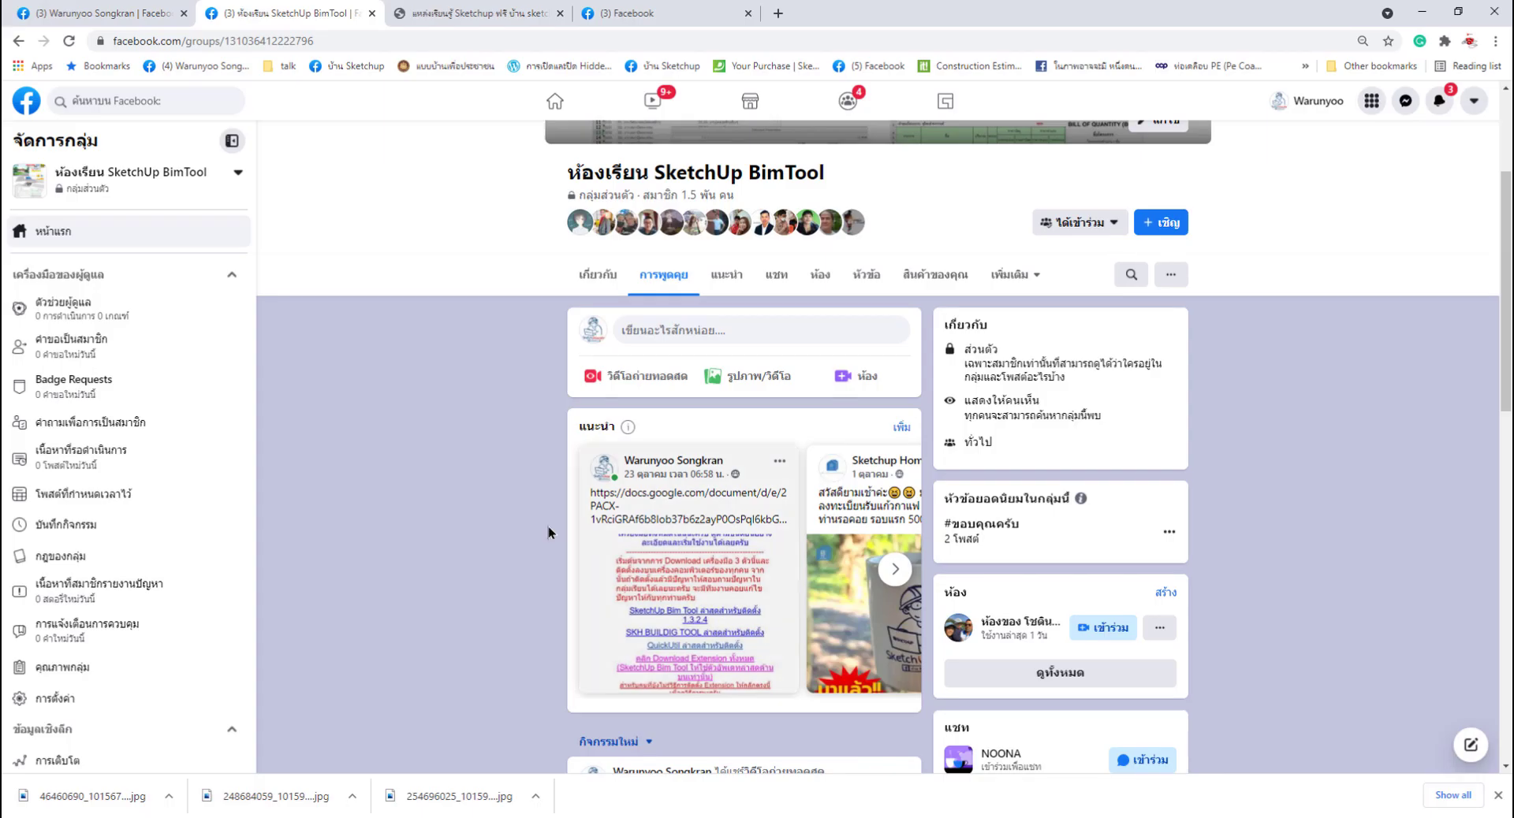
- Open the group's recommended post and follow its docs.google.com link to the download page
scroll(841, 311, up, 3)
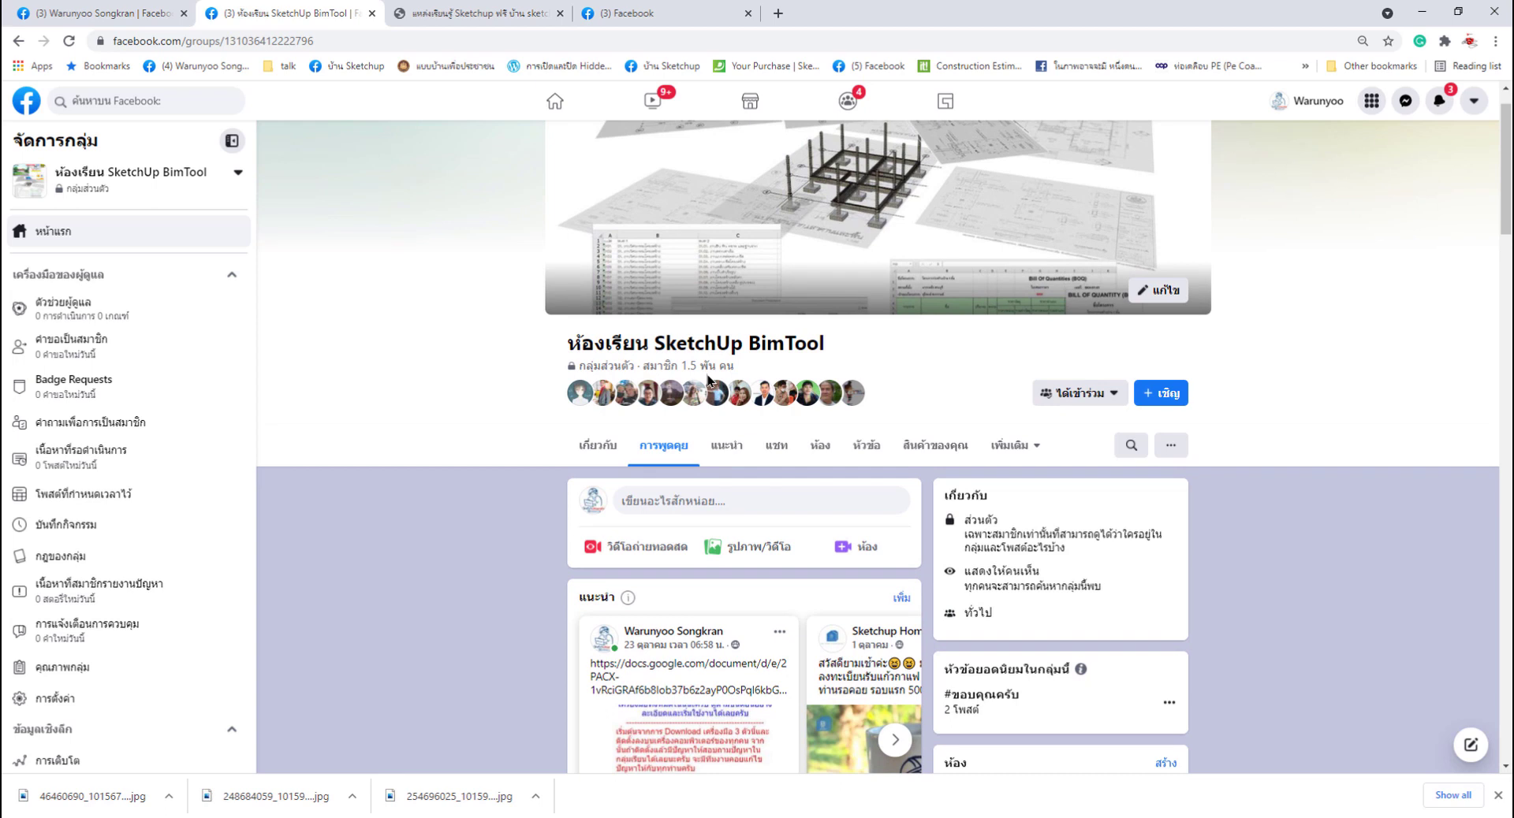
scroll(707, 377, down, 3)
scroll(697, 361, down, 3)
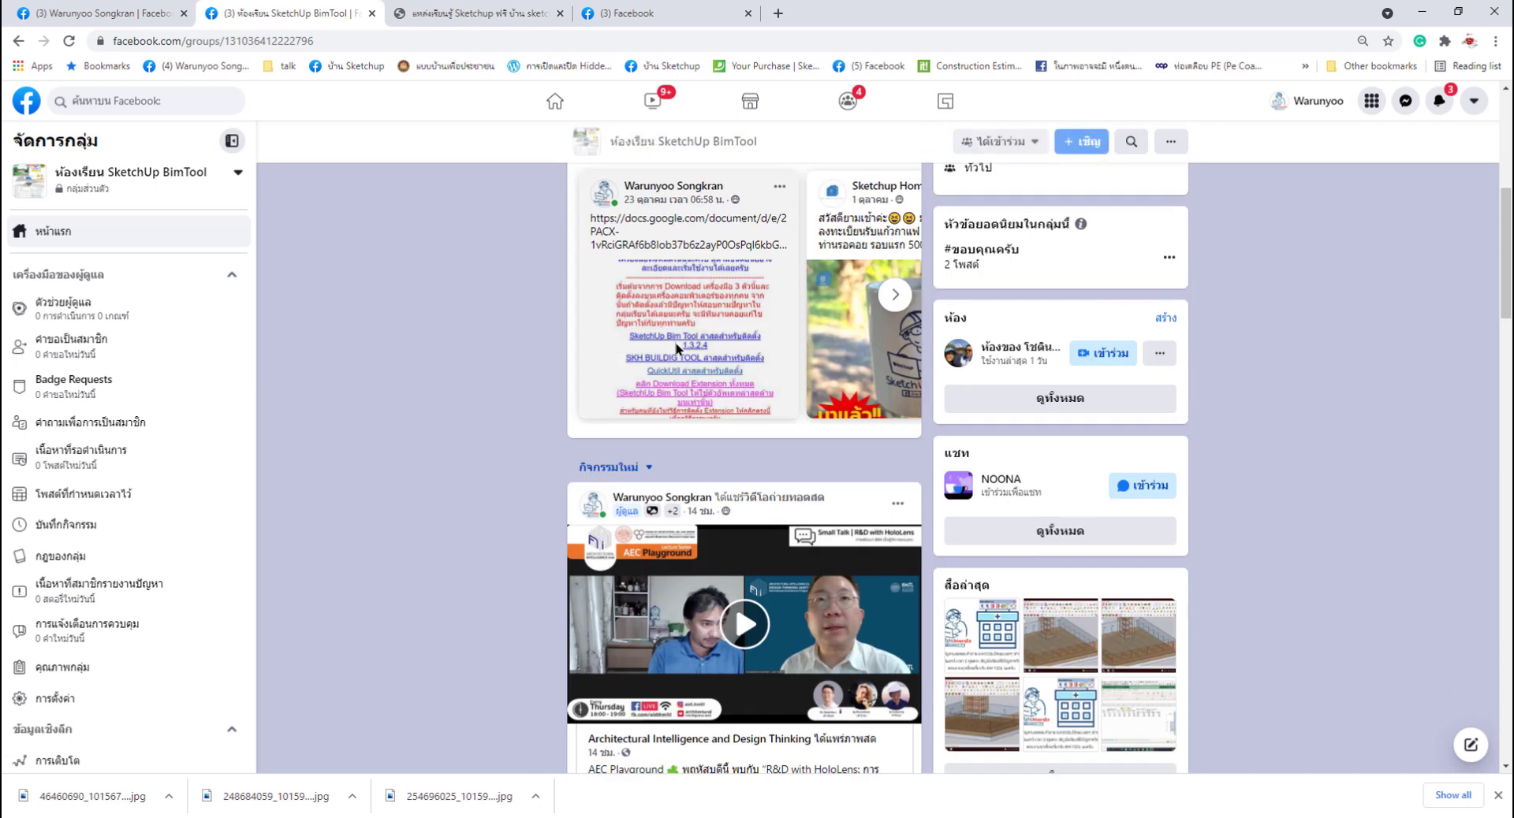
scroll(761, 369, up, 2)
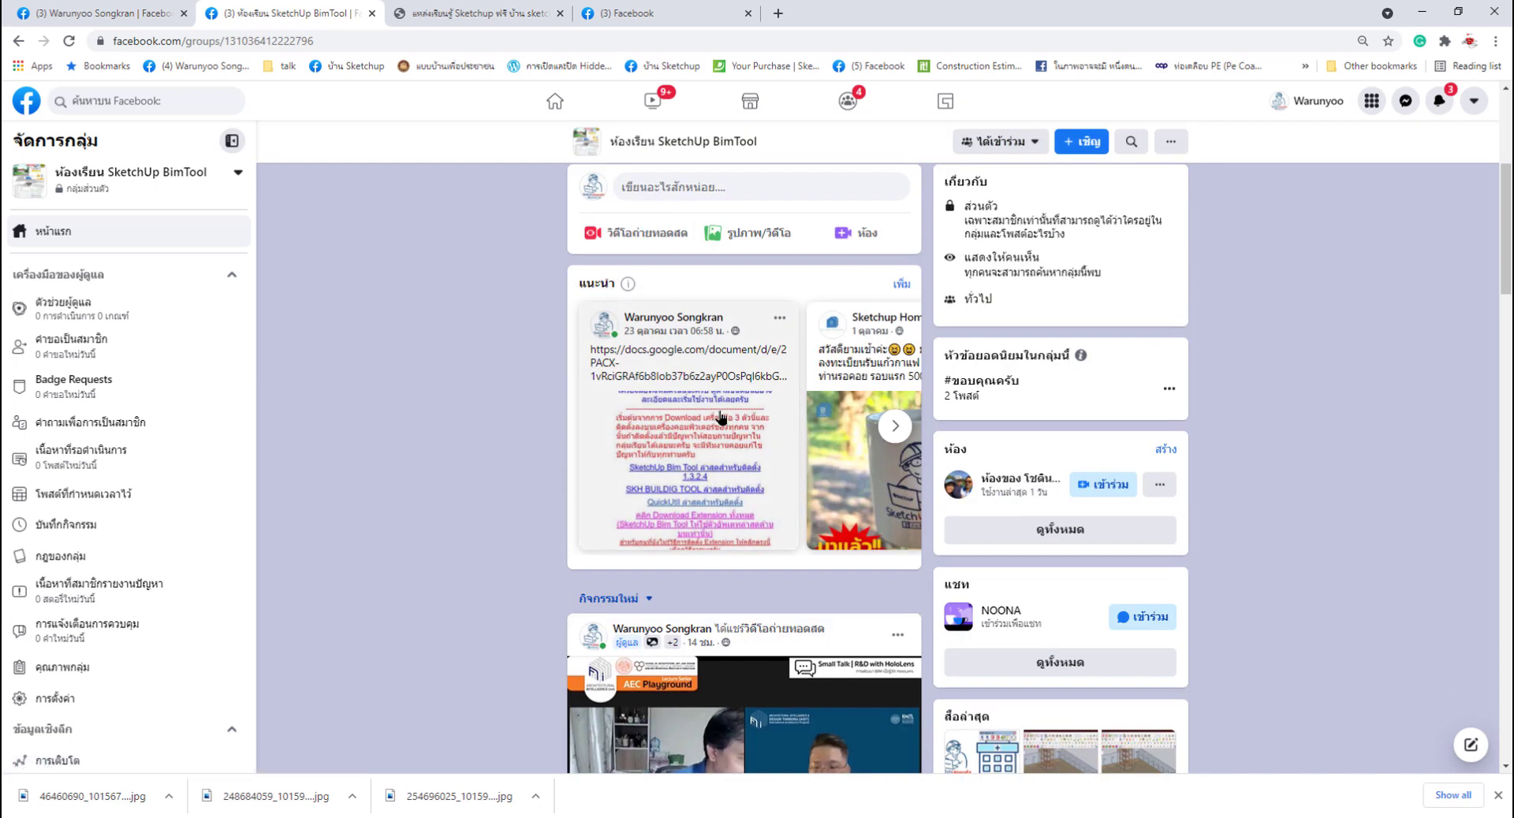
click(660, 363)
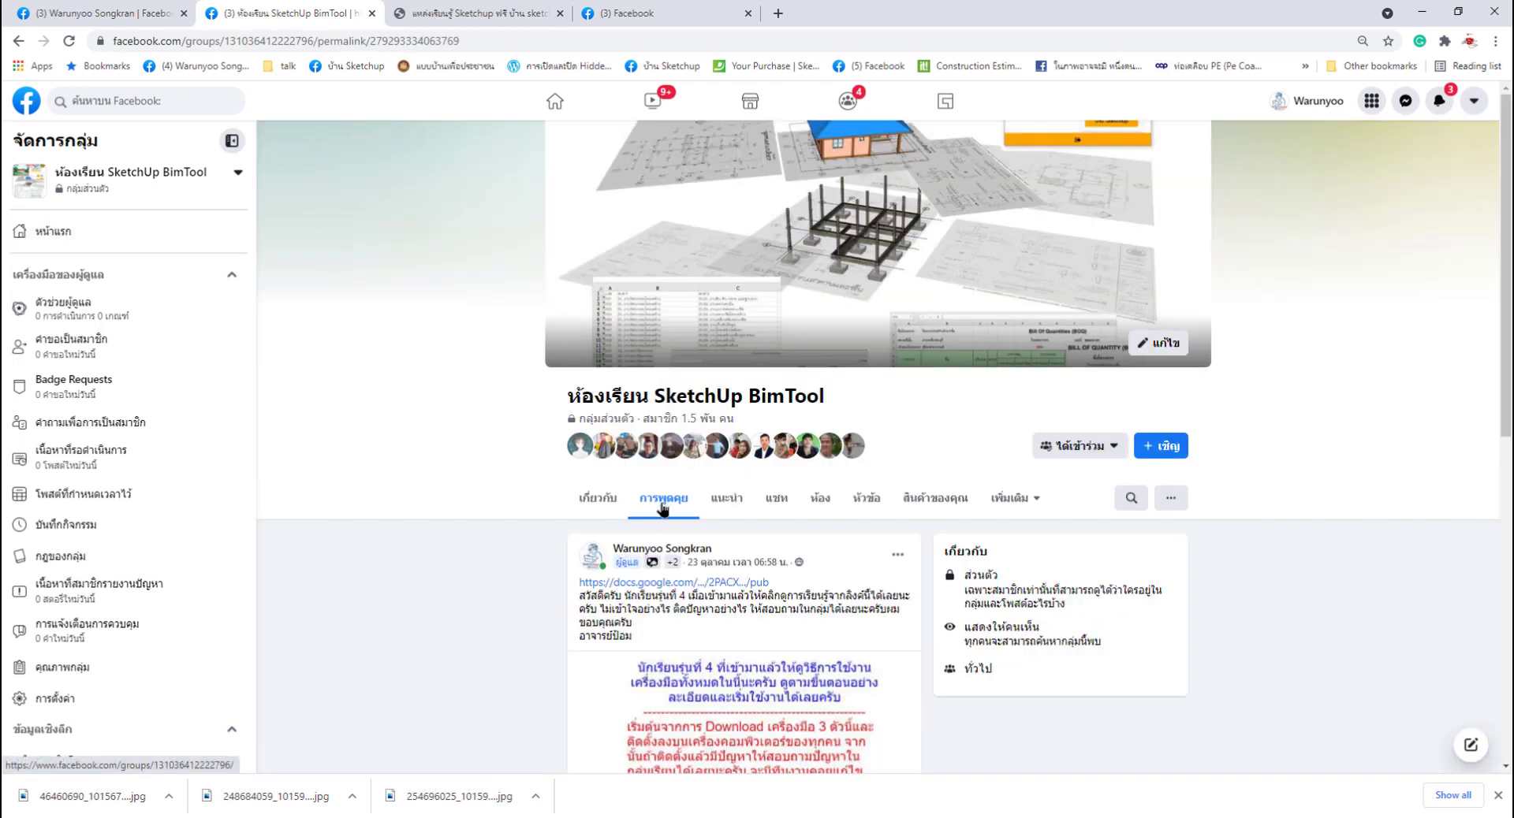
click(726, 505)
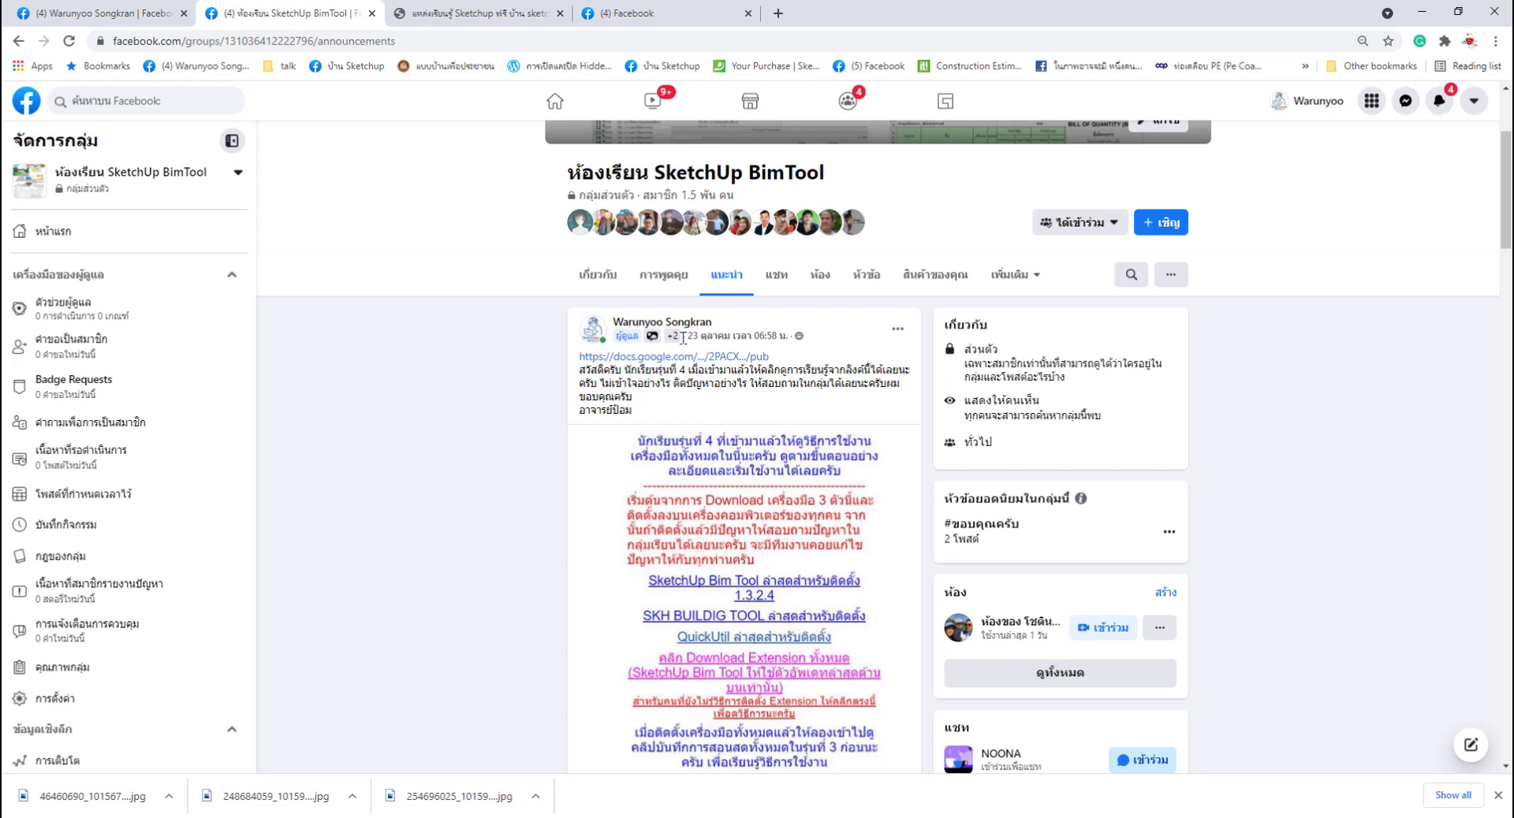
click(662, 357)
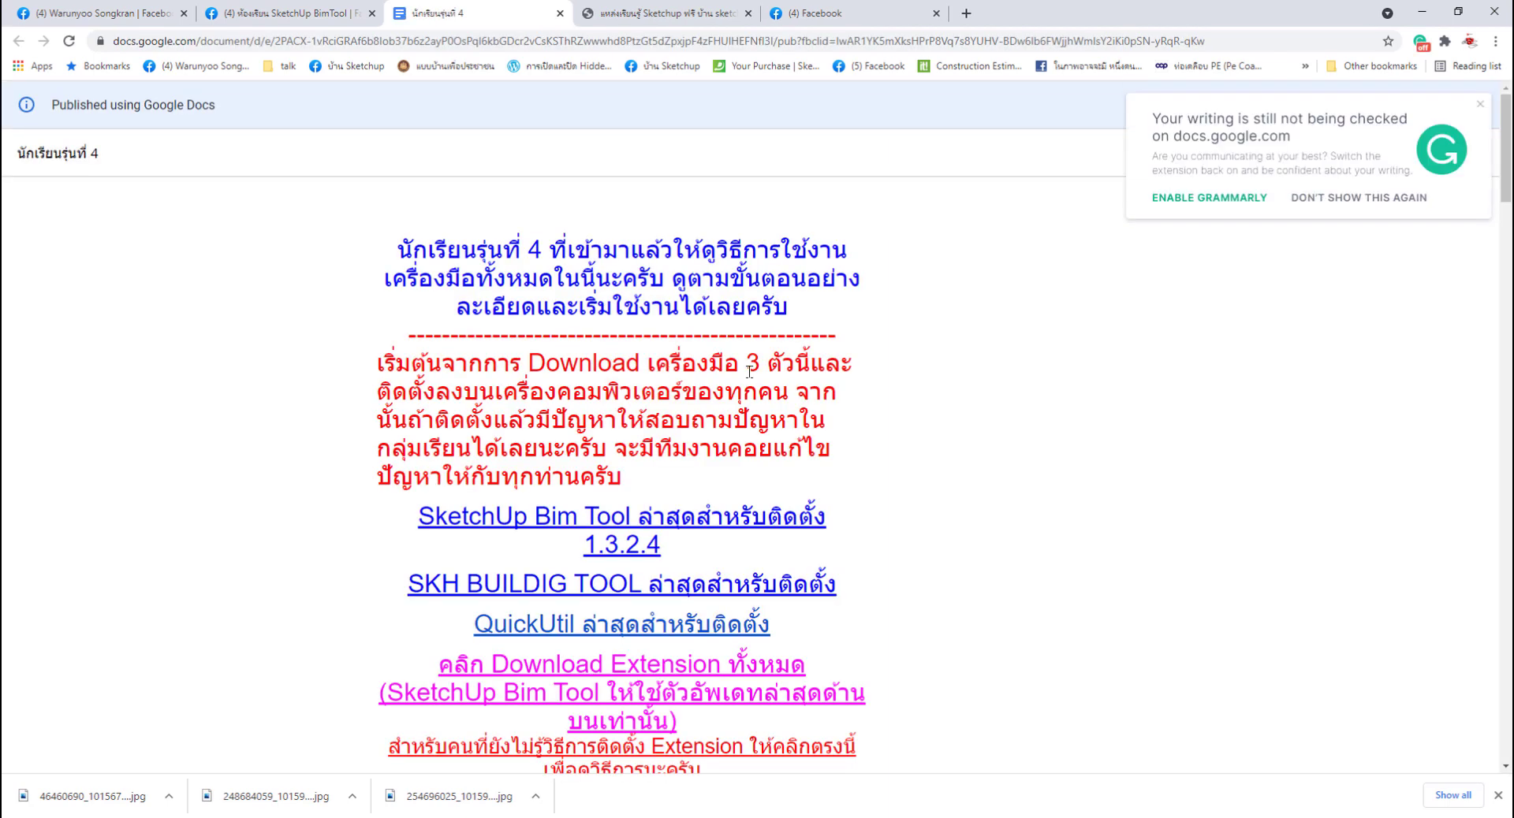
scroll(573, 289, down, 2)
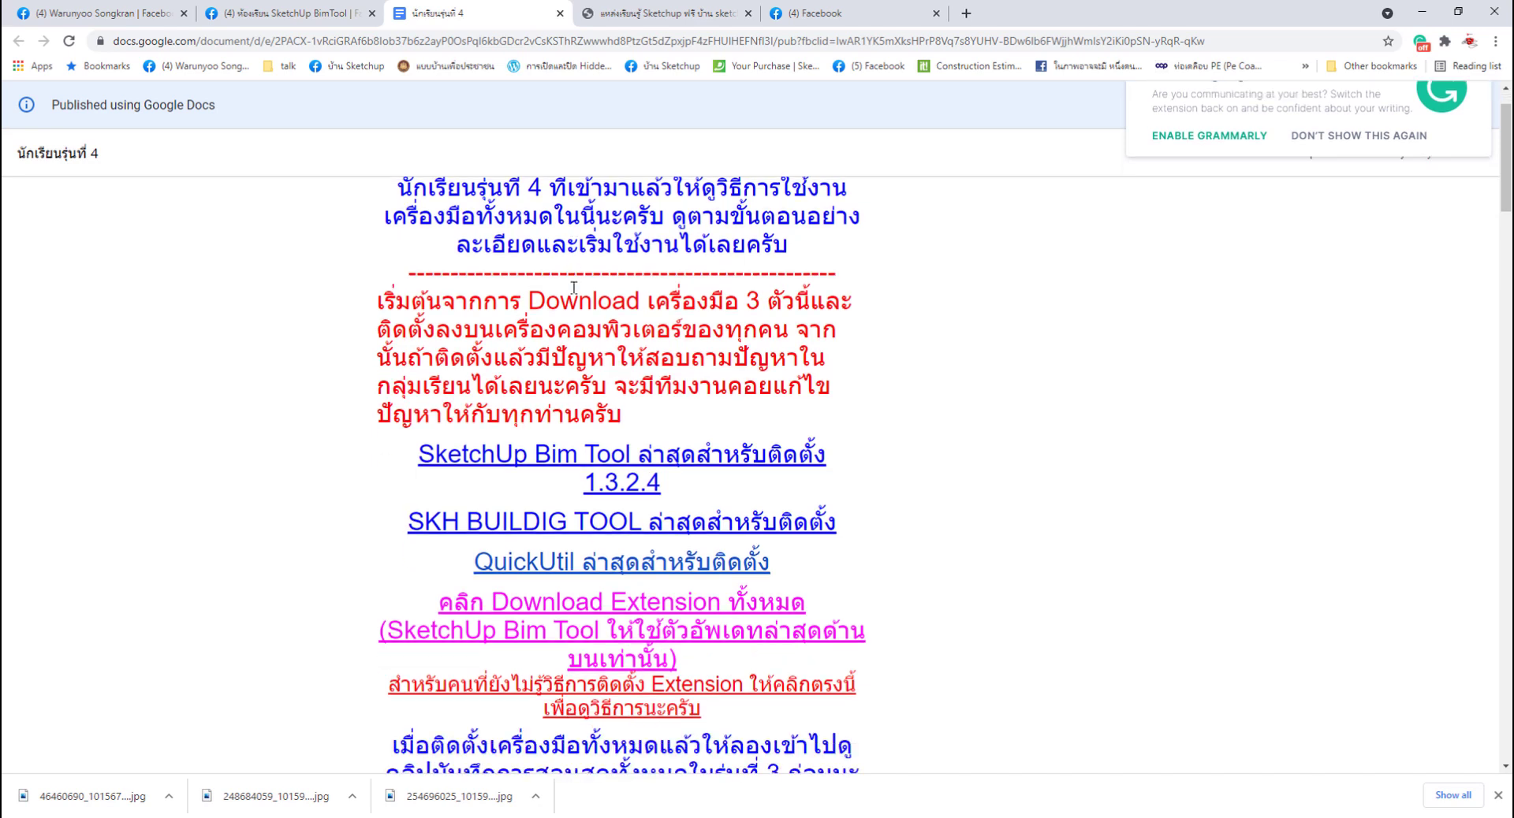
scroll(578, 302, up, 1)
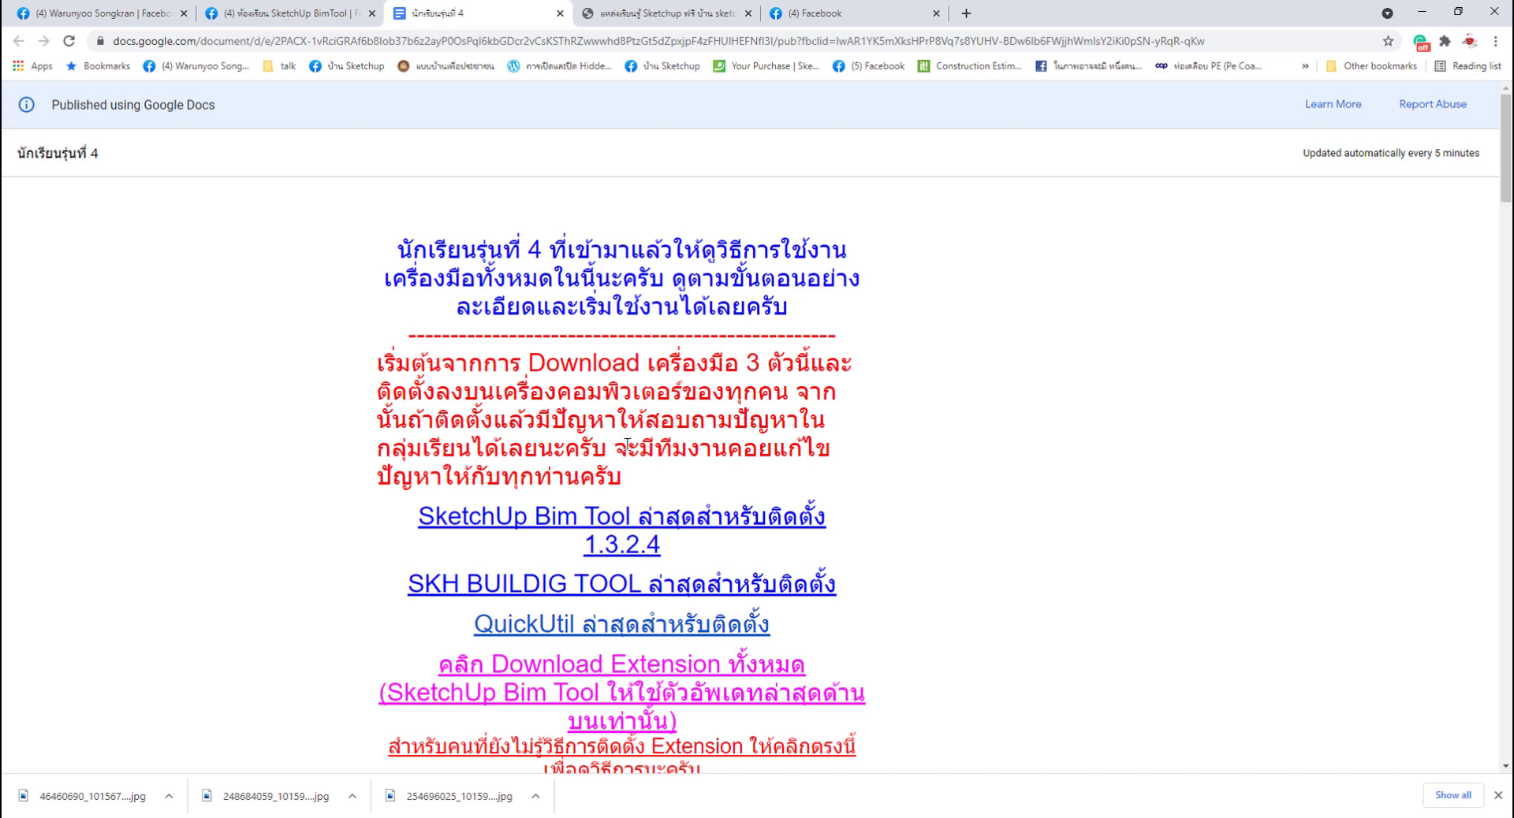
scroll(746, 447, down, 2)
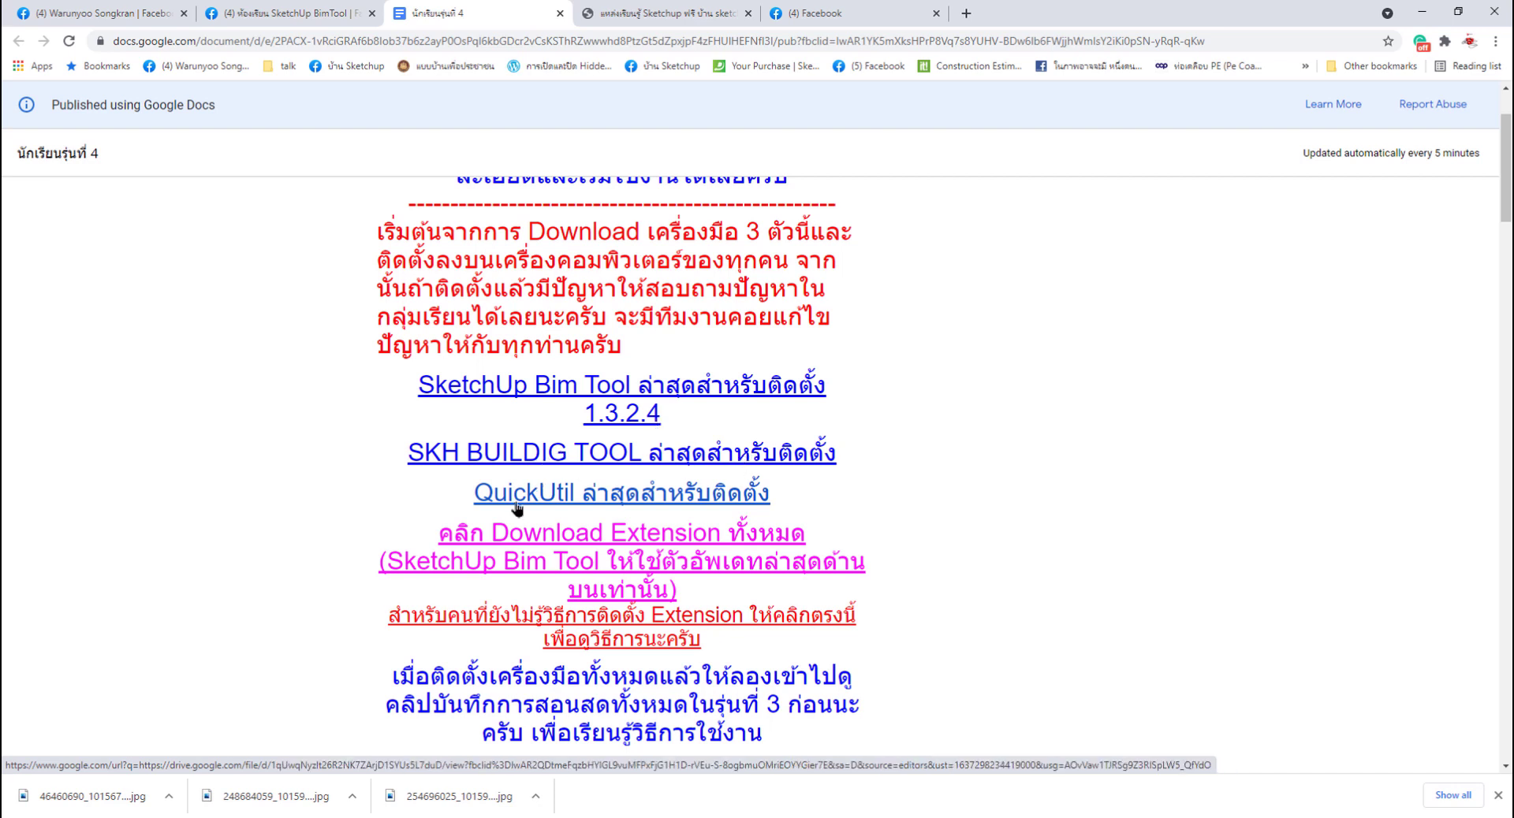
scroll(549, 504, down, 1)
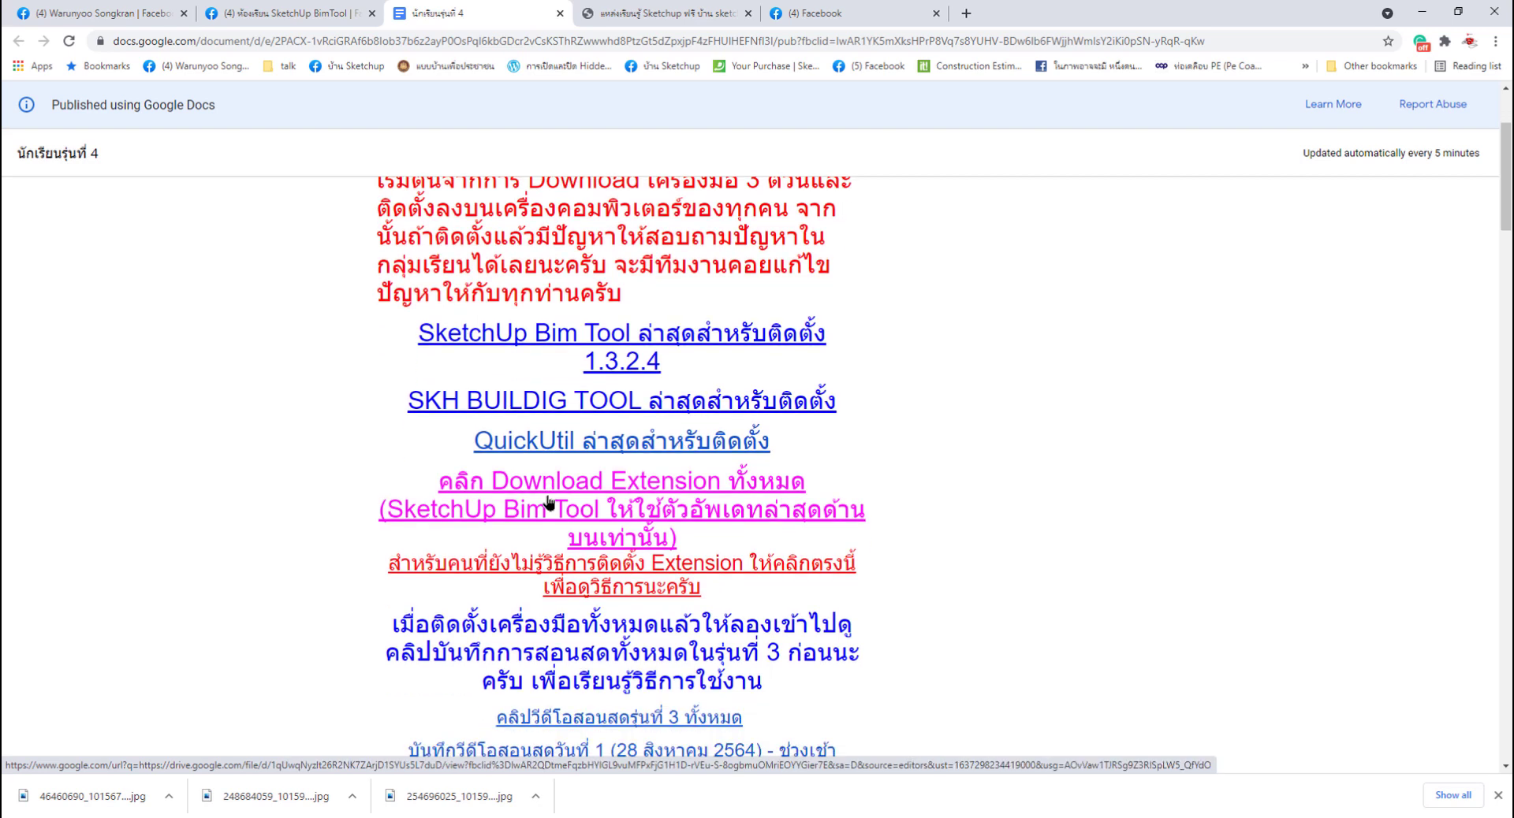
scroll(549, 504, down, 1)
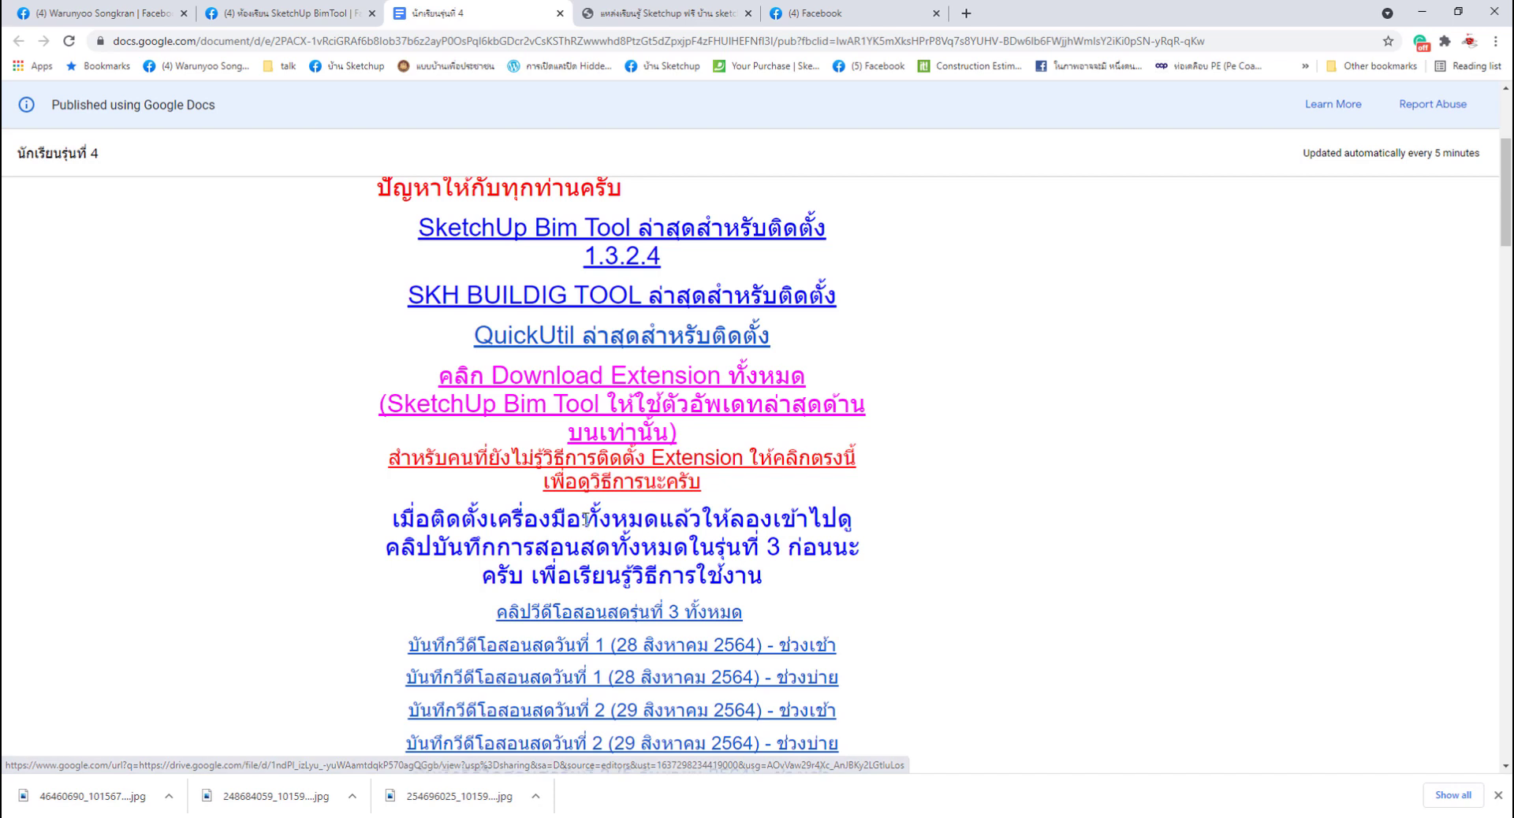
scroll(590, 516, down, 1)
scroll(589, 516, down, 2)
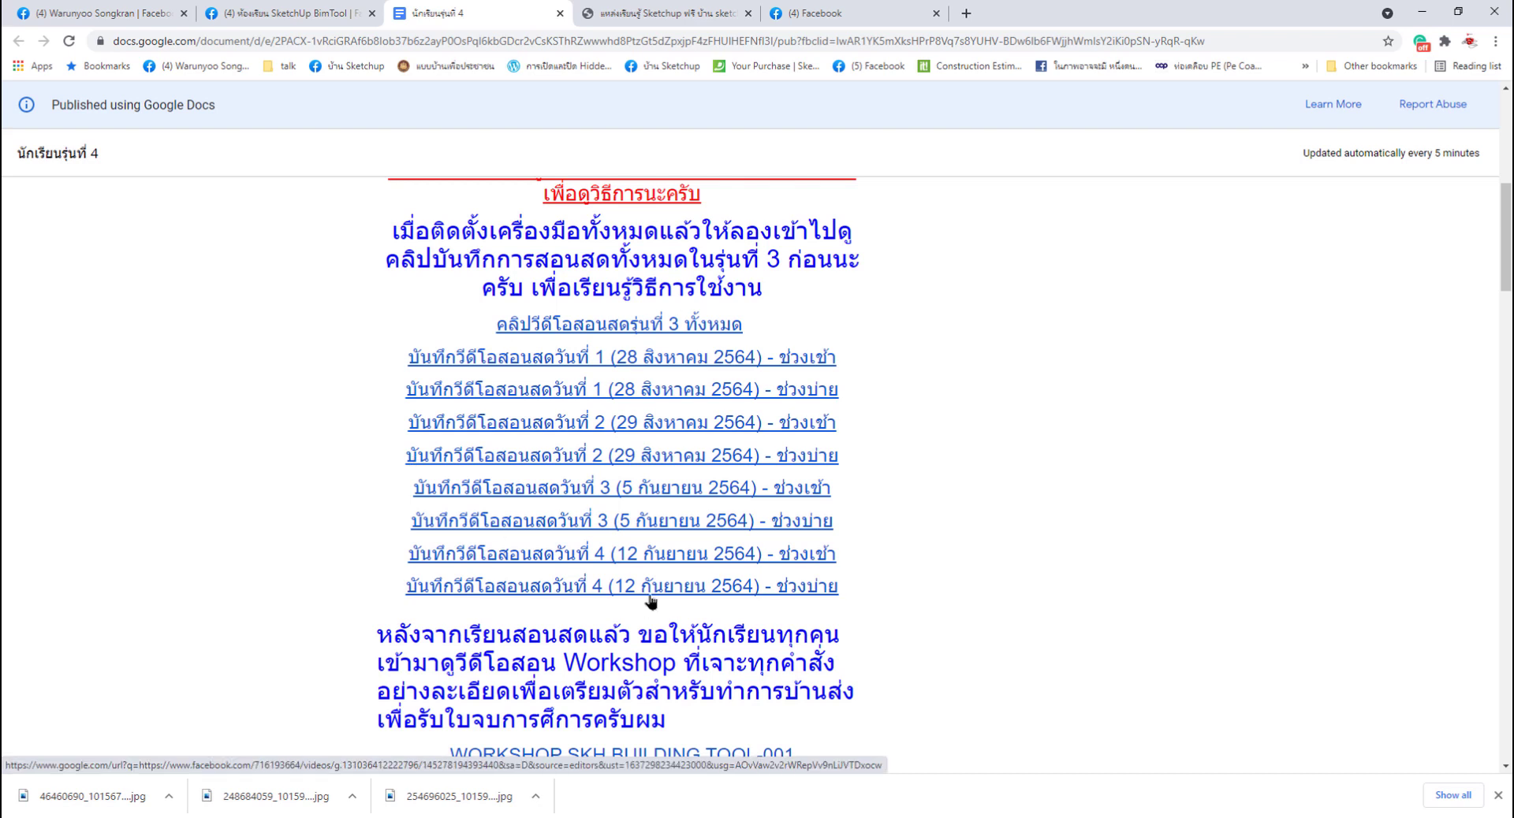
- Scroll through the doc's workshop and tutorial links, then switch back to the SUBIM CLASS deck
scroll(641, 478, down, 5)
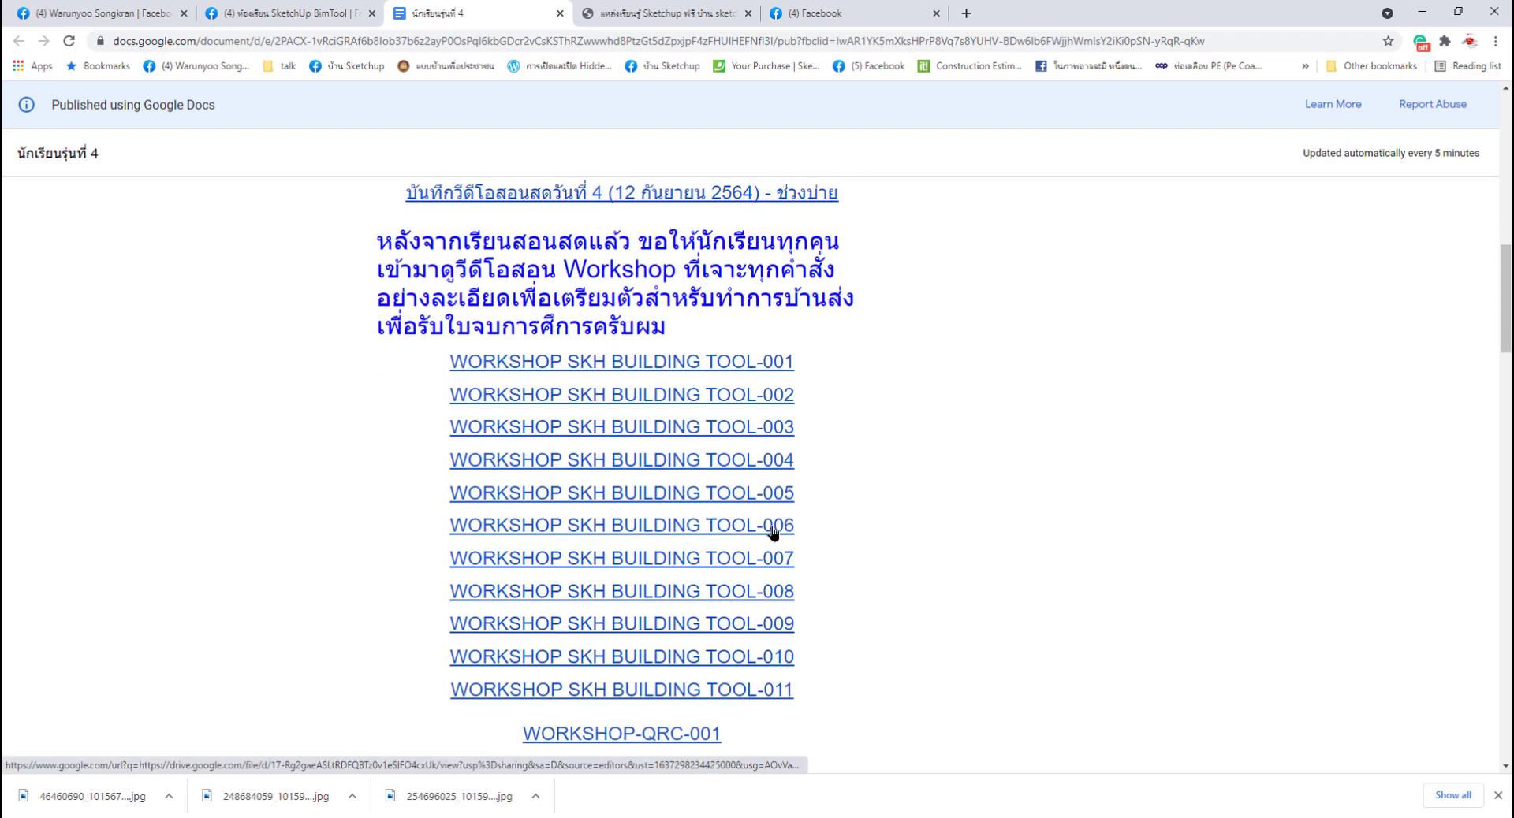
scroll(733, 494, down, 5)
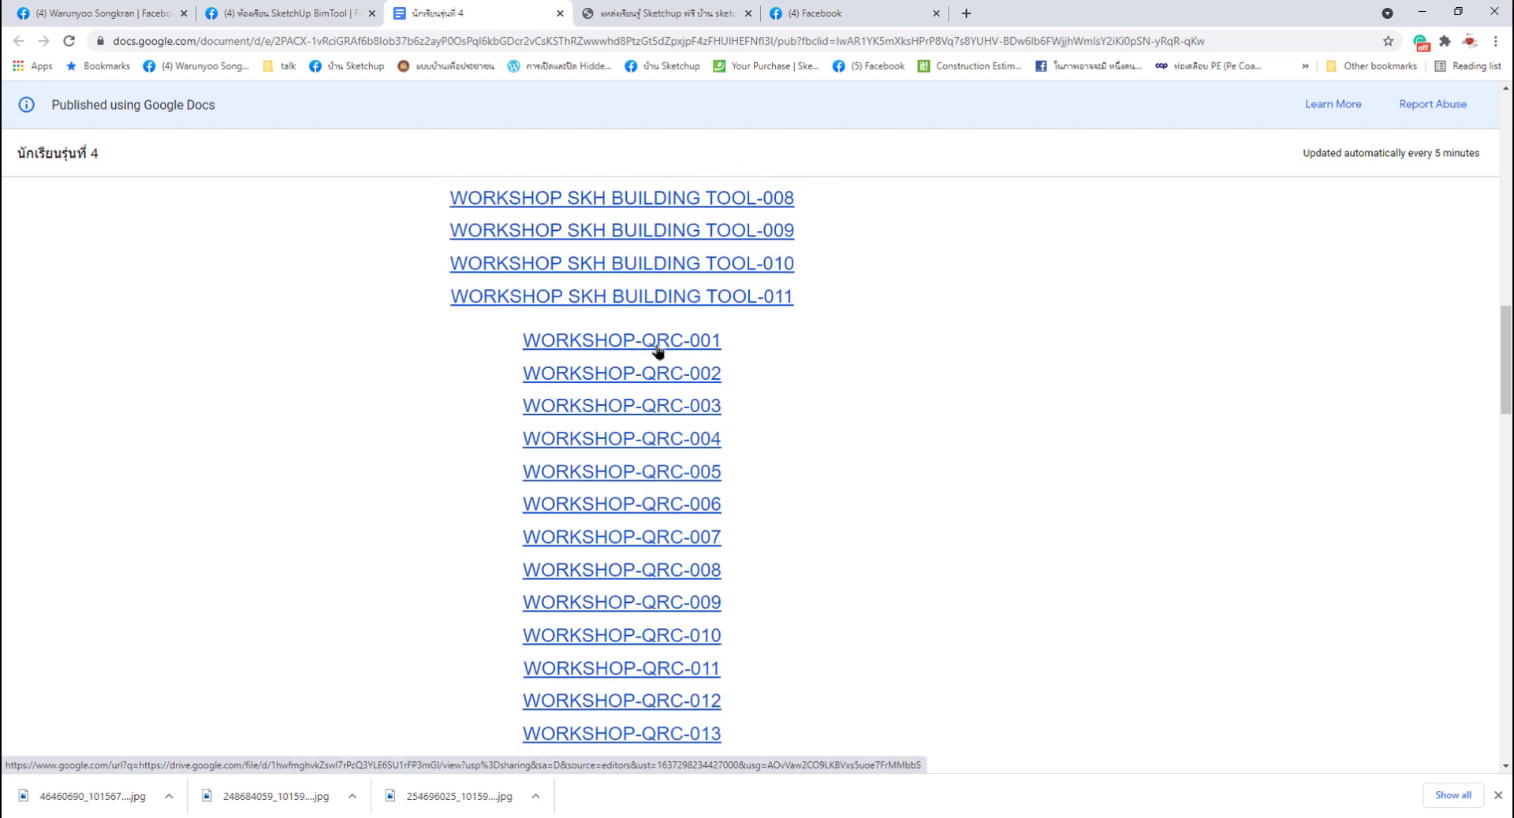
scroll(659, 347, down, 3)
scroll(659, 344, down, 2)
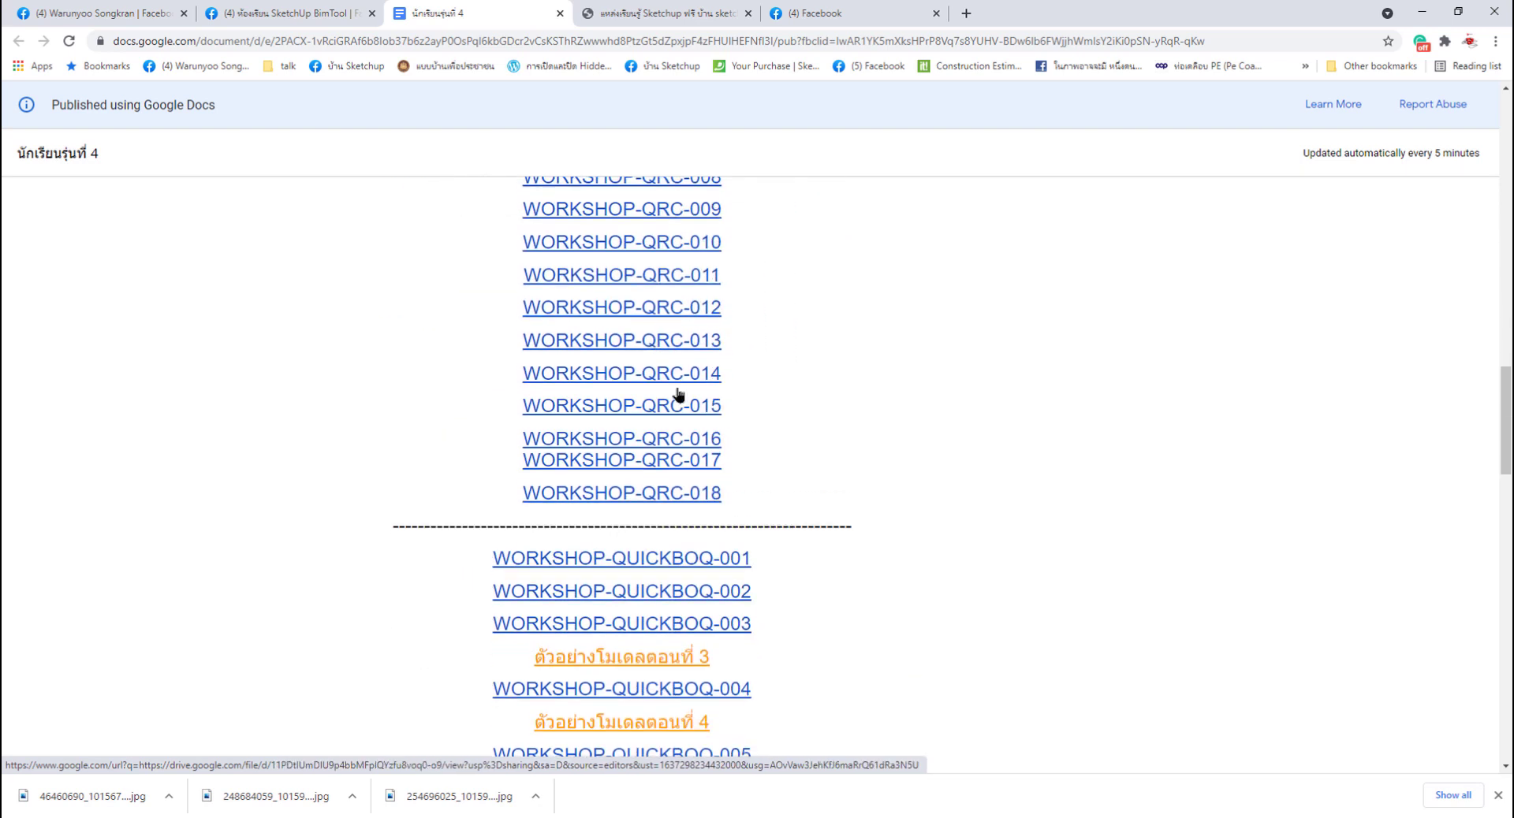
scroll(709, 473, down, 1)
scroll(716, 446, down, 3)
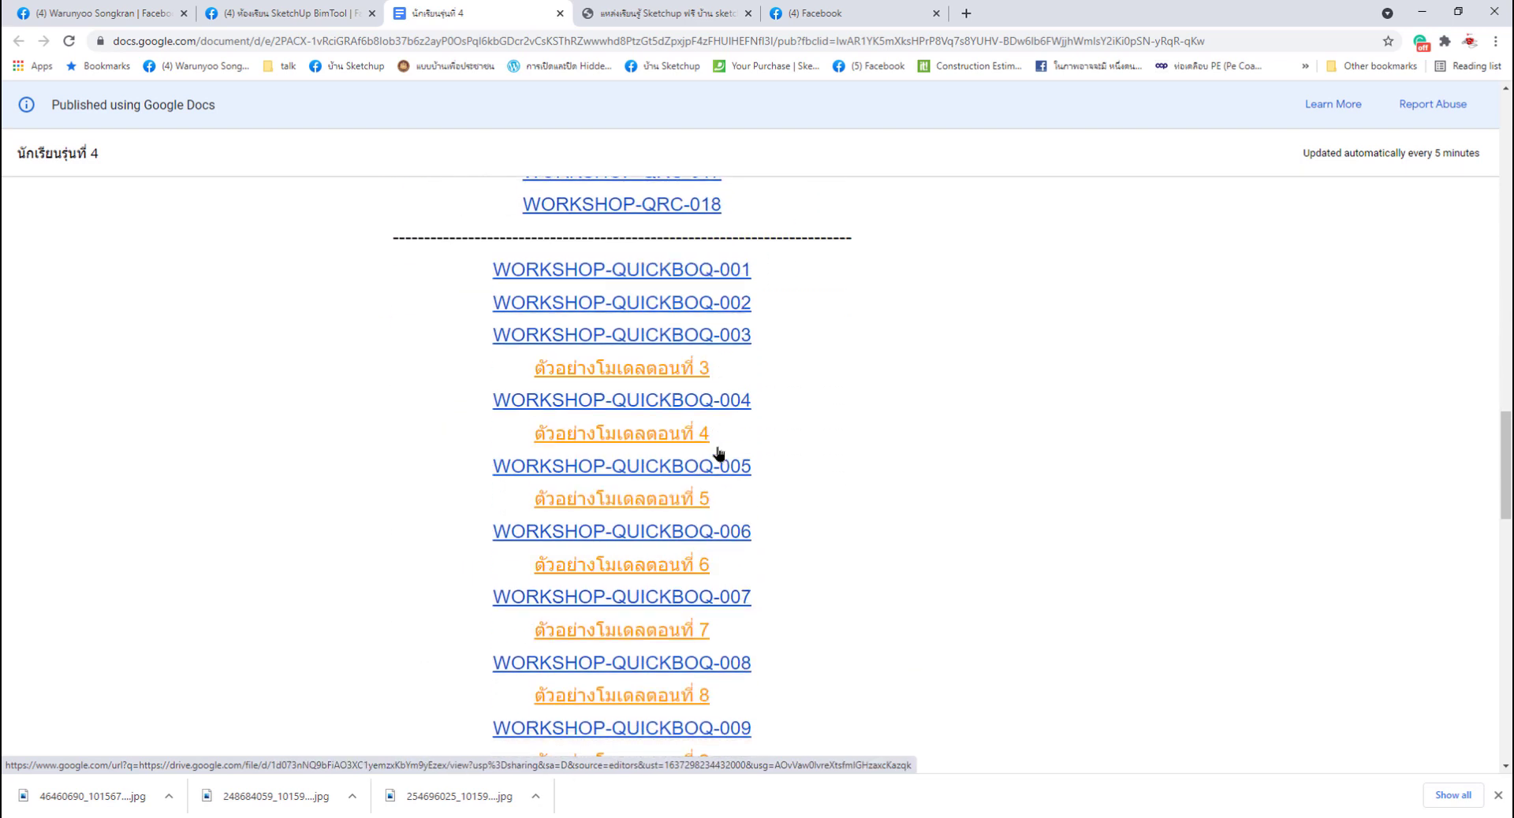
scroll(717, 449, down, 1)
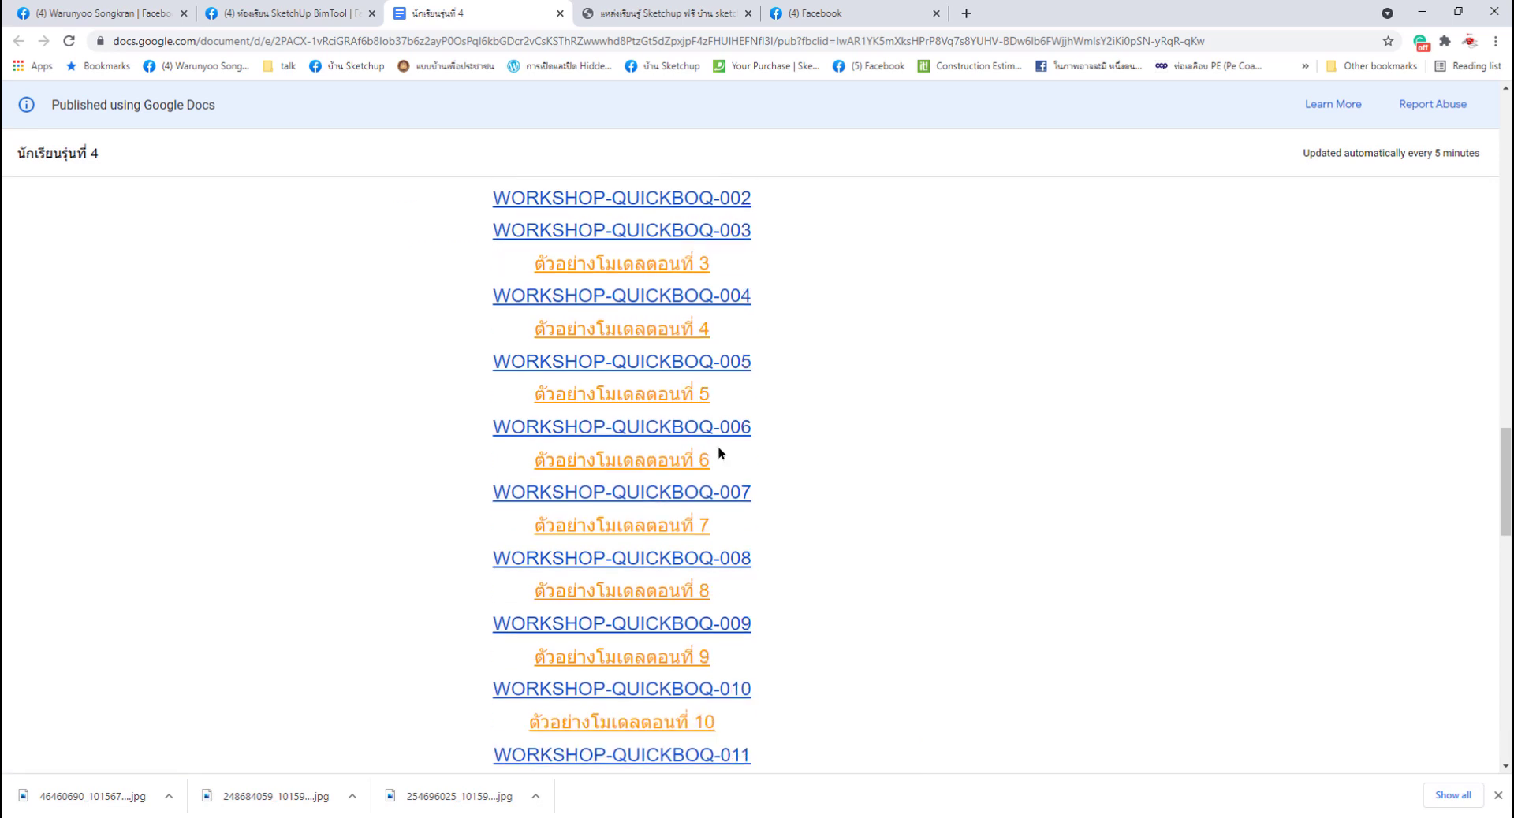
scroll(718, 447, down, 1)
scroll(718, 380, down, 2)
scroll(718, 380, down, 3)
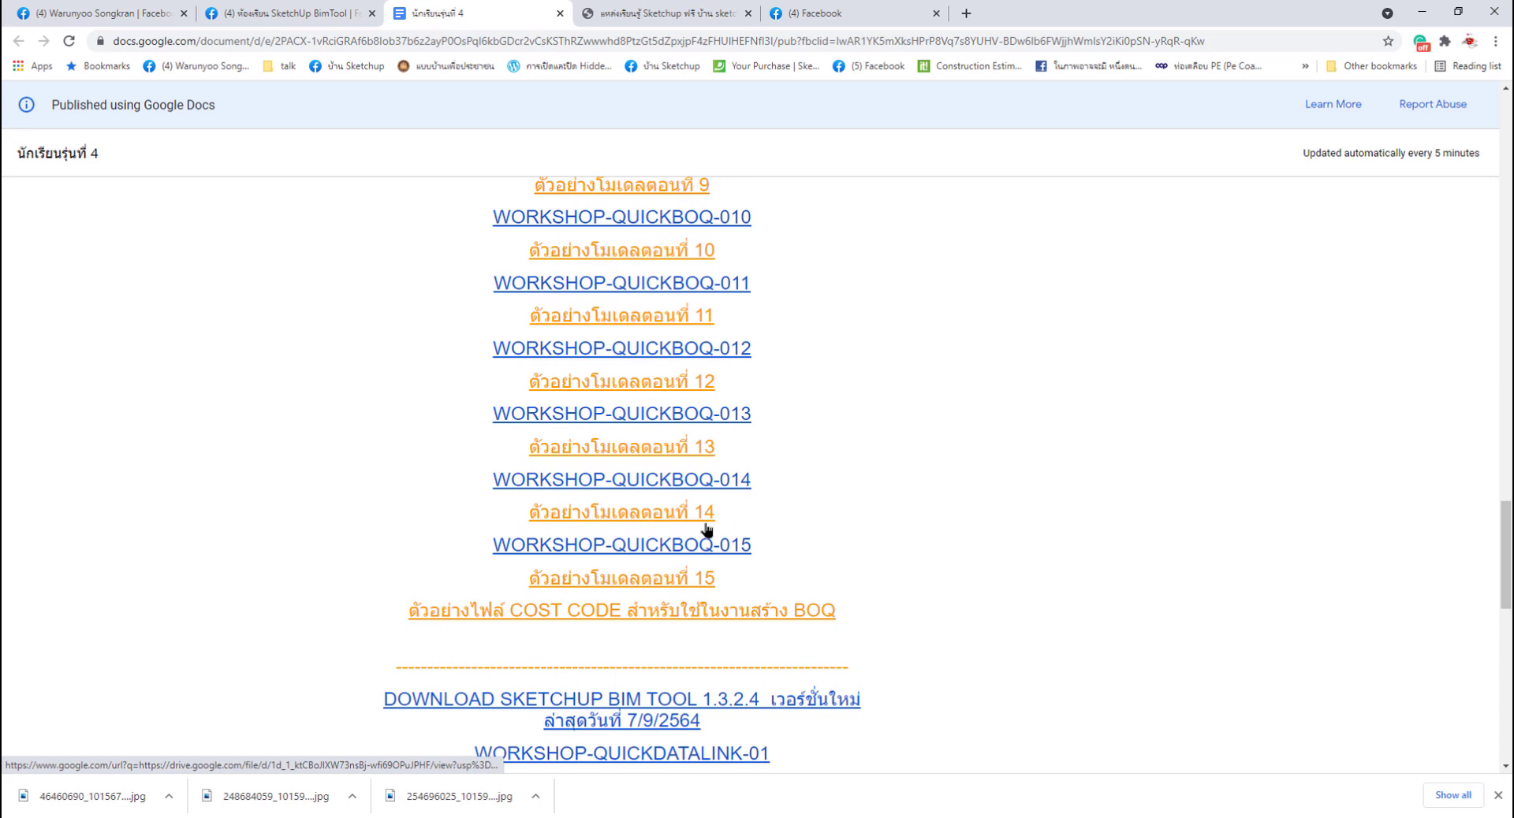
scroll(707, 530, down, 1)
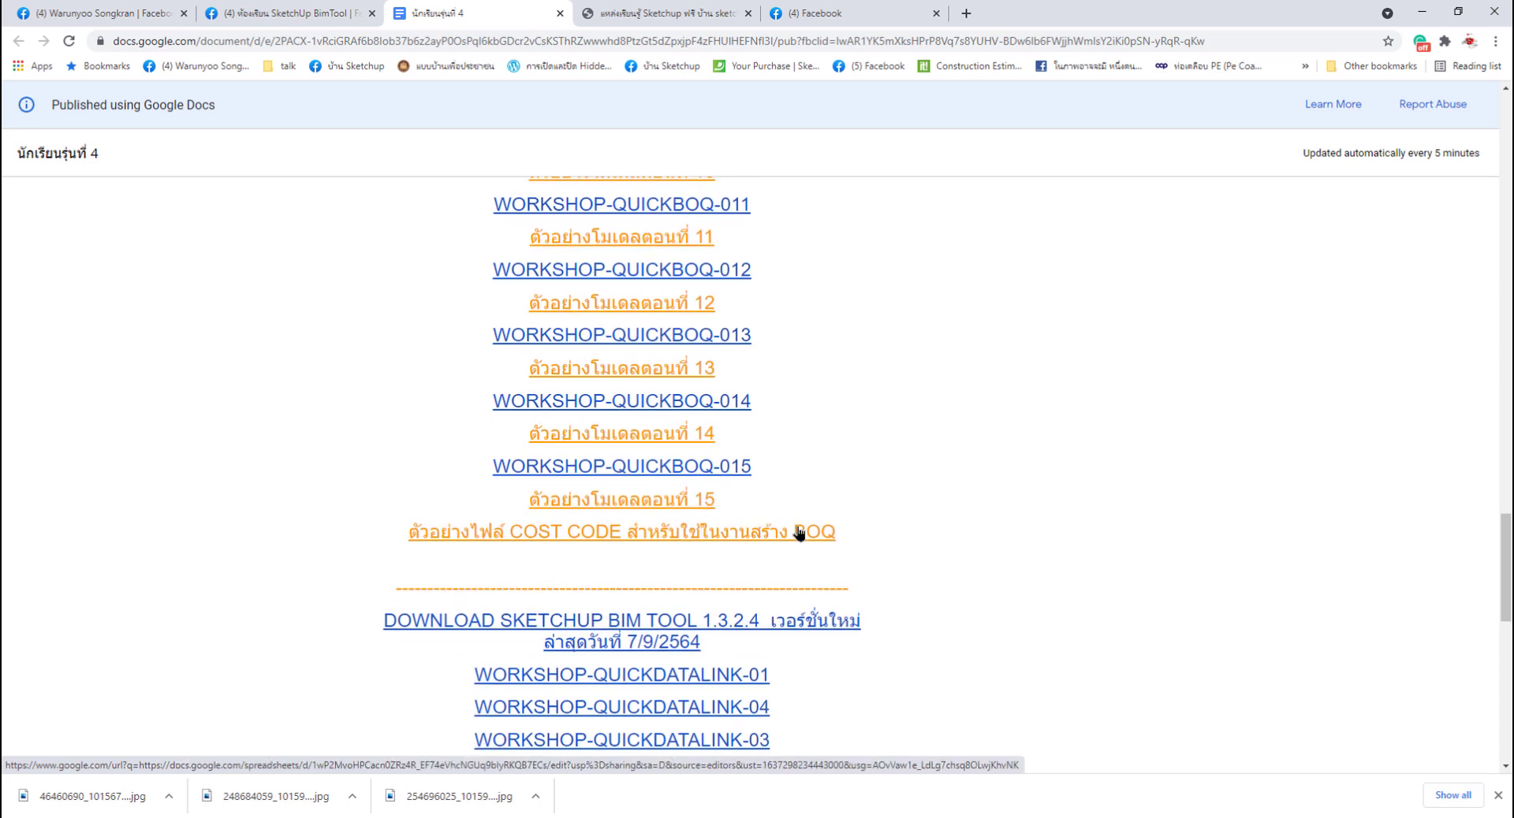
scroll(799, 533, down, 1)
scroll(787, 518, down, 4)
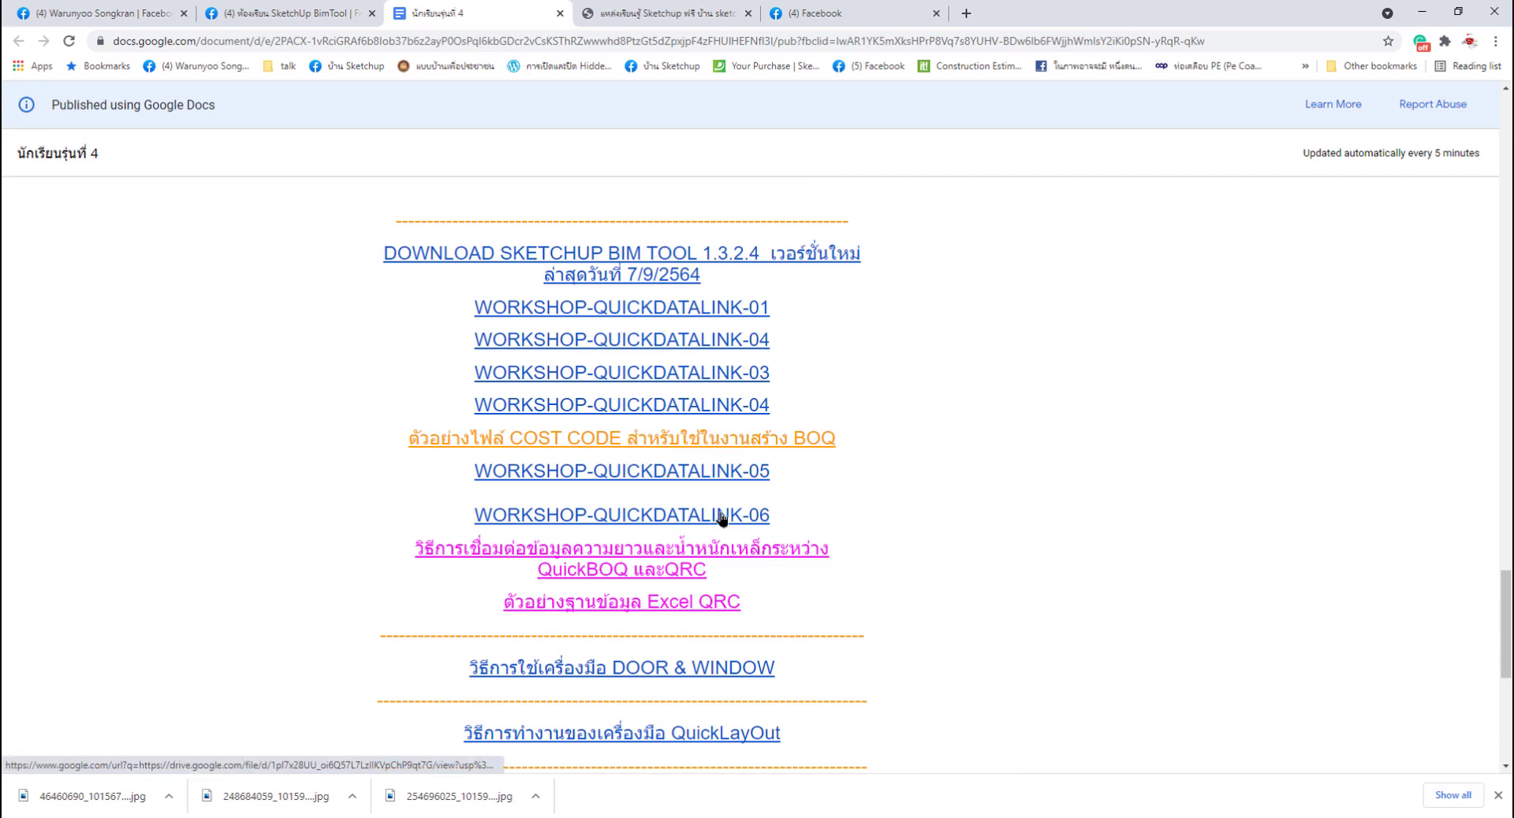
scroll(721, 518, down, 2)
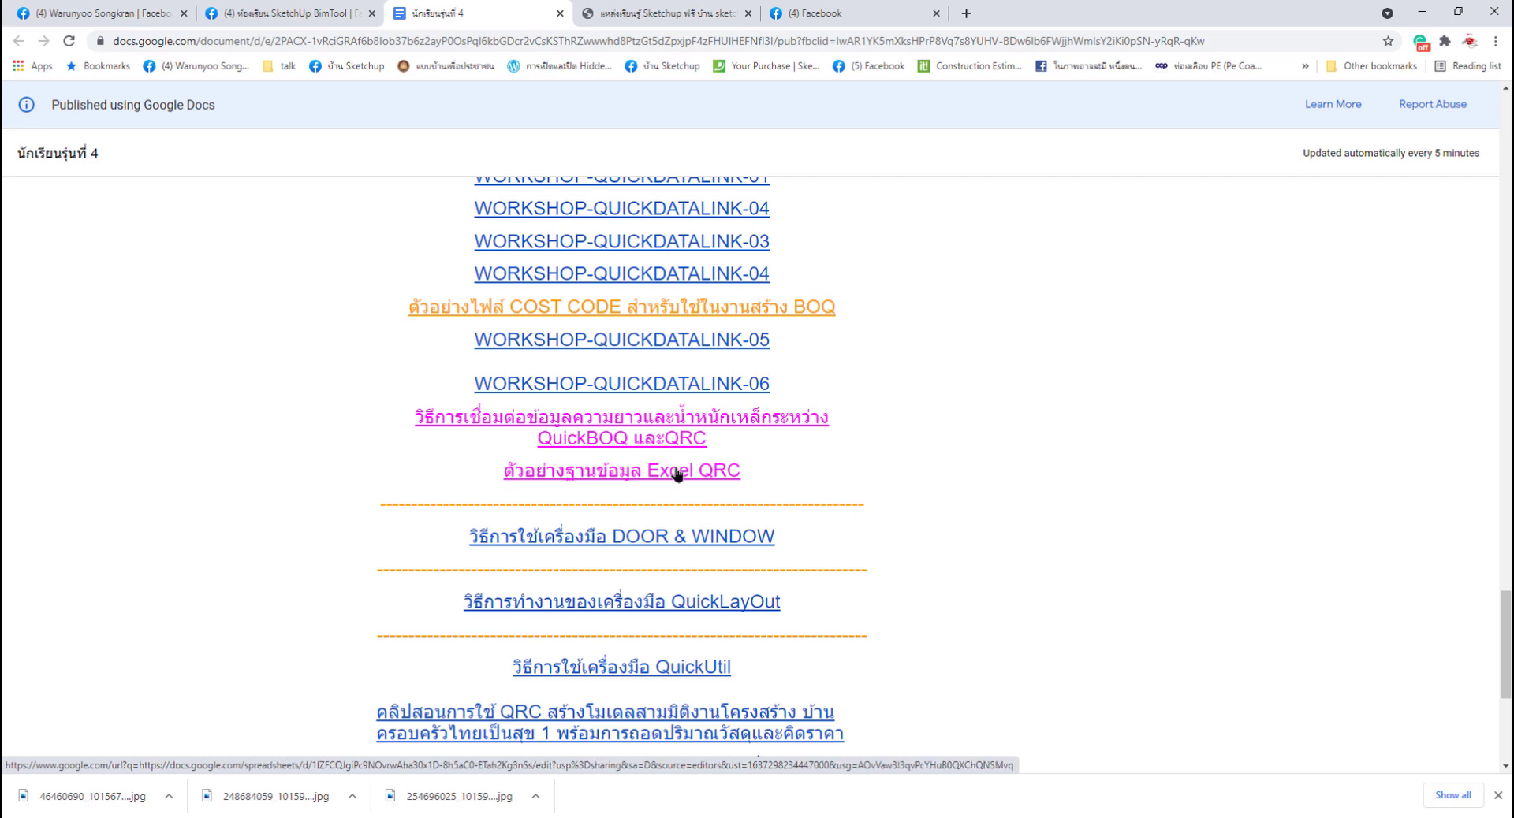
scroll(675, 473, down, 2)
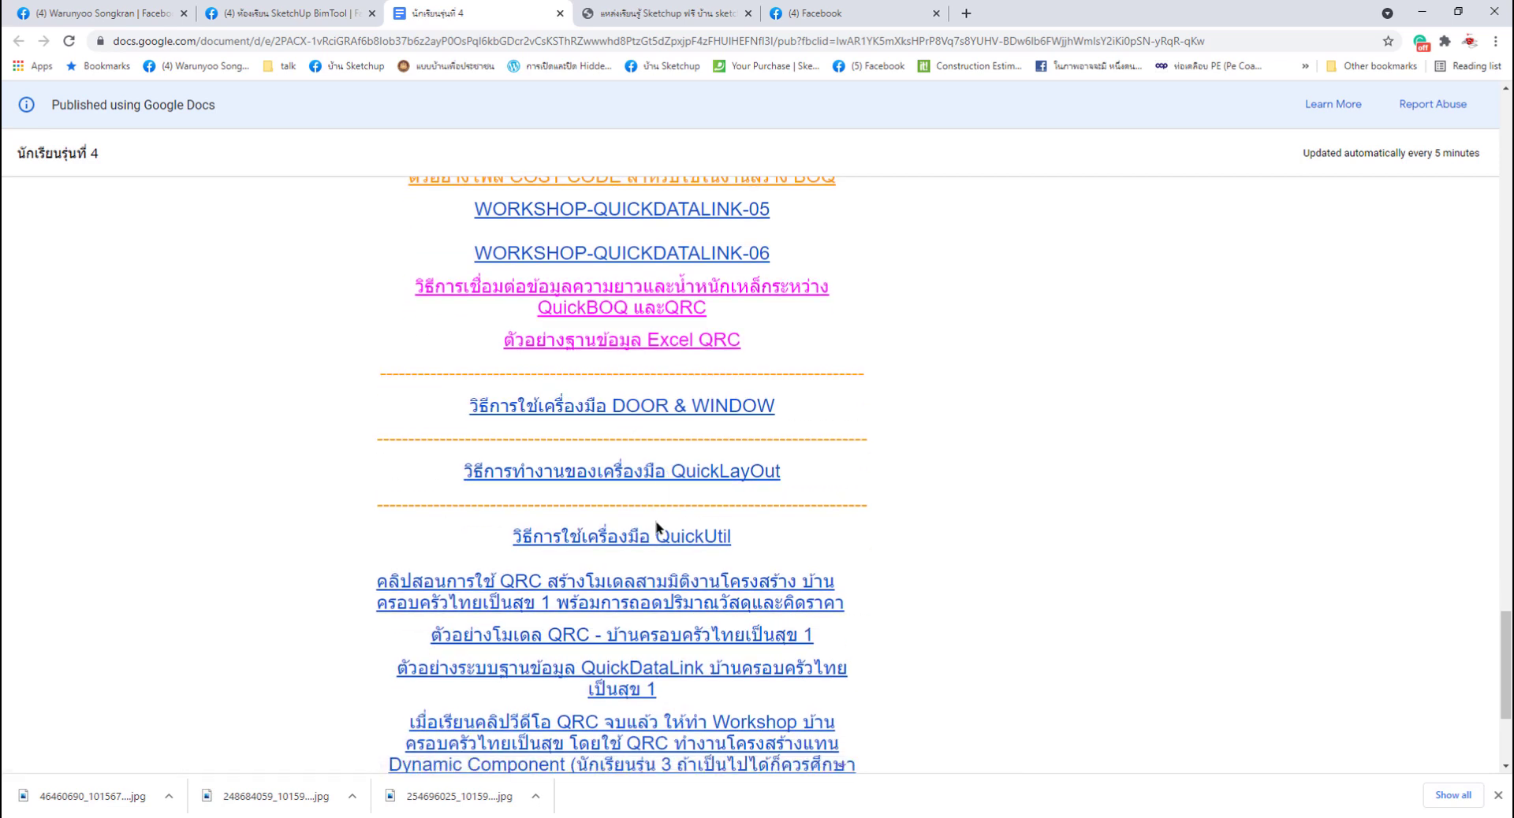
scroll(657, 527, down, 3)
scroll(657, 527, up, 4)
scroll(657, 526, up, 4)
scroll(657, 527, up, 6)
scroll(656, 527, up, 6)
scroll(656, 526, up, 5)
scroll(657, 527, up, 6)
scroll(657, 526, up, 6)
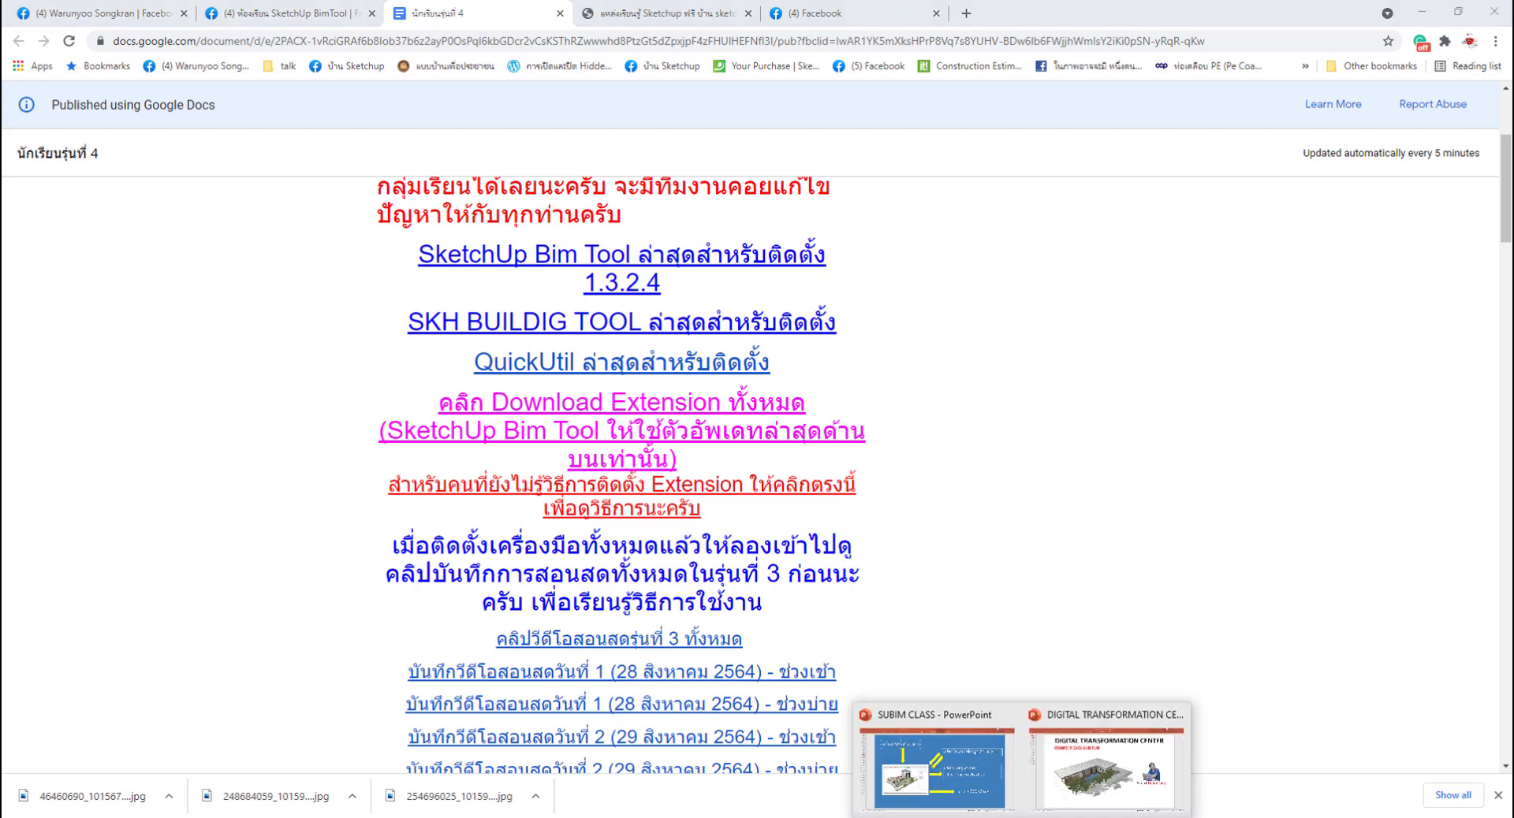
click(1052, 768)
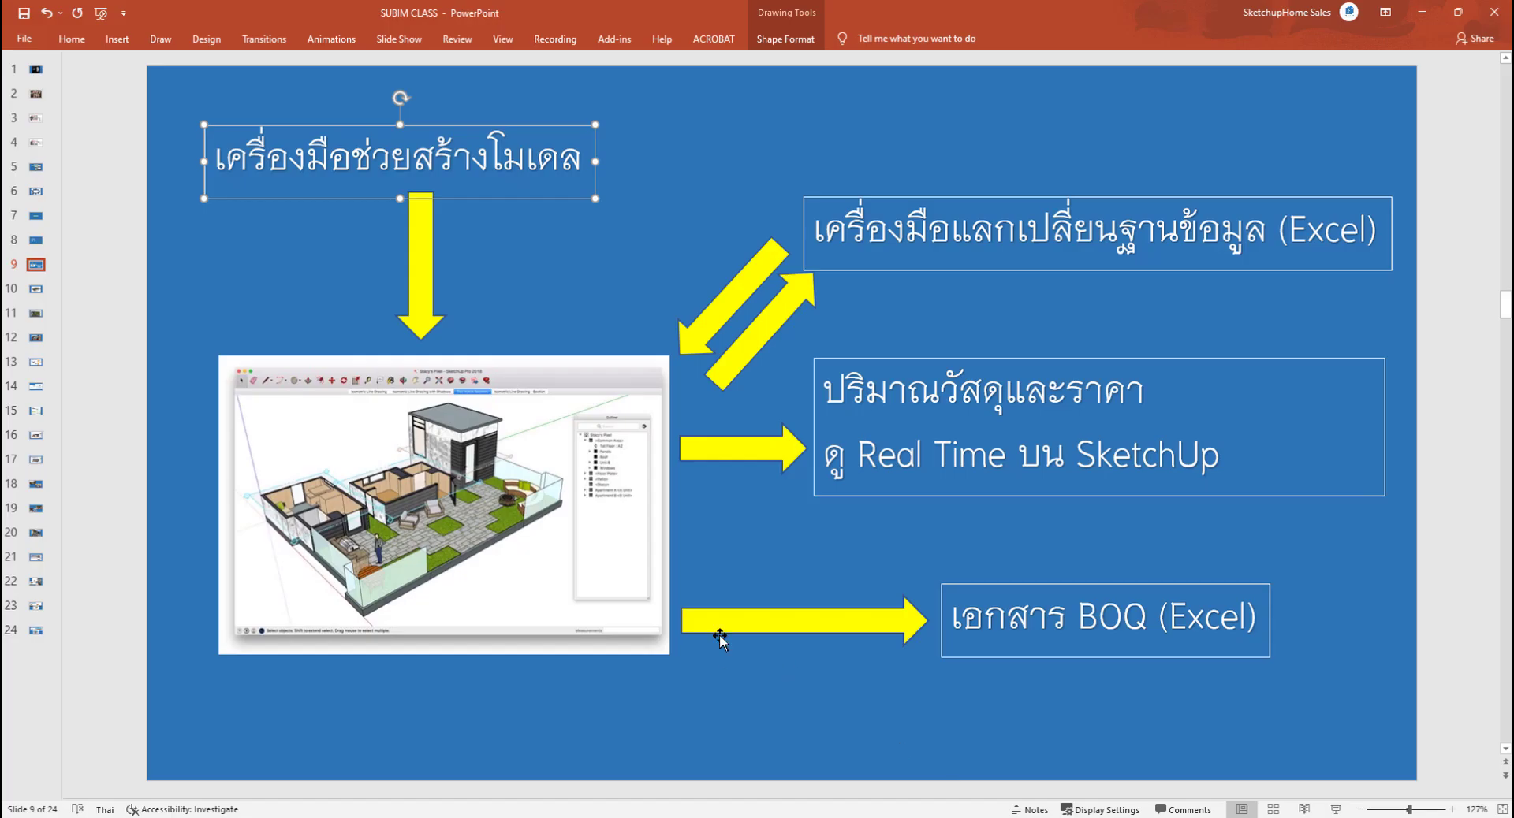